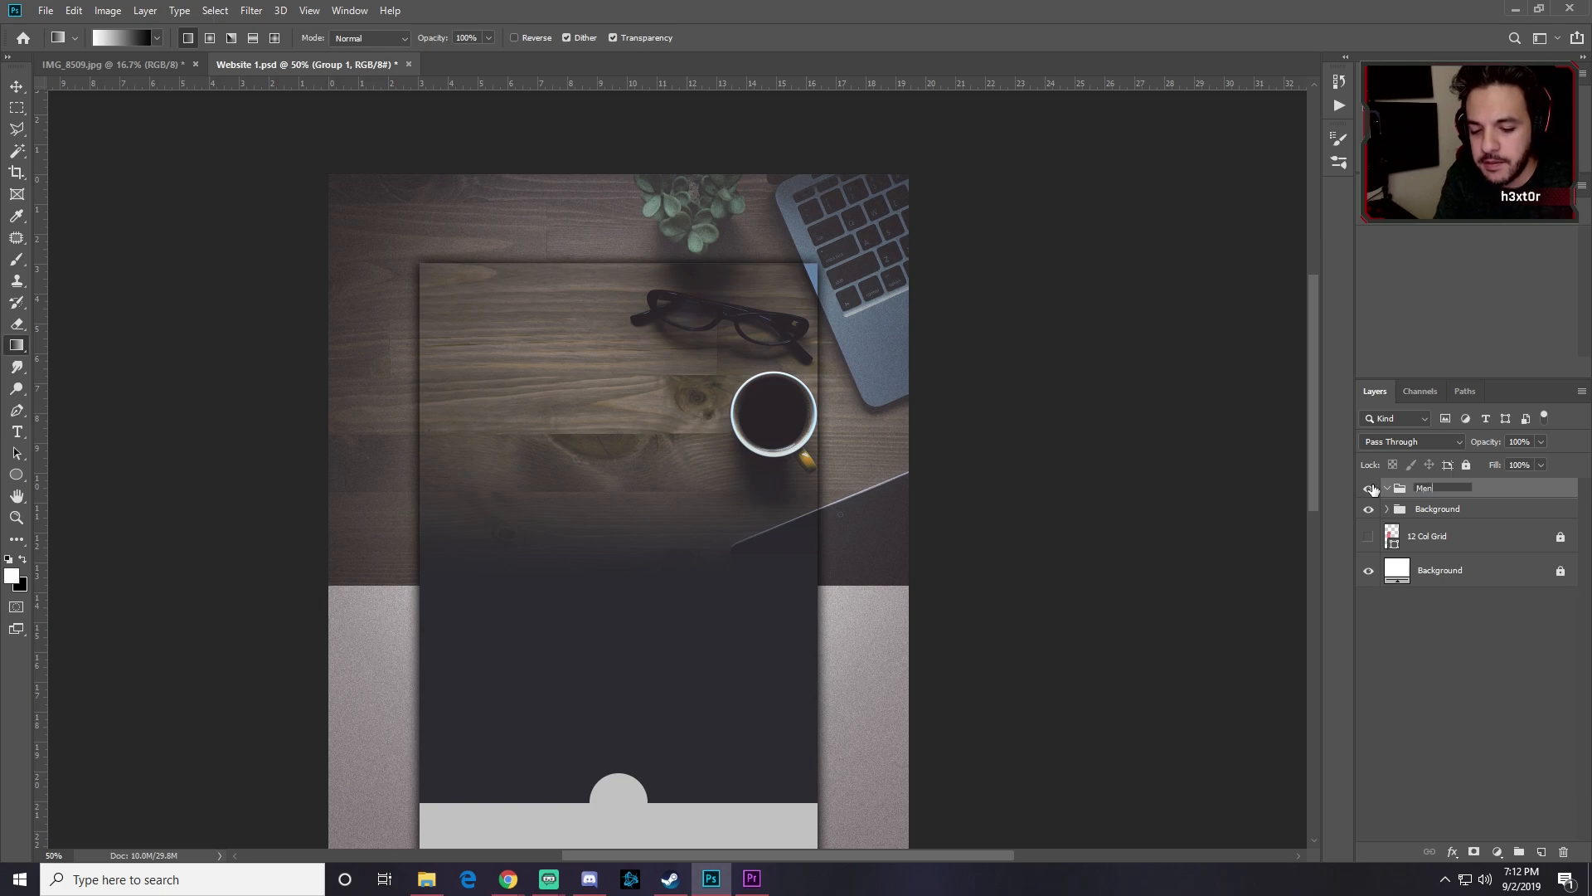
Step: Name the group 'Menu Titles', show the grid guides, and zoom in on the hero's top
{"action": "type", "text": "u Titles"}
{"action": "key", "text": "Return"}
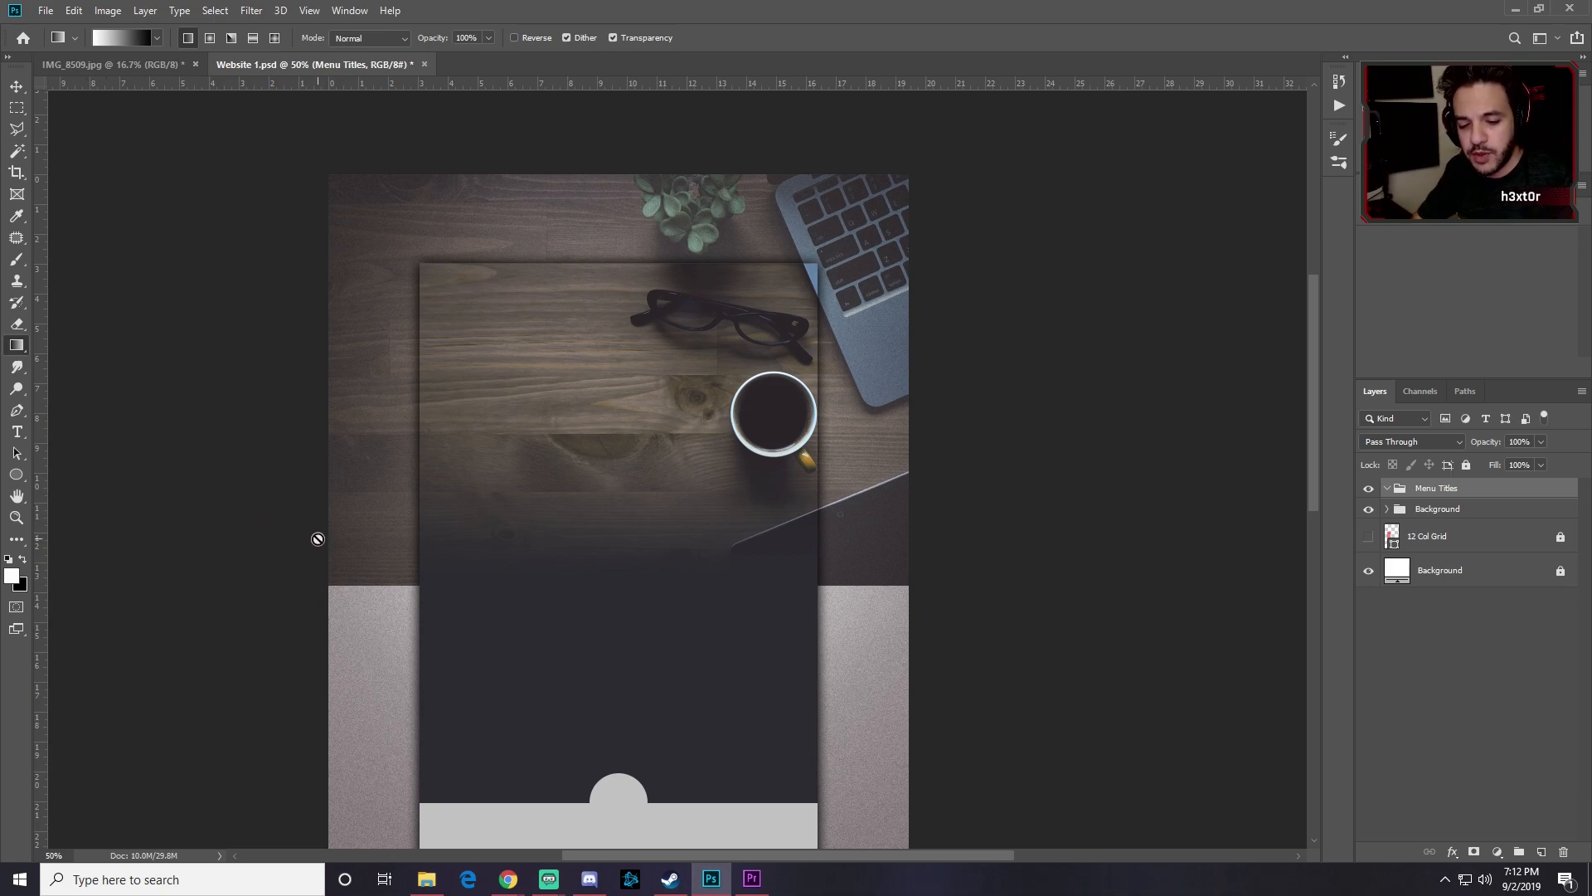
{"action": "key", "text": "ctrl+semicolon"}
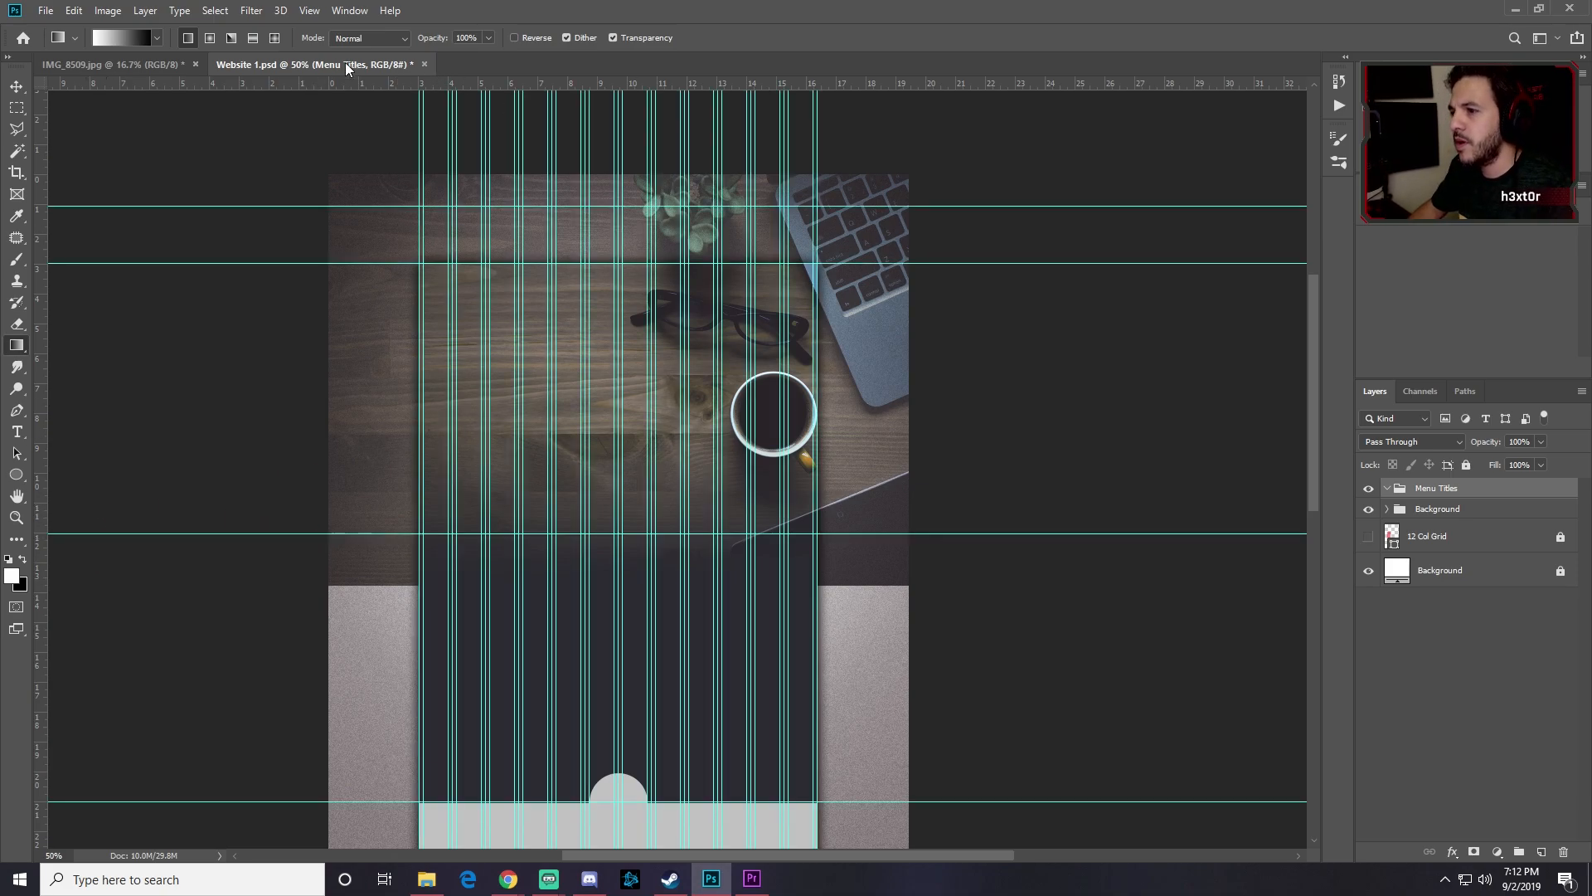
{"action": "key", "text": "ctrl+plus"}
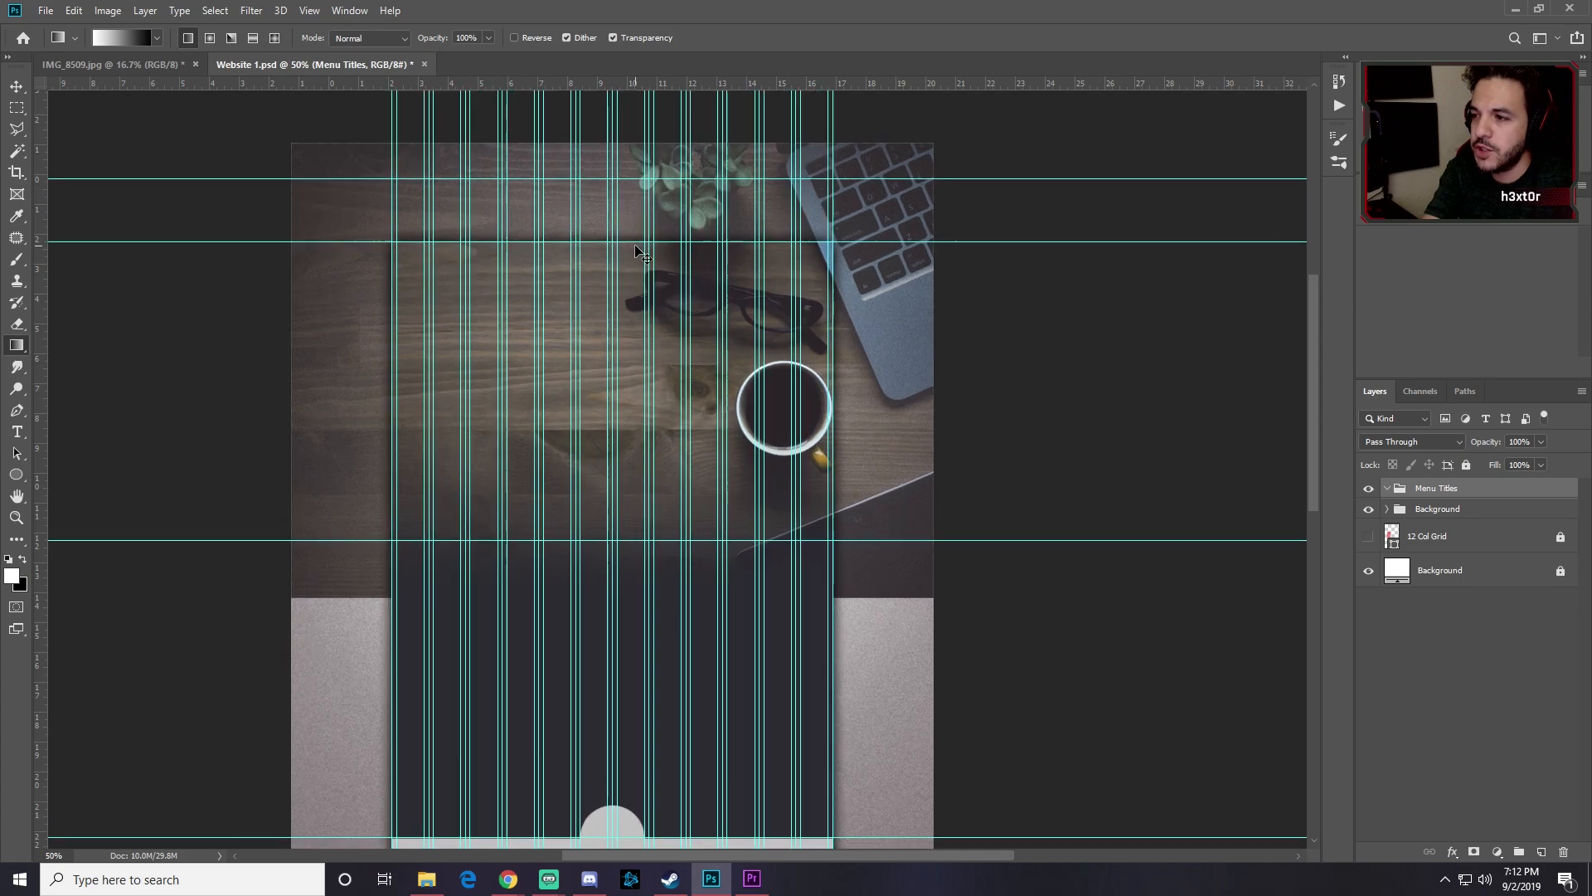
{"action": "left_click_drag", "start_coordinate": [439, 263], "coordinate": [594, 495]}
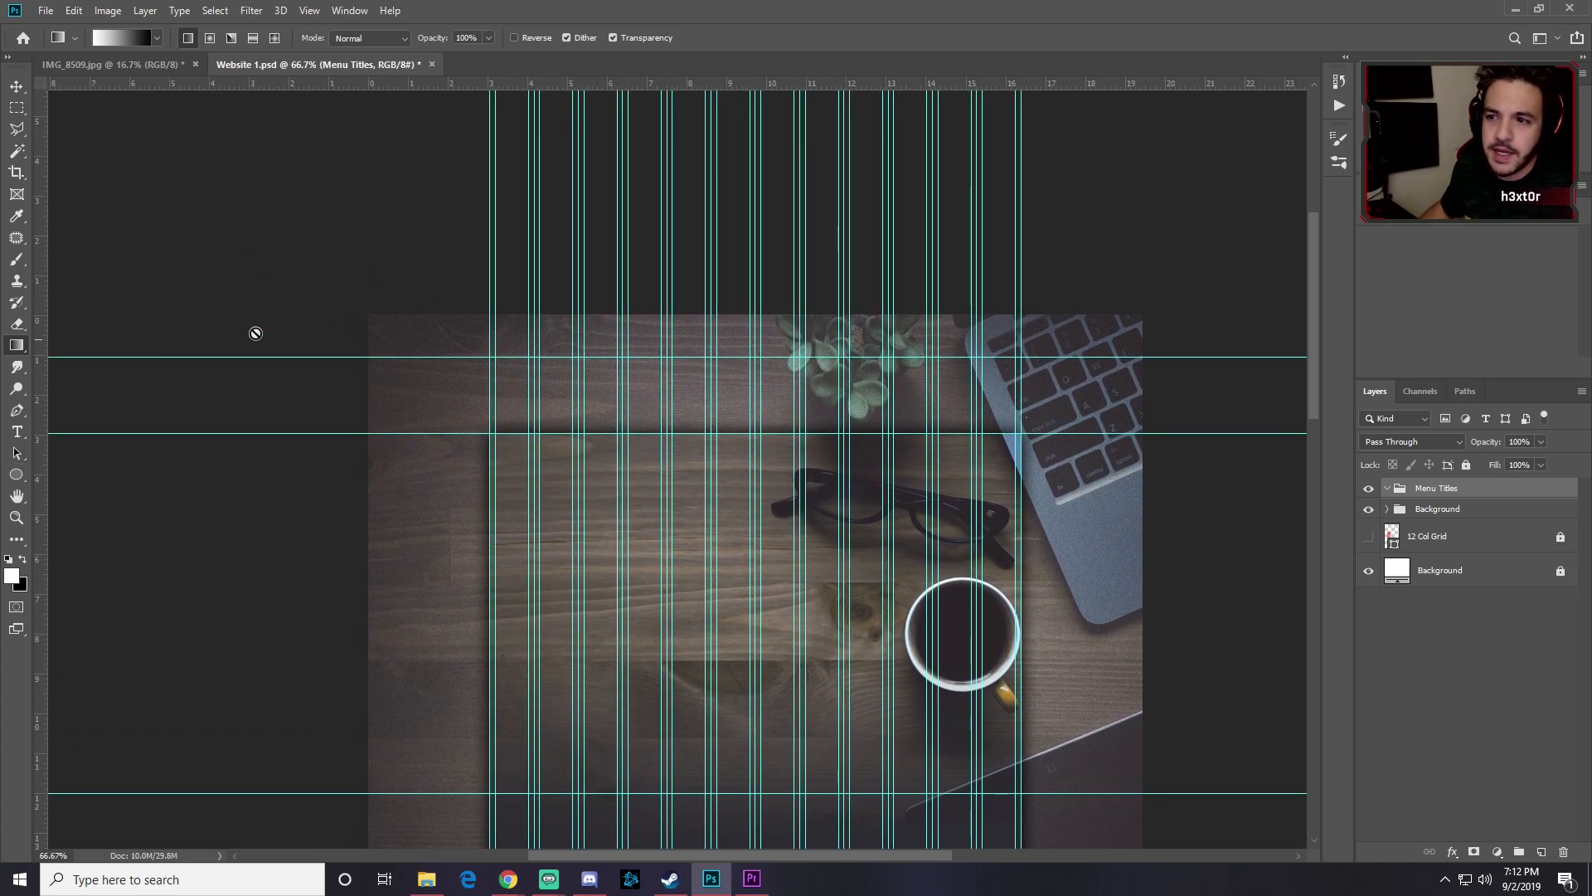
Step: Add a new text layer reading HOME in the menu area
{"action": "left_click", "coordinate": [17, 431]}
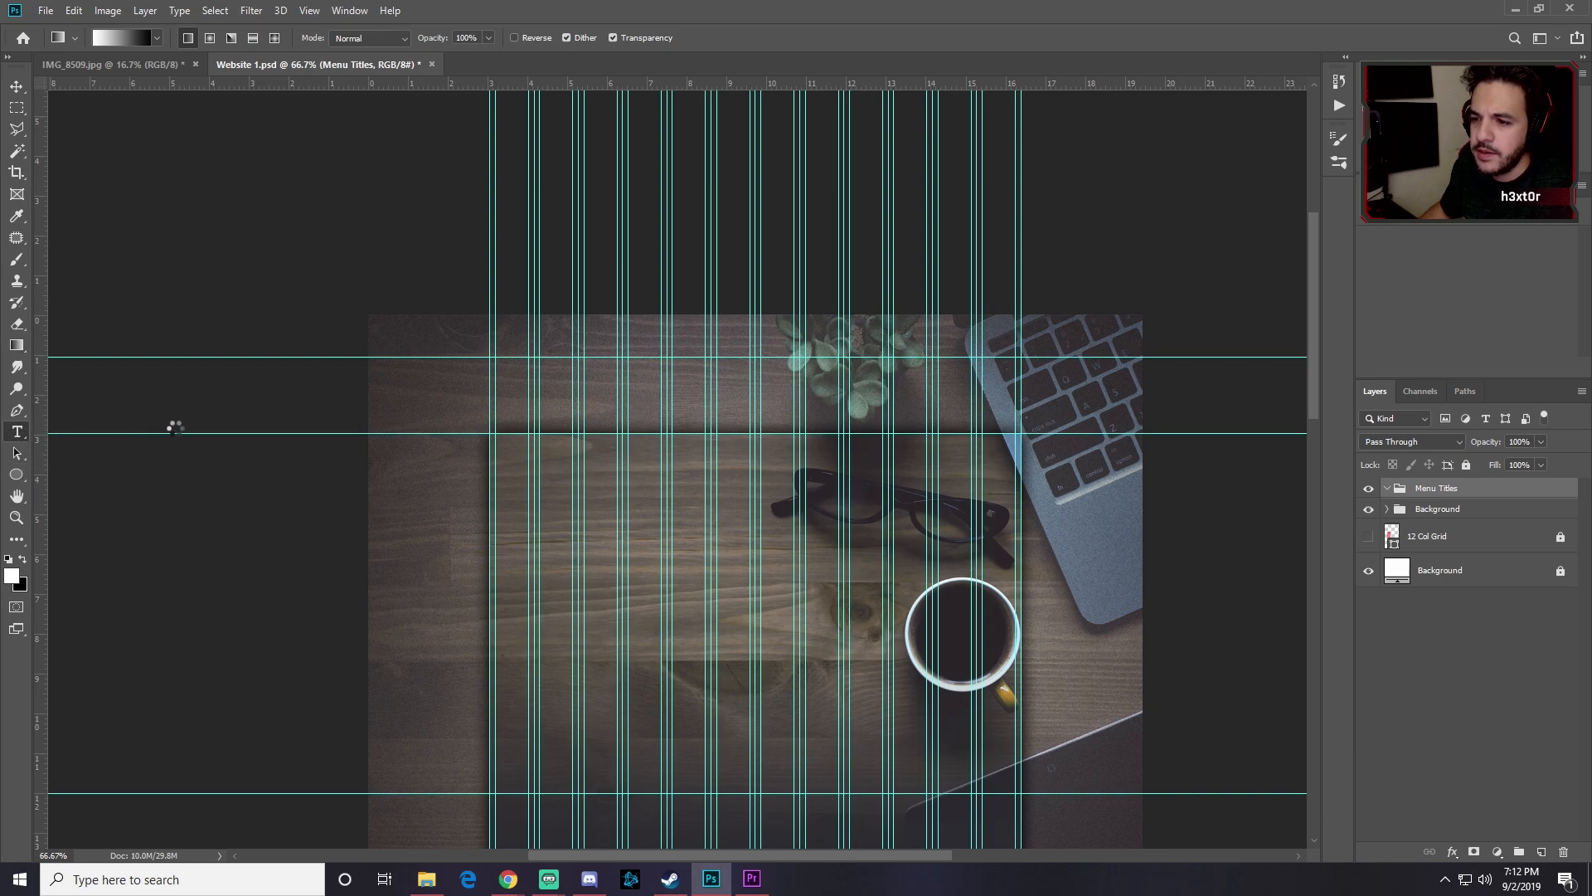
{"action": "left_click", "coordinate": [570, 402]}
{"action": "type", "text": "HOME"}
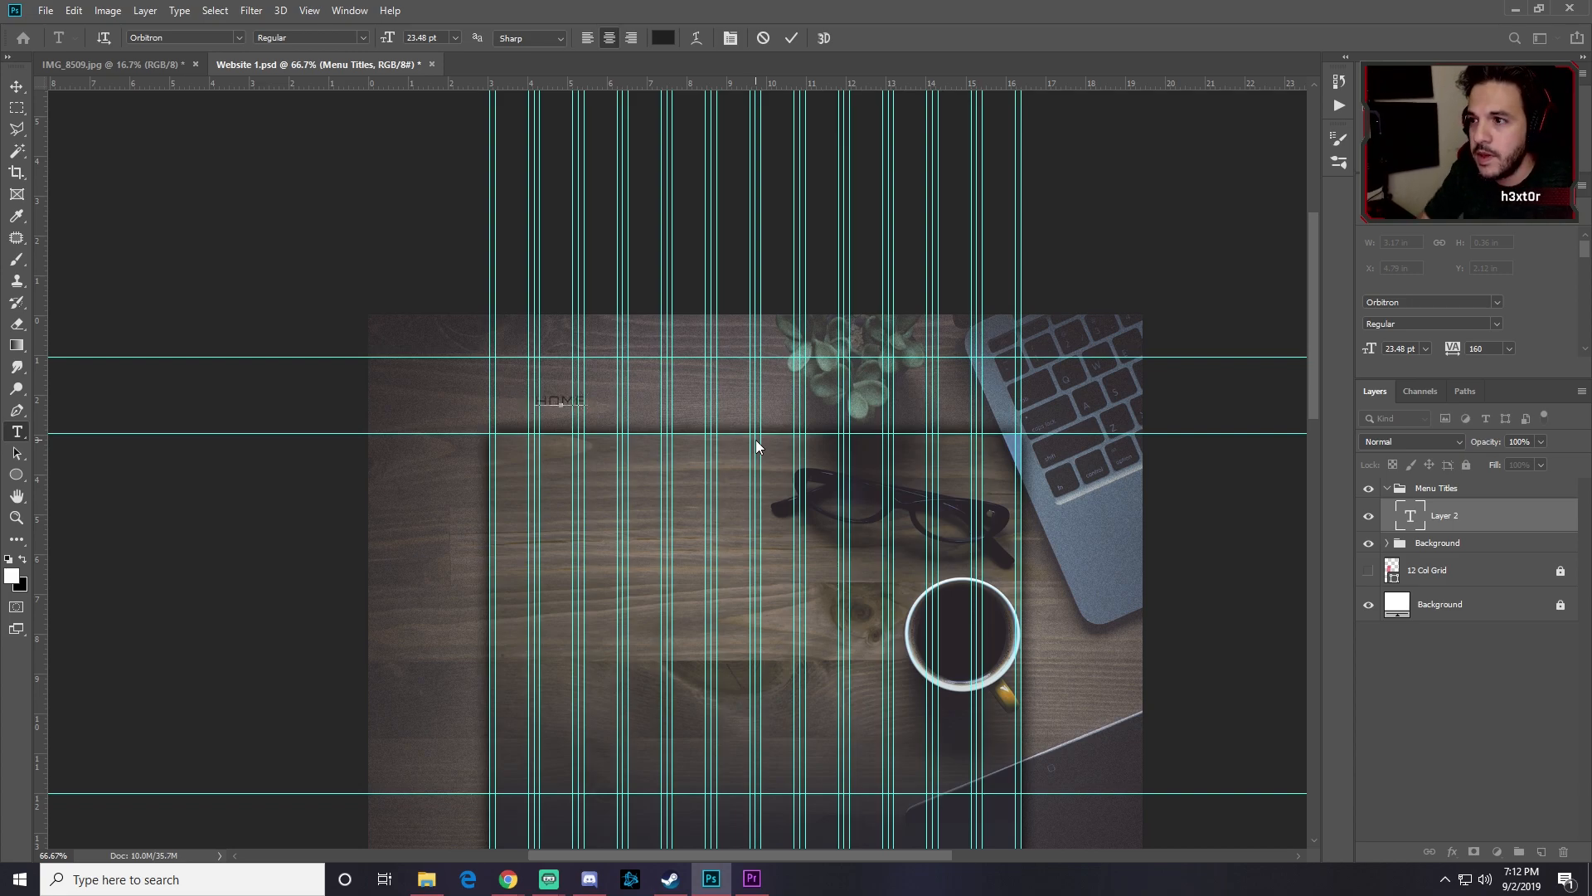
Step: Format HOME as Arial 17 pt with tracking 50
{"action": "key", "text": "ctrl+a"}
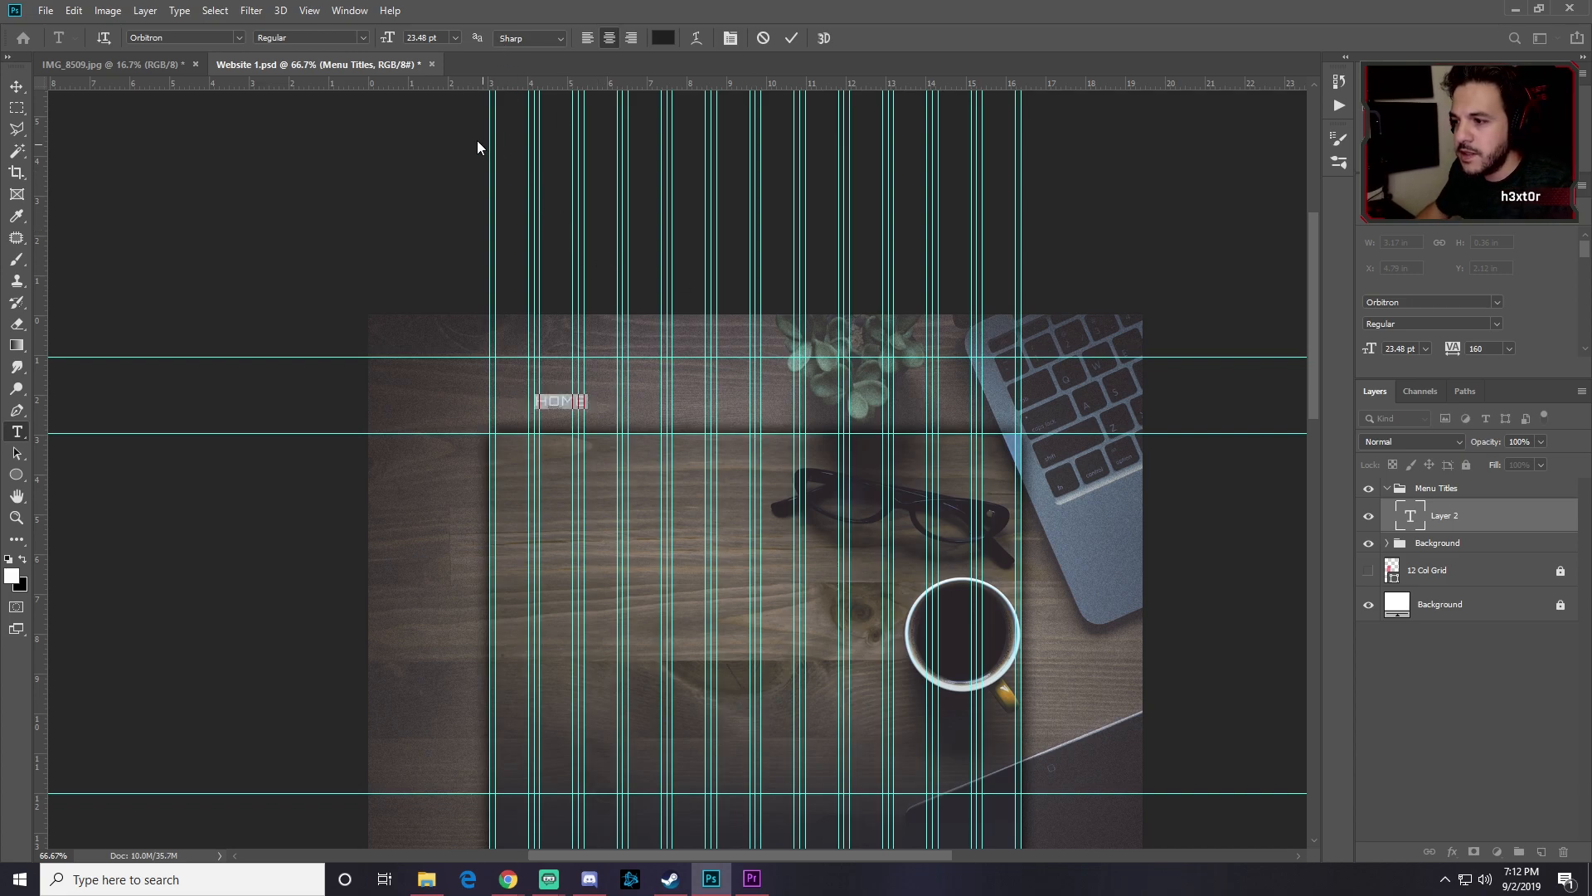
{"action": "left_click", "coordinate": [242, 36]}
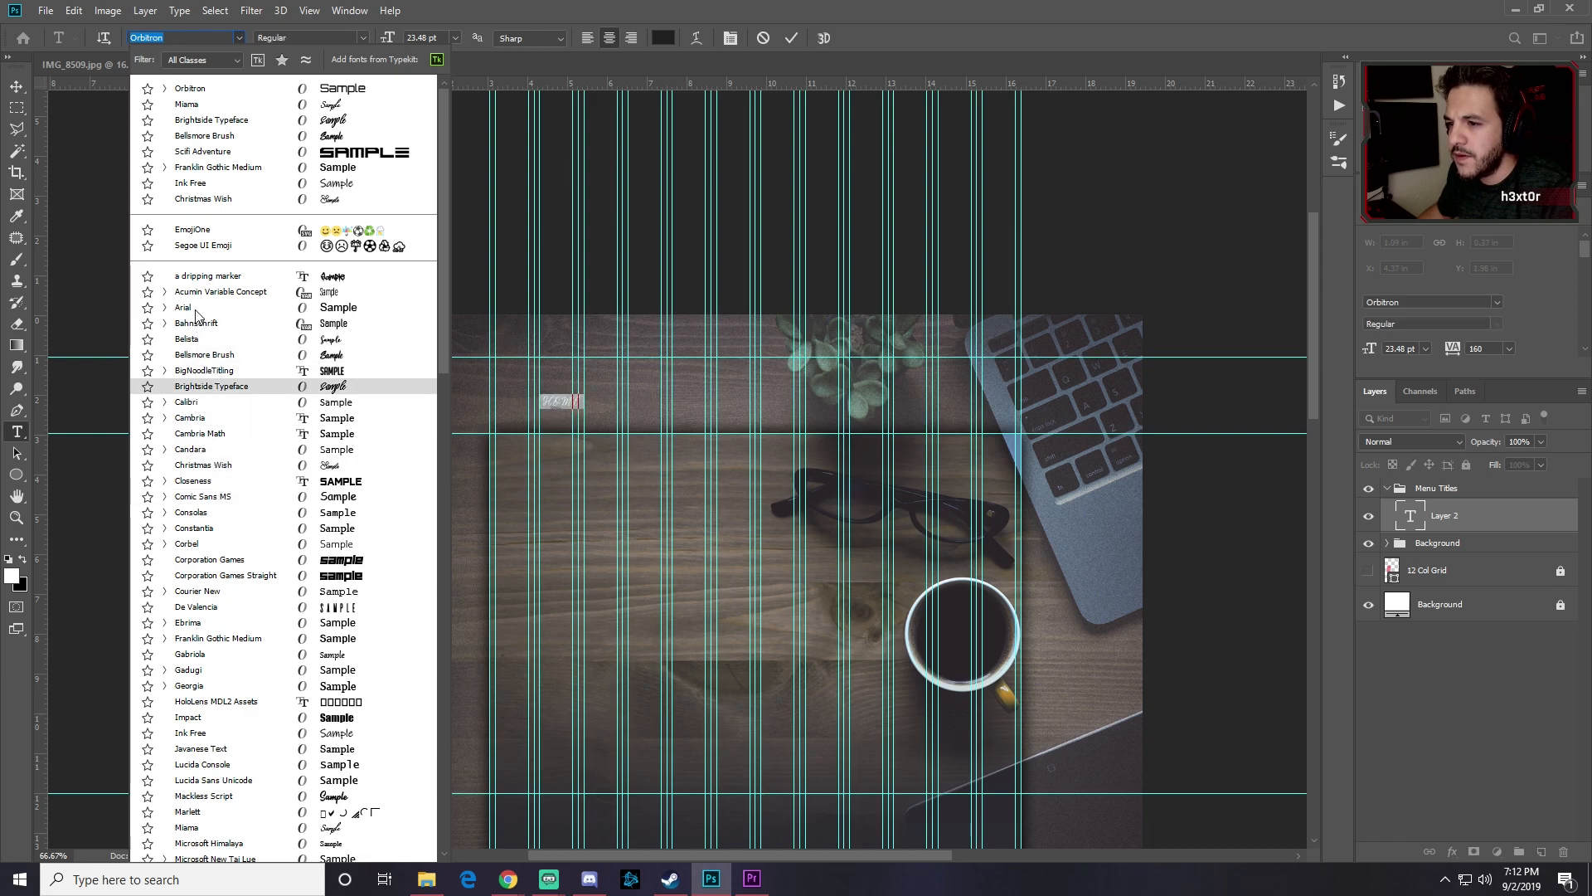
{"action": "key", "text": "Escape"}
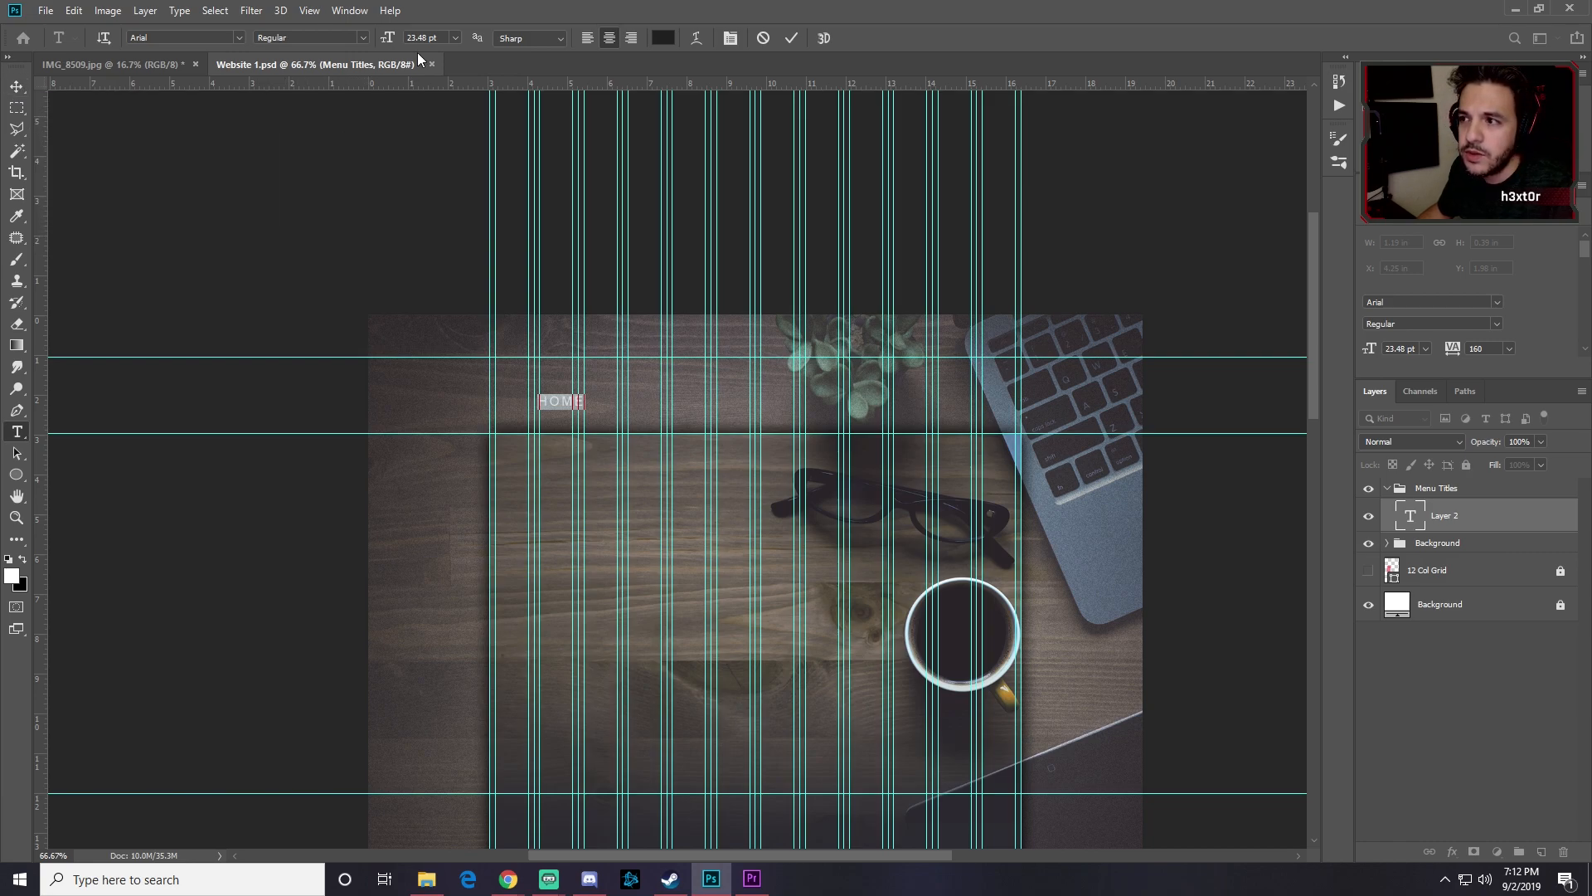
{"action": "left_click", "coordinate": [453, 37]}
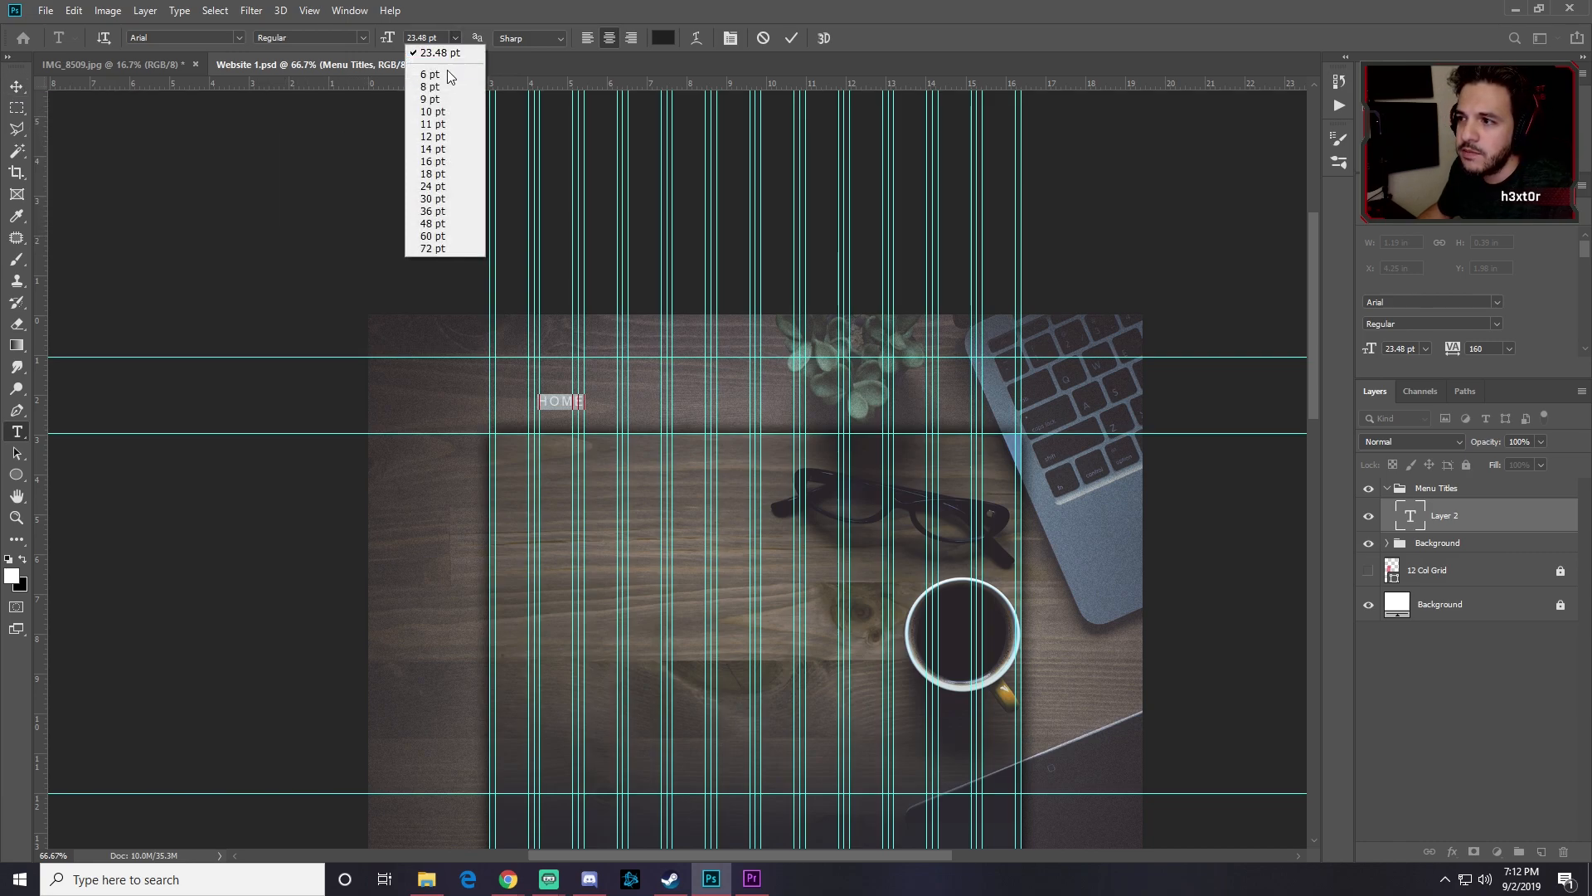
{"action": "left_click", "coordinate": [440, 162]}
{"action": "type", "text": "17"}
{"action": "key", "text": "Return"}
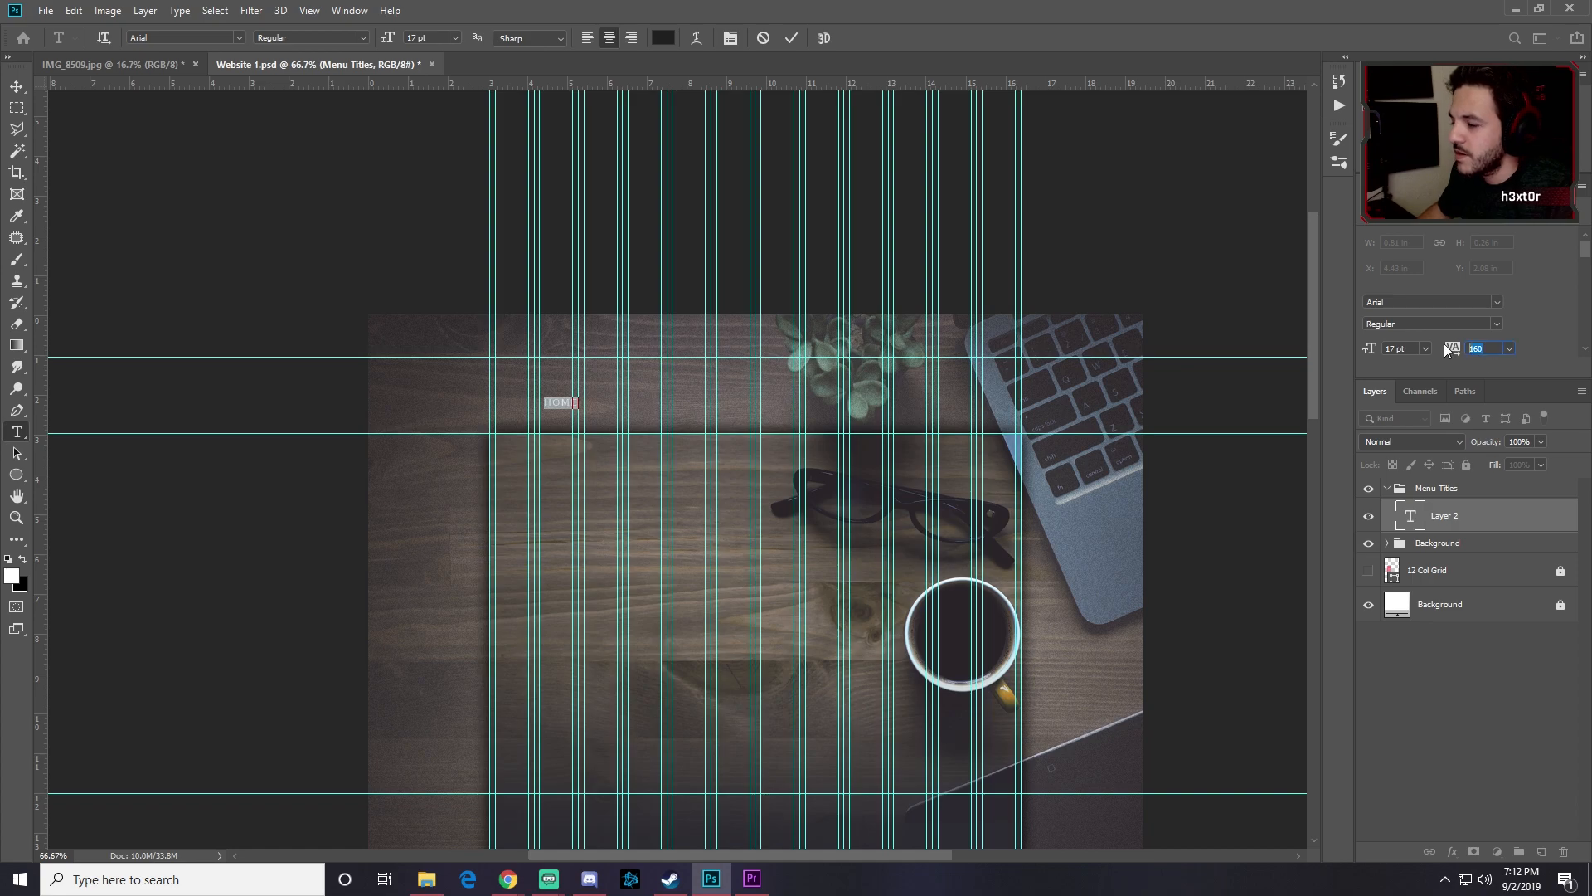
{"action": "type", "text": "50"}
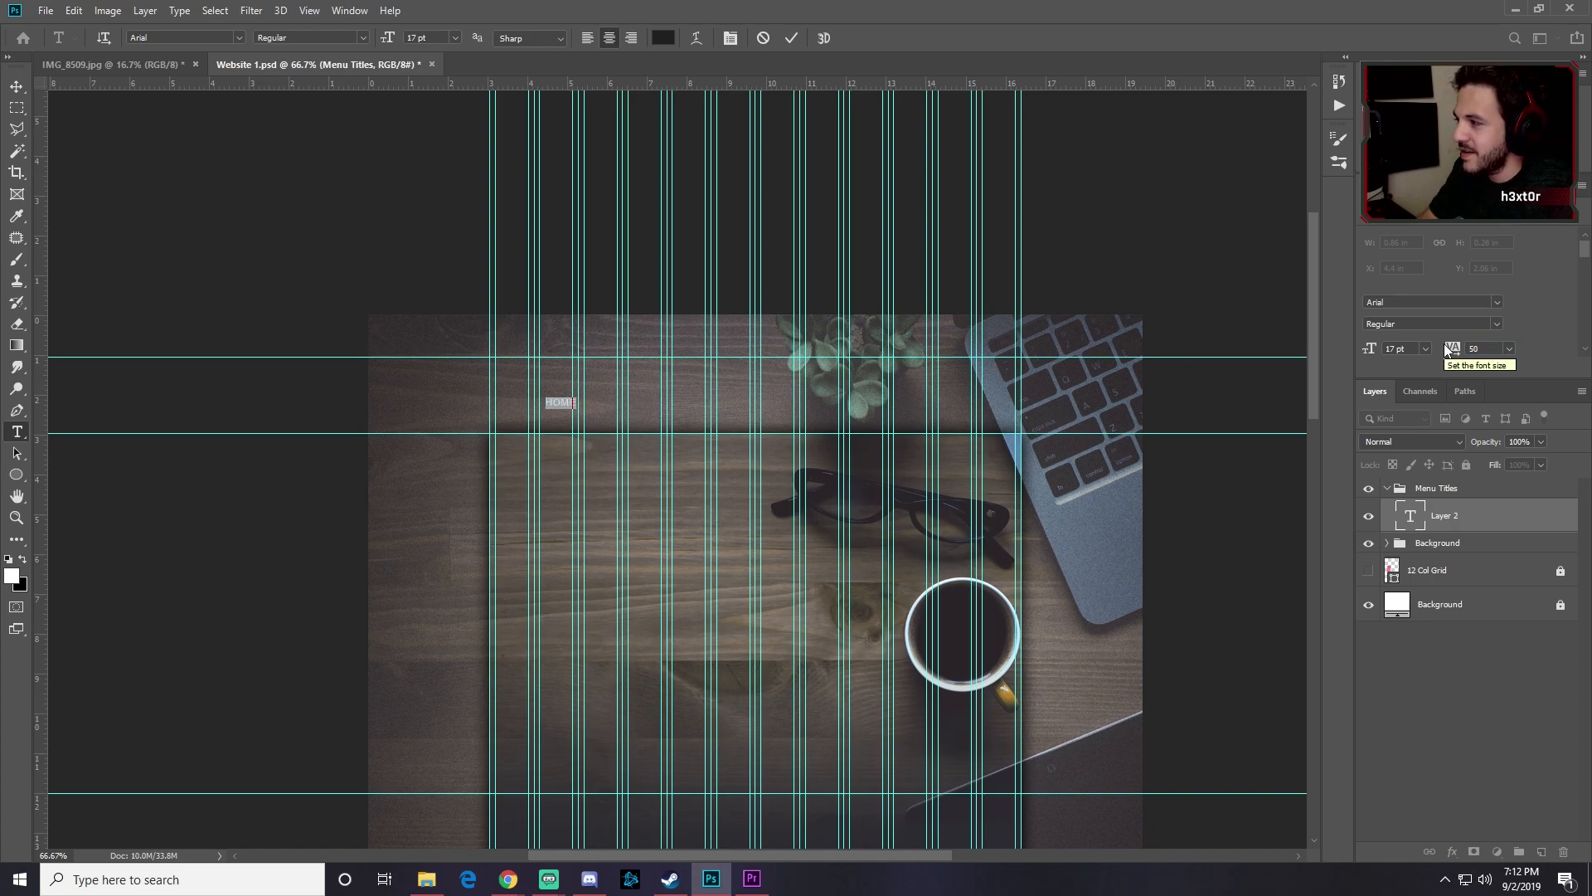
Step: Move HOME up to the hero's top-left corner
{"action": "left_click", "coordinate": [16, 86]}
{"action": "left_click_drag", "start_coordinate": [570, 421], "coordinate": [524, 355]}
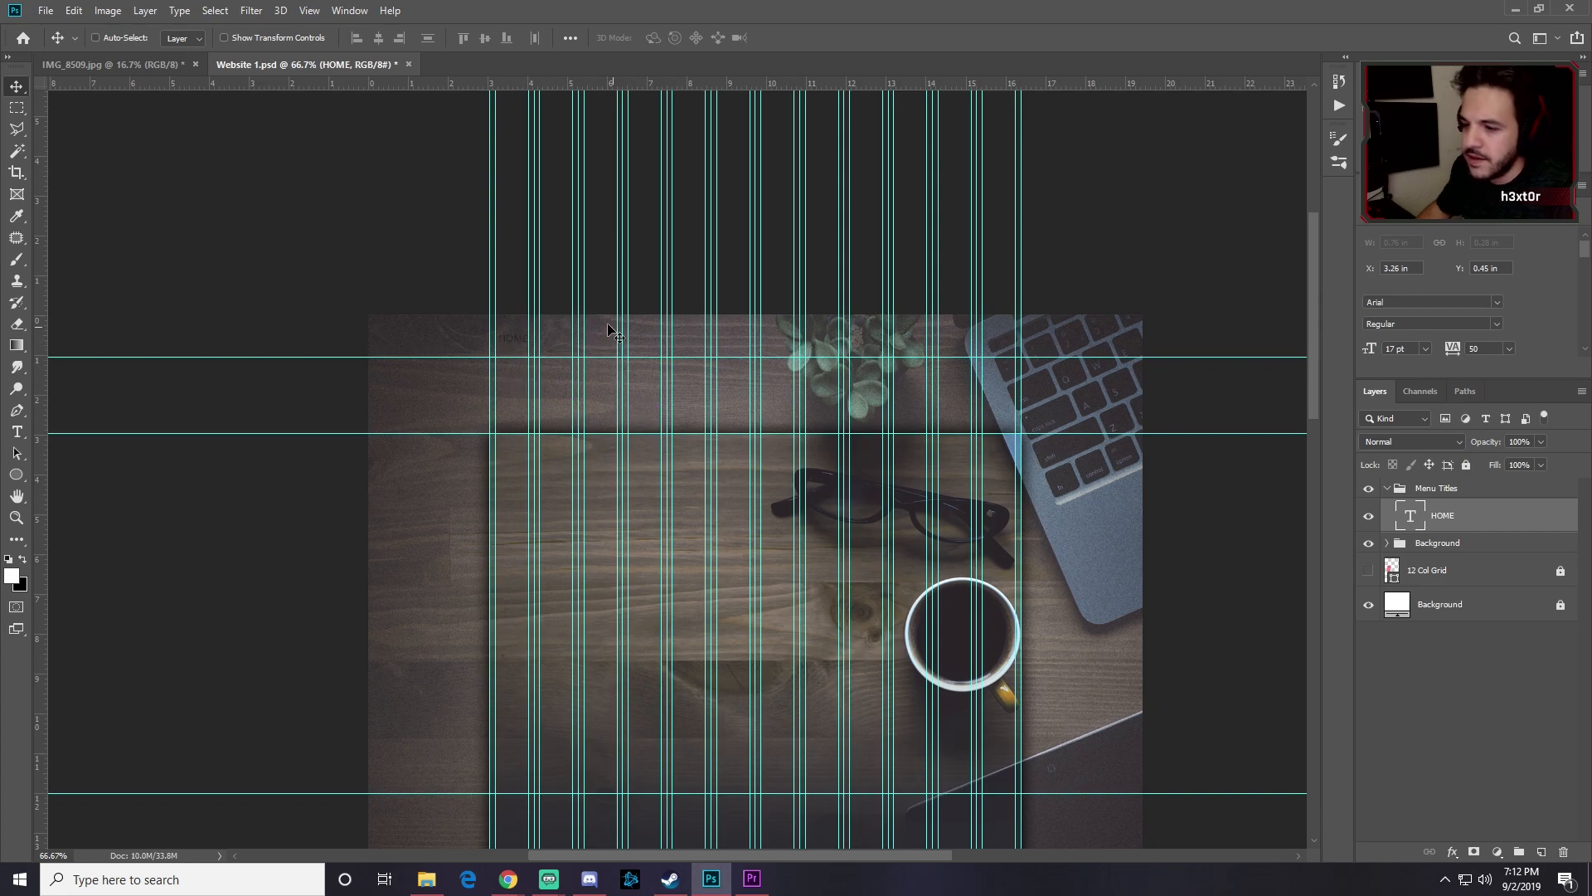
{"action": "key", "text": "ctrl+plus"}
{"action": "key", "text": "ctrl+plus"}
{"action": "left_click_drag", "start_coordinate": [630, 345], "coordinate": [673, 812]}
Step: Colour the HOME text white (#ffffff)
{"action": "key", "text": "t"}
{"action": "left_click", "coordinate": [452, 489]}
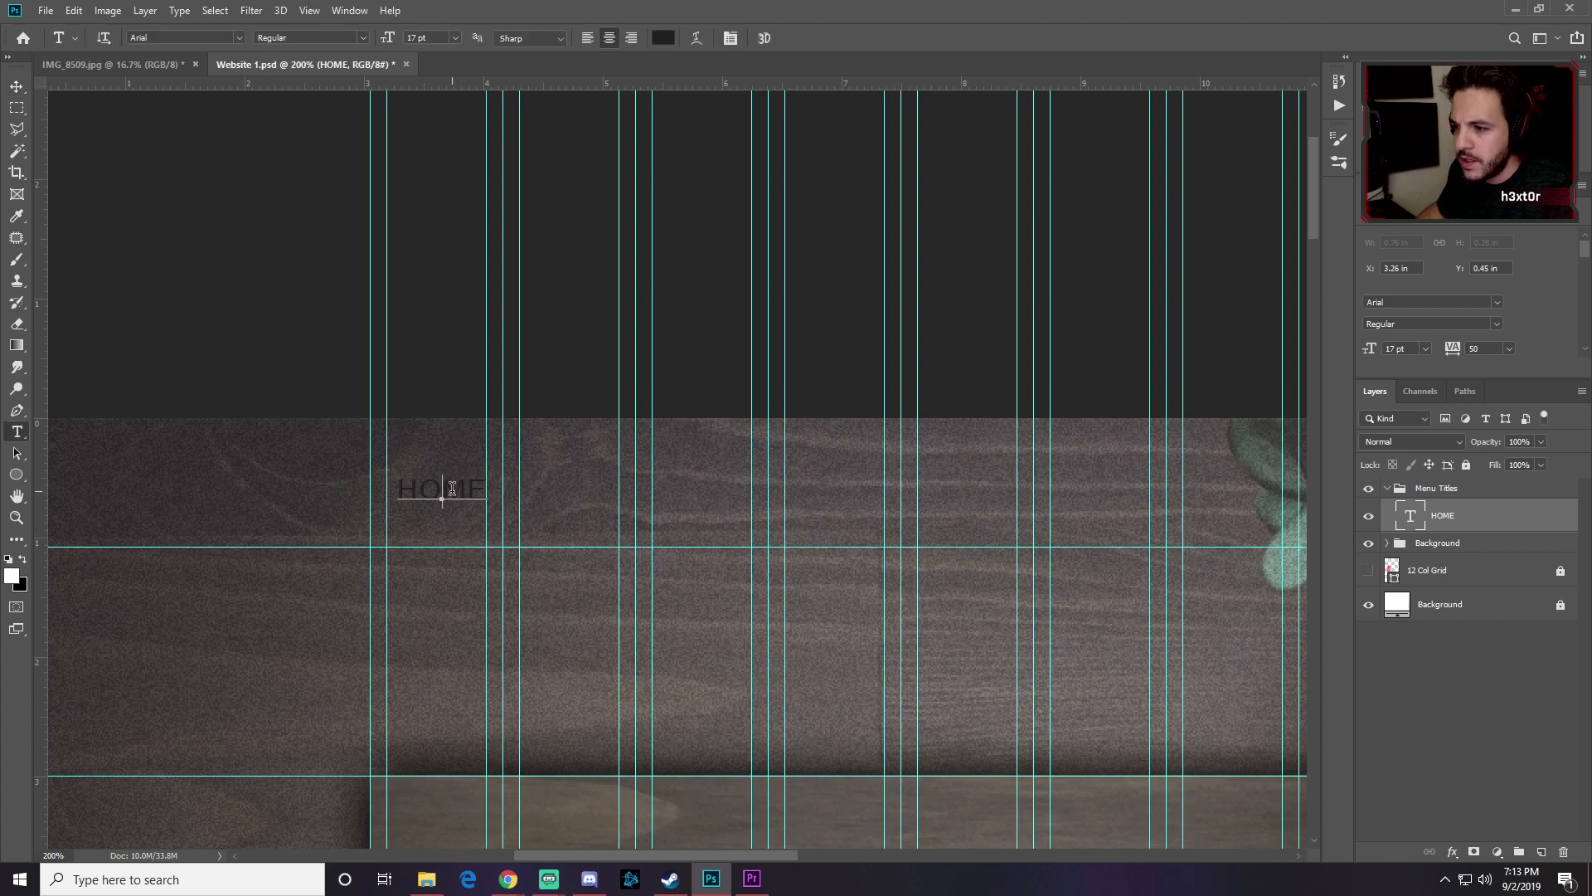
{"action": "left_click_drag", "start_coordinate": [486, 488], "coordinate": [400, 486]}
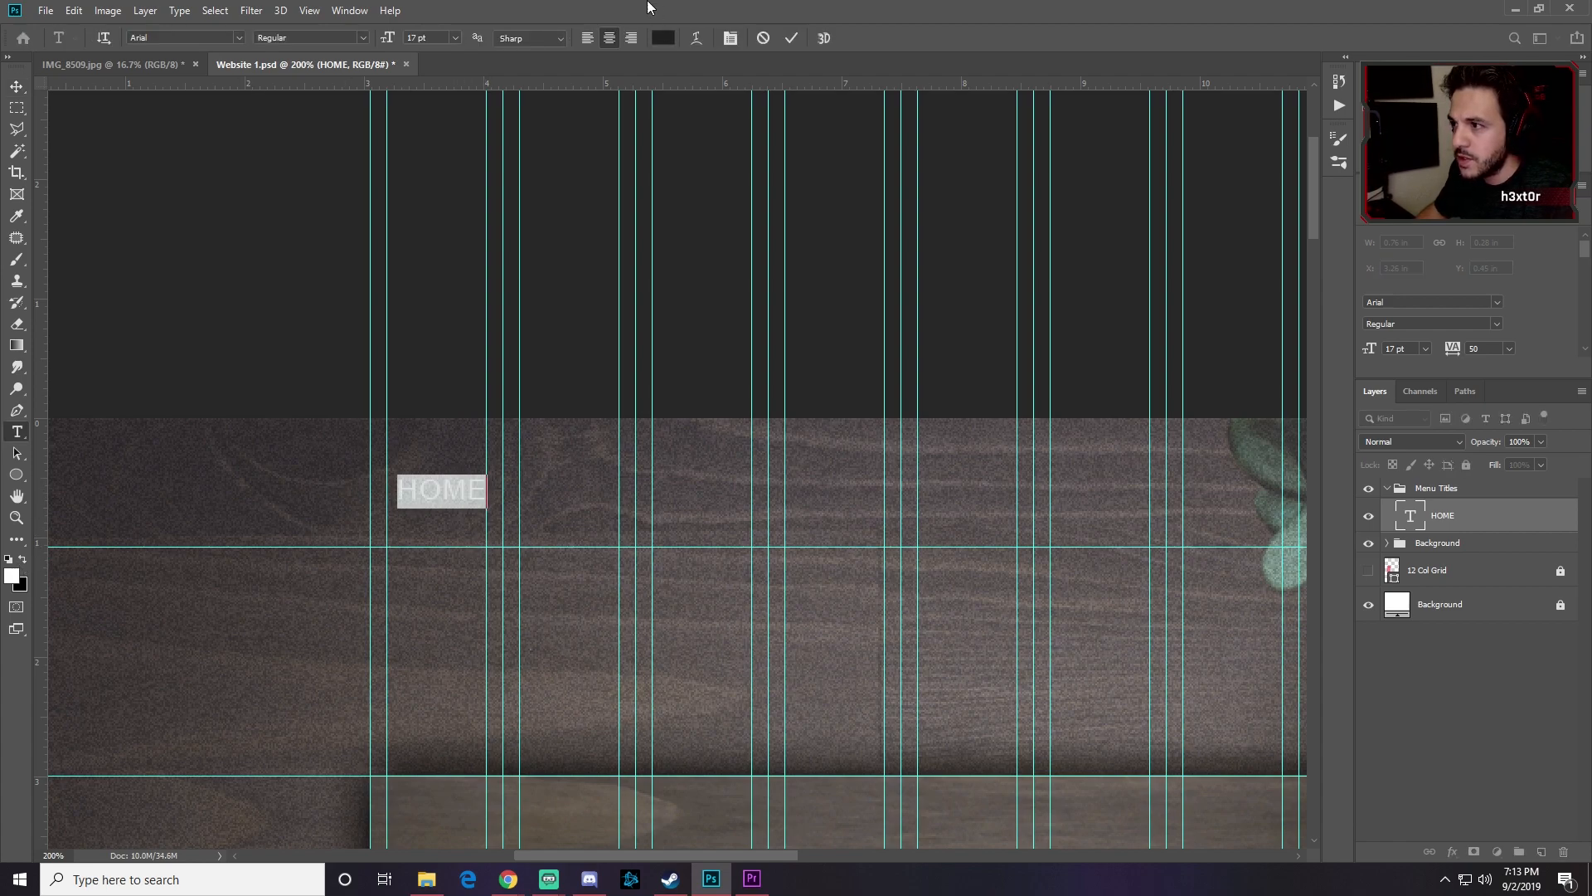
{"action": "left_click", "coordinate": [663, 38]}
{"action": "left_click_drag", "start_coordinate": [799, 327], "coordinate": [792, 323]}
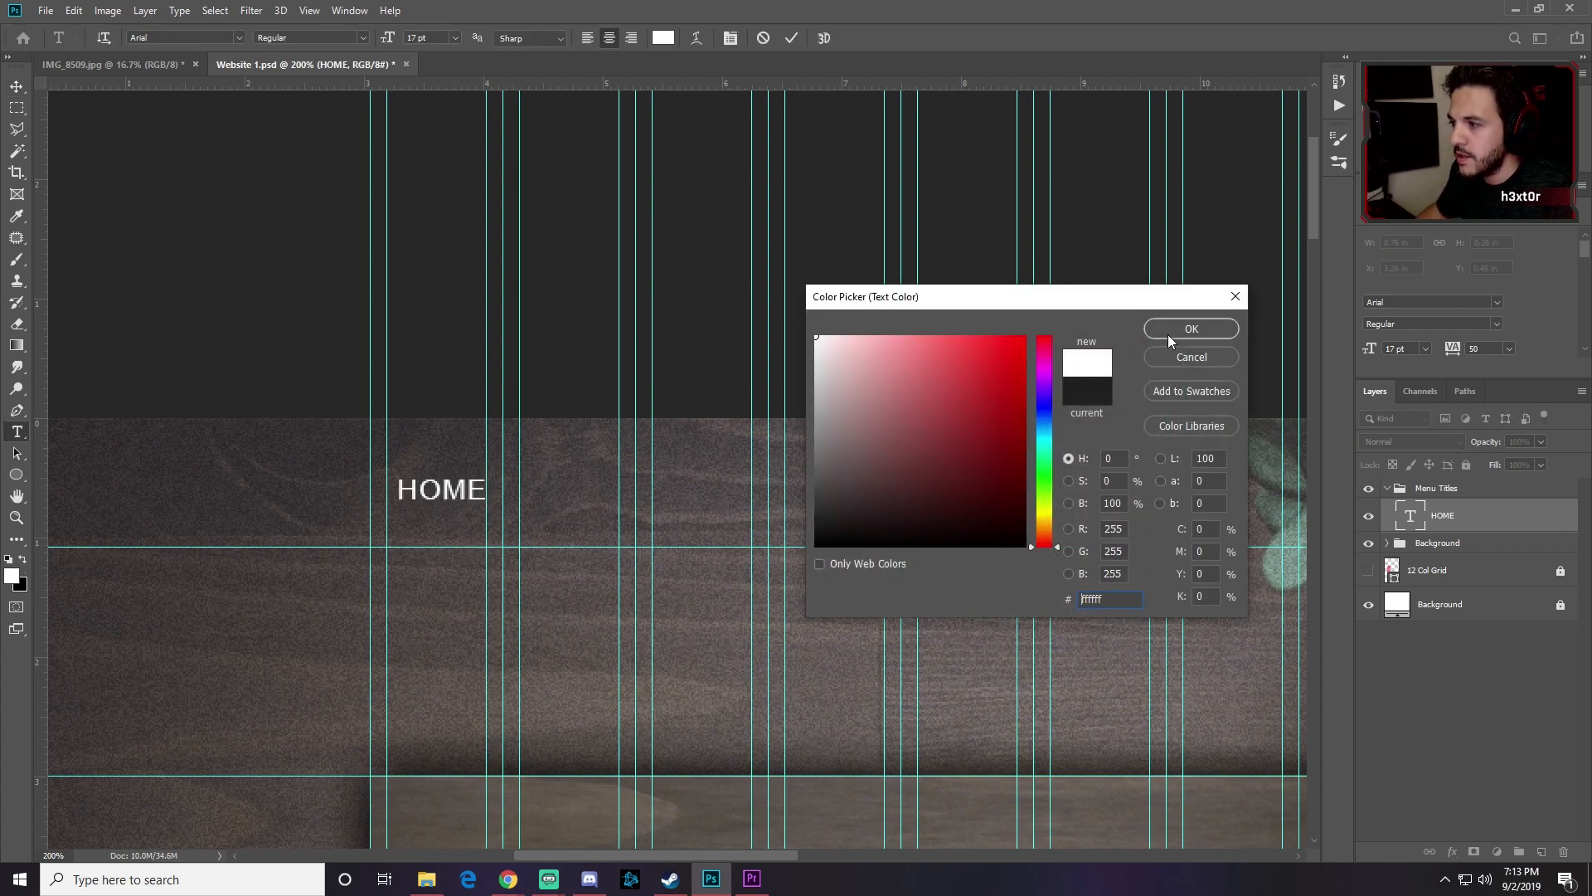
{"action": "left_click", "coordinate": [1184, 330]}
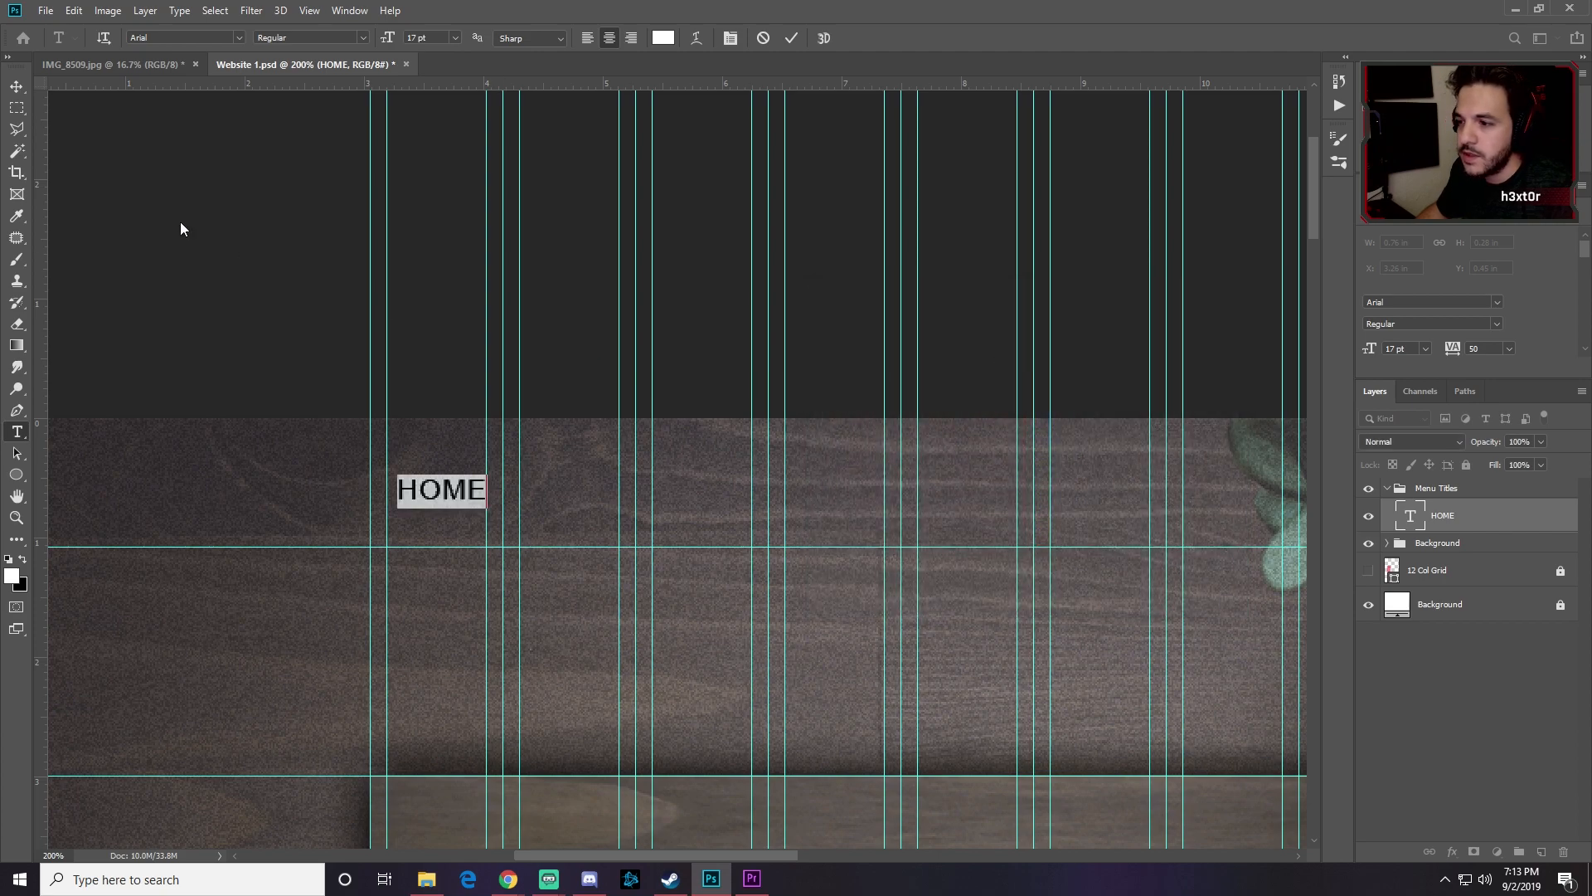
Step: Nudge HOME slightly left into position
{"action": "left_click", "coordinate": [17, 86]}
{"action": "left_click_drag", "start_coordinate": [434, 496], "coordinate": [431, 496]}
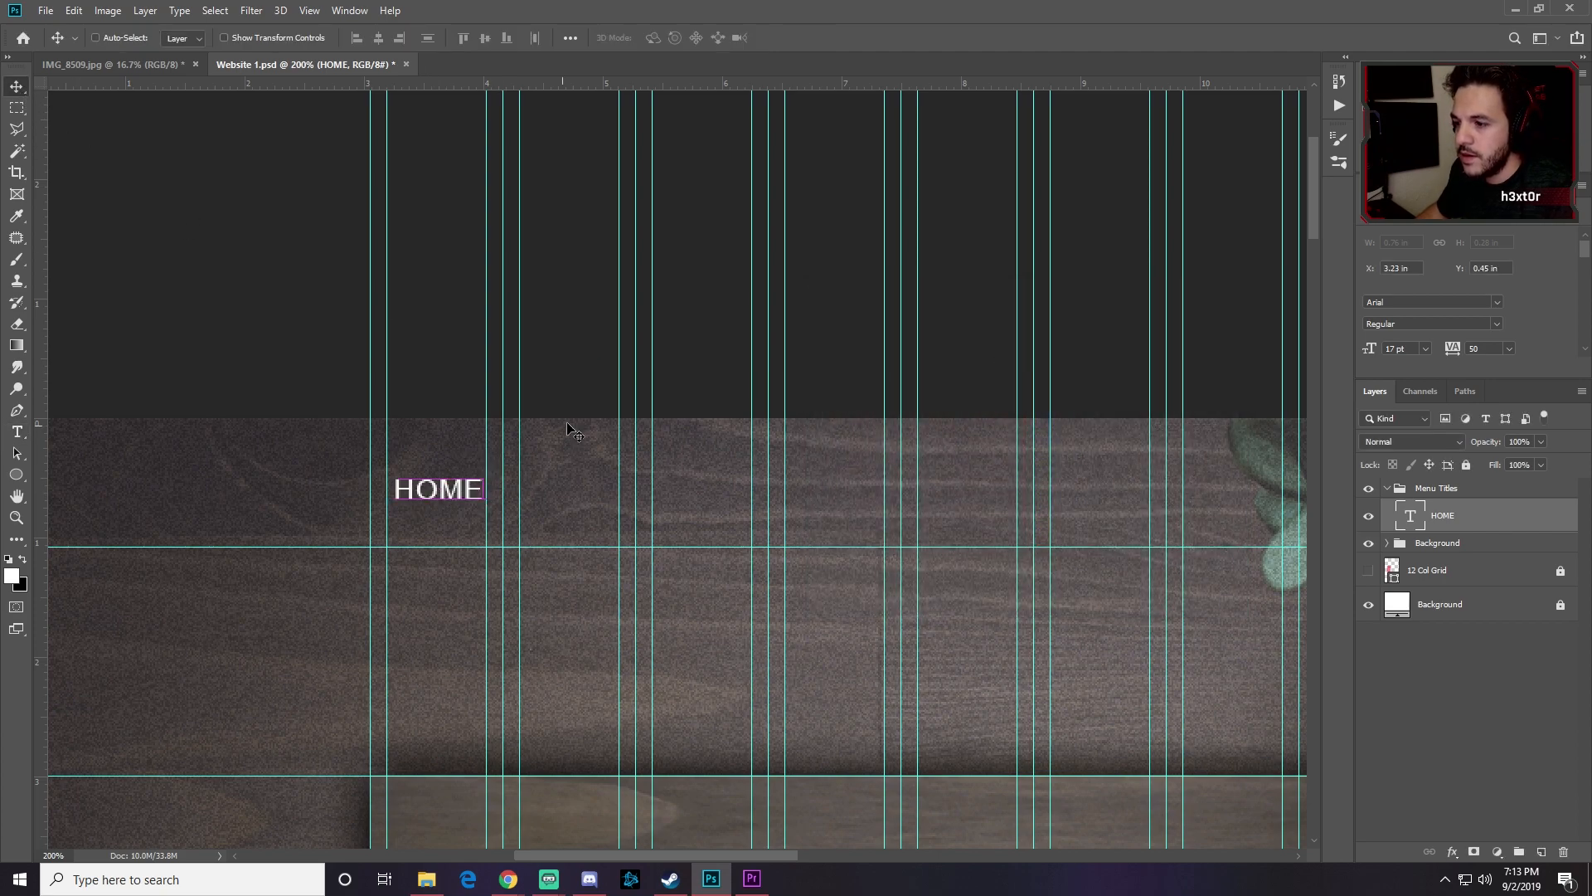
{"action": "key", "text": "Left"}
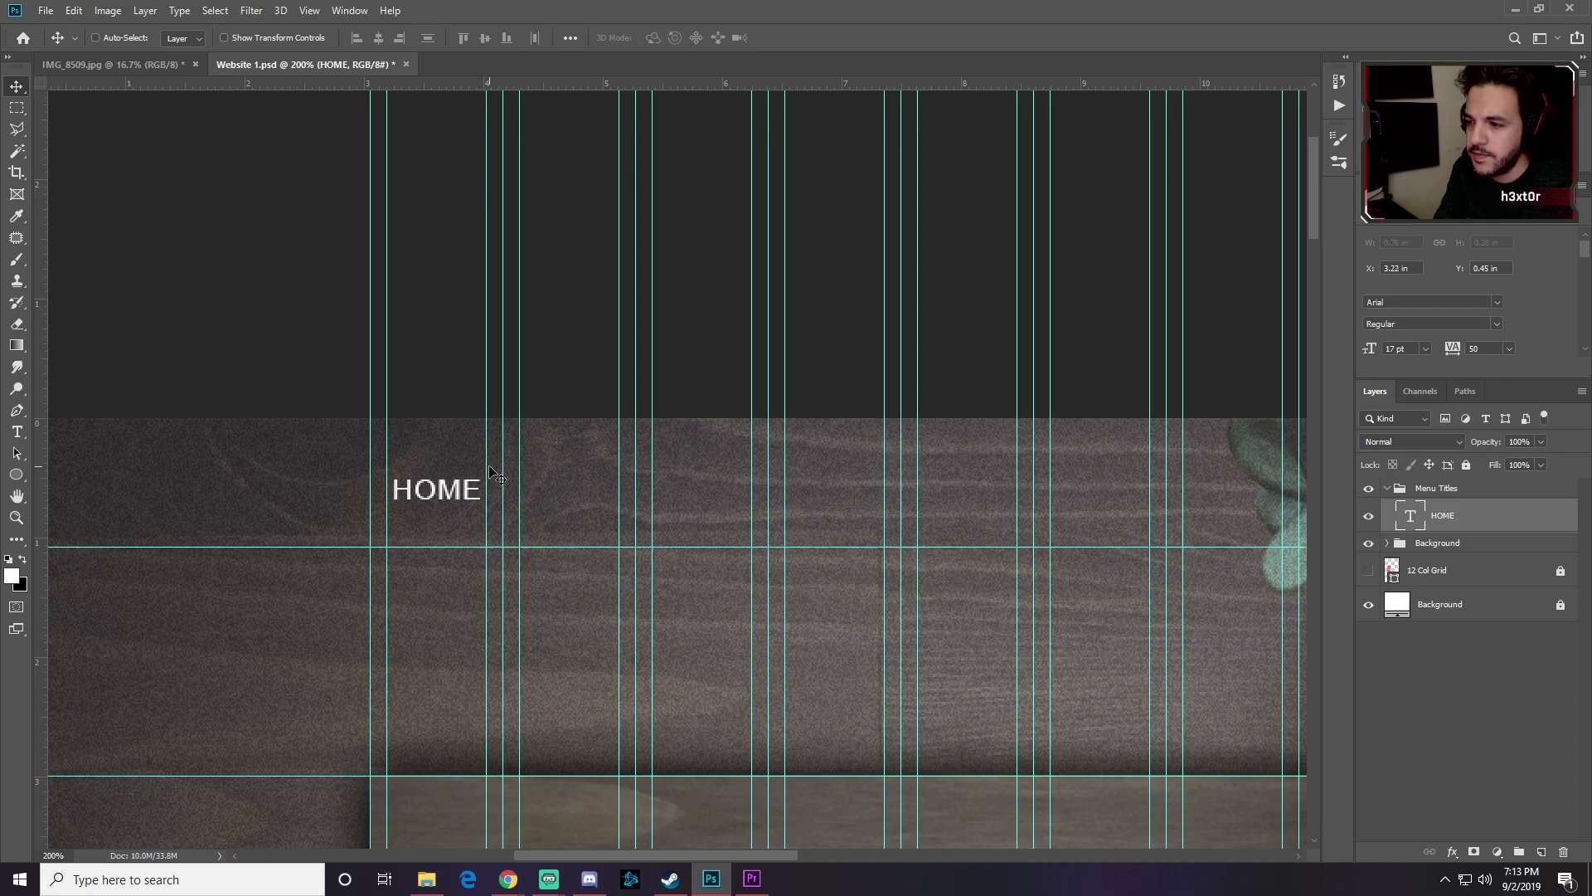
{"action": "key", "text": "Right"}
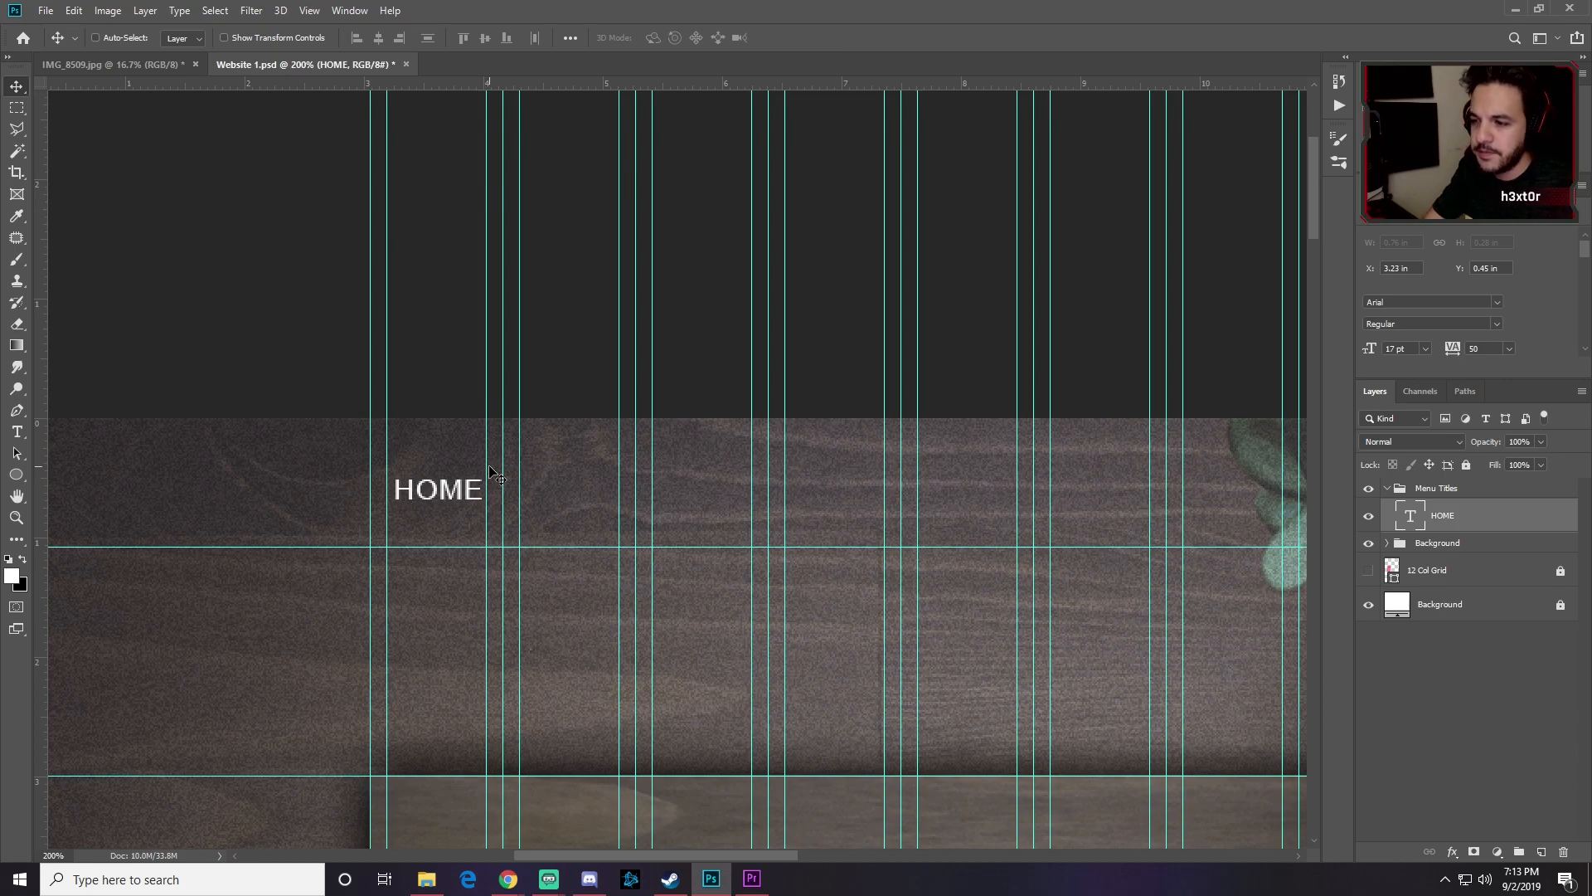
{"action": "key", "text": "Left"}
Step: Delete the trailing space after HOME and left-align the text
{"action": "double_click", "coordinate": [492, 475]}
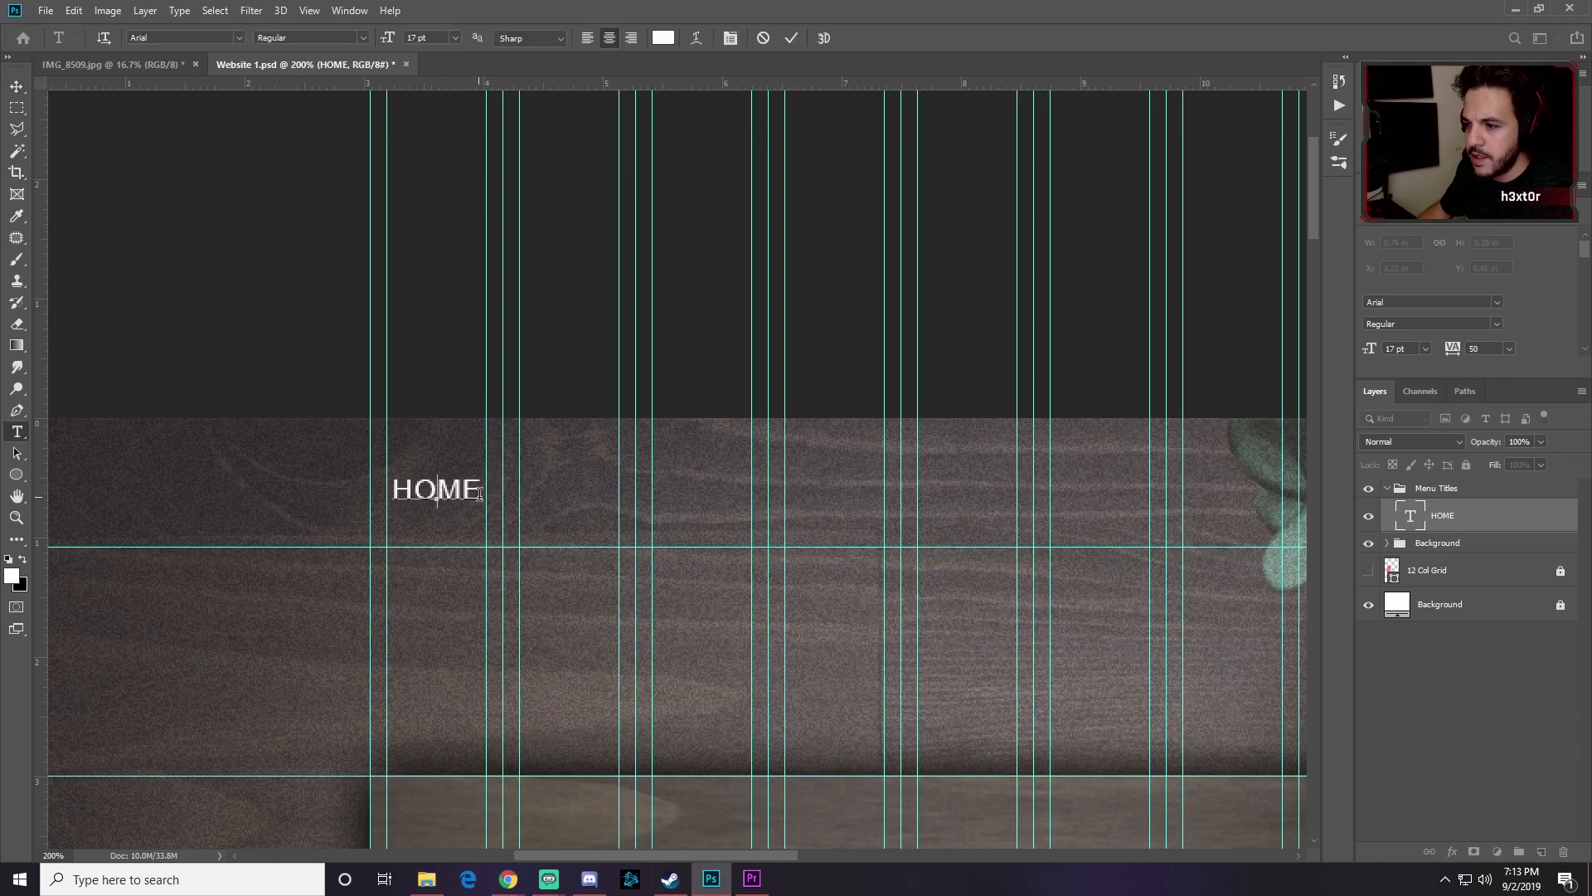
{"action": "key", "text": "ctrl+a"}
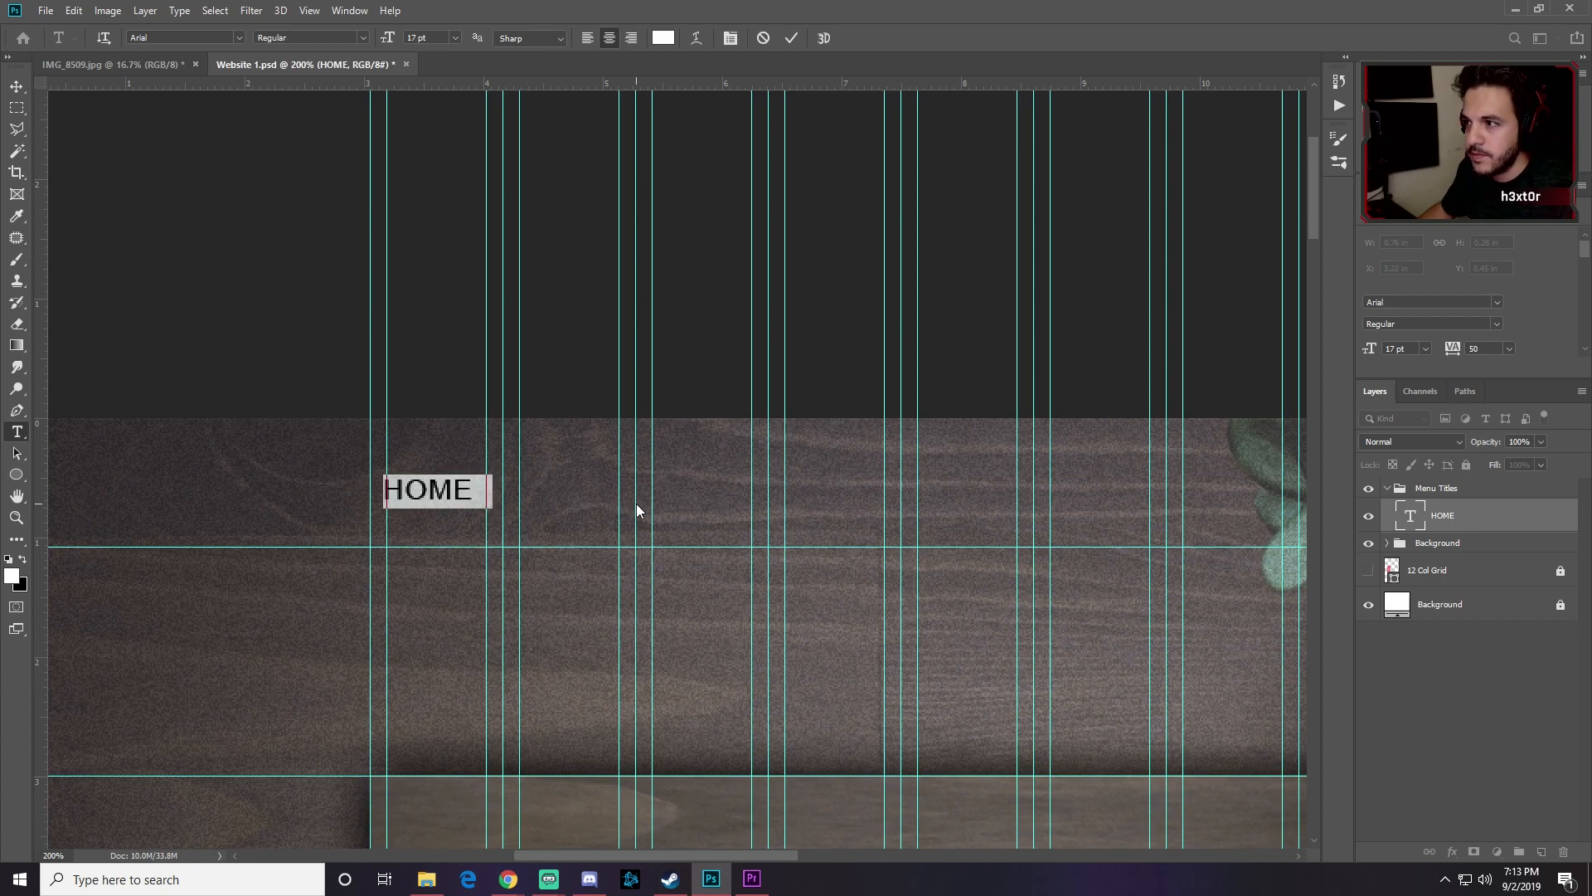
{"action": "left_click", "coordinate": [454, 492]}
{"action": "left_click_drag", "start_coordinate": [477, 493], "coordinate": [543, 492]}
{"action": "key", "text": "BackSpace"}
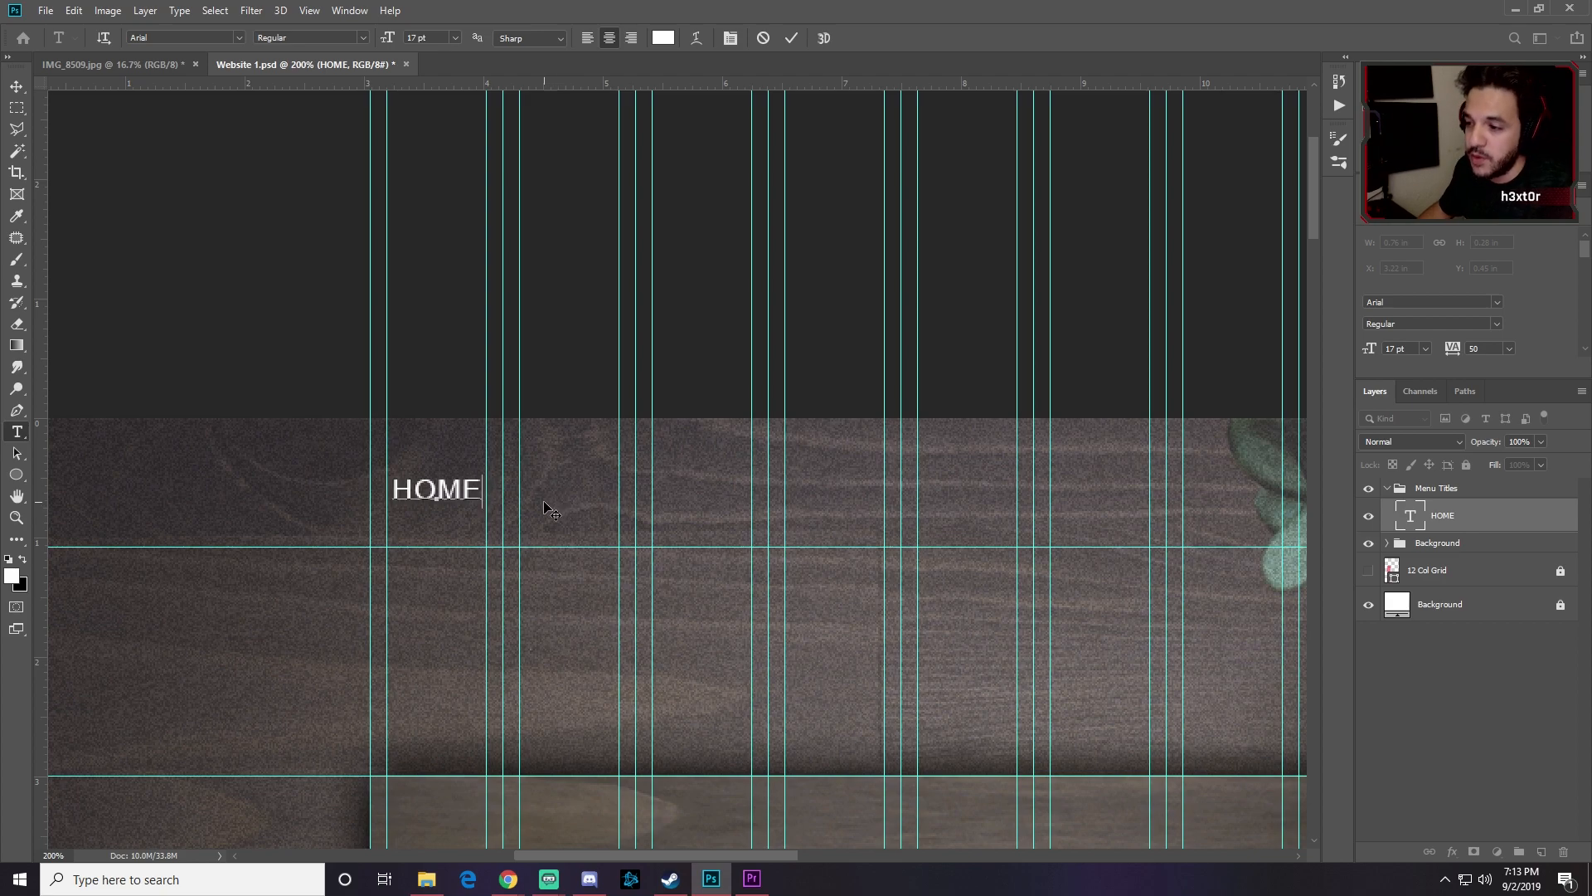
{"action": "left_click", "coordinate": [588, 39]}
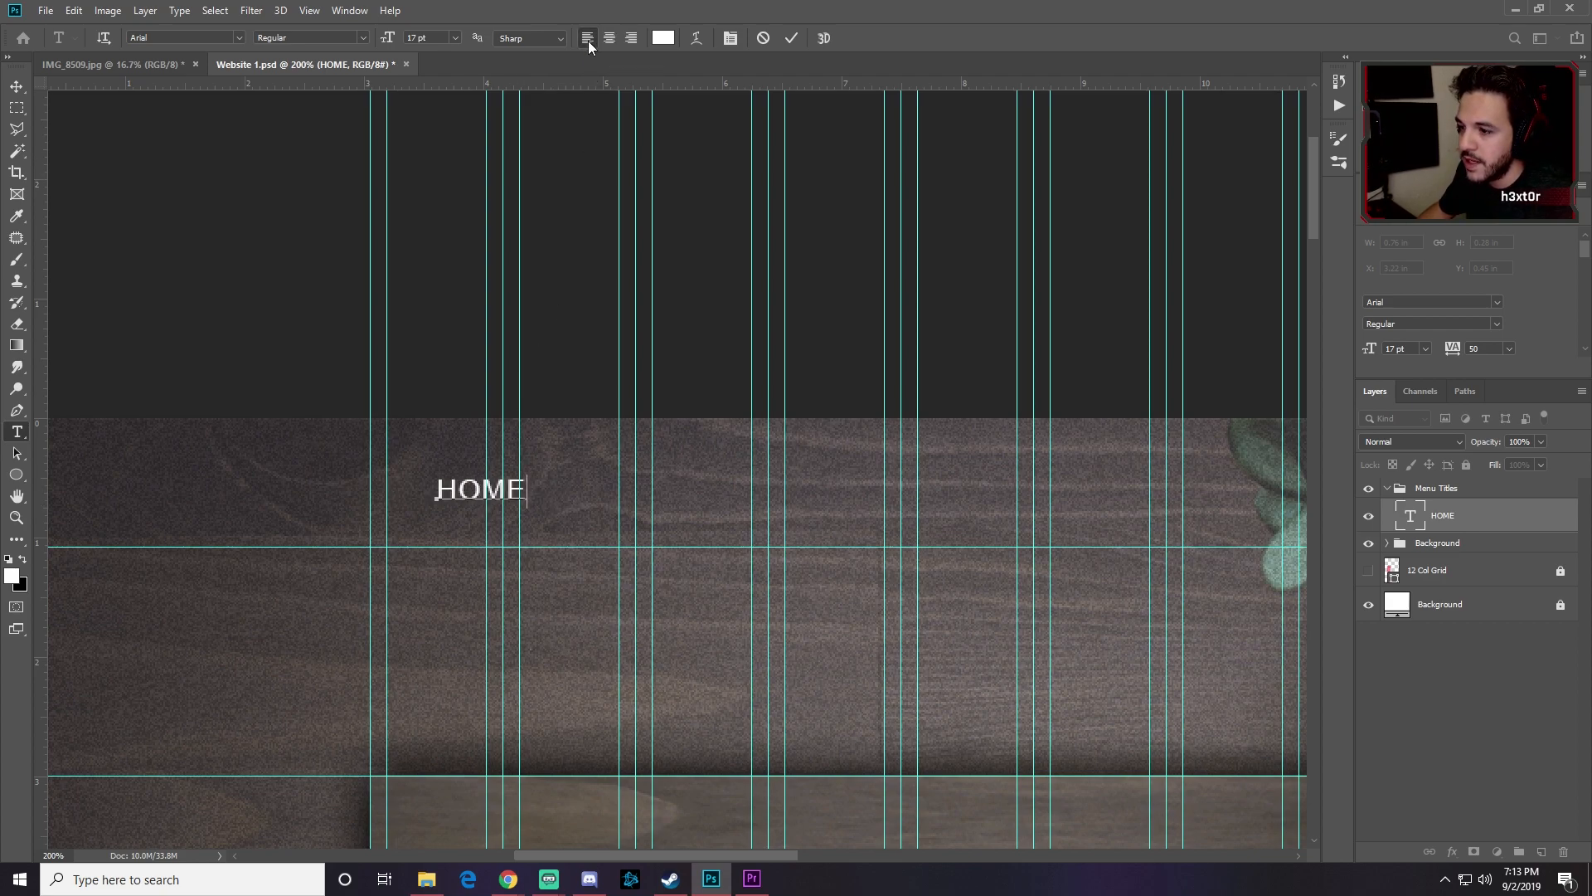
Step: Move HOME back onto the left column guide and place the caret after it
{"action": "left_click", "coordinate": [16, 86]}
{"action": "left_click_drag", "start_coordinate": [470, 490], "coordinate": [426, 491]}
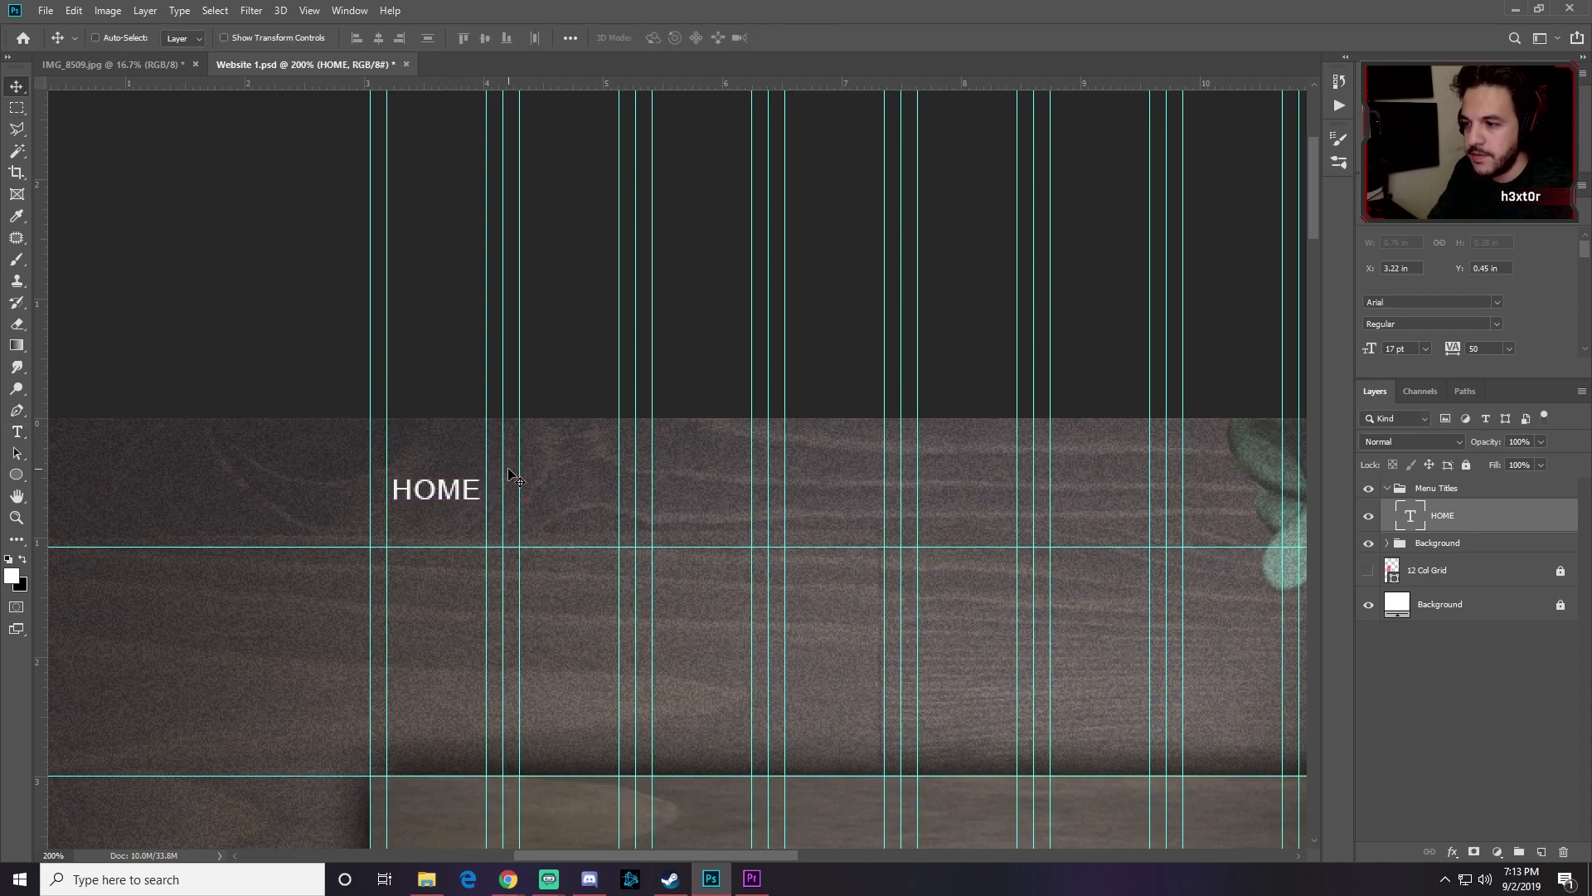
{"action": "key", "text": "t"}
{"action": "left_click", "coordinate": [489, 489]}
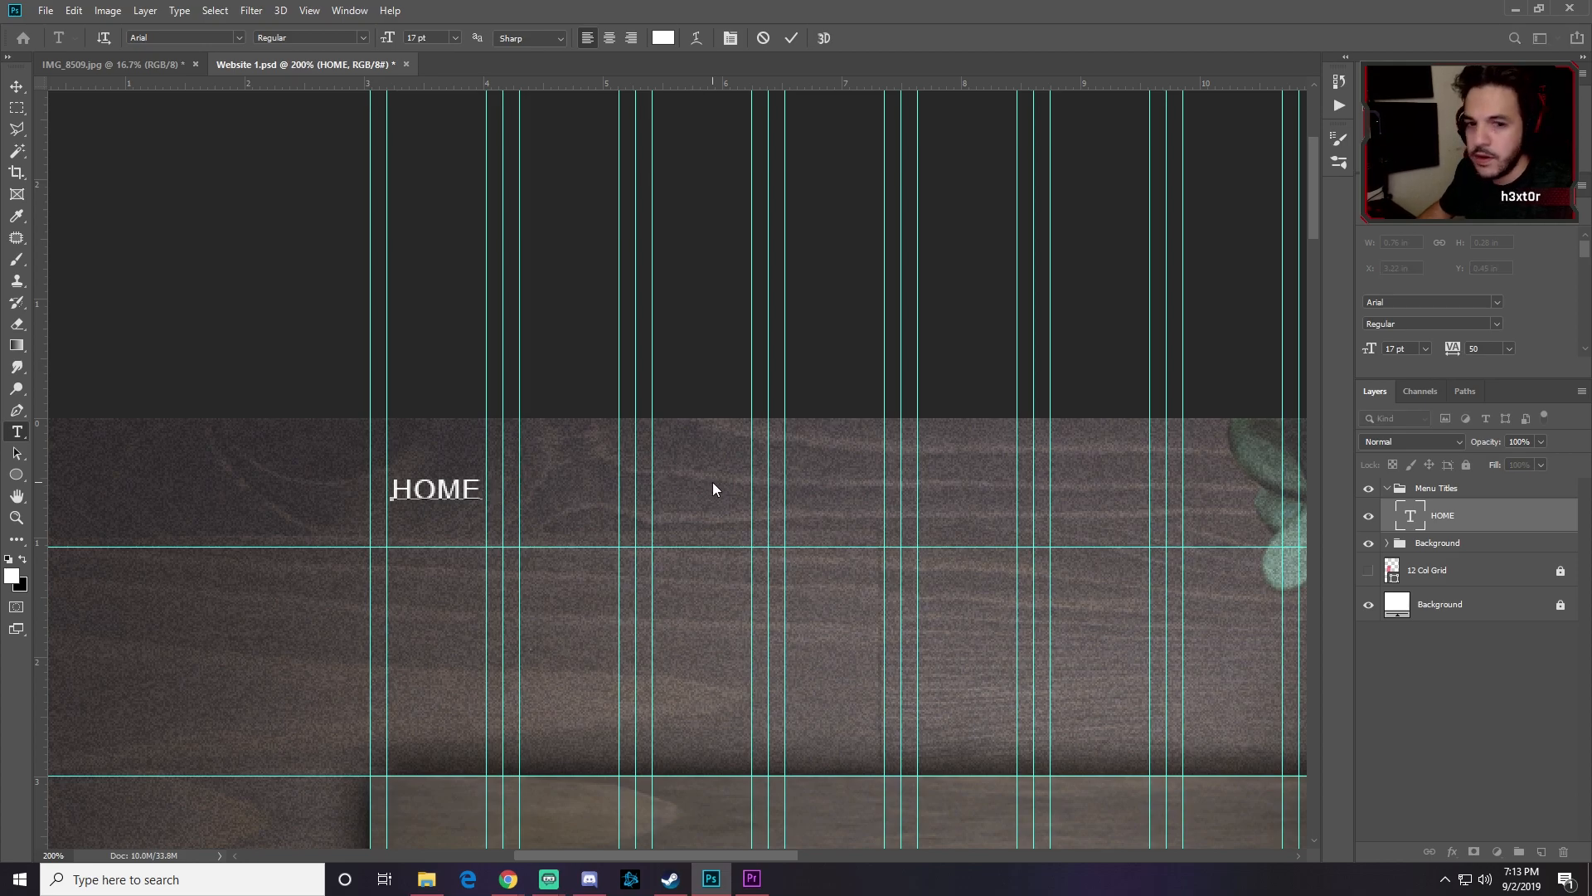
Step: Add ABOUT US, PORTFOLIO, SERVICES and CONTACT US after HOME and commit the menu line
{"action": "type", "text": "AB"}
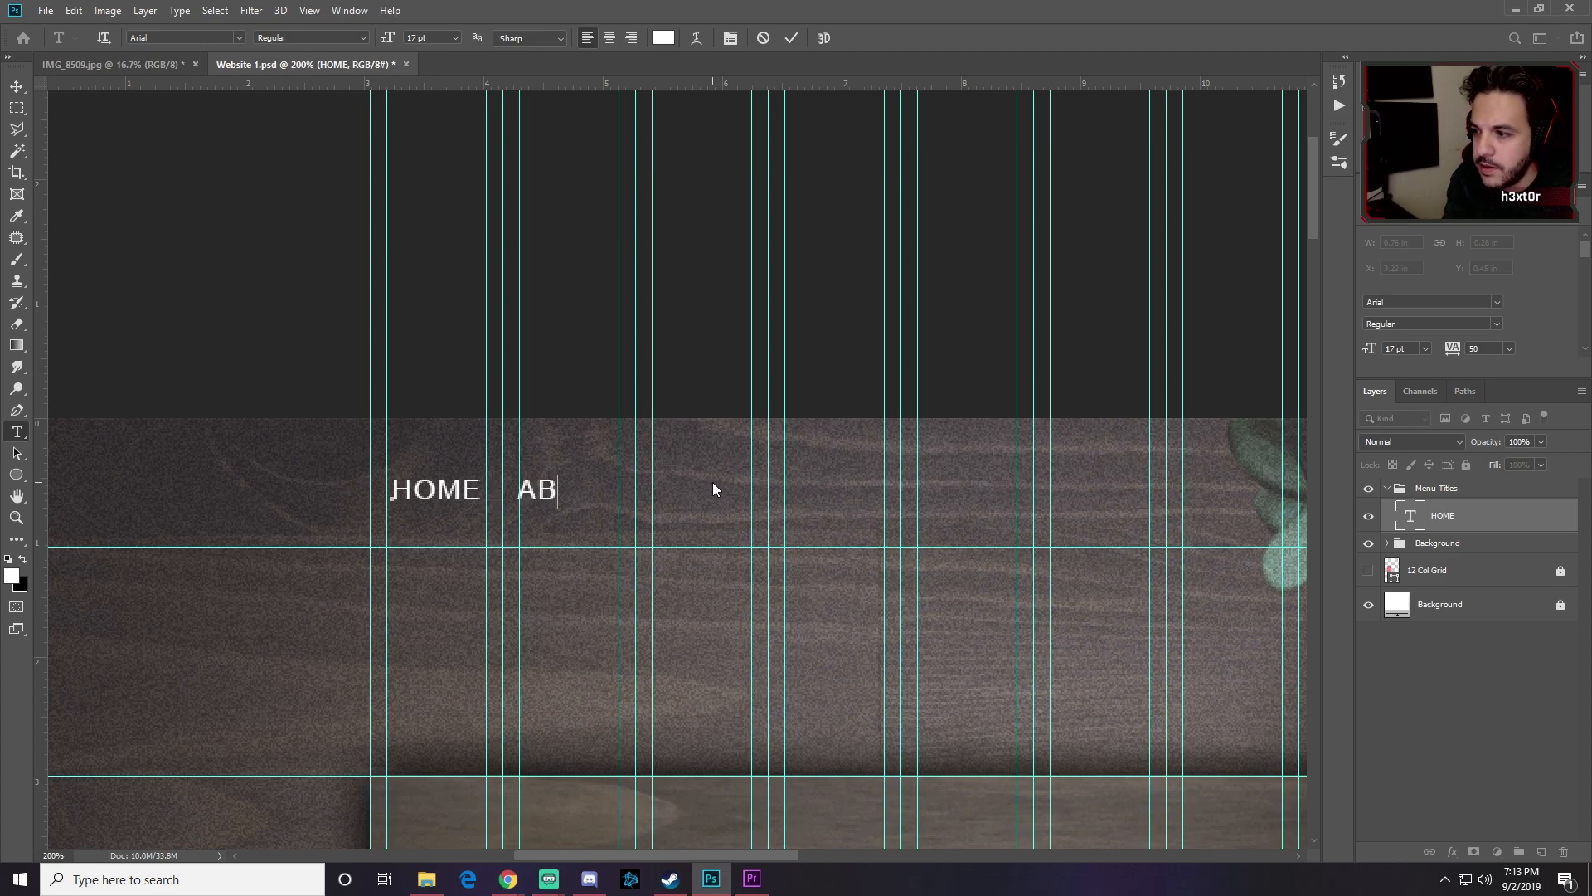
{"action": "type", "text": "OUT US"}
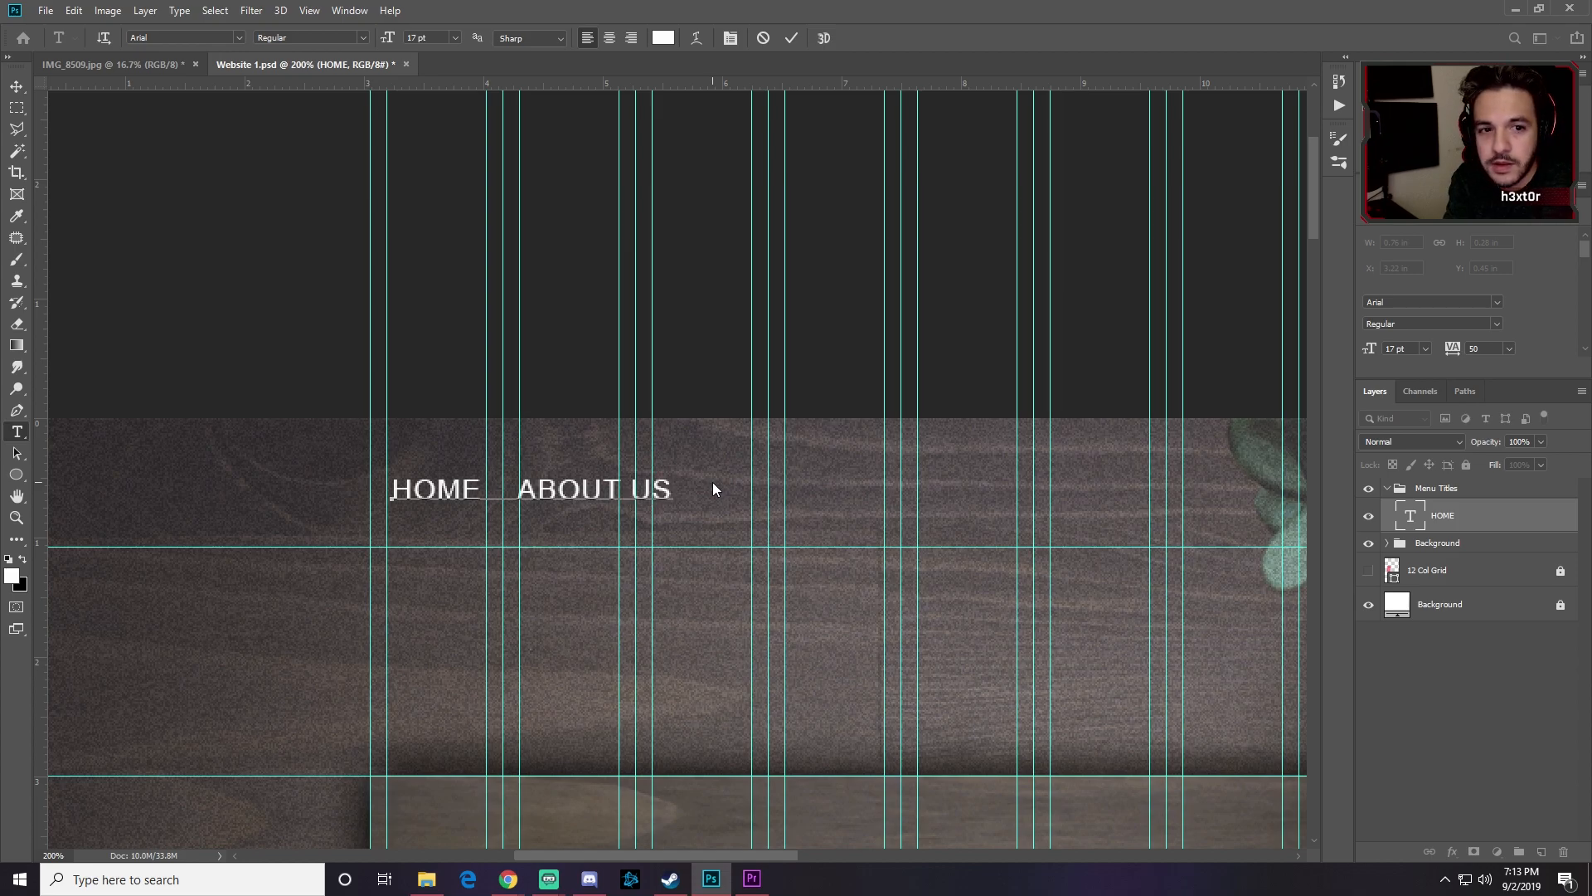
{"action": "type", "text": "    PORTFOLIO"}
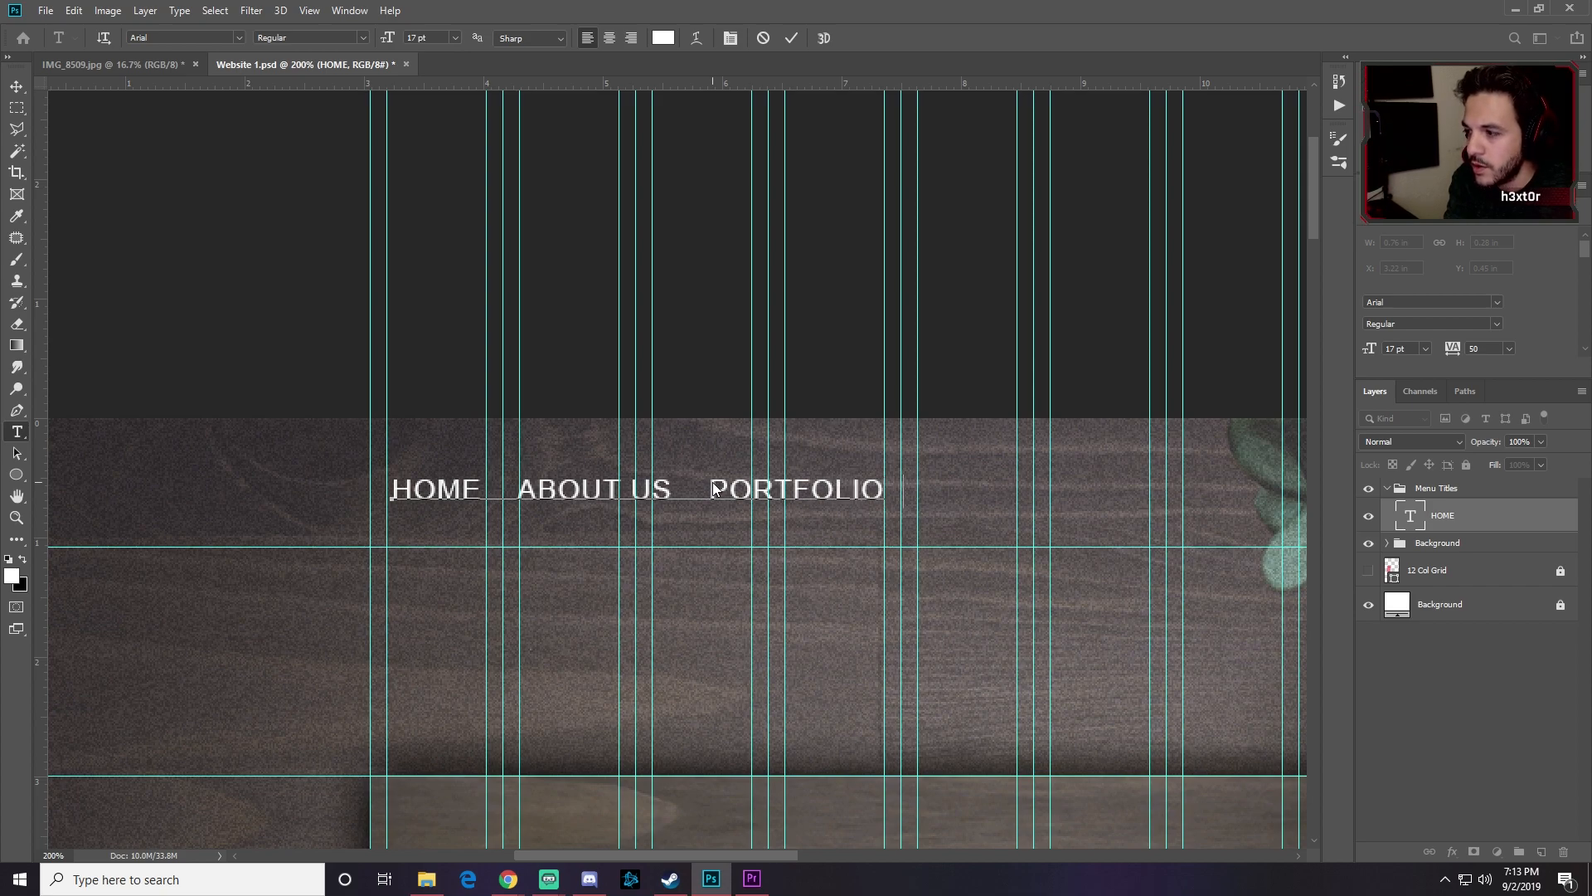
{"action": "type", "text": "    SERVICES"}
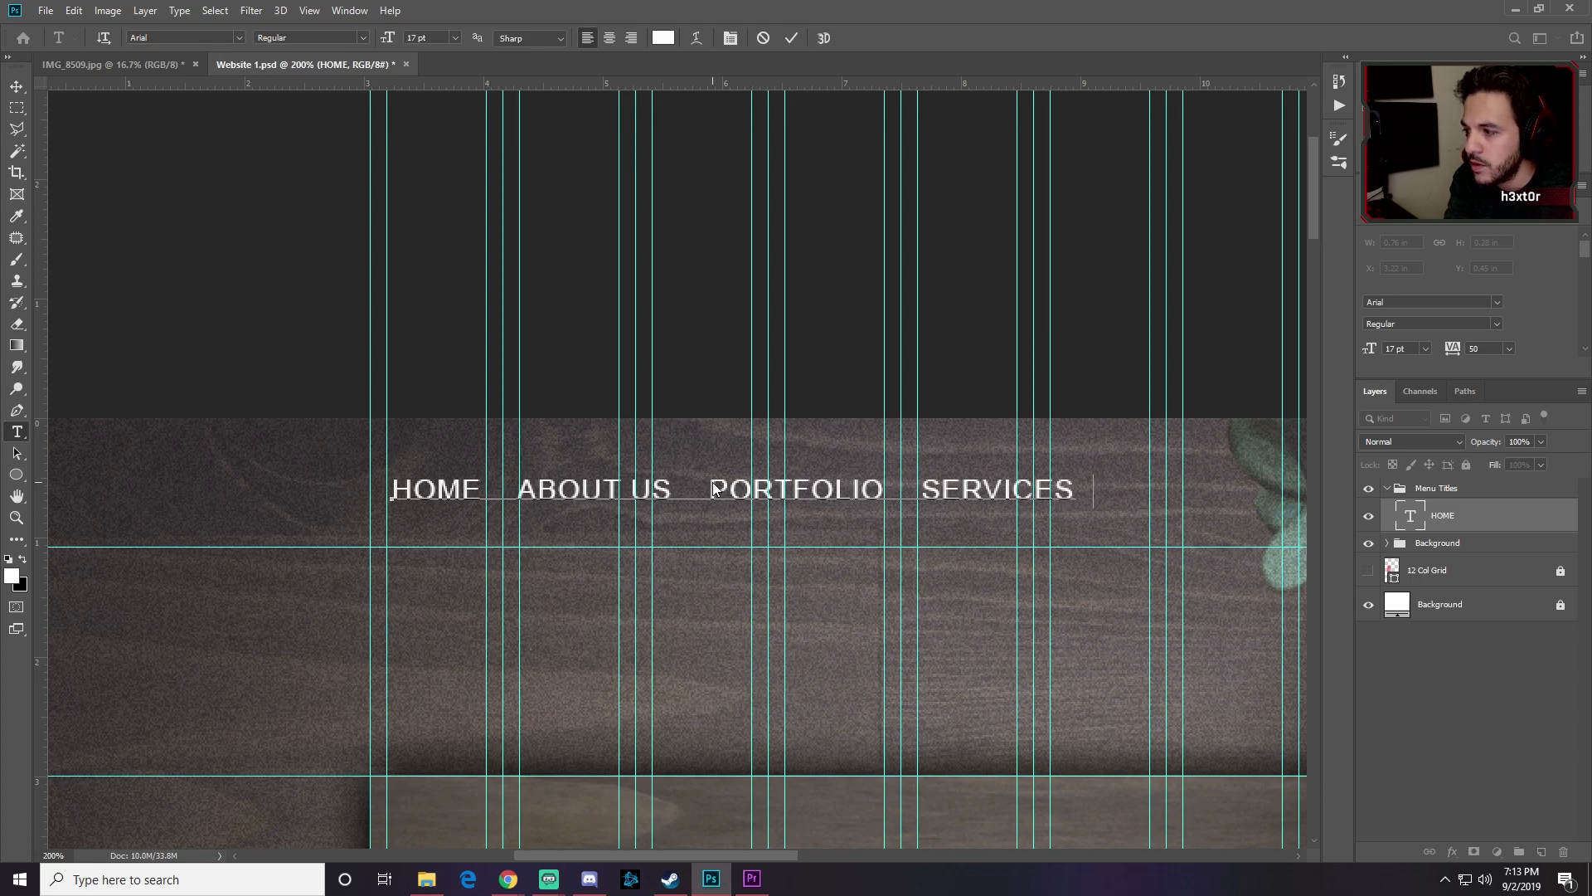
{"action": "type", "text": "    CONTACT US"}
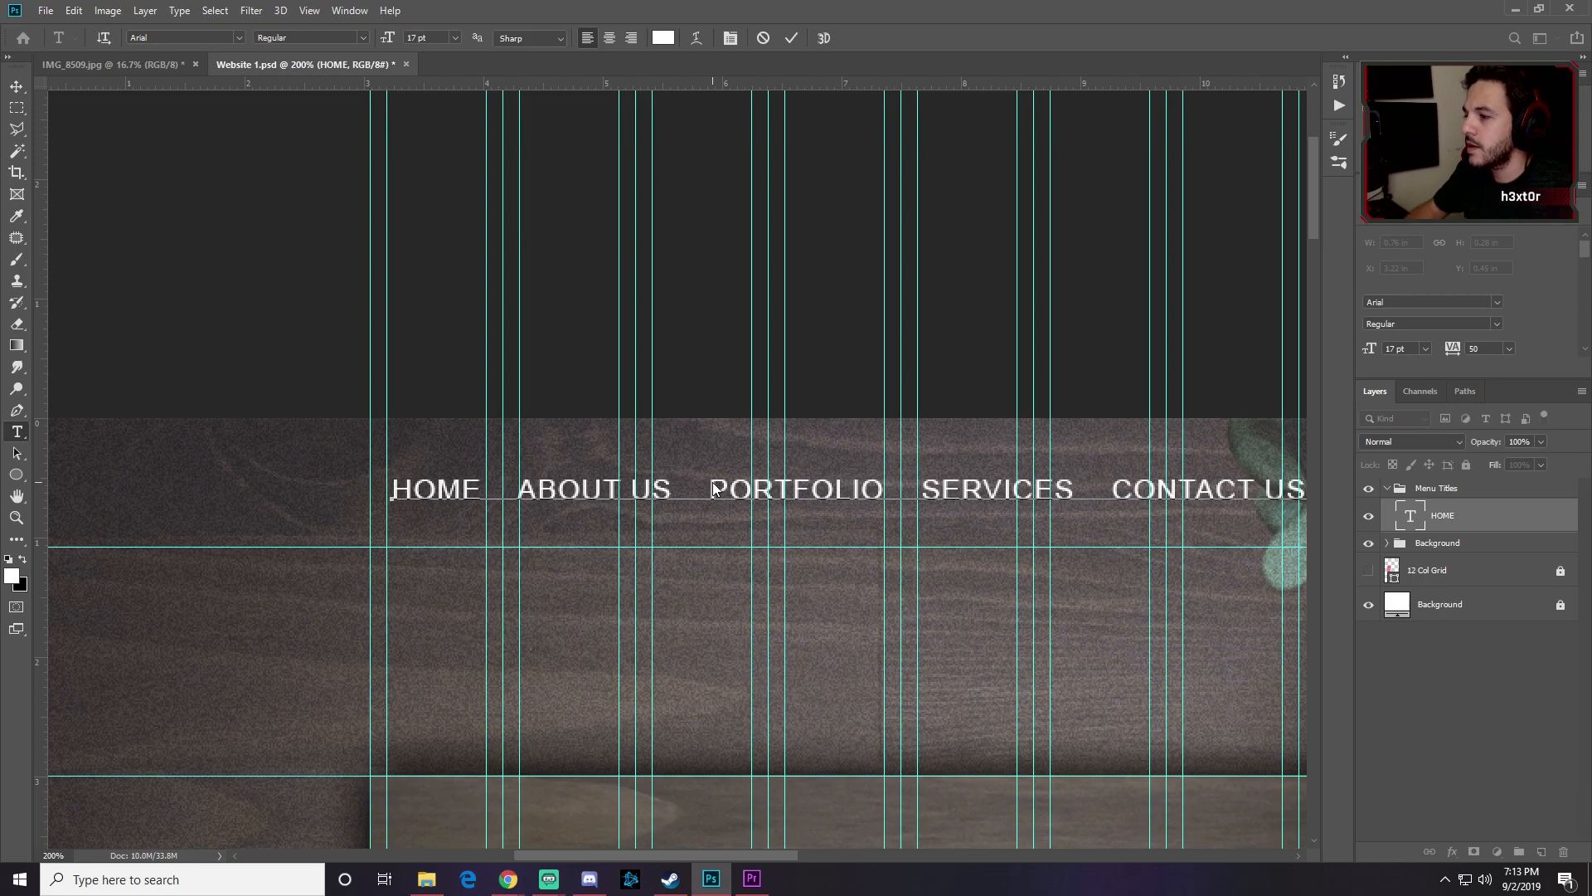
{"action": "left_click", "coordinate": [17, 86]}
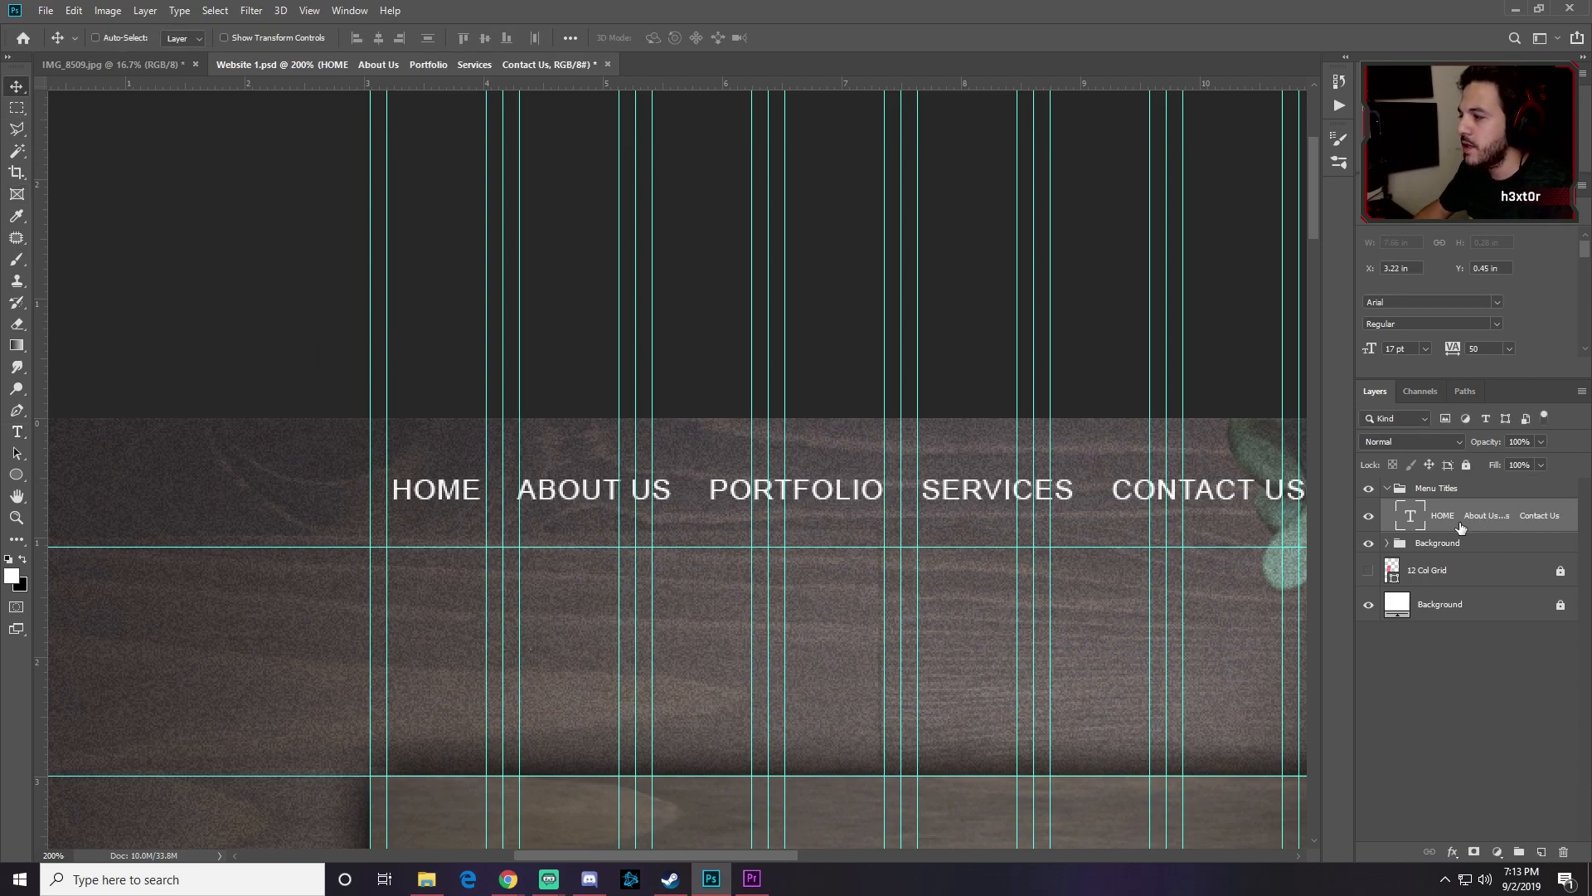
Step: Select the Rectangle tool and set the foreground colour to red #fb5255
{"action": "left_click", "coordinate": [17, 475]}
{"action": "left_click", "coordinate": [93, 476]}
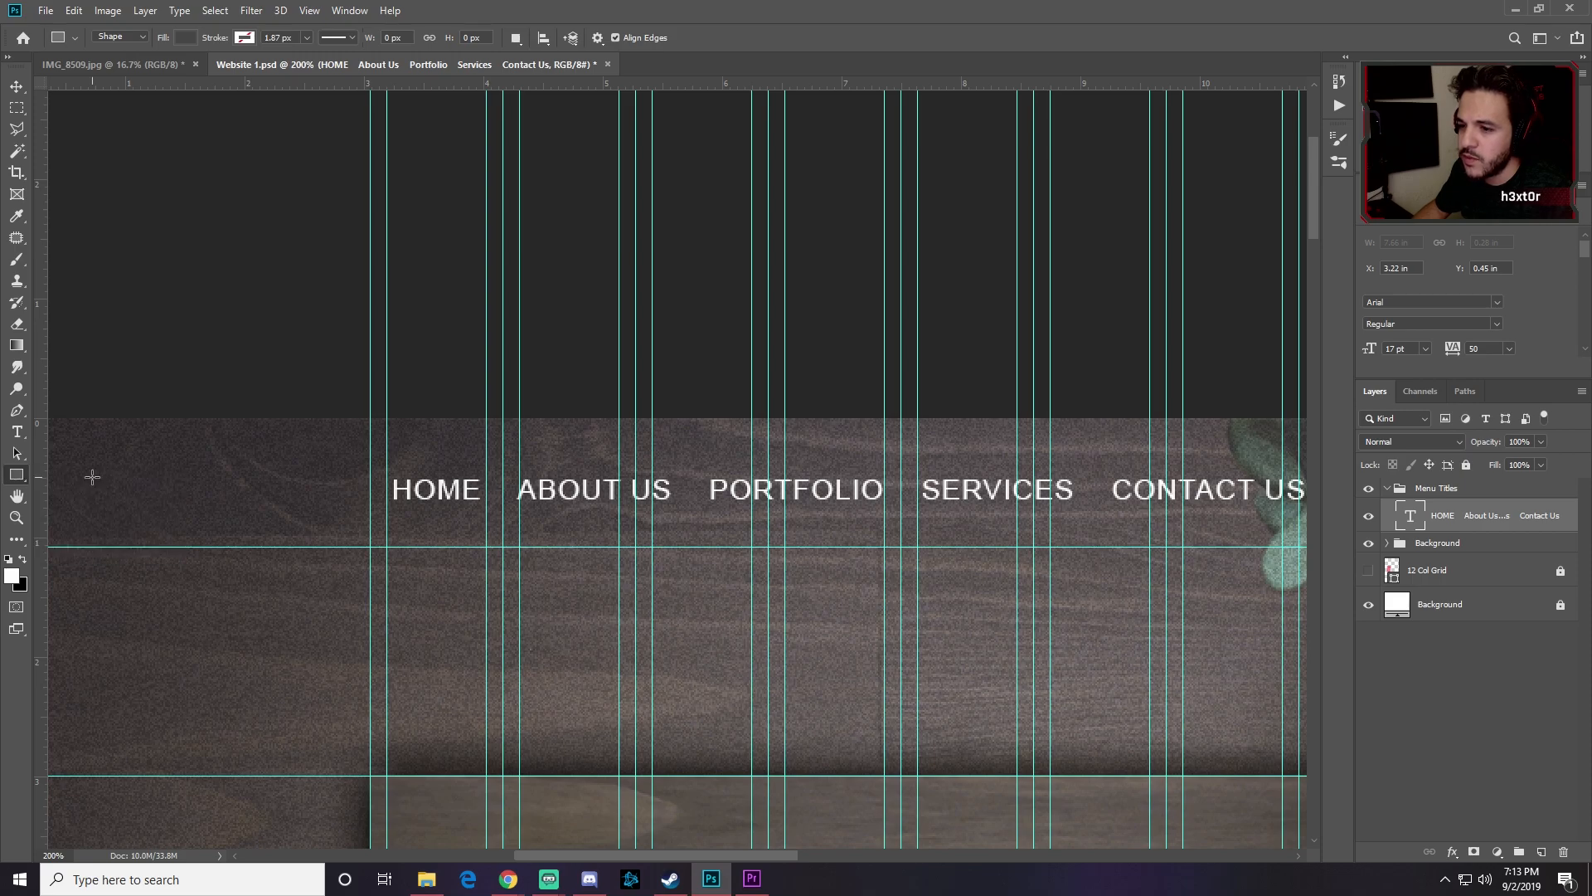
{"action": "left_click", "coordinate": [11, 577]}
{"action": "left_click_drag", "start_coordinate": [1118, 602], "coordinate": [980, 602]}
{"action": "type", "text": "f"}
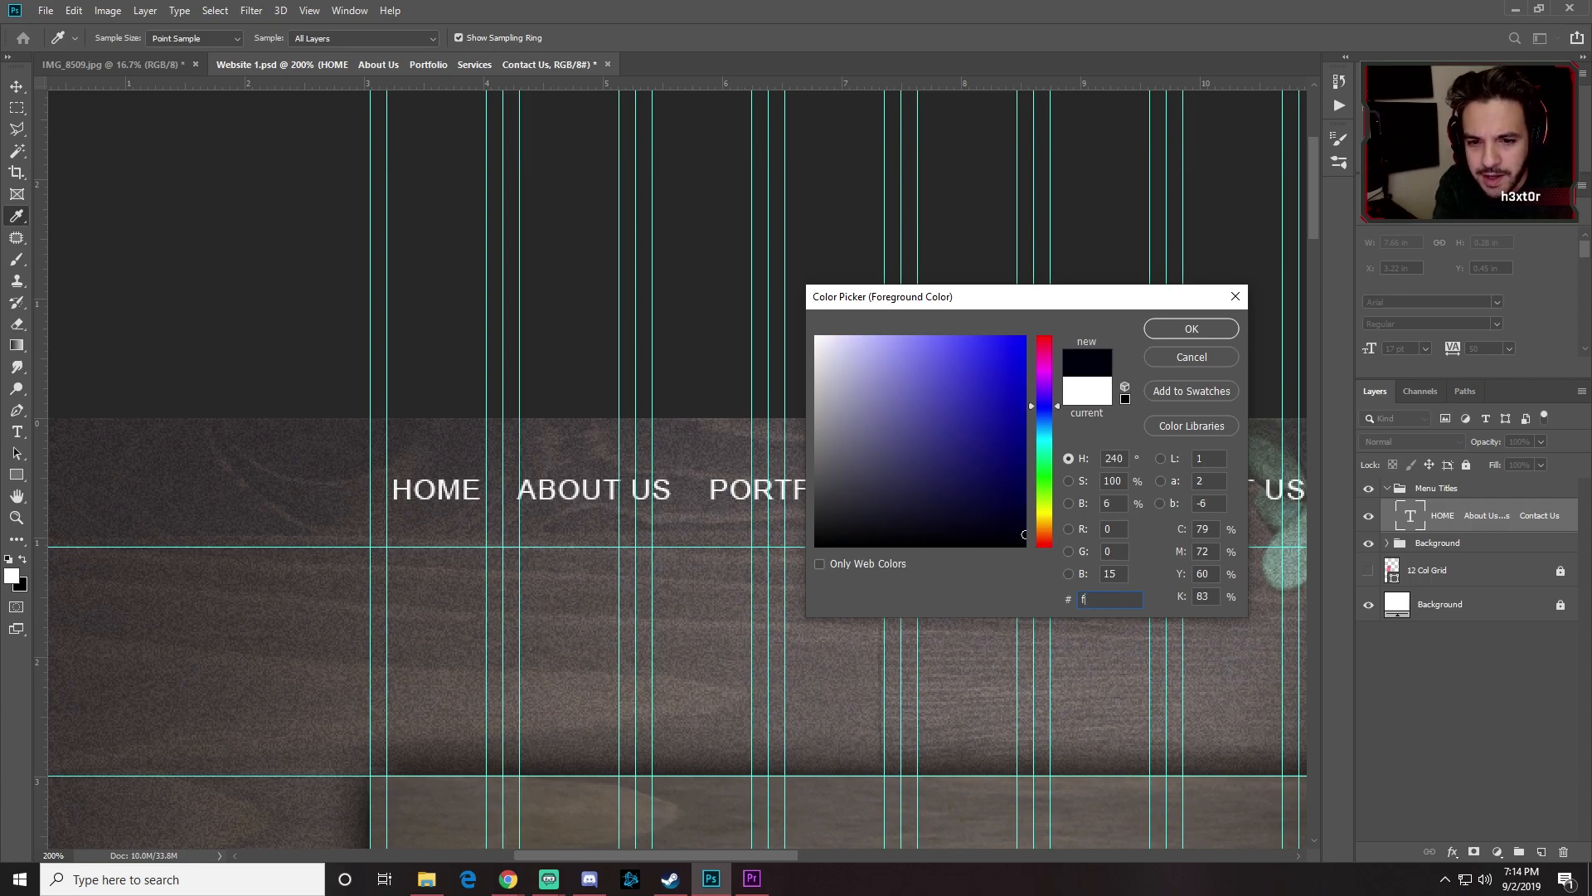
{"action": "type", "text": "b52"}
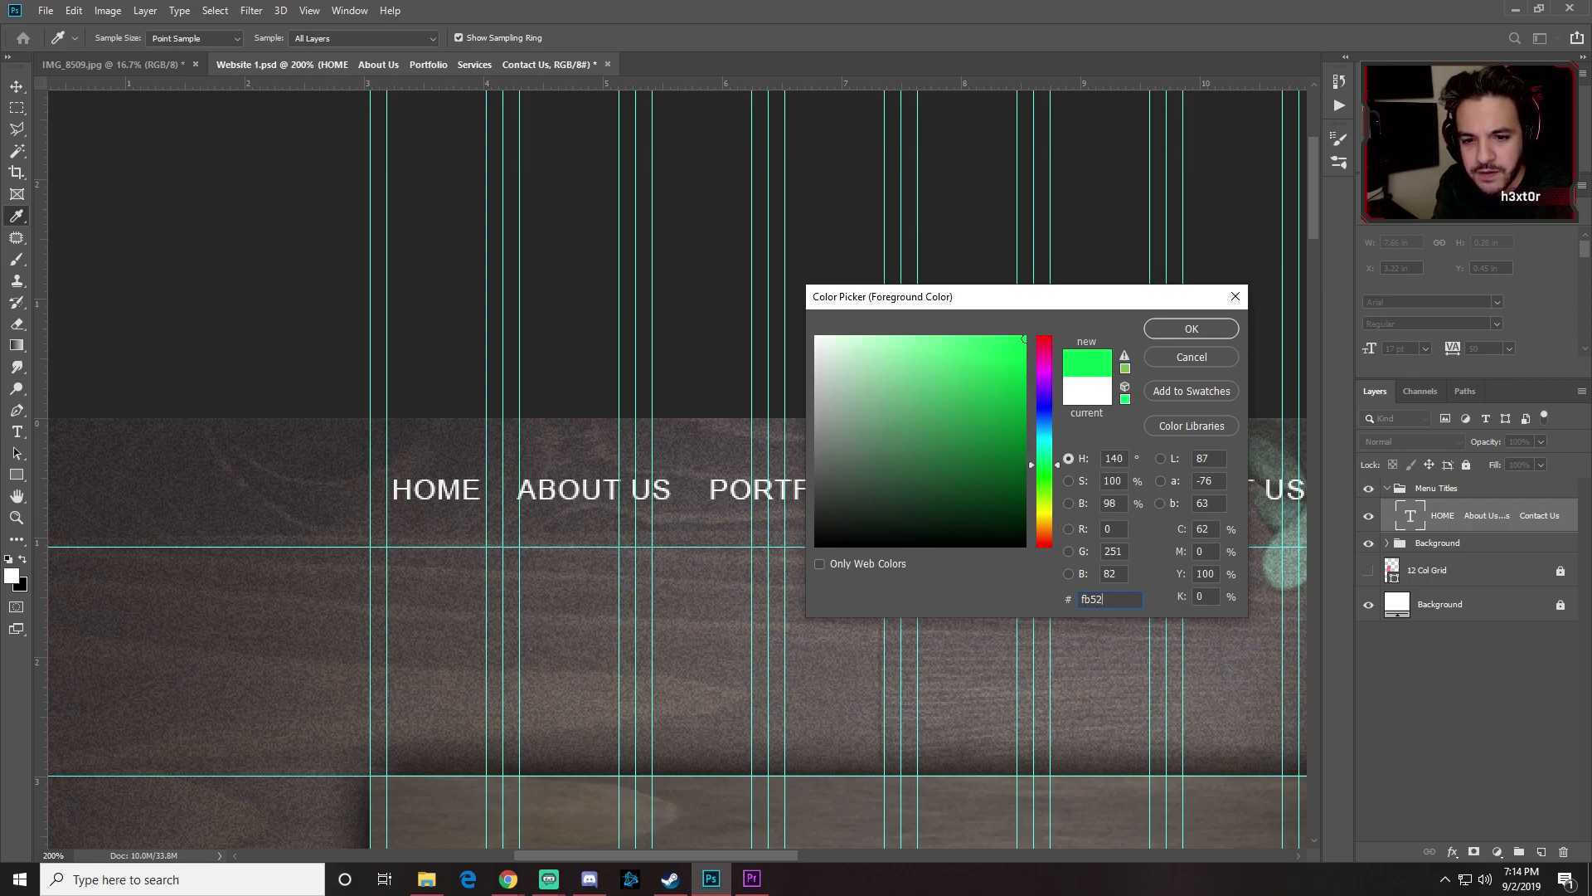
{"action": "type", "text": "55"}
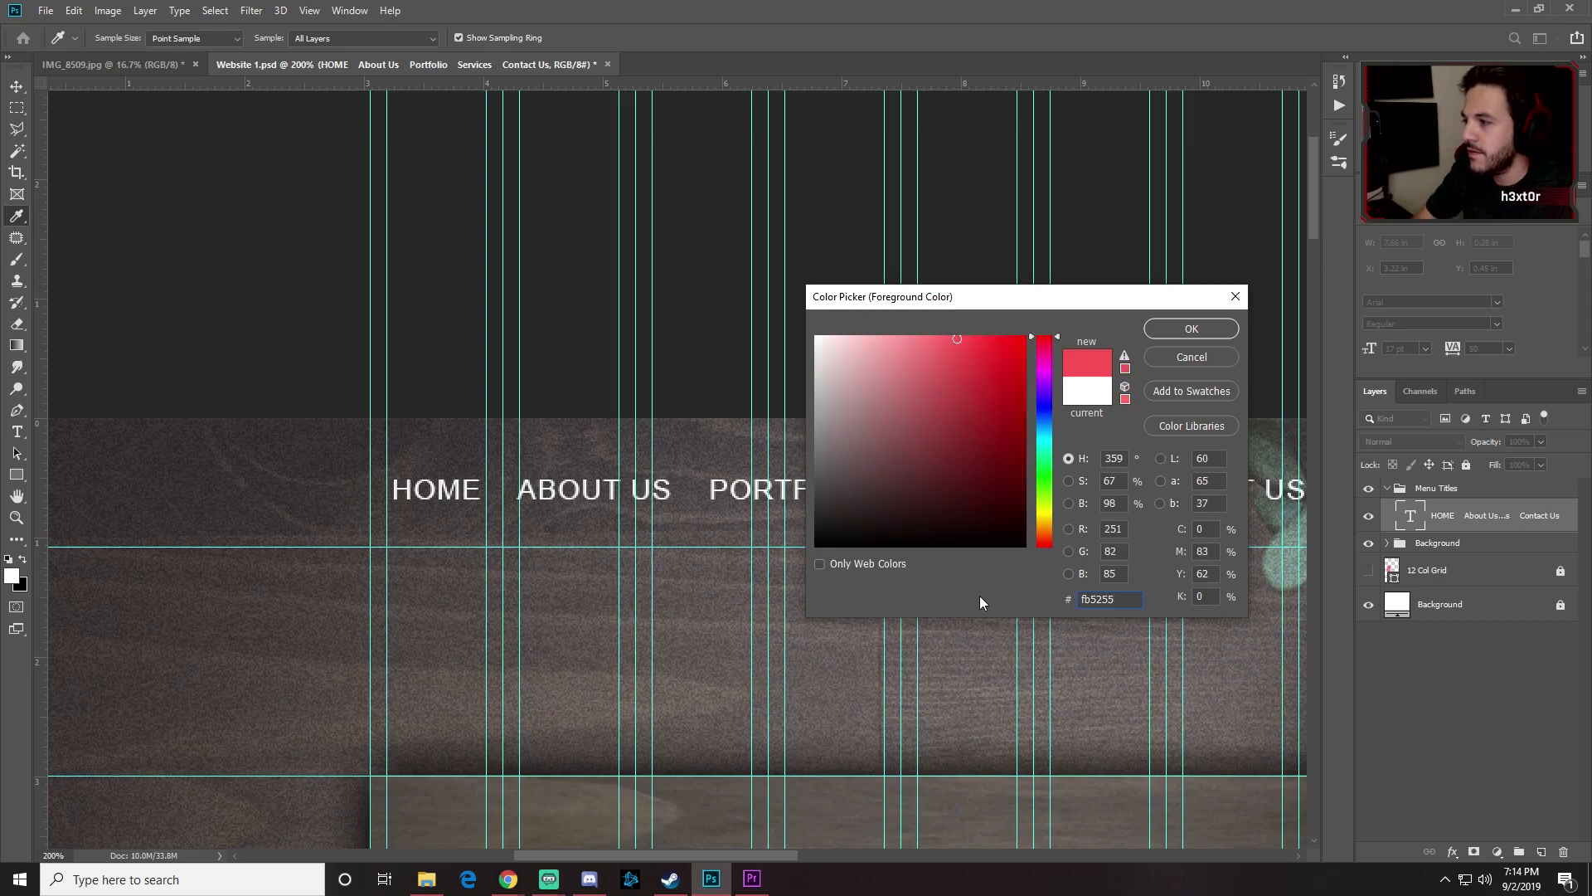
{"action": "left_click", "coordinate": [1191, 329]}
{"action": "key", "text": "u"}
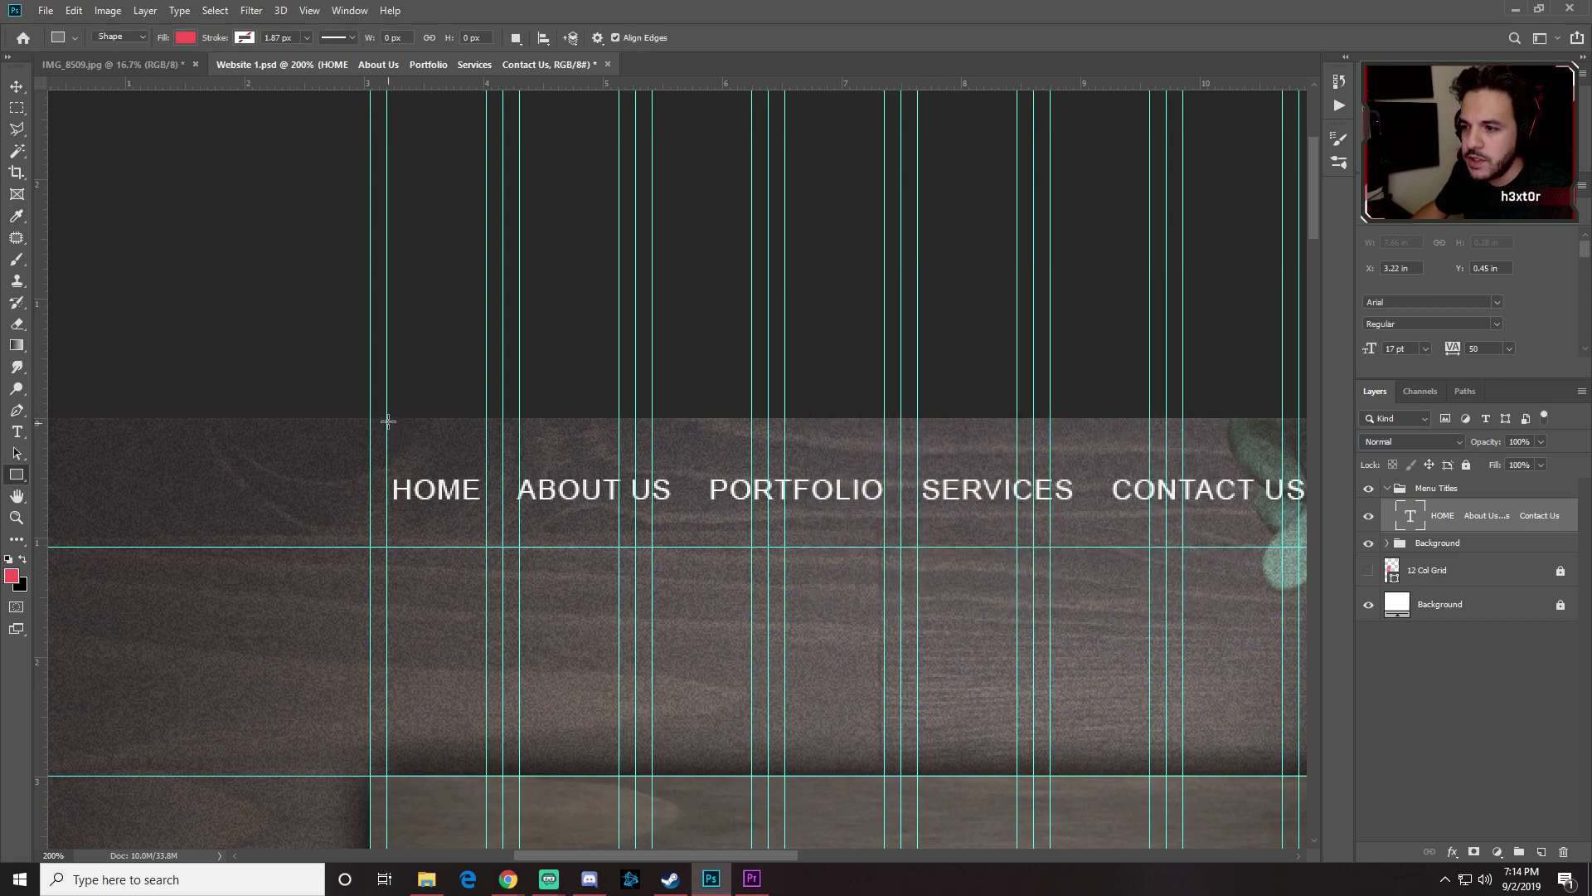
Step: Draw a red rectangle over HOME and move its layer beneath the menu text
{"action": "left_click_drag", "start_coordinate": [386, 413], "coordinate": [503, 547]}
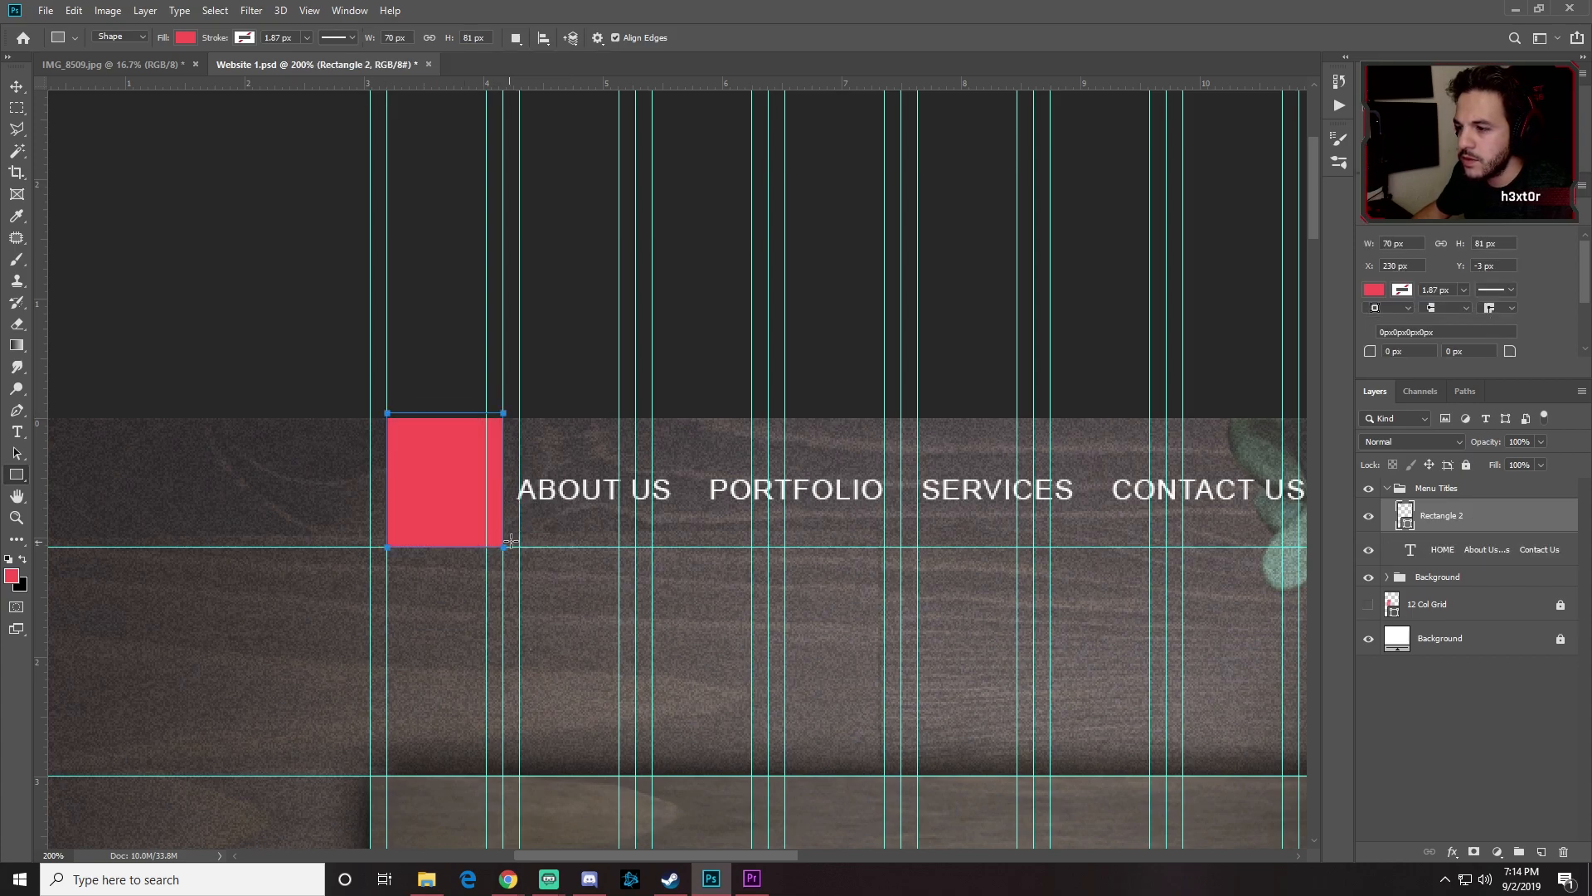
{"action": "left_click_drag", "start_coordinate": [1473, 516], "coordinate": [1477, 554]}
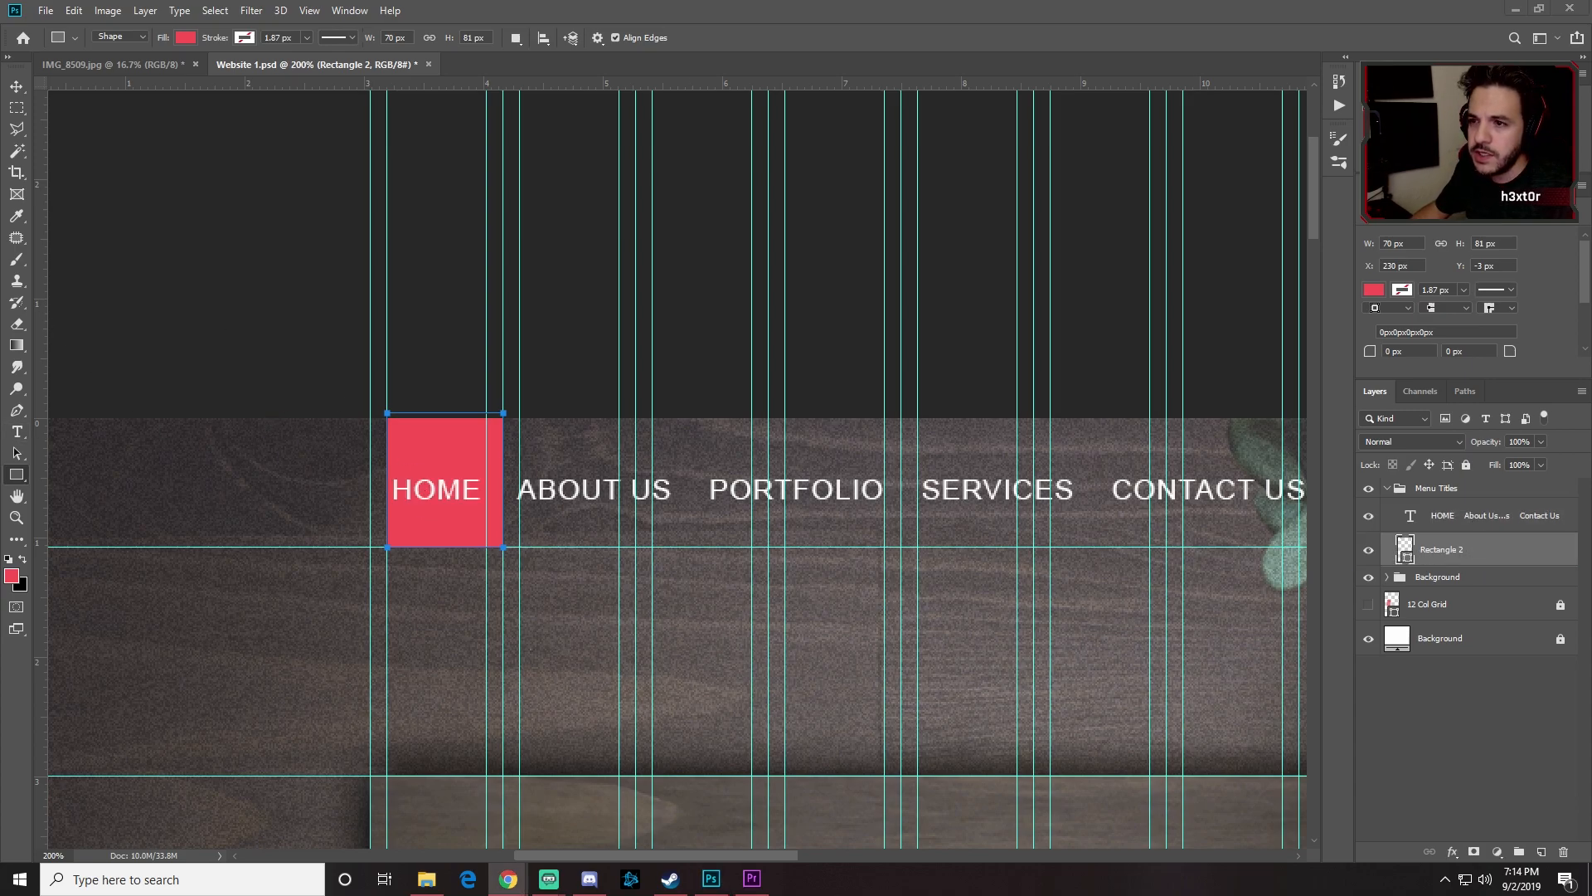
{"action": "key", "text": "v"}
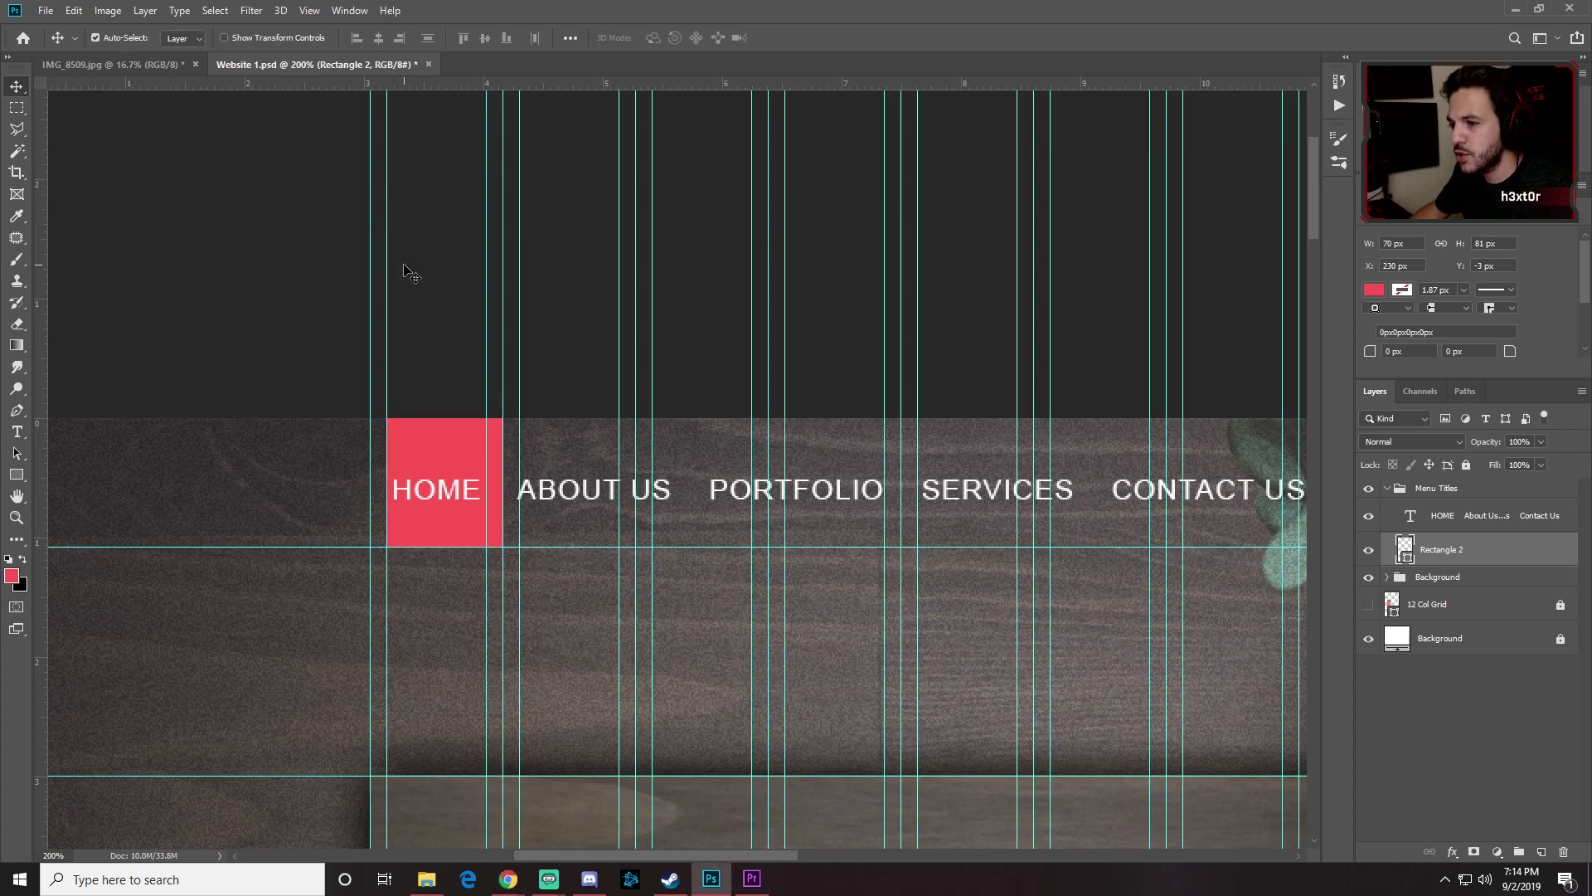
Step: Resize the rectangle to 80 px wide, reaching from the page's top edge to the guide
{"action": "key", "text": "ctrl+t"}
{"action": "left_click_drag", "start_coordinate": [387, 481], "coordinate": [371, 482]}
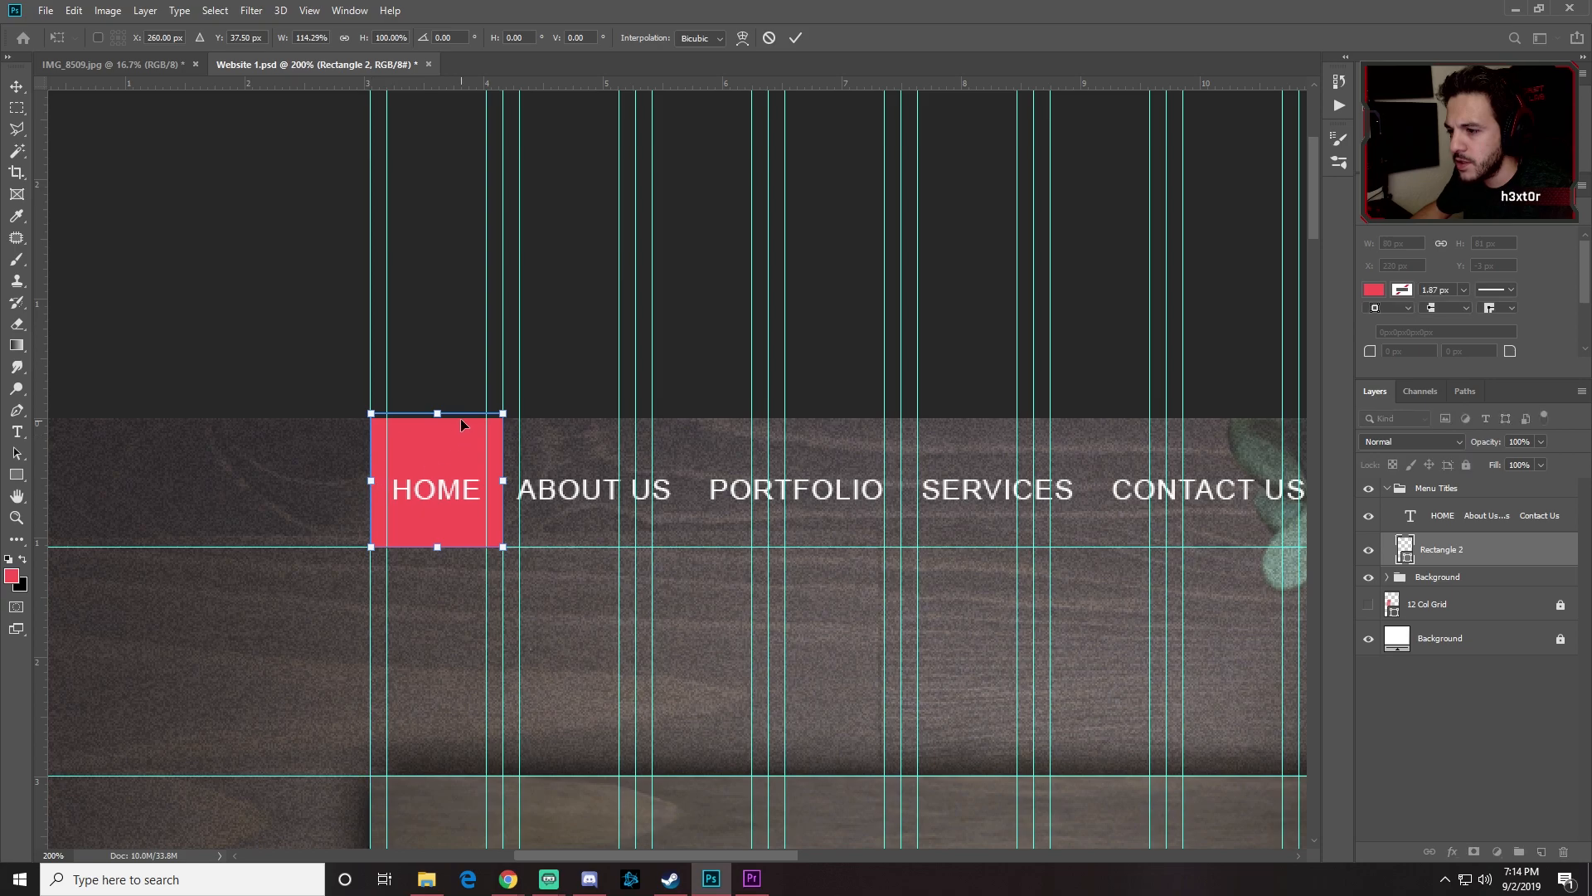
{"action": "left_click_drag", "start_coordinate": [439, 411], "coordinate": [439, 419]}
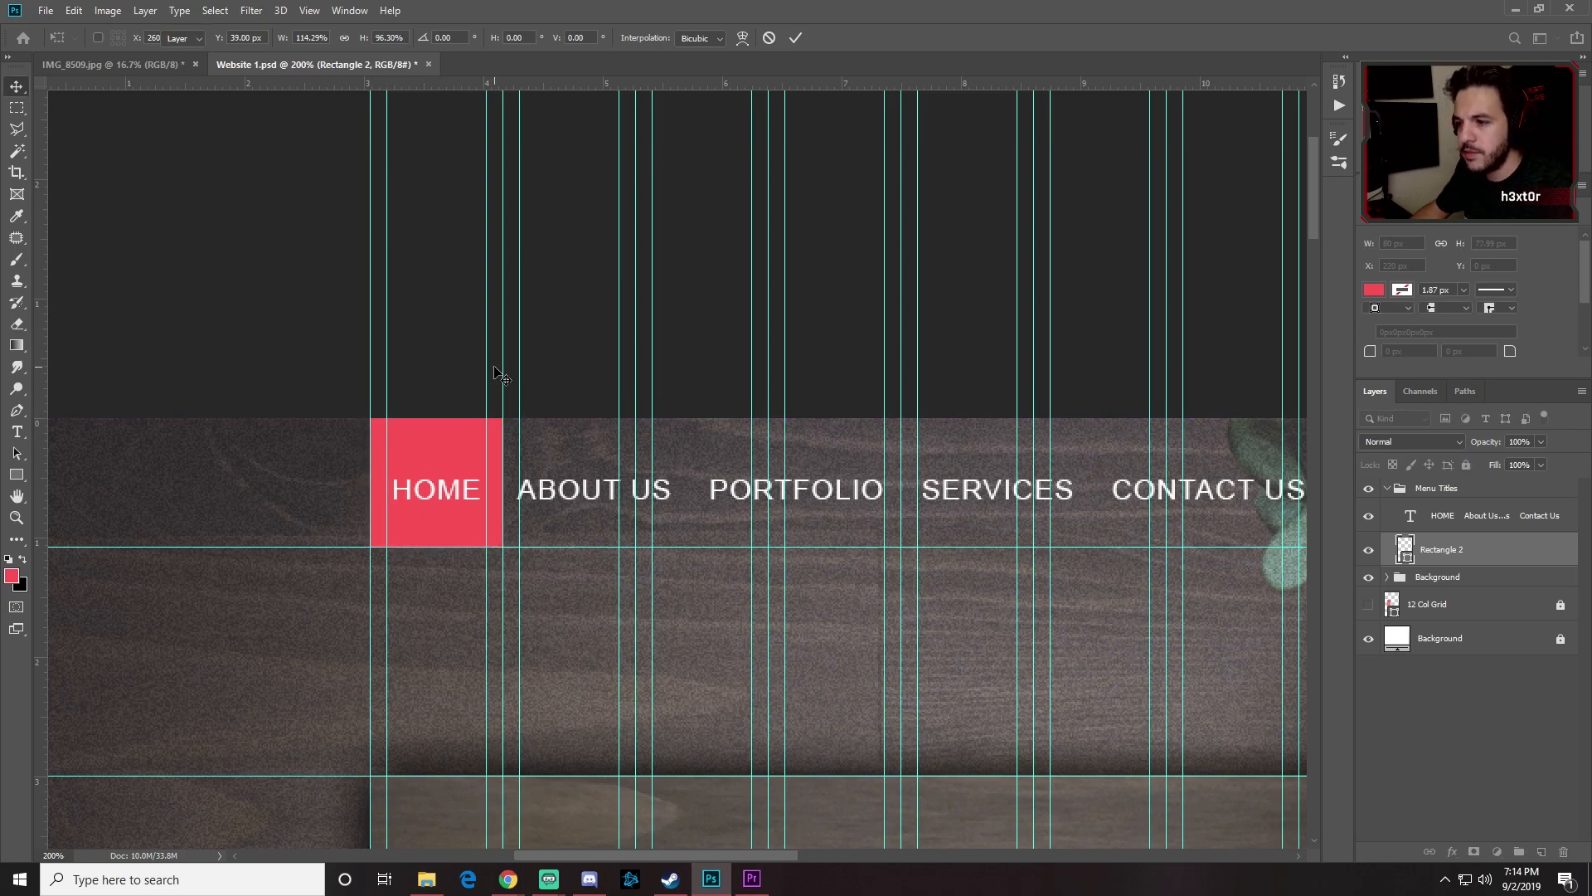
{"action": "key", "text": "Return"}
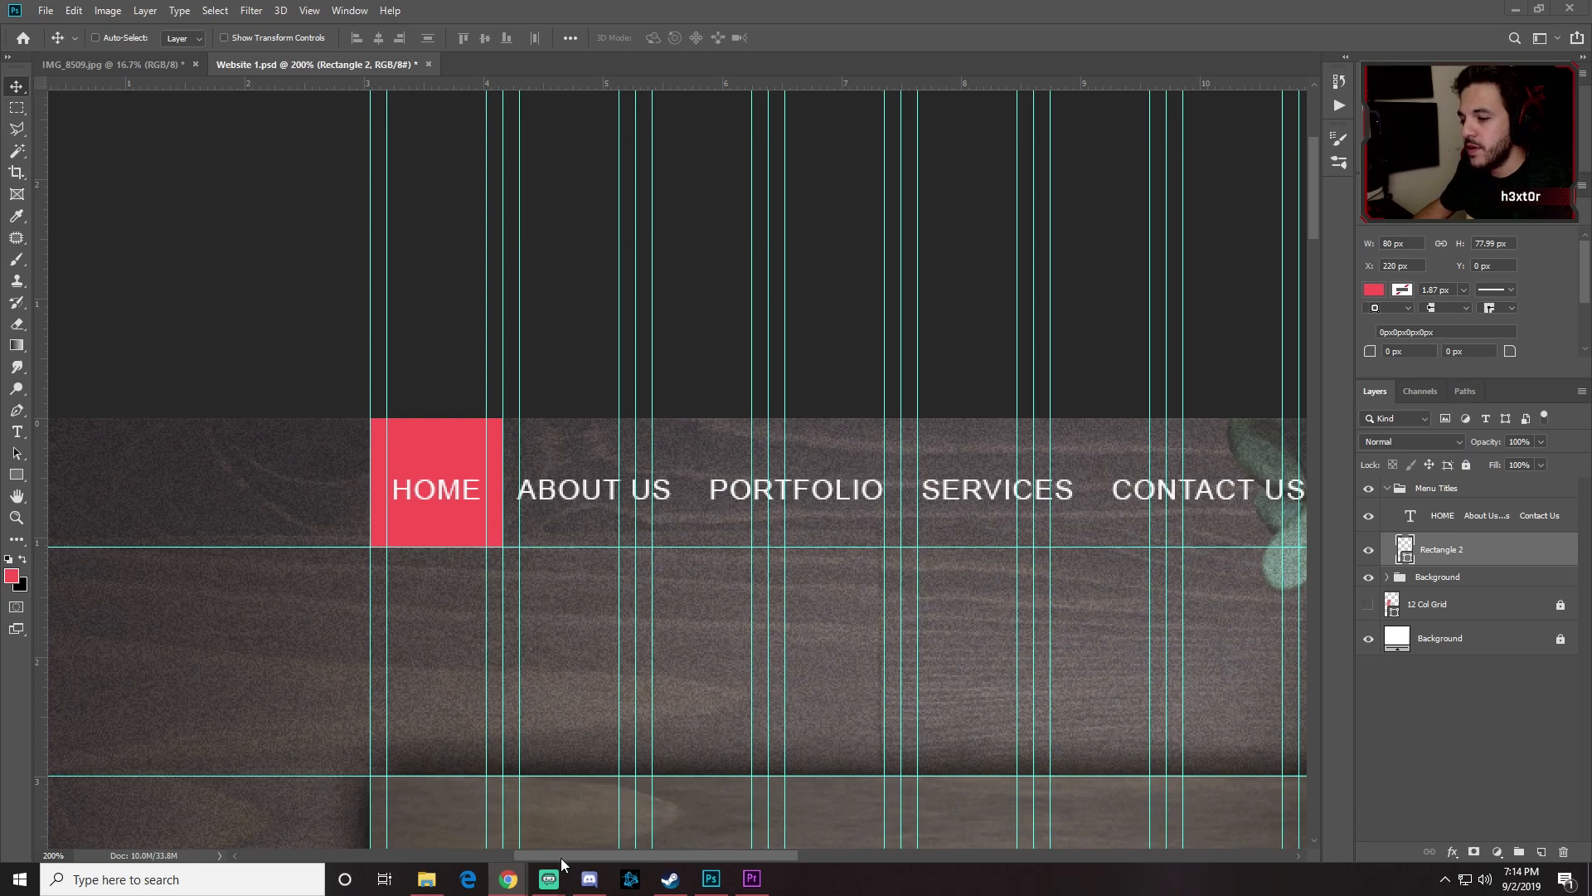
{"action": "left_click_drag", "start_coordinate": [663, 852], "coordinate": [914, 831]}
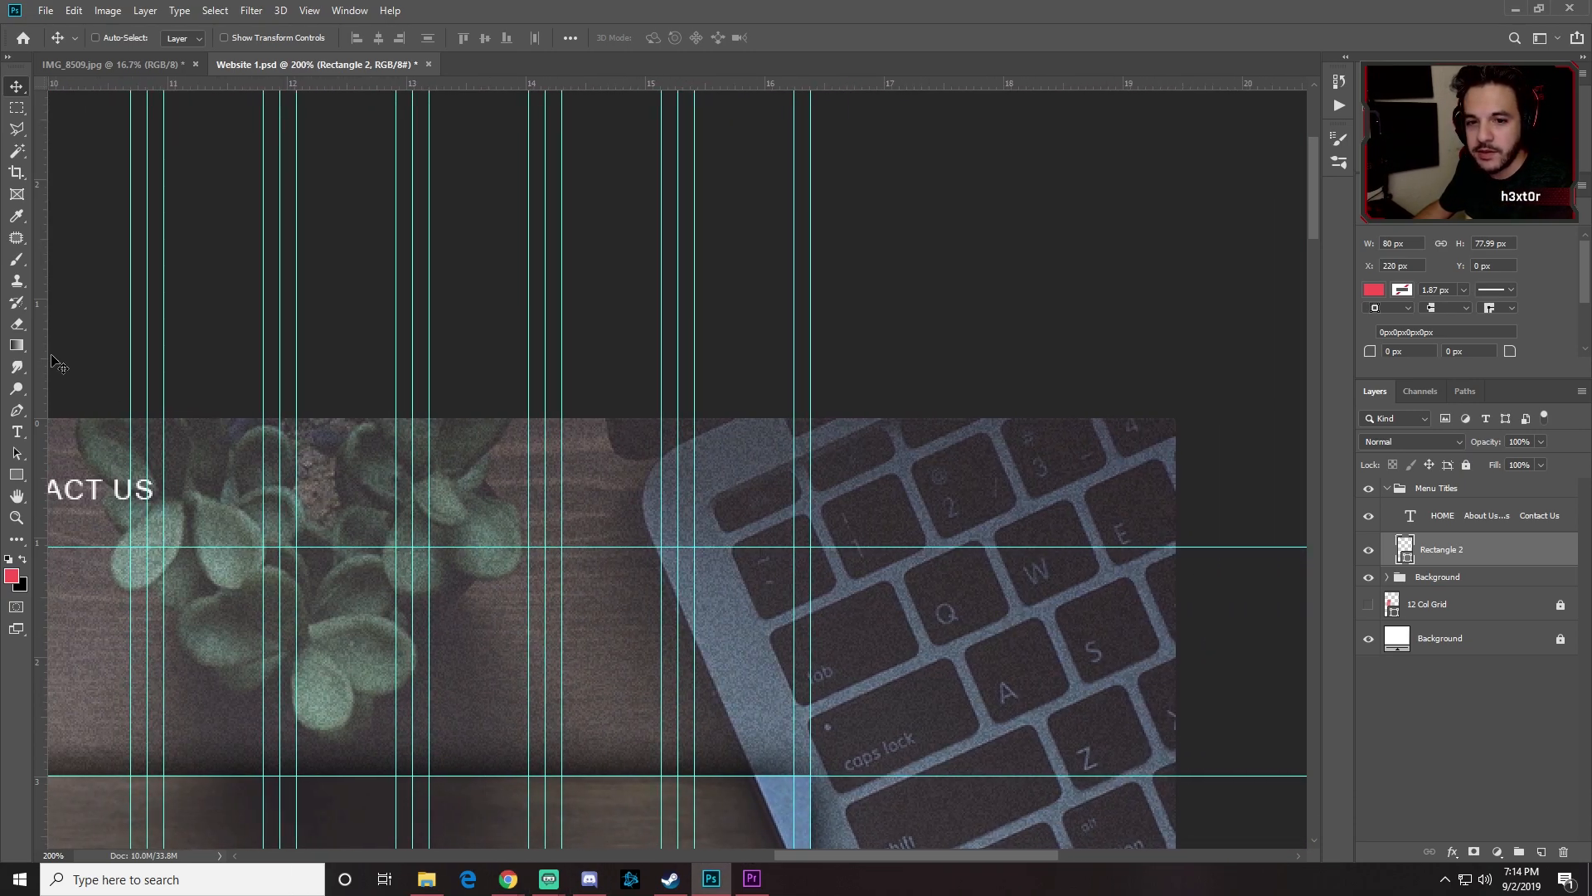
{"action": "left_click", "coordinate": [46, 10]}
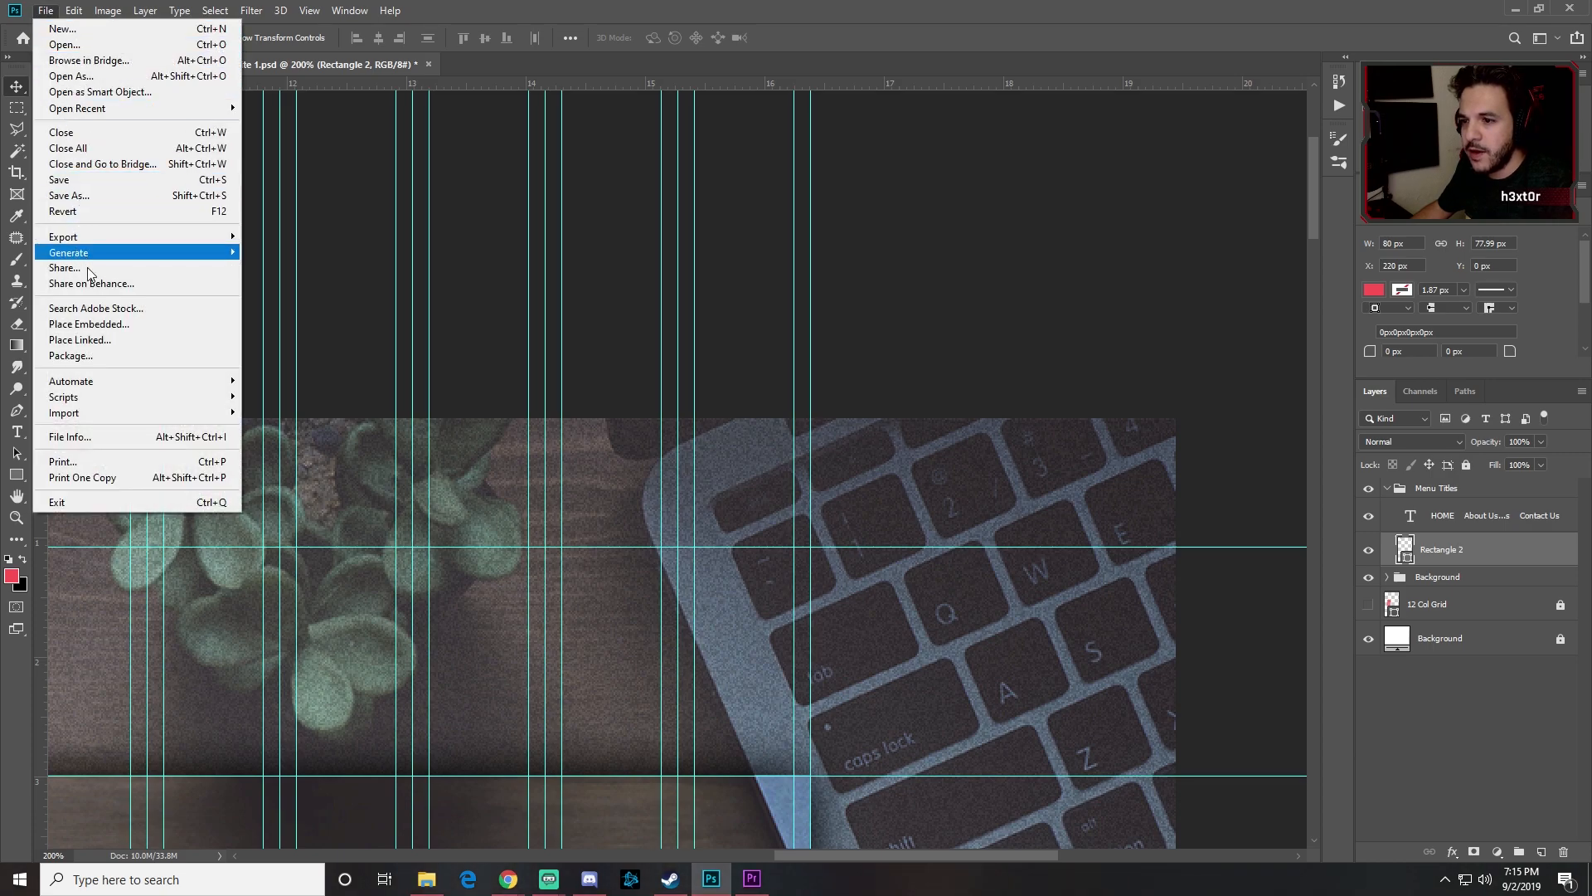
Step: Place the Instagram icon .ai file as an embedded layer
{"action": "left_click", "coordinate": [97, 323]}
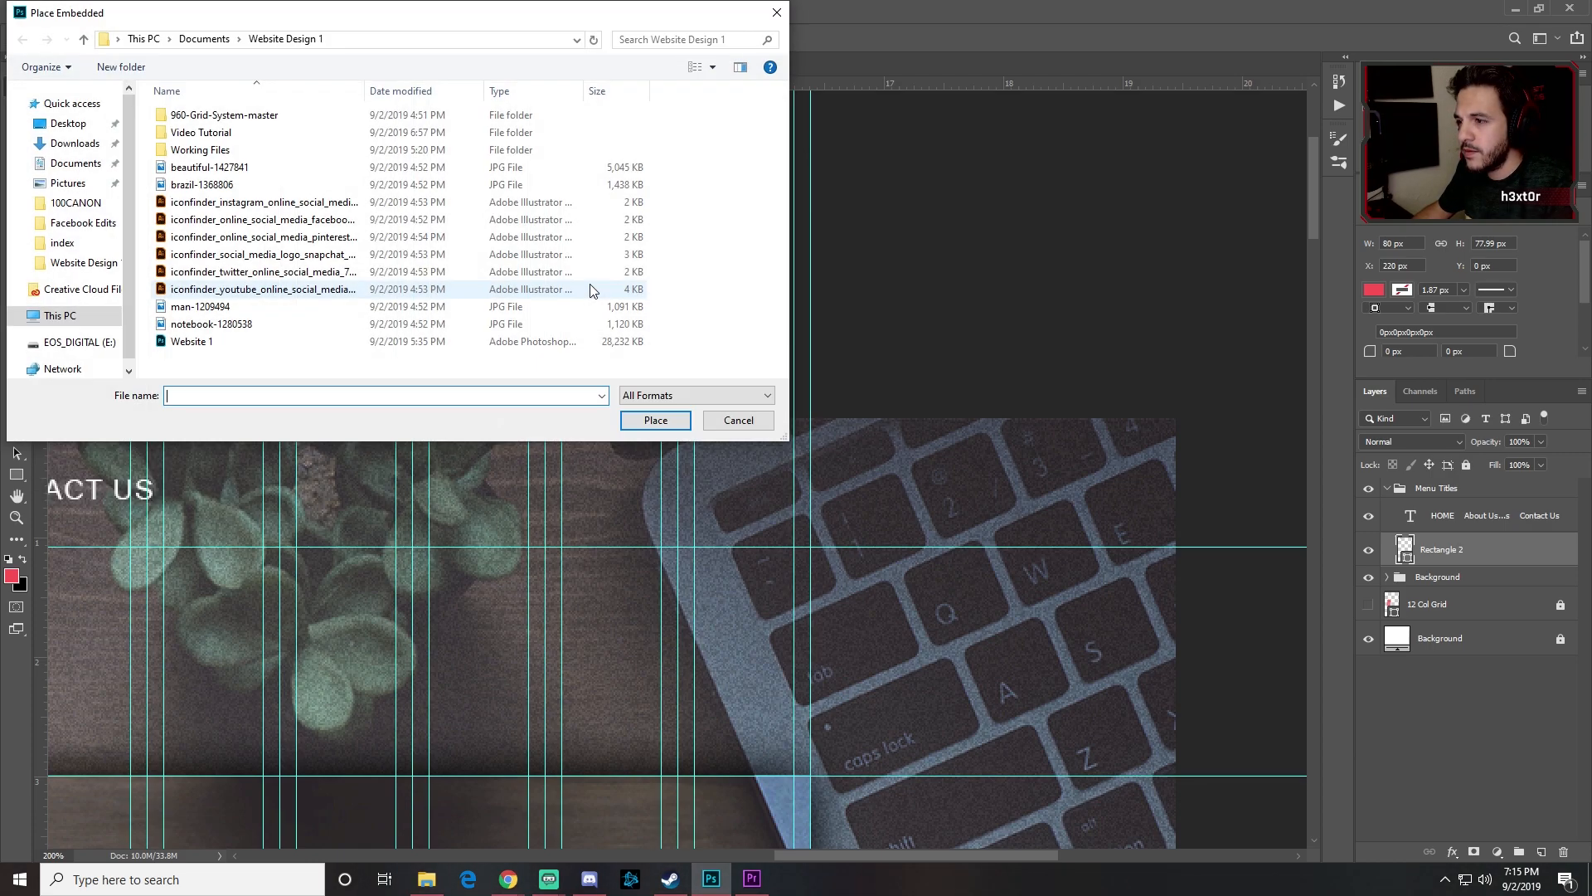
{"action": "left_click", "coordinate": [572, 202]}
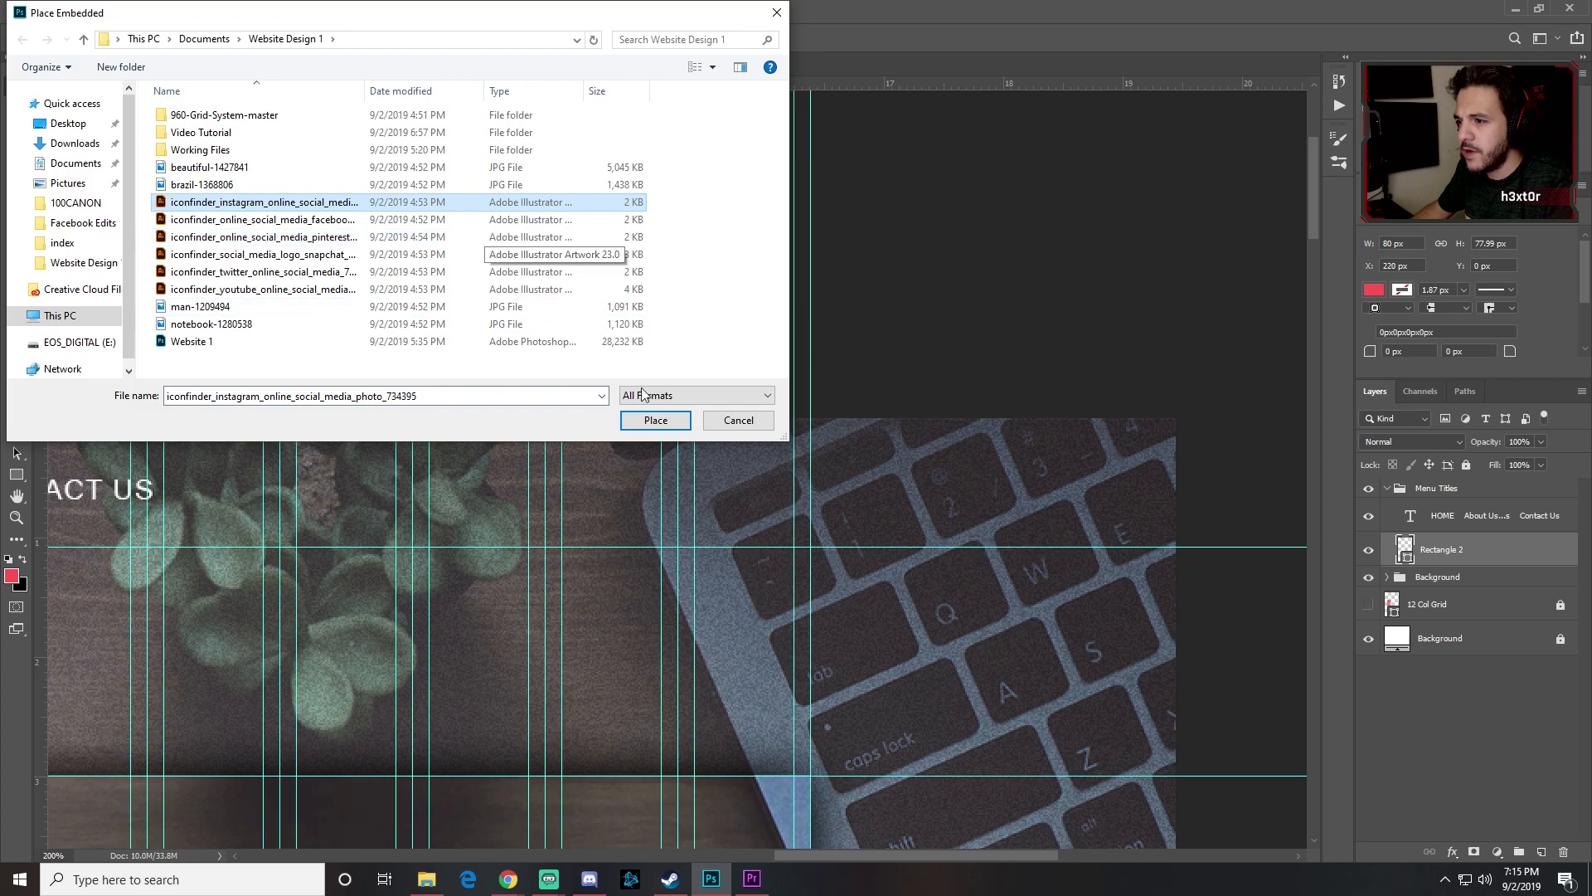
{"action": "left_click", "coordinate": [646, 421]}
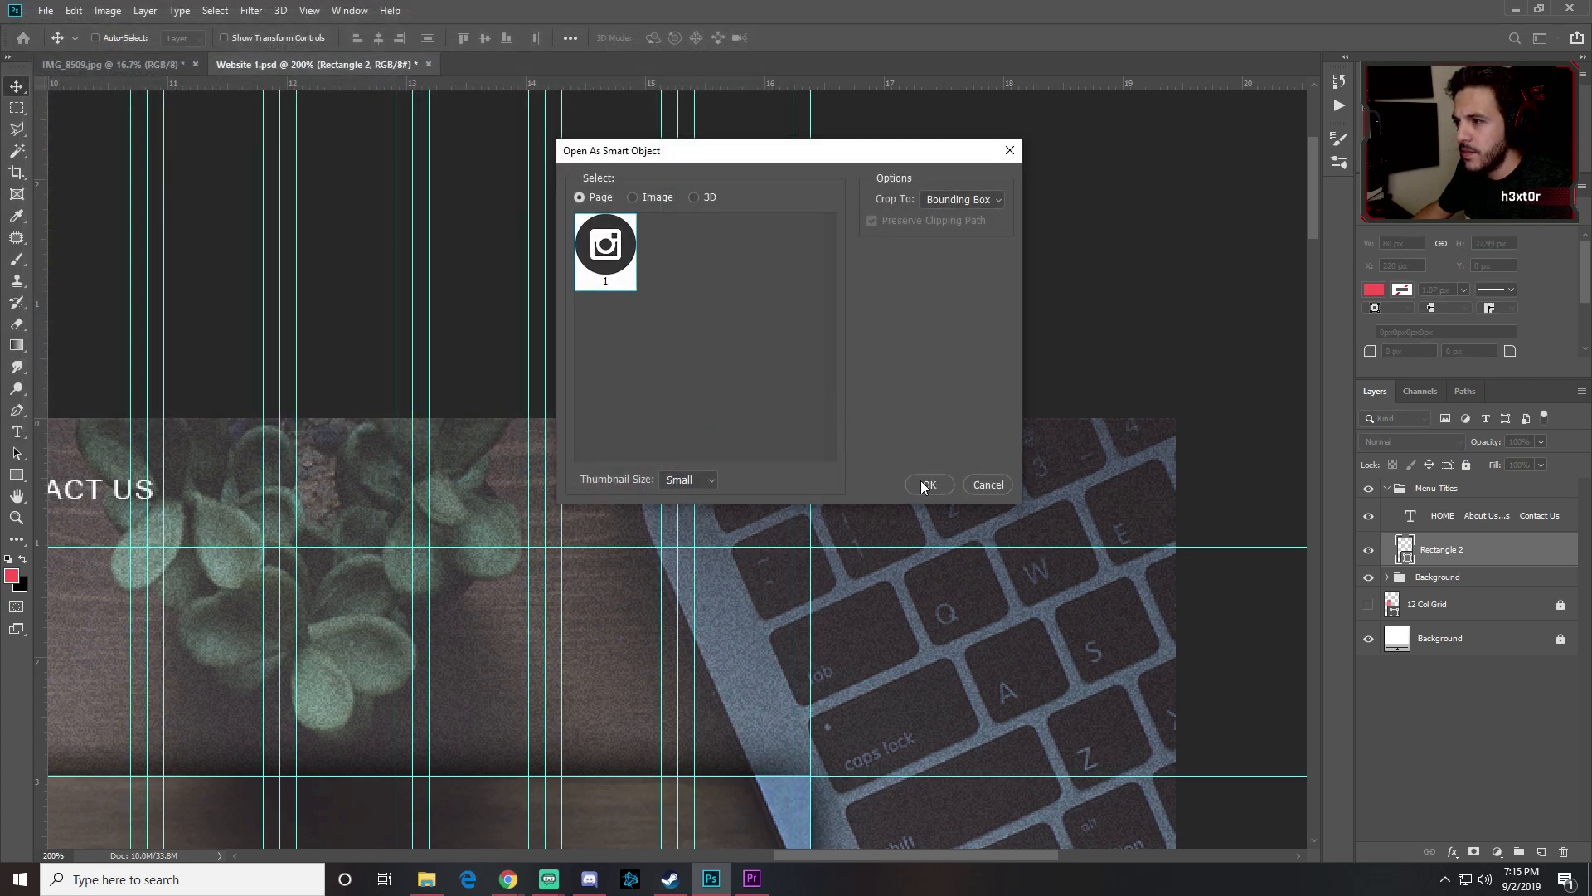
{"action": "left_click", "coordinate": [921, 483]}
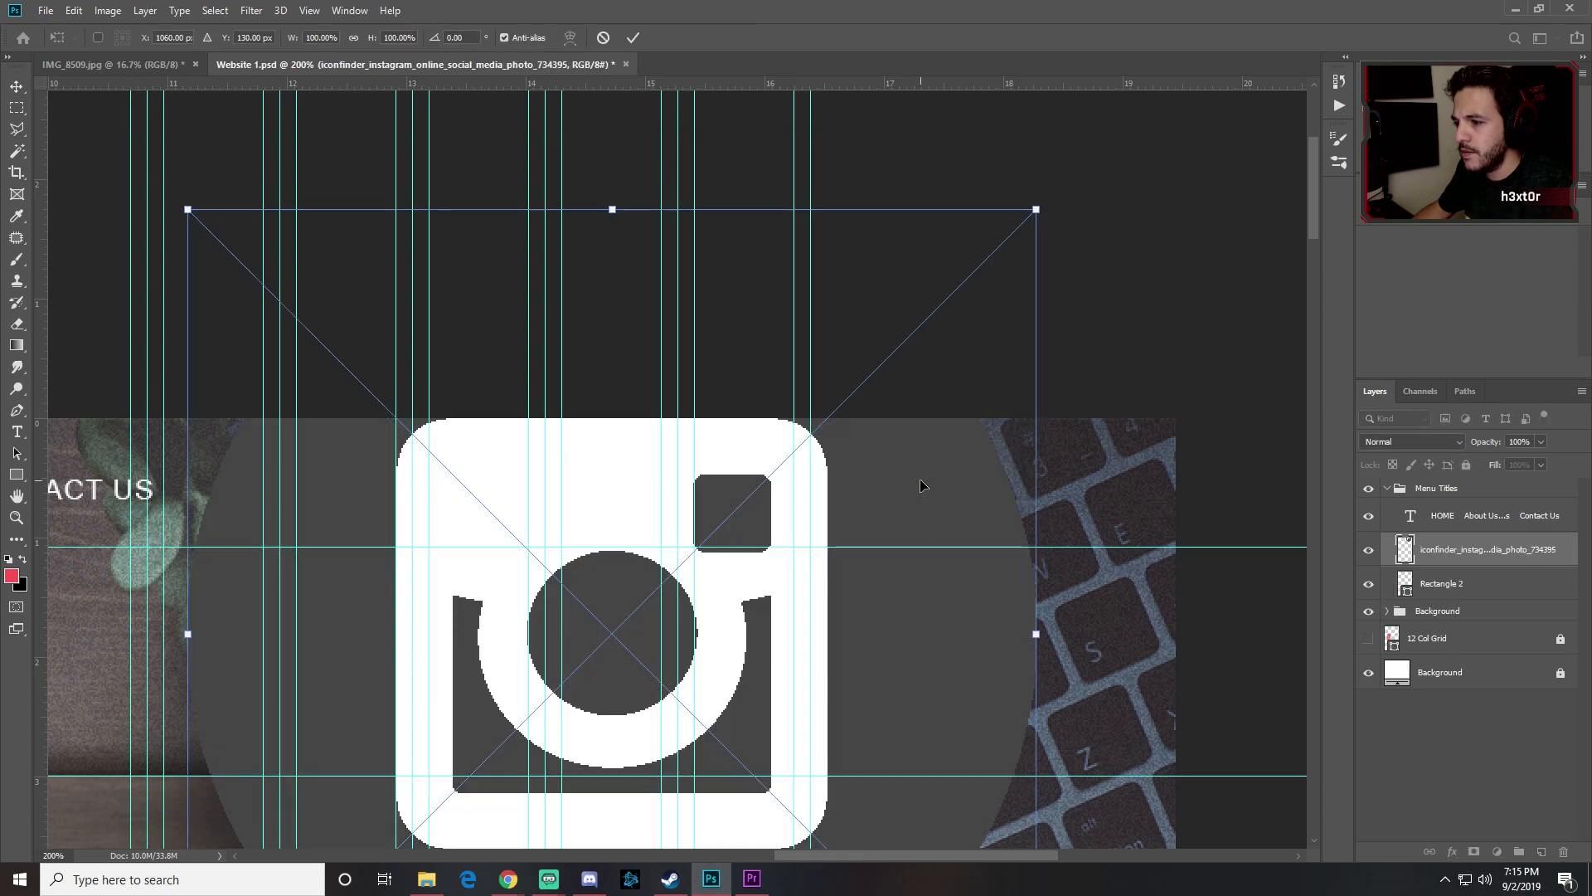
{"action": "key", "text": "Return"}
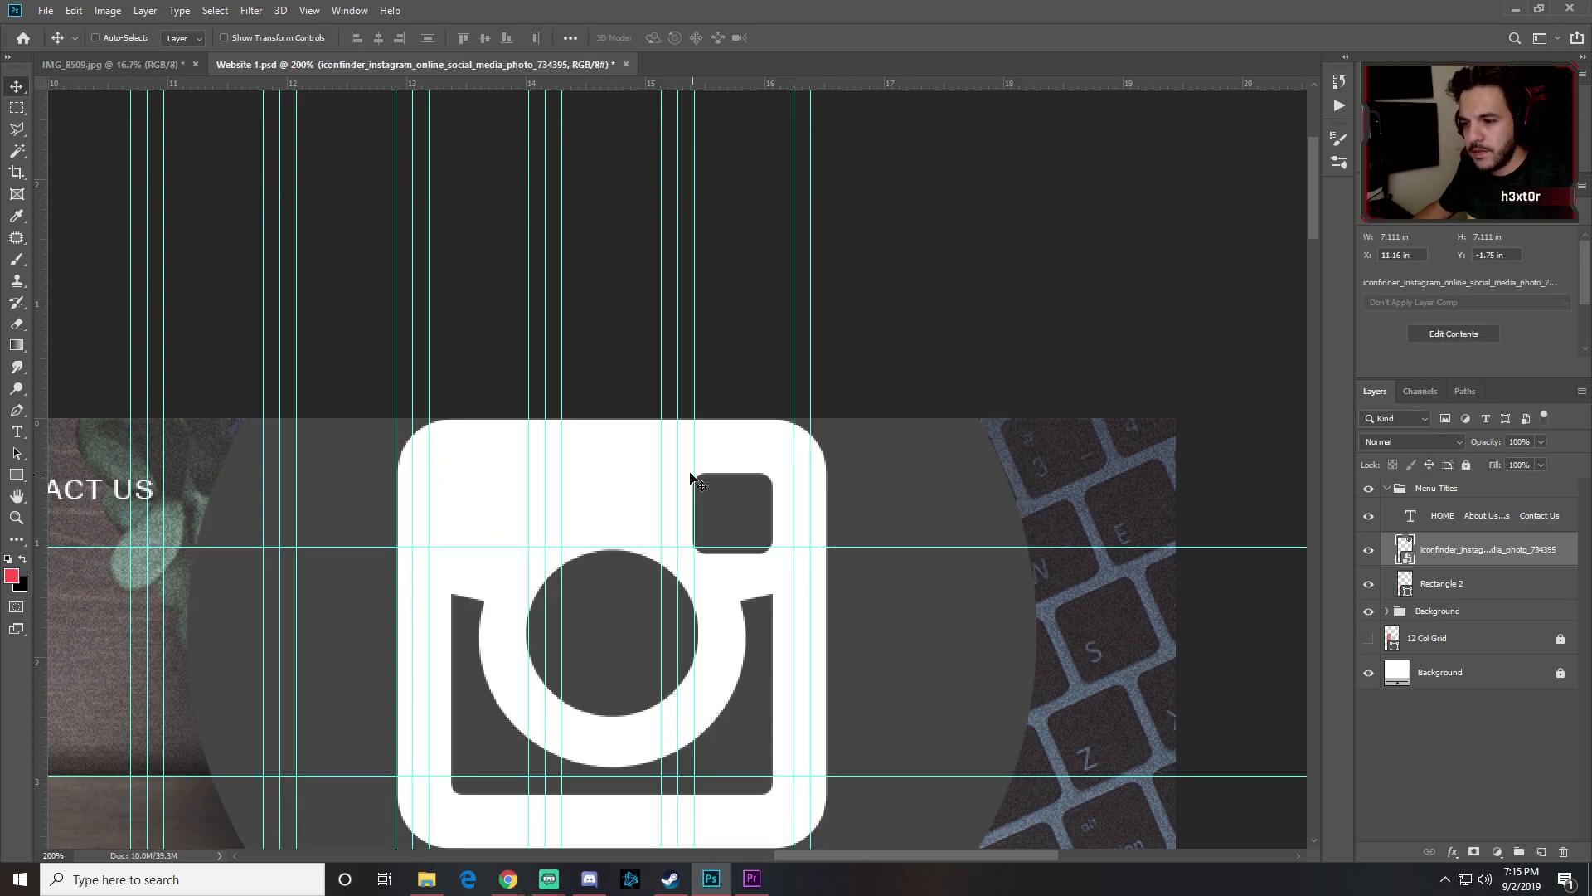
Step: Place the Facebook icon .ai file as an embedded layer
{"action": "left_click", "coordinate": [46, 10]}
{"action": "mouse_move", "coordinate": [92, 253]}
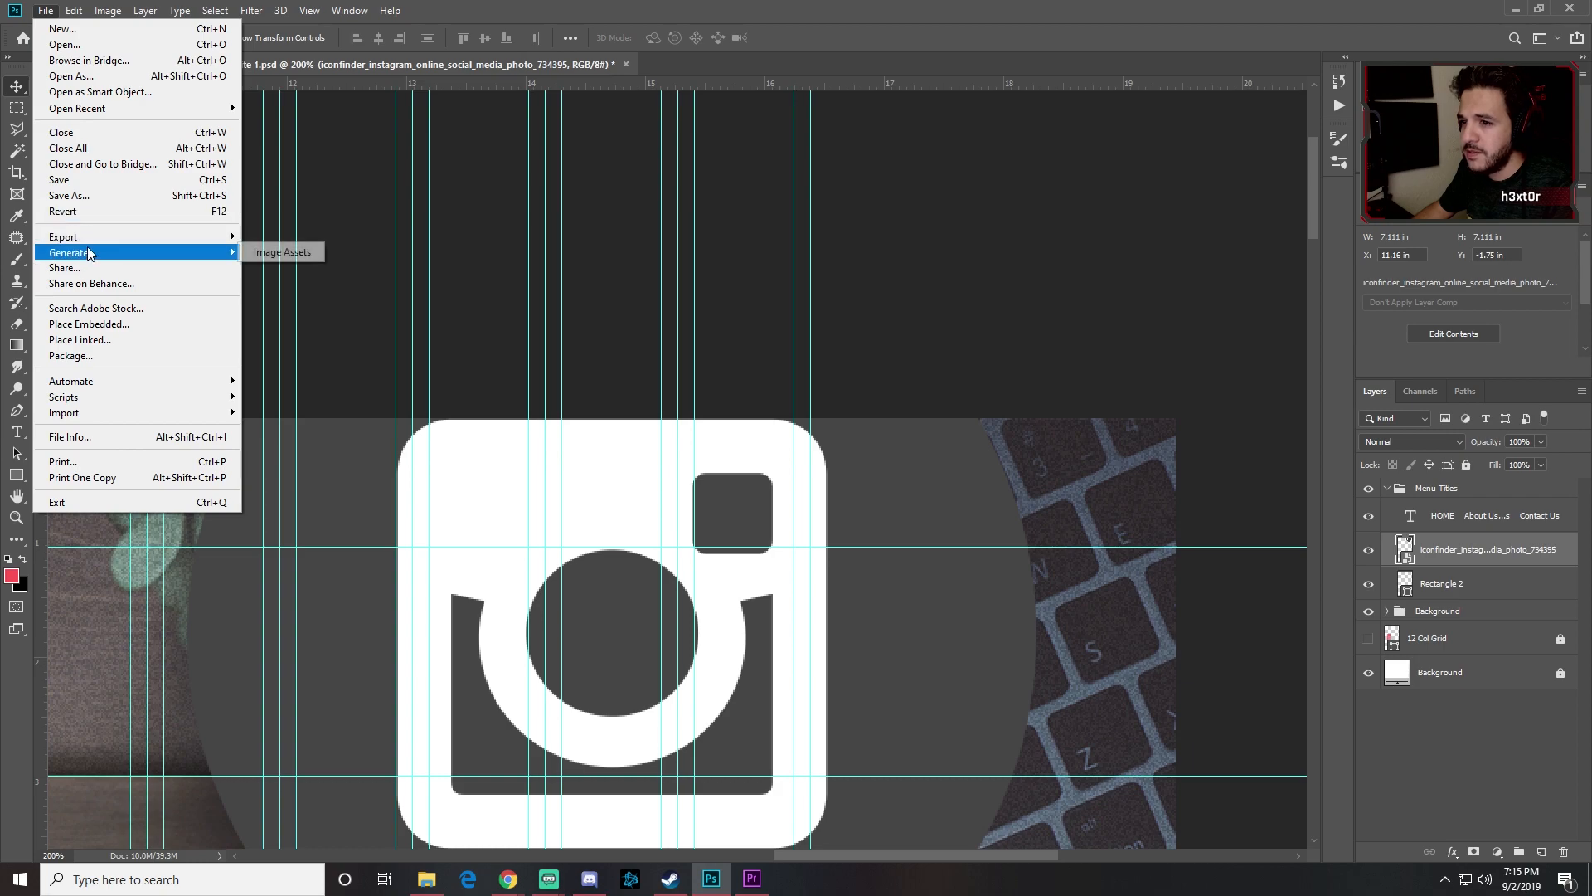
{"action": "left_click", "coordinate": [127, 326]}
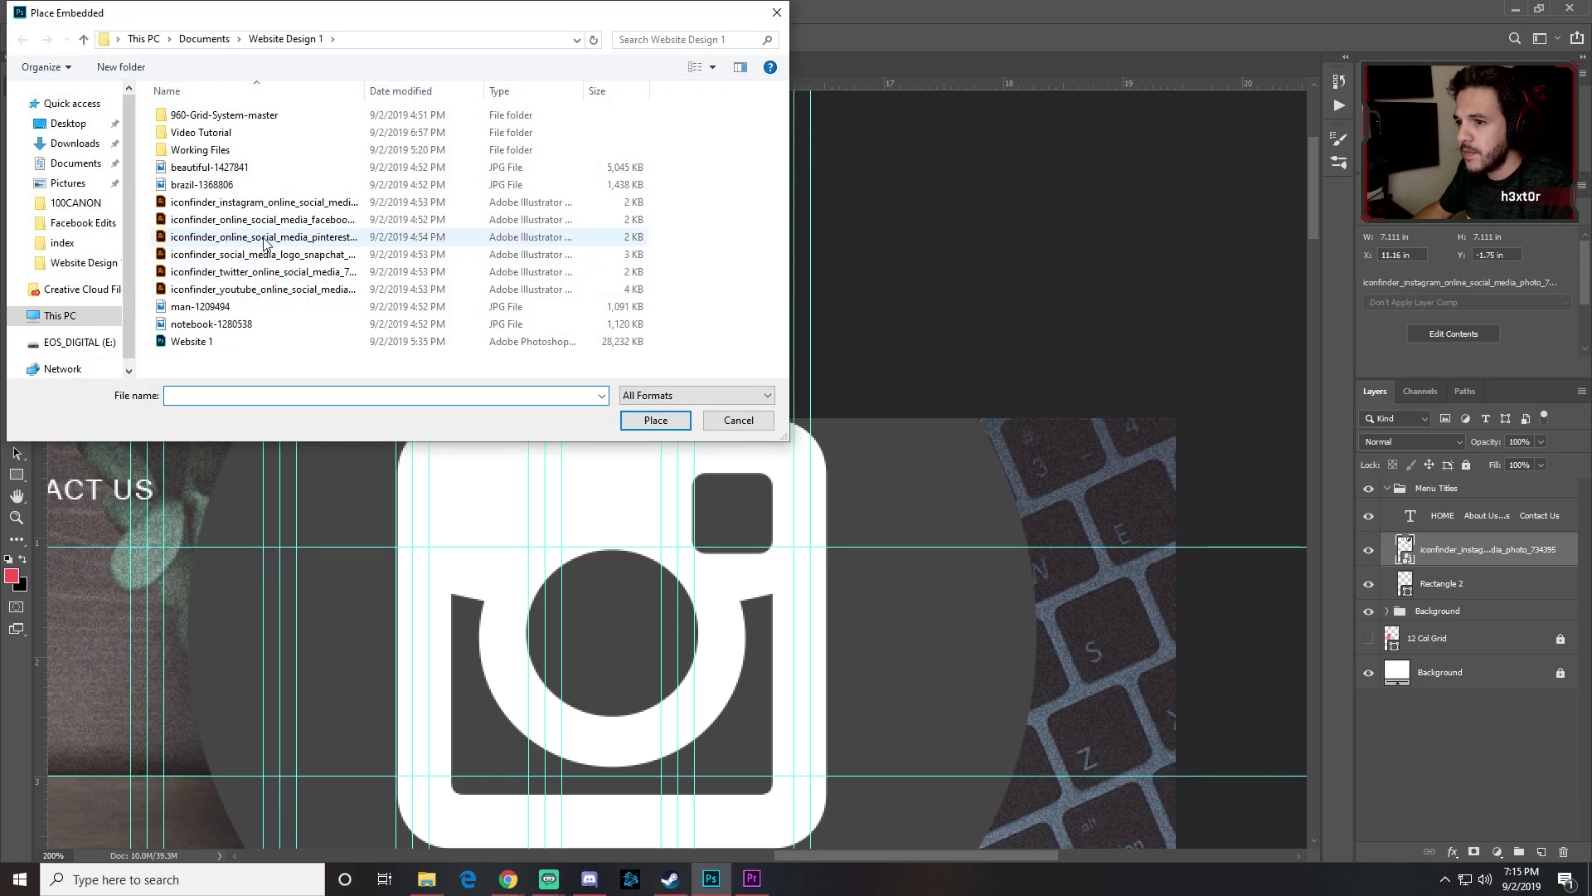
{"action": "left_click", "coordinate": [236, 221]}
{"action": "left_click", "coordinate": [655, 420]}
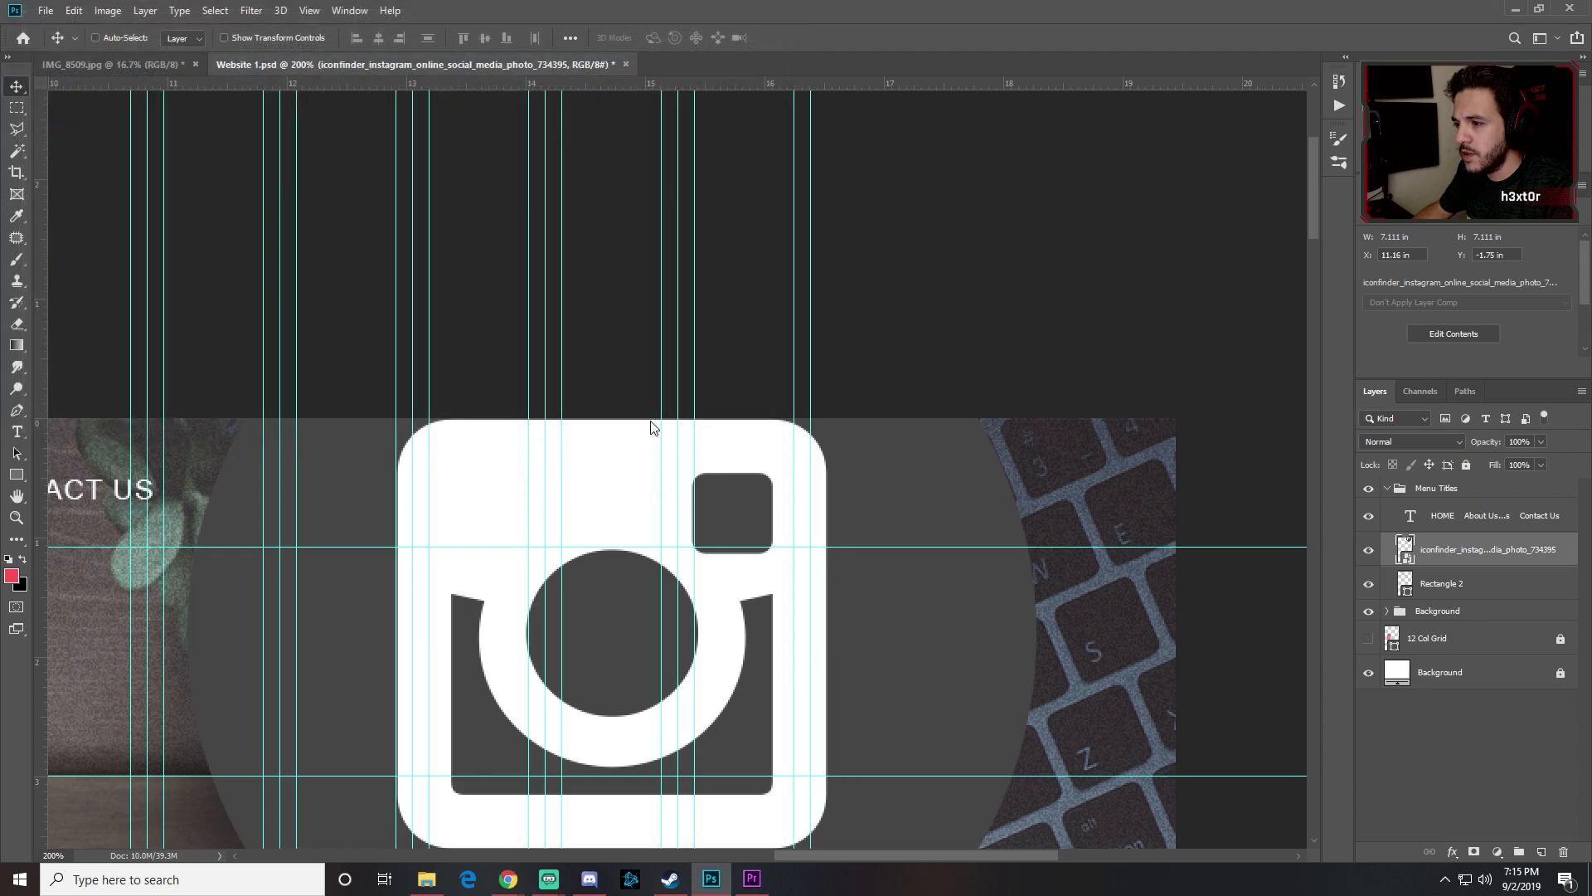
{"action": "left_click", "coordinate": [923, 481]}
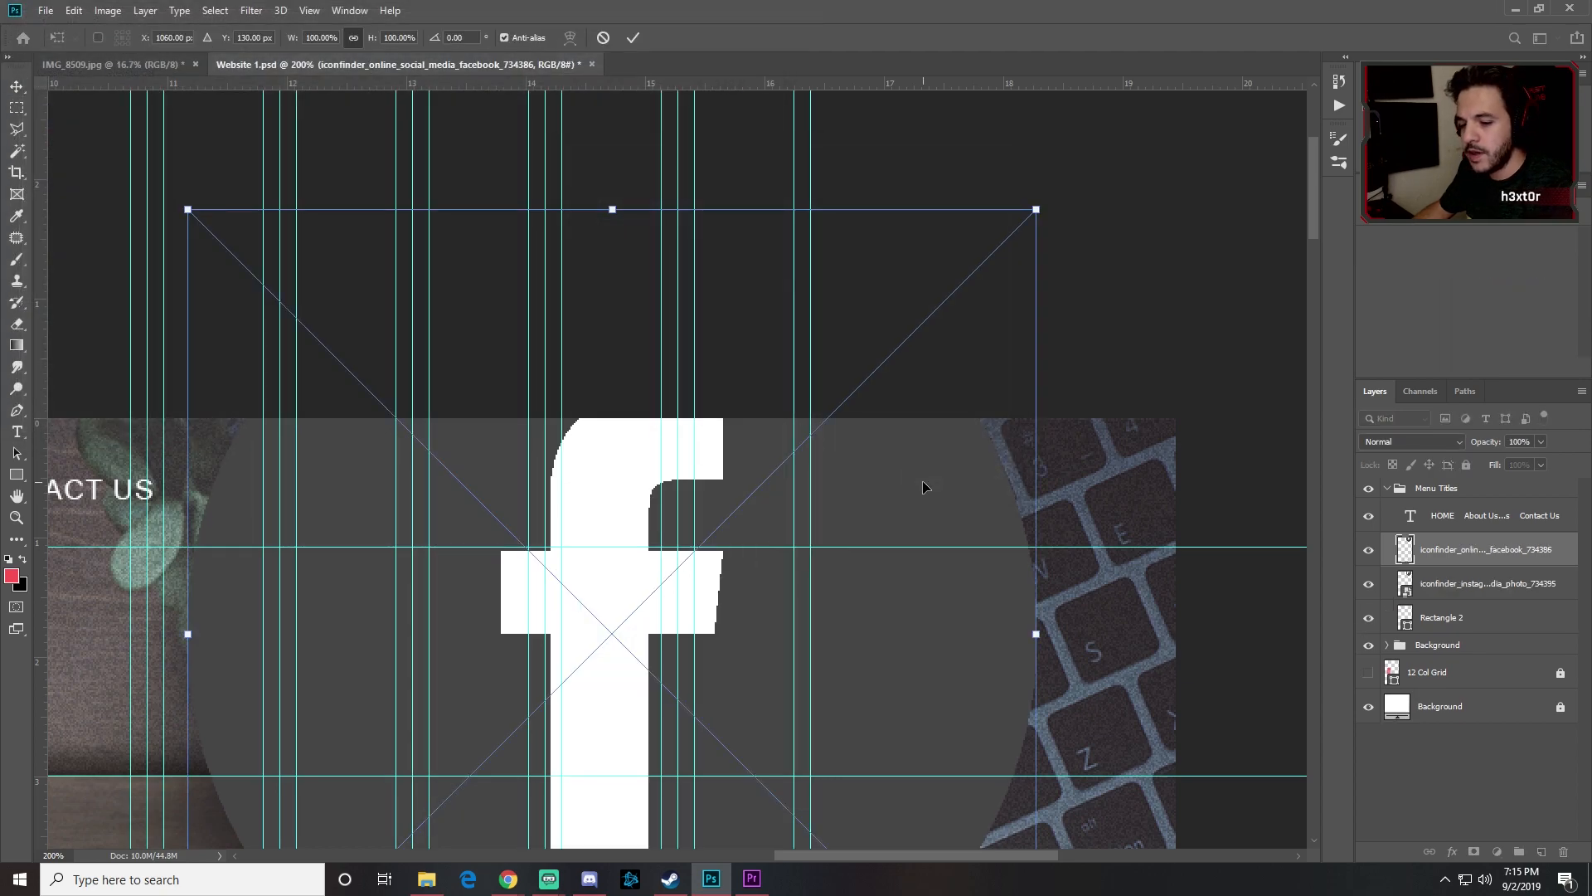
{"action": "key", "text": "Return"}
Step: Place the Twitter icon .ai file as embedded, accepting the import options
{"action": "left_click", "coordinate": [45, 10]}
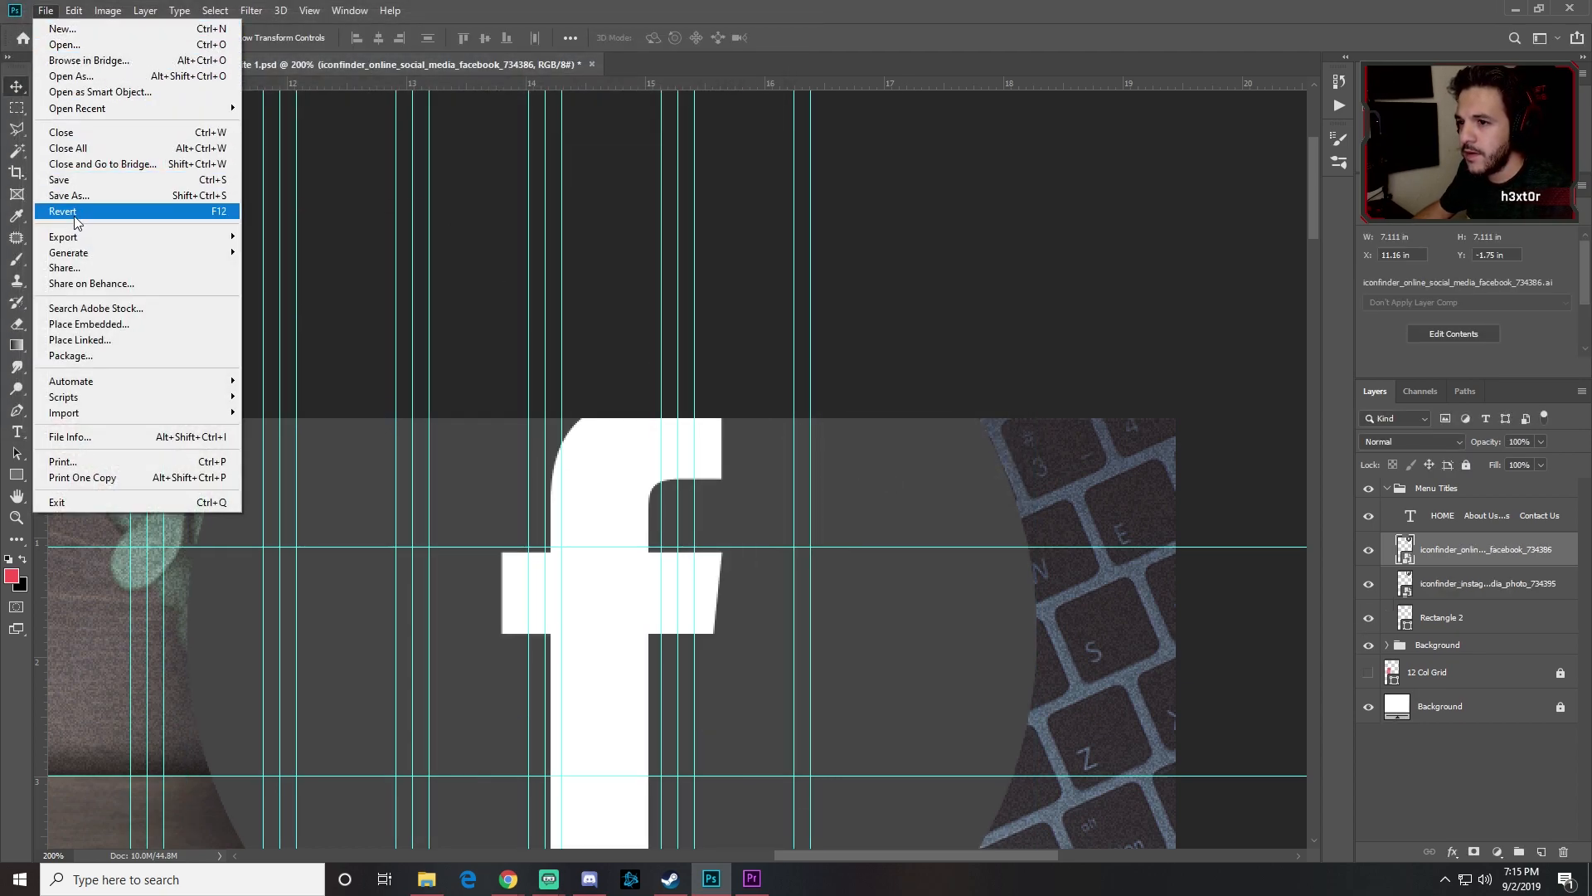
{"action": "left_click", "coordinate": [84, 326]}
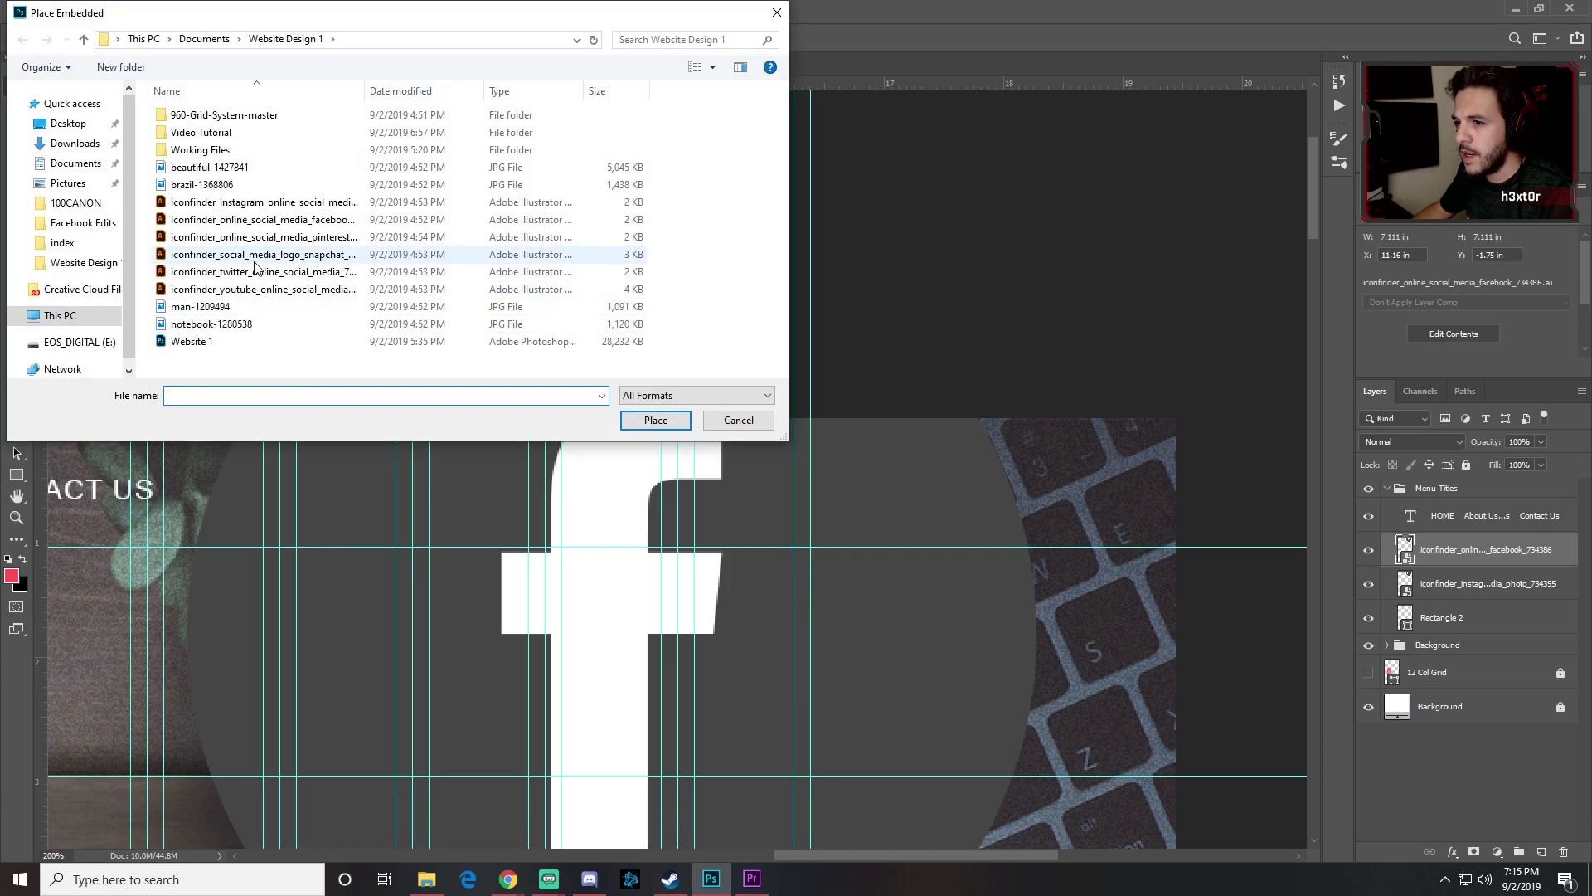
{"action": "left_click", "coordinate": [261, 274]}
{"action": "left_click", "coordinate": [655, 420]}
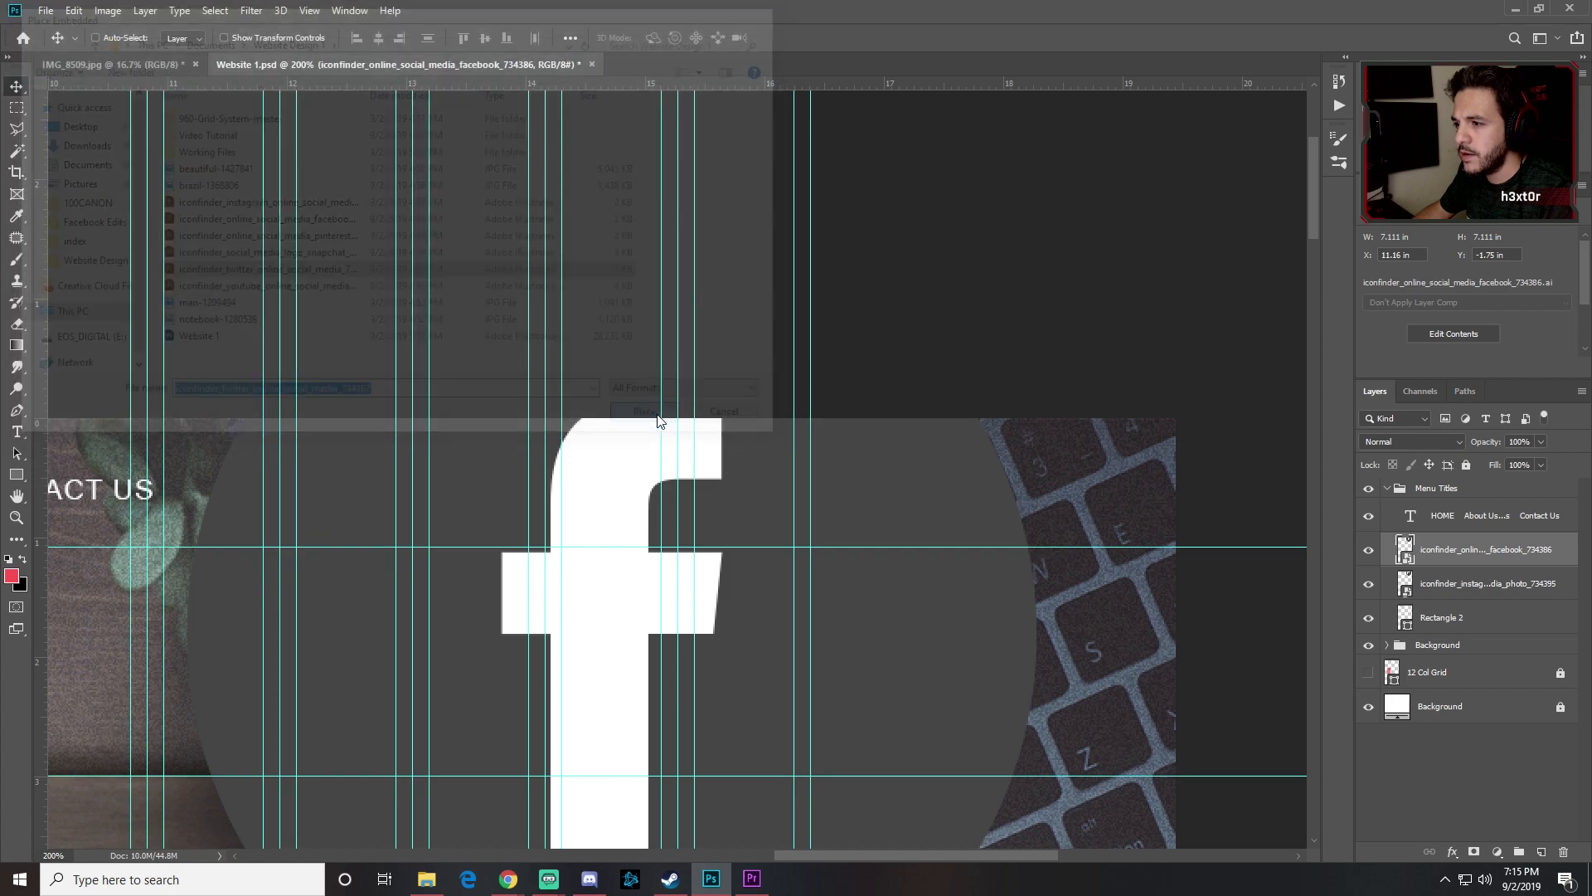
{"action": "left_click", "coordinate": [936, 485]}
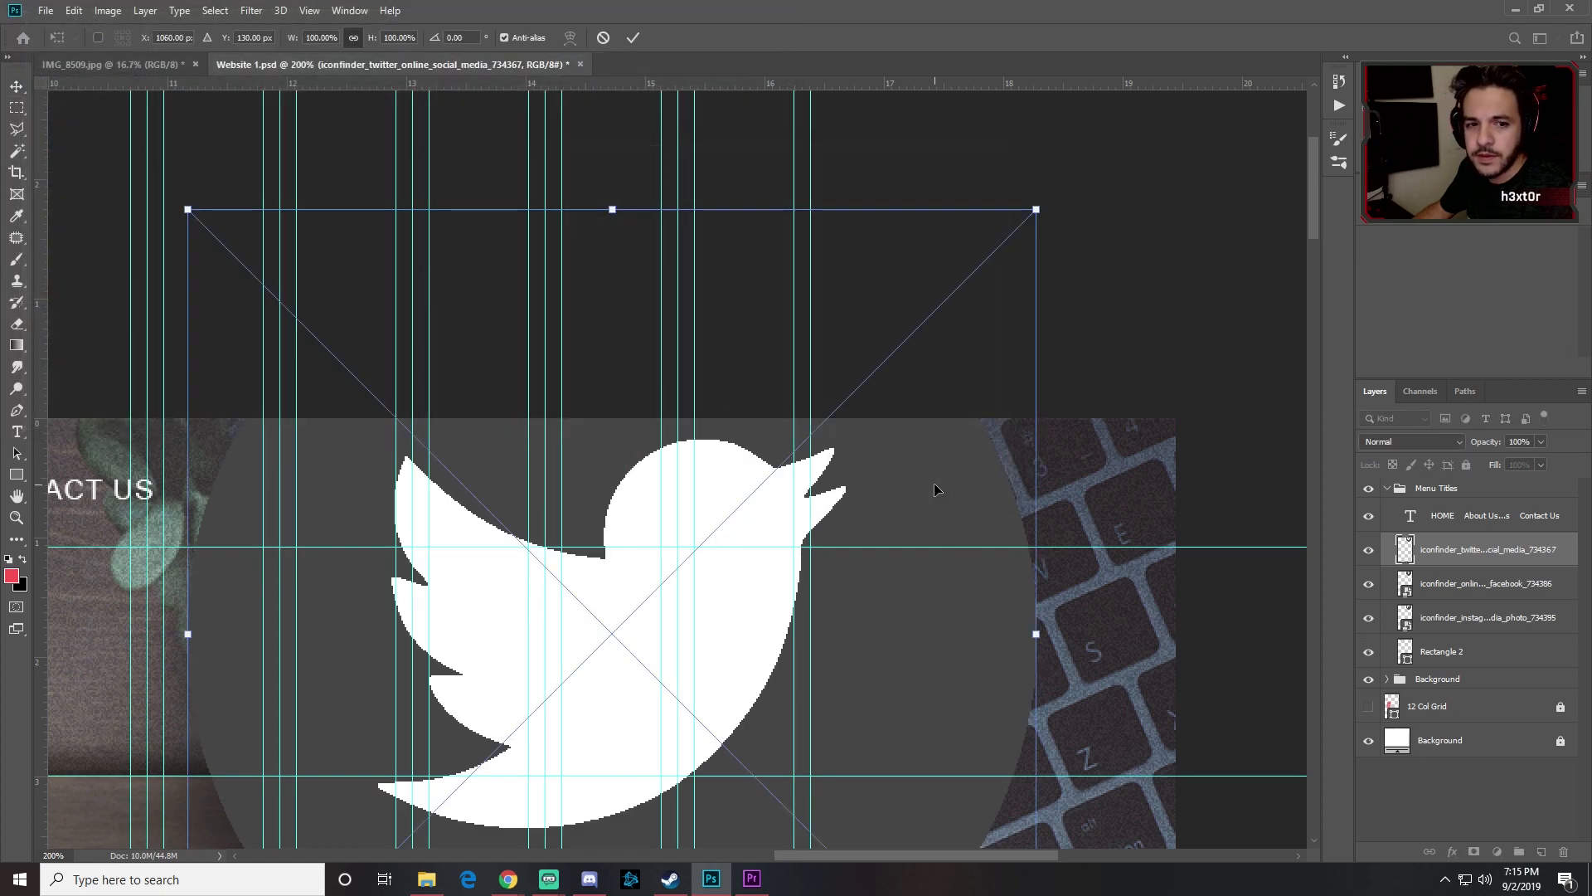
Step: Commit the Twitter icon and embed the Pinterest icon .ai file
{"action": "key", "text": "Return"}
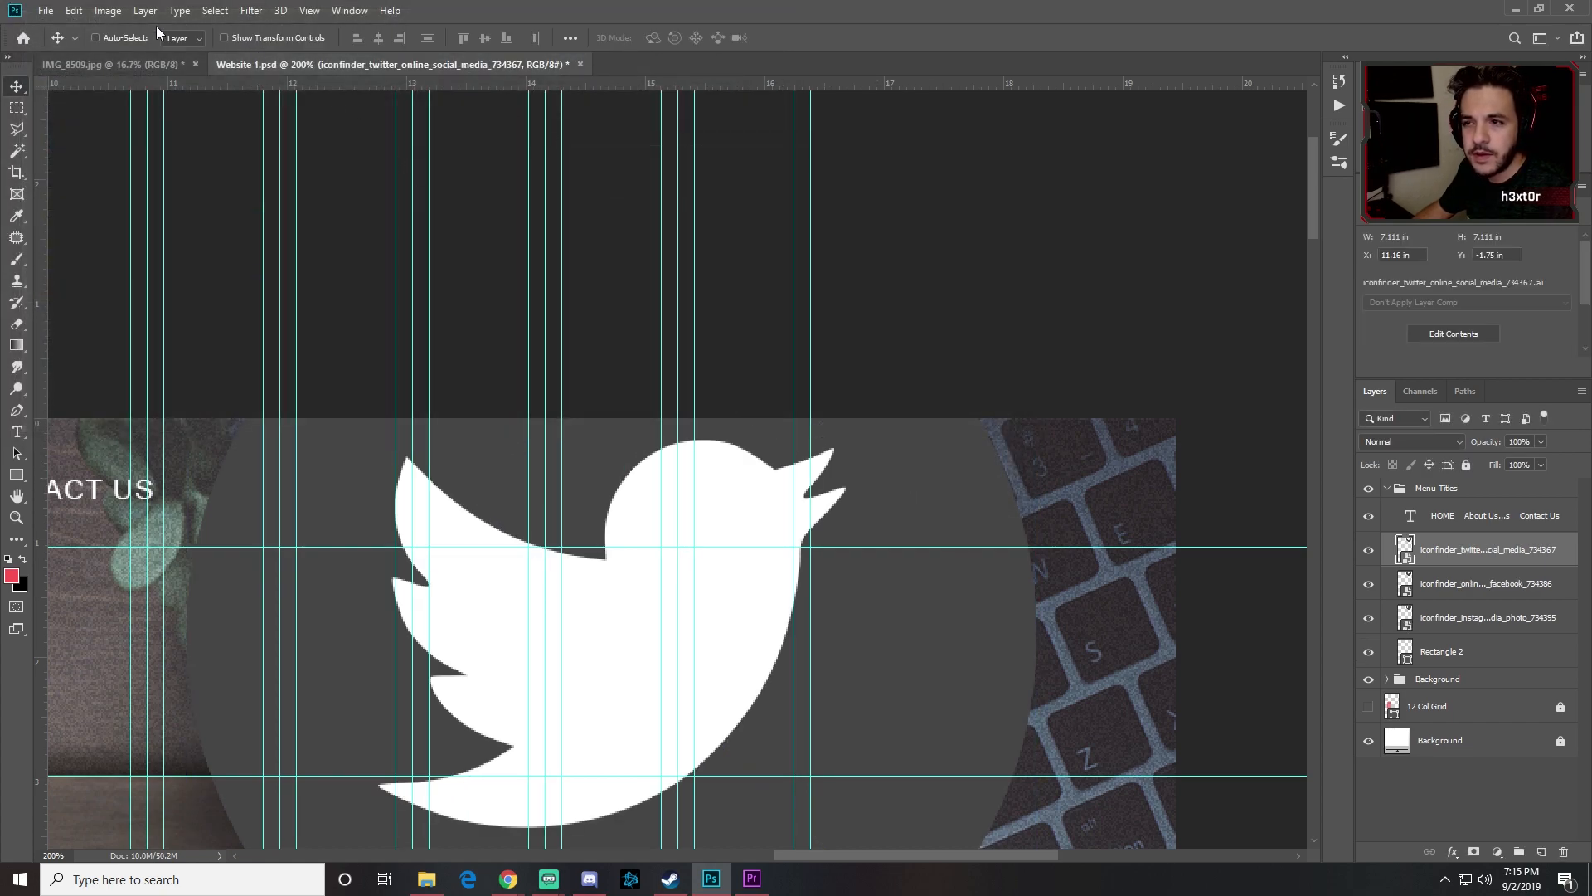
{"action": "left_click", "coordinate": [48, 12]}
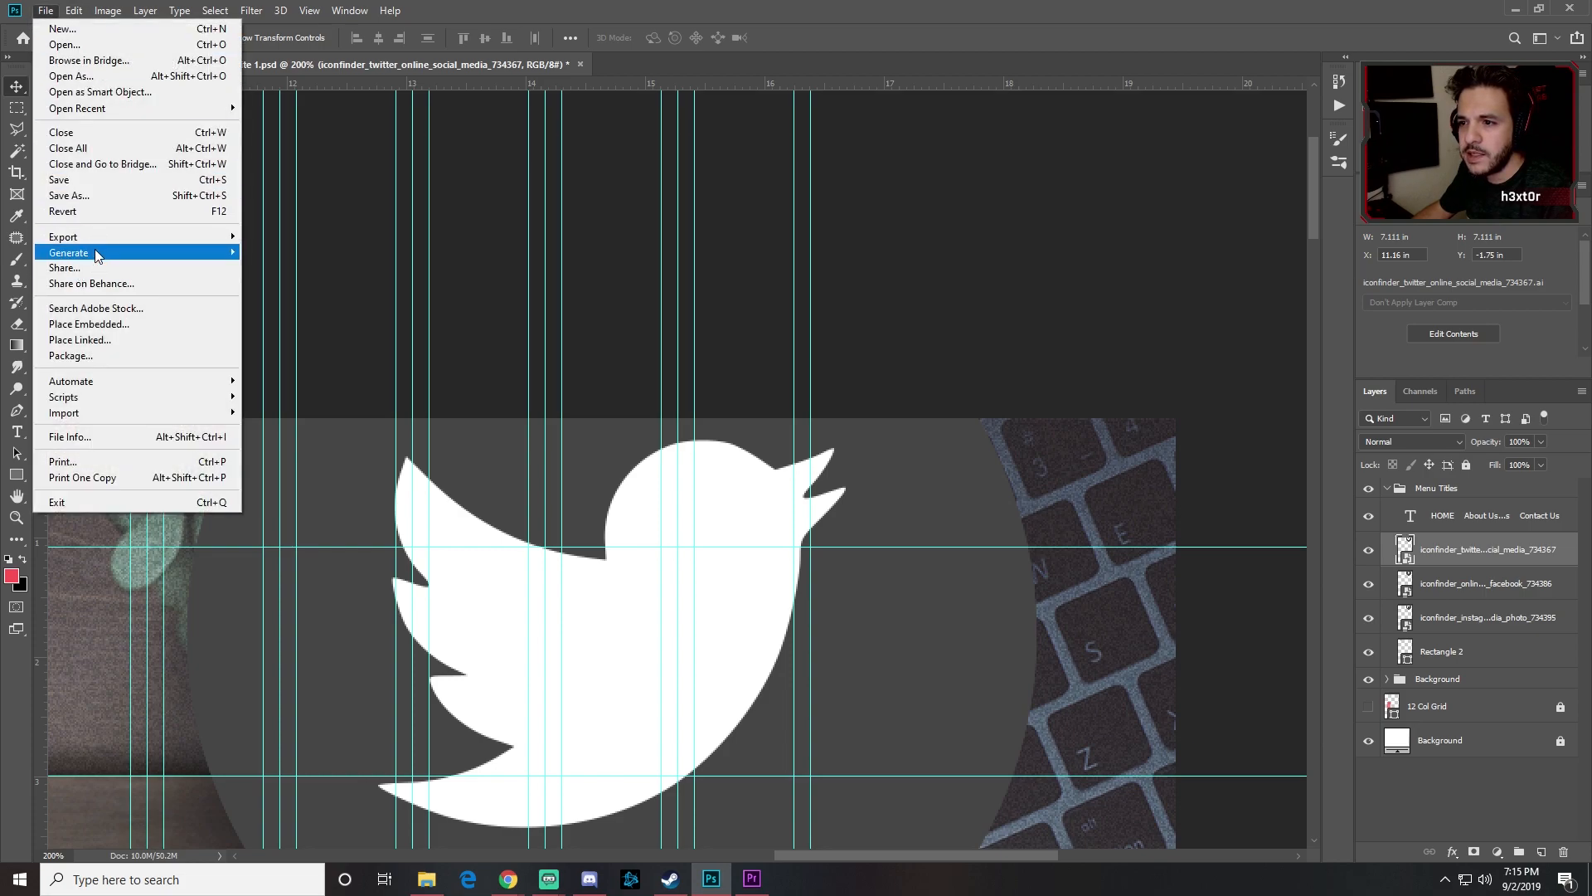
{"action": "left_click", "coordinate": [89, 323]}
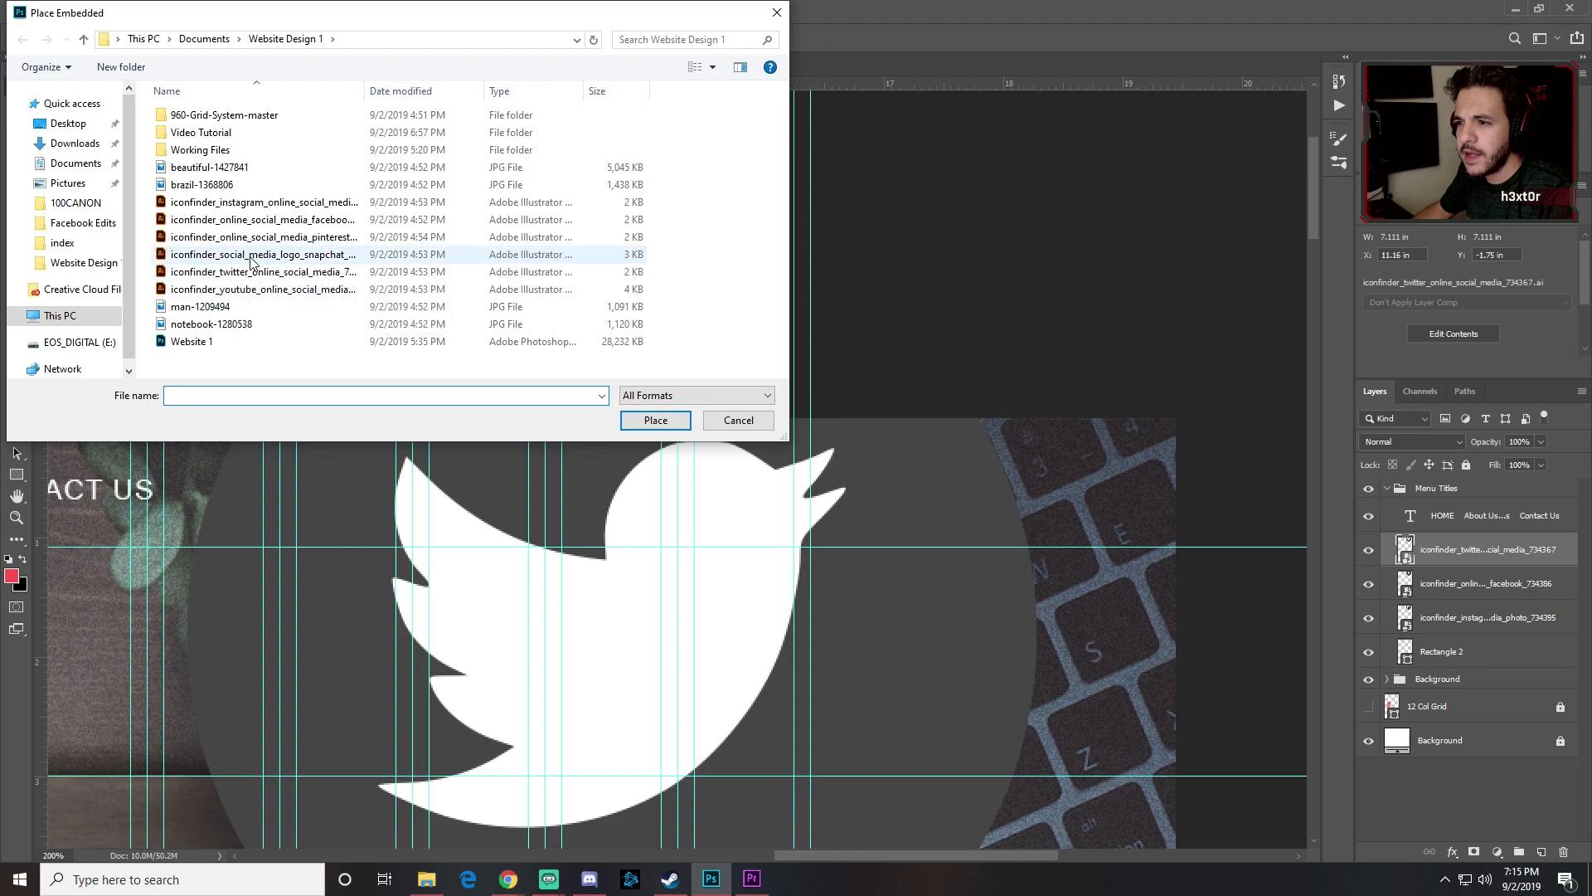
{"action": "left_click", "coordinate": [313, 221]}
{"action": "left_click", "coordinate": [305, 240]}
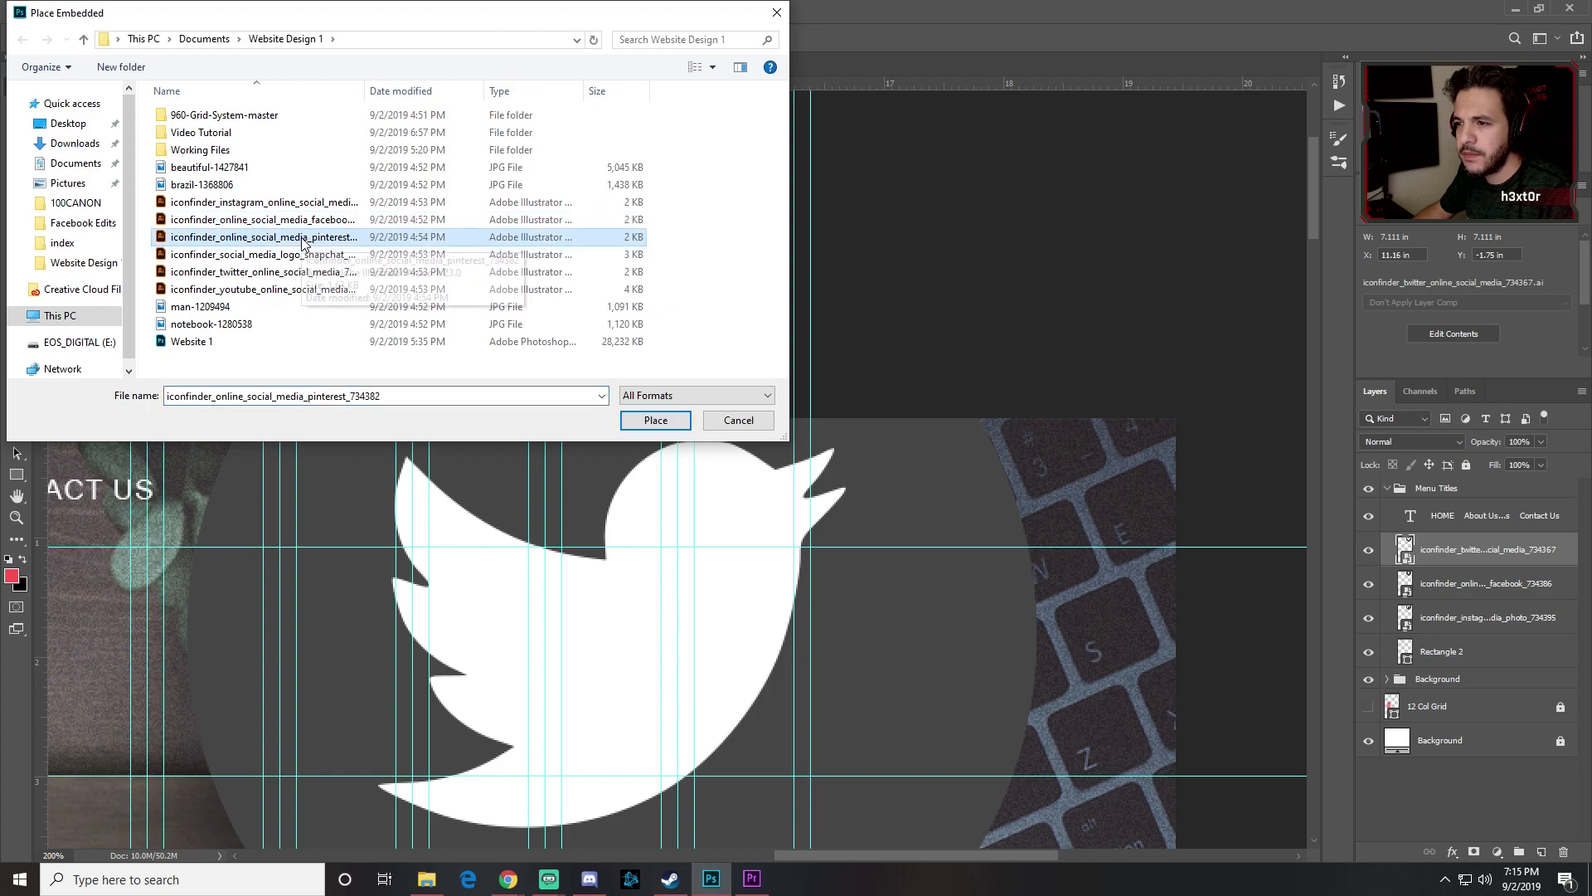
{"action": "left_click", "coordinate": [624, 415]}
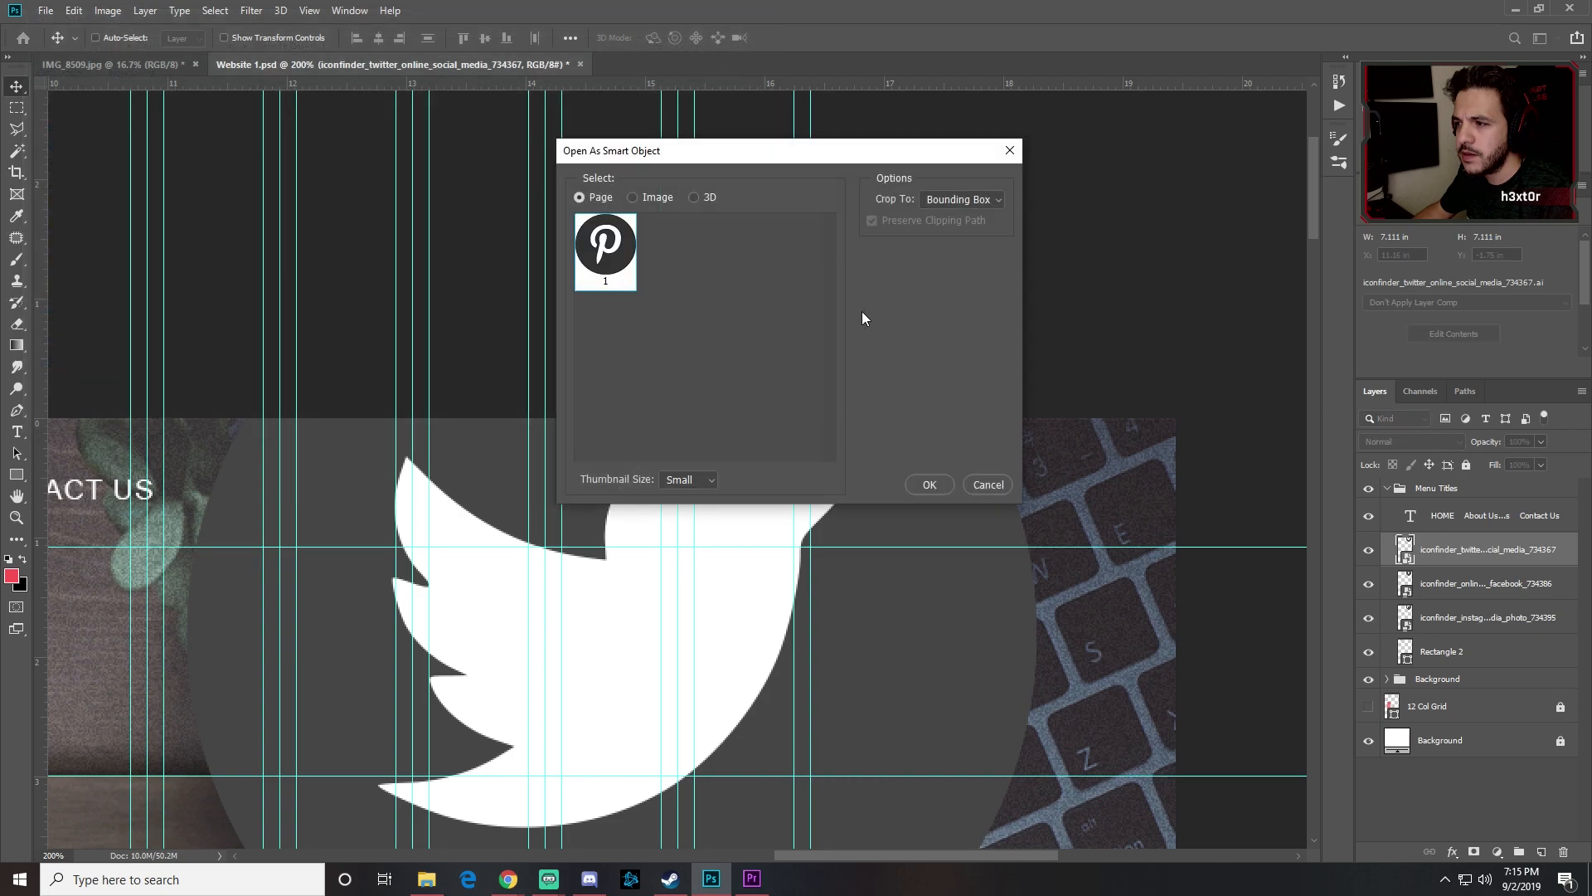
{"action": "left_click", "coordinate": [944, 480]}
{"action": "key", "text": "Return"}
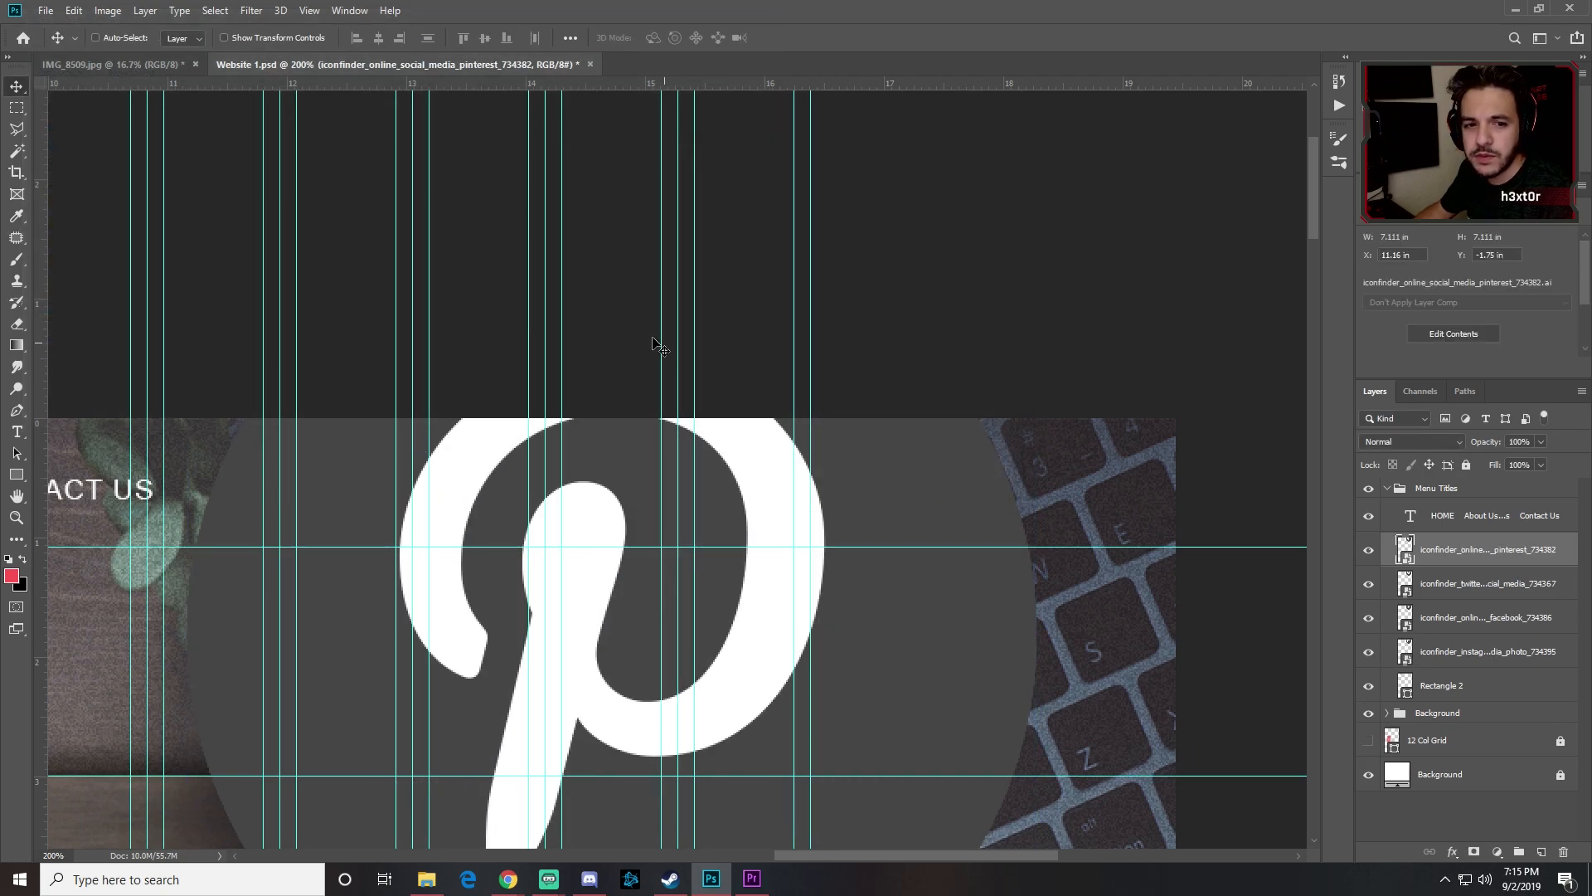
Step: Embed the YouTube icon .ai file and select all five social icon layers
{"action": "left_click", "coordinate": [46, 10]}
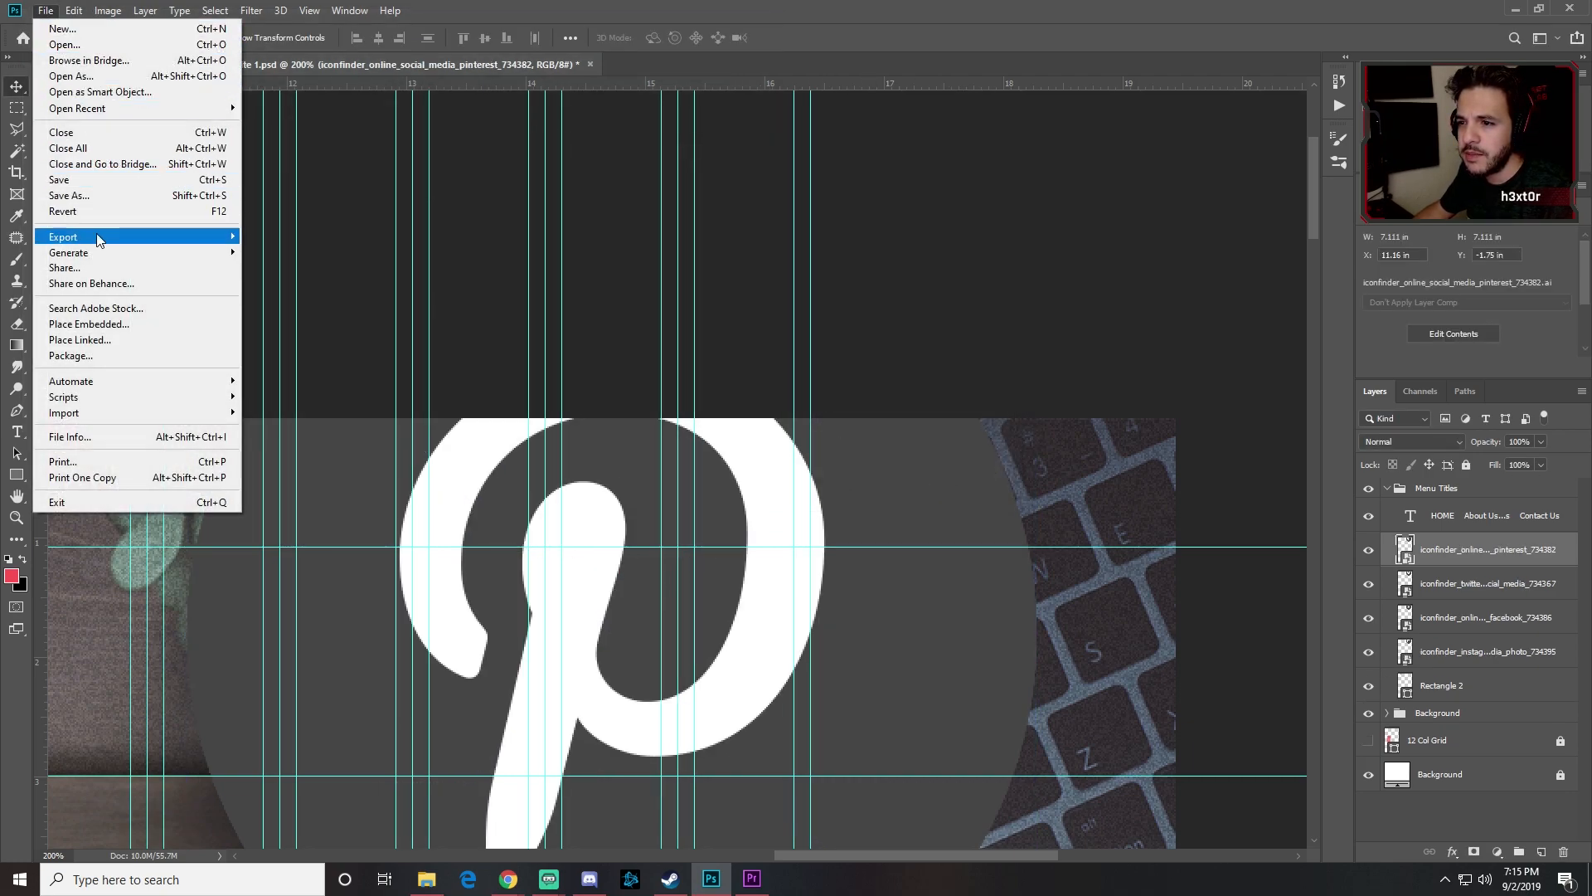
{"action": "left_click", "coordinate": [88, 326]}
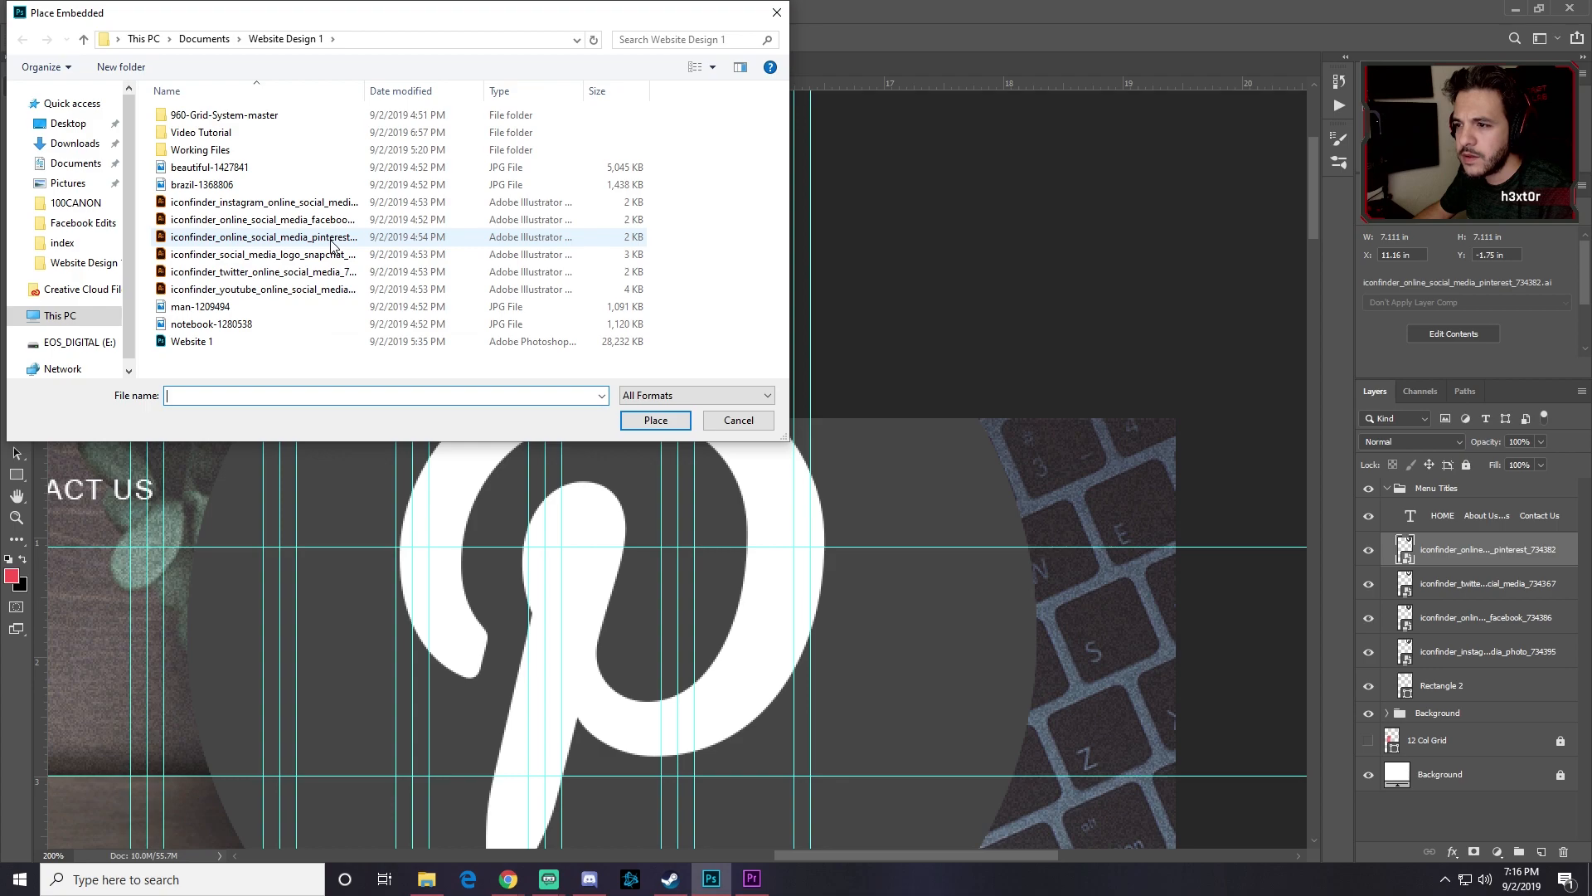
{"action": "left_click", "coordinate": [332, 288]}
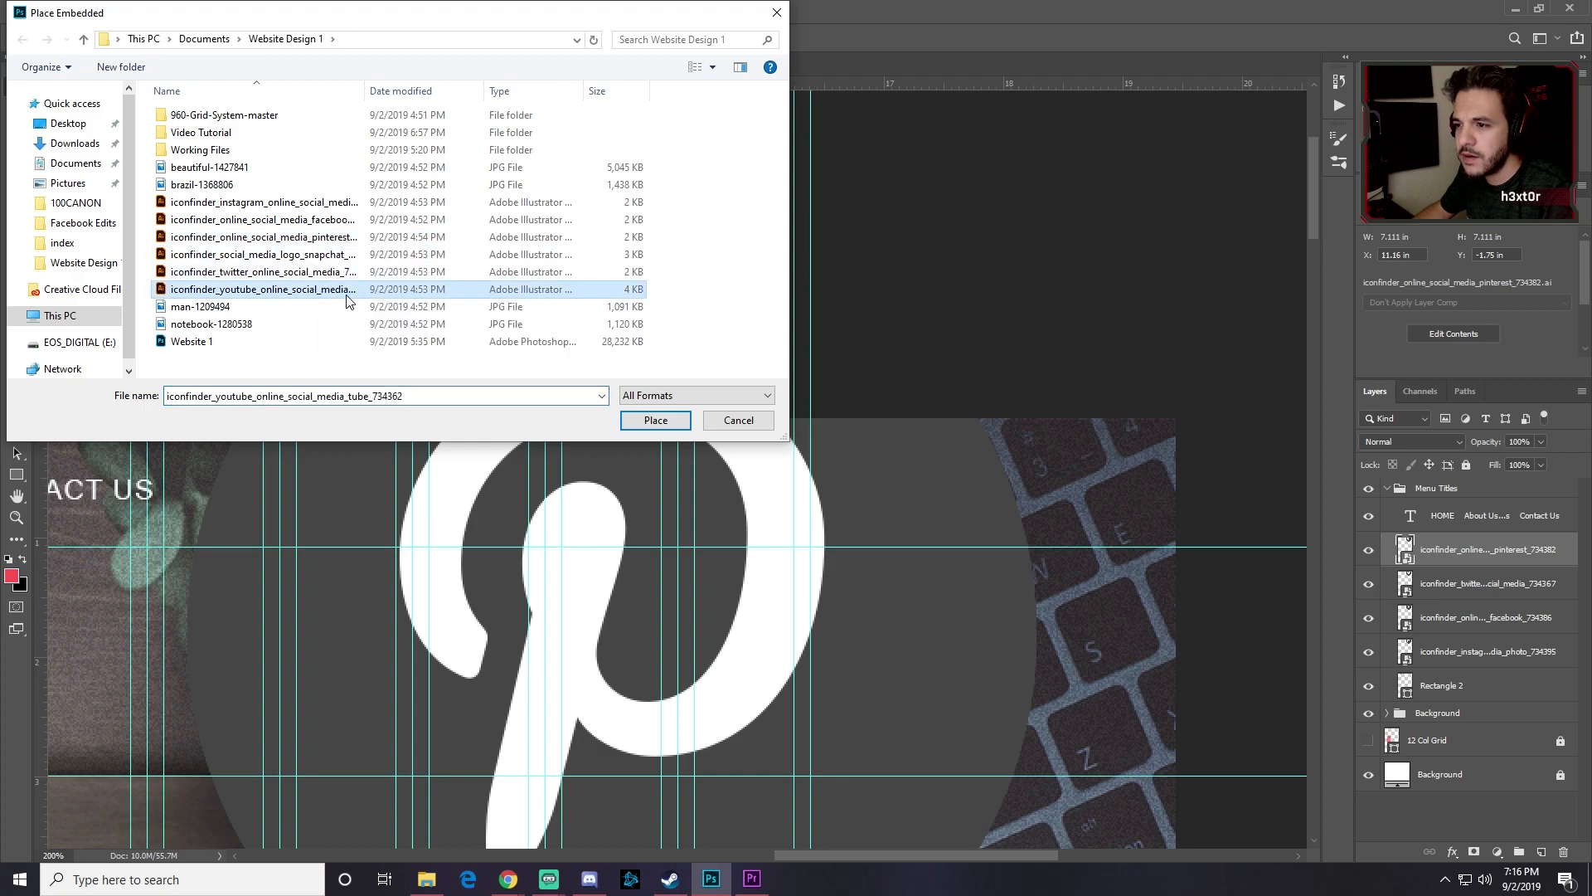
{"action": "left_click", "coordinate": [656, 423]}
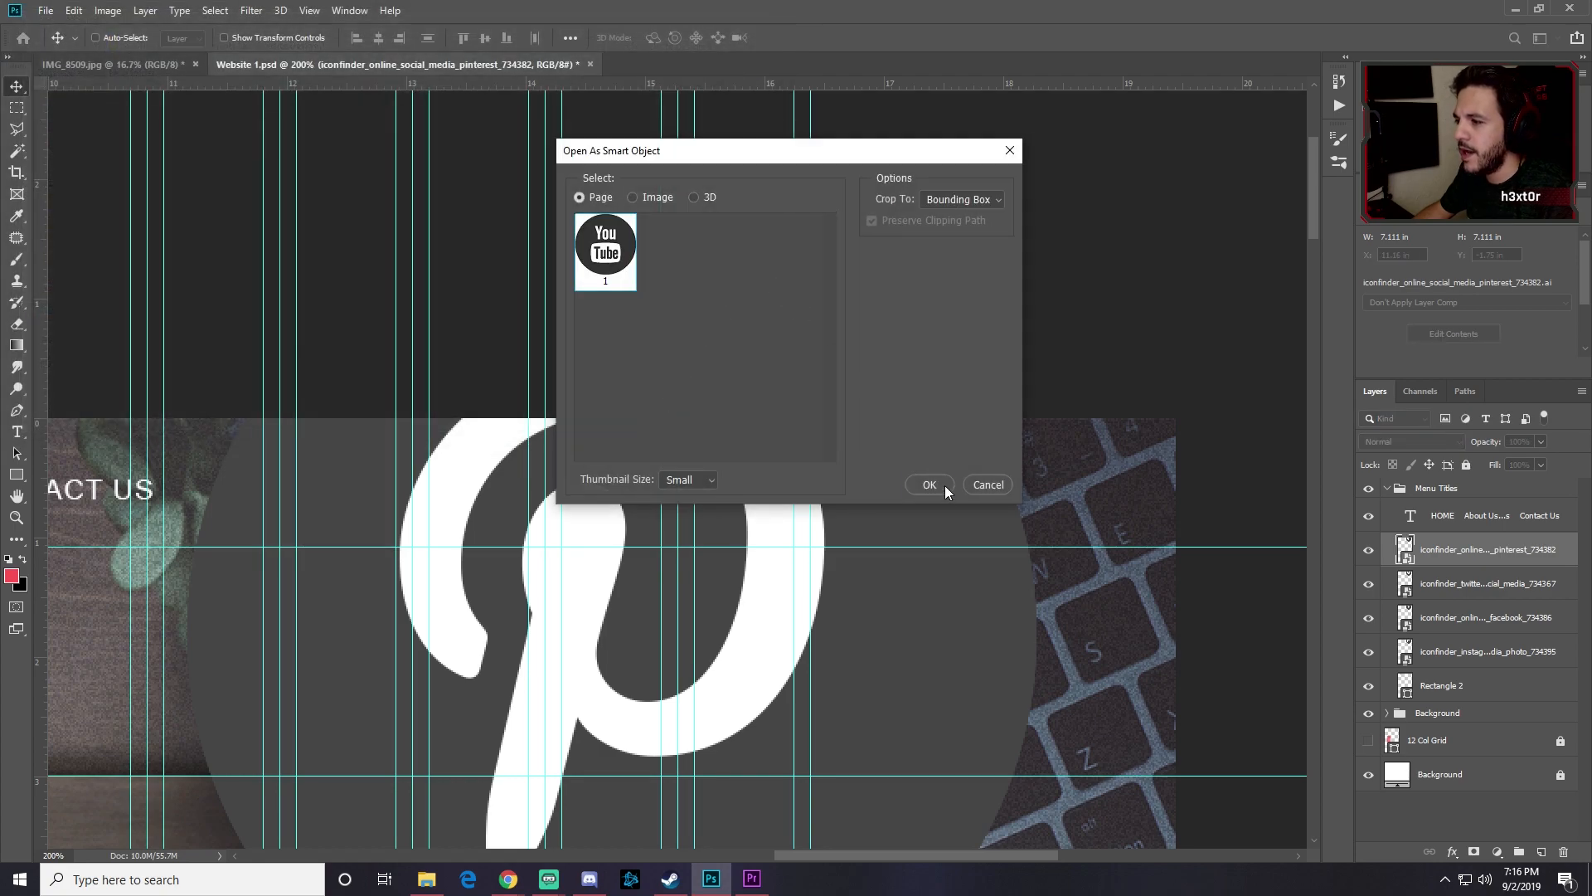
{"action": "left_click", "coordinate": [929, 485]}
{"action": "key", "text": "Return"}
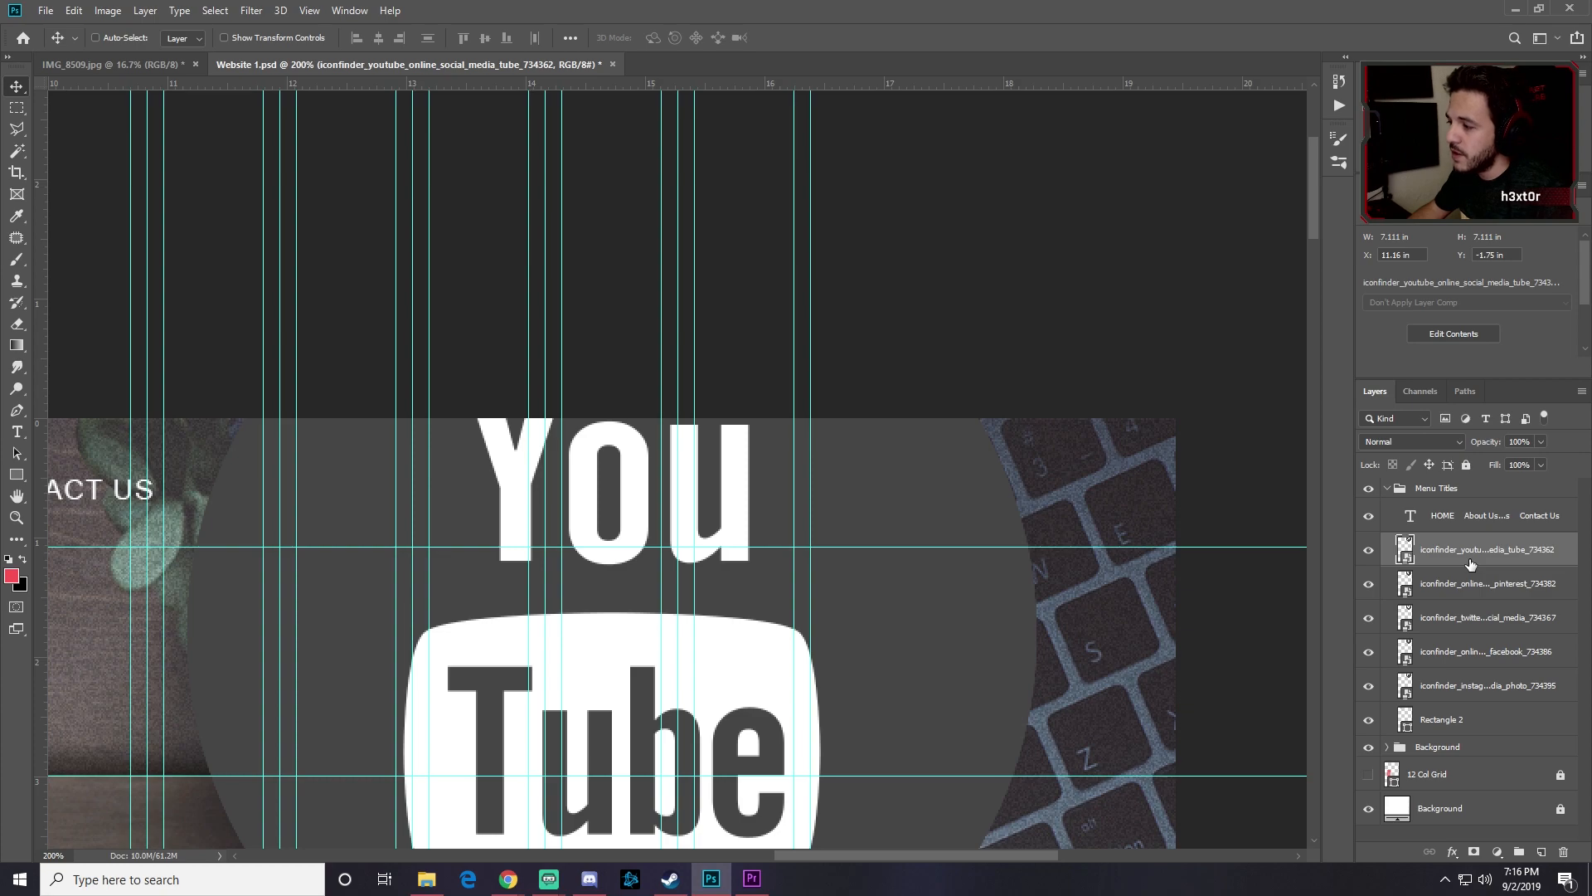
{"action": "left_click", "coordinate": [1459, 680], "text": "shift"}
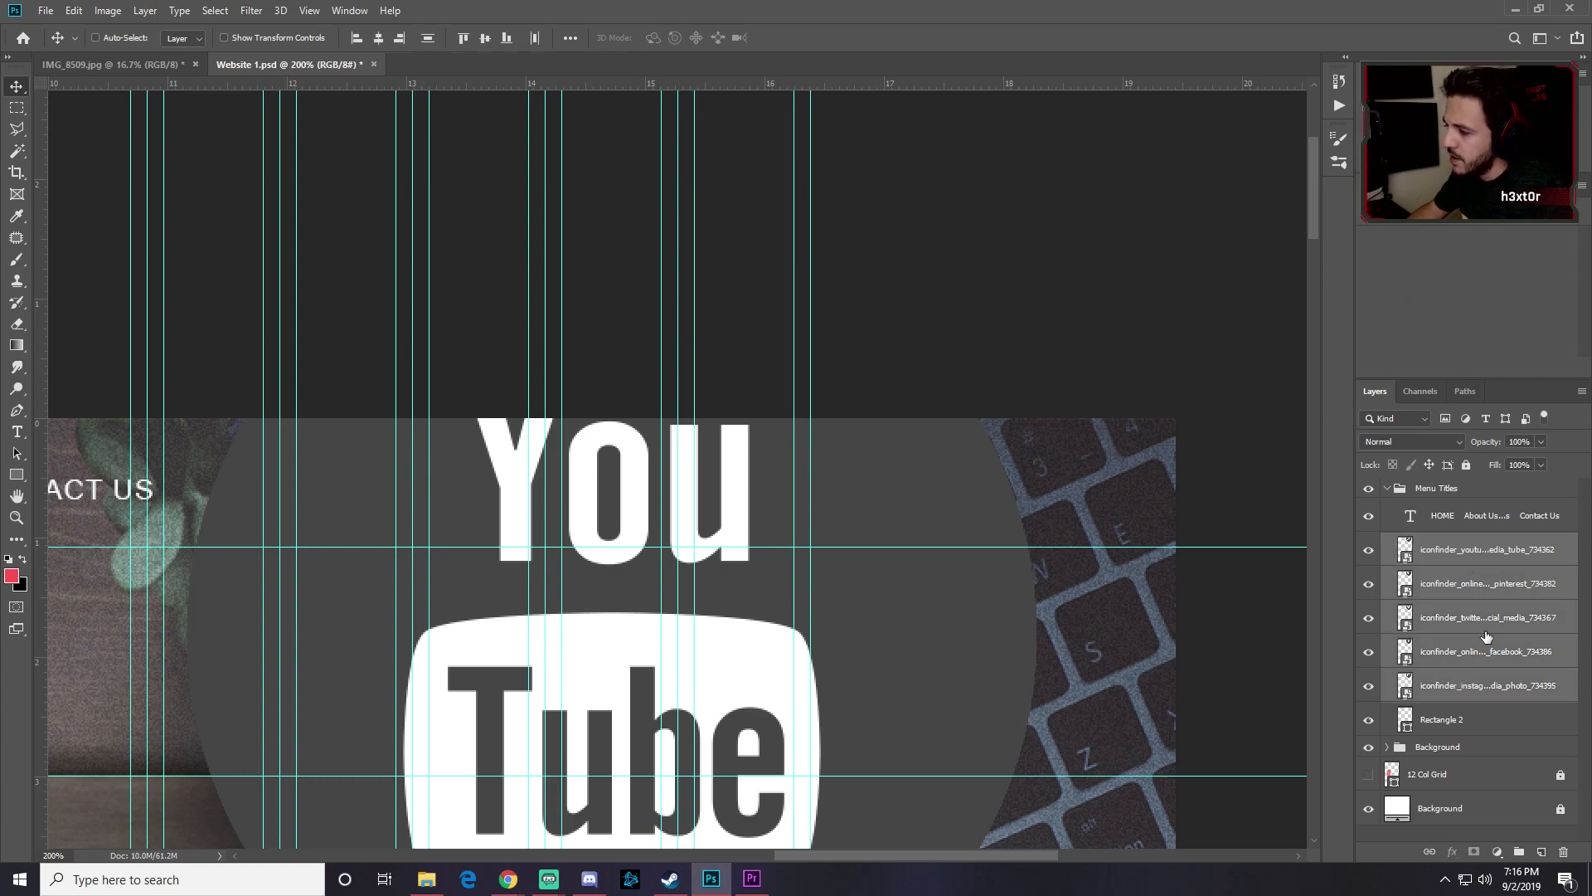
Step: Scale the five social icons down to about 5% and move them up beside the menu row
{"action": "key", "text": "ctrl+t"}
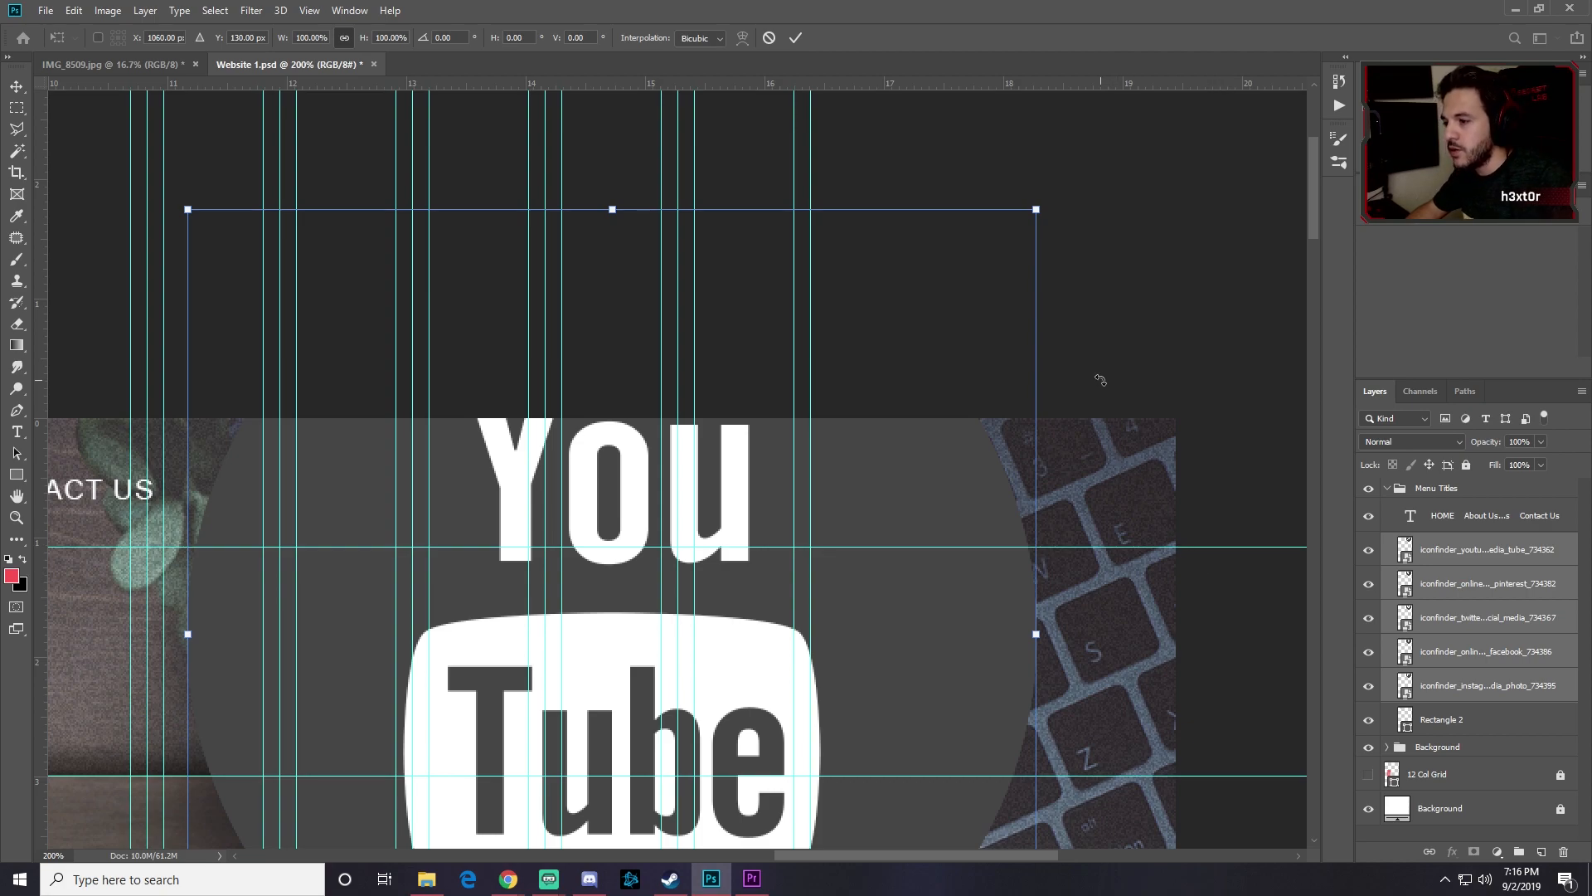
{"action": "left_click_drag", "start_coordinate": [1036, 210], "coordinate": [659, 585]}
{"action": "key", "text": "alt+Tab"}
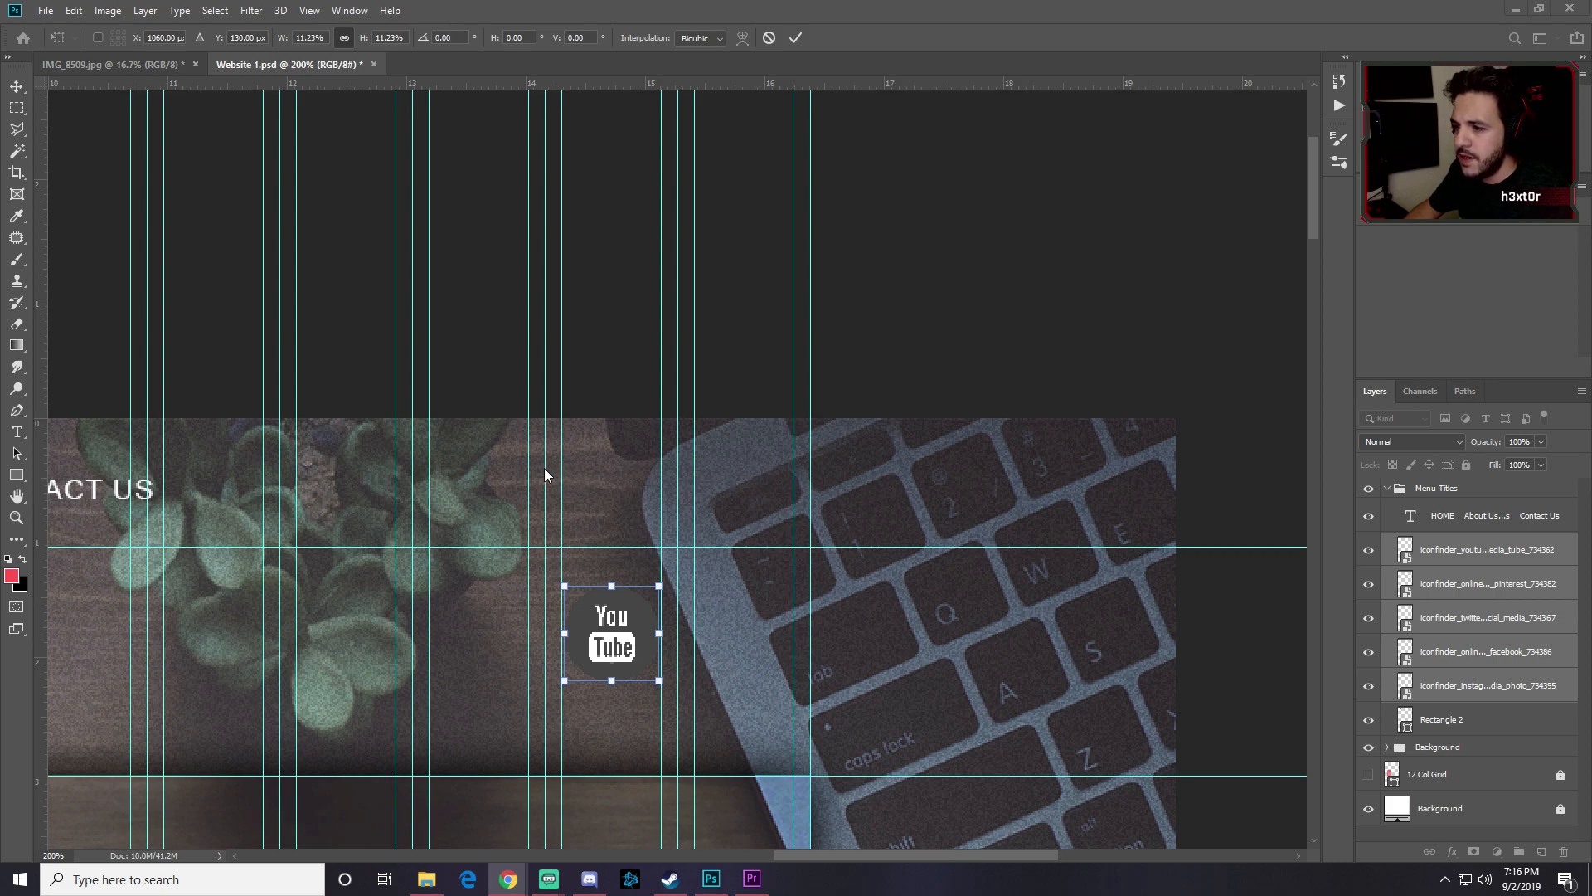
{"action": "left_click", "coordinate": [612, 634]}
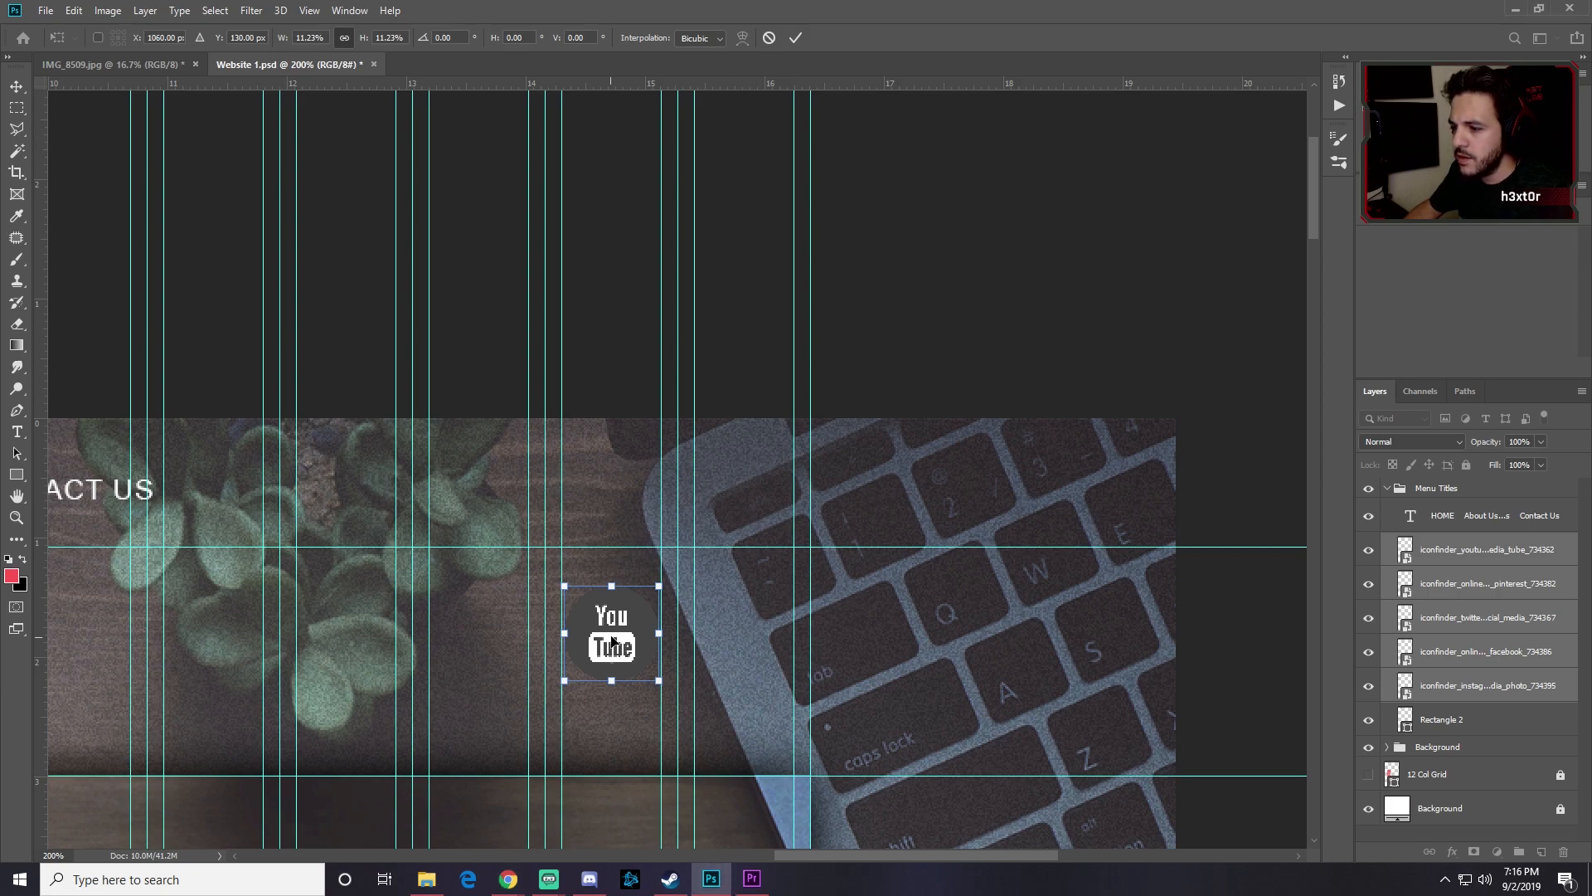
{"action": "left_click_drag", "start_coordinate": [627, 623], "coordinate": [763, 459]}
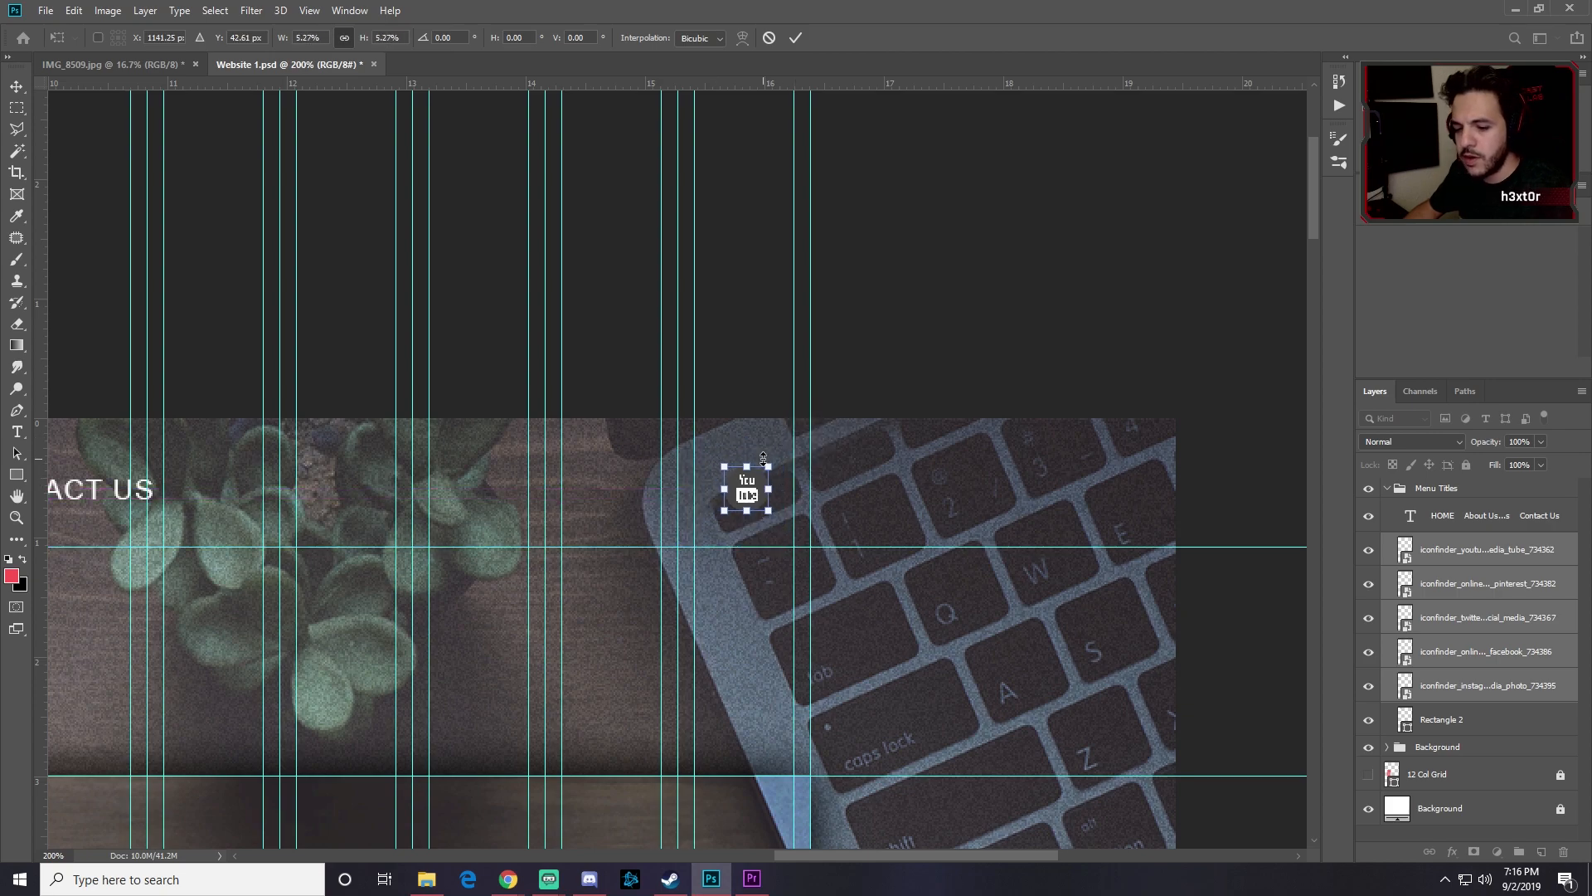
{"action": "key", "text": "Return"}
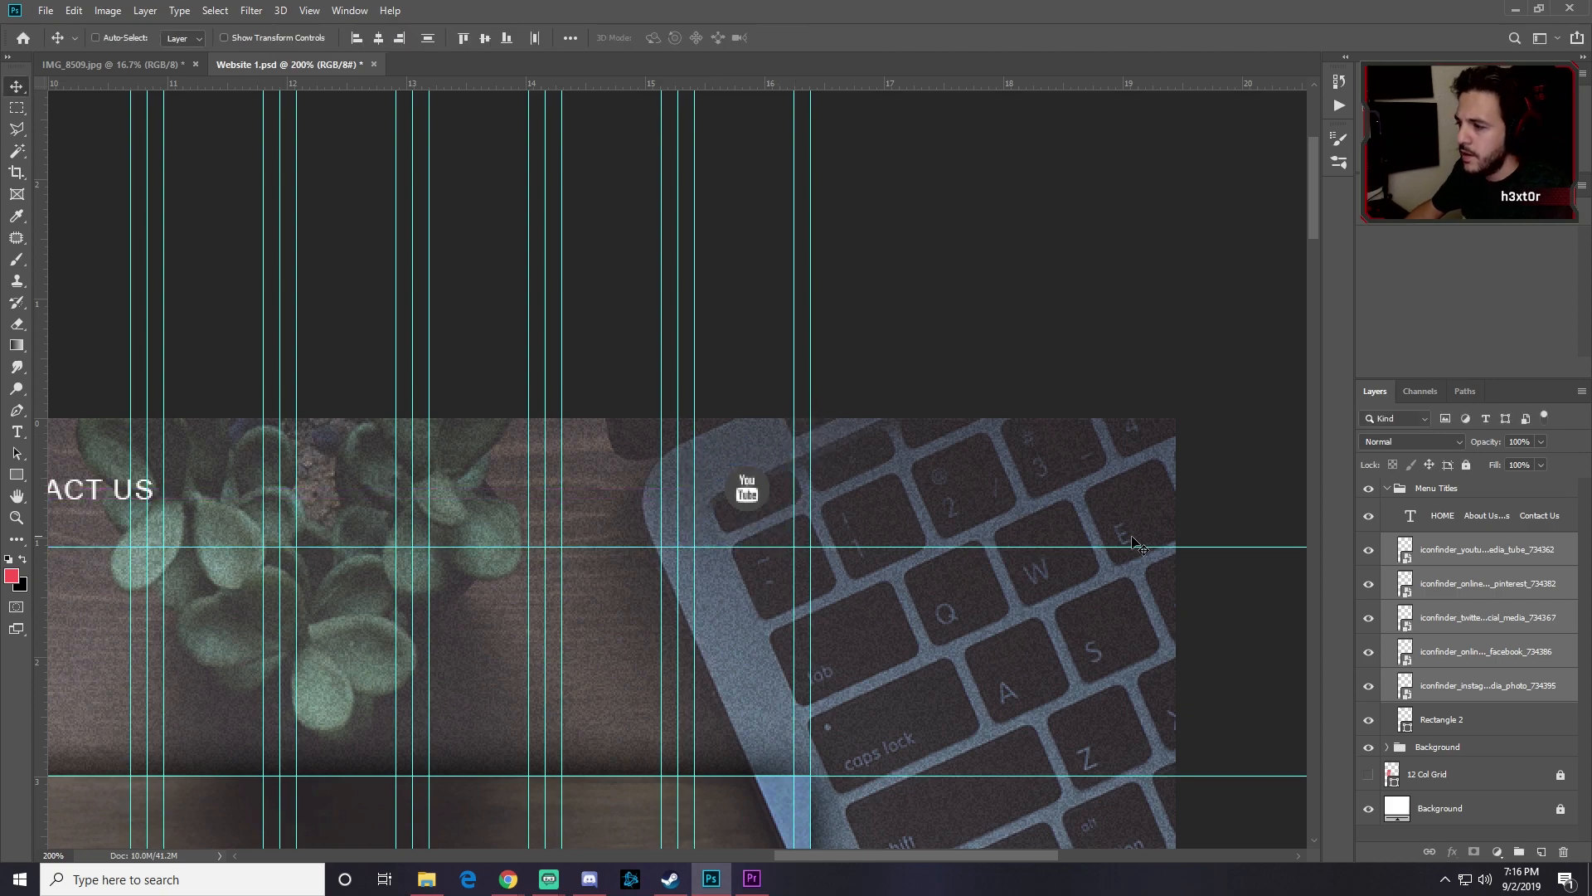
Step: Slide the YouTube, Twitter and Facebook icons left into a row with Pinterest and Instagram
{"action": "left_click", "coordinate": [1459, 554]}
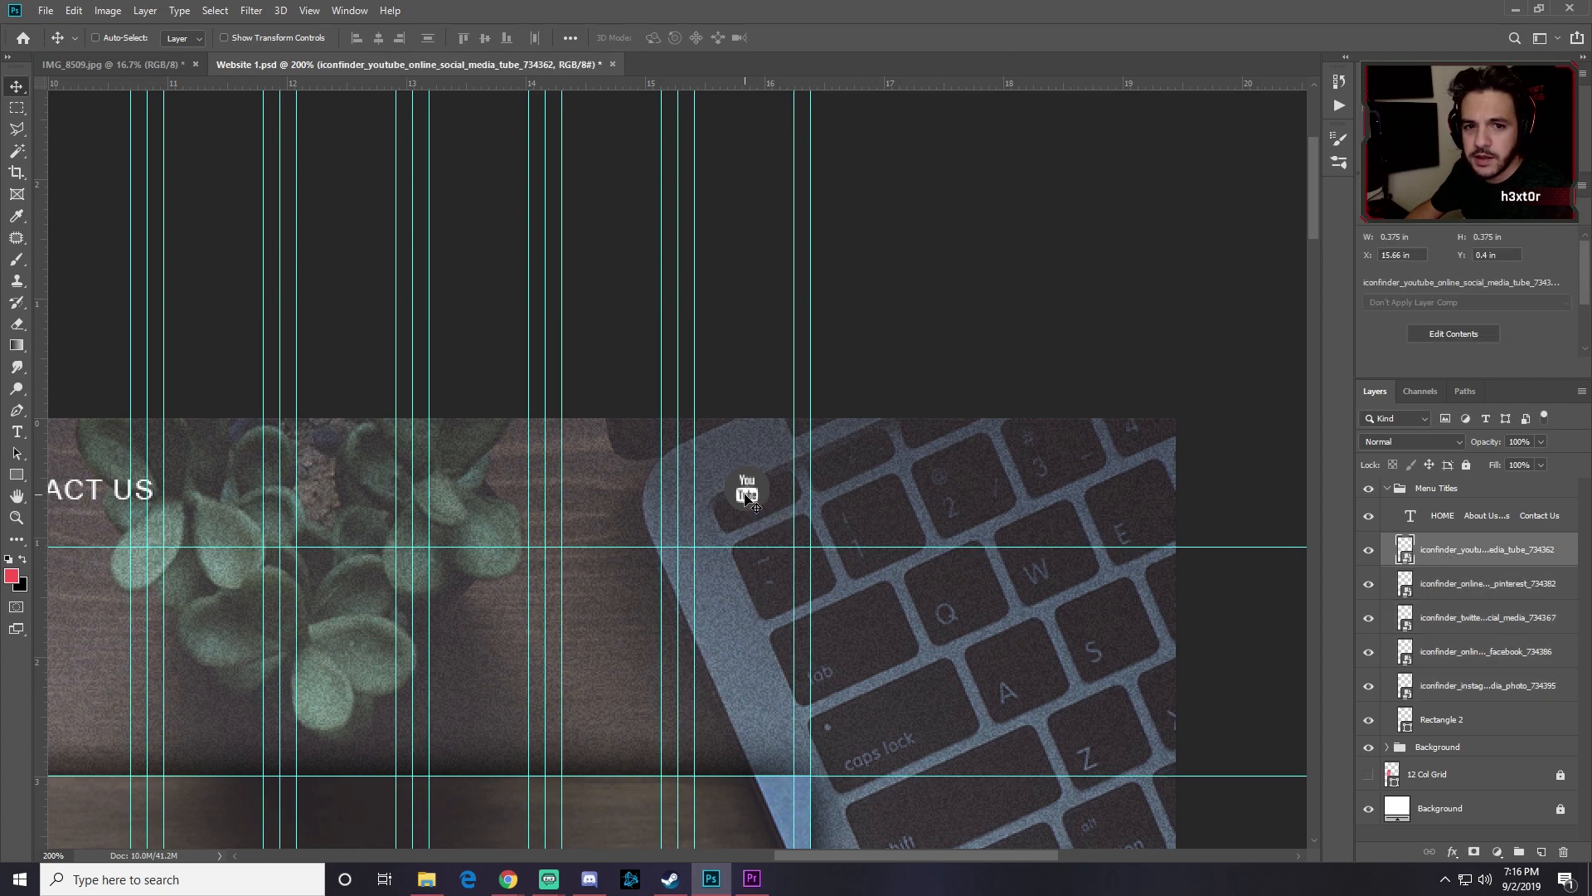
{"action": "left_click_drag", "start_coordinate": [746, 496], "coordinate": [665, 496]}
{"action": "left_click", "coordinate": [1460, 585]}
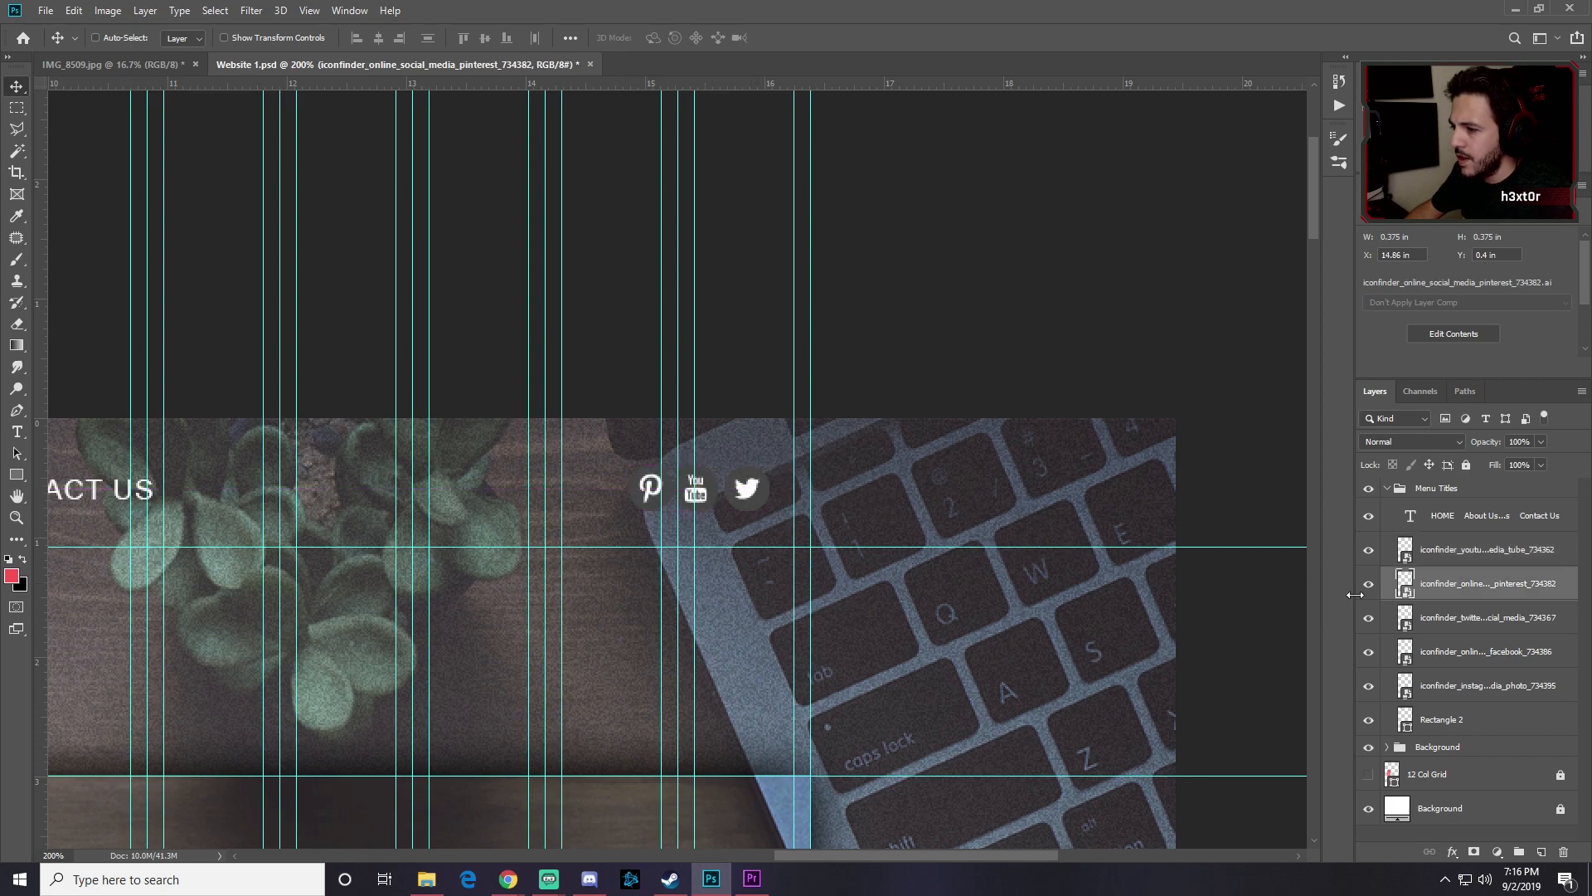
{"action": "left_click", "coordinate": [1456, 622]}
{"action": "left_click_drag", "start_coordinate": [748, 496], "coordinate": [601, 491]}
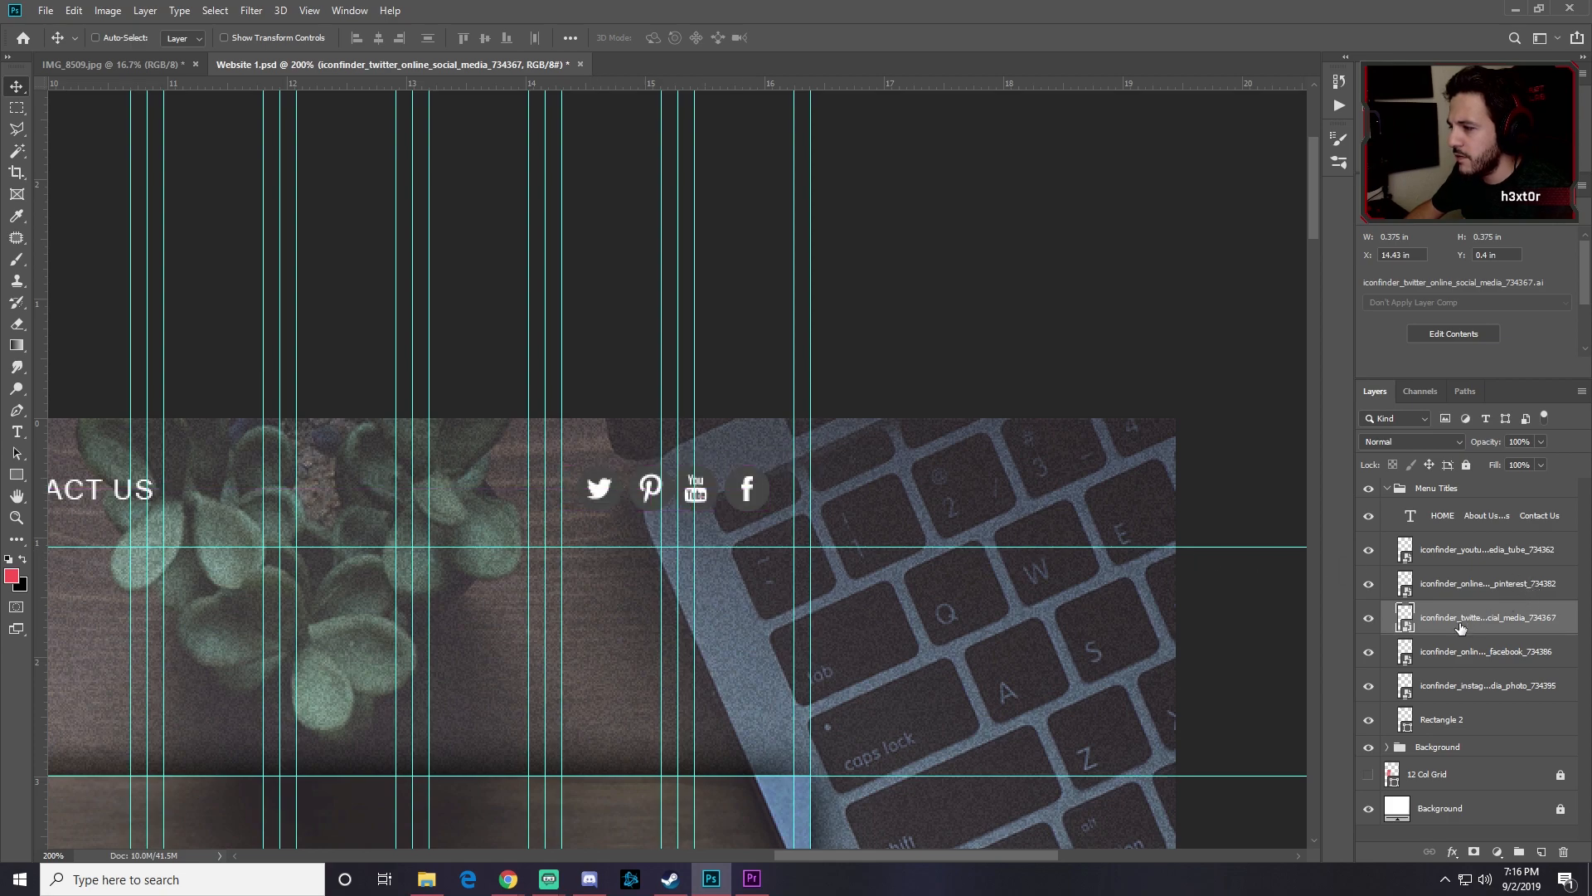
{"action": "left_click", "coordinate": [1461, 652]}
{"action": "left_click_drag", "start_coordinate": [747, 496], "coordinate": [541, 487]}
{"action": "left_click", "coordinate": [1468, 685]}
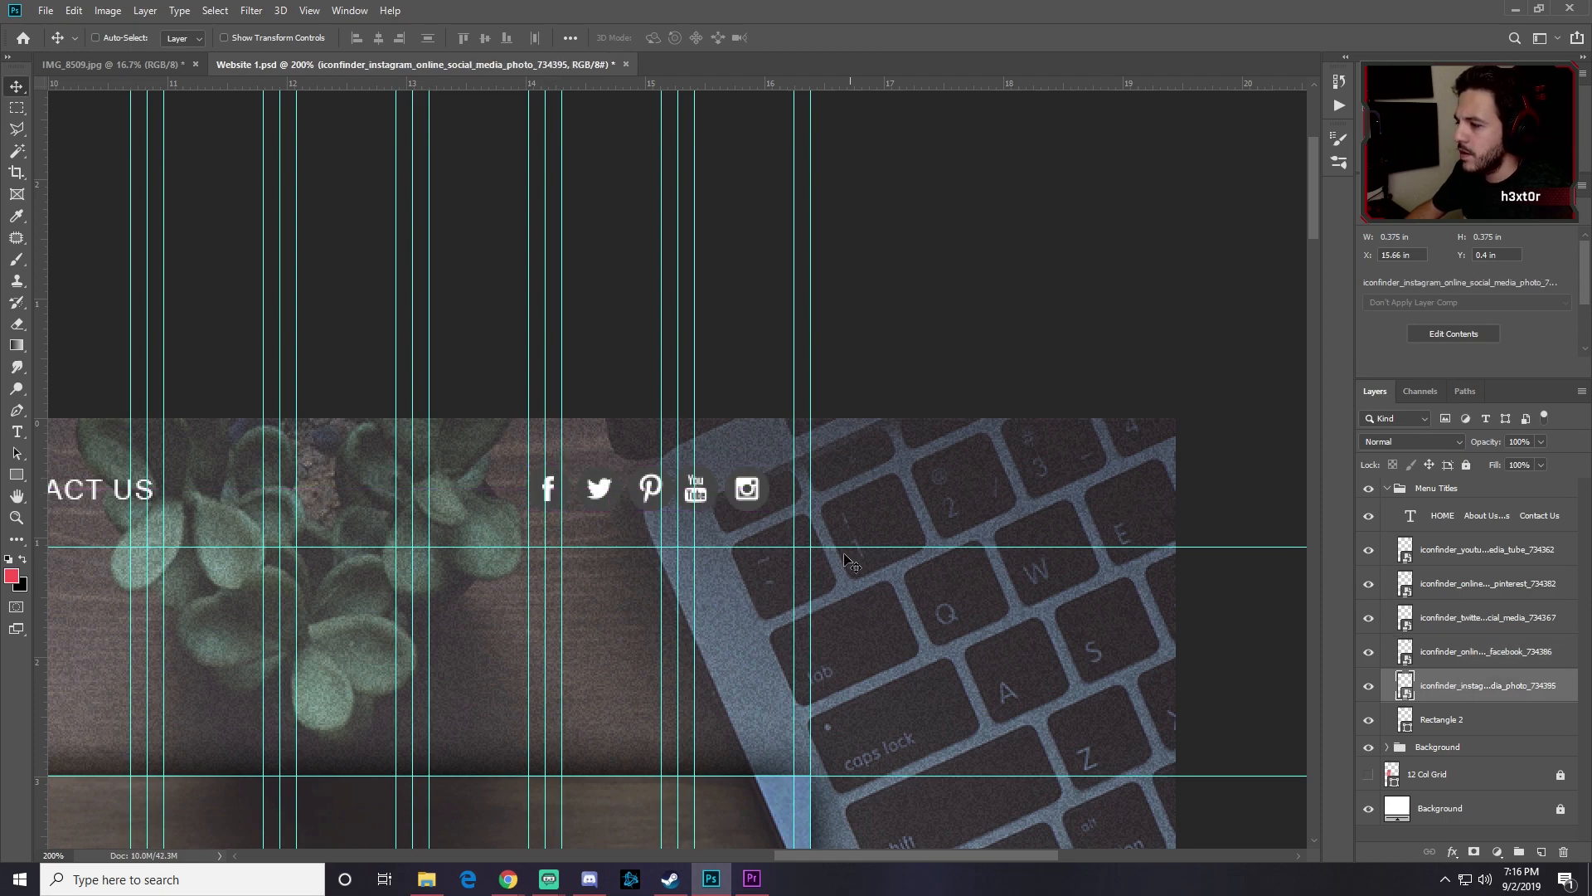
{"action": "mouse_move", "coordinate": [749, 507]}
{"action": "left_mouse_down"}
{"action": "mouse_move", "coordinate": [583, 508]}
{"action": "mouse_move", "coordinate": [746, 510]}
{"action": "left_mouse_up"}
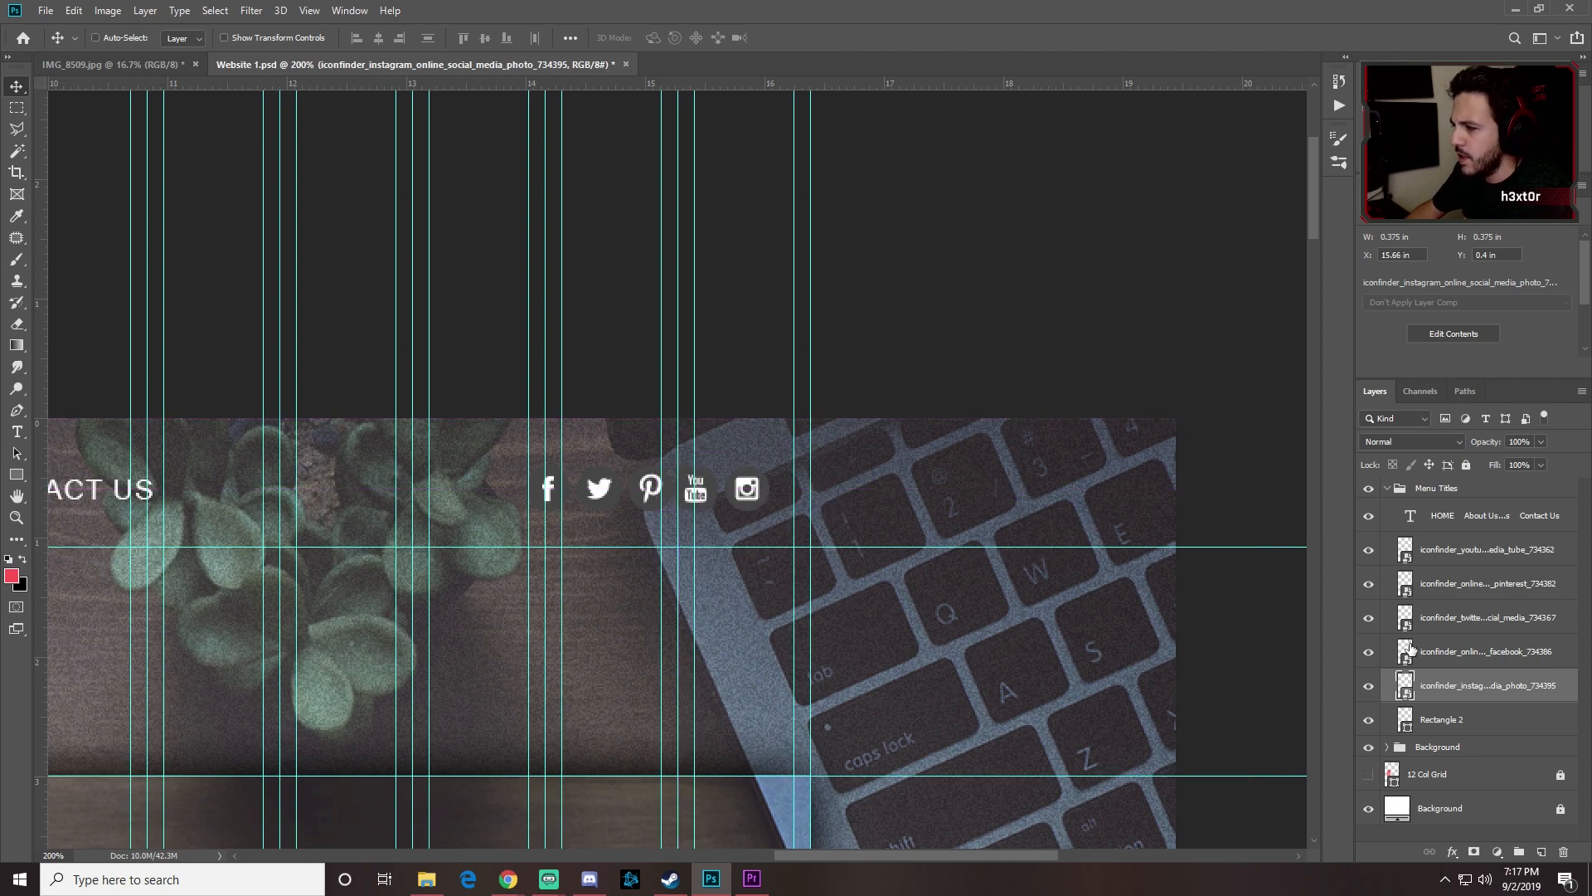
Step: Shift the whole icon row slightly right and scale it up a little
{"action": "left_click", "coordinate": [1443, 551], "text": "shift"}
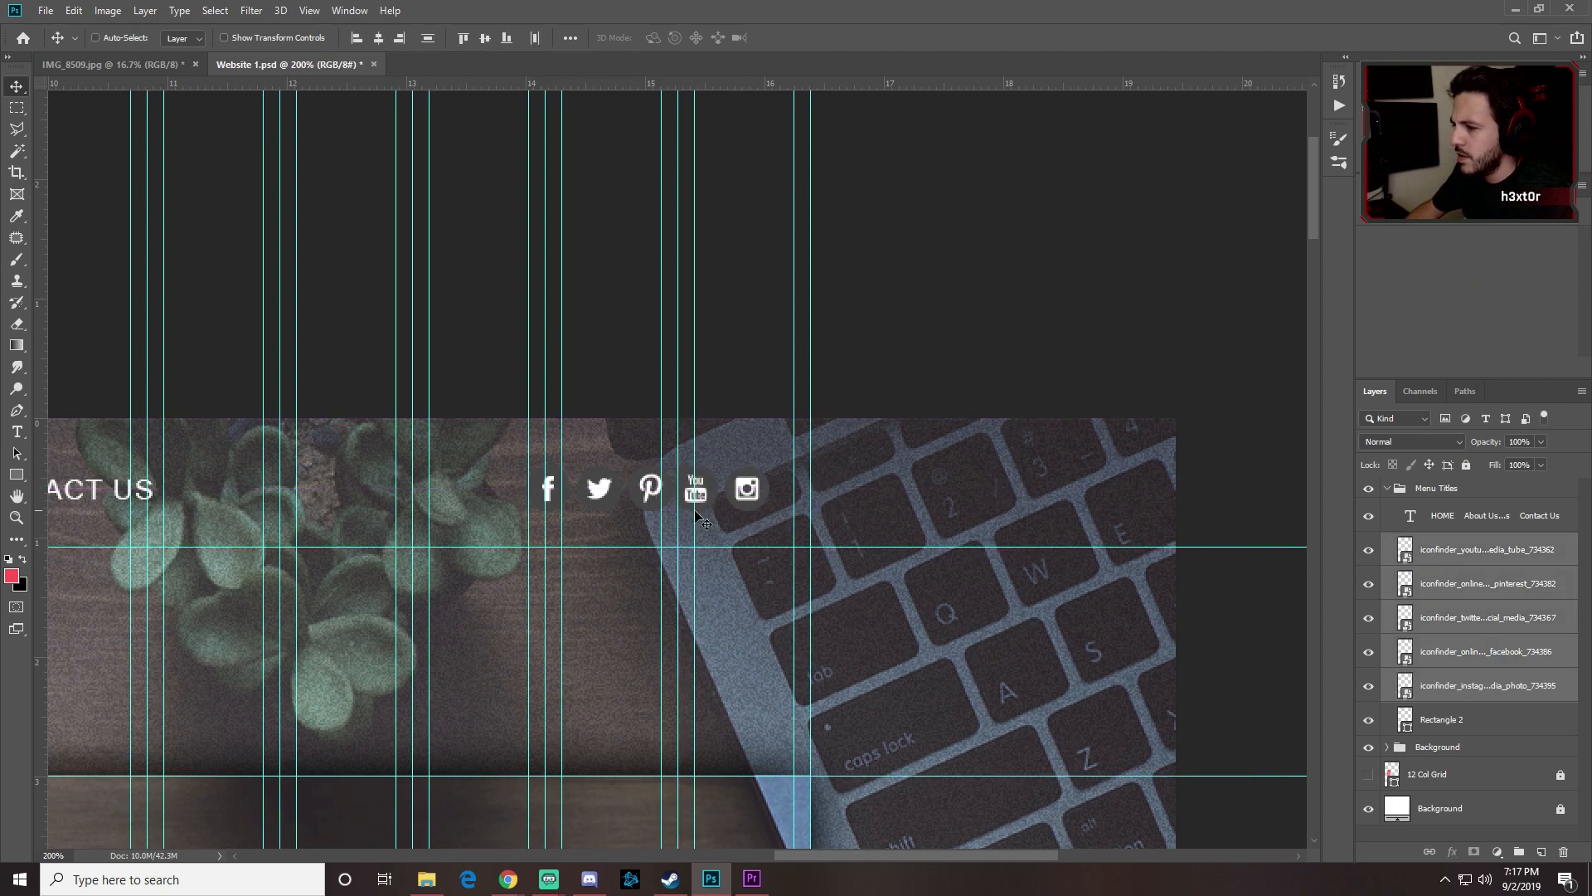
{"action": "left_click_drag", "start_coordinate": [749, 496], "coordinate": [795, 467]}
{"action": "key", "text": "ctrl+t"}
{"action": "key", "text": "Return"}
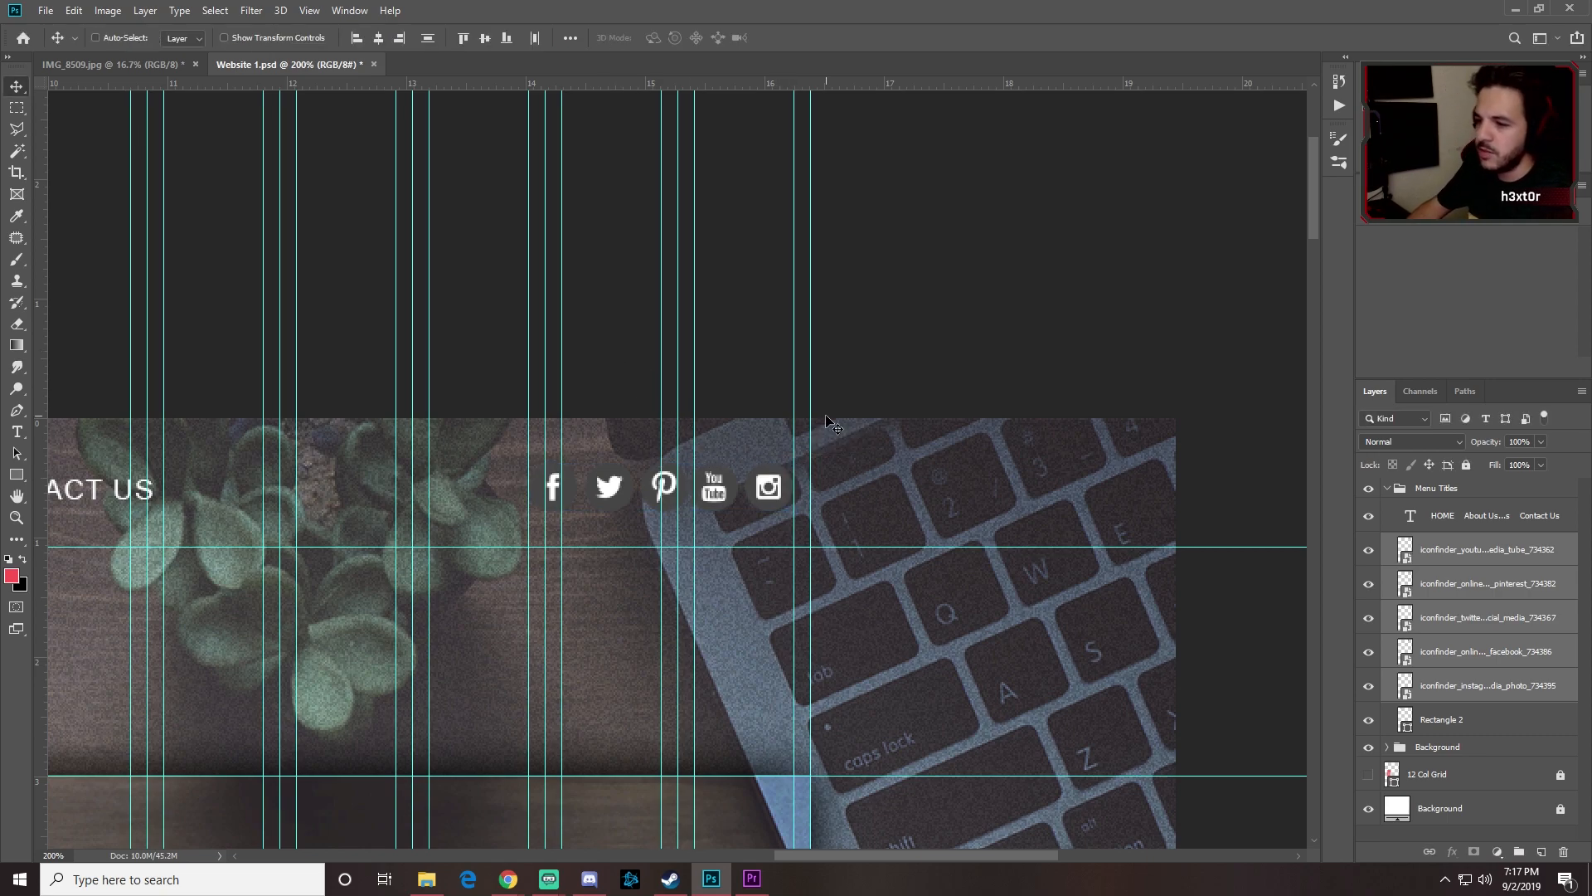
Step: Preview the header with guides toggled off and on, then add and undo a horizontal guide
{"action": "key", "text": "ctrl+minus"}
{"action": "key", "text": "ctrl+minus"}
{"action": "key", "text": "ctrl+minus"}
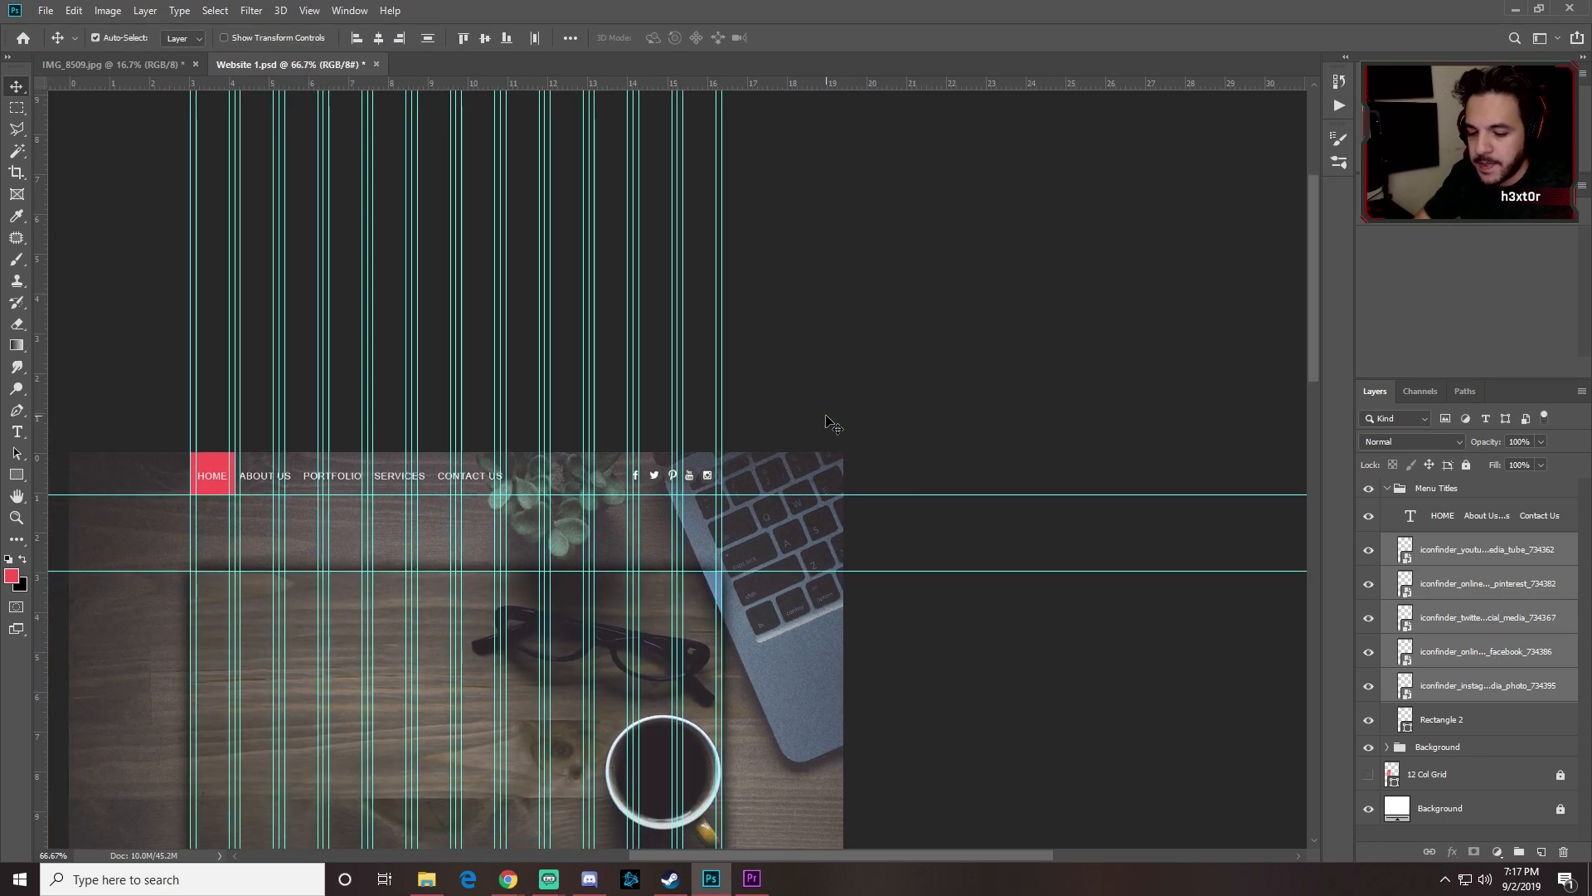
{"action": "key", "text": "ctrl+semicolon"}
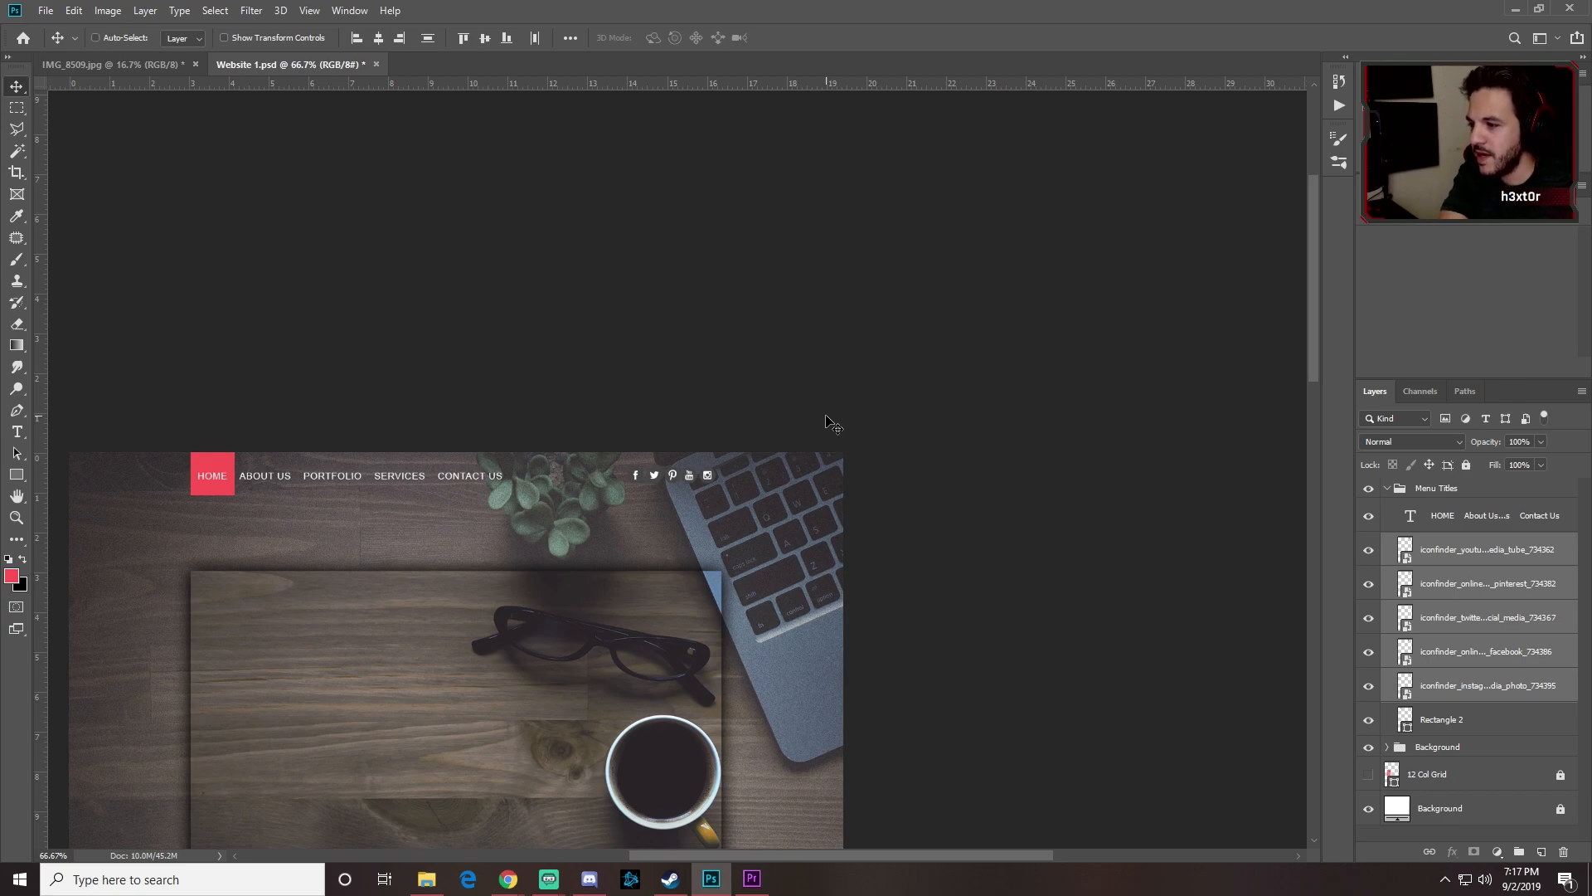
{"action": "key", "text": "ctrl+semicolon"}
{"action": "key", "text": "ctrl+semicolon"}
{"action": "key", "text": "ctrl+semicolon"}
{"action": "key", "text": "ctrl+plus"}
{"action": "key", "text": "ctrl+plus"}
{"action": "key", "text": "ctrl+plus"}
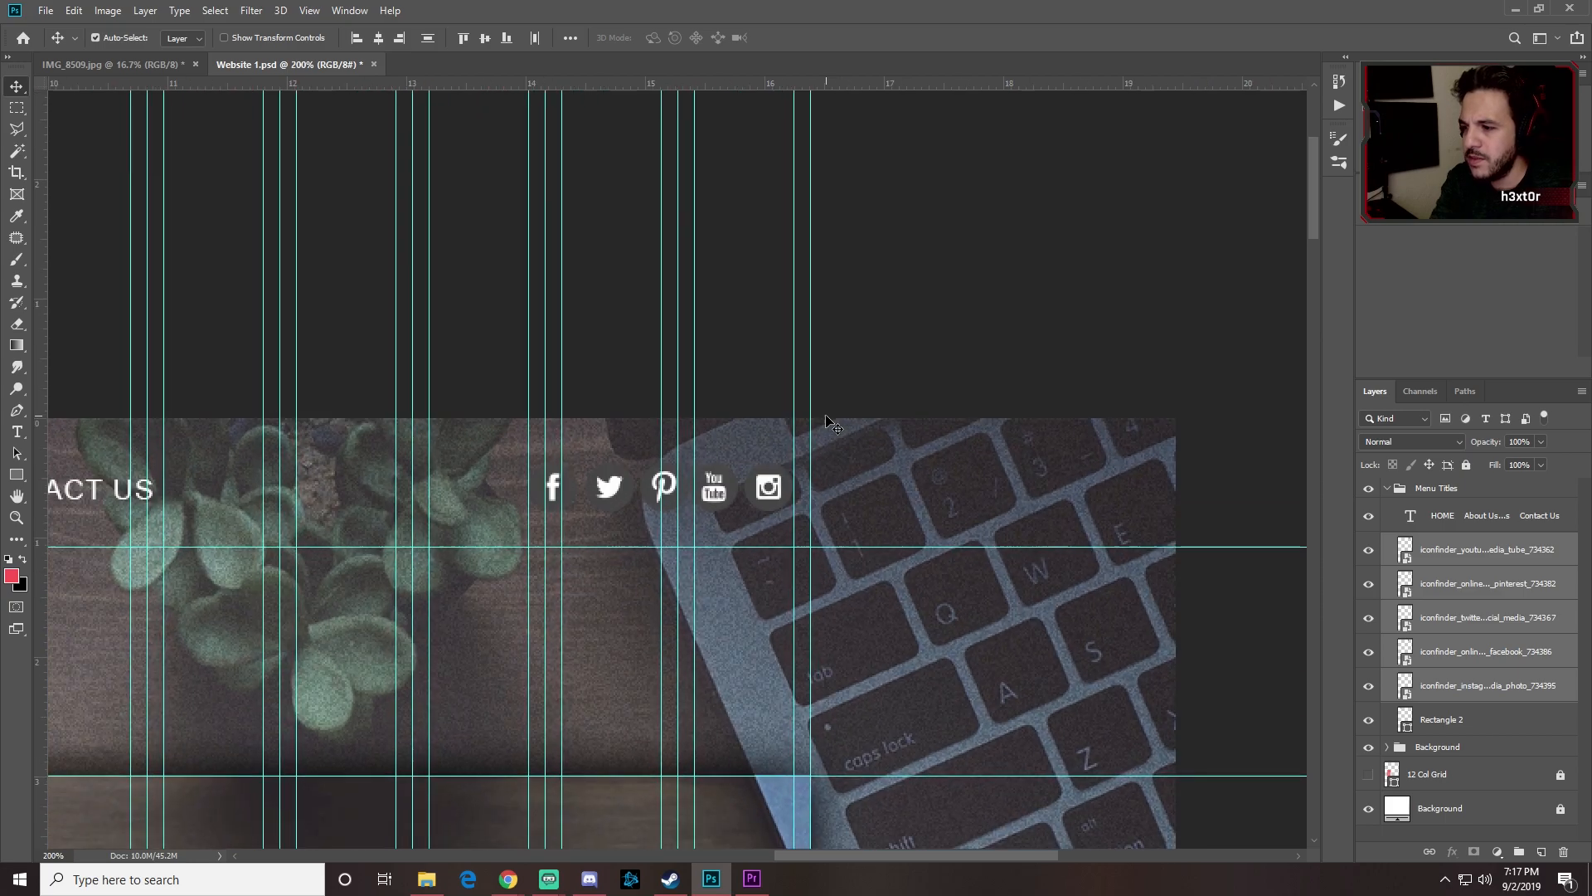
{"action": "key", "text": "space"}
{"action": "left_click_drag", "start_coordinate": [461, 412], "coordinate": [540, 315]}
{"action": "left_click_drag", "start_coordinate": [357, 82], "coordinate": [403, 298]}
{"action": "key", "text": "ctrl+z"}
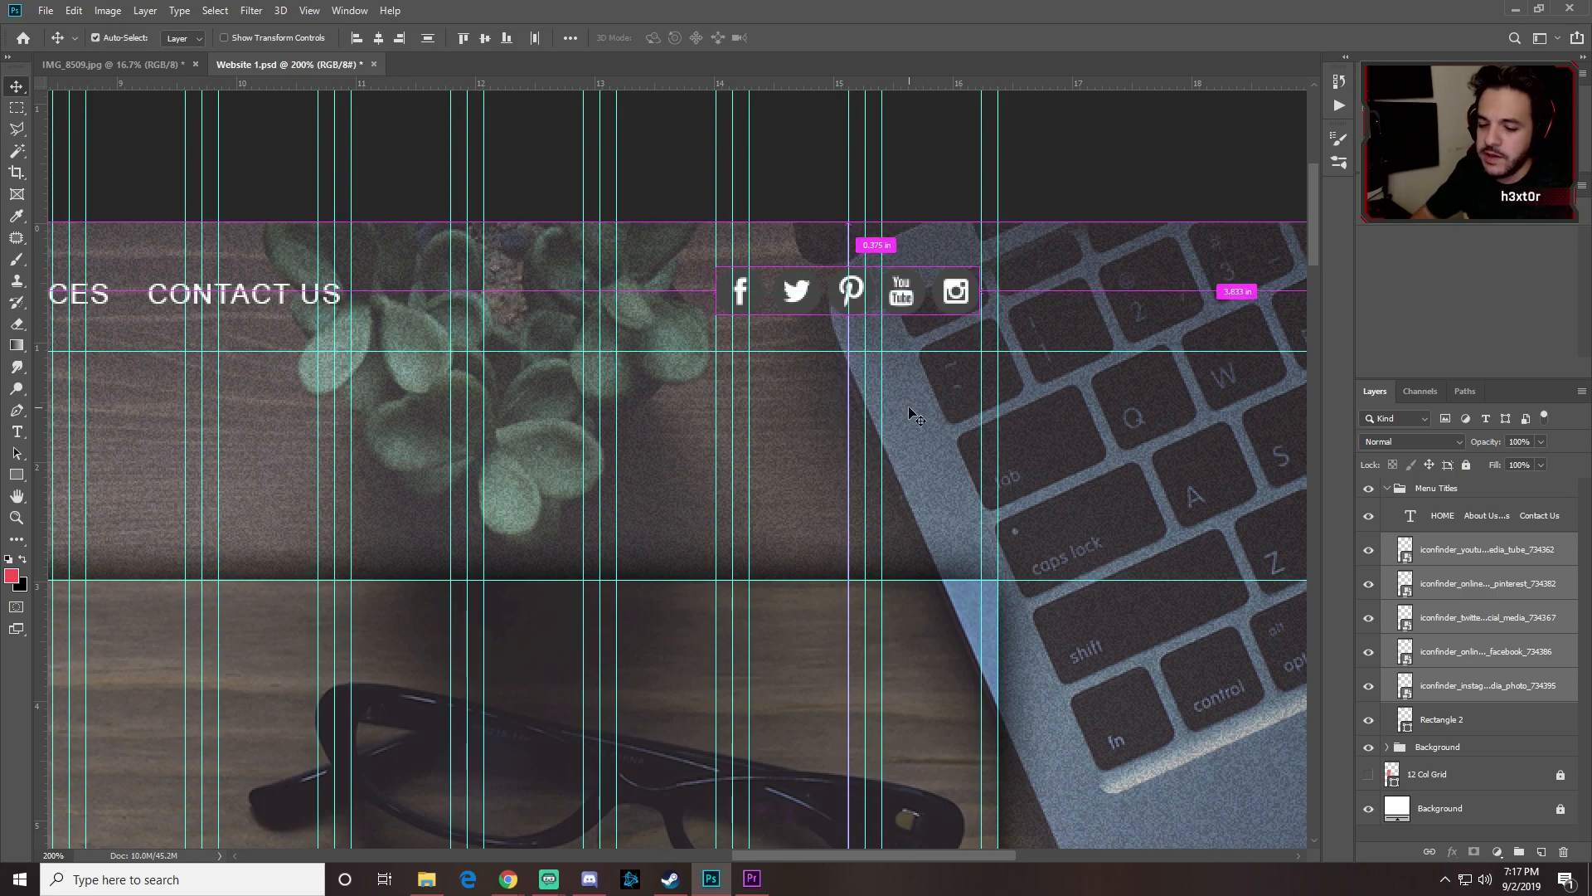
Step: Zoom out to the full page header and hide the guides
{"action": "key", "text": "ctrl+minus"}
{"action": "key", "text": "ctrl+minus"}
{"action": "key", "text": "ctrl+minus"}
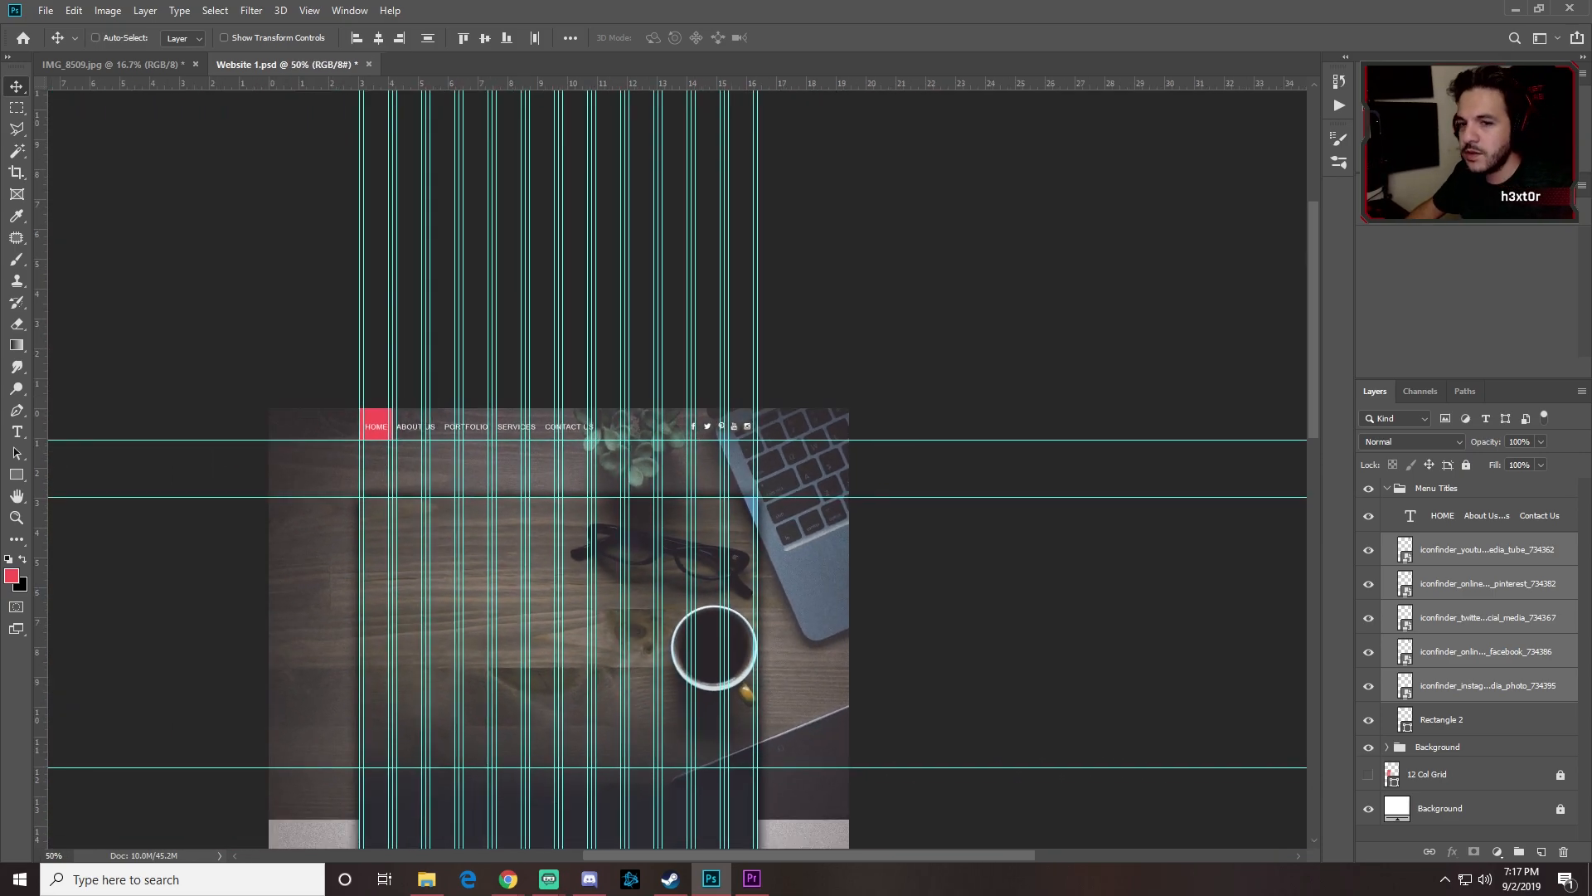
{"action": "key", "text": "alt+Tab"}
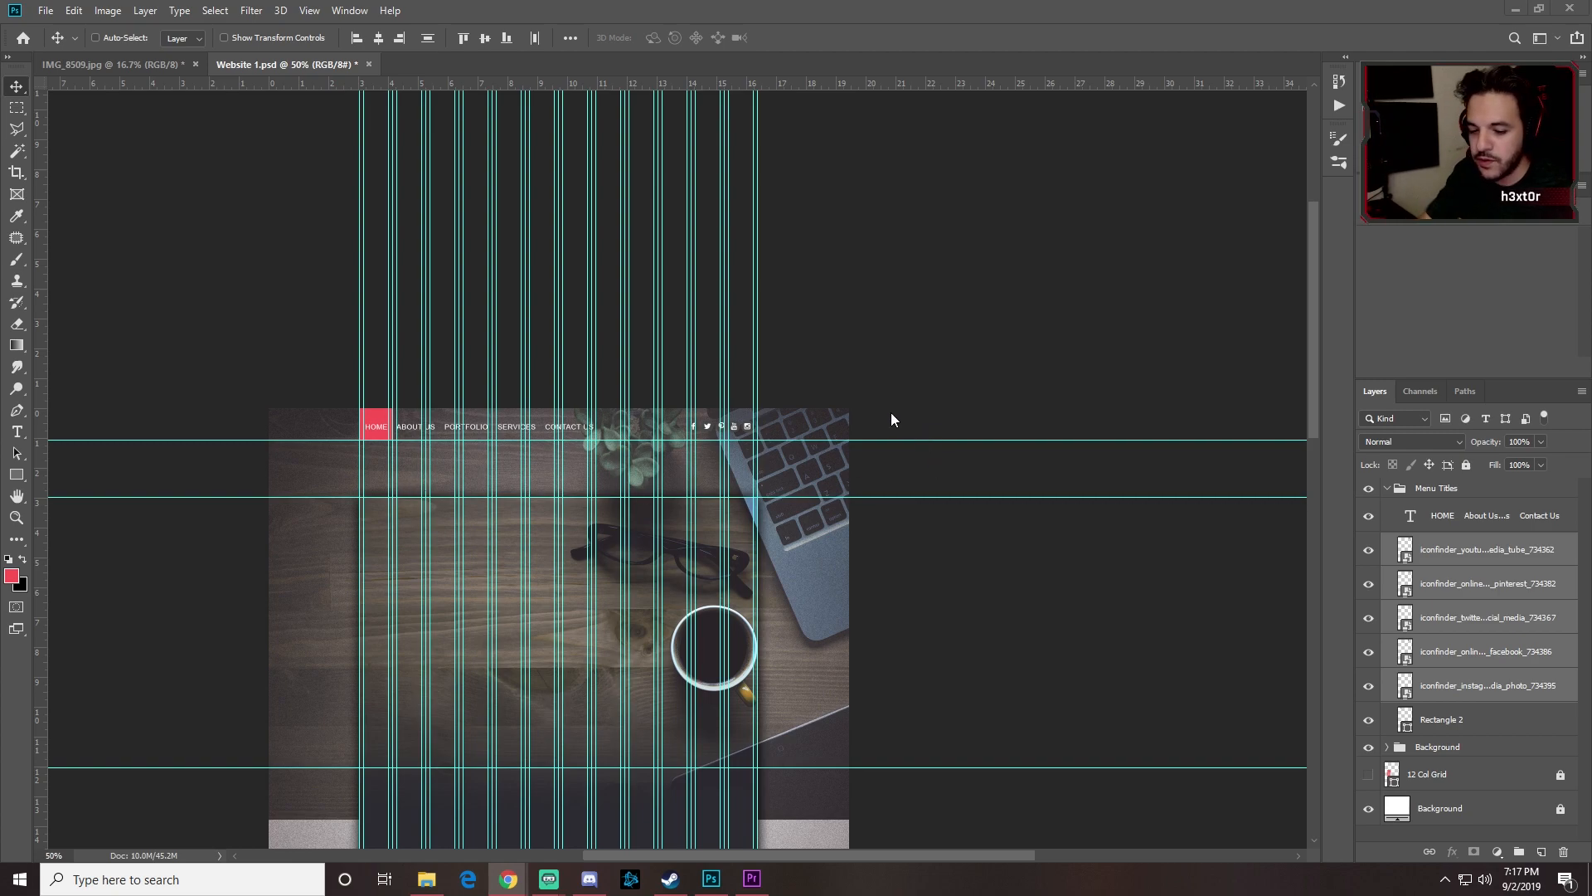
{"action": "left_click", "coordinate": [964, 387]}
{"action": "key", "text": "ctrl+semicolon"}
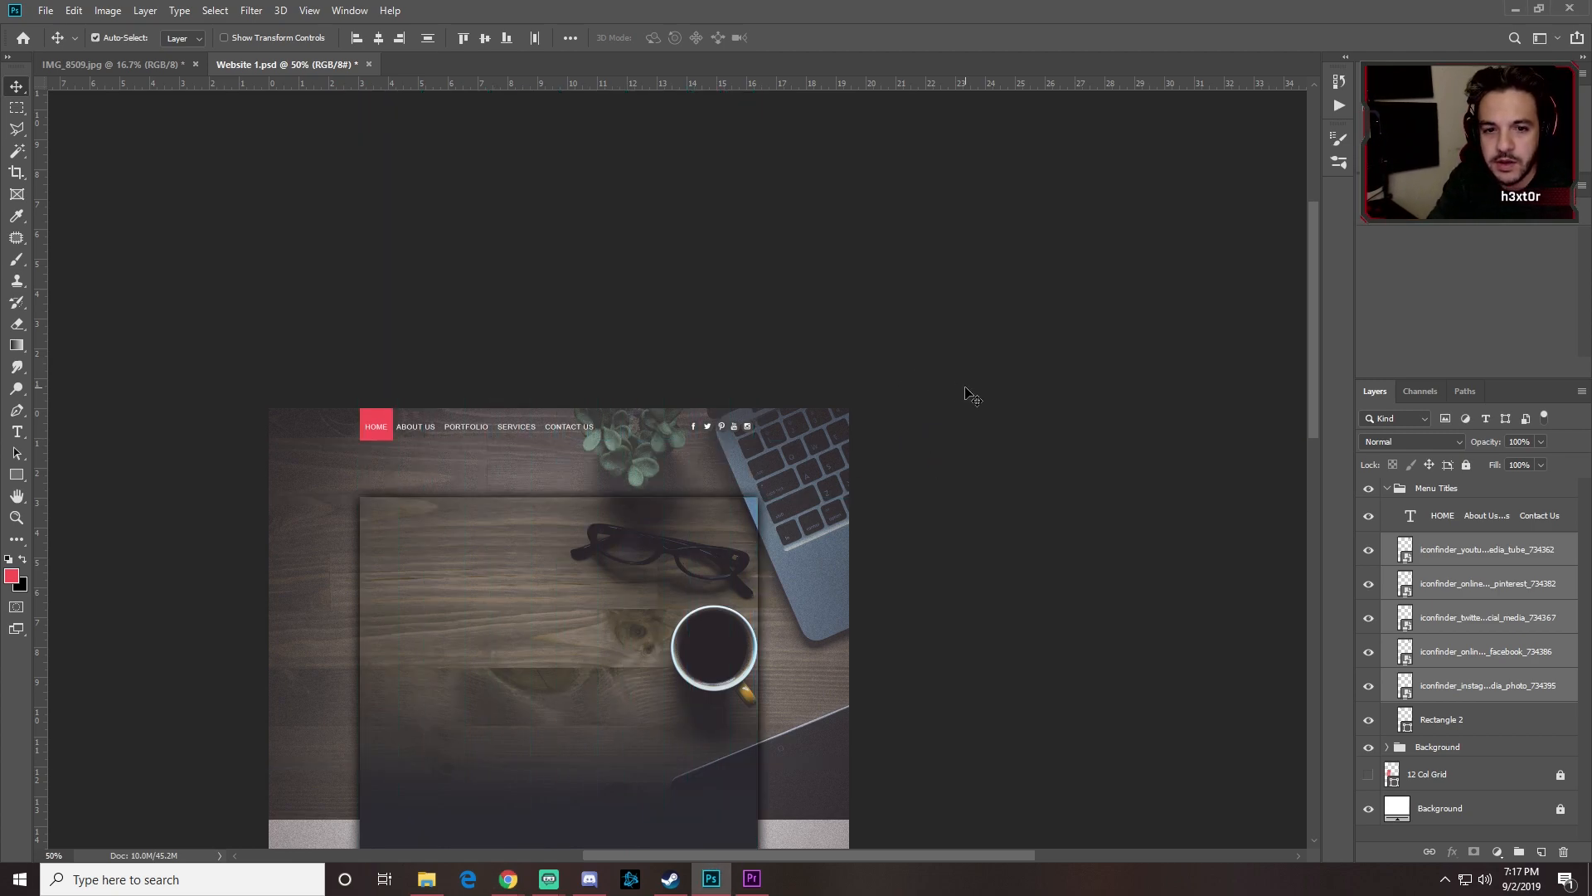
{"action": "key", "text": "alt+Tab"}
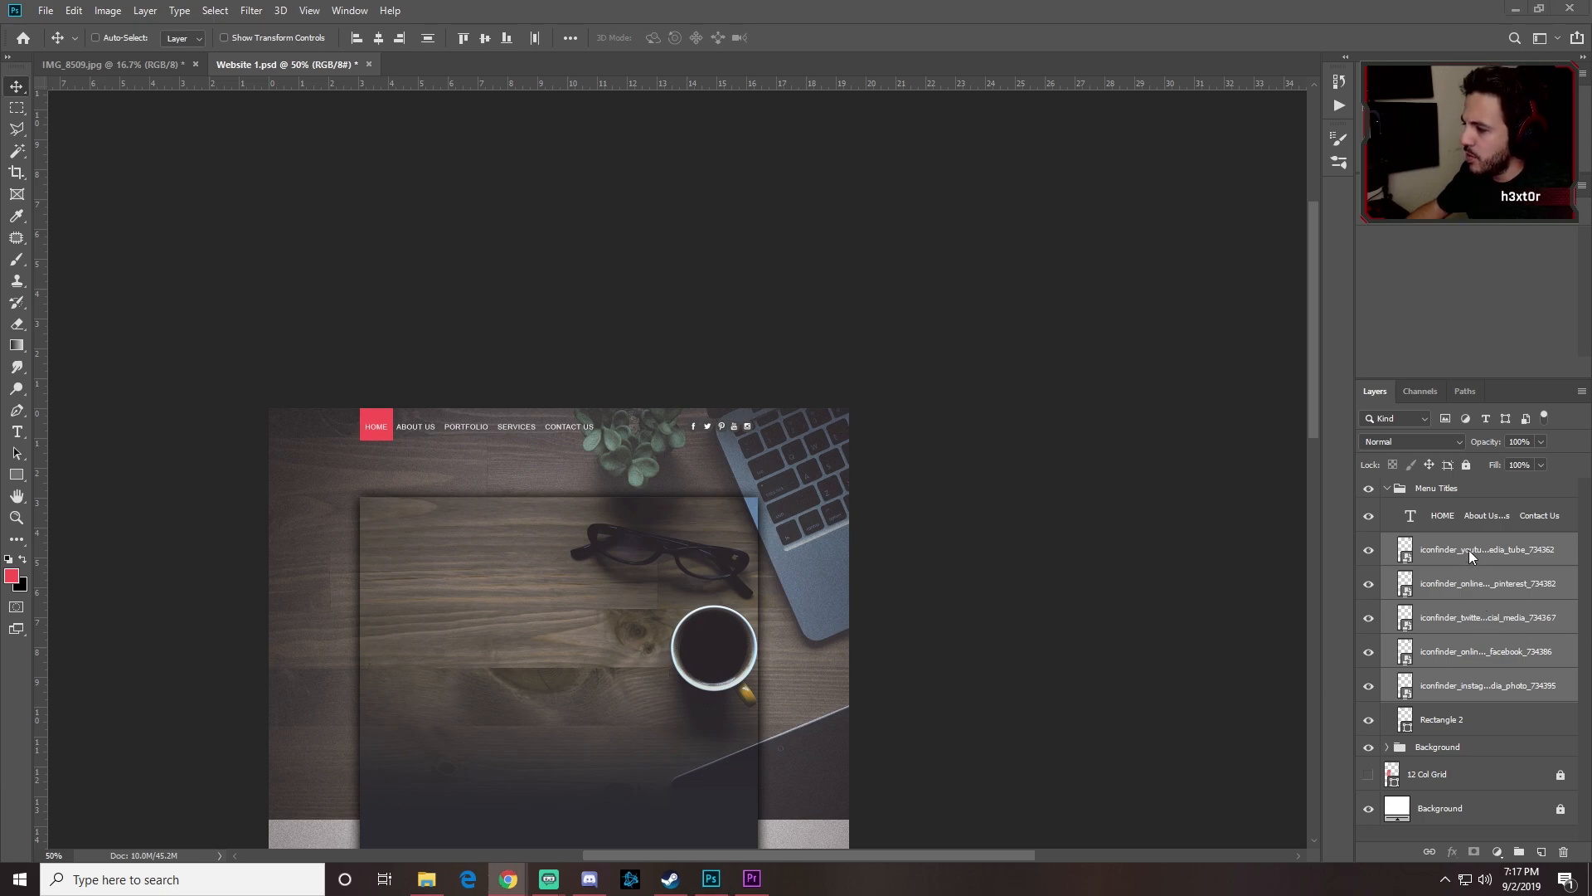
Step: Group the five social icon layers and name the group 'Social Media'
{"action": "left_click", "coordinate": [1443, 554]}
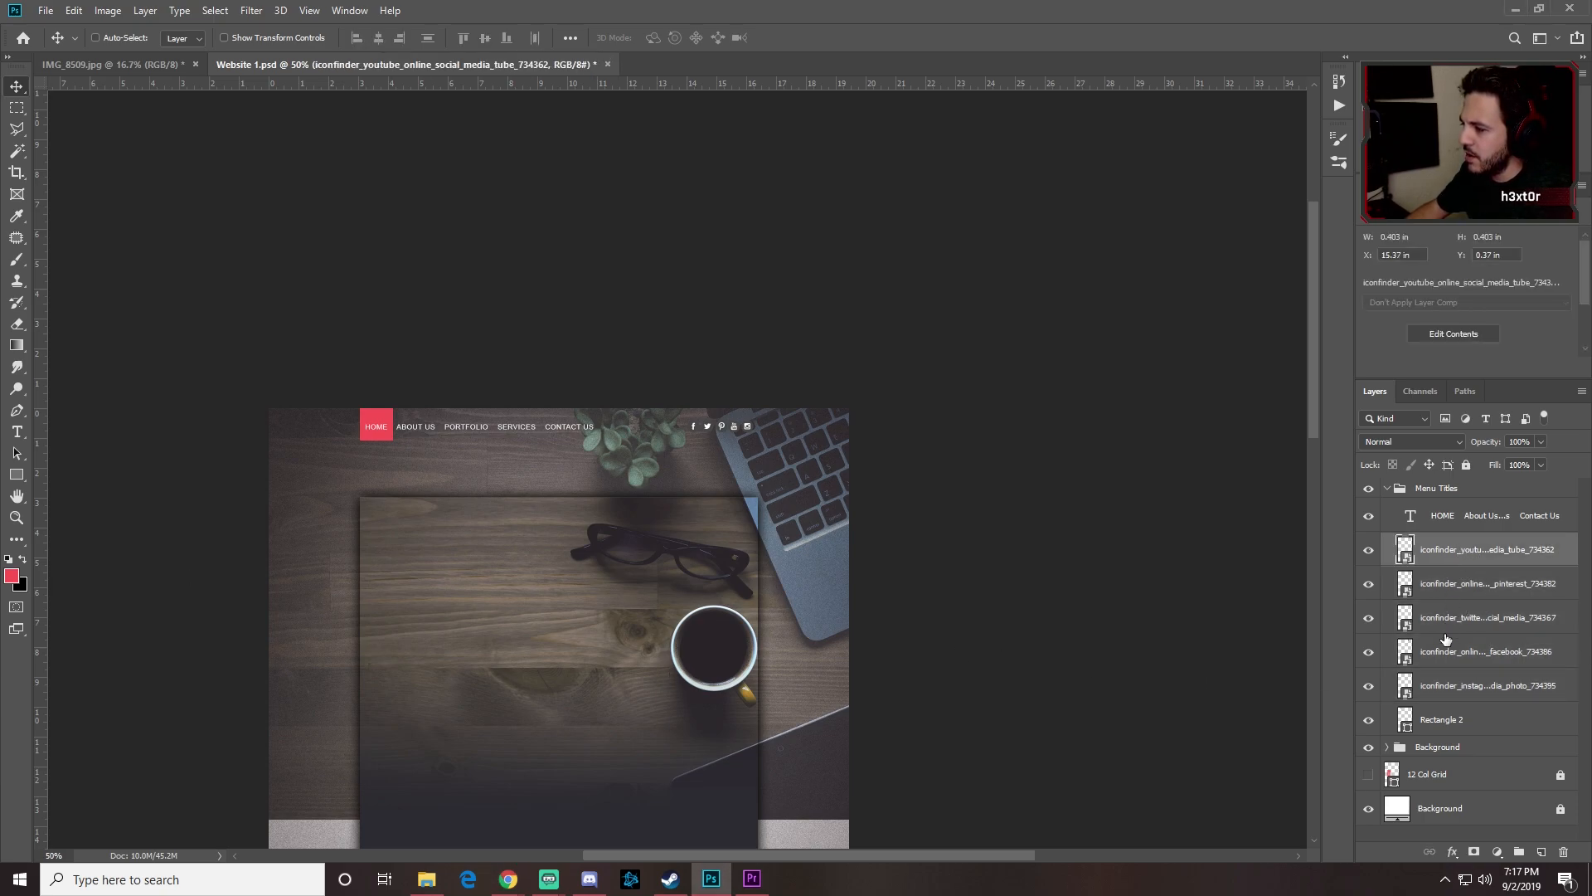
{"action": "left_click", "coordinate": [1457, 681], "text": "shift"}
{"action": "key", "text": "ctrl+g"}
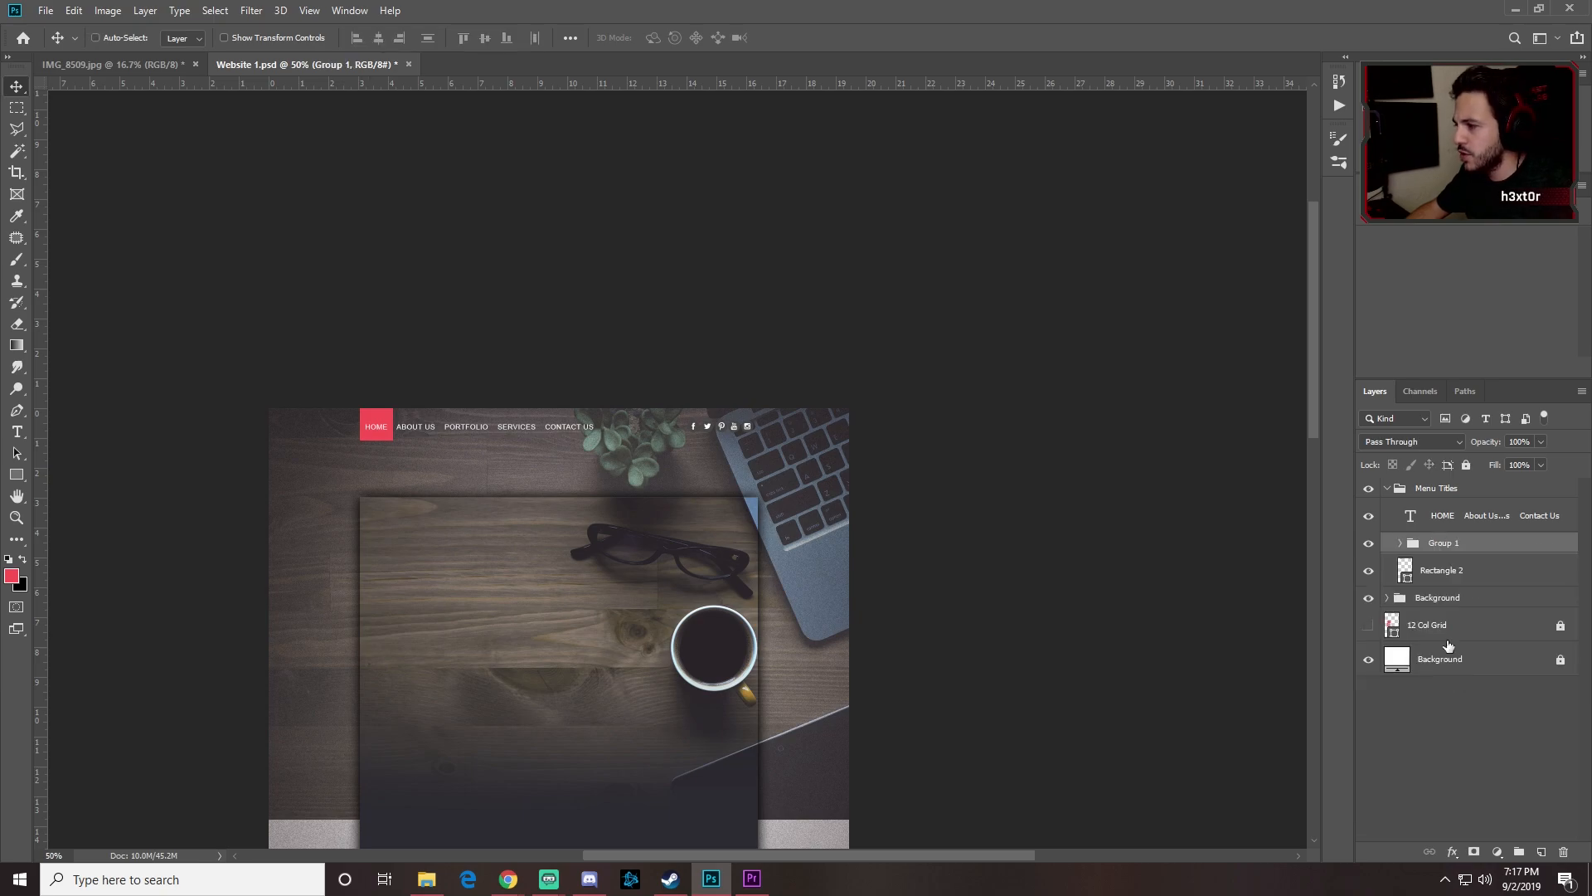
{"action": "double_click", "coordinate": [1445, 542]}
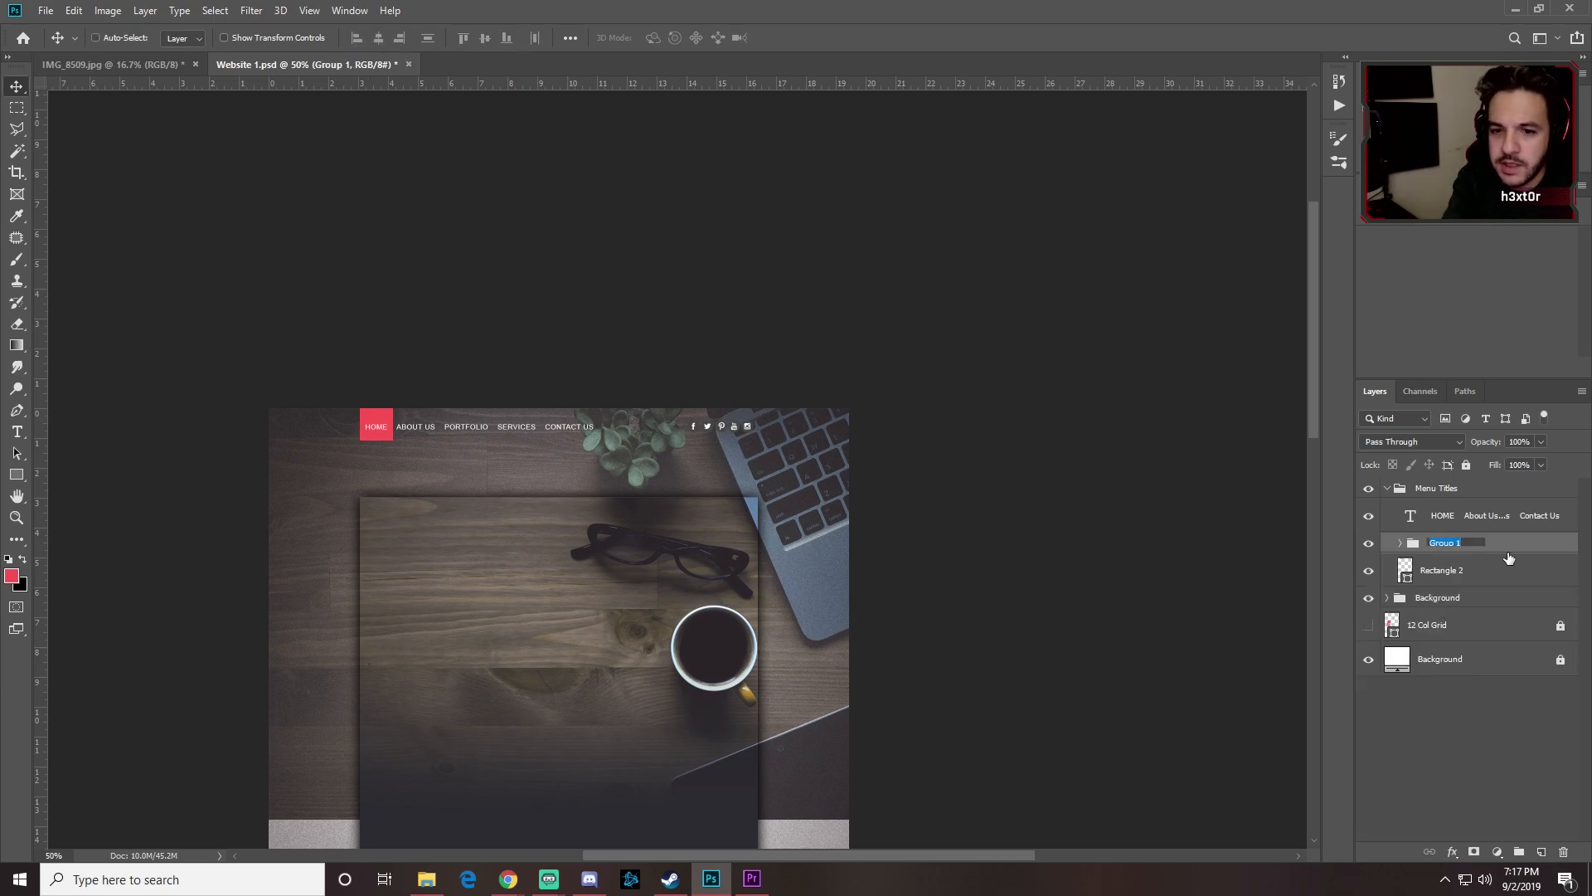
{"action": "type", "text": "Social"}
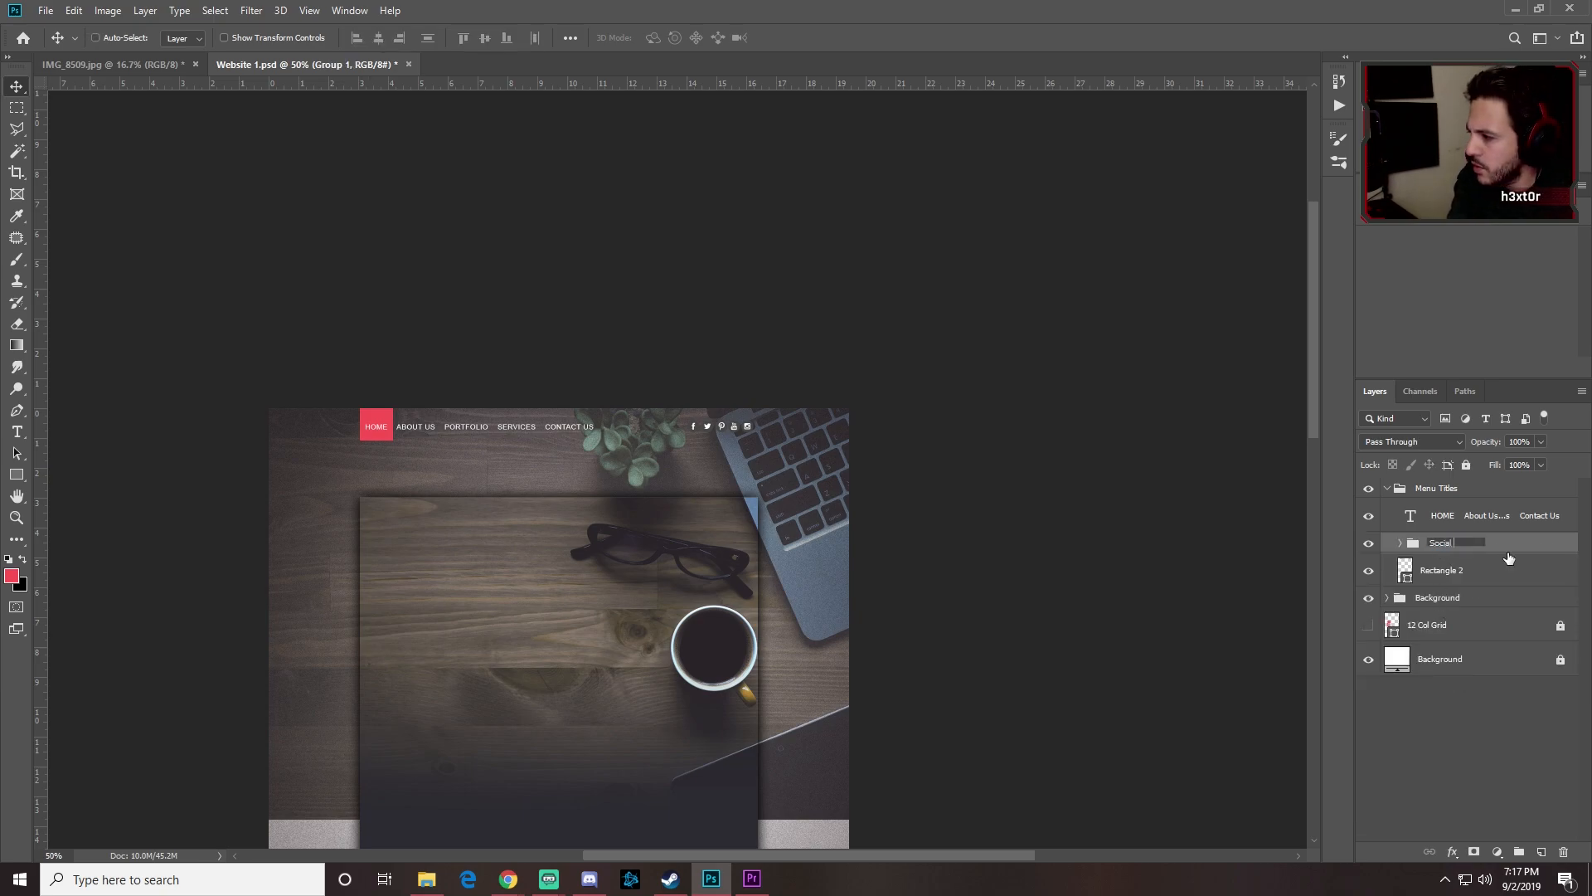
{"action": "type", "text": " Media"}
{"action": "key", "text": "Return"}
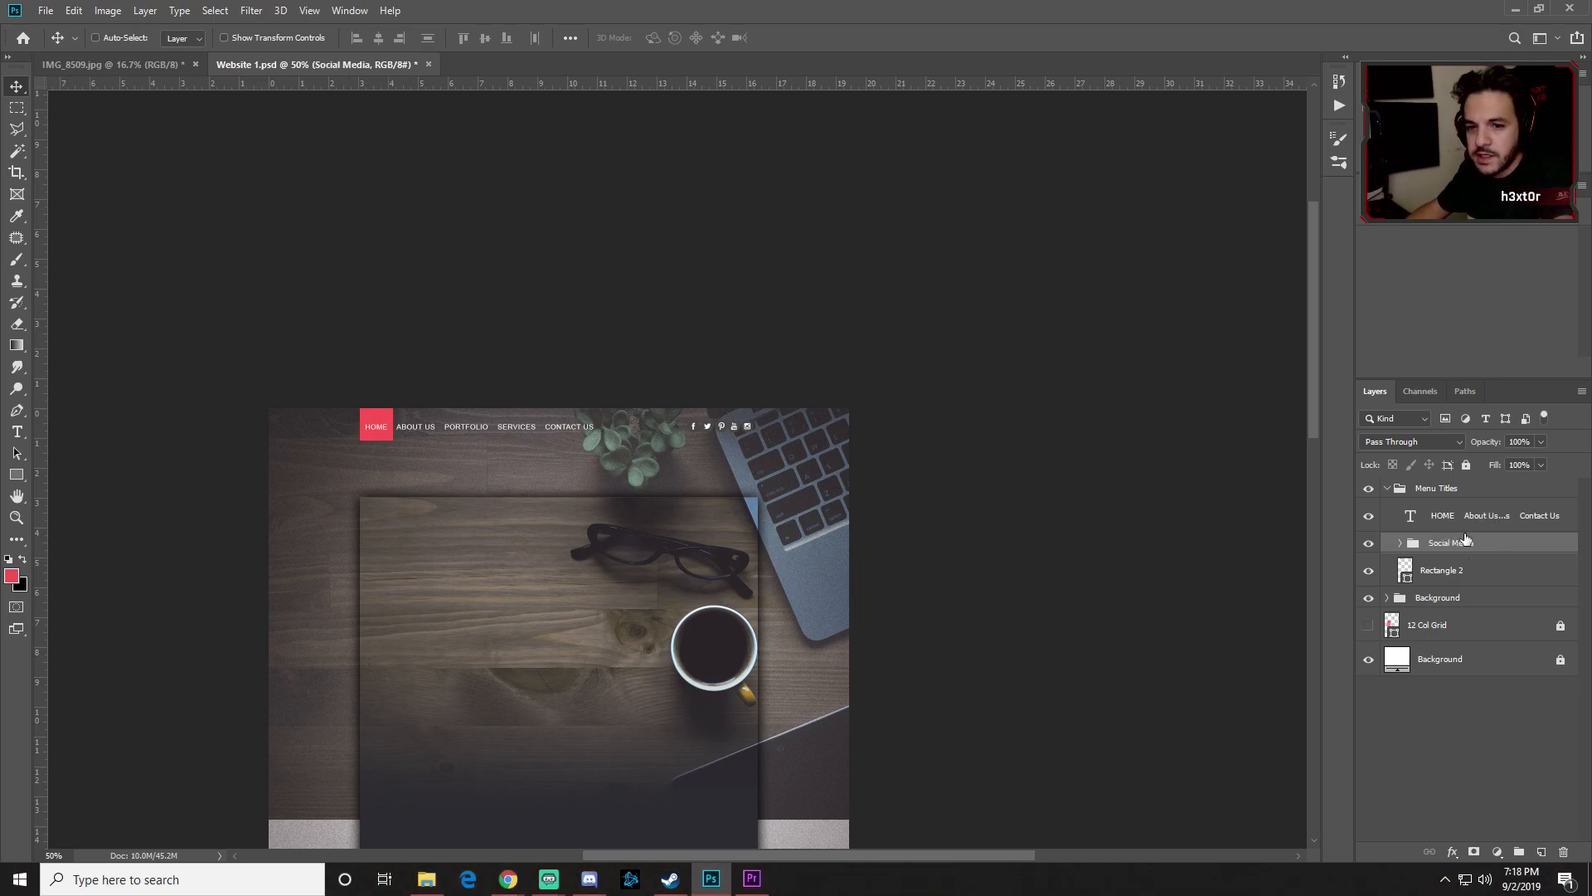
Step: Move the Social Media group to sit just below the Menu Titles group
{"action": "left_click", "coordinate": [1389, 489]}
{"action": "left_click", "coordinate": [1388, 489]}
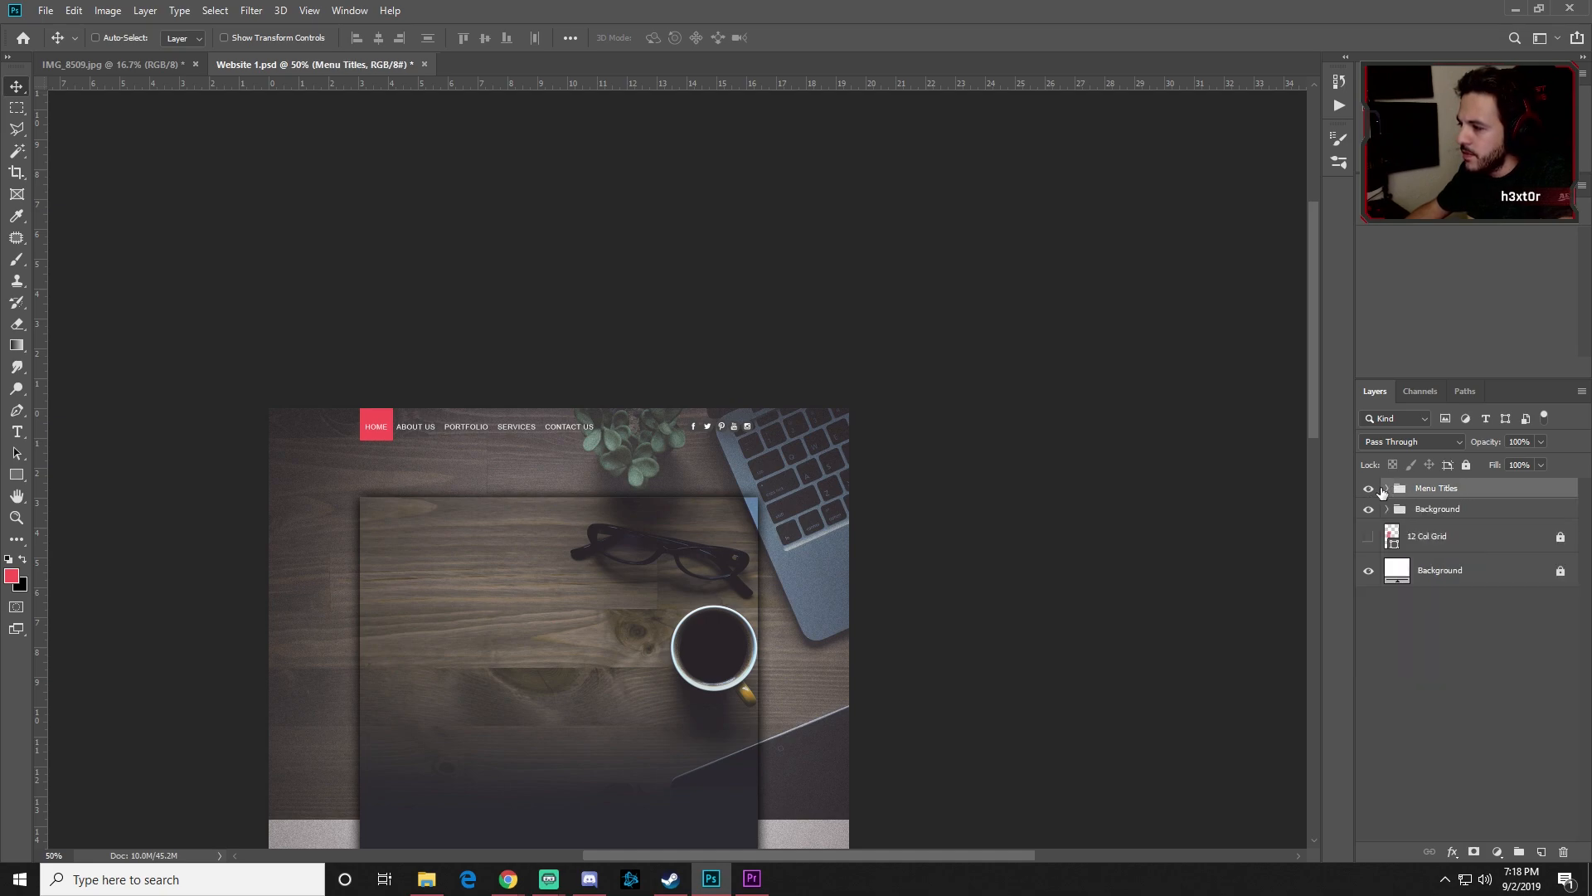
{"action": "left_click", "coordinate": [1386, 489]}
{"action": "left_click_drag", "start_coordinate": [1440, 546], "coordinate": [1439, 583]}
{"action": "left_click", "coordinate": [1390, 491]}
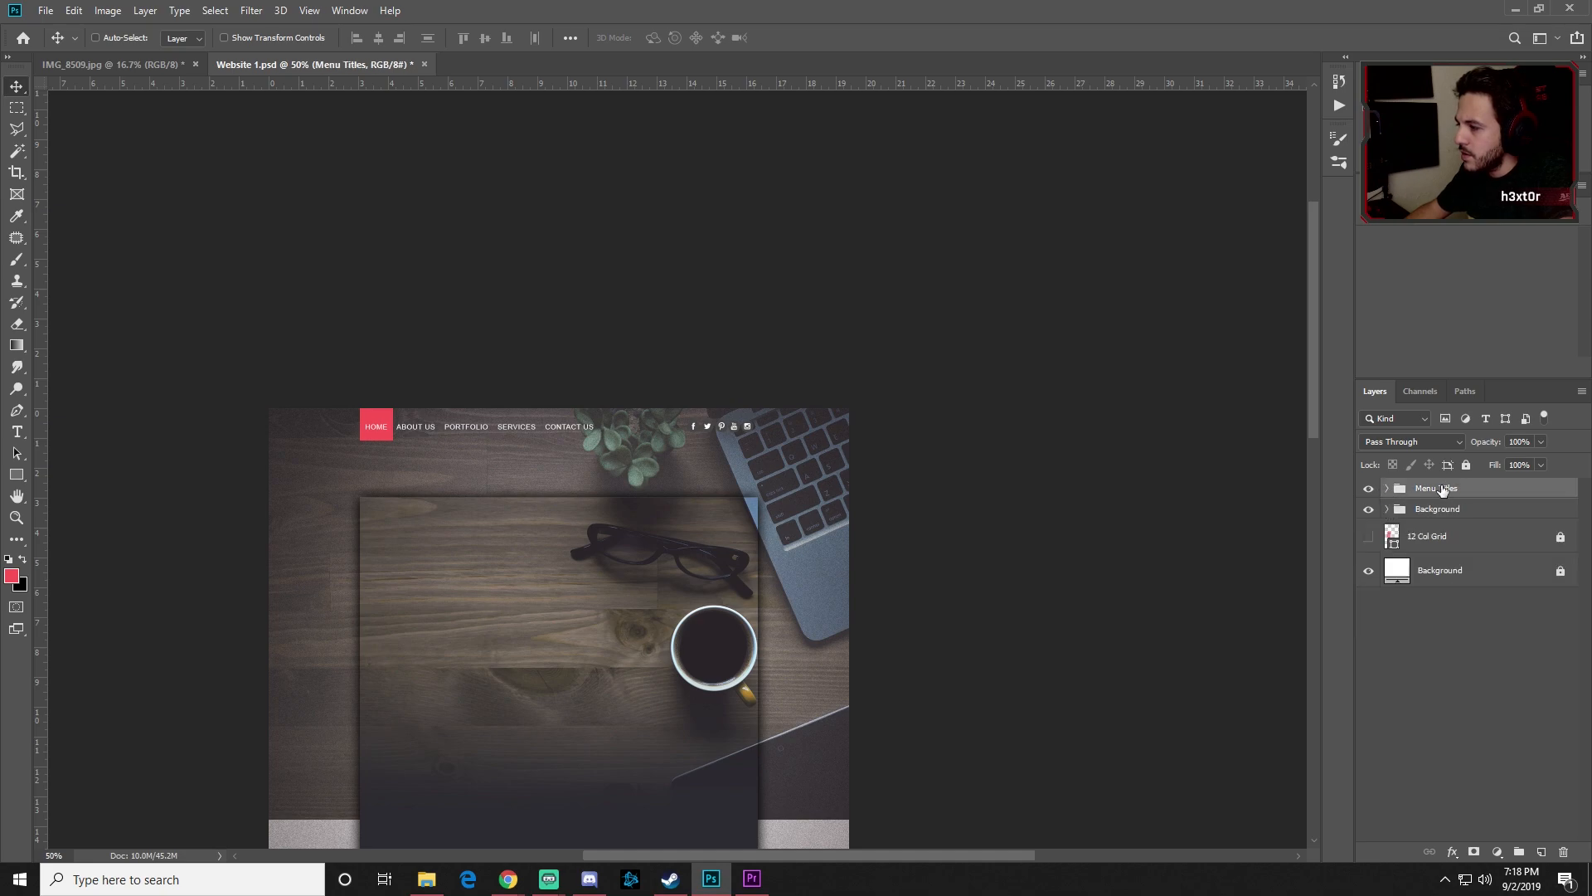
{"action": "left_click", "coordinate": [1388, 489]}
{"action": "left_click_drag", "start_coordinate": [1441, 578], "coordinate": [1440, 515]}
{"action": "left_click", "coordinate": [1387, 508]}
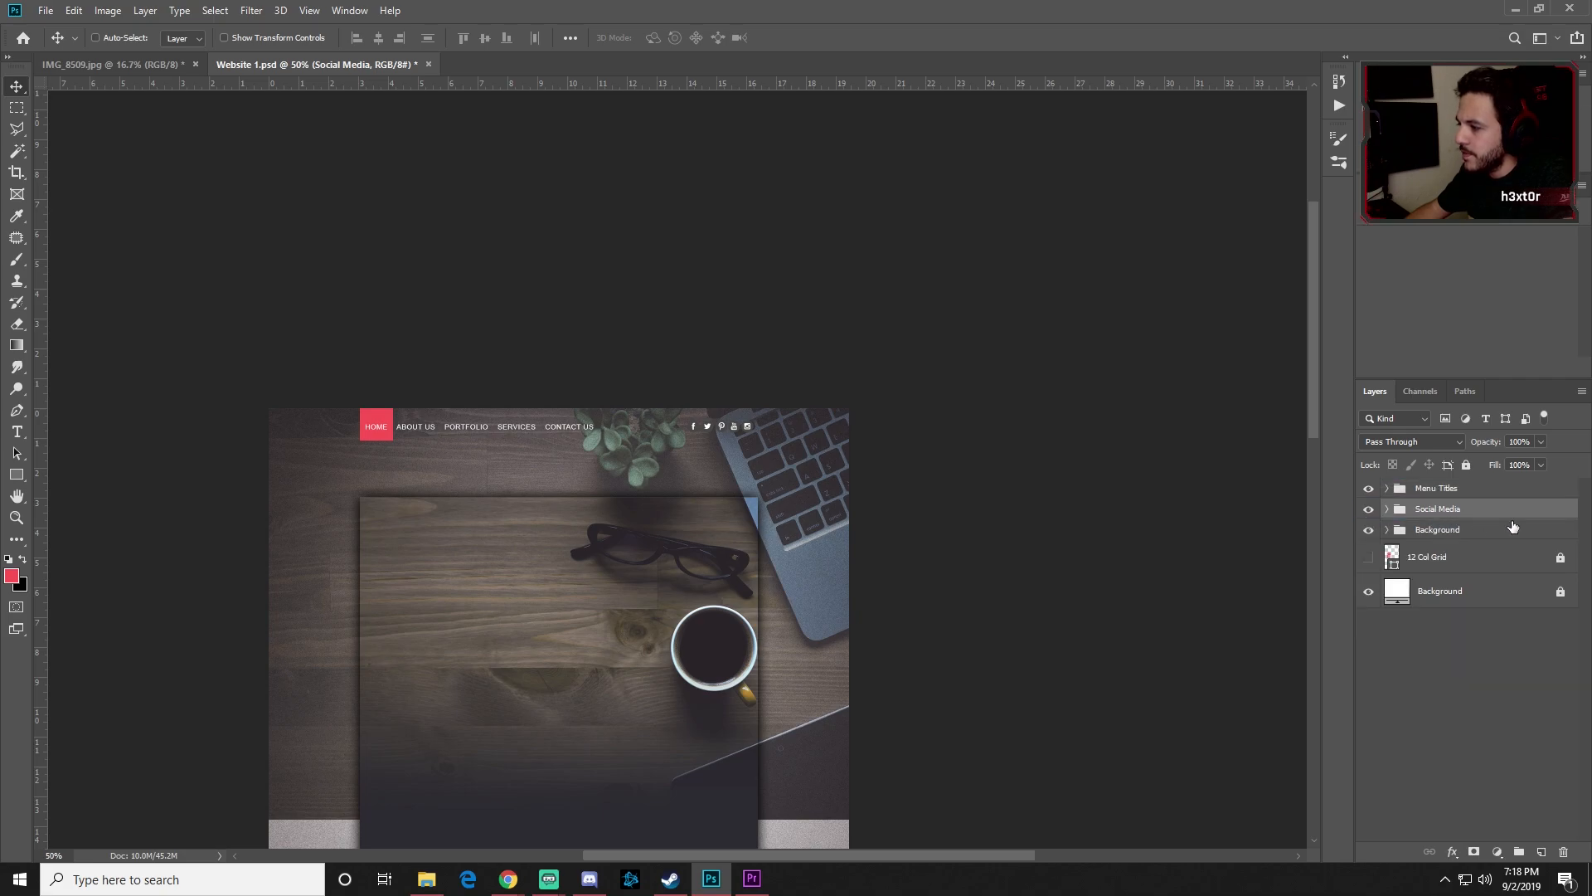
{"action": "left_click", "coordinate": [1480, 494]}
{"action": "left_click", "coordinate": [1473, 508]}
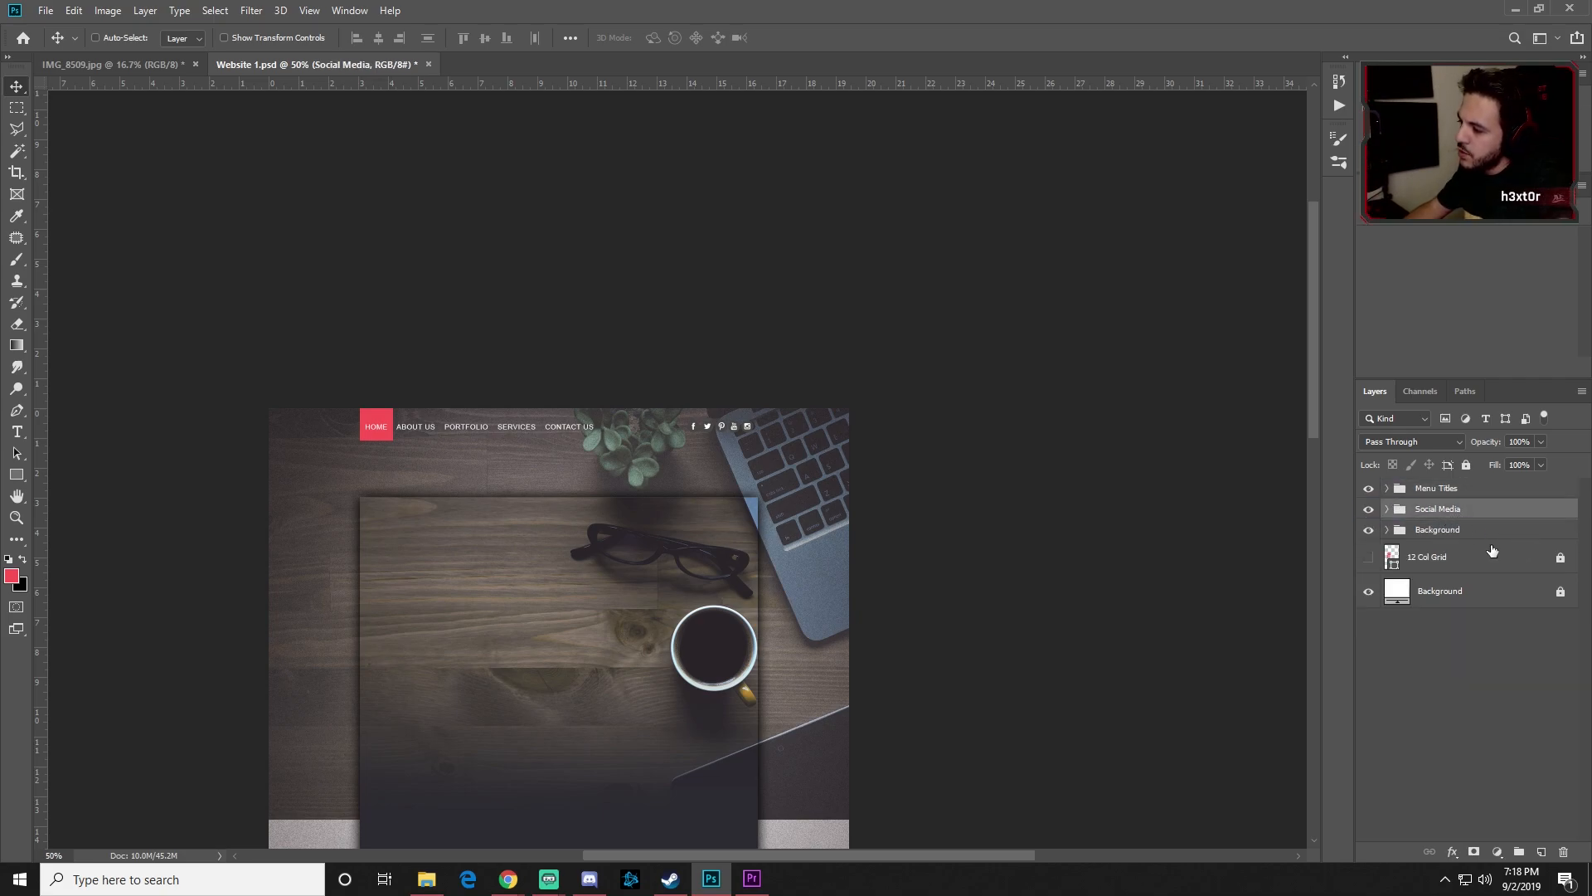
Step: Begin renaming the Menu Titles group to Menu Navigation
{"action": "left_click", "coordinate": [1447, 531]}
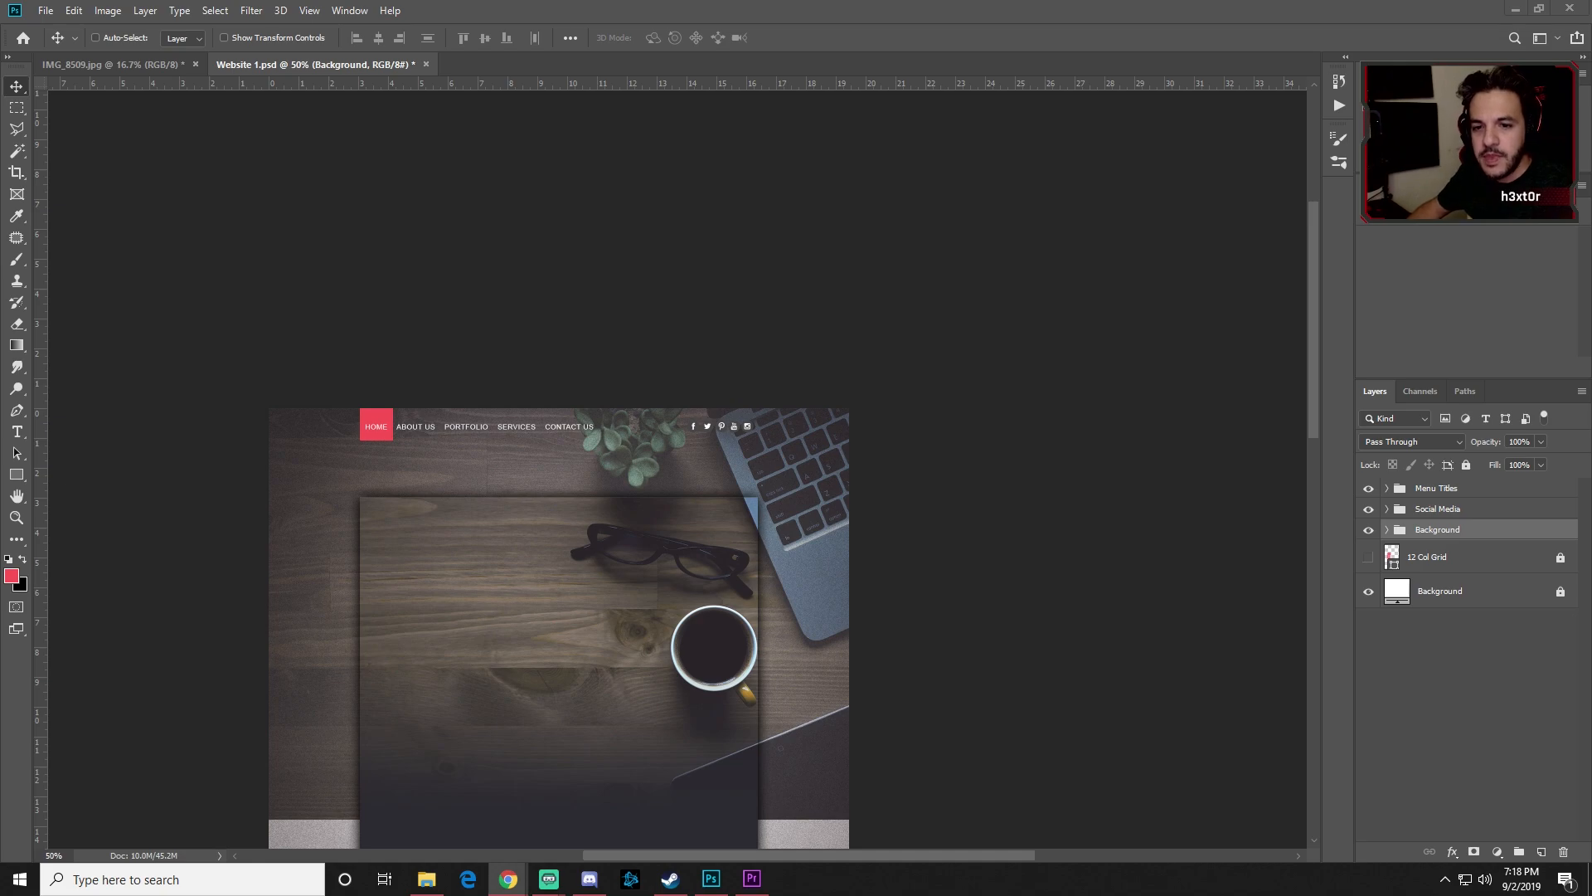
{"action": "left_click", "coordinate": [1449, 491]}
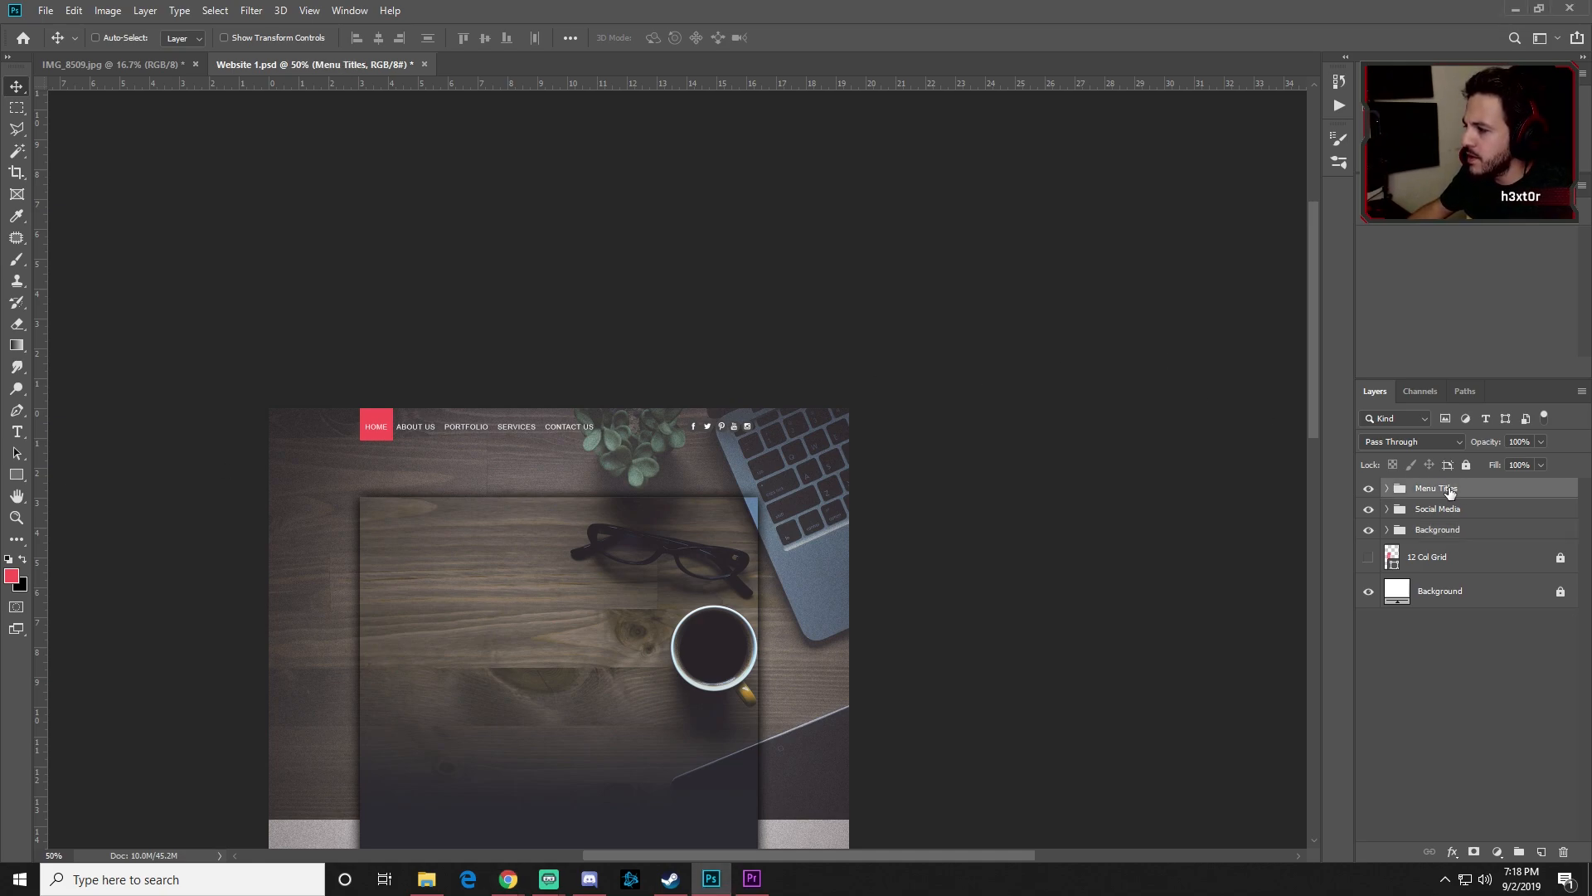
{"action": "double_click", "coordinate": [1435, 488]}
{"action": "type", "text": "Navigation"}
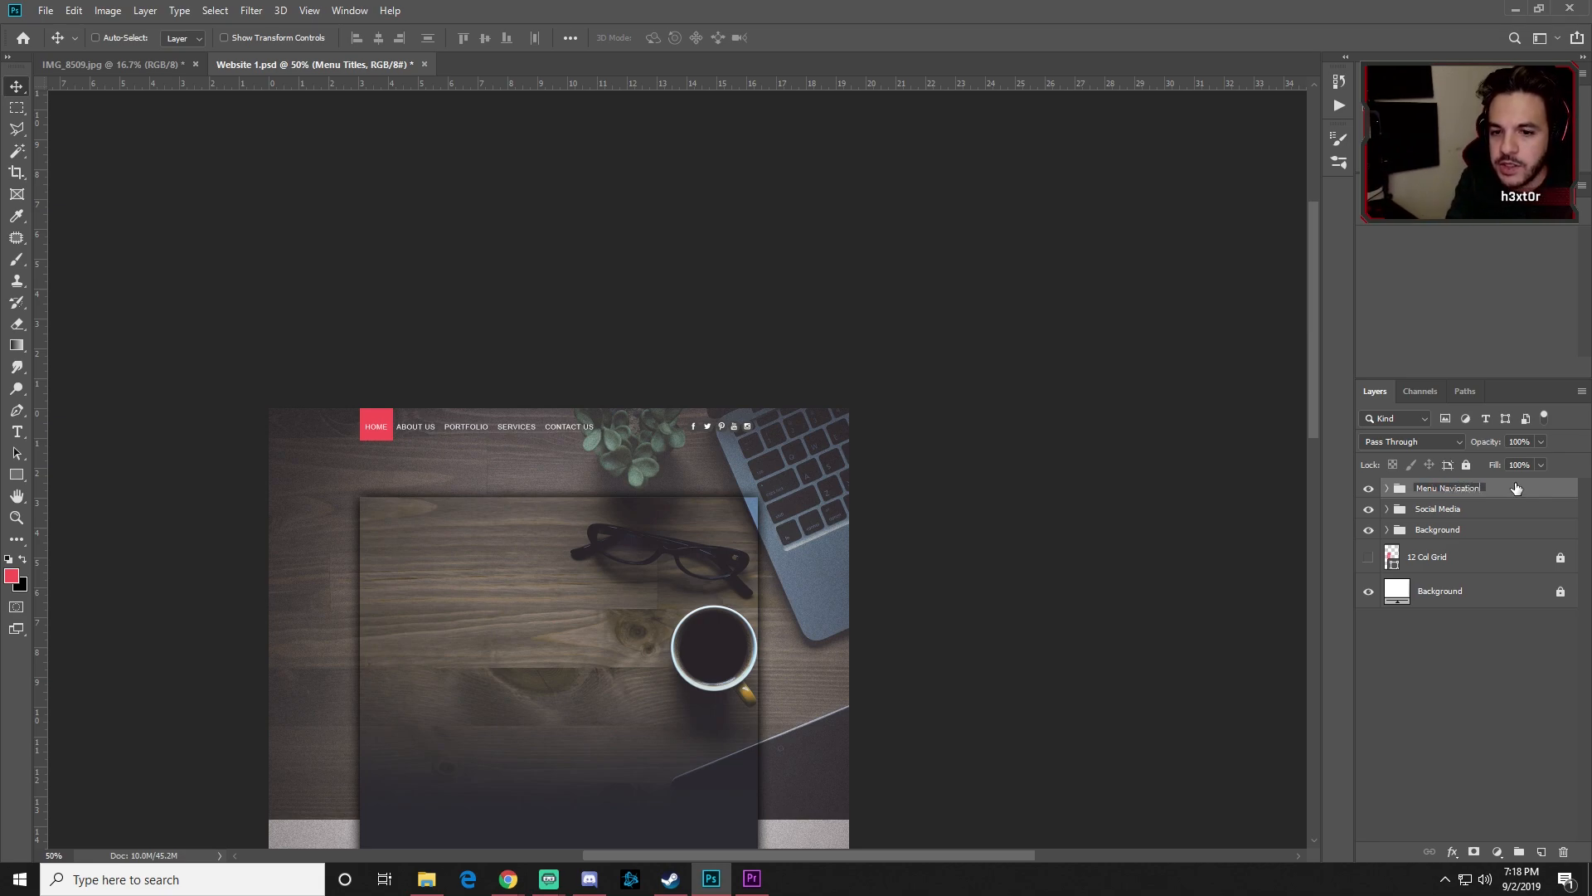
Step: Commit the 'Menu Navigation' name on the menu group above Social Media and Background
{"action": "left_click", "coordinate": [1498, 509]}
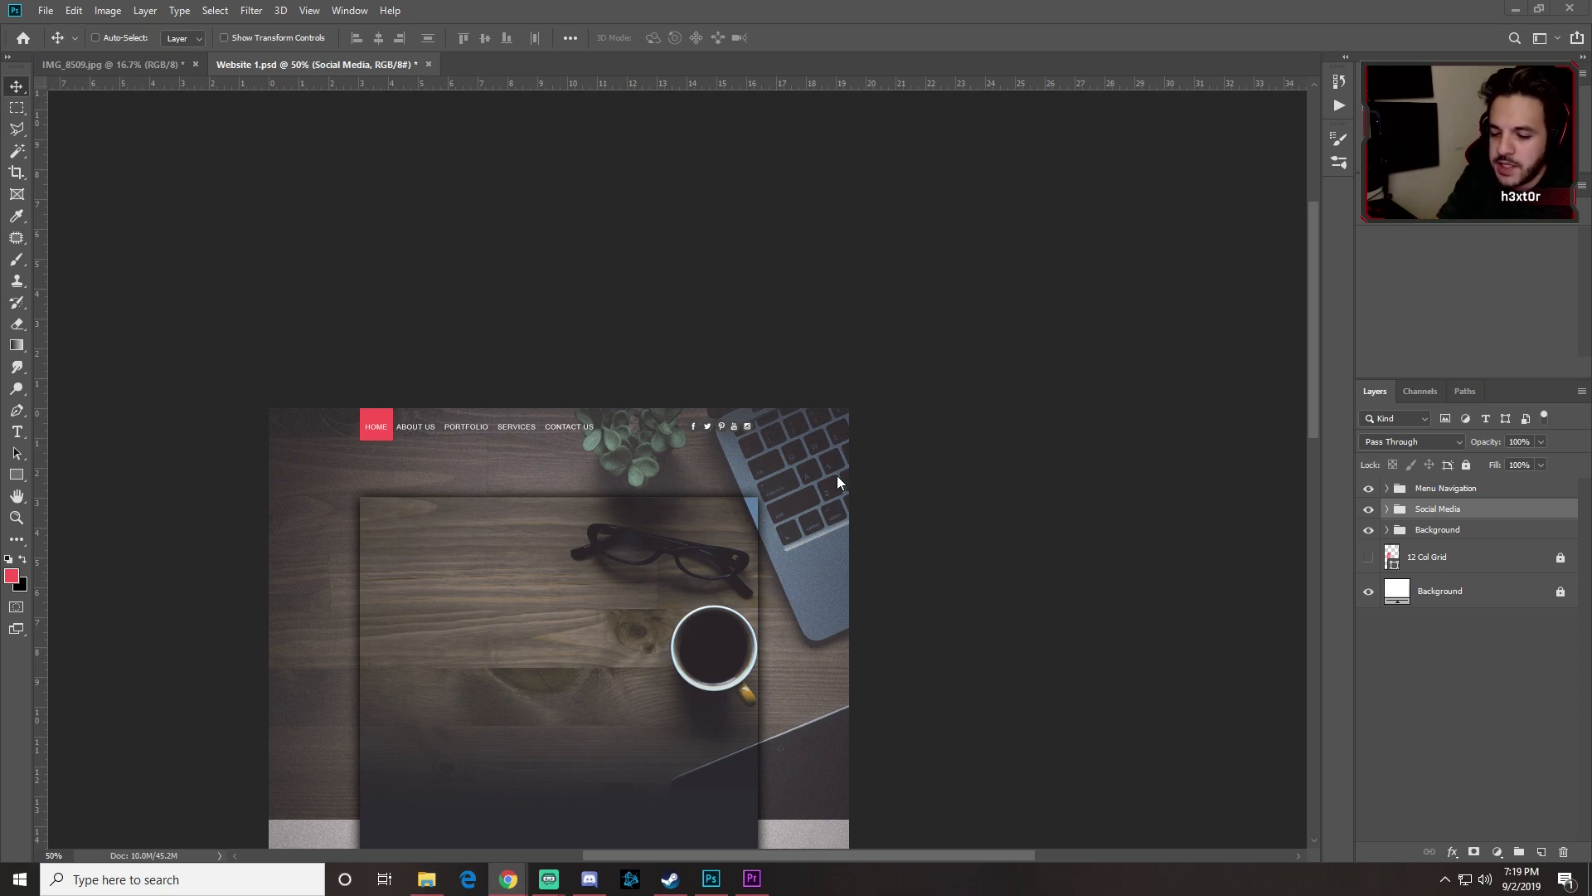
Step: Show the column guides and add a text layer reading 'HECTOR' below the menu bar
{"action": "left_click", "coordinate": [1051, 562]}
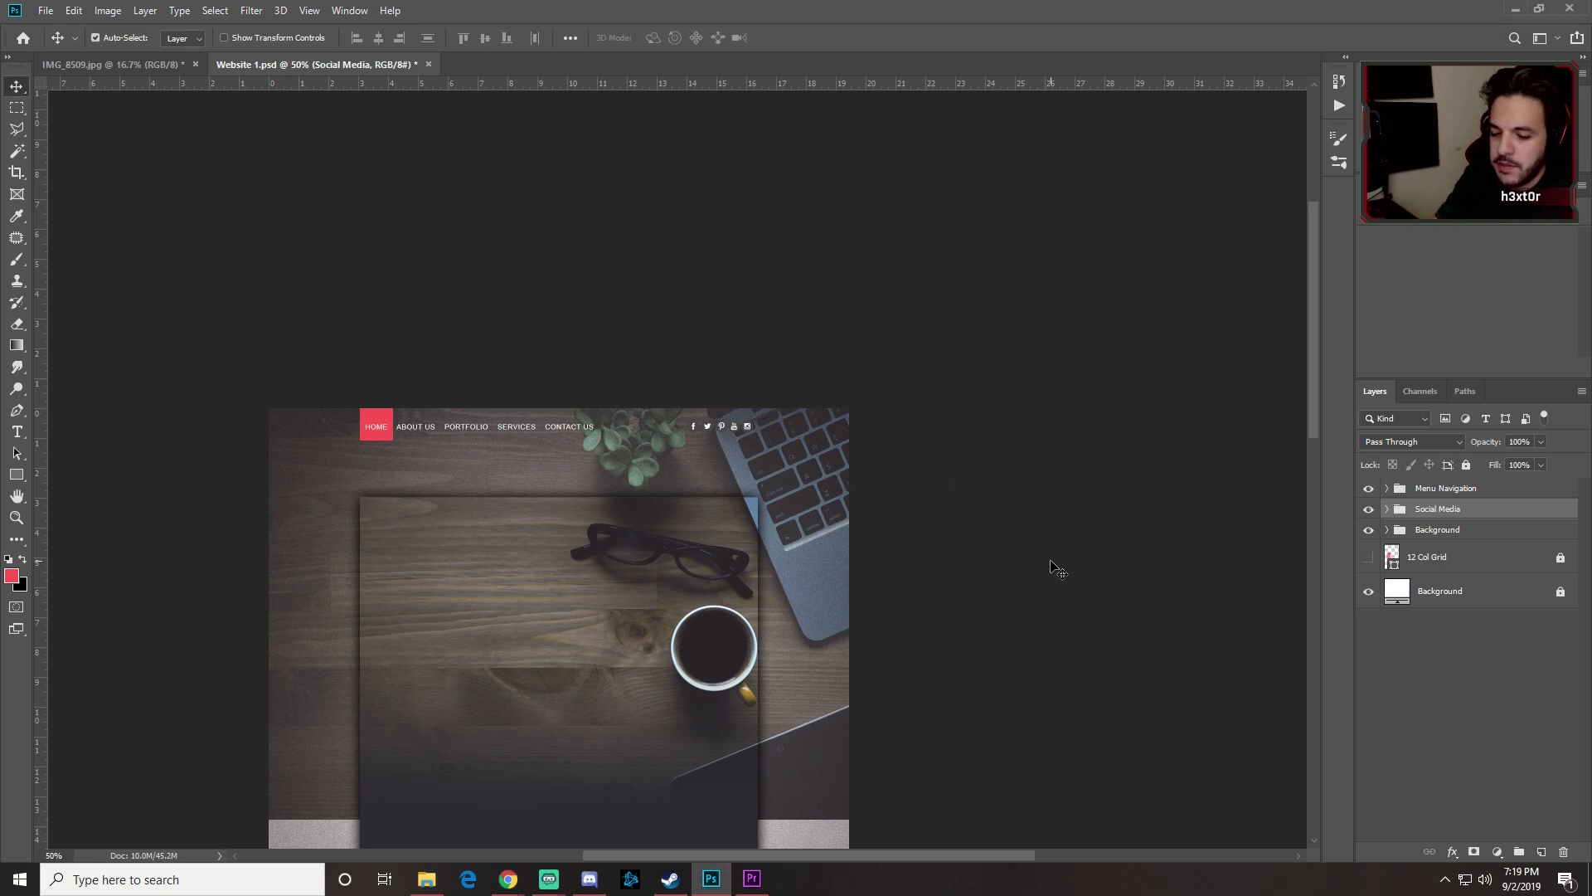
{"action": "key", "text": "ctrl+semicolon"}
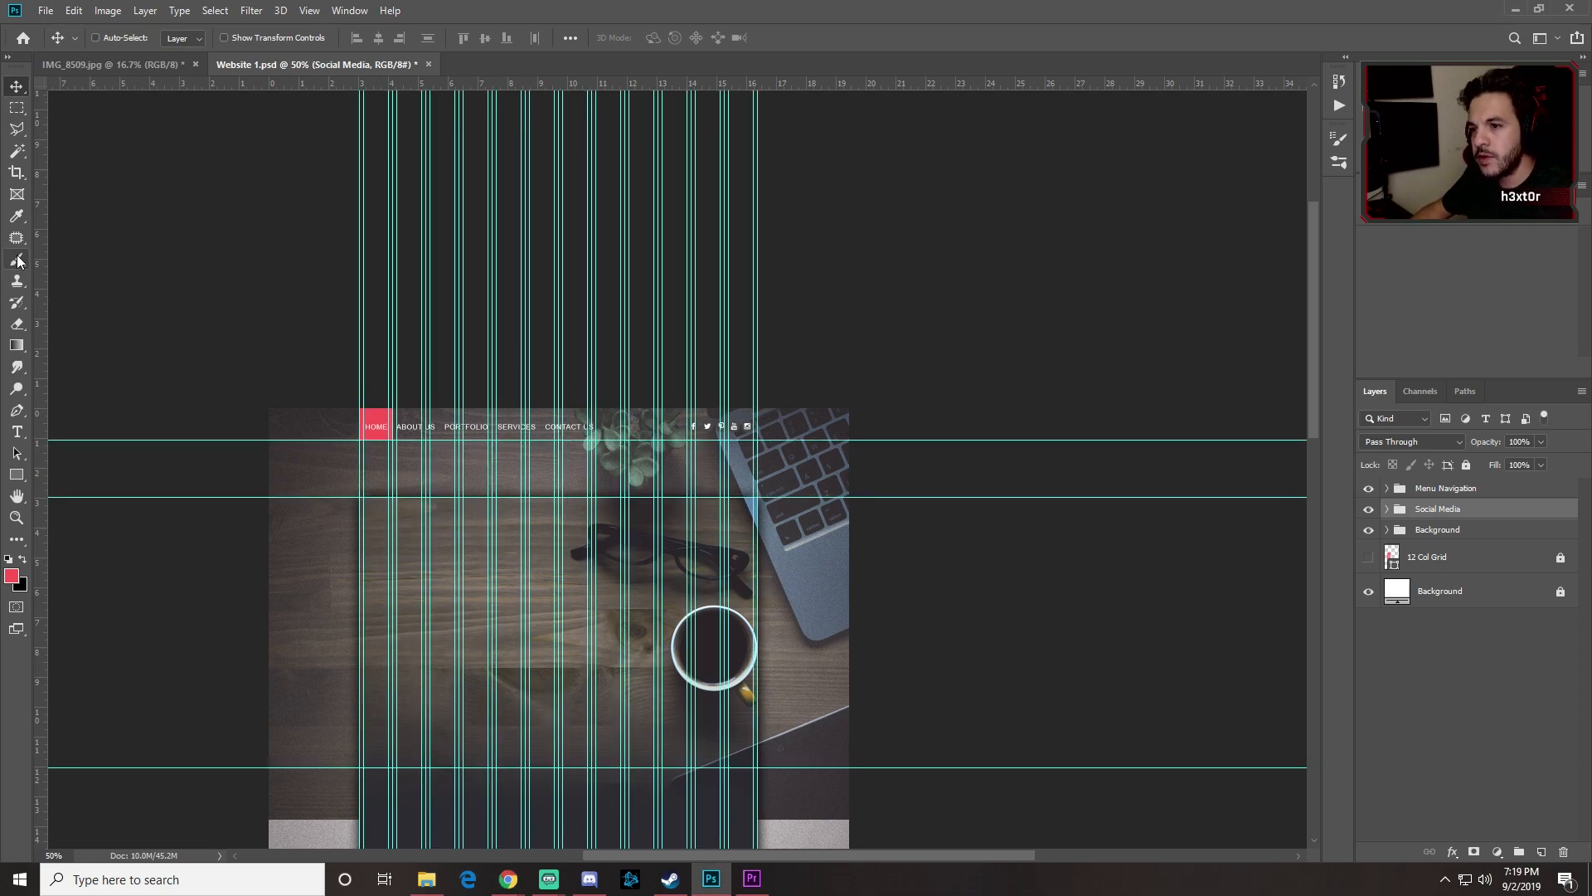
{"action": "left_click", "coordinate": [16, 432]}
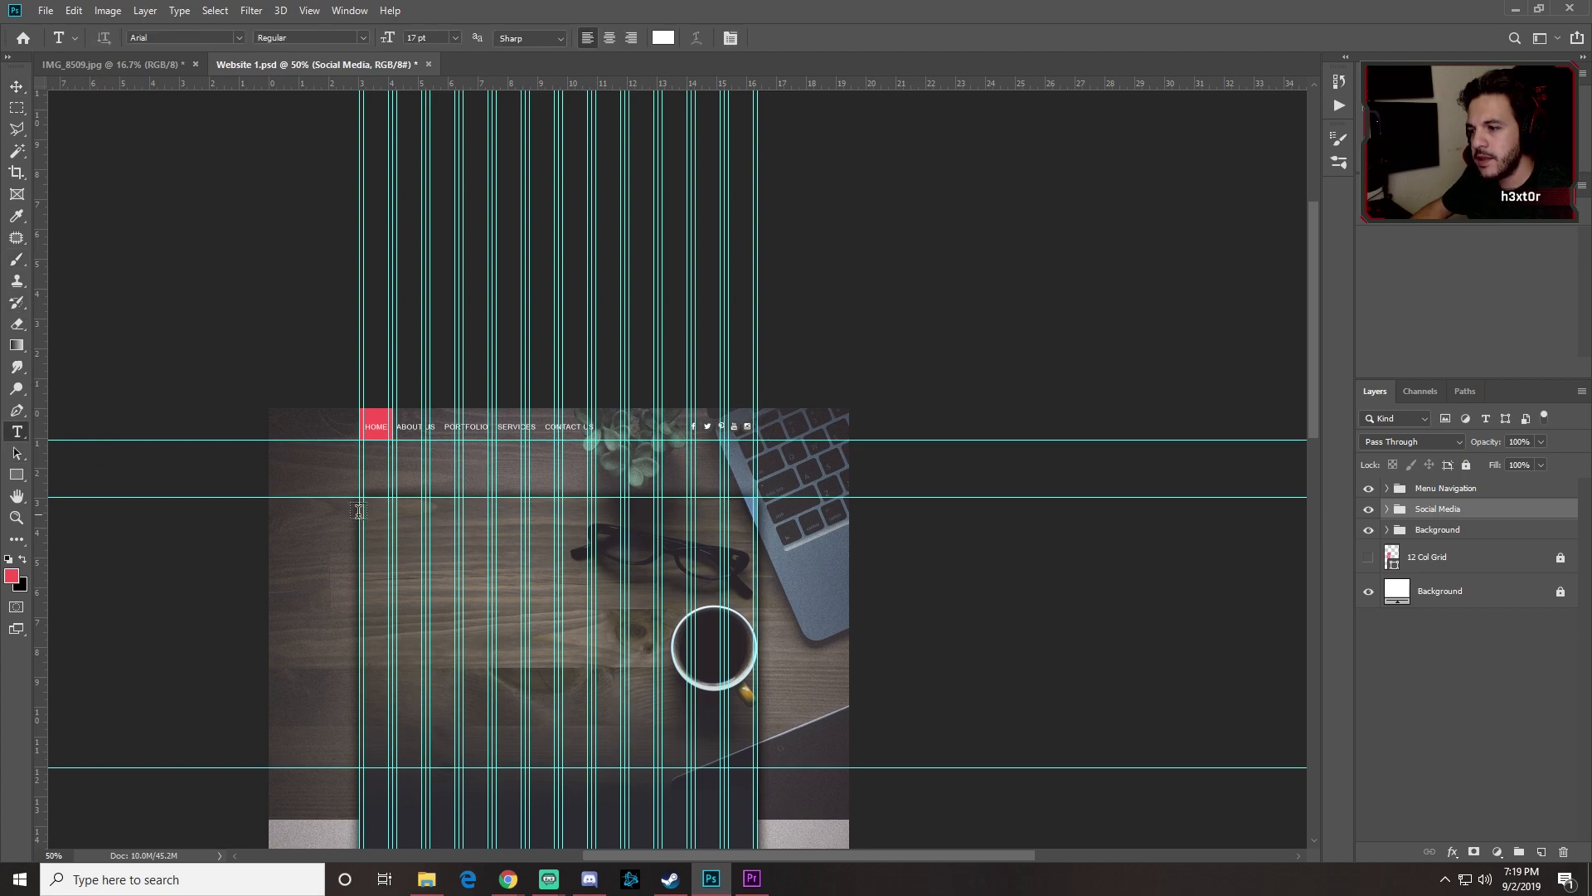
{"action": "left_click", "coordinate": [529, 535]}
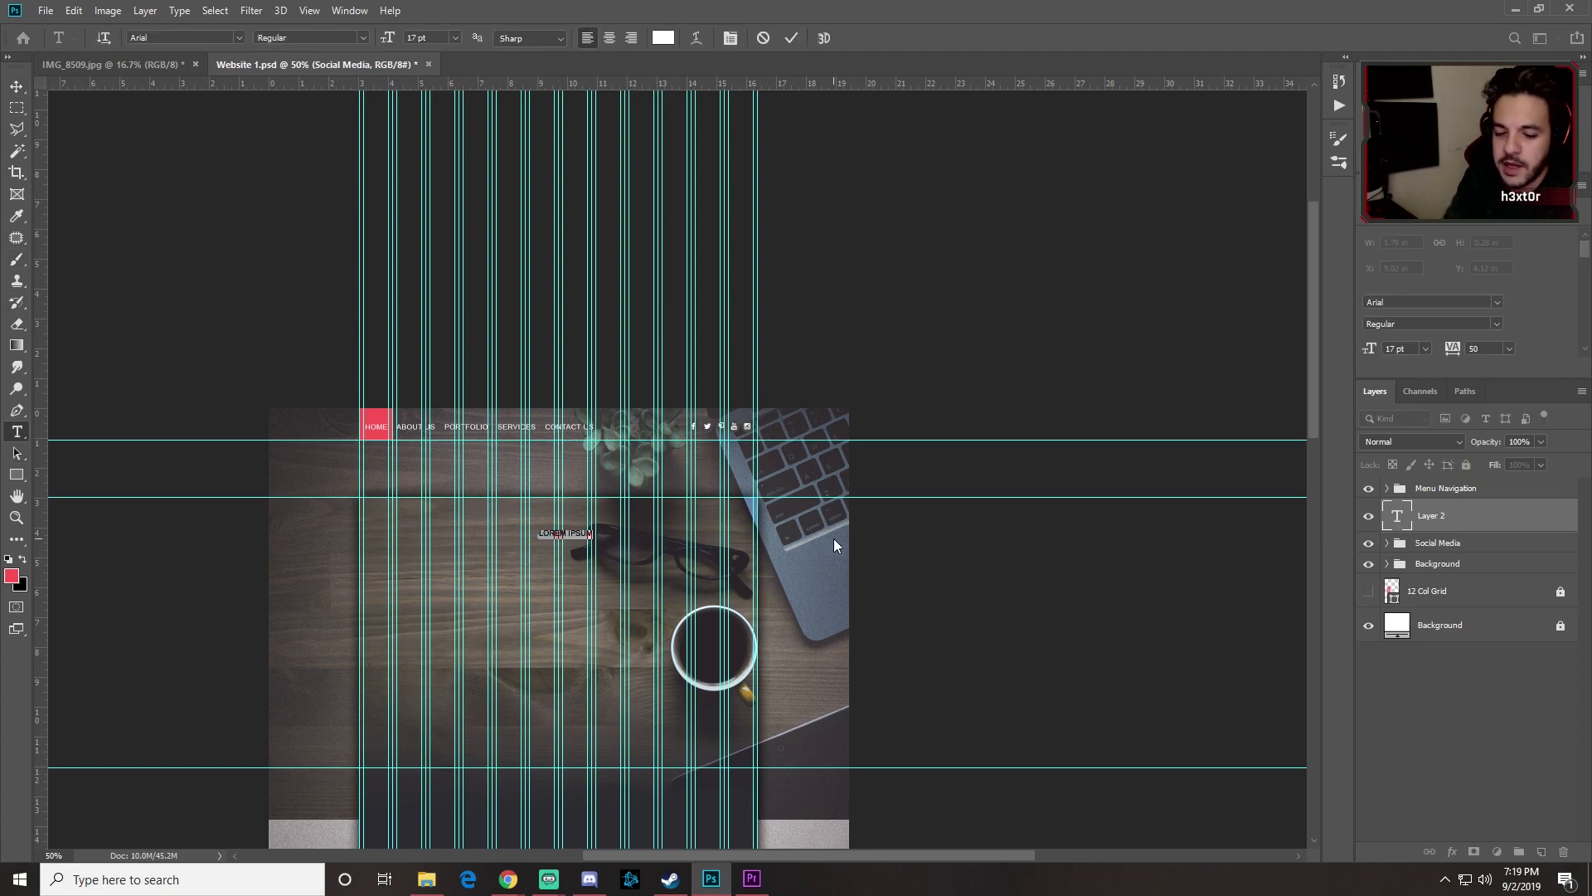
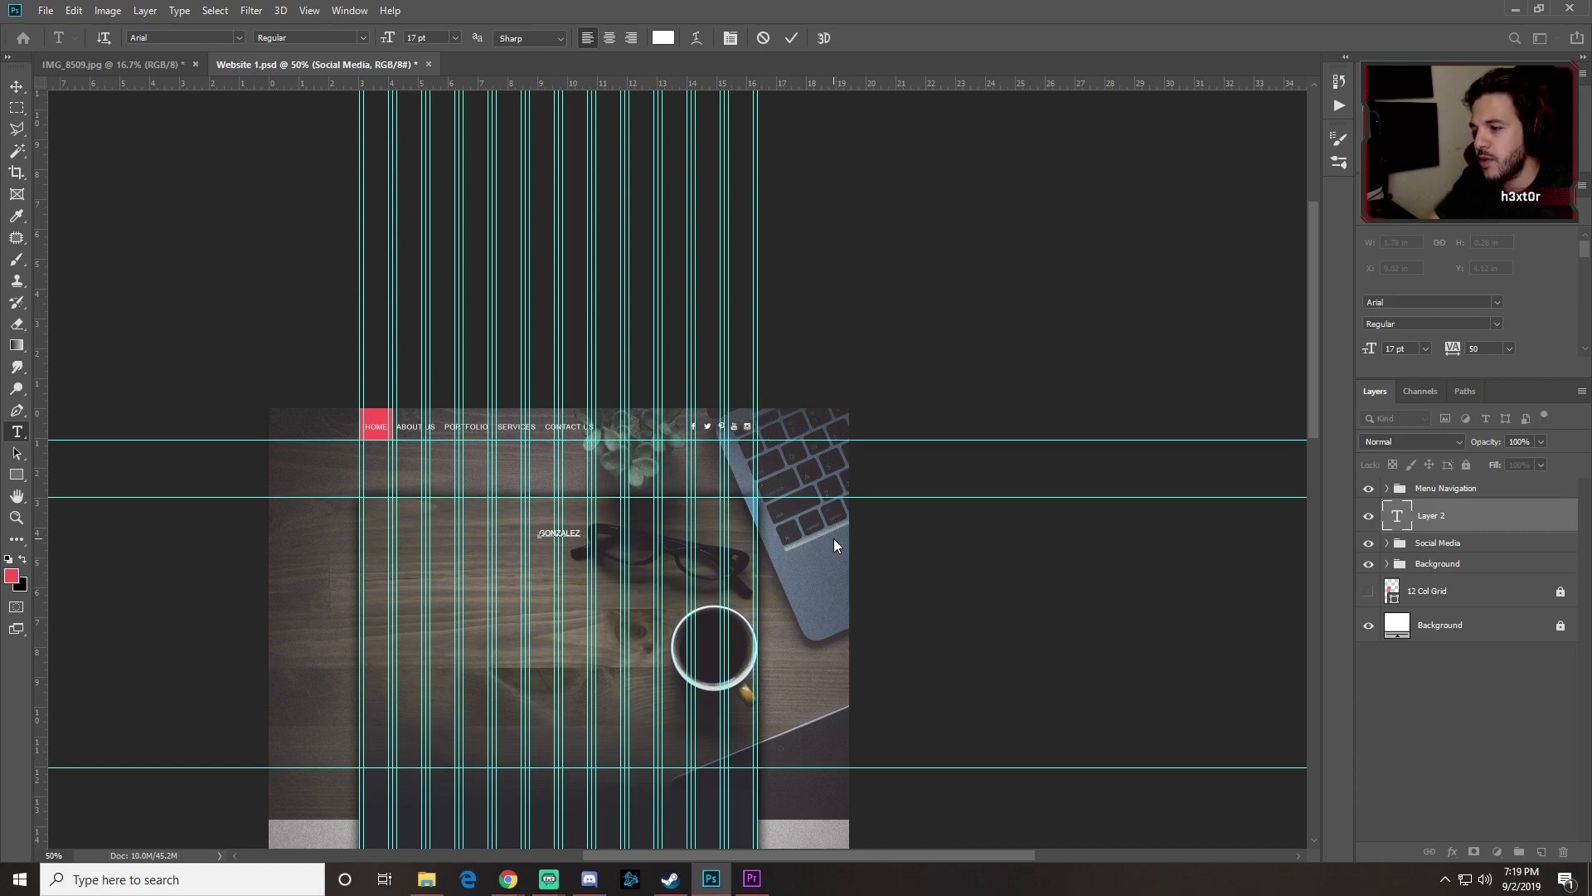
{"action": "key", "text": "ctrl+a"}
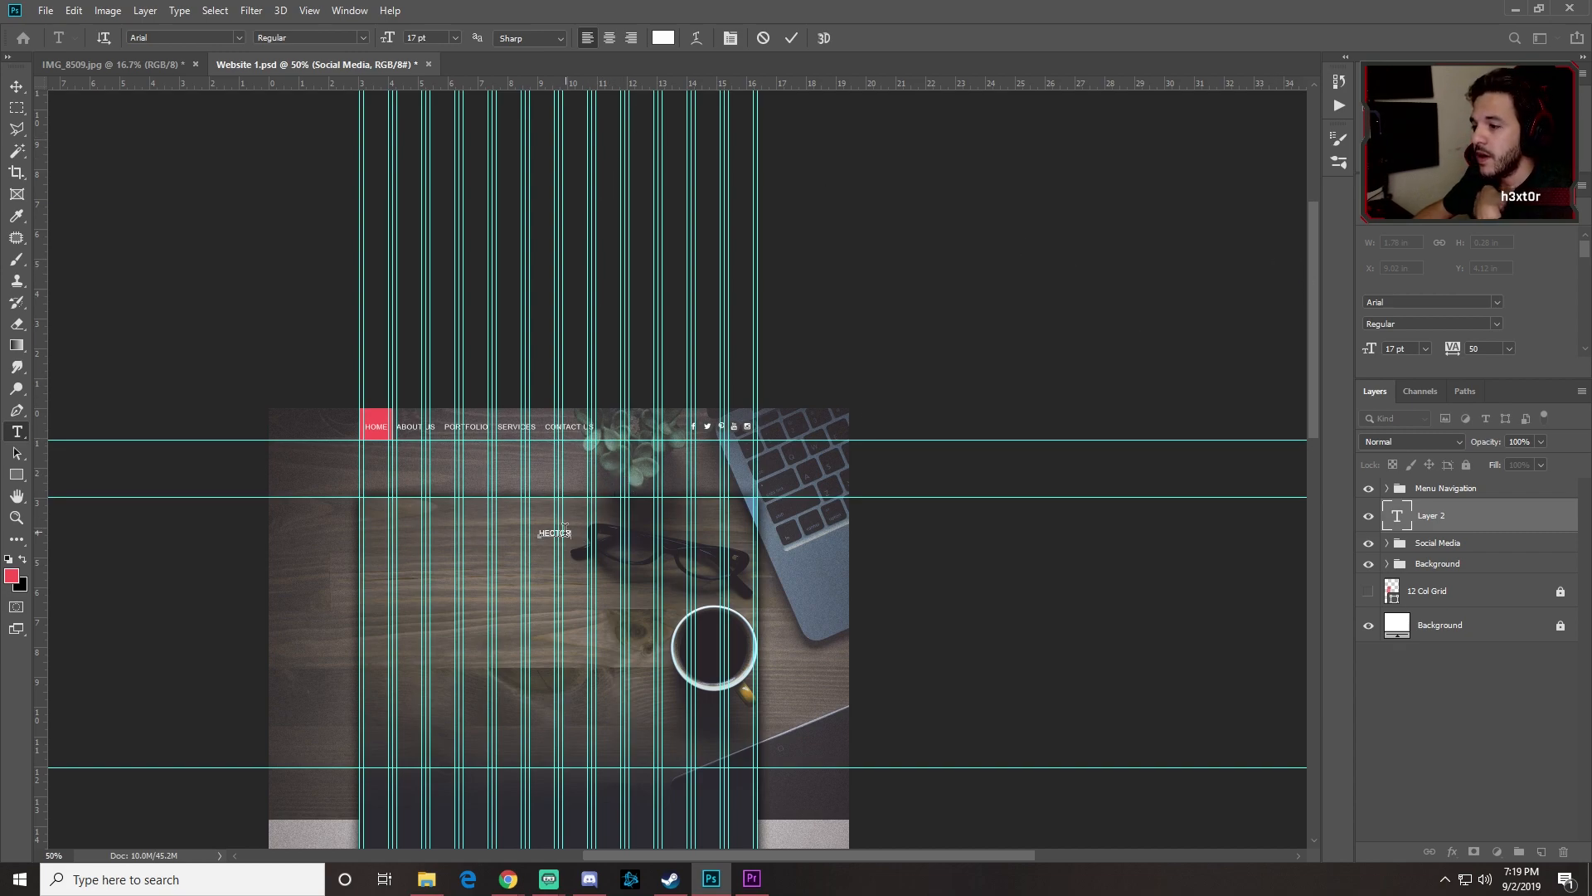
{"action": "left_click_drag", "start_coordinate": [571, 532], "coordinate": [482, 545]}
{"action": "type", "text": "HE"}
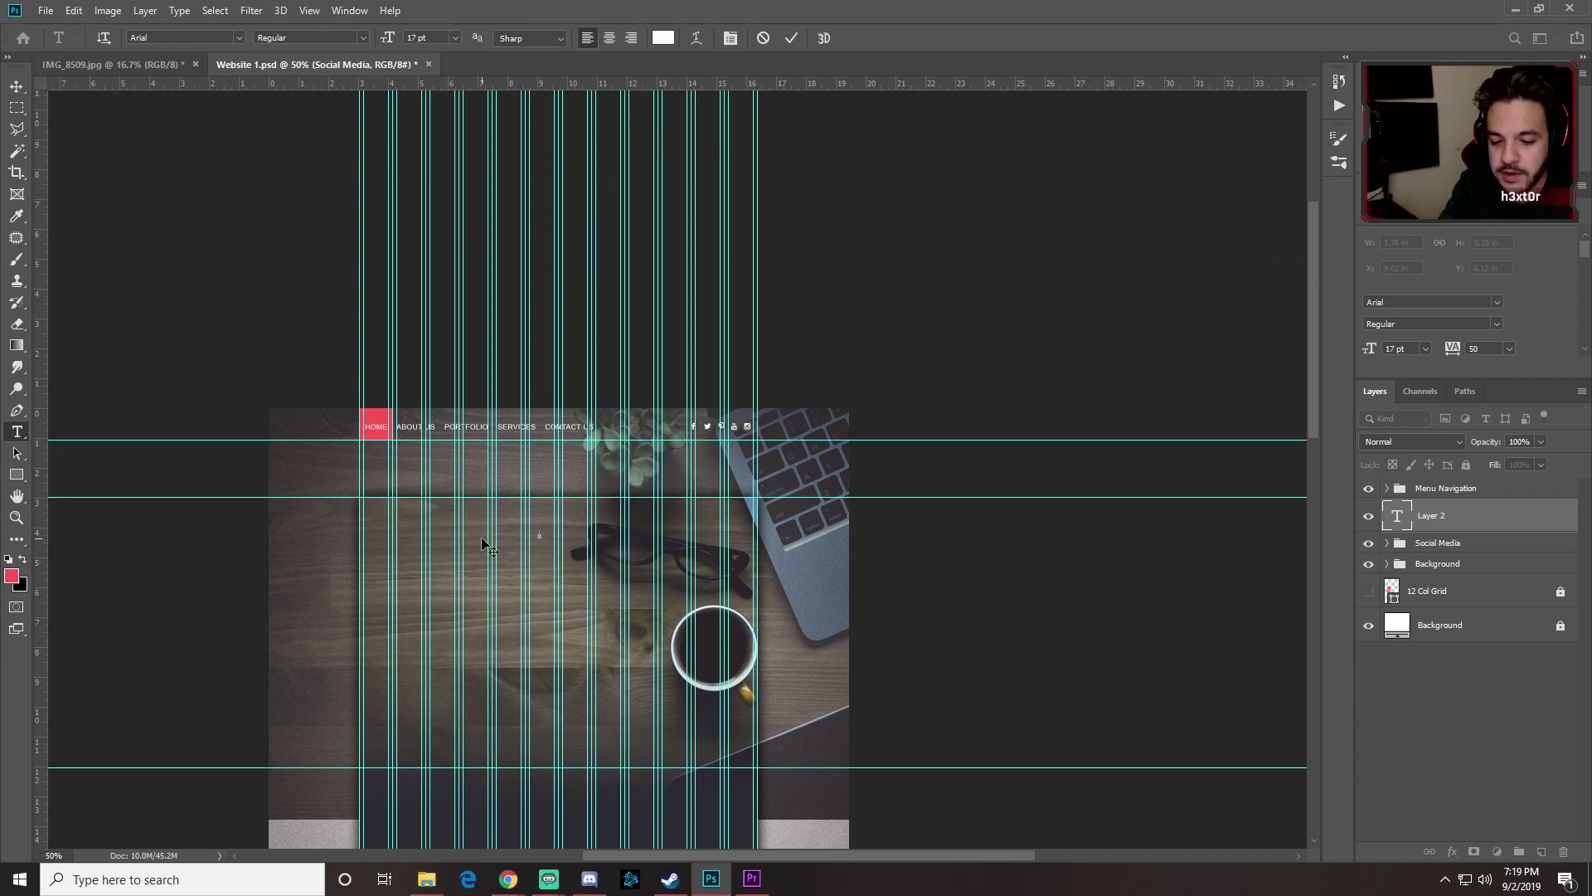
{"action": "type", "text": "CTOR"}
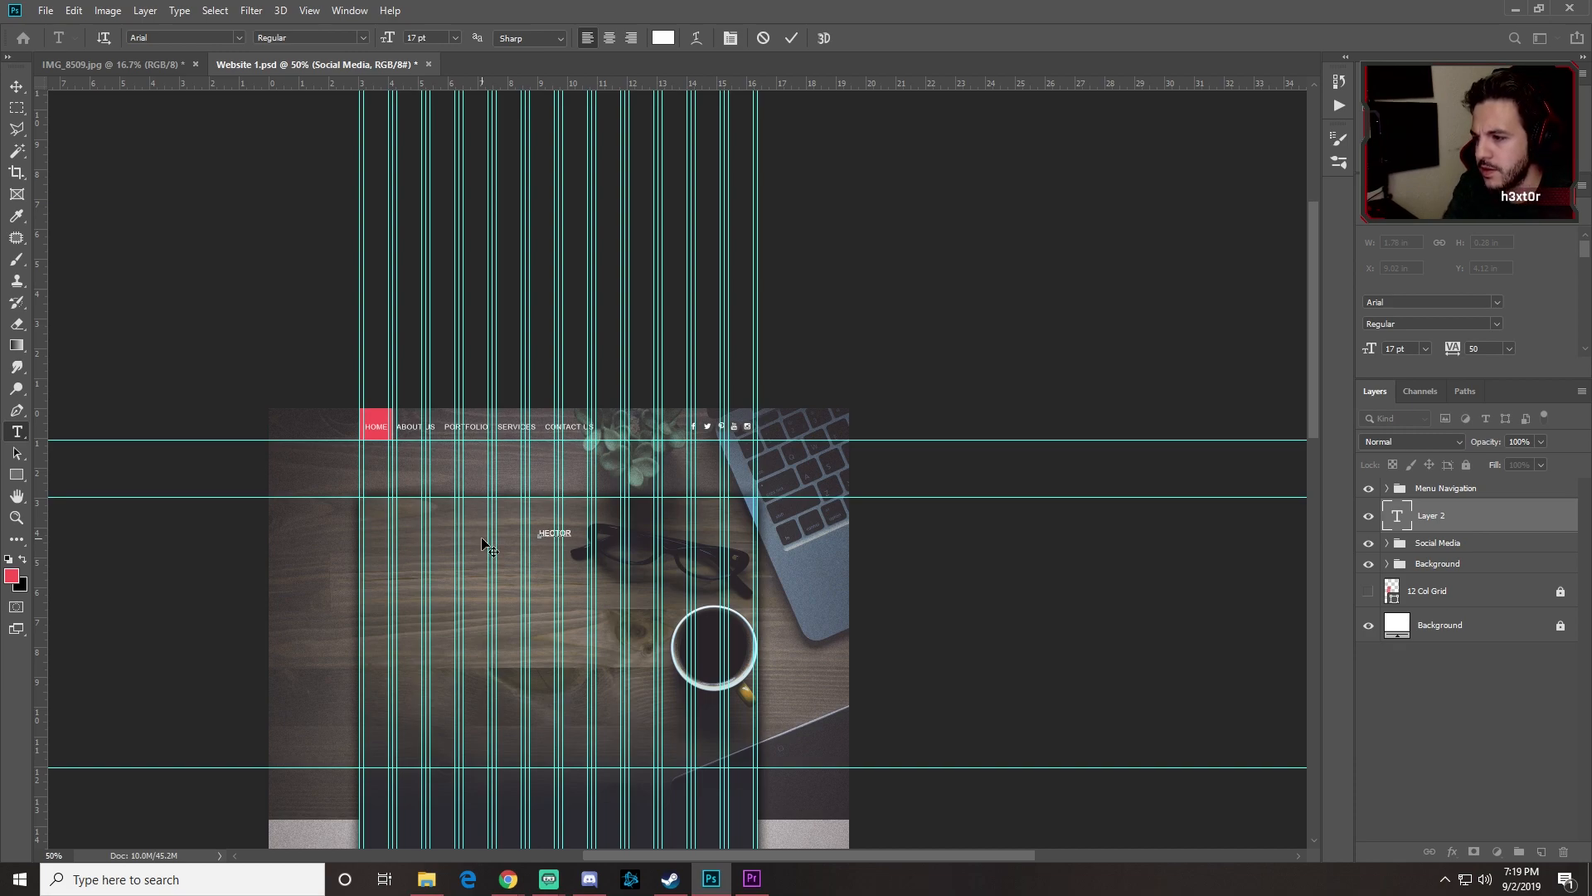
{"action": "key", "text": "ctrl+s"}
{"action": "double_click", "coordinate": [554, 533]}
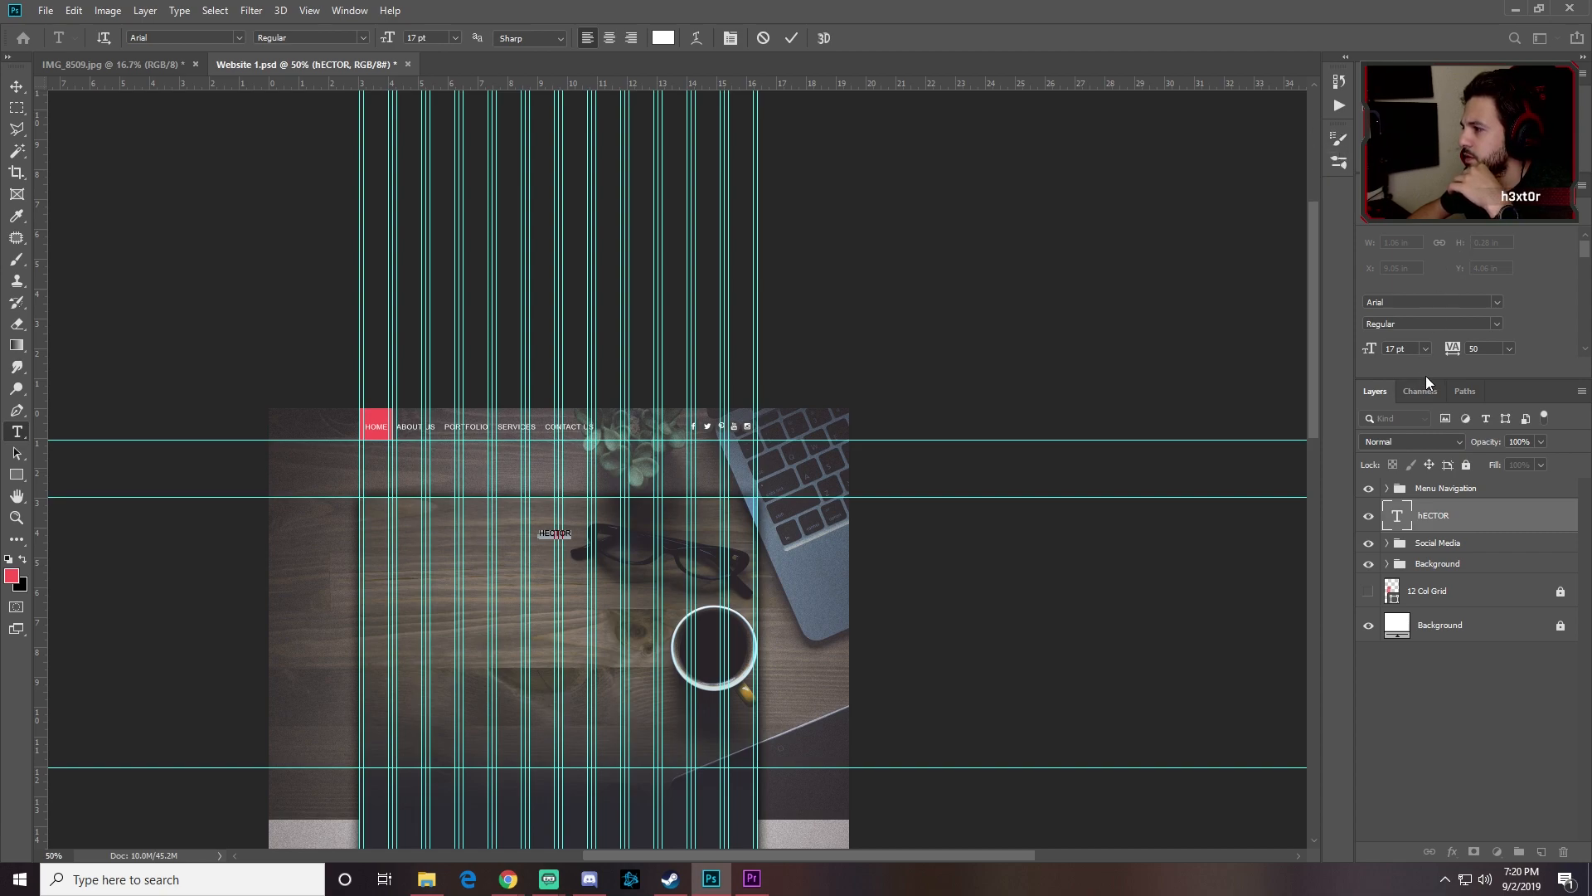
Step: Open the full Character settings and turn off All Caps for the name
{"action": "left_click_drag", "start_coordinate": [1425, 378], "coordinate": [1427, 531]}
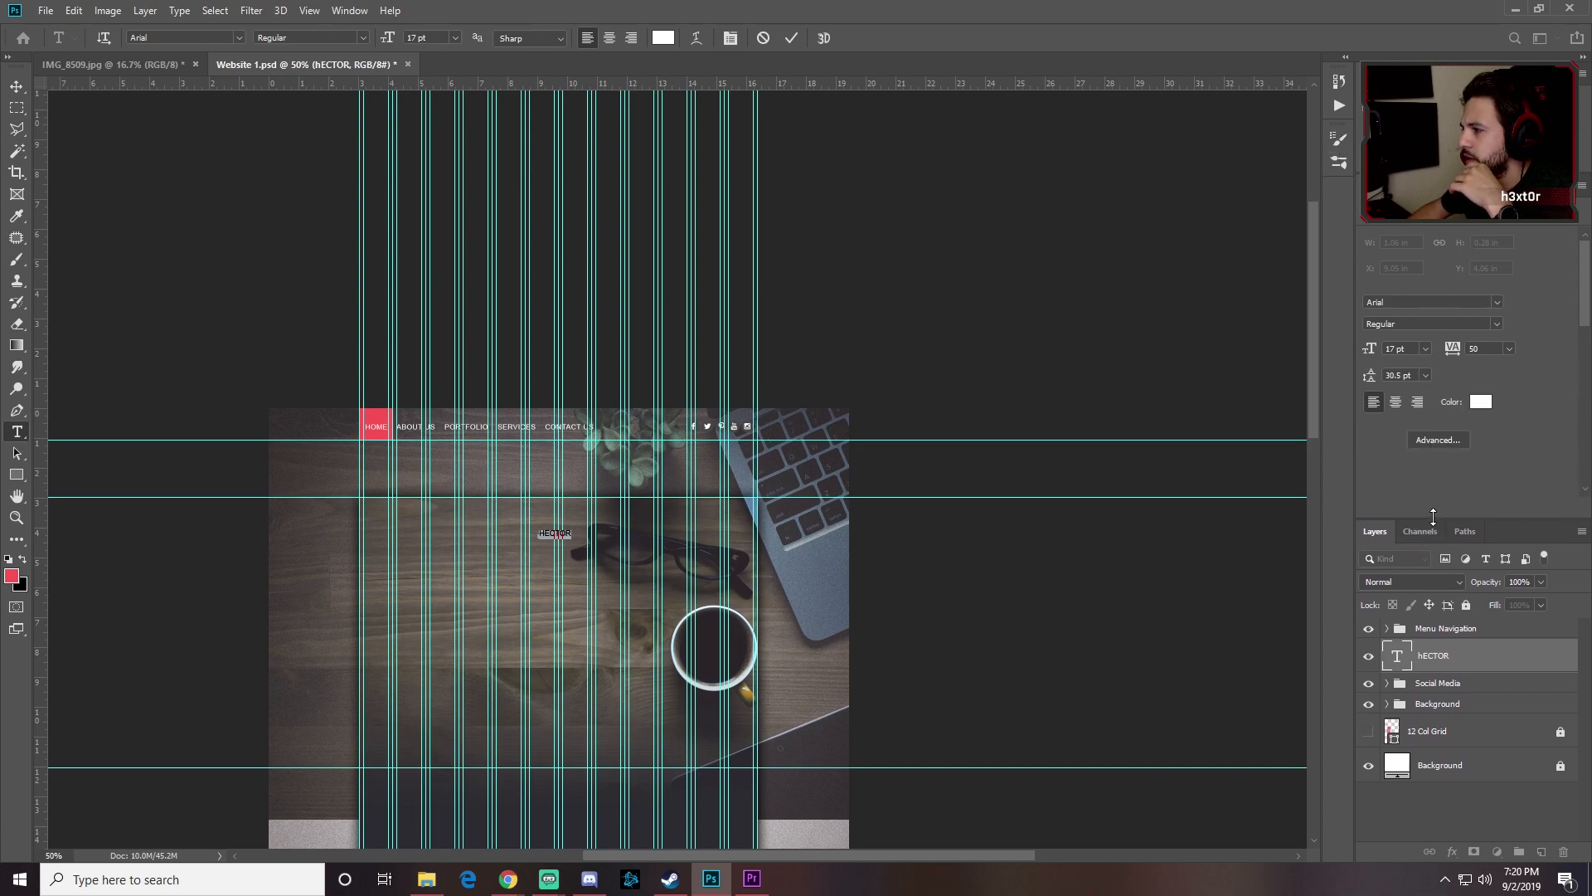
{"action": "left_click", "coordinate": [1439, 439]}
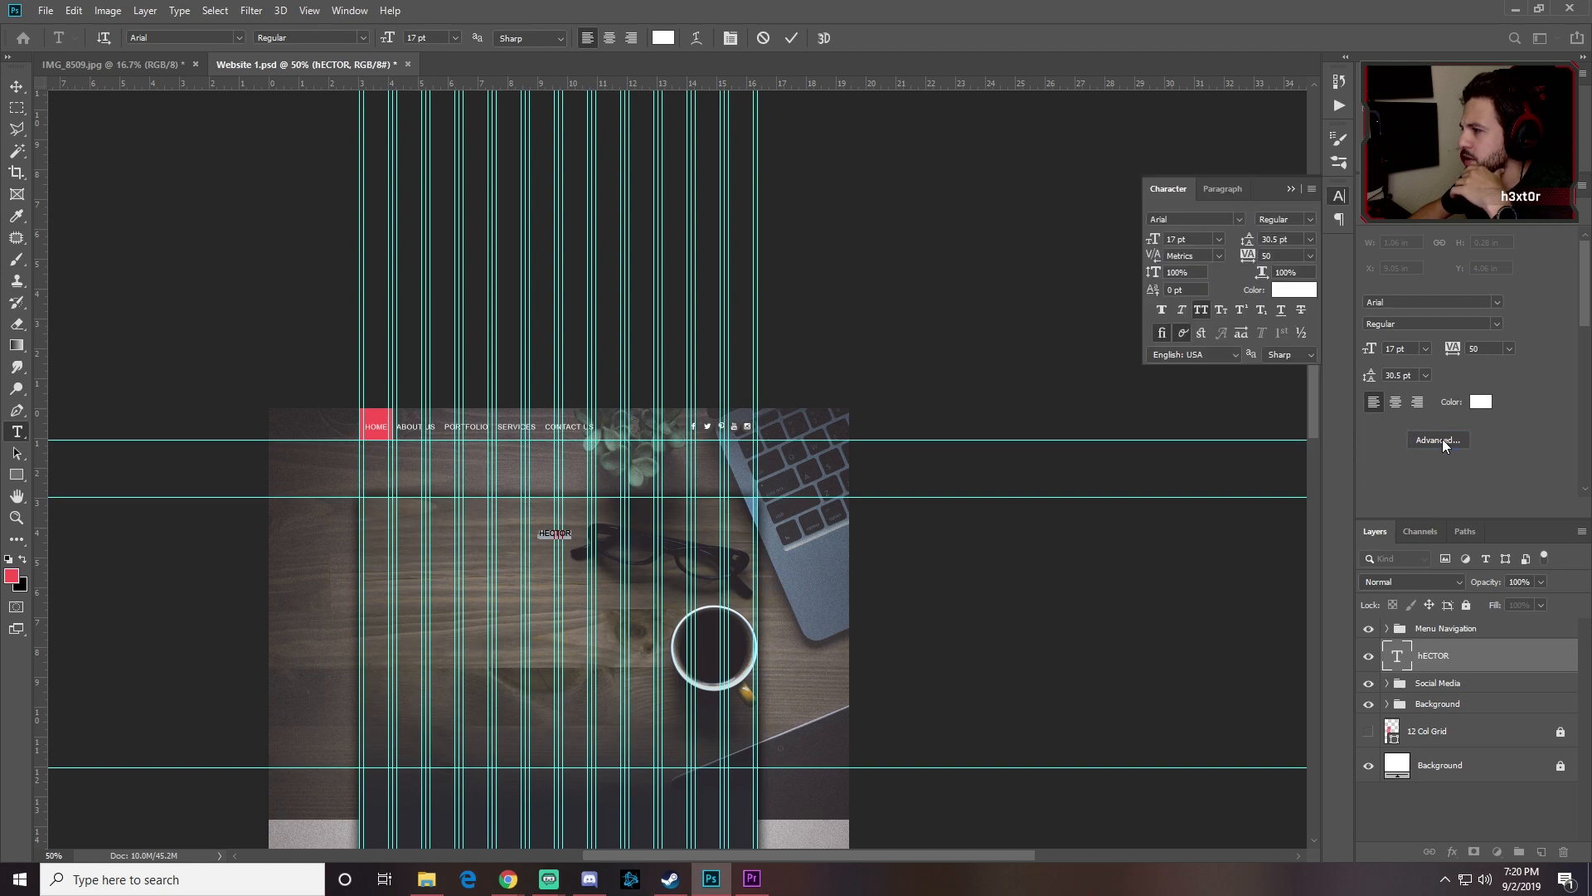
{"action": "left_click", "coordinate": [1199, 311]}
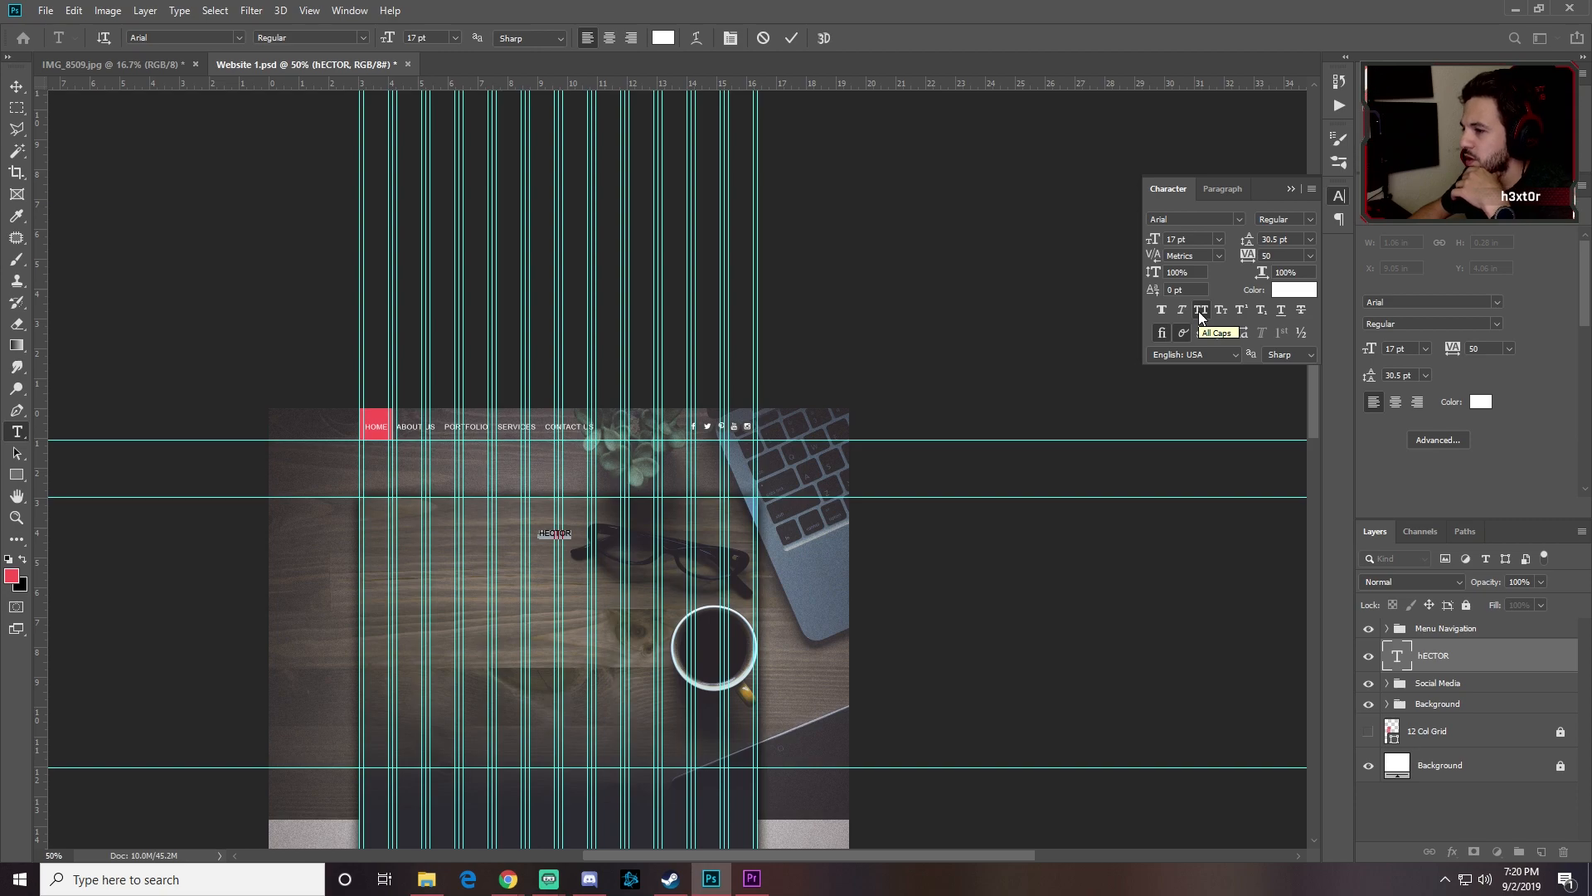
{"action": "left_click", "coordinate": [578, 542]}
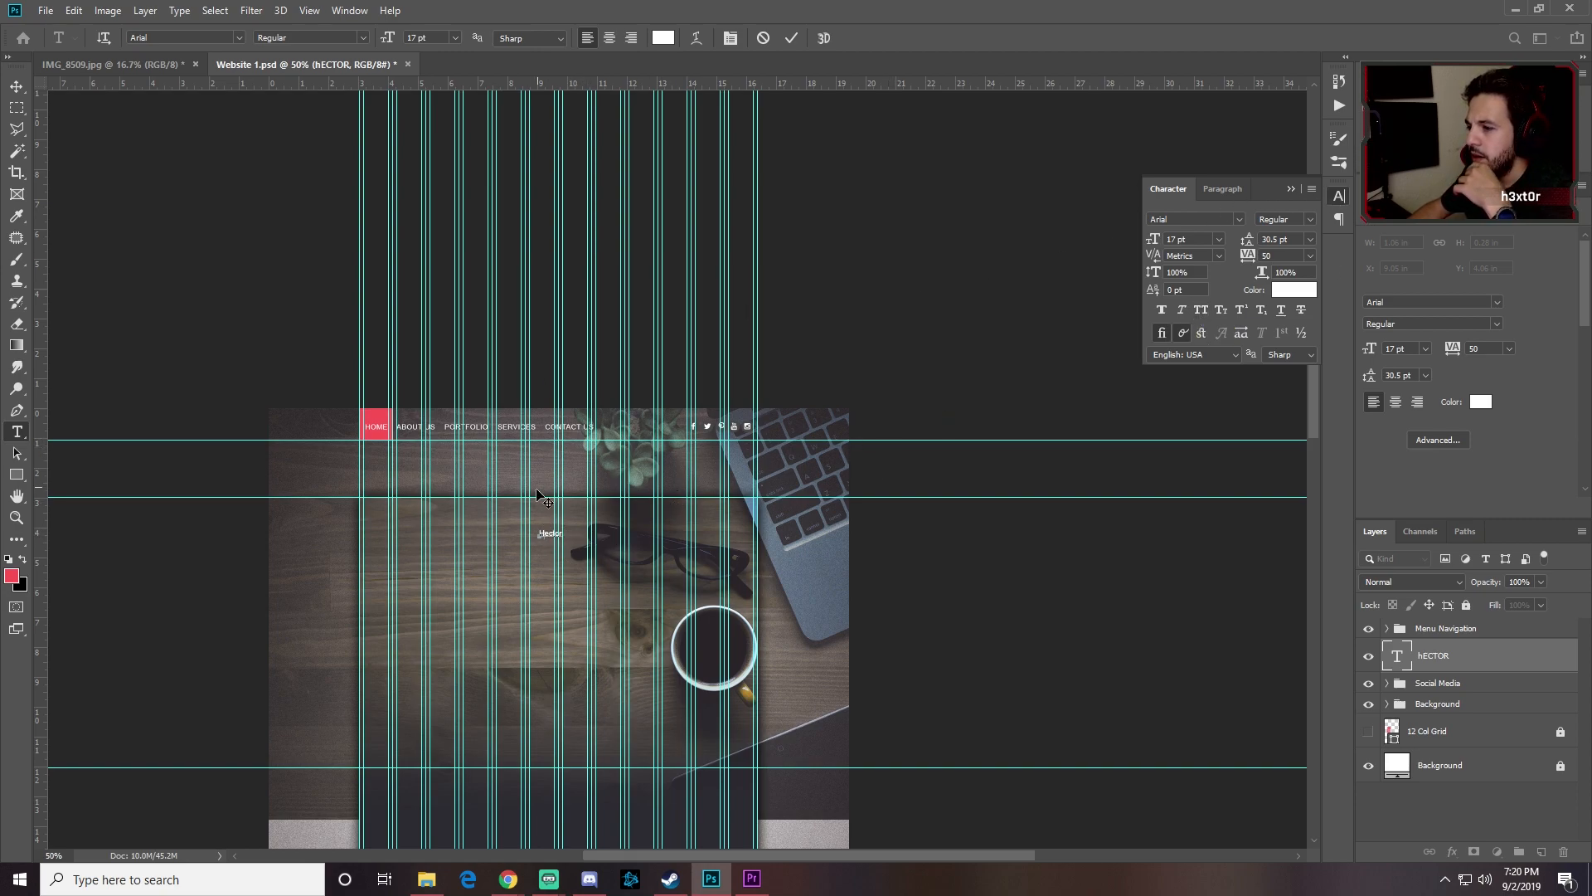
Step: Set the name to 74 pt Bellemore Brush and retype it as 'Gonzalez'
{"action": "double_click", "coordinate": [540, 534]}
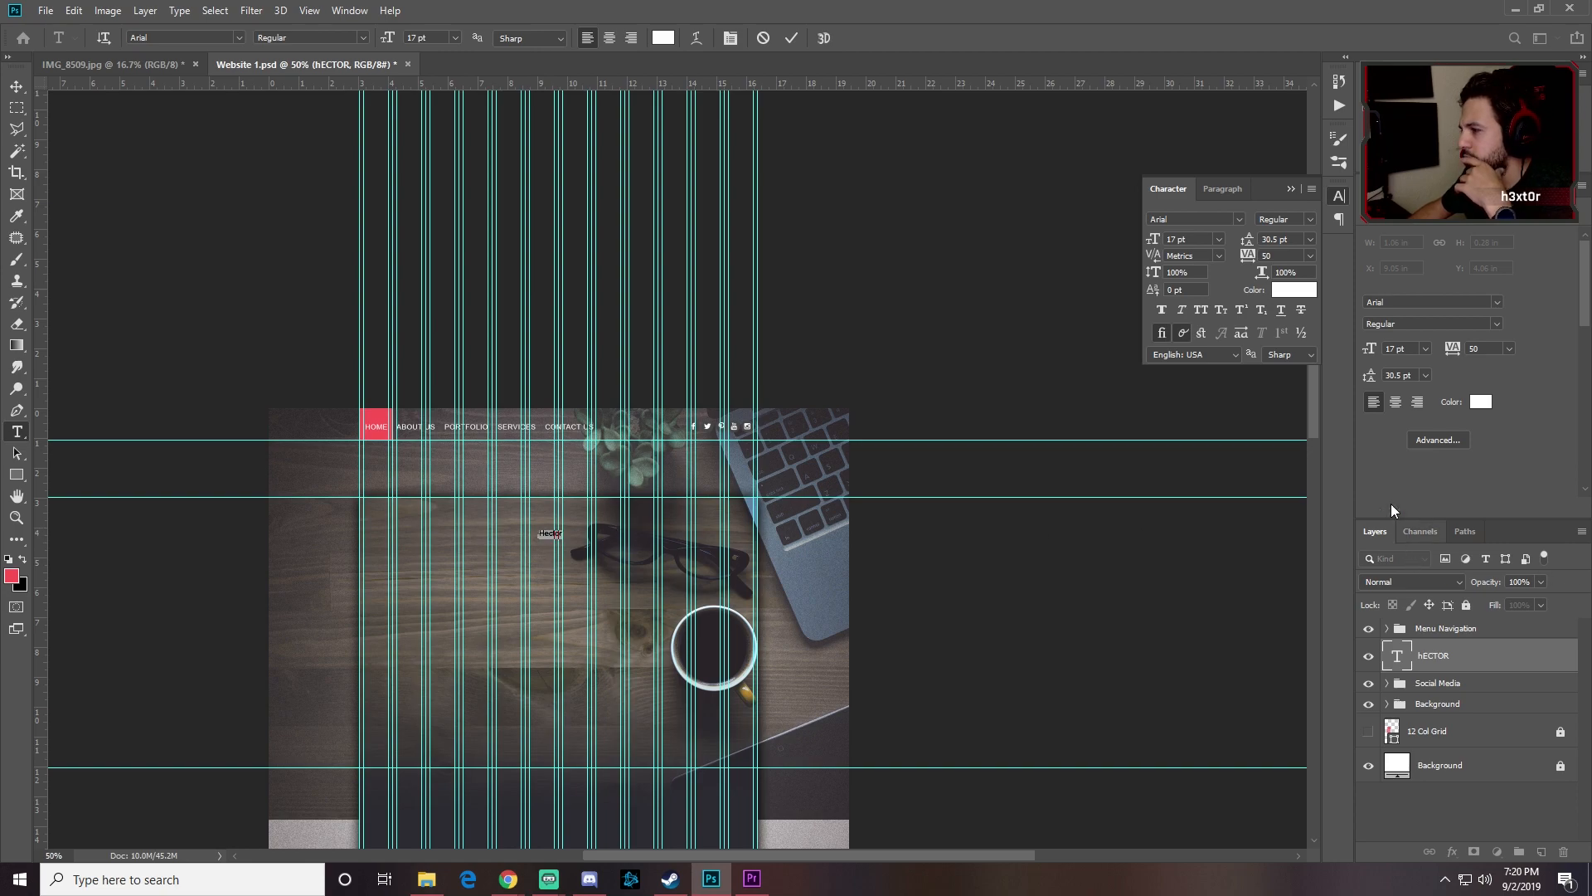
{"action": "left_click", "coordinate": [1366, 349]}
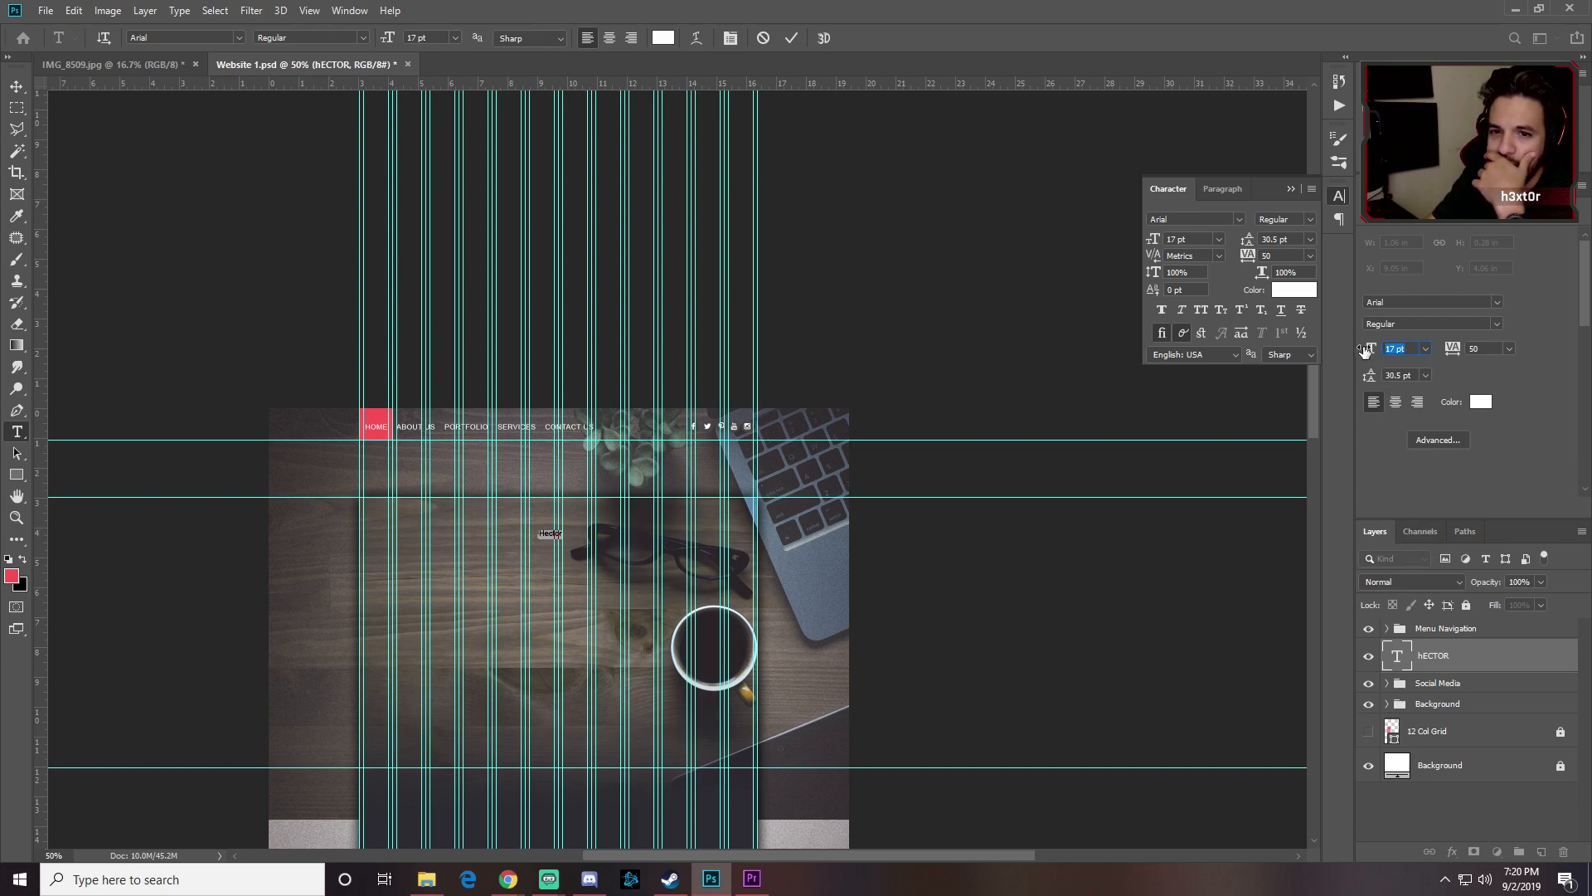
{"action": "key", "text": "Return"}
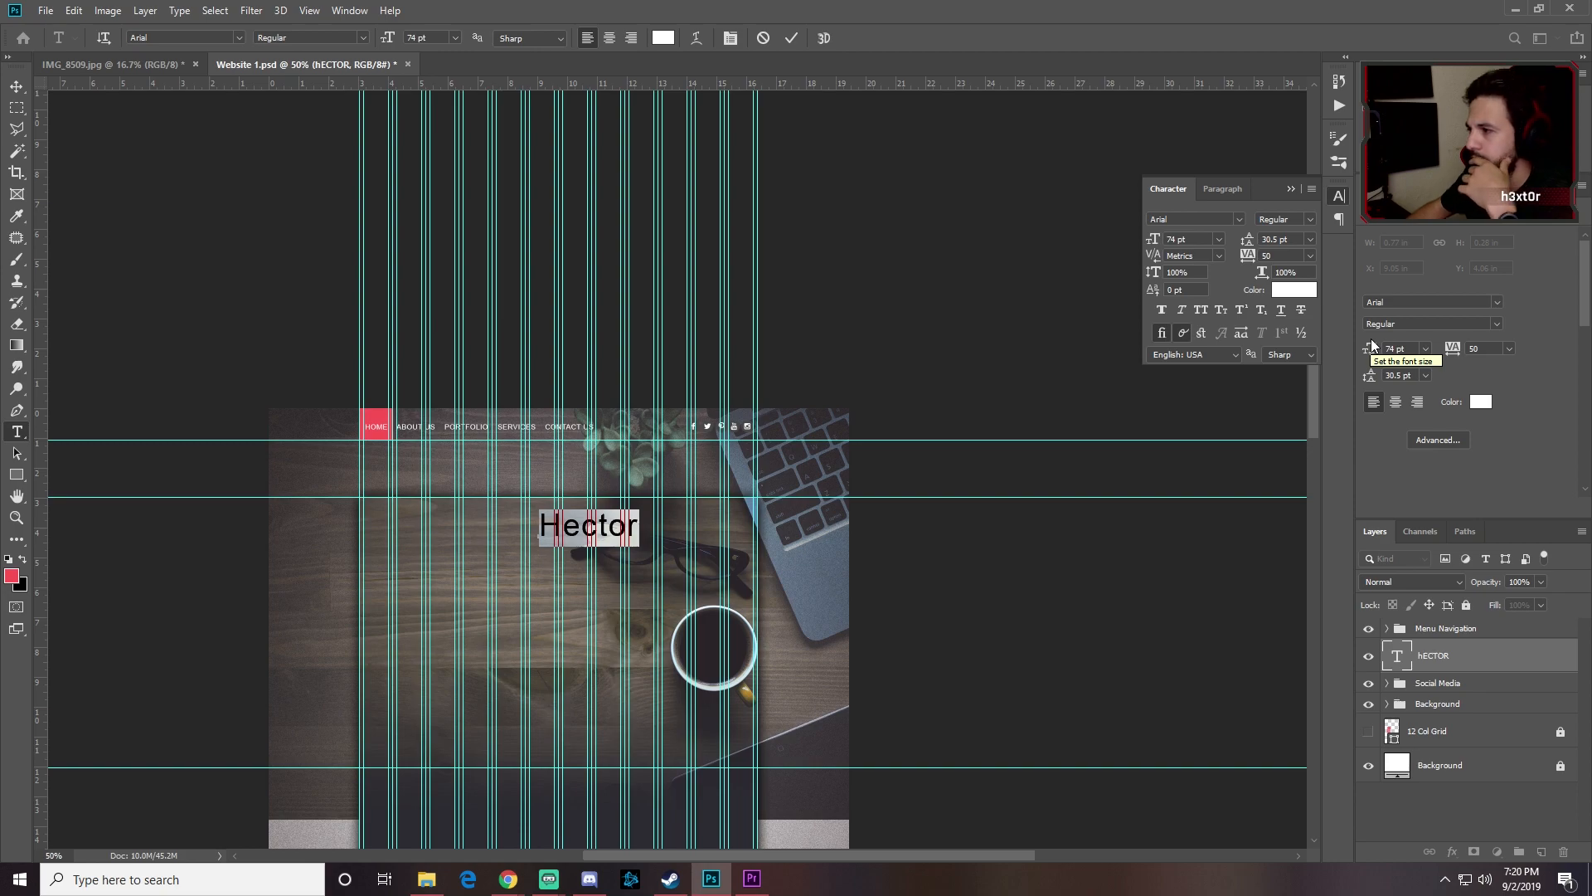
{"action": "left_click", "coordinate": [1238, 219]}
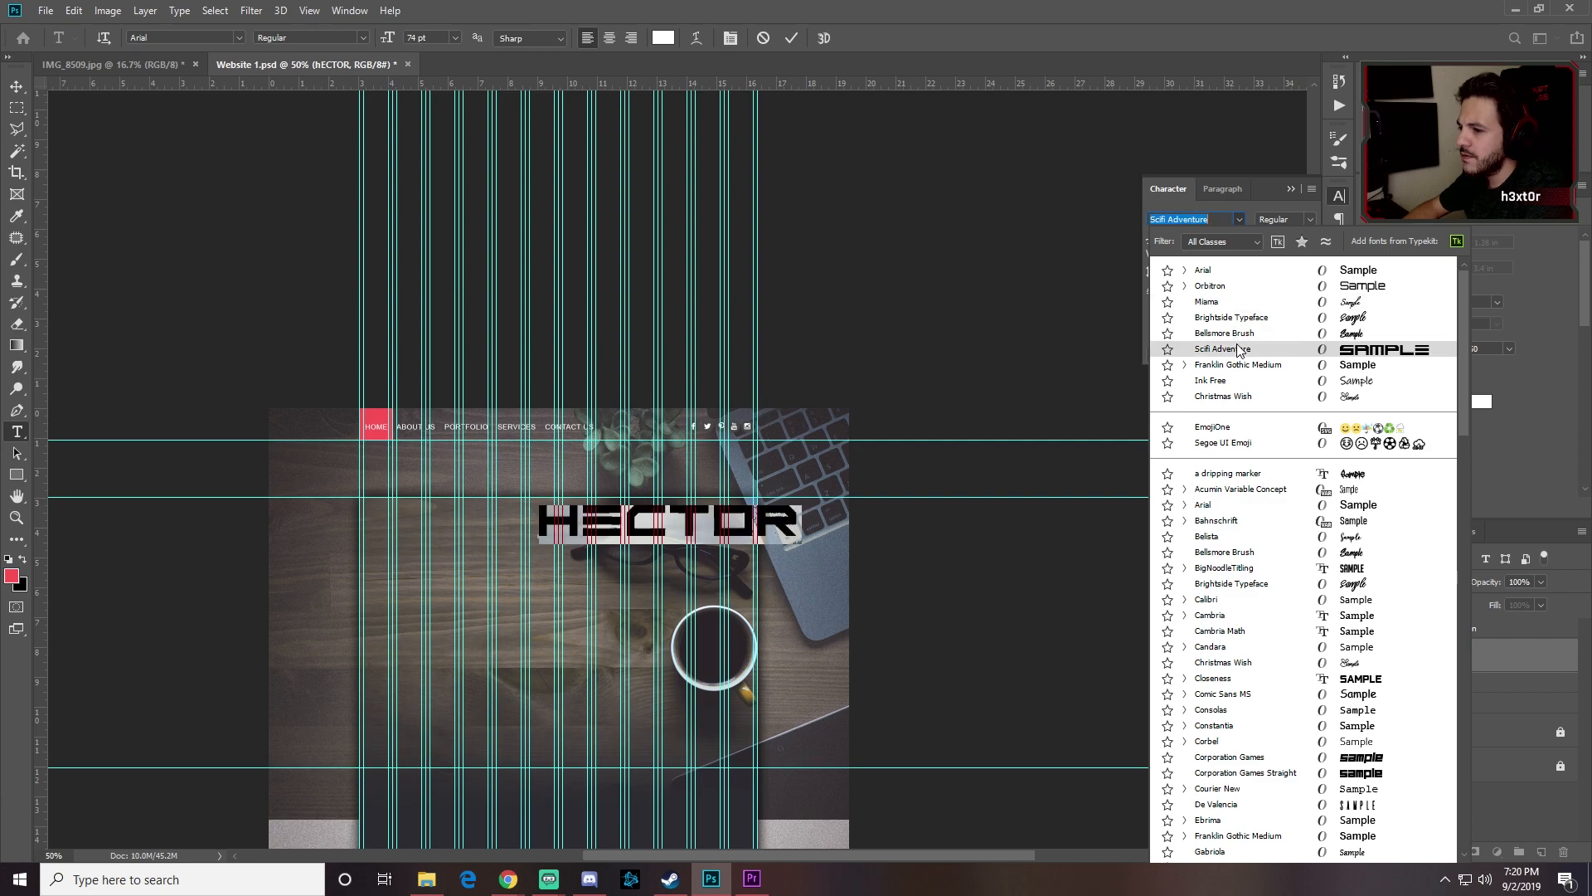
{"action": "left_click", "coordinate": [1227, 333]}
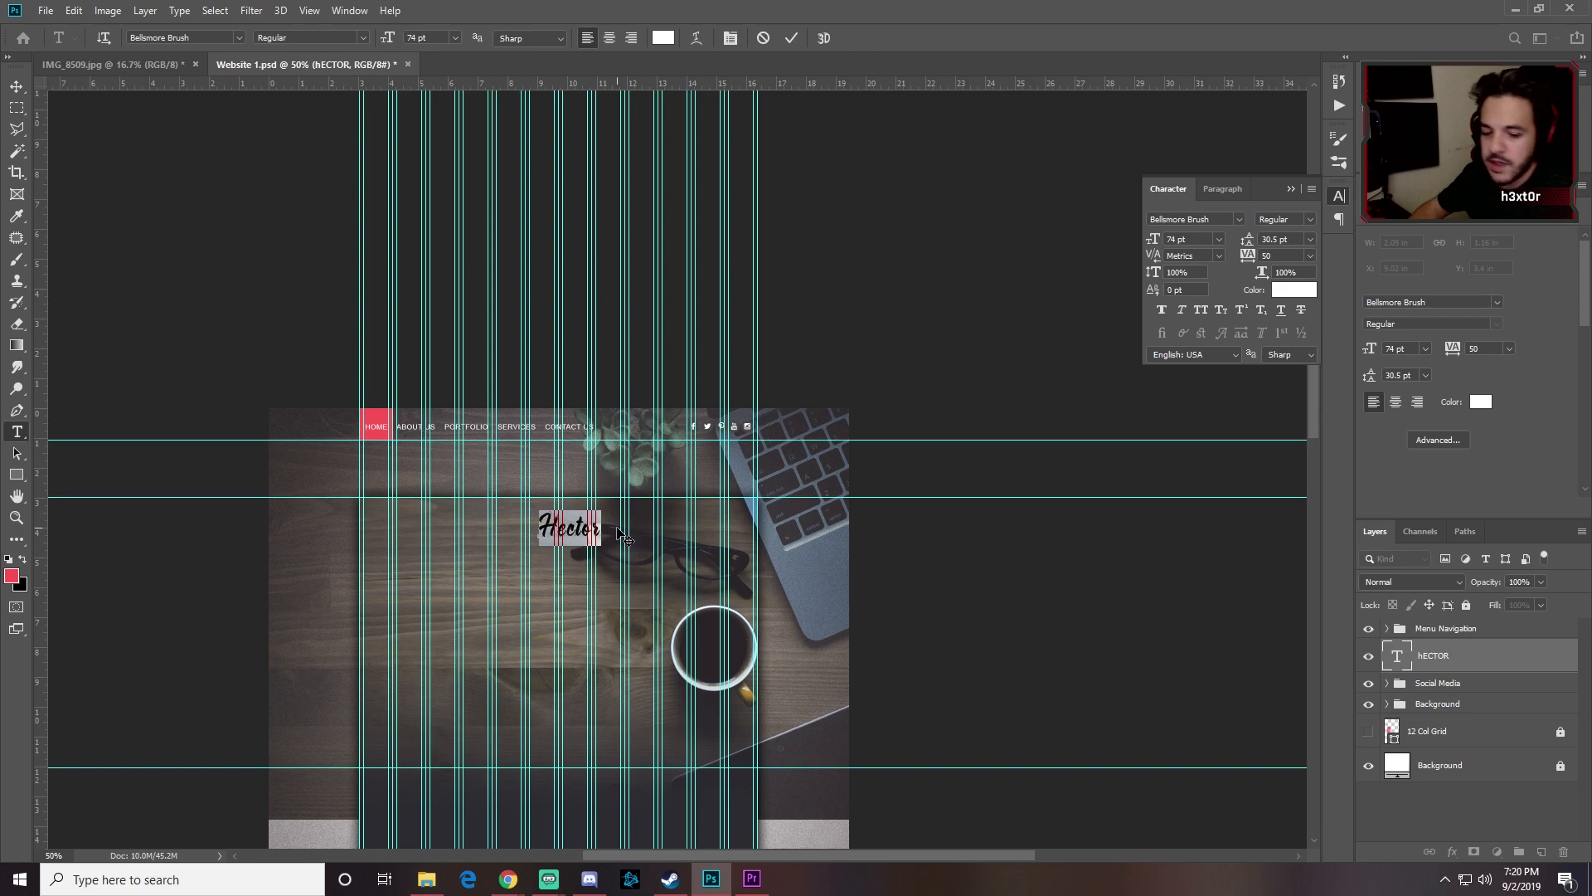
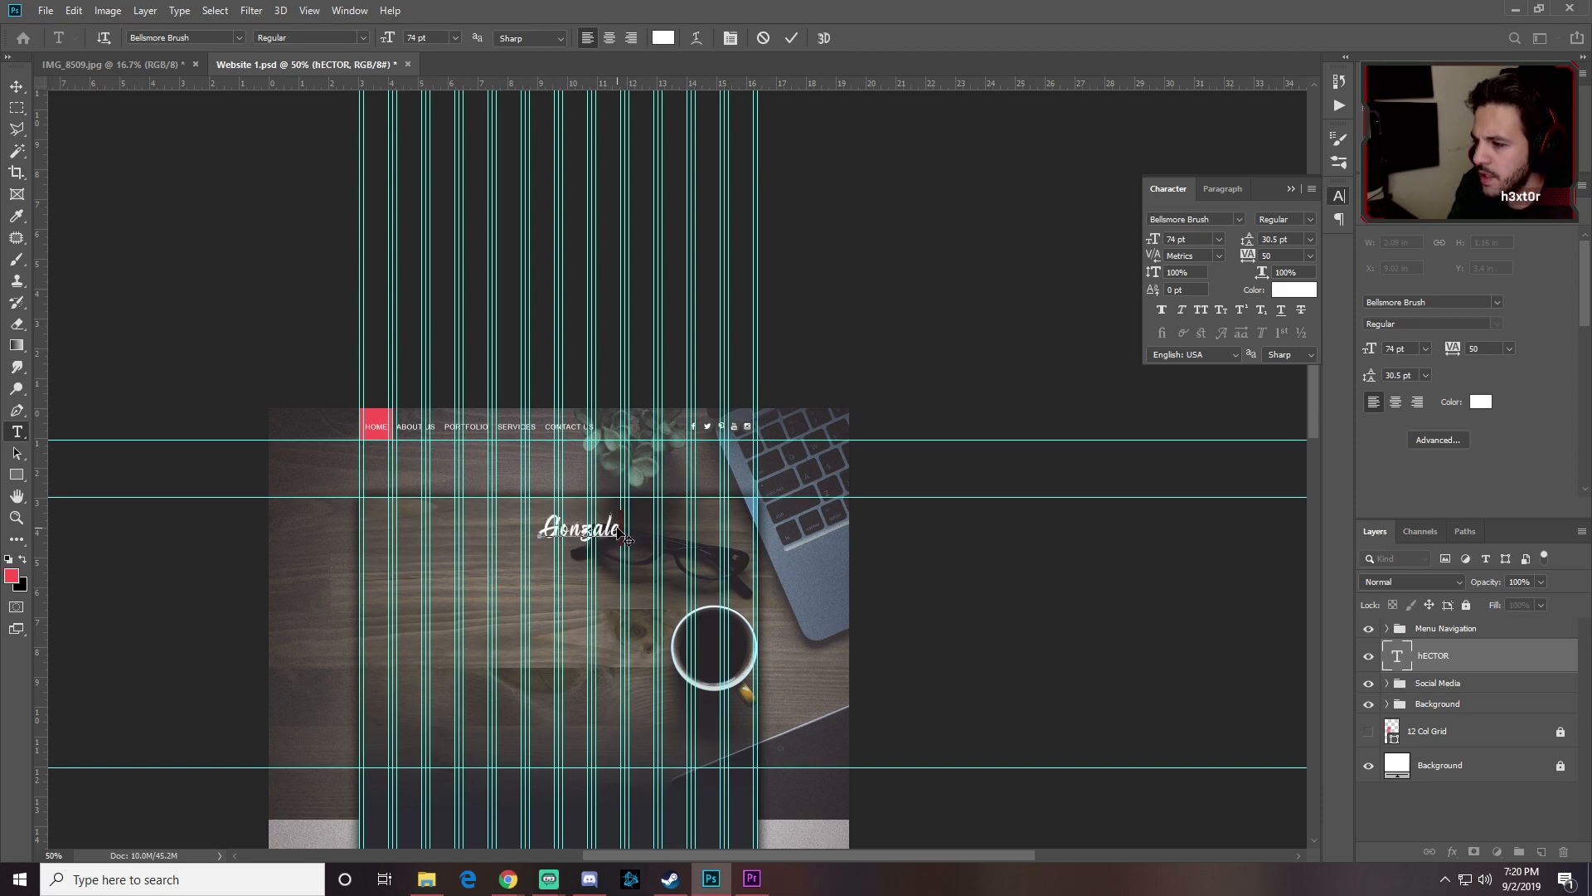
Step: Move the Gonzalez name up toward the menu and nudge it slightly left
{"action": "left_click", "coordinate": [16, 86]}
{"action": "left_click_drag", "start_coordinate": [586, 537], "coordinate": [572, 483]}
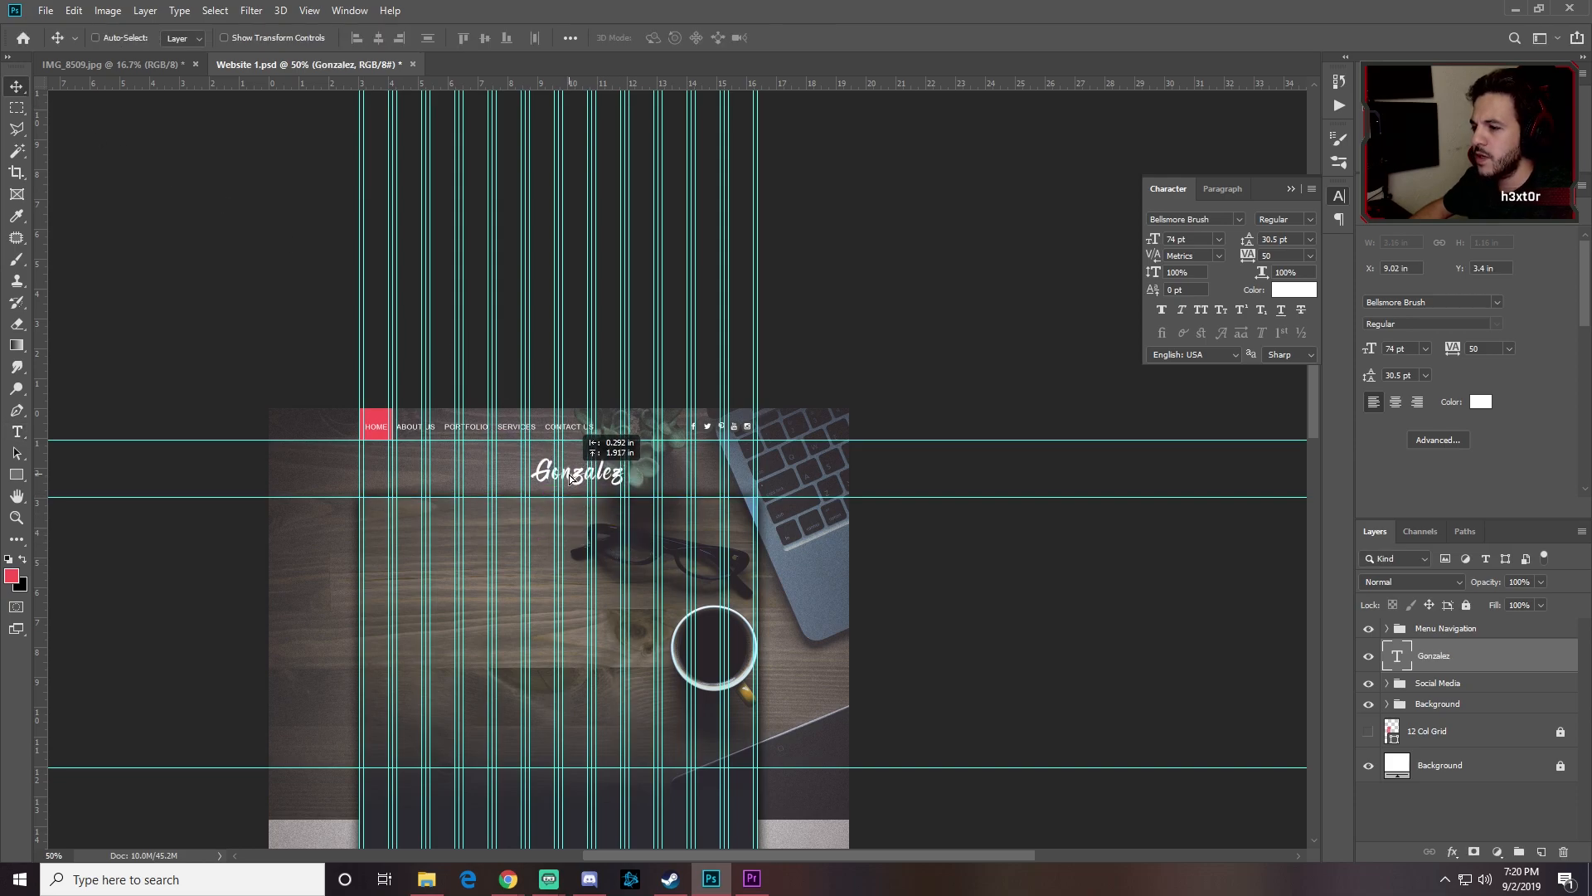
{"action": "key", "text": "ctrl+plus"}
{"action": "key", "text": "ctrl+plus"}
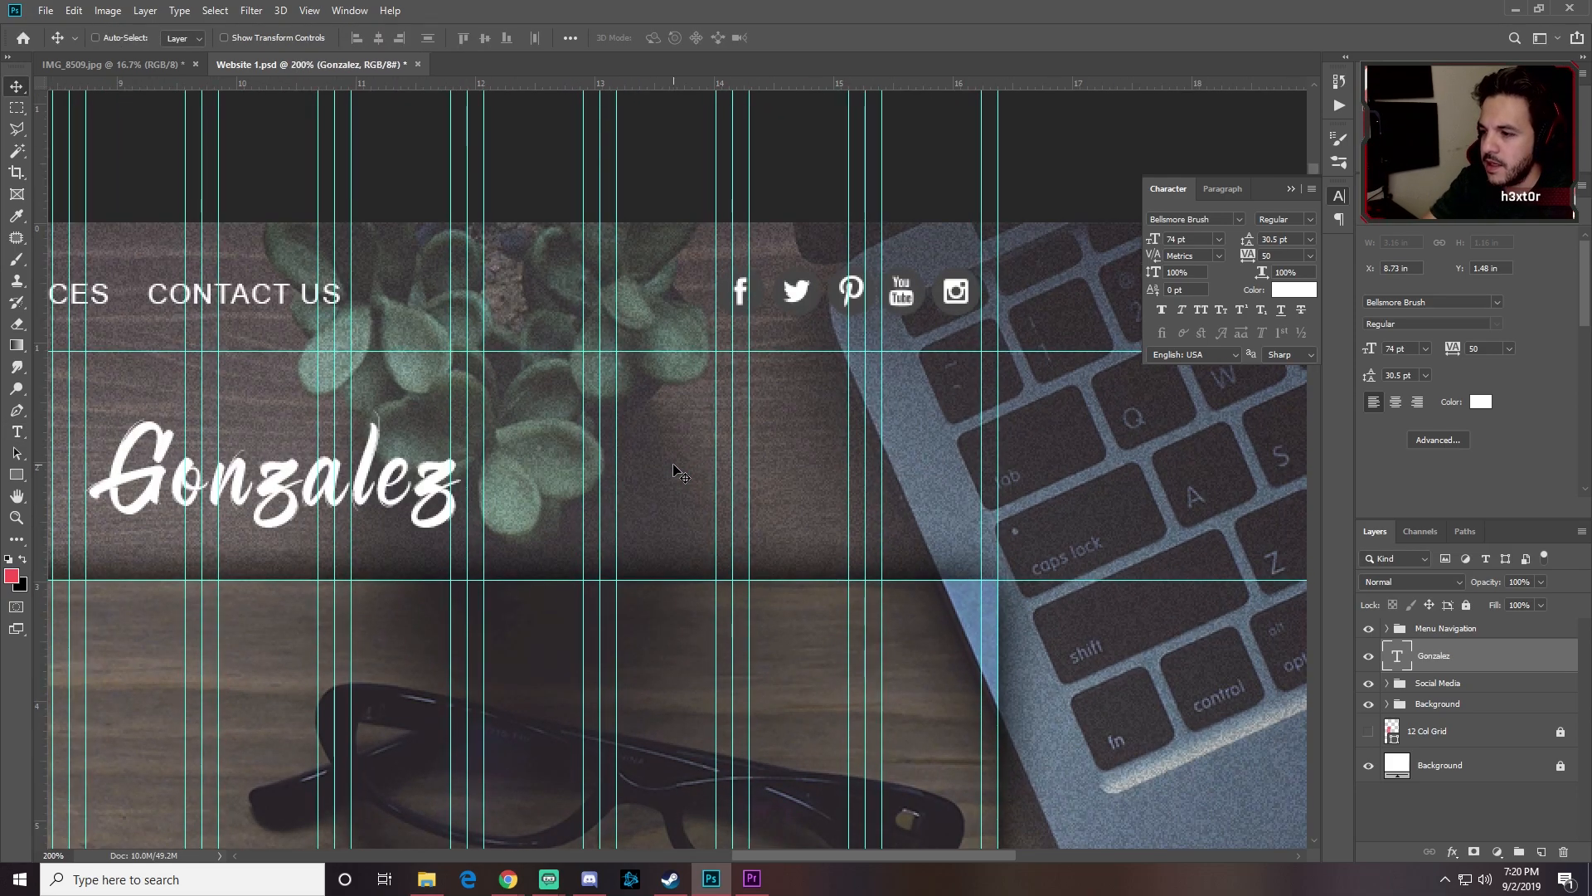
{"action": "key", "text": "ctrl+plus"}
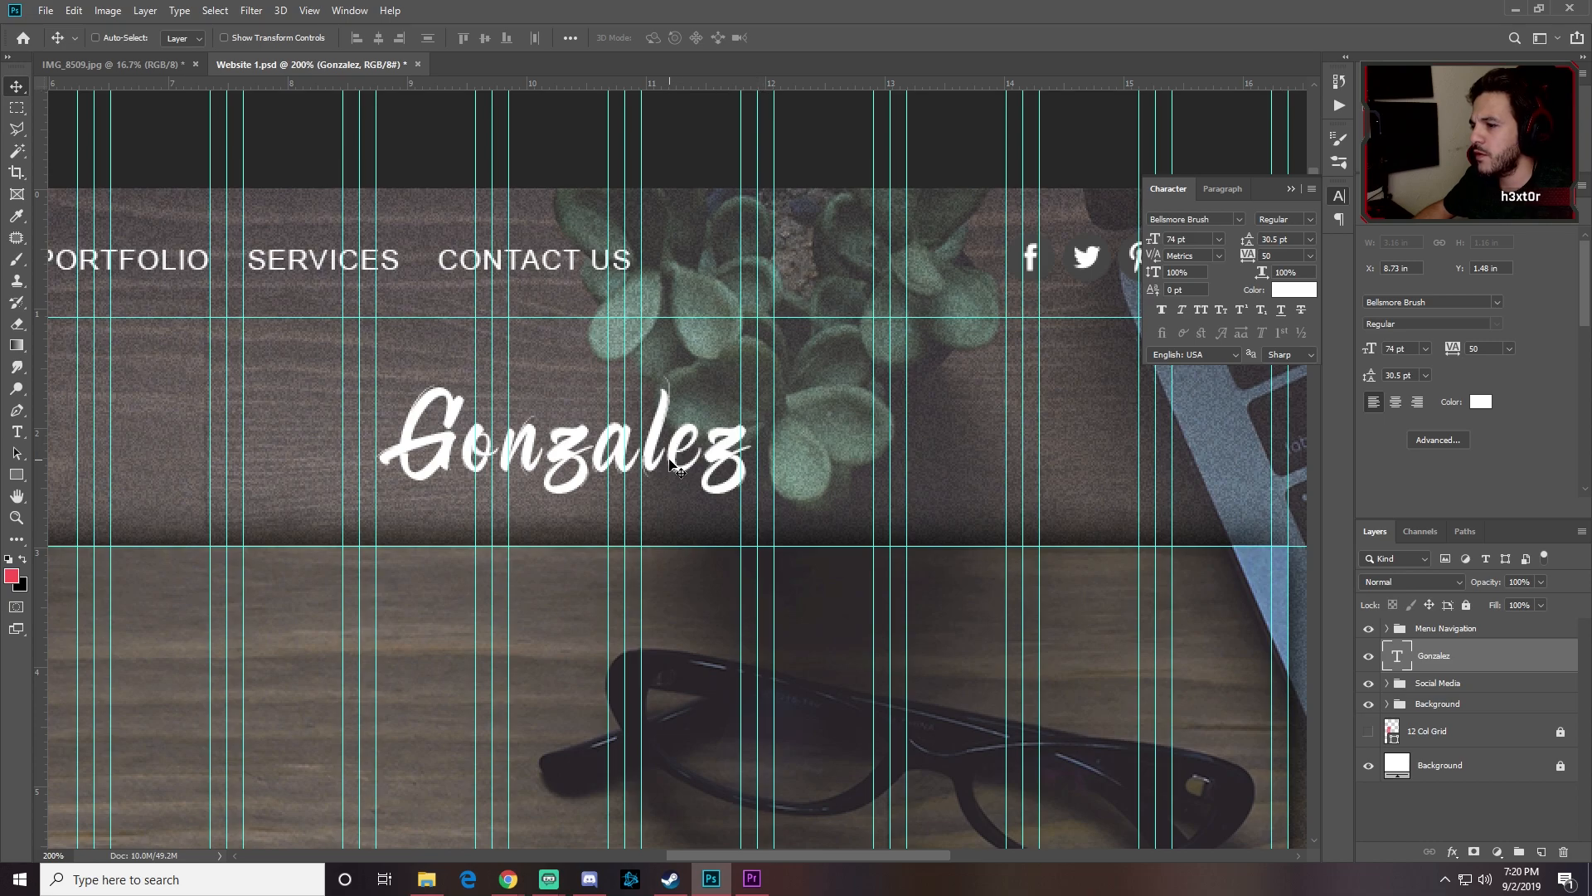
{"action": "key", "text": "Left"}
{"action": "key", "text": "Left"}
{"action": "key", "text": "Left"}
{"action": "key", "text": "Left"}
{"action": "key", "text": "Left"}
{"action": "key", "text": "Left"}
{"action": "key", "text": "Left"}
{"action": "key", "text": "Left"}
{"action": "key", "text": "Left"}
{"action": "key", "text": "Left"}
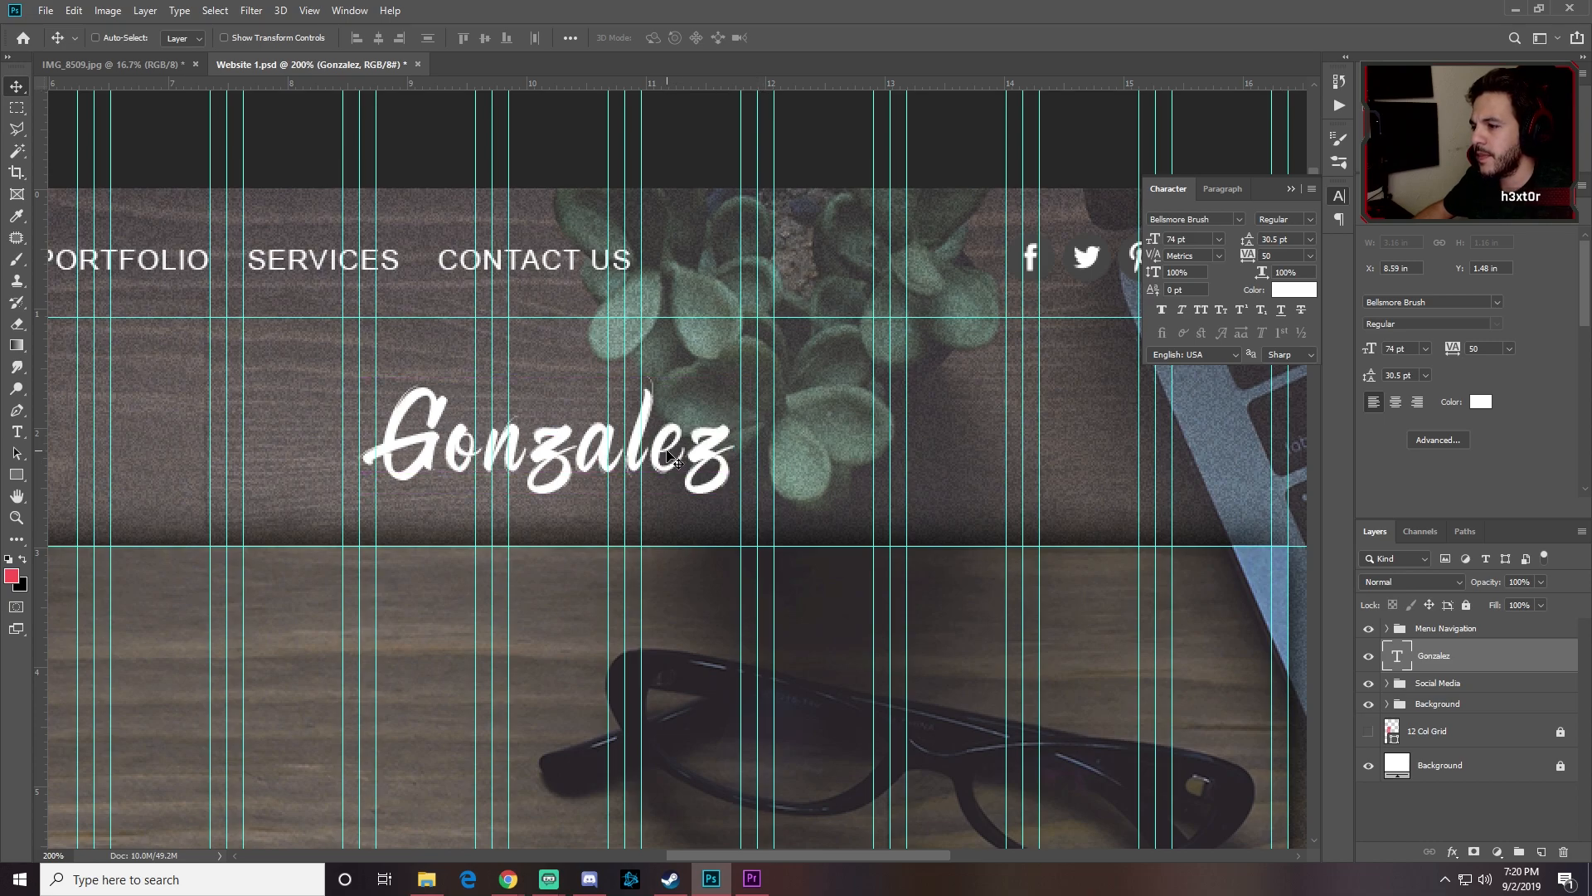
Step: Scale Gonzalez up to about 106% (76.38 pt) and nudge it left again
{"action": "key", "text": "ctrl+t"}
{"action": "left_click_drag", "start_coordinate": [738, 369], "coordinate": [759, 356]}
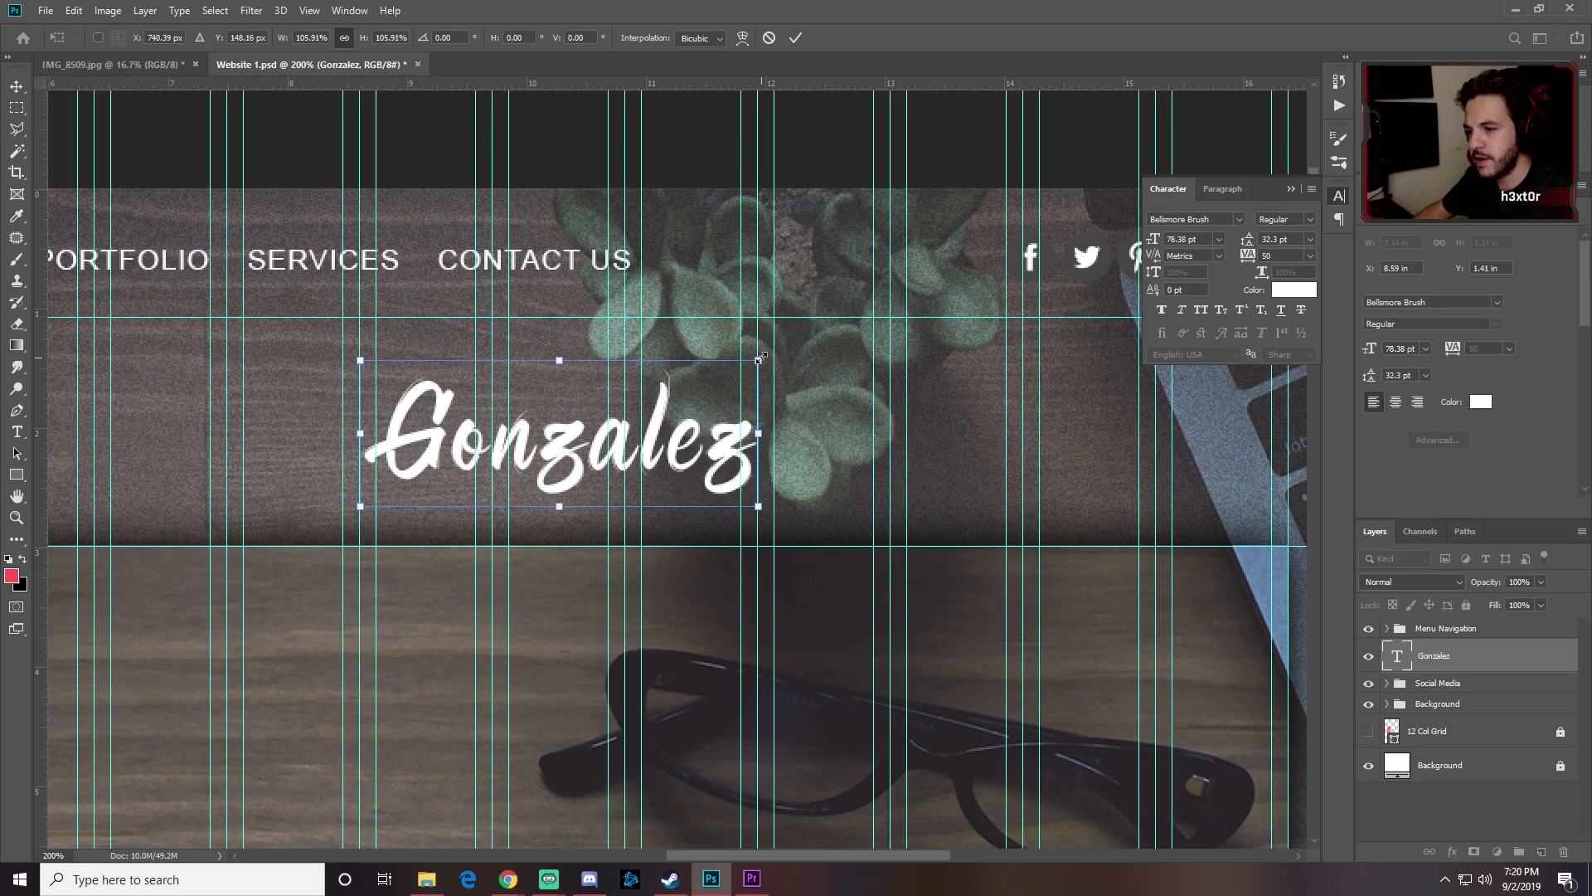
{"action": "key", "text": "Return"}
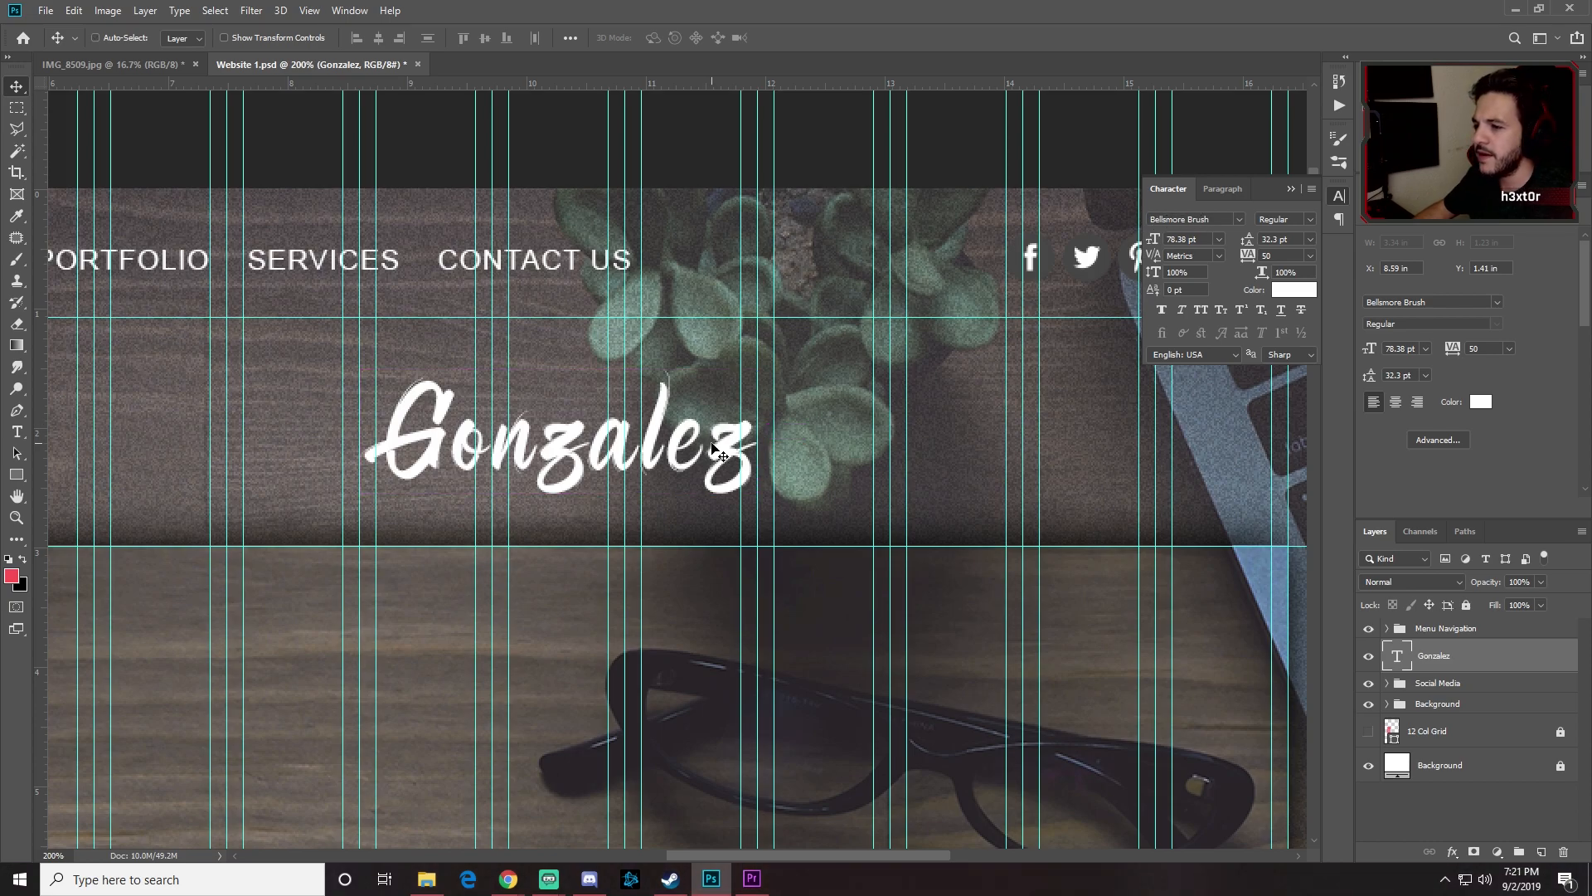
{"action": "key", "text": "Left"}
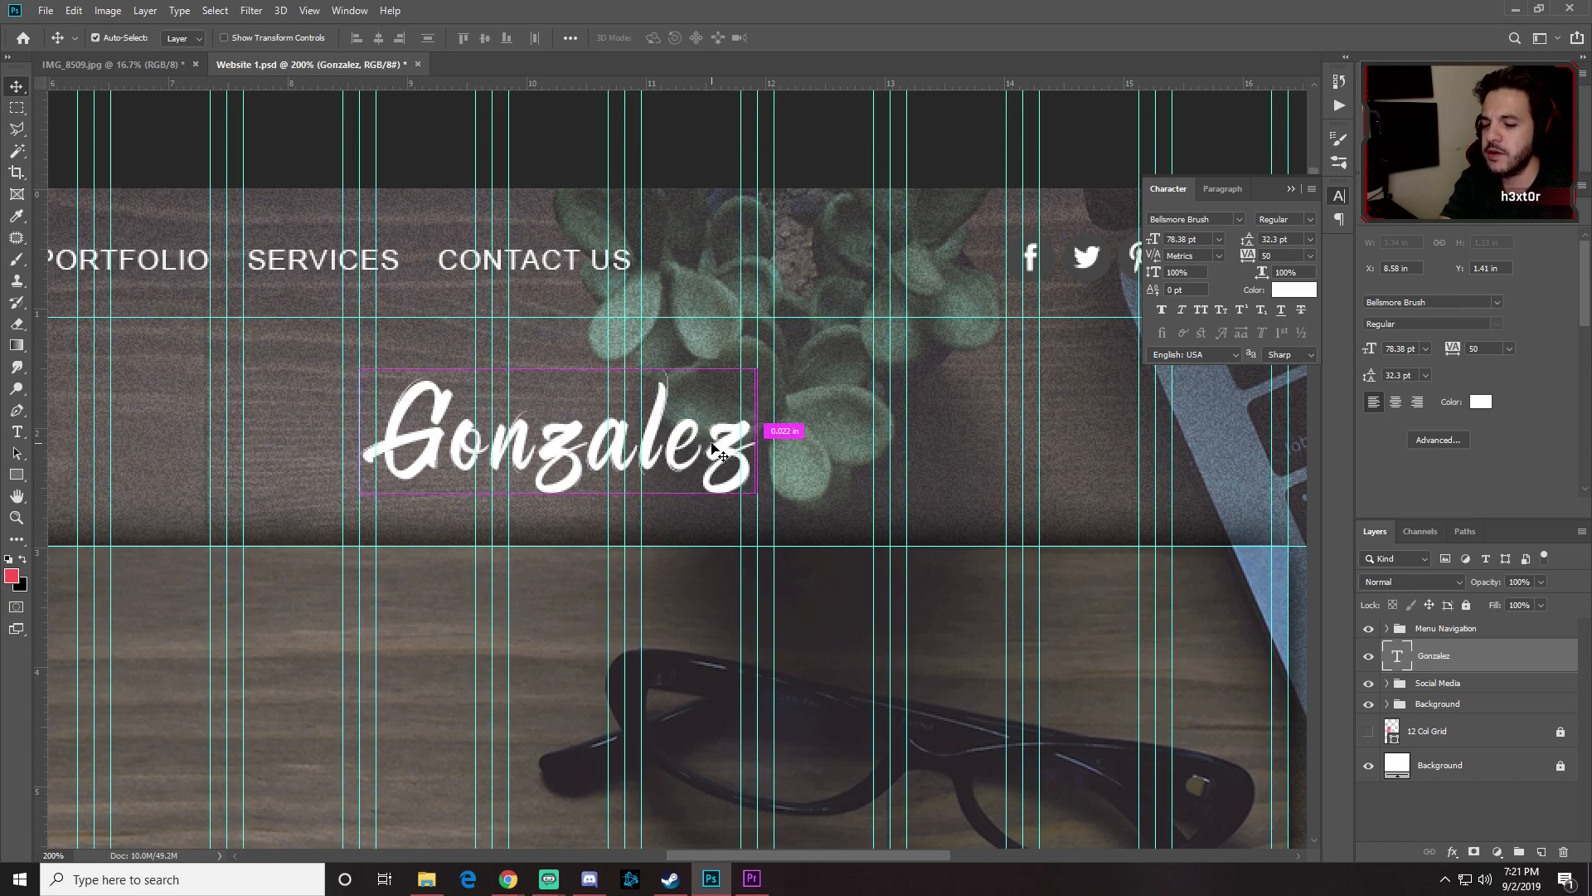
{"action": "key", "text": "ctrl+minus"}
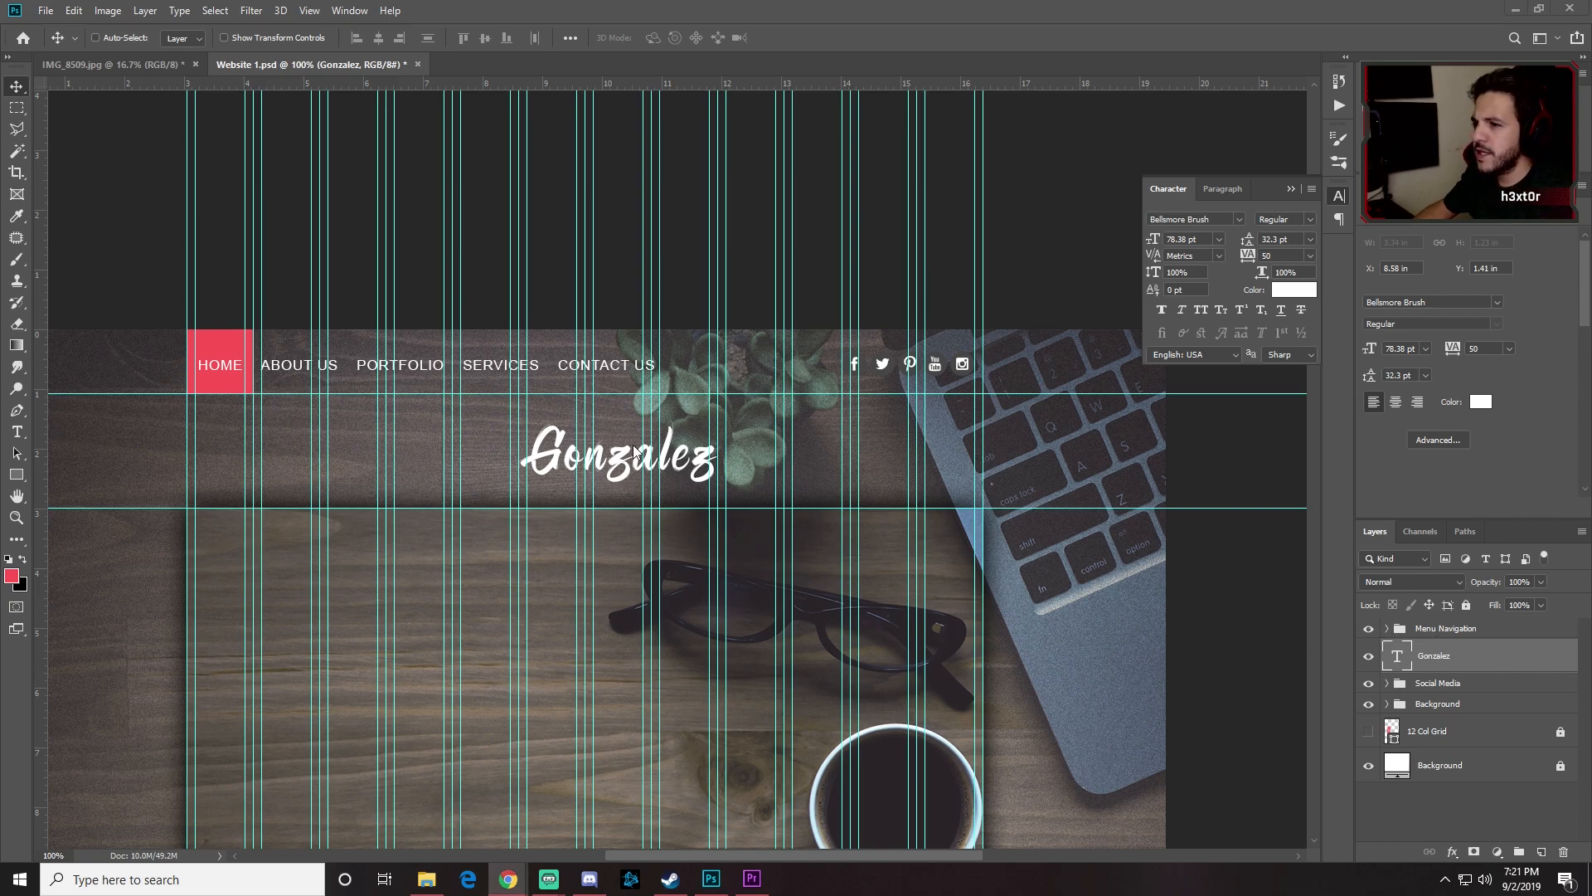
{"action": "key", "text": "t"}
{"action": "left_click", "coordinate": [215, 38]}
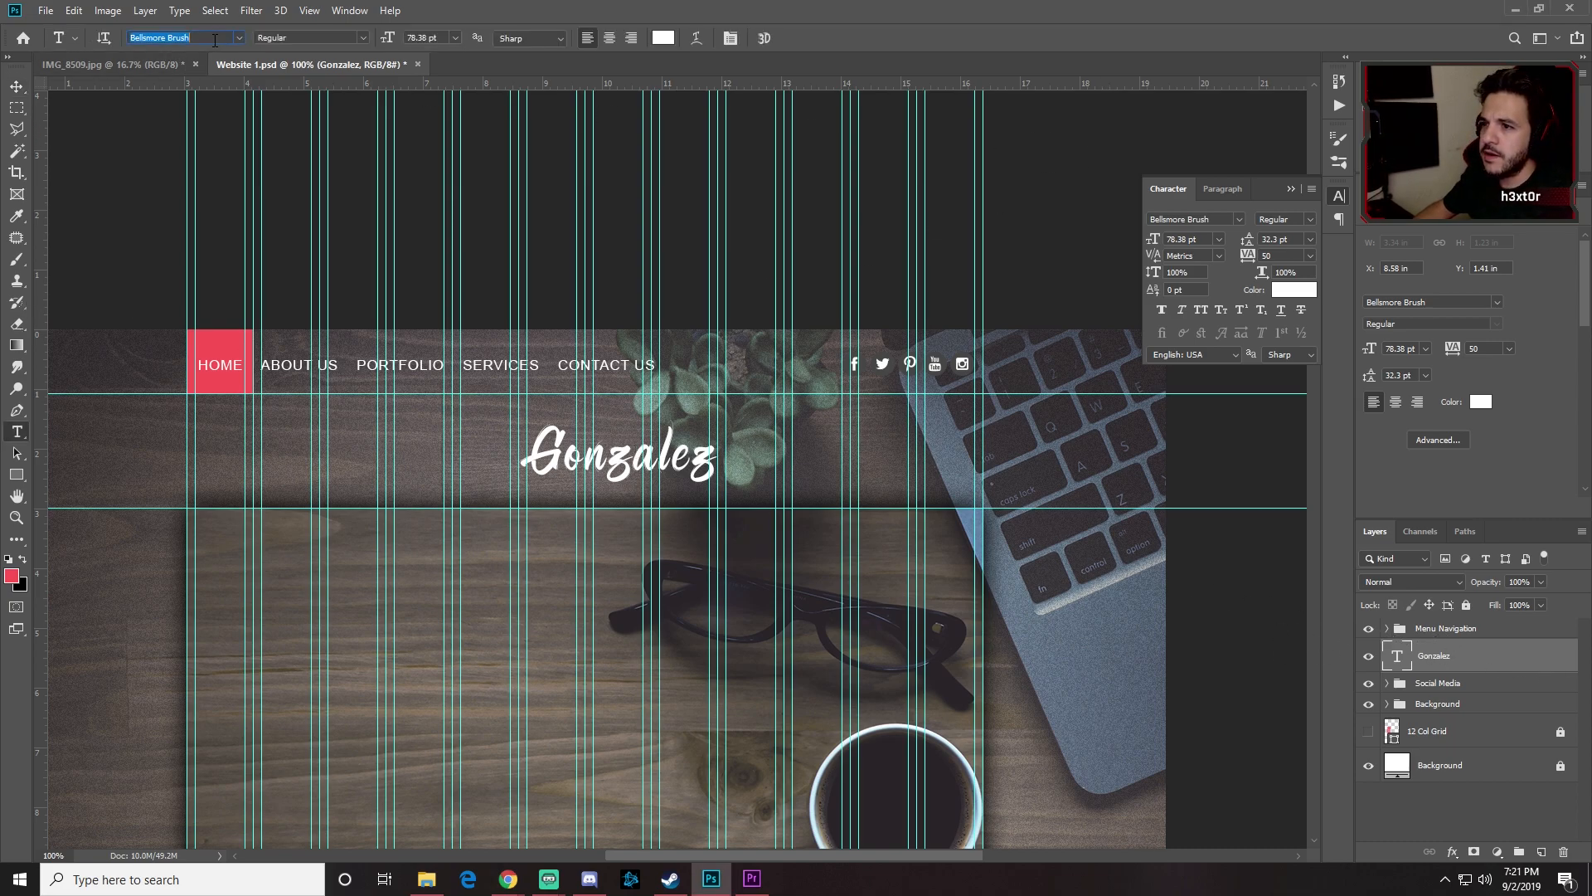
{"action": "type", "text": "fran"}
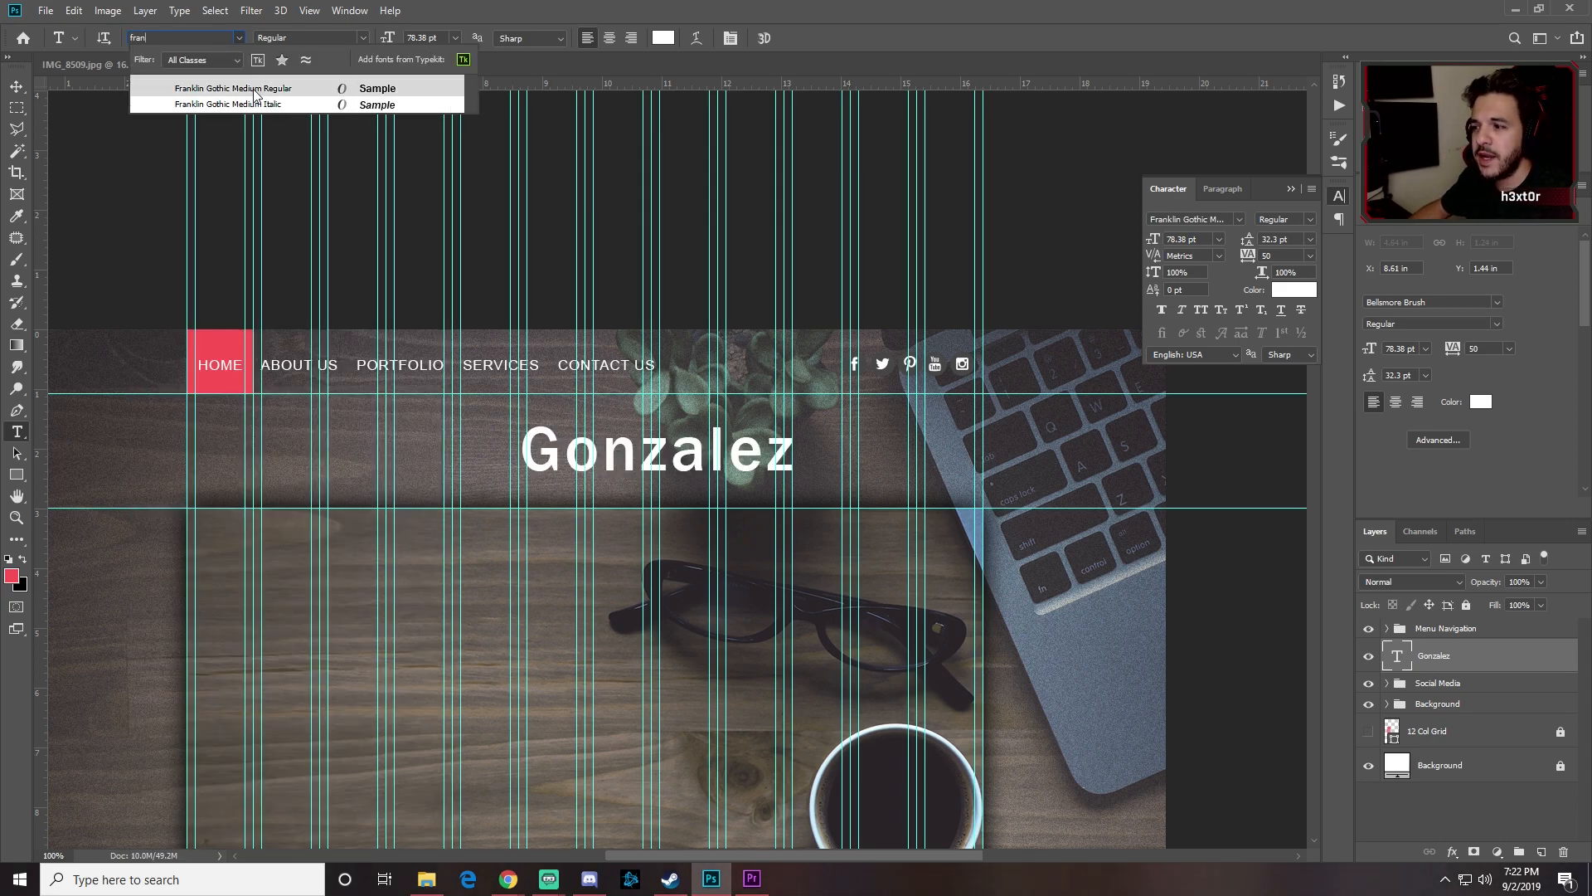
{"action": "key", "text": "Escape"}
{"action": "left_click", "coordinate": [16, 86]}
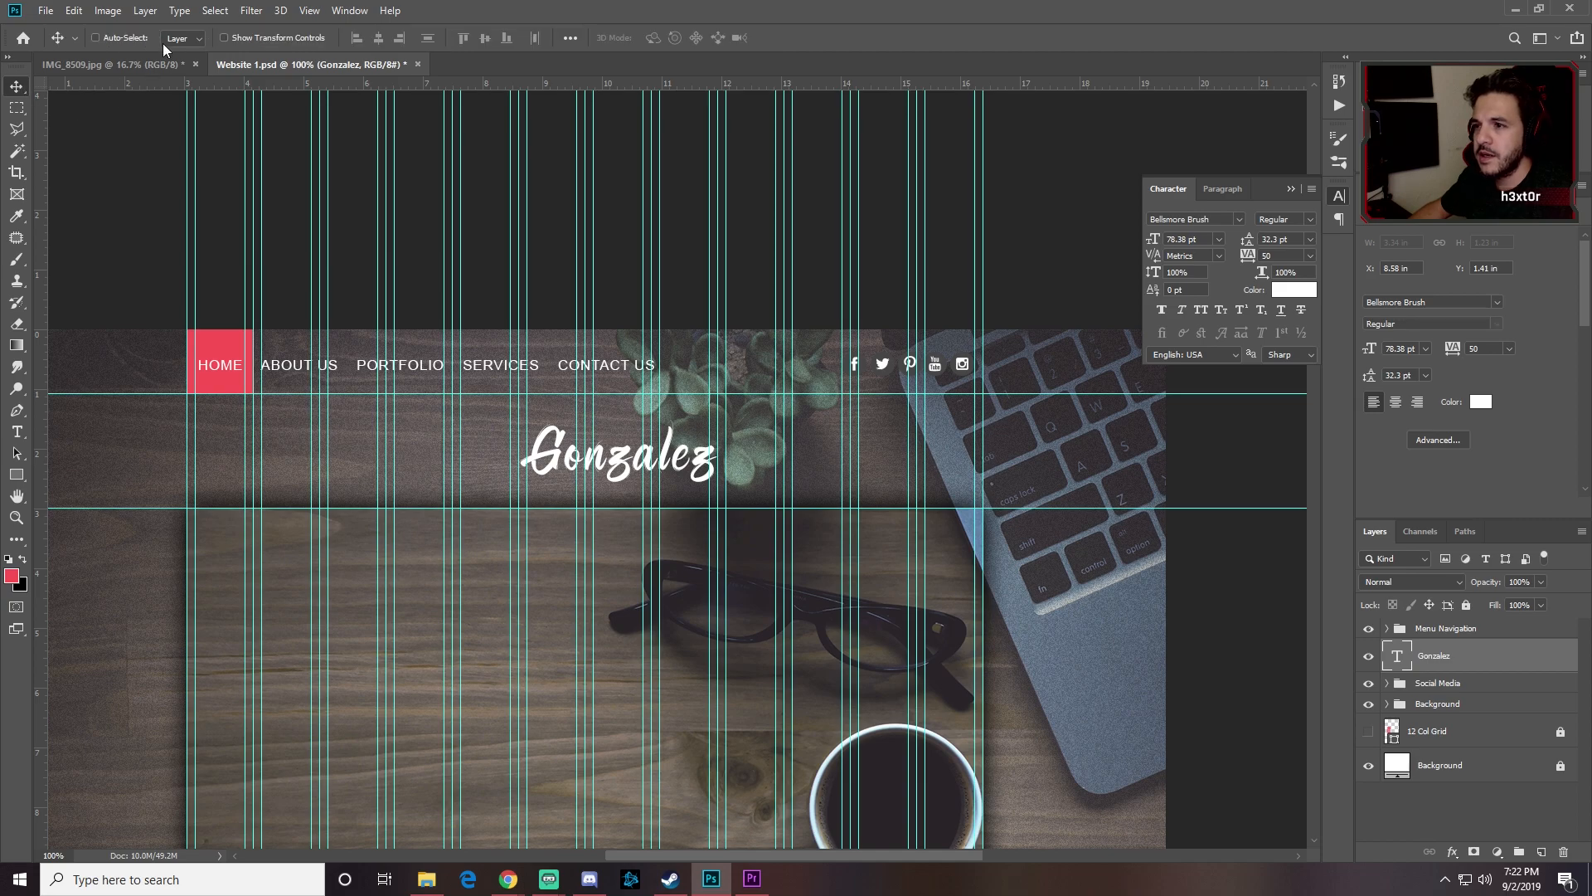
Step: Add a two-line text layer reading 'I AM' / 'DESIGNER' below Gonzalez
{"action": "left_click", "coordinate": [17, 431]}
{"action": "left_click", "coordinate": [290, 564]}
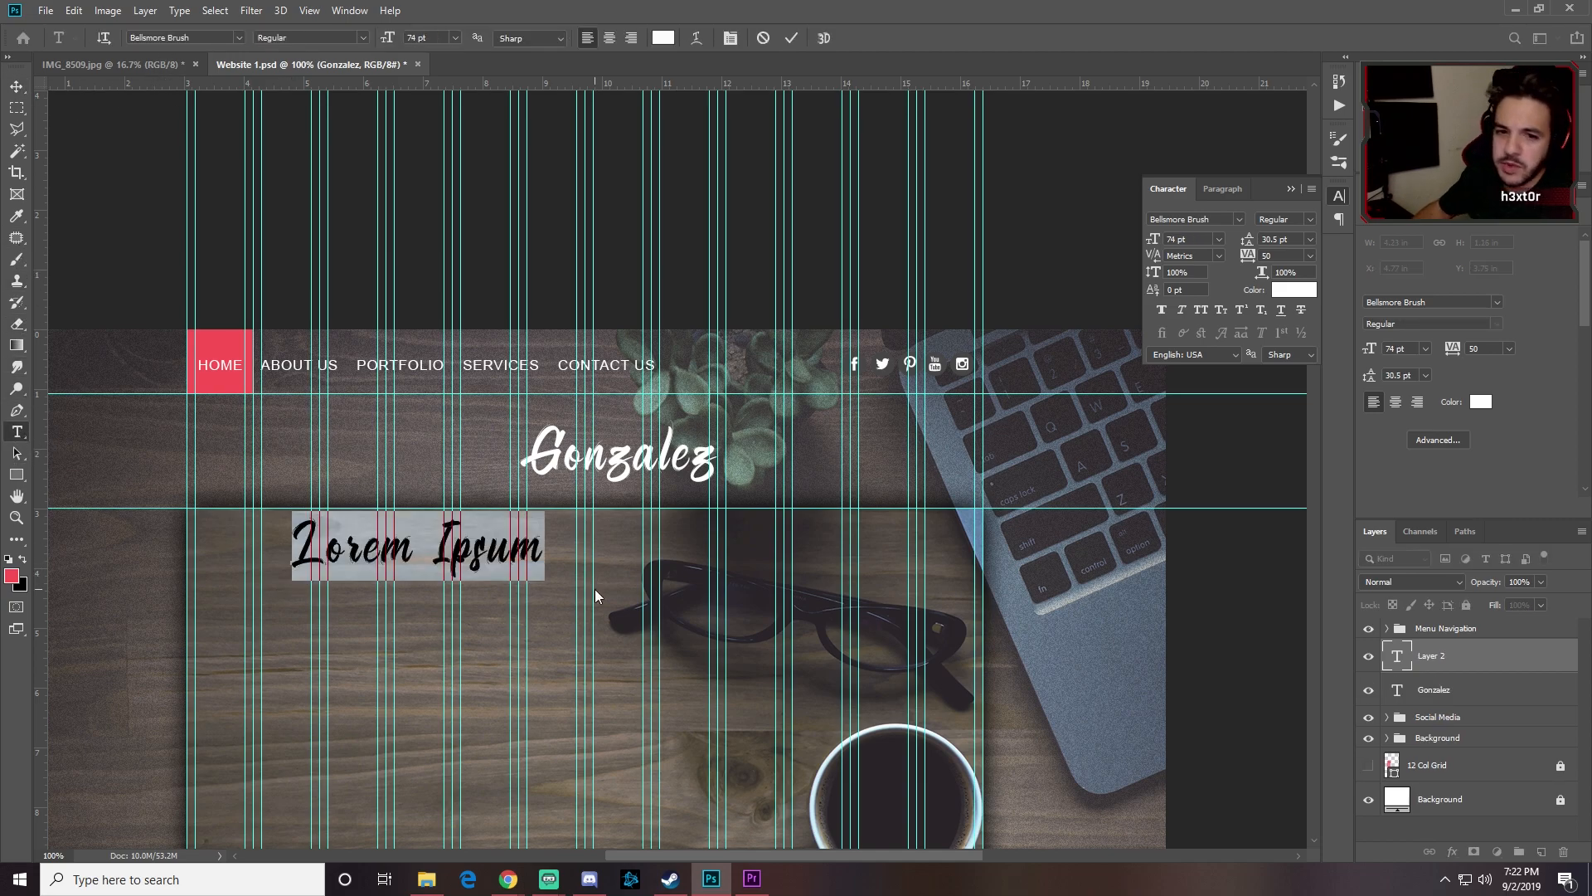
{"action": "type", "text": "I AM"}
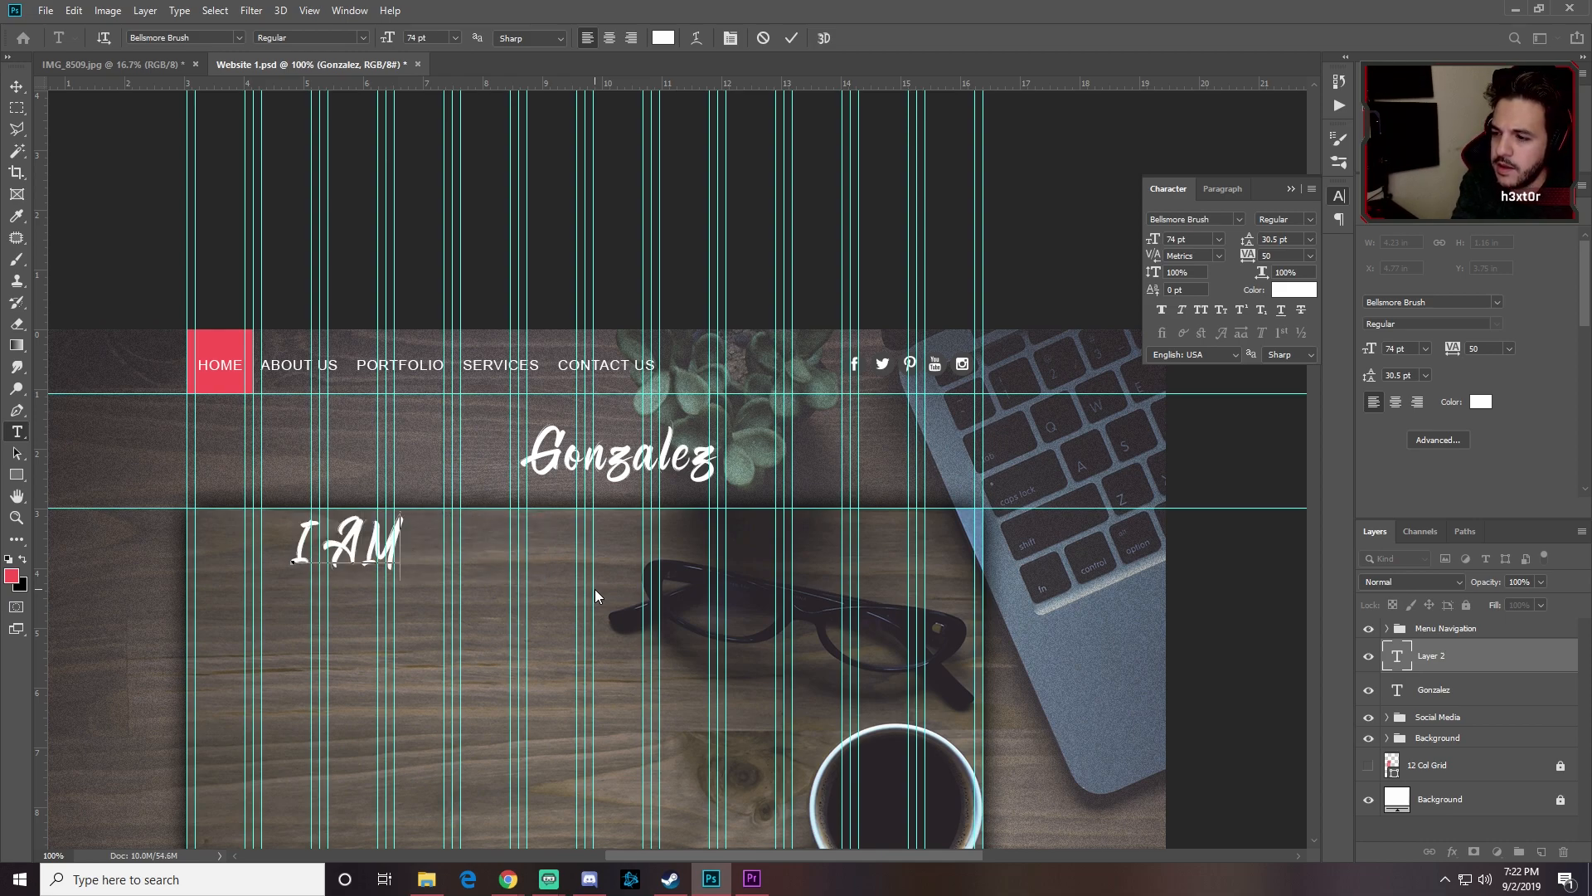
{"action": "key", "text": "Return"}
{"action": "type", "text": "D"}
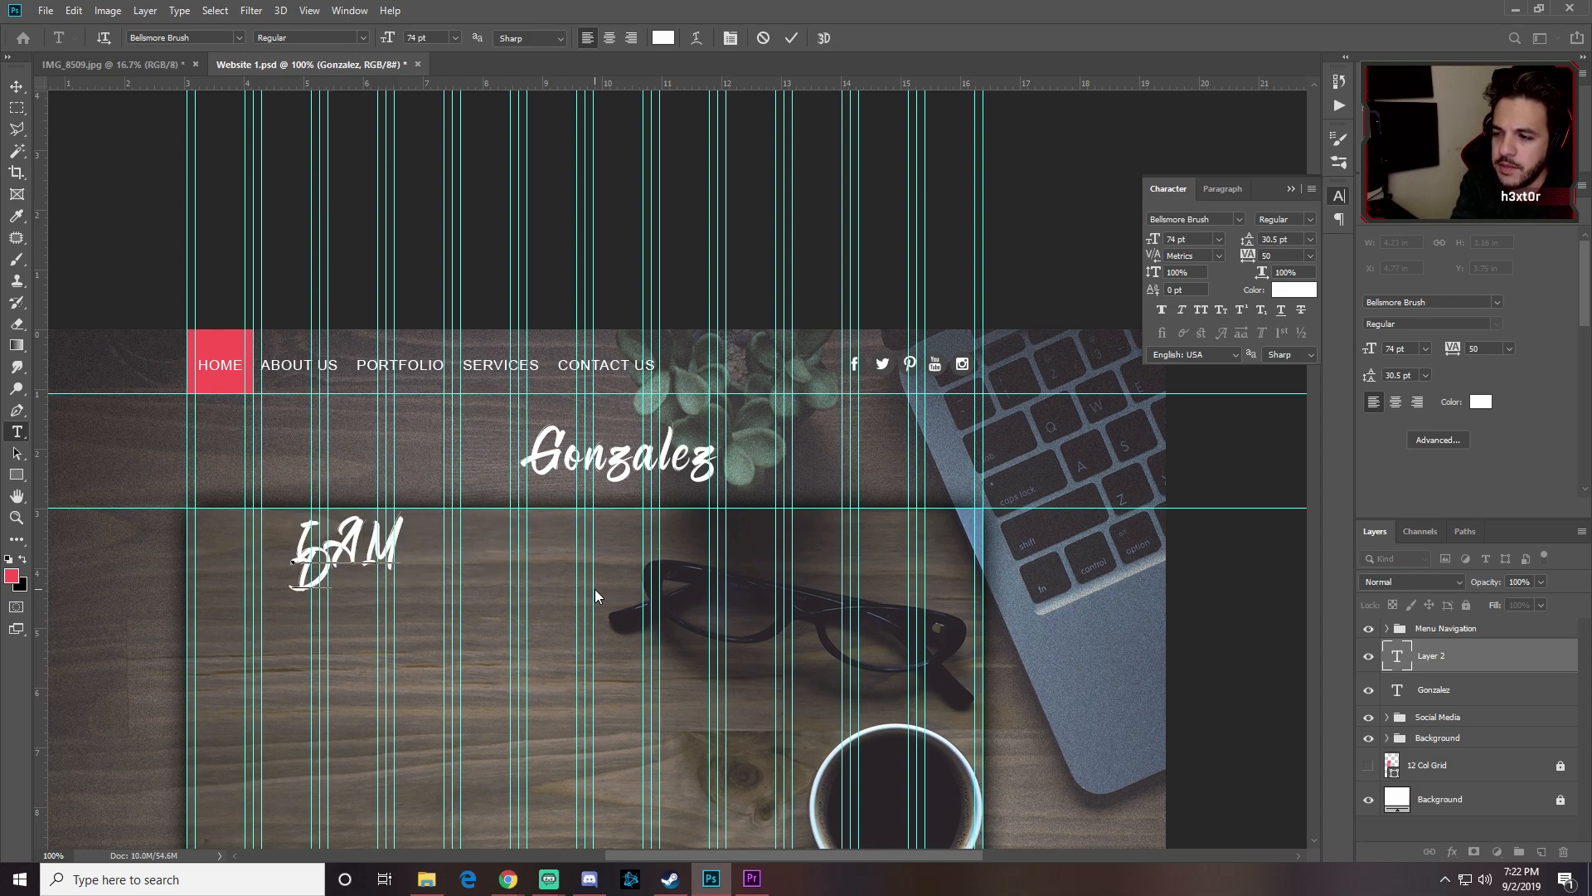
{"action": "type", "text": "ESIGNERS"}
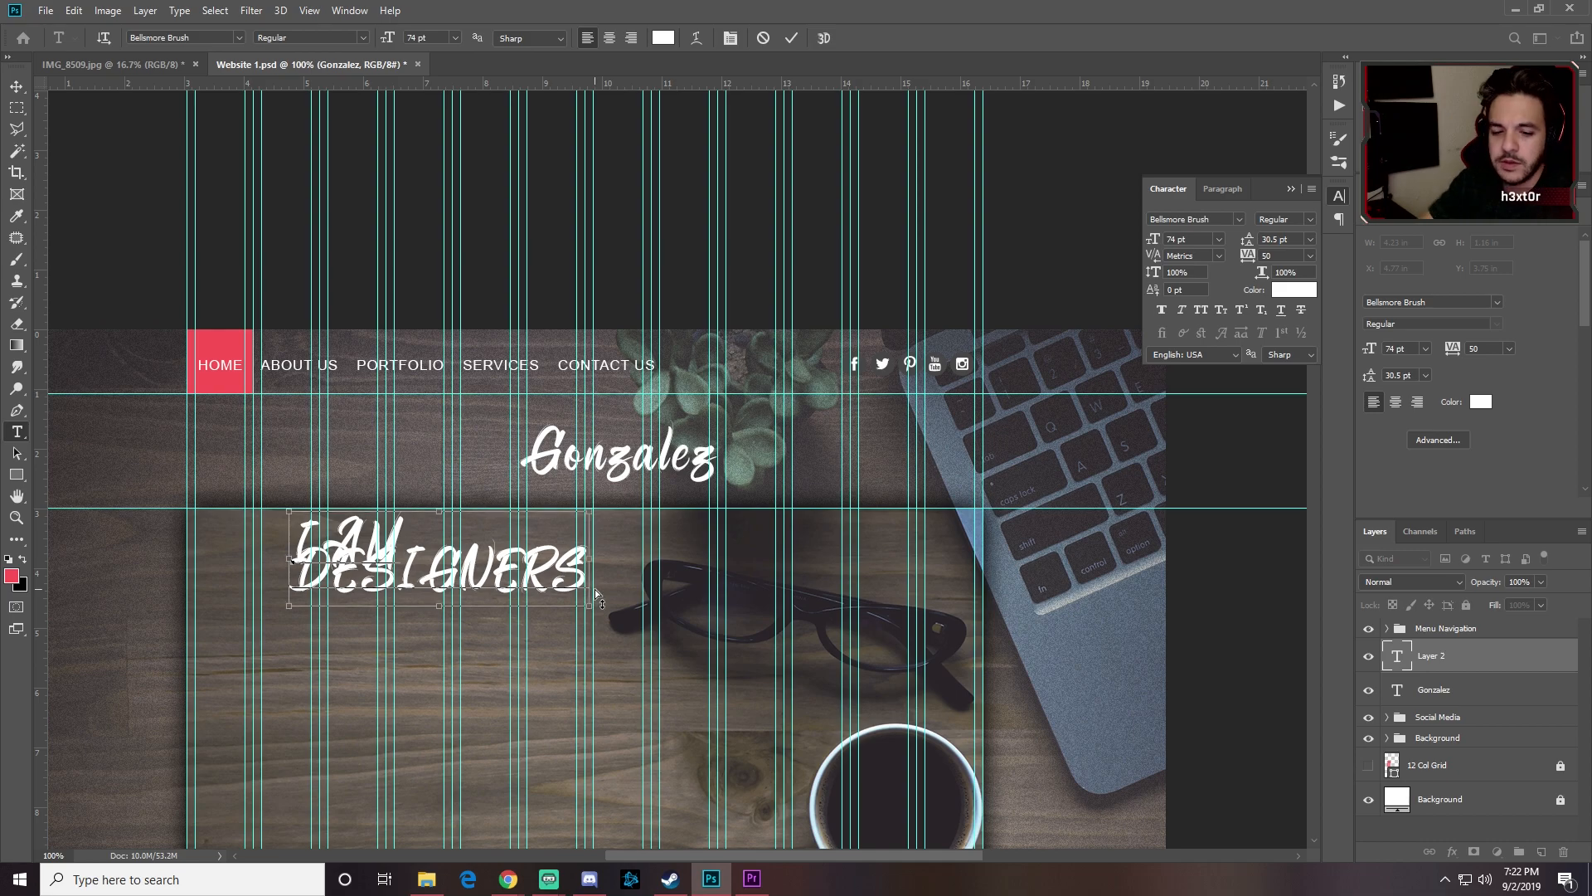
{"action": "key", "text": "BackSpace"}
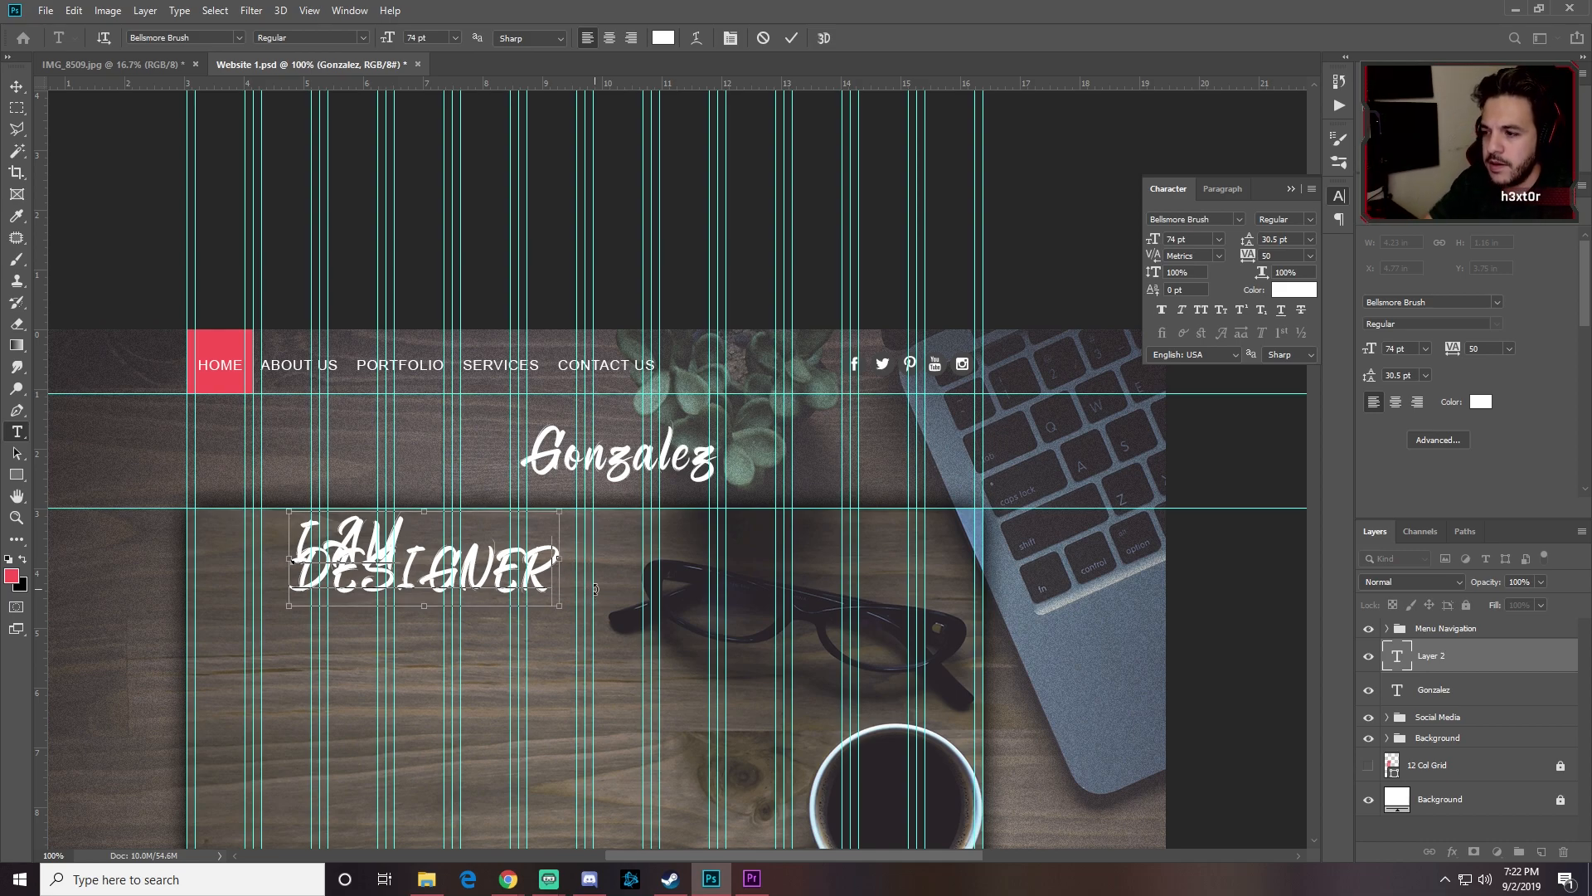
Step: Apply Franklin Gothic Medium to the whole heading
{"action": "key", "text": "ctrl+a"}
{"action": "left_click", "coordinate": [202, 36]}
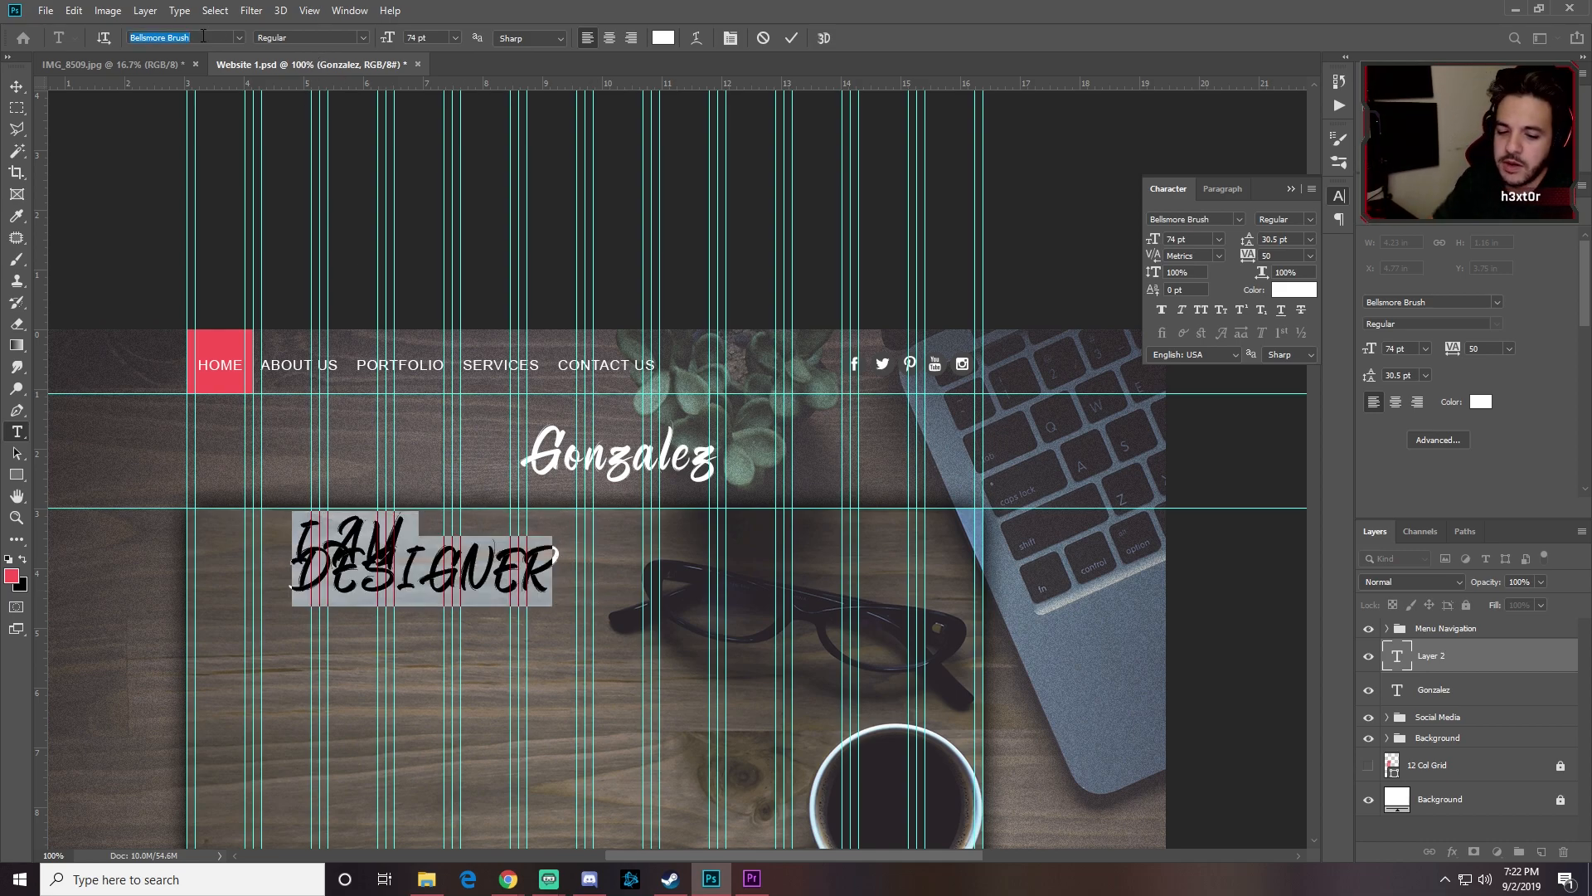
{"action": "type", "text": "frank"}
{"action": "key", "text": "Down"}
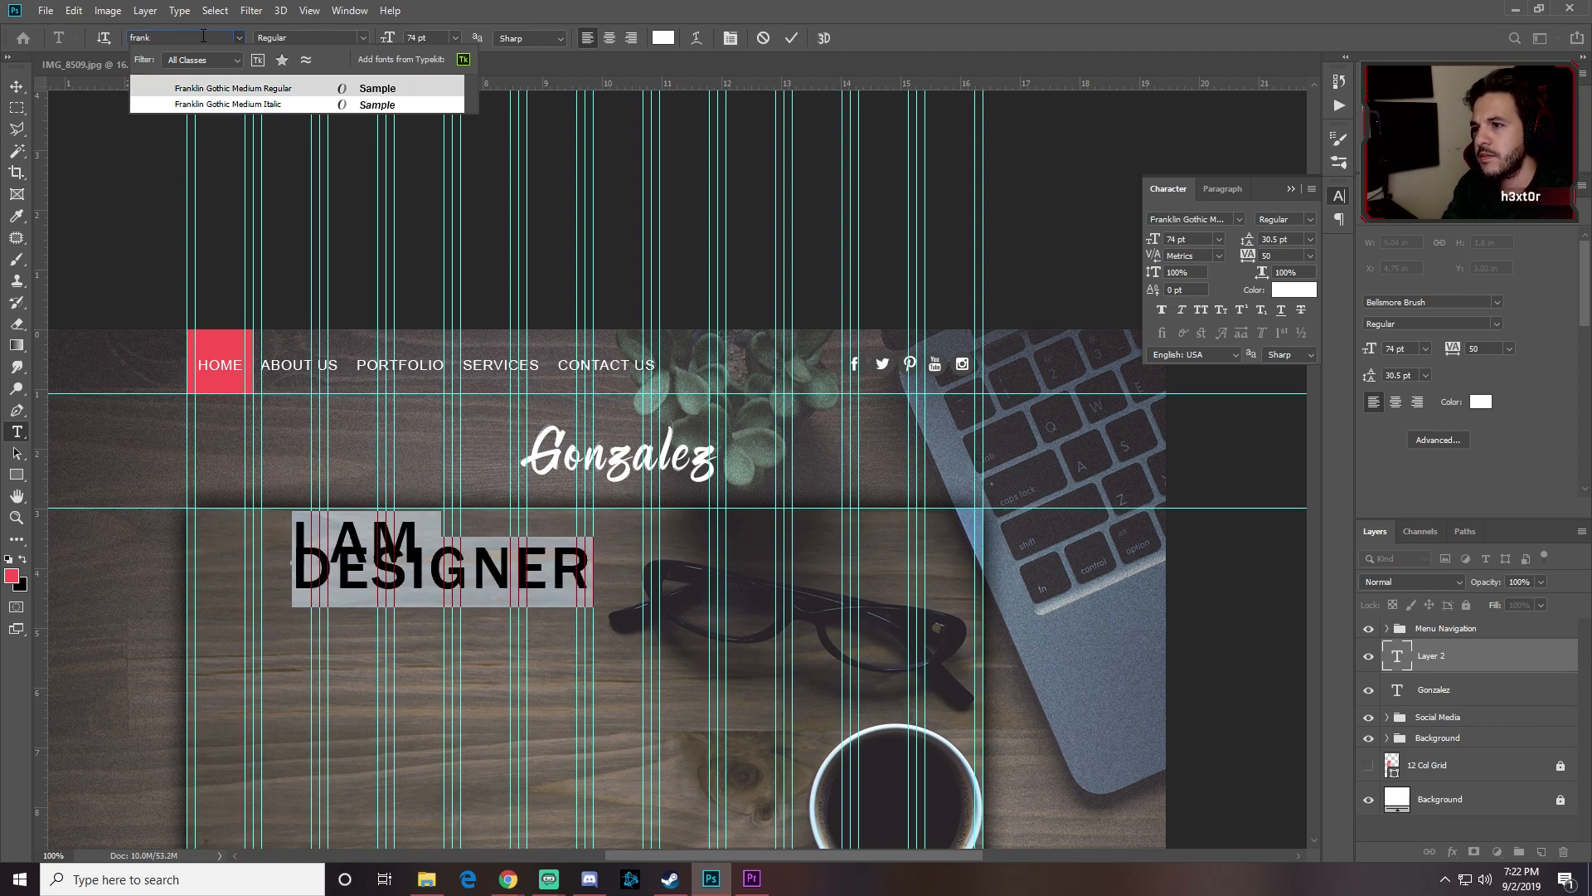
{"action": "key", "text": "Return"}
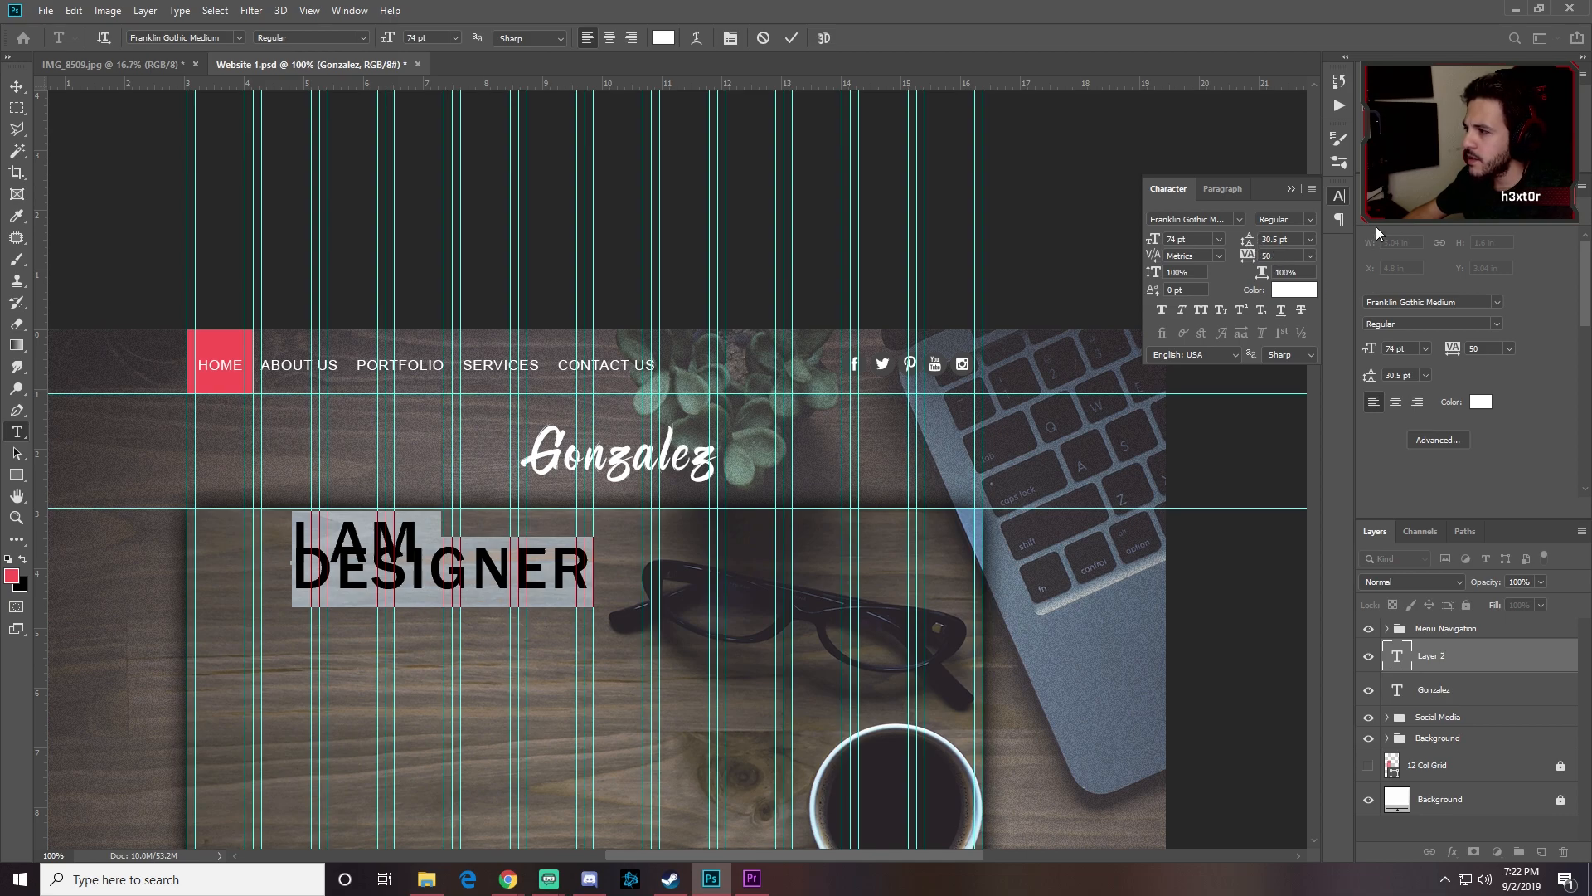
Step: Reopen the Character panel and set the heading's line spacing to automatic
{"action": "left_click", "coordinate": [1337, 195]}
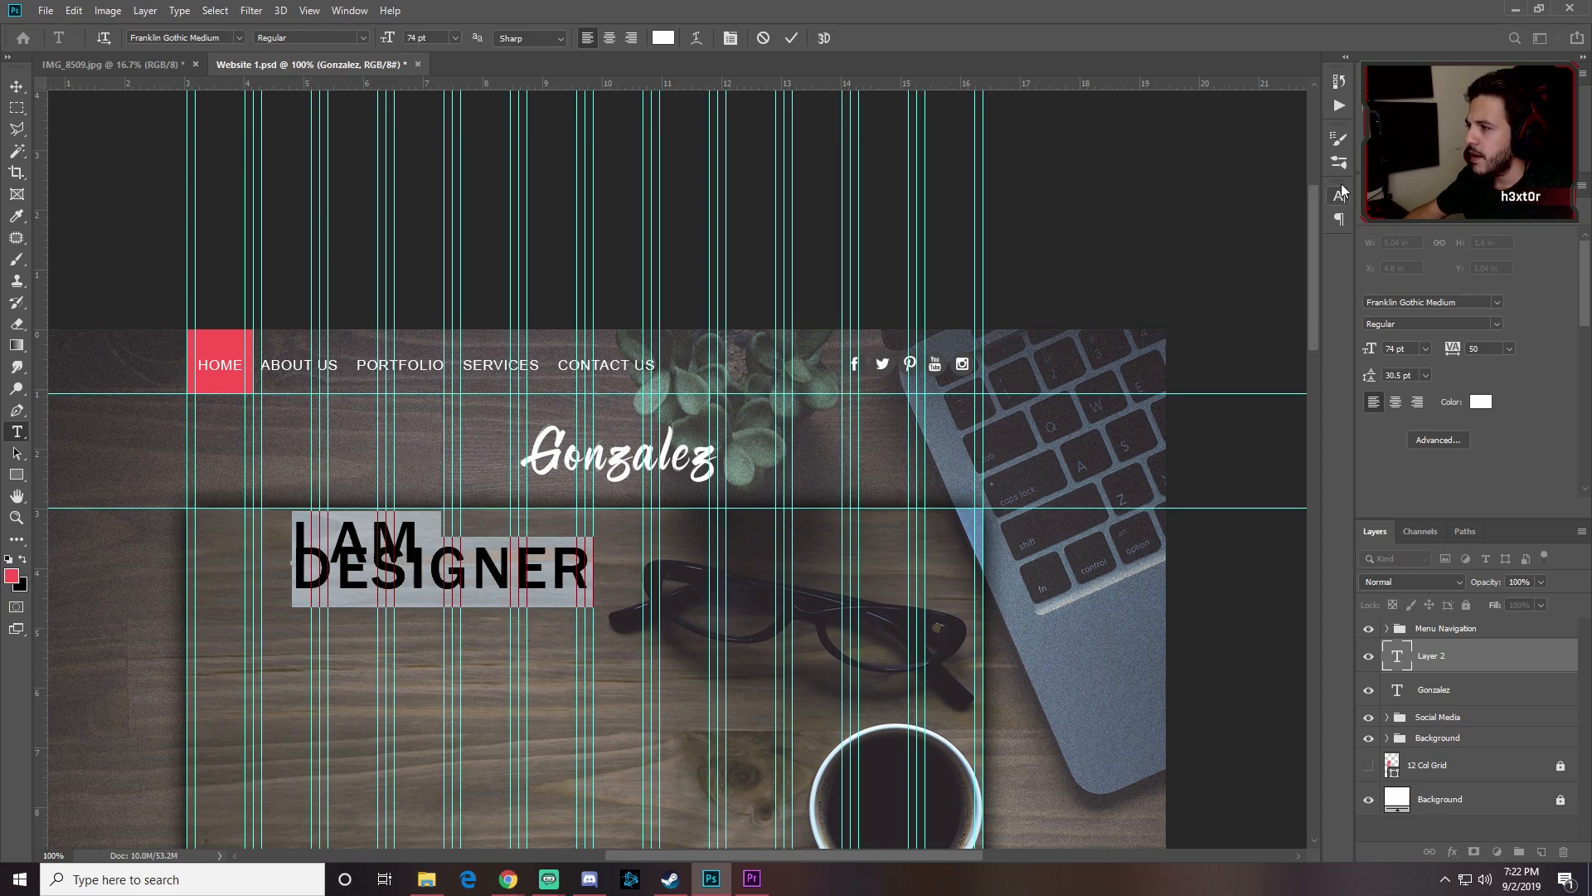
{"action": "left_click", "coordinate": [349, 10]}
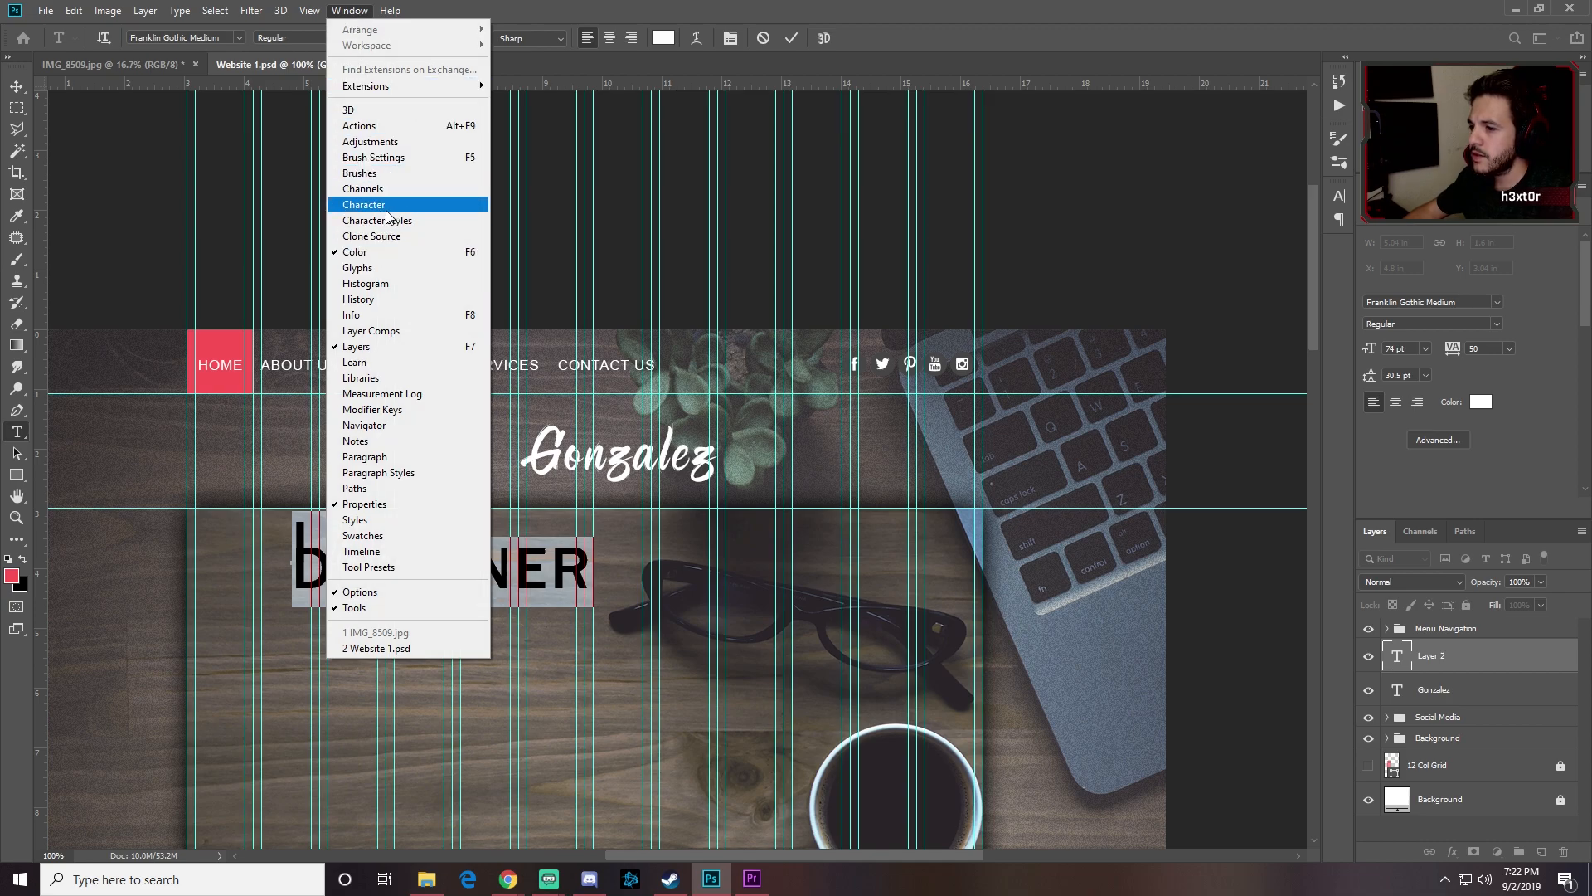
{"action": "left_click", "coordinate": [1338, 196]}
{"action": "left_click", "coordinate": [1337, 195]}
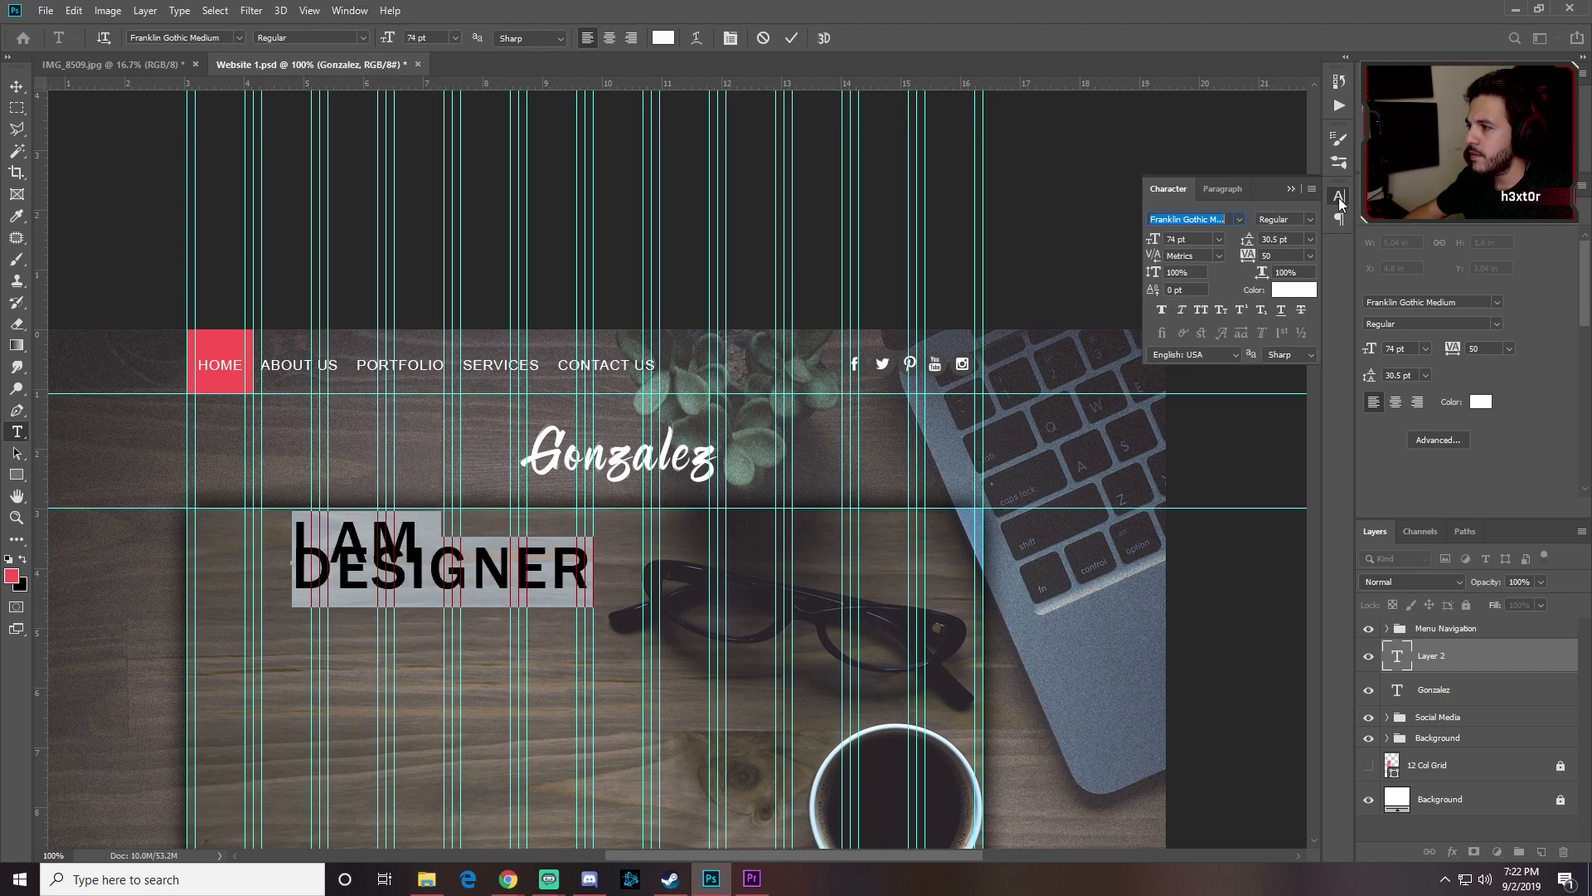
{"action": "left_click", "coordinate": [1309, 241]}
{"action": "left_click", "coordinate": [1301, 256]}
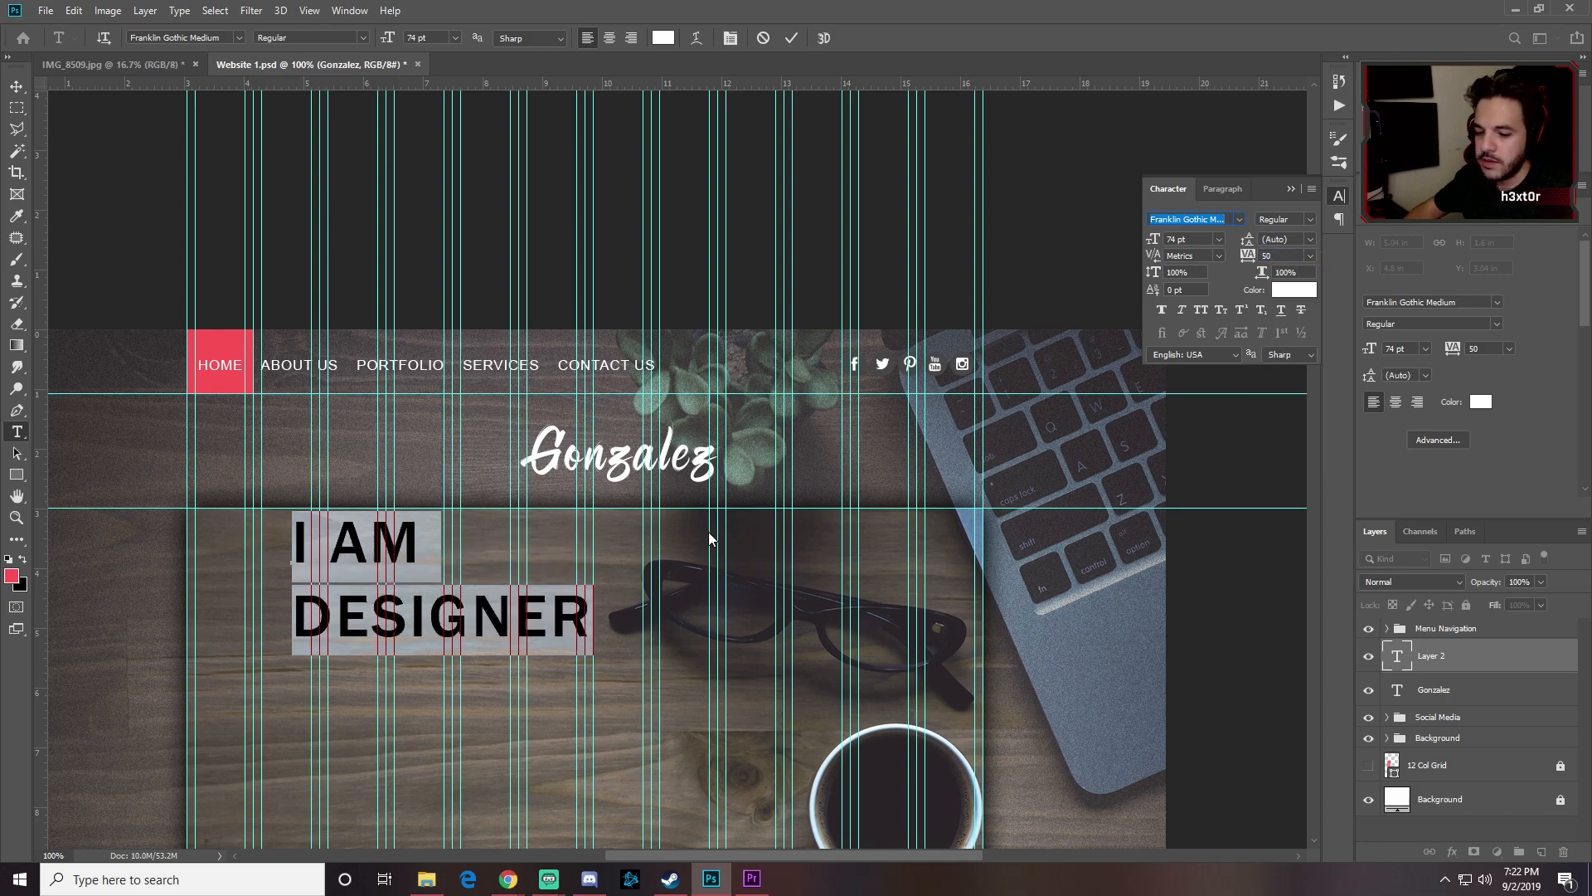
{"action": "key", "text": "Down"}
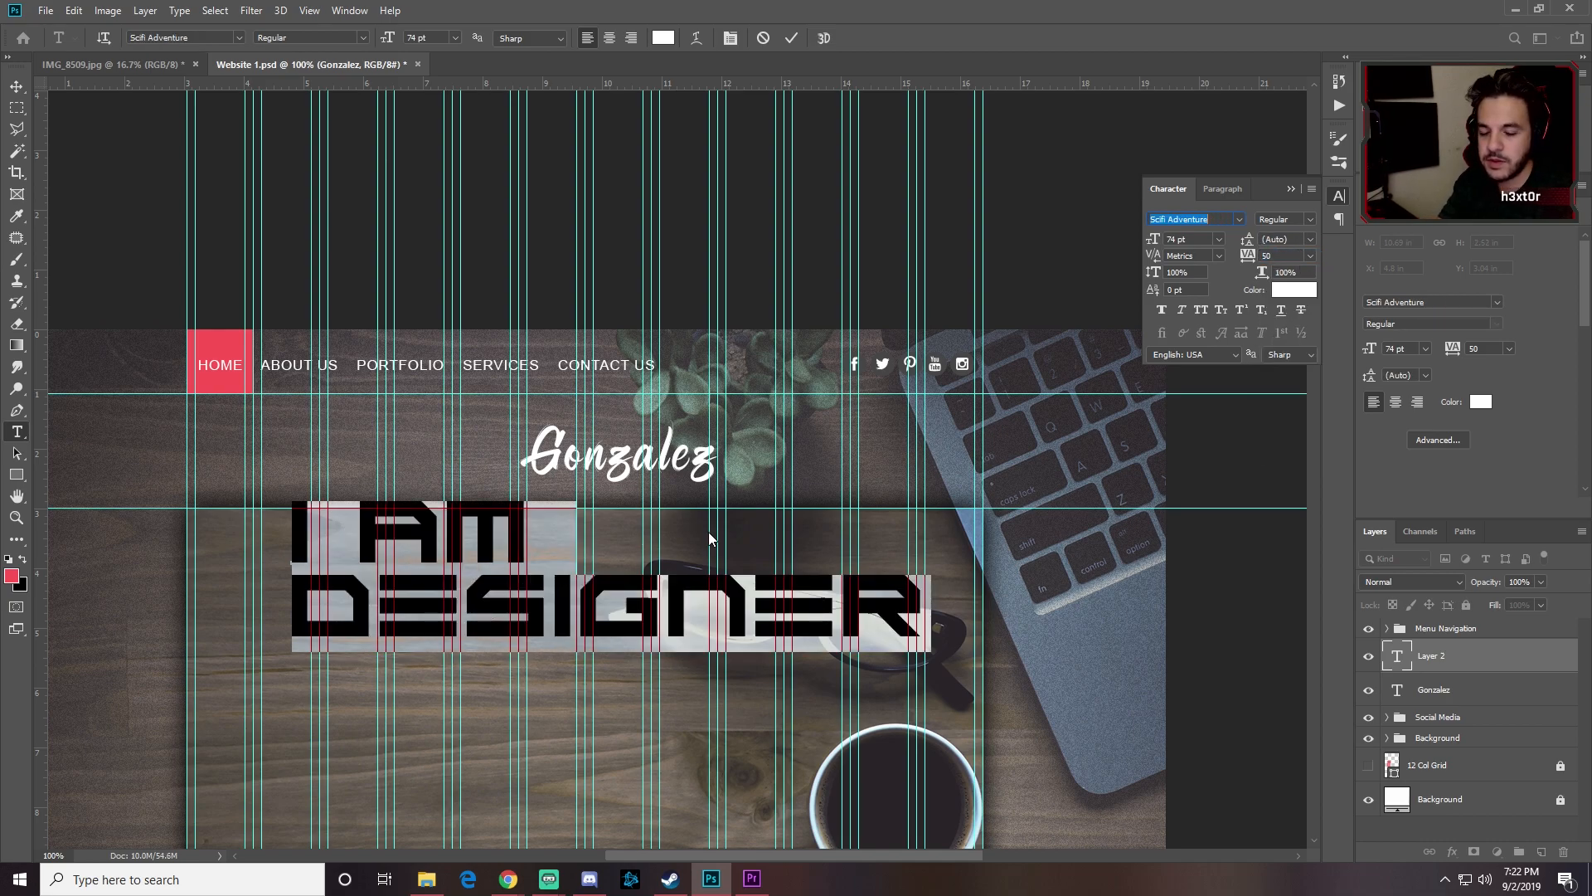
{"action": "key", "text": "ctrl+z"}
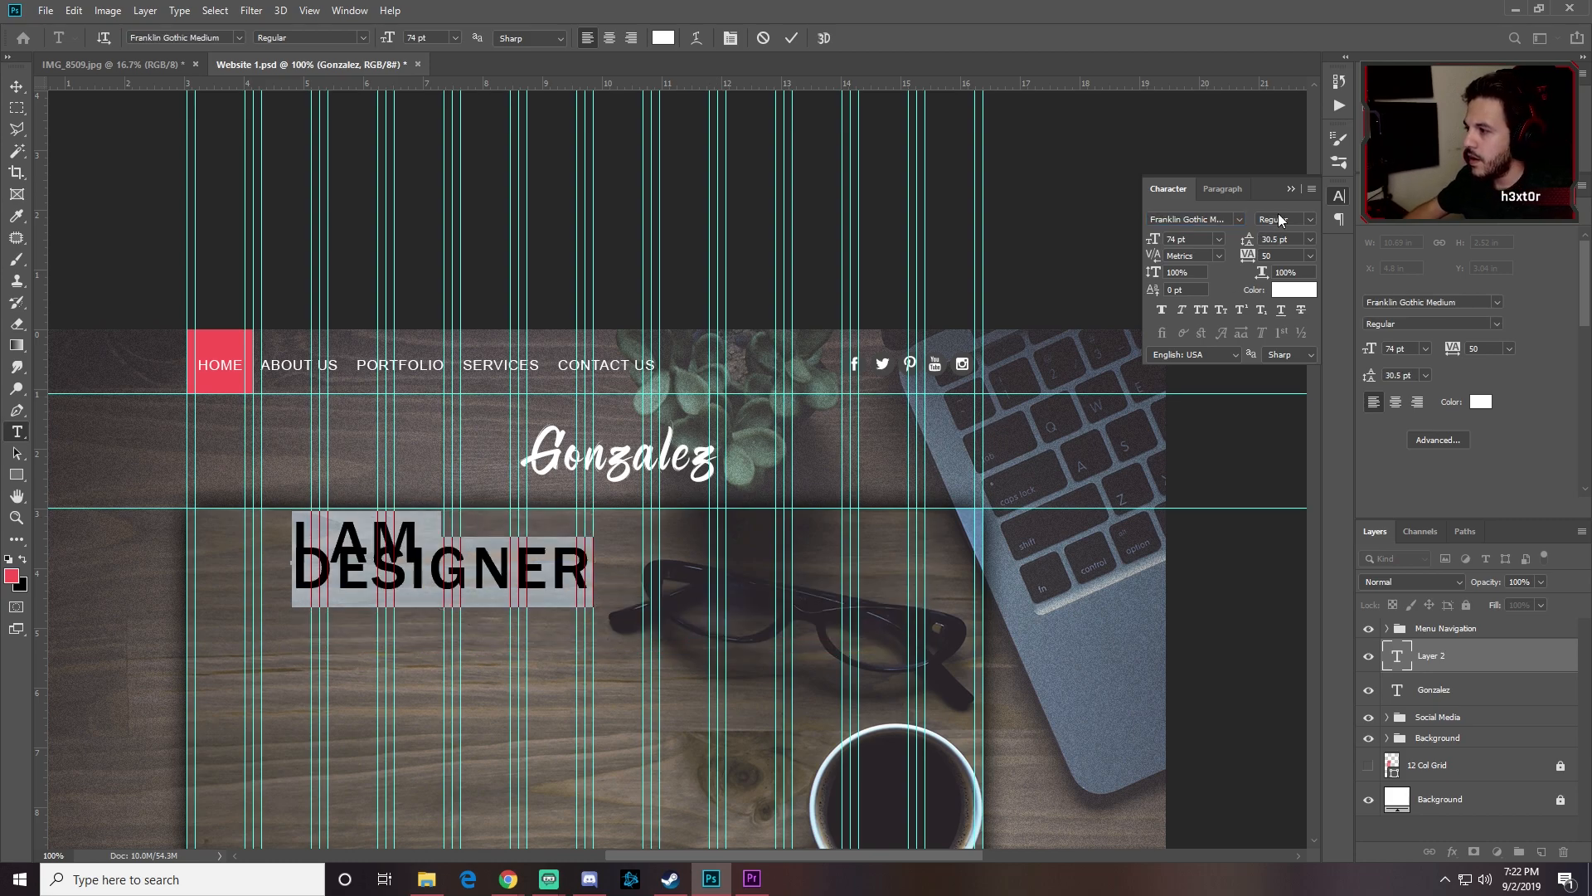
Step: Try several leading values, settle on 55 pt, and centre-align the heading lines
{"action": "left_click", "coordinate": [1309, 242]}
{"action": "left_click", "coordinate": [1291, 290]}
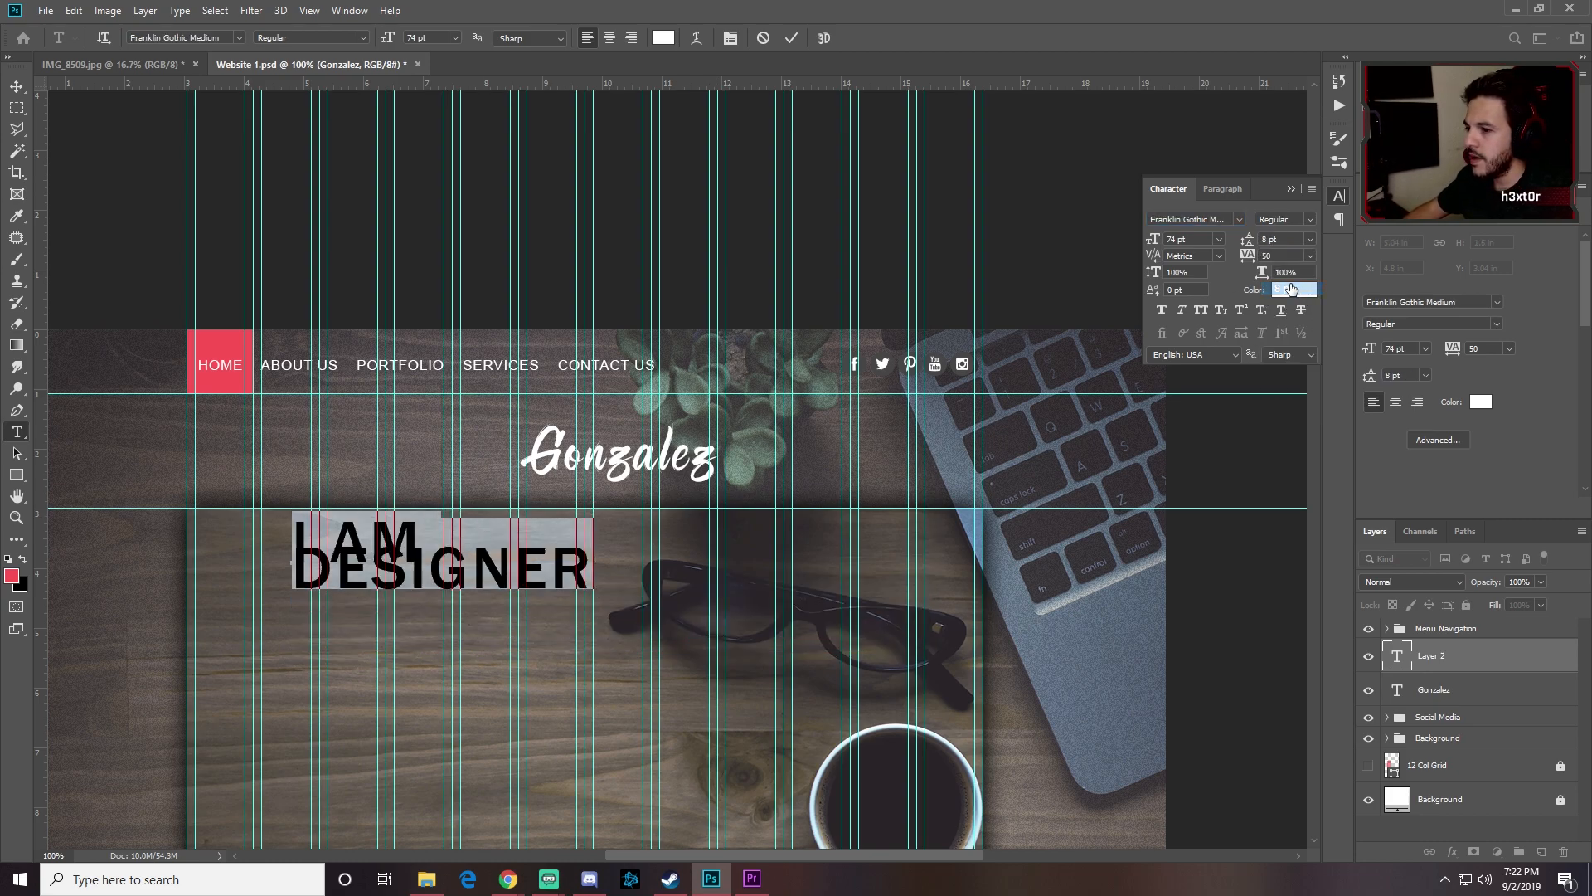
{"action": "left_click", "coordinate": [1310, 240]}
{"action": "left_click", "coordinate": [1283, 413]}
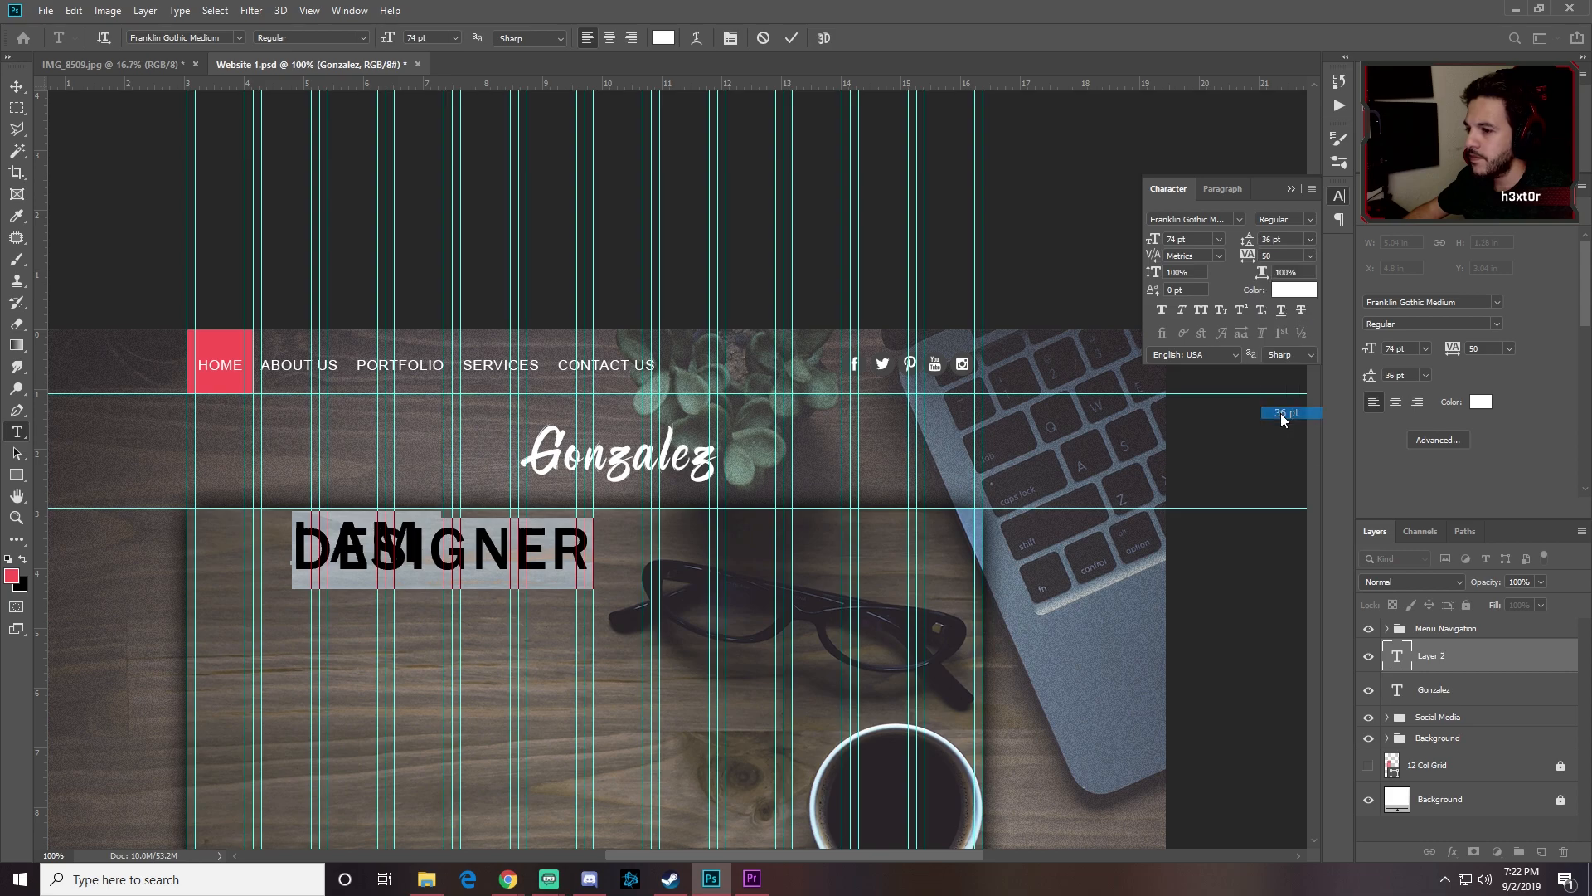
{"action": "left_click", "coordinate": [1314, 236]}
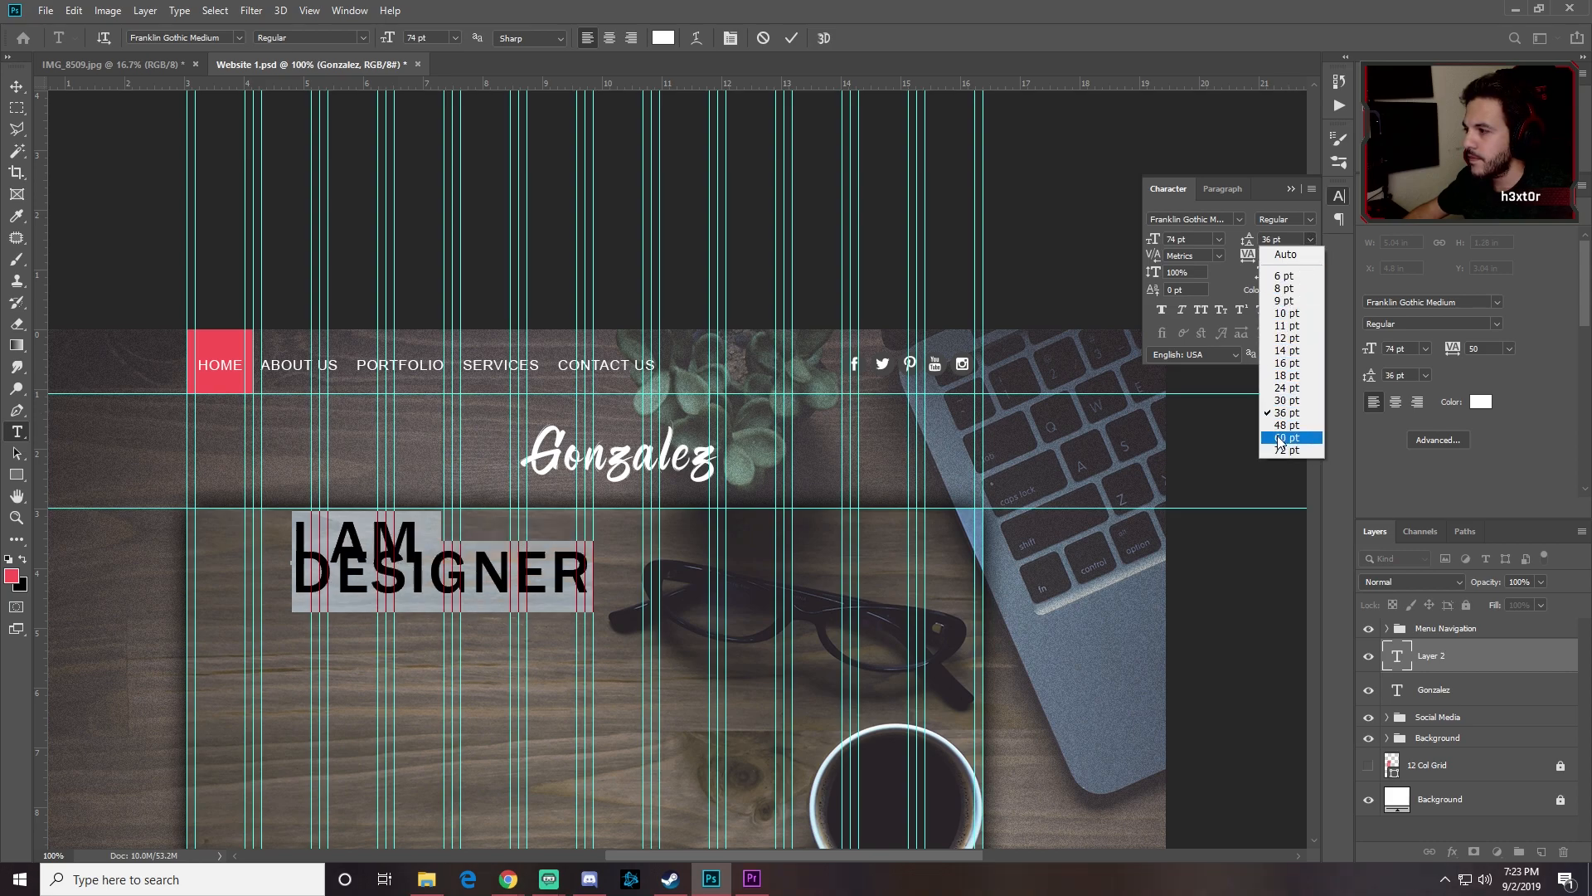
{"action": "left_click", "coordinate": [1277, 434]}
{"action": "left_click", "coordinate": [1310, 239]}
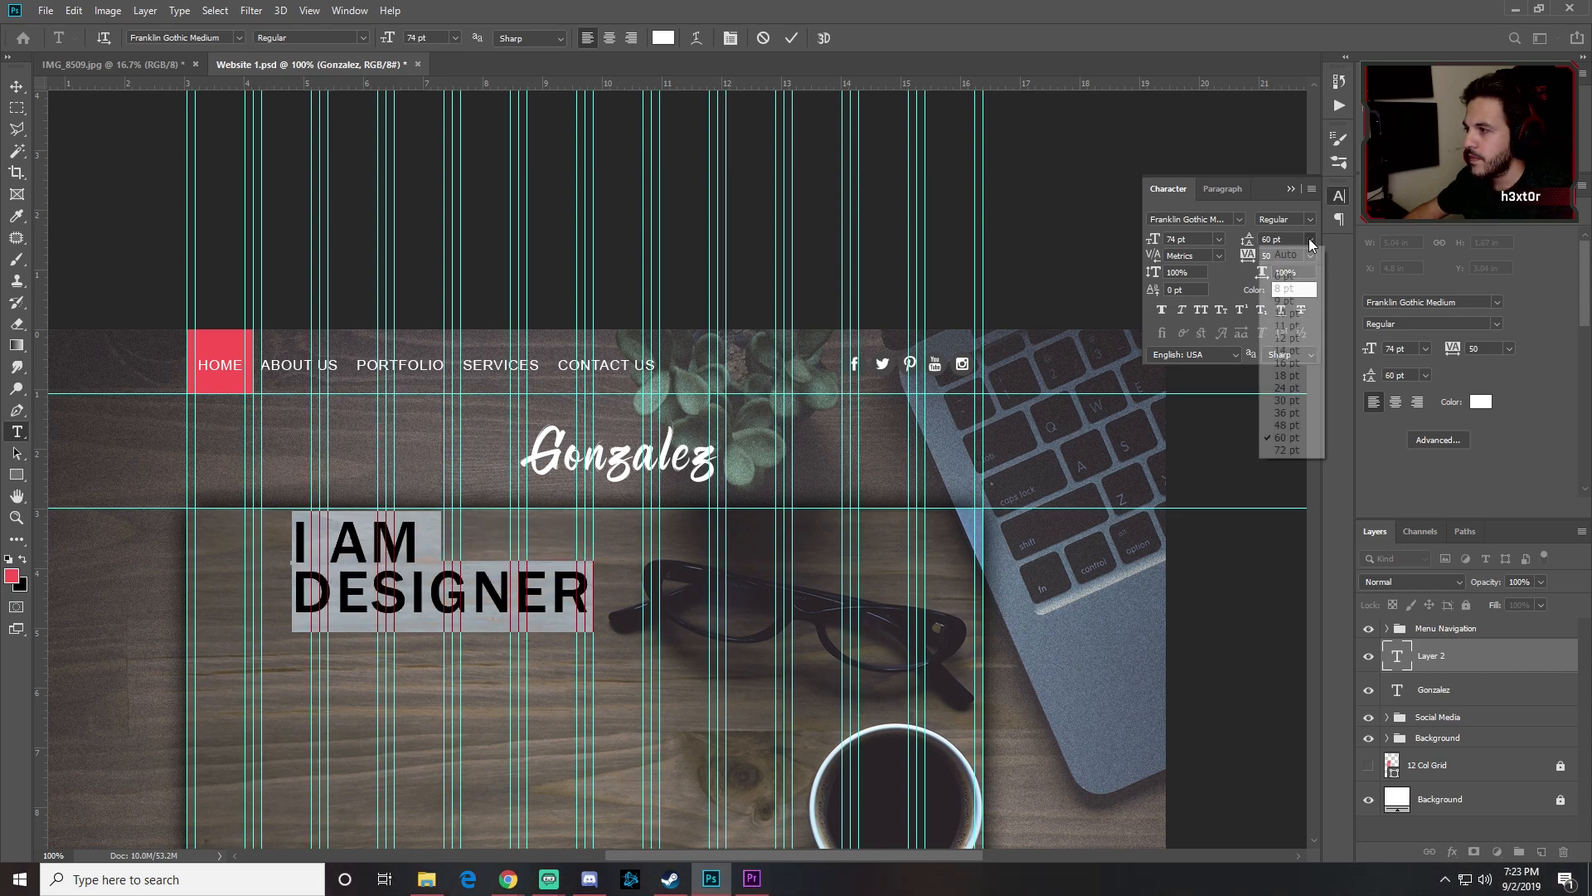
{"action": "left_click", "coordinate": [1286, 425]}
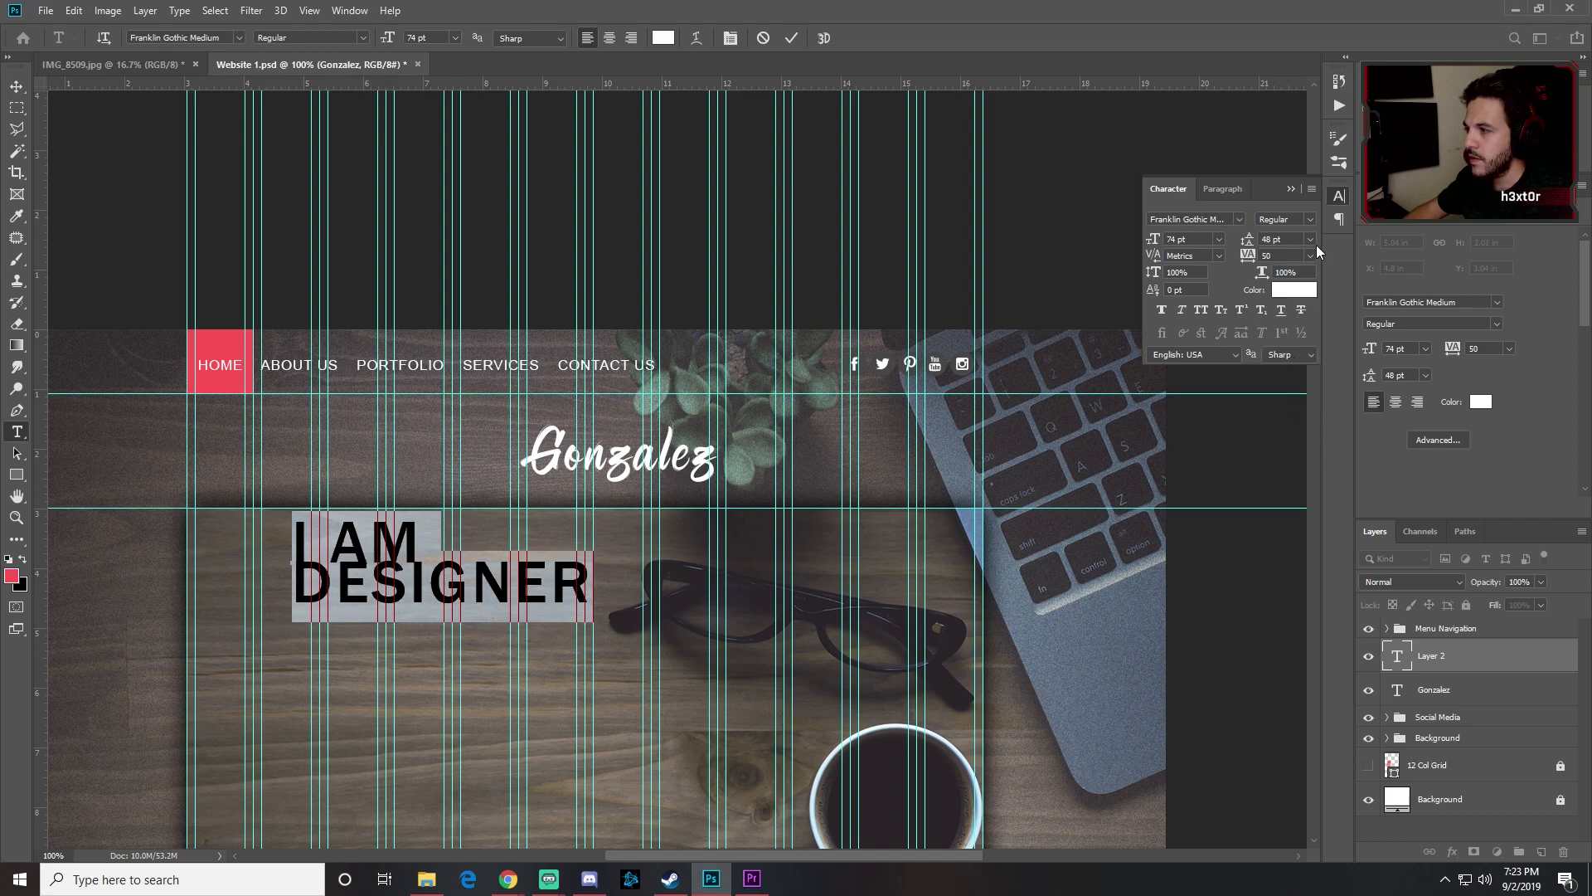
{"action": "type", "text": "55"}
{"action": "key", "text": "Return"}
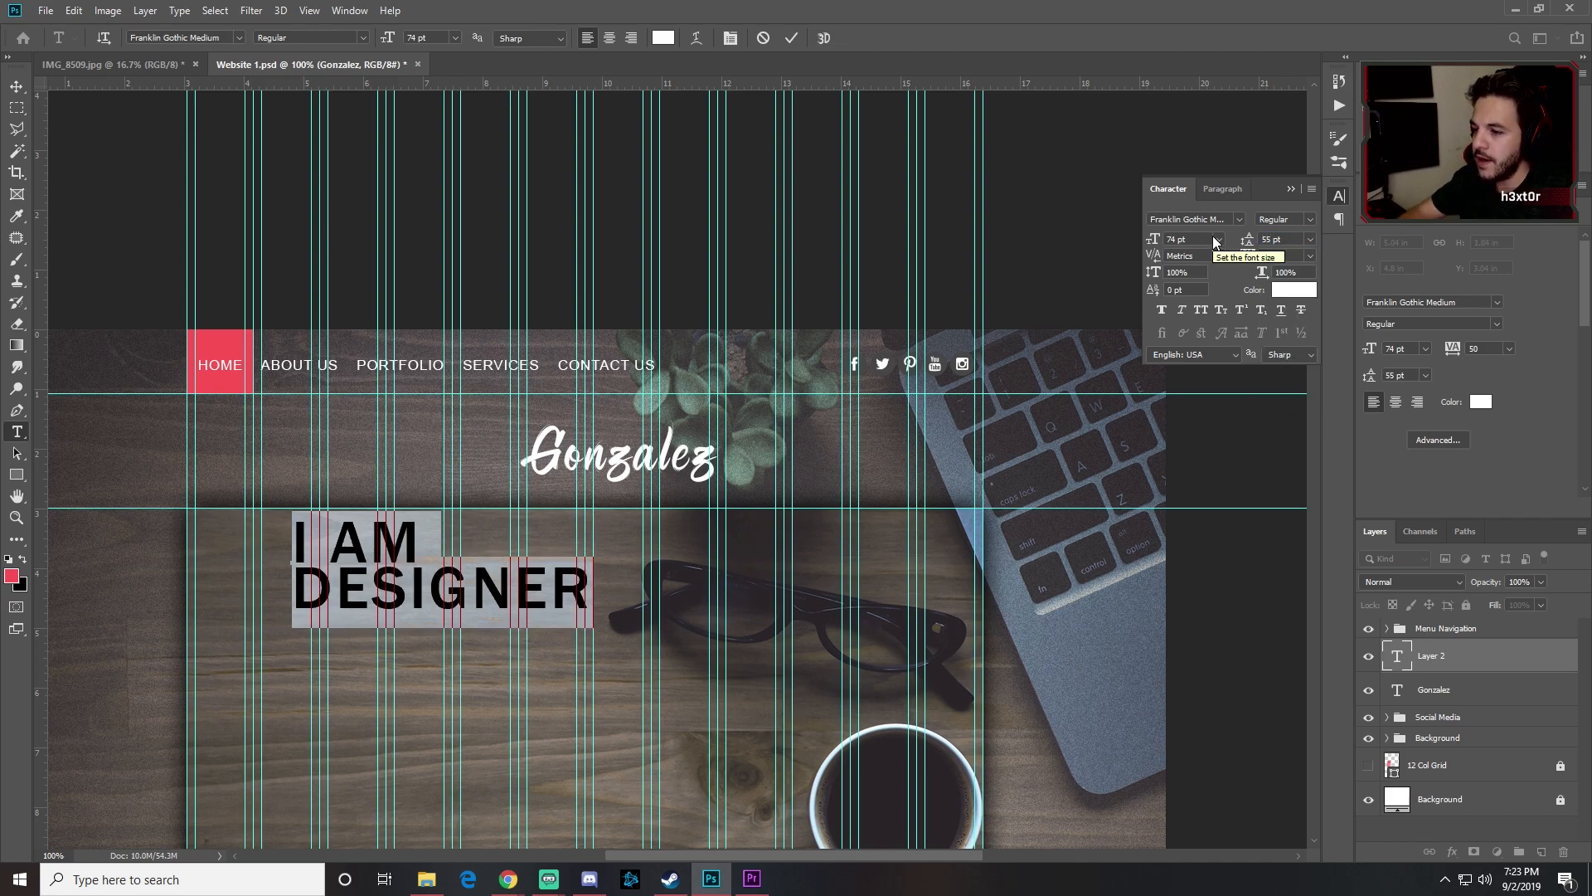
{"action": "left_click", "coordinate": [609, 38]}
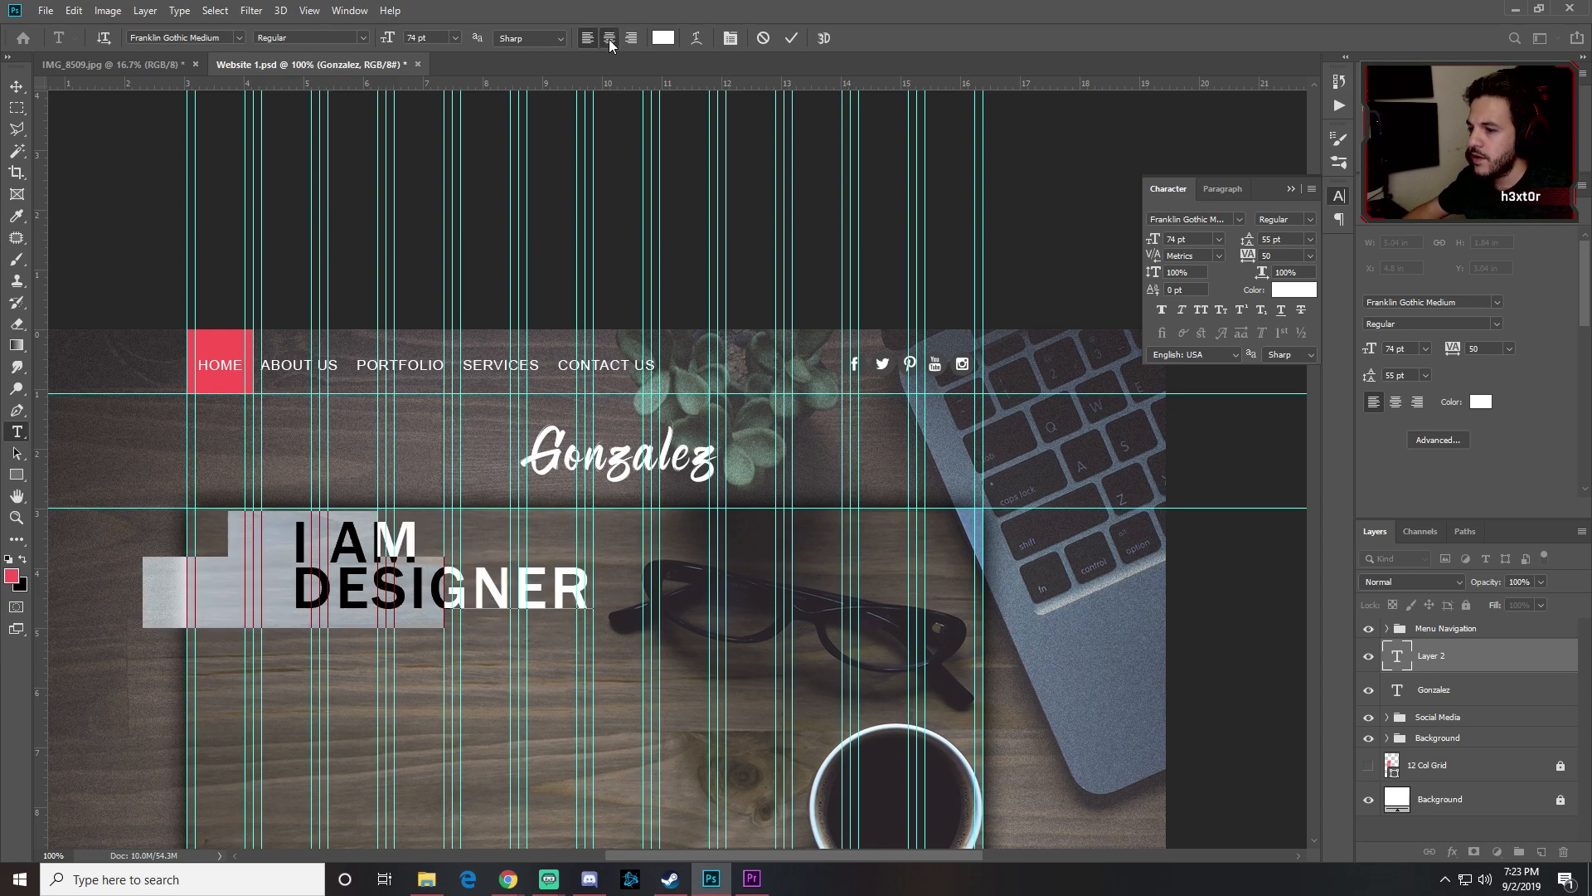
Step: Change the I AM DESIGNER heading's font to Nexa Bold
{"action": "left_click", "coordinate": [1221, 221]}
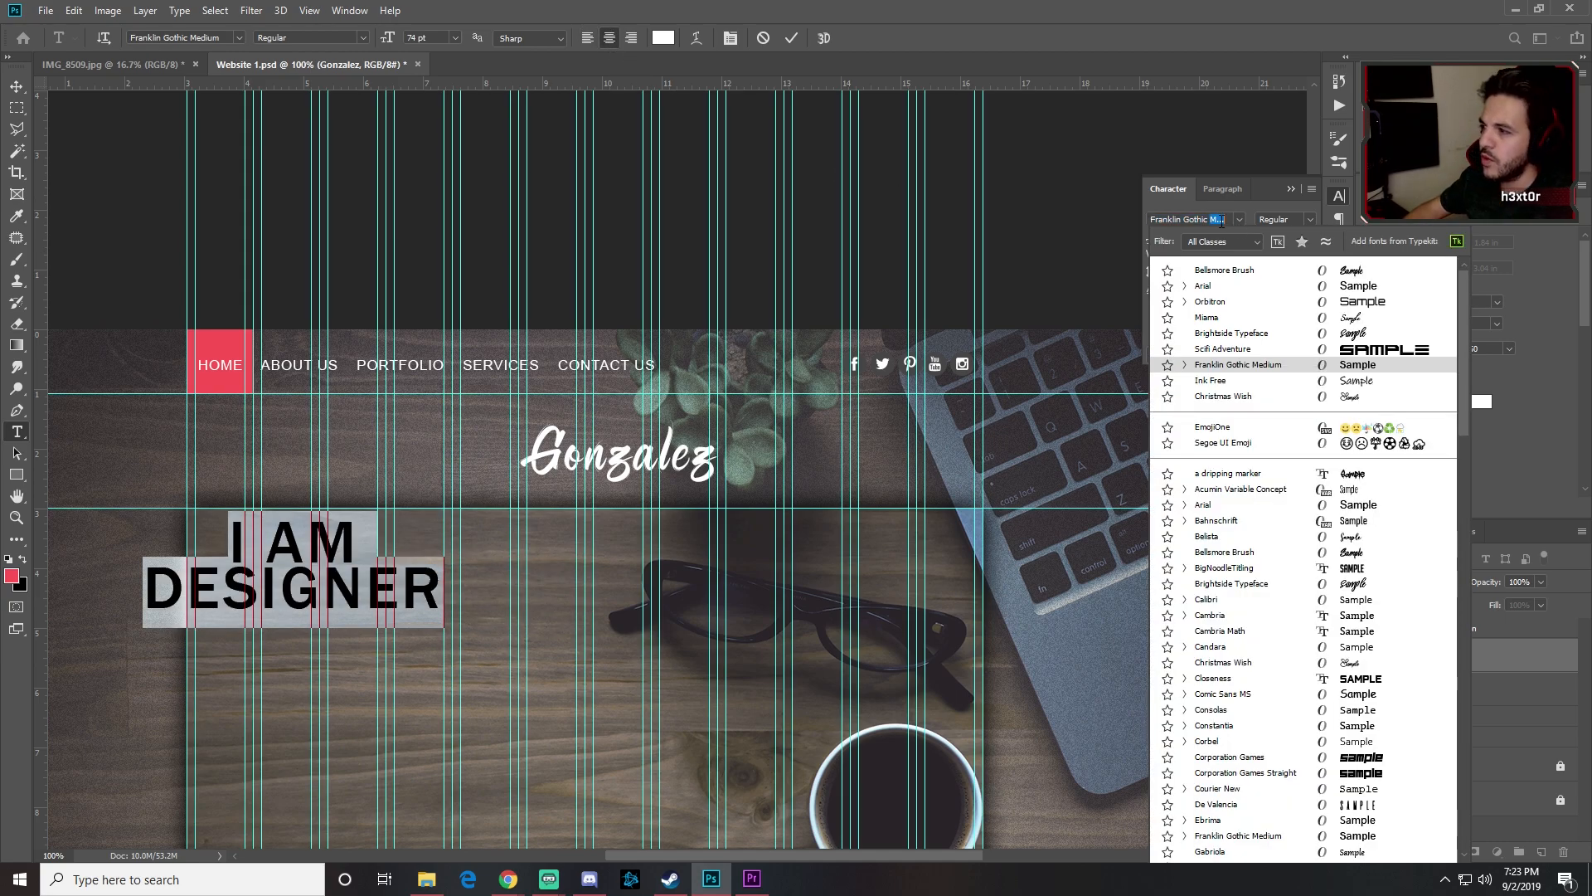
{"action": "key", "text": "ctrl+a"}
{"action": "type", "text": "fran"}
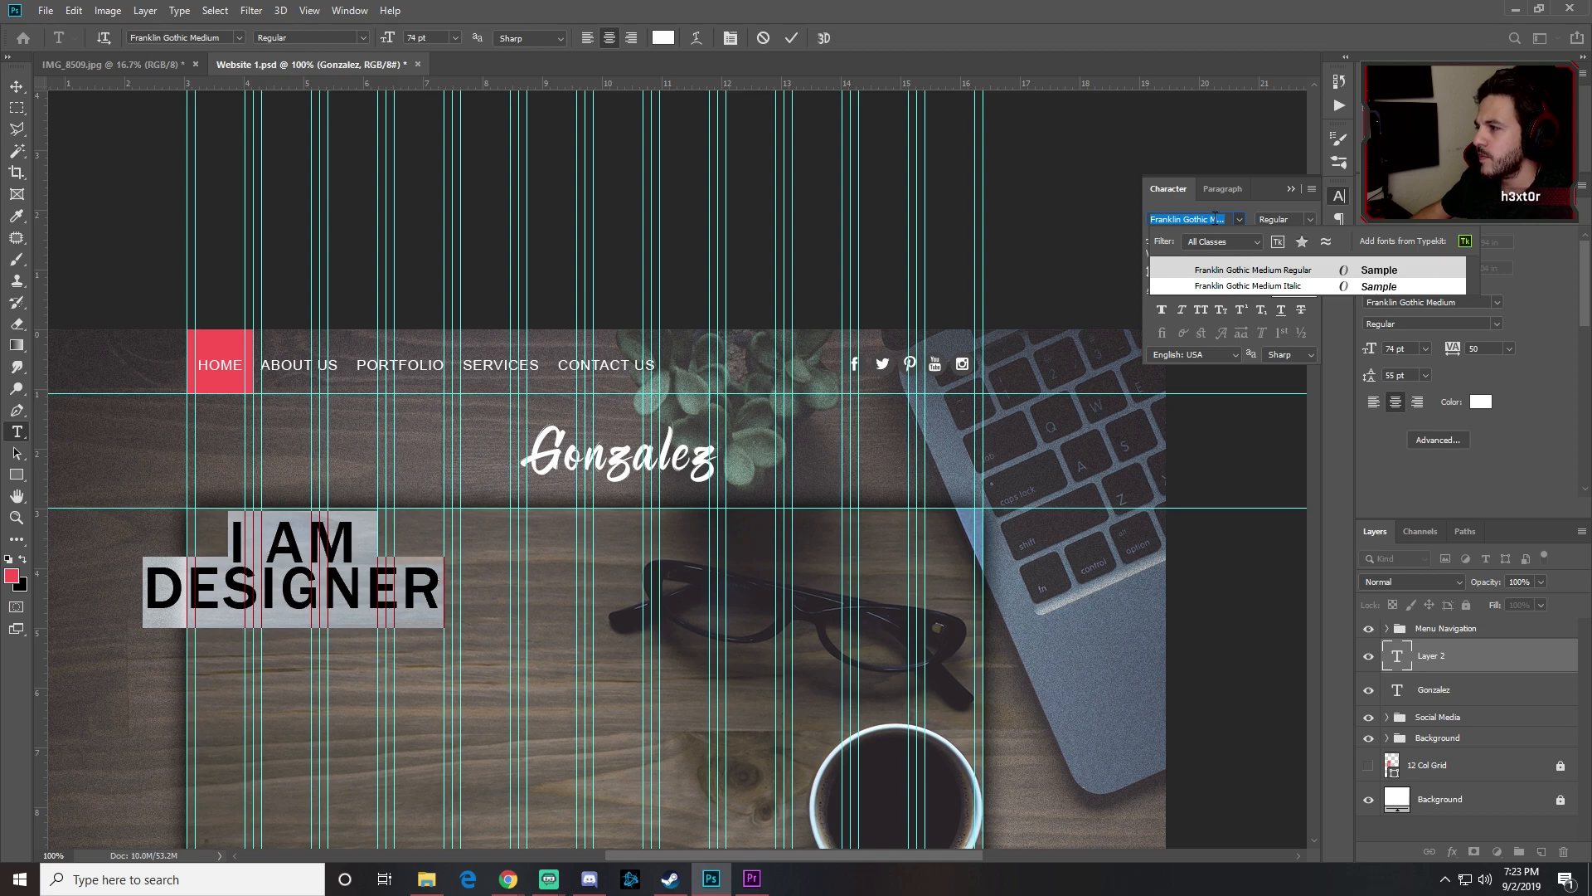
{"action": "type", "text": "nexa"}
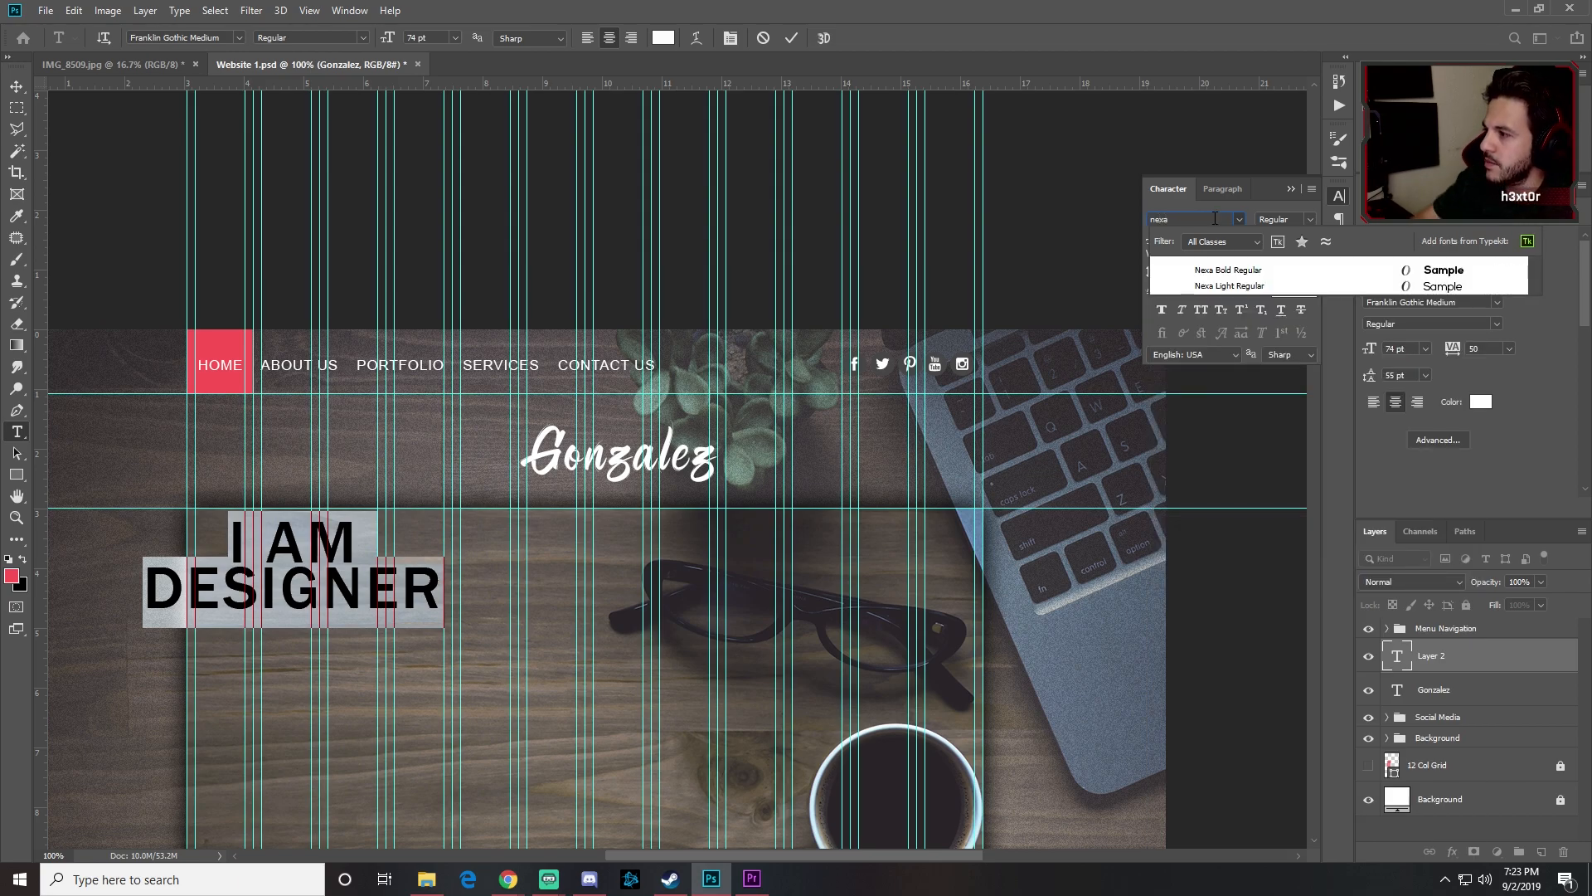
{"action": "left_click", "coordinate": [1232, 271]}
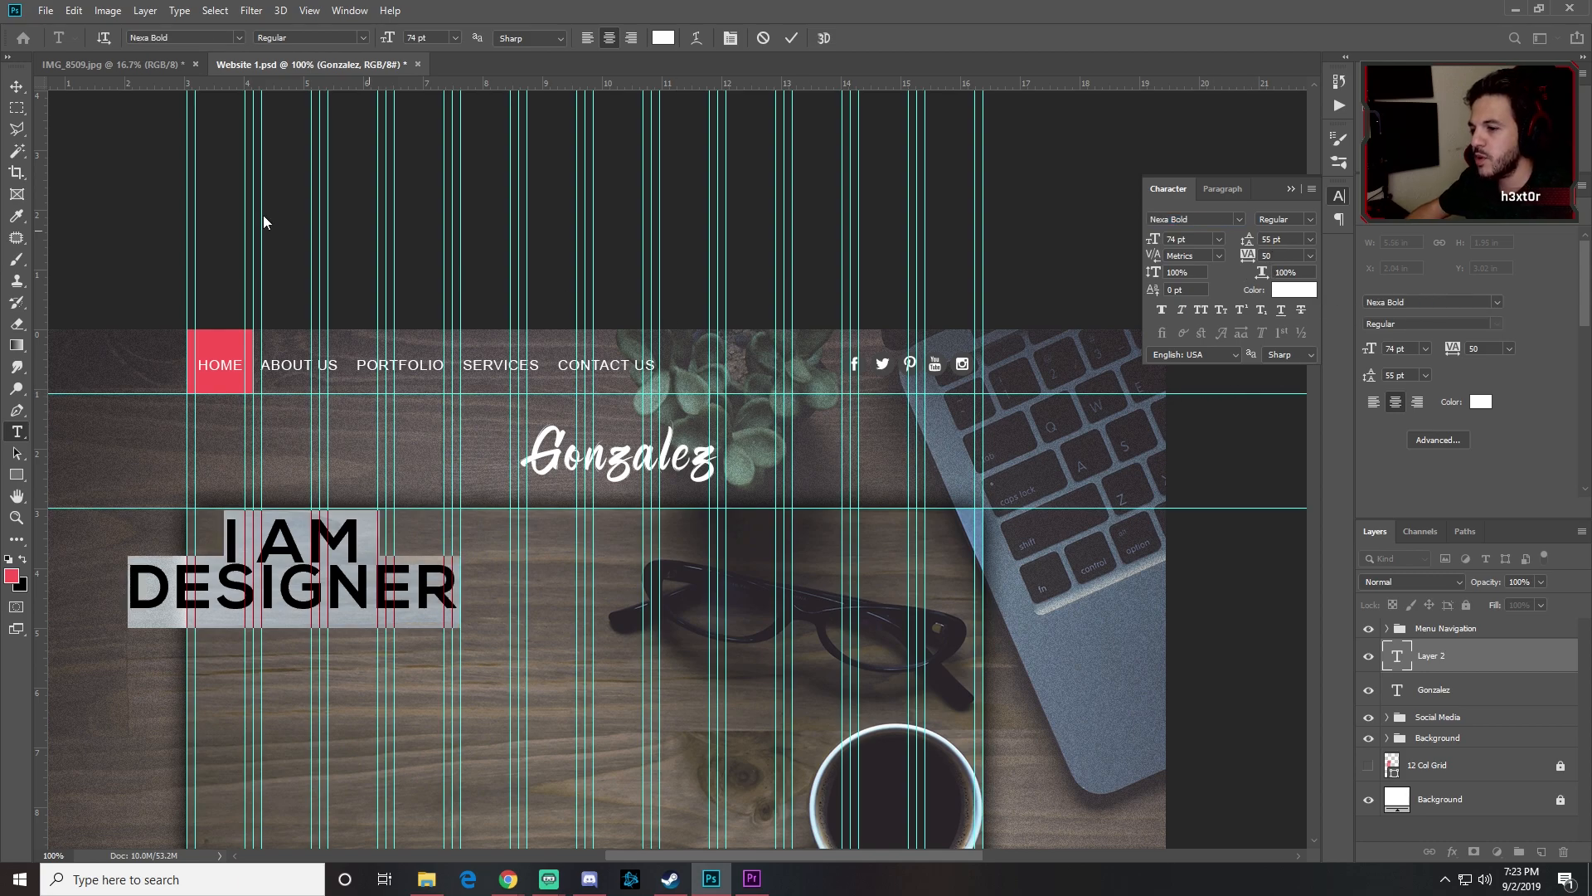
Step: Move the heading right toward centre and shrink it to about 95%
{"action": "left_click", "coordinate": [17, 86]}
{"action": "left_click_drag", "start_coordinate": [293, 585], "coordinate": [417, 593]}
{"action": "key", "text": "ctrl+t"}
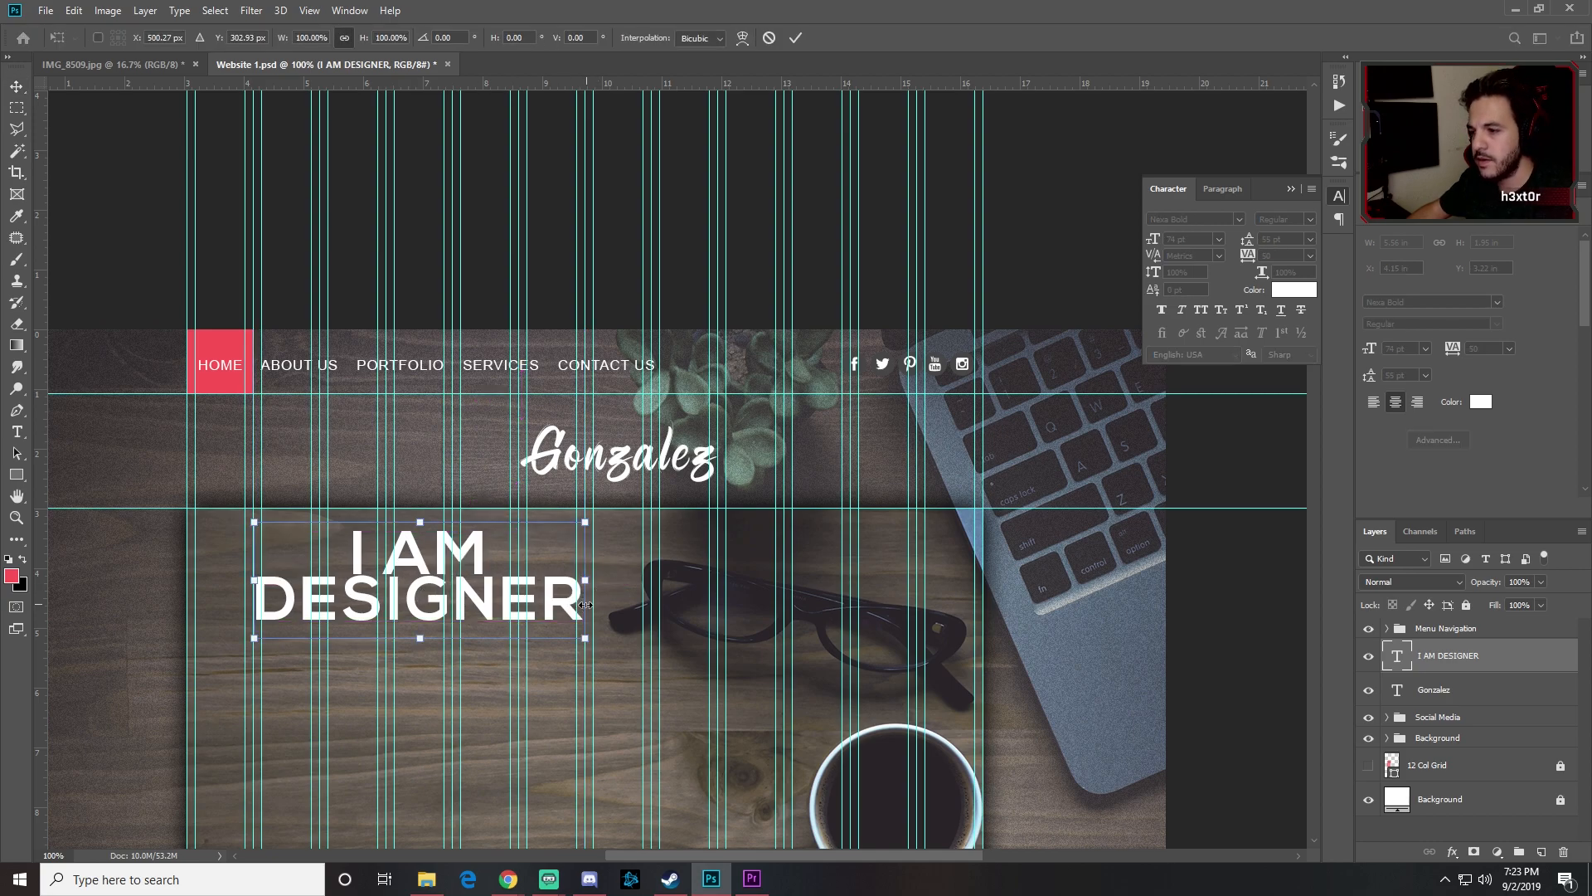
{"action": "left_click_drag", "start_coordinate": [583, 636], "coordinate": [518, 611]}
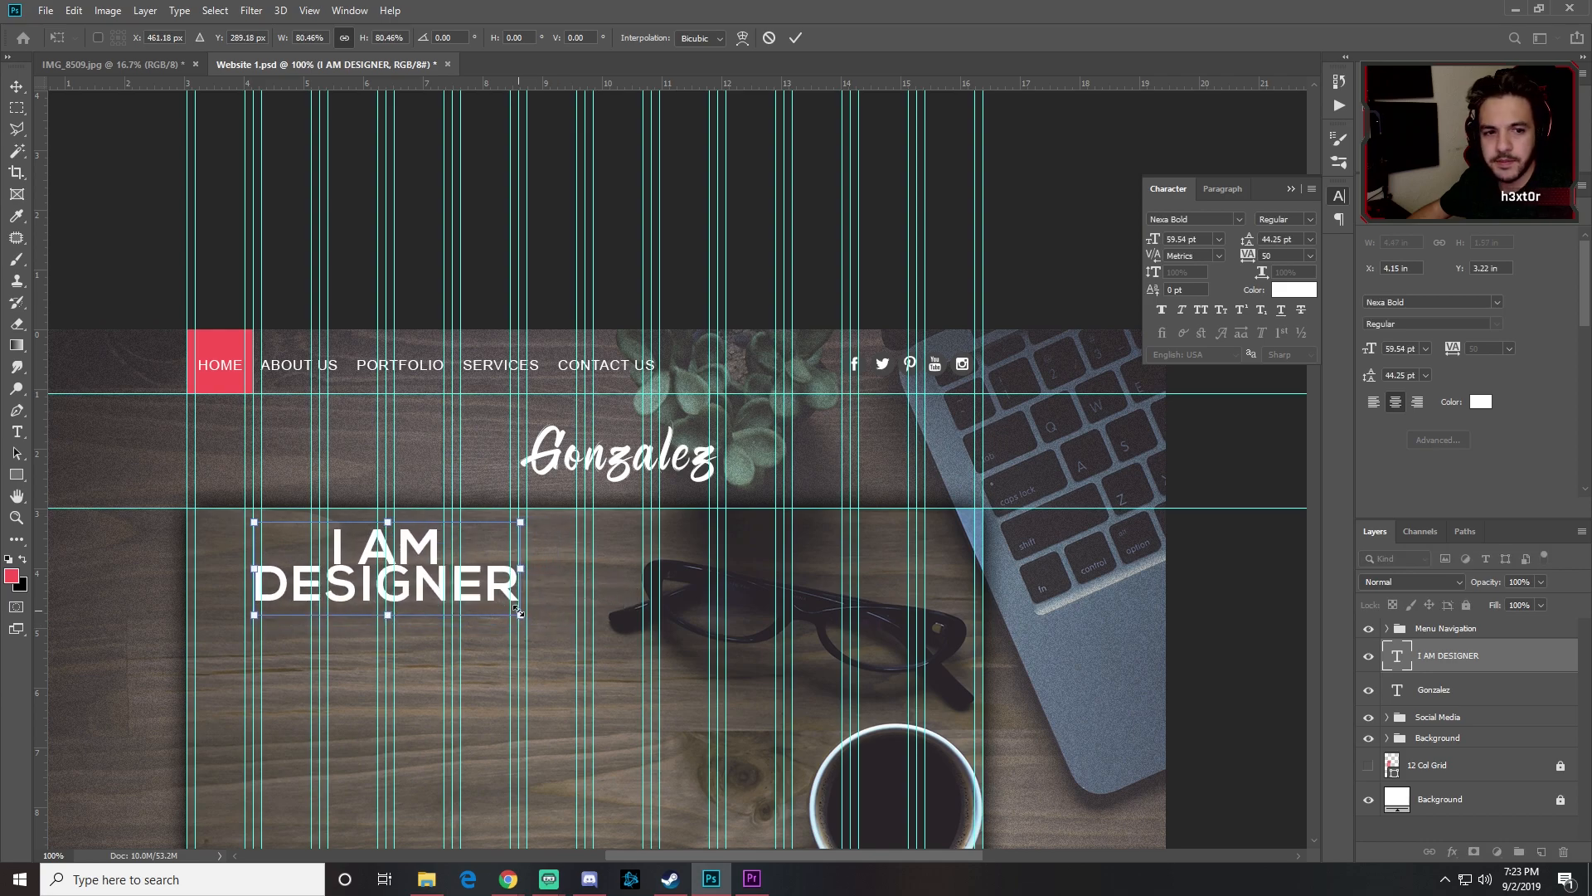
{"action": "key", "text": "Return"}
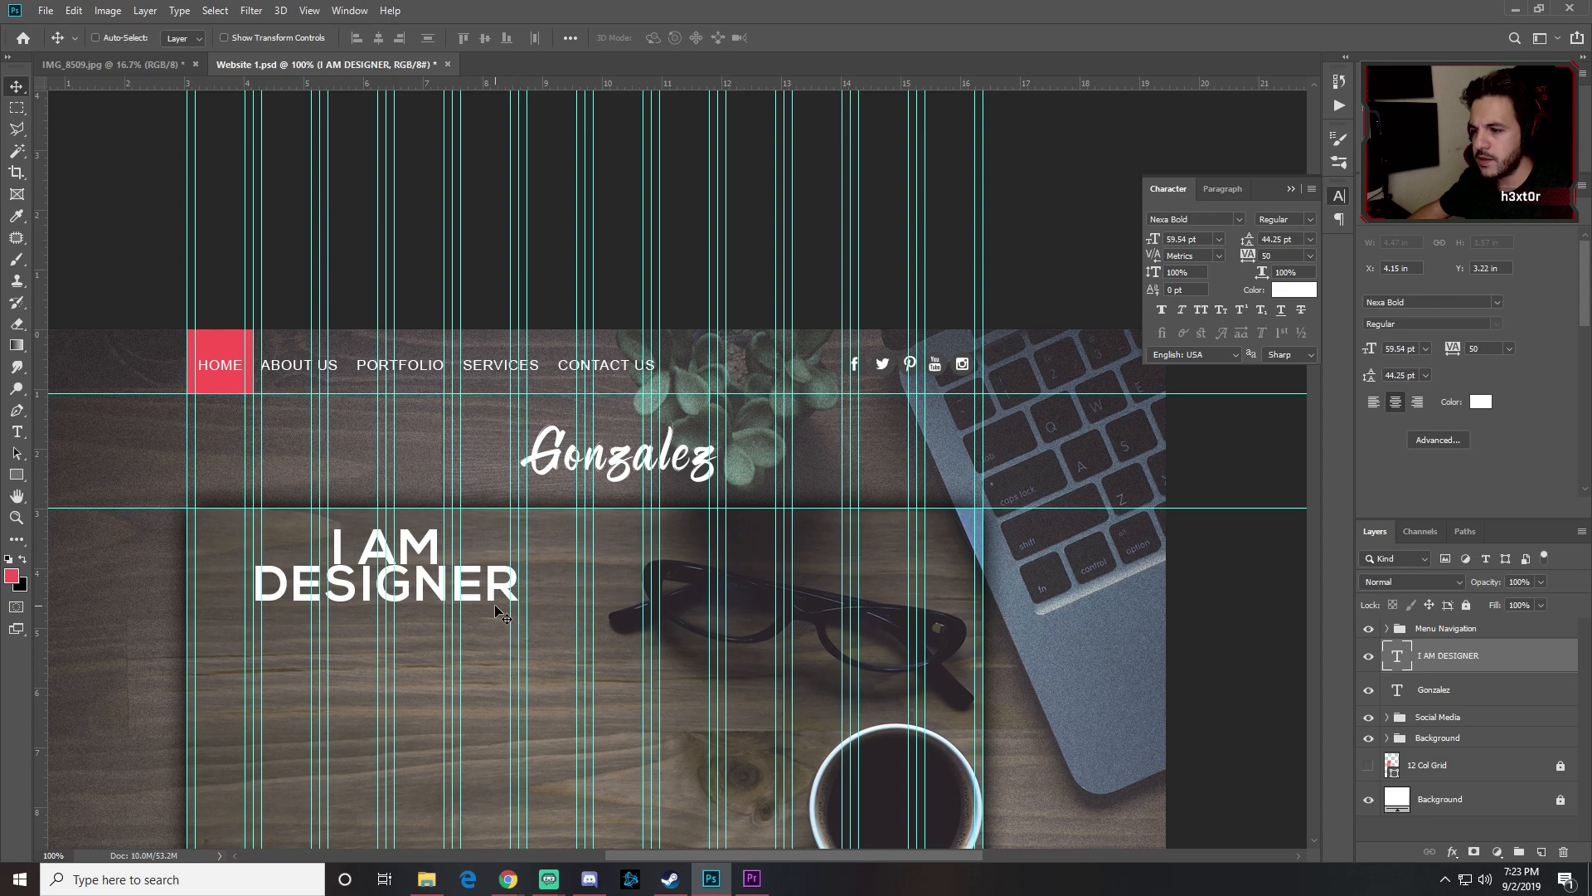
Step: Set the heading's line spacing to 48 pt, then select the Gonzalez layer
{"action": "key", "text": "t"}
{"action": "left_click", "coordinate": [439, 583]}
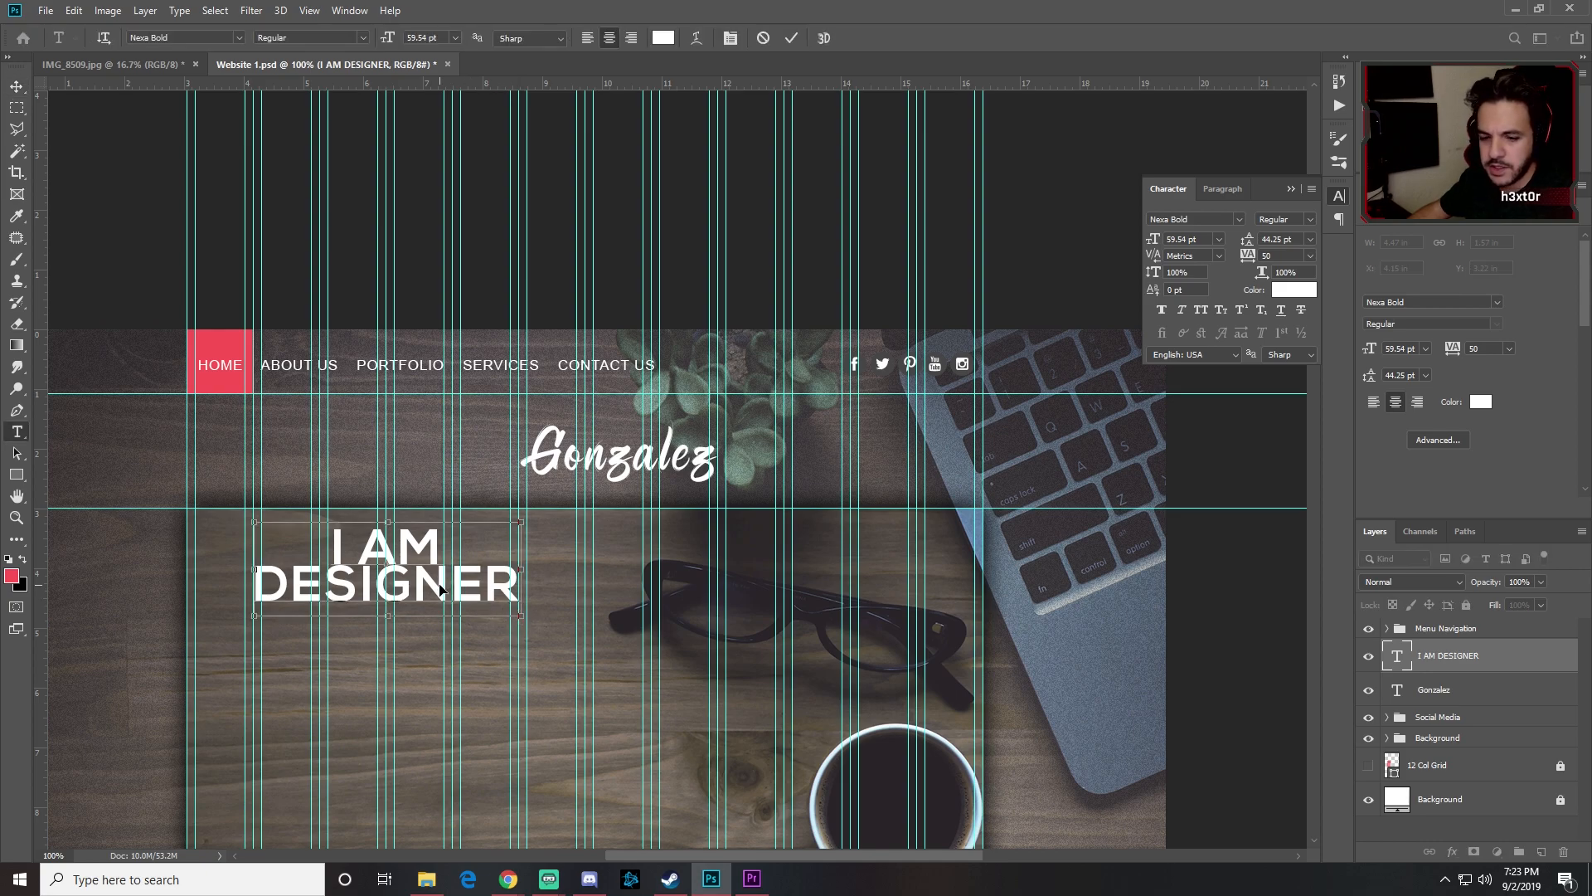
{"action": "key", "text": "ctrl+a"}
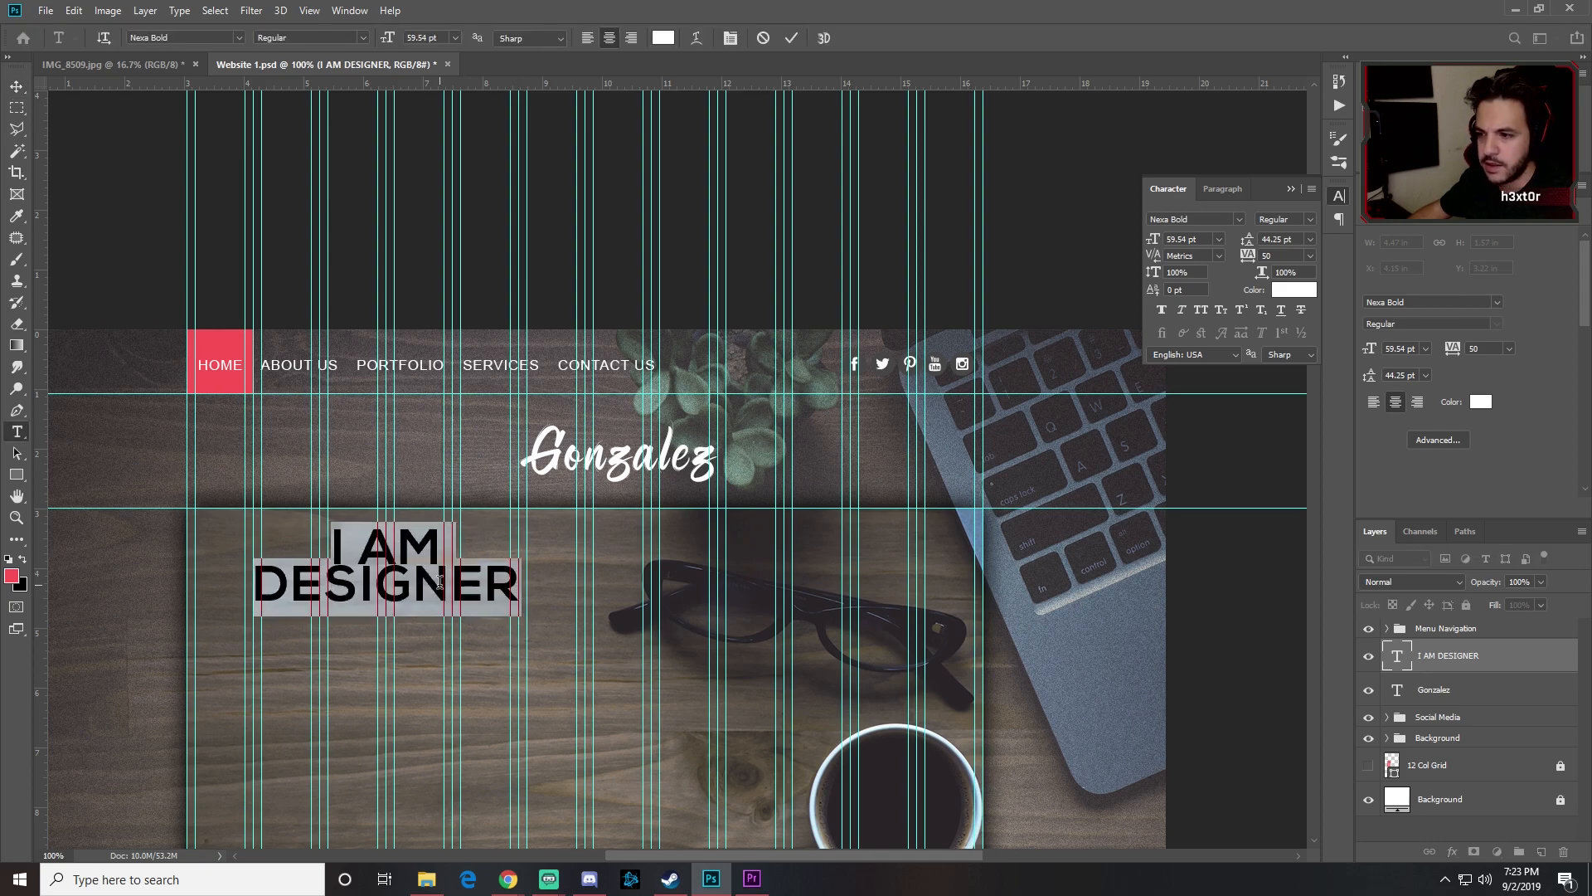
{"action": "left_click", "coordinate": [1310, 239]}
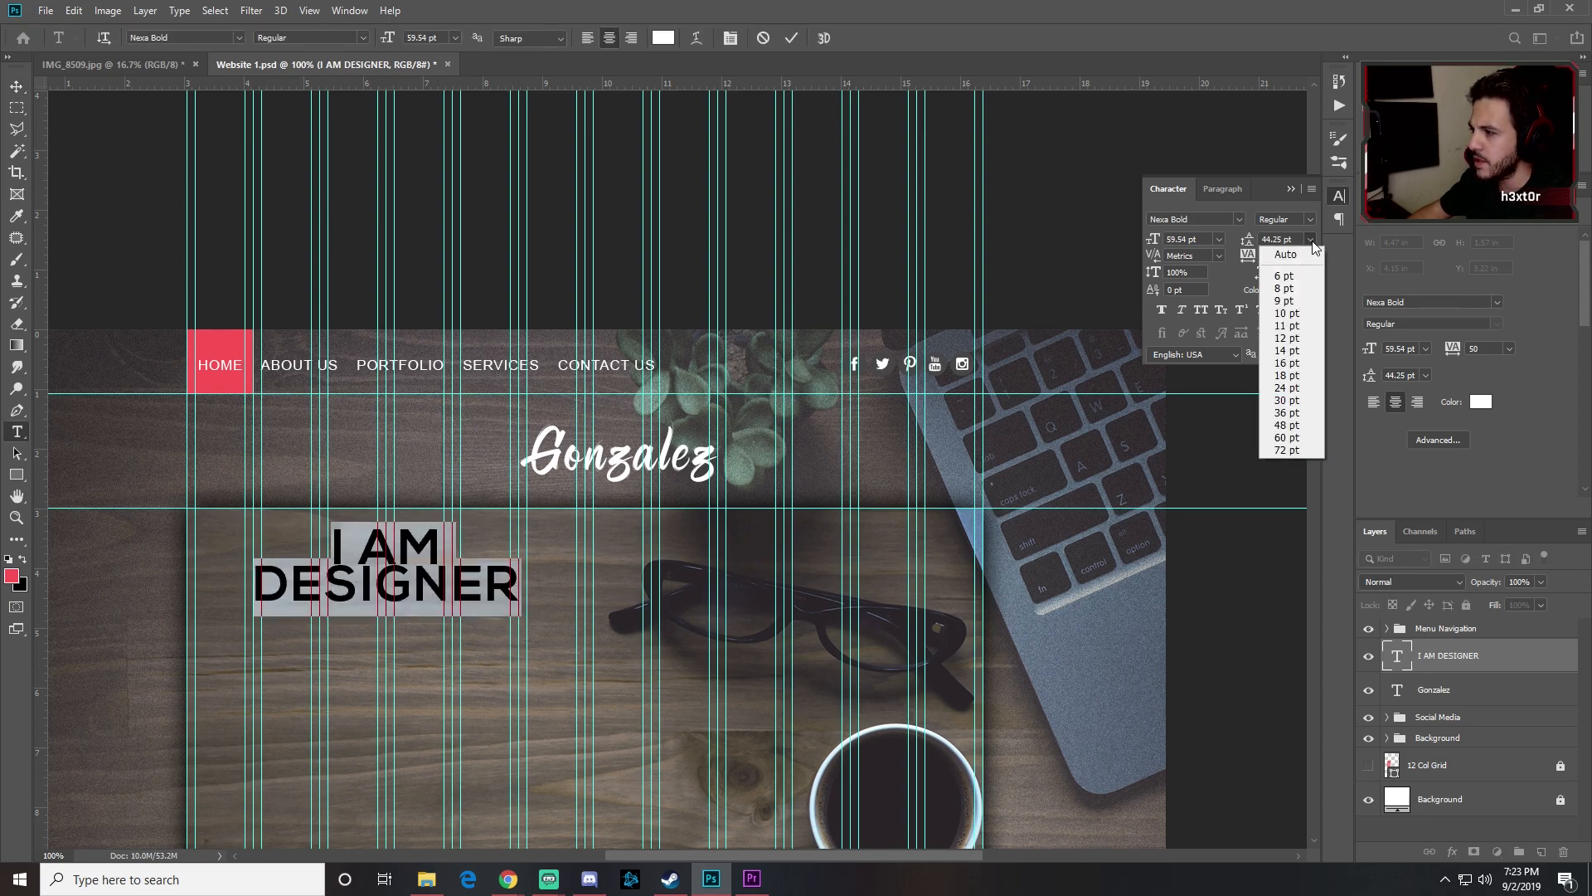
{"action": "left_click", "coordinate": [1281, 425]}
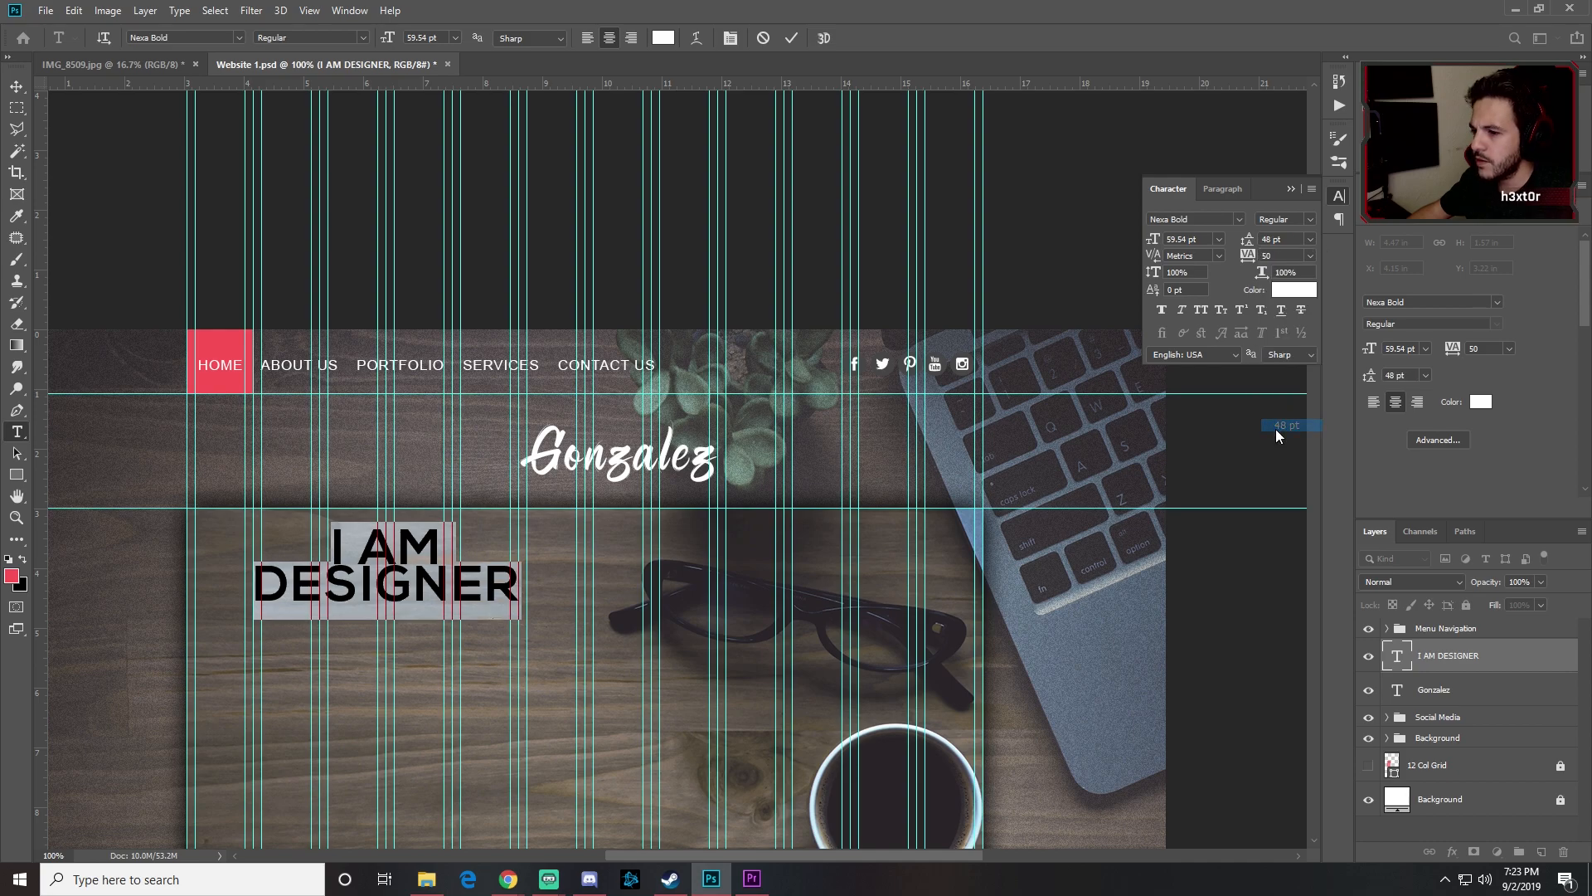
{"action": "left_click", "coordinate": [15, 86]}
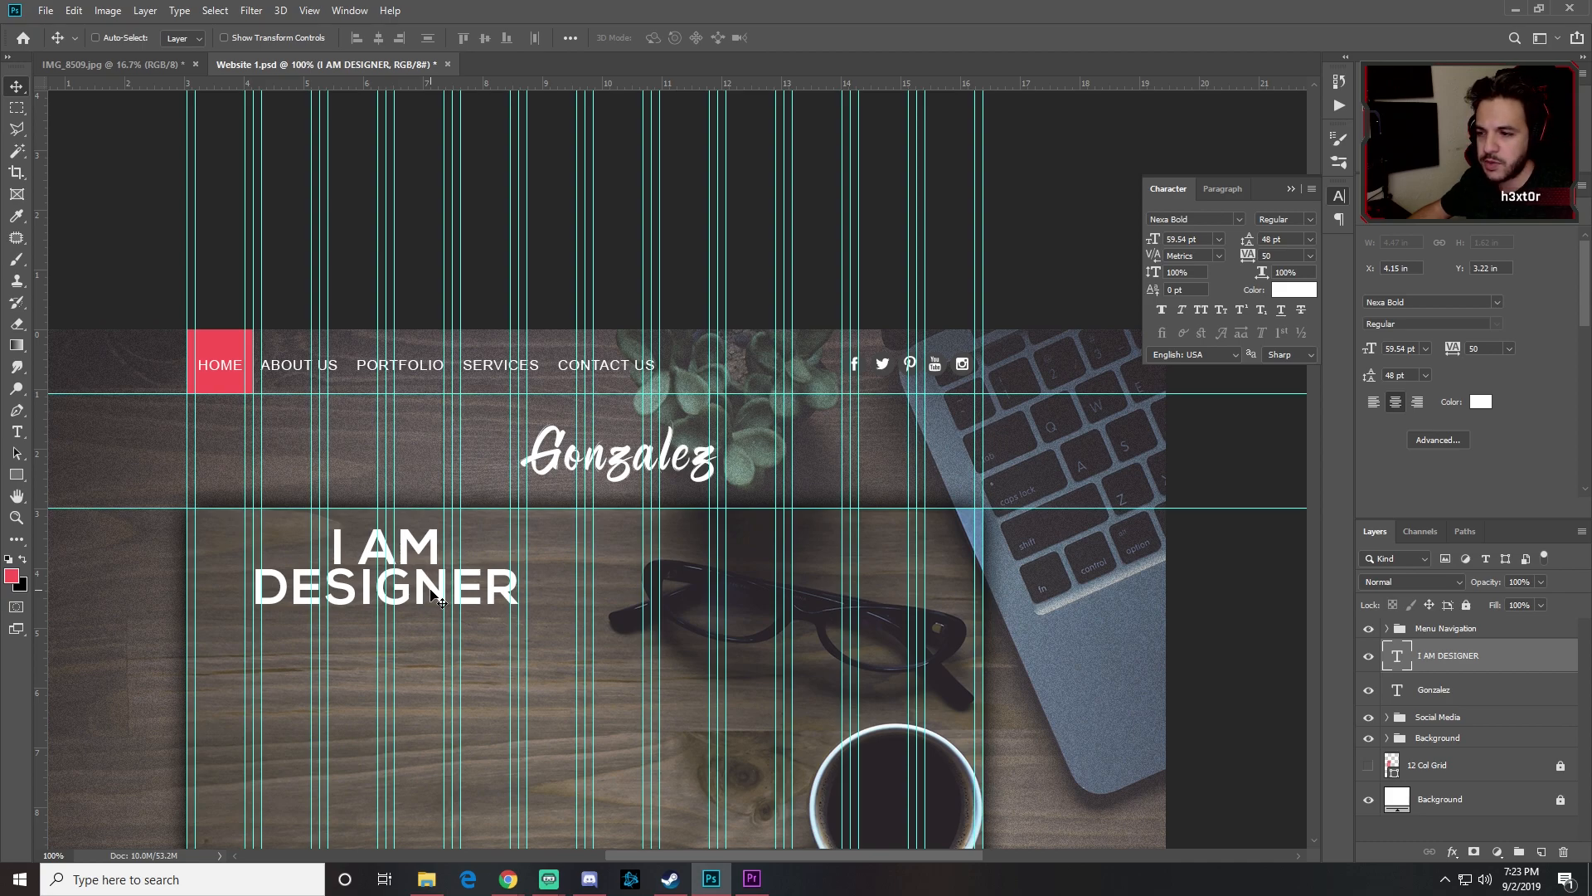
{"action": "left_click", "coordinate": [637, 466], "text": "ctrl"}
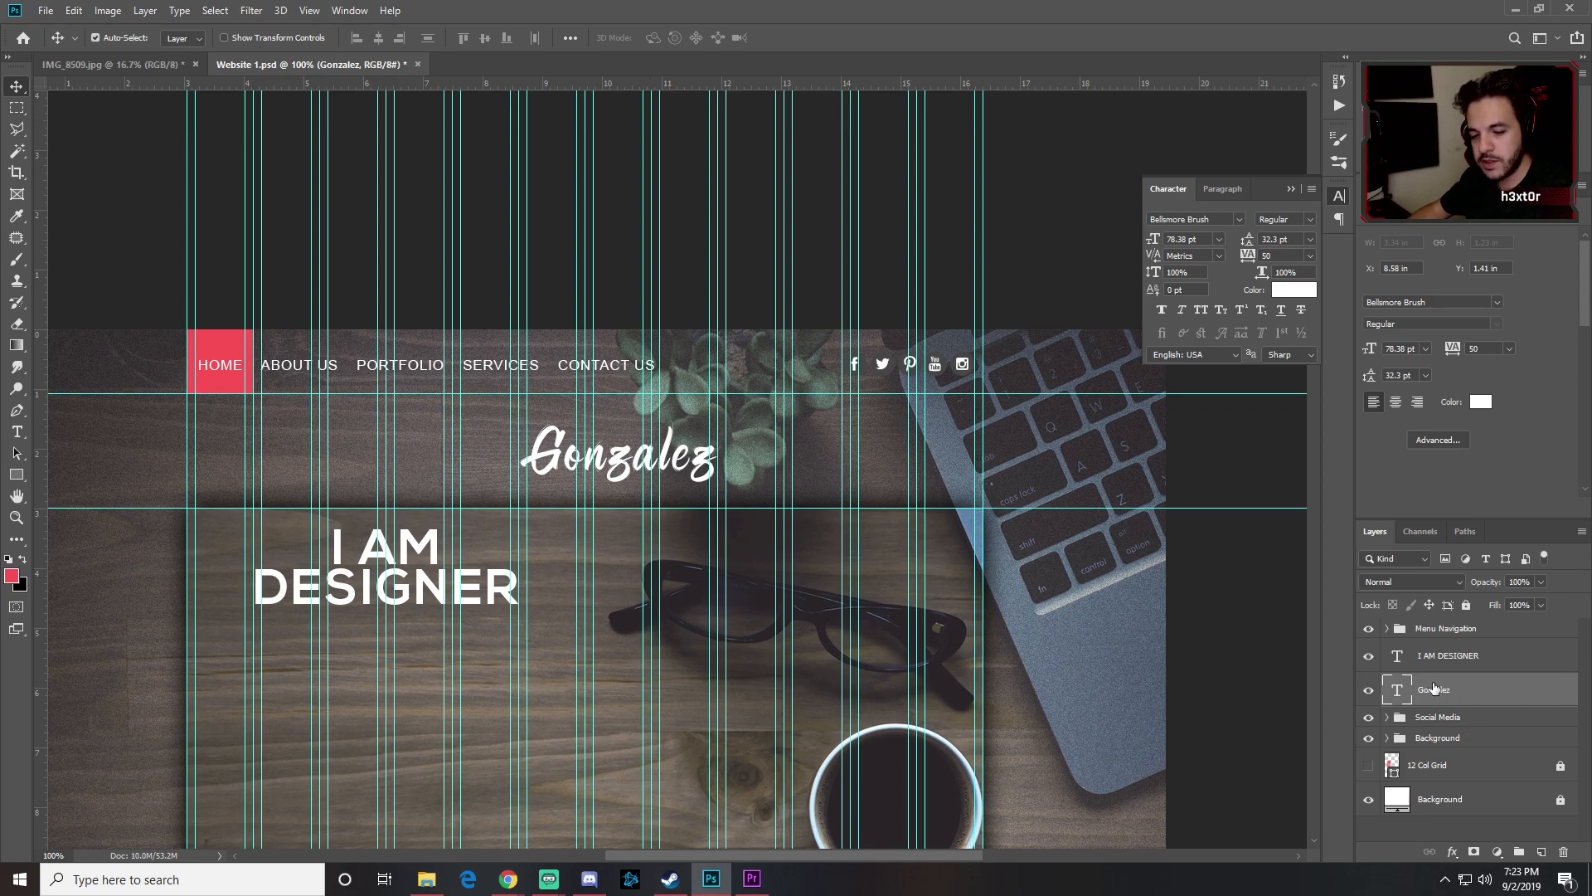
Step: Duplicate Gonzalez below the I AM DESIGNER heading and start retyping it as 'I make'
{"action": "key", "text": "ctrl+j"}
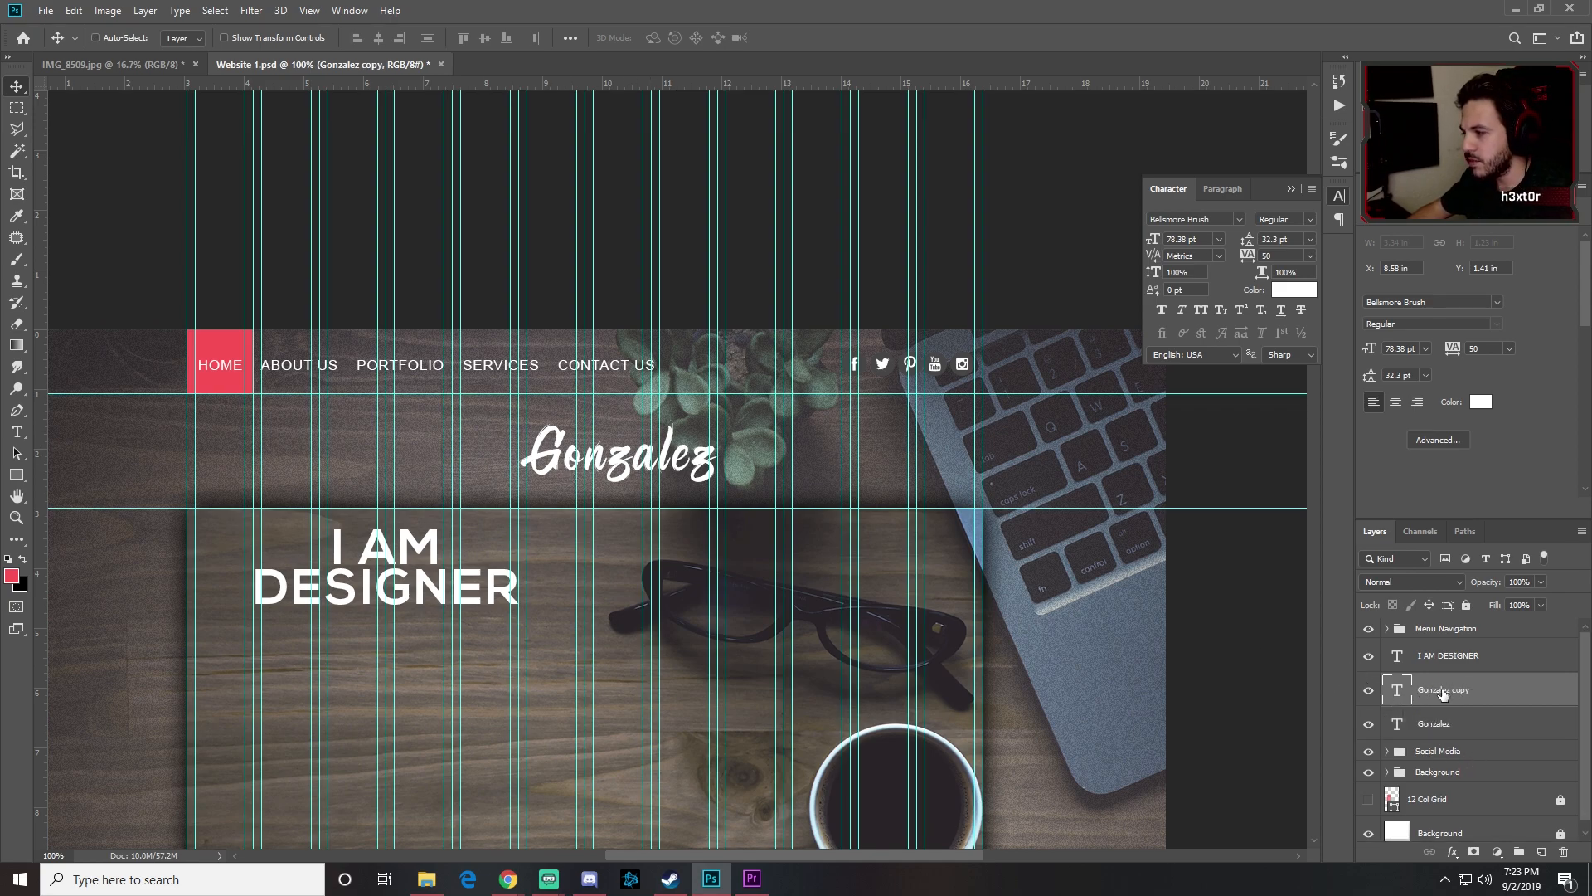
{"action": "left_click_drag", "start_coordinate": [622, 465], "coordinate": [622, 700]}
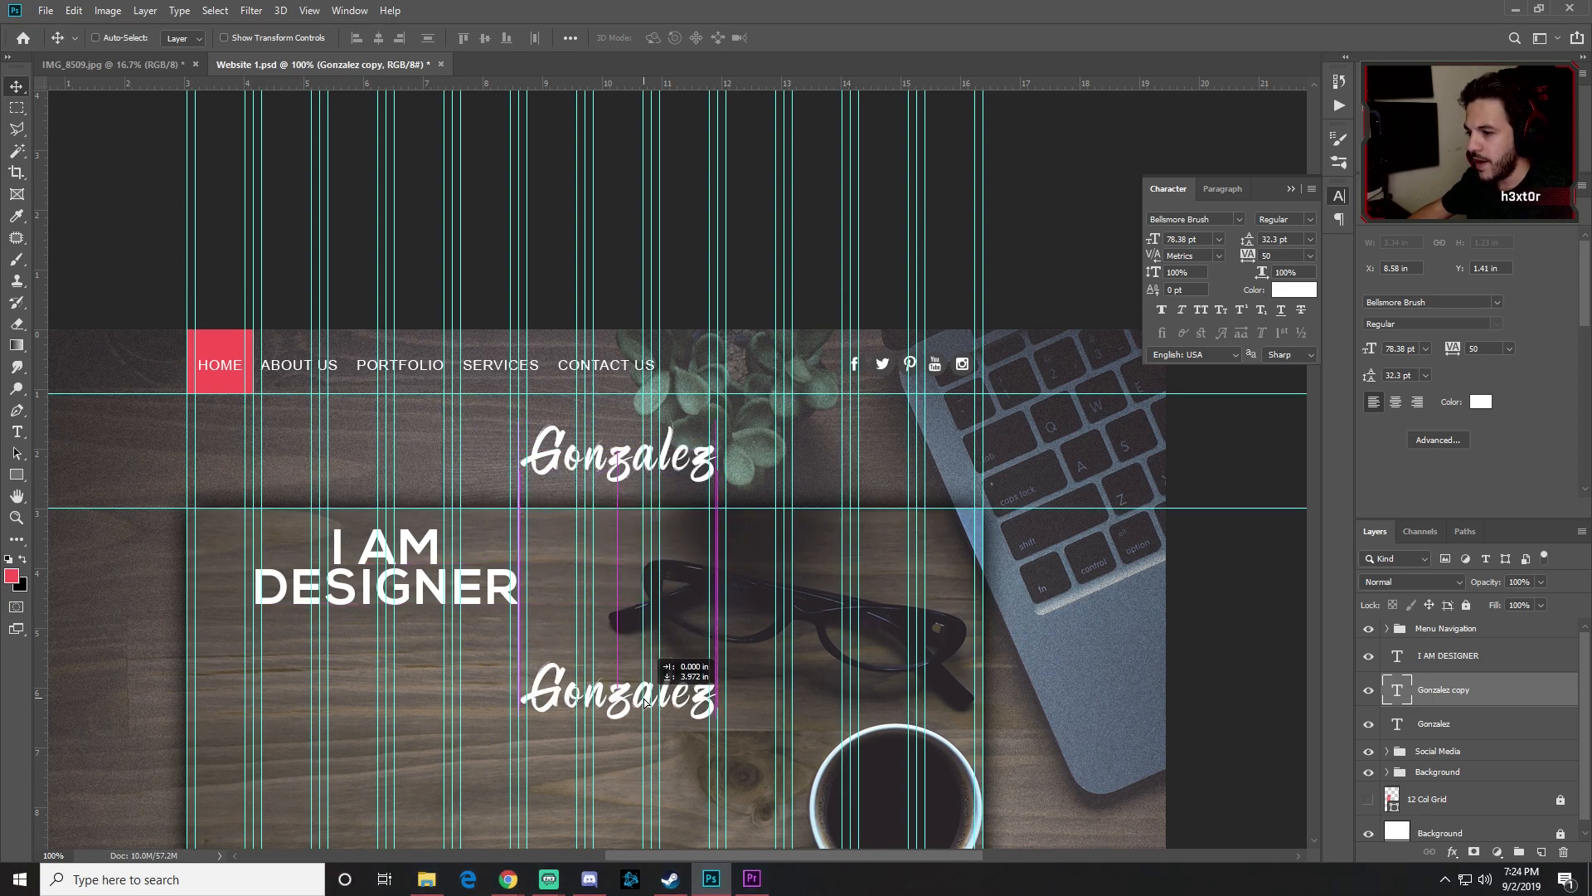
{"action": "key", "text": "t"}
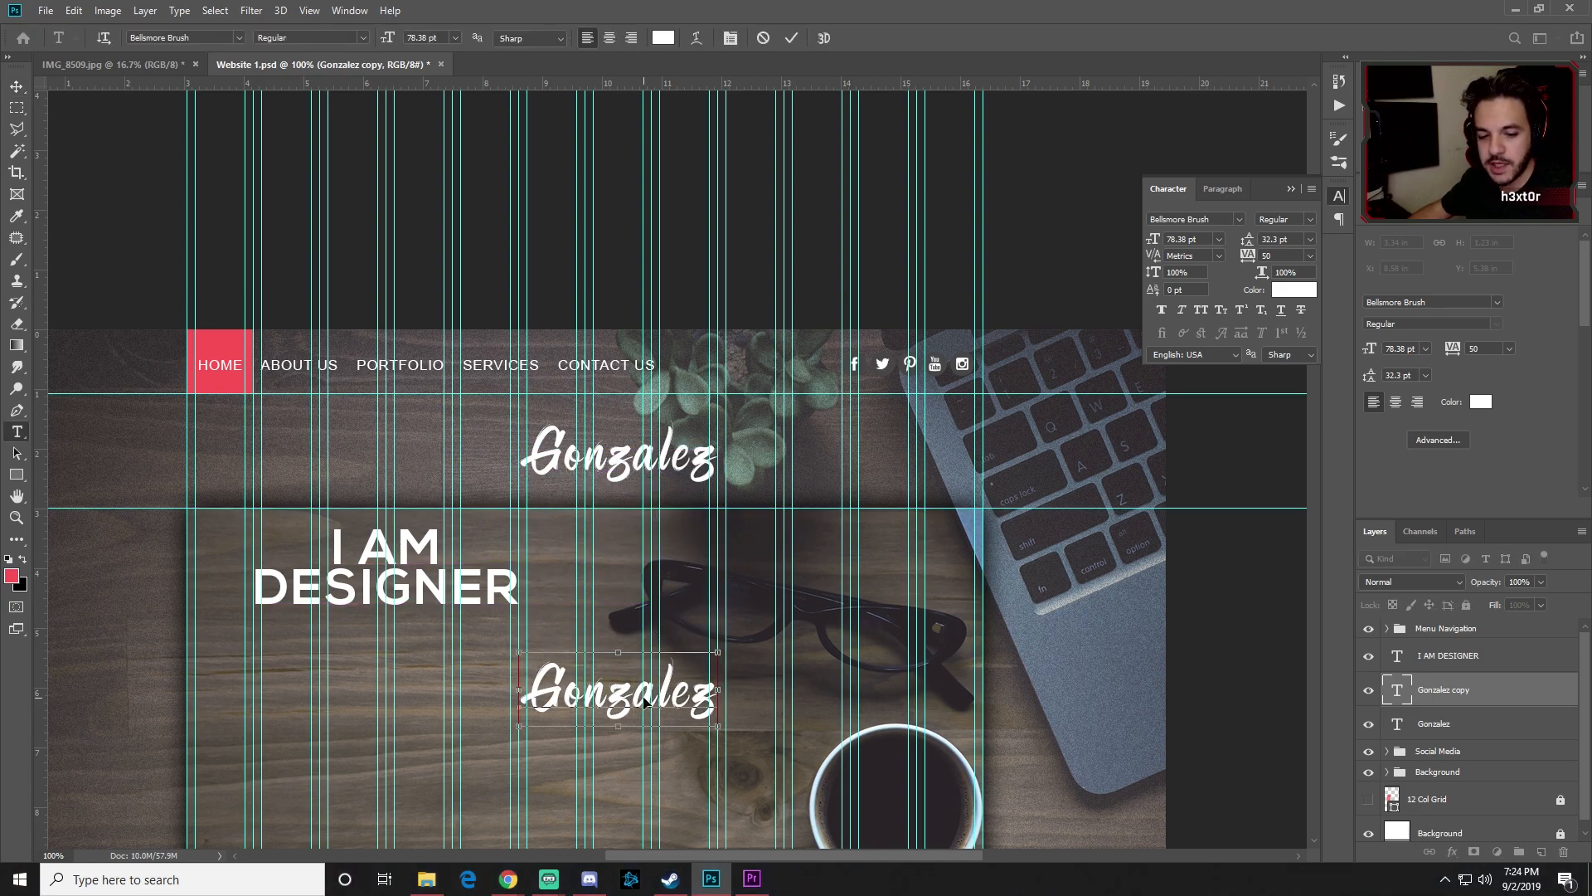
{"action": "double_click", "coordinate": [643, 695]}
{"action": "type", "text": "I"}
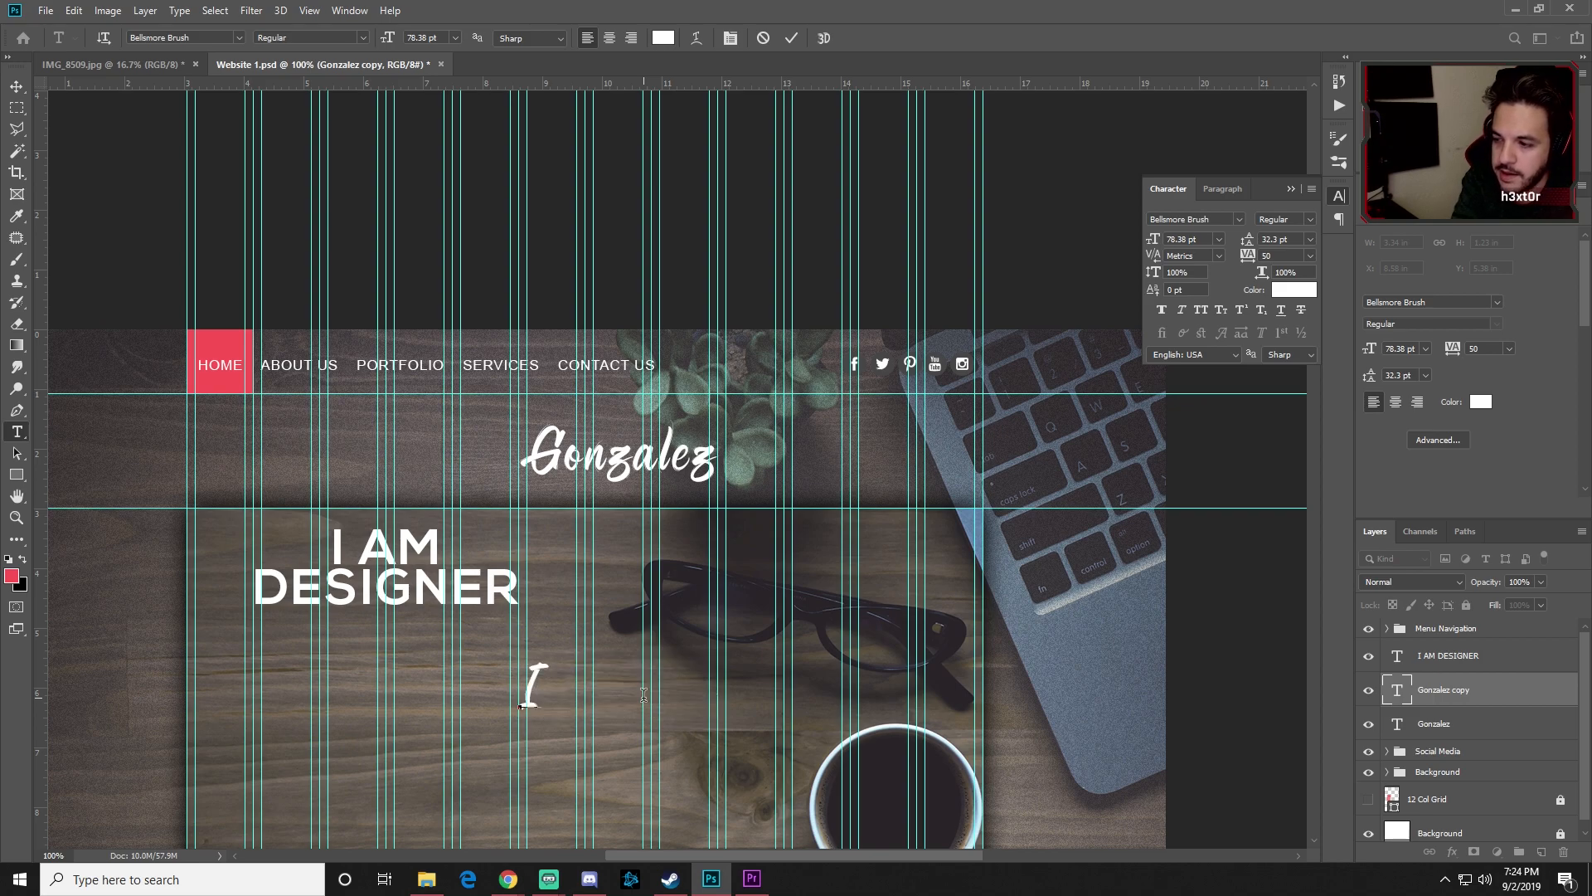
{"action": "type", "text": " make"}
Step: Correct the script line to read 'I Make Wonderful Things' and commit it
{"action": "key", "text": "BackSpace"}
{"action": "key", "text": "BackSpace"}
{"action": "key", "text": "BackSpace"}
{"action": "key", "text": "BackSpace"}
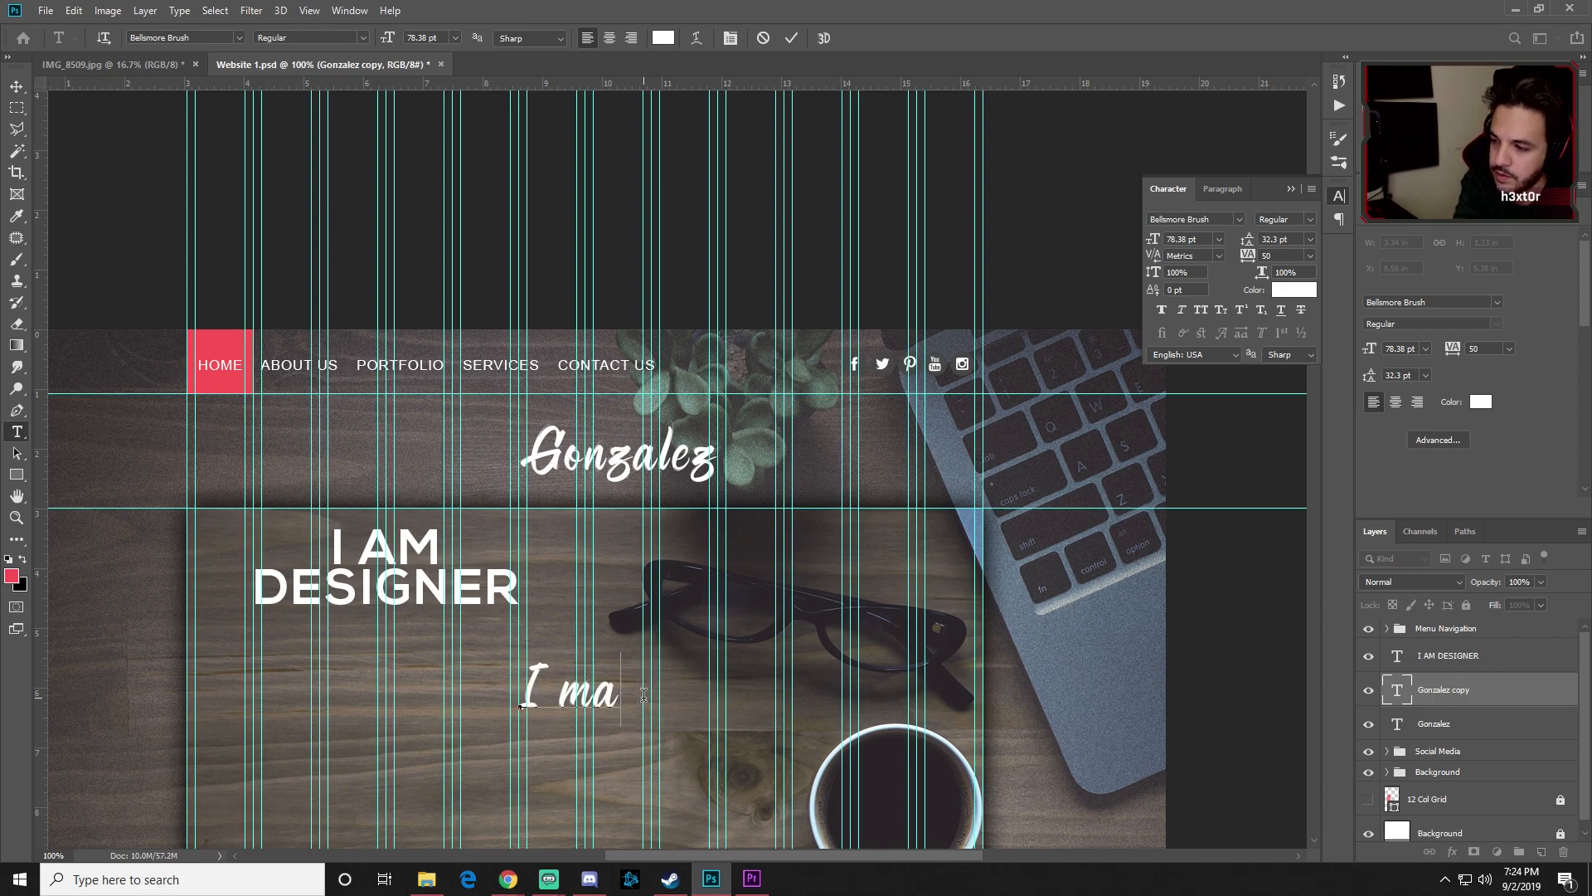
{"action": "type", "text": "Make Wonderful"}
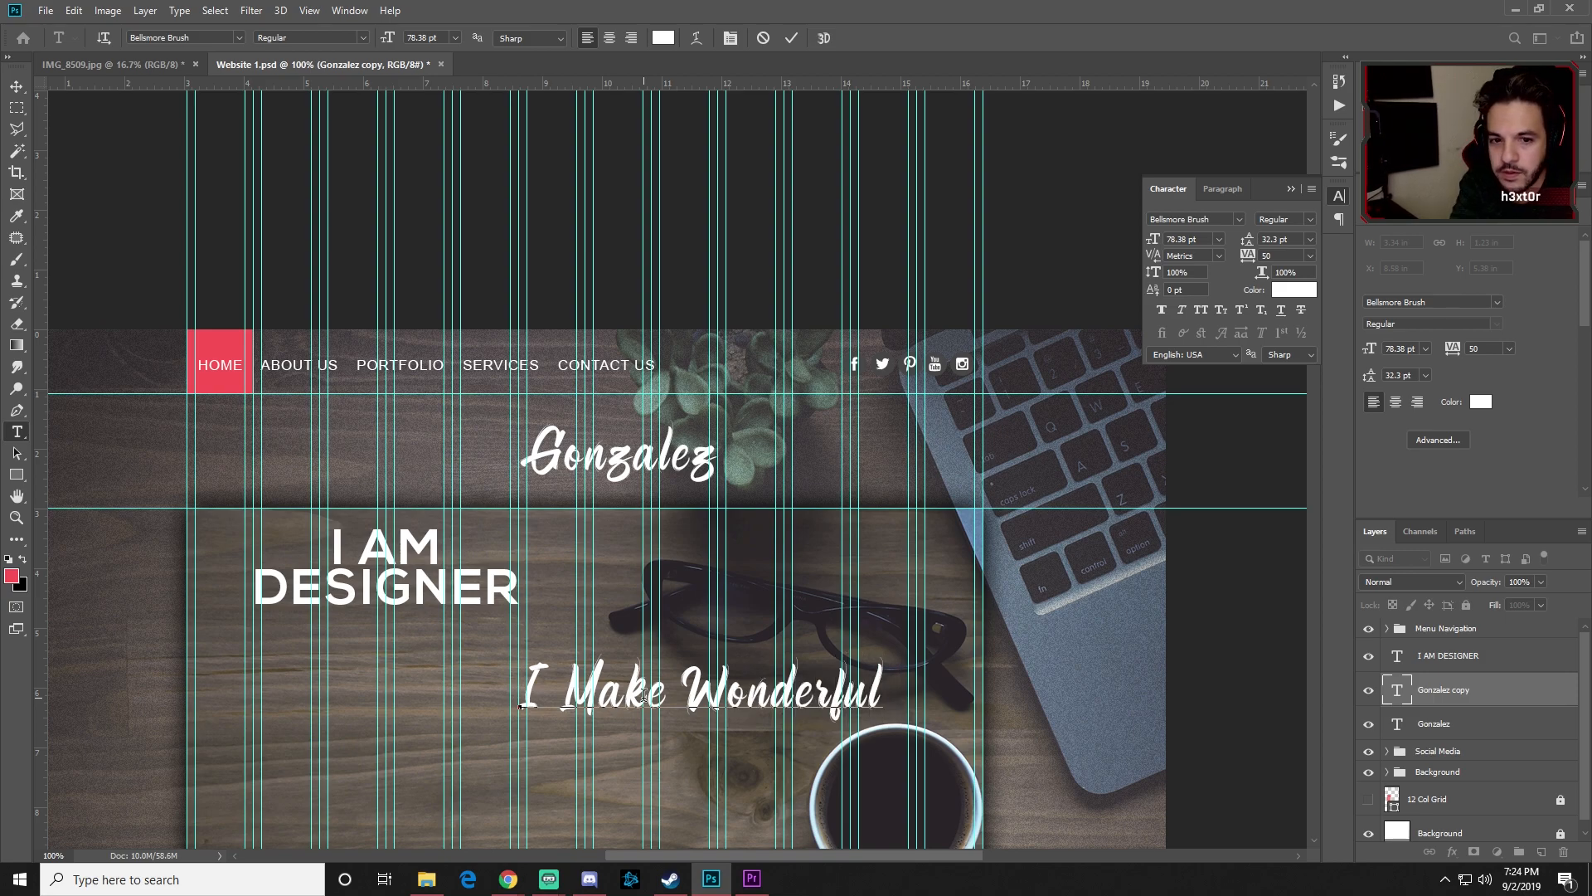
{"action": "type", "text": " Things"}
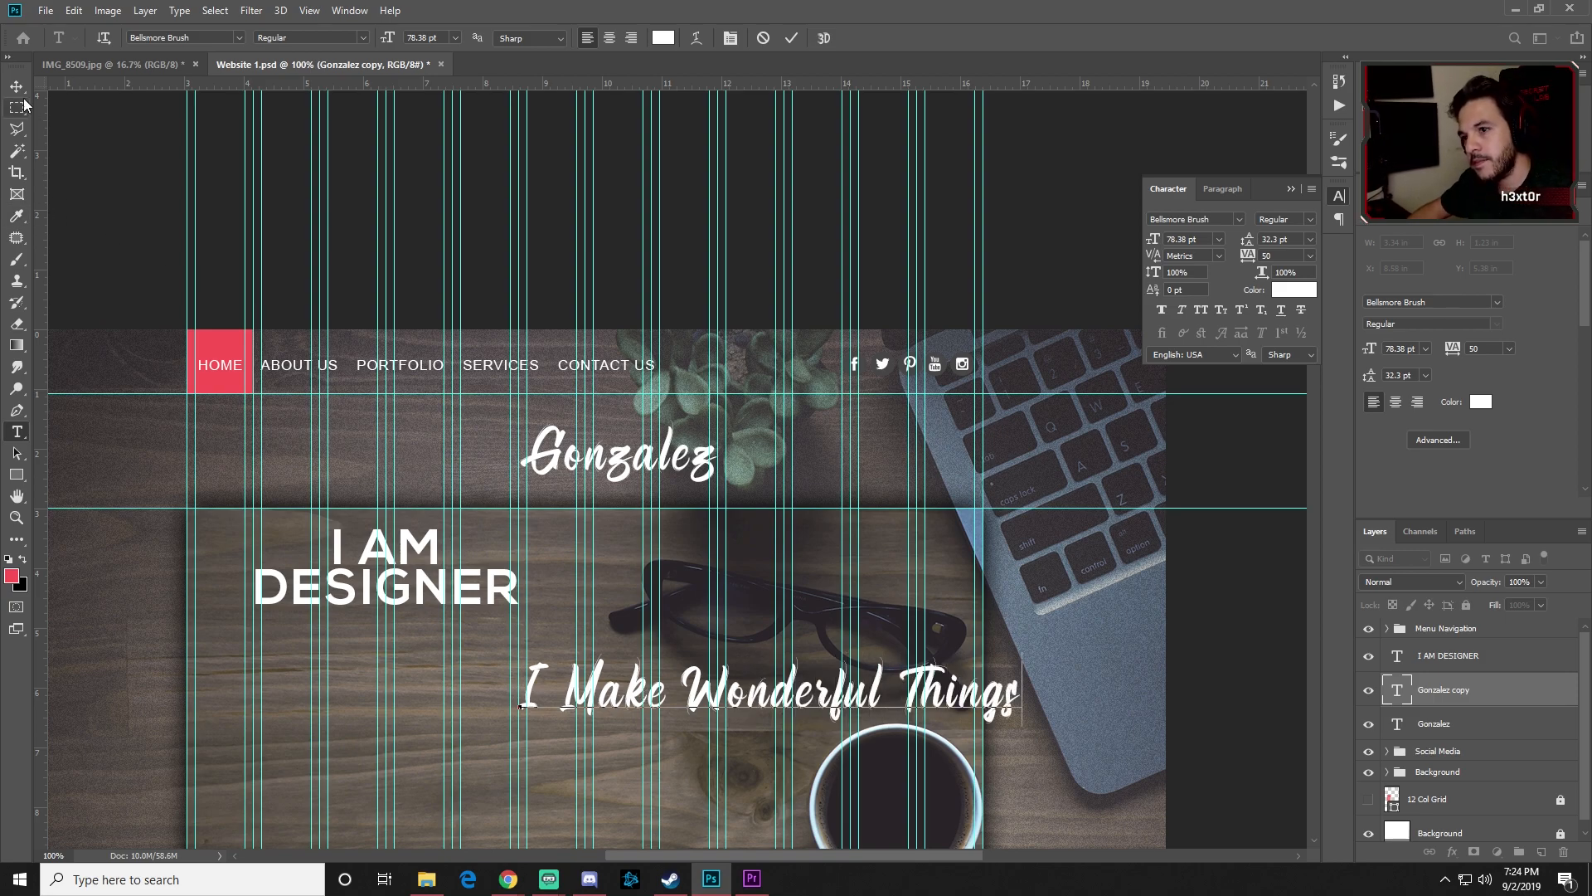
{"action": "key", "text": "ctrl+Return"}
{"action": "key", "text": "v"}
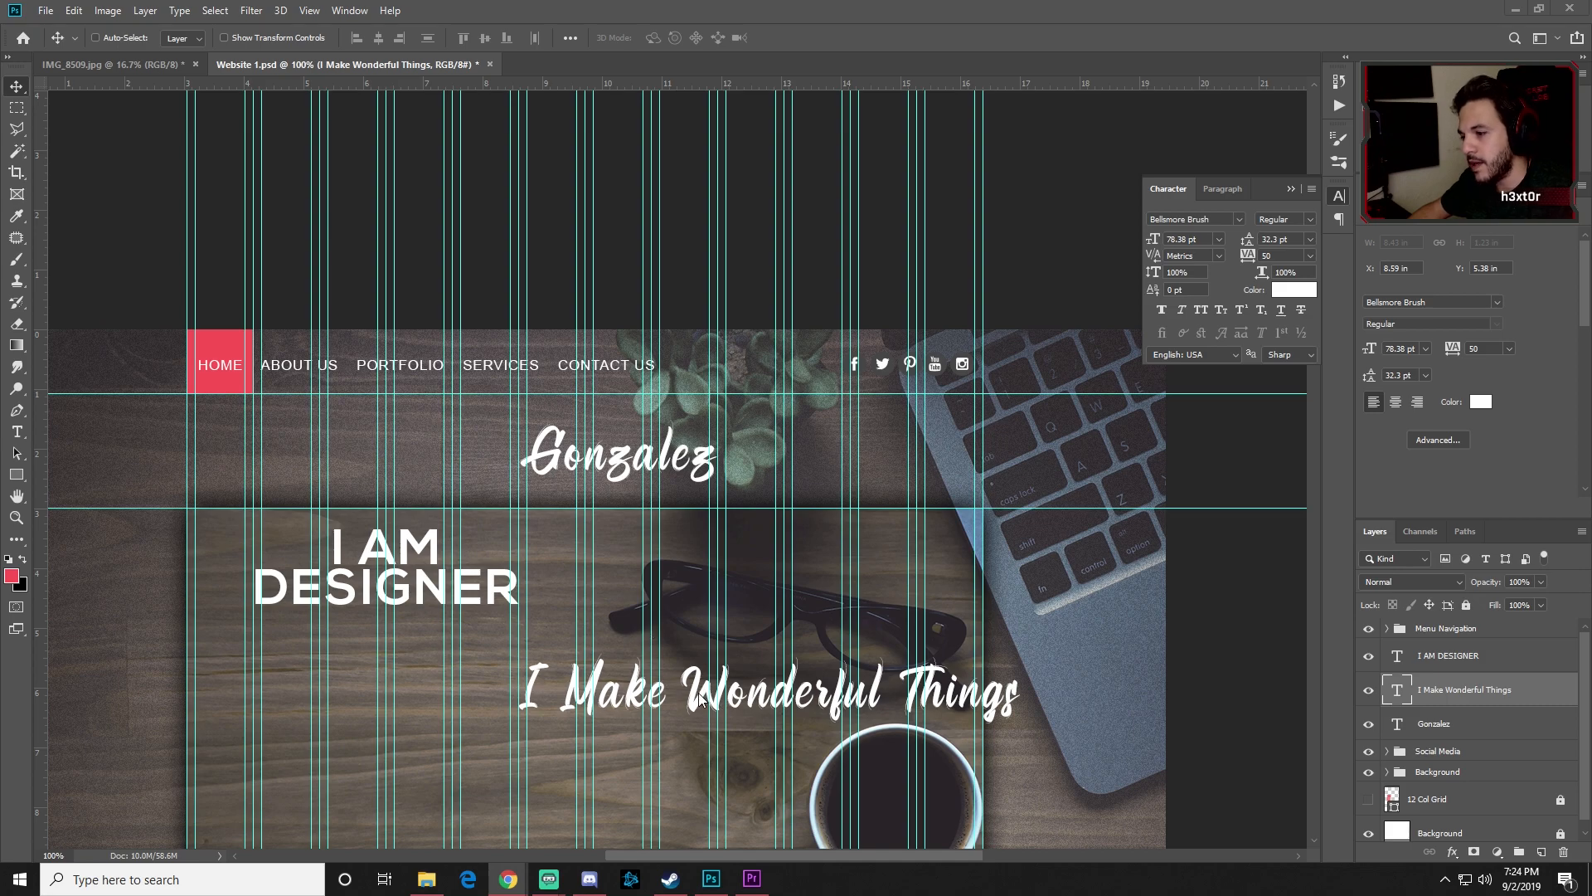
Step: Move the tagline under the I AM DESIGNER heading and scale it to about 43%
{"action": "left_click_drag", "start_coordinate": [699, 698], "coordinate": [556, 528]}
{"action": "key", "text": "ctrl+minus"}
{"action": "left_click_drag", "start_coordinate": [616, 452], "coordinate": [524, 448]}
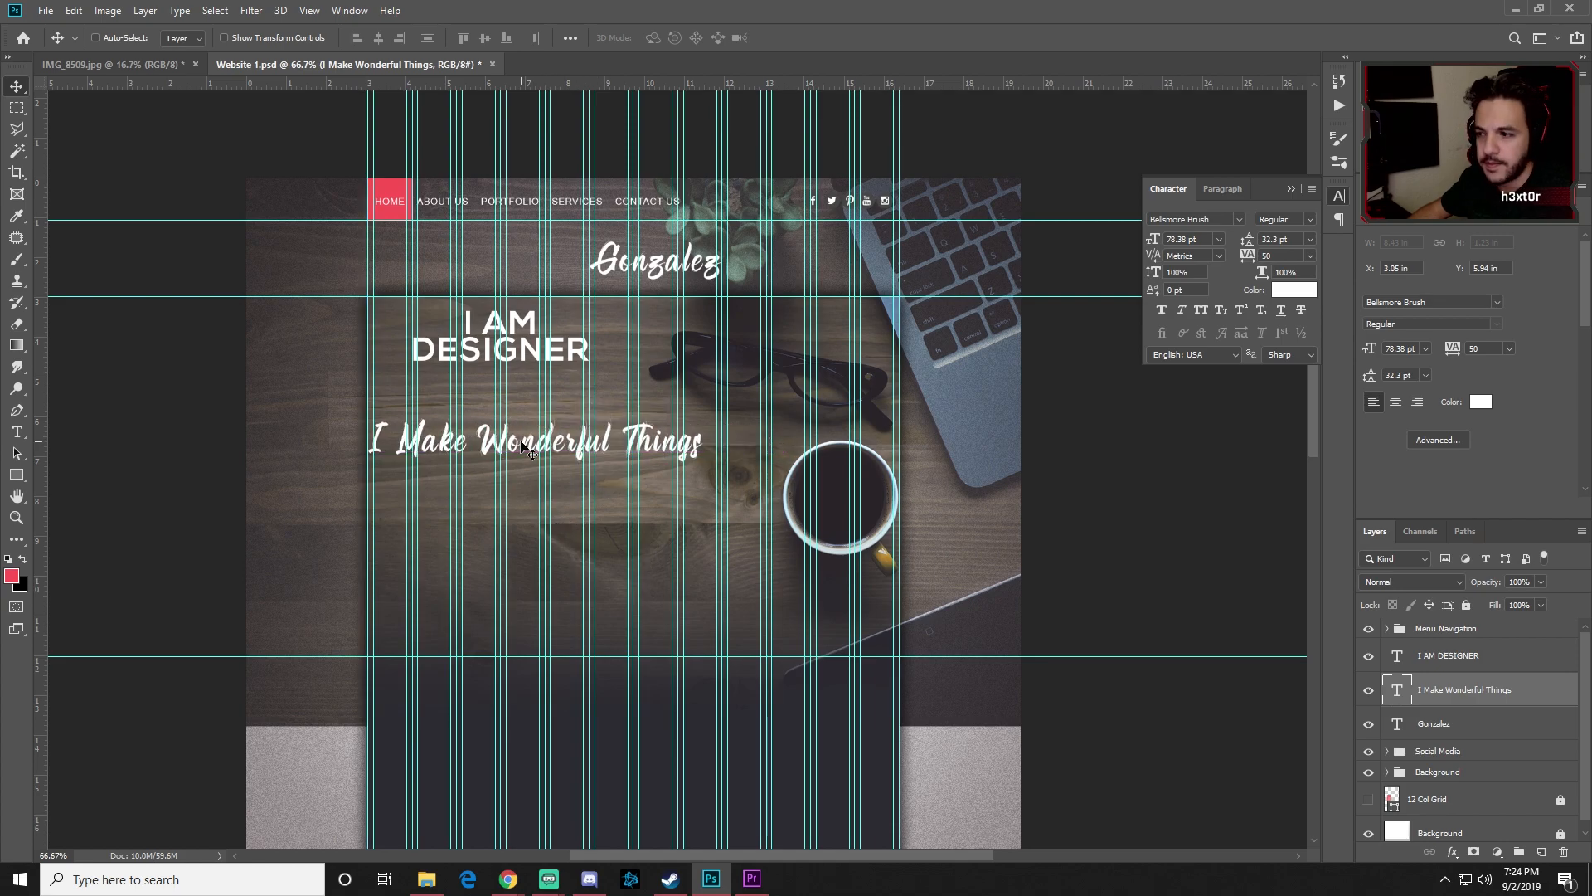
{"action": "key", "text": "ctrl+t"}
{"action": "left_click_drag", "start_coordinate": [704, 415], "coordinate": [811, 644]}
Step: Shrink the tagline to about 32% (25.19 pt) beneath DESIGNER and commit the transform
{"action": "key", "text": "ctrl+plus"}
{"action": "key", "text": "ctrl+plus"}
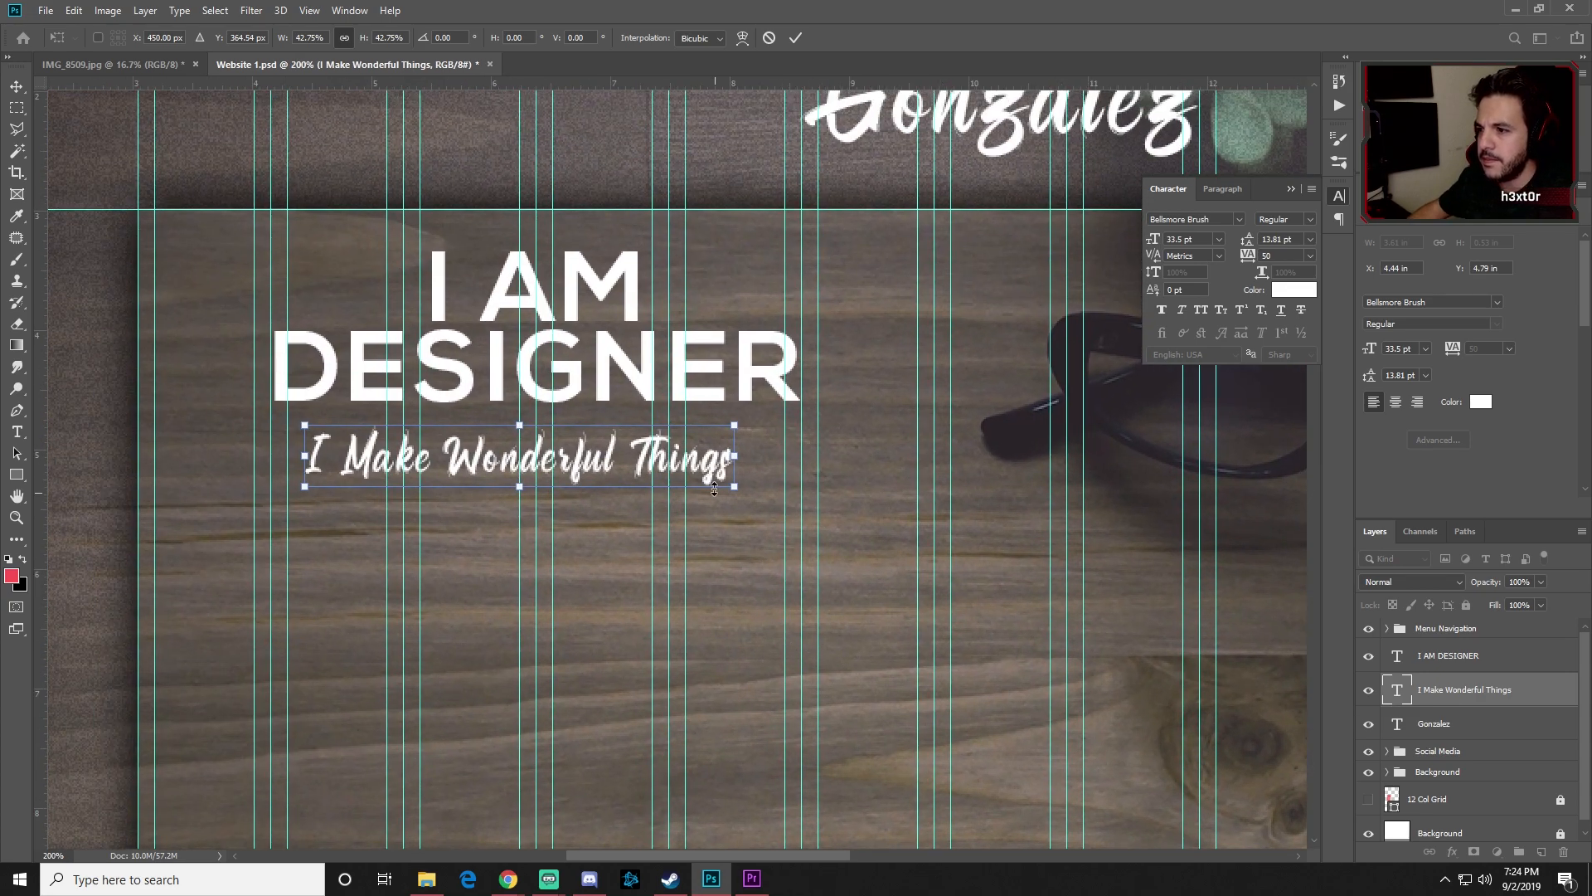
{"action": "left_click_drag", "start_coordinate": [733, 422], "coordinate": [672, 432]}
{"action": "key", "text": "alt+Tab"}
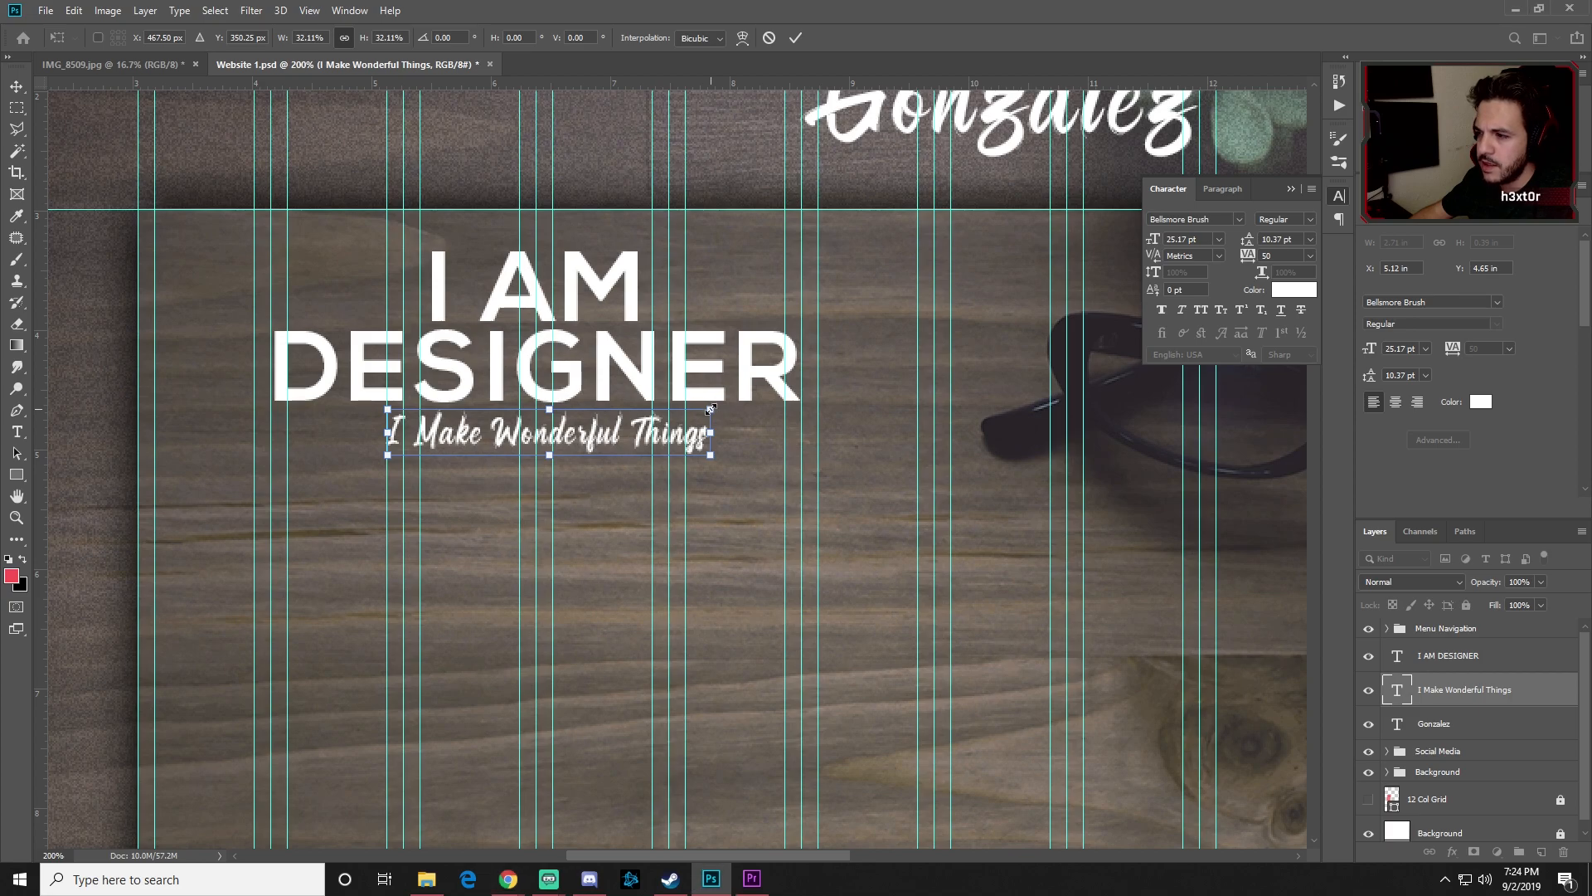
{"action": "left_click_drag", "start_coordinate": [710, 408], "coordinate": [711, 409]}
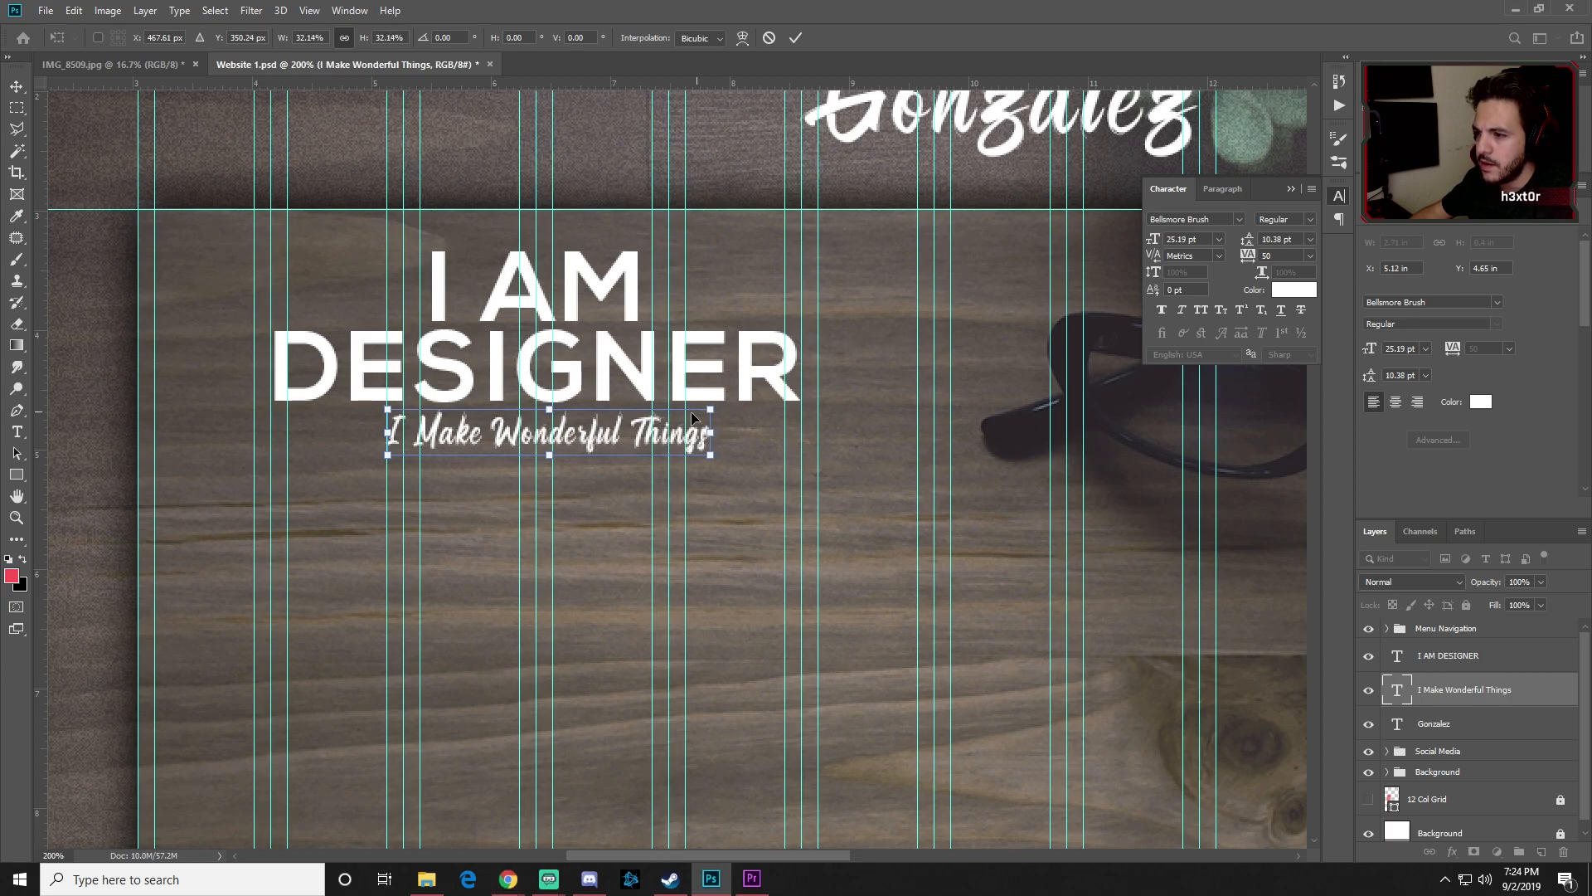
{"action": "key", "text": "Return"}
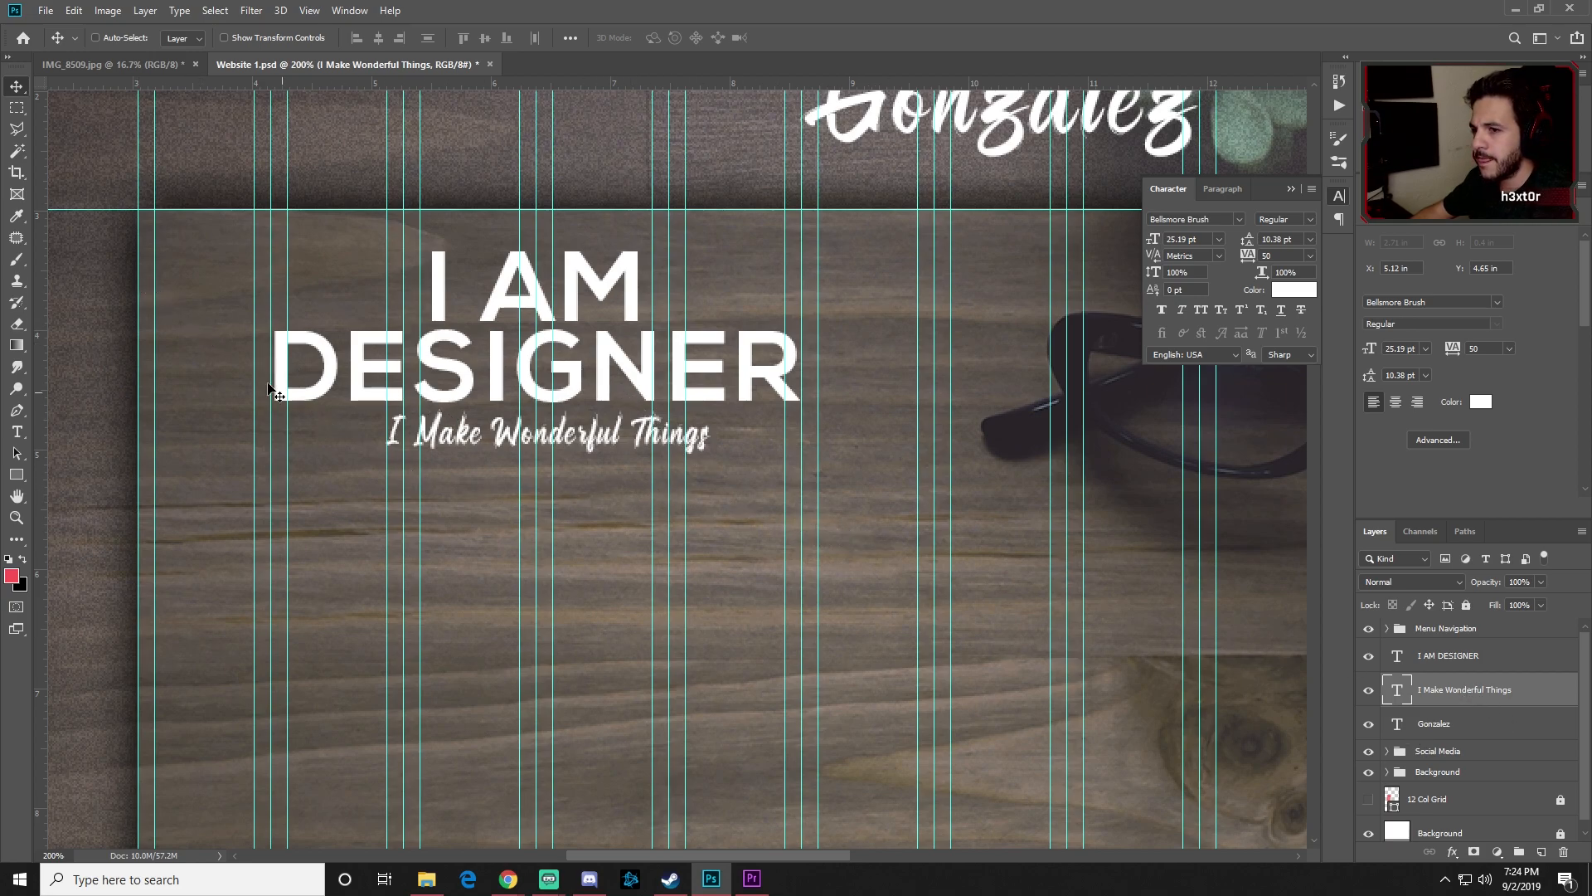
Step: Draw a rectangular selection around the heading and tagline
{"action": "left_click", "coordinate": [11, 108]}
{"action": "left_click", "coordinate": [106, 110]}
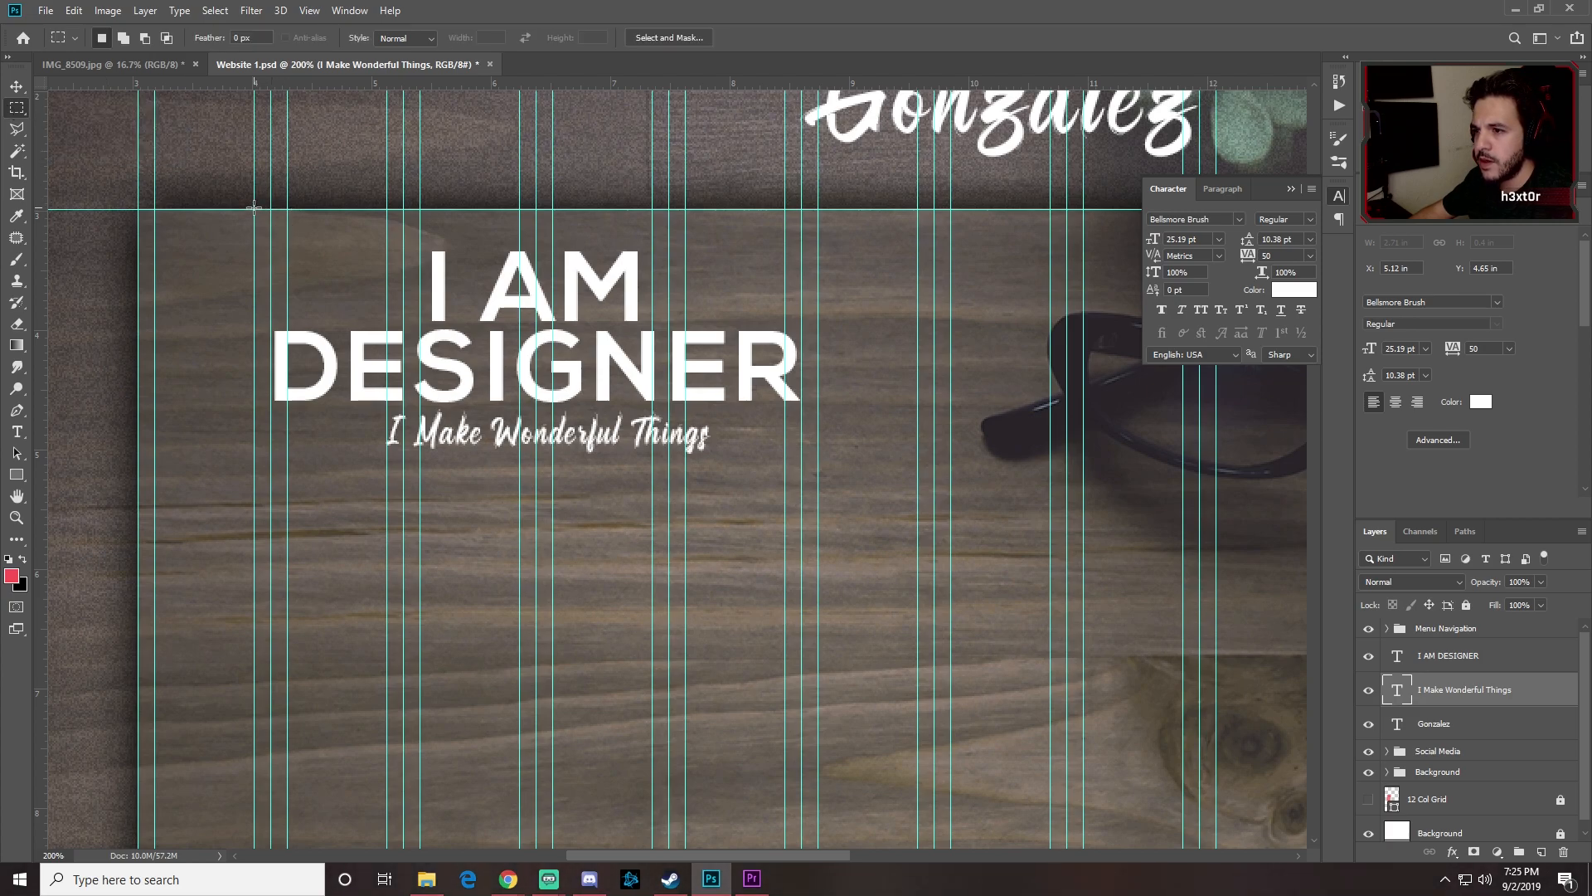
{"action": "left_click_drag", "start_coordinate": [255, 210], "coordinate": [820, 533]}
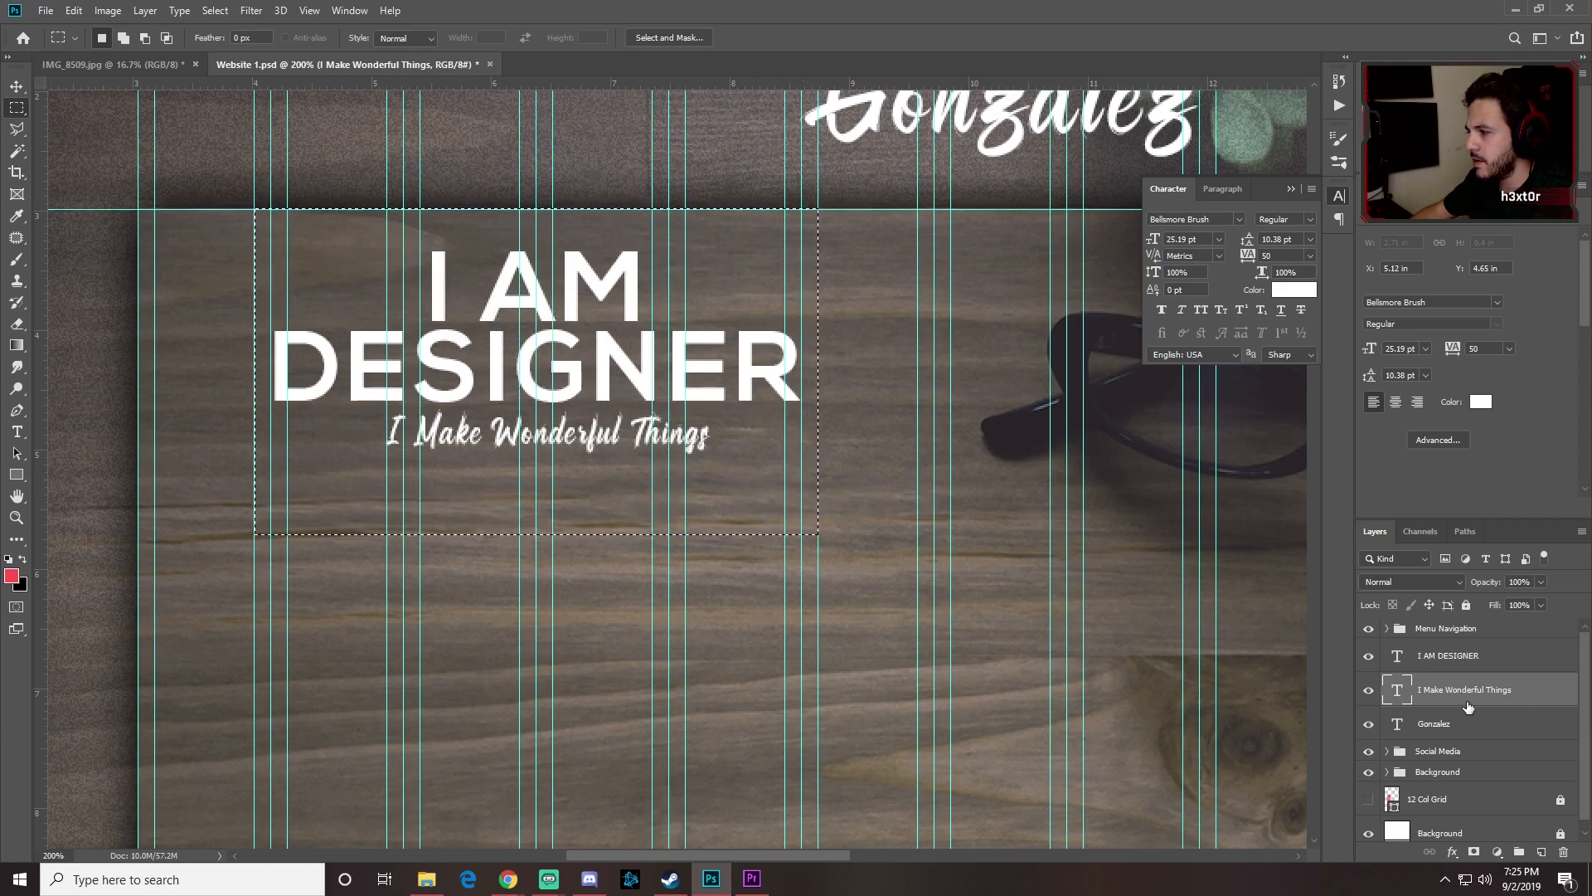
Step: Align the heading and tagline layers on their horizontal centres, then deselect
{"action": "left_click", "coordinate": [1461, 657]}
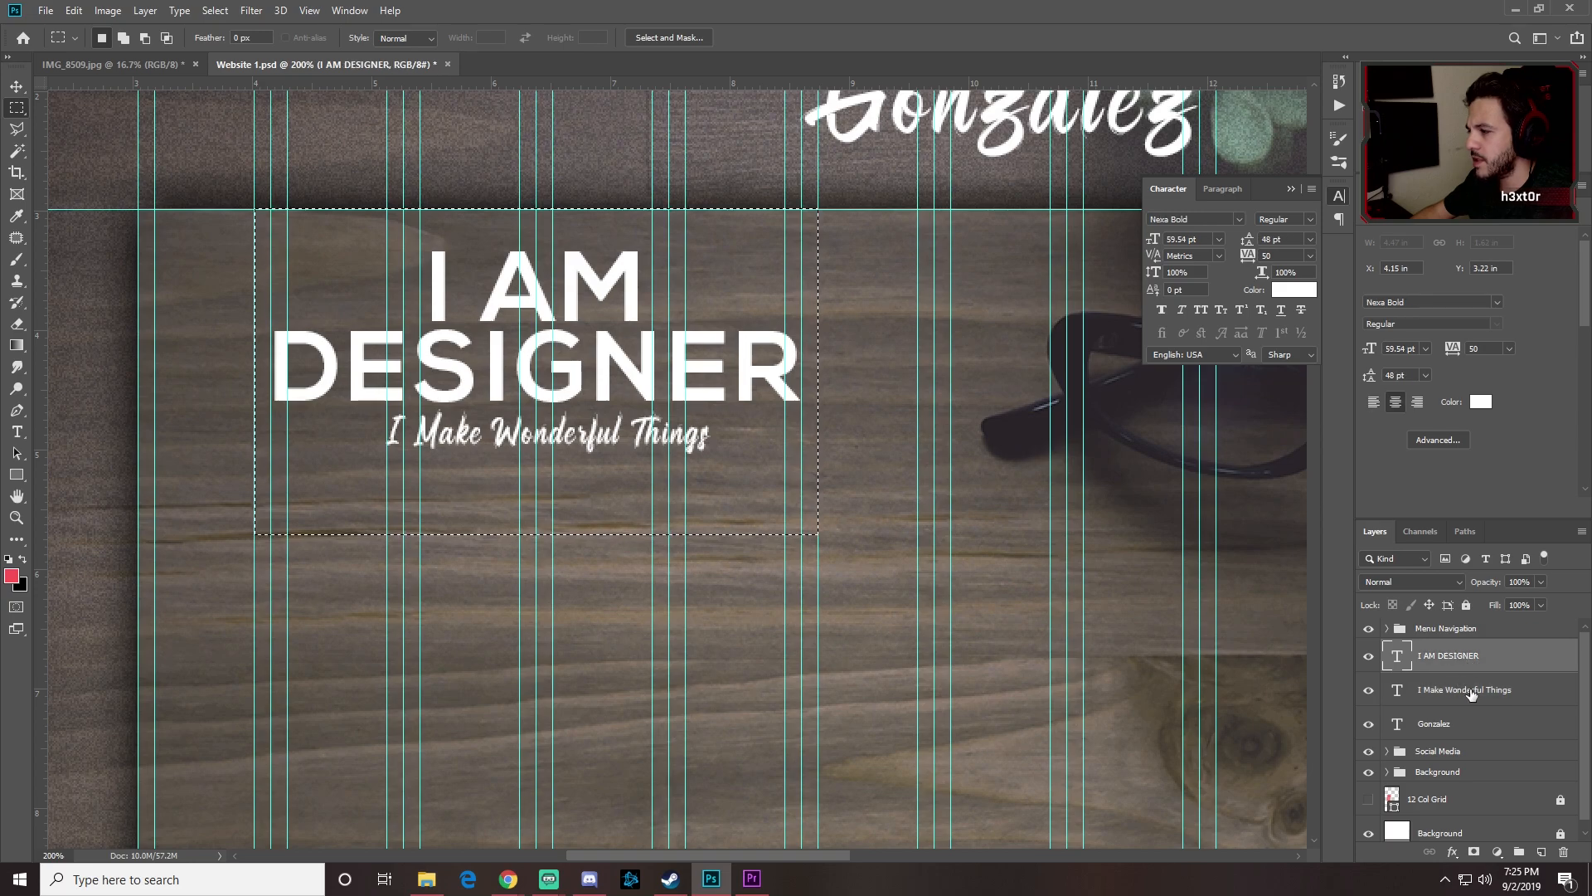
{"action": "left_click", "coordinate": [1489, 699], "text": "shift"}
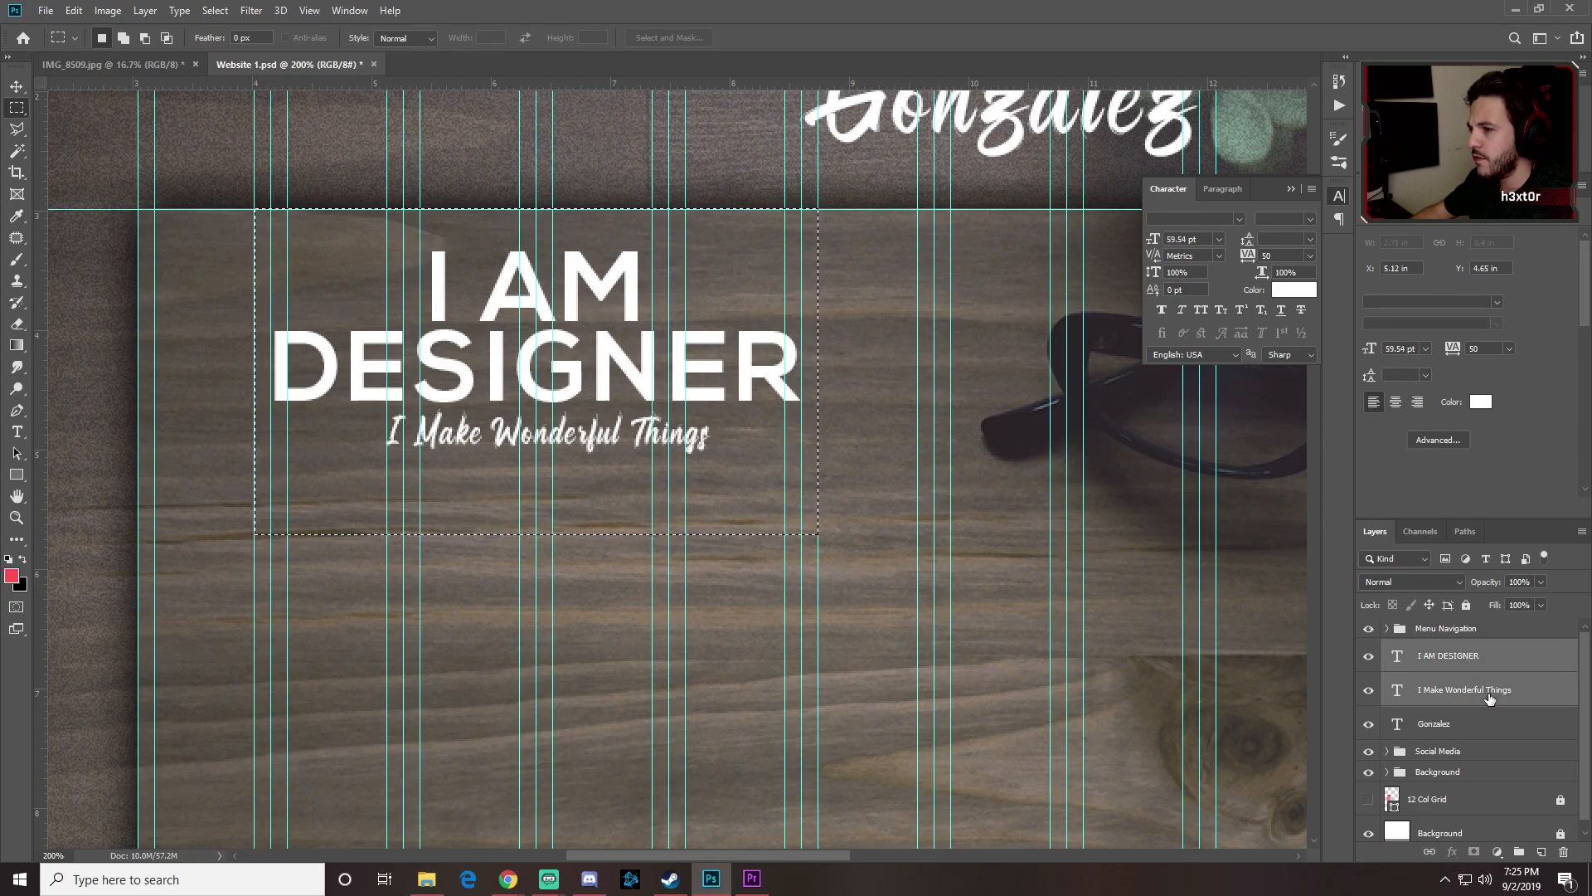
{"action": "left_click", "coordinate": [13, 90]}
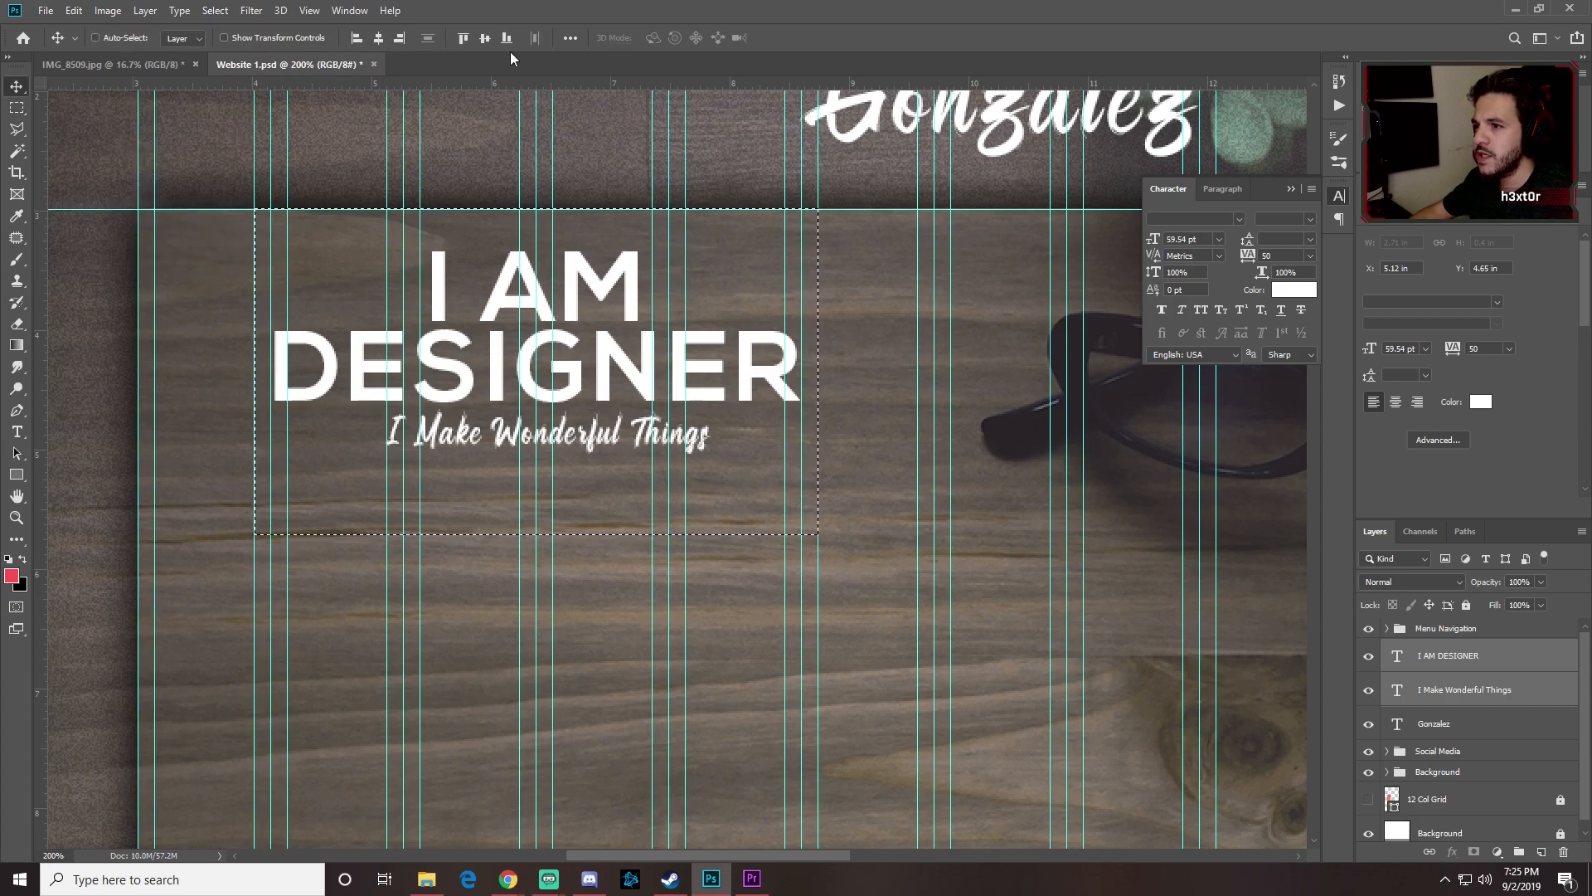
{"action": "left_click", "coordinate": [379, 39]}
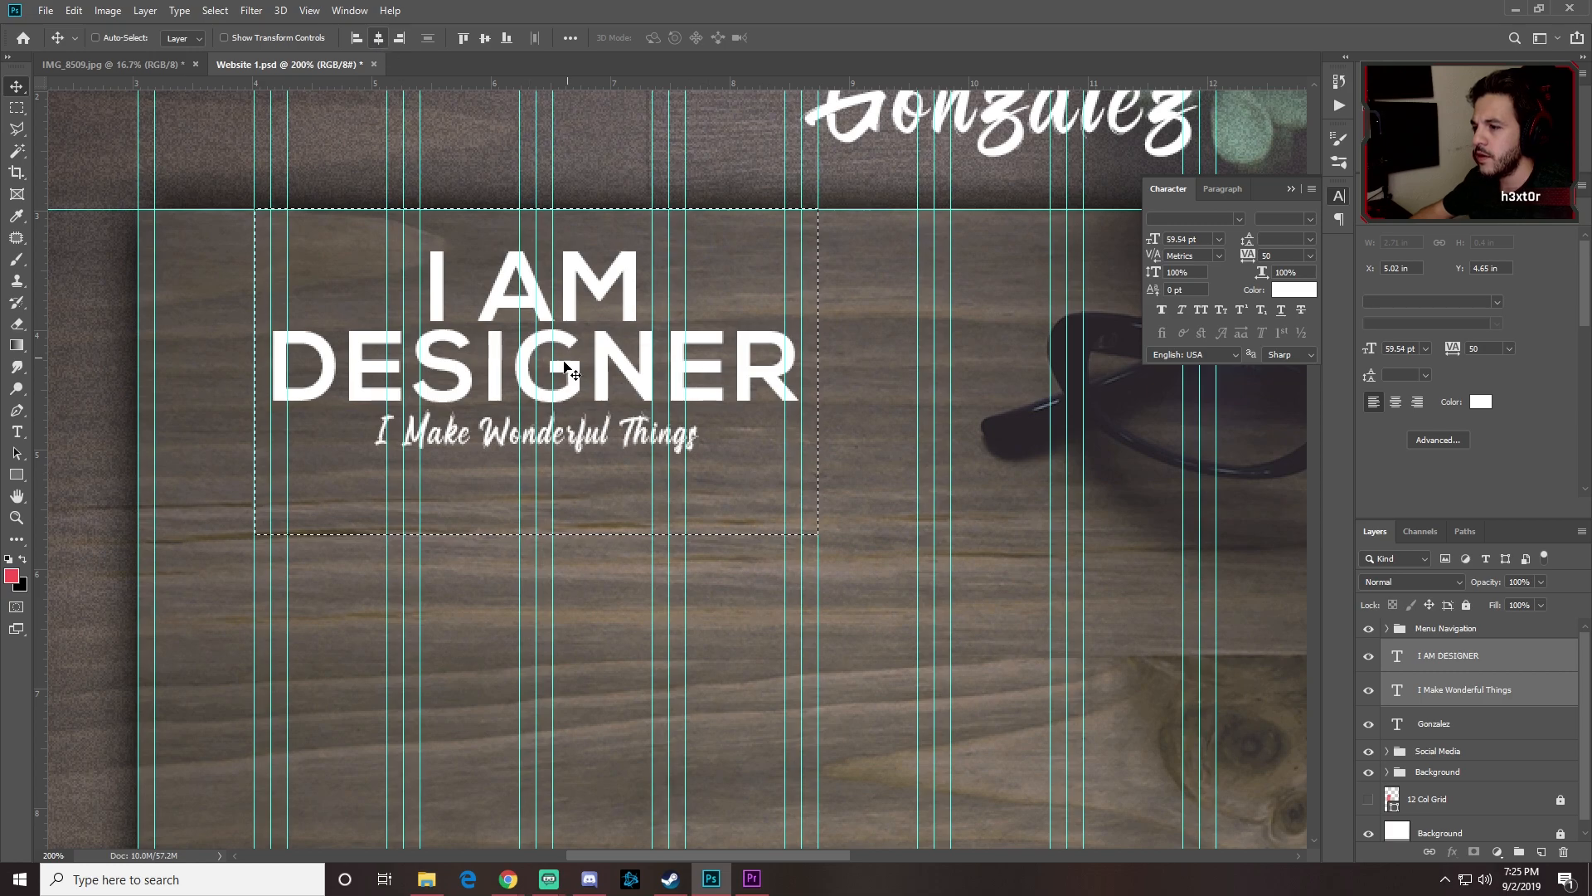
{"action": "key", "text": "ctrl"}
{"action": "key", "text": "ctrl+d"}
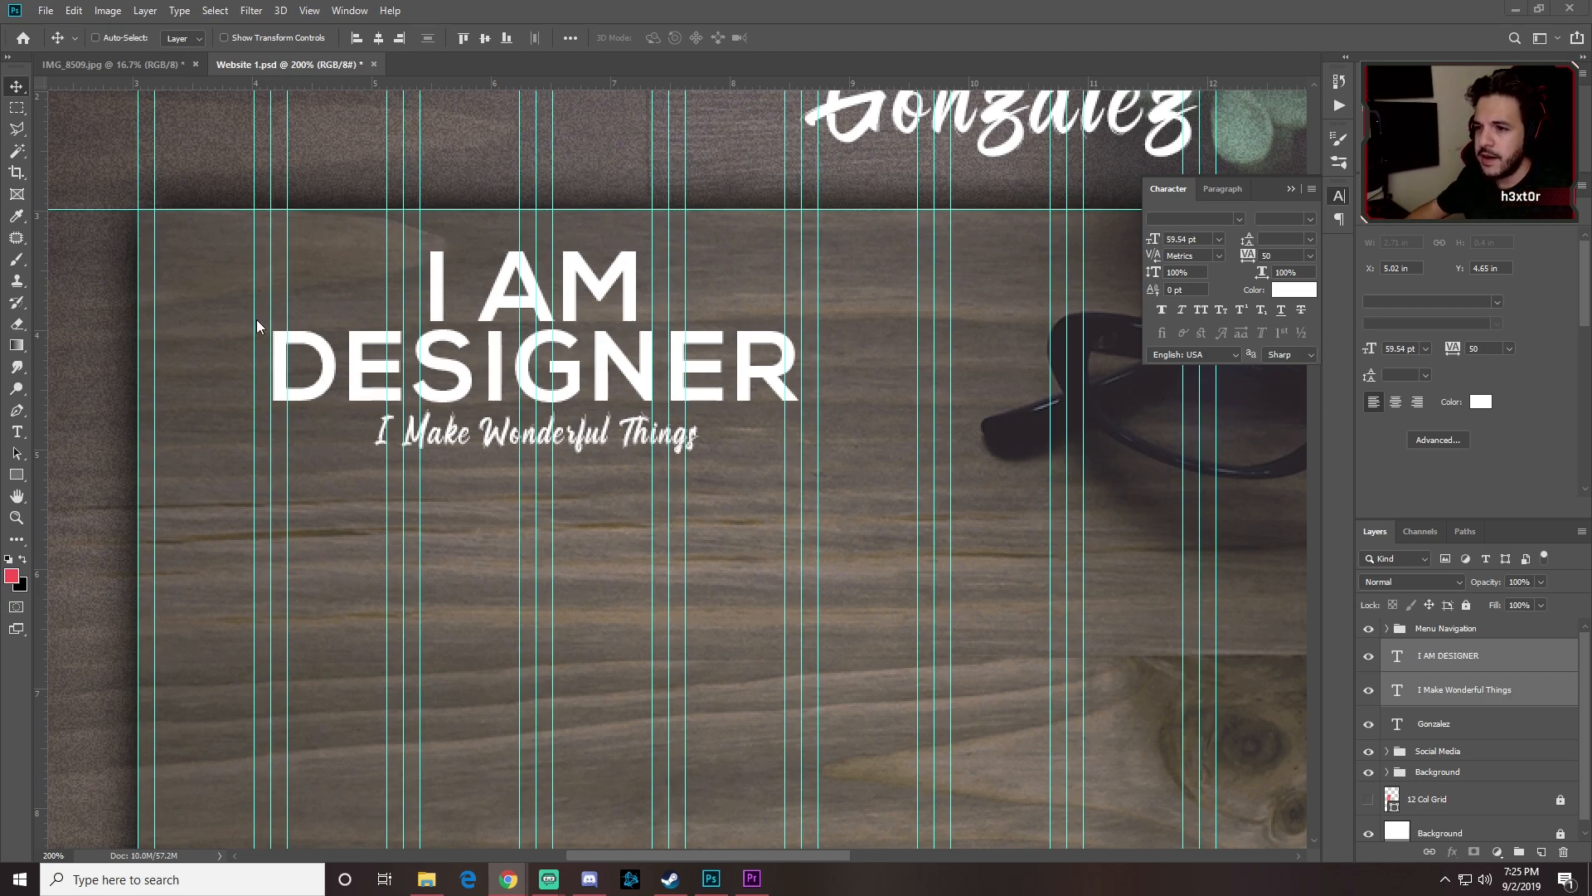
{"action": "left_click", "coordinate": [18, 430]}
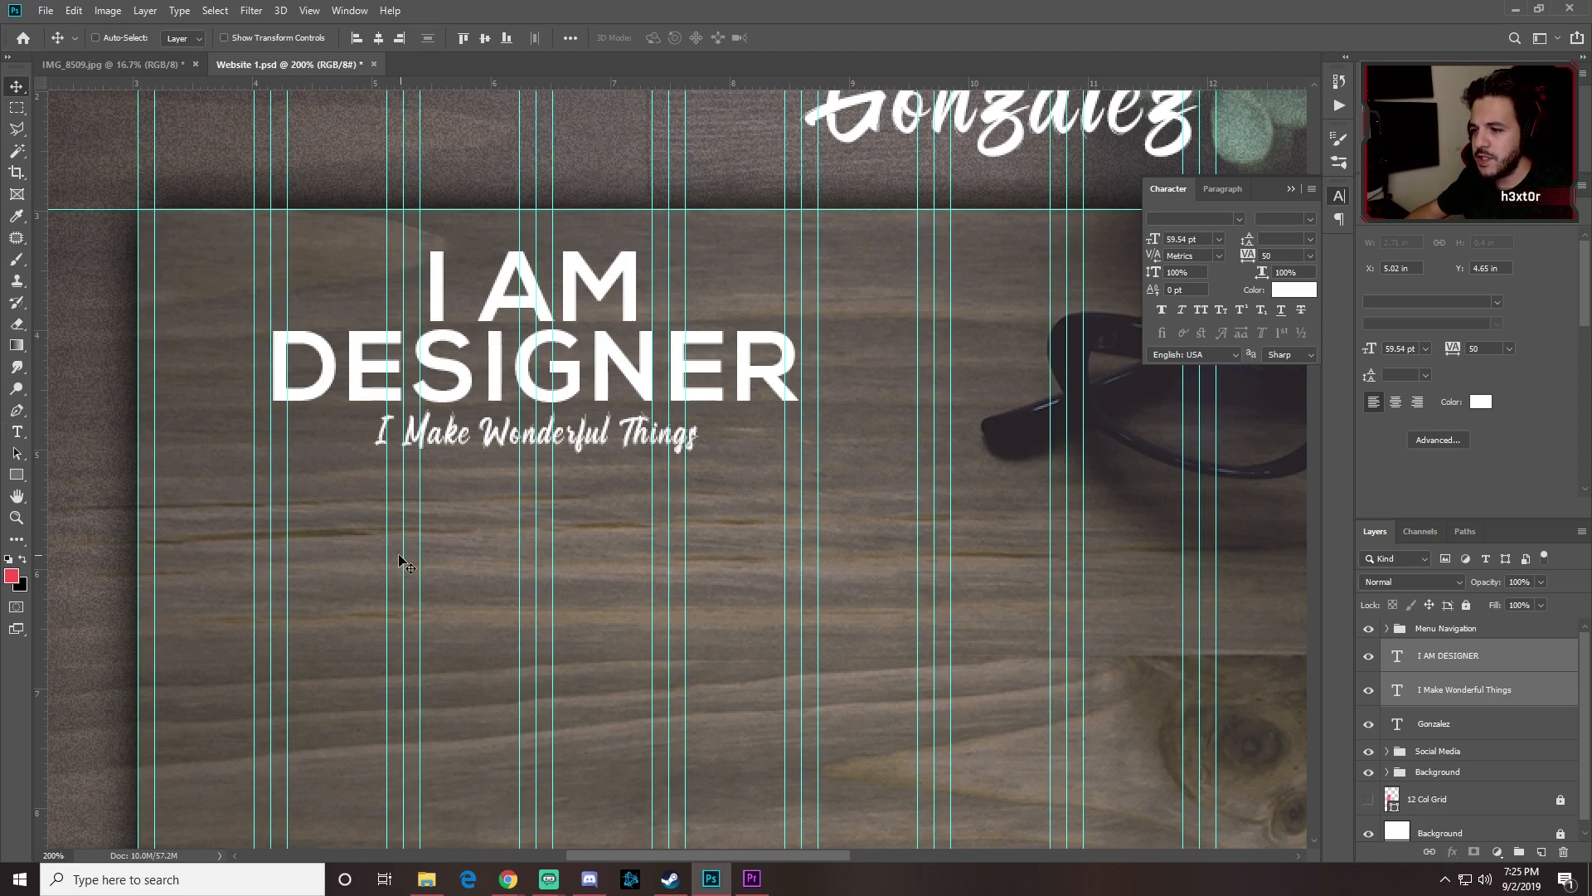
Step: Create a paragraph text box below the tagline filled with Lorem ipsum placeholder text
{"action": "key", "text": "t"}
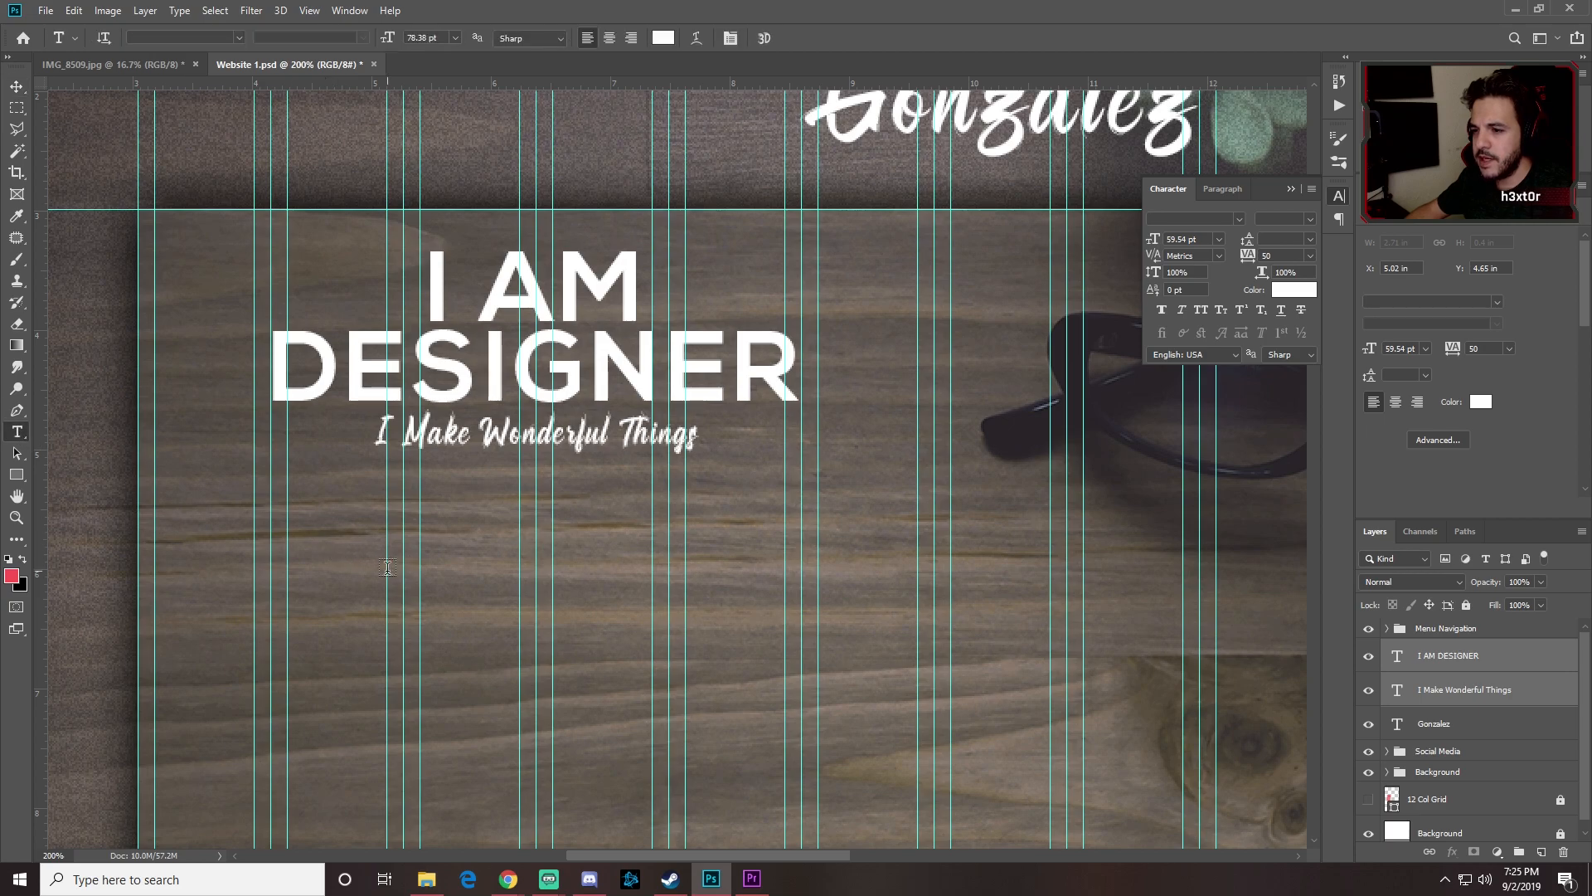
{"action": "left_click", "coordinate": [316, 549]}
{"action": "type", "text": "afsdfasdfasdf"}
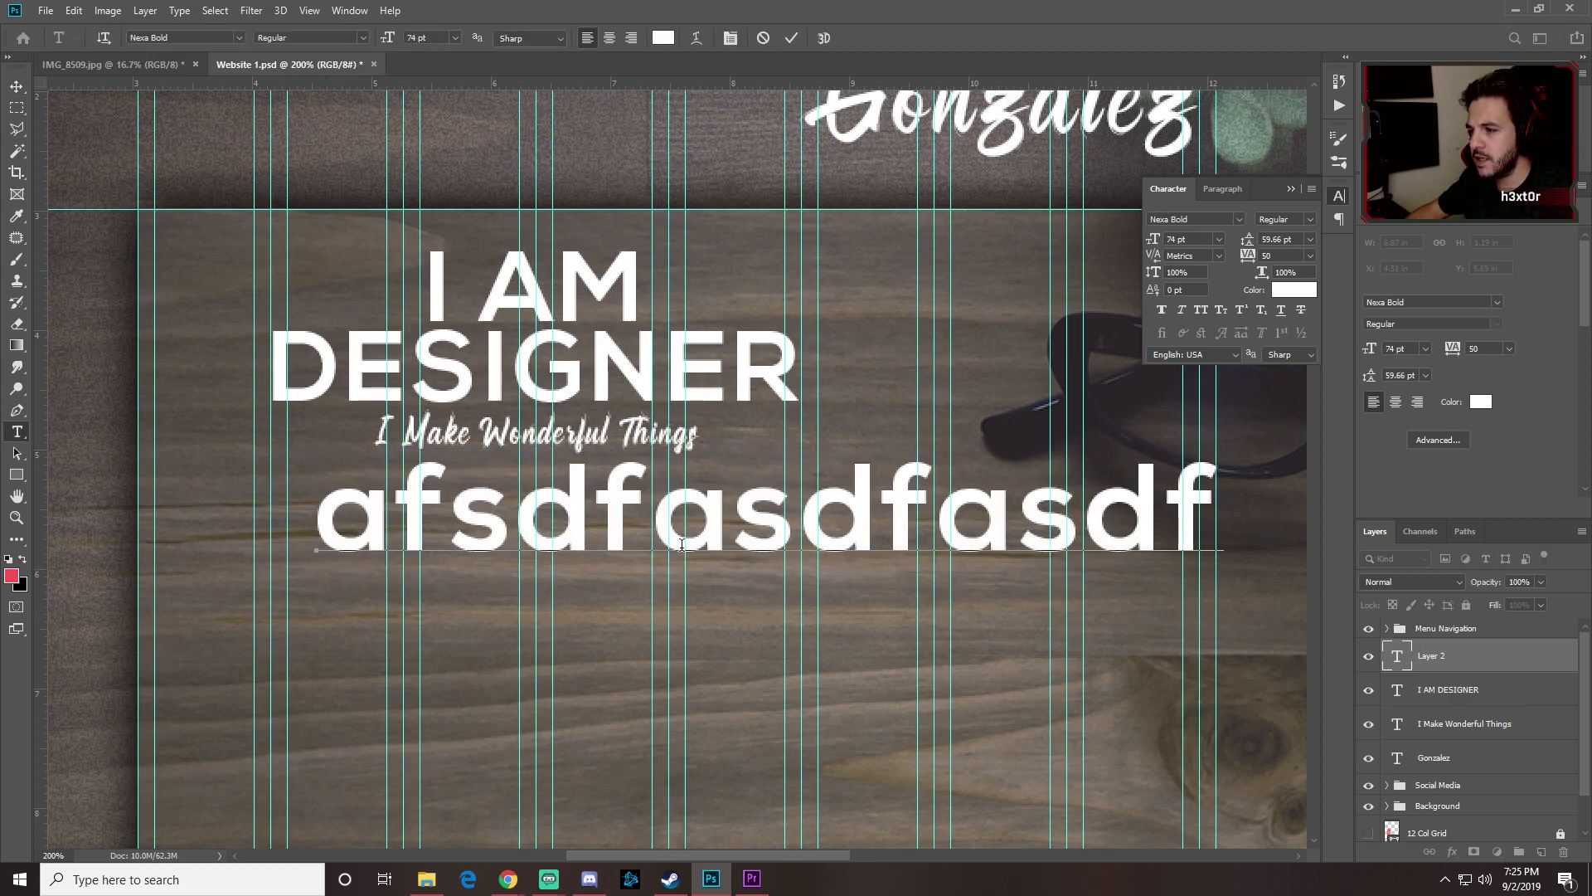
{"action": "left_click", "coordinate": [17, 85]}
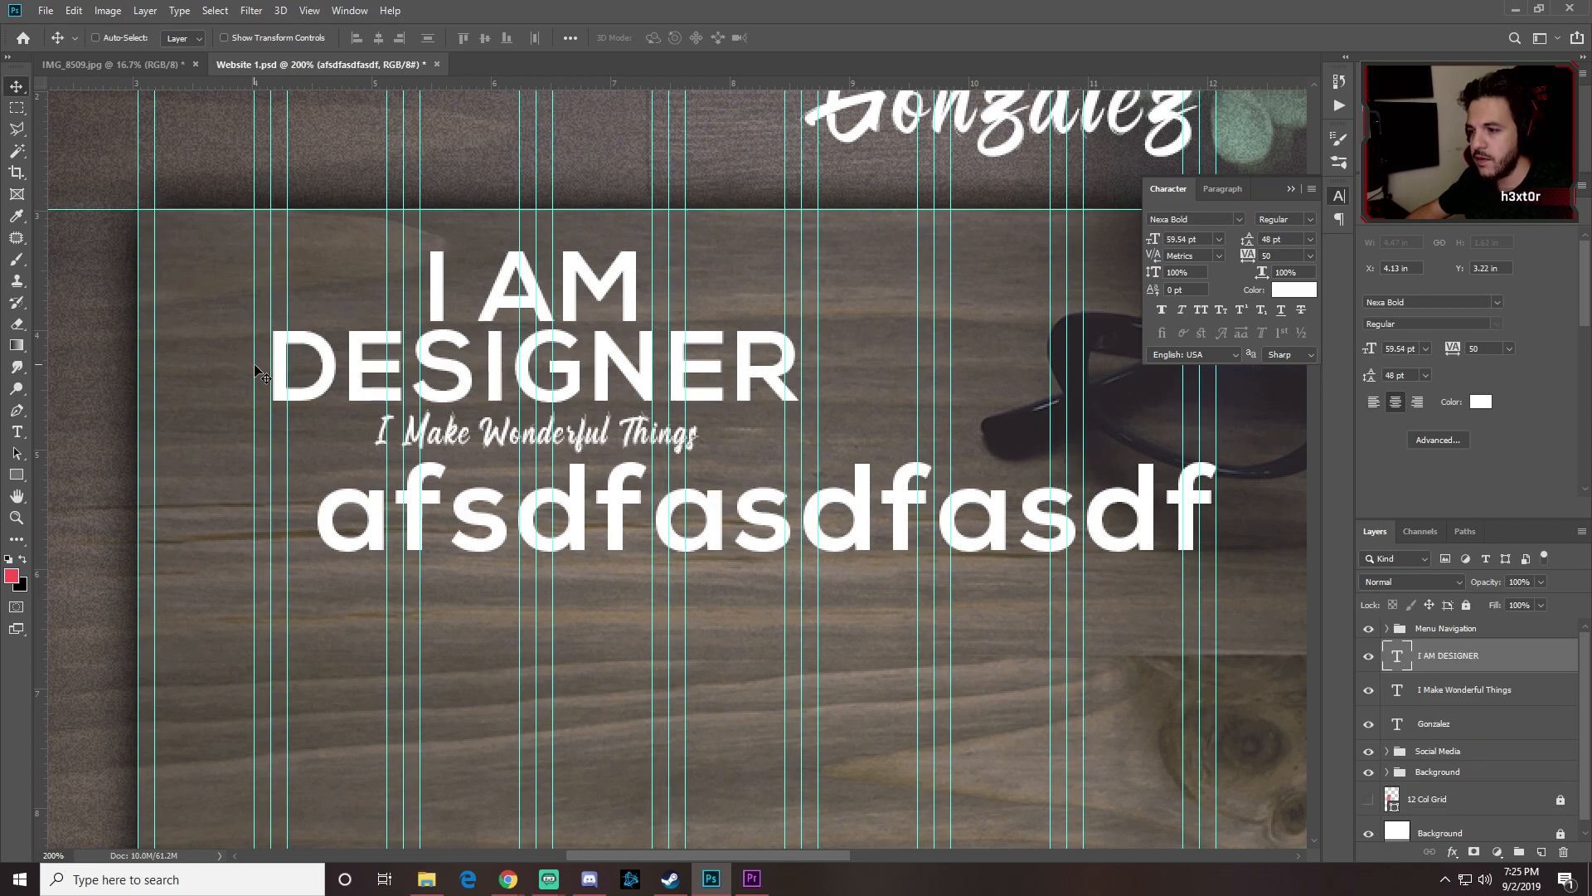
{"action": "key", "text": "Delete"}
{"action": "left_click", "coordinate": [18, 432]}
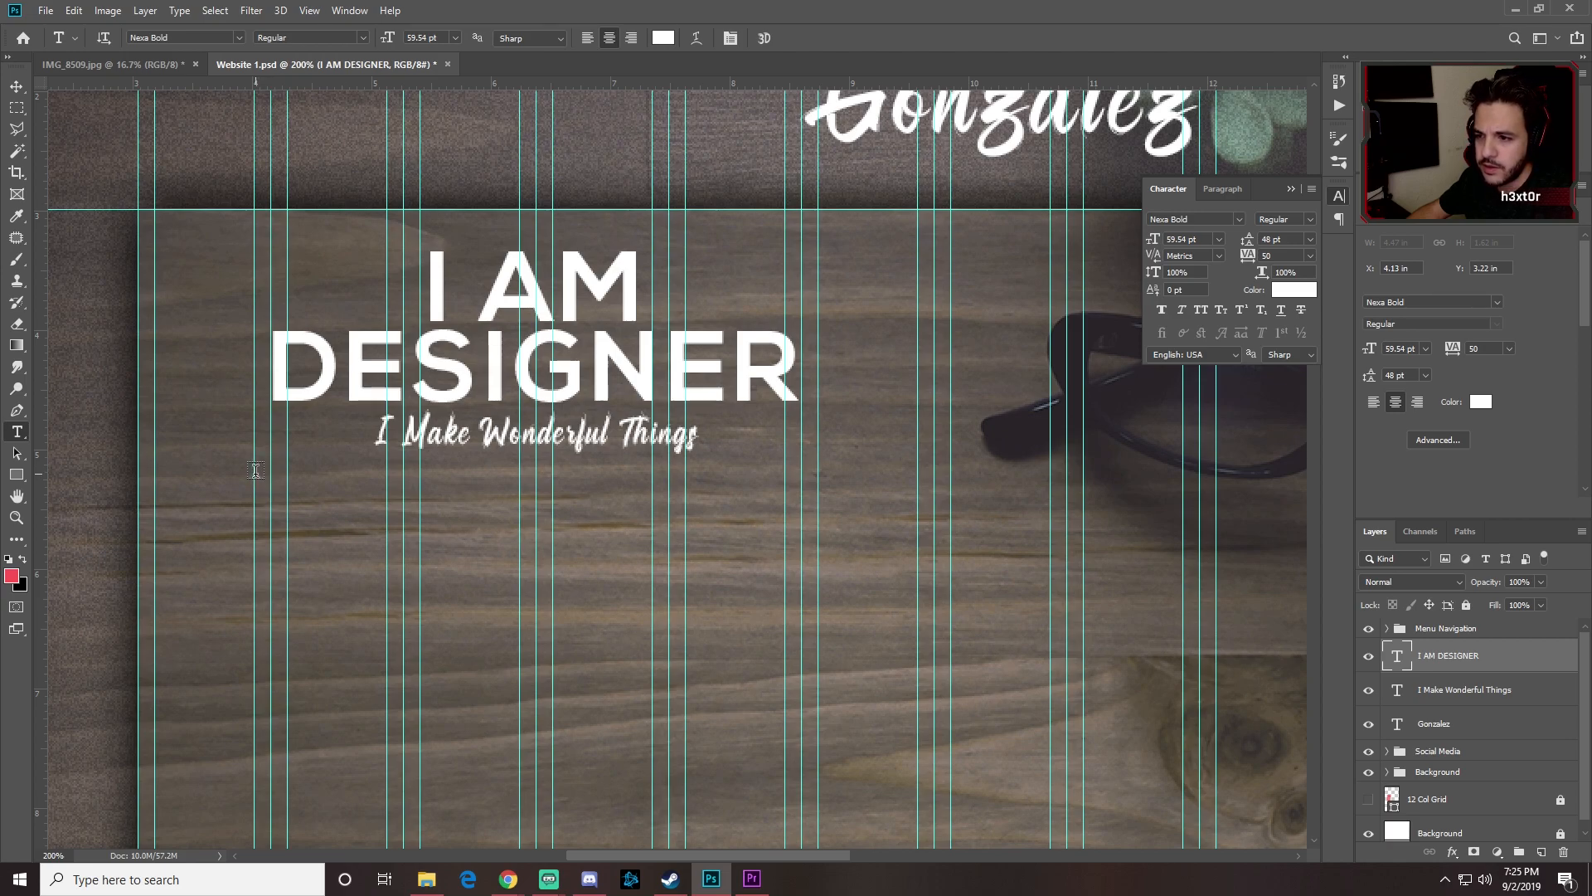
{"action": "left_click_drag", "start_coordinate": [254, 467], "coordinate": [817, 805]}
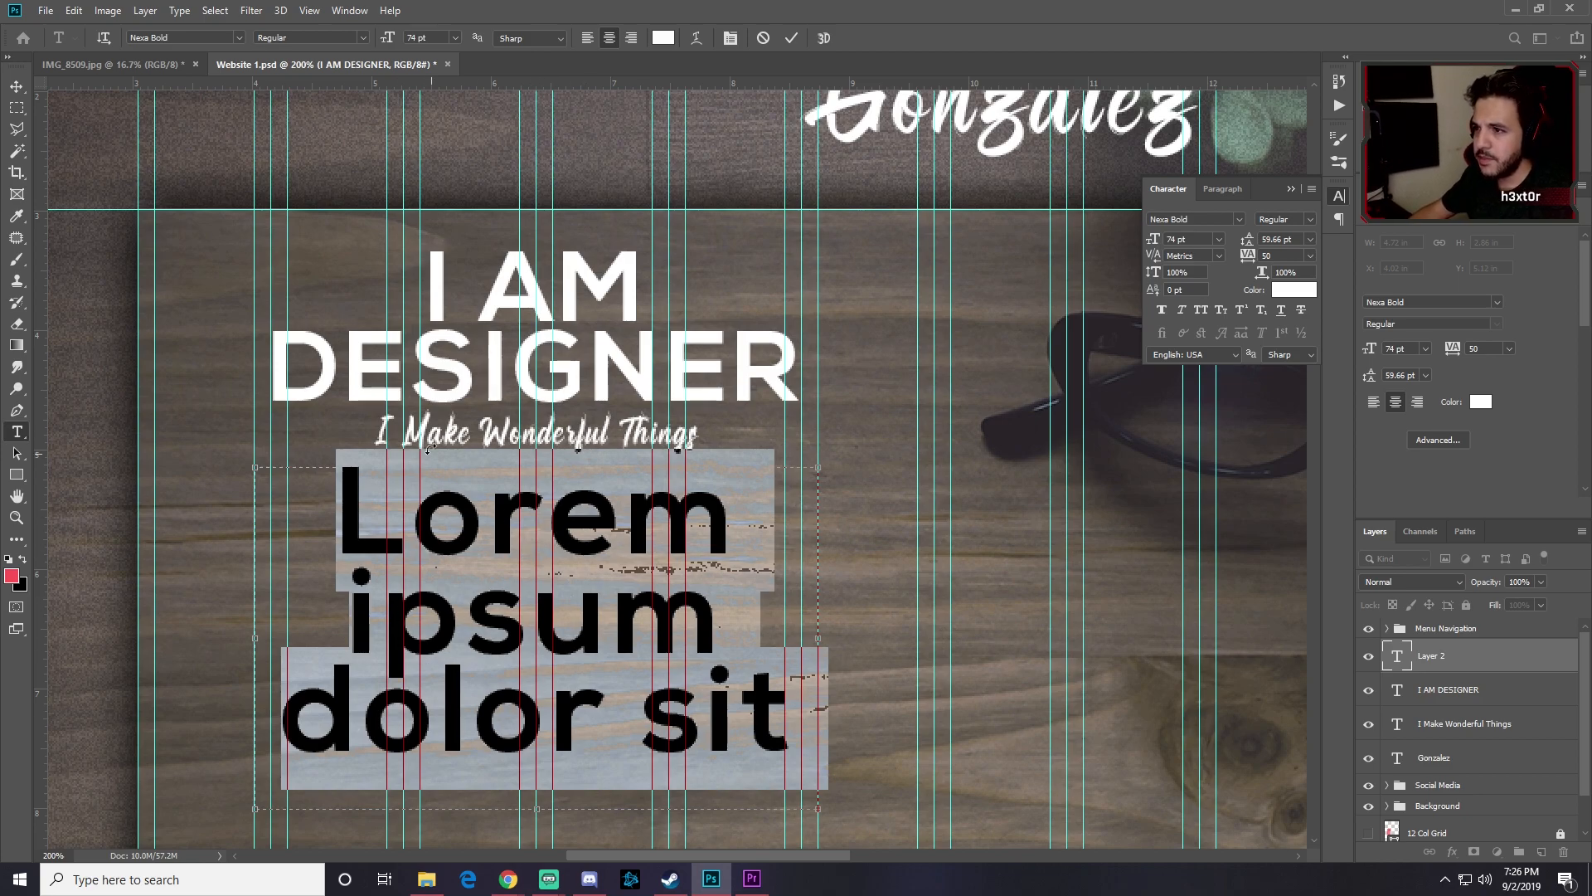
Step: Set the paragraph to Arial 17 pt with Auto leading
{"action": "left_click", "coordinate": [196, 39]}
{"action": "type", "text": "Arial"}
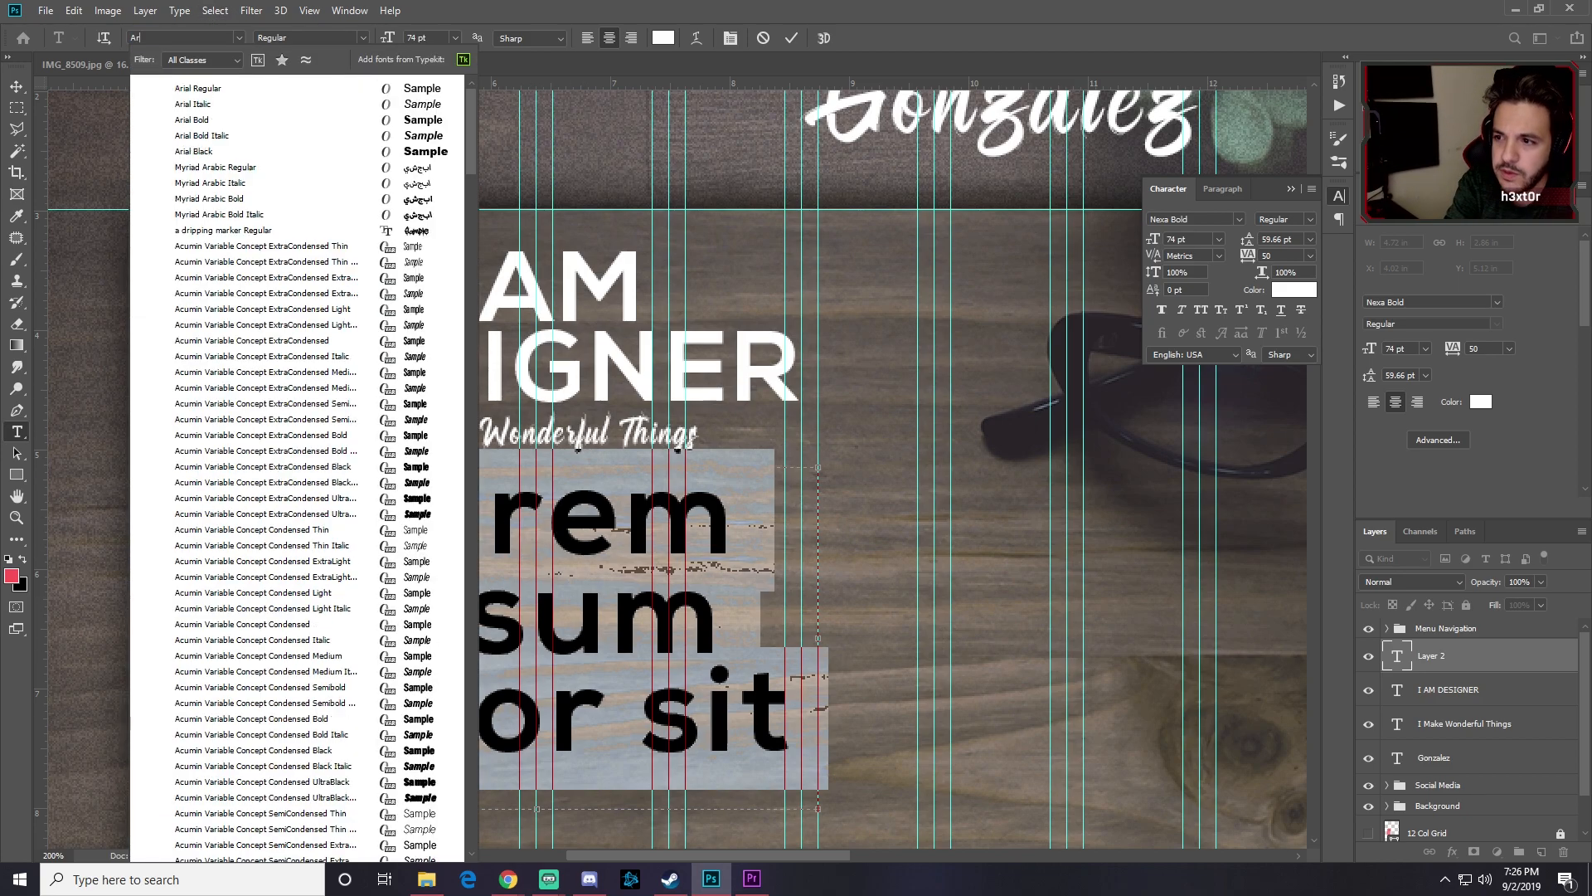
{"action": "left_click", "coordinate": [222, 90]}
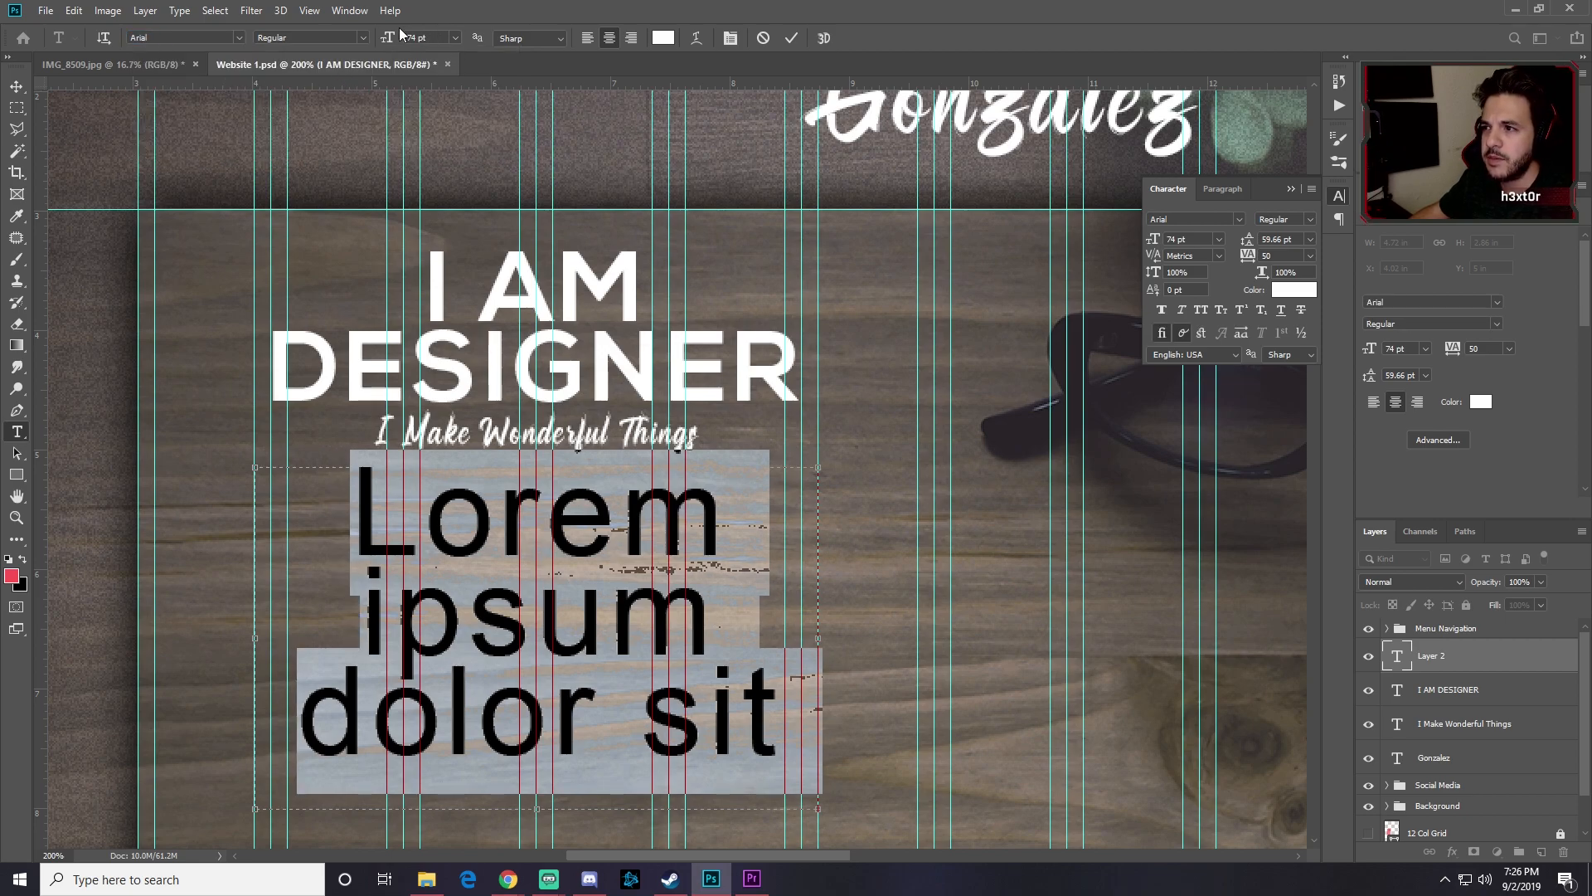
{"action": "left_click", "coordinate": [423, 39]}
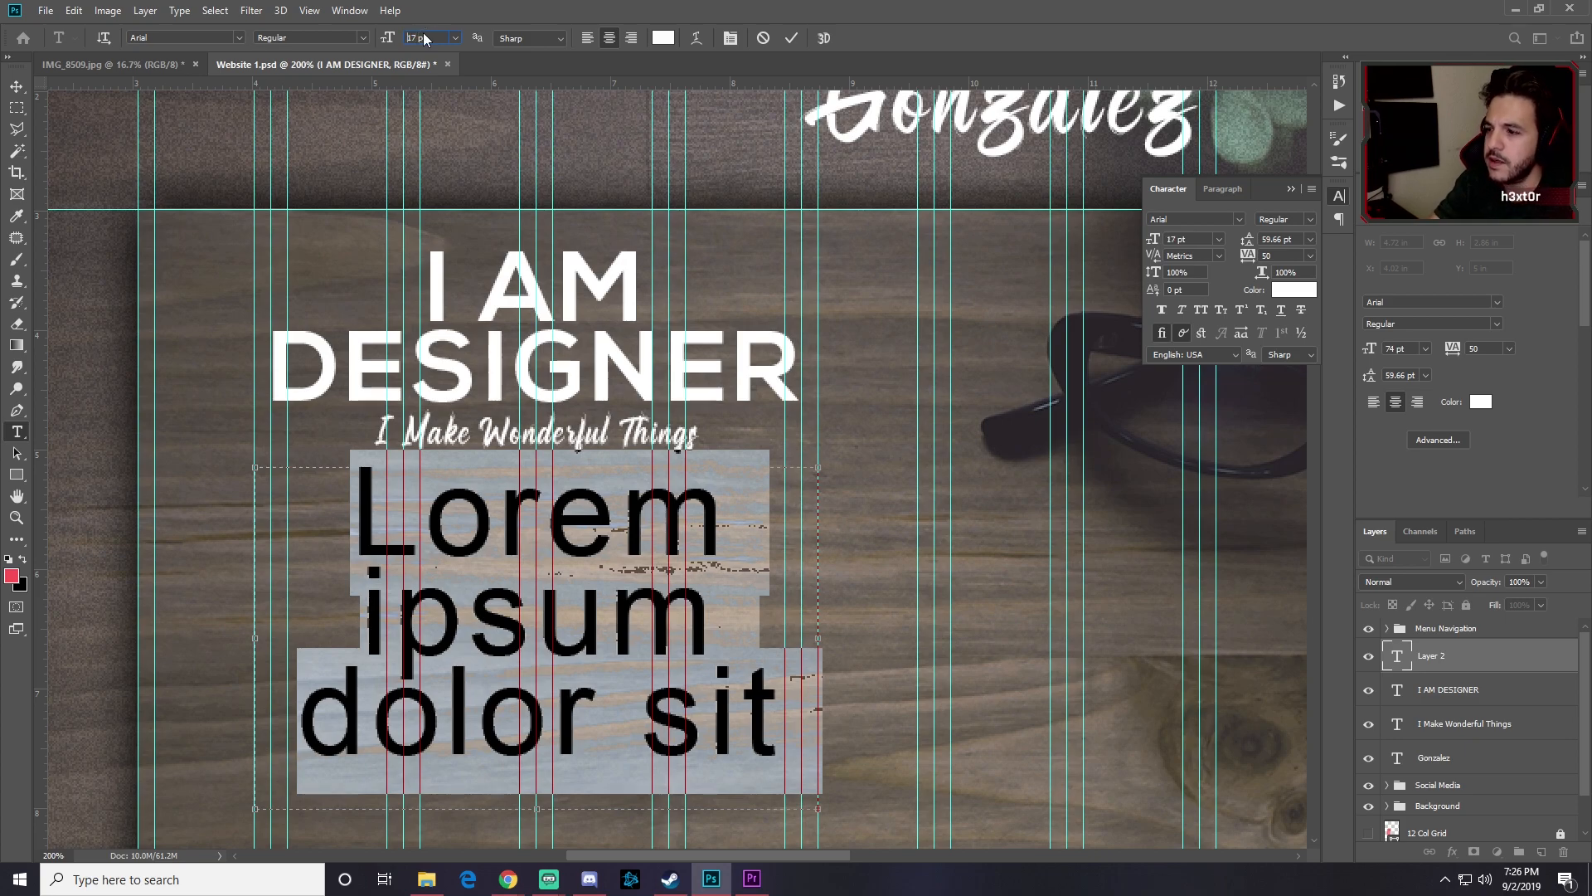
{"action": "left_click", "coordinate": [1311, 239]}
{"action": "left_click", "coordinate": [1293, 253]}
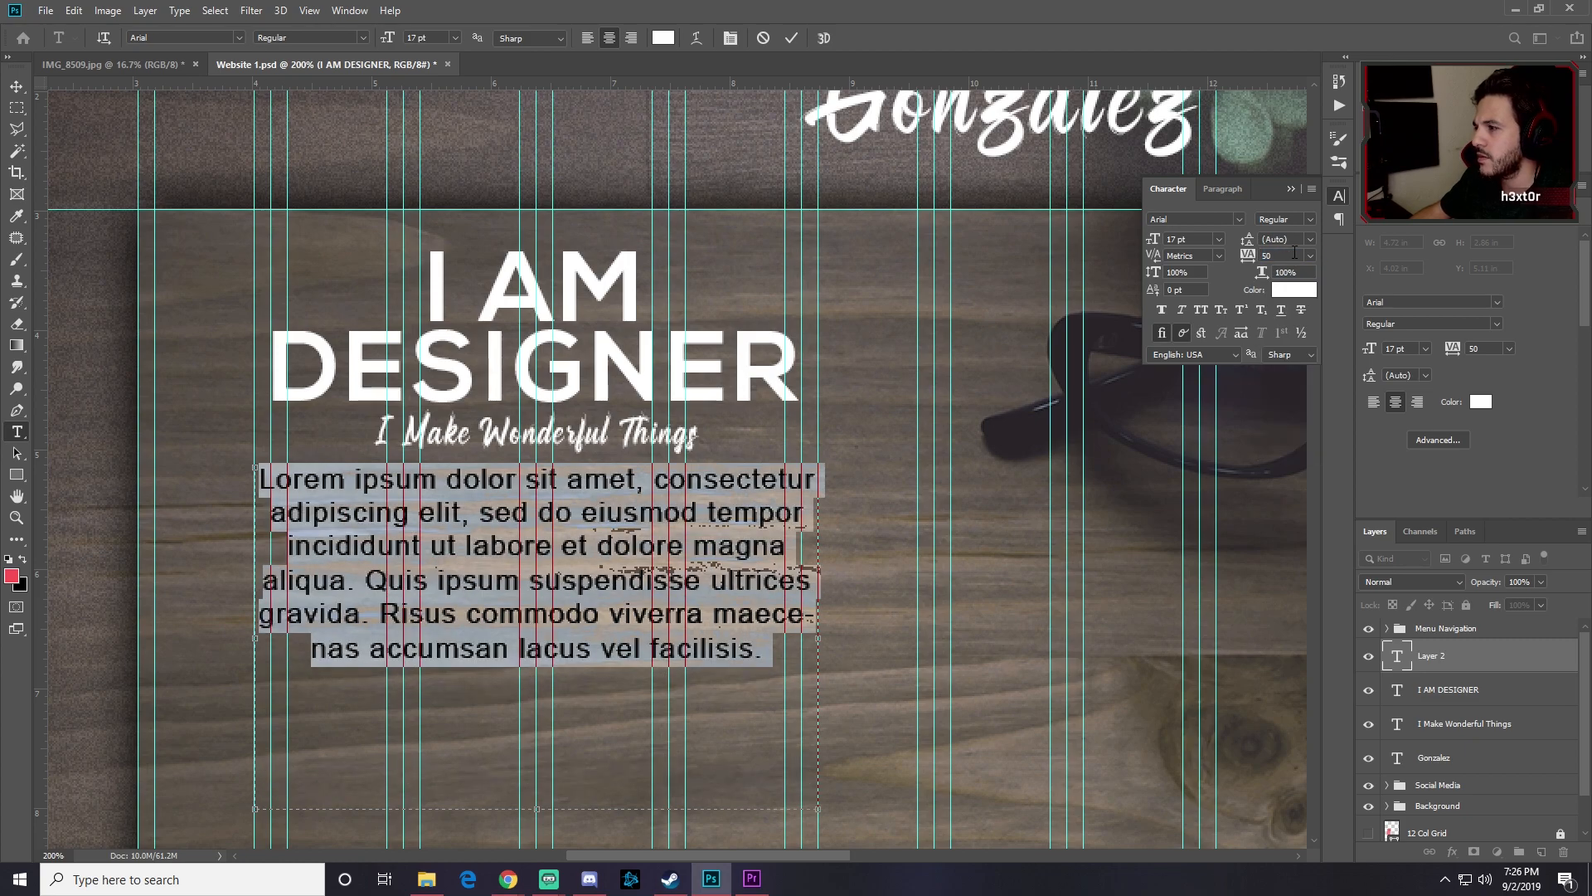
{"action": "key", "text": "ctrl+Return"}
Step: Give the paragraph tracking 25, turn off hyphenation, and commit the text
{"action": "left_click", "coordinate": [496, 525]}
{"action": "key", "text": "ctrl+a"}
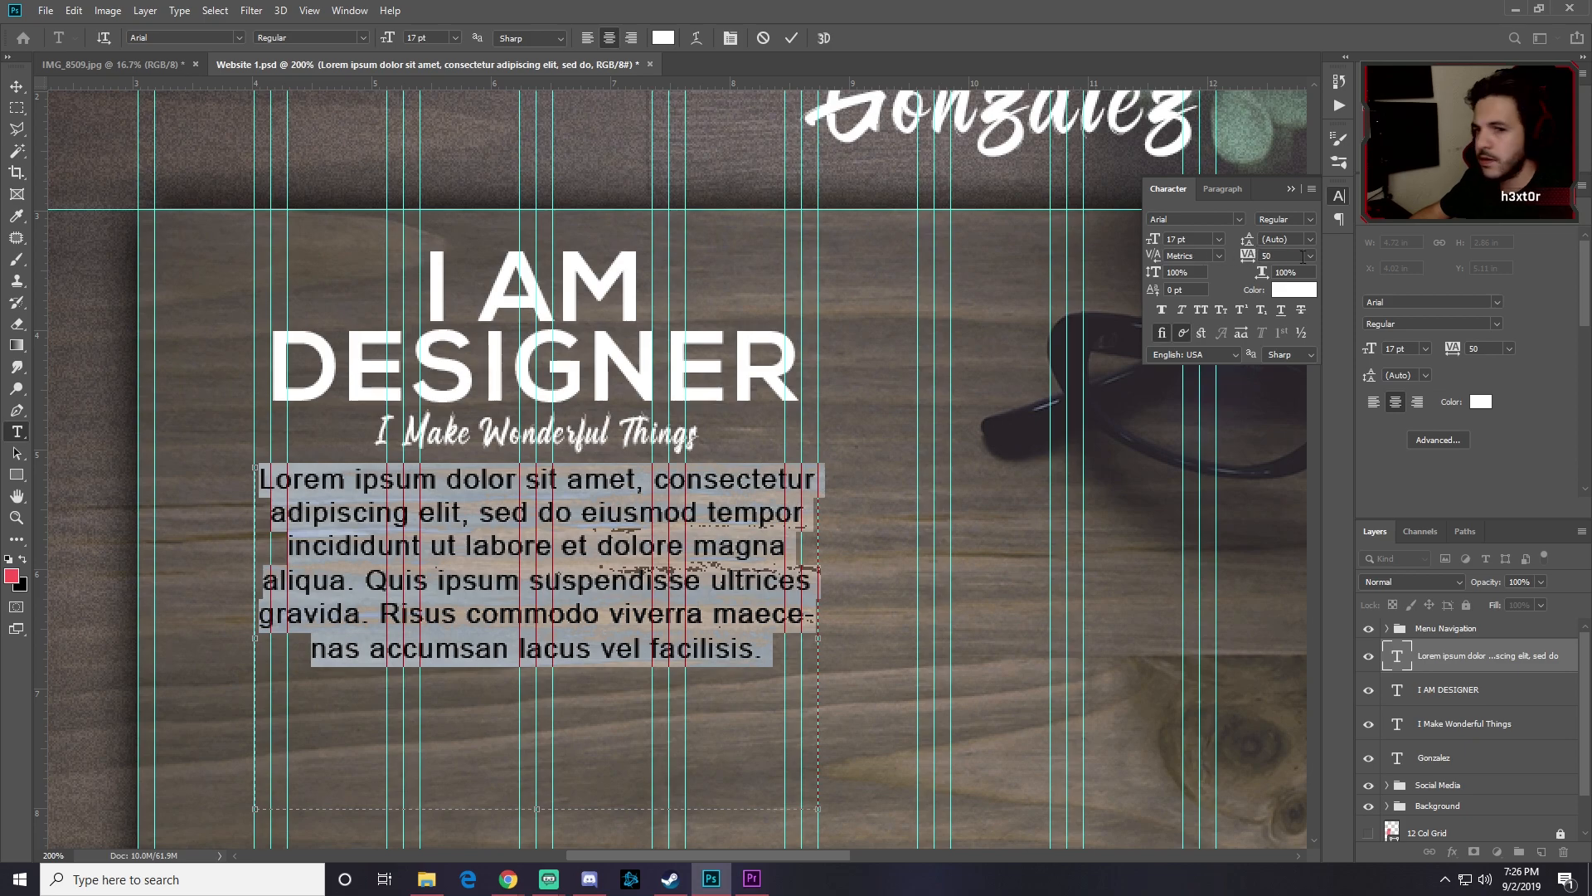
{"action": "left_click", "coordinate": [1301, 257]}
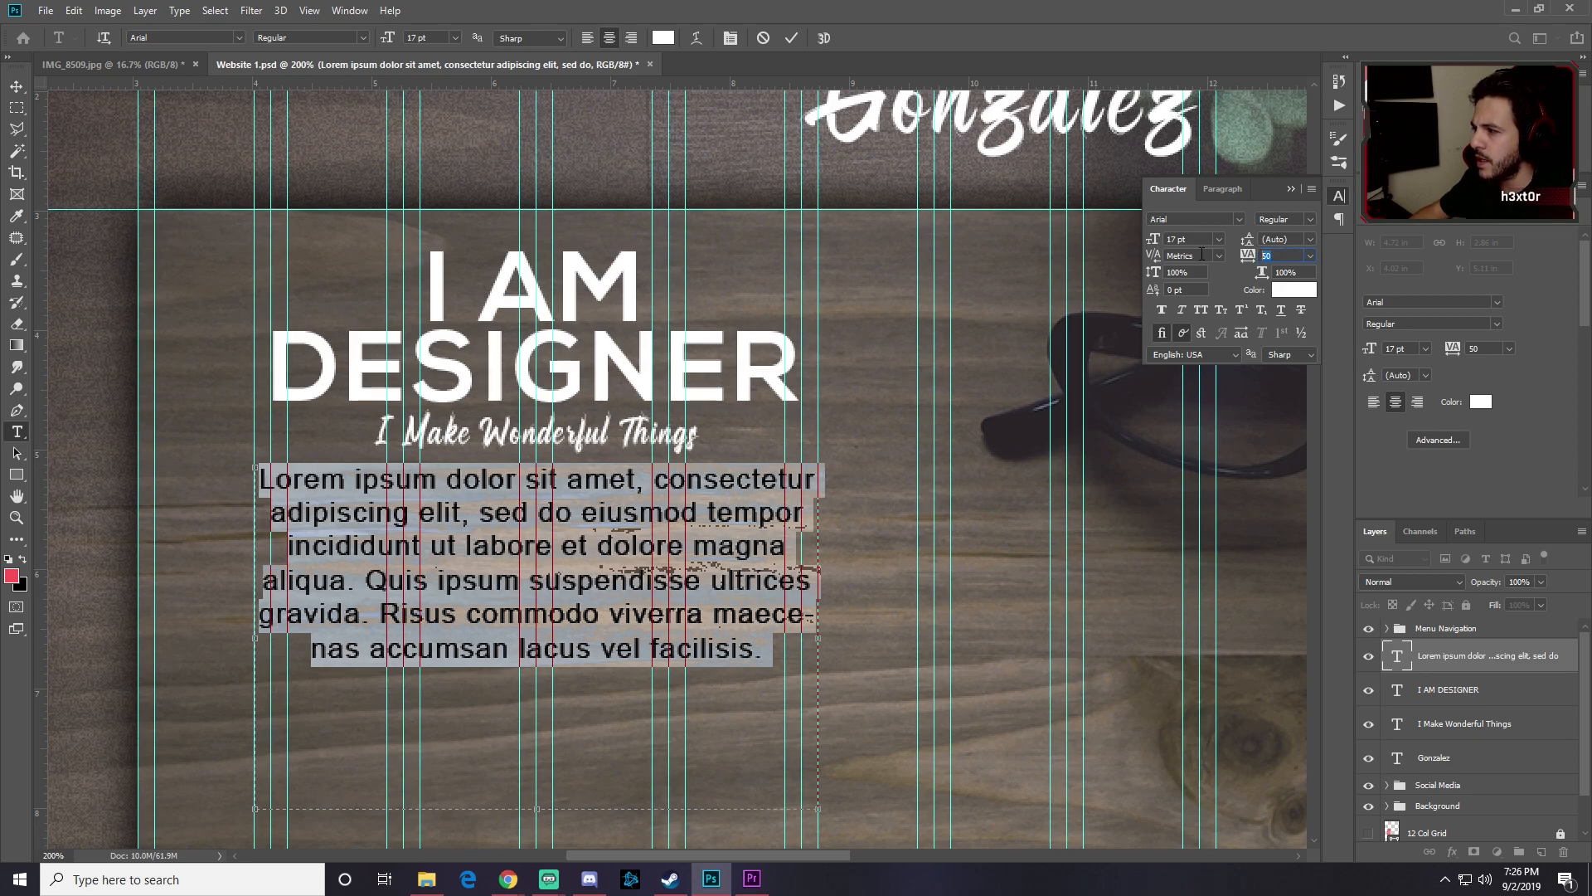
{"action": "key", "text": "Return"}
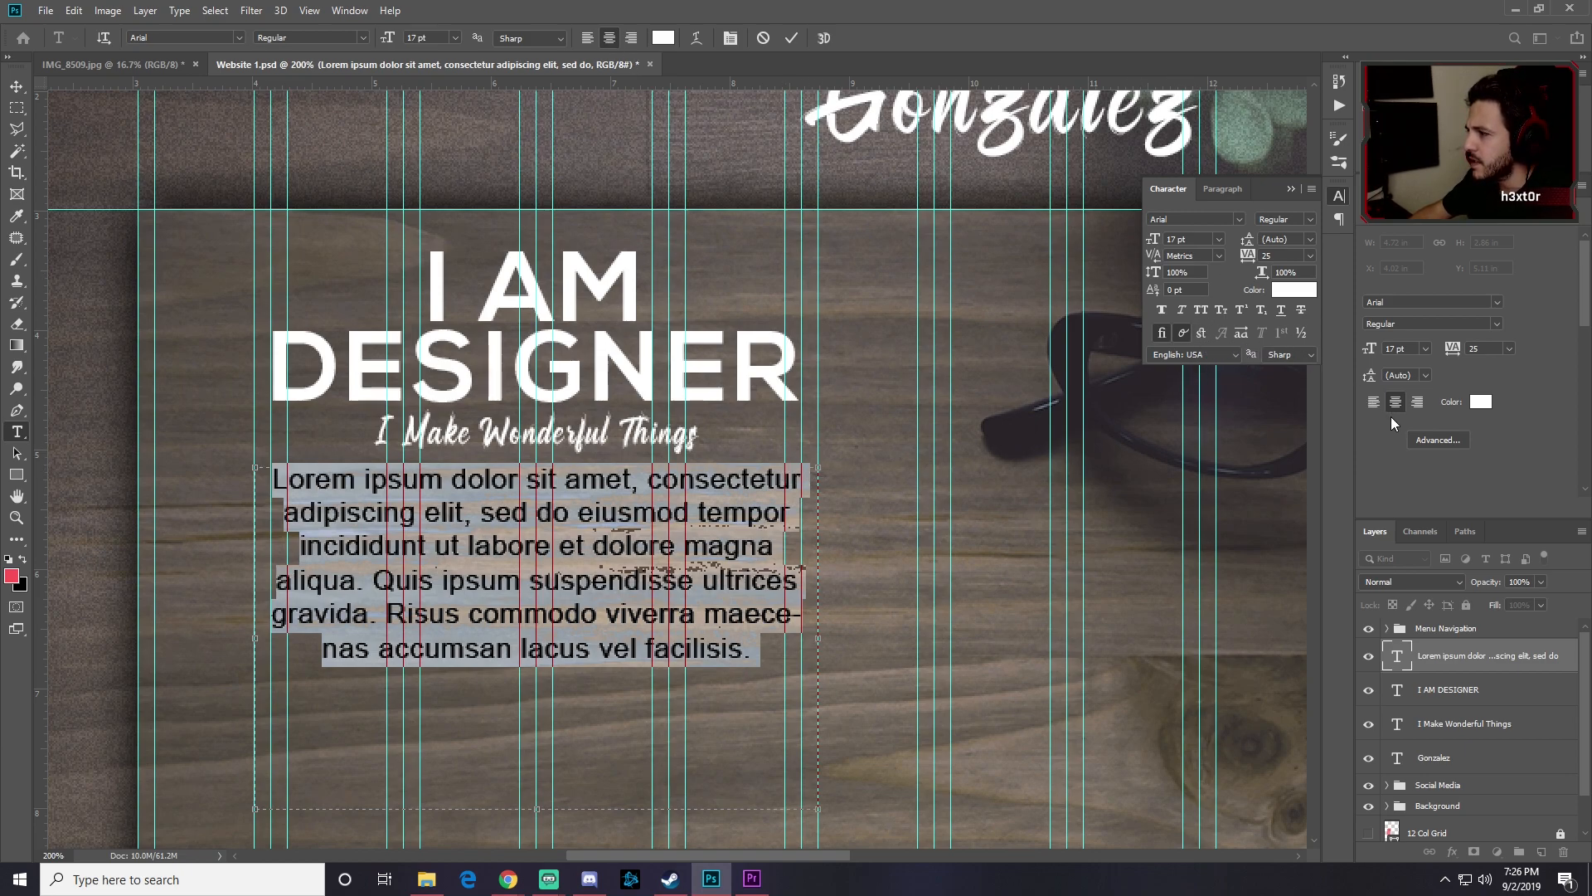
{"action": "left_click", "coordinate": [1224, 192]}
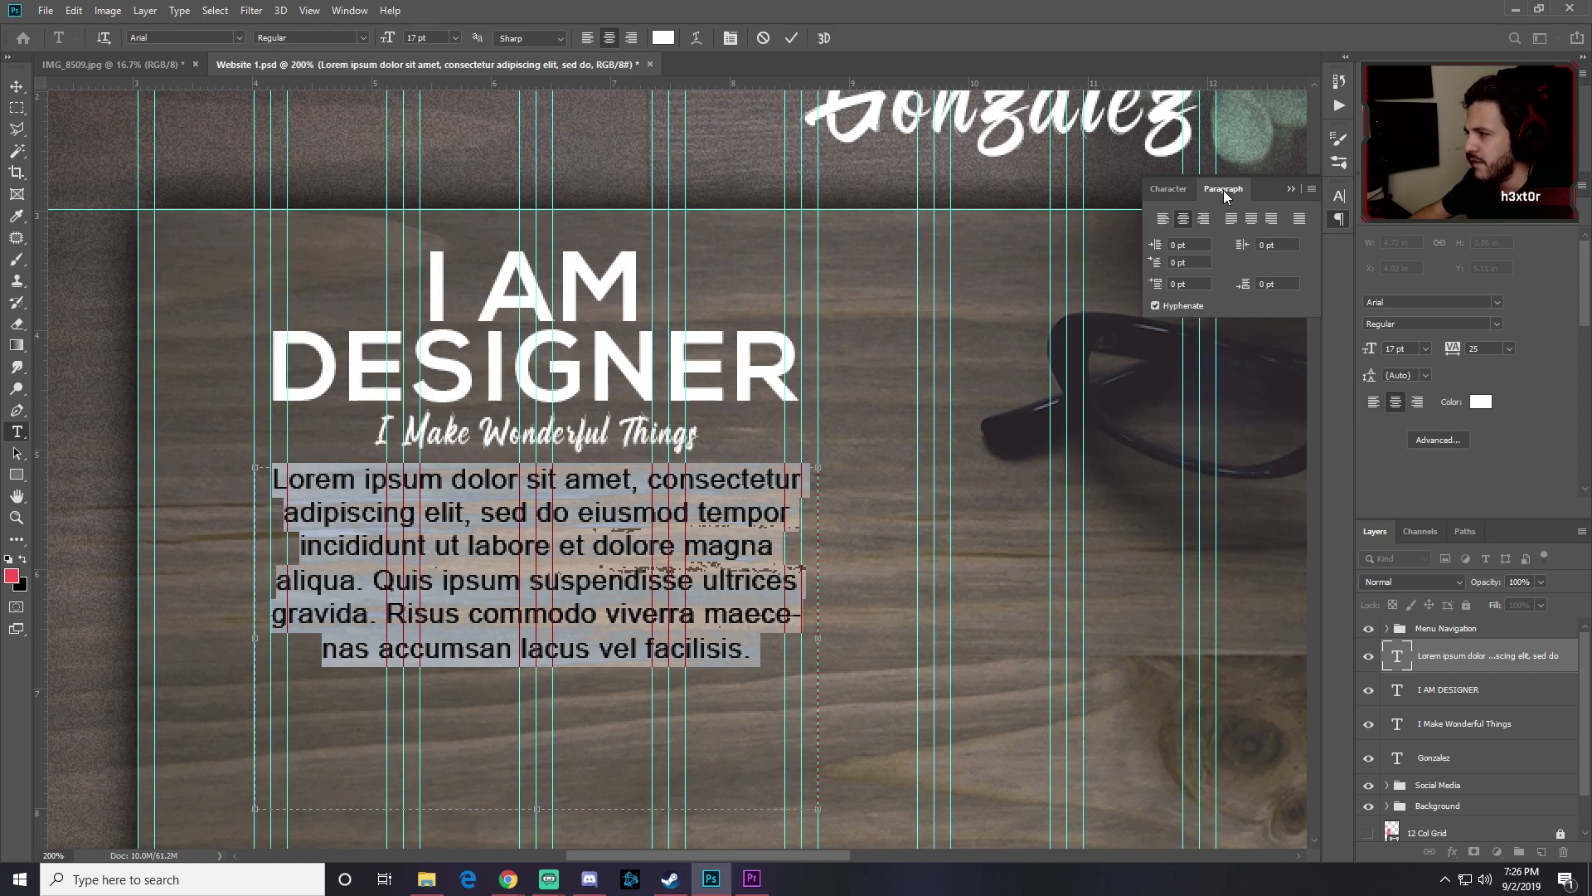
{"action": "left_click", "coordinate": [1156, 306]}
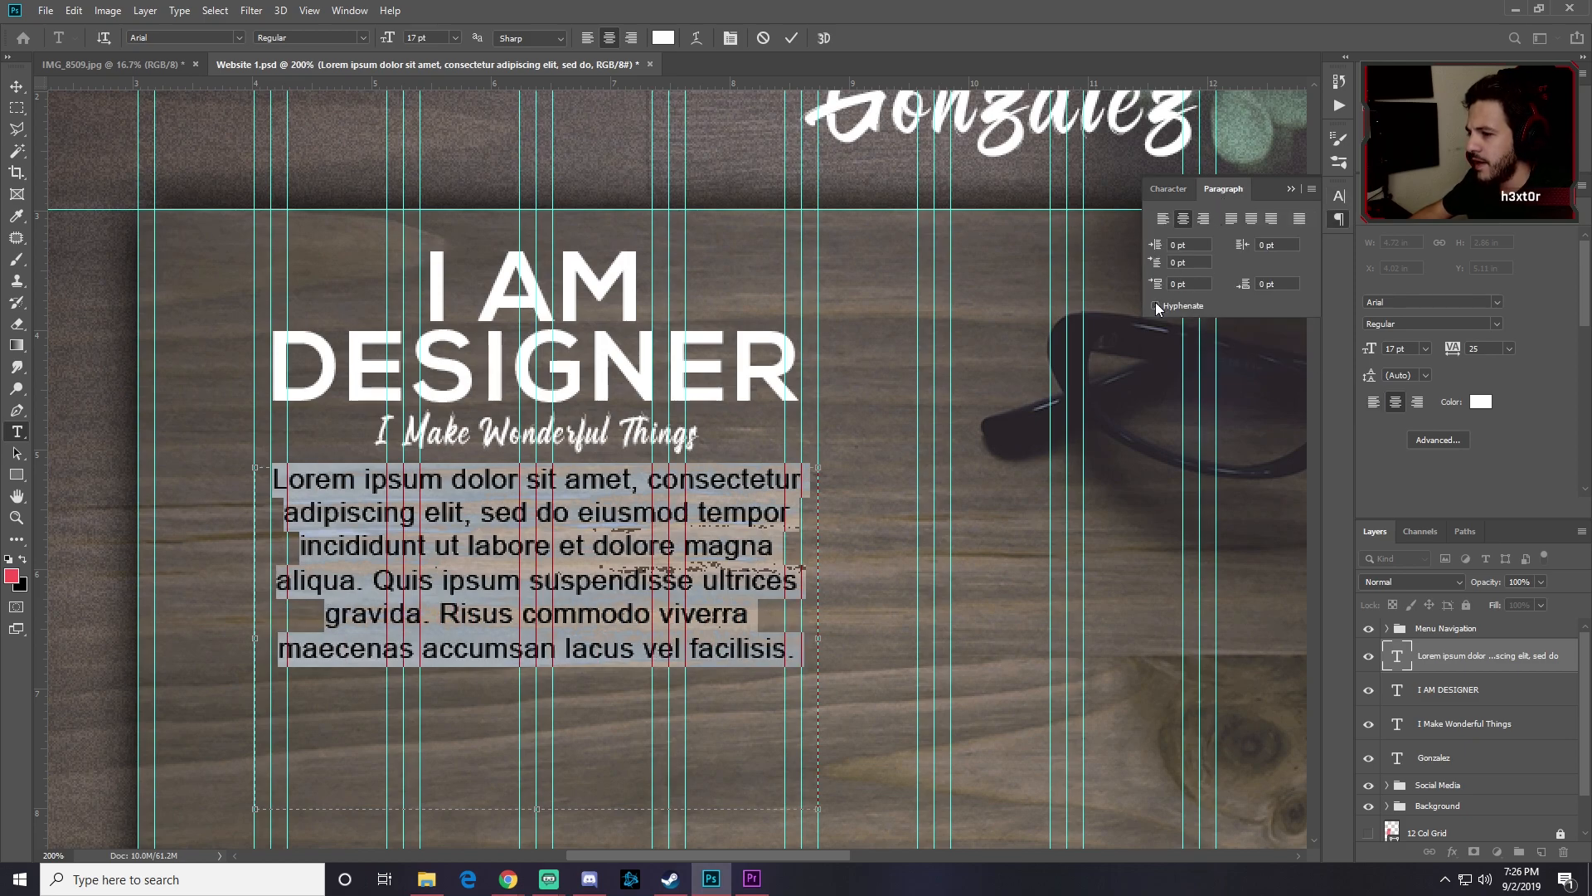
{"action": "left_click", "coordinate": [17, 87]}
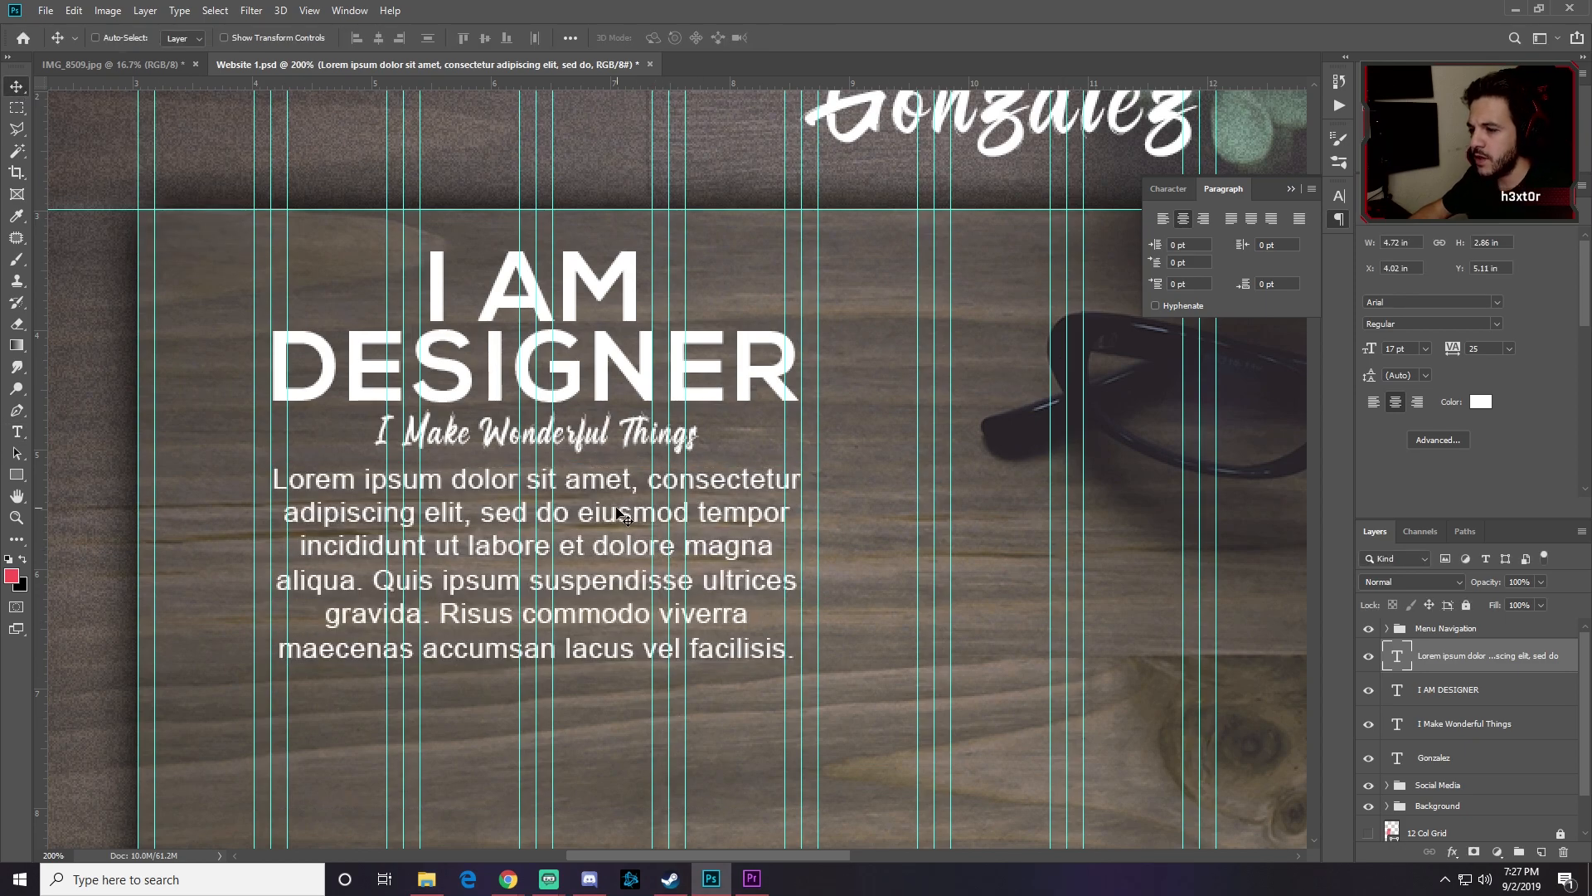
Step: Nudge the Lorem ipsum paragraph slightly lower, then set up the Rectangle tool's size options
{"action": "left_click_drag", "start_coordinate": [597, 494], "coordinate": [592, 520]}
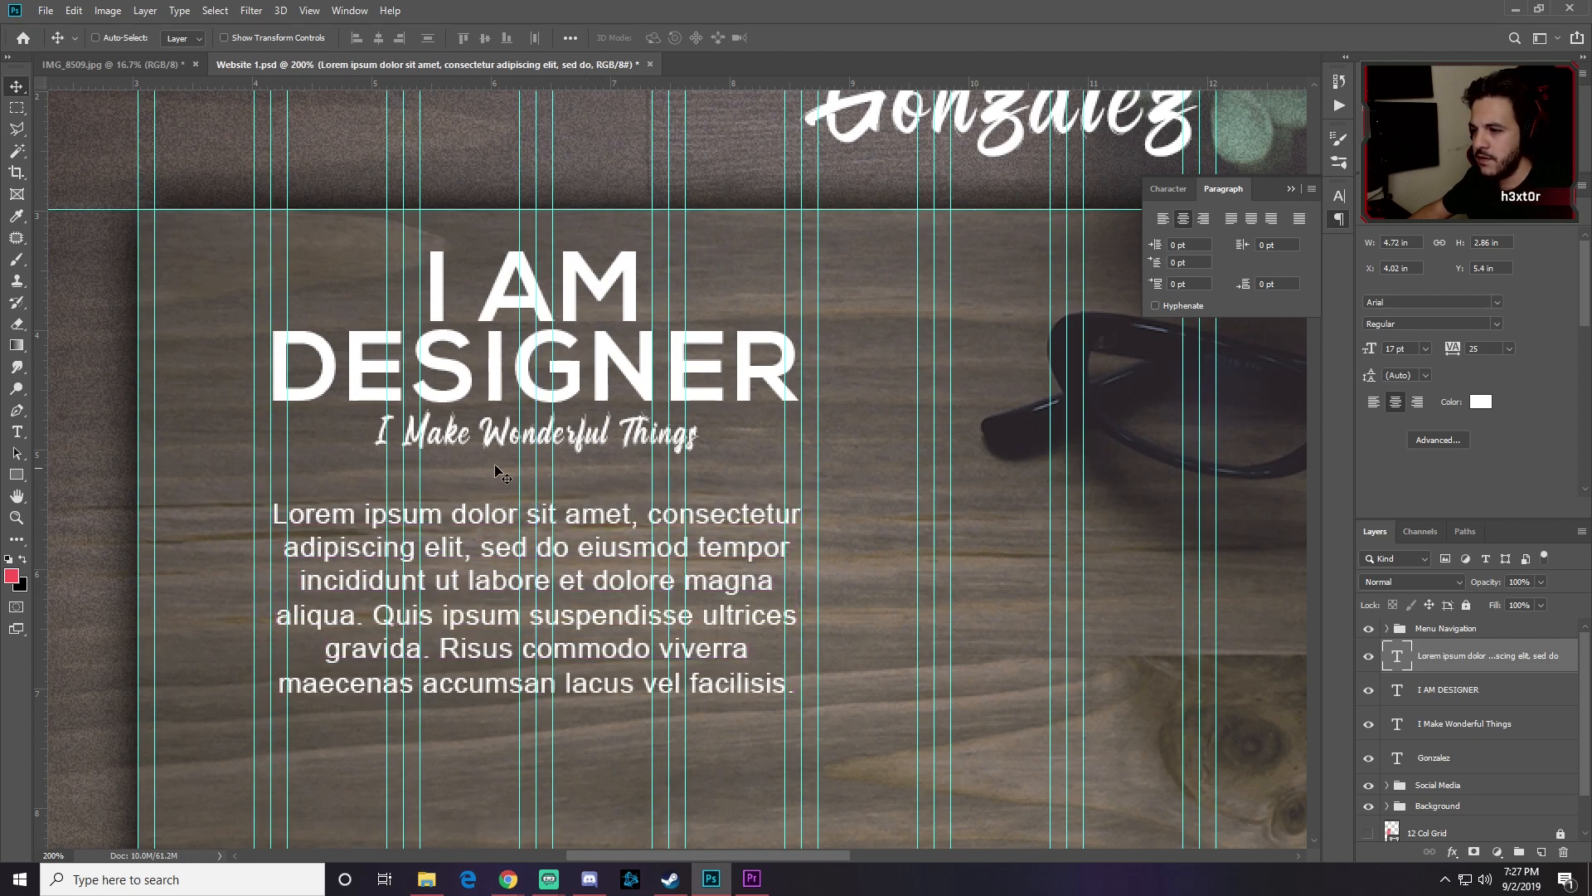
{"action": "left_click", "coordinate": [16, 474]}
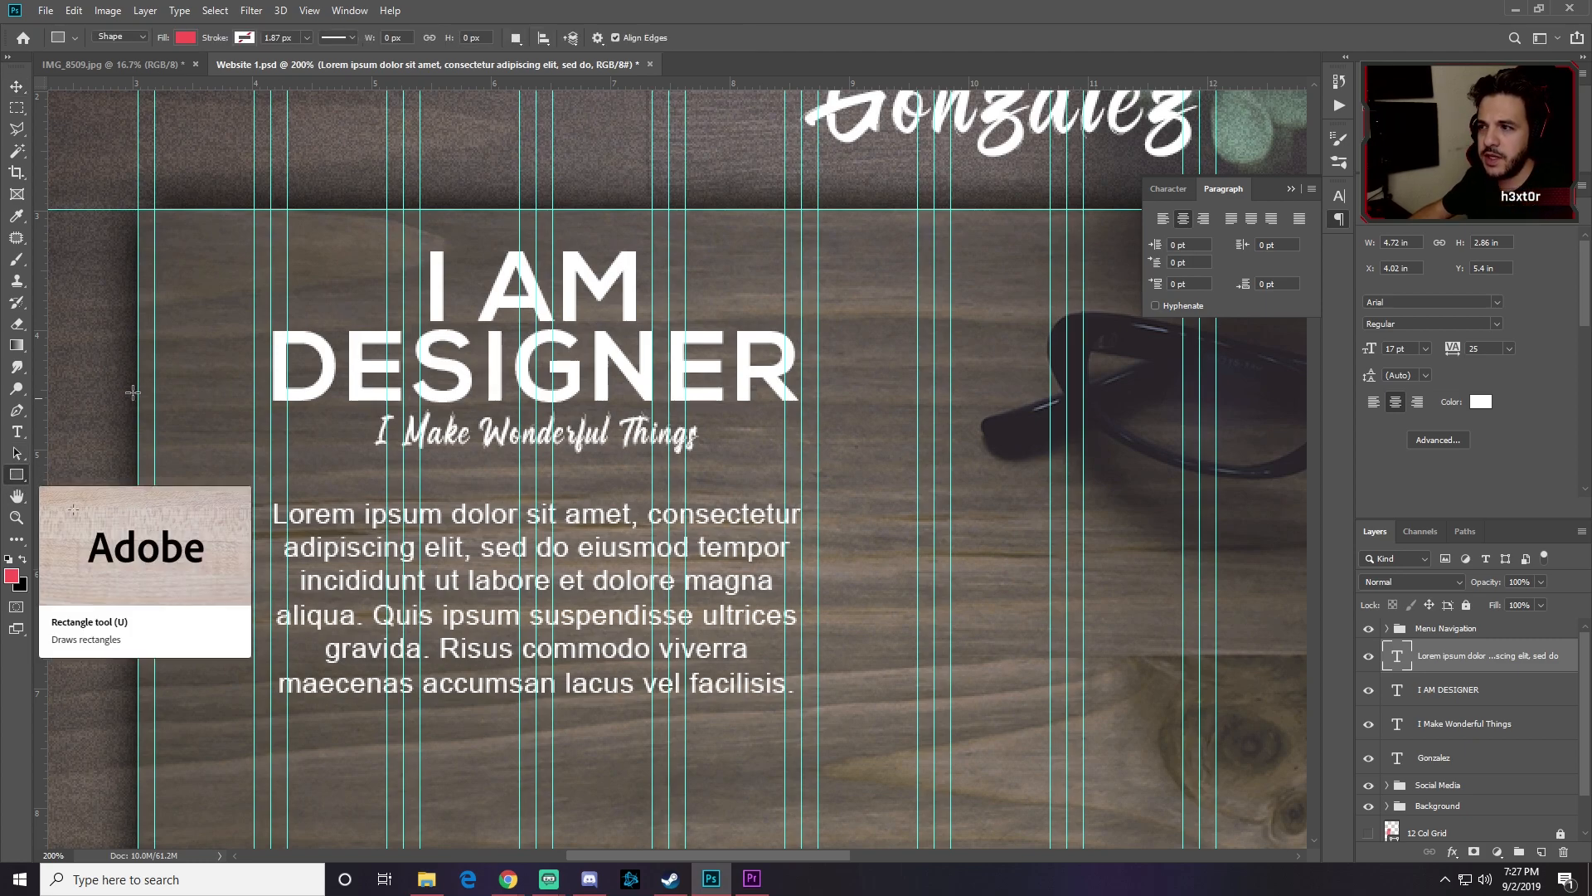
{"action": "left_click", "coordinate": [596, 38]}
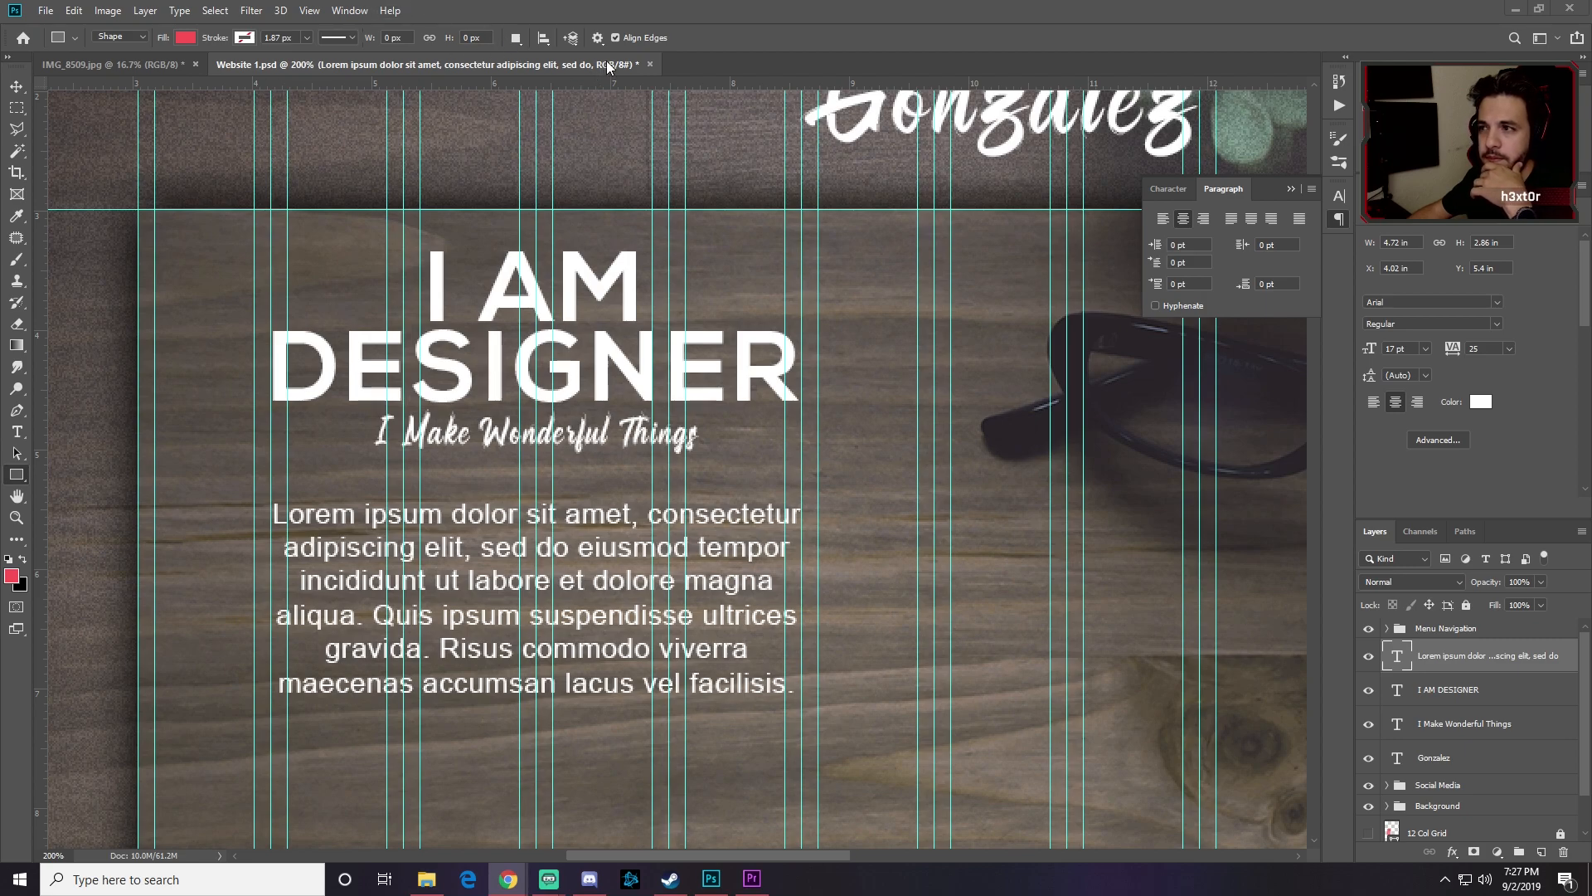
Step: Place a red fixed-size 145 × 40 px rectangle below the paragraph
{"action": "left_click", "coordinate": [597, 39]}
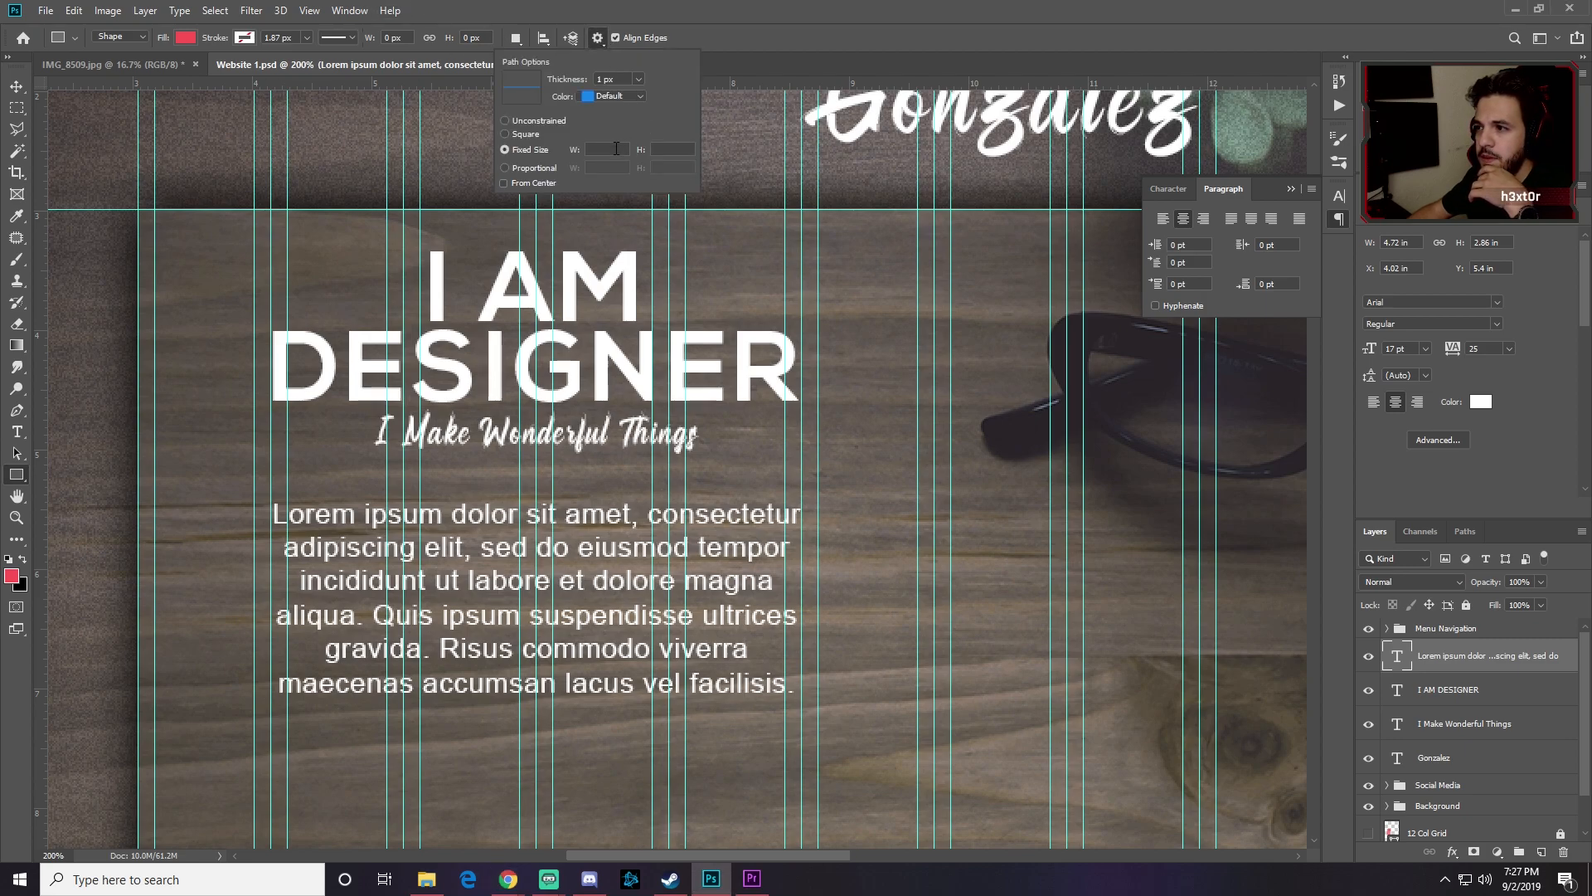
{"action": "type", "text": "145"}
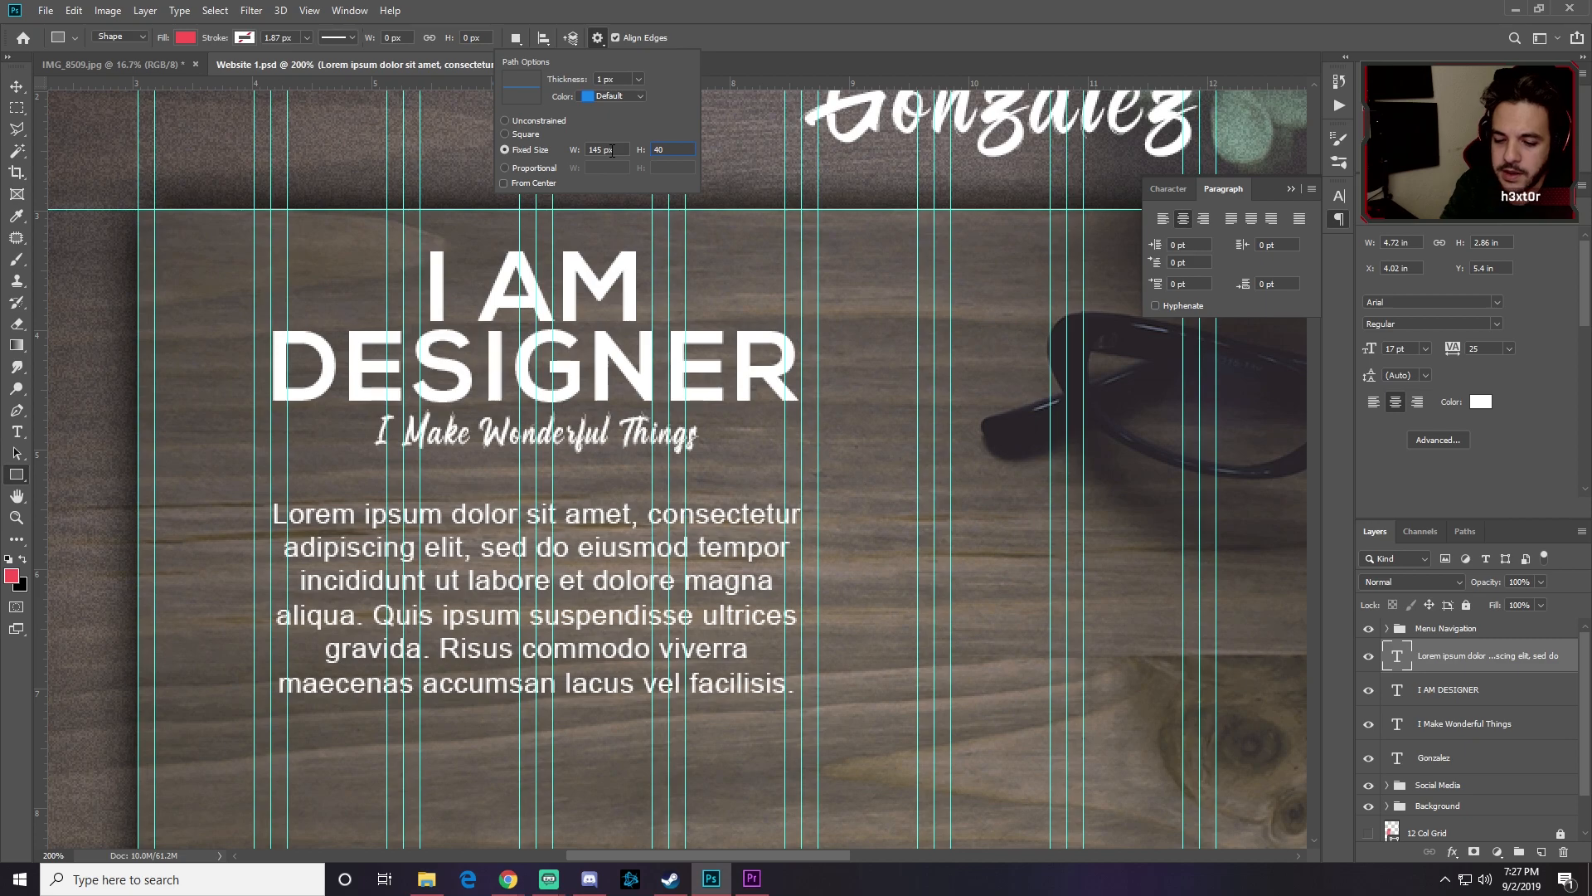
{"action": "key", "text": "Return"}
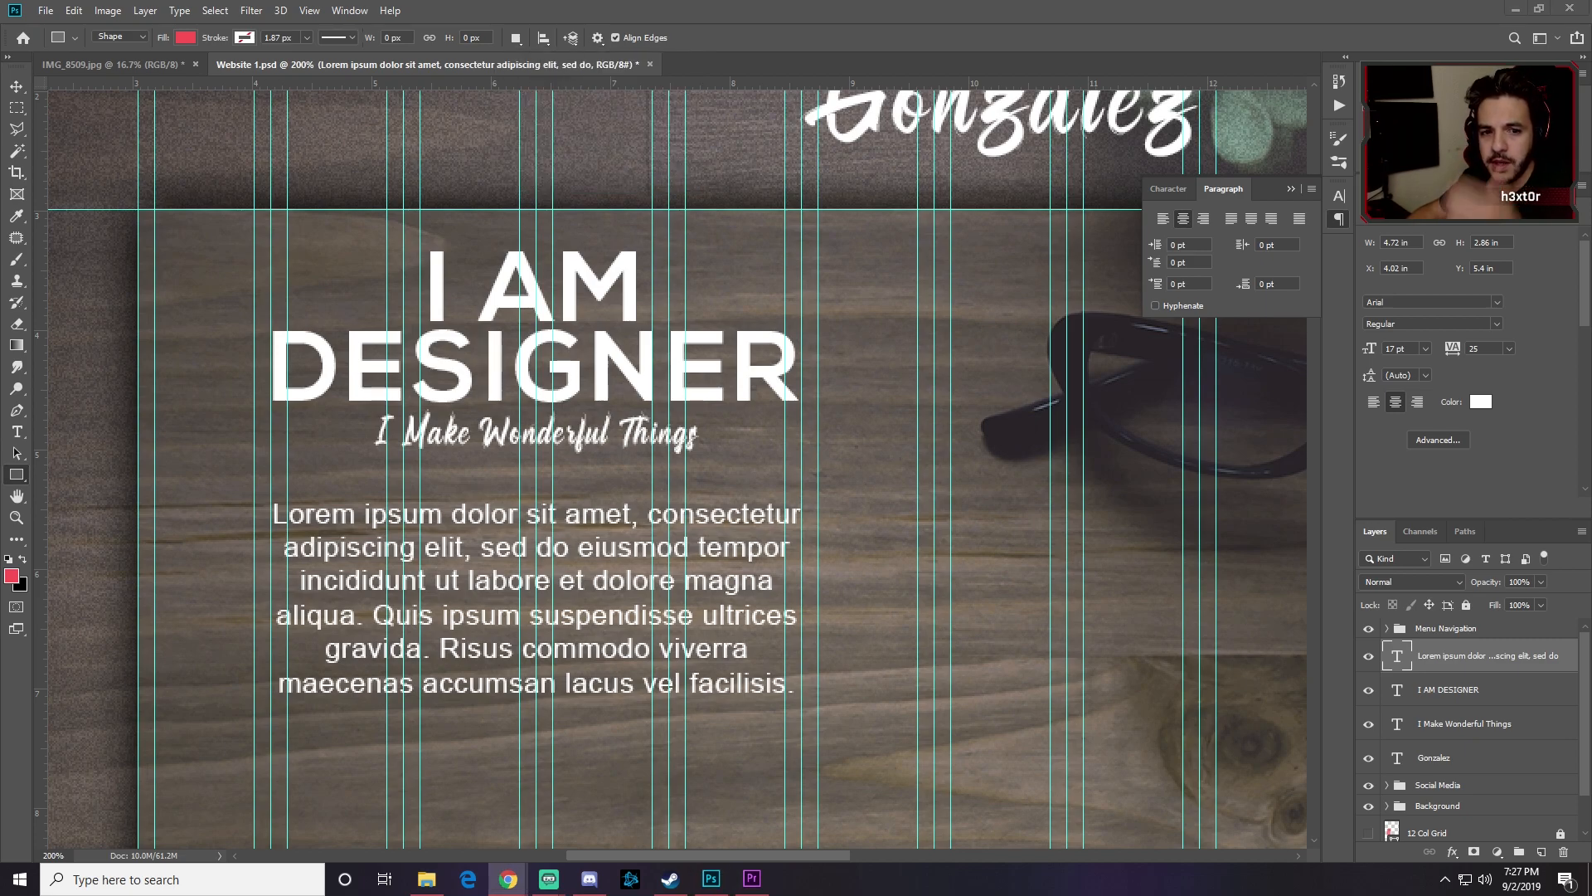
{"action": "left_click", "coordinate": [403, 758]}
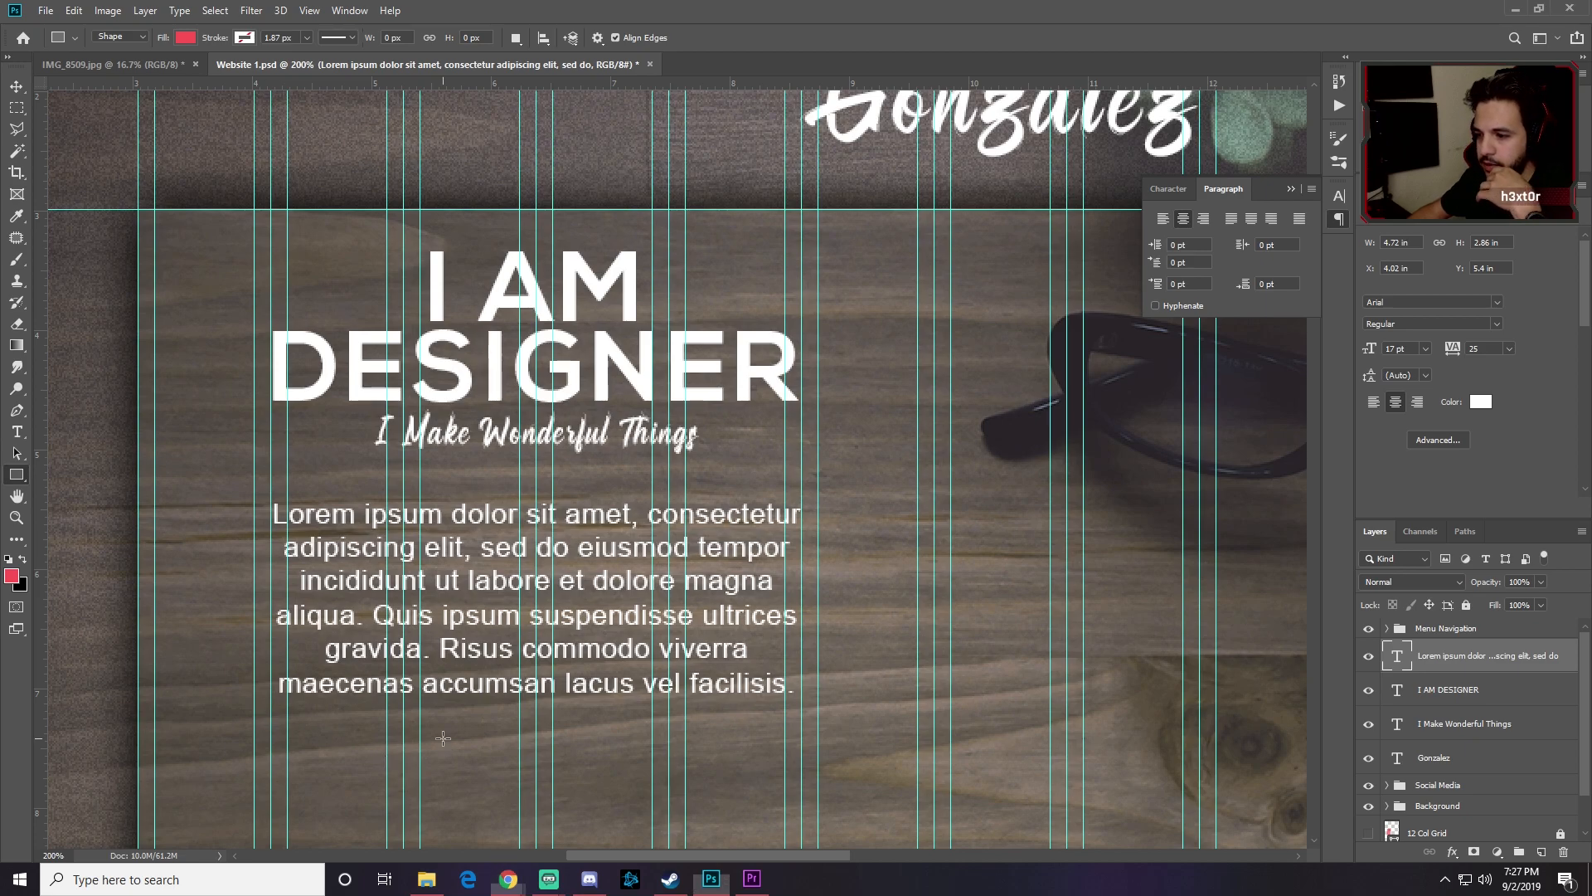
{"action": "left_click_drag", "start_coordinate": [350, 778], "coordinate": [416, 733]}
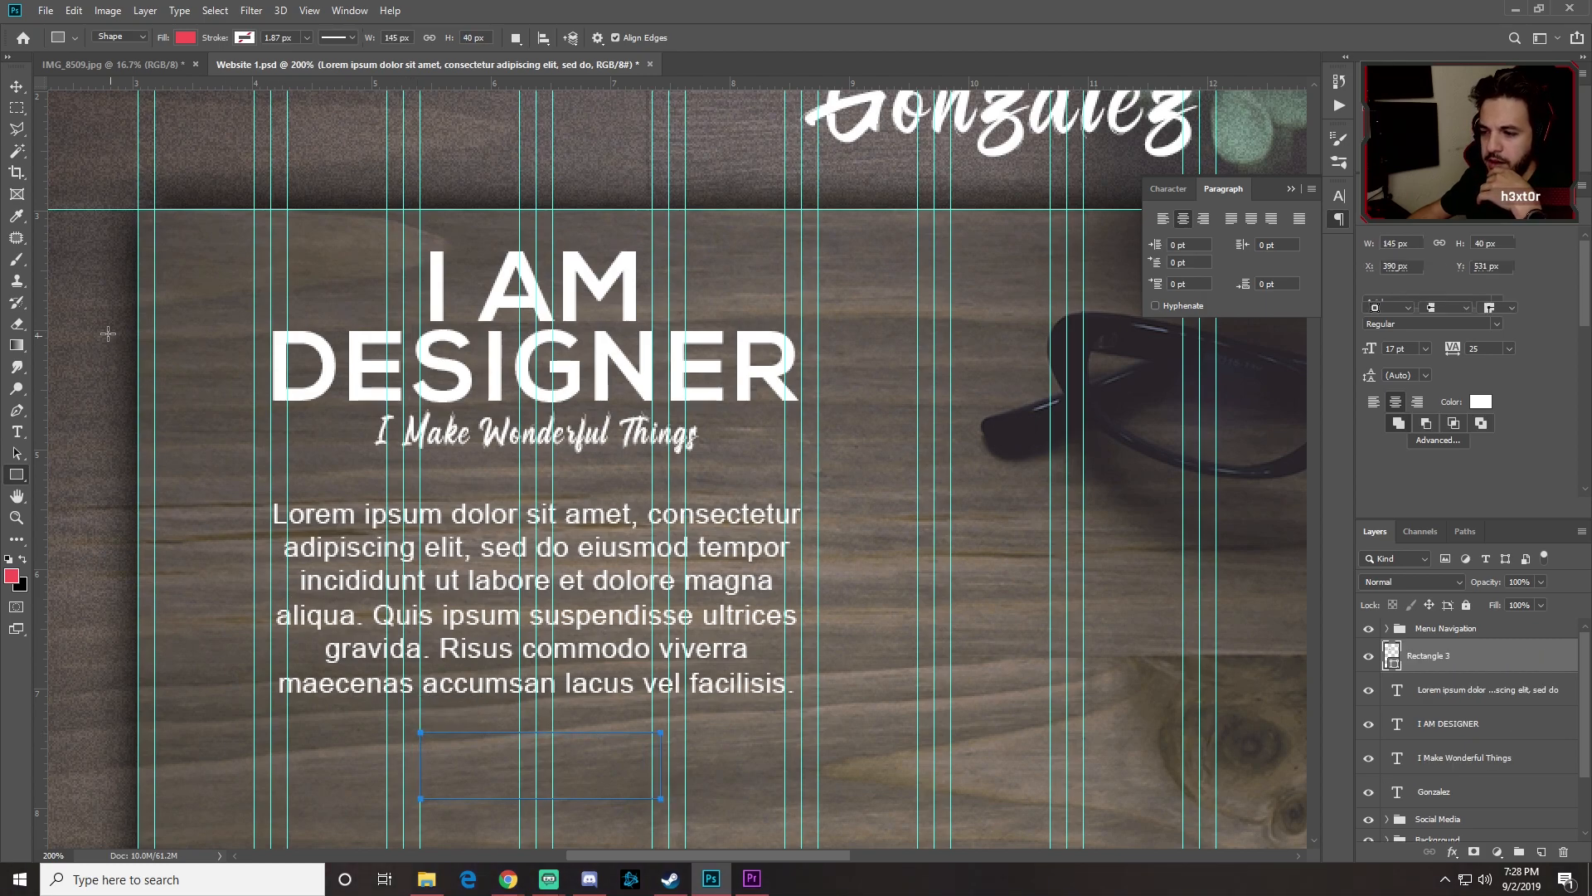
Step: Fine-tune the red rectangle's position just below the paragraph and start a text layer beside it
{"action": "left_click", "coordinate": [23, 87]}
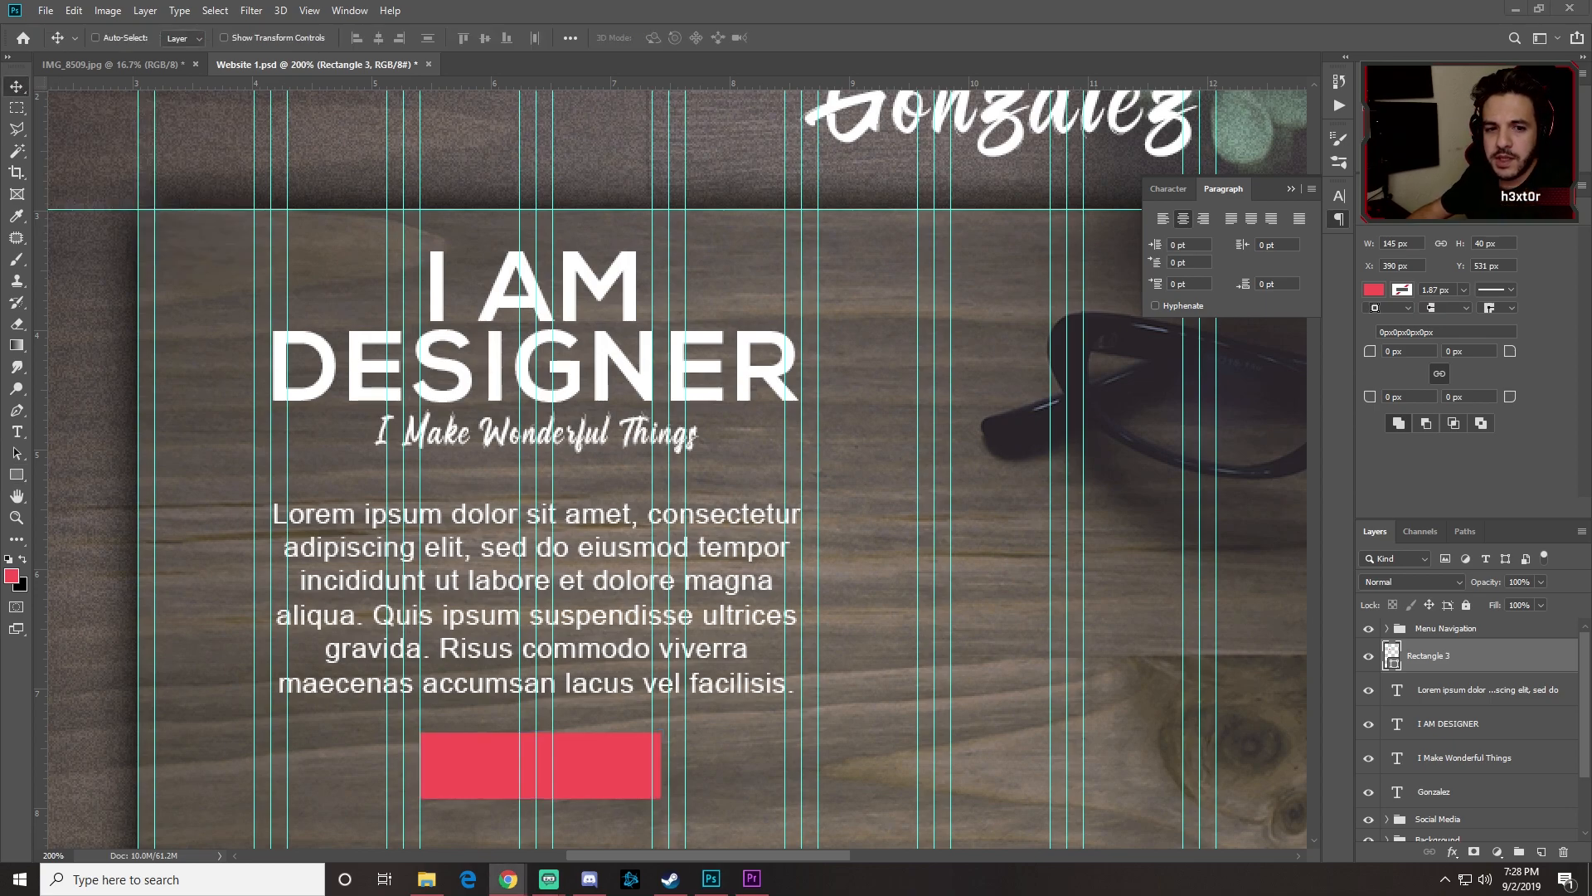
{"action": "mouse_move", "coordinate": [575, 756]}
{"action": "left_mouse_down"}
{"action": "mouse_move", "coordinate": [559, 762]}
{"action": "mouse_move", "coordinate": [588, 744]}
{"action": "left_mouse_up"}
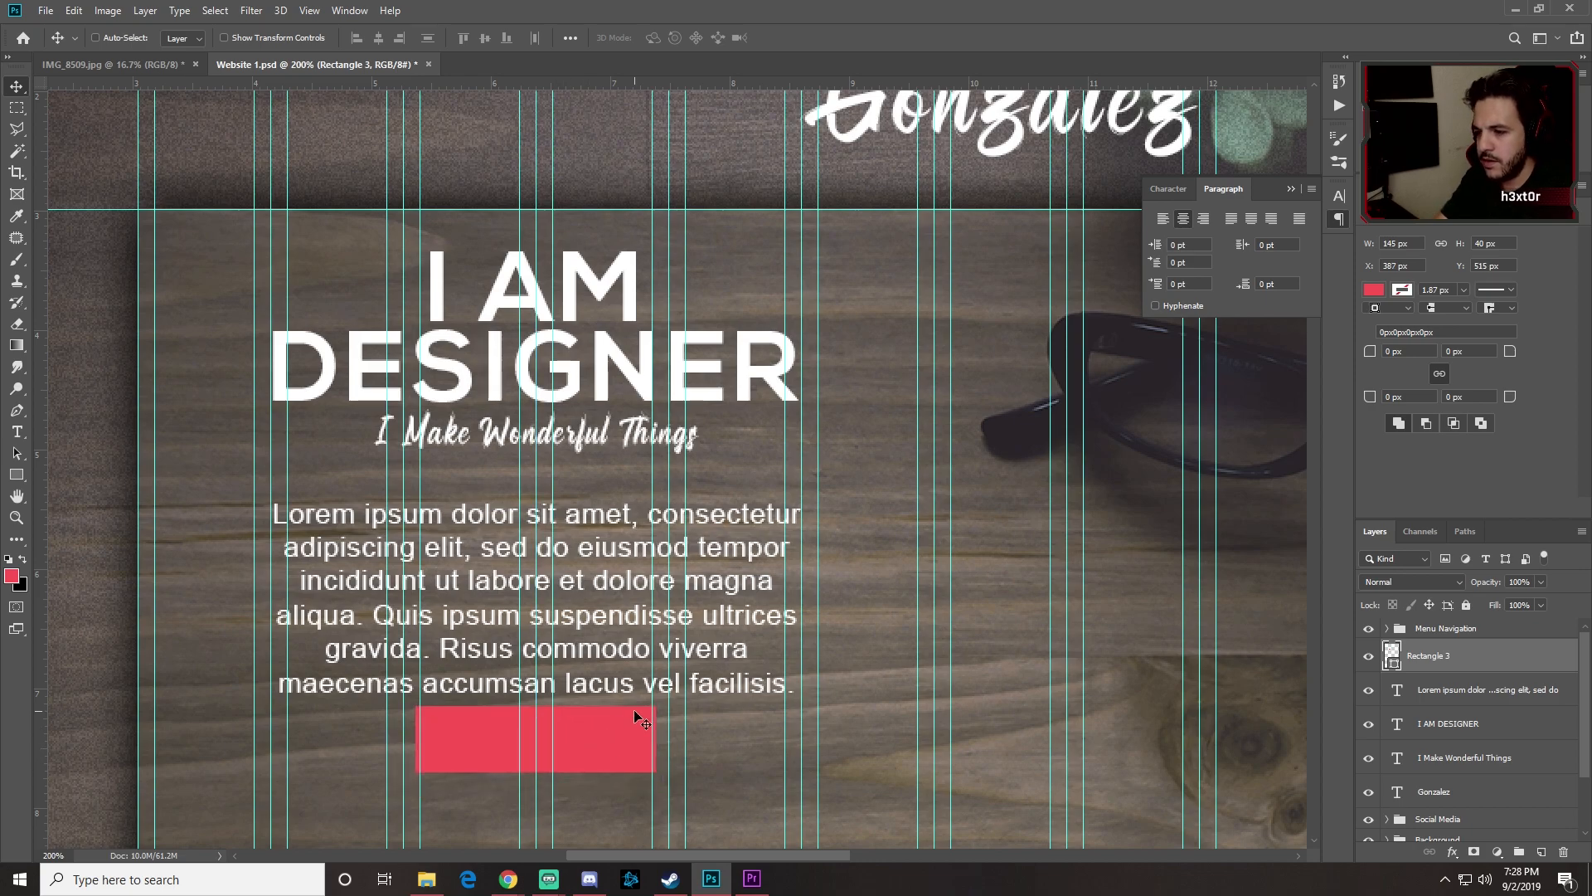
{"action": "key", "text": "shift+Down"}
{"action": "key", "text": "shift+Up"}
{"action": "key", "text": "Down"}
{"action": "key", "text": "Down"}
{"action": "key", "text": "Down"}
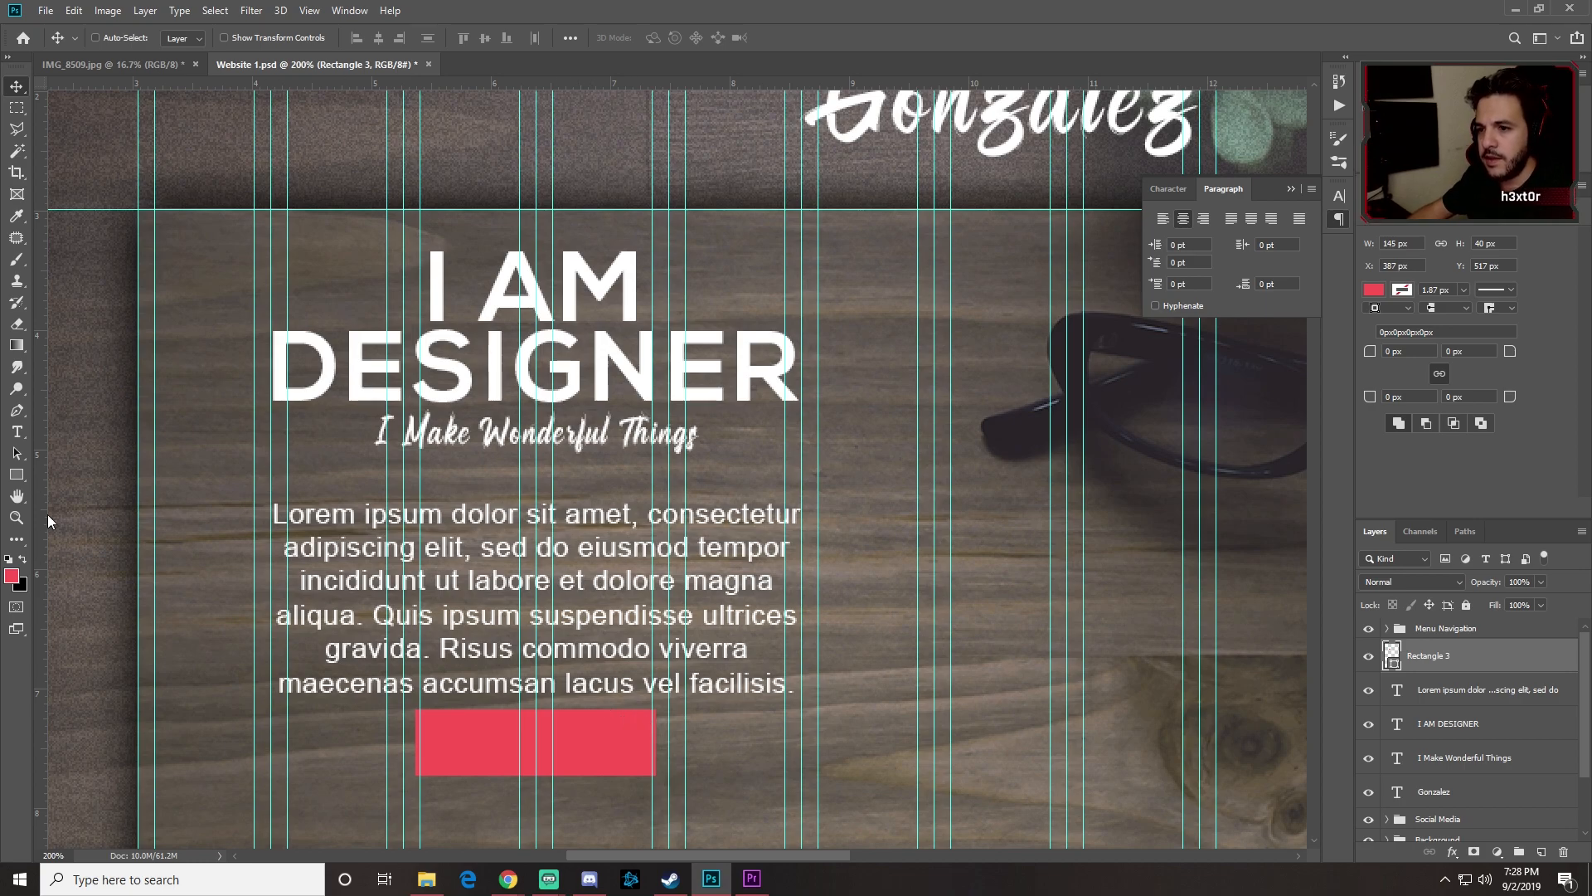
{"action": "left_click", "coordinate": [18, 431]}
{"action": "left_click", "coordinate": [858, 723]}
Step: Type 'READ MORE' and make it Arial Bold
{"action": "type", "text": "READ MORE"}
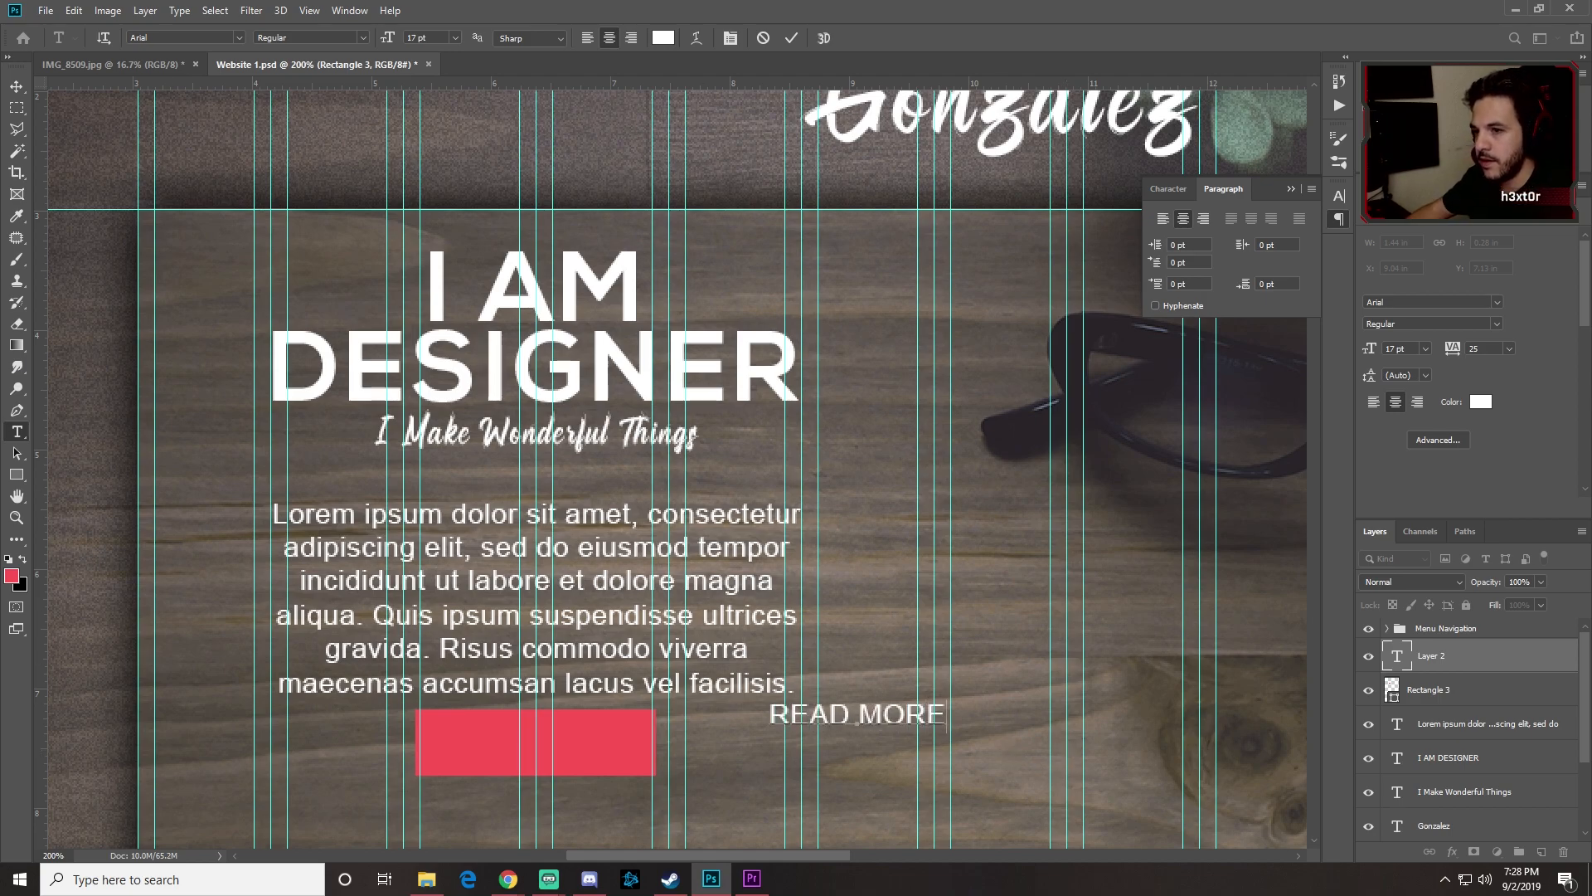
{"action": "key", "text": "ctrl+a"}
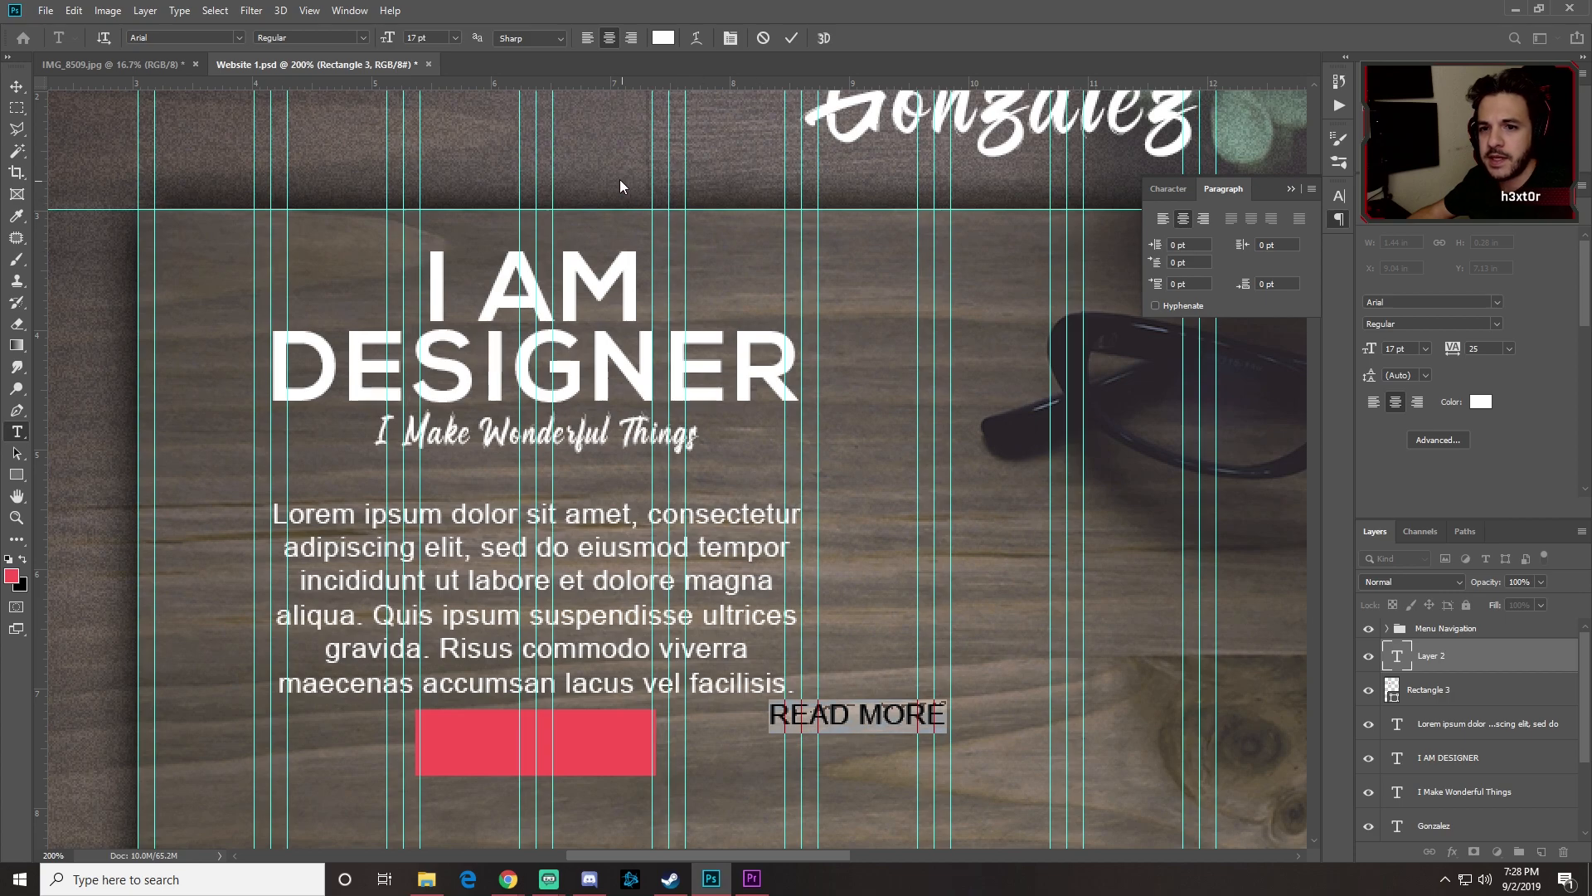
{"action": "left_click", "coordinate": [240, 37]}
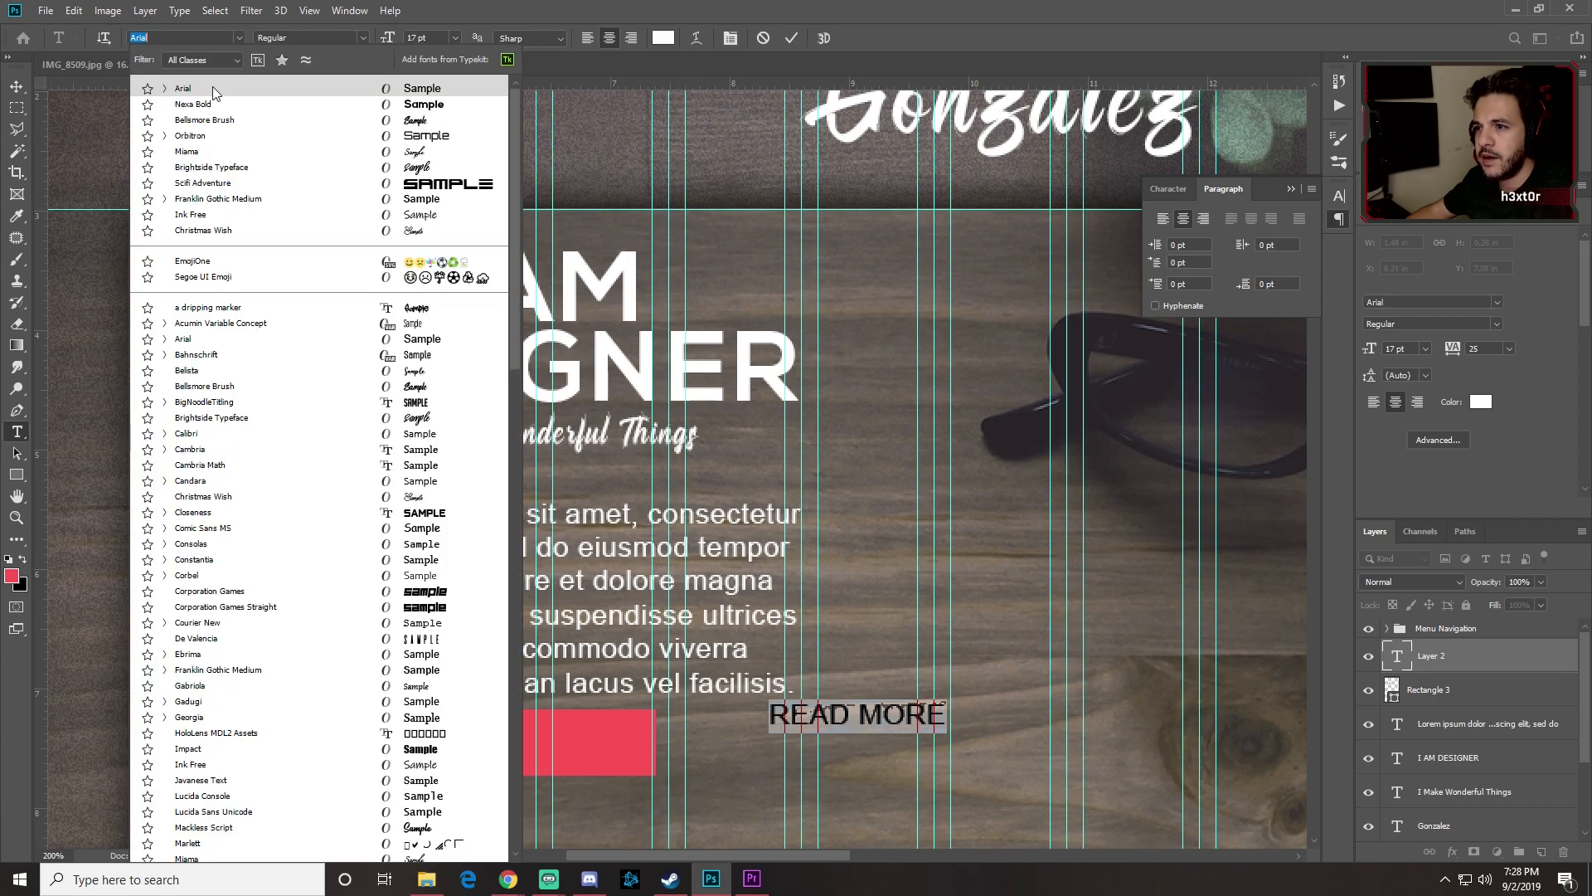
{"action": "left_click", "coordinate": [239, 37]}
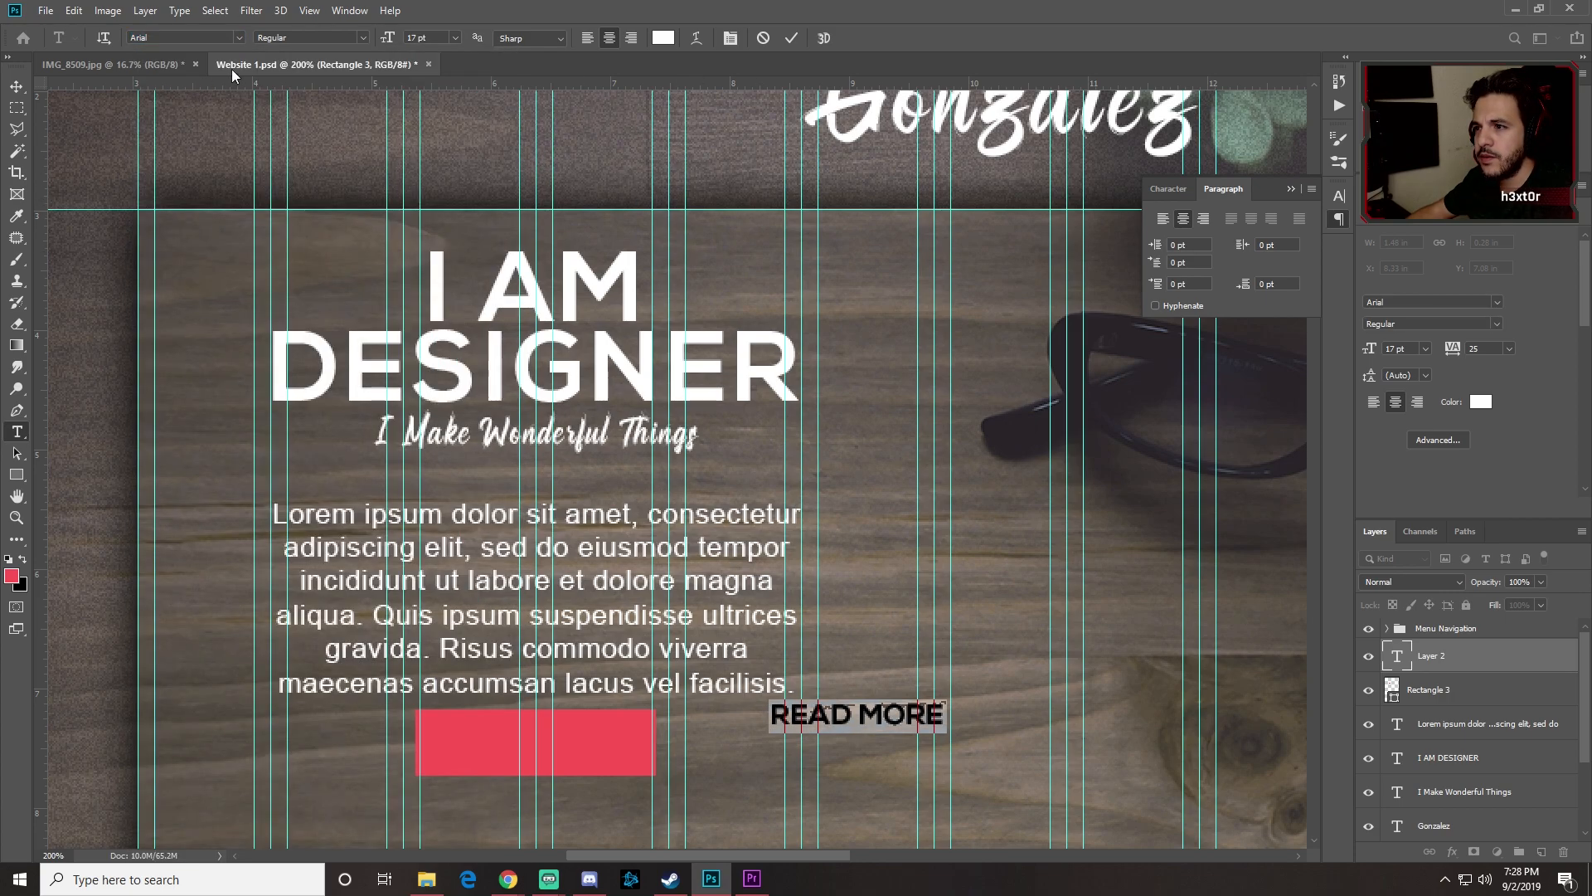
{"action": "left_click", "coordinate": [365, 37]}
{"action": "left_click", "coordinate": [338, 88]}
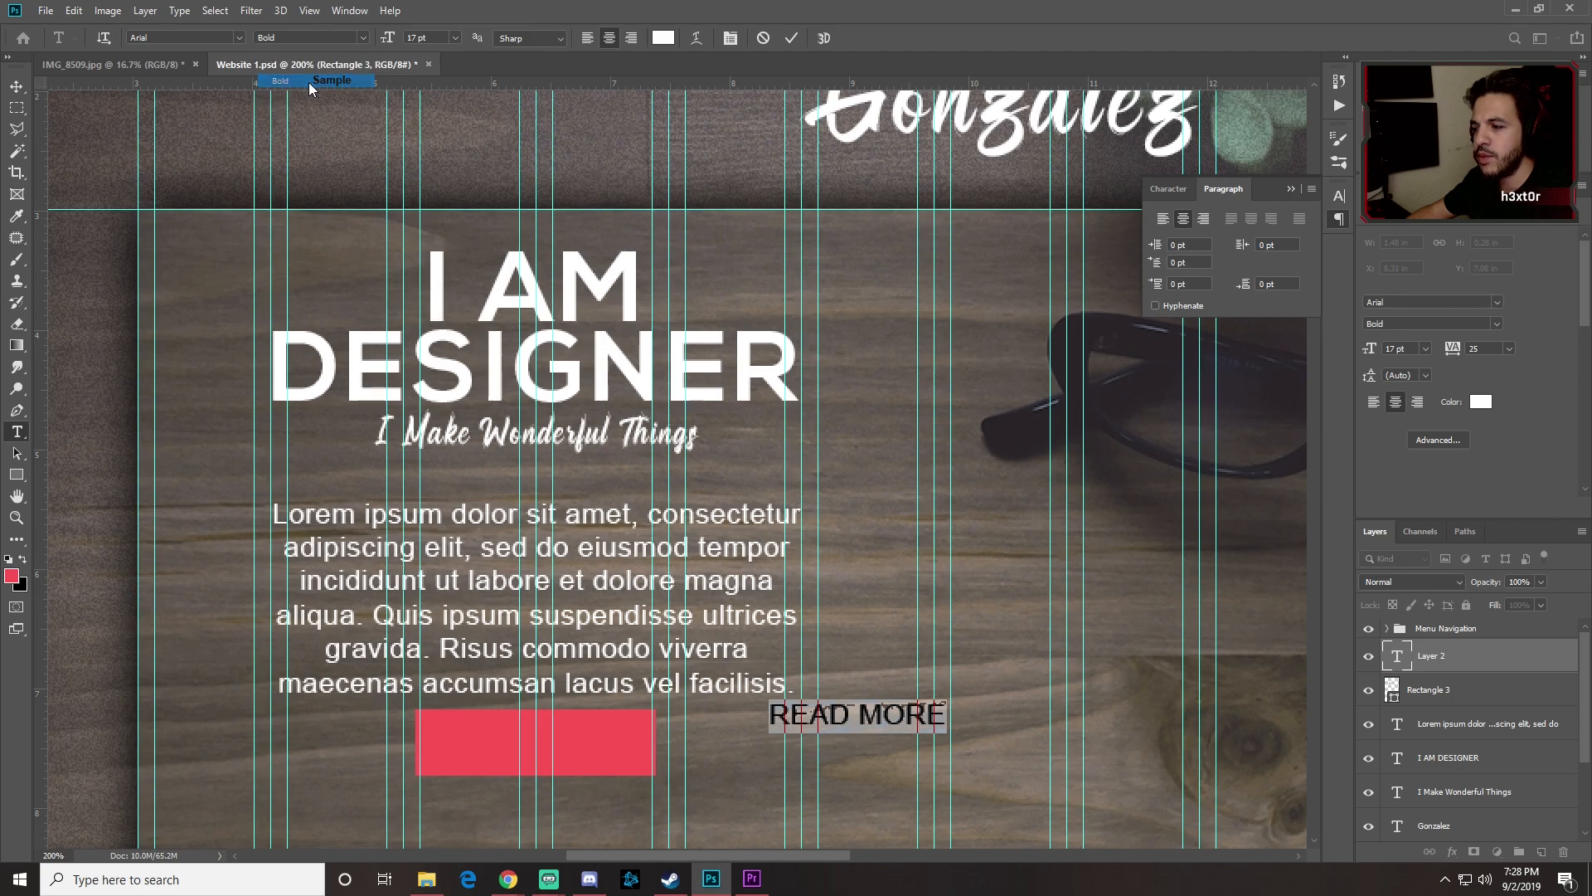
{"action": "left_click", "coordinate": [17, 87]}
Step: Centre the READ MORE label on the red rectangle and select both layers
{"action": "left_click_drag", "start_coordinate": [898, 718], "coordinate": [578, 746]}
{"action": "key", "text": "Left"}
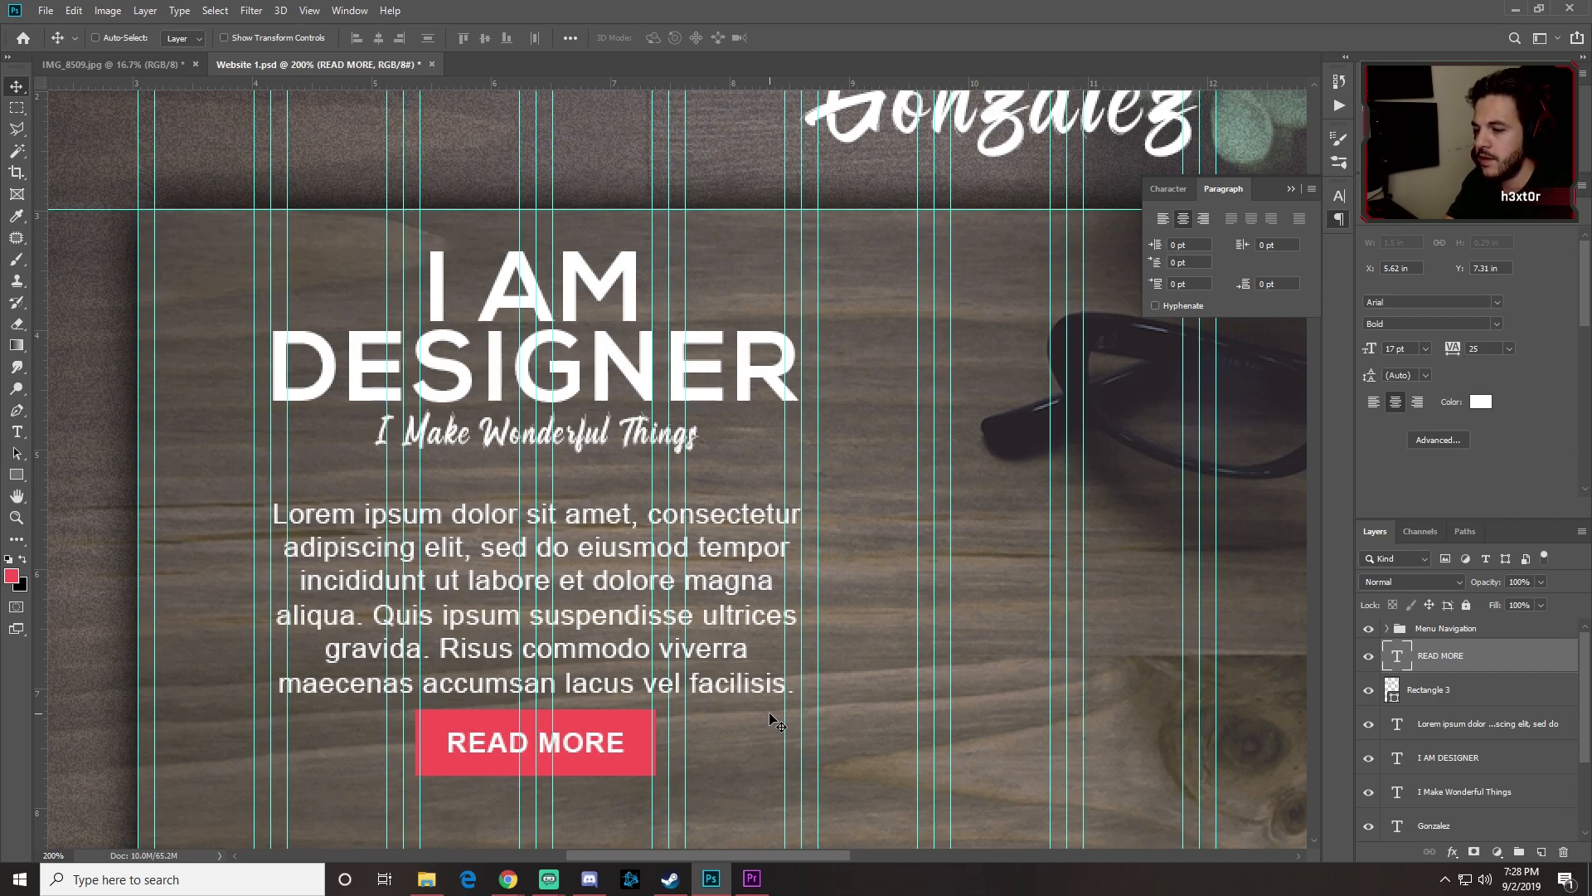
{"action": "left_click", "coordinate": [1447, 695], "text": "shift"}
Step: Lower the button slightly, then move all hero text and button layers down about 91 px
{"action": "left_click_drag", "start_coordinate": [601, 725], "coordinate": [601, 744]}
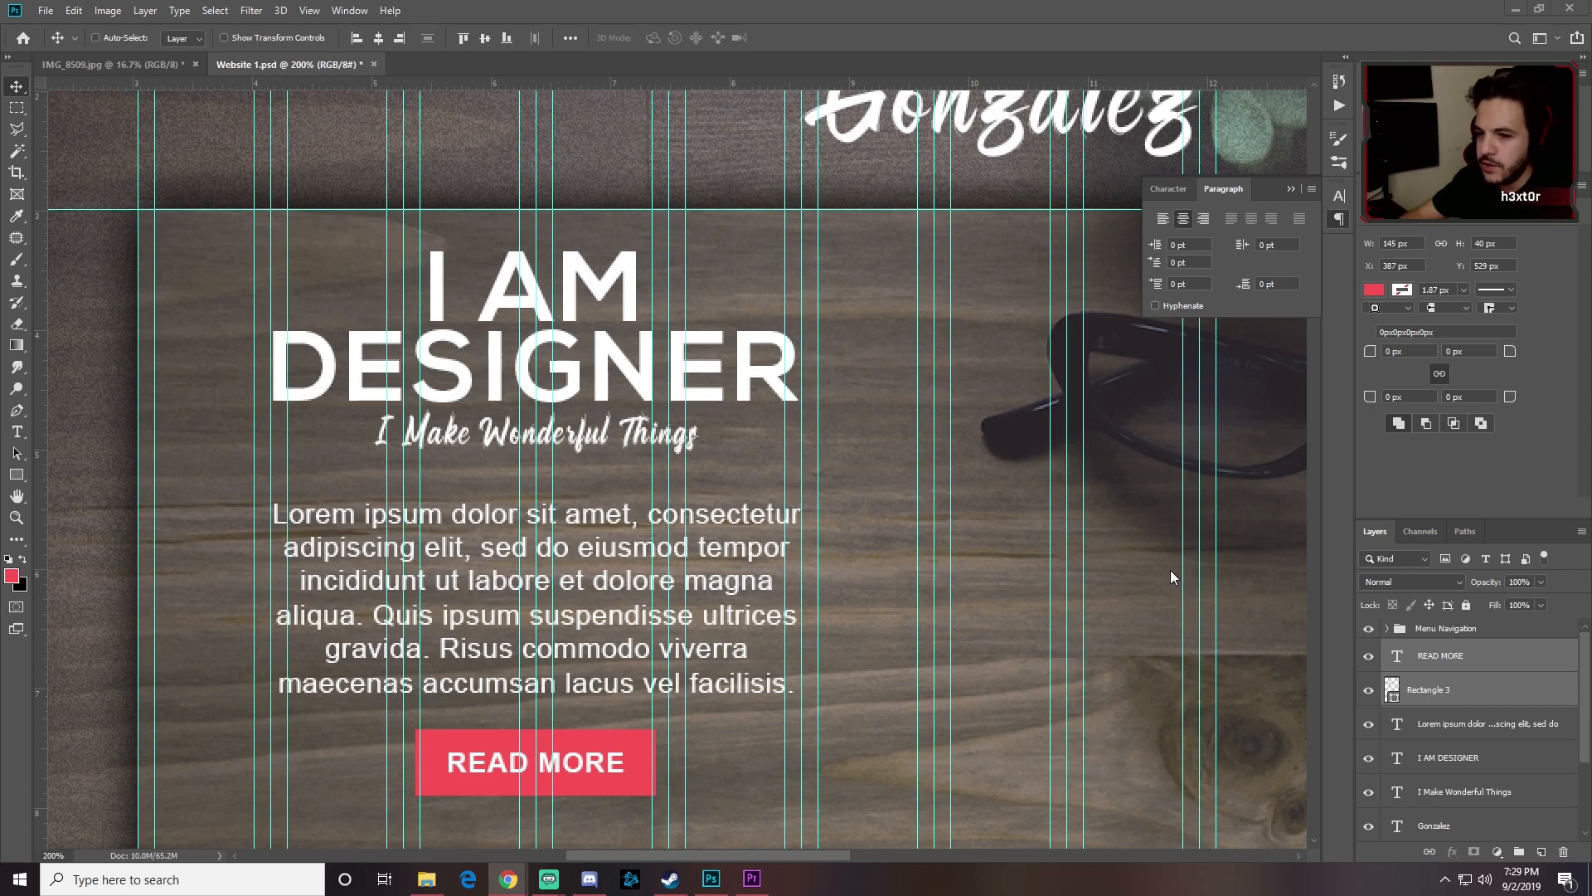
{"action": "key", "text": "ctrl+minus"}
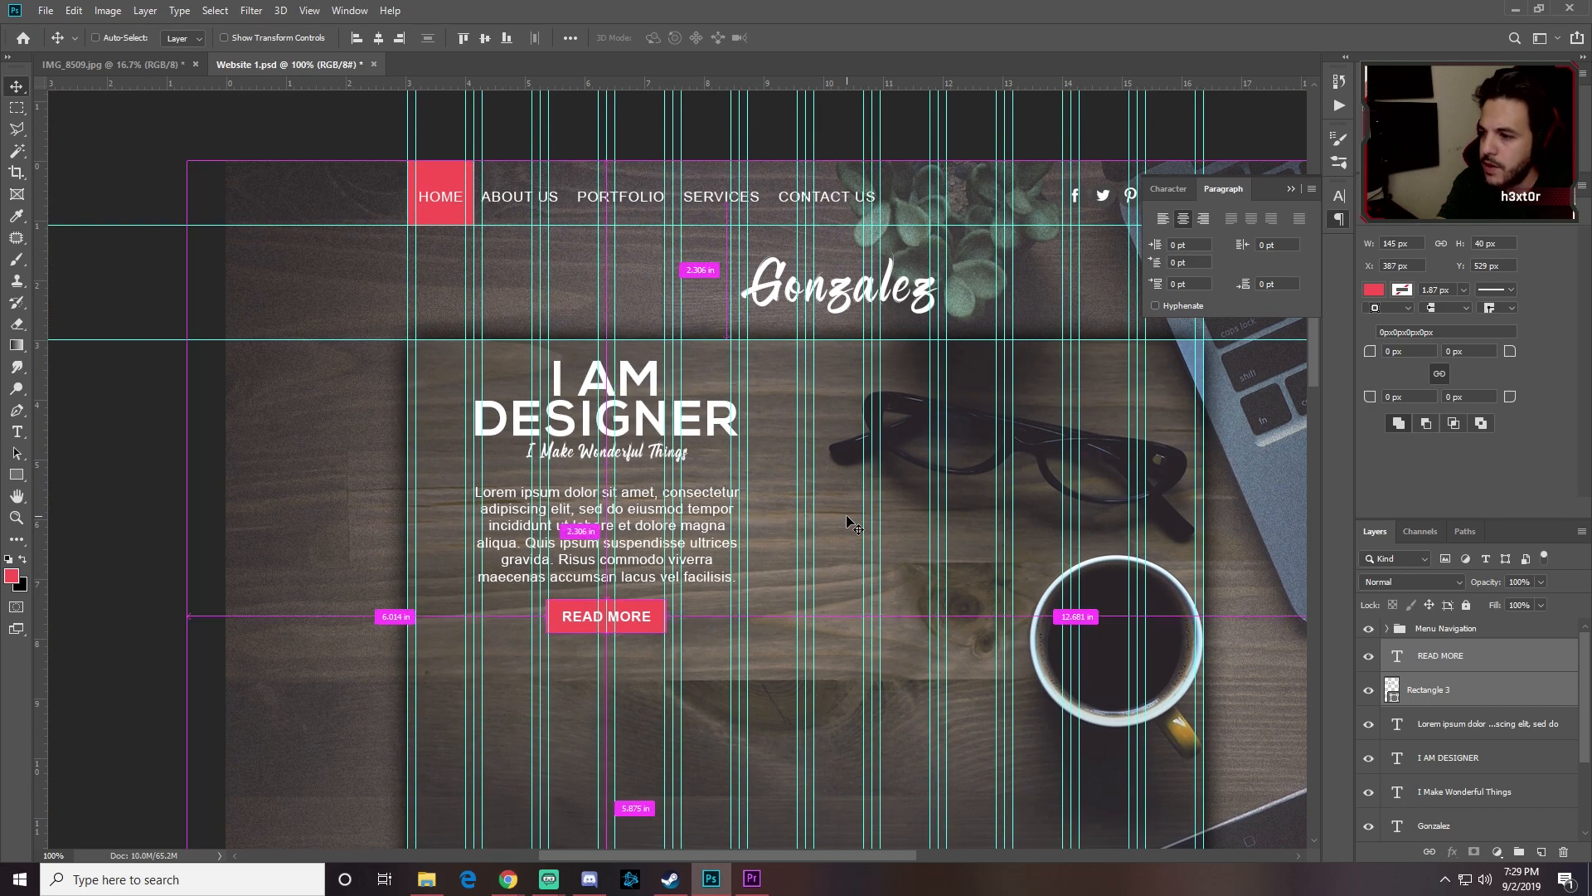
{"action": "left_click", "coordinate": [1466, 658]}
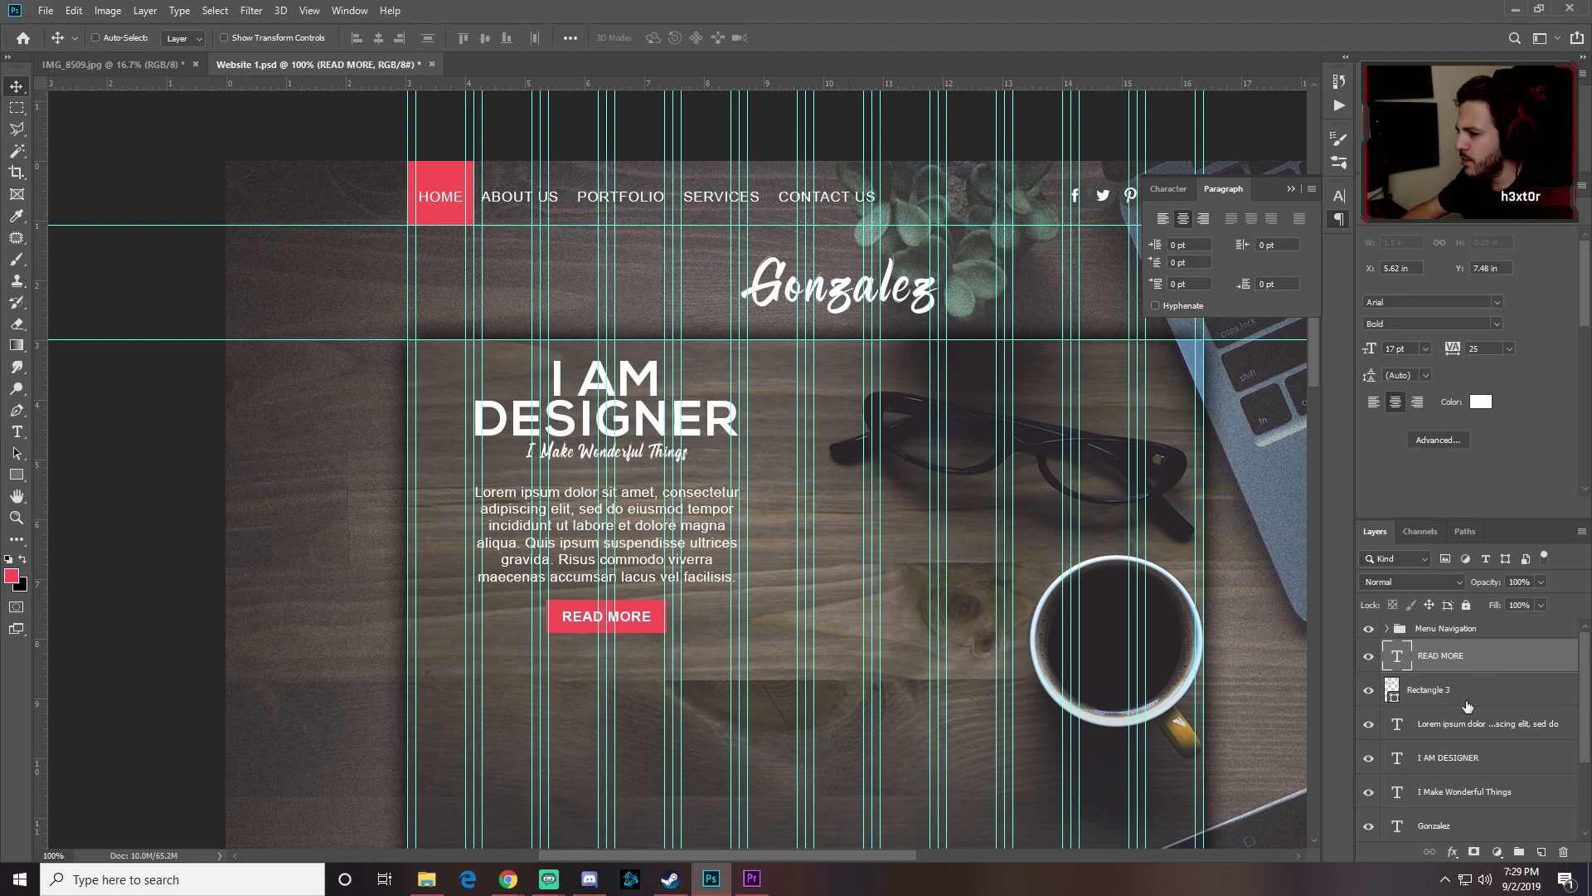
{"action": "scroll", "coordinate": [1470, 708], "scroll_direction": "down", "scroll_amount": 1}
{"action": "left_click", "coordinate": [1483, 754], "text": "shift"}
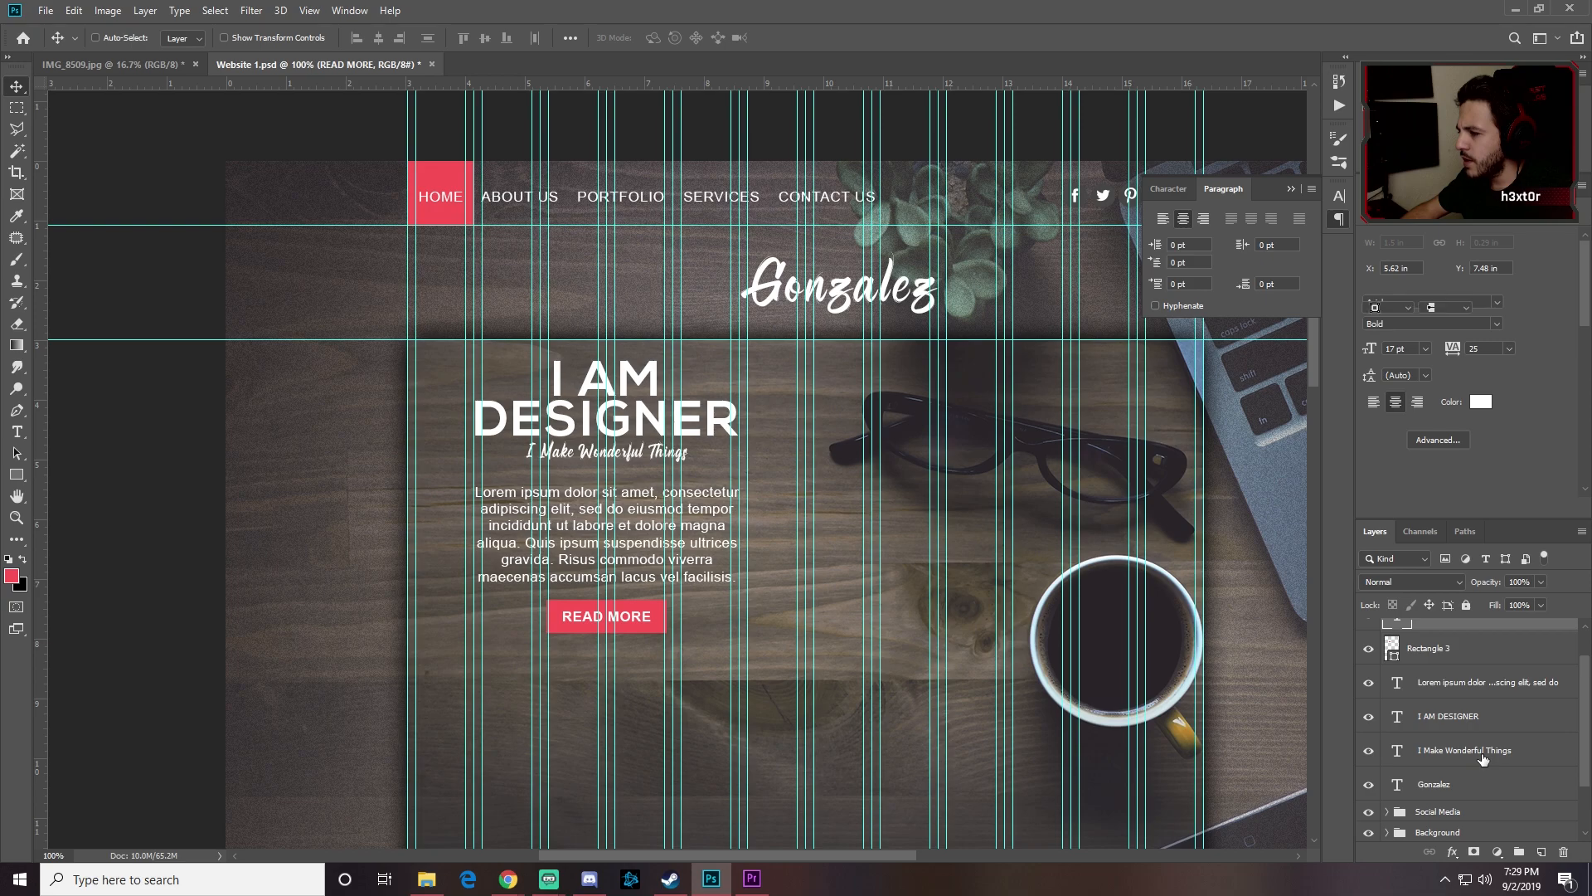
{"action": "scroll", "coordinate": [1483, 754], "scroll_direction": "up", "scroll_amount": 1}
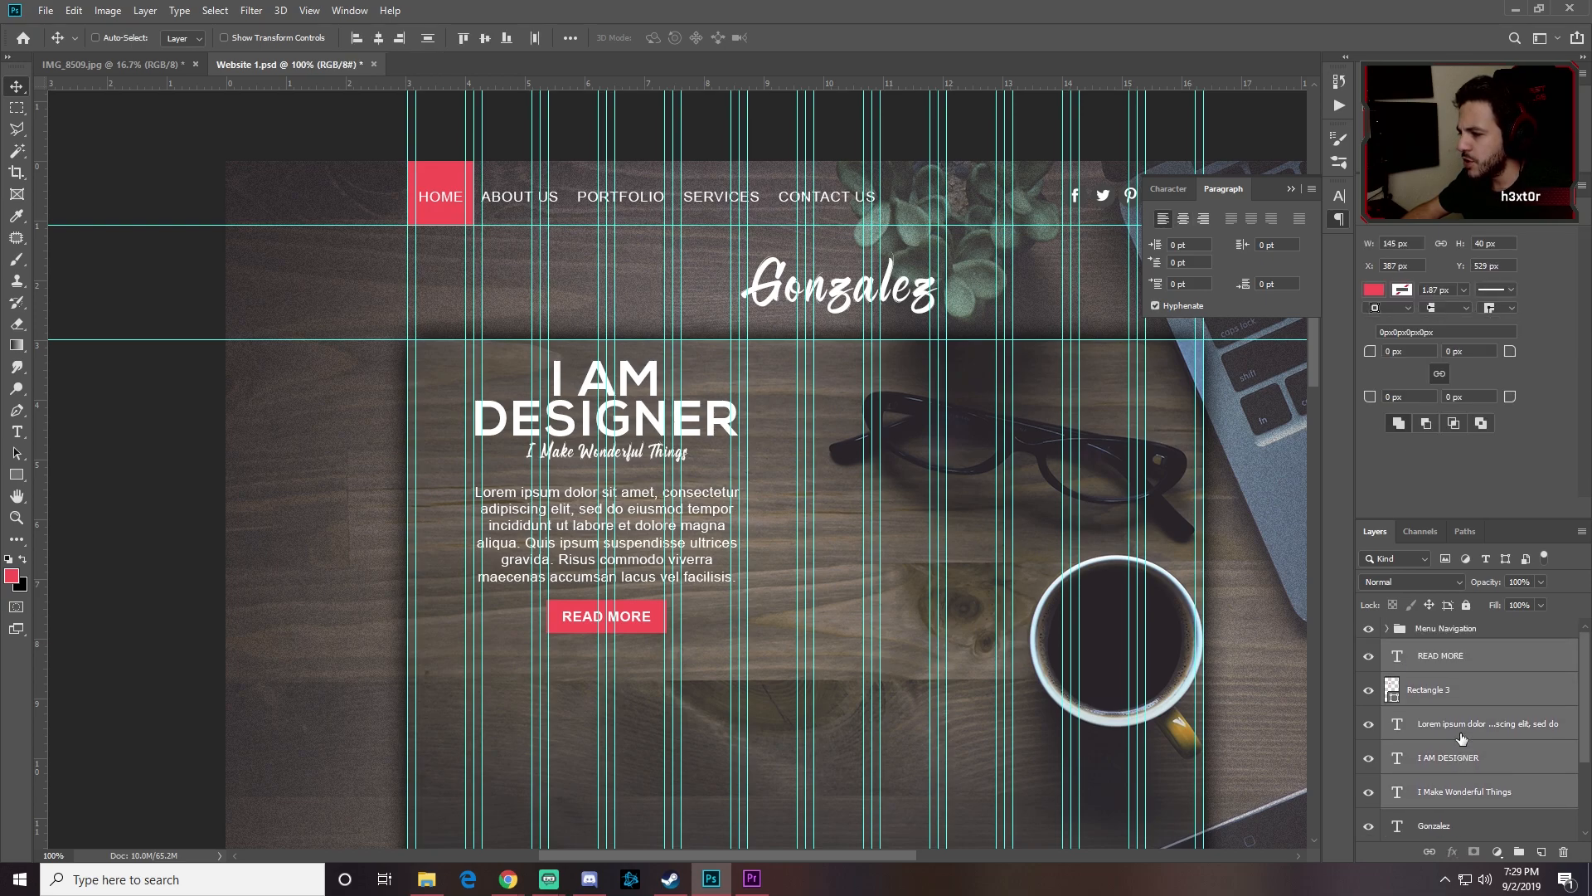
{"action": "left_click_drag", "start_coordinate": [635, 416], "coordinate": [646, 497]}
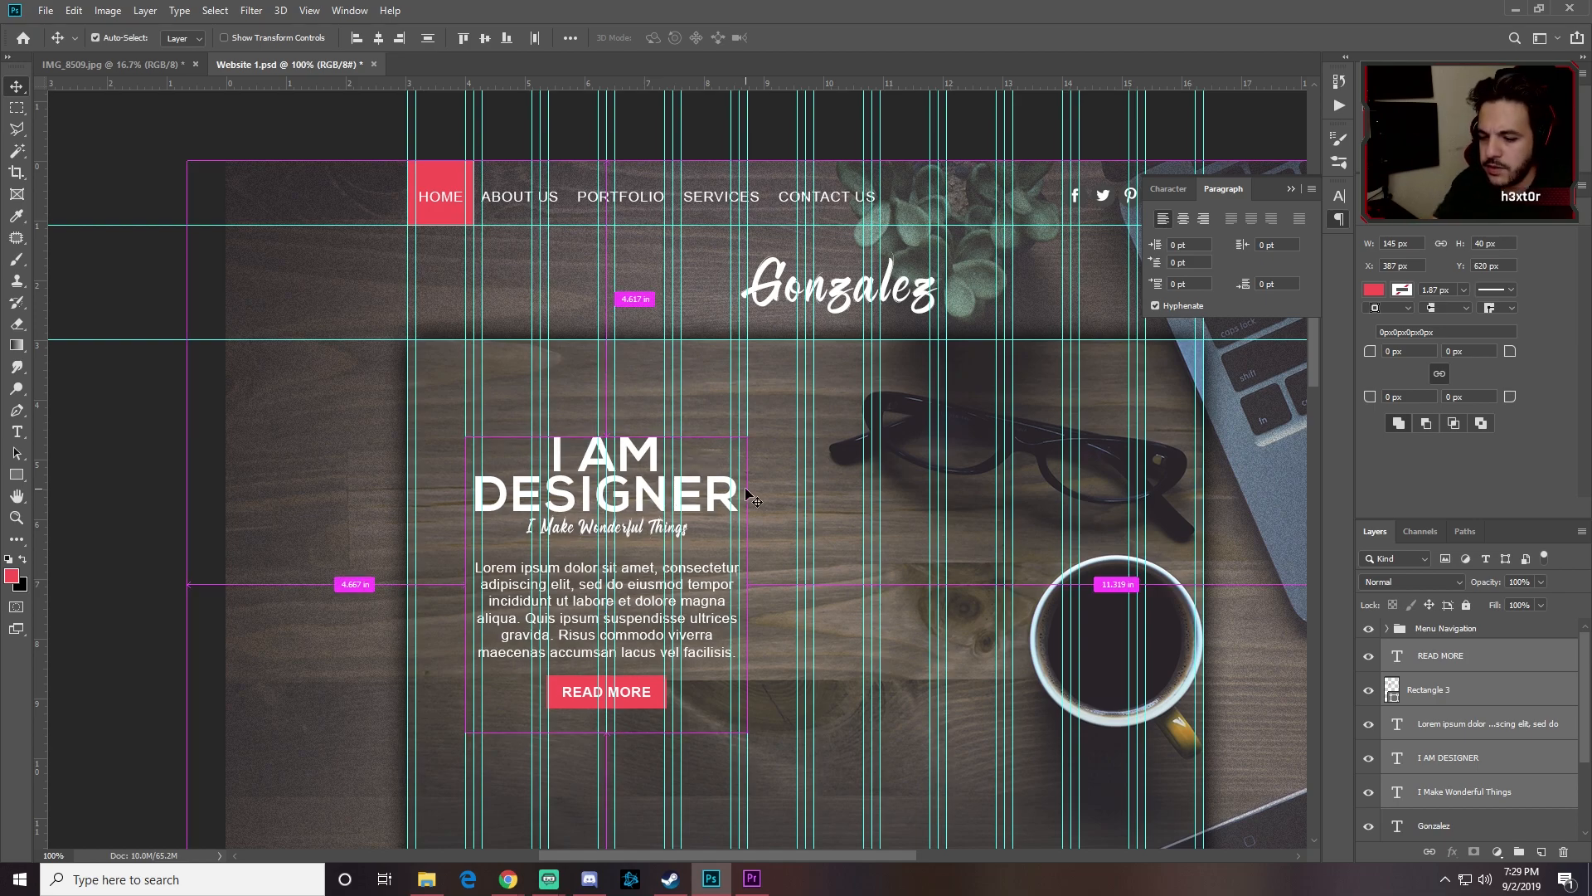
{"action": "key", "text": "ctrl+minus"}
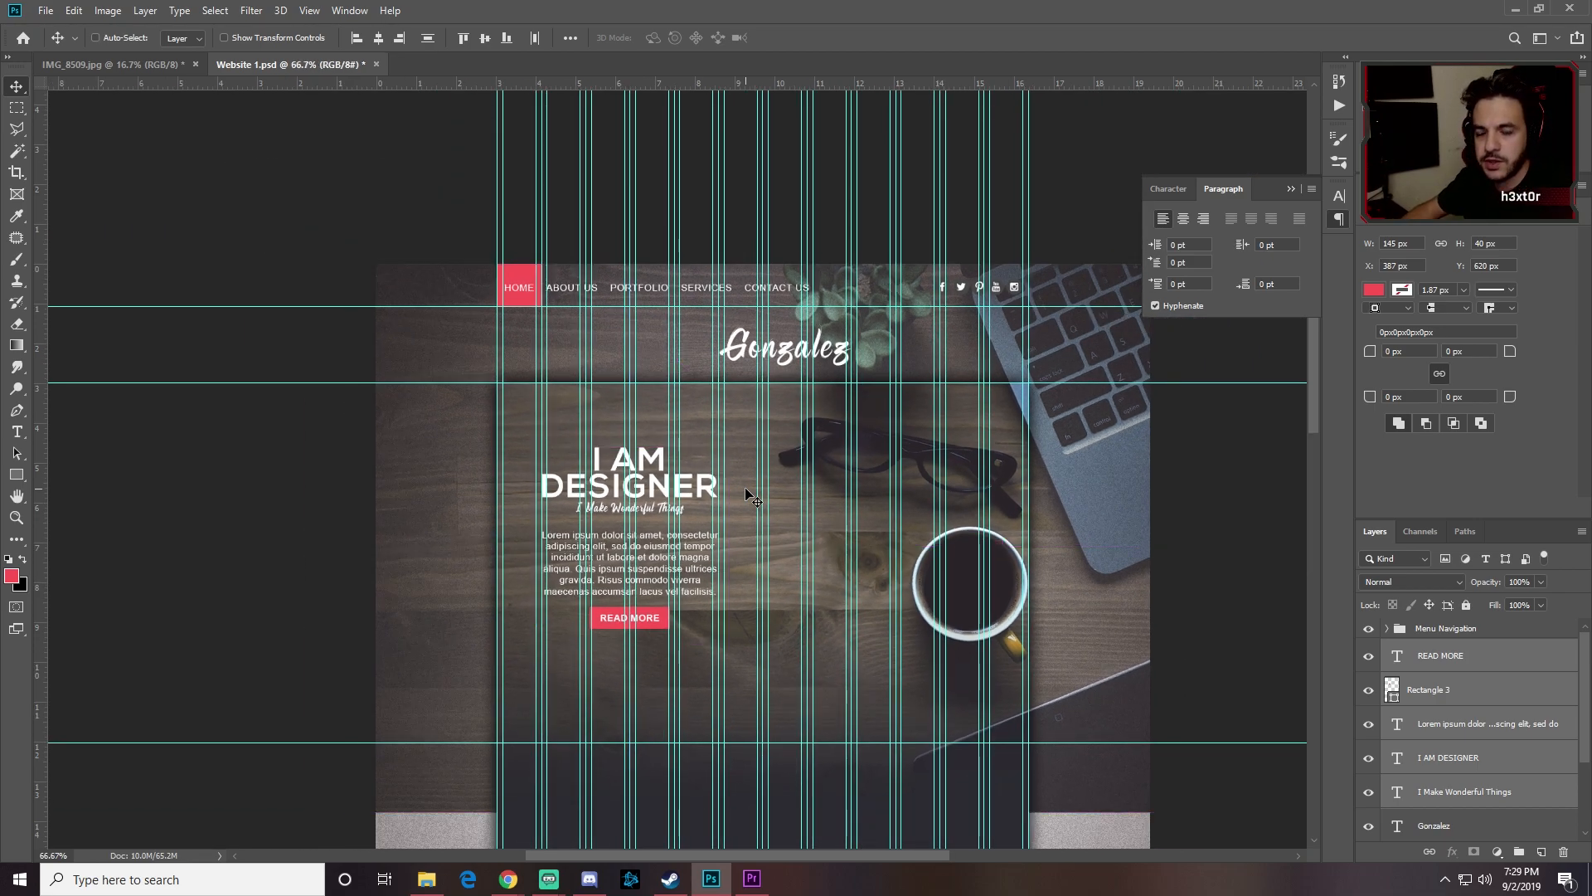
{"action": "left_click_drag", "start_coordinate": [645, 485], "coordinate": [645, 484]}
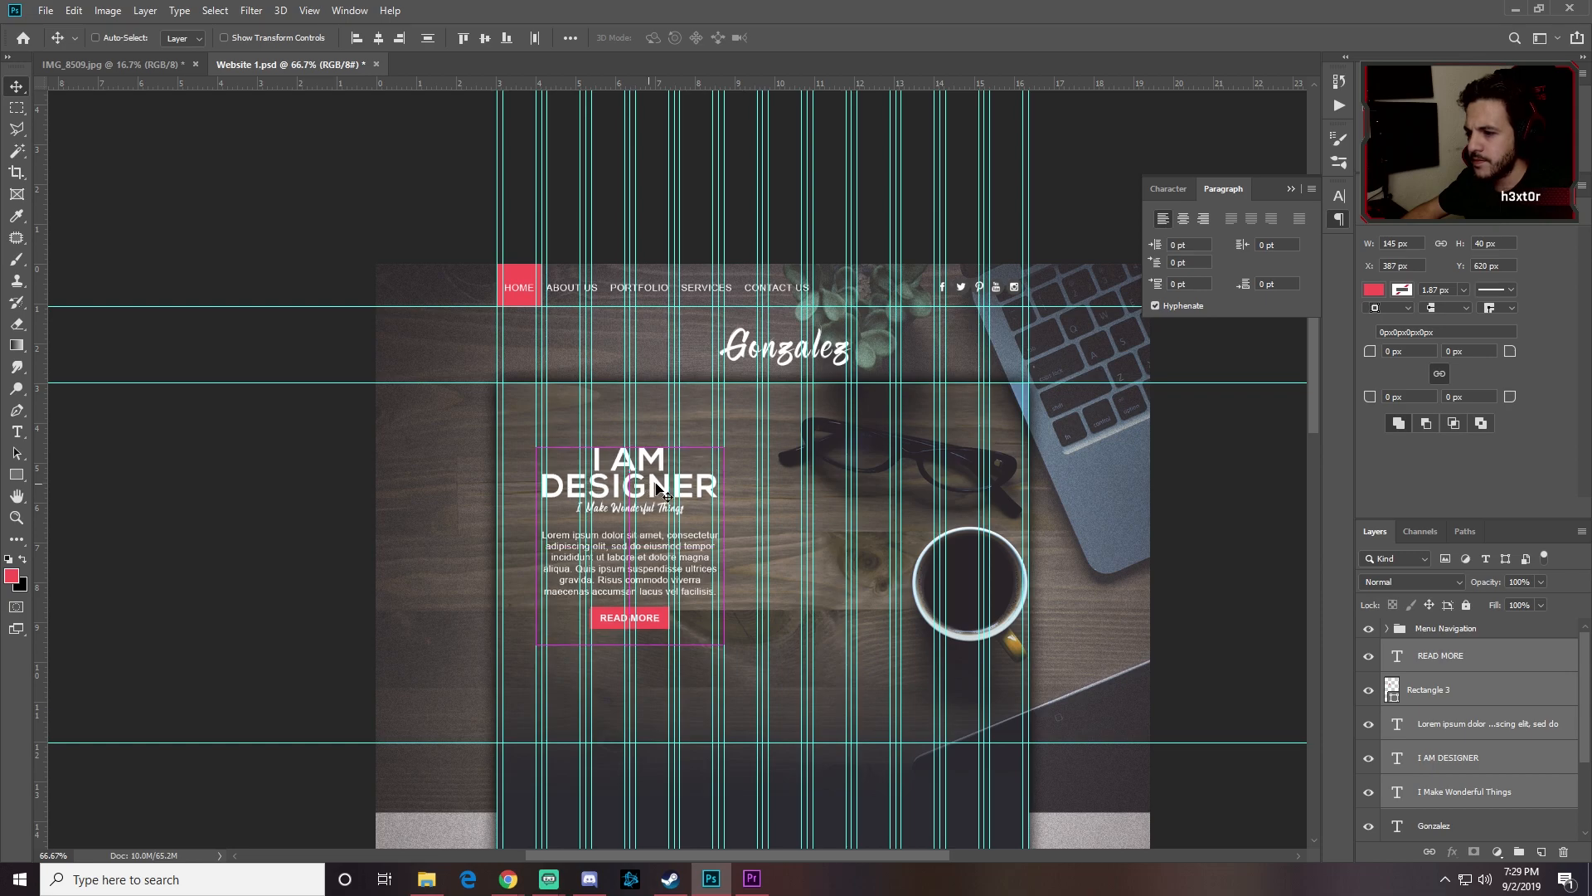
Step: Nudge the tagline and Lorem ipsum paragraph down slightly
{"action": "left_click", "coordinate": [1472, 718]}
{"action": "left_click", "coordinate": [1465, 792]}
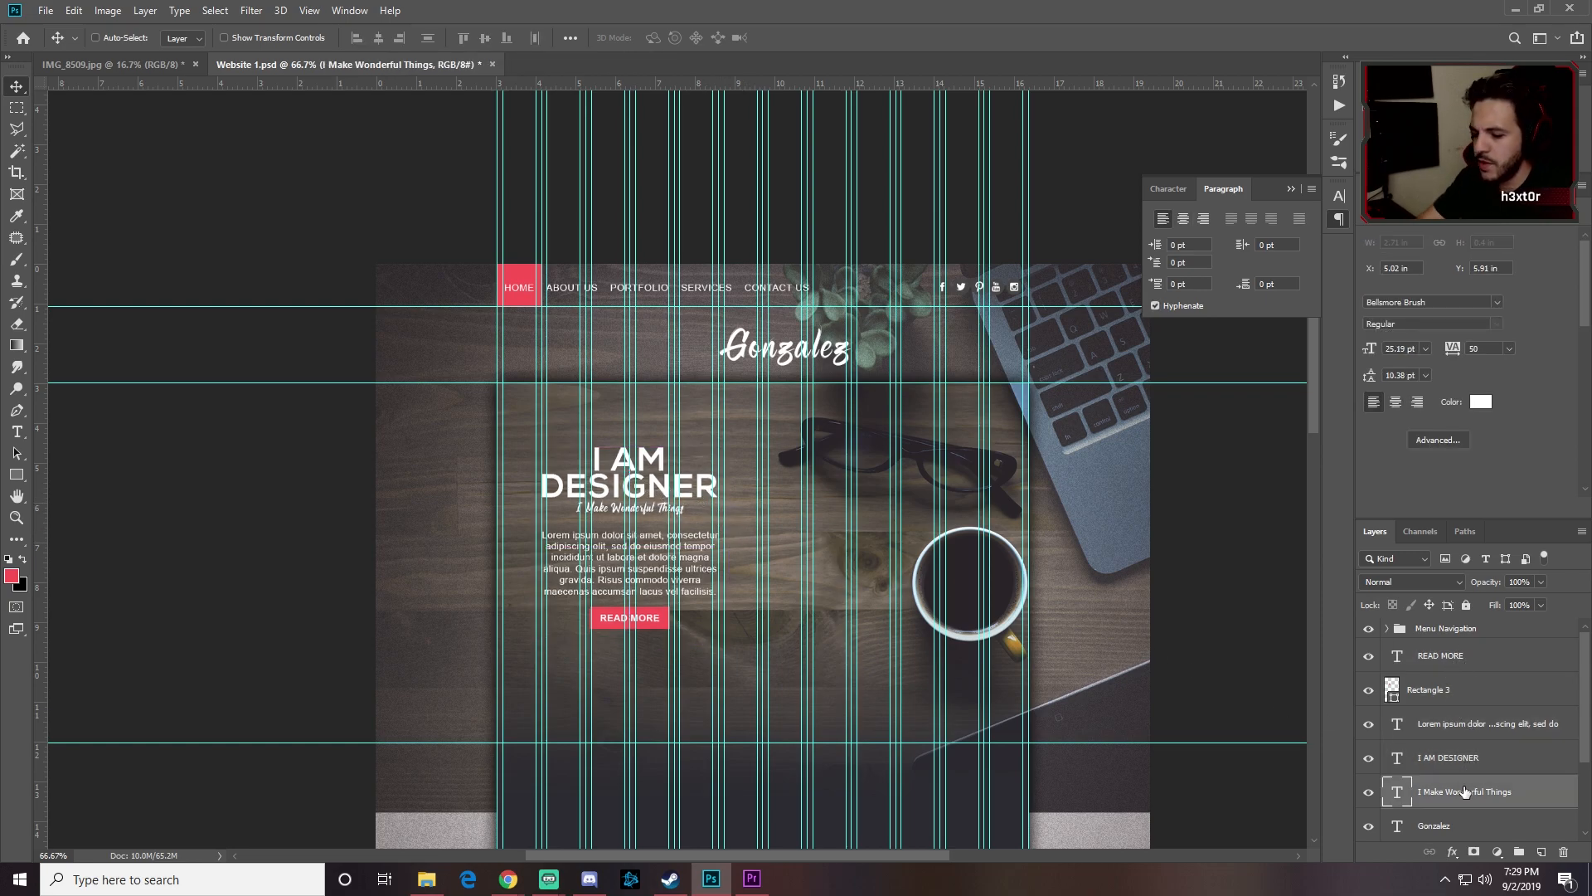
{"action": "key", "text": "Down"}
{"action": "key", "text": "Down"}
{"action": "key", "text": "Down"}
{"action": "key", "text": "Down"}
{"action": "key", "text": "Down"}
{"action": "key", "text": "Down"}
{"action": "key", "text": "Down"}
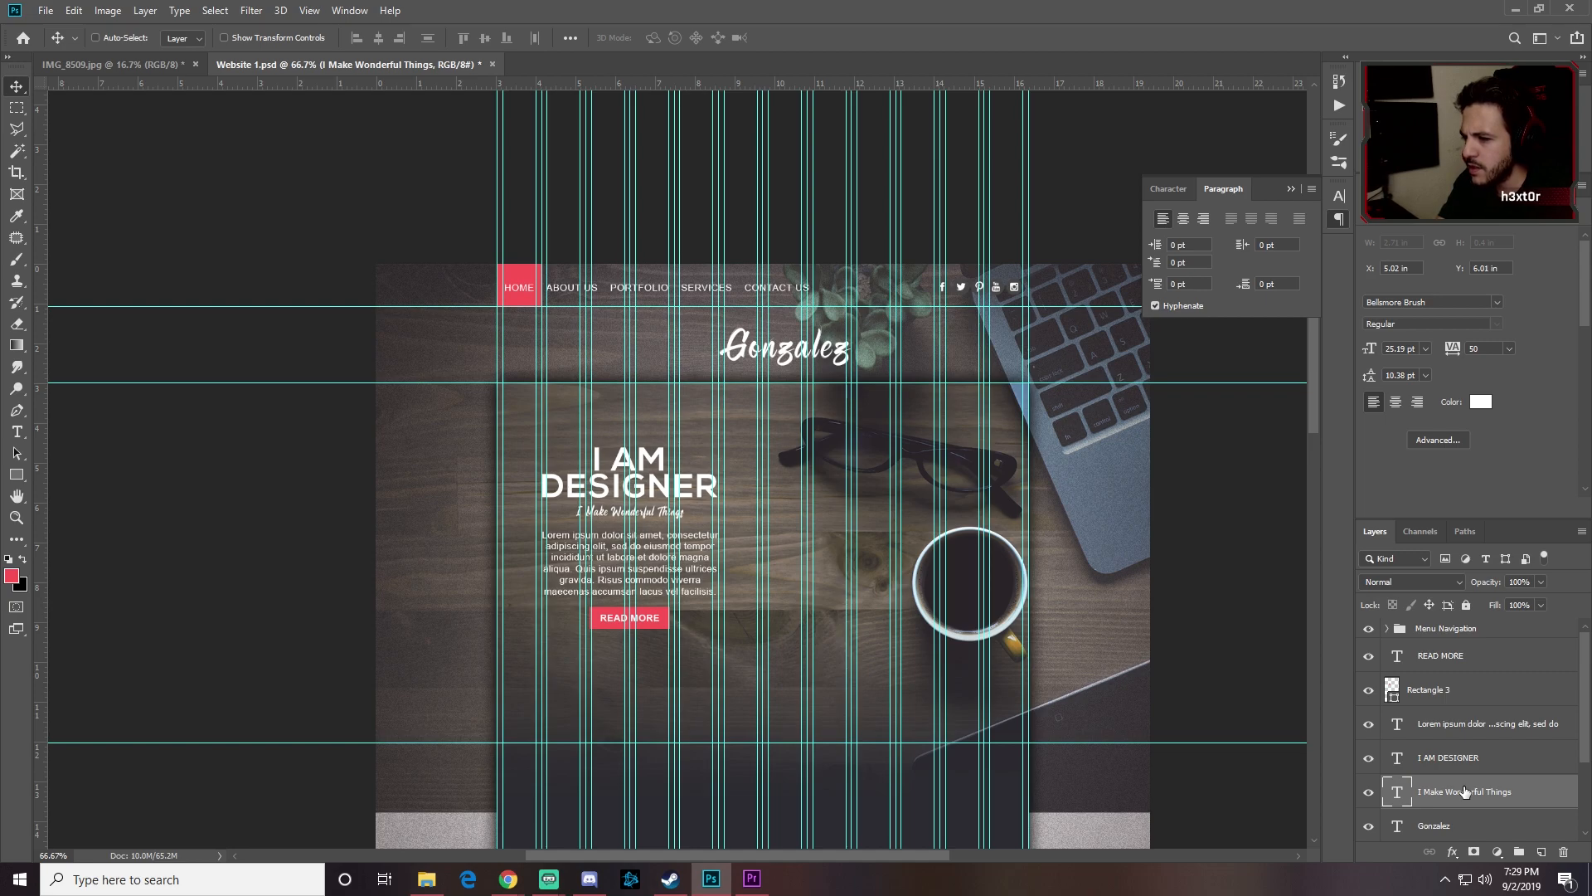
{"action": "left_click", "coordinate": [1466, 723]}
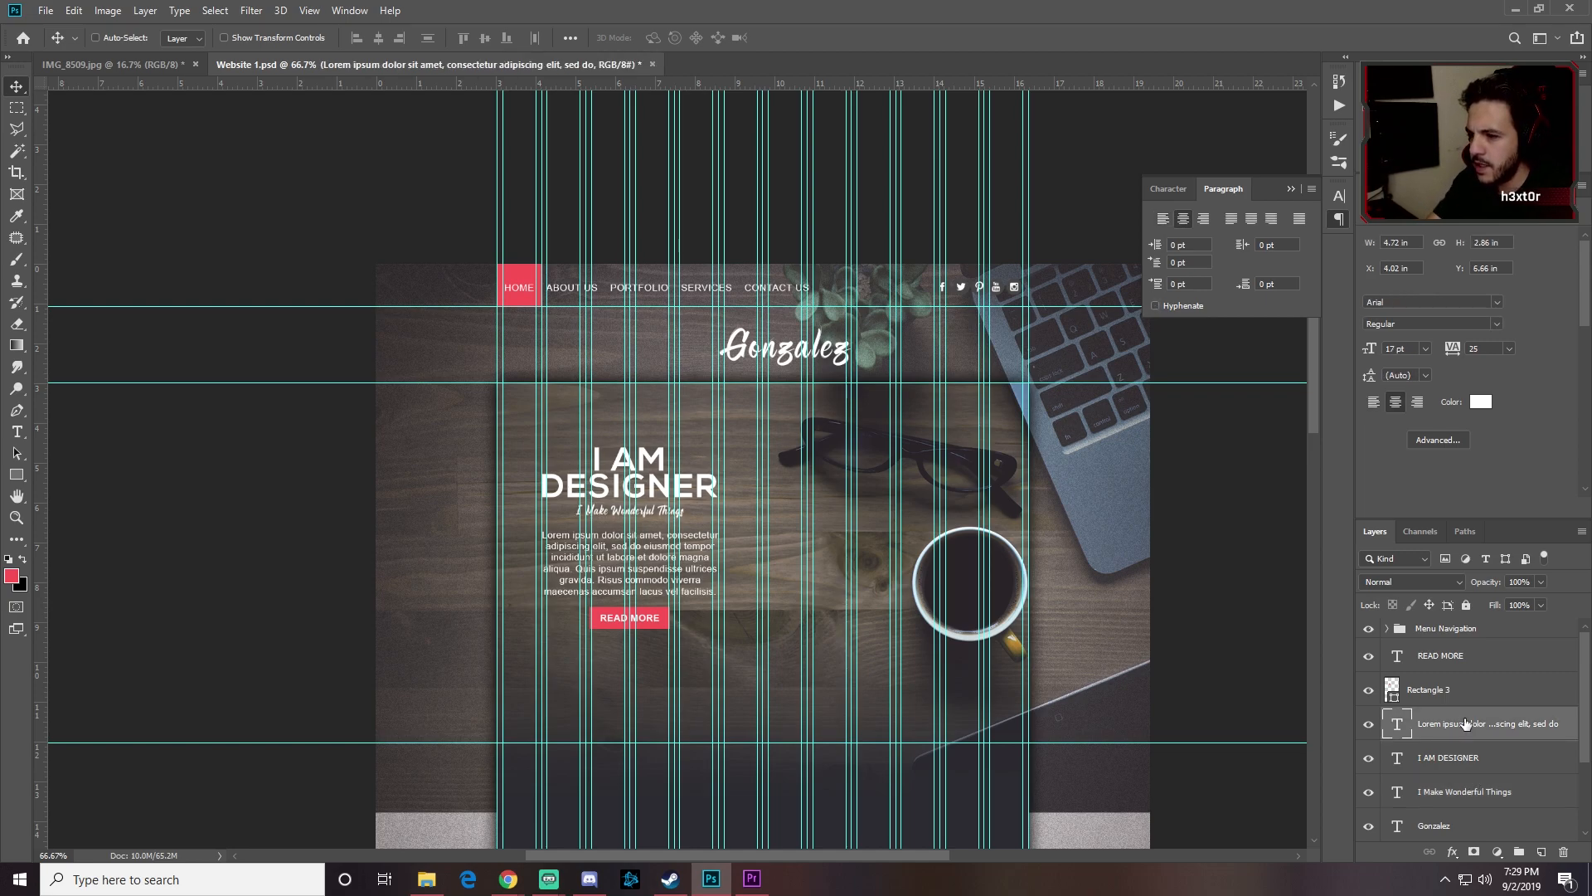
{"action": "key", "text": "Down"}
{"action": "key", "text": "Down"}
{"action": "key", "text": "Down"}
{"action": "key", "text": "Down"}
{"action": "key", "text": "Down"}
{"action": "key", "text": "Down"}
{"action": "key", "text": "Down"}
{"action": "key", "text": "Down"}
{"action": "key", "text": "Down"}
{"action": "key", "text": "Down"}
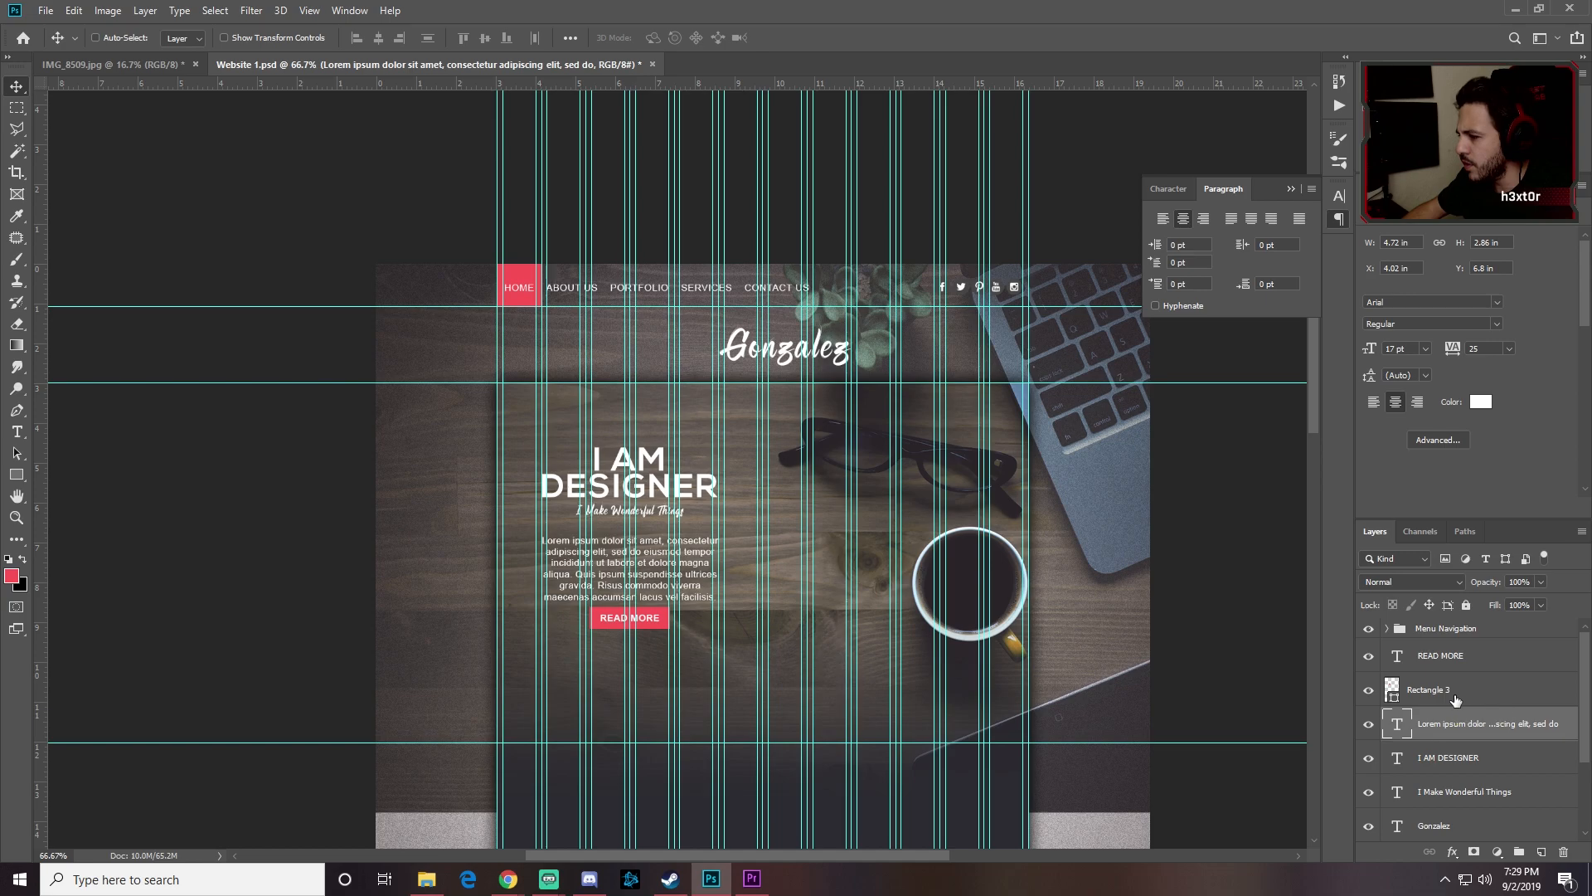
Step: Move the READ MORE button 10 px lower and nudge the I AM DESIGNER heading up
{"action": "left_click", "coordinate": [1460, 689]}
{"action": "left_click", "coordinate": [1463, 657], "text": "shift"}
{"action": "key", "text": "shift+Down"}
{"action": "key", "text": "shift+Down"}
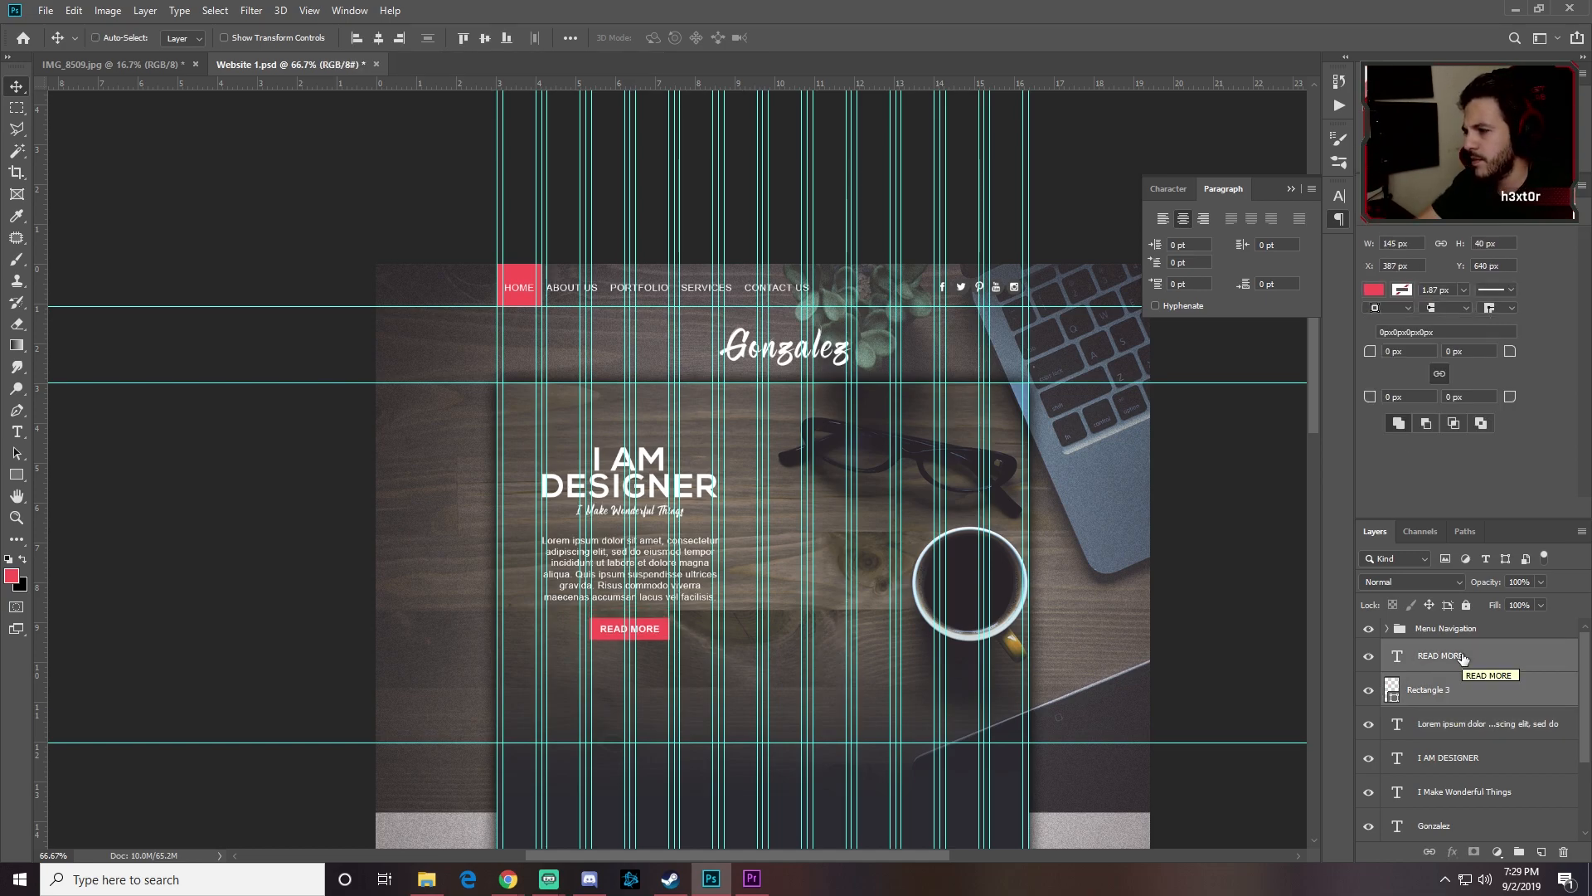
{"action": "left_click", "coordinate": [1461, 760]}
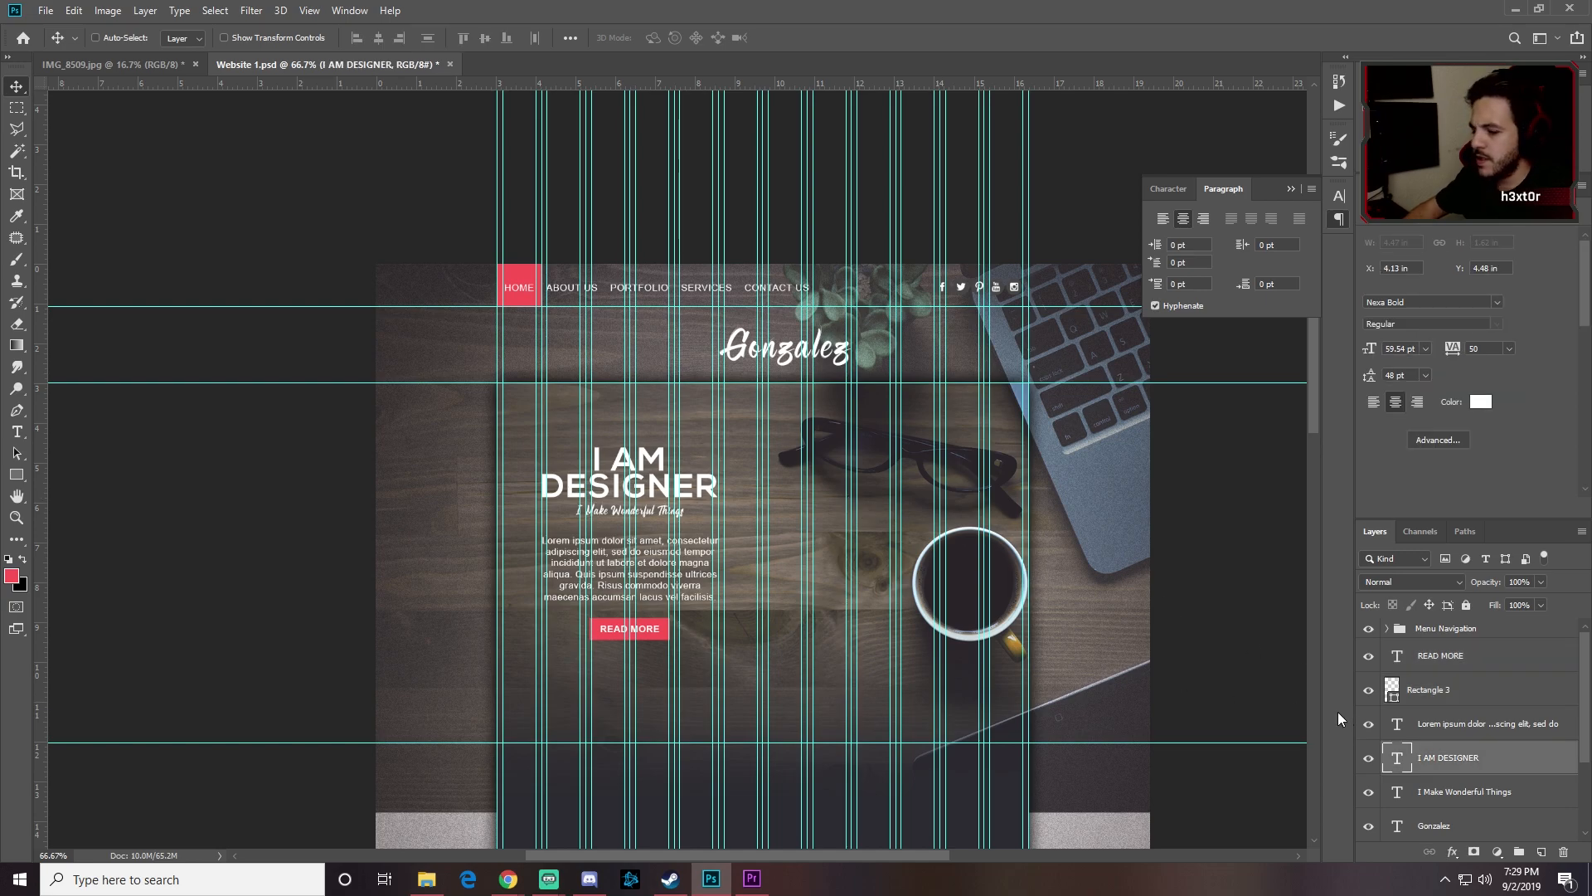
{"action": "key", "text": "Up"}
{"action": "key", "text": "Up"}
{"action": "key", "text": "Up"}
{"action": "key", "text": "Up"}
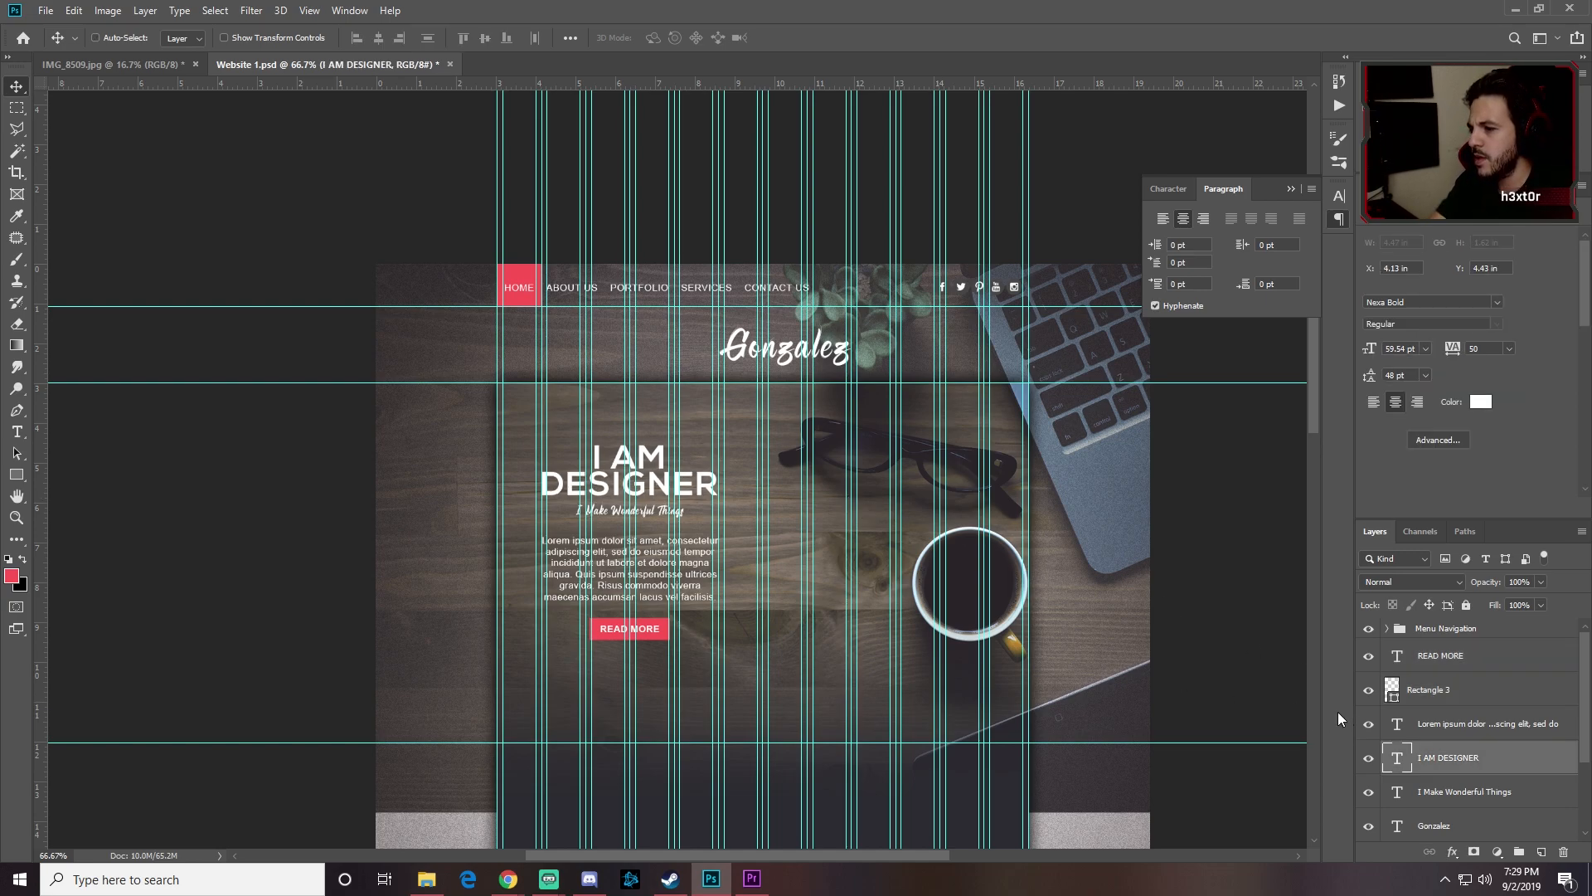
{"action": "left_click", "coordinate": [1449, 689]}
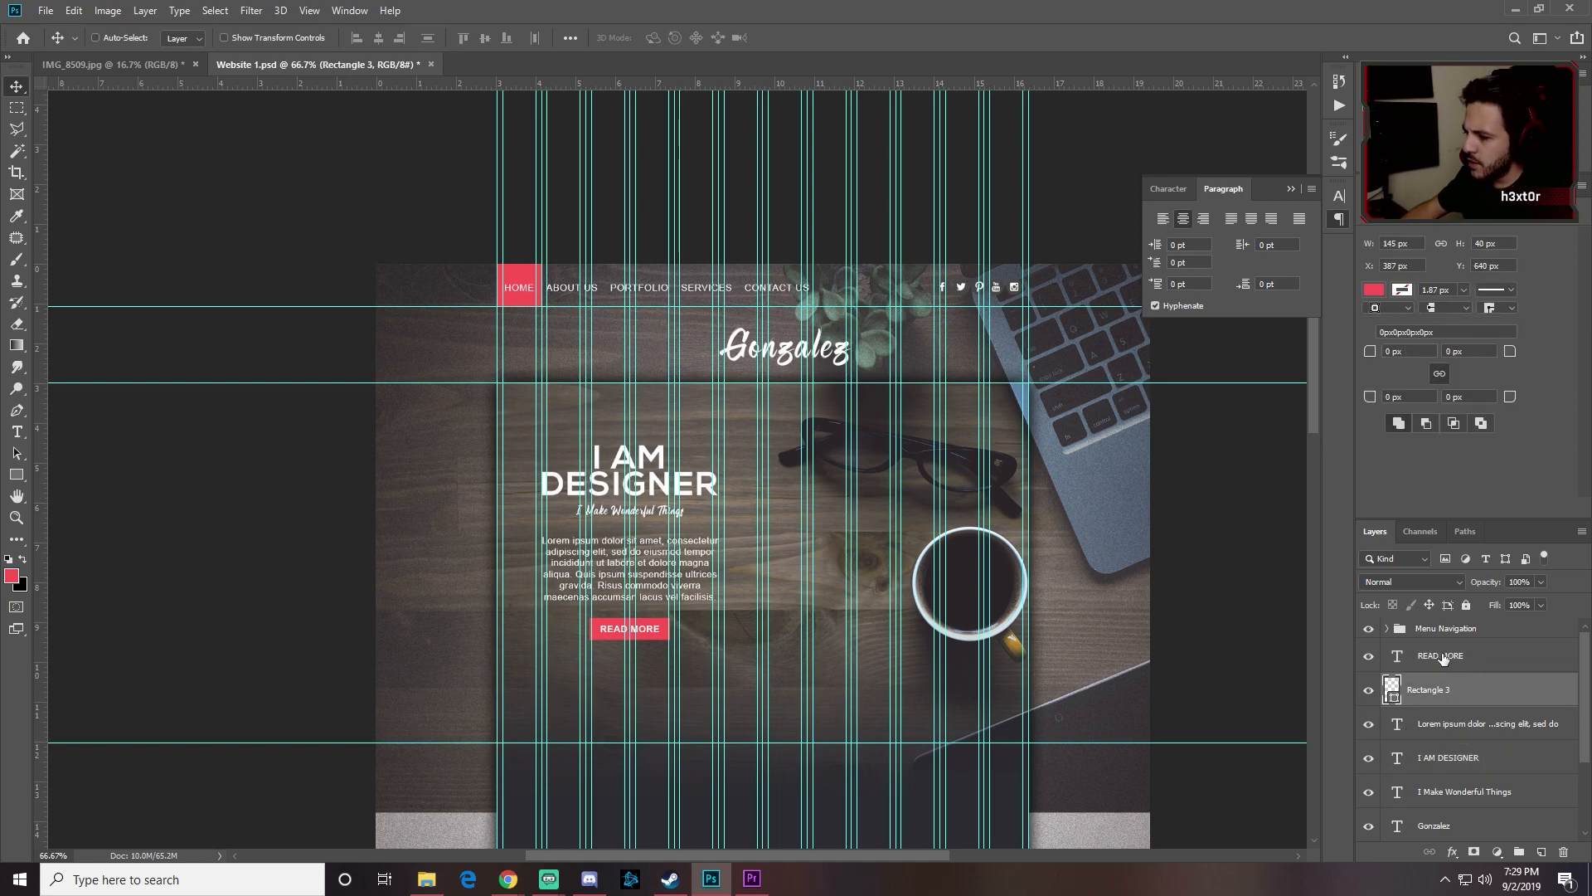
{"action": "left_click", "coordinate": [1478, 657], "text": "shift"}
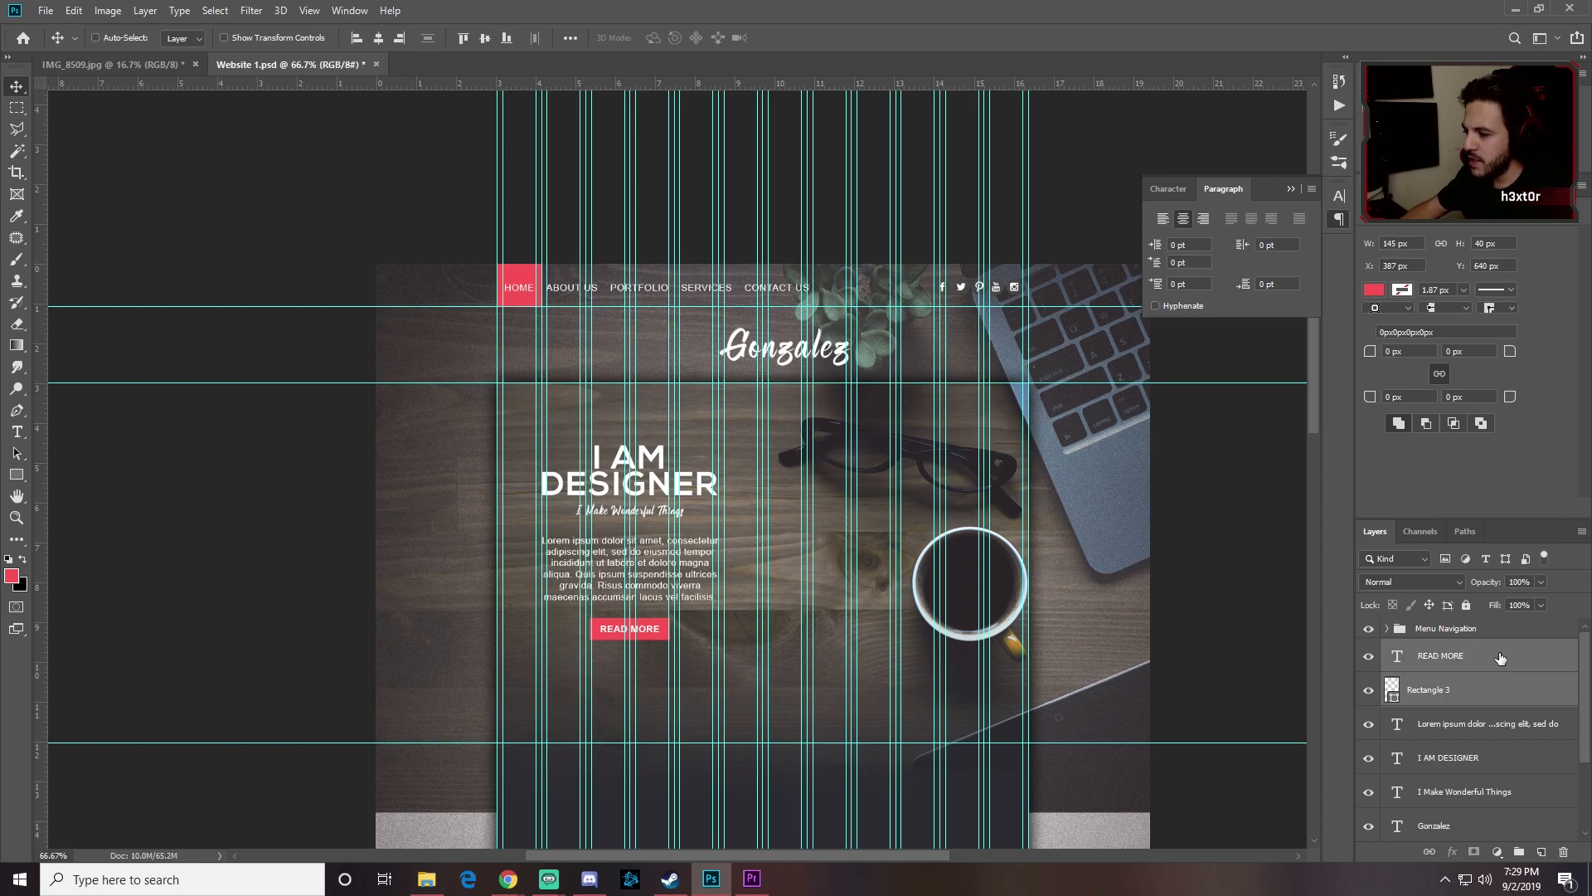
Step: Group the READ MORE shape and label as 'Button' and move the group below Gonzalez
{"action": "key", "text": "ctrl+g"}
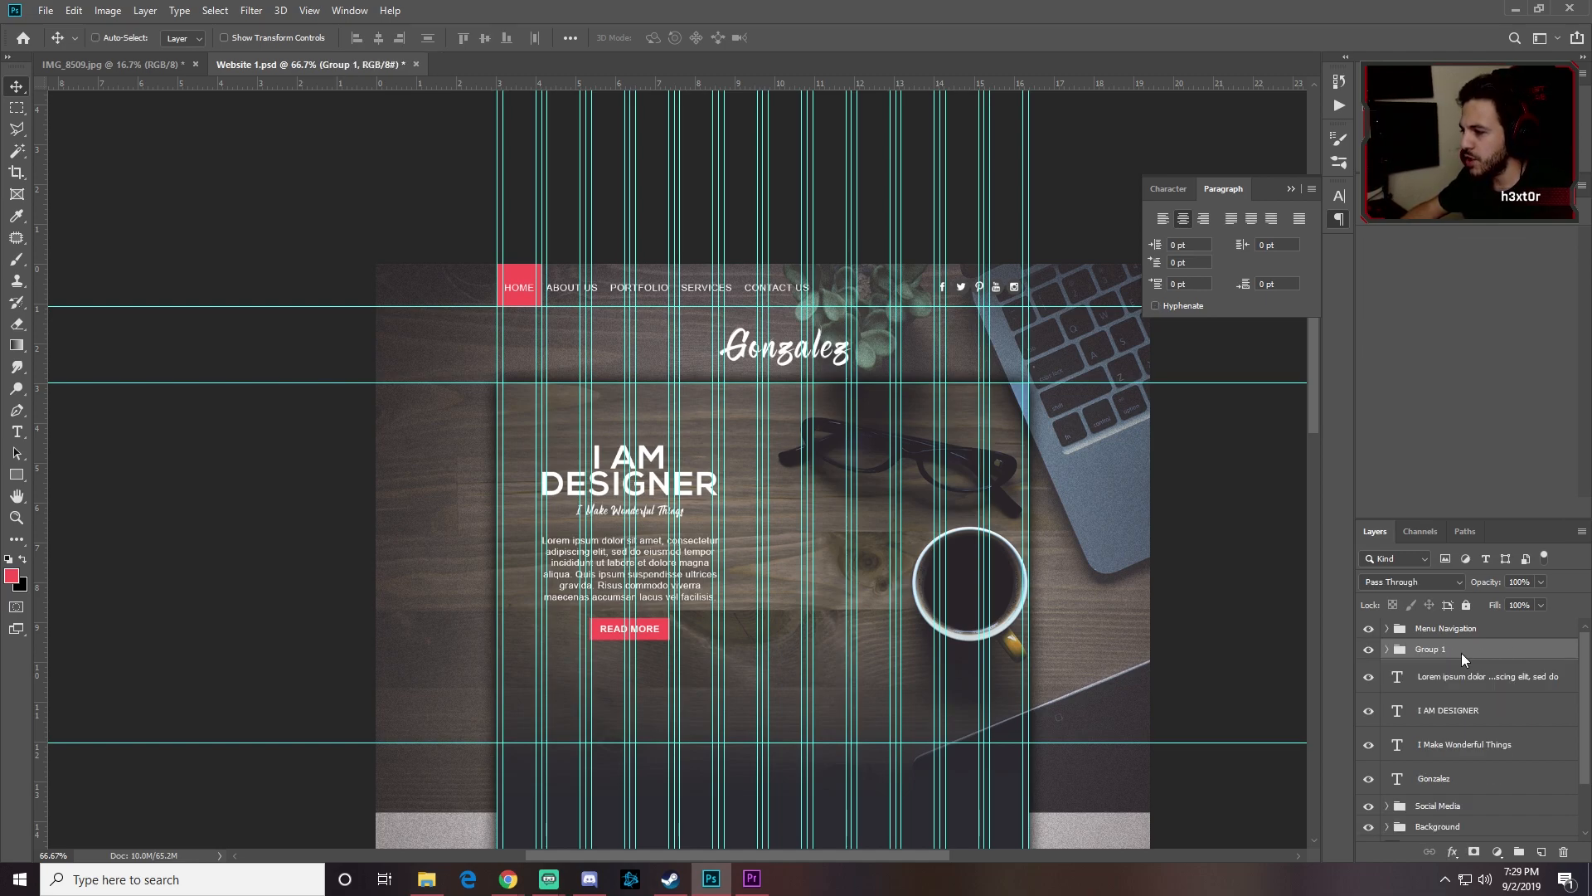
{"action": "double_click", "coordinate": [1430, 649]}
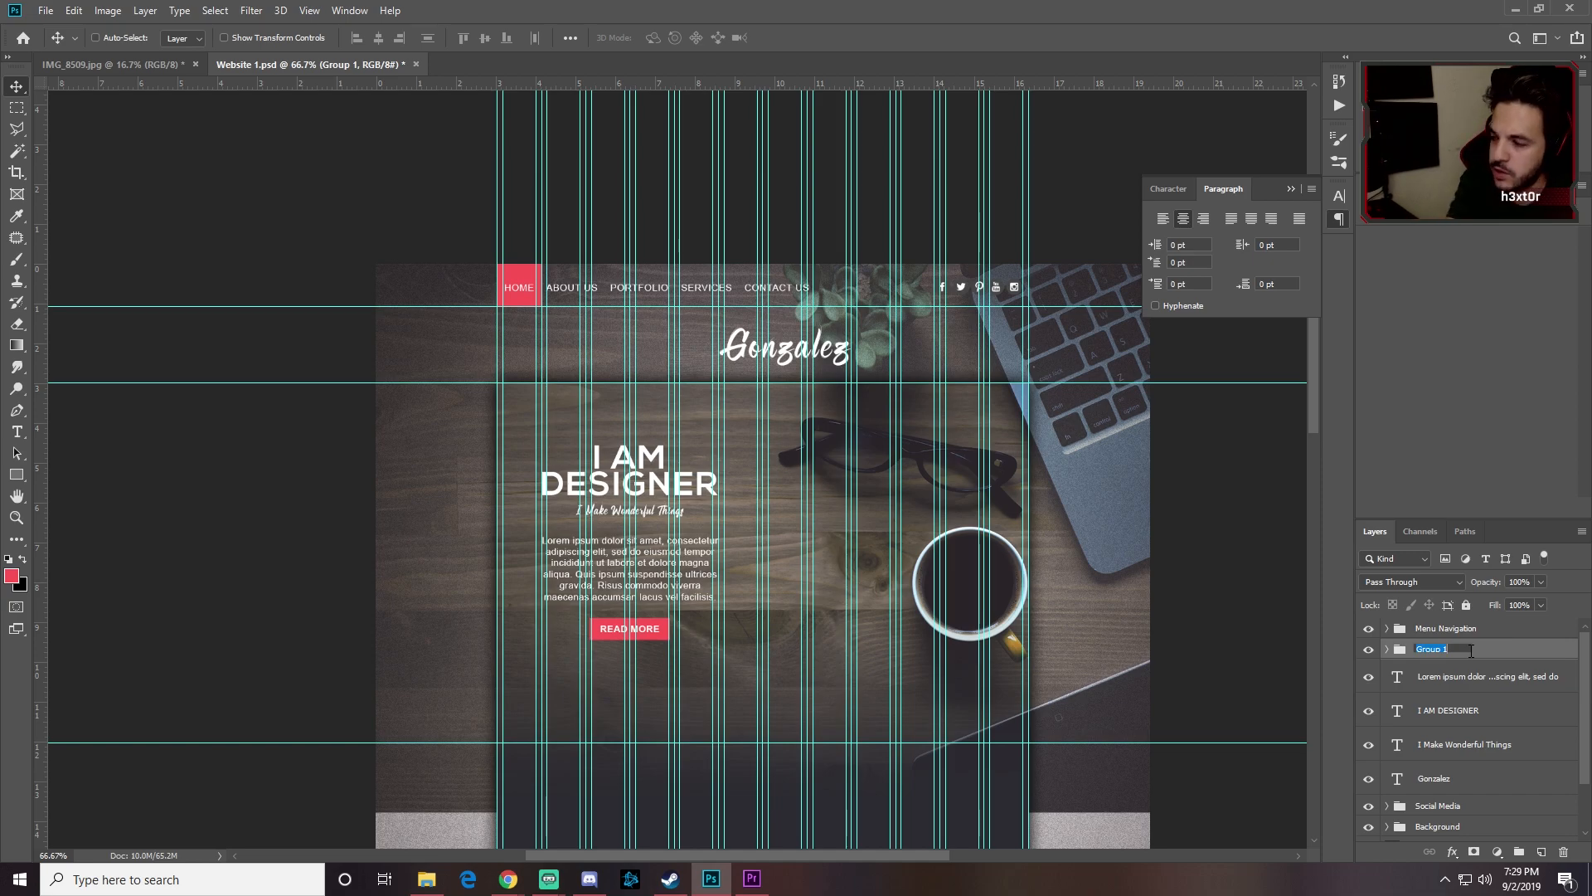
{"action": "type", "text": "Button"}
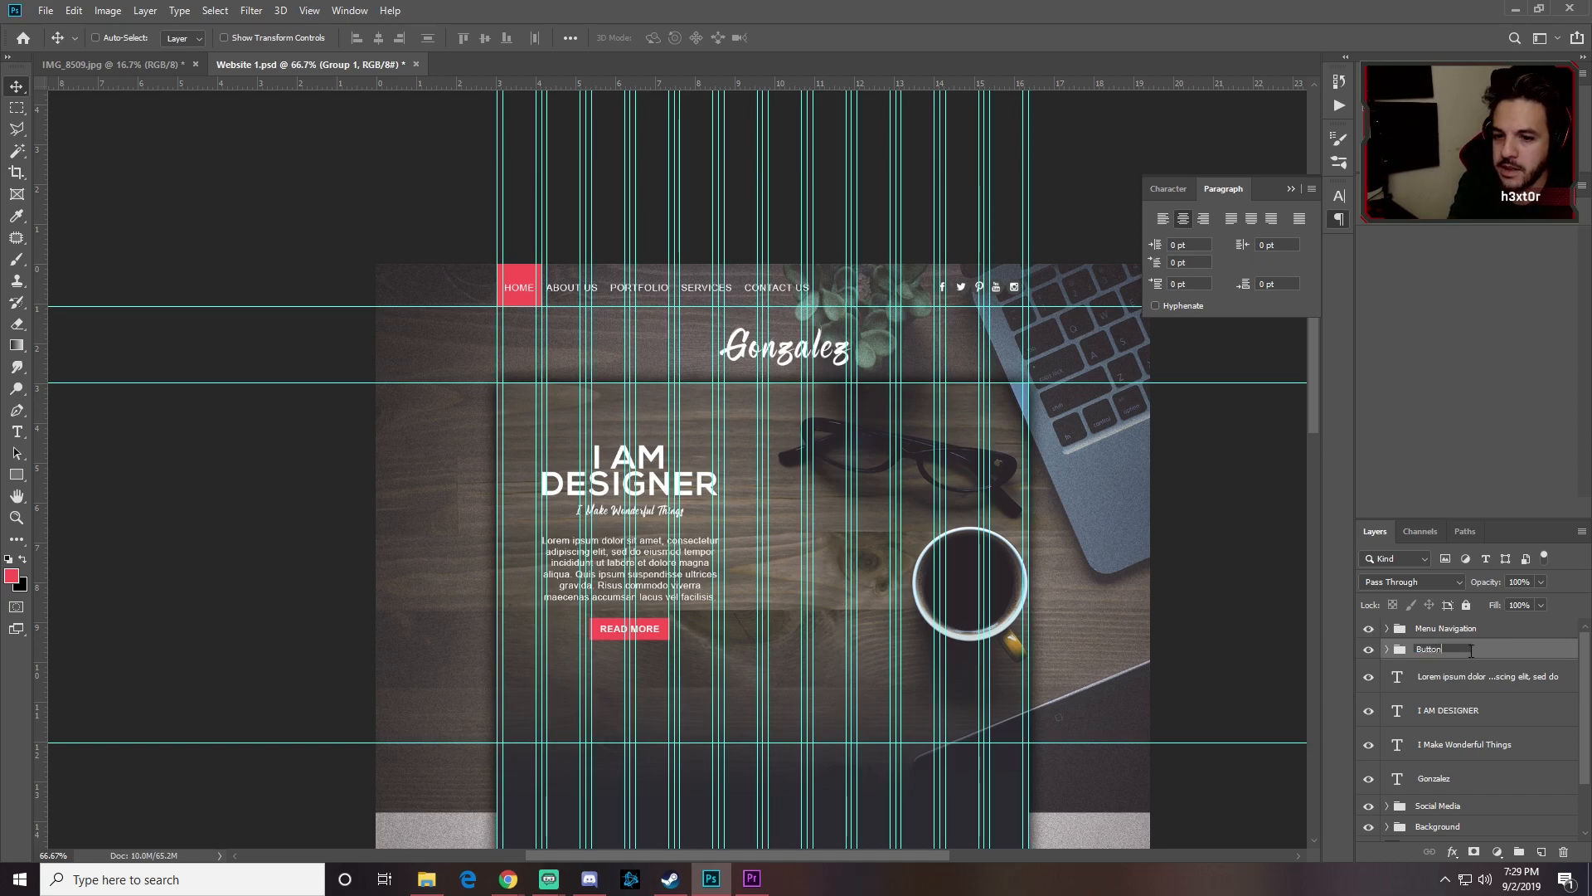
{"action": "key", "text": "Return"}
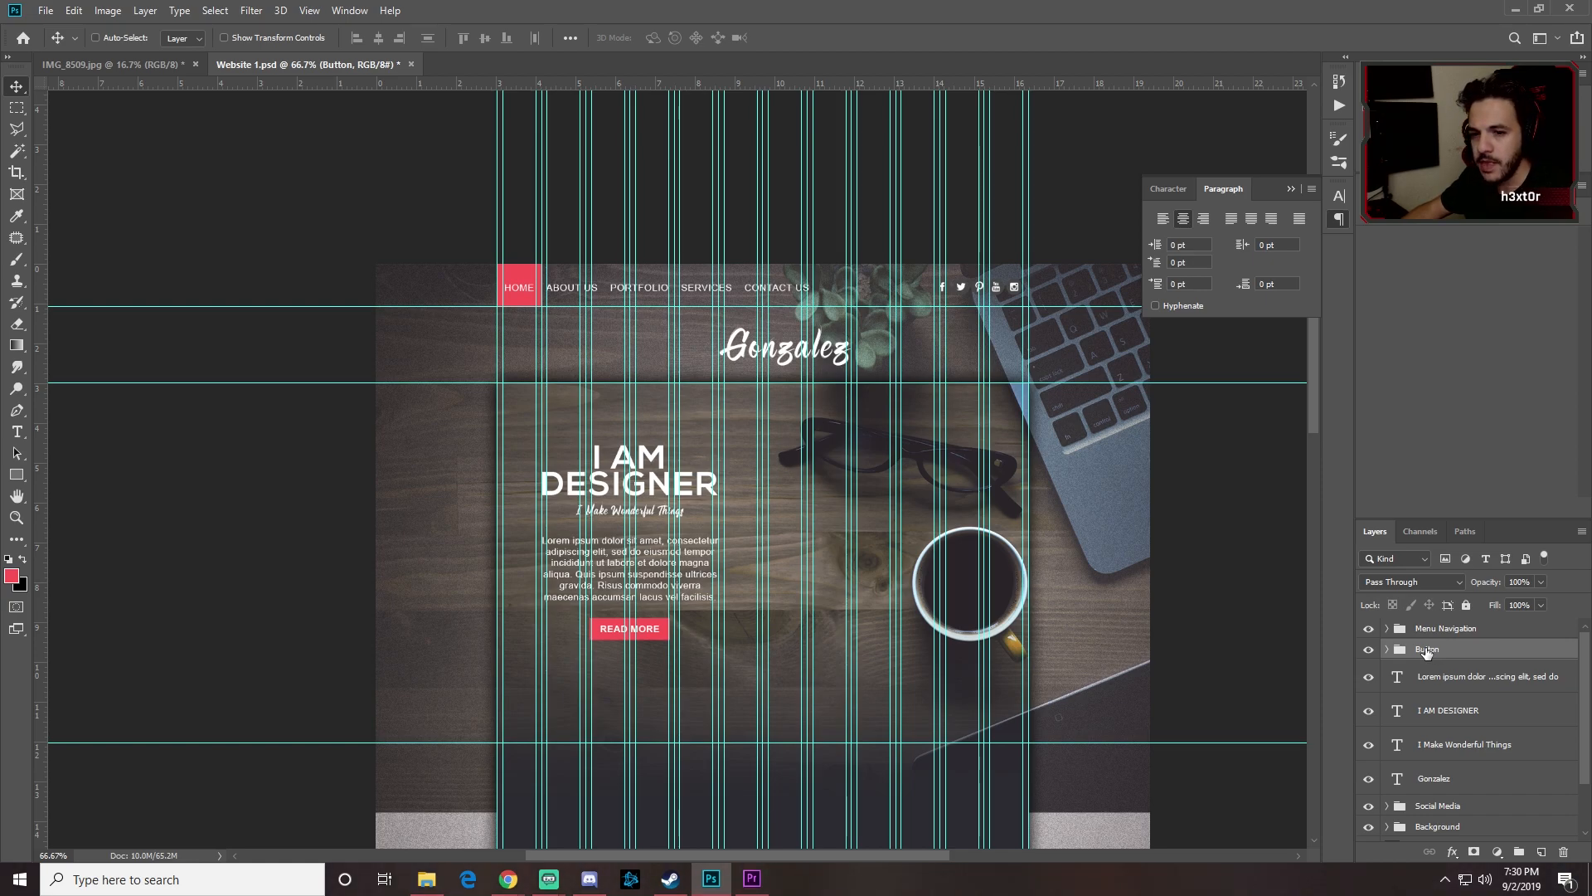
{"action": "left_click_drag", "start_coordinate": [1426, 653], "coordinate": [1438, 786]}
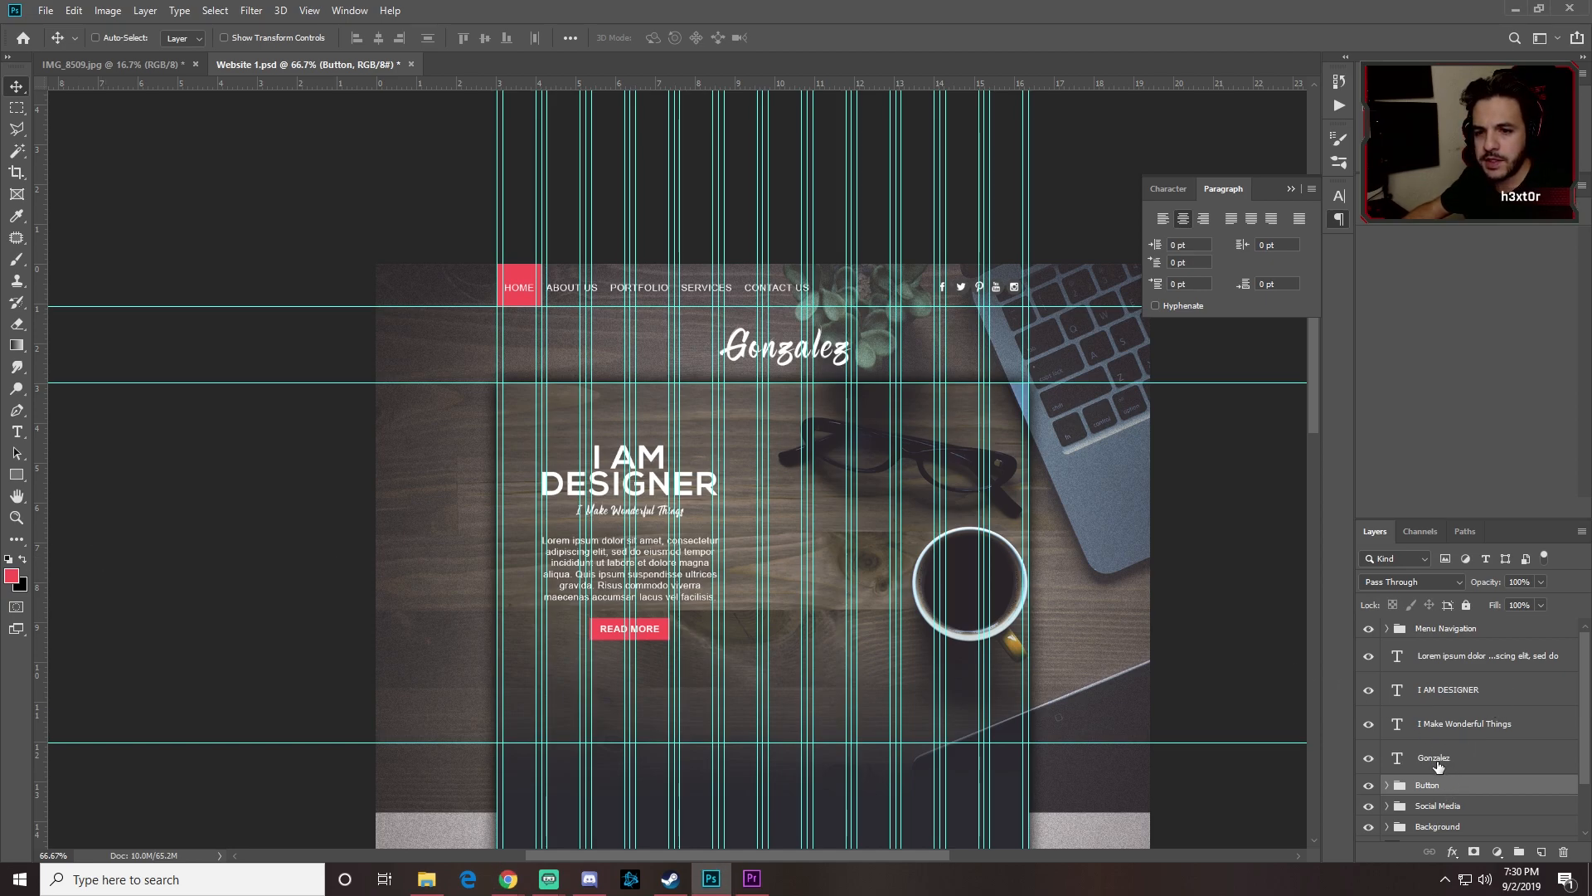
Step: Group the four hero text layers as 'Header' and toggle its visibility to check the contents
{"action": "left_click", "coordinate": [1447, 761]}
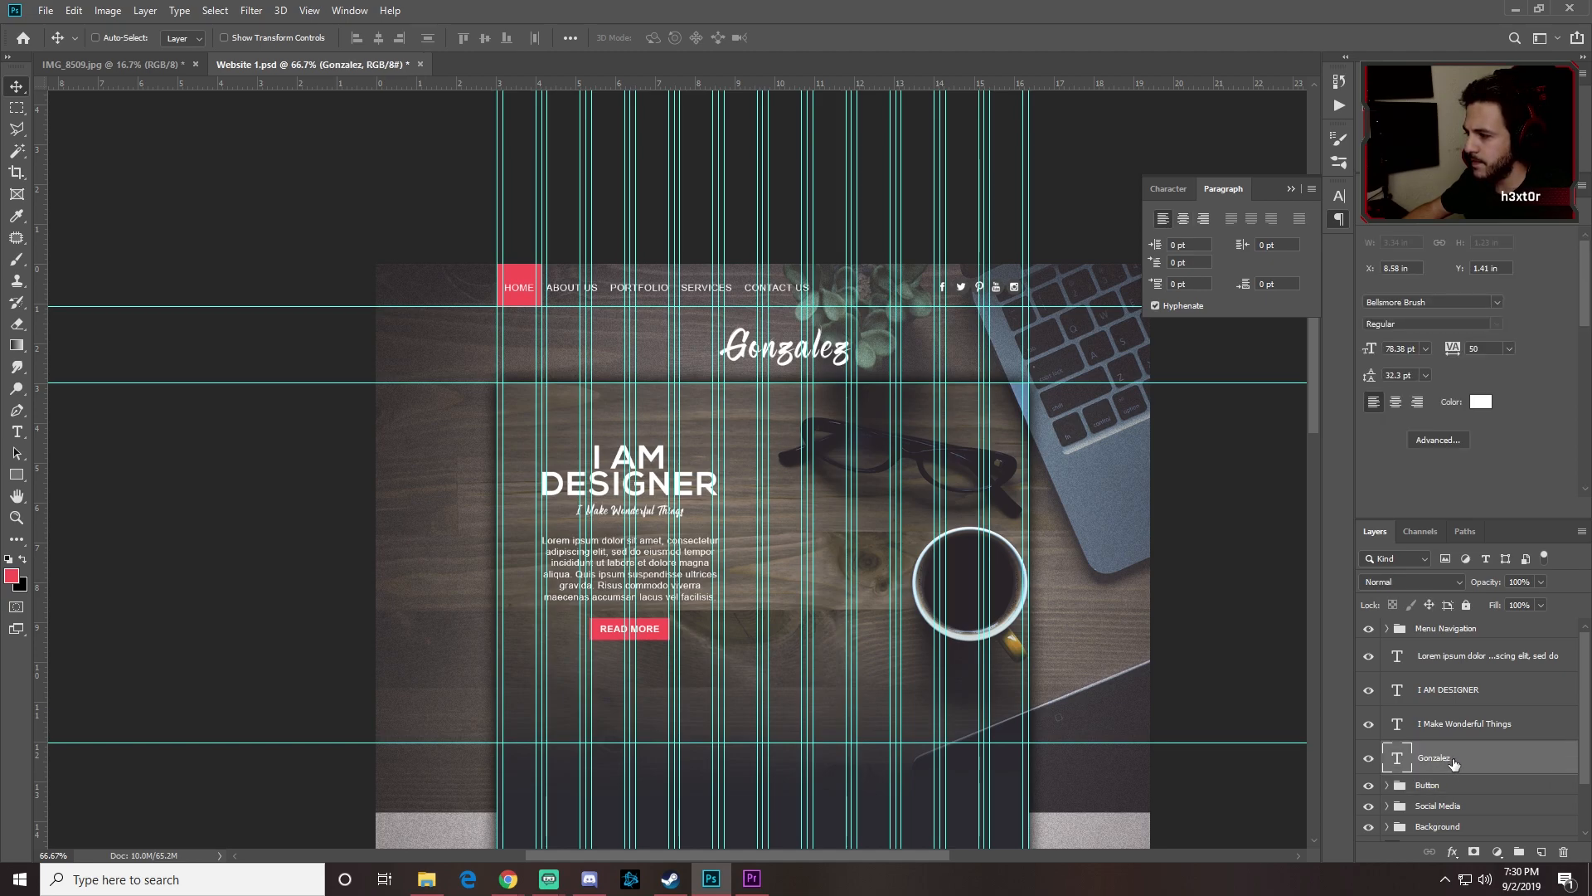
{"action": "left_click", "coordinate": [1488, 657], "text": "shift"}
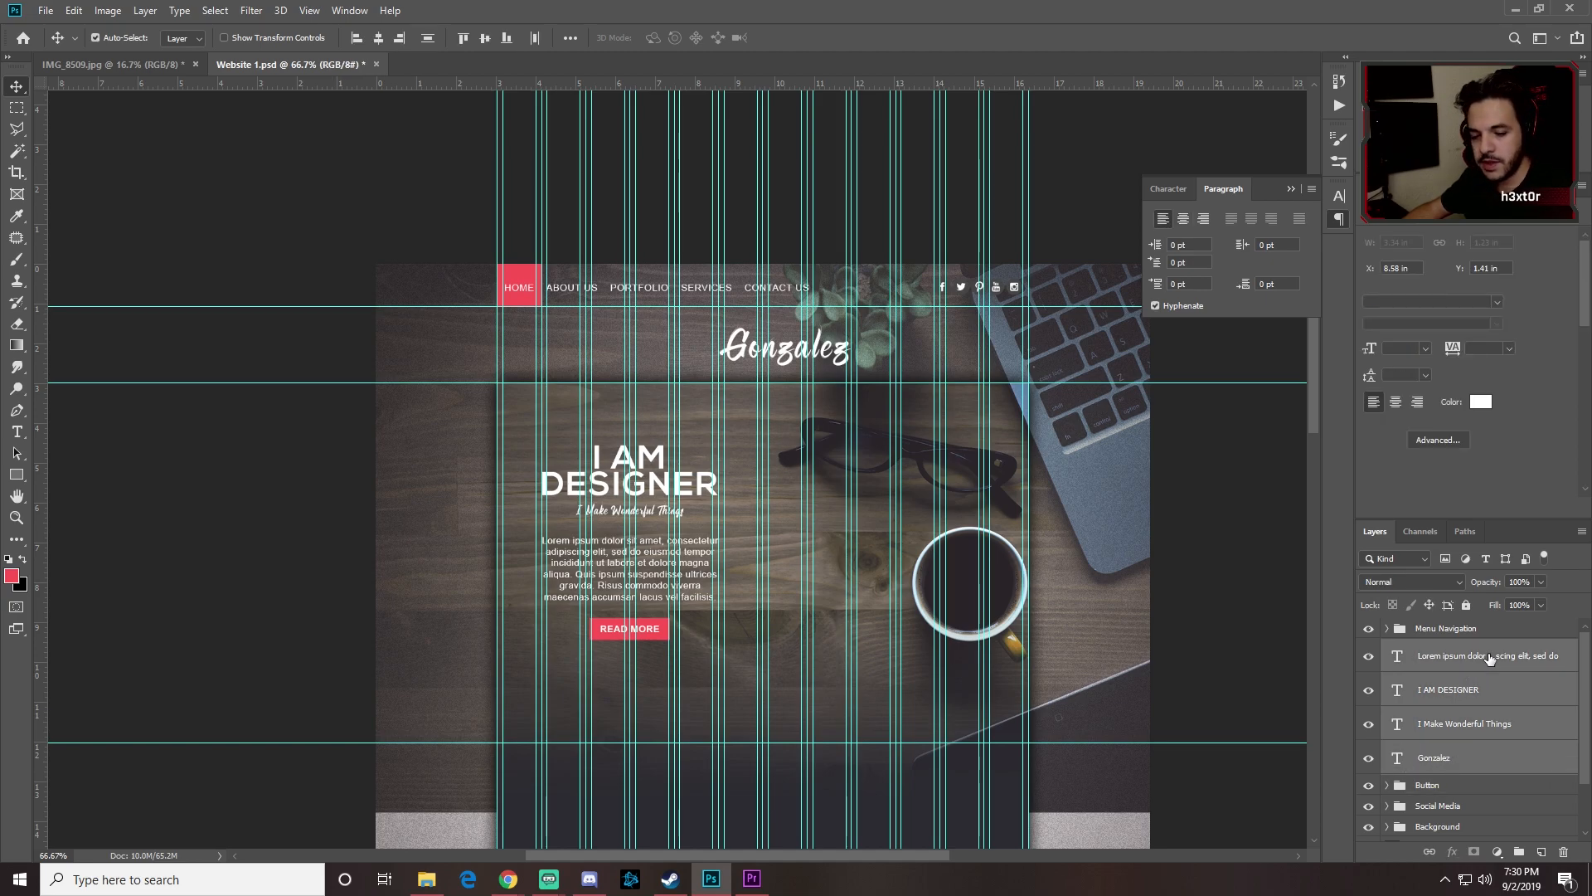
{"action": "key", "text": "ctrl+g"}
{"action": "double_click", "coordinate": [1431, 649]}
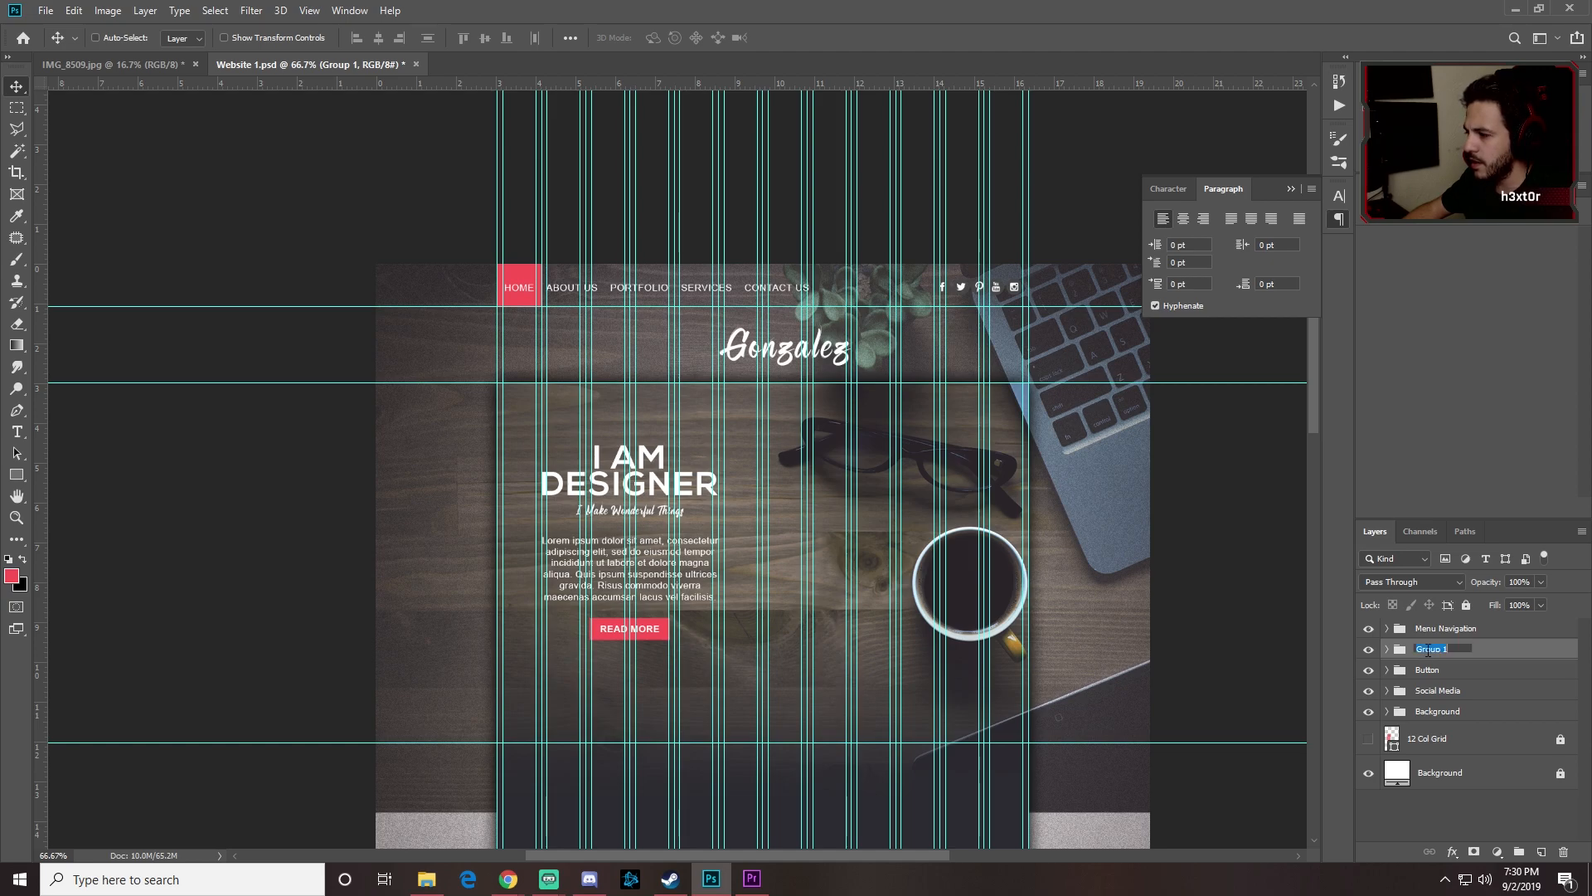
{"action": "type", "text": "Header"}
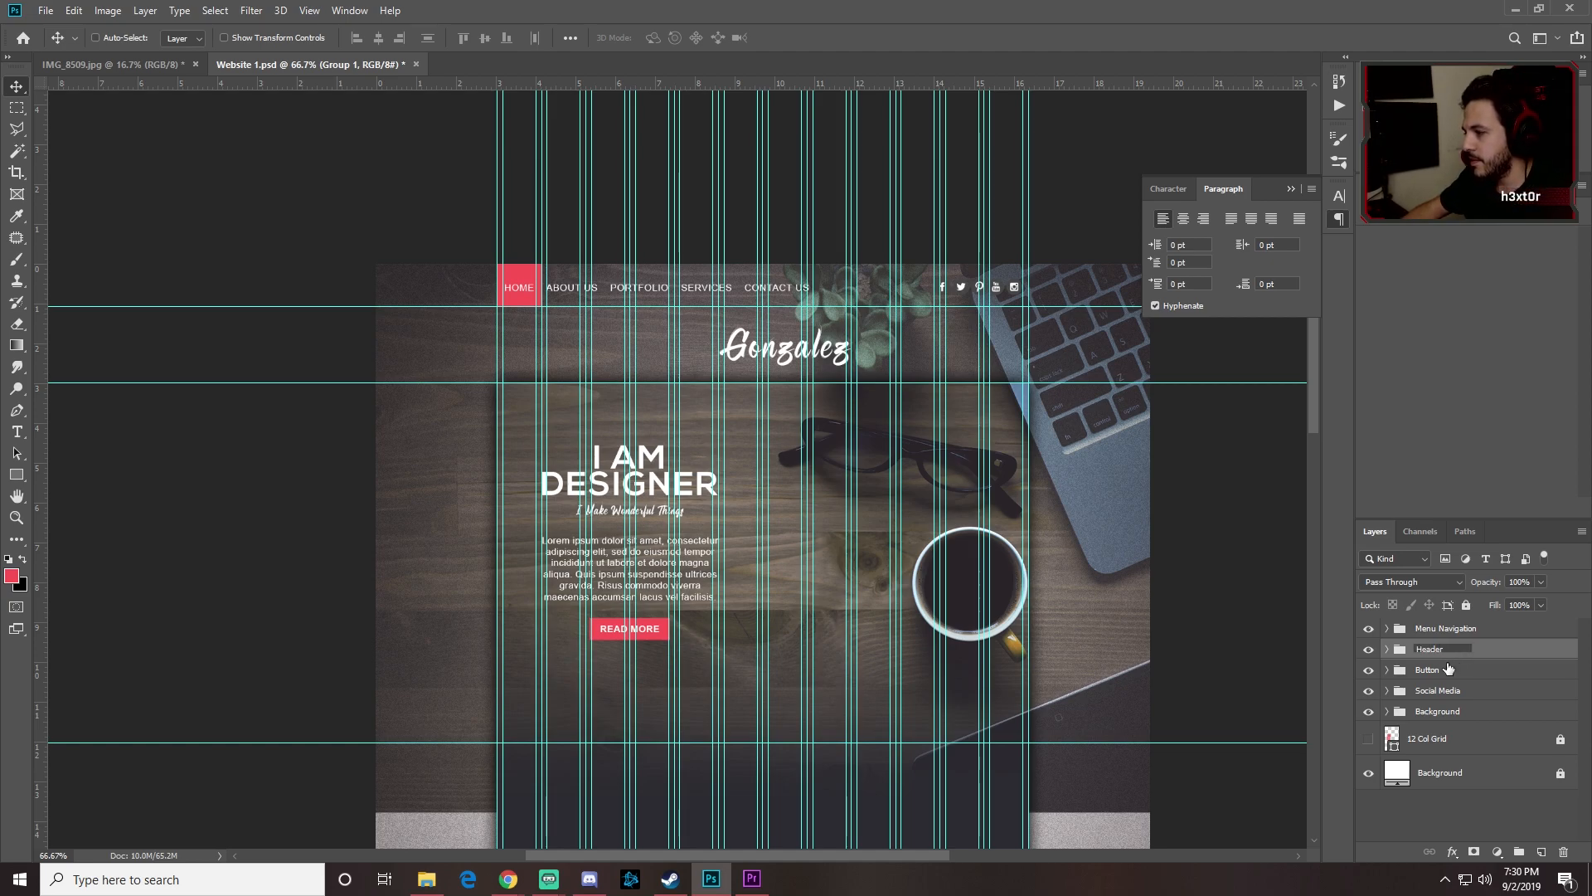
{"action": "key", "text": "Return"}
{"action": "left_click", "coordinate": [1460, 655], "text": "ctrl"}
{"action": "left_click", "coordinate": [1369, 649]}
{"action": "left_click", "coordinate": [1369, 649]}
{"action": "left_click", "coordinate": [1369, 649]}
{"action": "left_click", "coordinate": [1370, 650]}
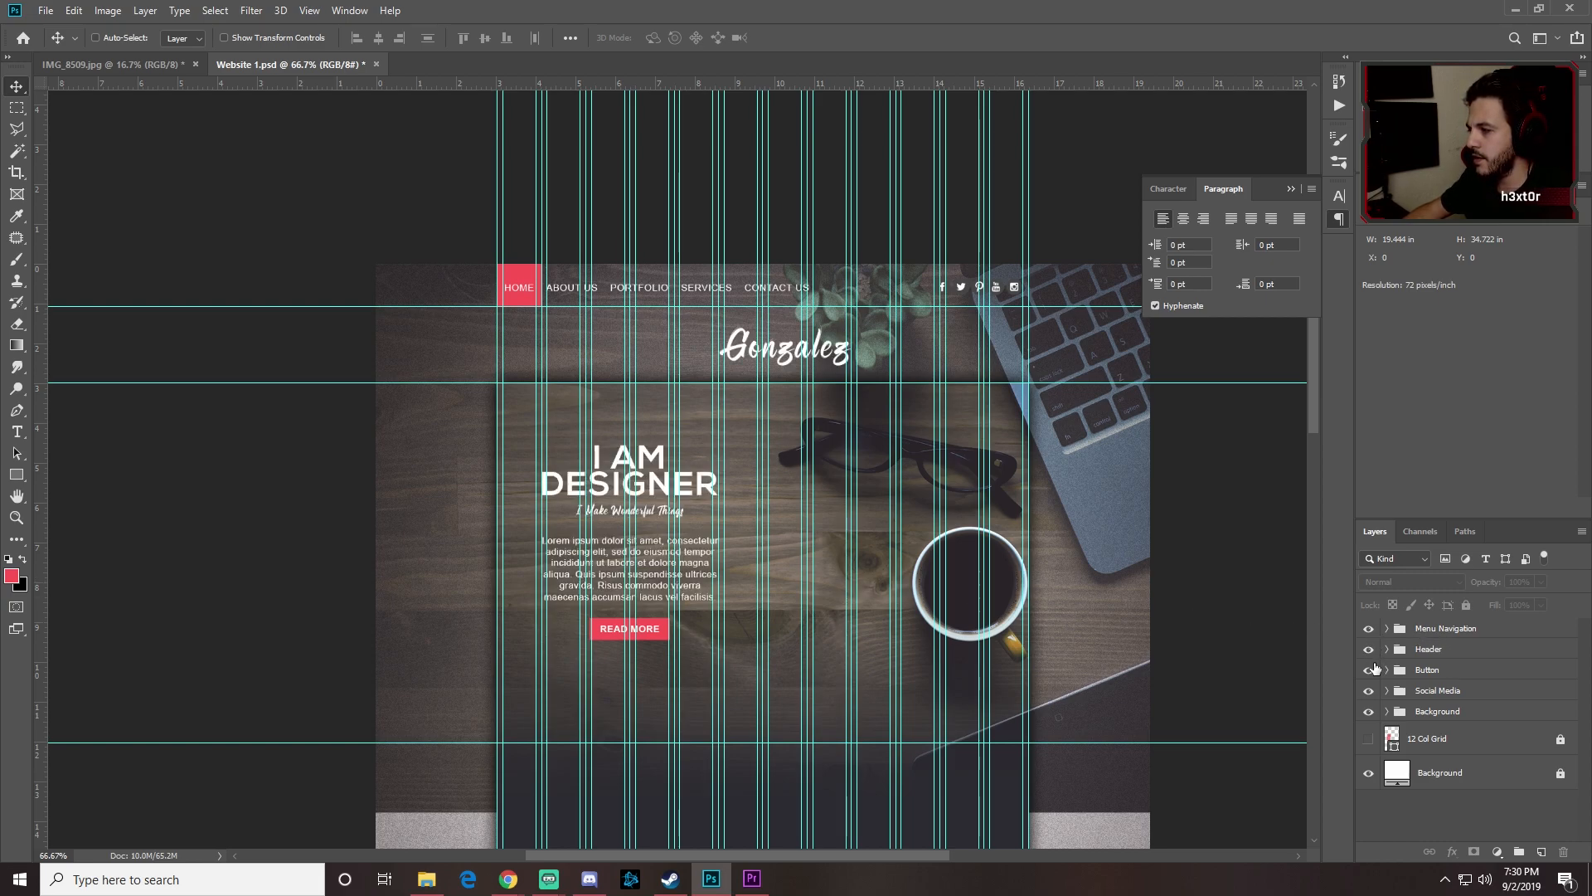
Step: Toggle the Button, Social Media, Header and Background groups on and off to check each one
{"action": "left_click", "coordinate": [1369, 671]}
{"action": "left_click", "coordinate": [1369, 671]}
{"action": "left_click", "coordinate": [1369, 671]}
{"action": "left_click", "coordinate": [1369, 672]}
{"action": "left_click", "coordinate": [1369, 691]}
{"action": "left_click", "coordinate": [1370, 691]}
{"action": "left_click", "coordinate": [1369, 691]}
{"action": "left_click", "coordinate": [1370, 691]}
{"action": "left_click", "coordinate": [1369, 648]}
{"action": "left_click", "coordinate": [1369, 649]}
{"action": "left_click", "coordinate": [1369, 649]}
{"action": "left_click", "coordinate": [1369, 648]}
{"action": "left_click", "coordinate": [1369, 712]}
{"action": "left_click", "coordinate": [1370, 712]}
{"action": "left_click", "coordinate": [1369, 712]}
{"action": "left_click", "coordinate": [1369, 712]}
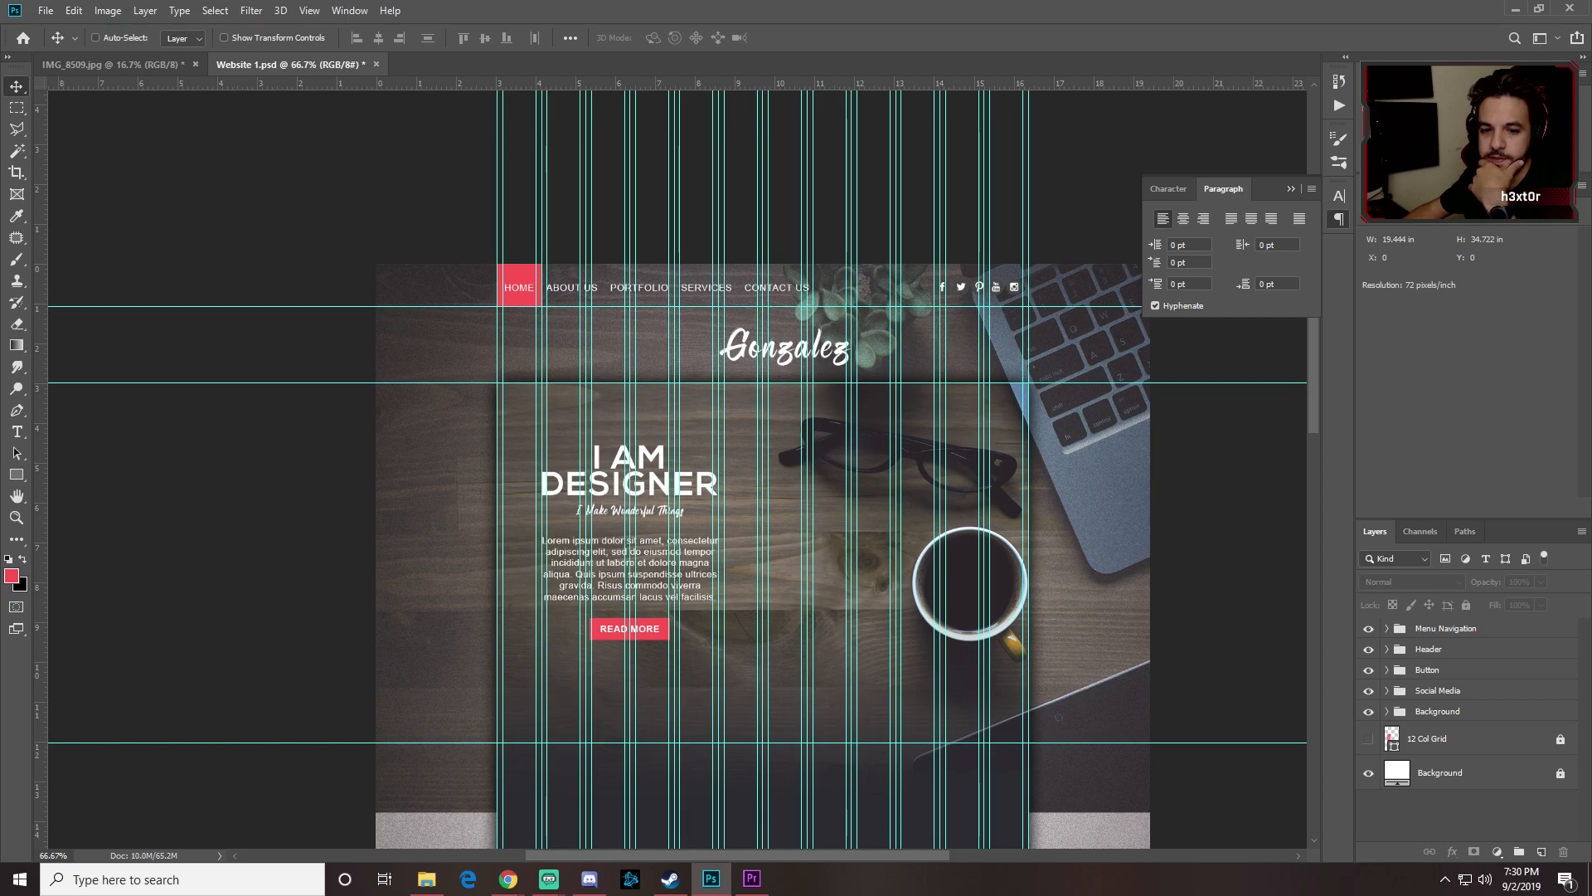
Step: Hide all guides and view the page at 50%, framing the hero section
{"action": "key", "text": "ctrl+minus"}
{"action": "key", "text": "ctrl+minus"}
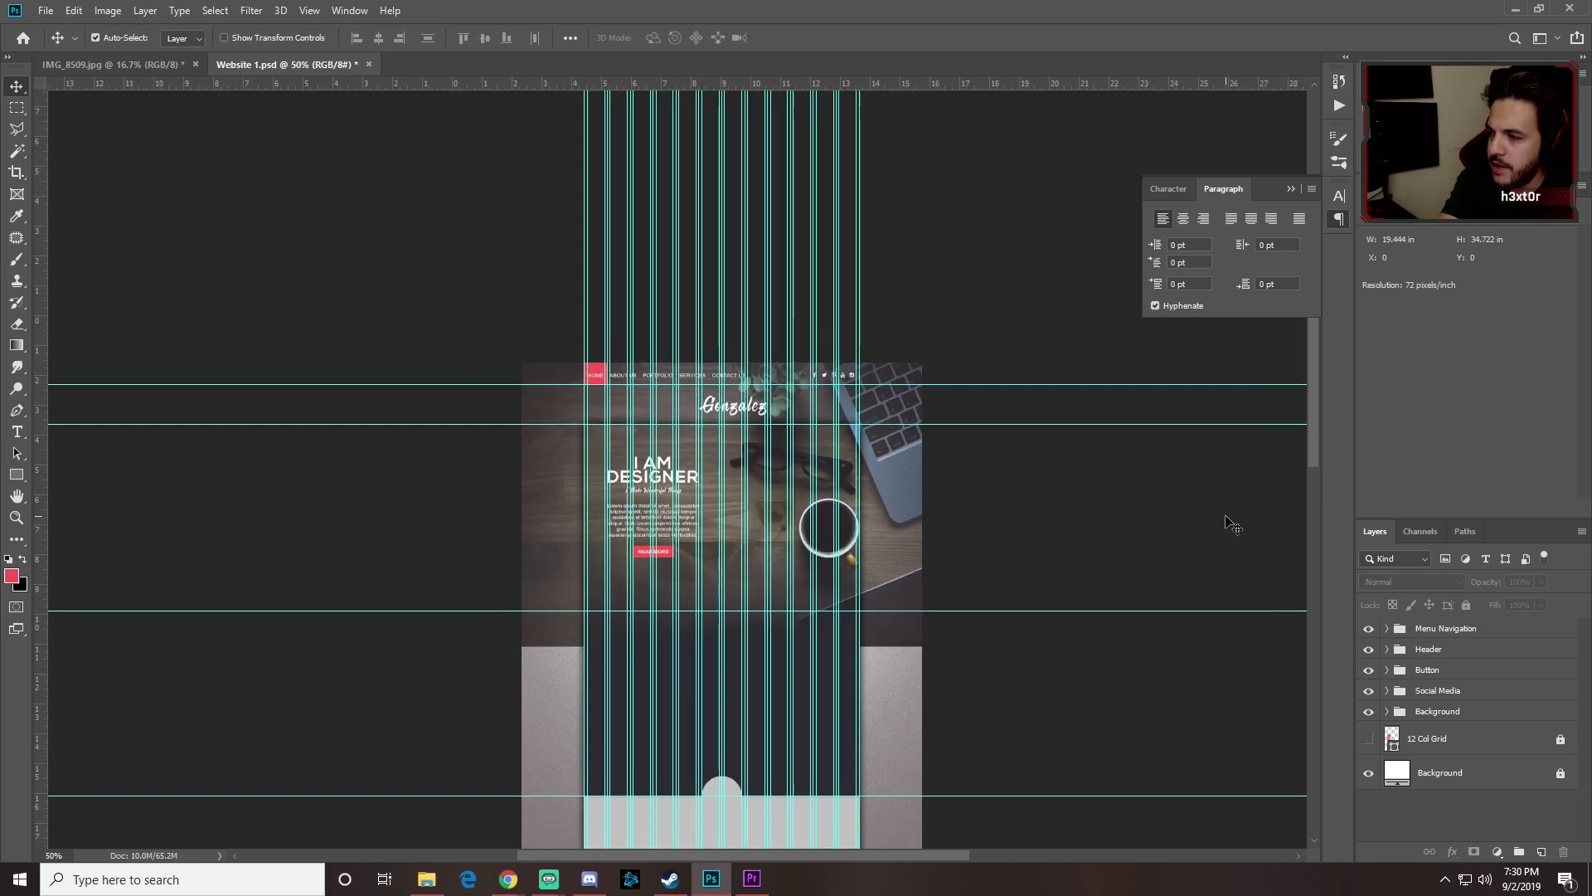
{"action": "key", "text": "ctrl+semicolon"}
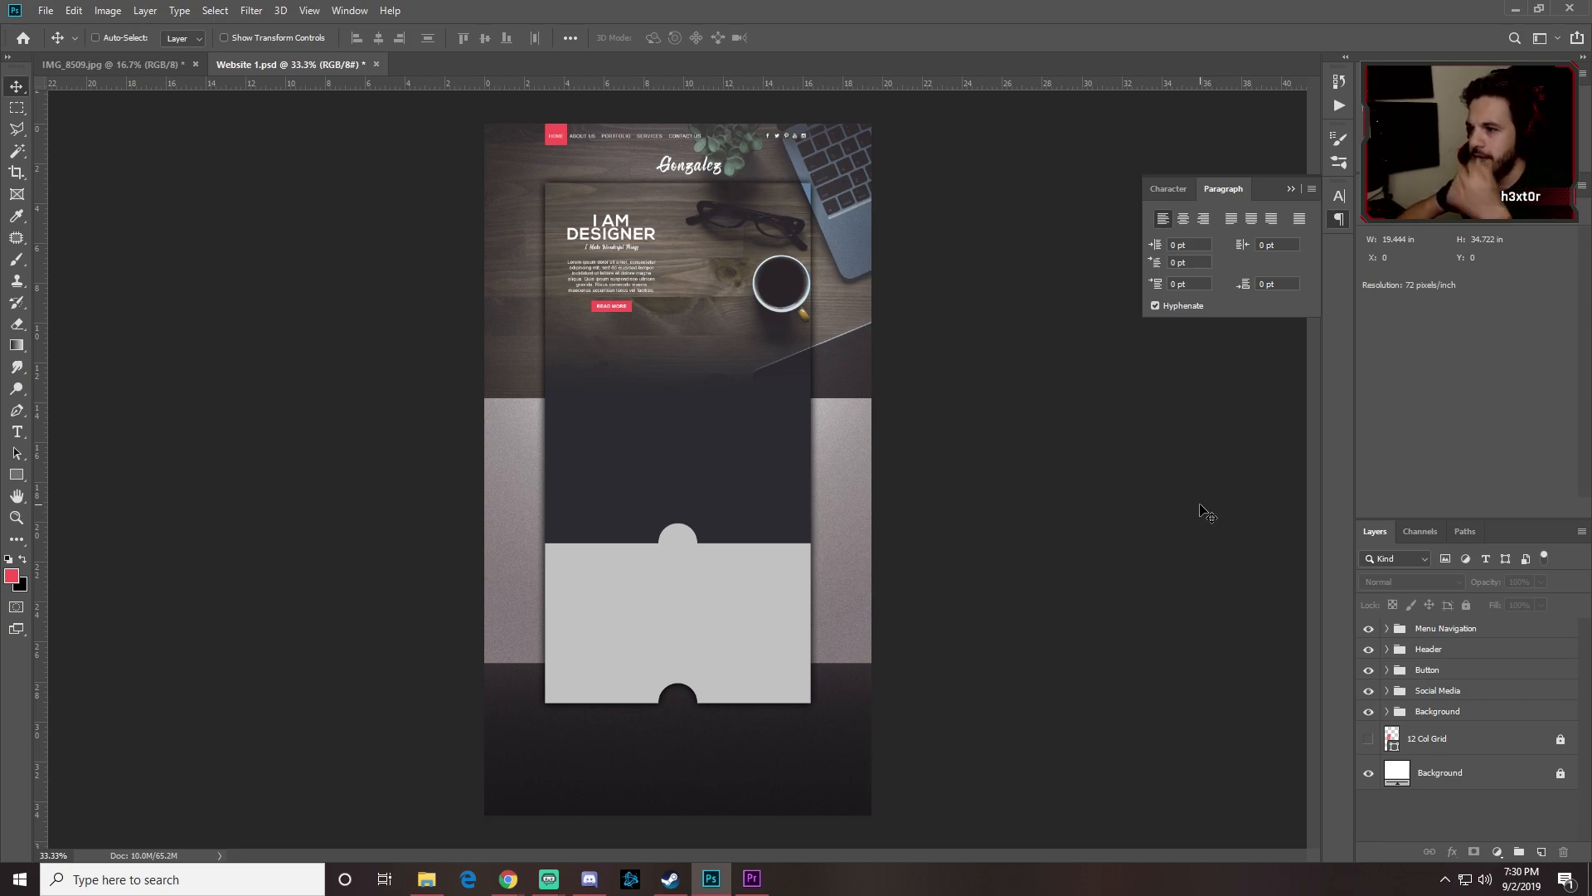
{"action": "key", "text": "ctrl+plus"}
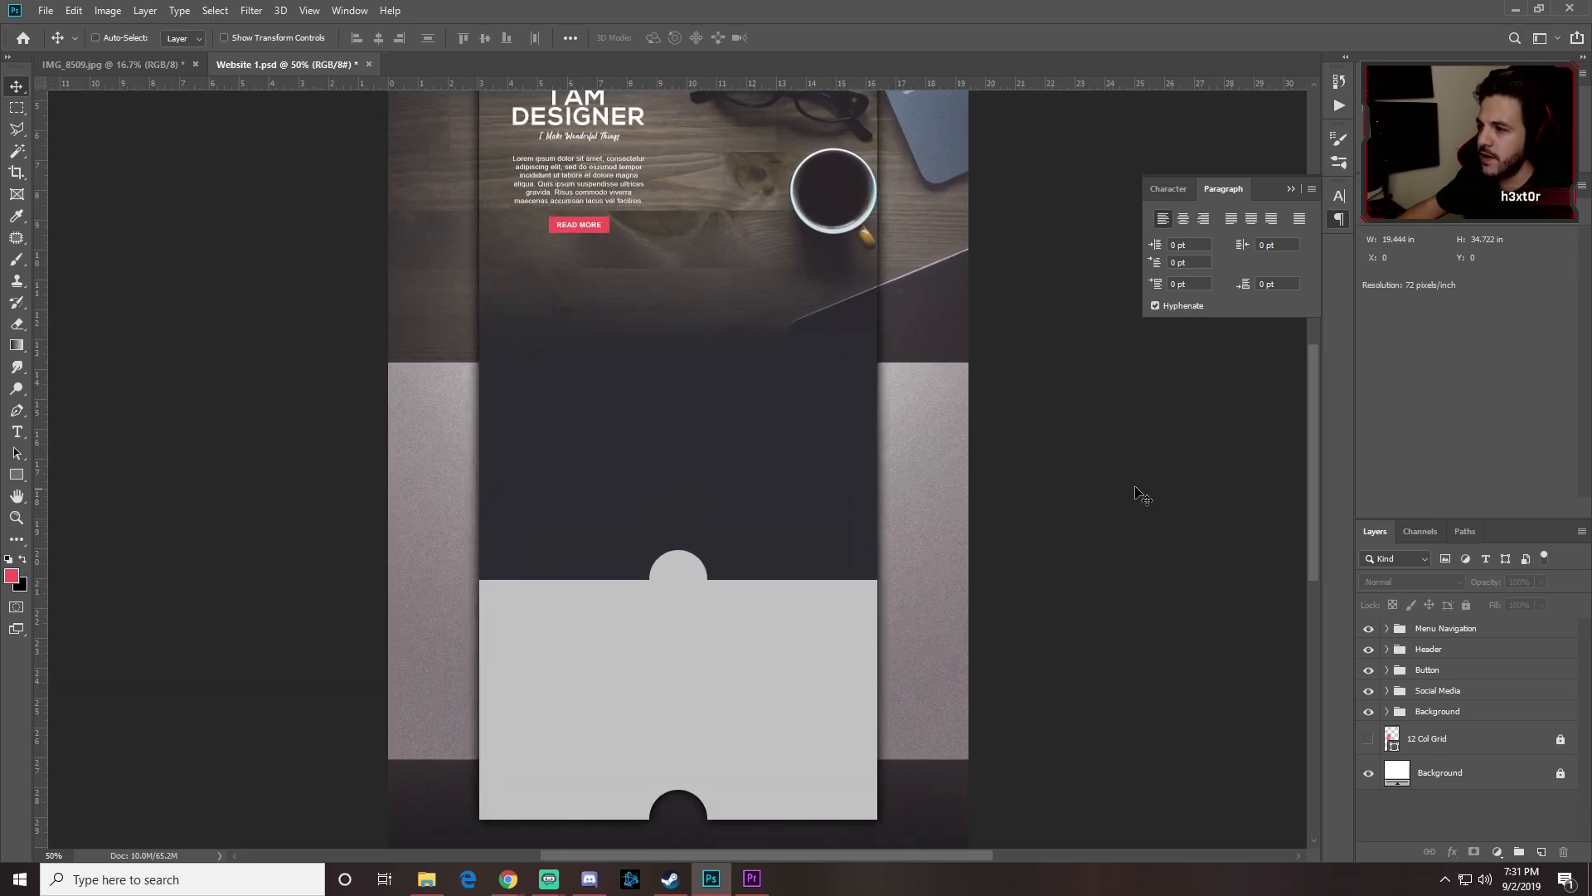
{"action": "scroll", "coordinate": [1003, 473], "scroll_direction": "up", "scroll_amount": 3}
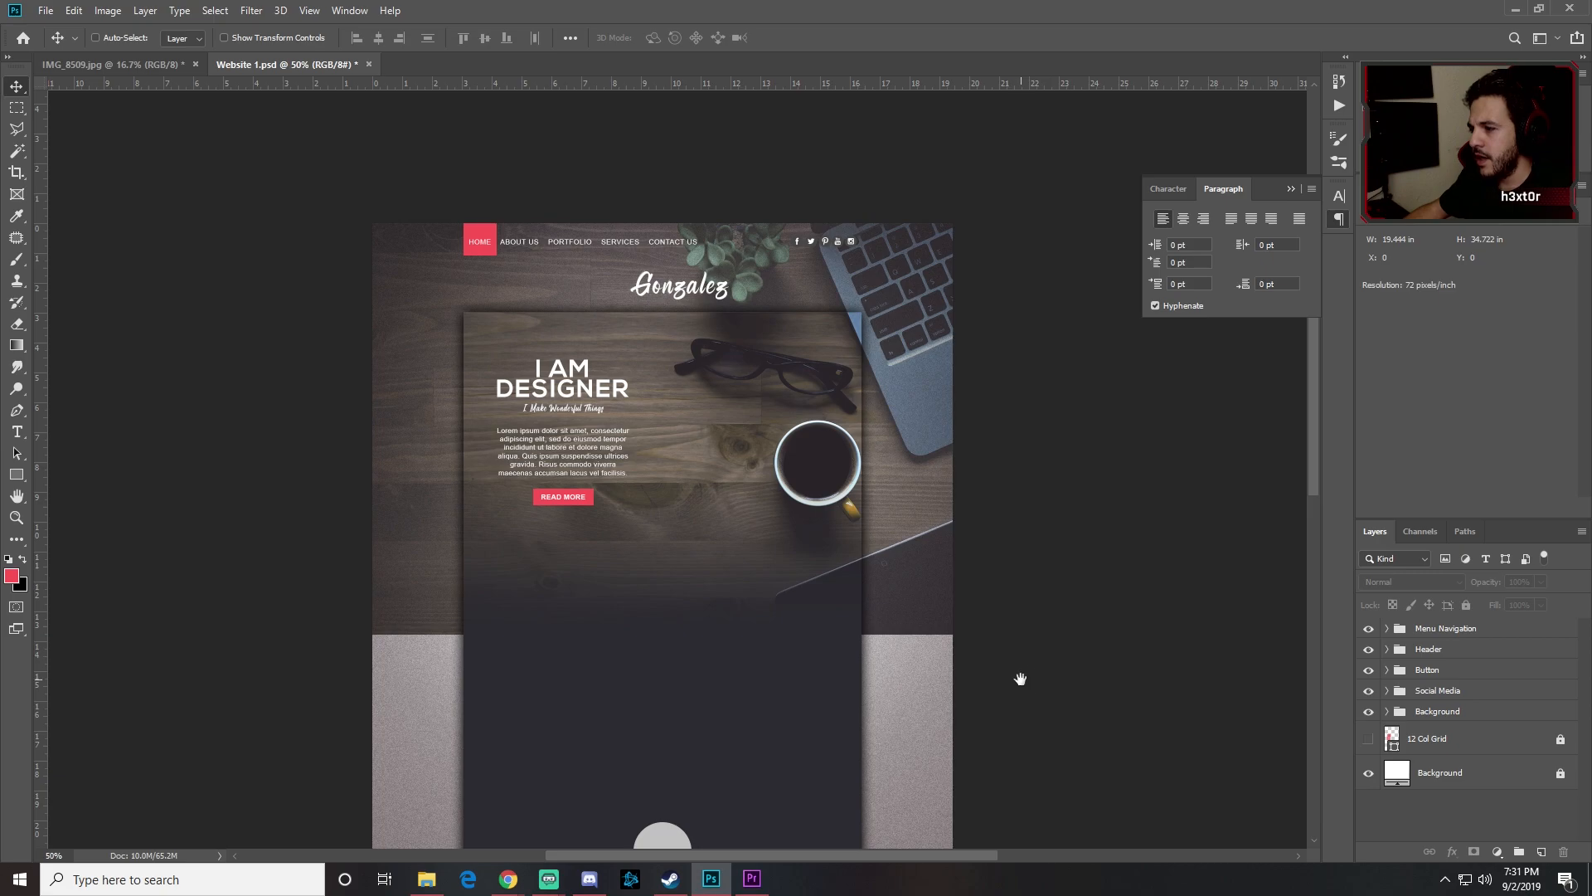
{"action": "left_click_drag", "start_coordinate": [1016, 676], "coordinate": [1013, 639]}
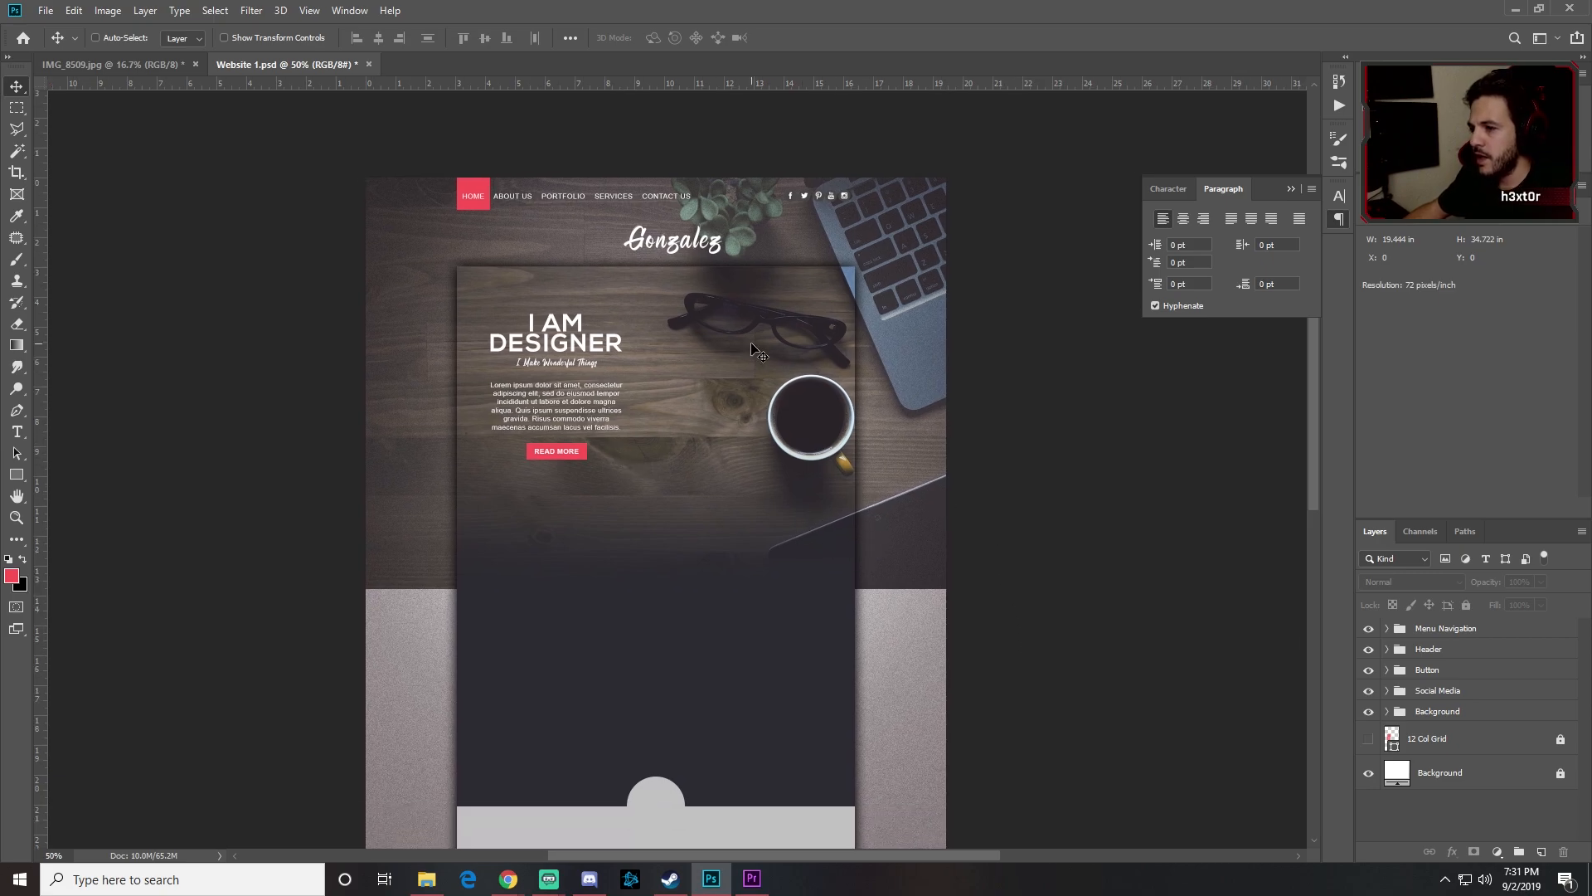
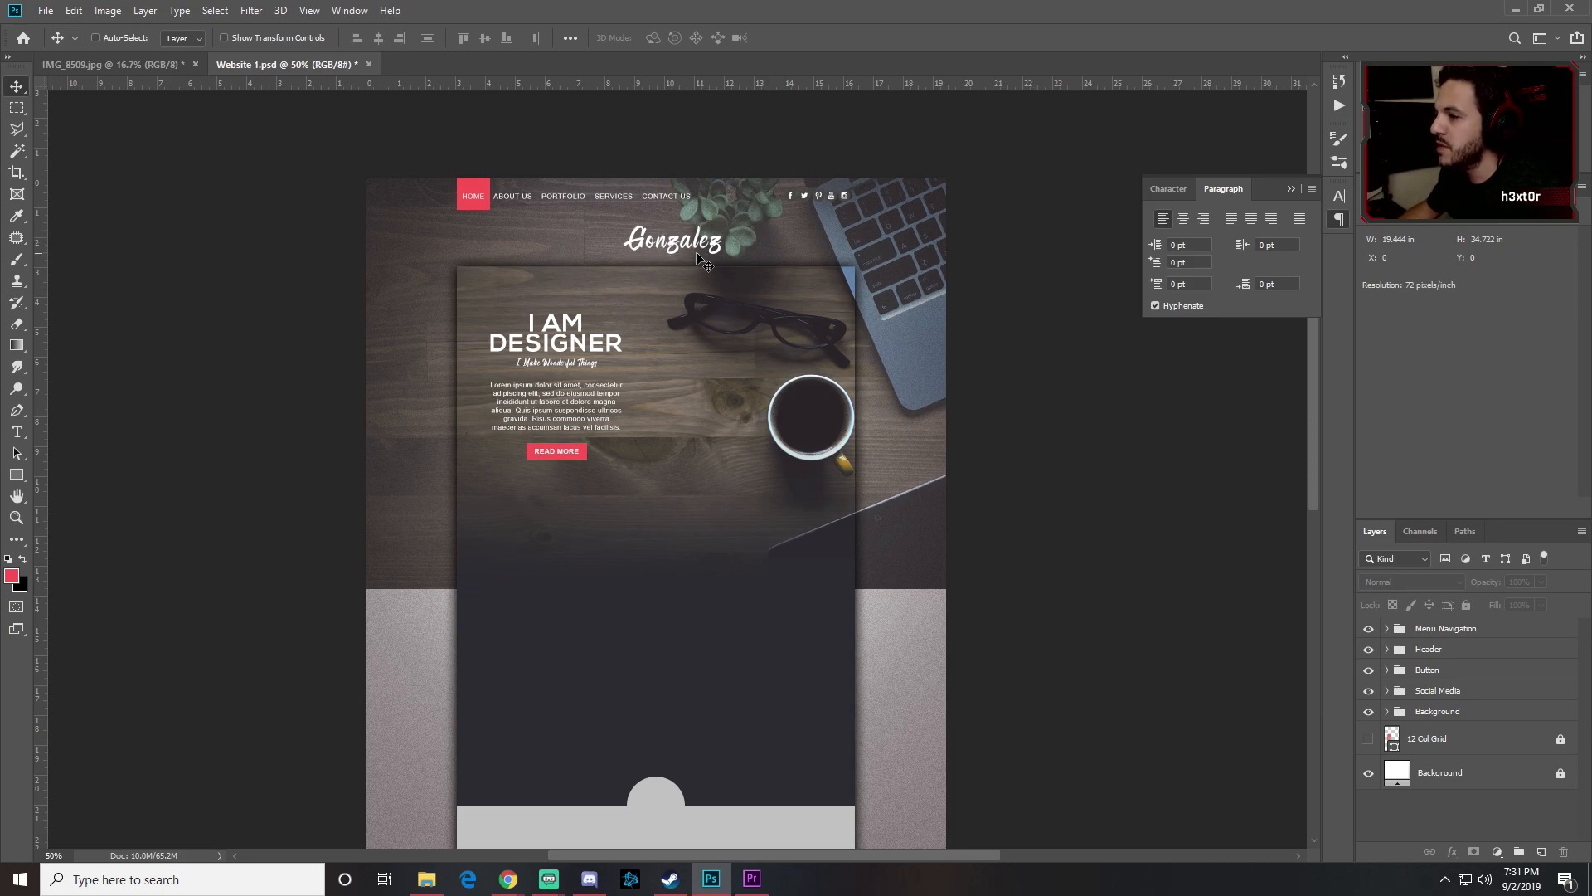
Step: Centre the Gonzalez logo layer horizontally within a marquee spanning the full-width header band
{"action": "left_click", "coordinate": [1431, 653]}
{"action": "left_click", "coordinate": [1392, 652]}
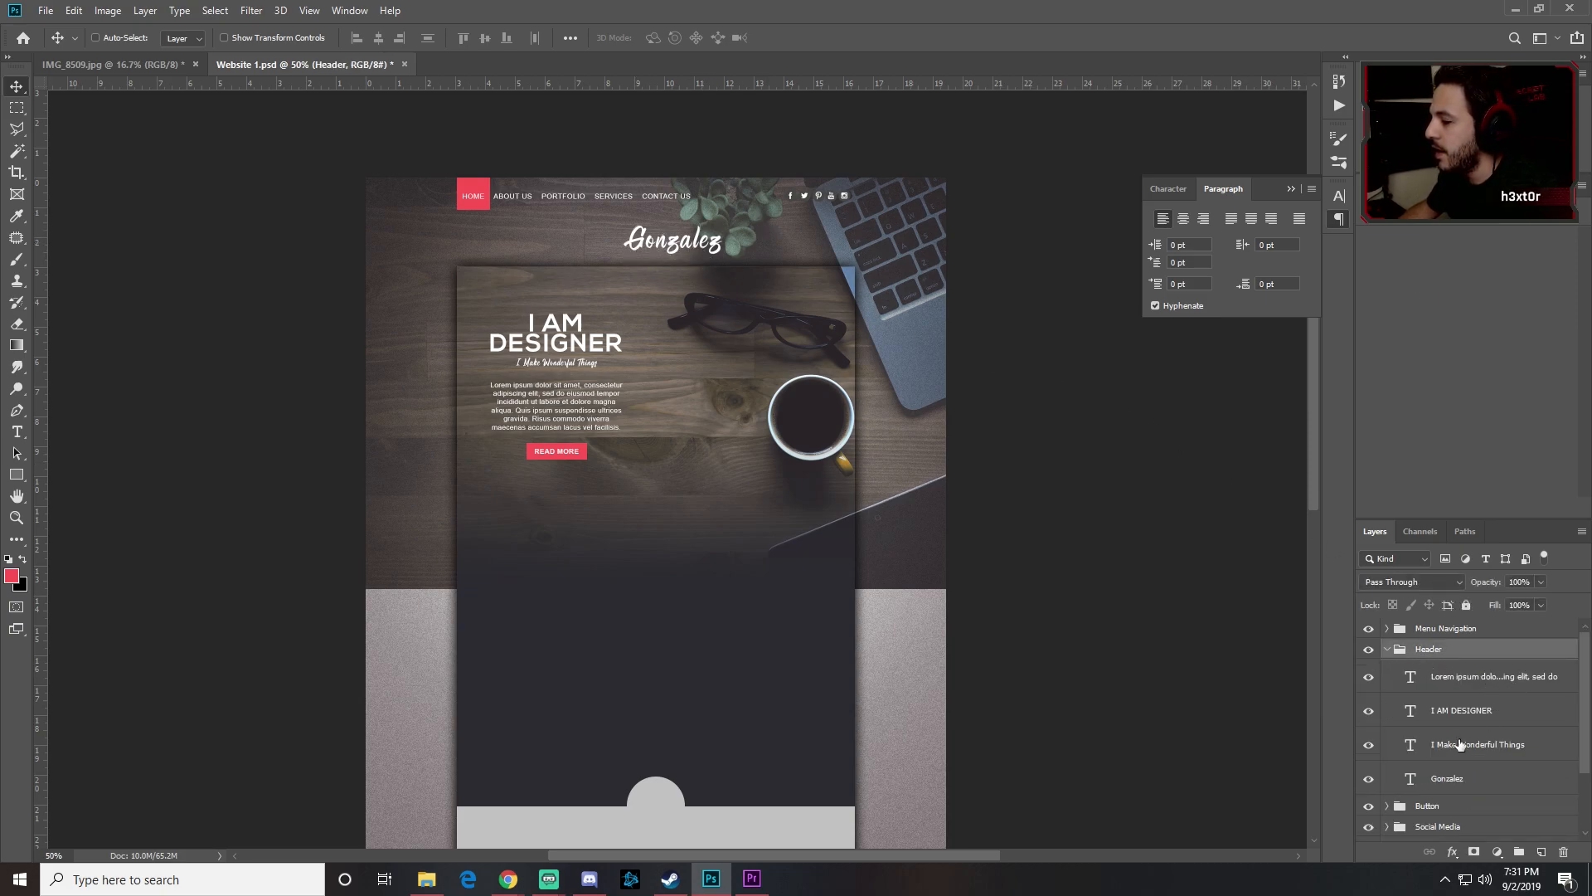
{"action": "left_click", "coordinate": [1440, 781]}
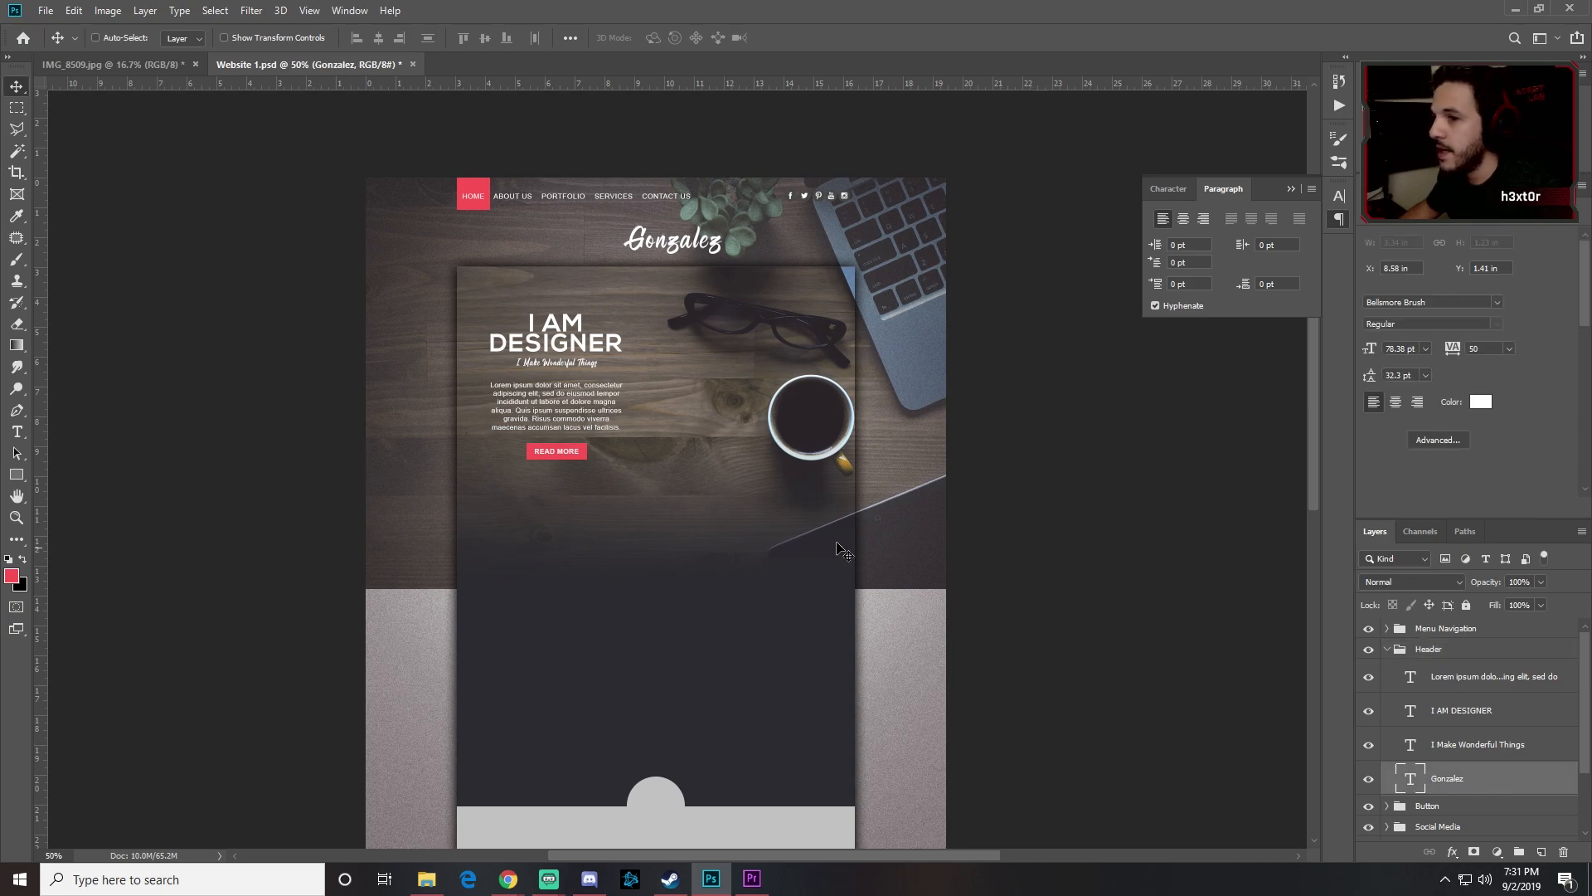
{"action": "left_click", "coordinate": [17, 111]}
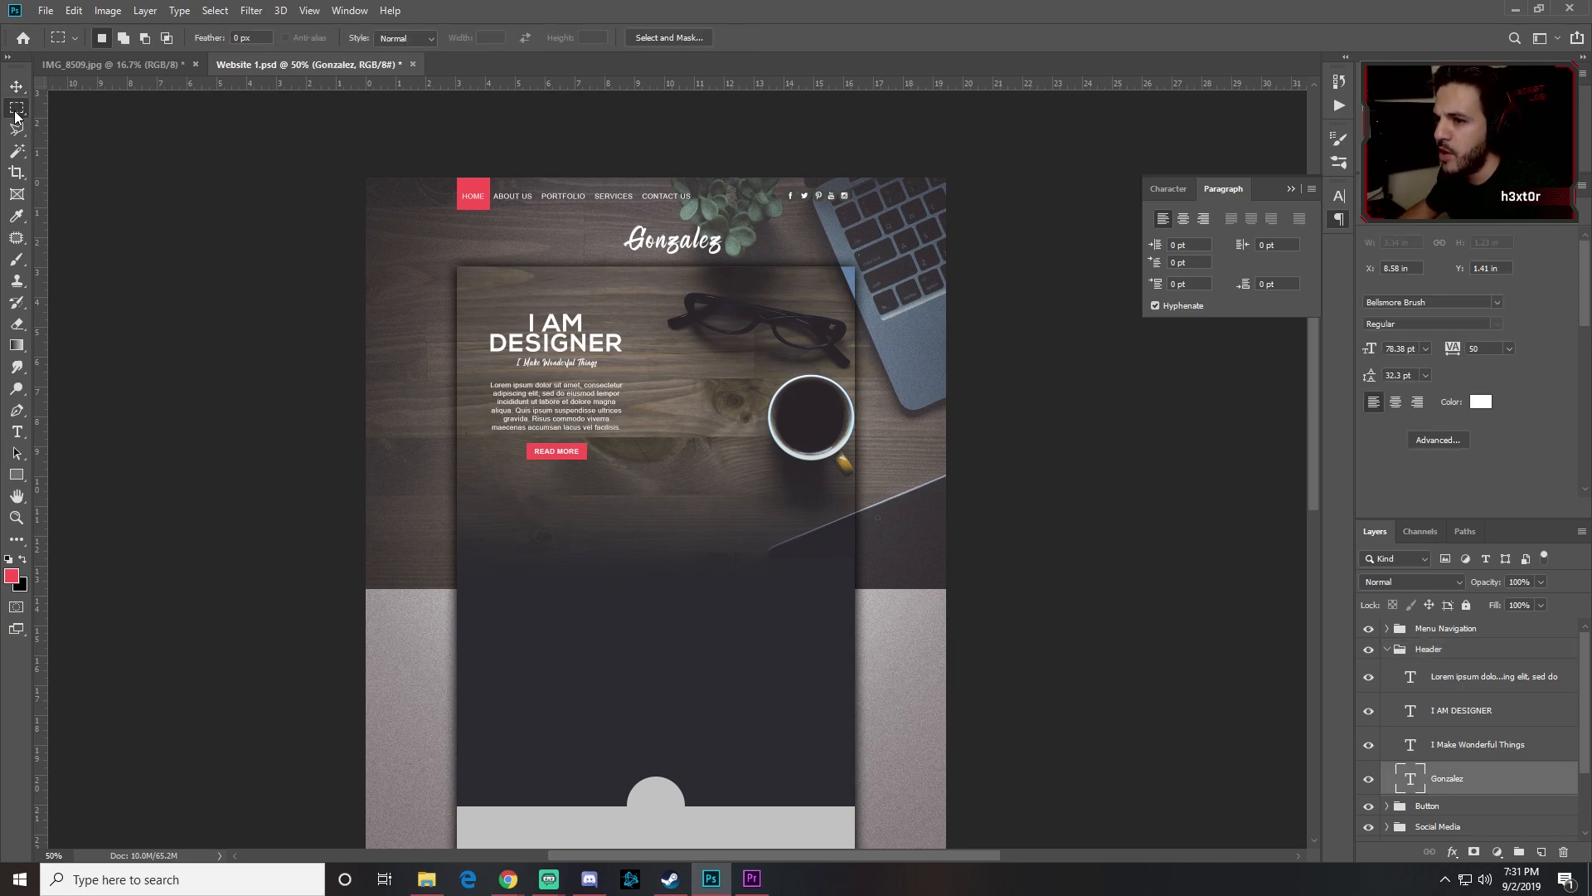
{"action": "left_click_drag", "start_coordinate": [365, 177], "coordinate": [963, 306]}
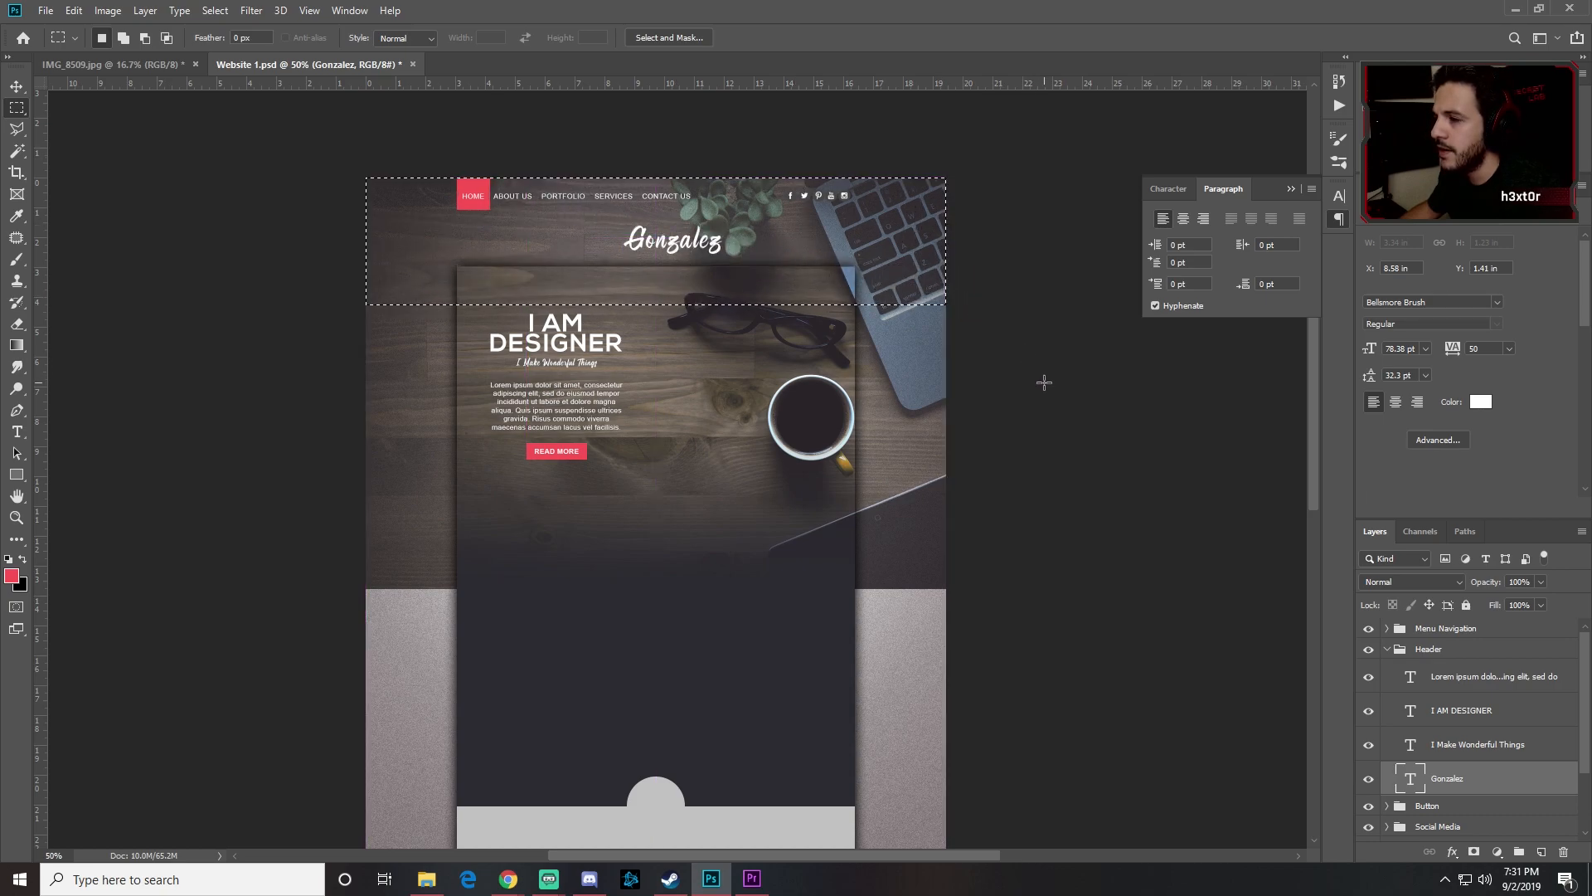
{"action": "left_click", "coordinate": [16, 86]}
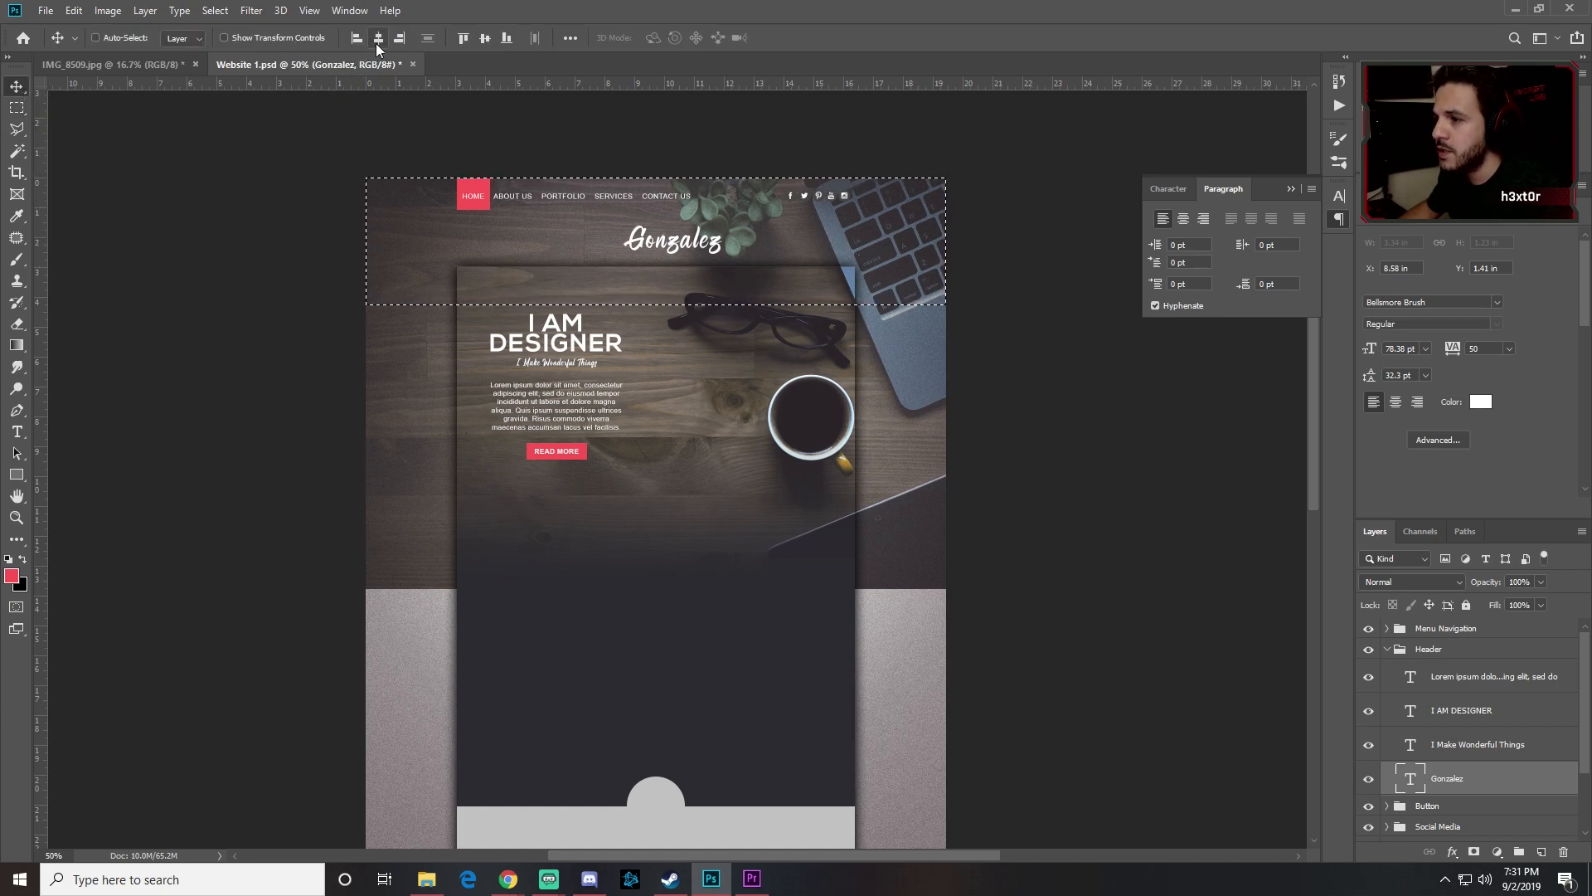
{"action": "left_click", "coordinate": [377, 44]}
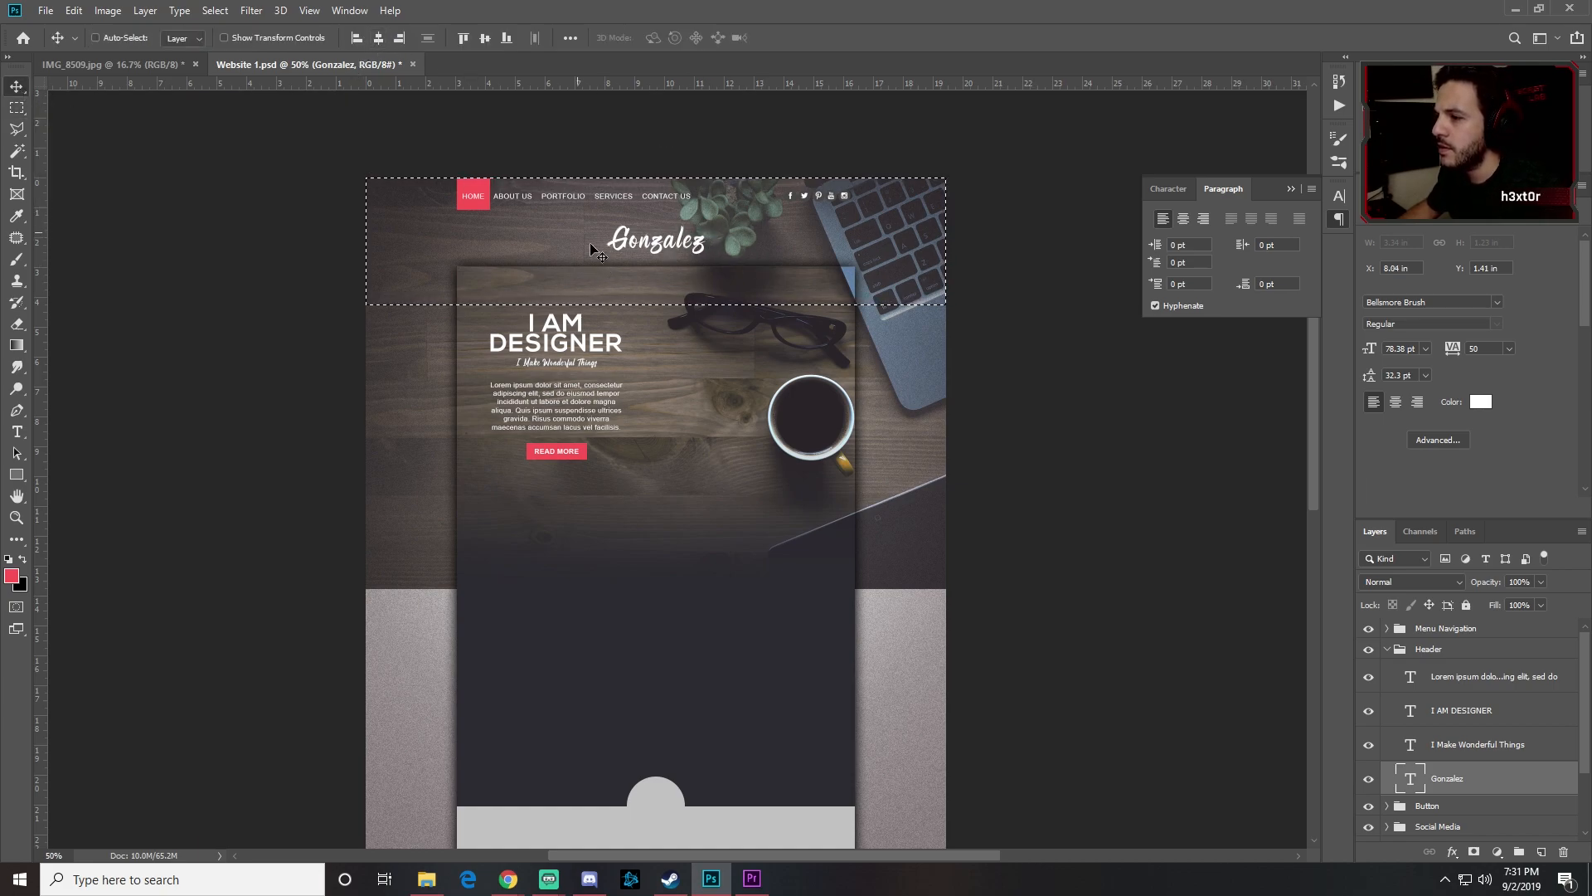
{"action": "key", "text": "ctrl+d"}
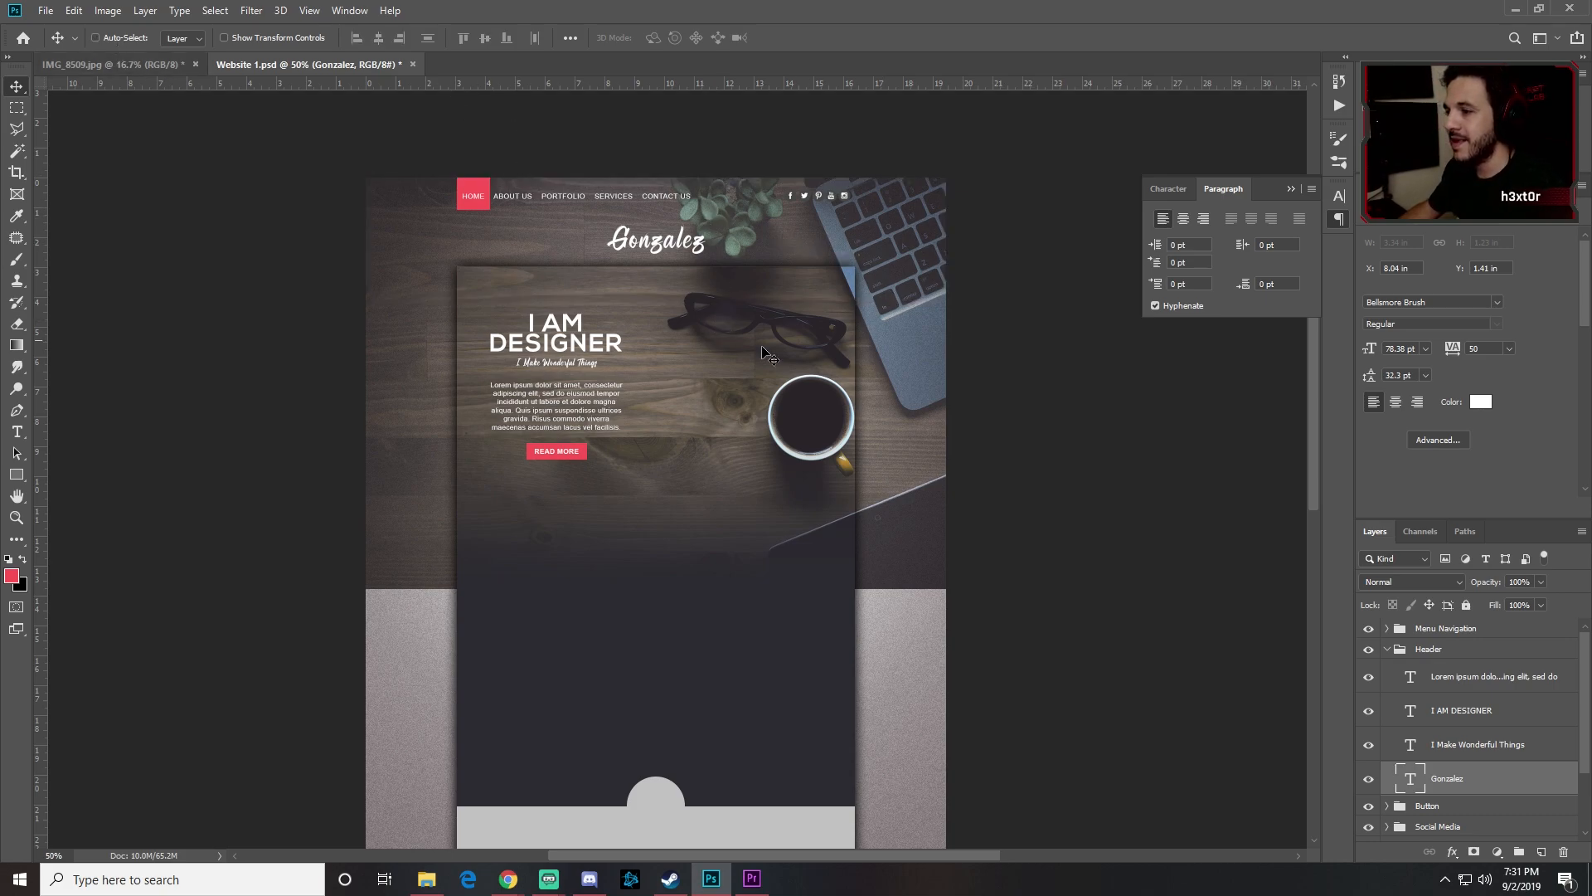
{"action": "left_click", "coordinate": [1387, 651]}
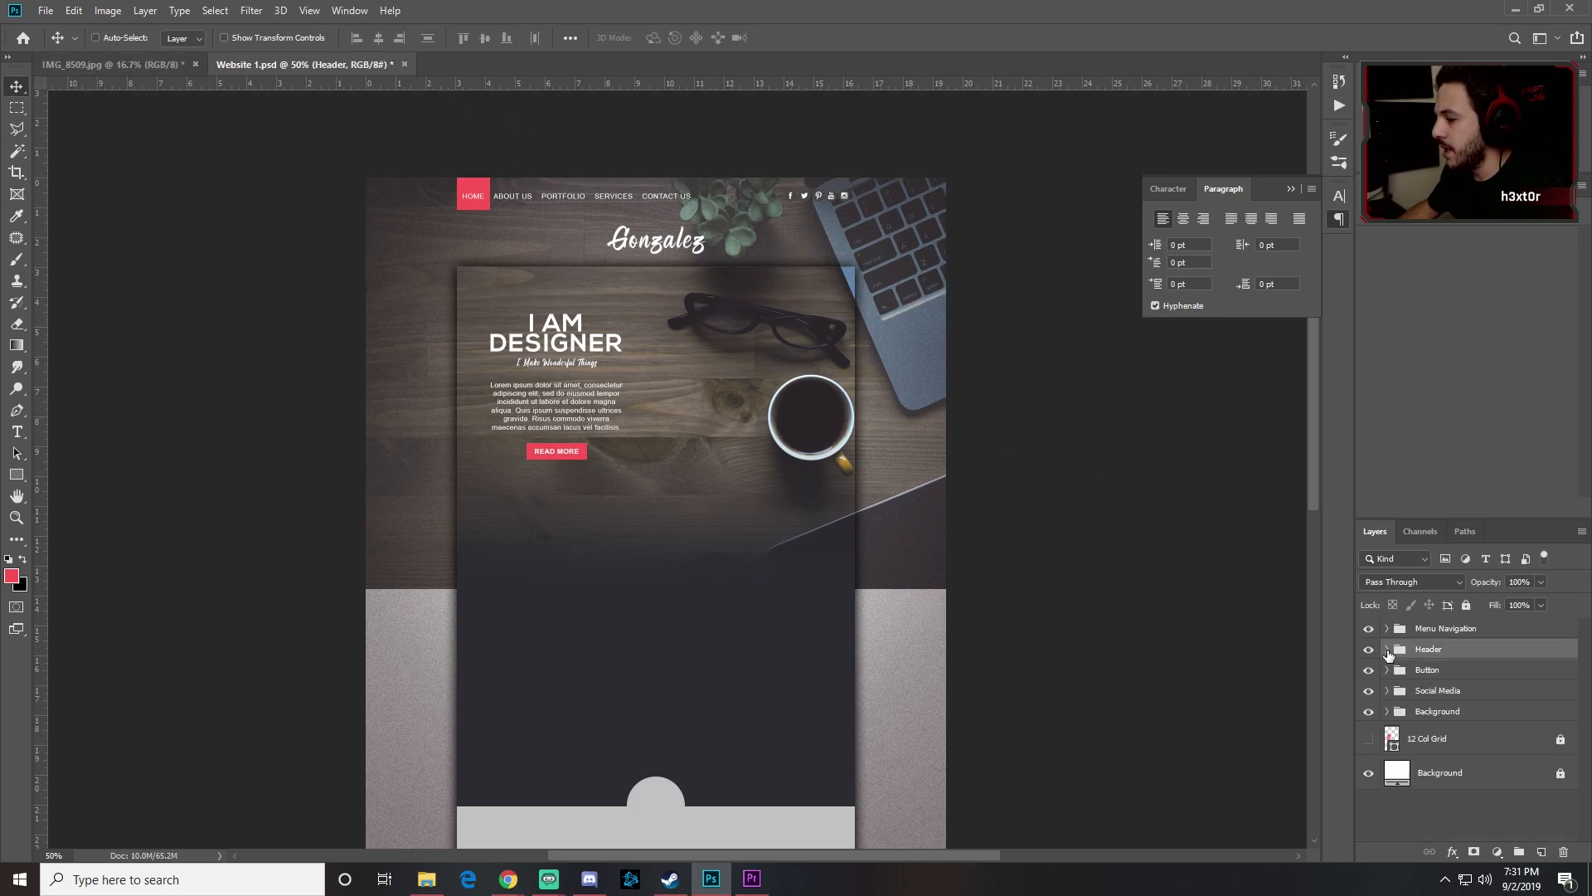
Step: Show the 12-column grid guides, zoom in and pan down to the empty dark section
{"action": "key", "text": "alt+Tab"}
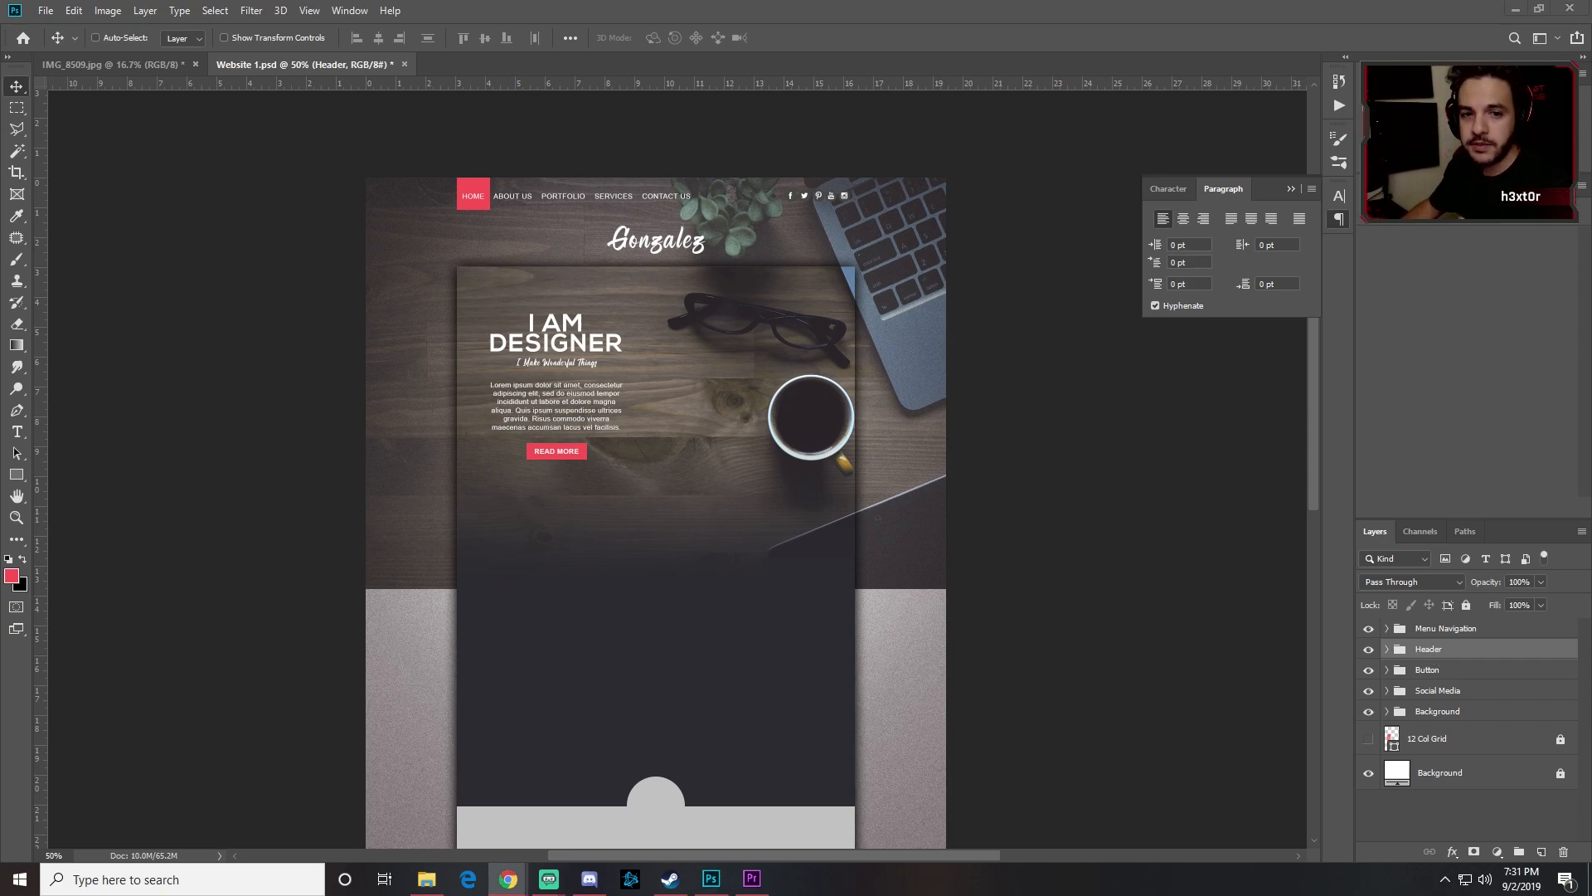
{"action": "key", "text": "alt+Tab"}
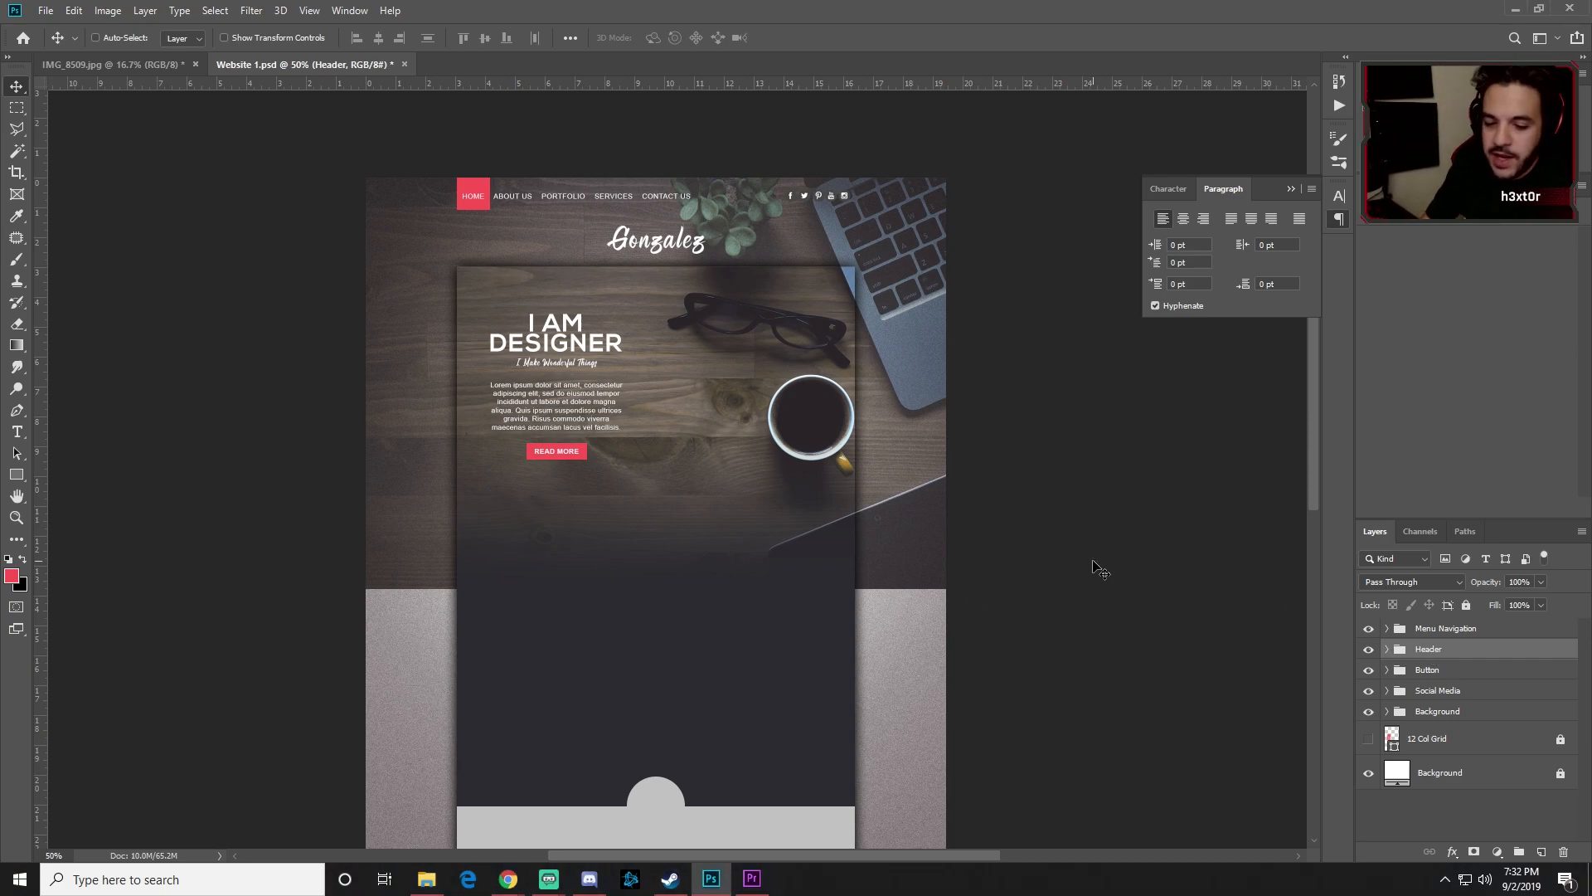
{"action": "key", "text": "ctrl"}
{"action": "key", "text": "ctrl+semicolon"}
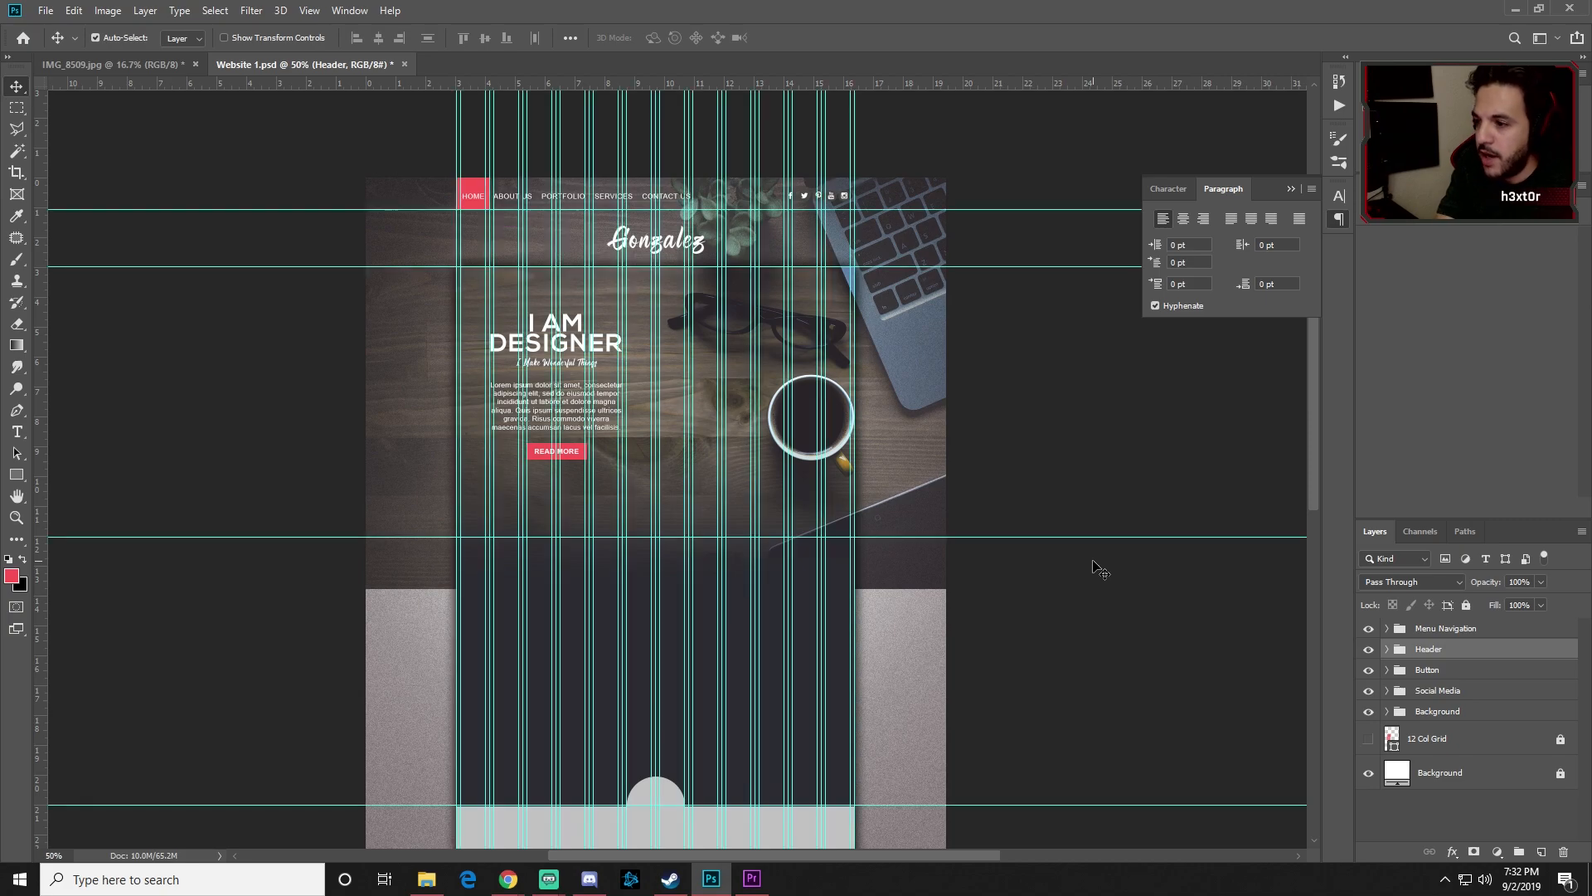
{"action": "key", "text": "ctrl+1"}
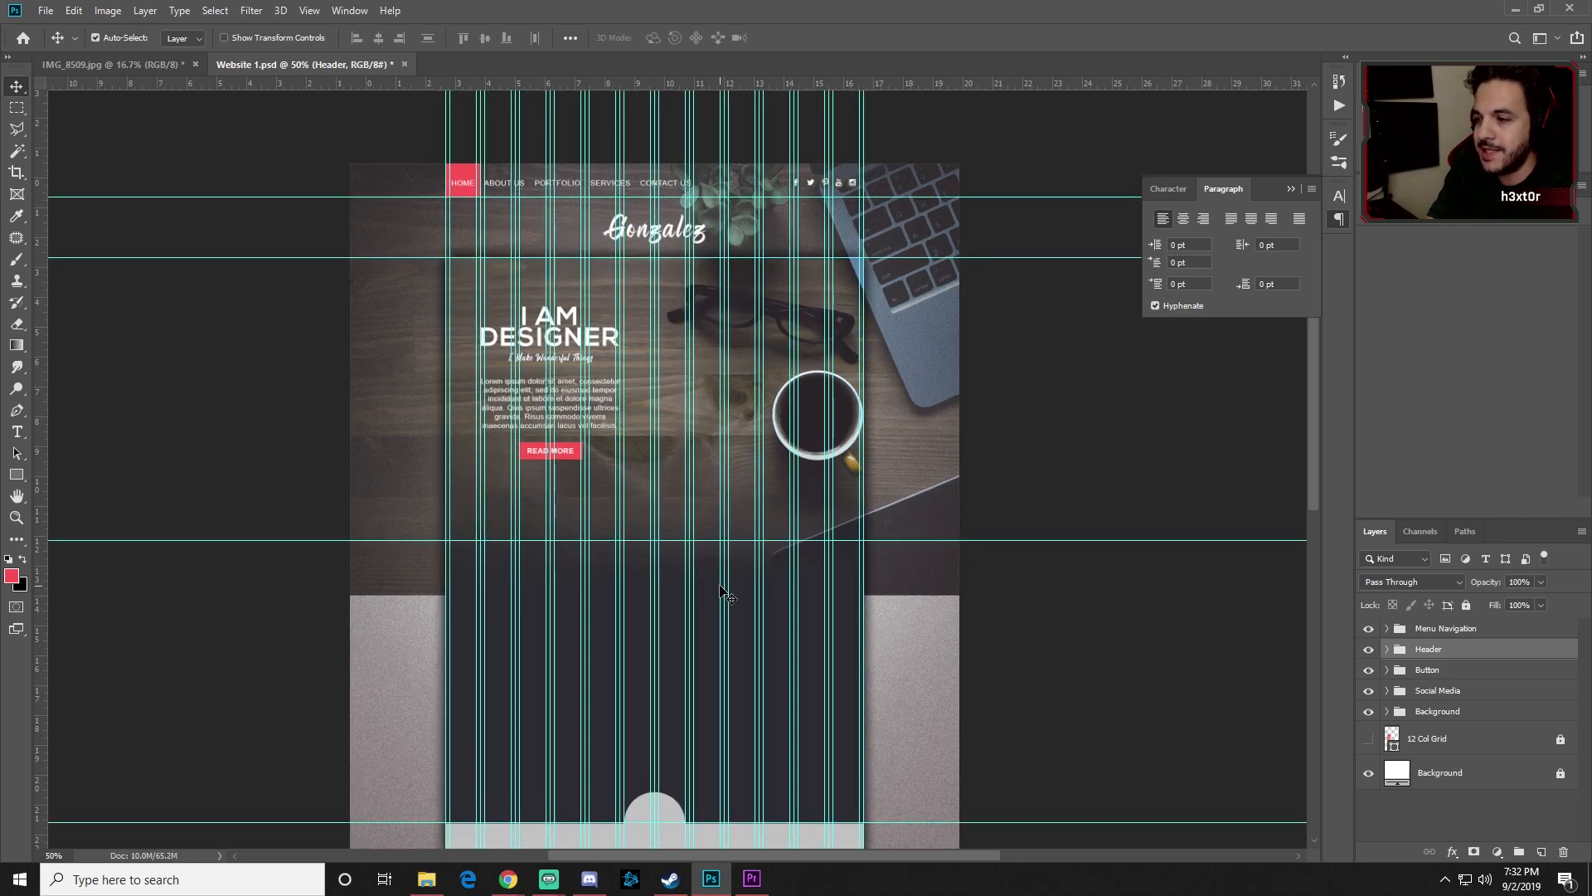
{"action": "left_click_drag", "start_coordinate": [469, 642], "coordinate": [577, 331]}
{"action": "left_click_drag", "start_coordinate": [553, 417], "coordinate": [602, 366]}
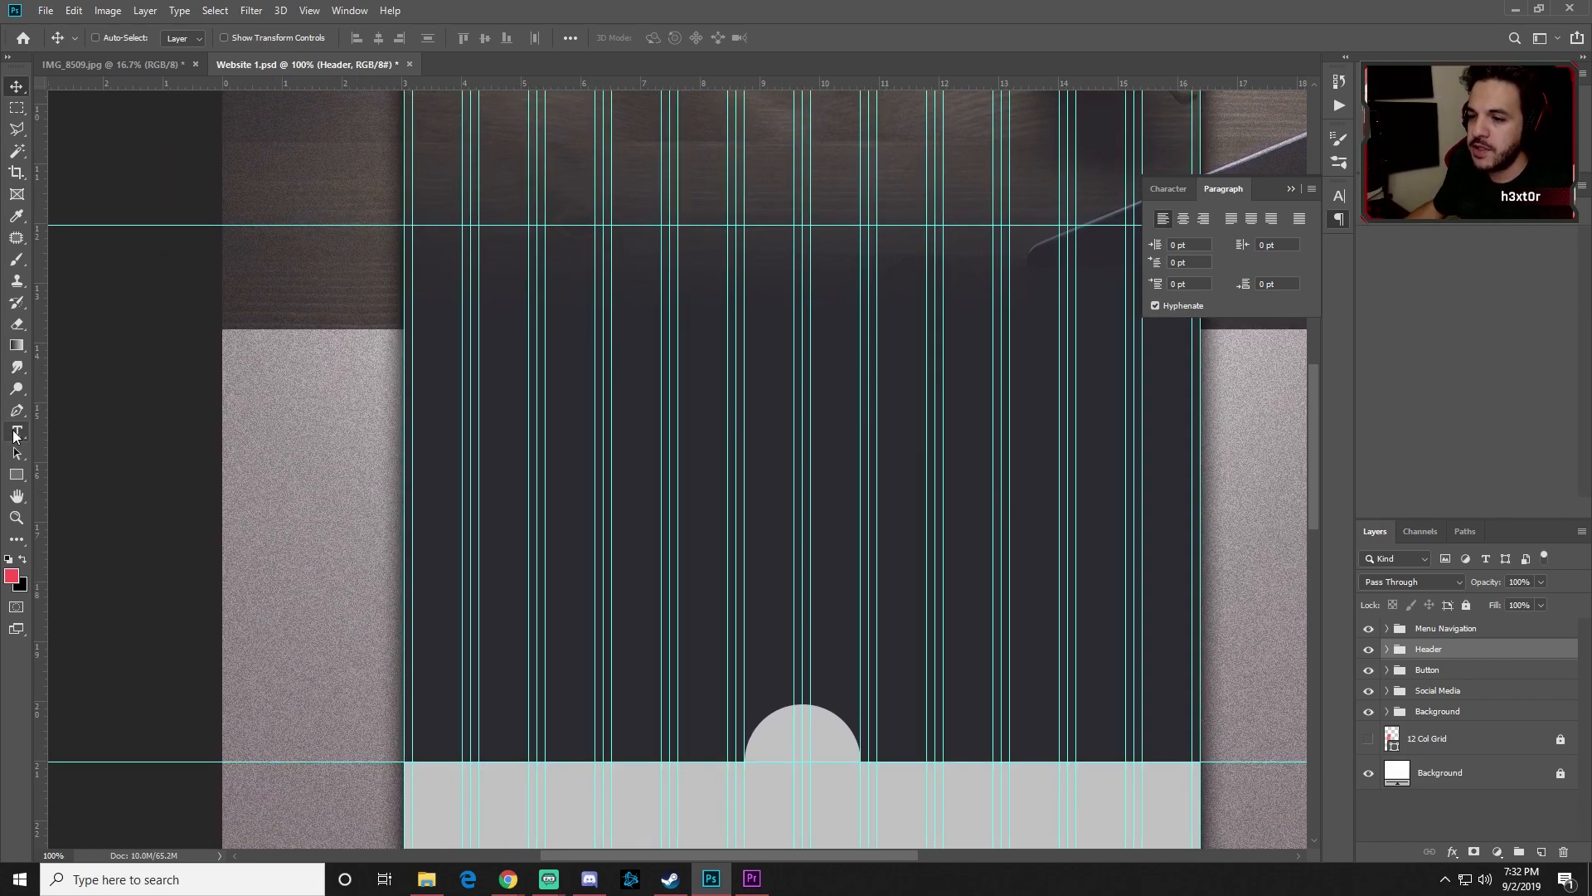
Step: Set the Type tool's font family to Arial
{"action": "left_click", "coordinate": [17, 432]}
{"action": "left_click", "coordinate": [215, 37]}
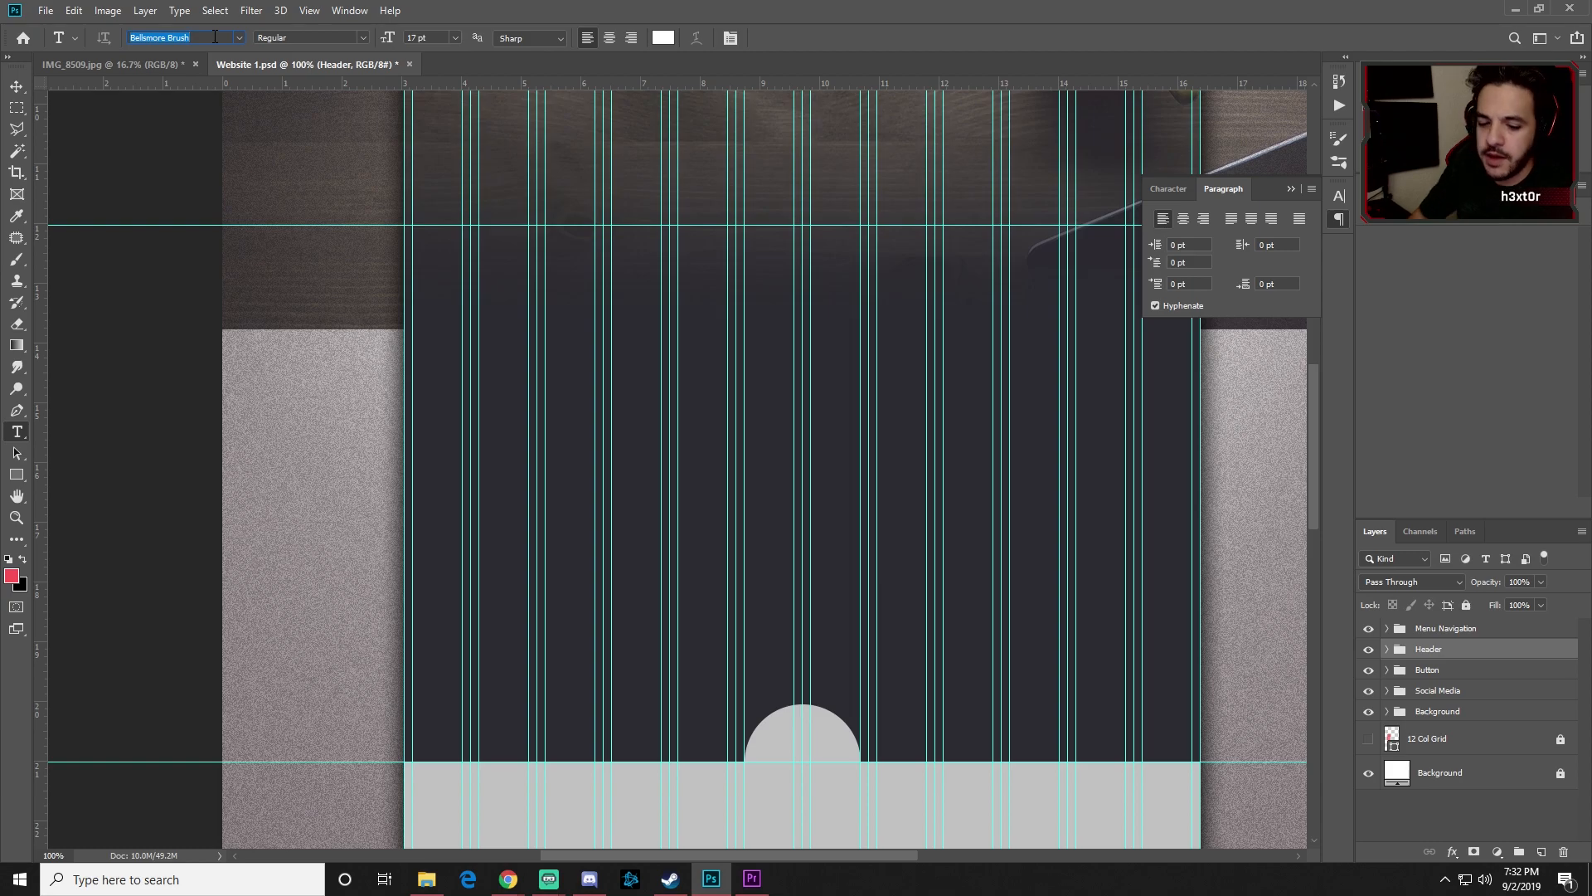
{"action": "type", "text": "arial"}
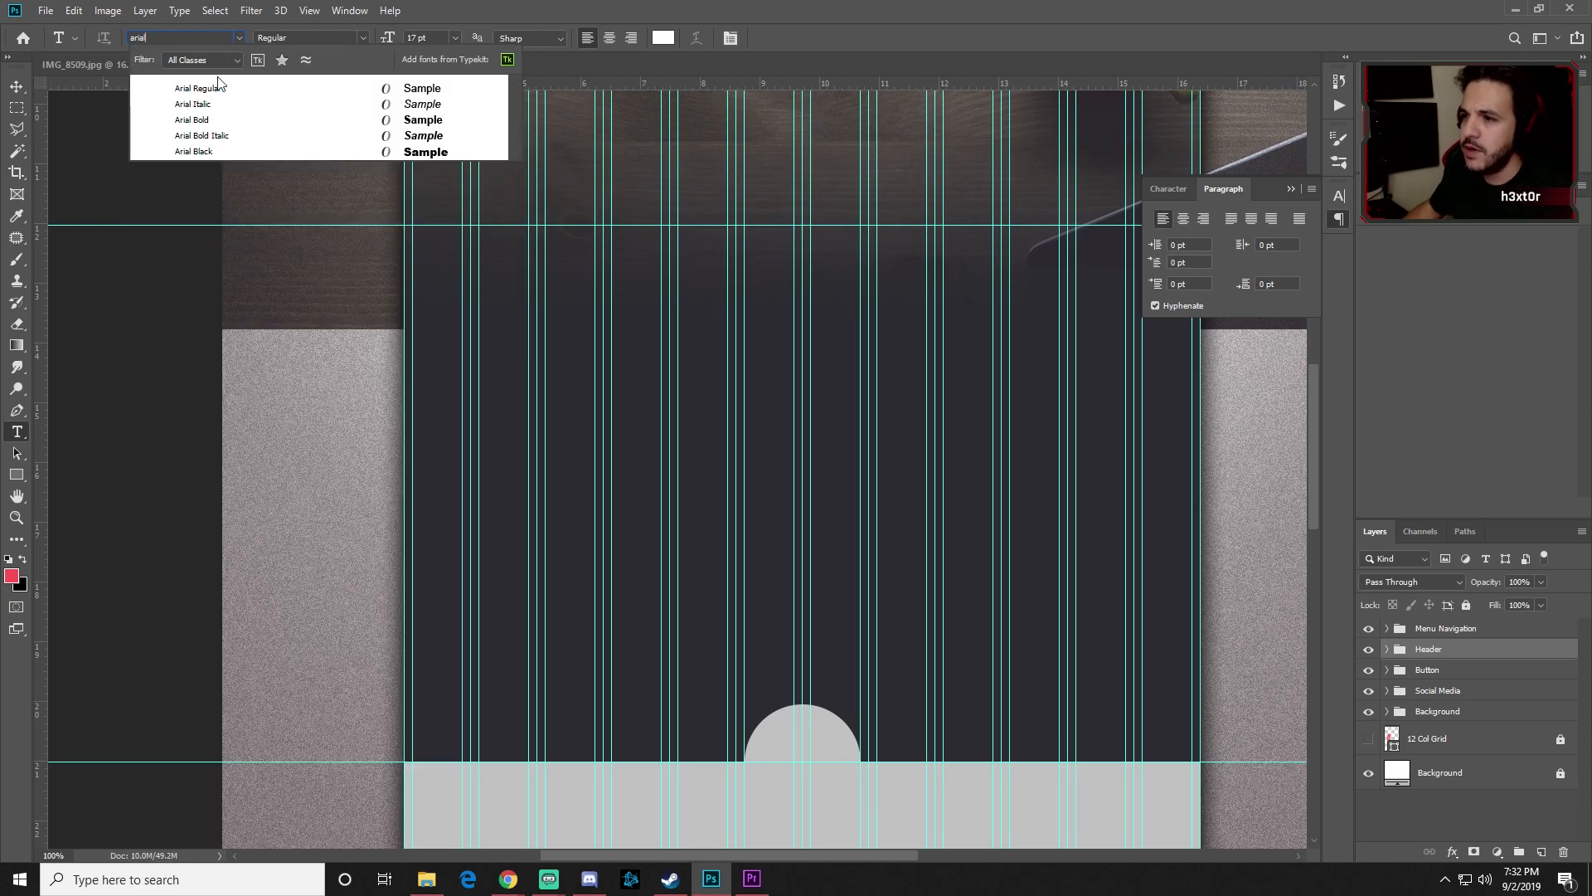
{"action": "left_click", "coordinate": [214, 89]}
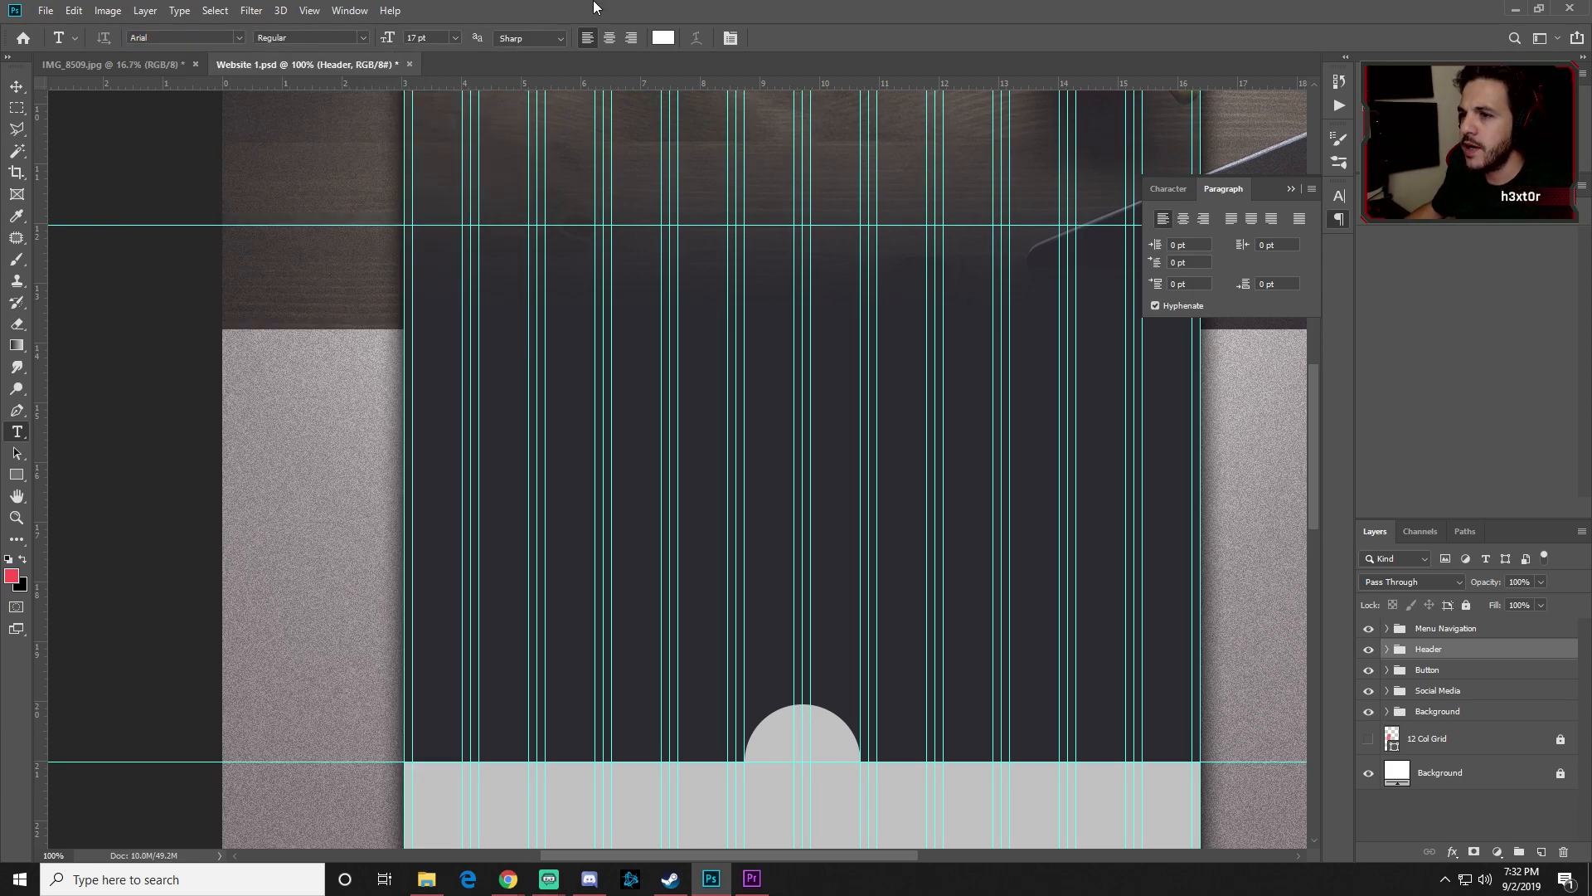
Step: Create a trial 'CREATIVE and PROFESSIONAL' text layer on the dark section, then delete it
{"action": "left_click", "coordinate": [573, 291]}
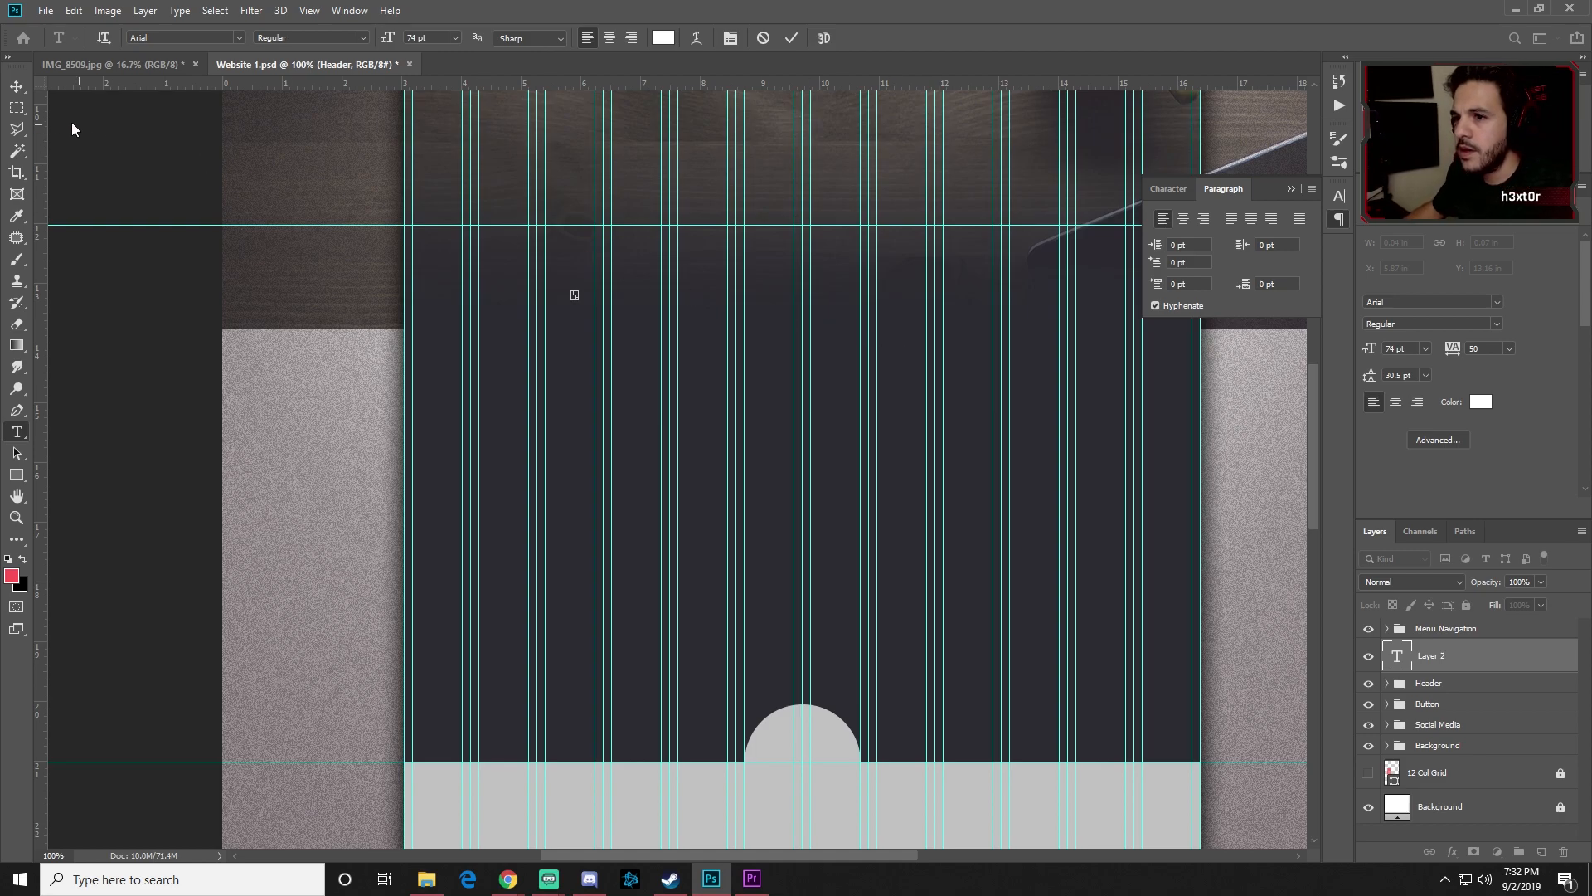
{"action": "left_click", "coordinate": [14, 97]}
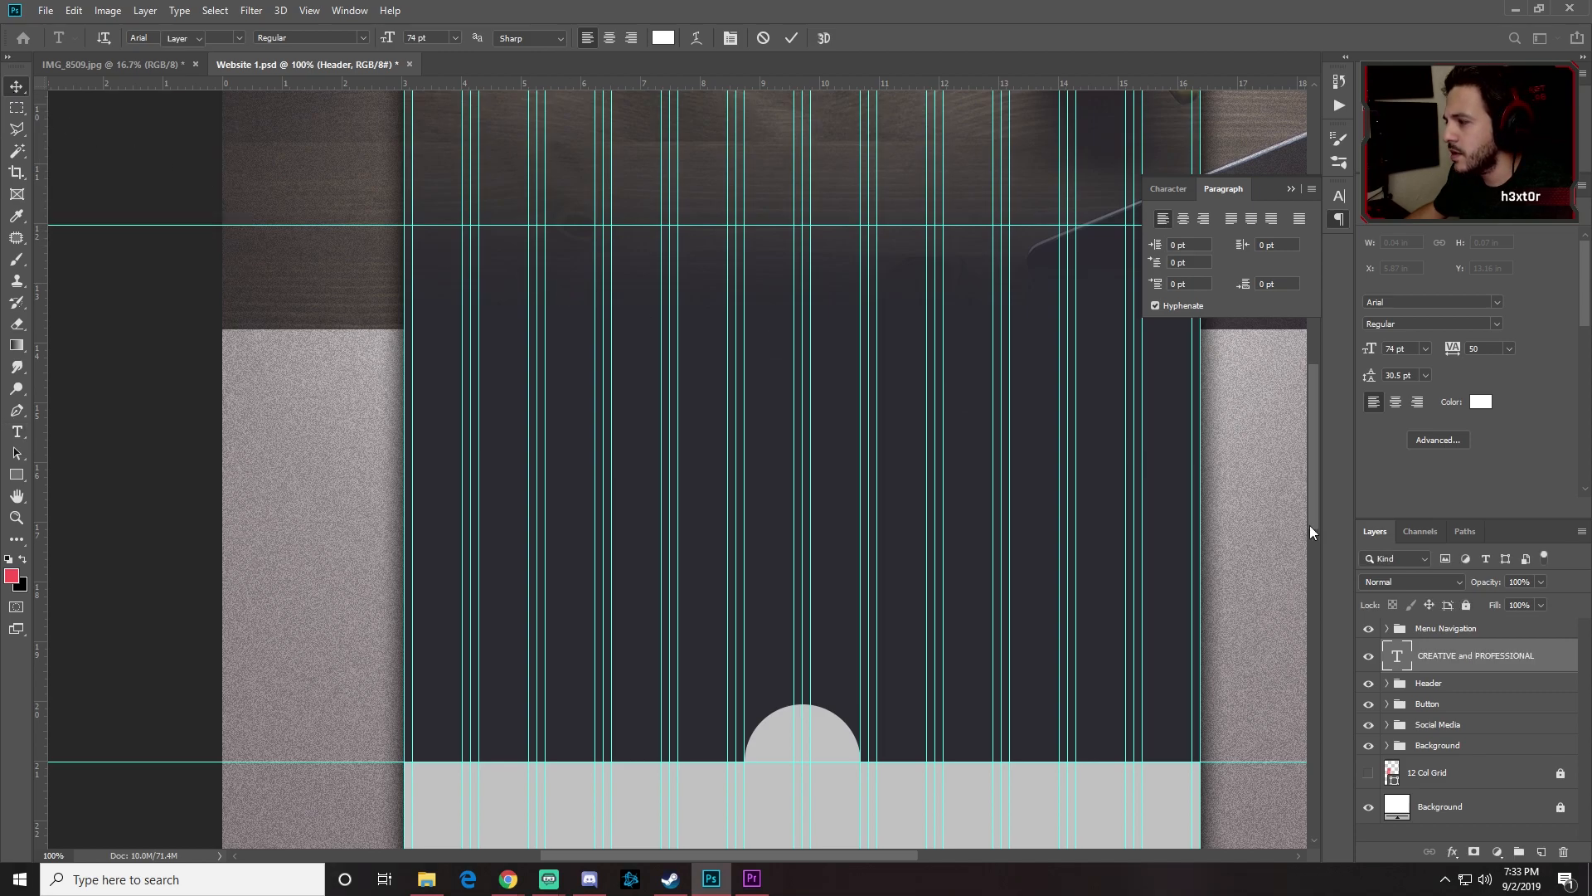
{"action": "left_click_drag", "start_coordinate": [1461, 664], "coordinate": [1500, 627]}
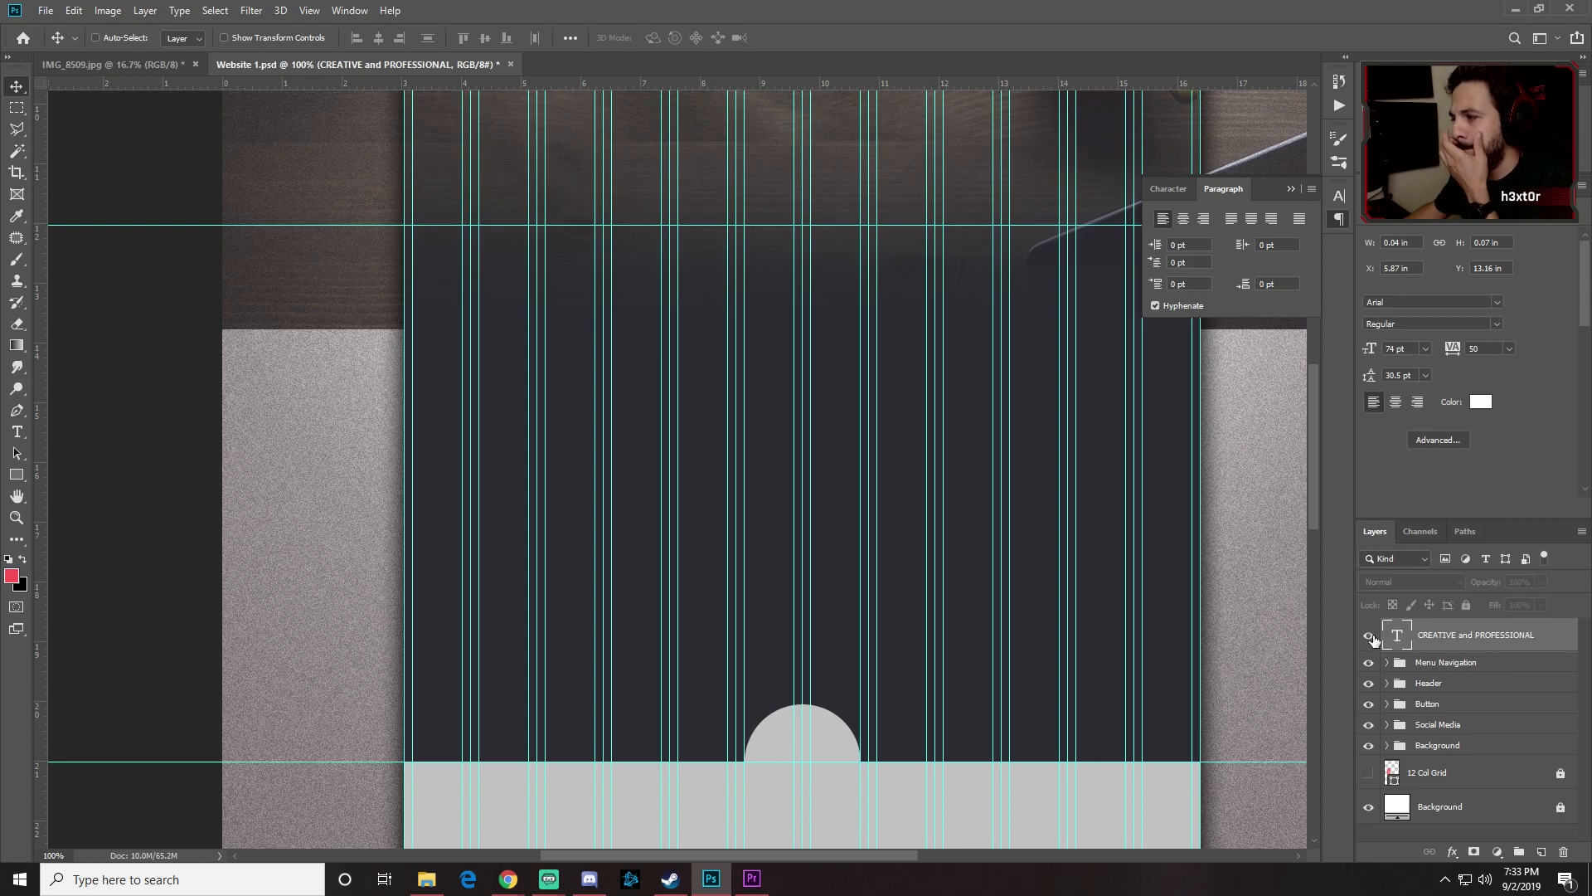
{"action": "key", "text": "Delete"}
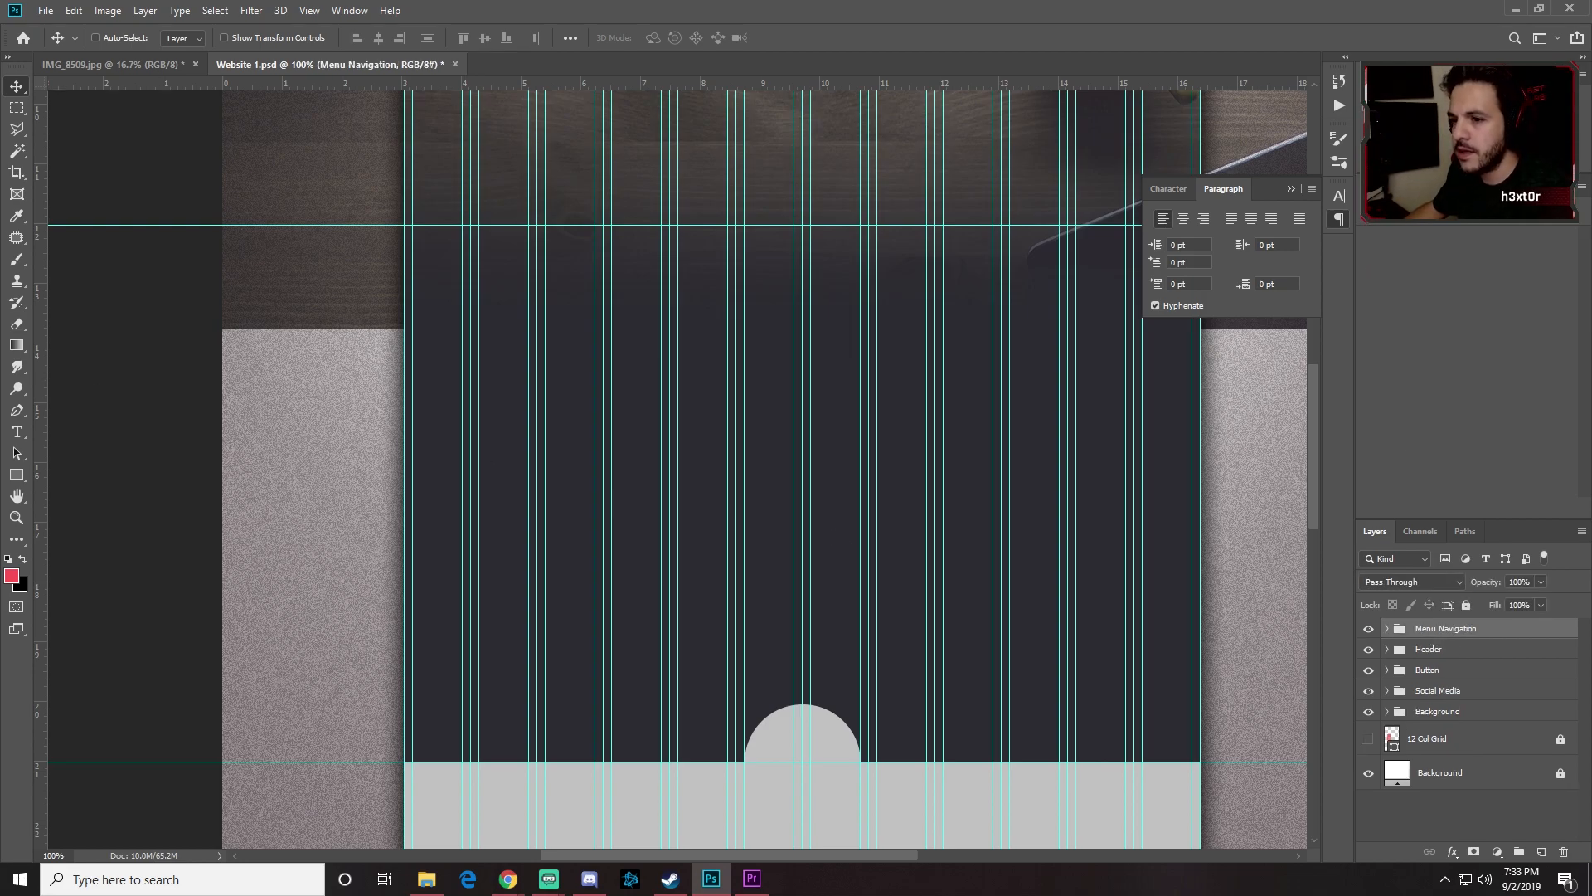
Step: Type 'CREATIVE AND' over 'PROFESSIONAL' as two lines on the dark section and right-align them
{"action": "left_click", "coordinate": [16, 431]}
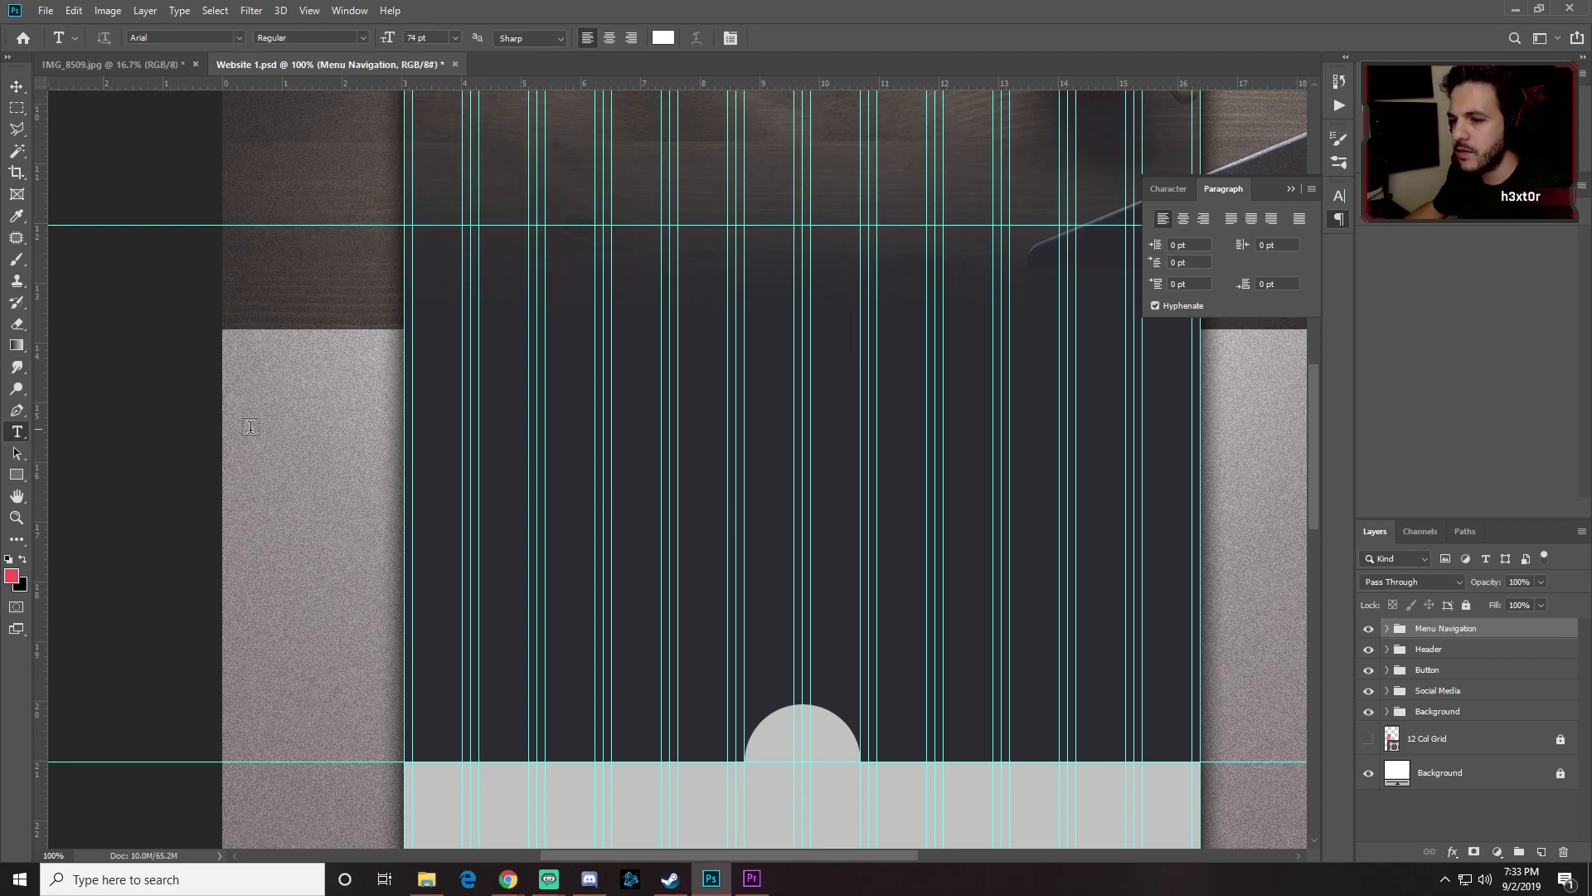
{"action": "left_click", "coordinate": [572, 348]}
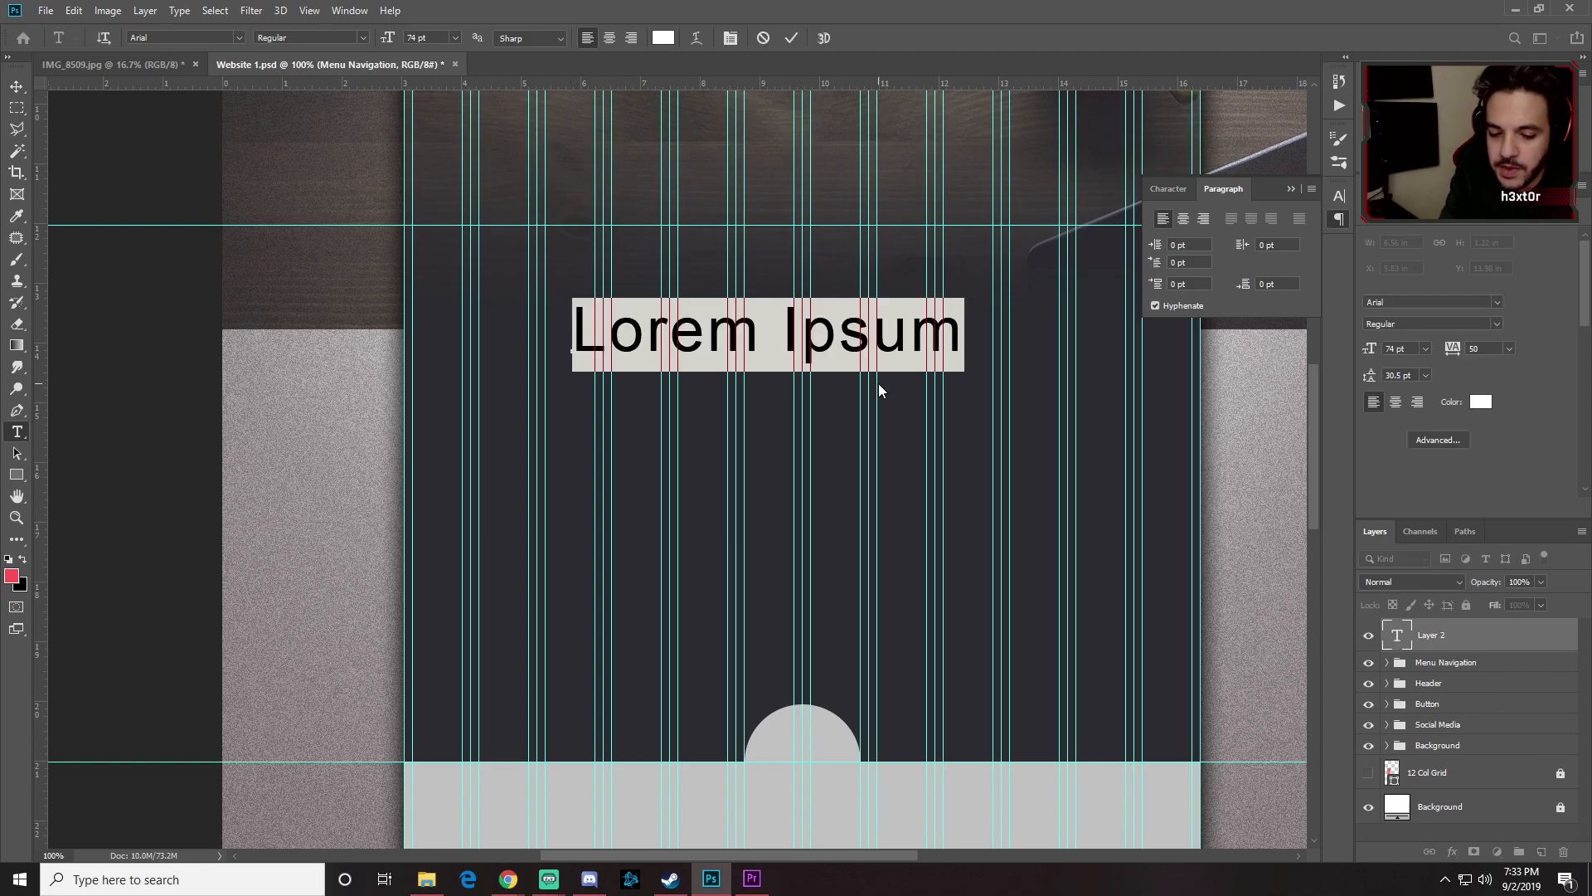
{"action": "type", "text": "CREATIVE AND "}
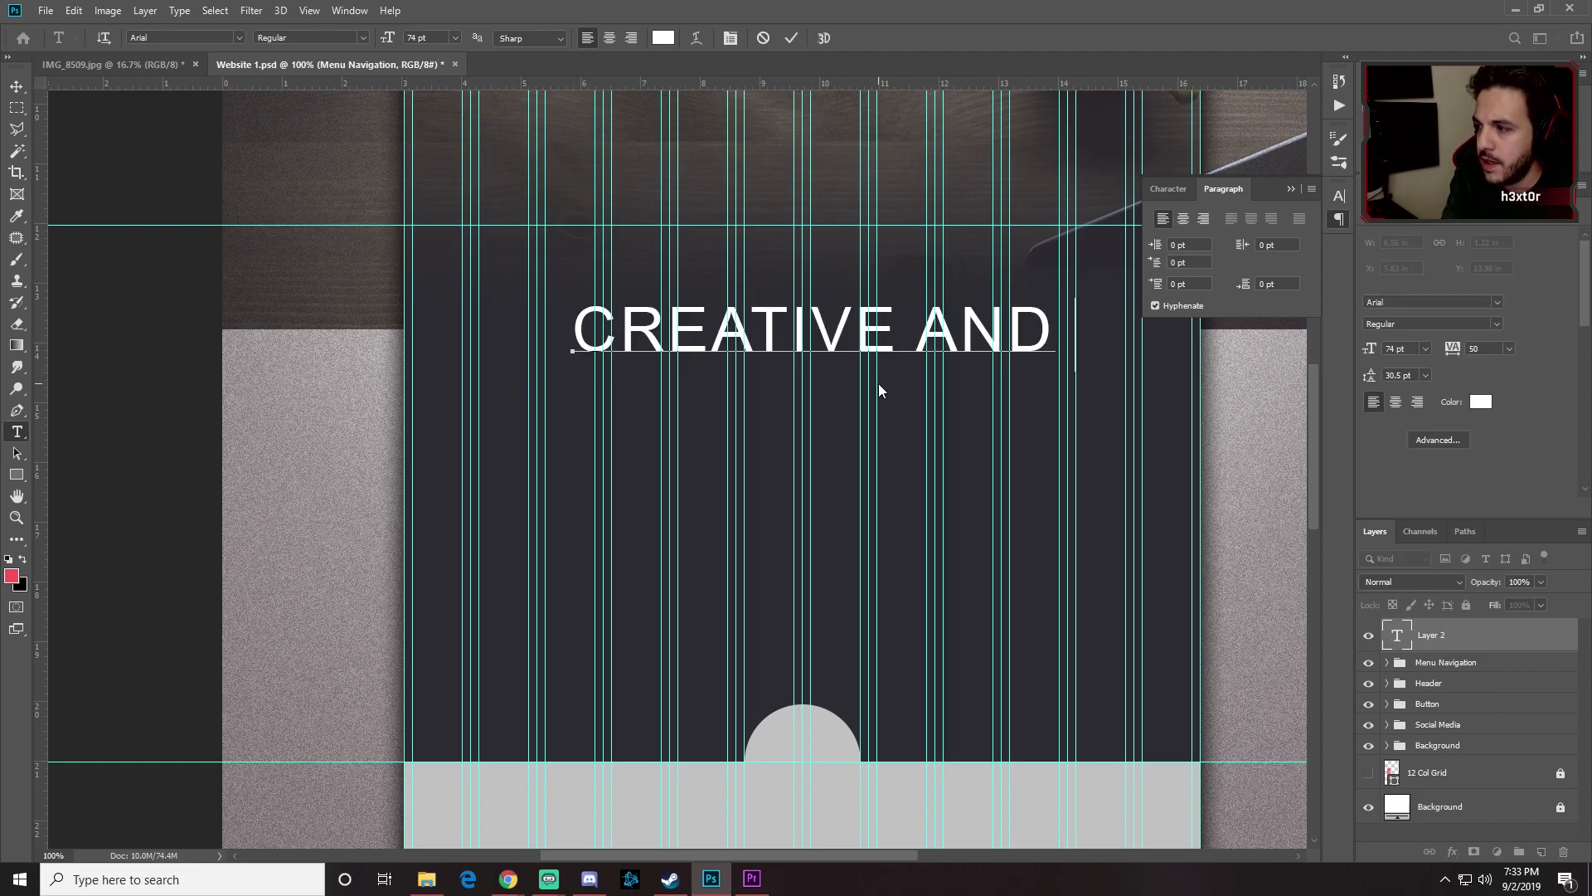
{"action": "type", "text": "PROFES"}
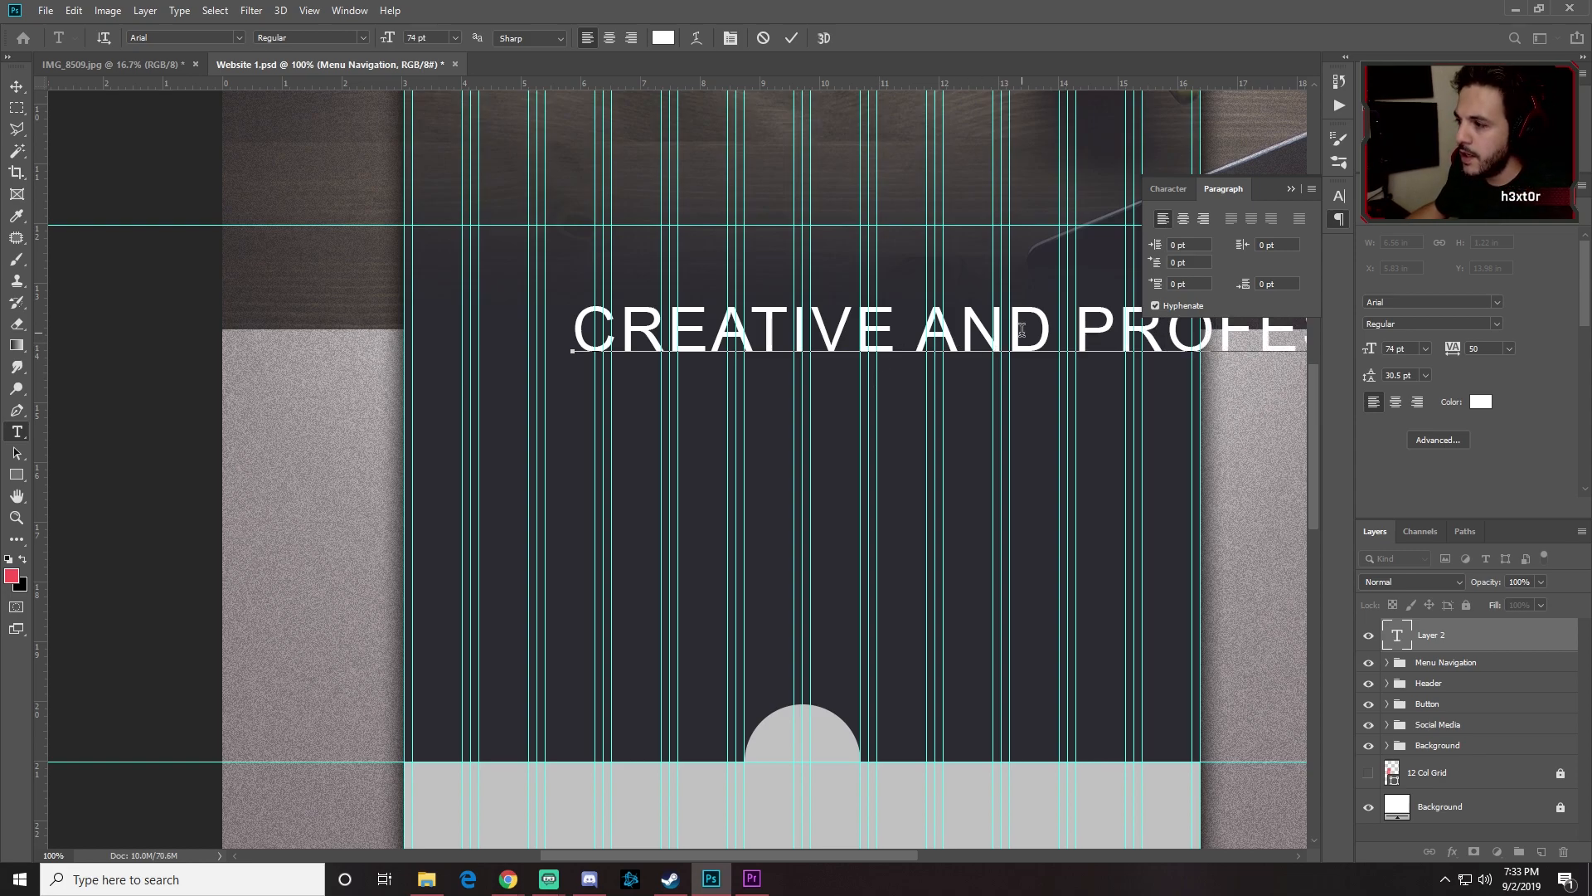
{"action": "left_click", "coordinate": [1079, 330]}
{"action": "key", "text": "BackSpace"}
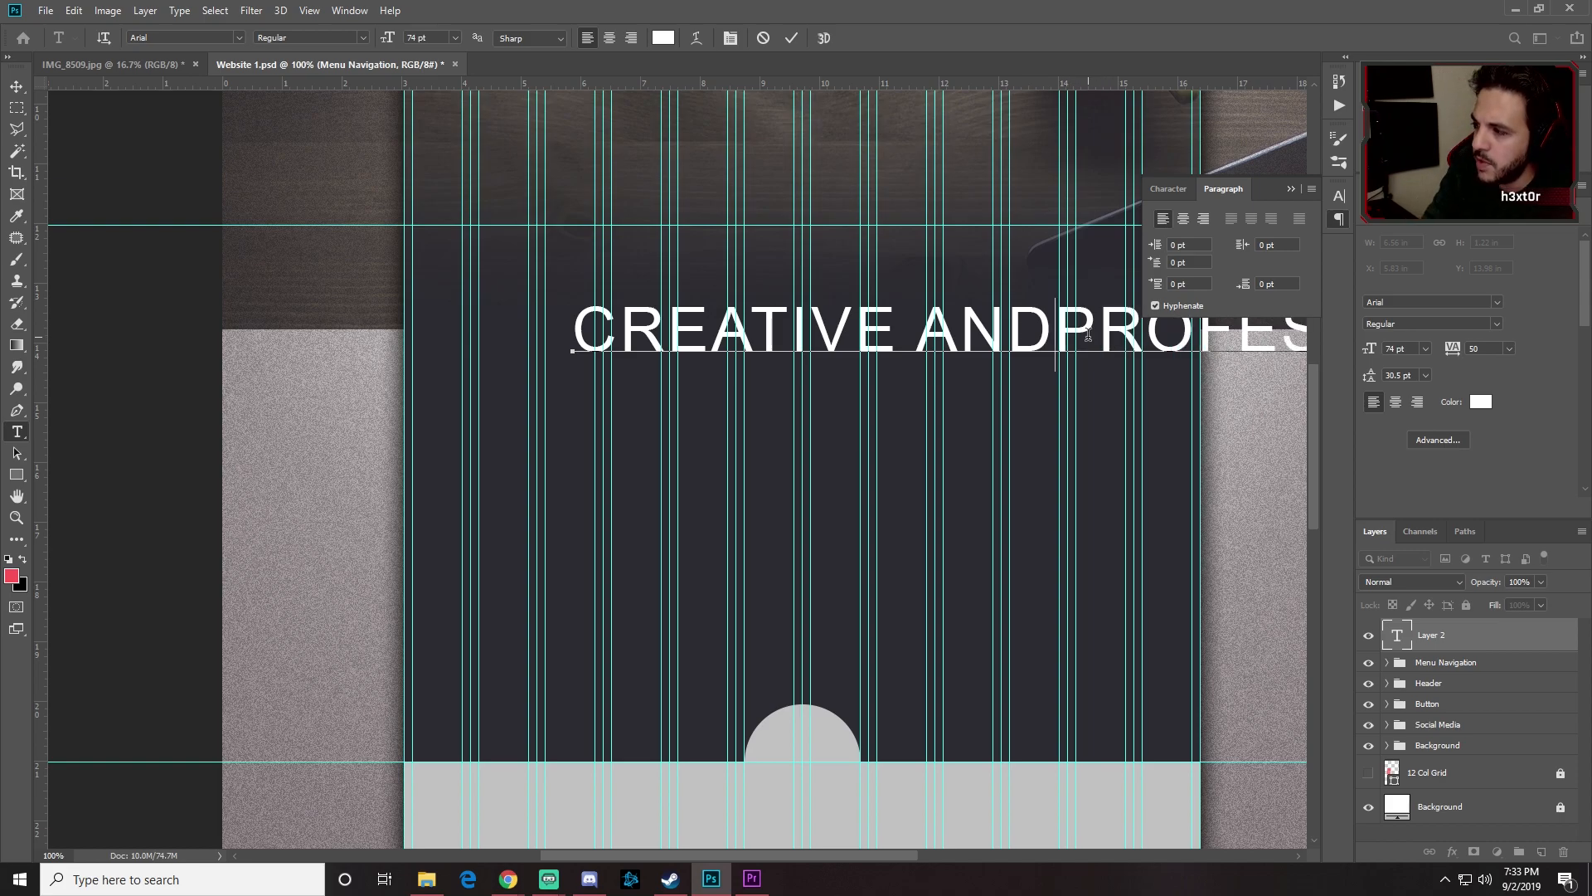
{"action": "key", "text": "Return"}
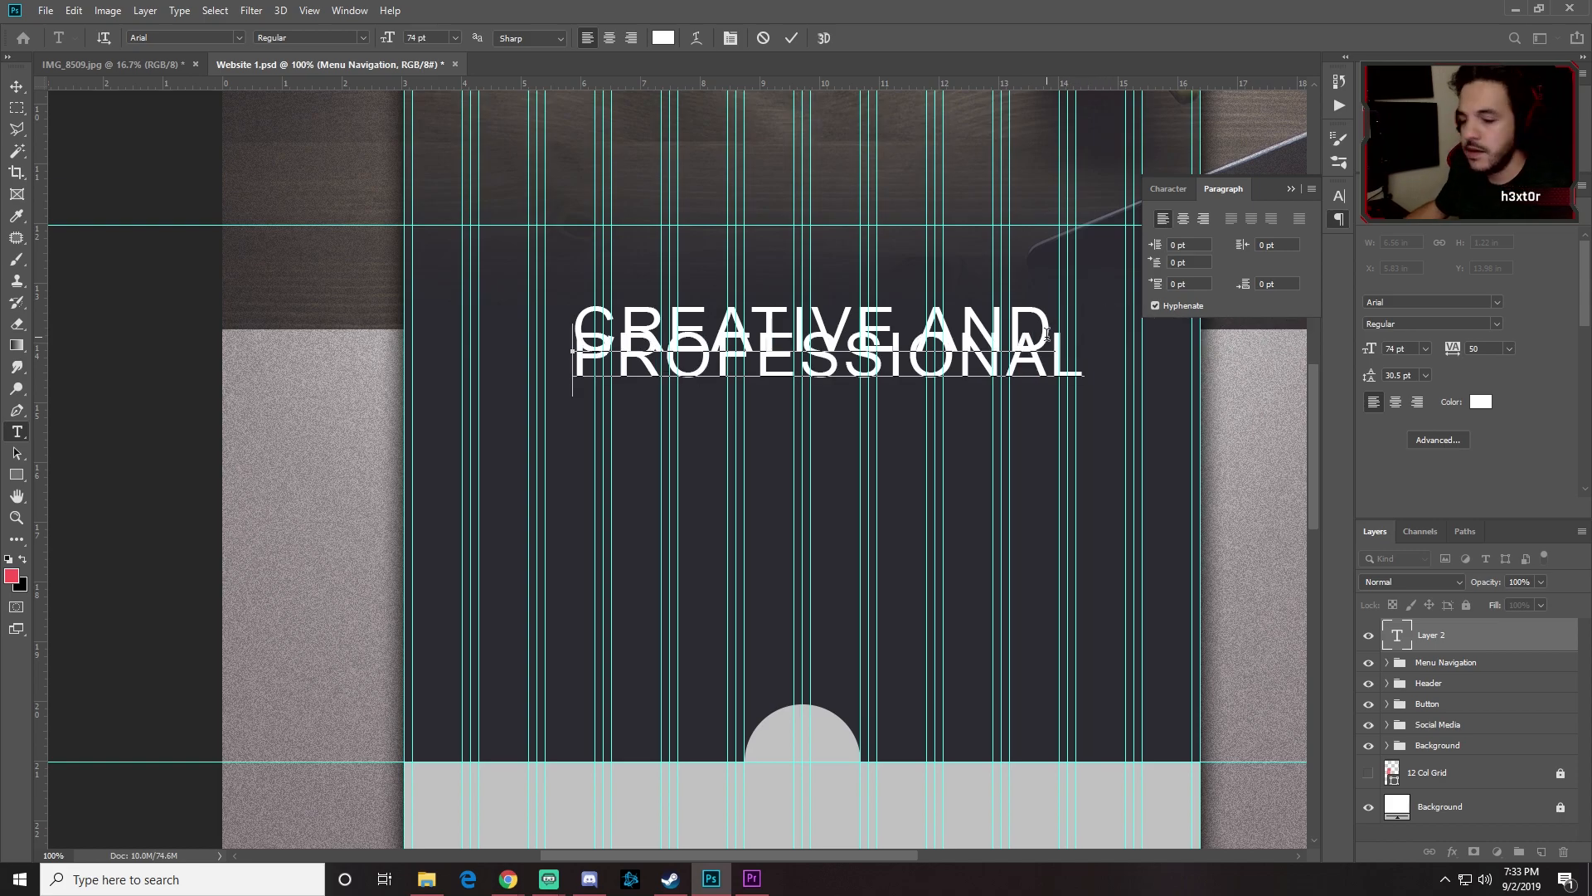
{"action": "key", "text": "ctrl+a"}
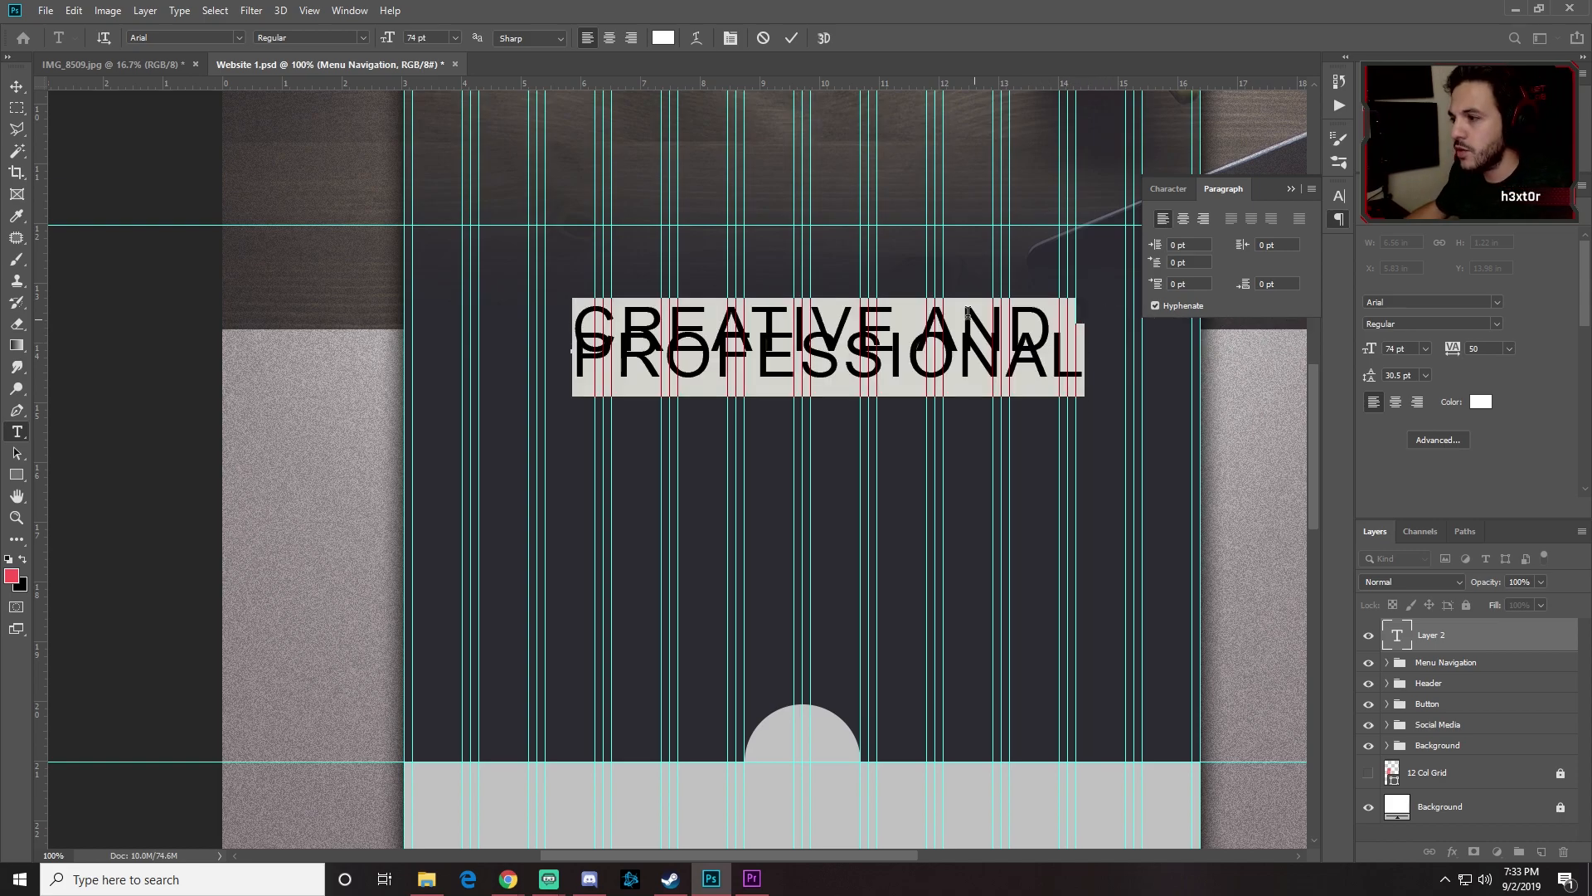
{"action": "left_click", "coordinate": [630, 38]}
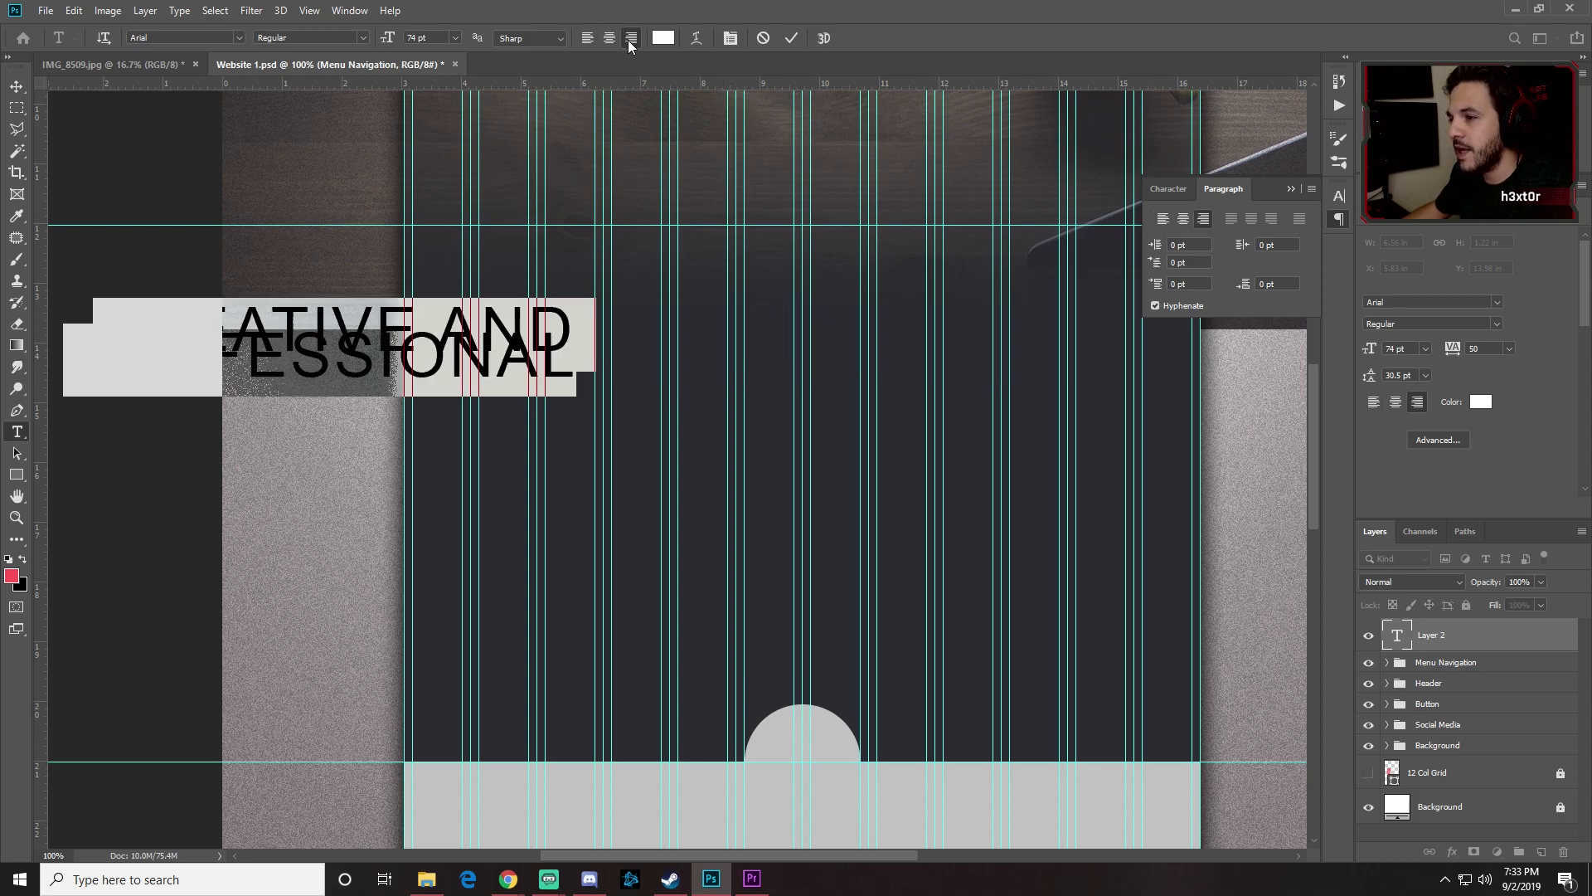
Step: Try Auto, 24, 48 and 60 pt line spacing on the heading
{"action": "left_click", "coordinate": [1170, 189]}
{"action": "left_click", "coordinate": [1310, 239]}
{"action": "left_click", "coordinate": [1299, 250]}
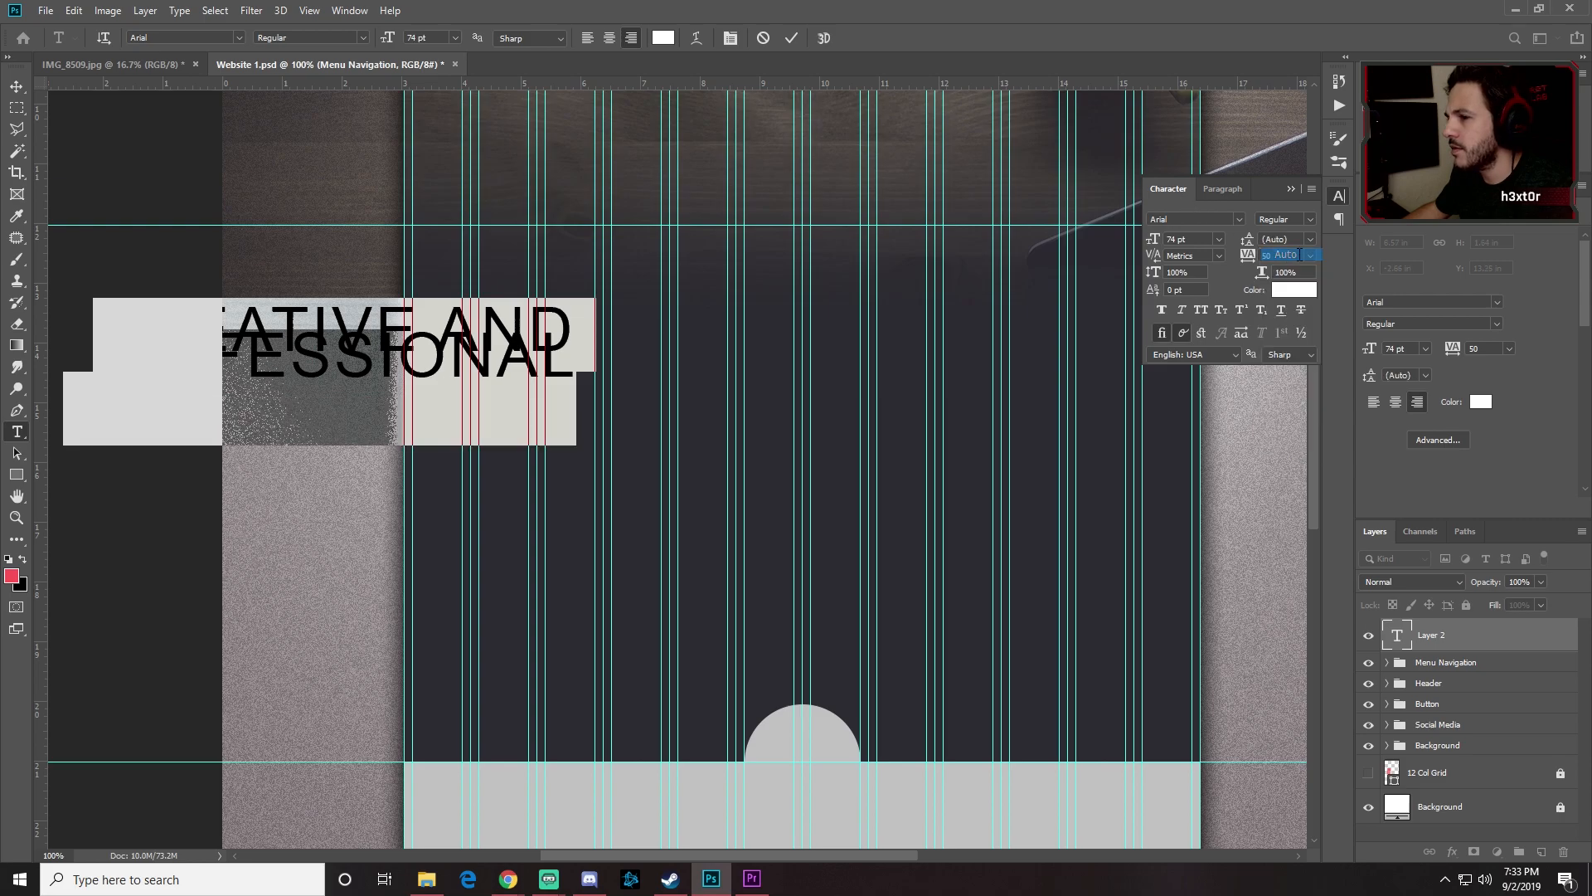
{"action": "left_click", "coordinate": [547, 397]}
{"action": "left_click_drag", "start_coordinate": [574, 410], "coordinate": [236, 330]}
{"action": "left_click", "coordinate": [1311, 239]}
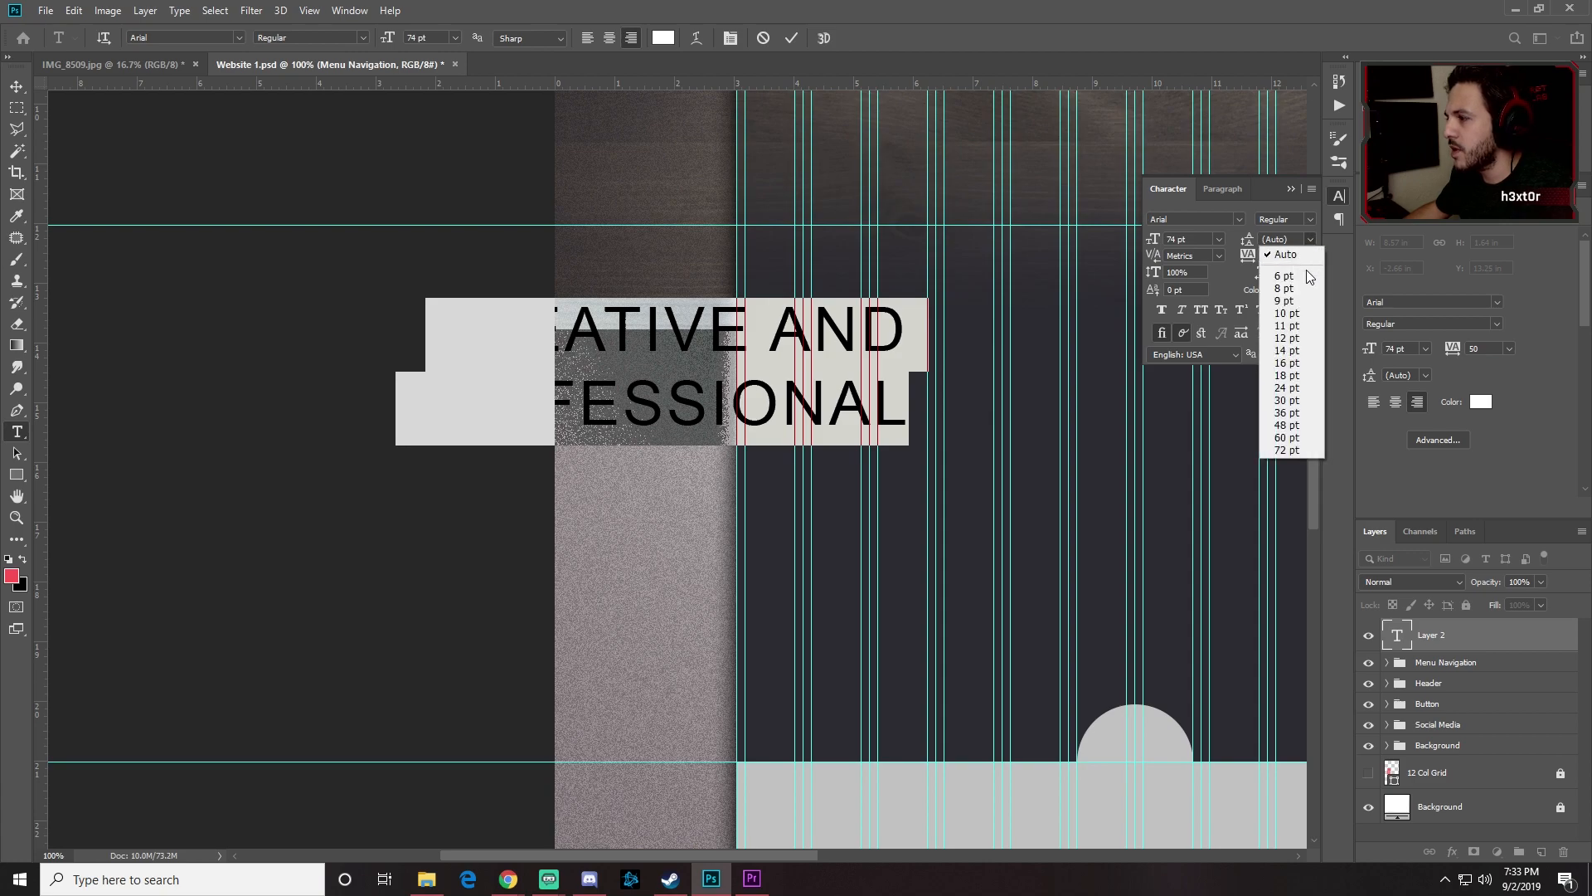
{"action": "left_click", "coordinate": [1290, 388]}
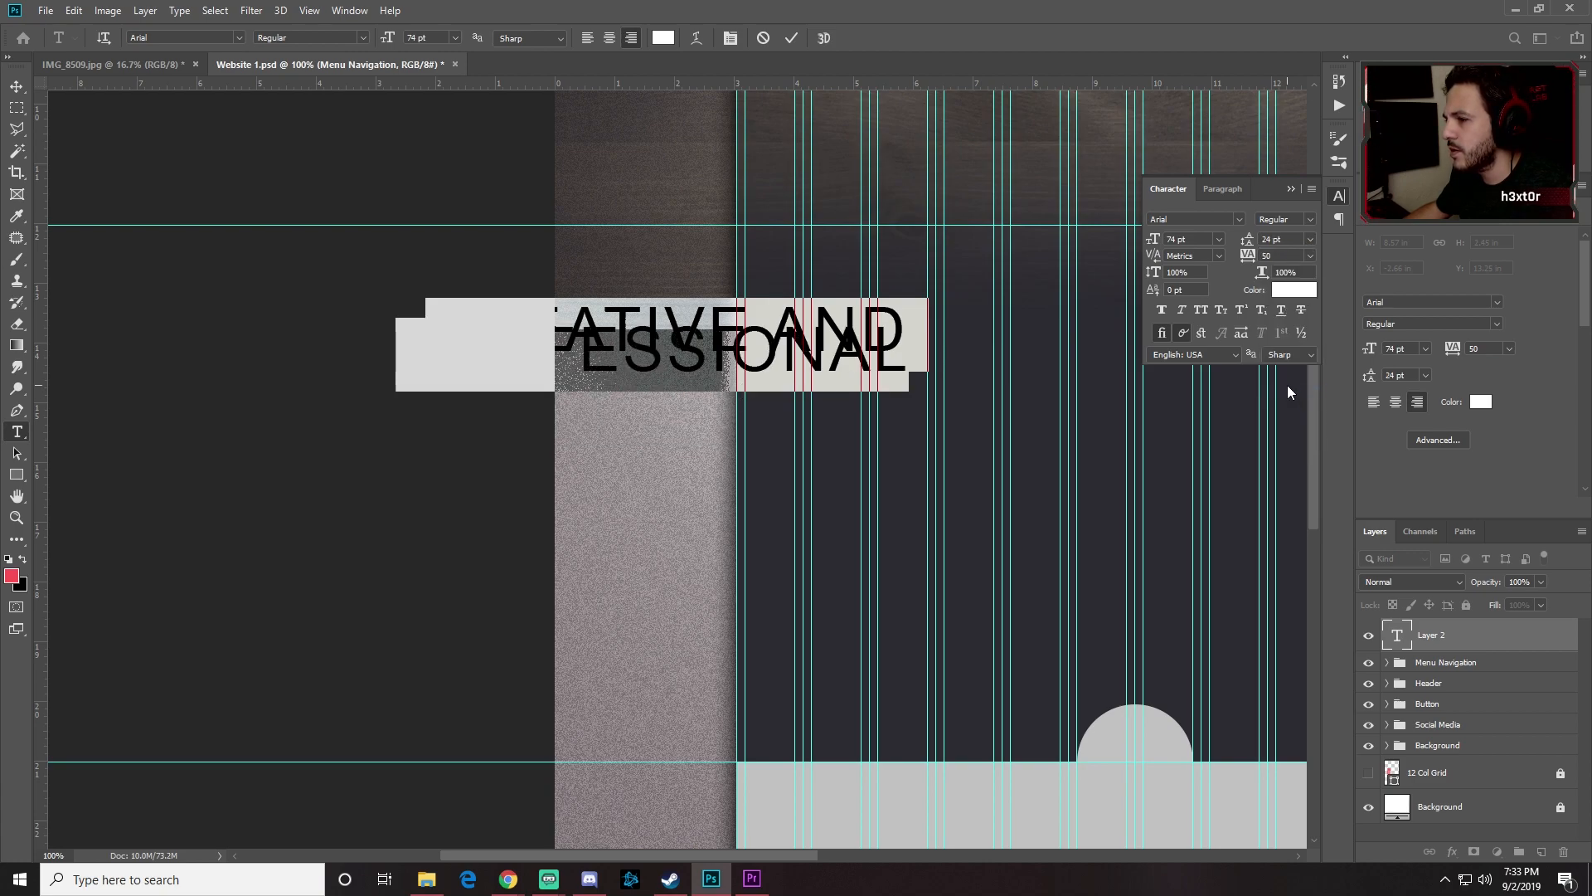
{"action": "left_click", "coordinate": [1309, 239]}
{"action": "left_click", "coordinate": [1296, 423]}
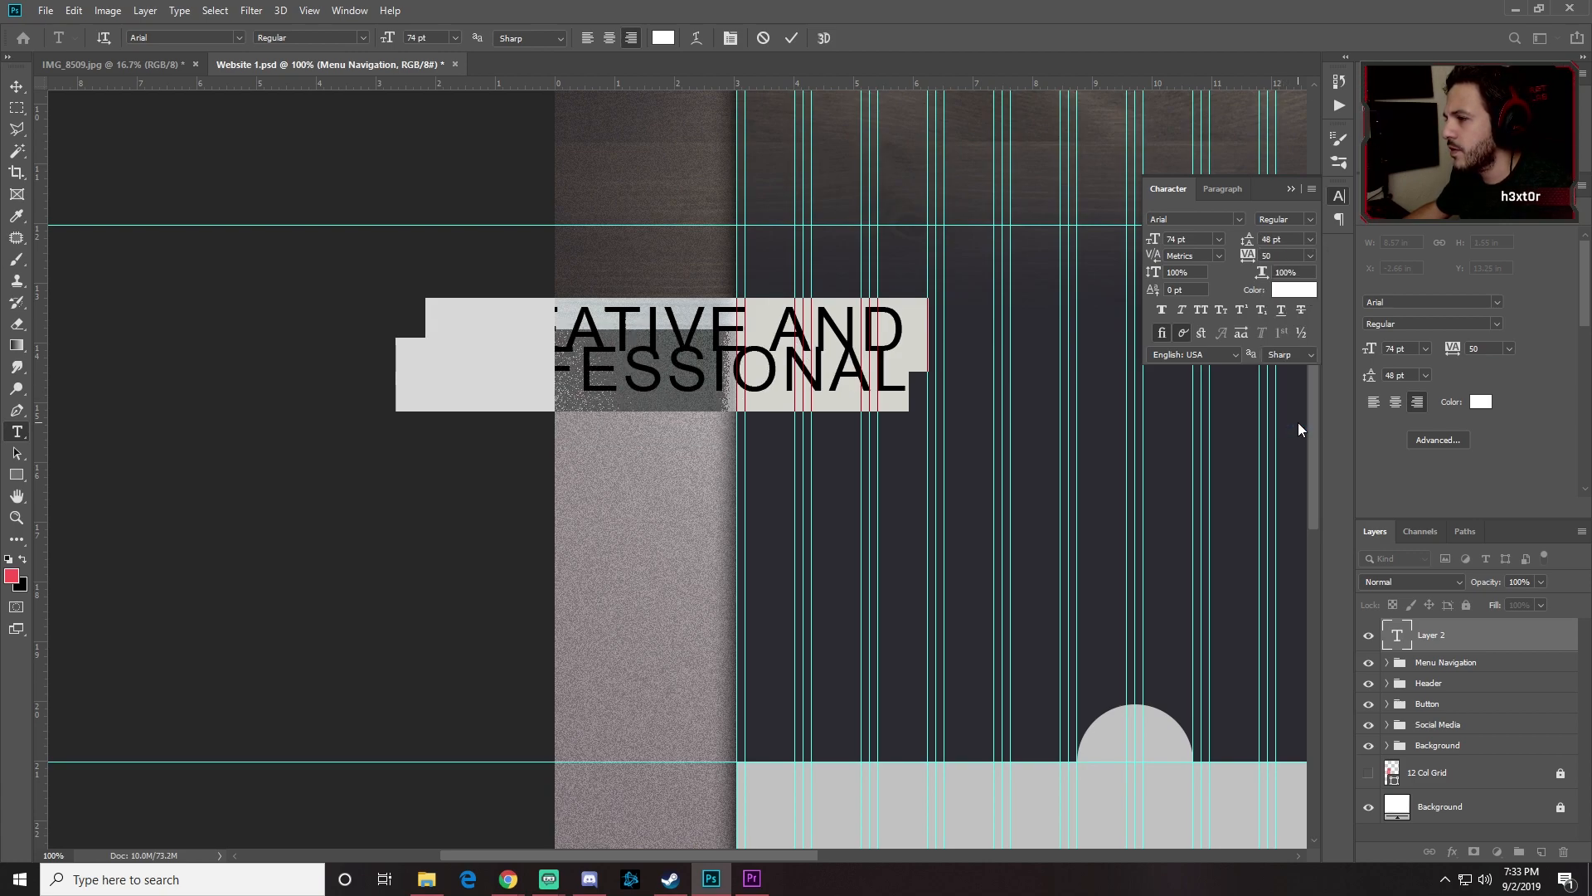
{"action": "left_click", "coordinate": [1310, 239]}
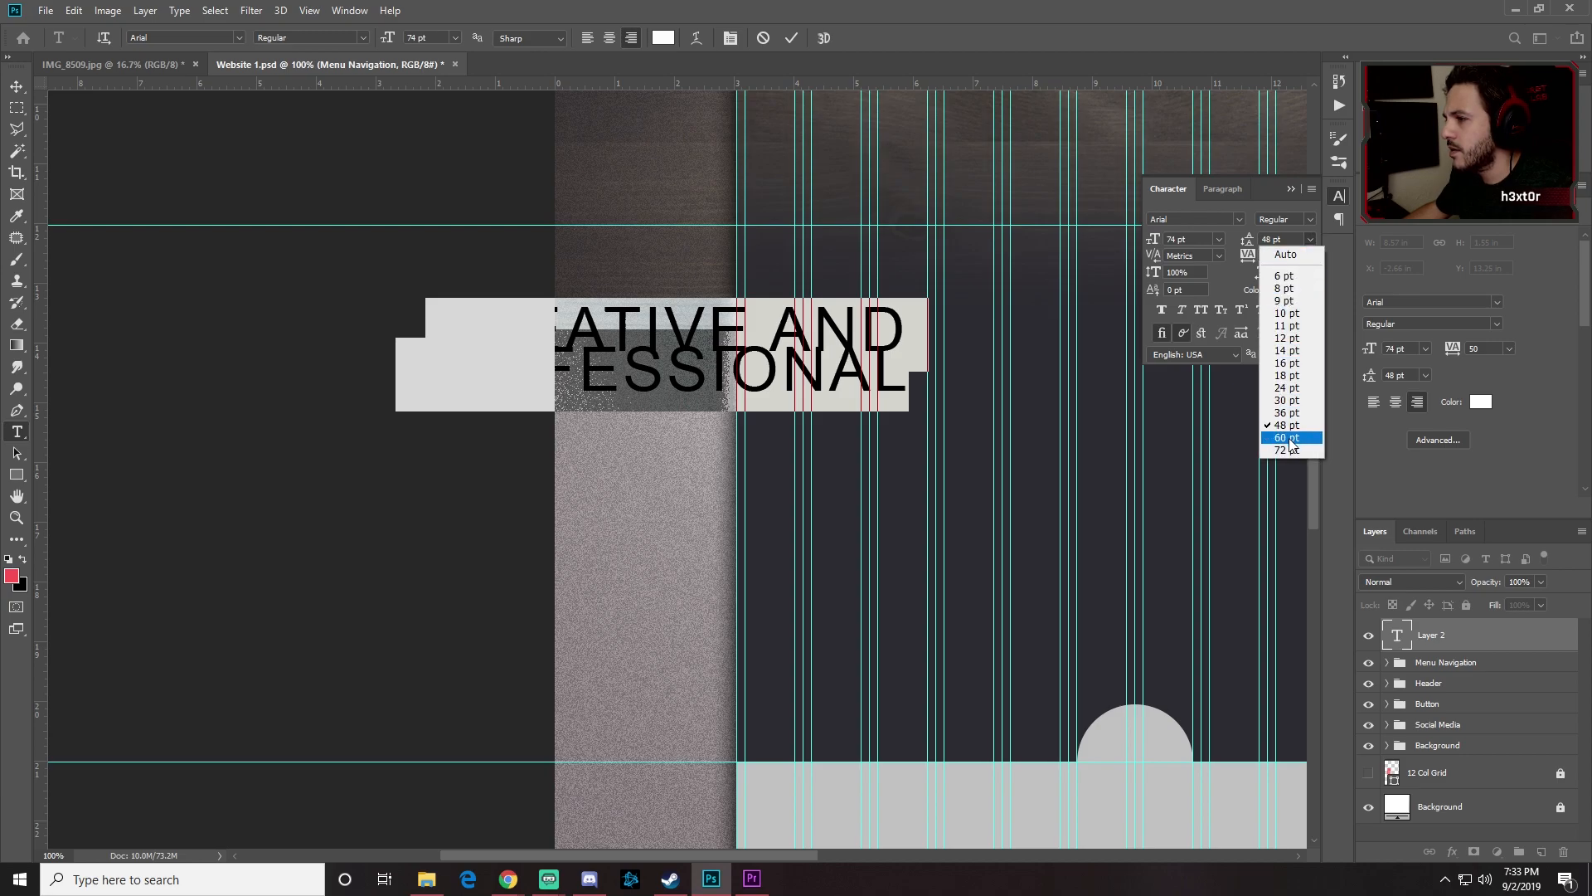
{"action": "left_click", "coordinate": [1294, 437]}
Step: Set the heading to 23 pt size, 20 pt leading and 25 tracking
{"action": "left_click_drag", "start_coordinate": [1155, 241], "coordinate": [1146, 237]}
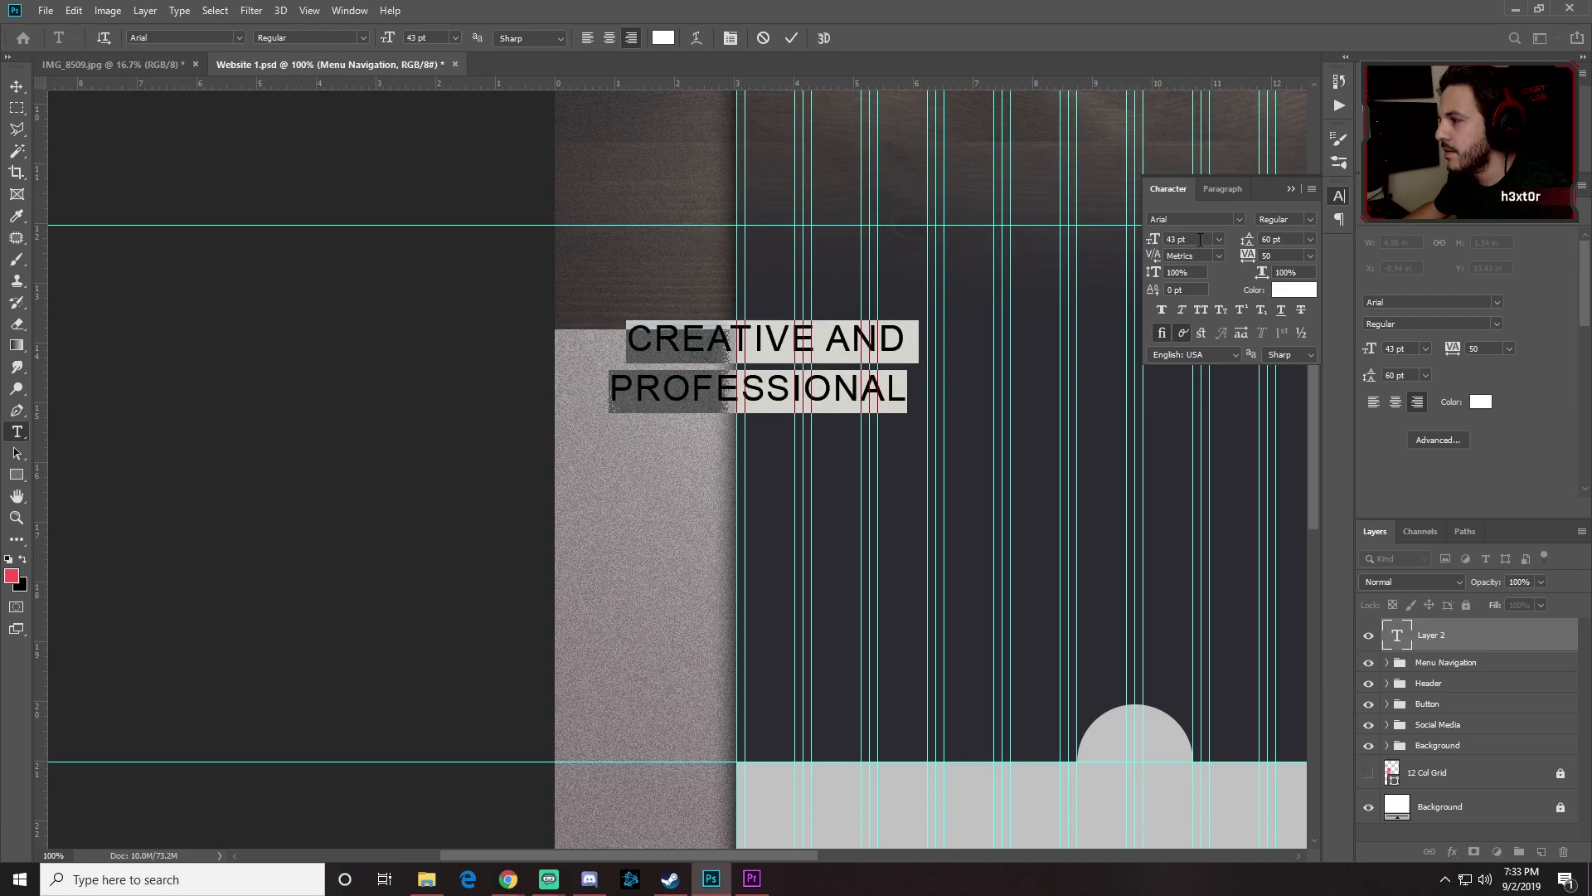
{"action": "left_click", "coordinate": [1311, 241]}
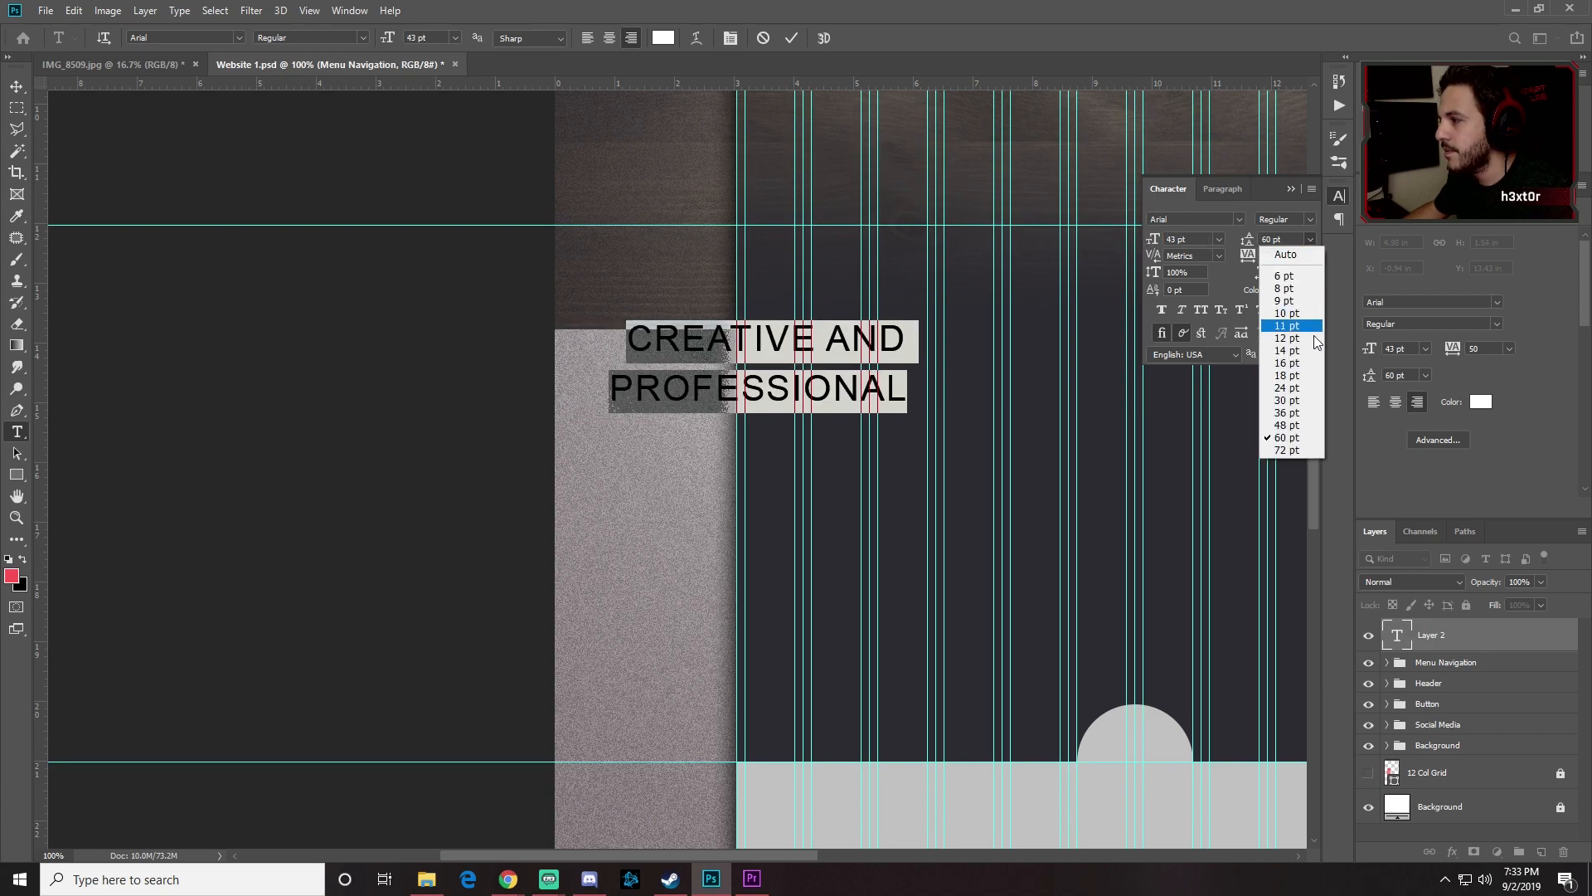
{"action": "left_click", "coordinate": [1287, 425]}
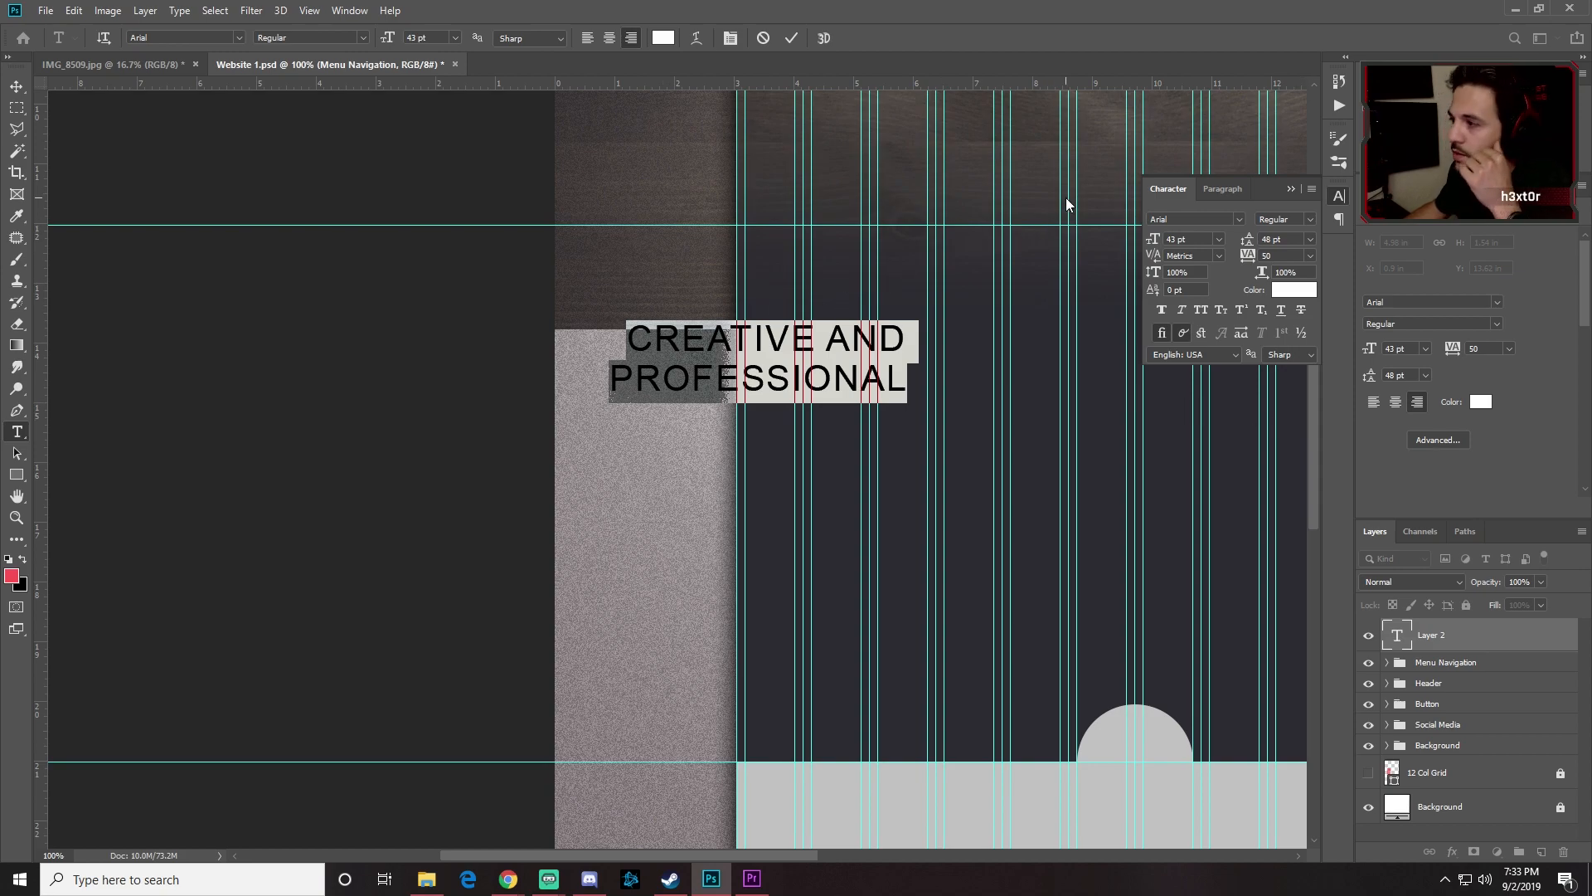
{"action": "type", "text": "23"}
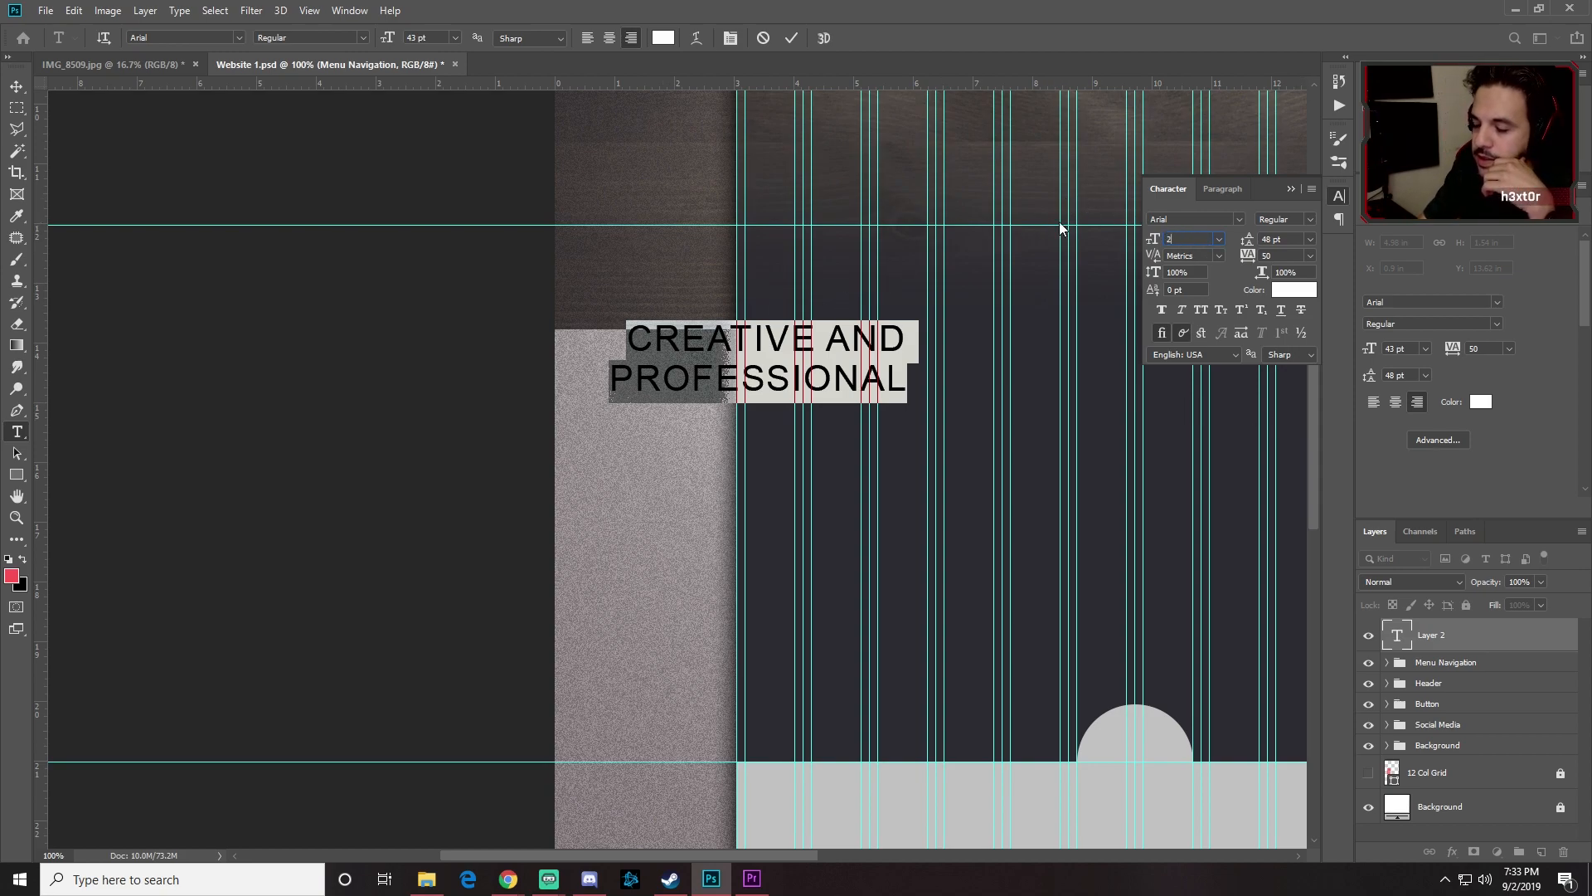
{"action": "key", "text": "Return"}
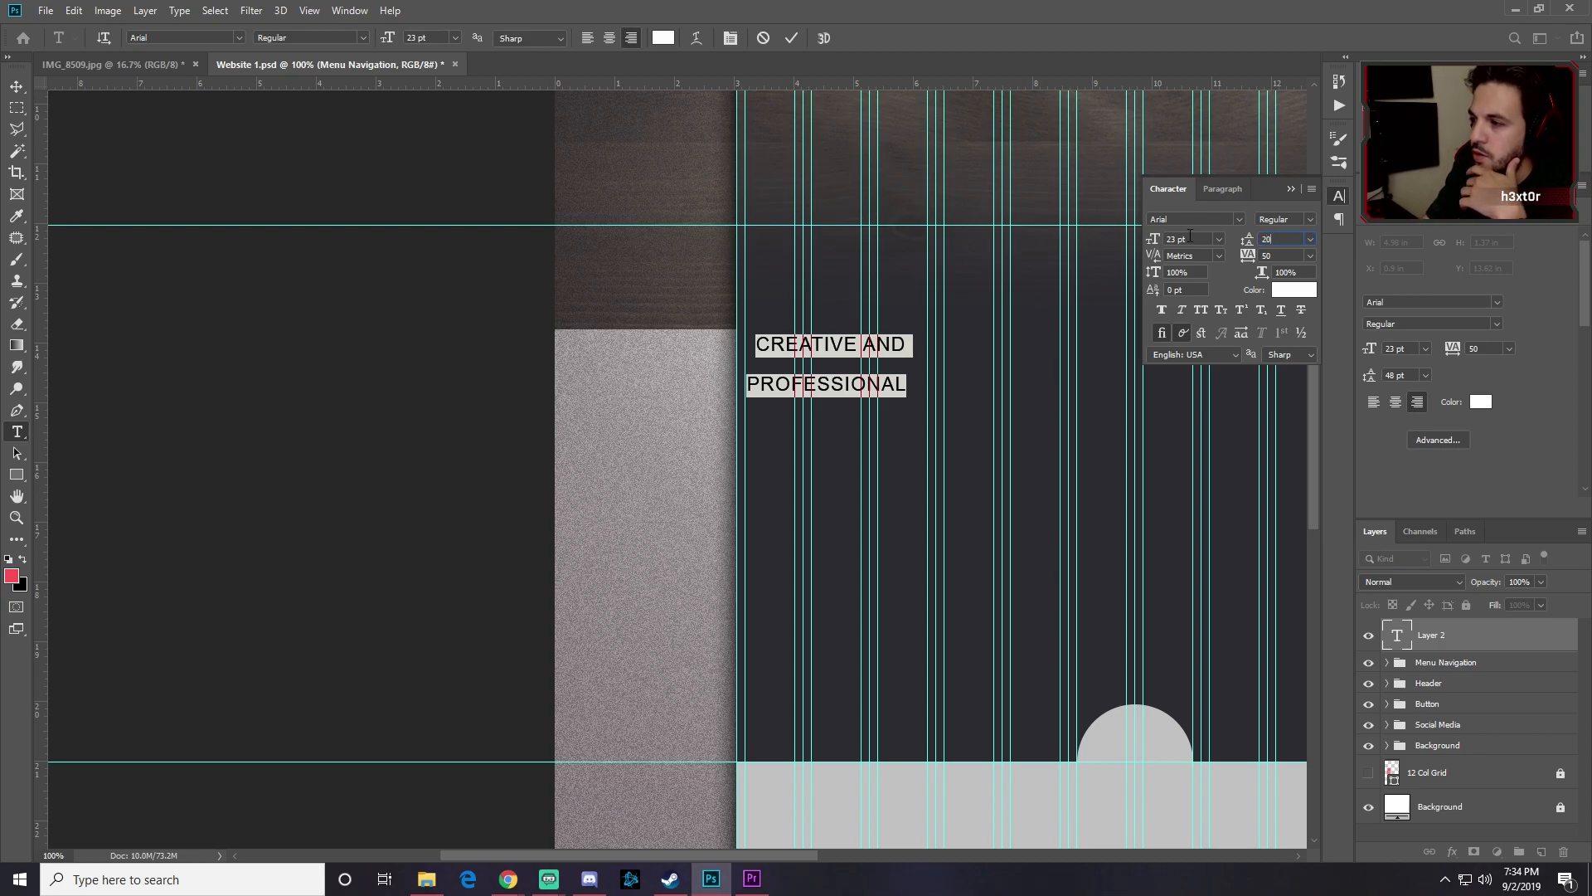
{"action": "key", "text": "Return"}
{"action": "left_click", "coordinate": [1277, 255]}
{"action": "type", "text": "25"}
{"action": "key", "text": "Return"}
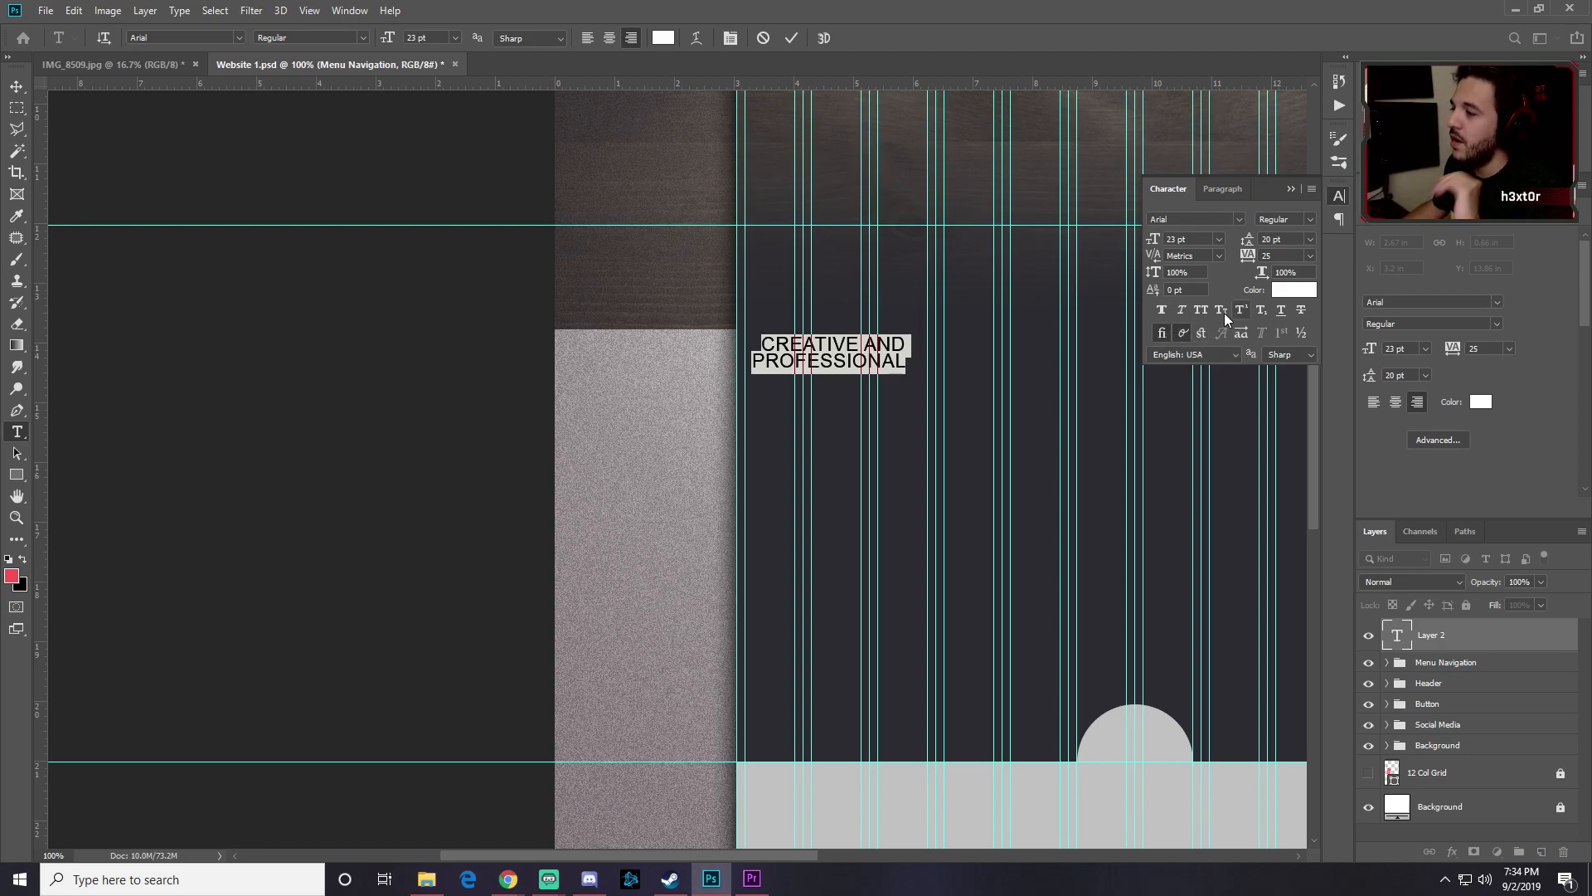
Step: Move the heading up and to the right, then reselect its text
{"action": "left_click", "coordinate": [16, 86]}
{"action": "left_click_drag", "start_coordinate": [864, 363], "coordinate": [939, 312]}
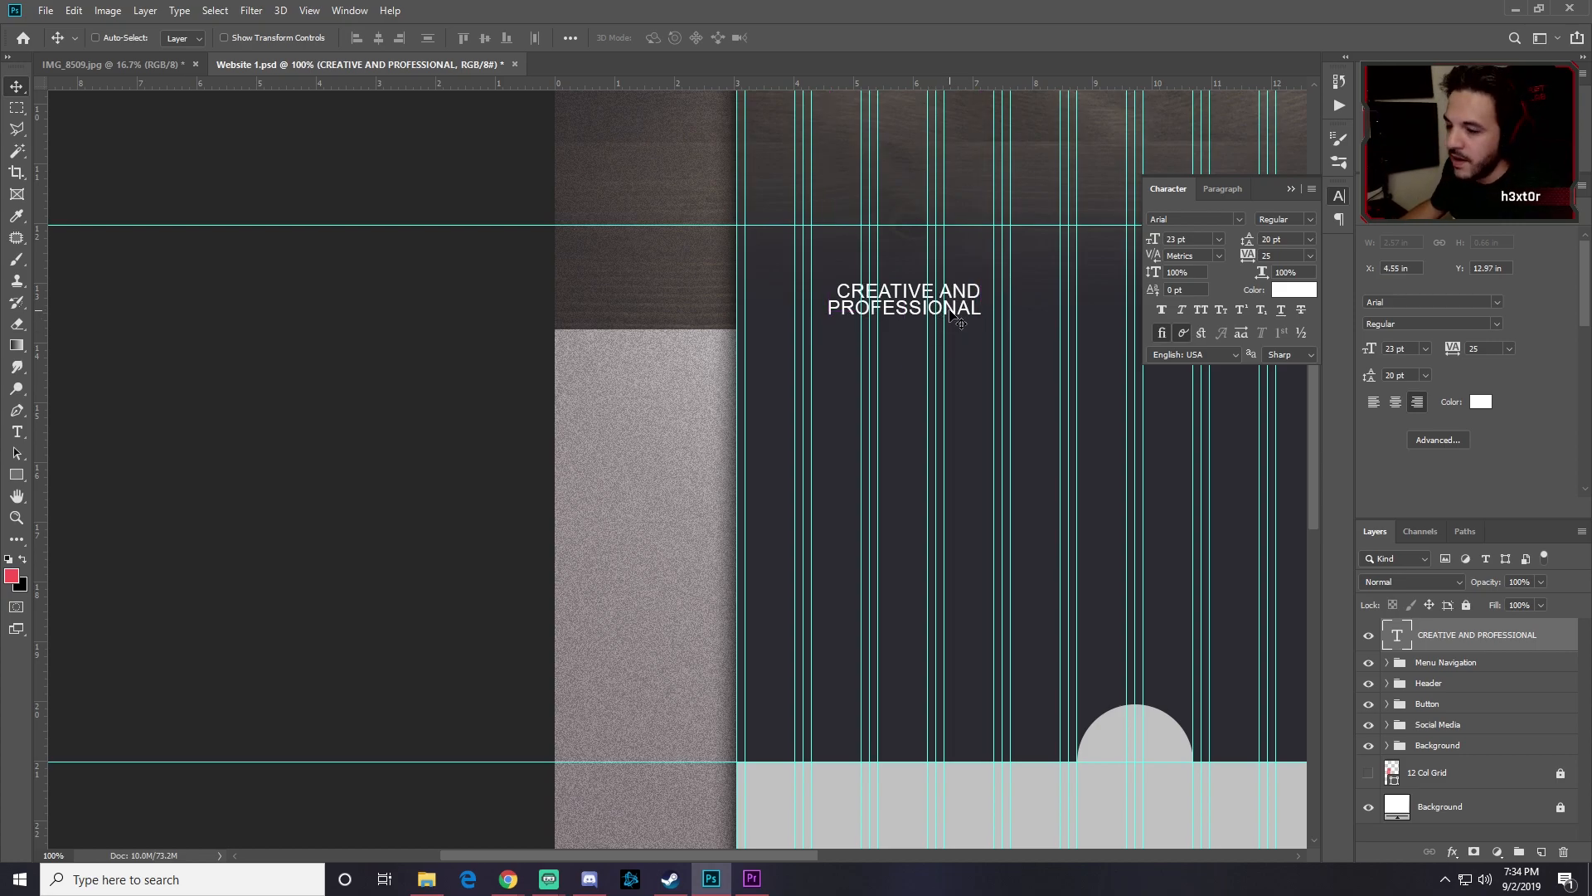
{"action": "double_click", "coordinate": [952, 309]}
{"action": "left_click_drag", "start_coordinate": [982, 312], "coordinate": [825, 278]}
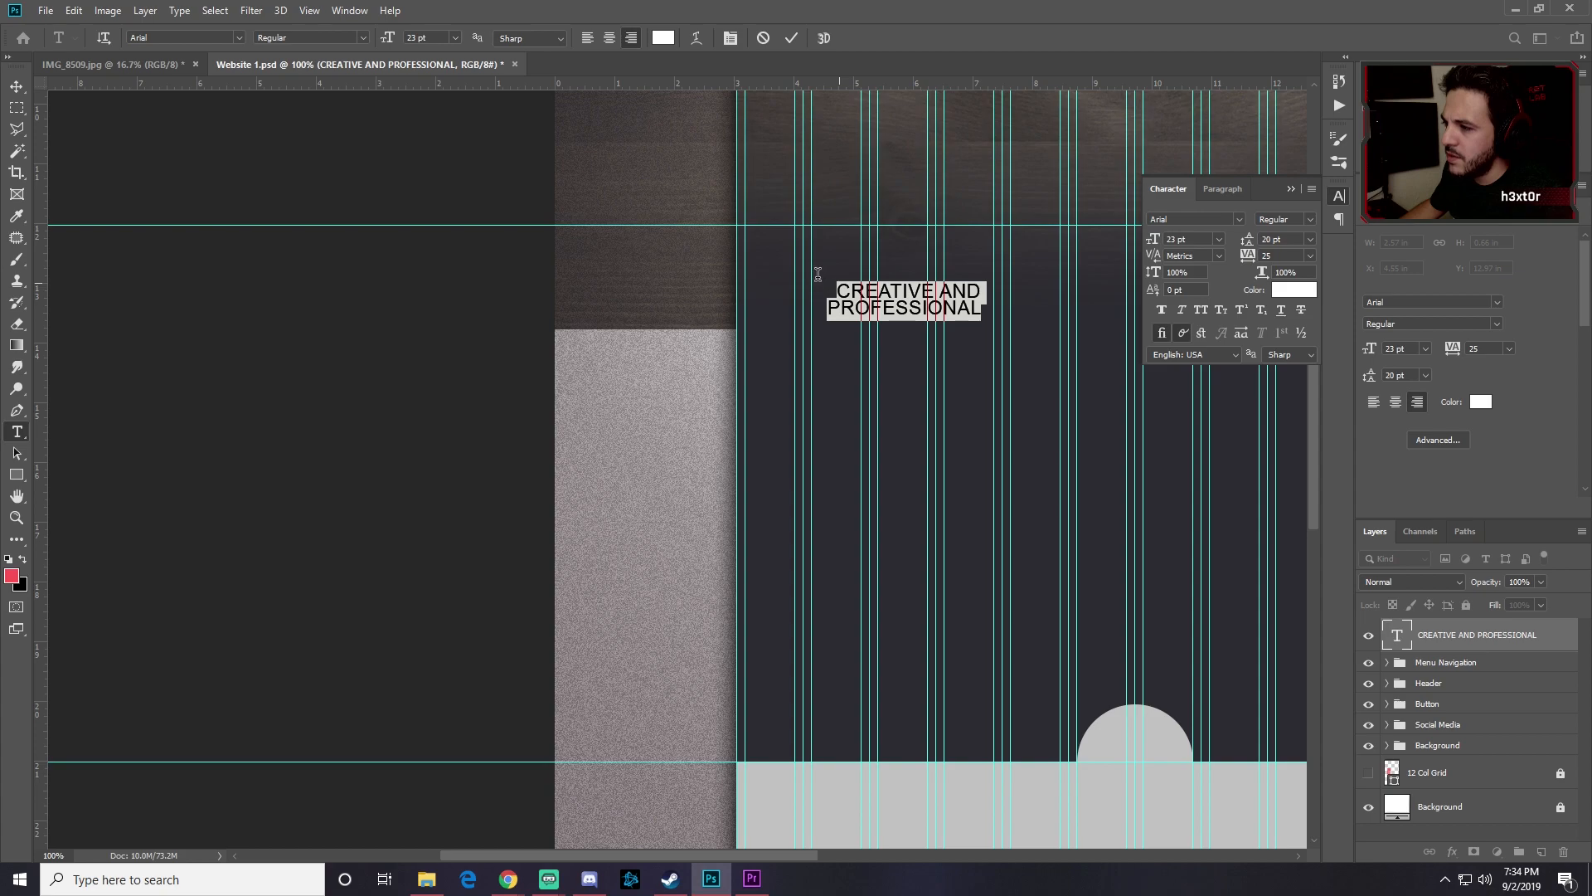
Step: Change the CREATIVE AND PROFESSIONAL heading colour from white to grey #989898
{"action": "left_click", "coordinate": [1290, 294]}
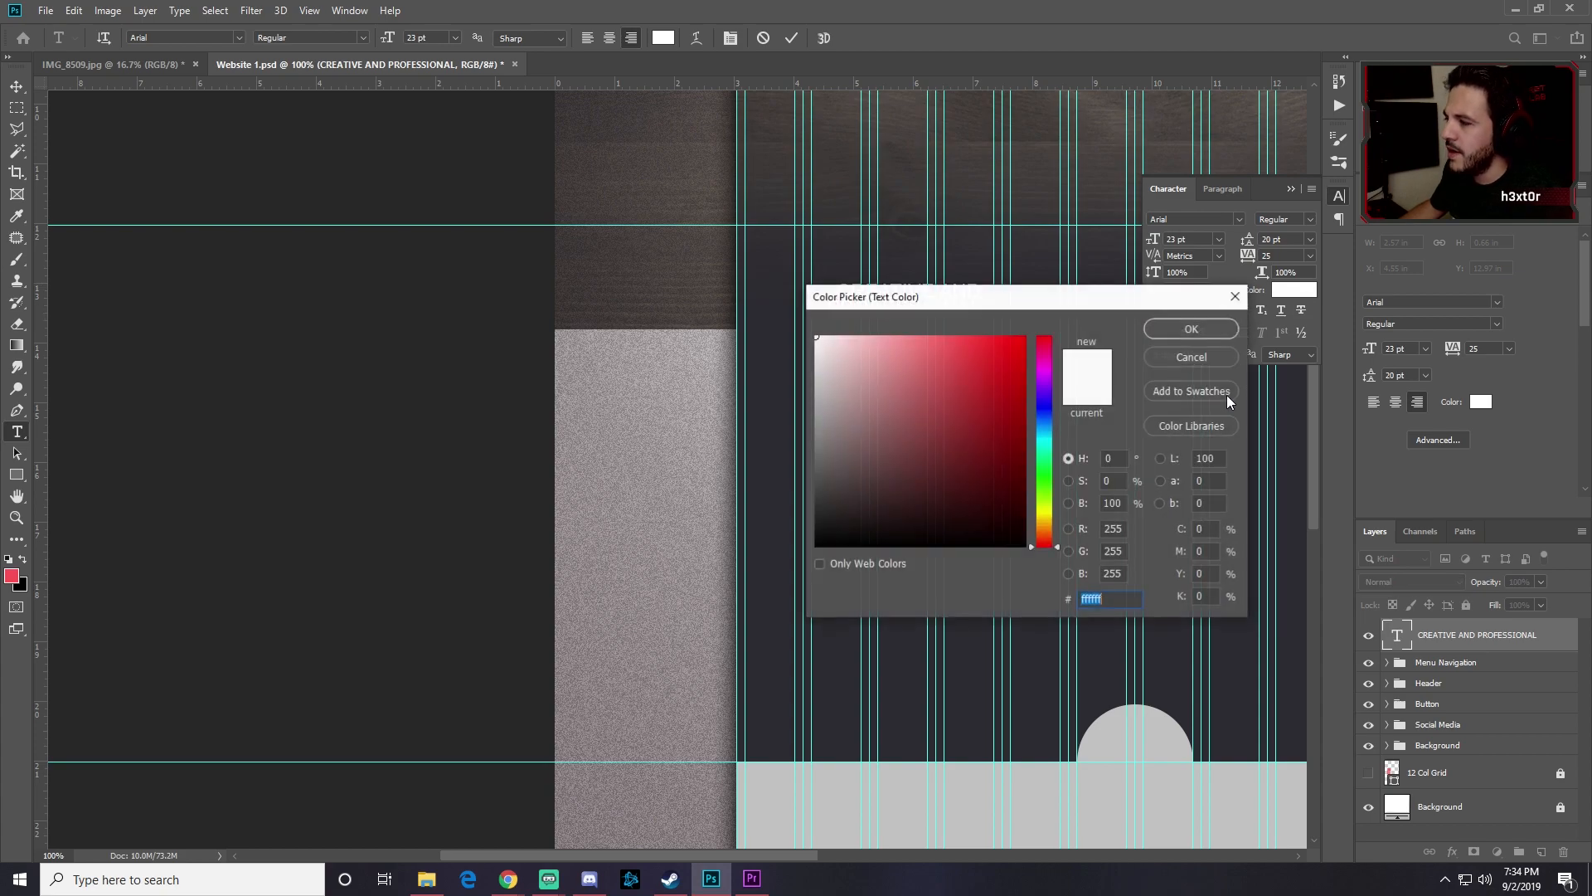
{"action": "left_click_drag", "start_coordinate": [1053, 302], "coordinate": [960, 380]}
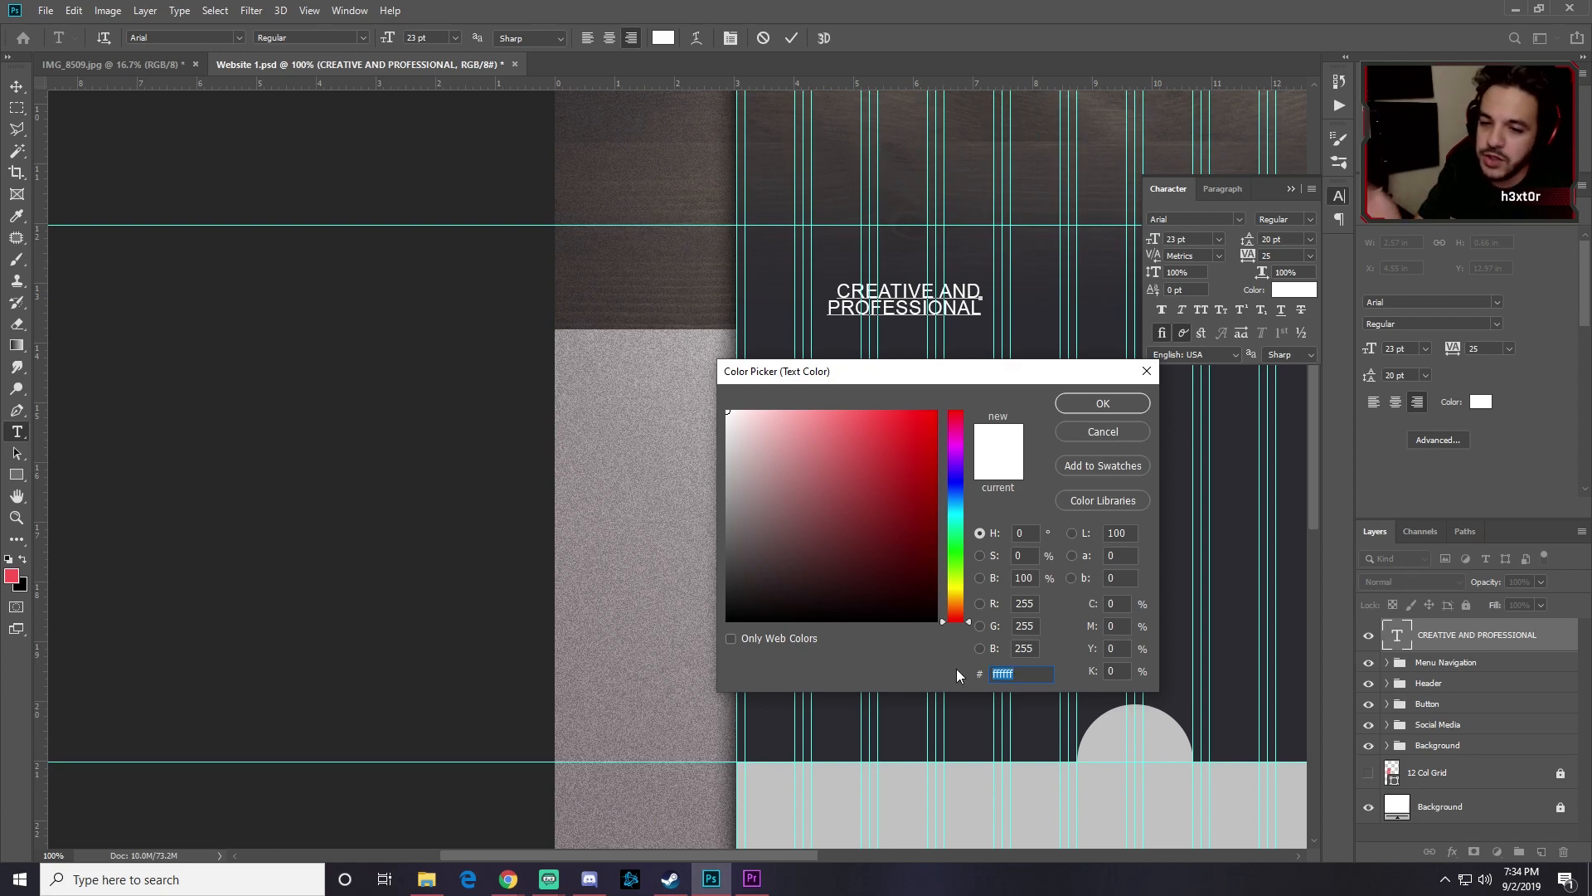
{"action": "type", "text": "989898"}
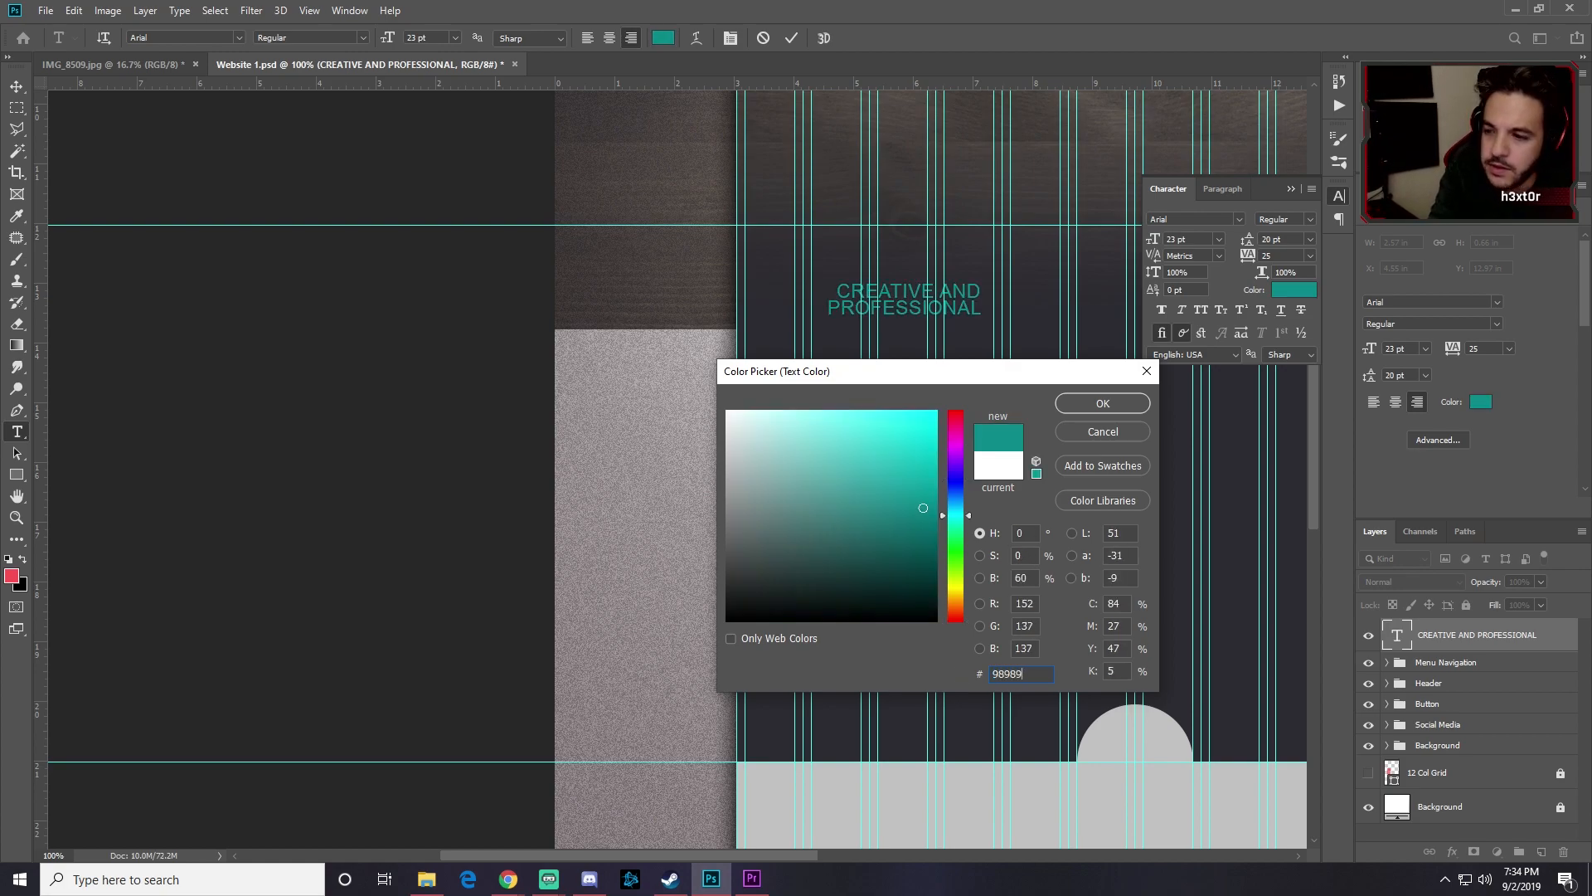
{"action": "left_click", "coordinate": [1103, 403]}
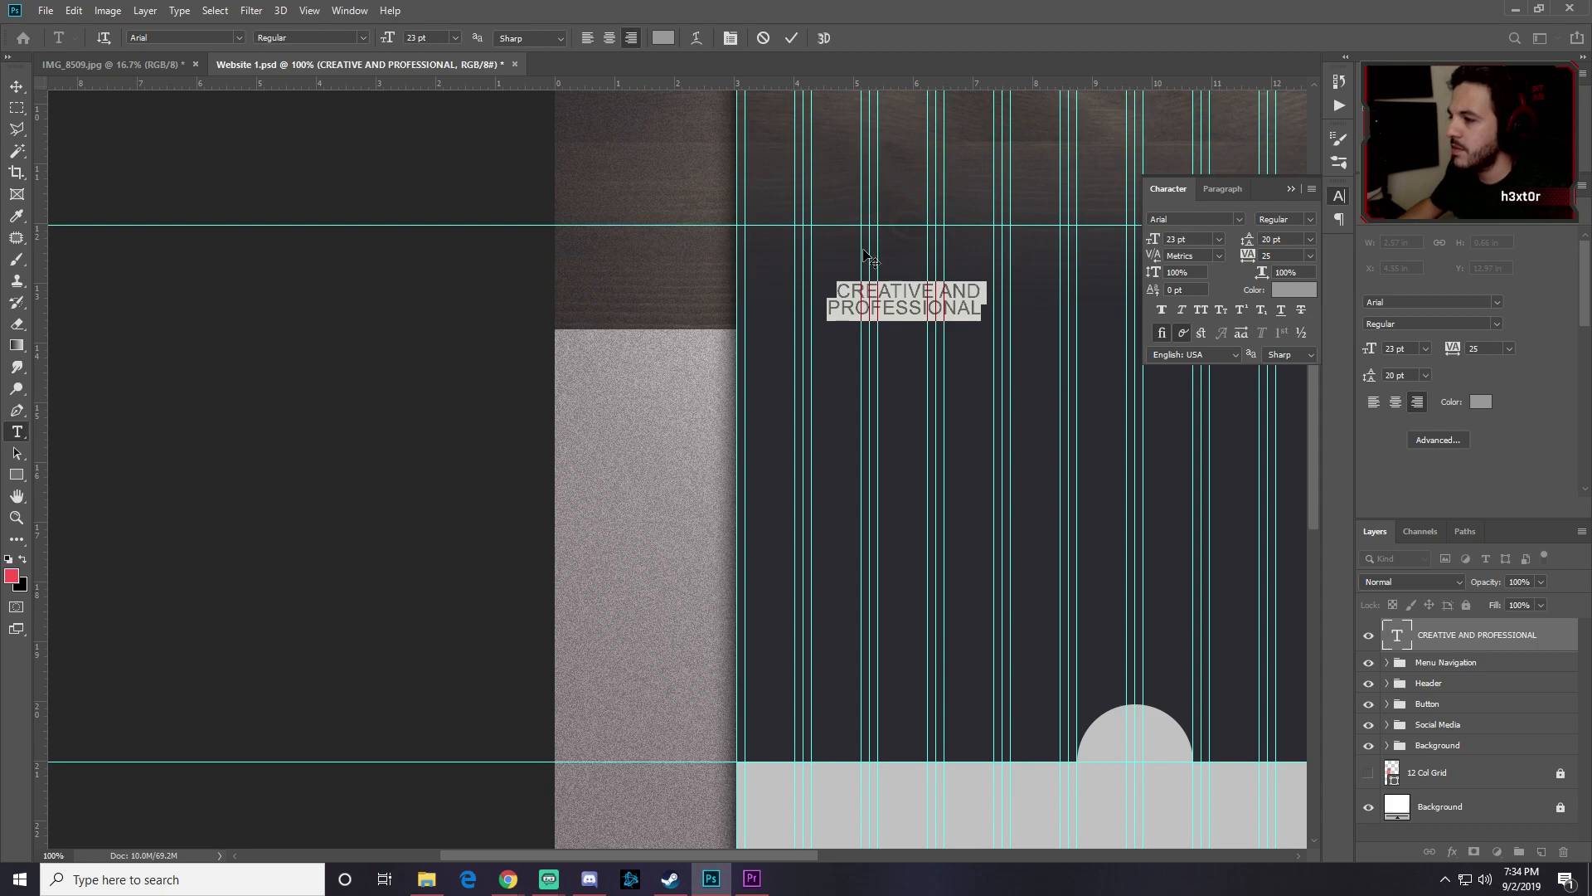
{"action": "left_click", "coordinate": [17, 87]}
{"action": "key", "text": "alt+Tab"}
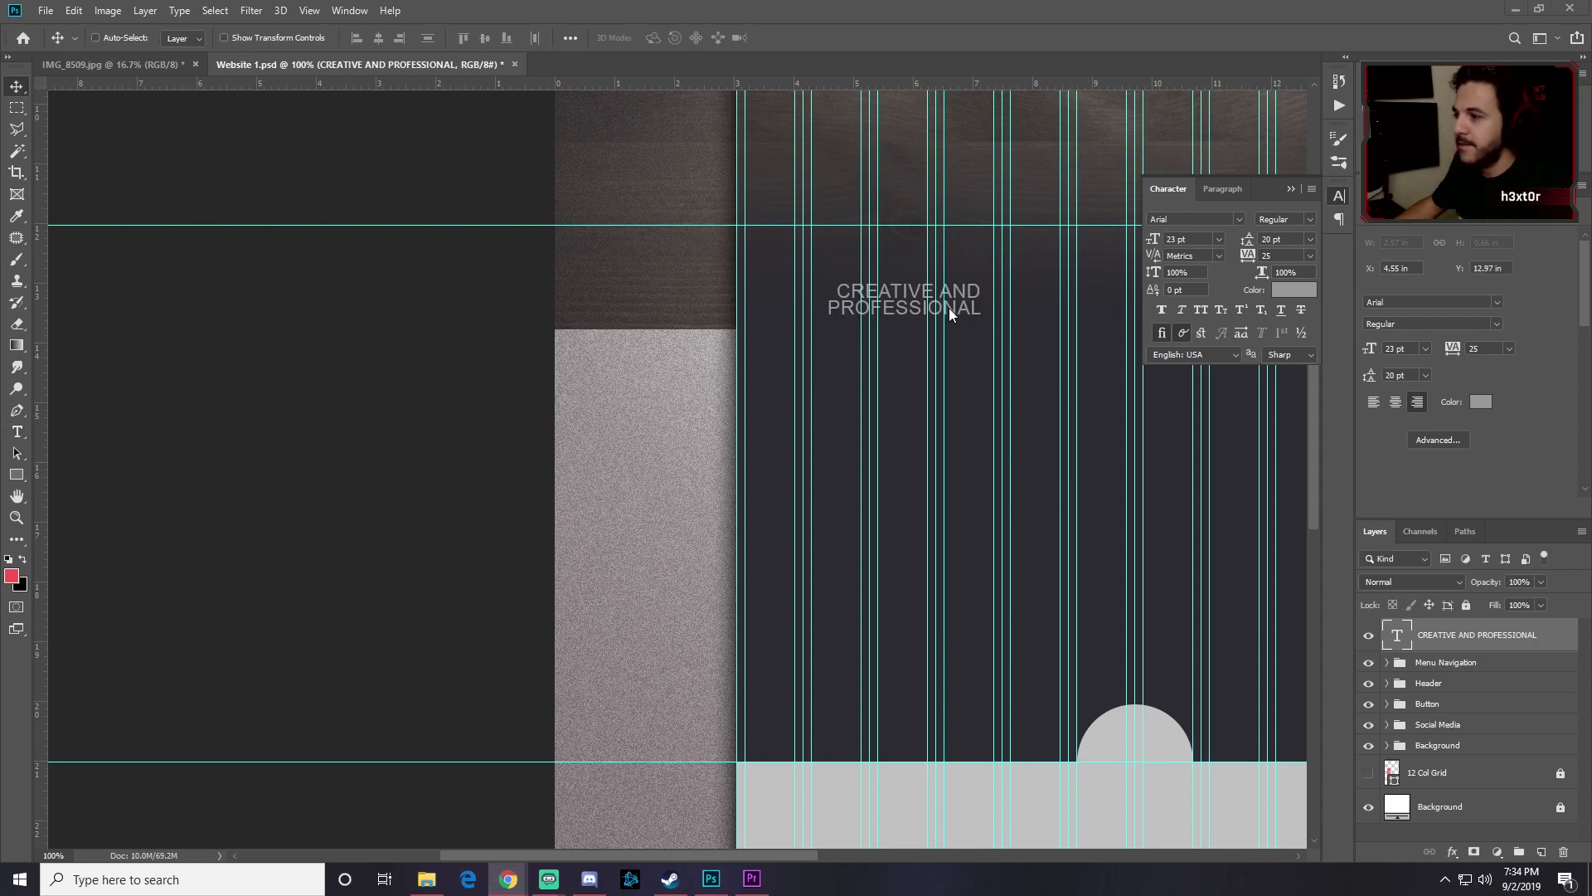
{"action": "key", "text": "alt+Tab"}
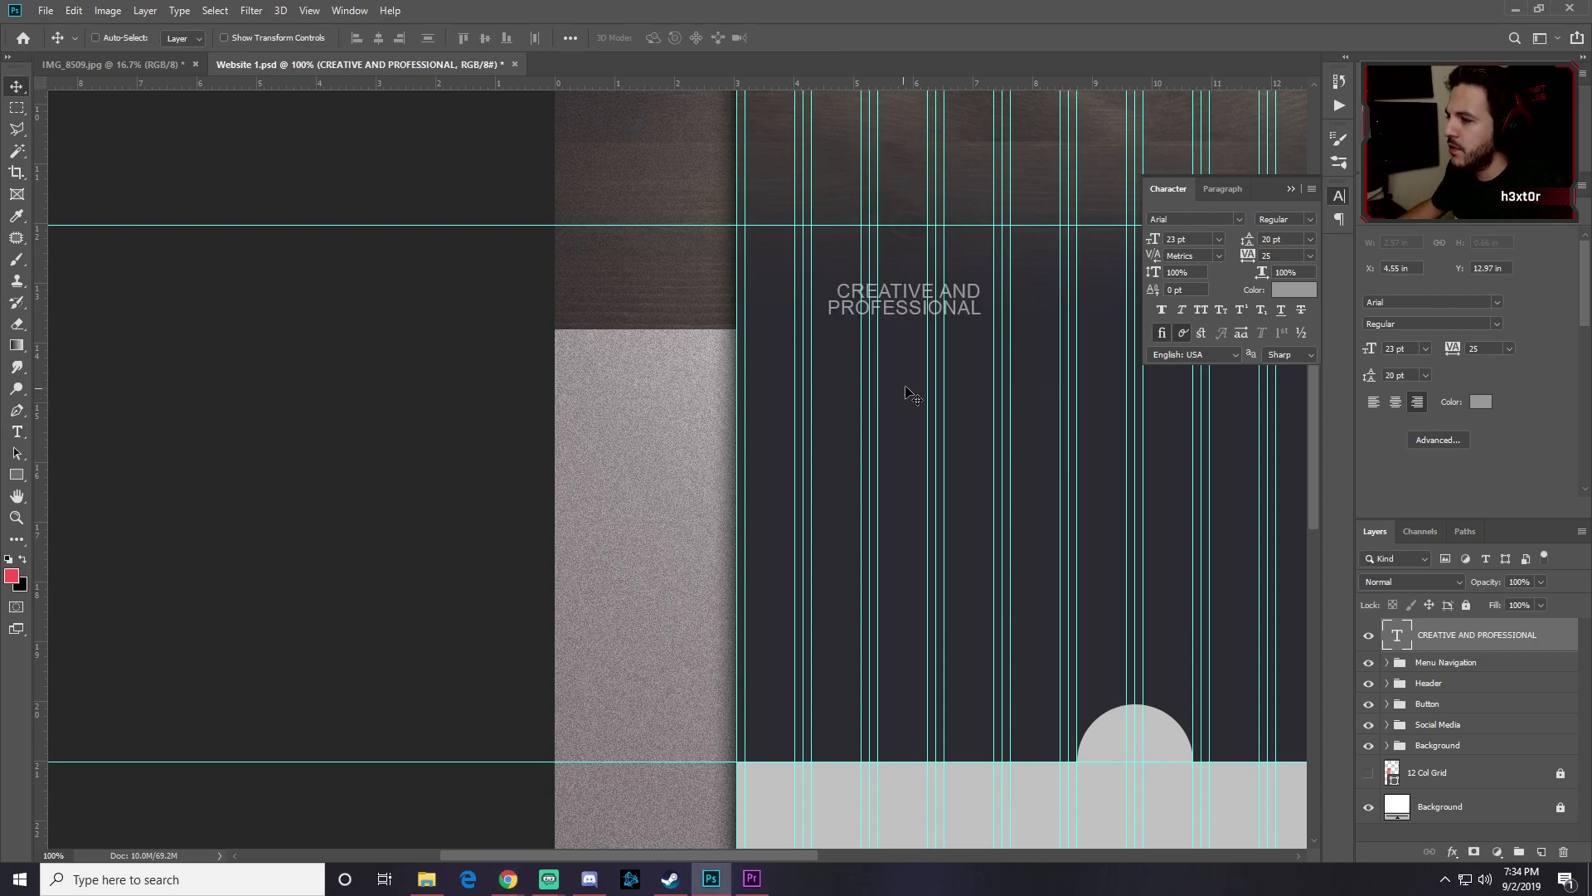
{"action": "double_click", "coordinate": [907, 292]}
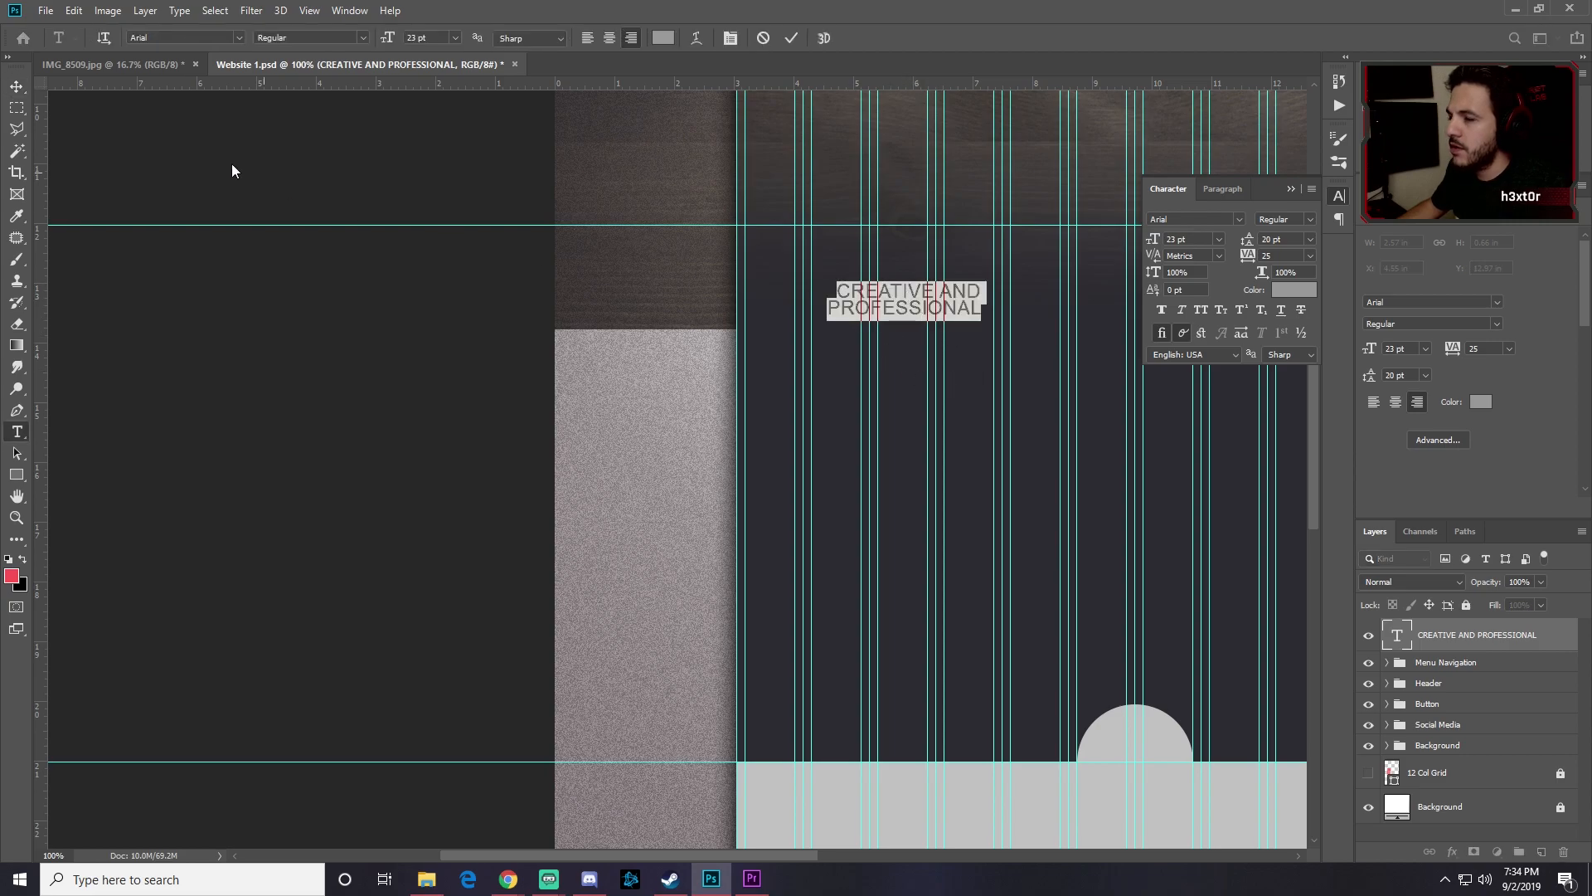
Step: Move the grey heading up into the dark section just beneath the READ MORE button
{"action": "left_click", "coordinate": [17, 86]}
{"action": "left_click_drag", "start_coordinate": [899, 291], "coordinate": [931, 305]}
{"action": "scroll", "coordinate": [922, 358], "scroll_direction": "up", "scroll_amount": 1}
{"action": "scroll", "coordinate": [927, 365], "scroll_direction": "up", "scroll_amount": 1}
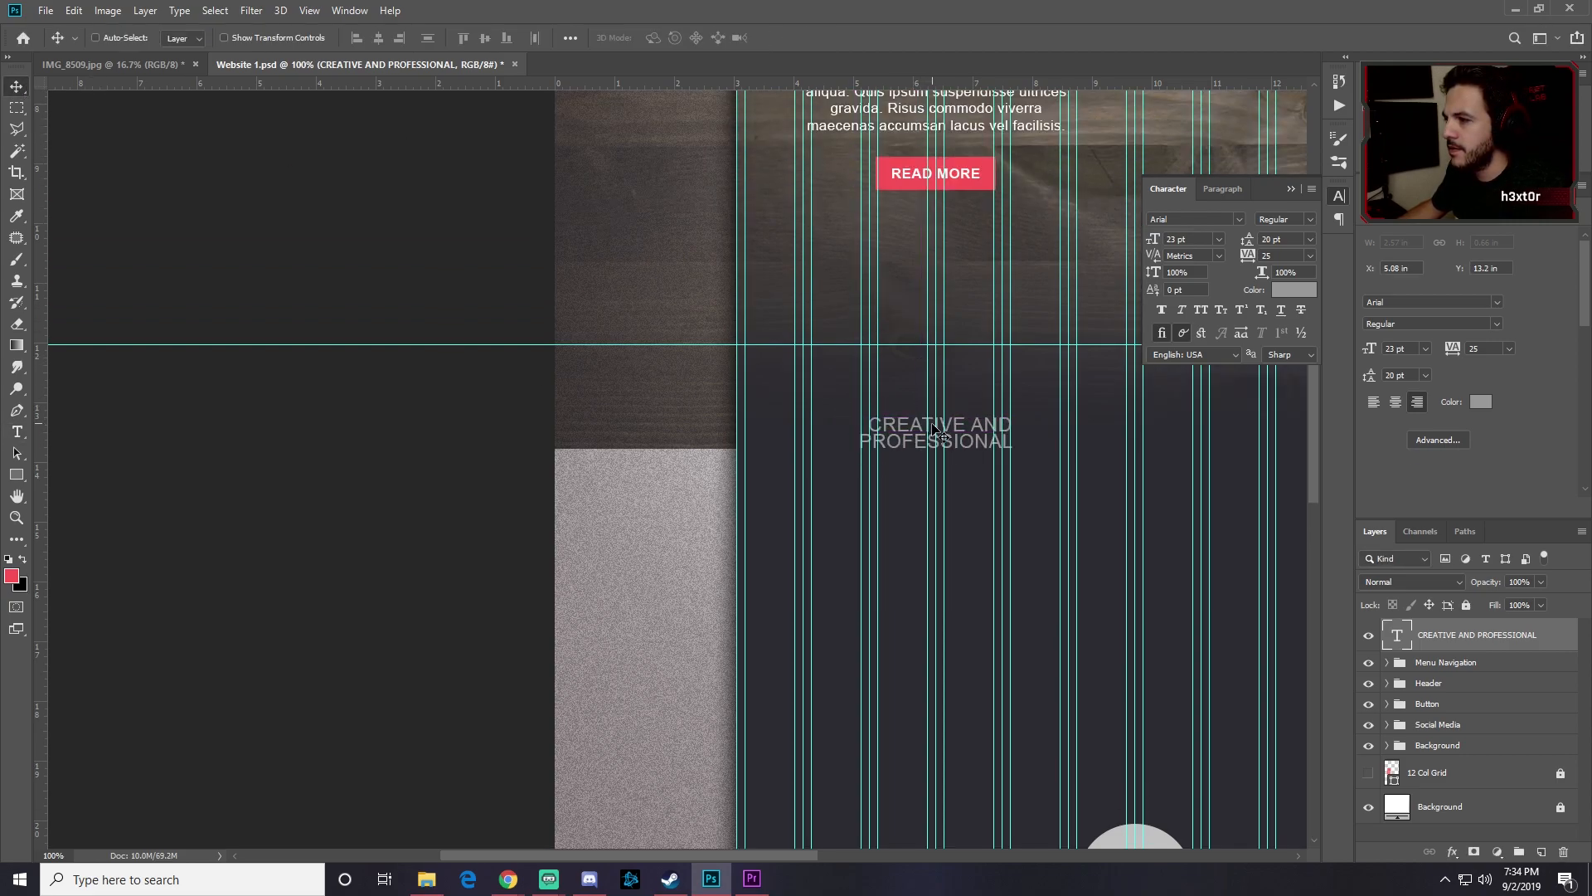
{"action": "left_click_drag", "start_coordinate": [961, 426], "coordinate": [960, 412]}
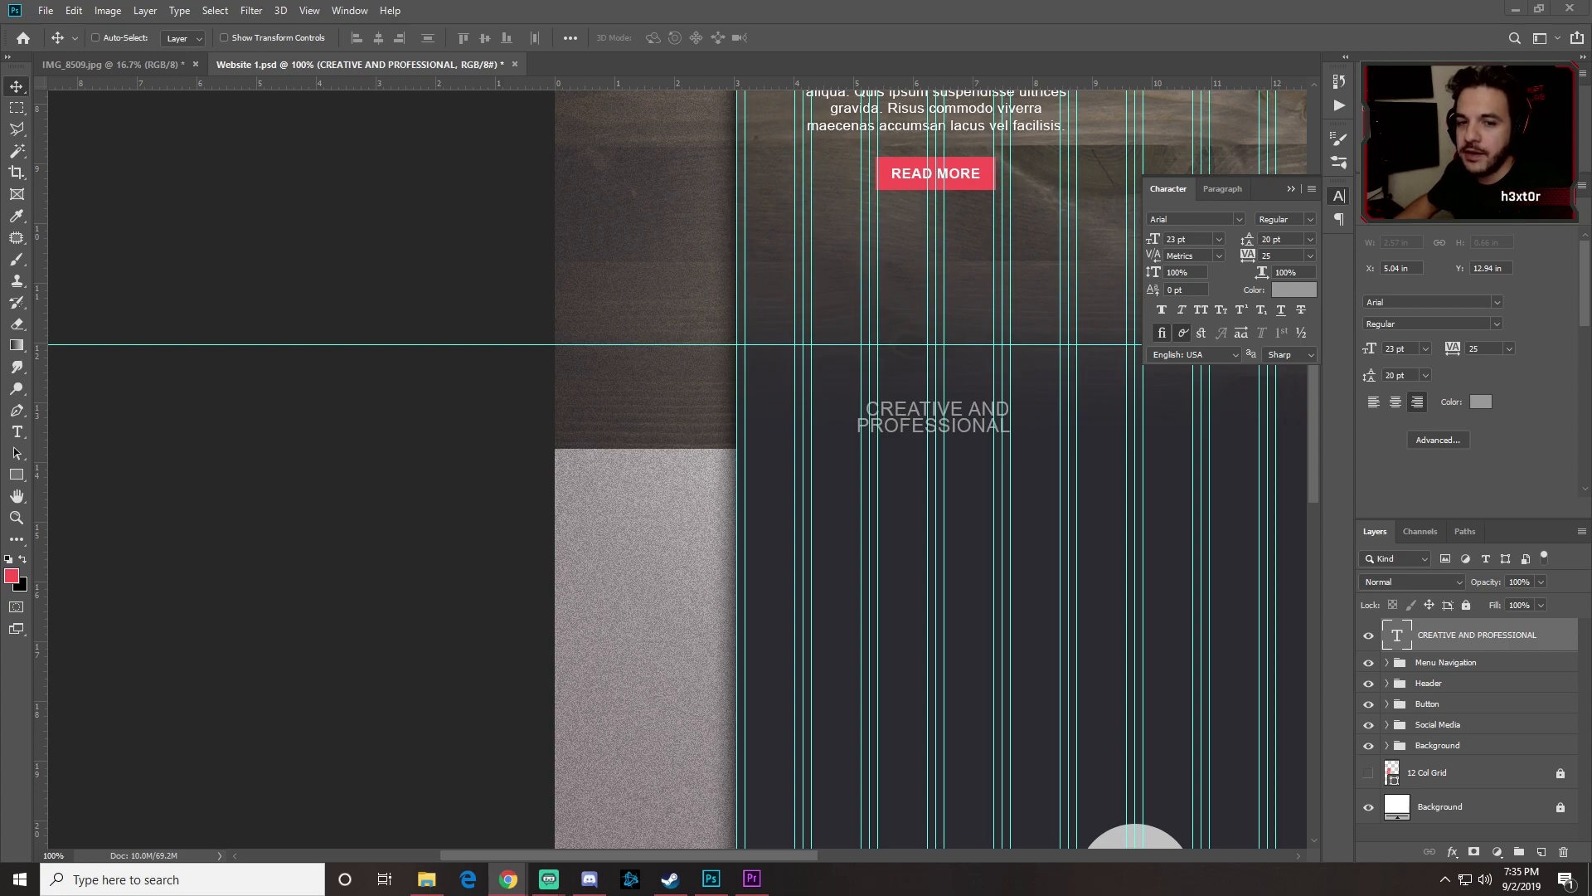
{"action": "left_click", "coordinate": [17, 432]}
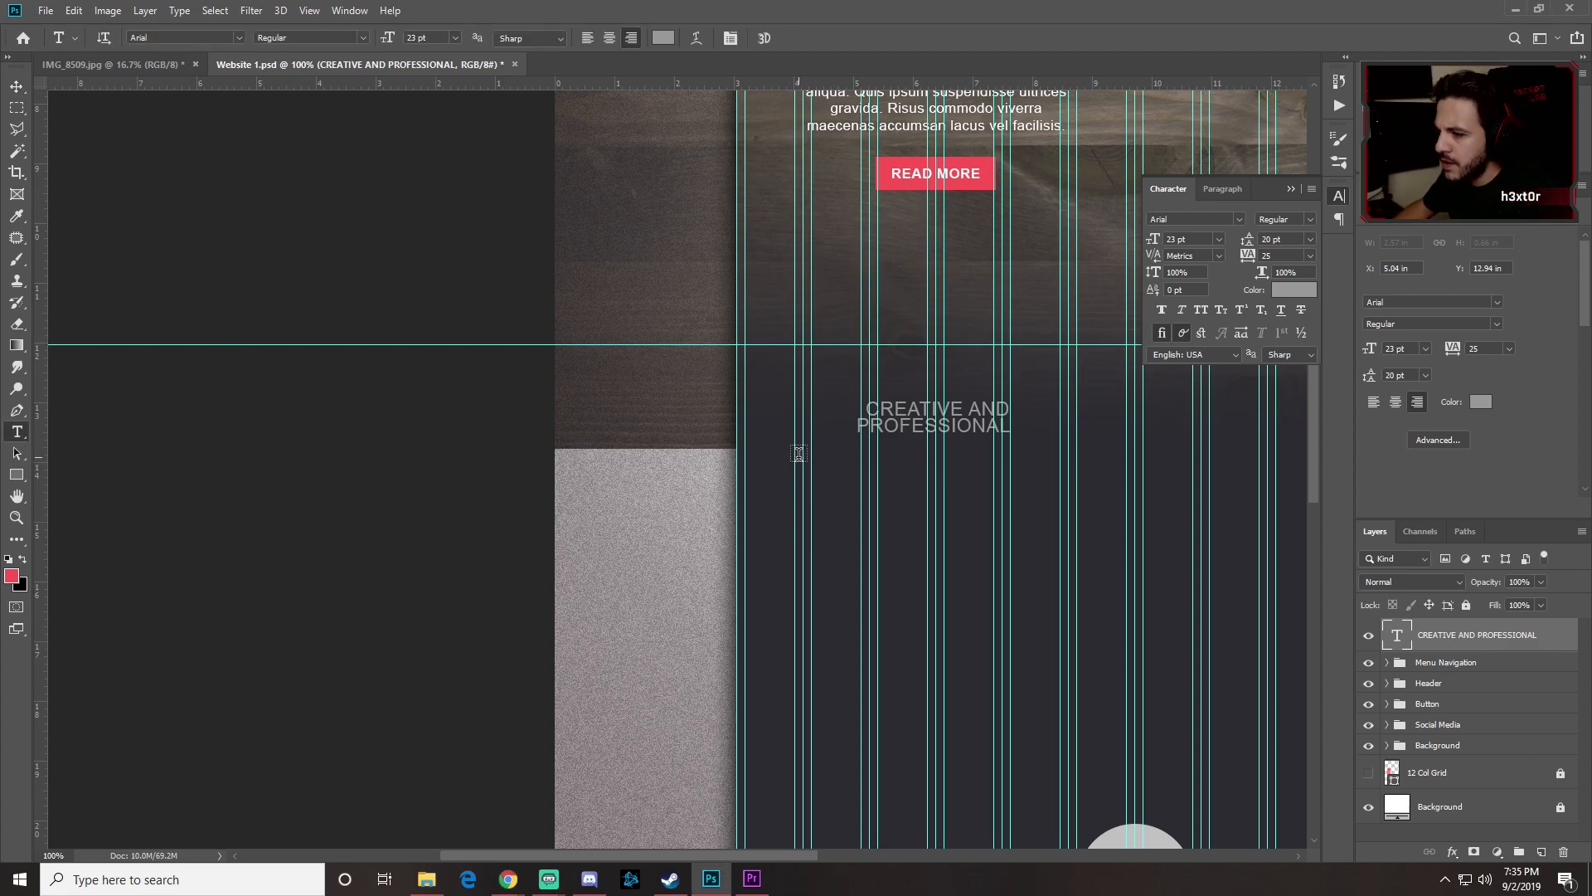
Step: Draw a paragraph text box below the heading and turn off hyphenation
{"action": "left_click_drag", "start_coordinate": [795, 448], "coordinate": [1075, 753]}
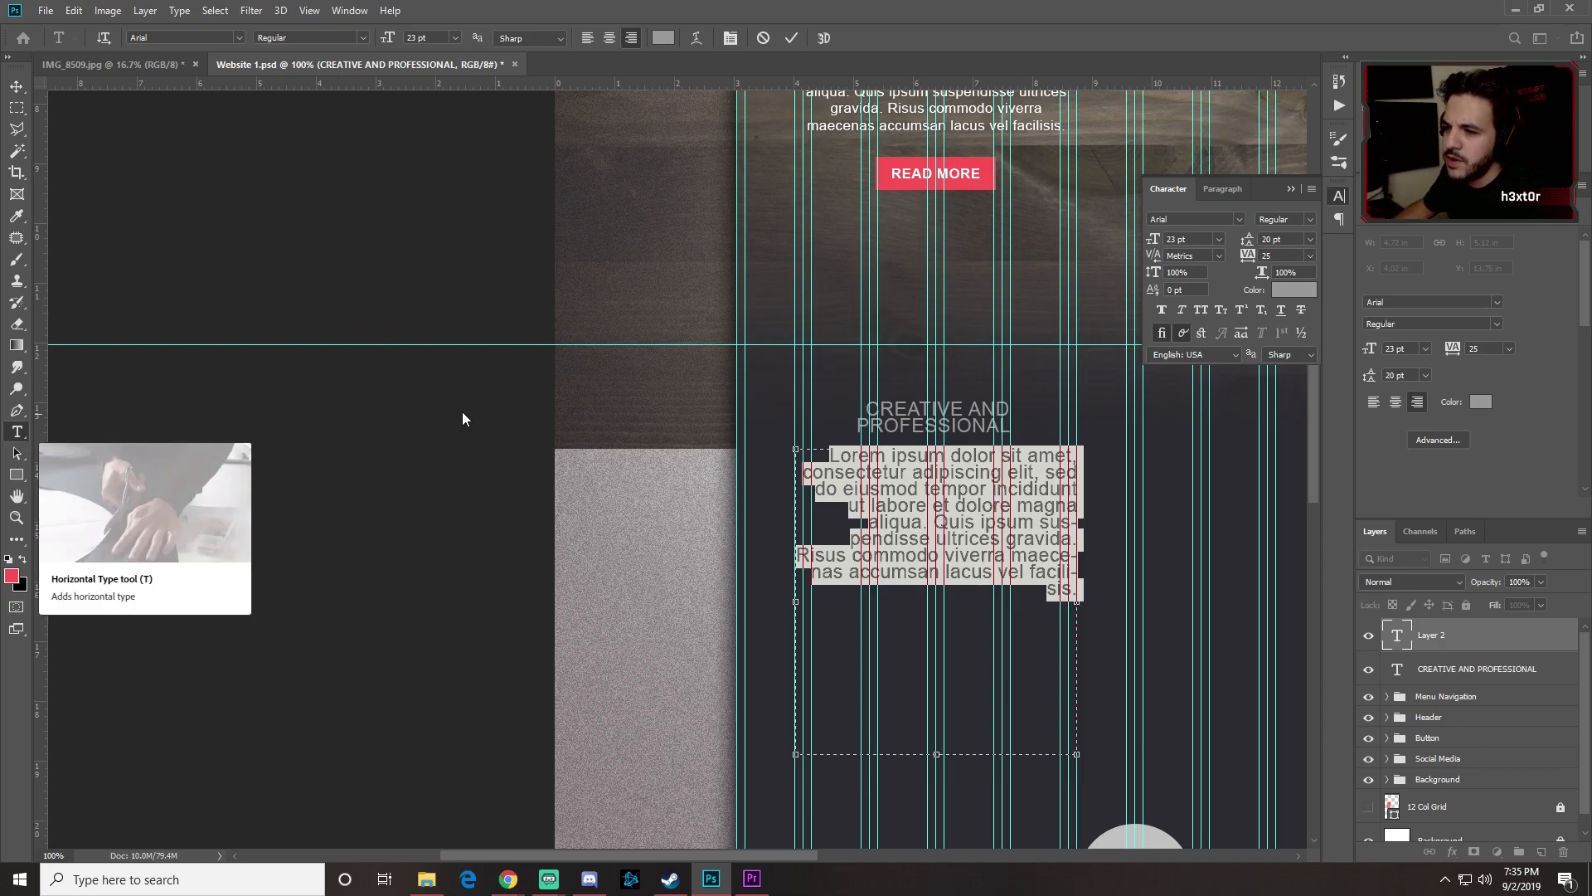
{"action": "left_click", "coordinate": [1212, 190]}
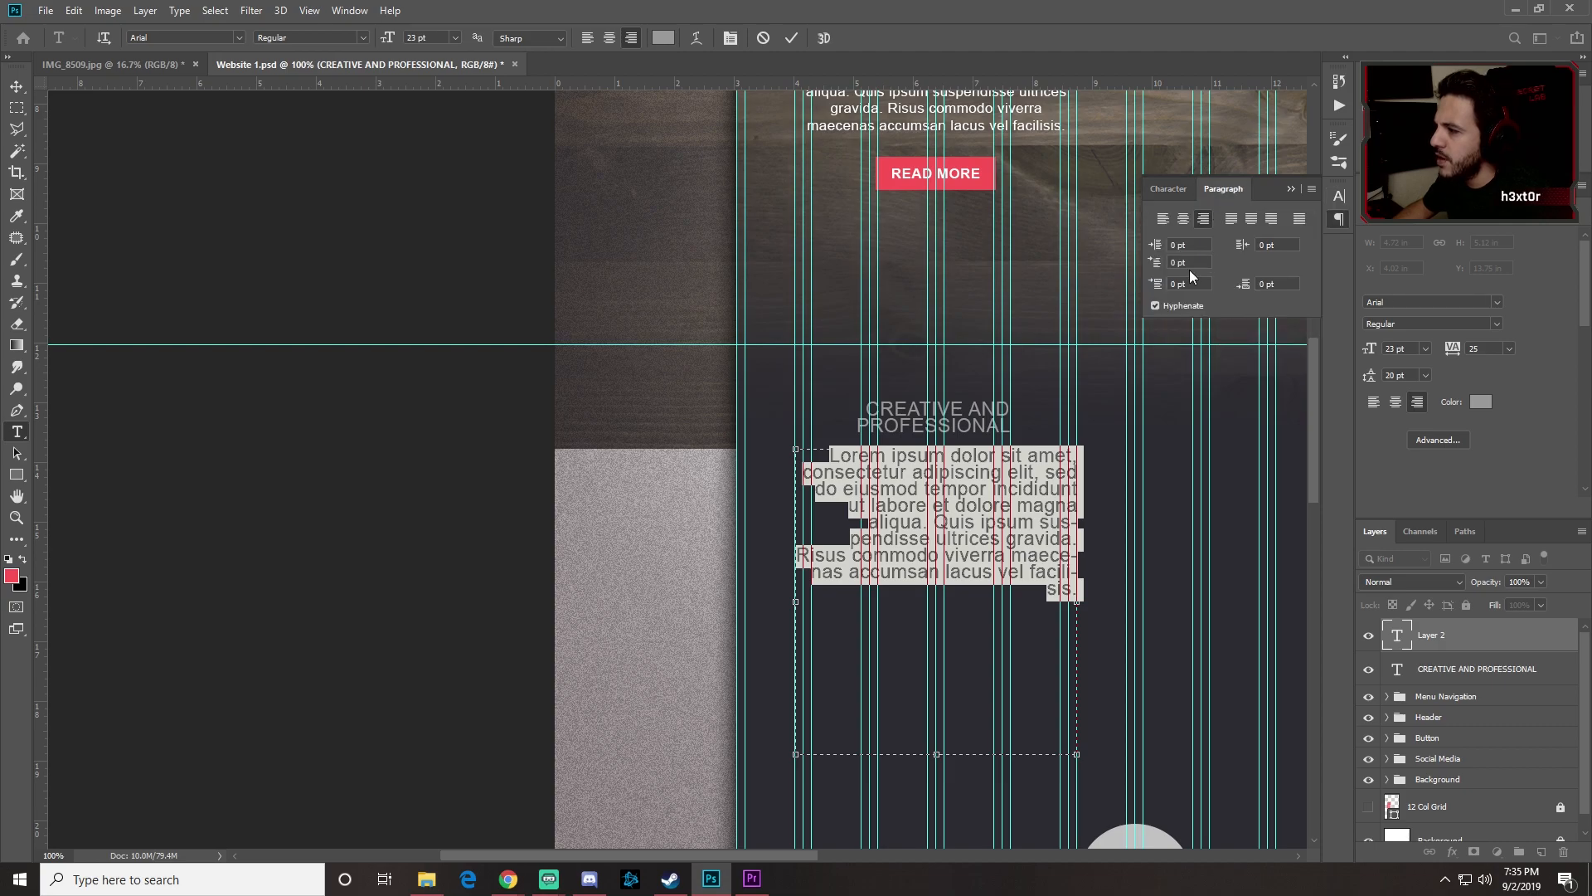
{"action": "left_click", "coordinate": [1157, 306]}
{"action": "left_click", "coordinate": [1038, 571]}
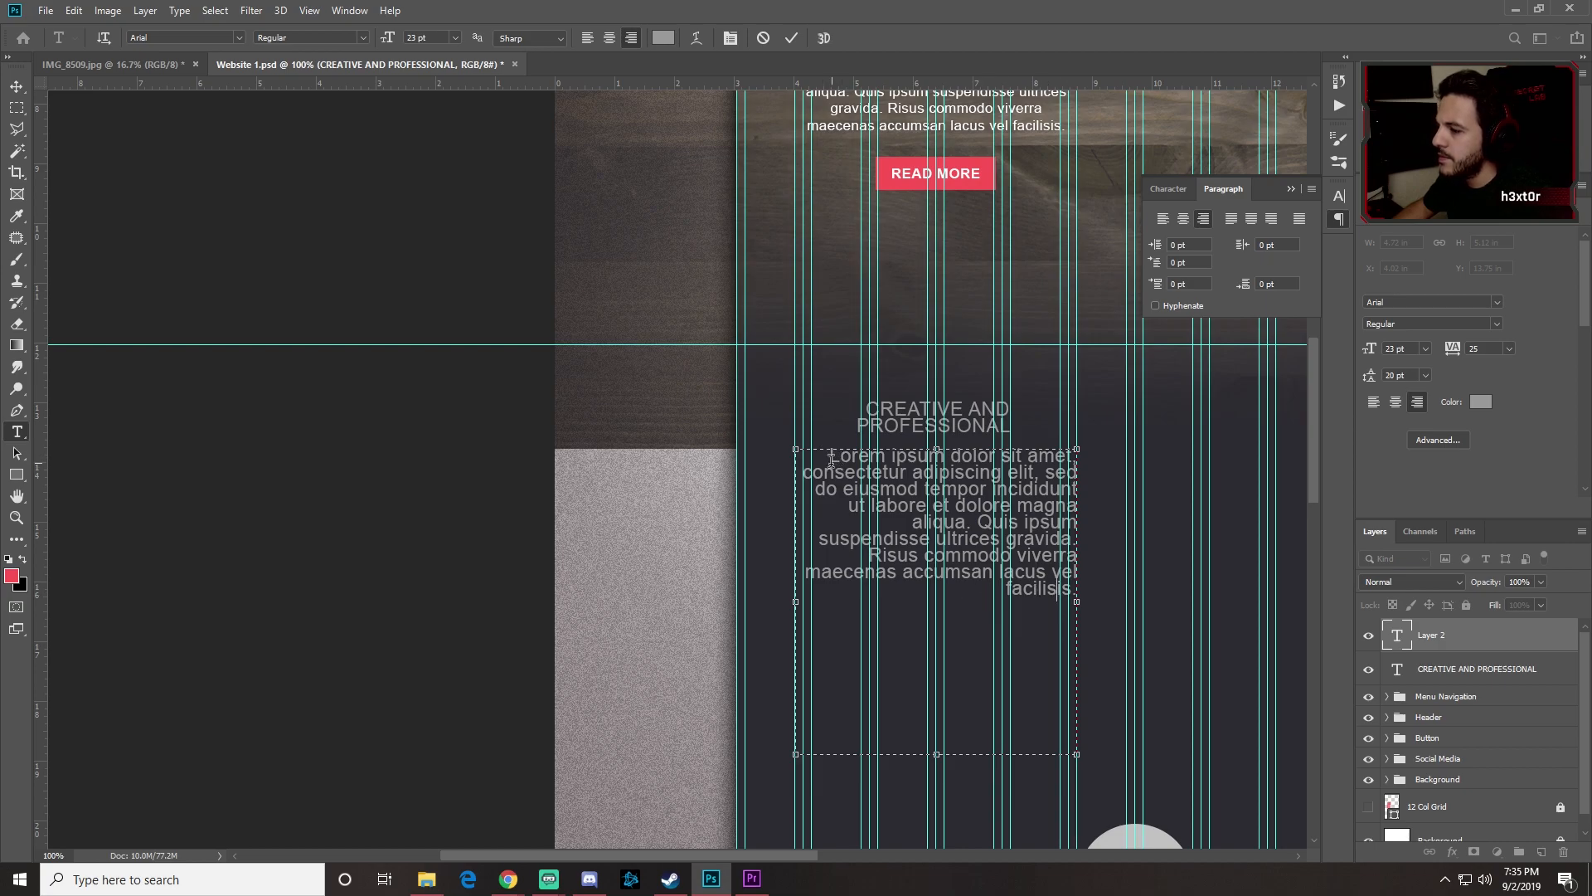
Step: Fill the paragraph box with Lorem Ipsum placeholder text
{"action": "left_click_drag", "start_coordinate": [831, 459], "coordinate": [1123, 592]}
{"action": "left_click", "coordinate": [312, 11]}
{"action": "left_click", "coordinate": [313, 11]}
{"action": "left_click", "coordinate": [179, 11]}
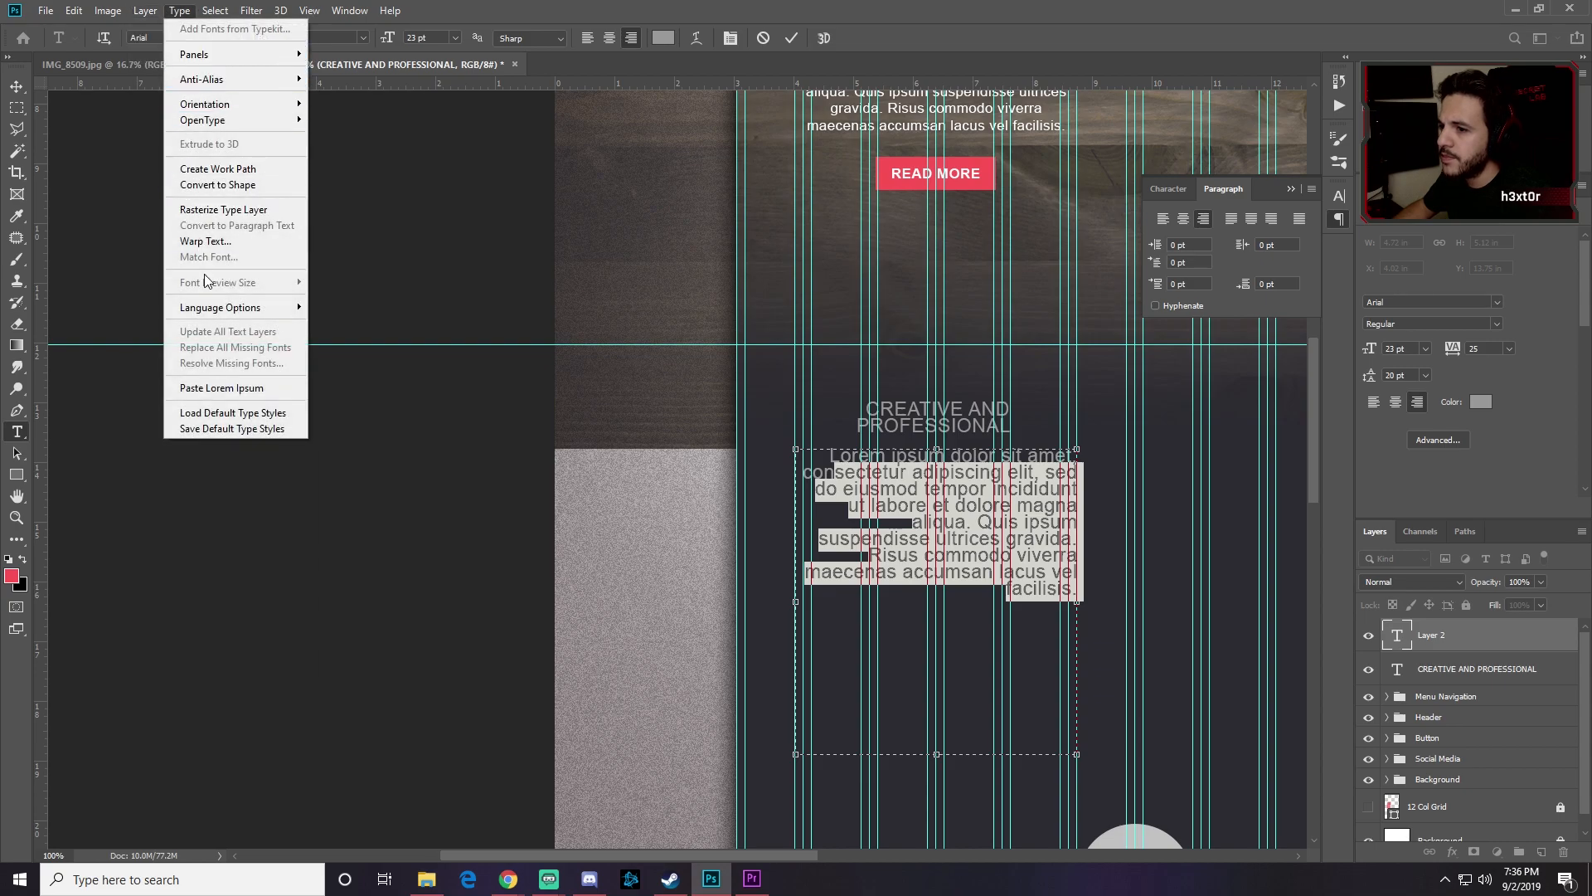
{"action": "left_click", "coordinate": [214, 387]}
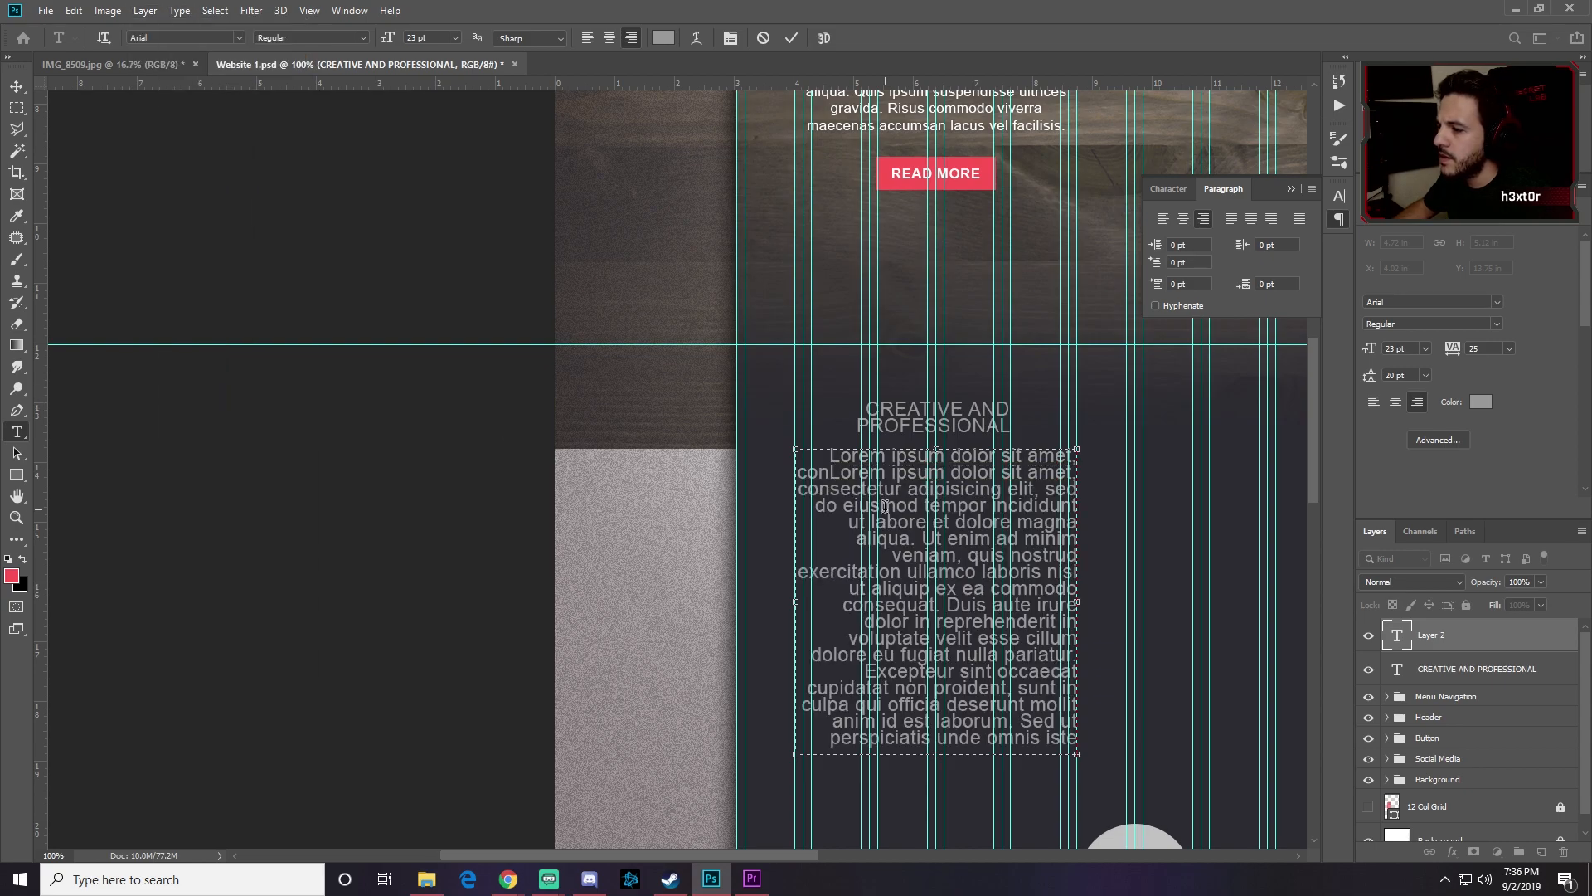
{"action": "key", "text": "ctrl+z"}
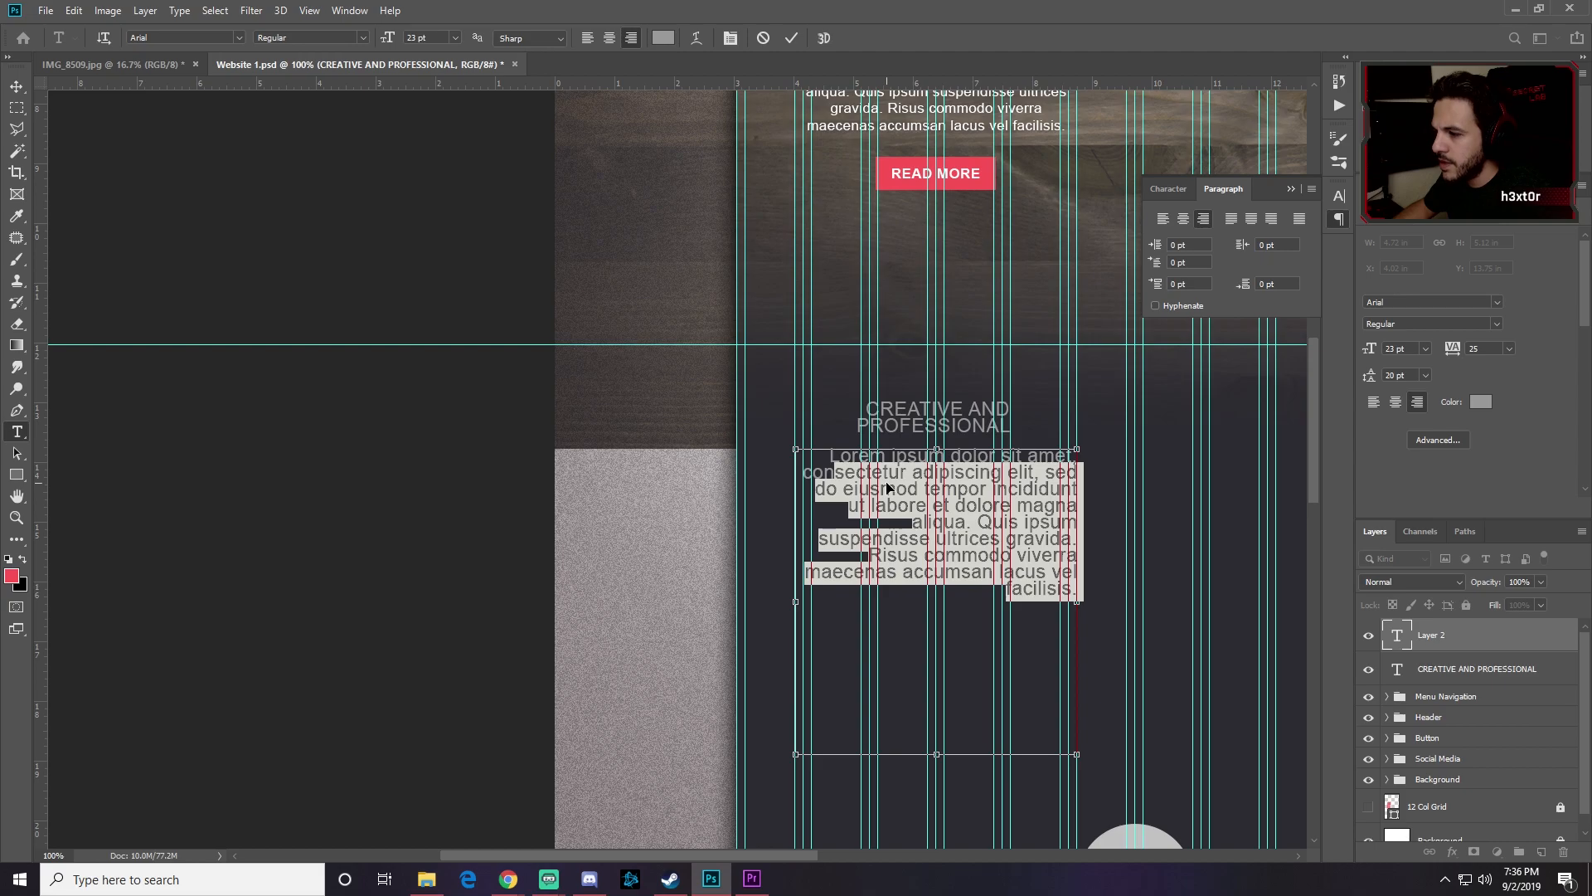
{"action": "left_click_drag", "start_coordinate": [835, 471], "coordinate": [957, 486]}
{"action": "left_click_drag", "start_coordinate": [823, 455], "coordinate": [1078, 591]}
{"action": "left_click", "coordinate": [247, 11]}
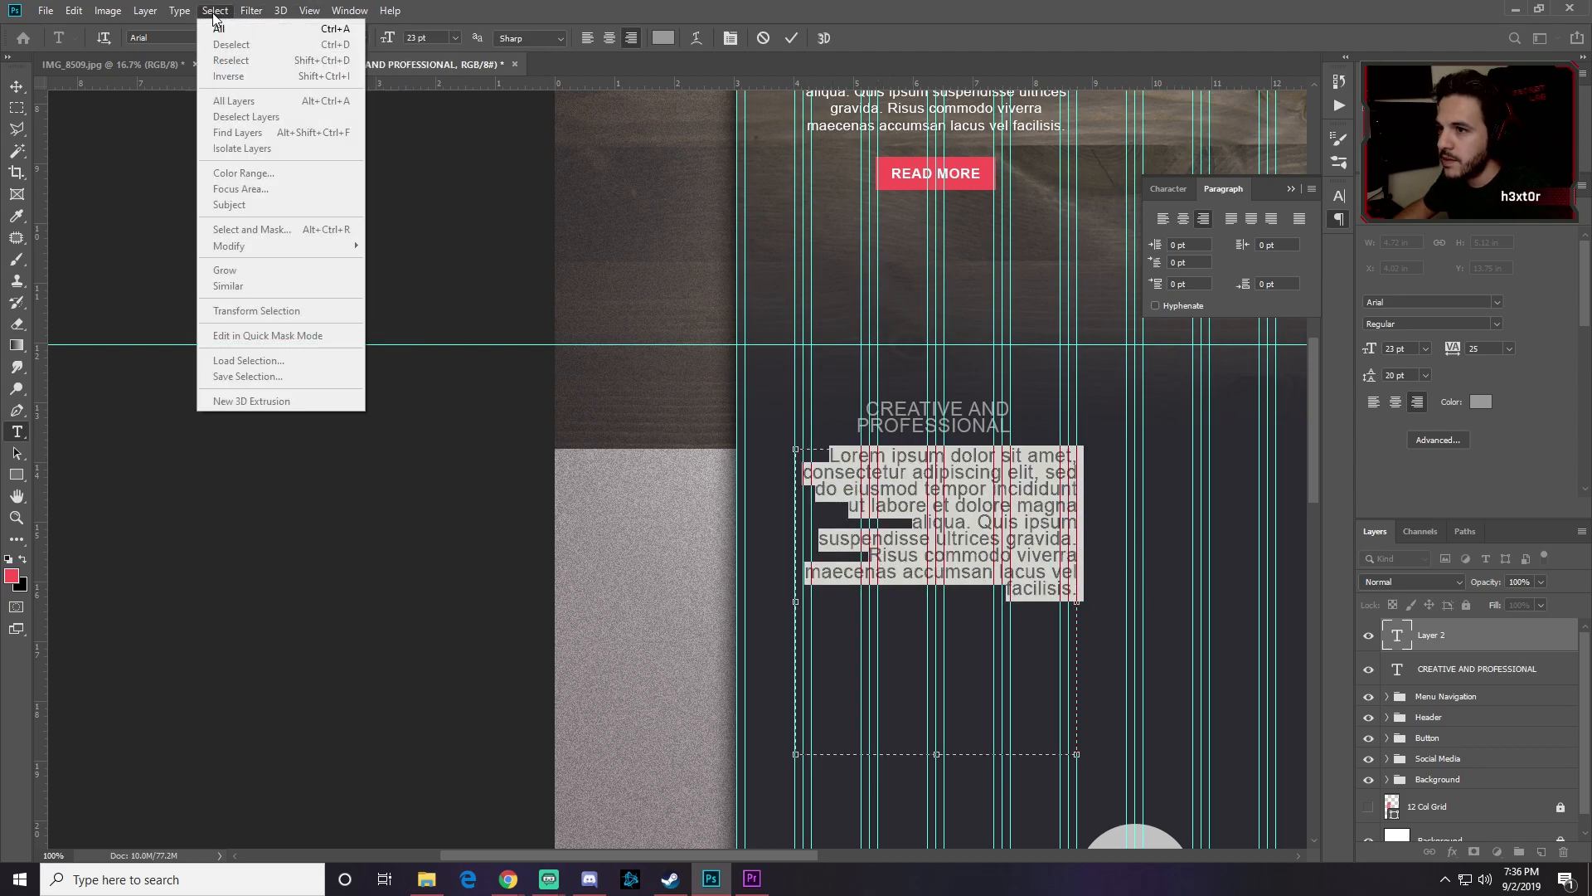
{"action": "mouse_move", "coordinate": [179, 11]}
{"action": "left_click", "coordinate": [222, 388]}
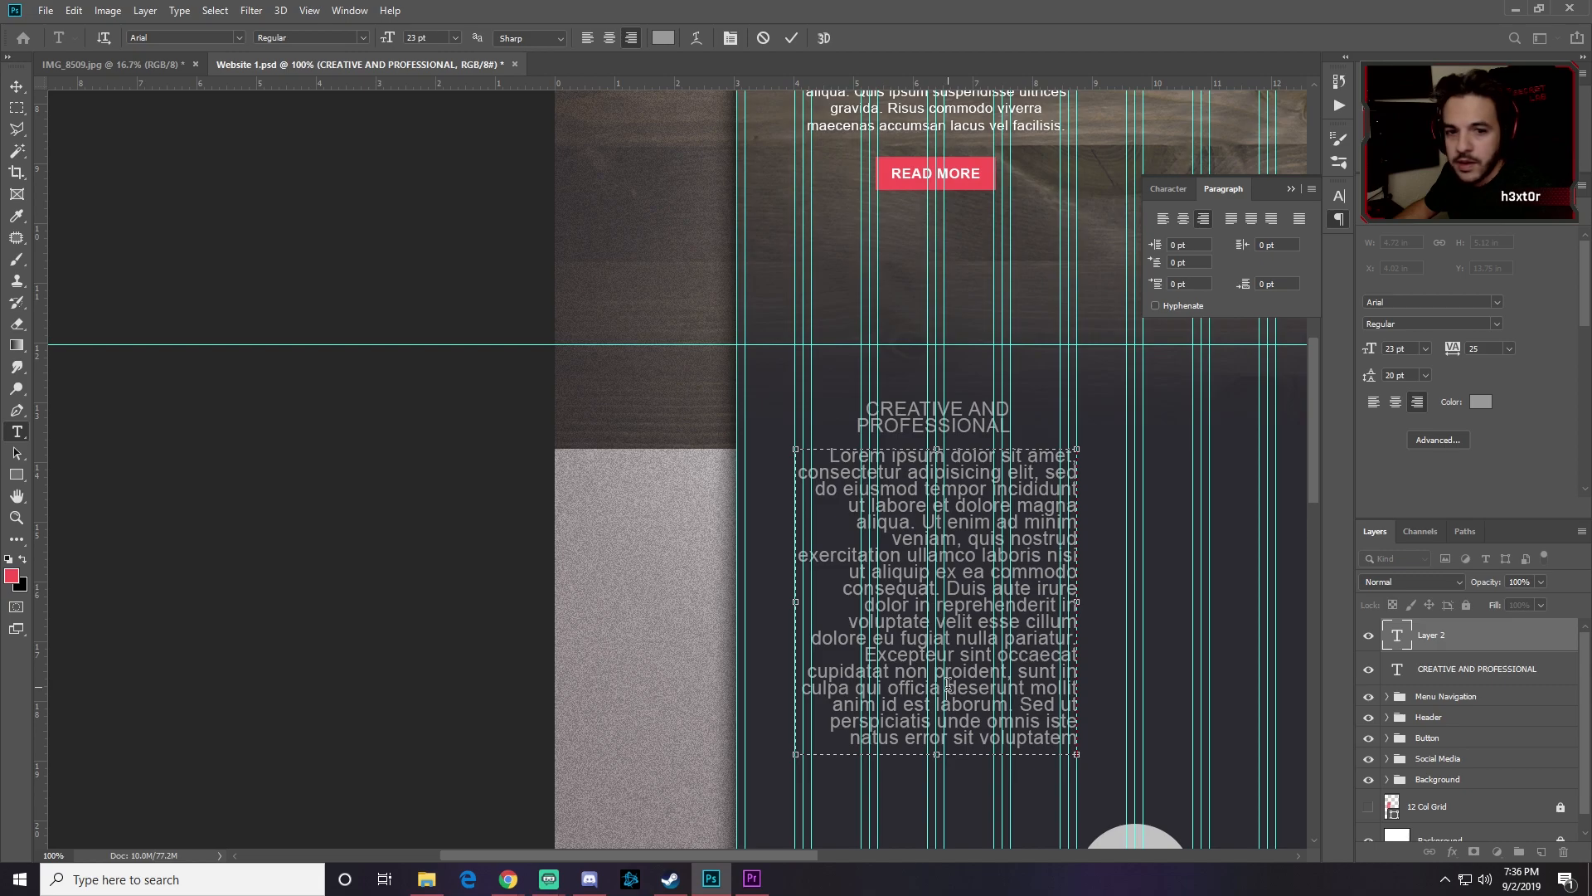
{"action": "key", "text": "ctrl+a"}
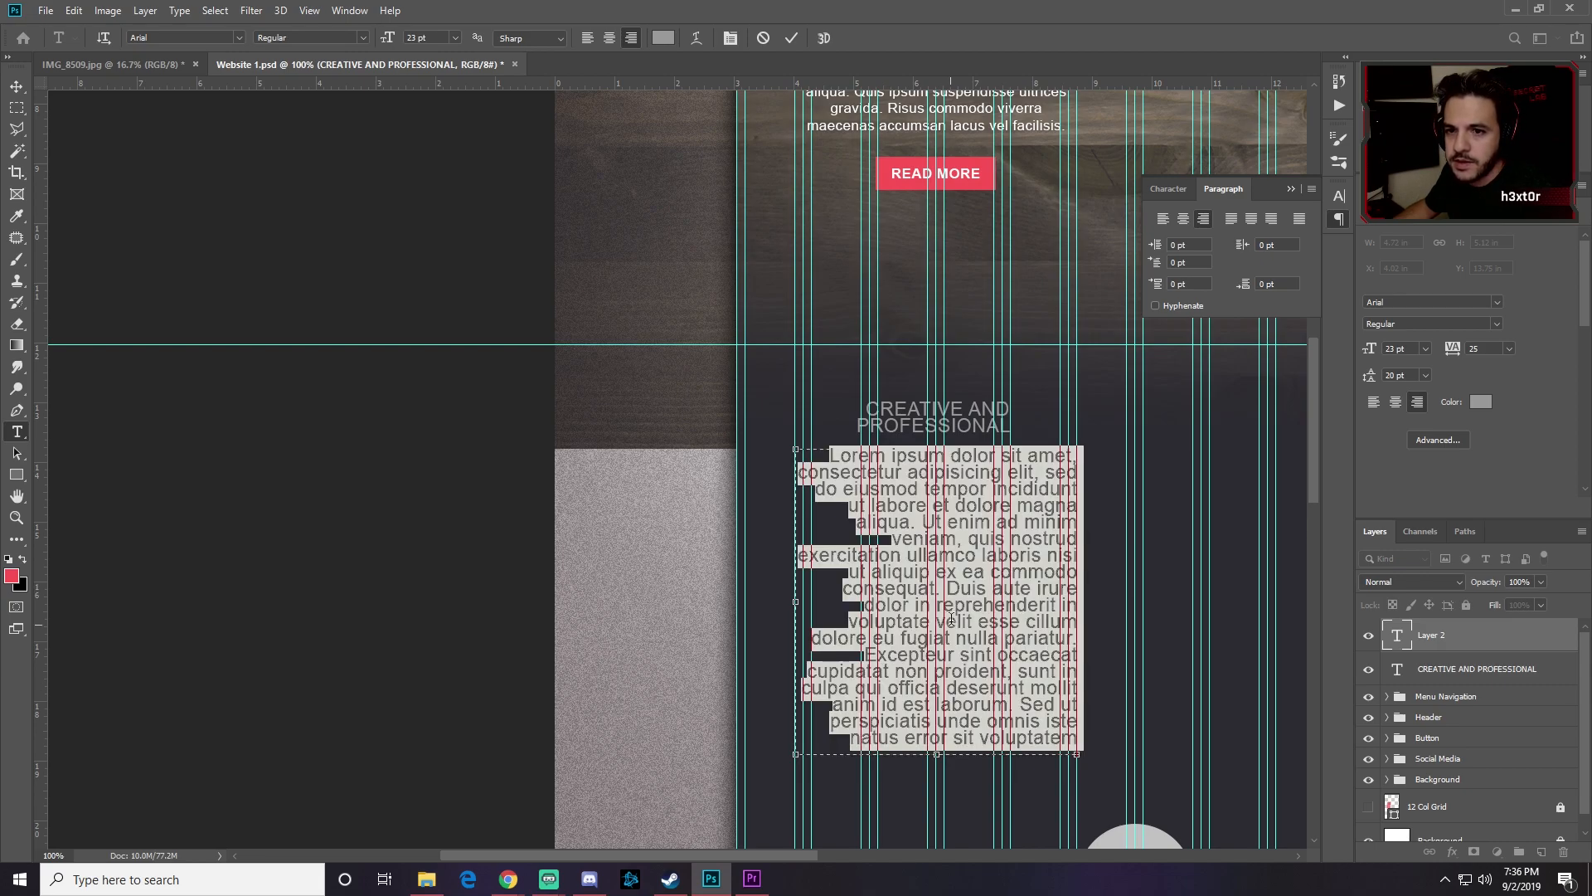
Step: Set the Lorem Ipsum body text to 17 pt size with 17 pt leading
{"action": "left_click", "coordinate": [1340, 196]}
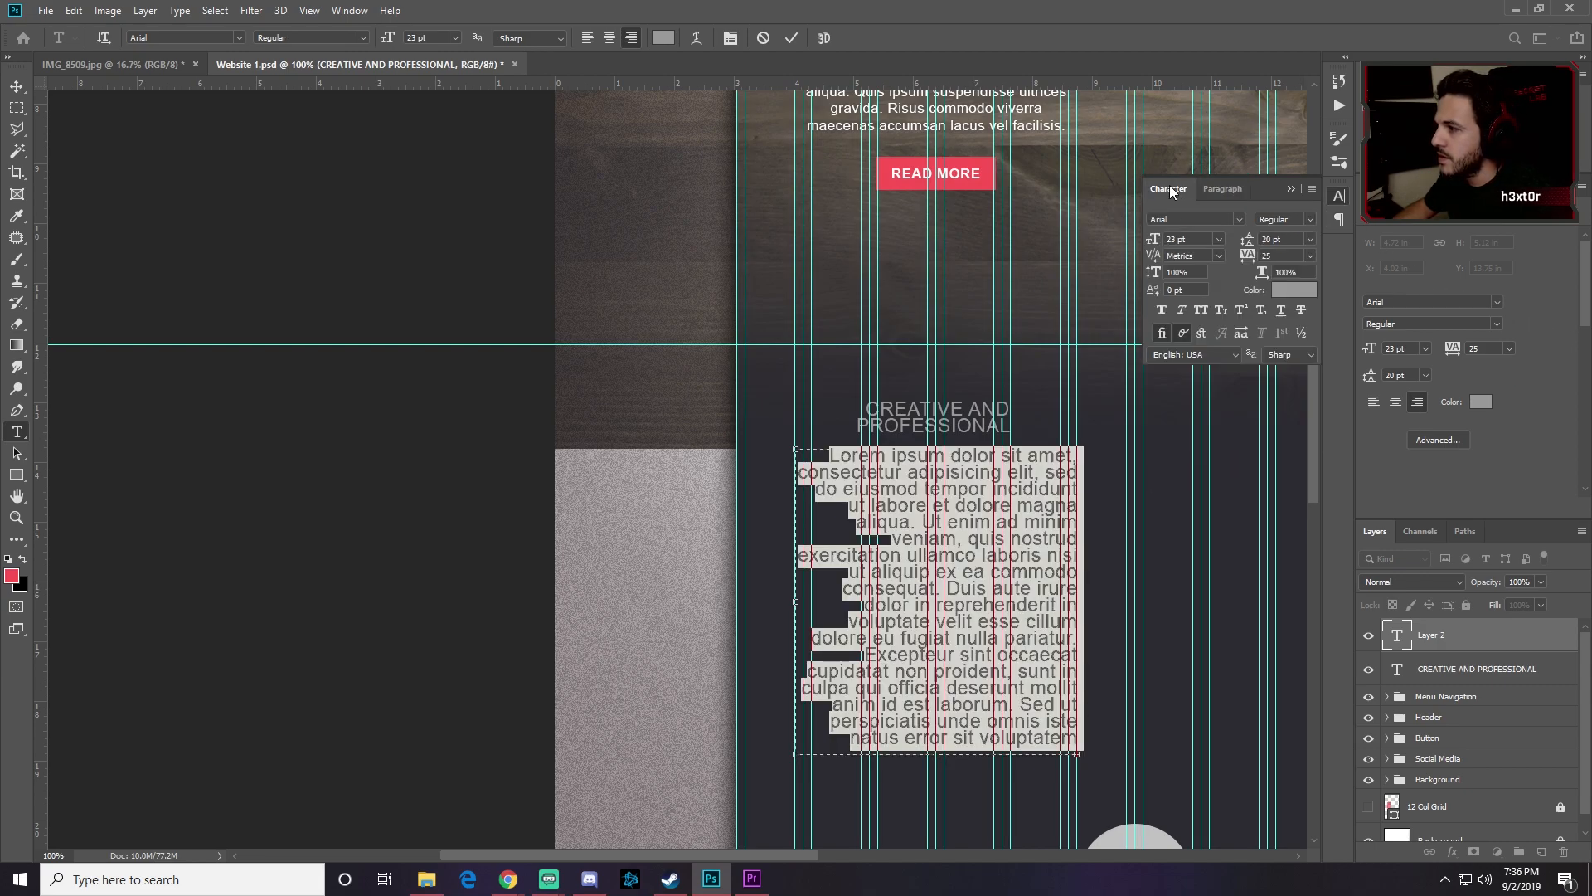
{"action": "left_click", "coordinate": [1158, 240]}
{"action": "type", "text": "17"}
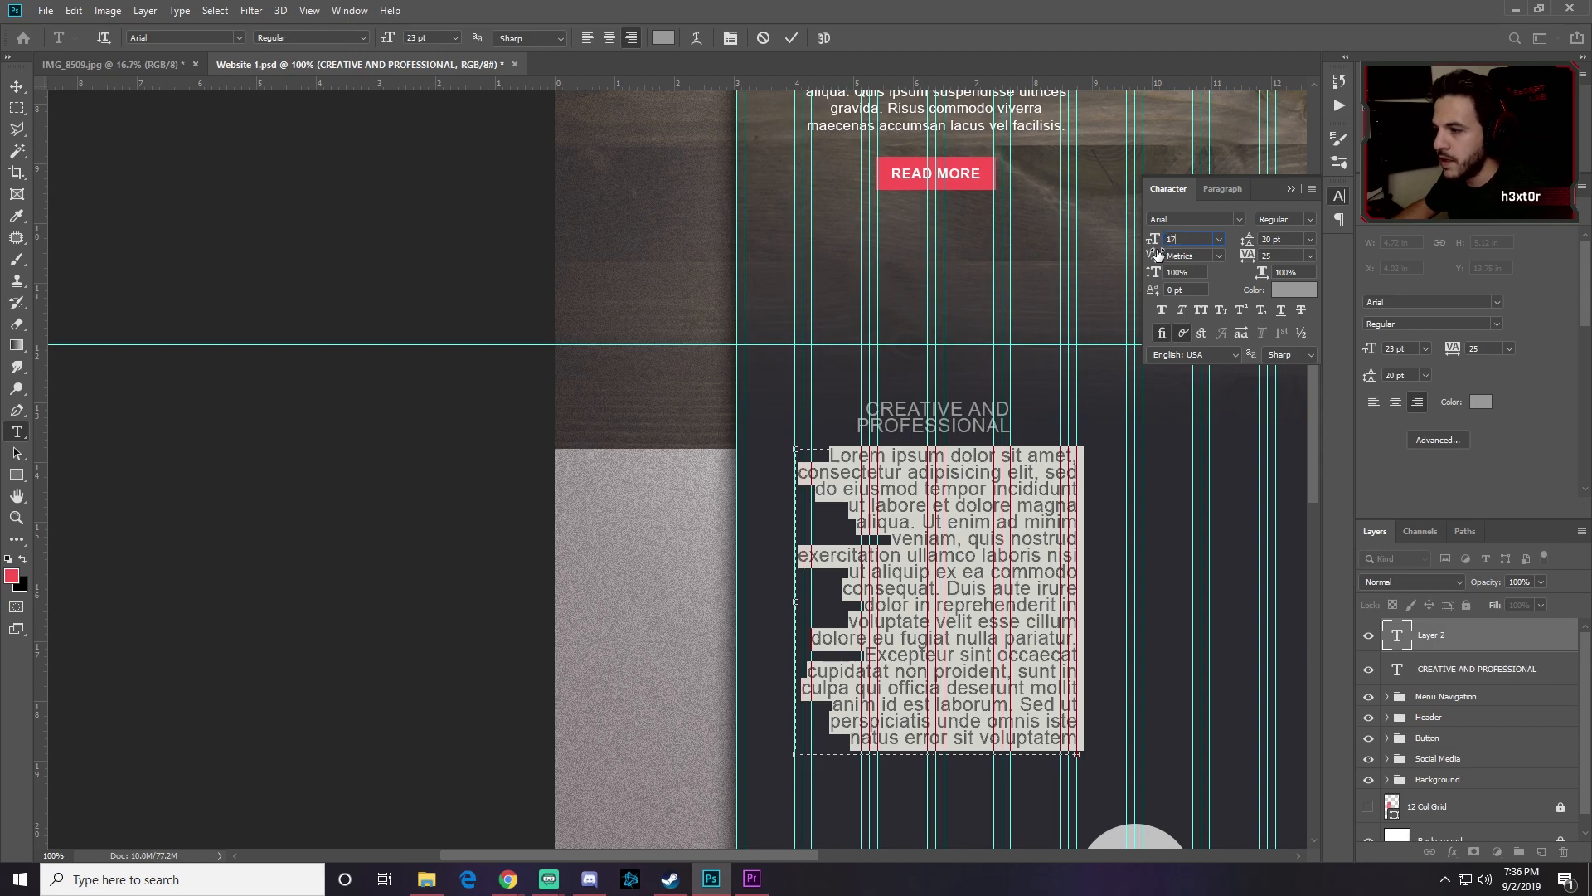
{"action": "key", "text": "Return"}
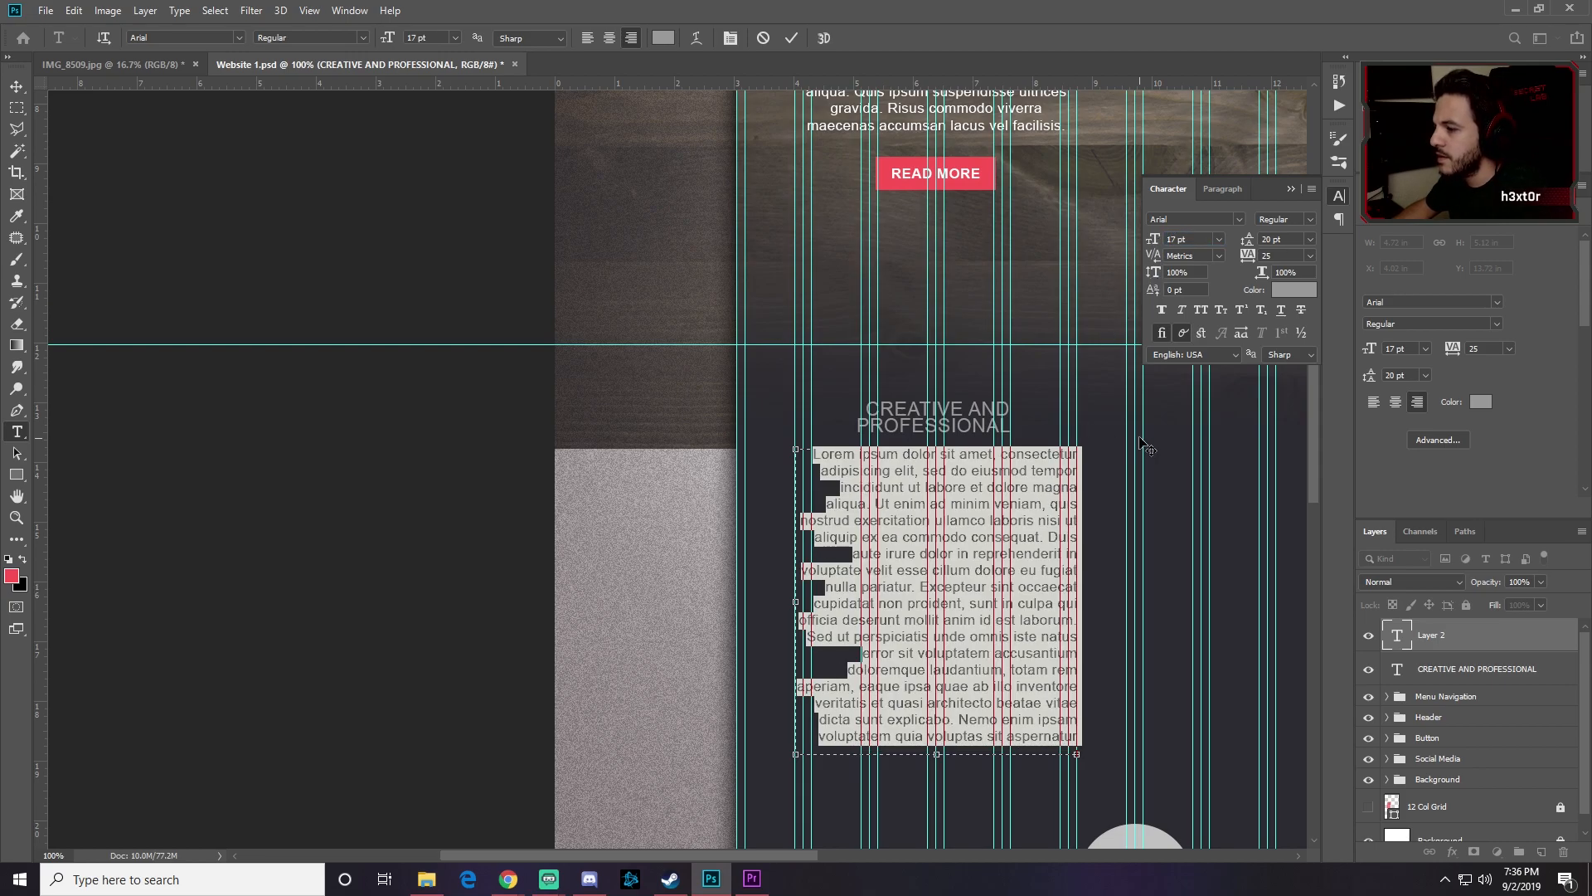
{"action": "left_click_drag", "start_coordinate": [1247, 240], "coordinate": [1247, 241]}
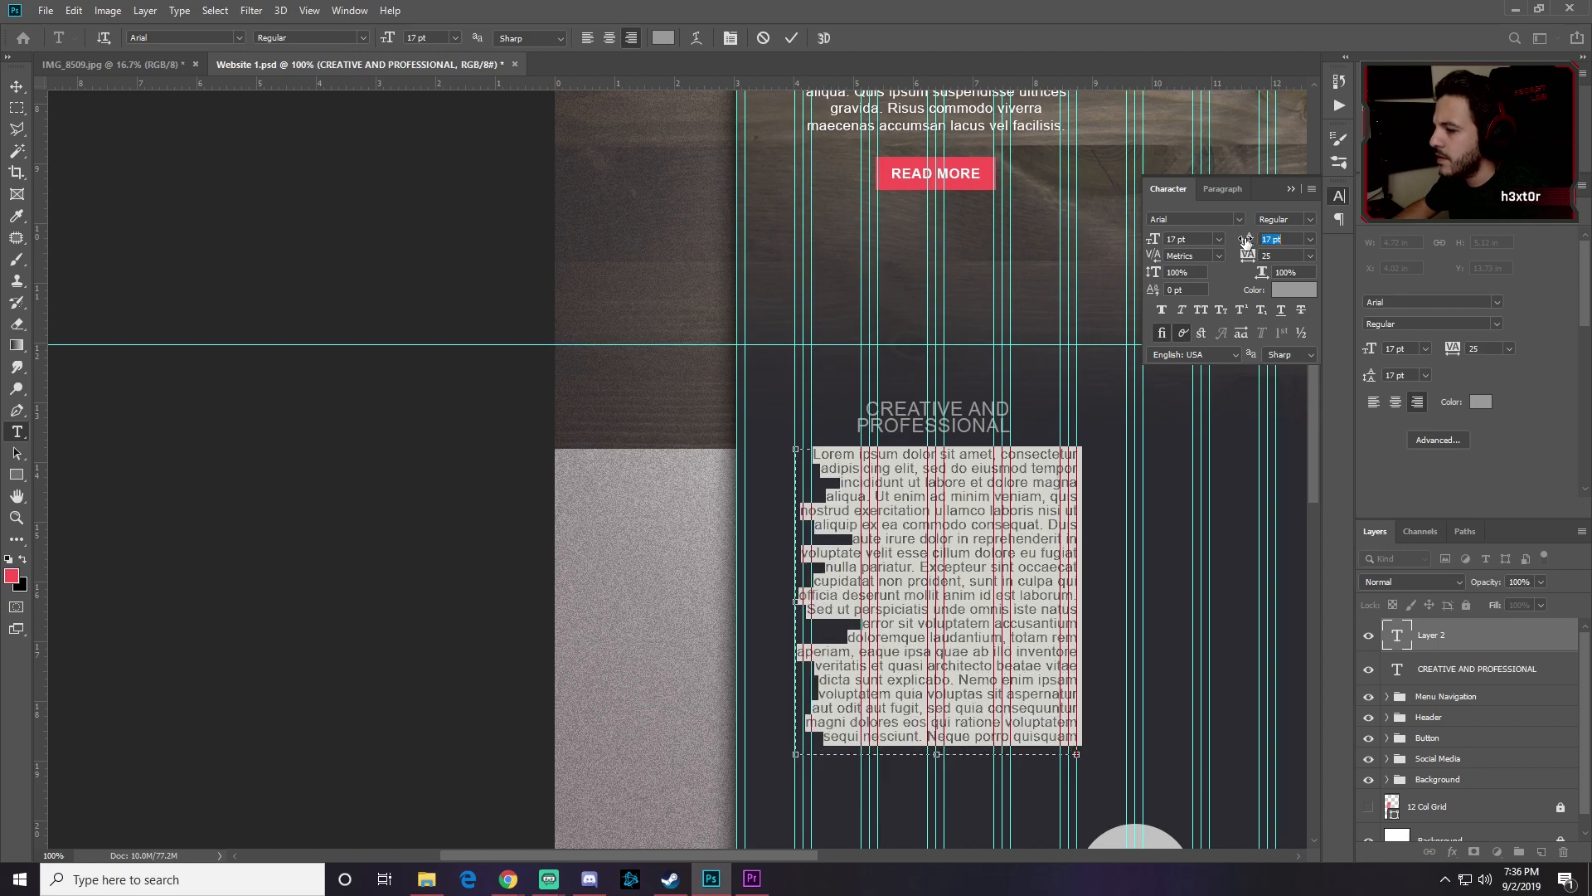
Step: Split the text at 'Sed ut perspiciatis' with a blank line and shorten the box
{"action": "left_click", "coordinate": [960, 596]}
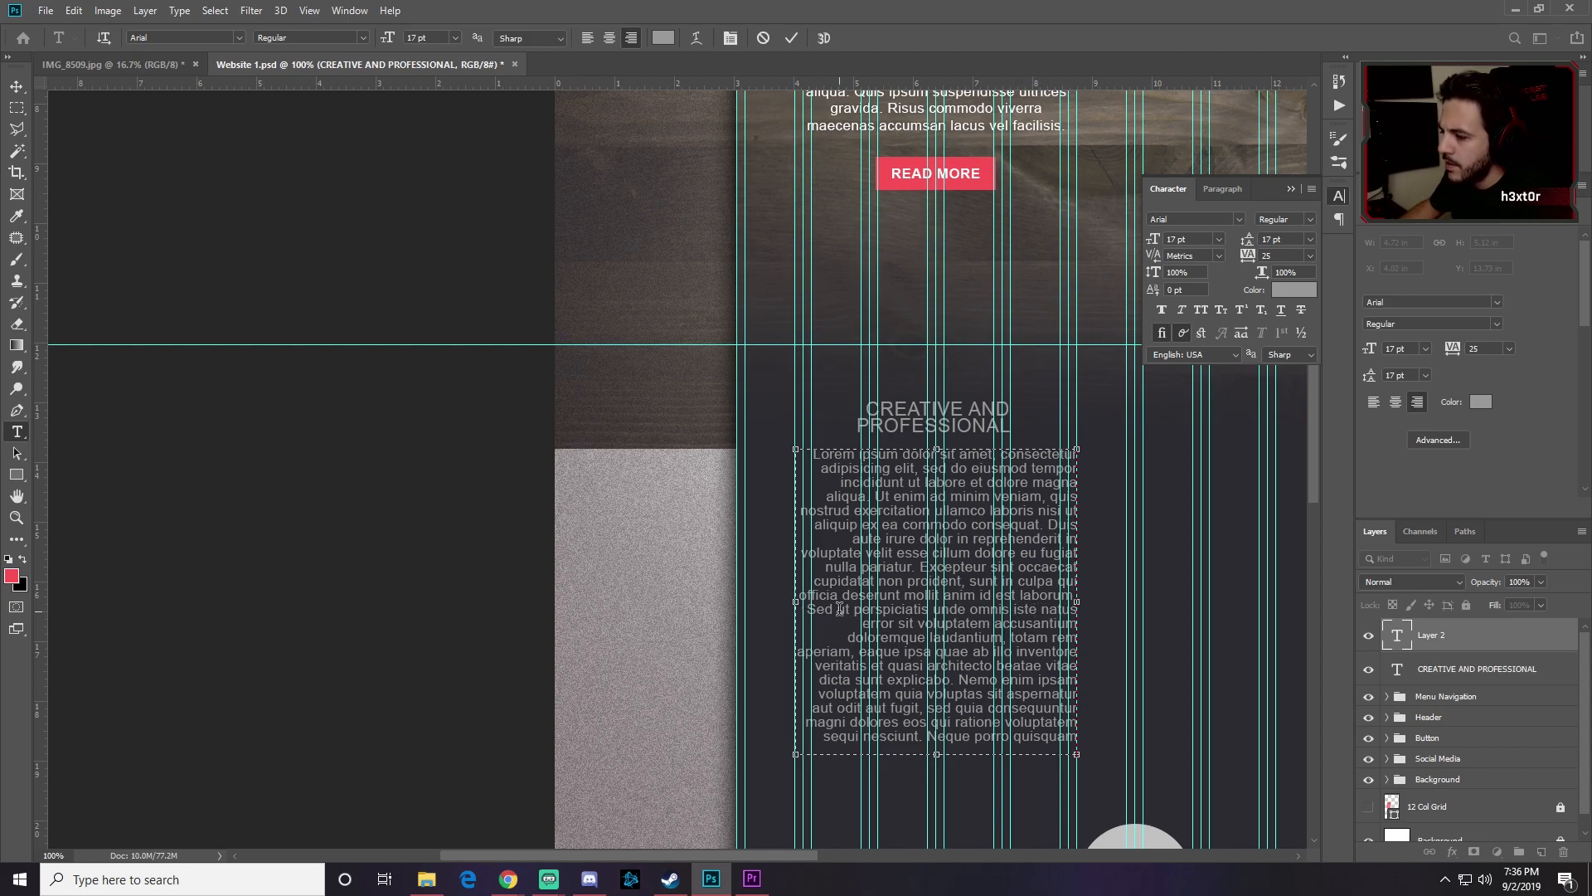
{"action": "left_click", "coordinate": [809, 609]}
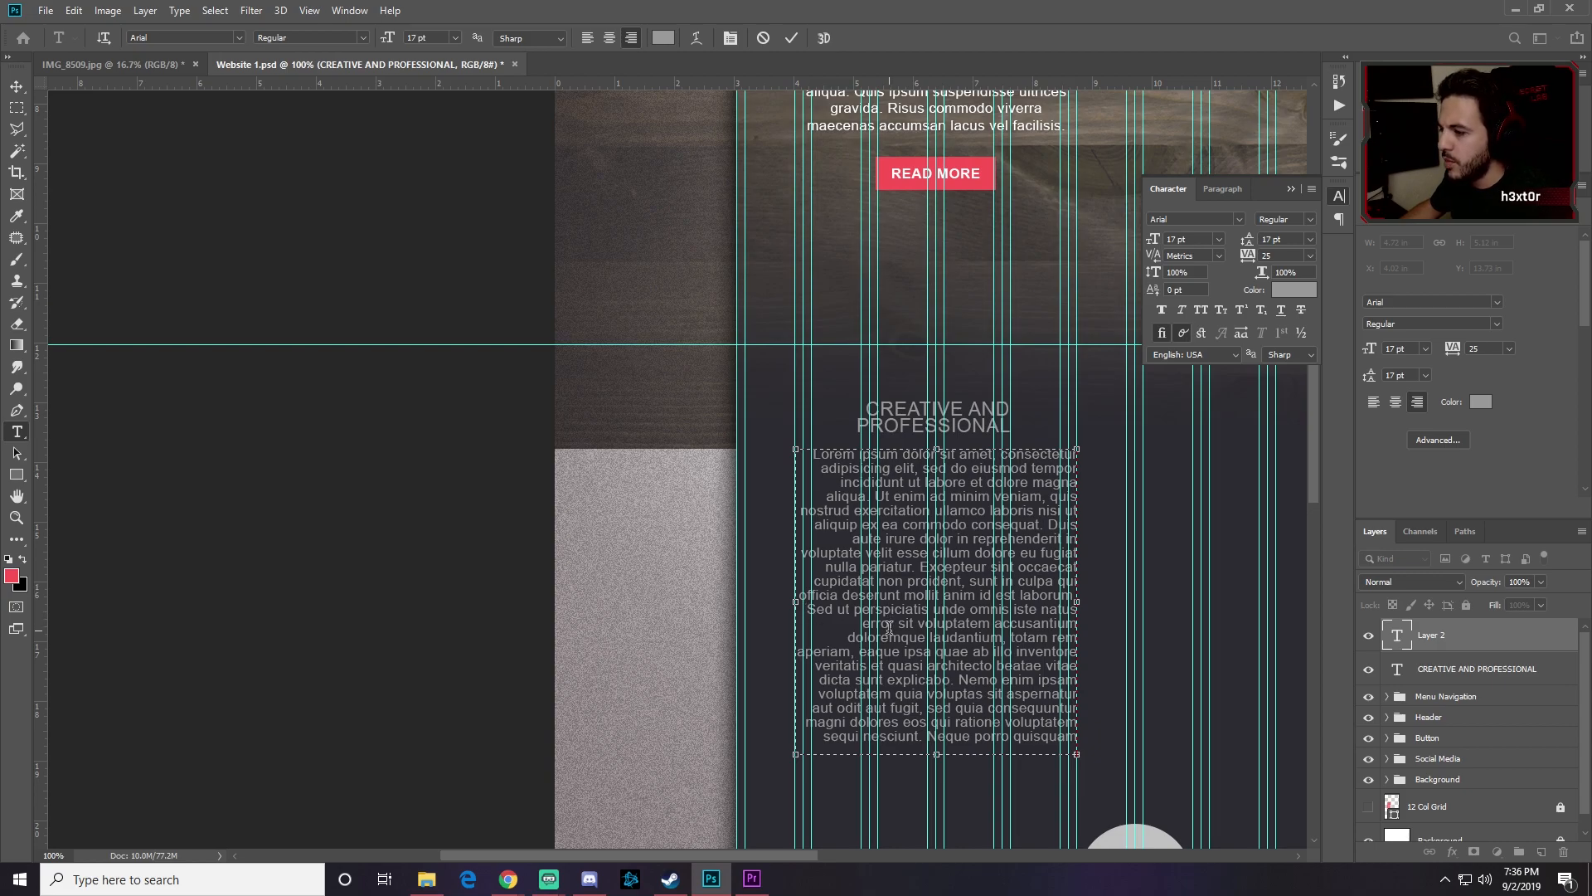
{"action": "key", "text": "Return"}
{"action": "key", "text": "Return"}
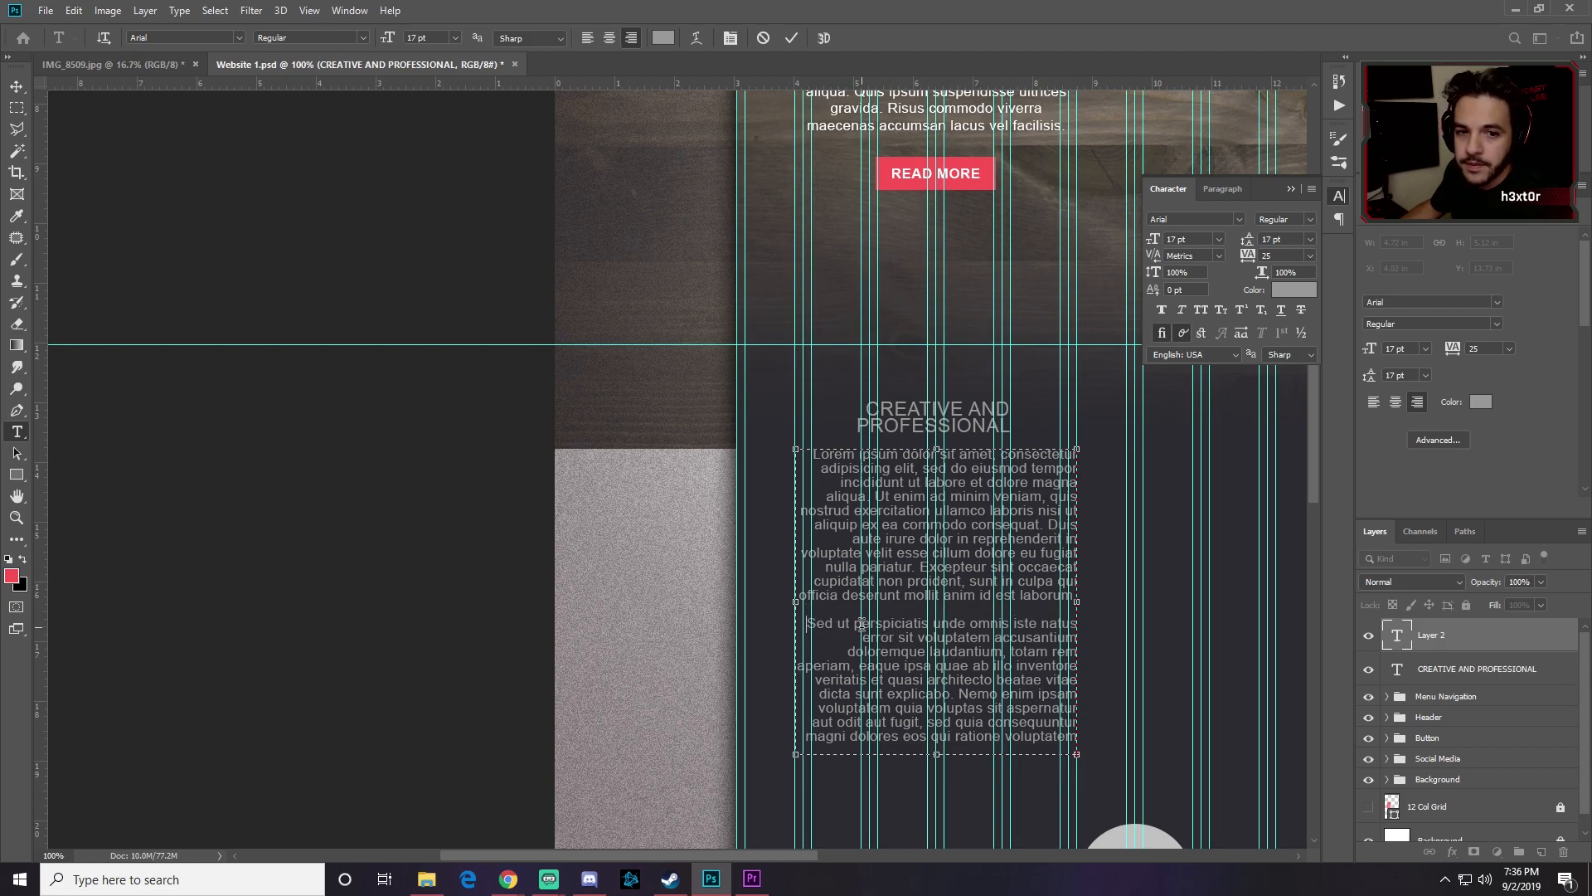
{"action": "key", "text": "Return"}
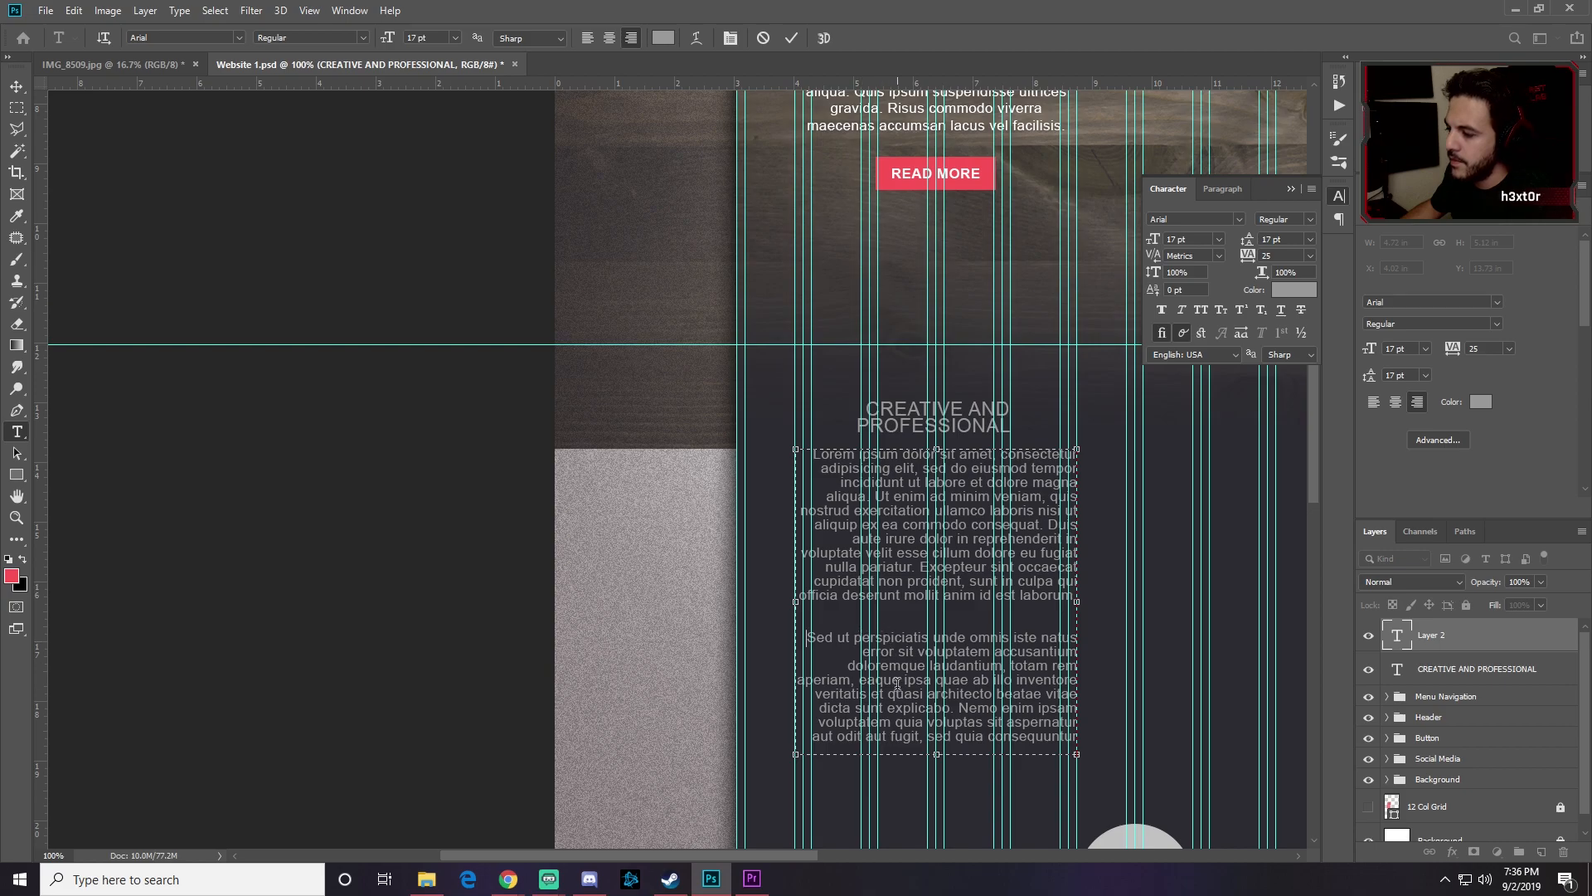
{"action": "left_click_drag", "start_coordinate": [937, 753], "coordinate": [938, 788]}
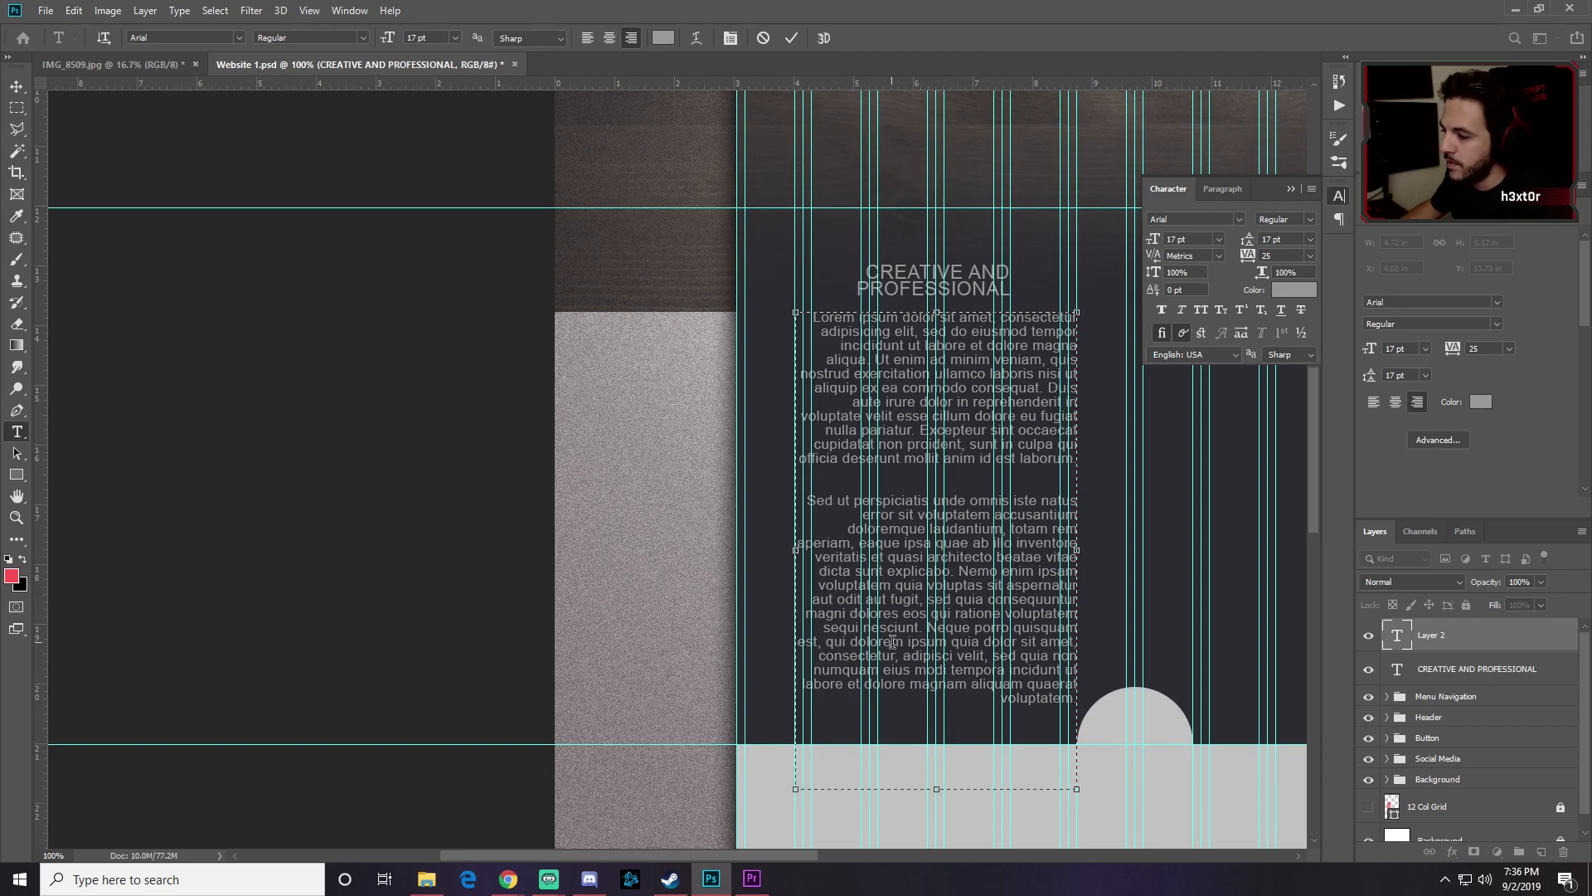
{"action": "left_click_drag", "start_coordinate": [937, 793], "coordinate": [939, 575]}
{"action": "left_click", "coordinate": [17, 87]}
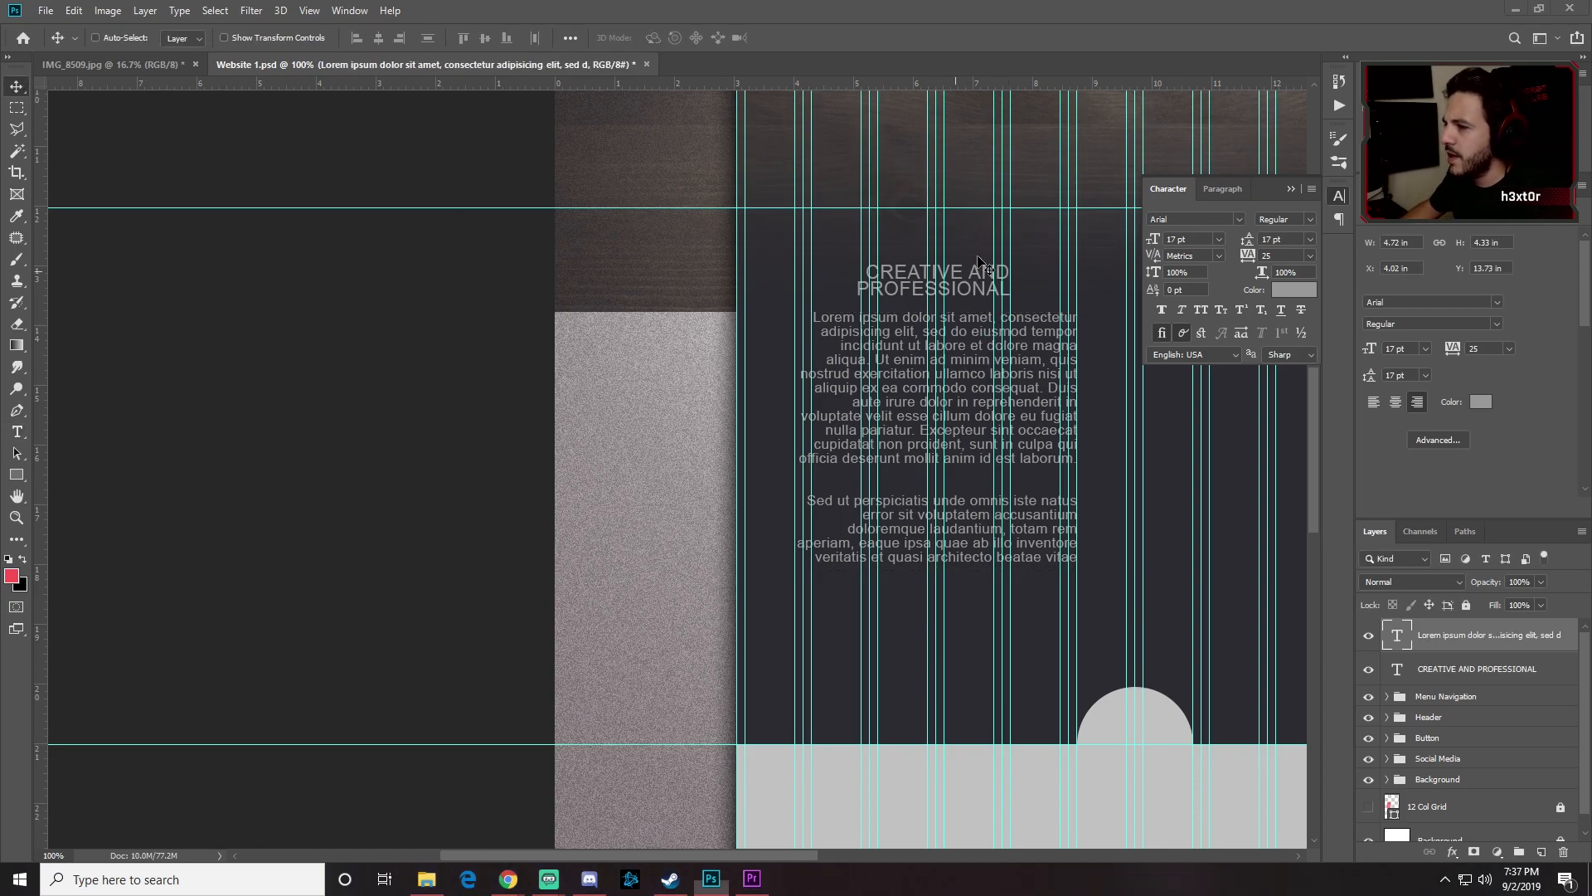
Step: Align the heading with the body text, then place a duplicated READ MORE button below the paragraphs
{"action": "left_click", "coordinate": [1454, 678]}
{"action": "left_click_drag", "start_coordinate": [951, 273], "coordinate": [984, 271]}
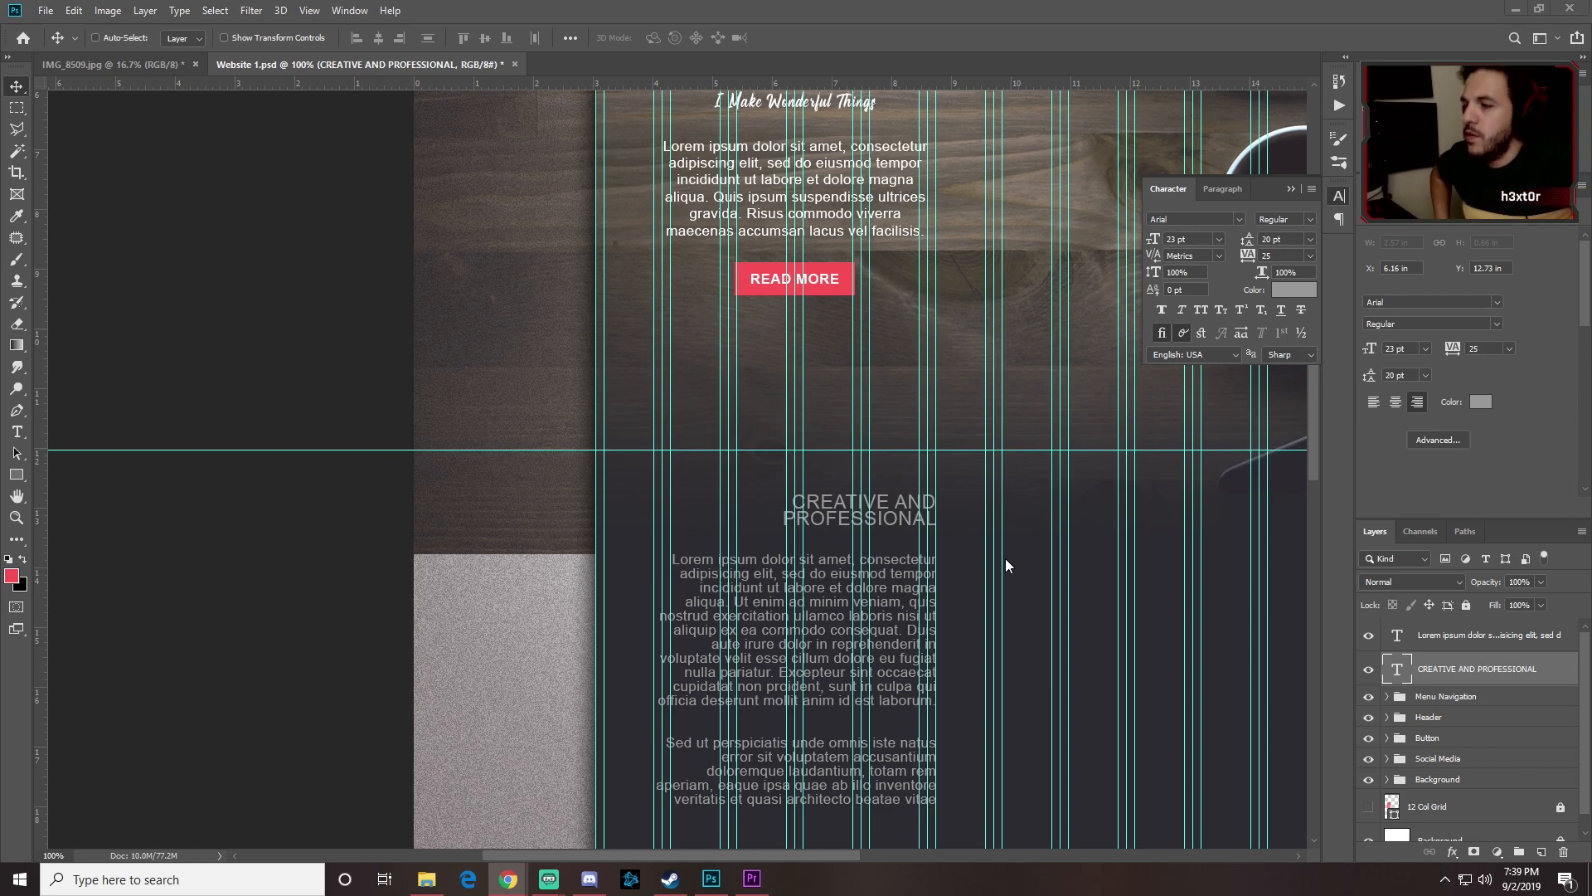
{"action": "left_click", "coordinate": [1453, 736]}
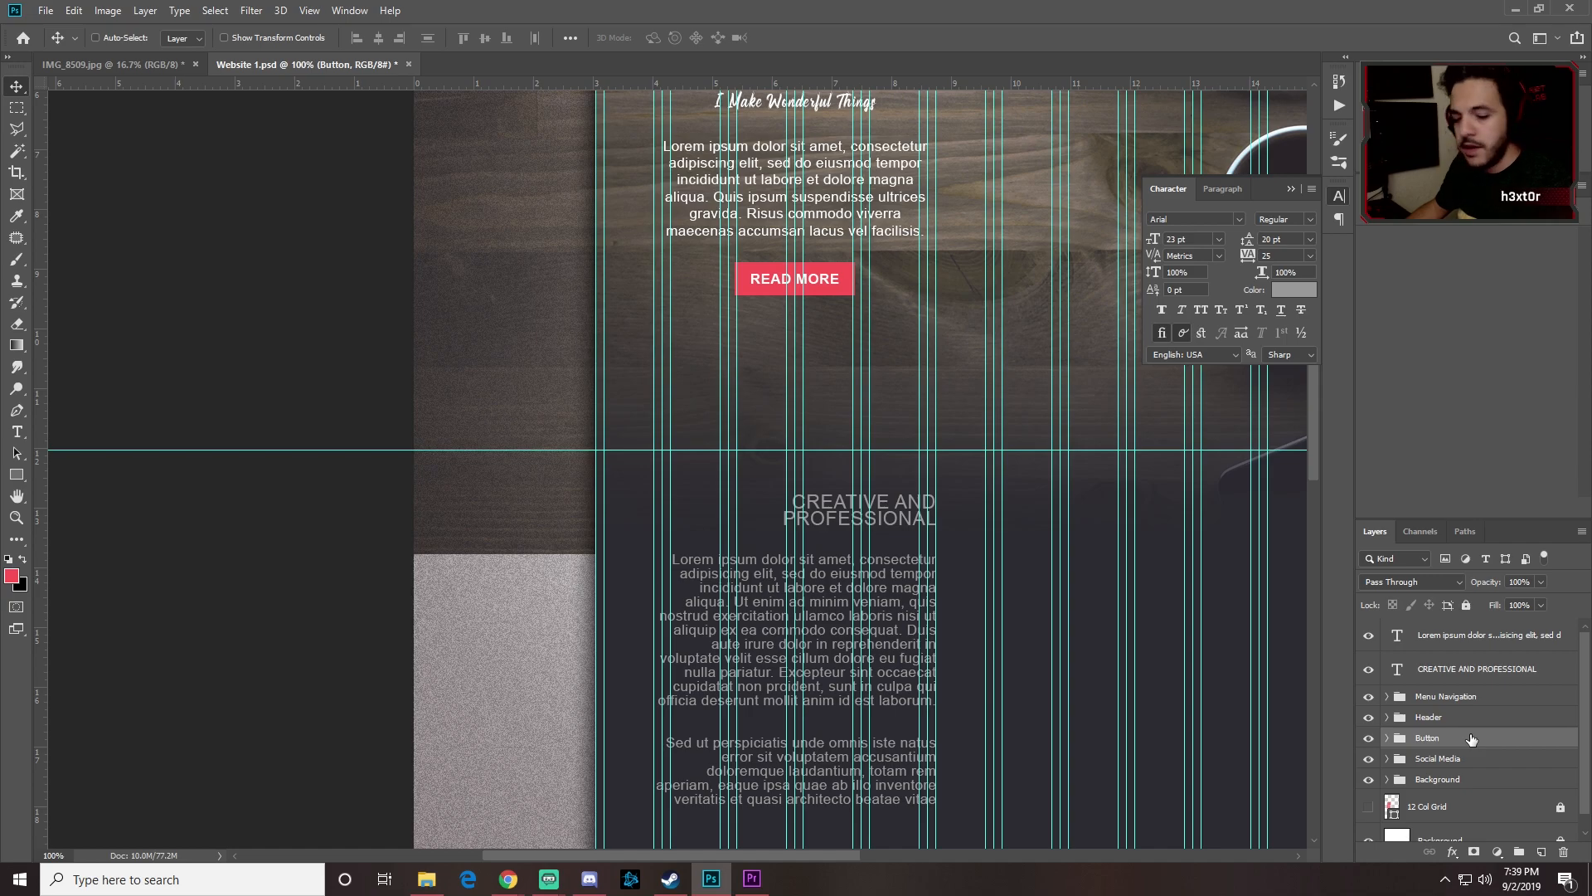
{"action": "key", "text": "ctrl+j"}
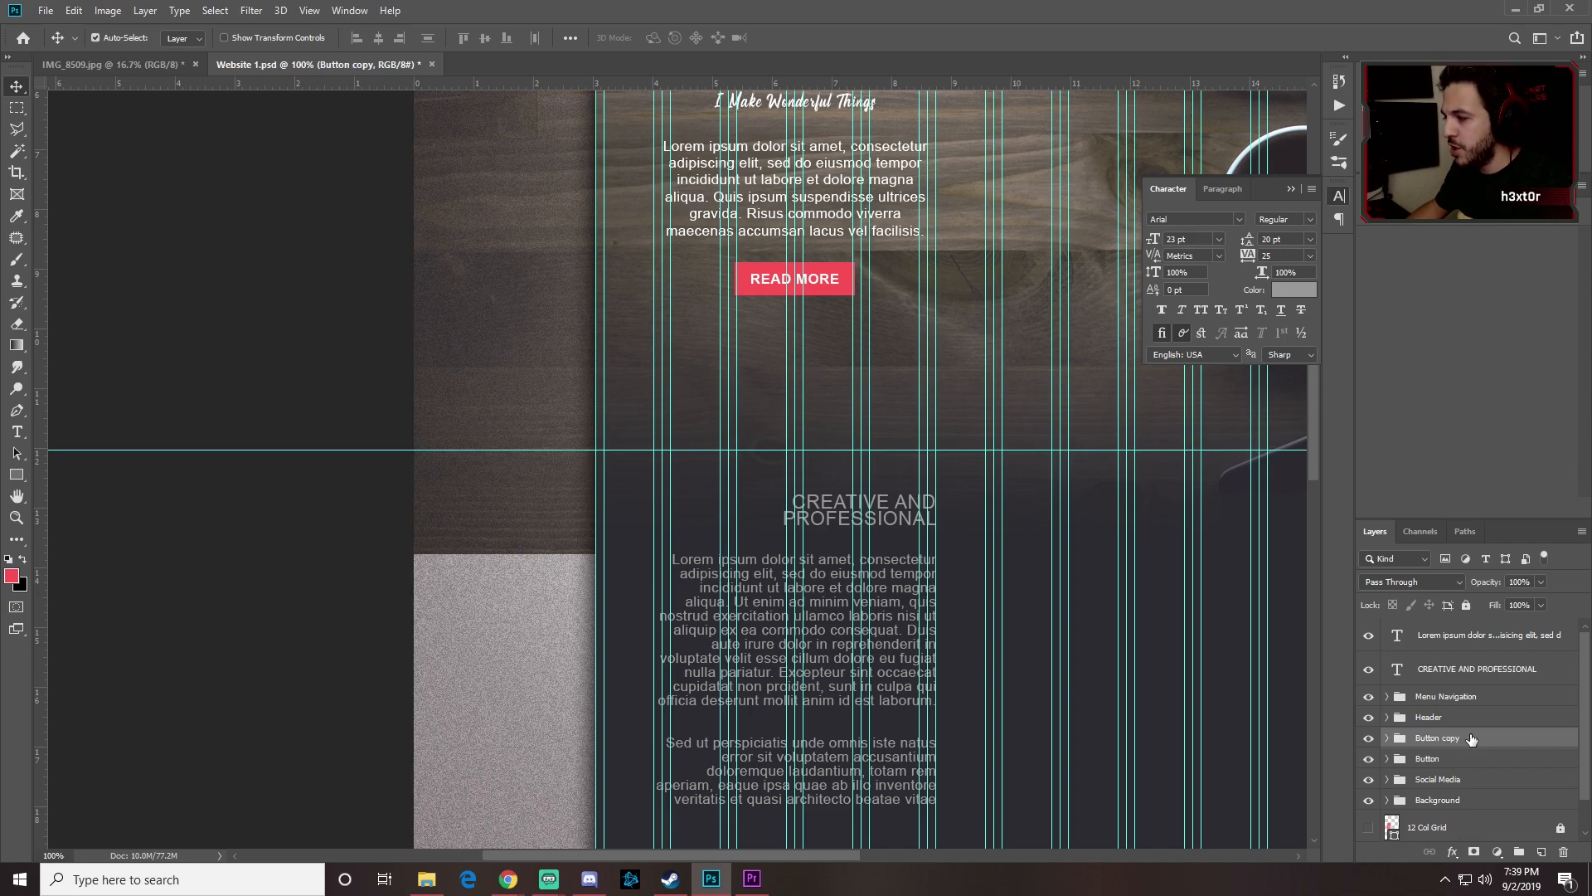
{"action": "left_click_drag", "start_coordinate": [1450, 742], "coordinate": [1462, 678]}
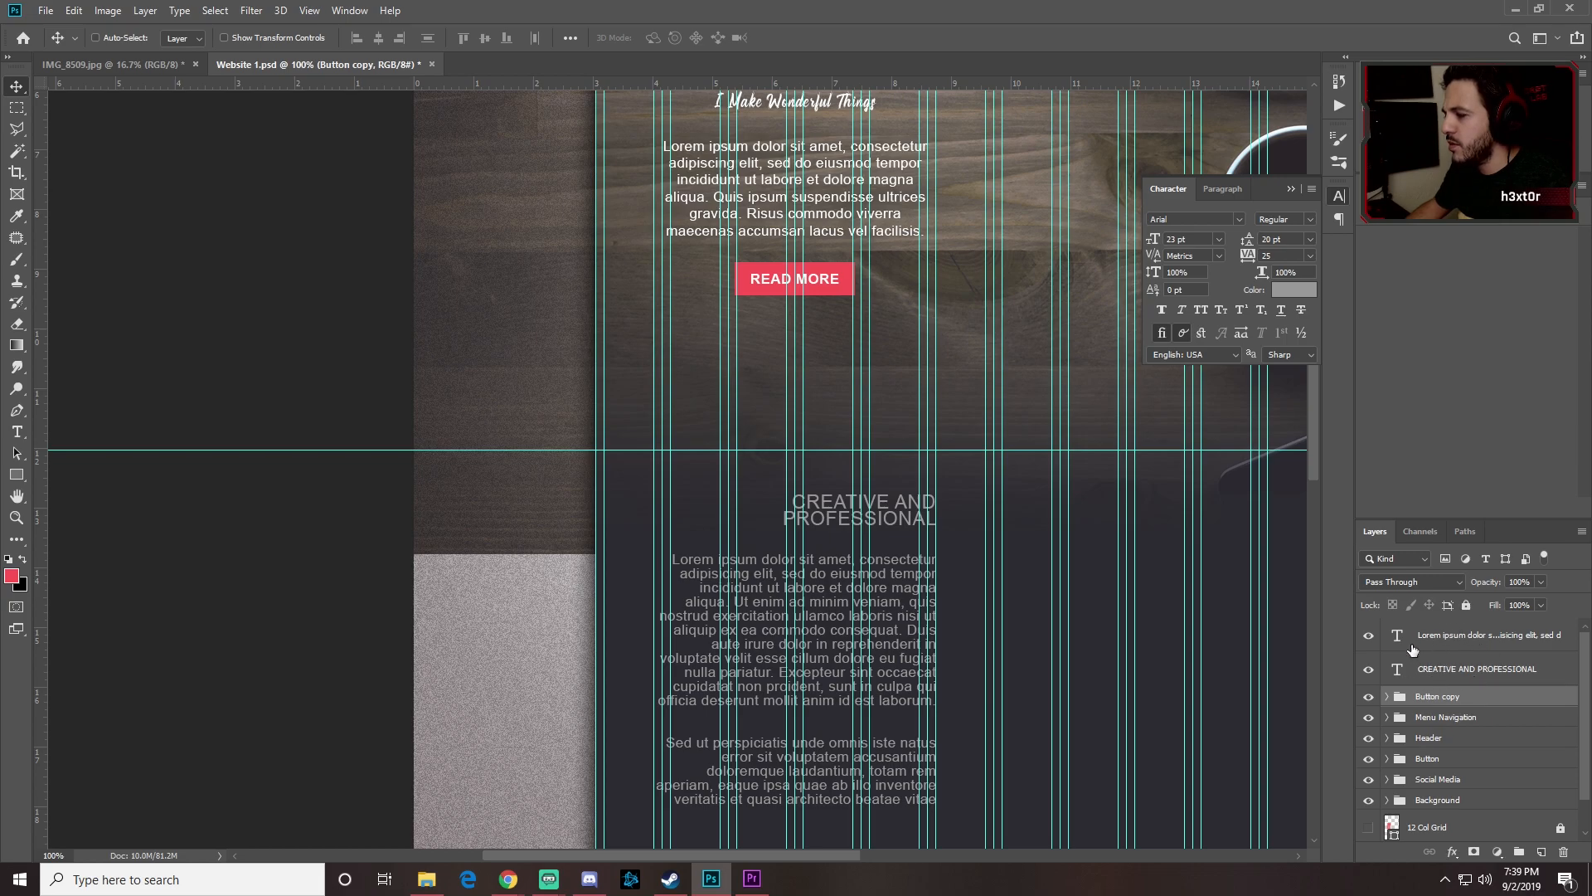
{"action": "left_click_drag", "start_coordinate": [807, 285], "coordinate": [996, 694]}
{"action": "key", "text": "space"}
{"action": "left_click_drag", "start_coordinate": [993, 659], "coordinate": [860, 544]}
Step: Drag the Lorem ipsum paragraph box's right handle to make it wider
{"action": "key", "text": "t"}
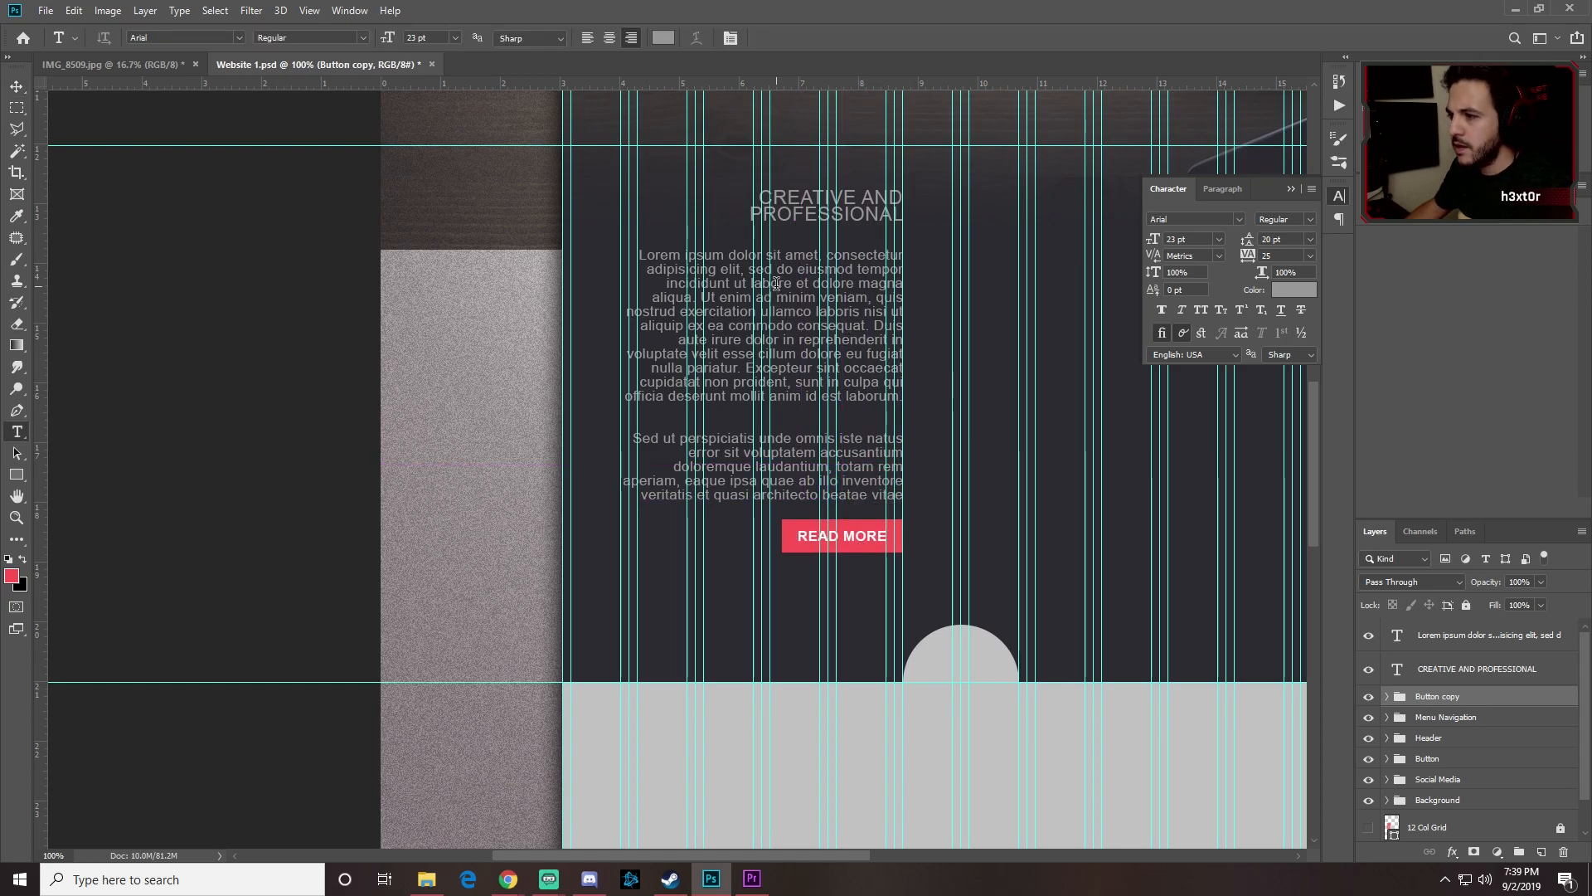
{"action": "left_click", "coordinate": [779, 308]}
{"action": "left_click_drag", "start_coordinate": [906, 379], "coordinate": [932, 383]}
Step: Shift the CREATIVE AND PROFESSIONAL heading and Button copy READ MORE right to the paragraph's edge
{"action": "left_click", "coordinate": [16, 86]}
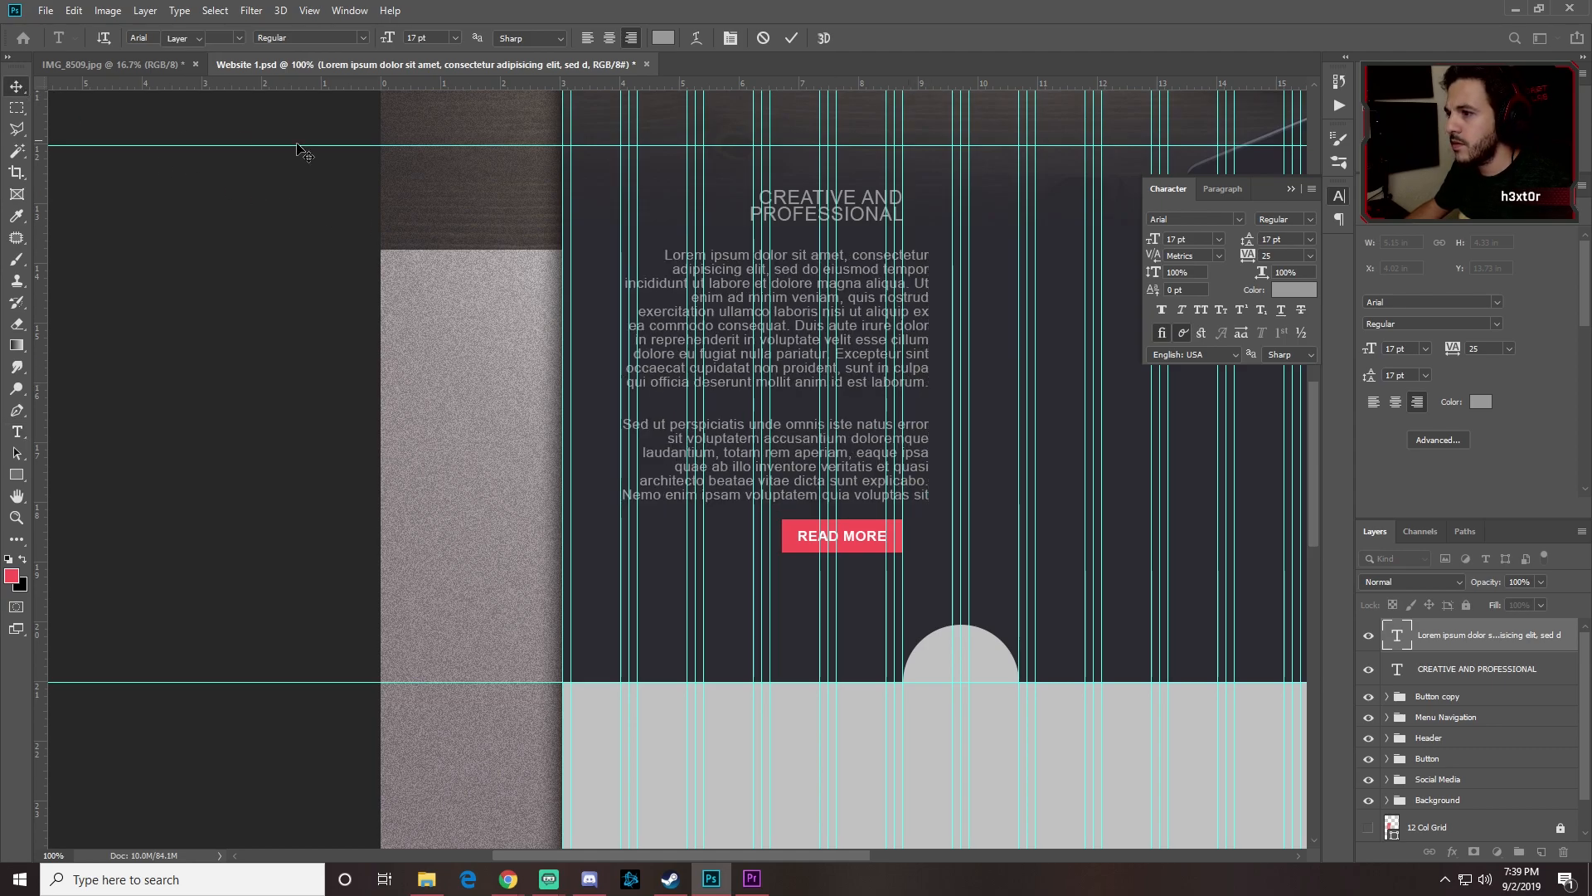
{"action": "left_click", "coordinate": [863, 217], "text": "ctrl"}
{"action": "left_click_drag", "start_coordinate": [863, 217], "coordinate": [879, 218]}
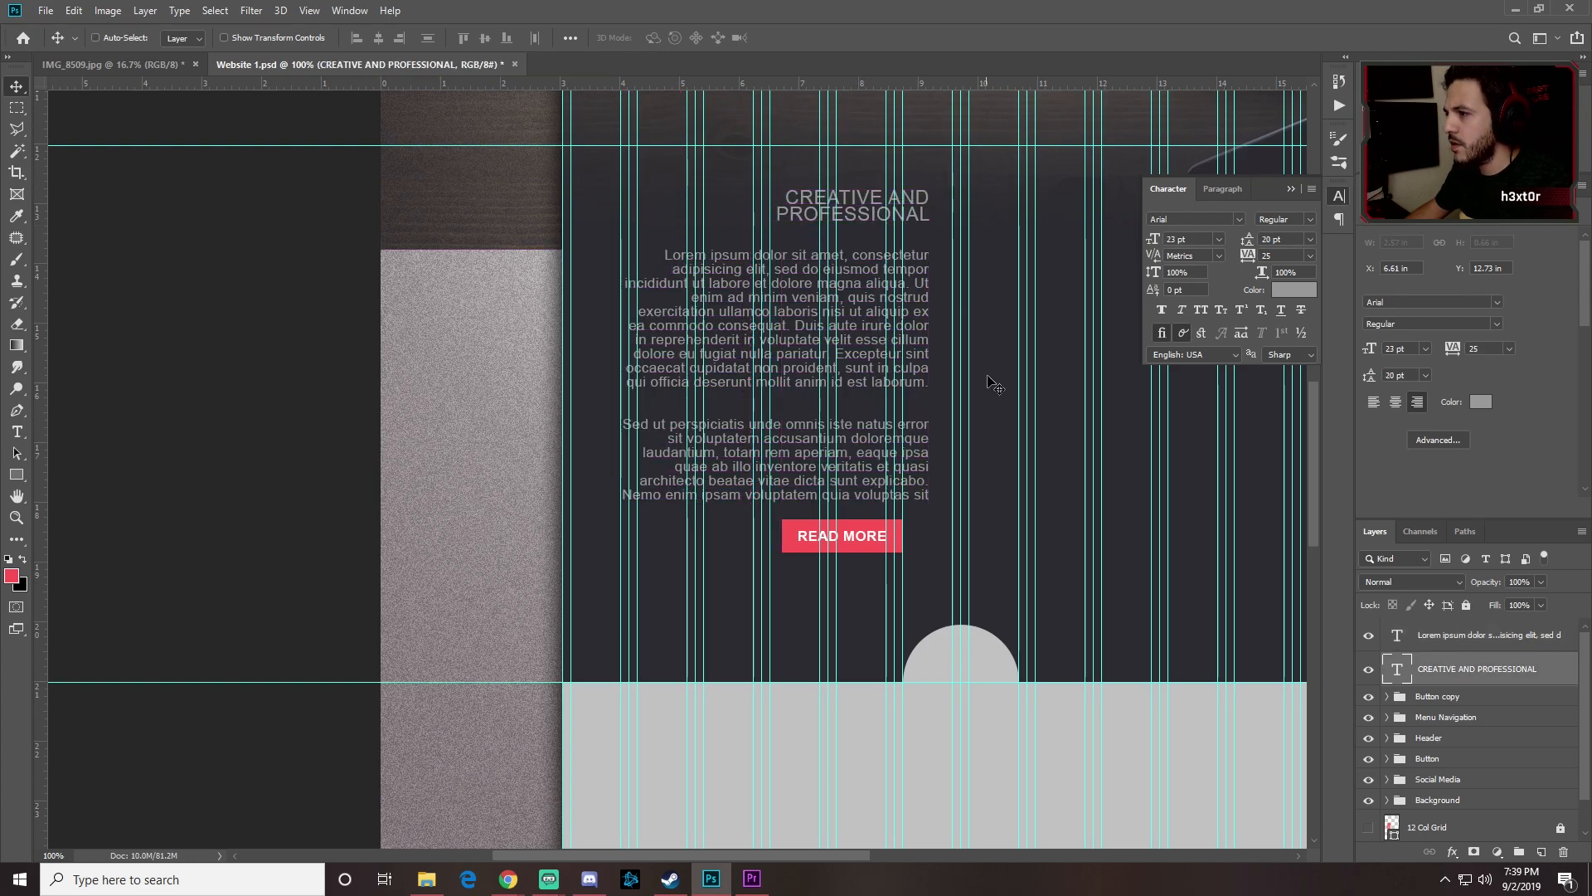
{"action": "left_click", "coordinate": [867, 539], "text": "ctrl"}
{"action": "left_click", "coordinate": [1435, 697]}
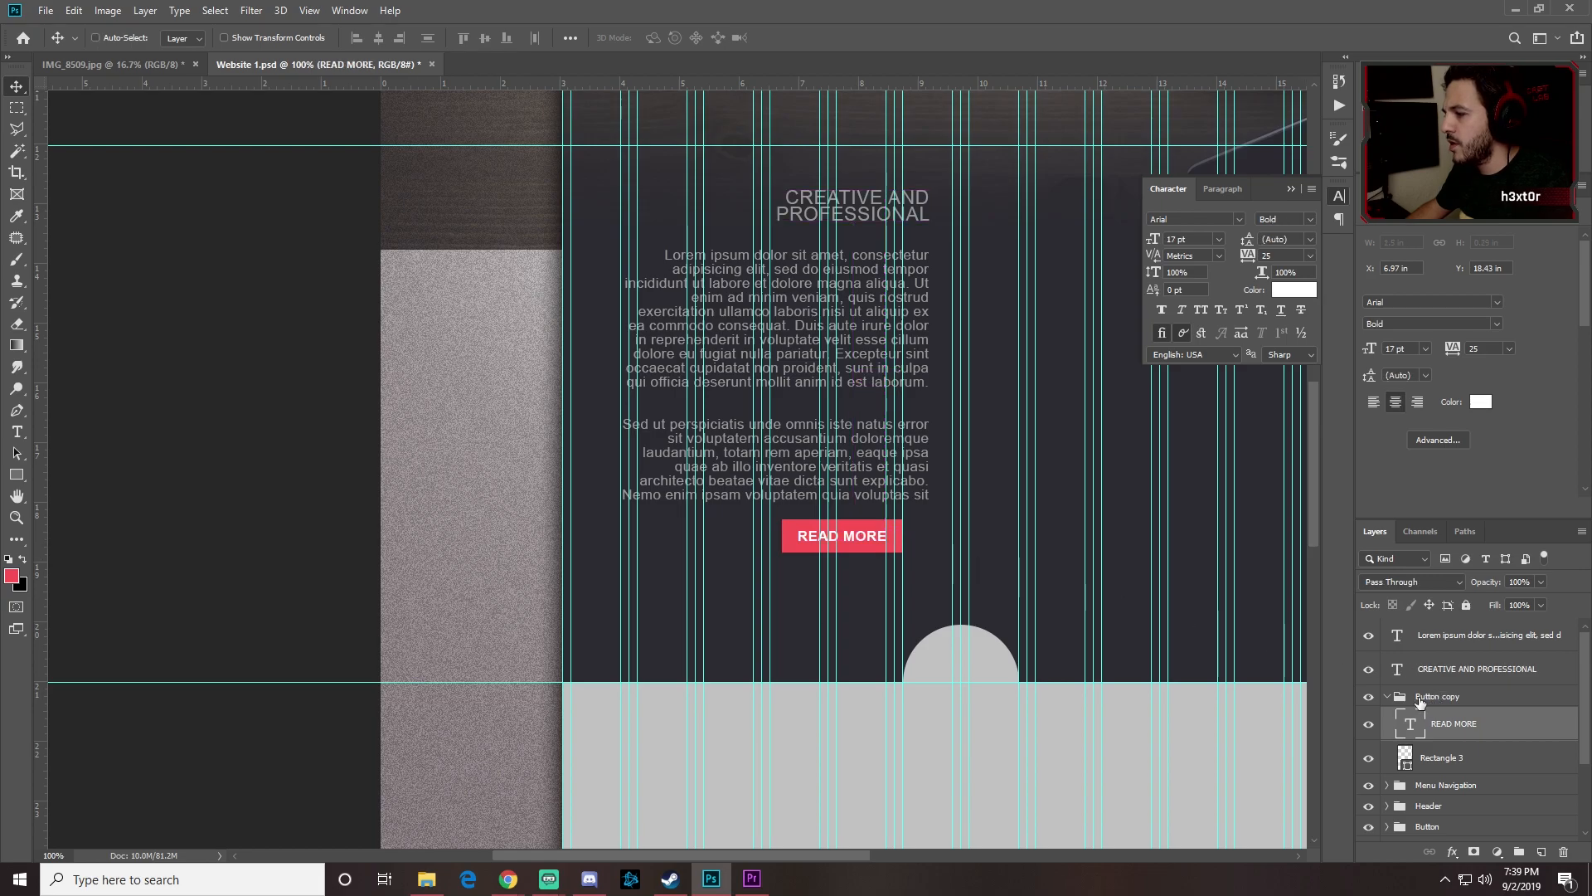
{"action": "left_click_drag", "start_coordinate": [860, 532], "coordinate": [886, 533]}
{"action": "left_click_drag", "start_coordinate": [1137, 452], "coordinate": [881, 587]}
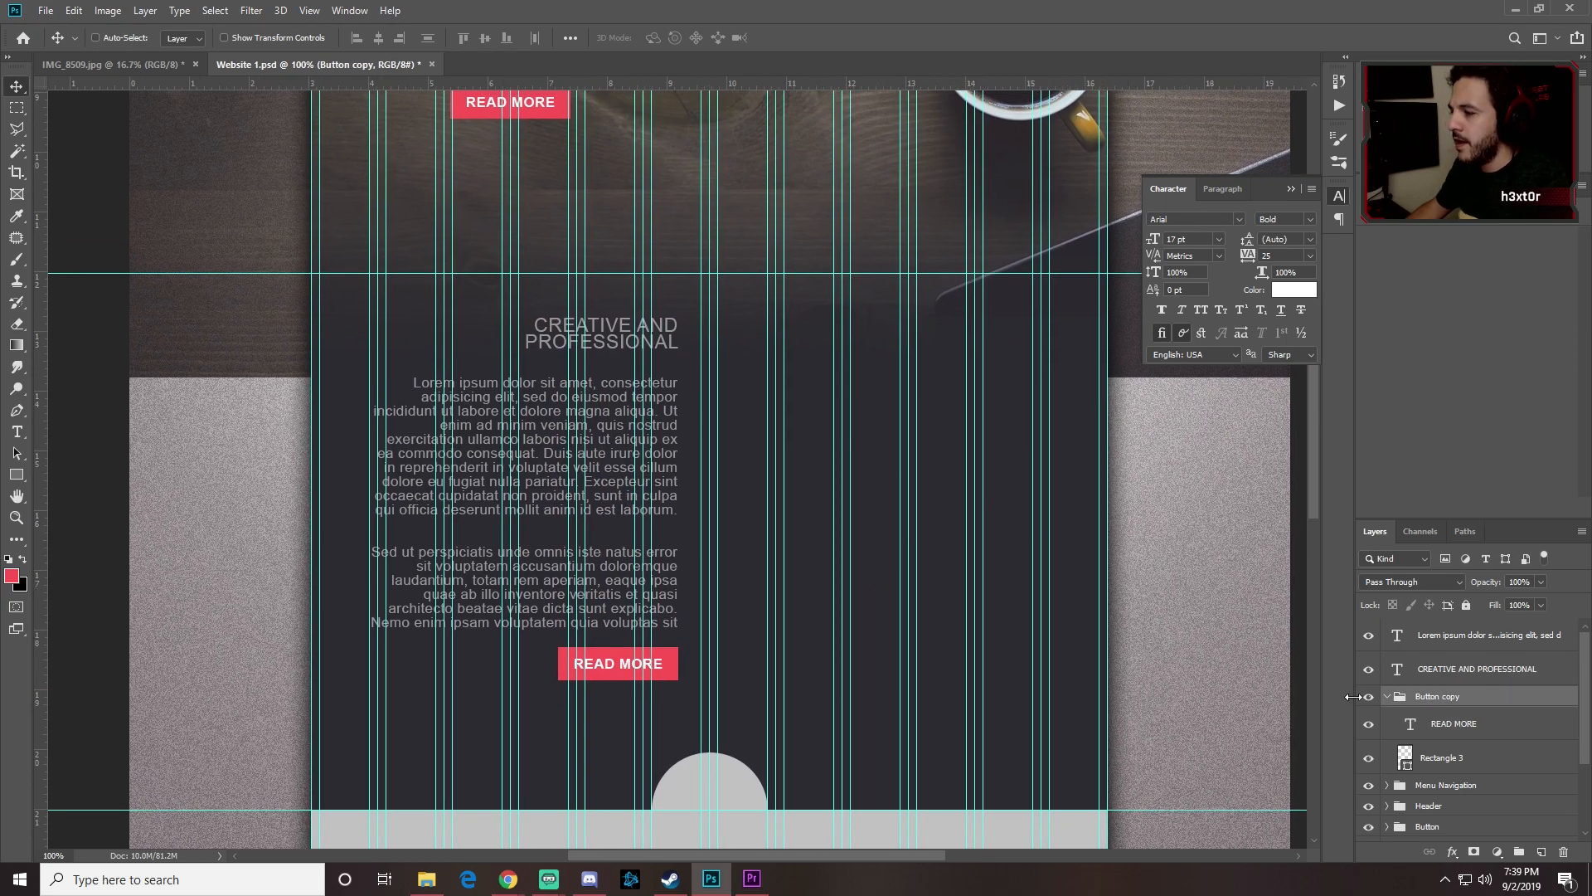
{"action": "left_click", "coordinate": [1388, 698]}
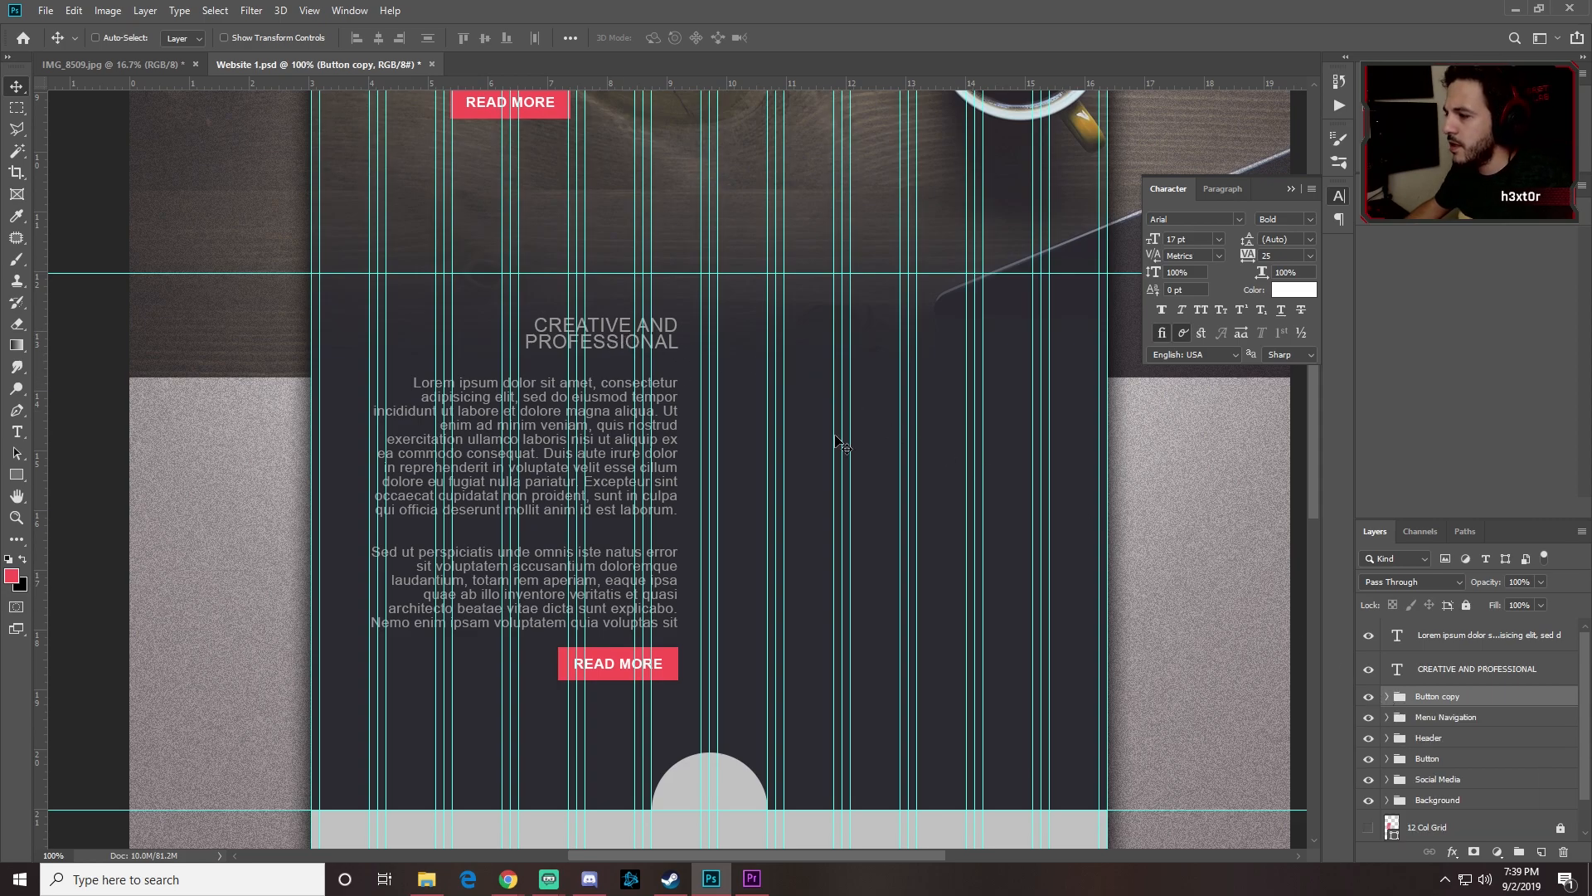
{"action": "left_click", "coordinate": [1501, 669]}
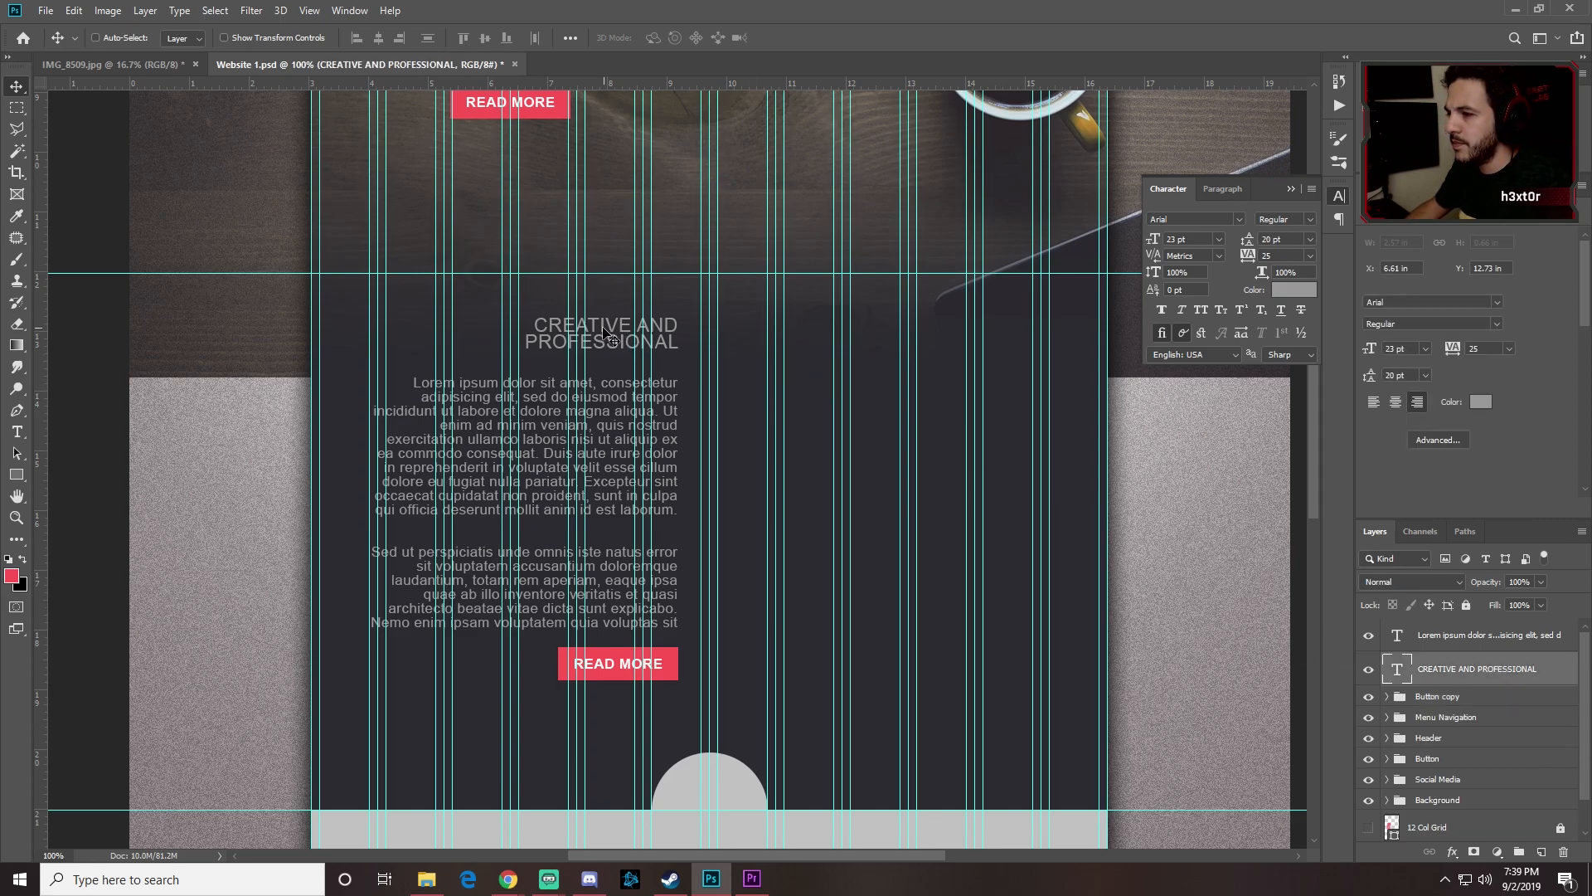
Step: Duplicate the CREATIVE AND PROFESSIONAL heading to the right and retype it as OUR TEAM
{"action": "left_click_drag", "start_coordinate": [602, 330], "coordinate": [807, 331]}
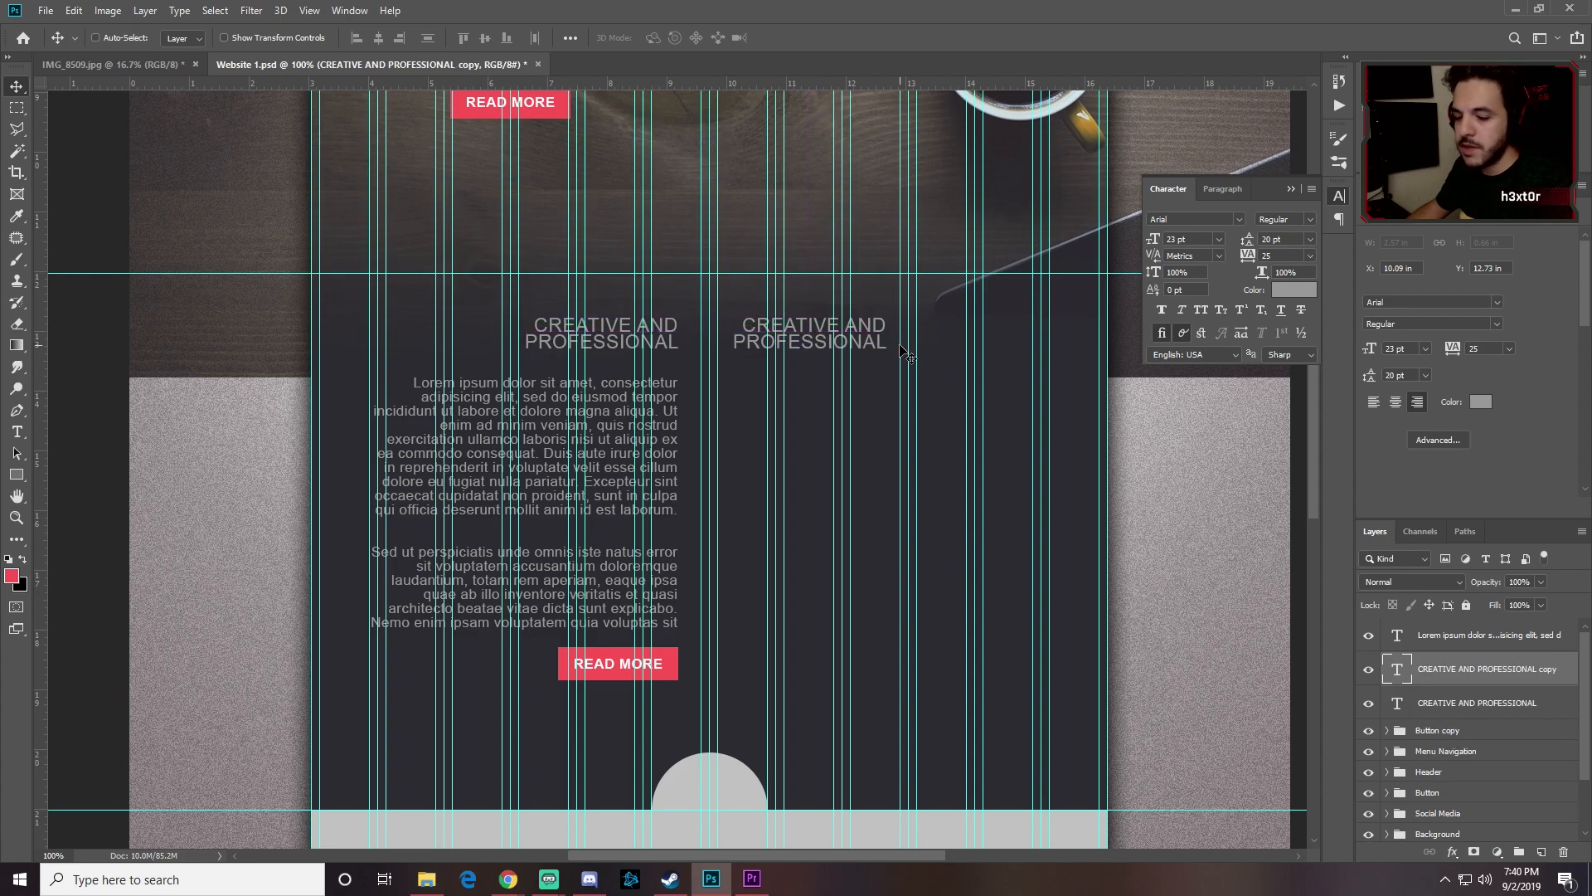
{"action": "key", "text": "t"}
{"action": "left_click", "coordinate": [830, 333]}
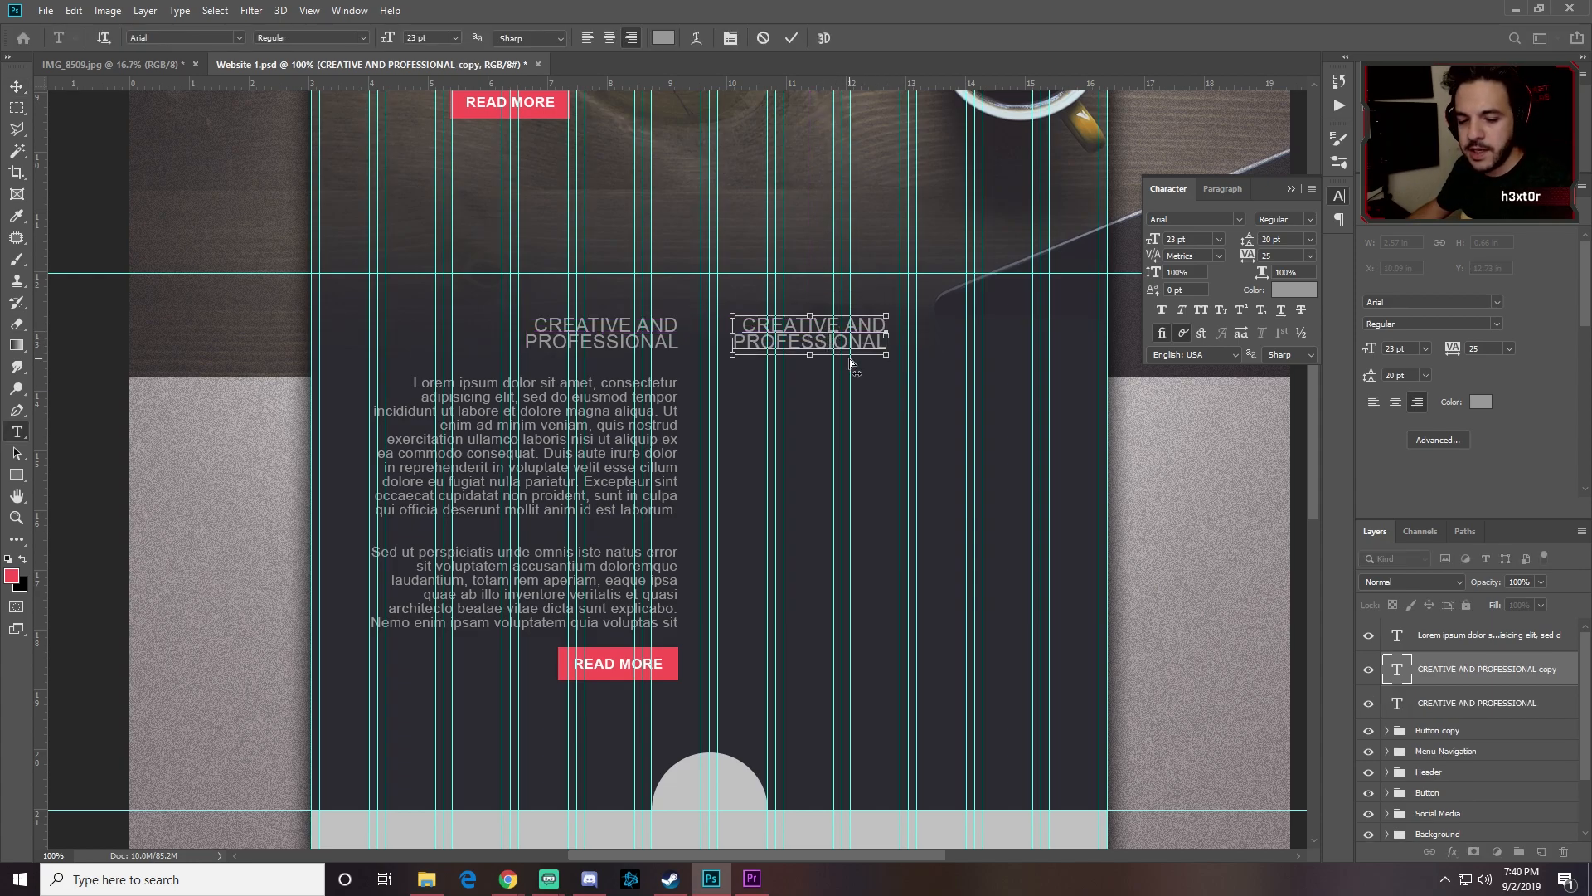
{"action": "key", "text": "ctrl+a"}
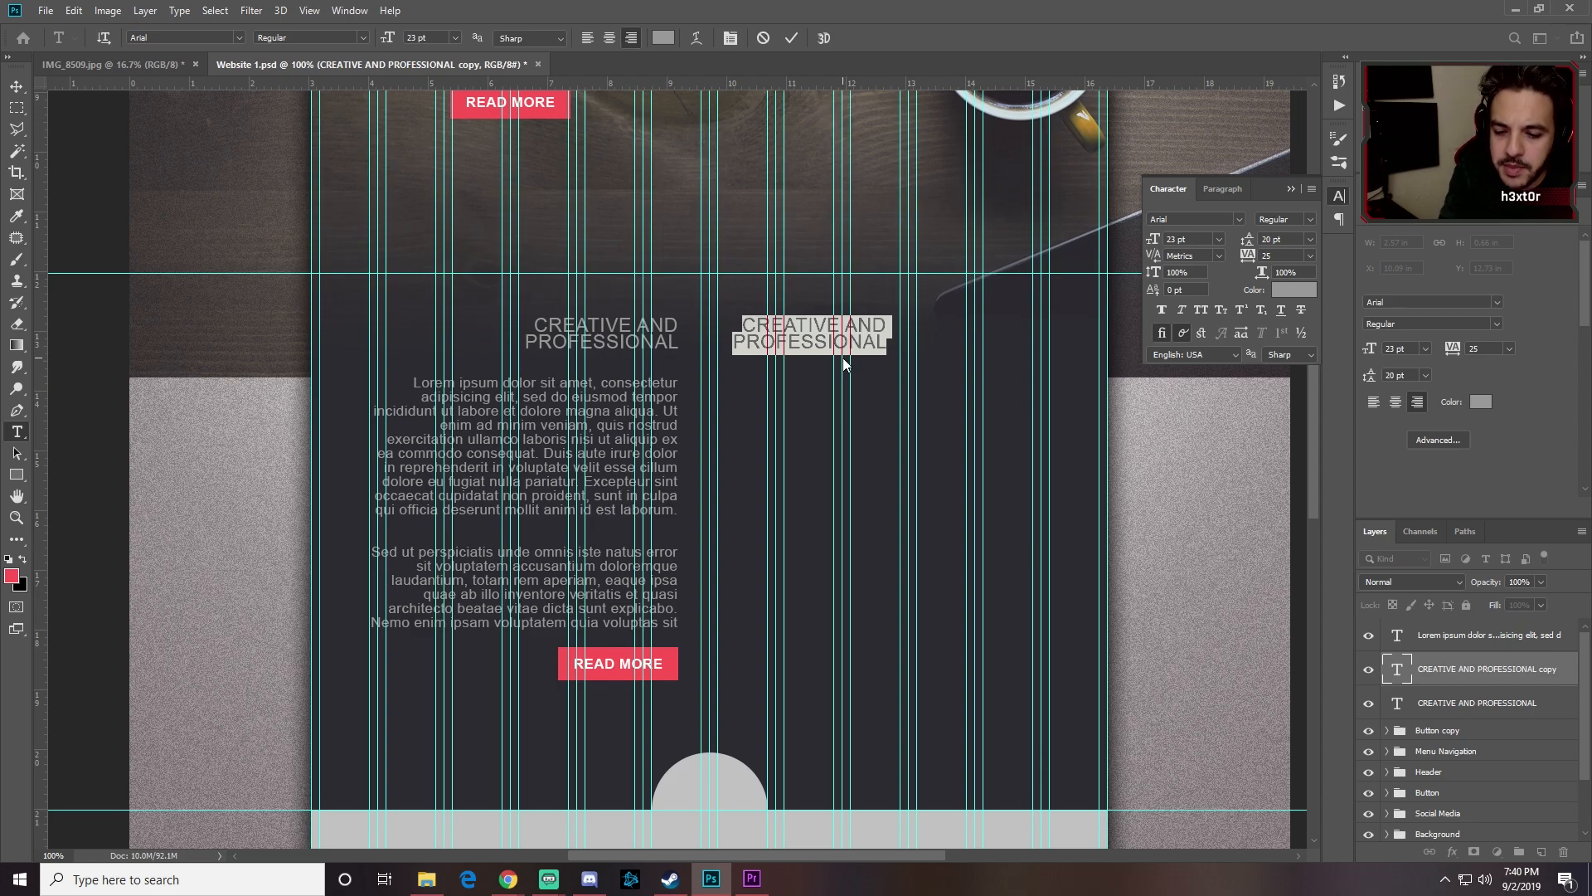
{"action": "type", "text": "OUR TEAM"}
Step: Left-align the OUR TEAM heading and move it left into its column
{"action": "key", "text": "ctrl+a"}
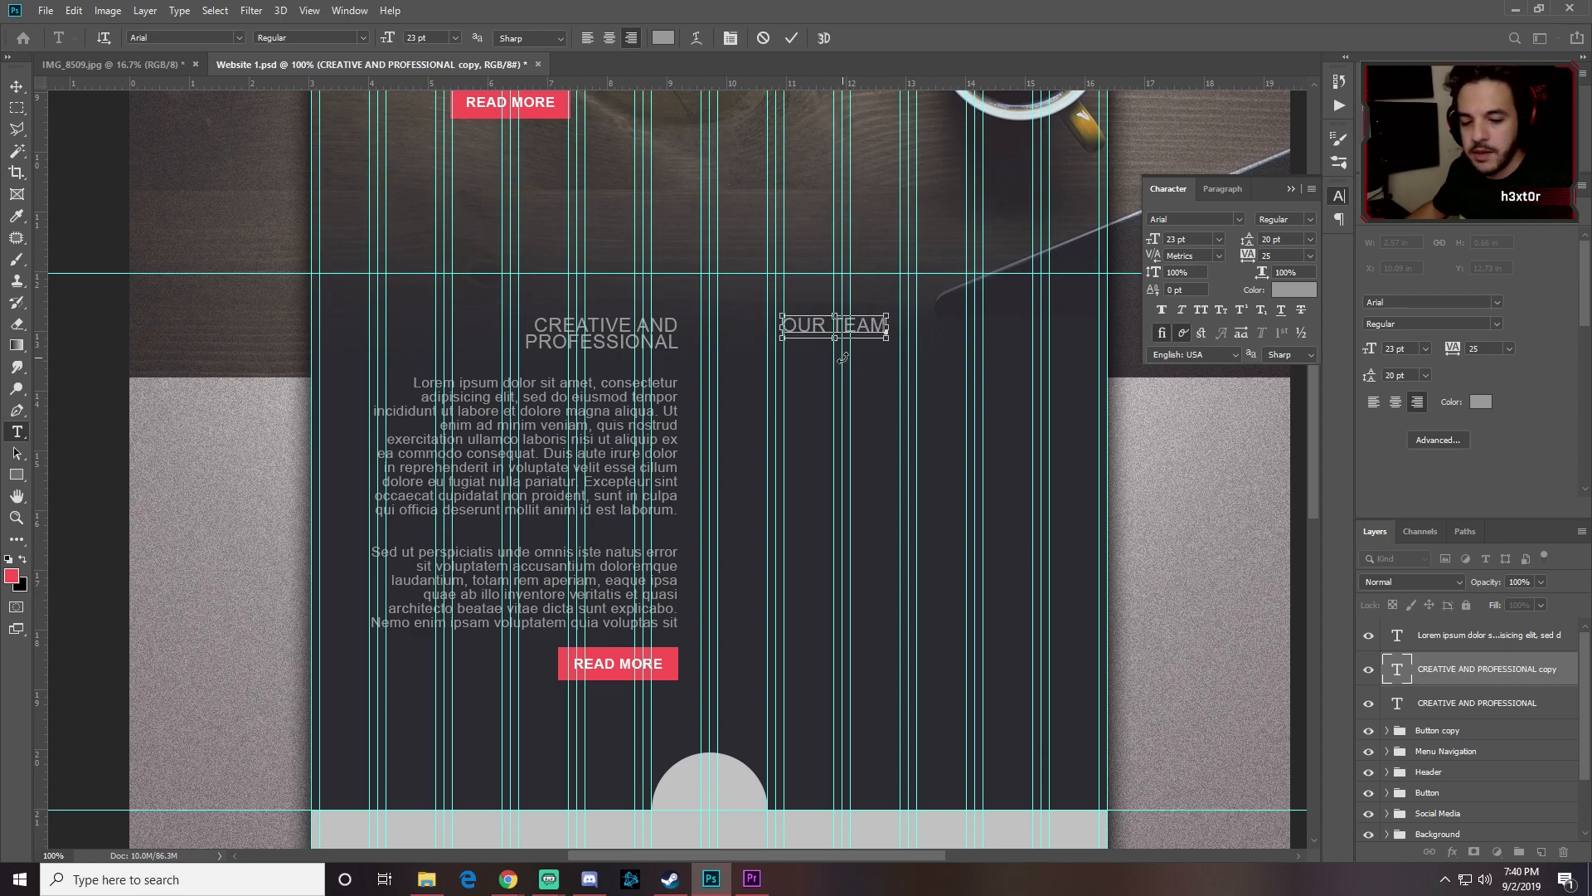
{"action": "left_click", "coordinate": [1225, 189]}
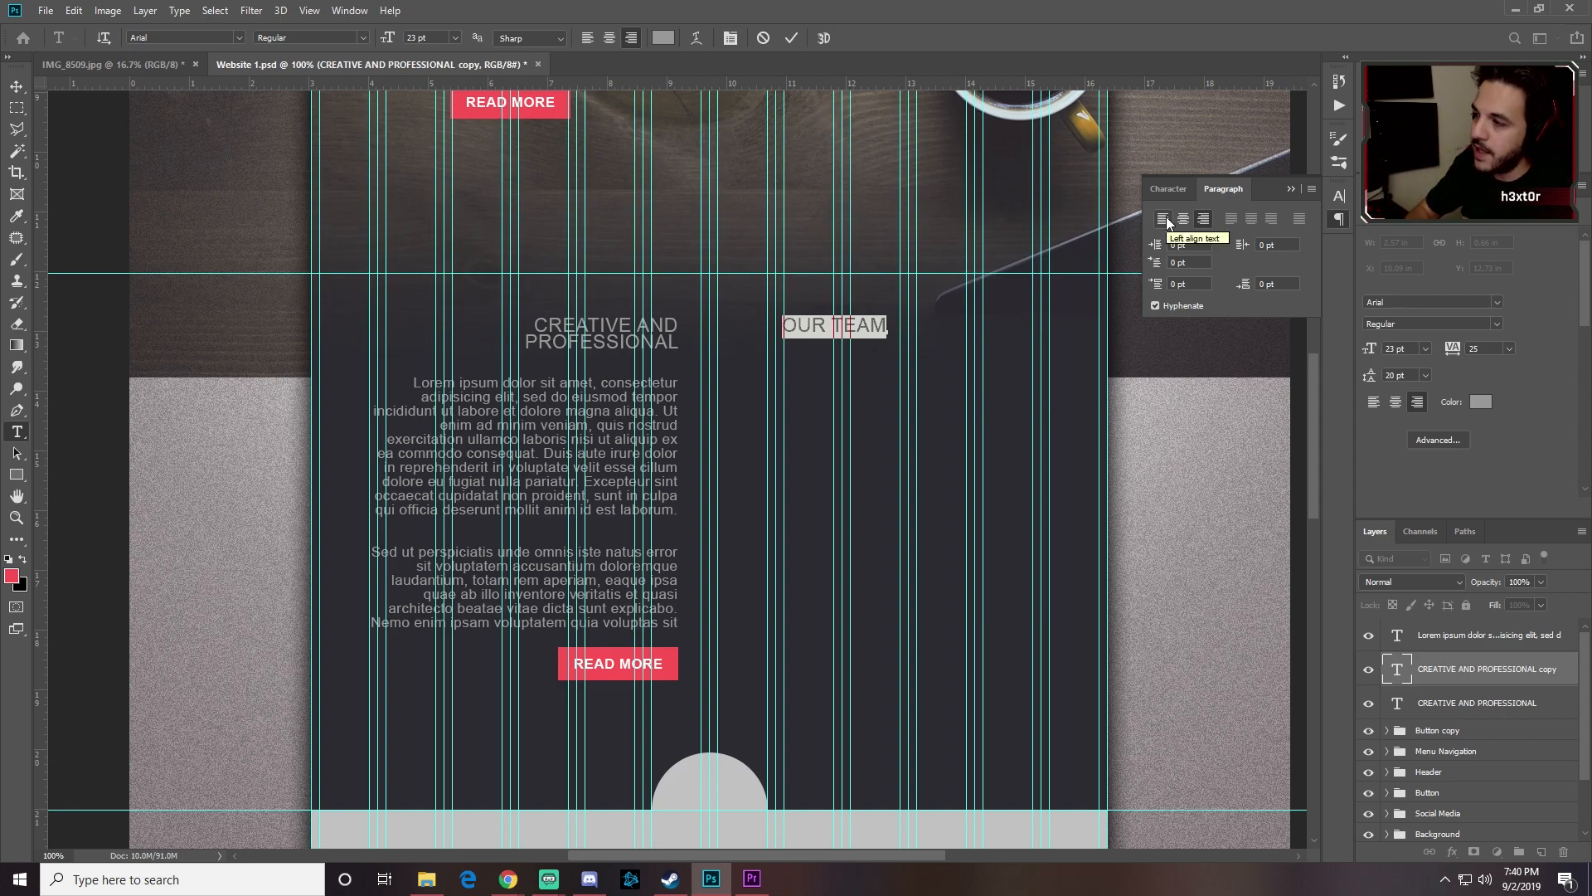
{"action": "left_click", "coordinate": [1166, 216]}
{"action": "left_click", "coordinate": [16, 86]}
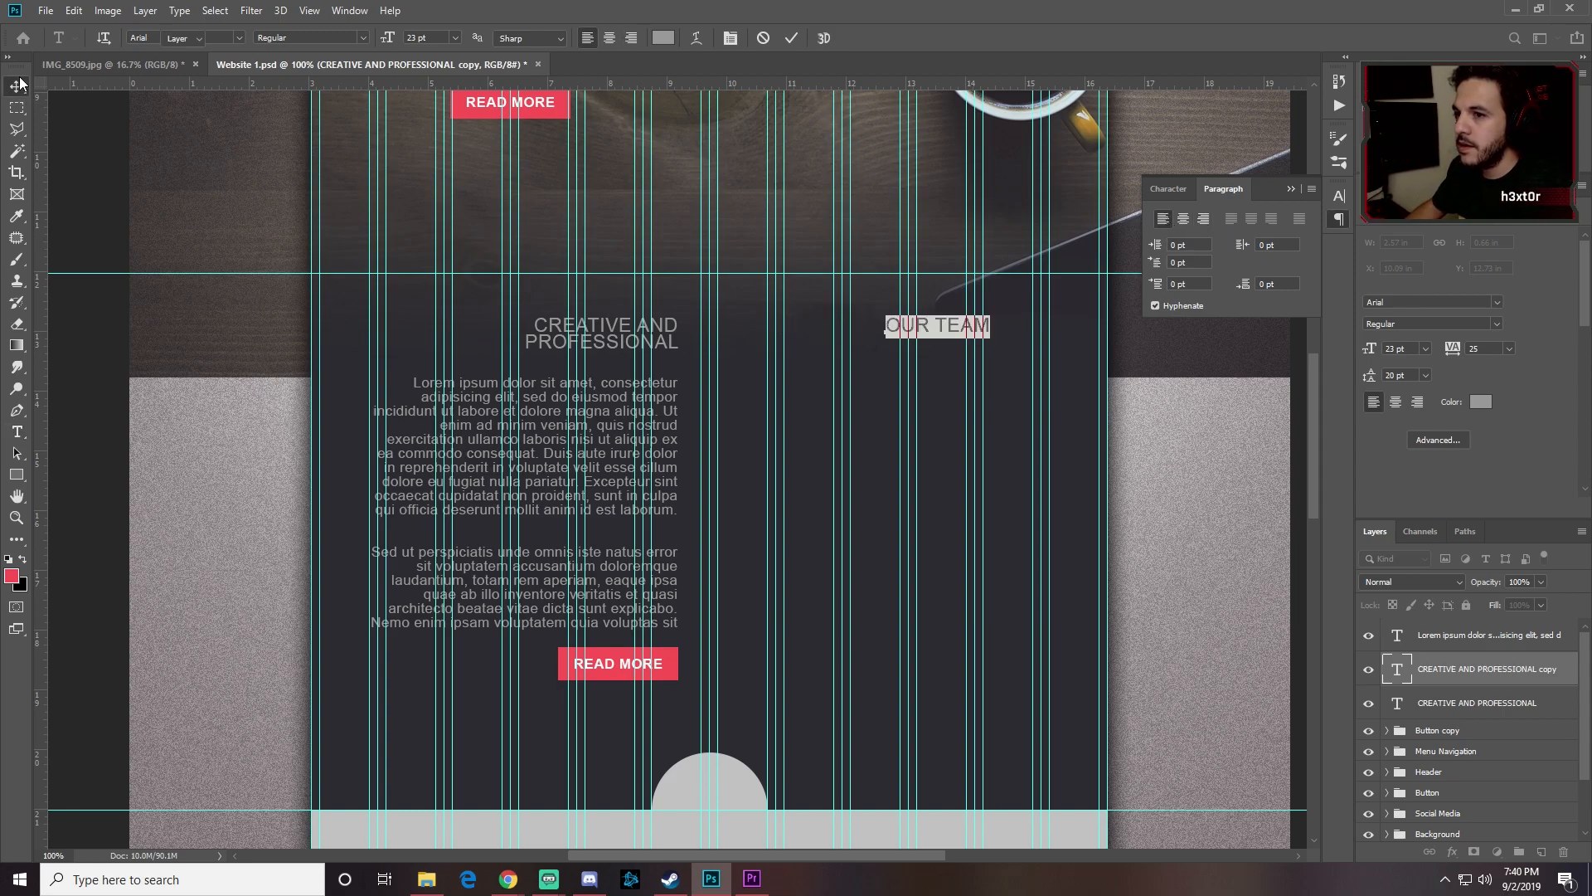
{"action": "left_click_drag", "start_coordinate": [955, 328], "coordinate": [808, 330]}
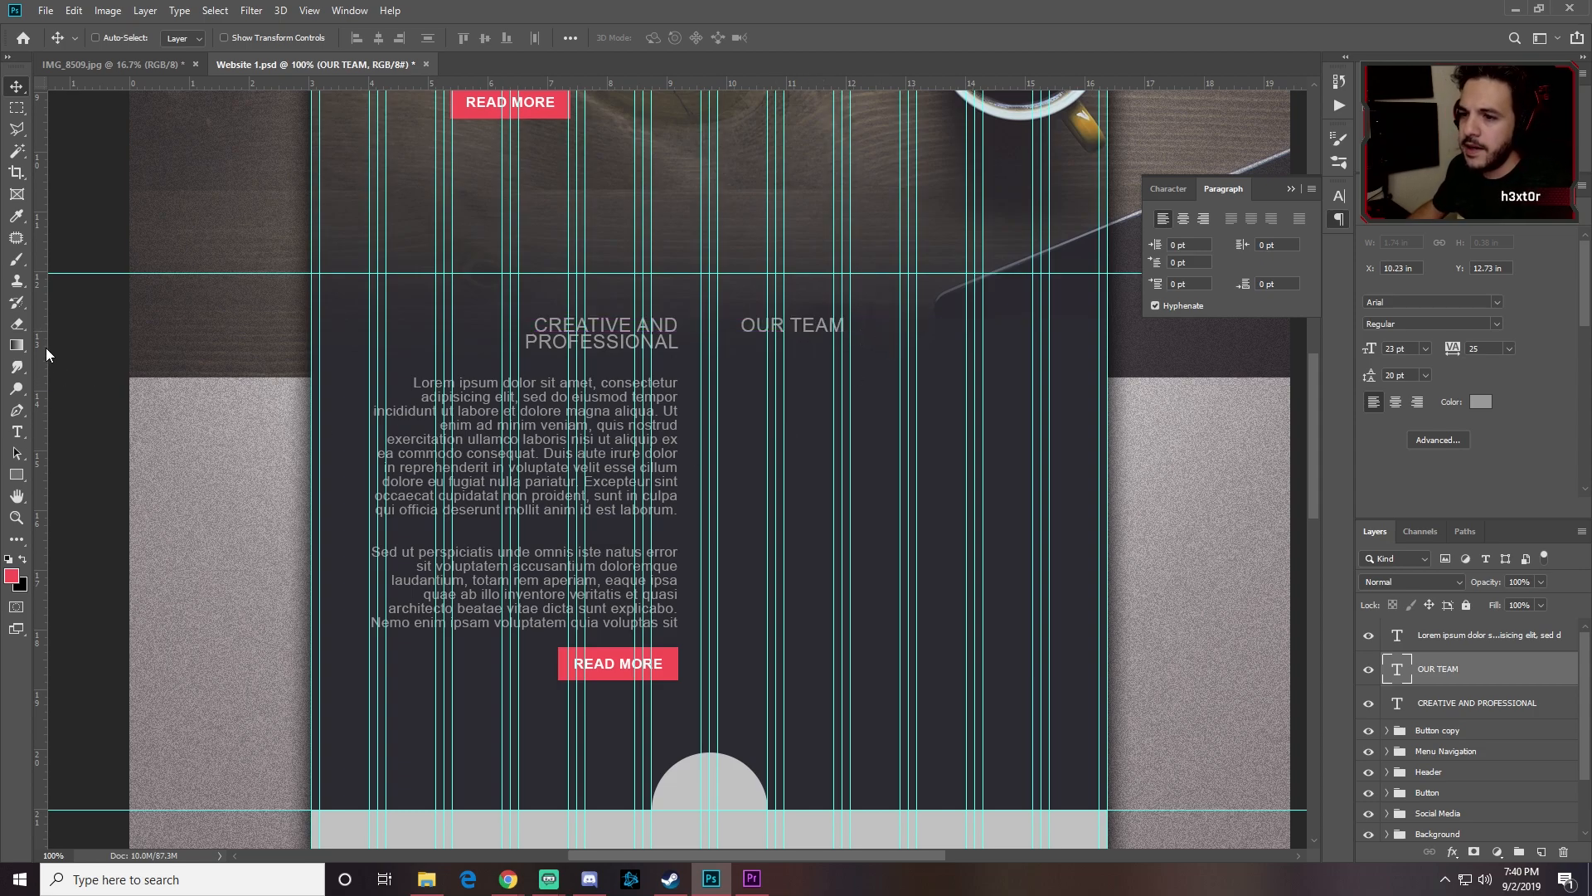
Step: Draw a circle with the Ellipse tool and move it under OUR TEAM
{"action": "right_click", "coordinate": [17, 475]}
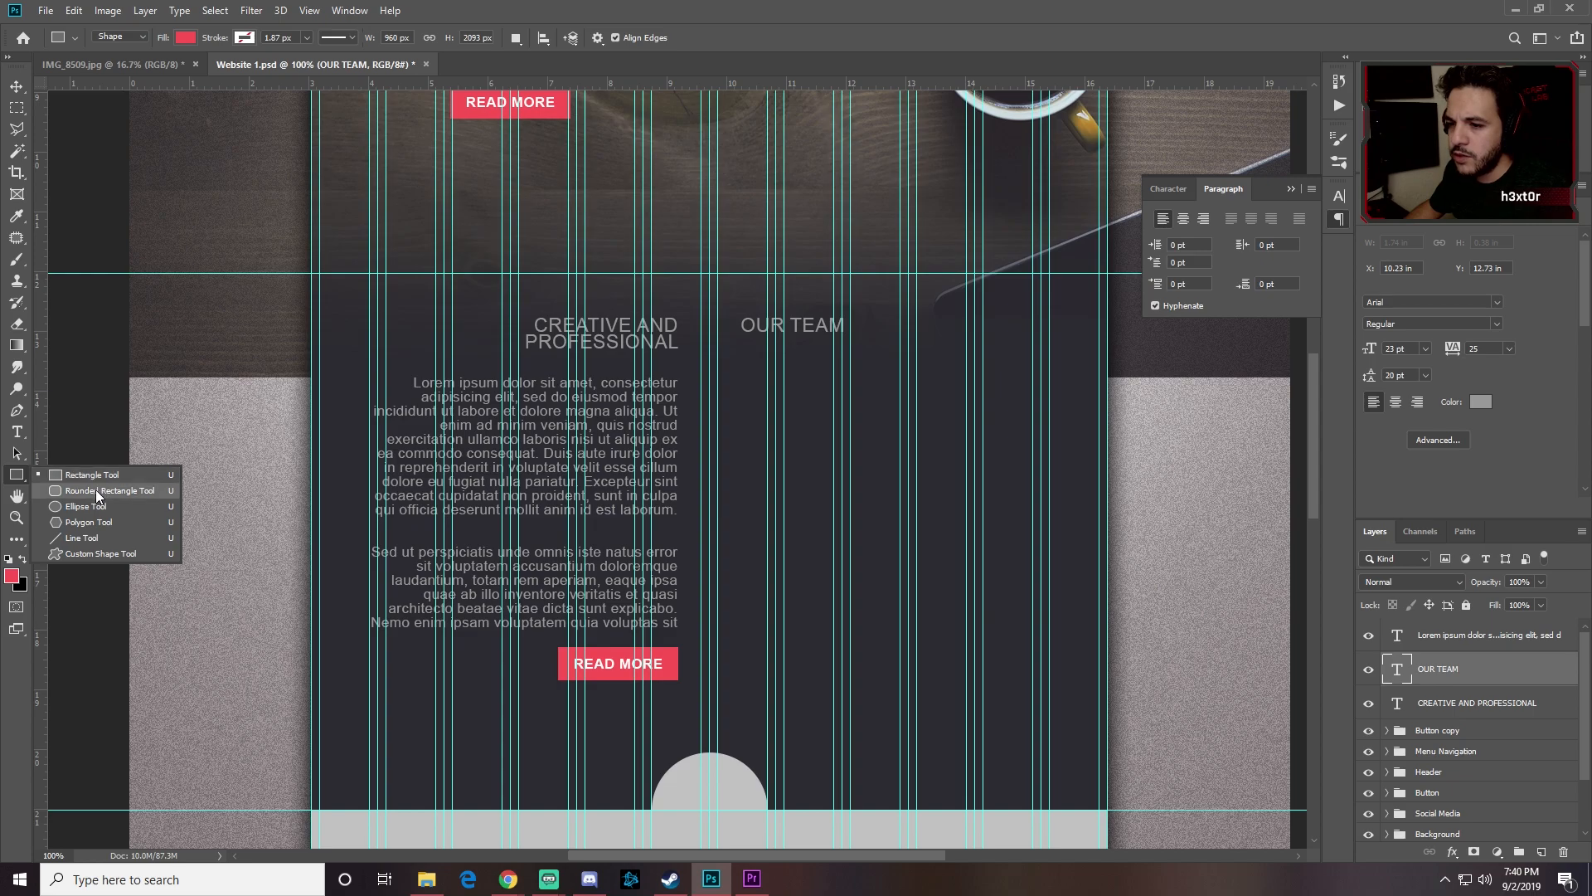
{"action": "left_click", "coordinate": [90, 507]}
{"action": "left_click_drag", "start_coordinate": [743, 361], "coordinate": [720, 448]}
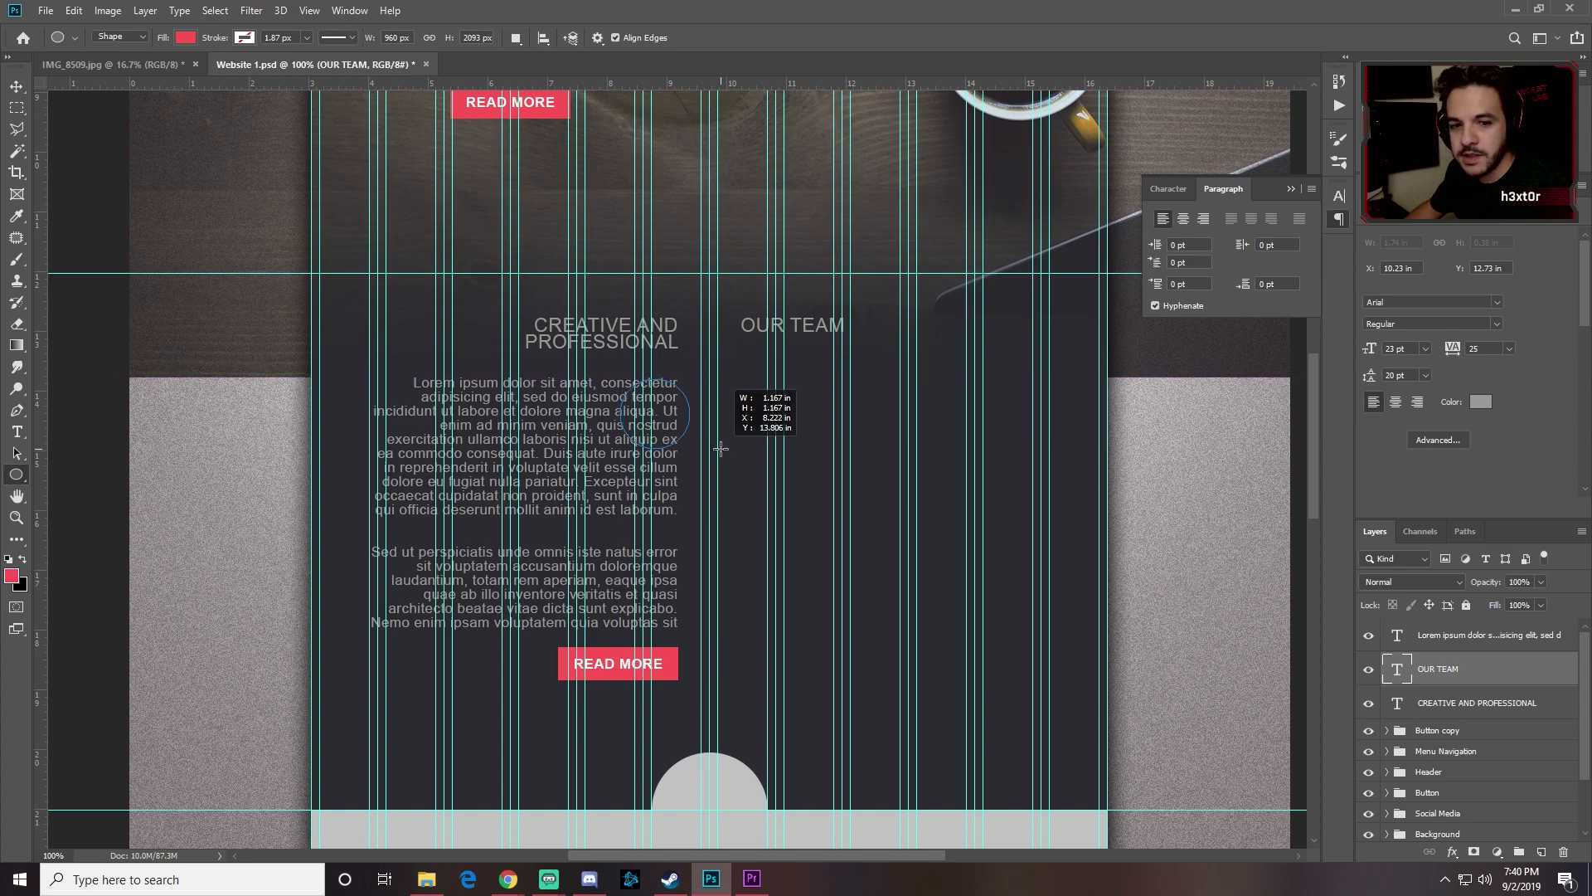
{"action": "left_click_drag", "start_coordinate": [720, 449], "coordinate": [721, 448]}
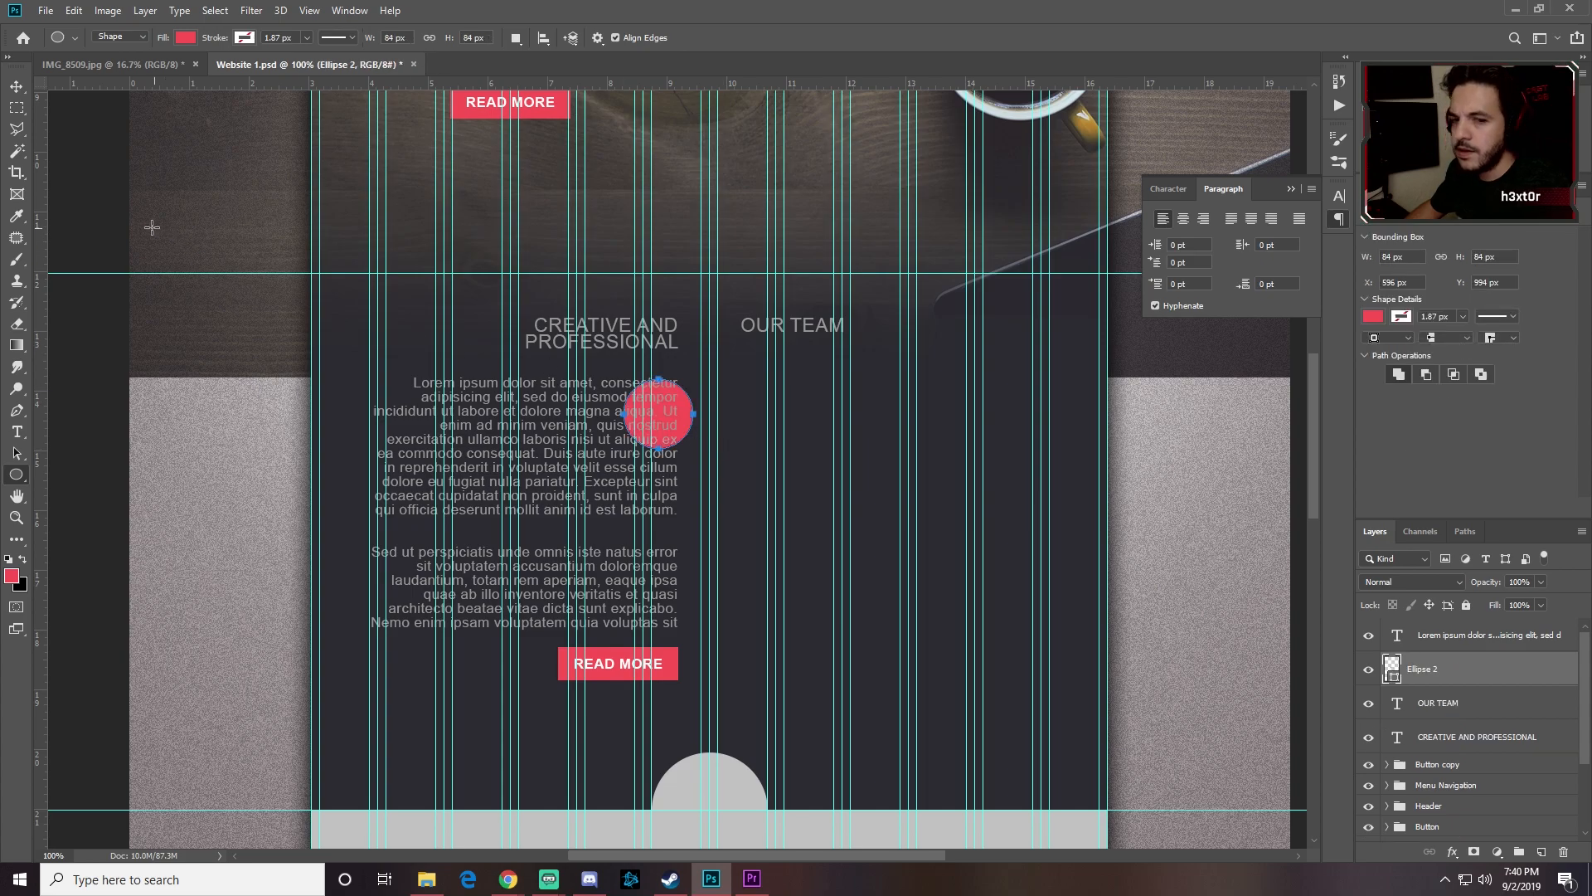
{"action": "left_click", "coordinate": [16, 86]}
{"action": "left_click_drag", "start_coordinate": [690, 427], "coordinate": [803, 603]}
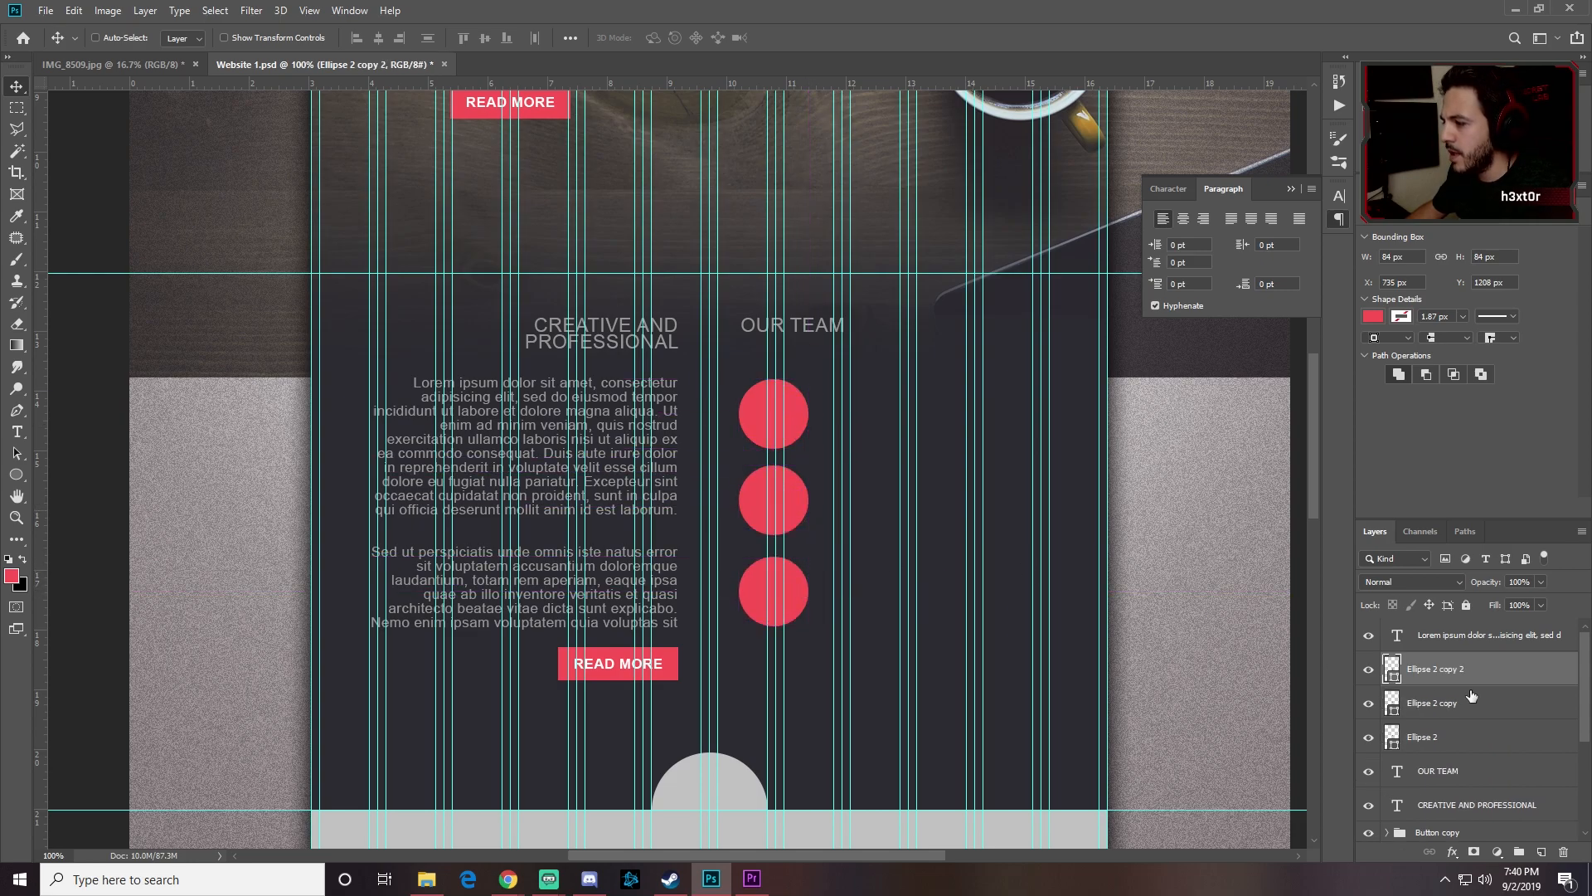
Step: Enlarge the three circle layers together with Free Transform and nudge them slightly left
{"action": "left_click", "coordinate": [1433, 711]}
{"action": "left_click", "coordinate": [1431, 678]}
{"action": "left_click", "coordinate": [1437, 739], "text": "shift"}
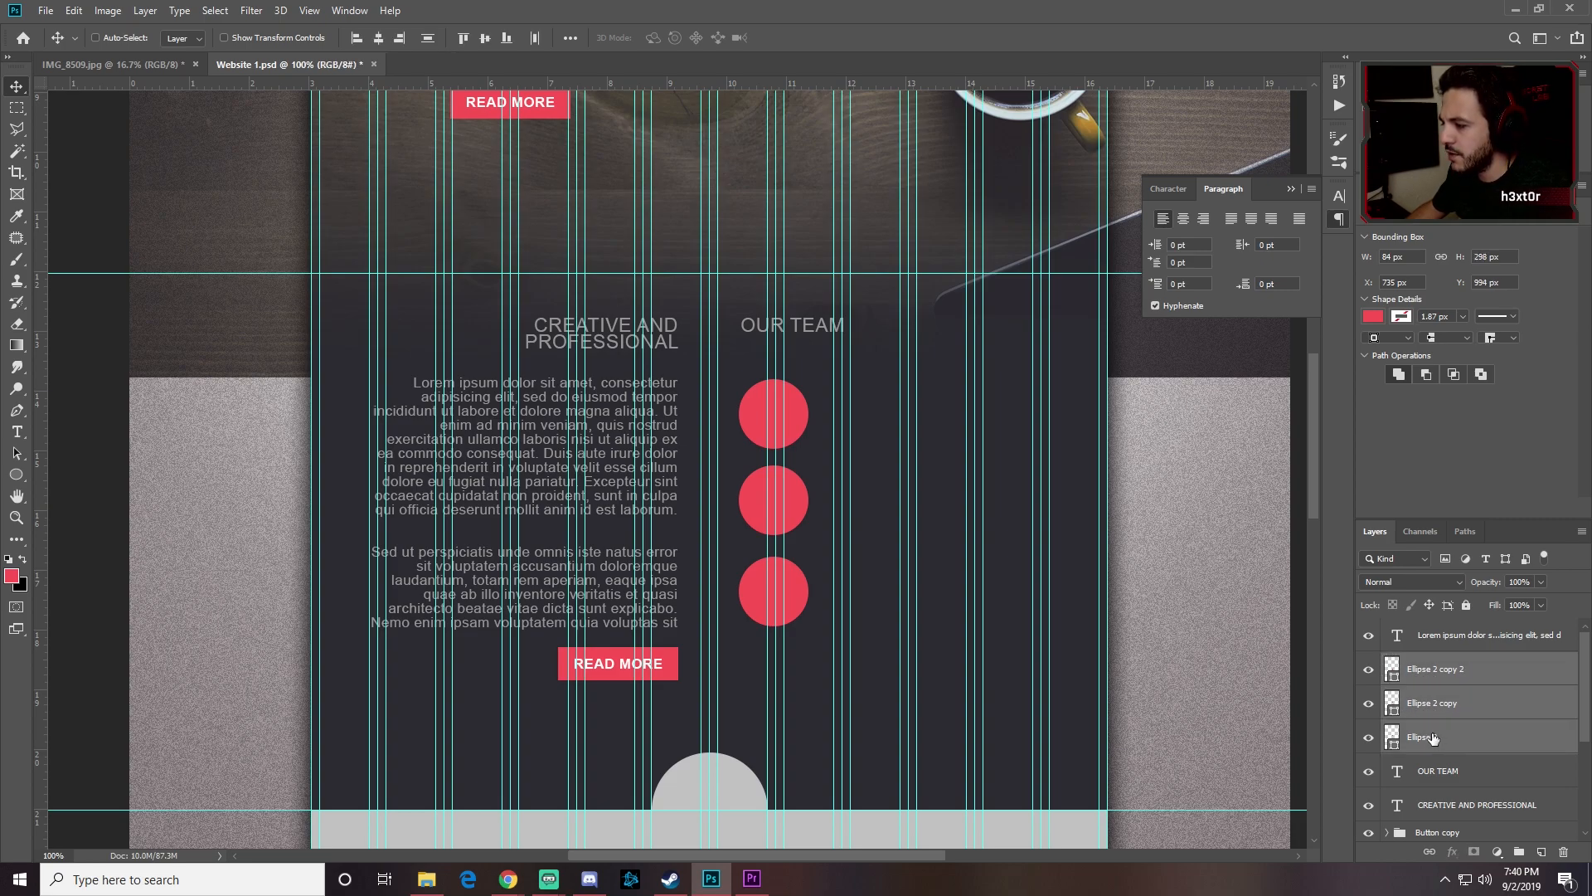
{"action": "key", "text": "ctrl+t"}
{"action": "left_click_drag", "start_coordinate": [809, 627], "coordinate": [826, 659]}
{"action": "left_click_drag", "start_coordinate": [824, 665], "coordinate": [825, 678]}
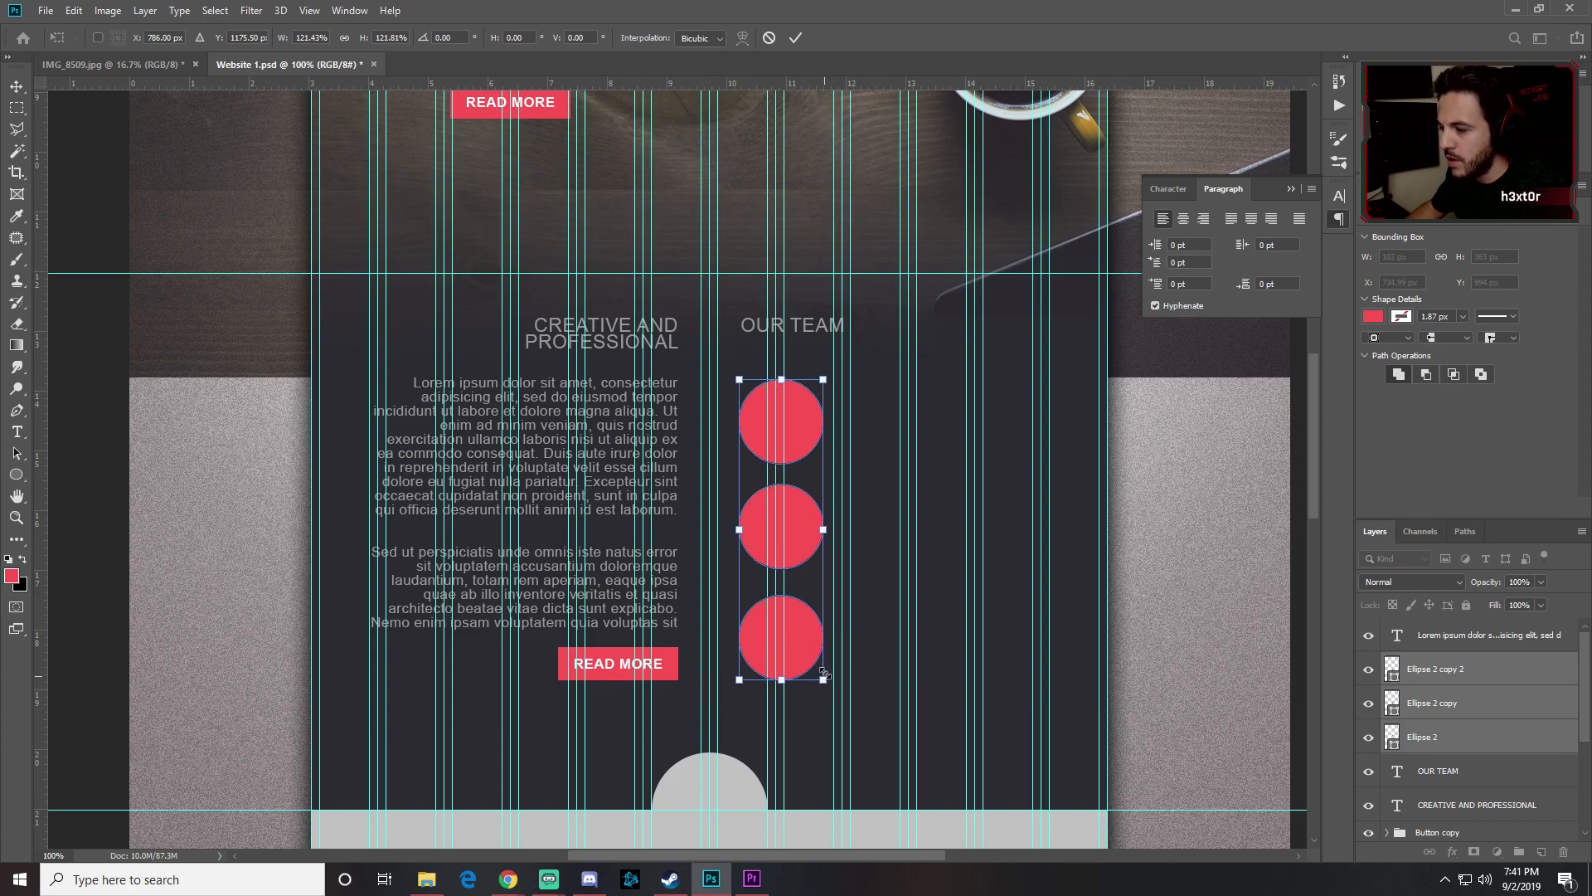
{"action": "key", "text": "Return"}
{"action": "left_click_drag", "start_coordinate": [792, 424], "coordinate": [789, 429]}
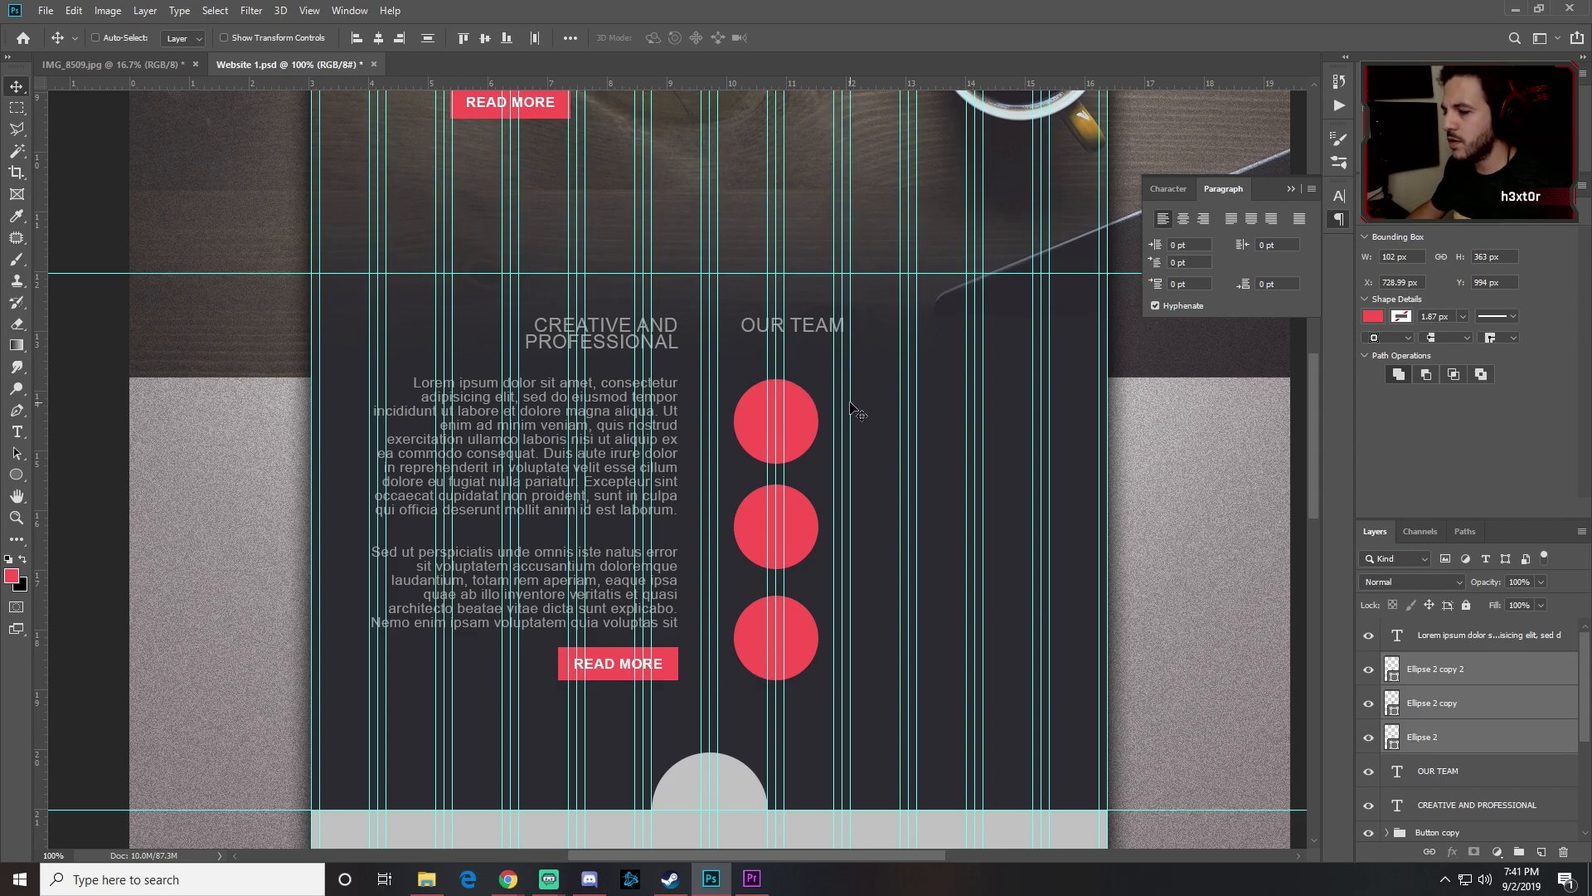
Step: Change the fill of all three circle layers to white (ffffff)
{"action": "left_click", "coordinate": [1390, 670]}
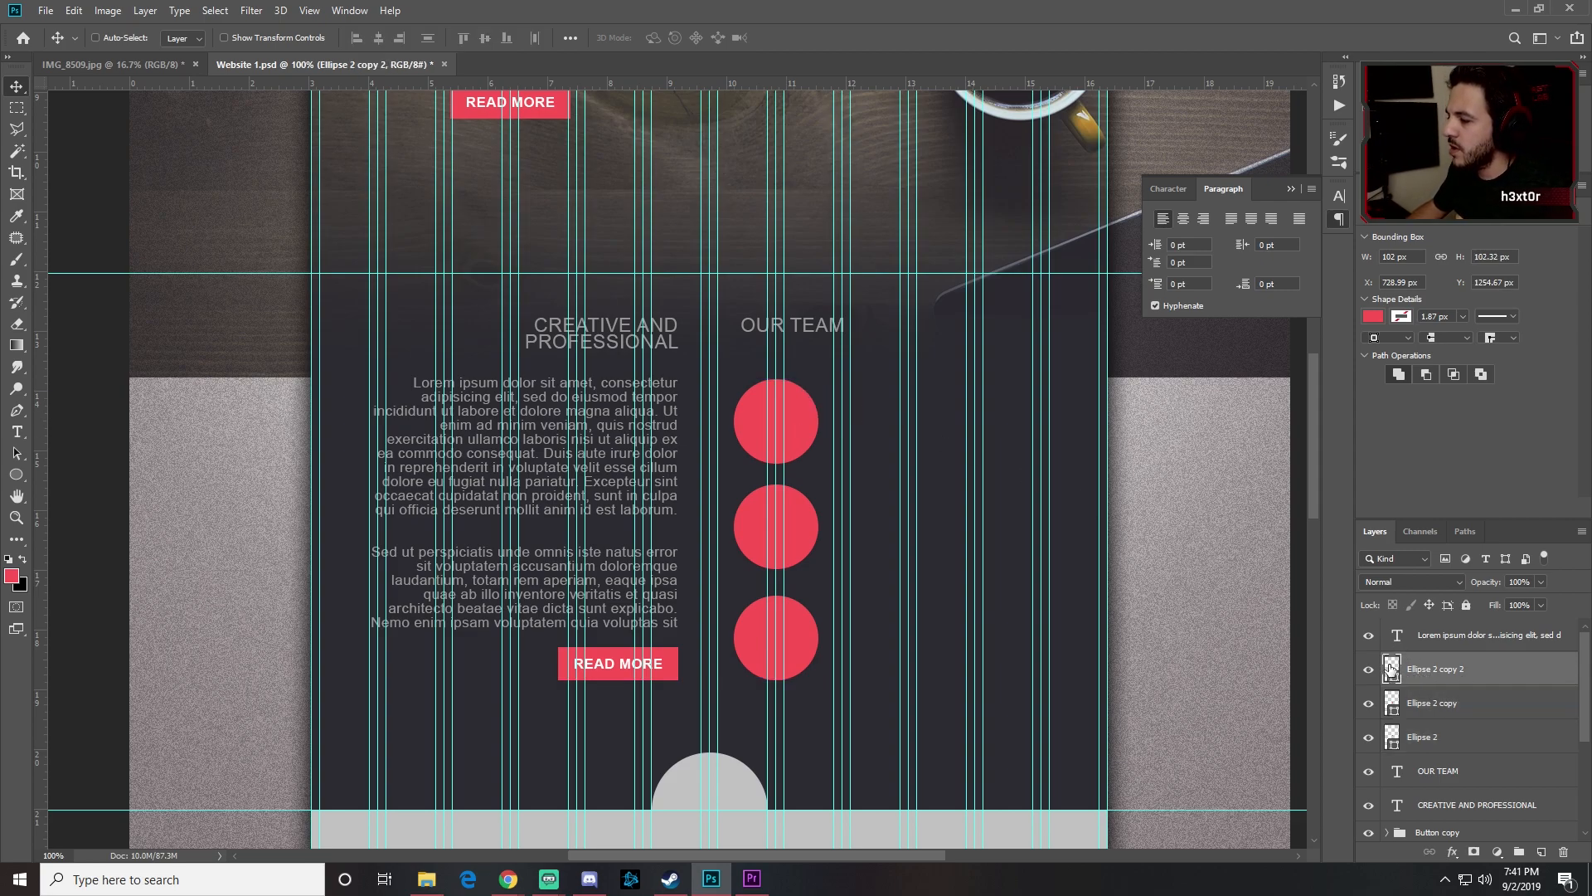
{"action": "double_click", "coordinate": [1391, 668]}
{"action": "type", "text": "ffffff"}
{"action": "left_click", "coordinate": [1096, 411]}
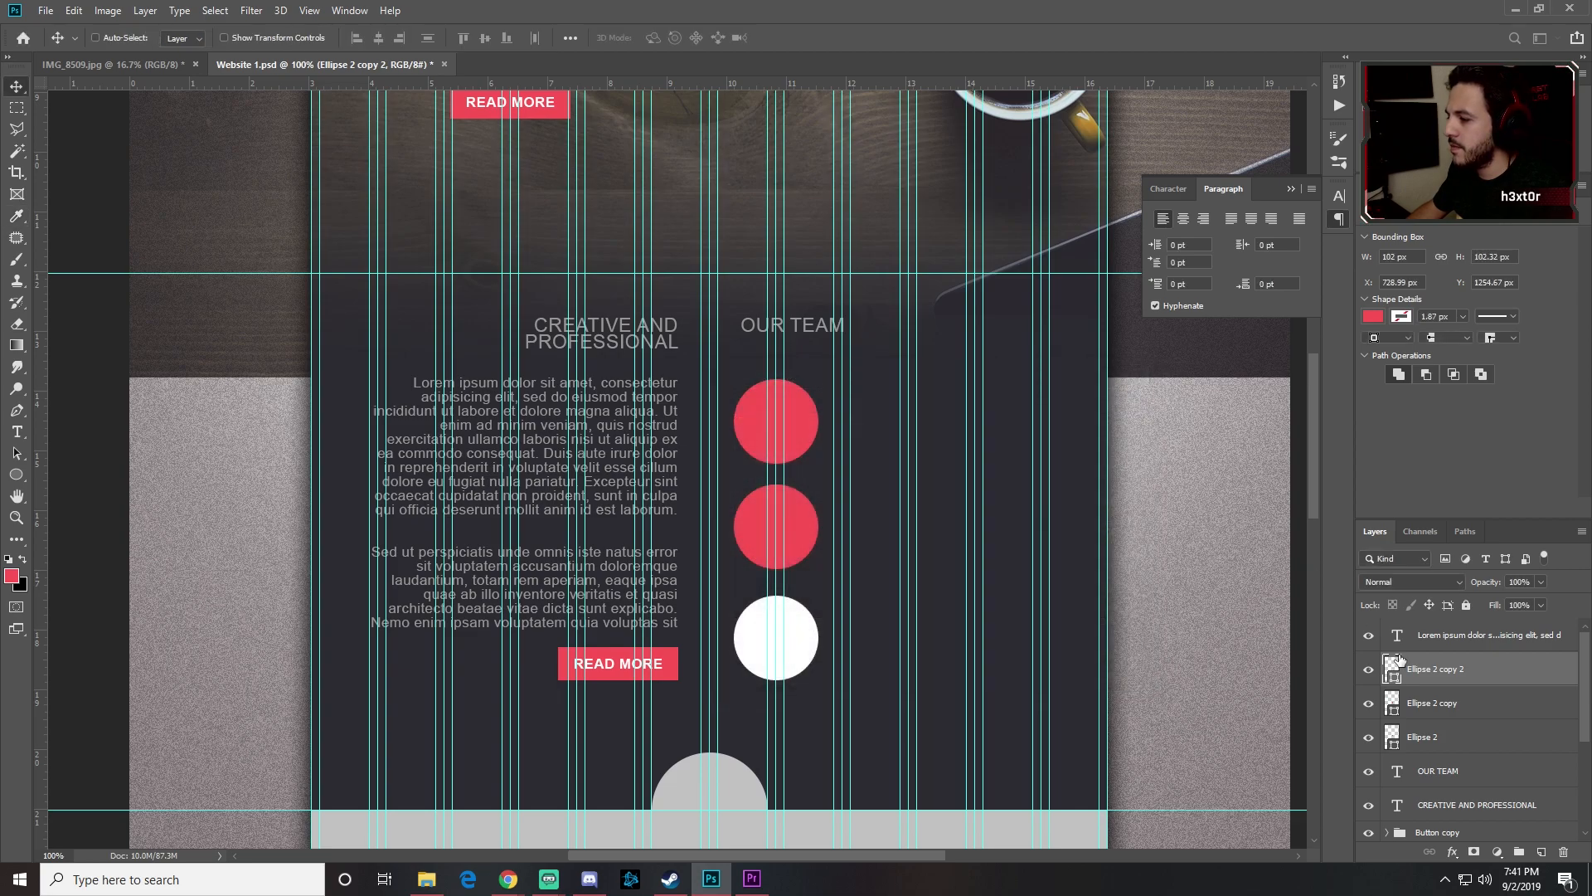
{"action": "double_click", "coordinate": [1391, 704]}
{"action": "type", "text": "eee0e0ffffff"}
{"action": "left_click", "coordinate": [1102, 403]}
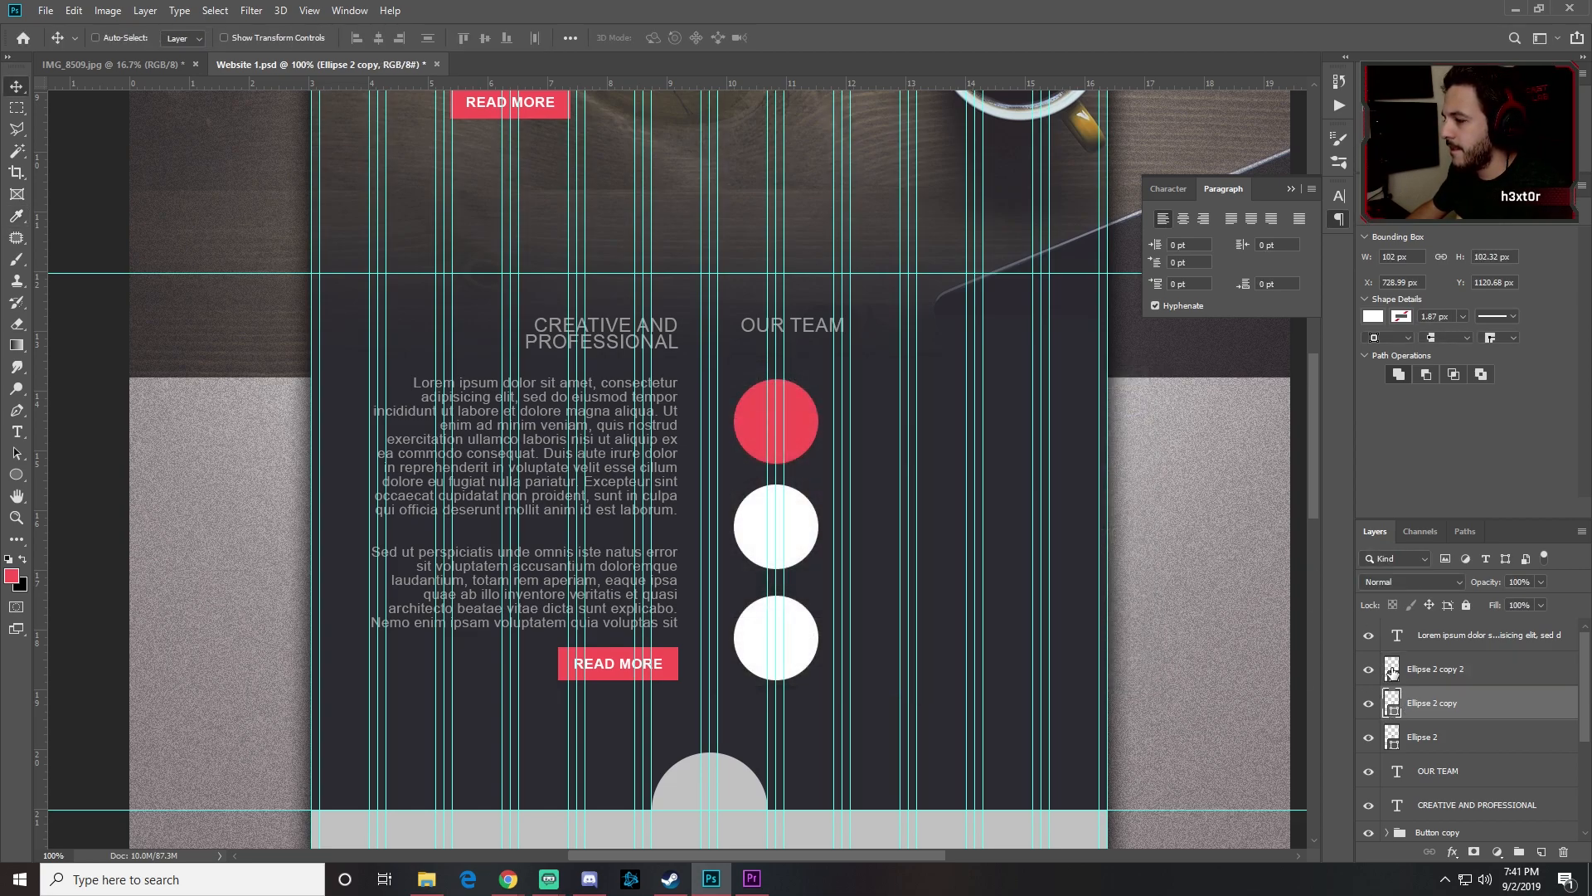
{"action": "double_click", "coordinate": [1390, 736]}
{"action": "type", "text": "ffffff"}
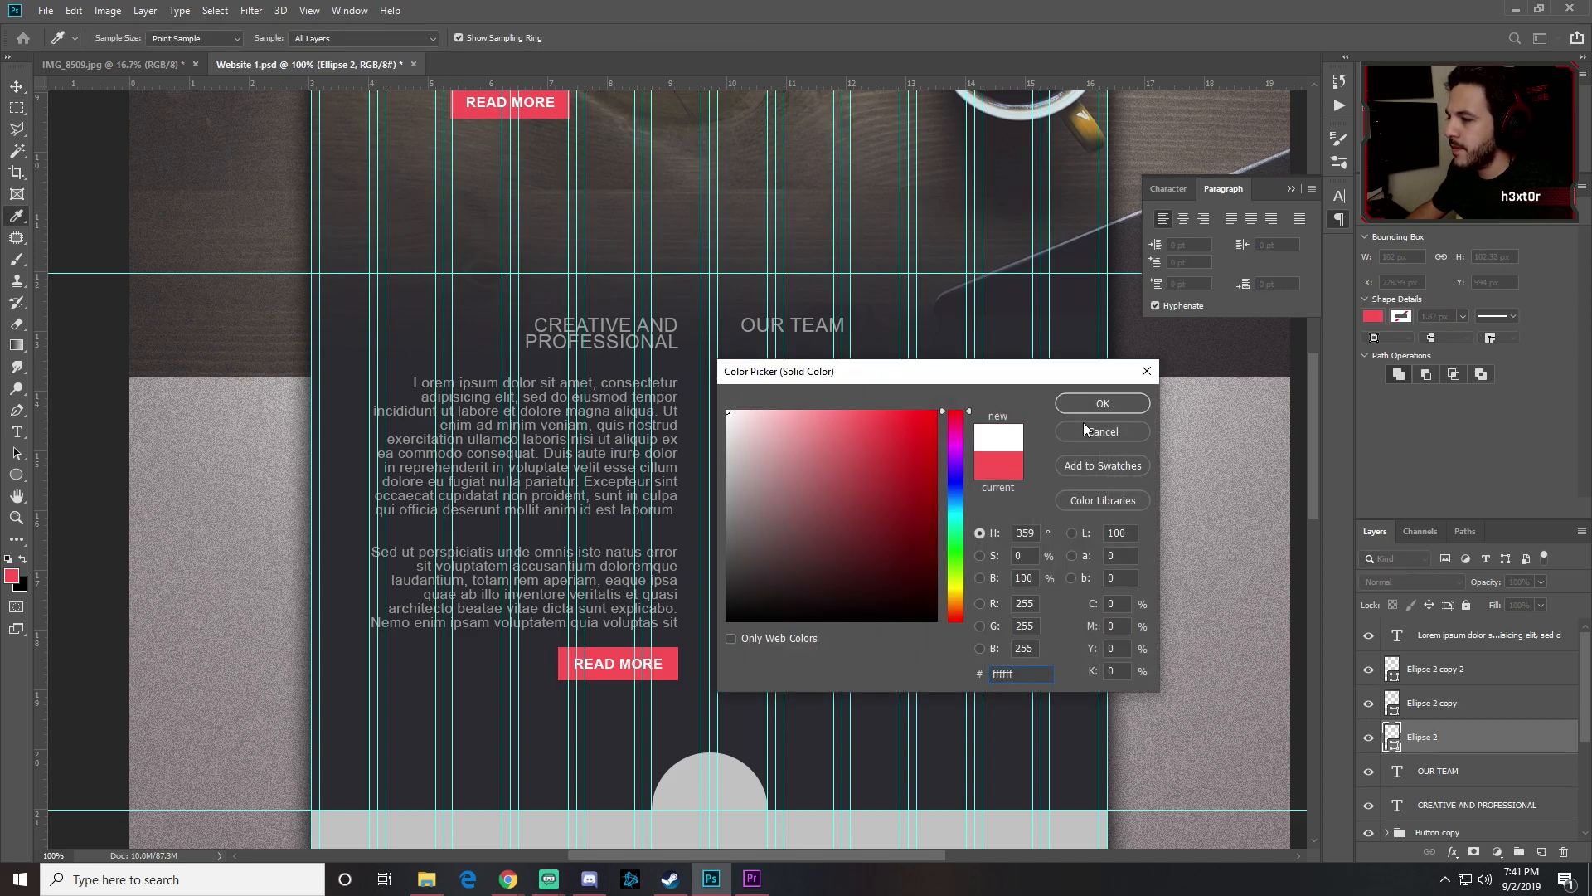
{"action": "left_click", "coordinate": [1102, 403]}
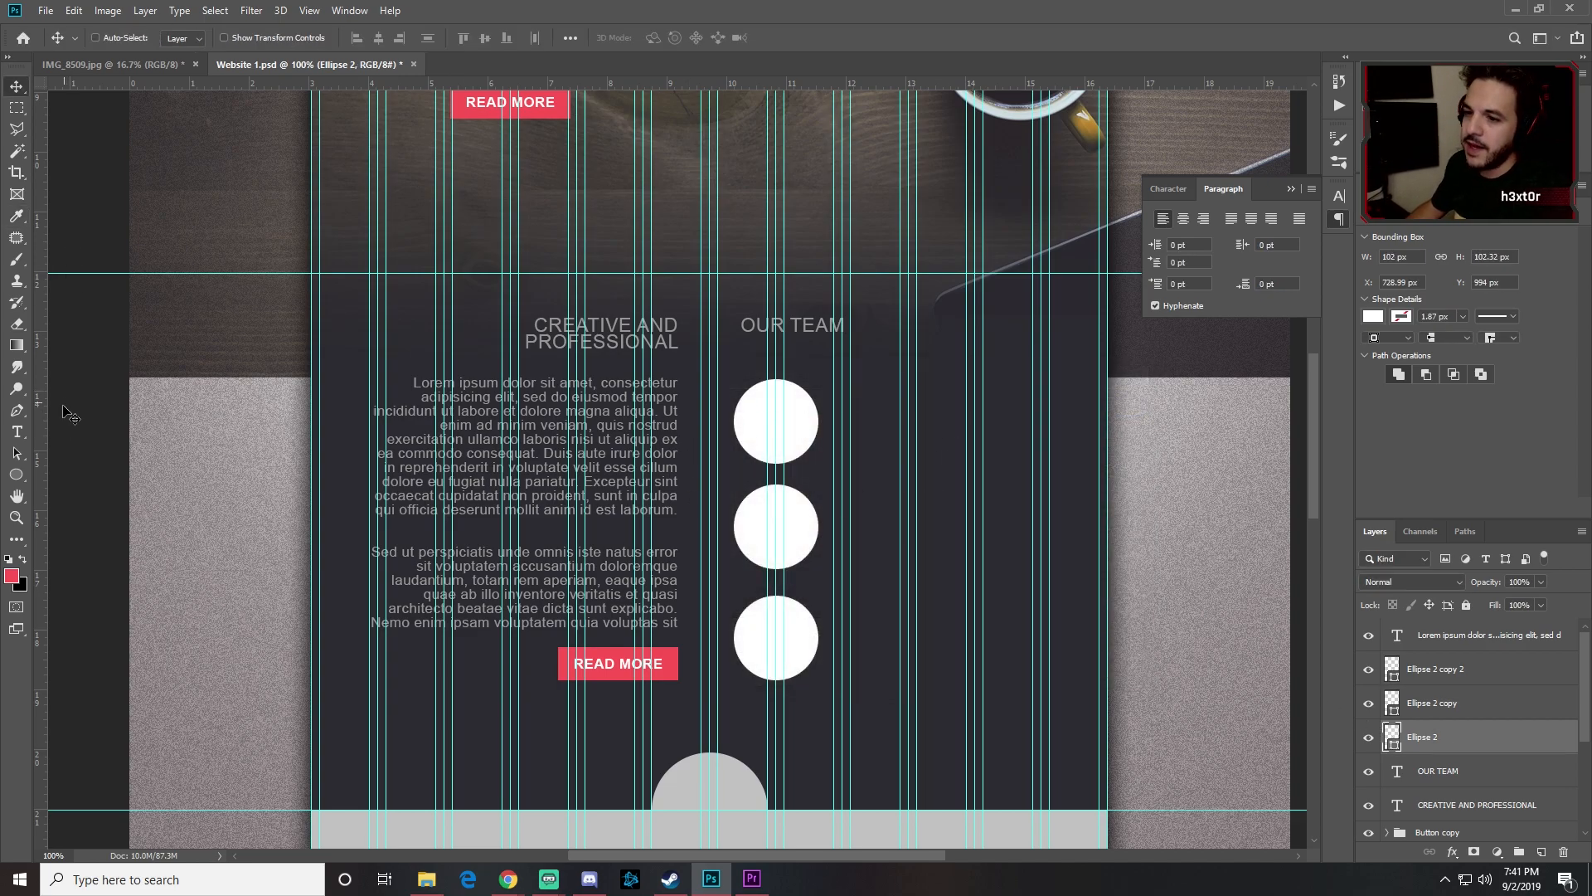
{"action": "left_click", "coordinate": [15, 435]}
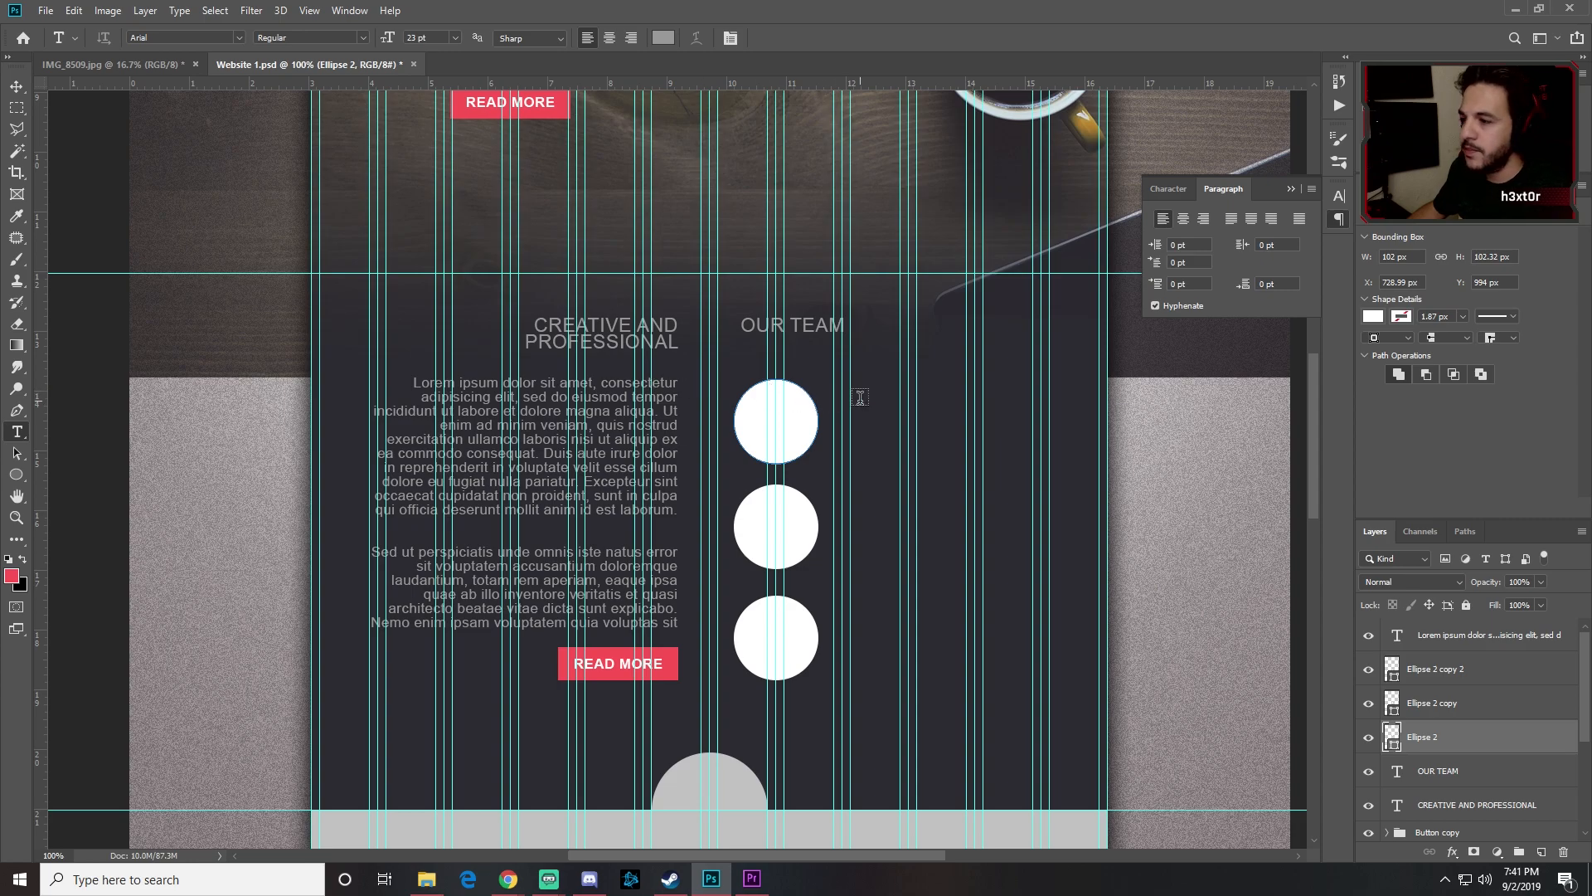
Step: Add a text block right of the first circle reading NAME SURNAME
{"action": "left_click", "coordinate": [877, 429]}
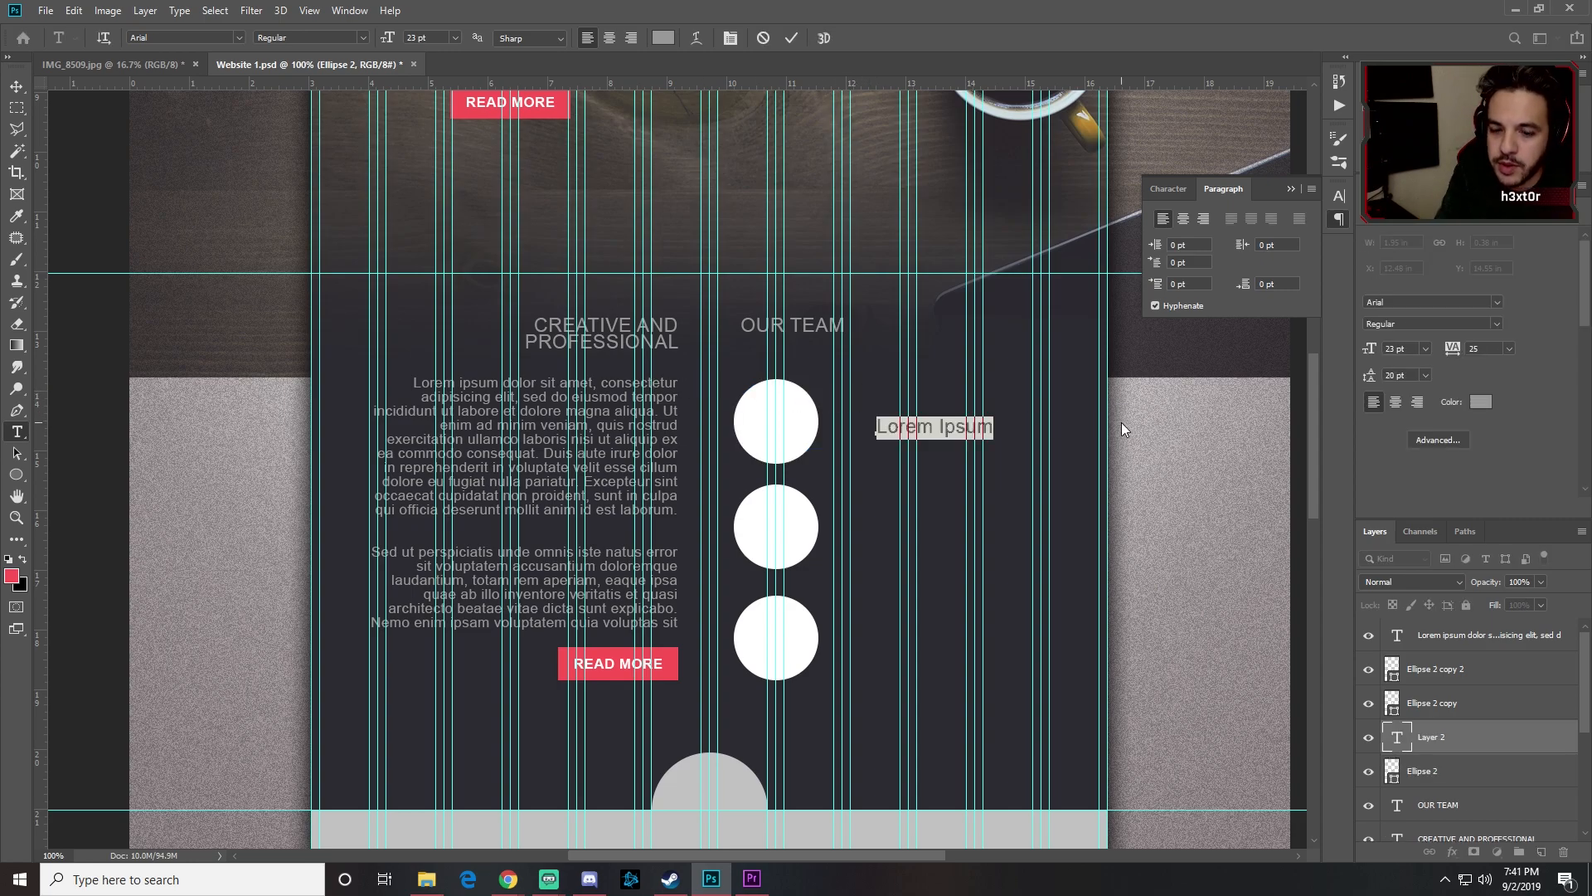
{"action": "type", "text": "Name"}
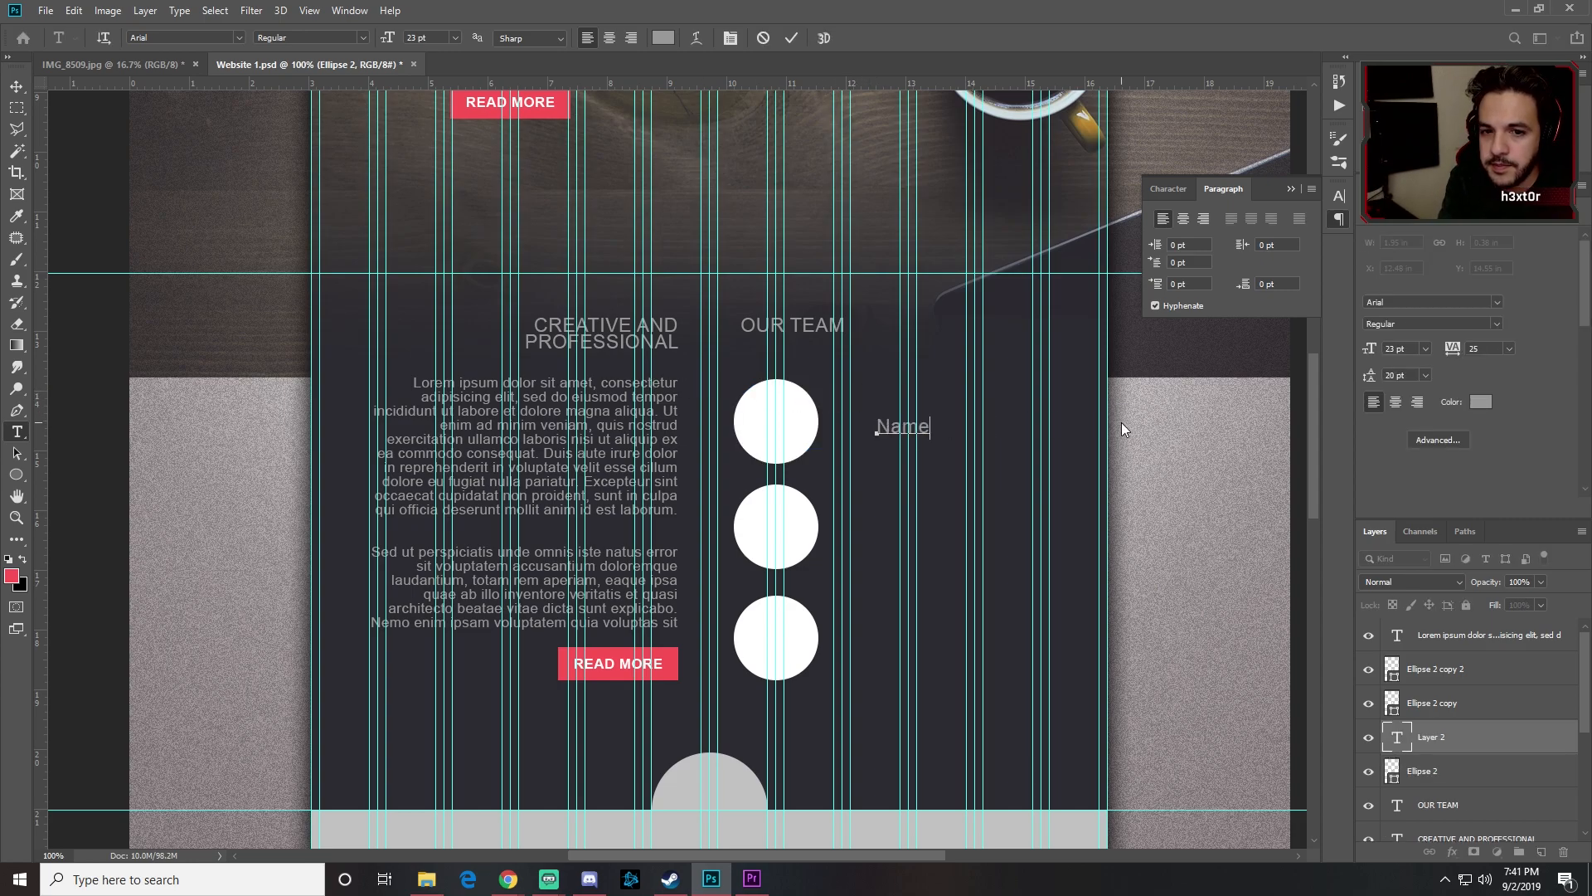
{"action": "type", "text": " Surname"}
{"action": "key", "text": "BackSpace"}
{"action": "key", "text": "ctrl+a"}
{"action": "key", "text": "BackSpace"}
{"action": "type", "text": "N"}
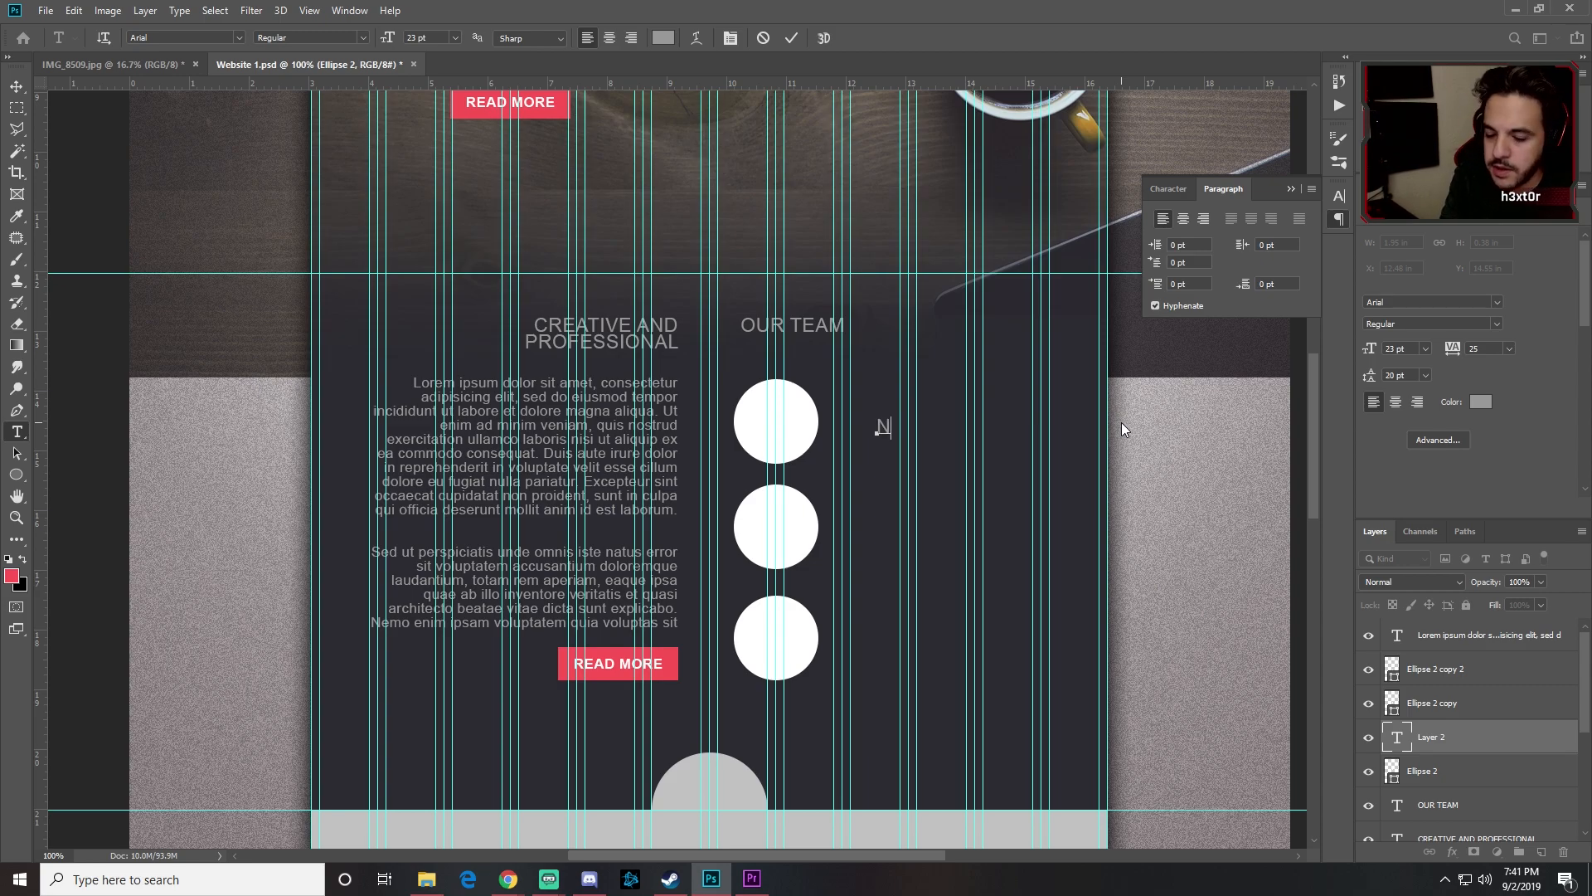
{"action": "type", "text": "AME SURNAME"}
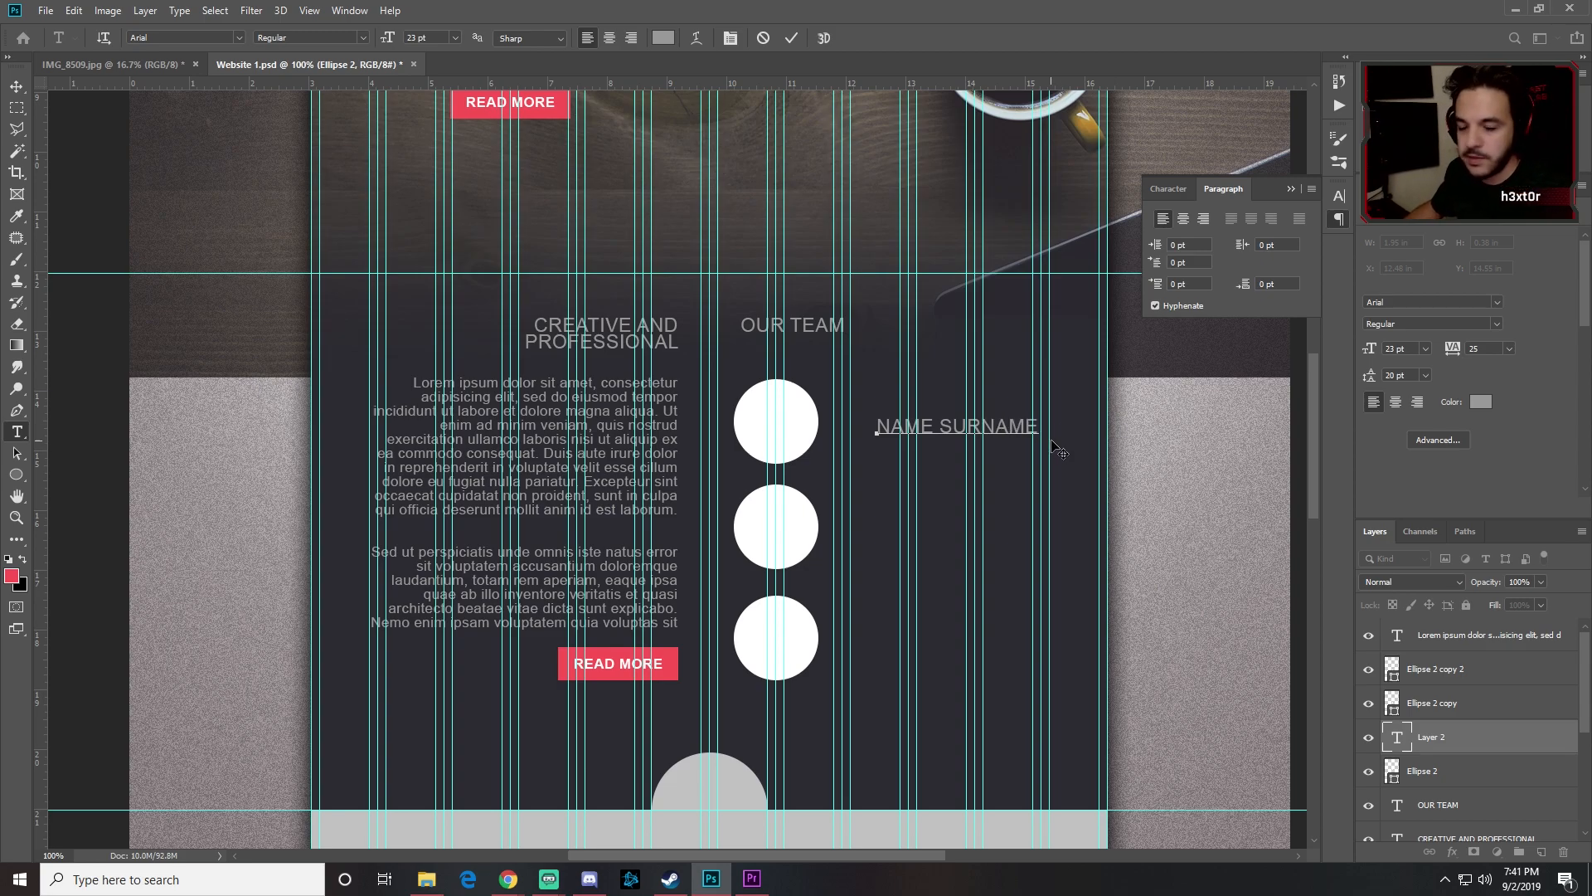
Step: Format NAME SURNAME as 17 pt bold
{"action": "left_click_drag", "start_coordinate": [1042, 428], "coordinate": [874, 428]}
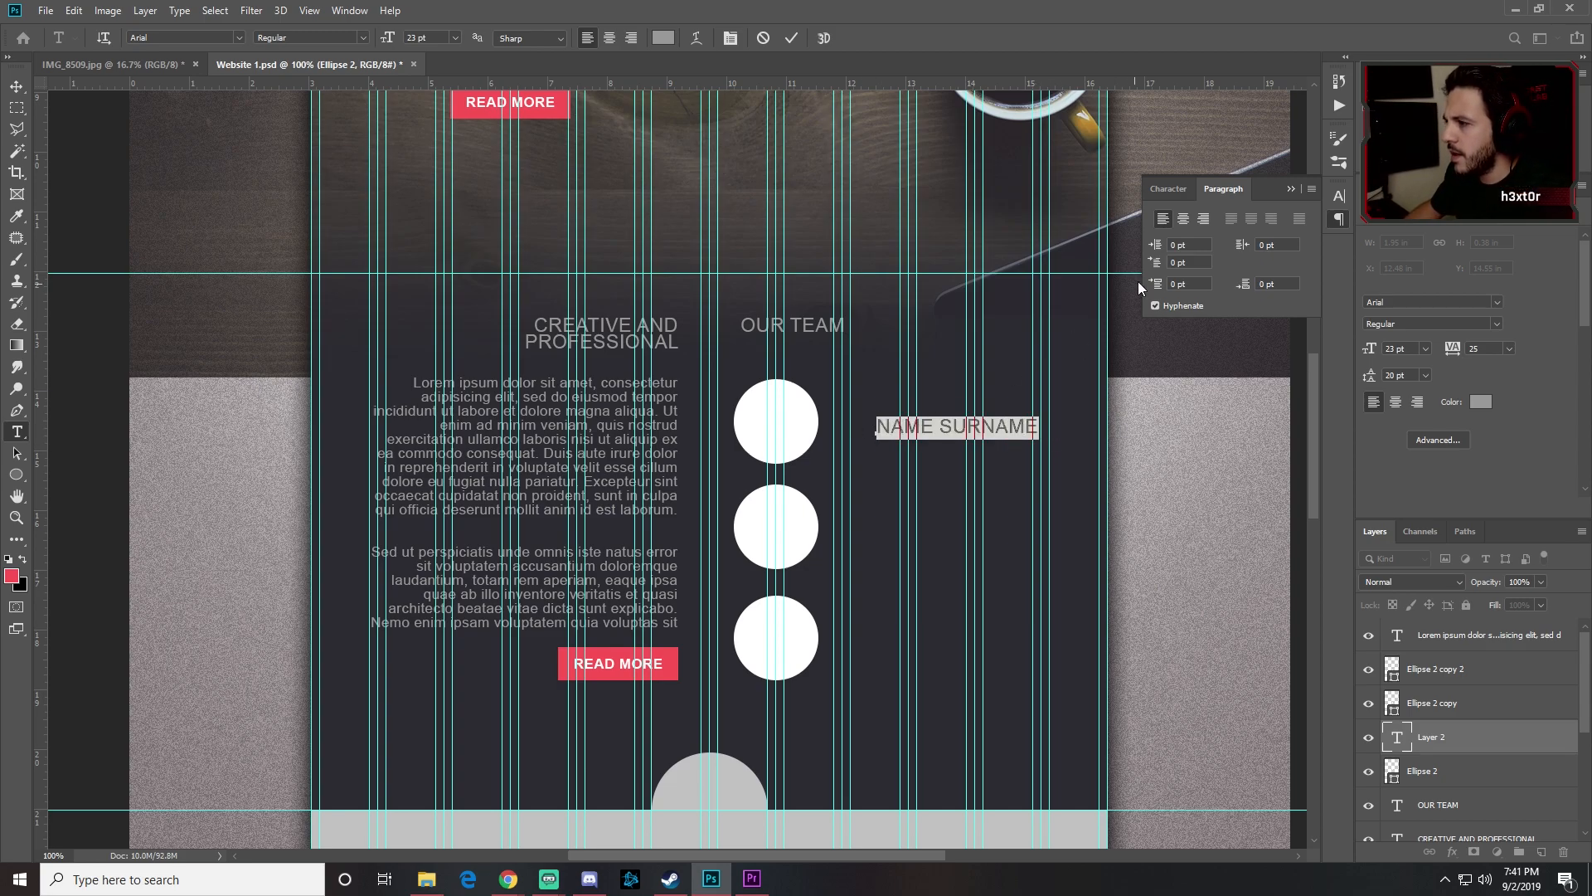
{"action": "left_click", "coordinate": [1177, 190]}
{"action": "left_click", "coordinate": [1197, 239]}
{"action": "type", "text": "17"}
{"action": "key", "text": "Return"}
{"action": "left_click", "coordinate": [1310, 217]}
{"action": "left_click", "coordinate": [1292, 264]}
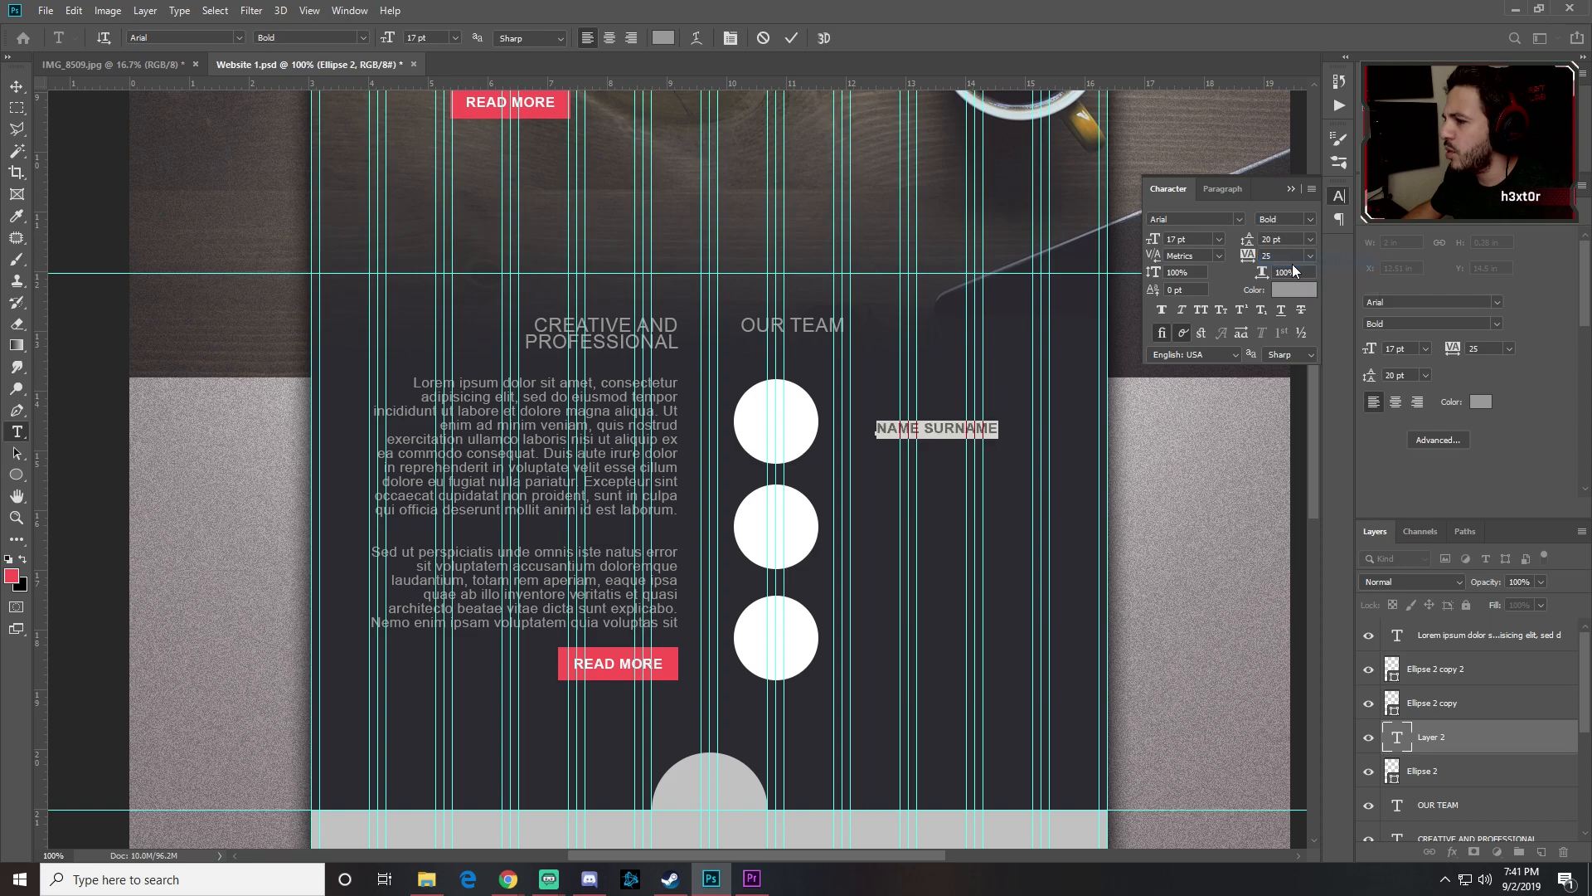
Step: Add a Manager line below the name in regular 15 pt
{"action": "left_click", "coordinate": [989, 427]}
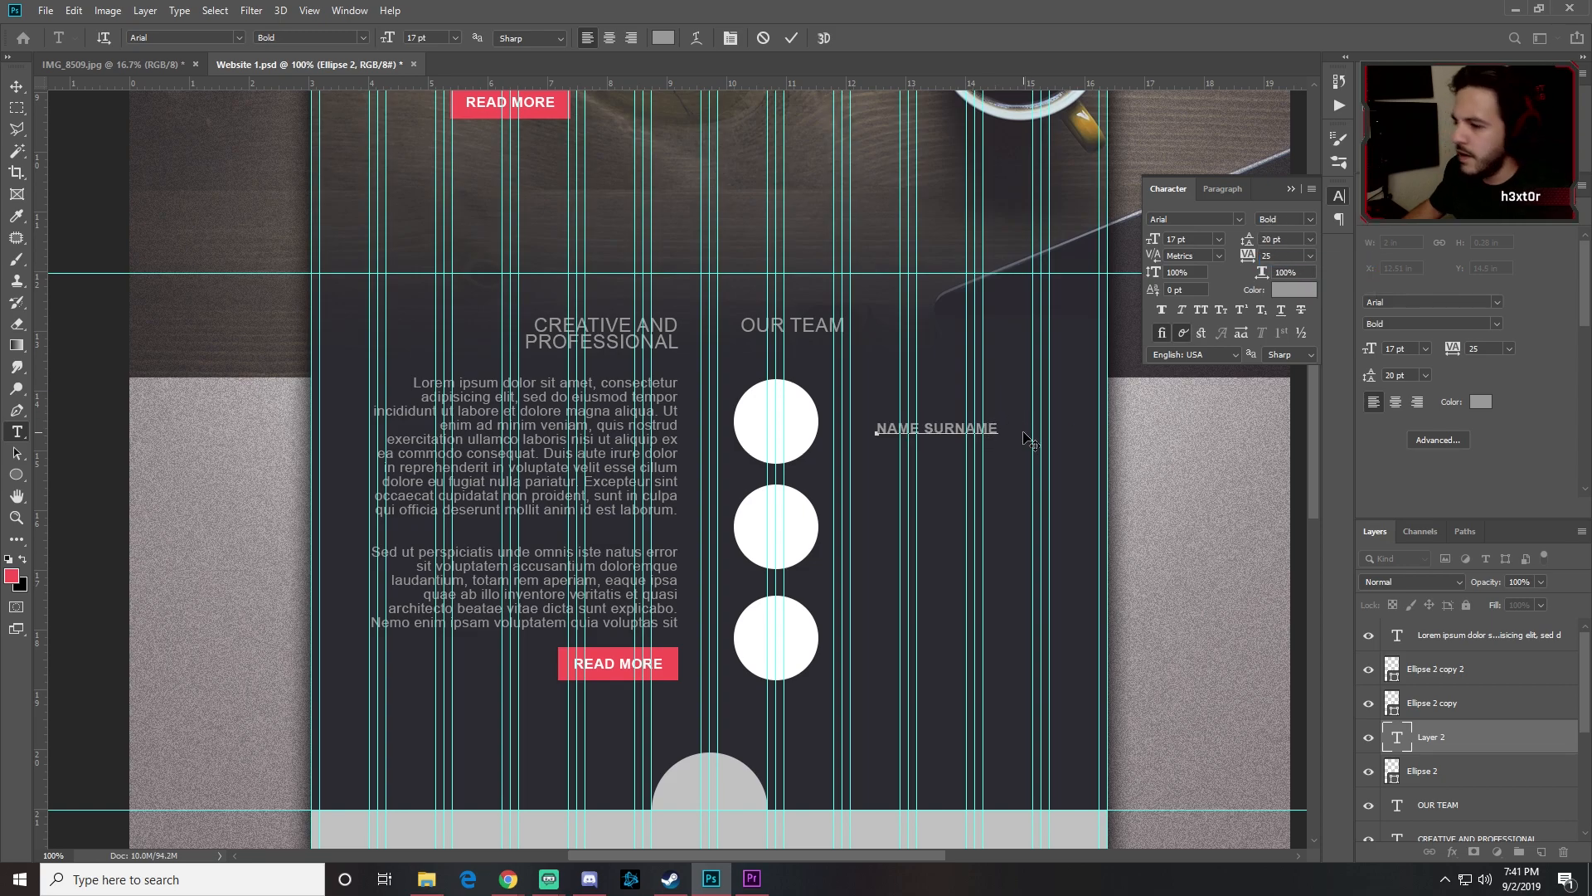
{"action": "key", "text": "Return"}
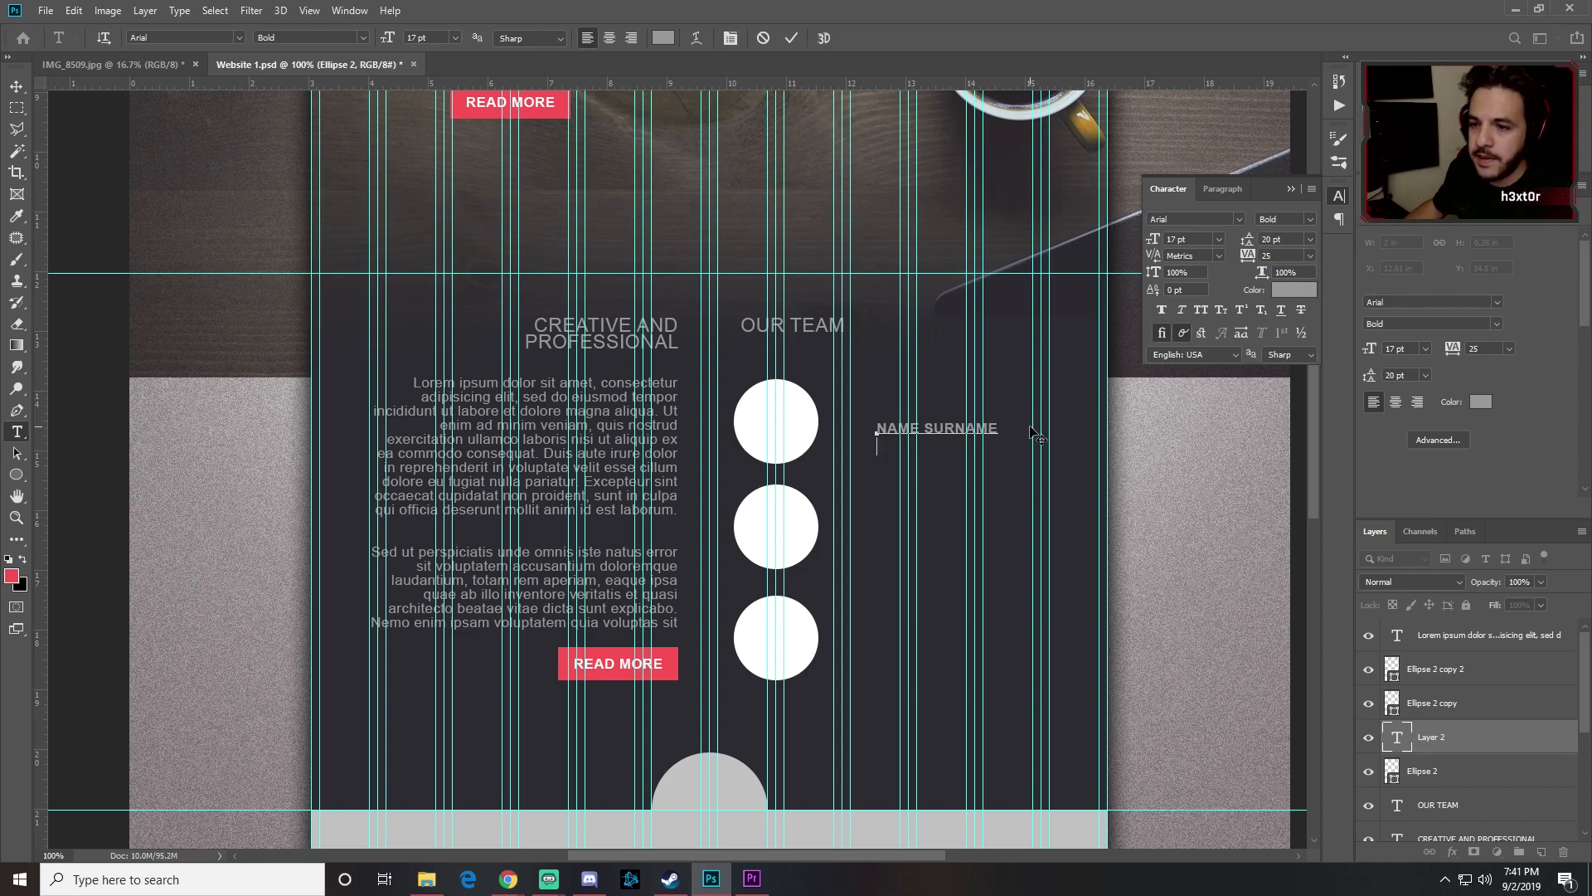
{"action": "left_click", "coordinate": [1310, 221]}
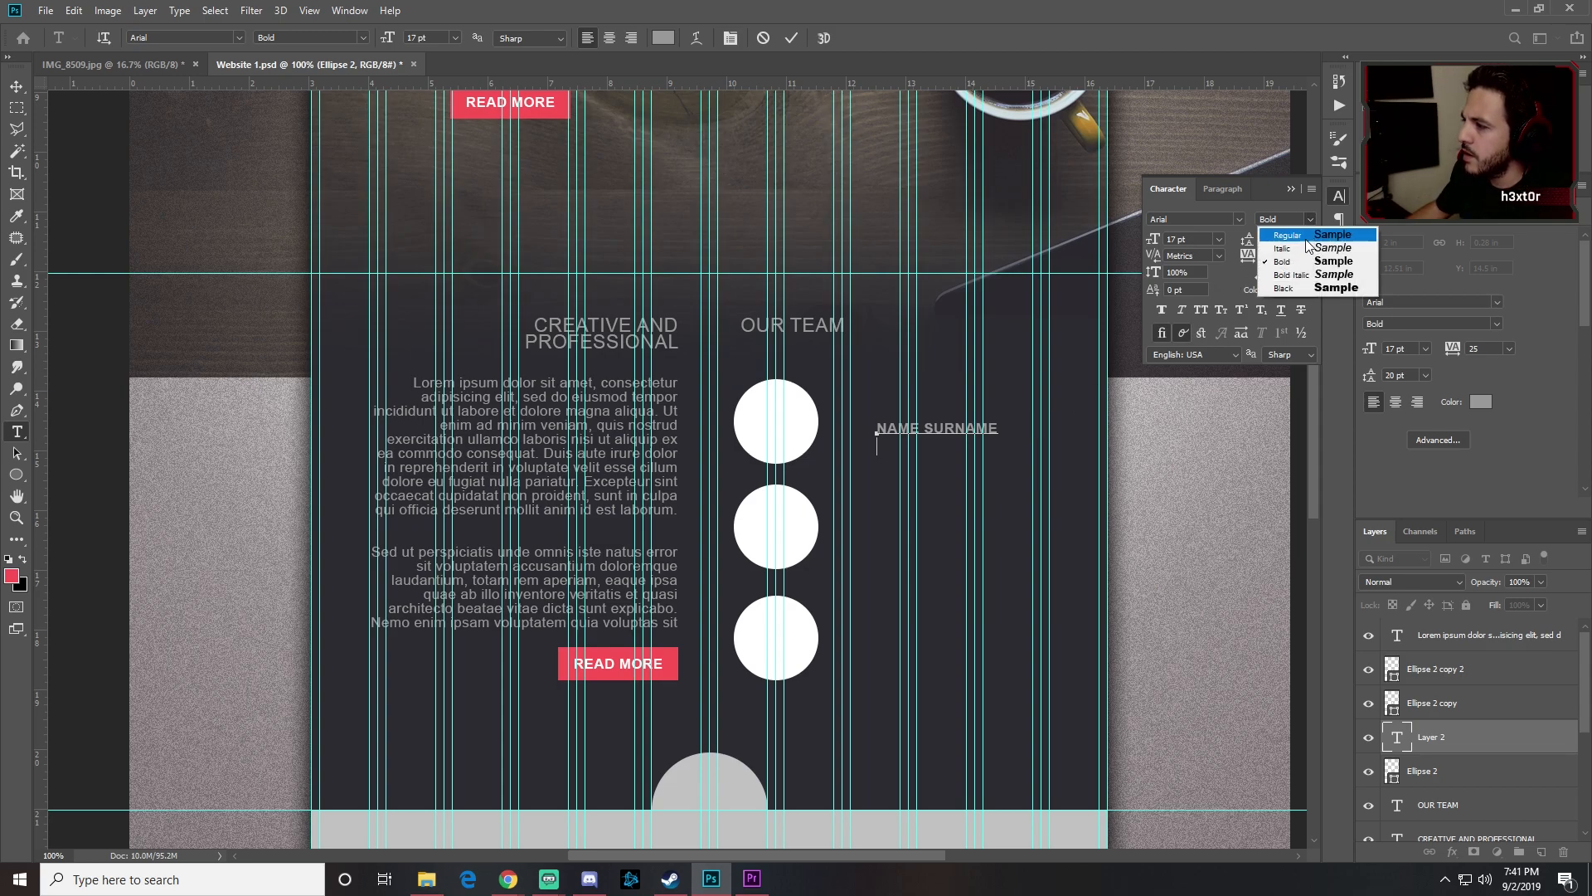
{"action": "left_click", "coordinate": [1281, 245]}
{"action": "left_click", "coordinate": [1150, 244]}
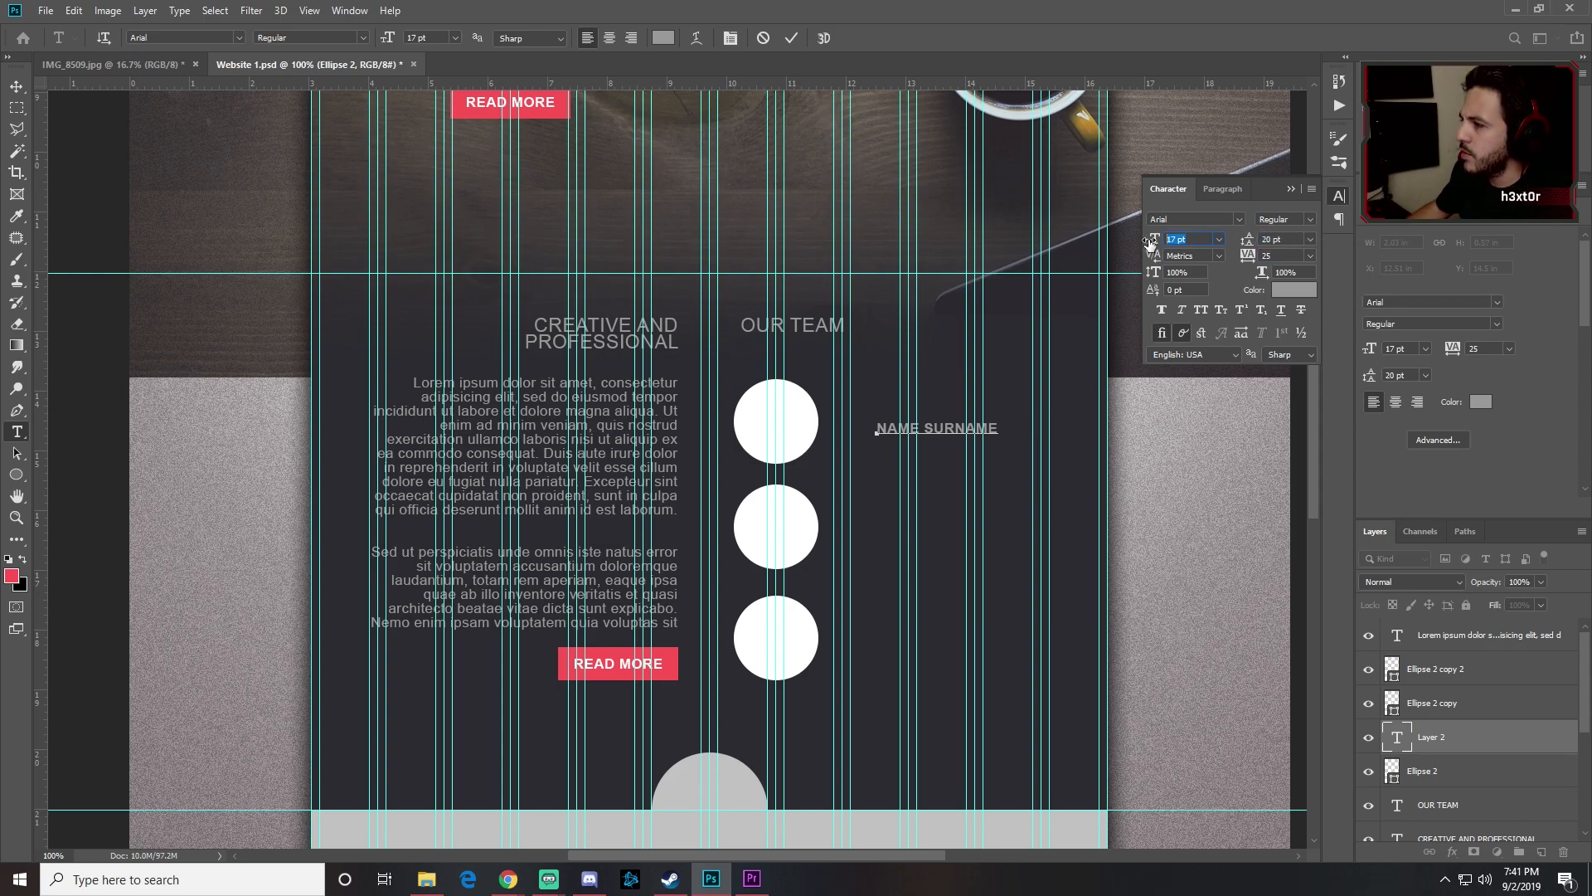
{"action": "type", "text": "15"}
{"action": "key", "text": "Return"}
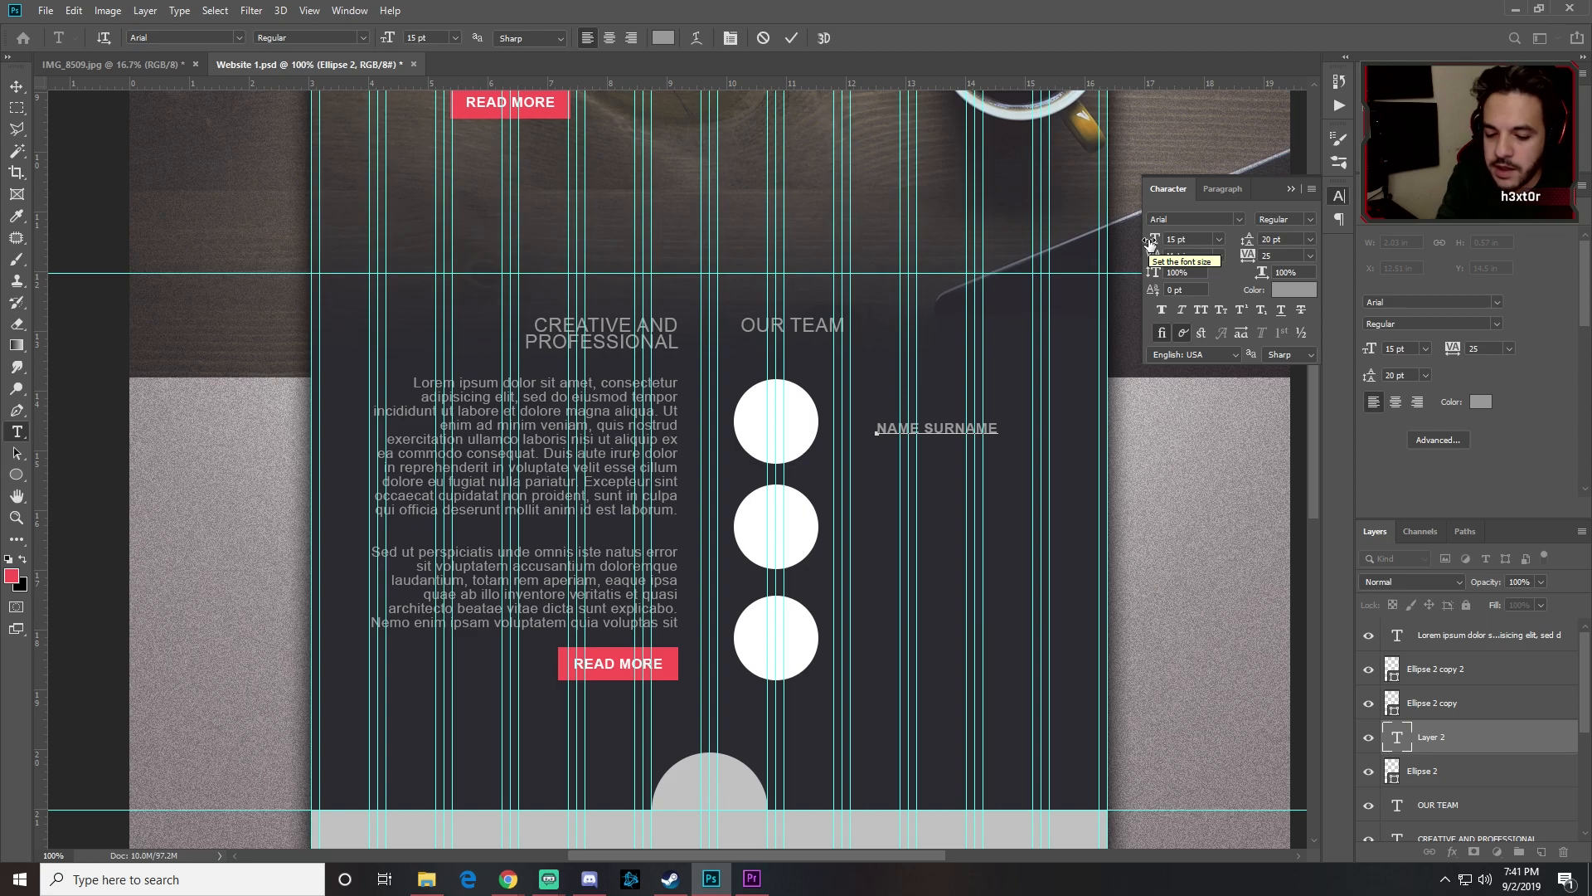
{"action": "type", "text": "Manager"}
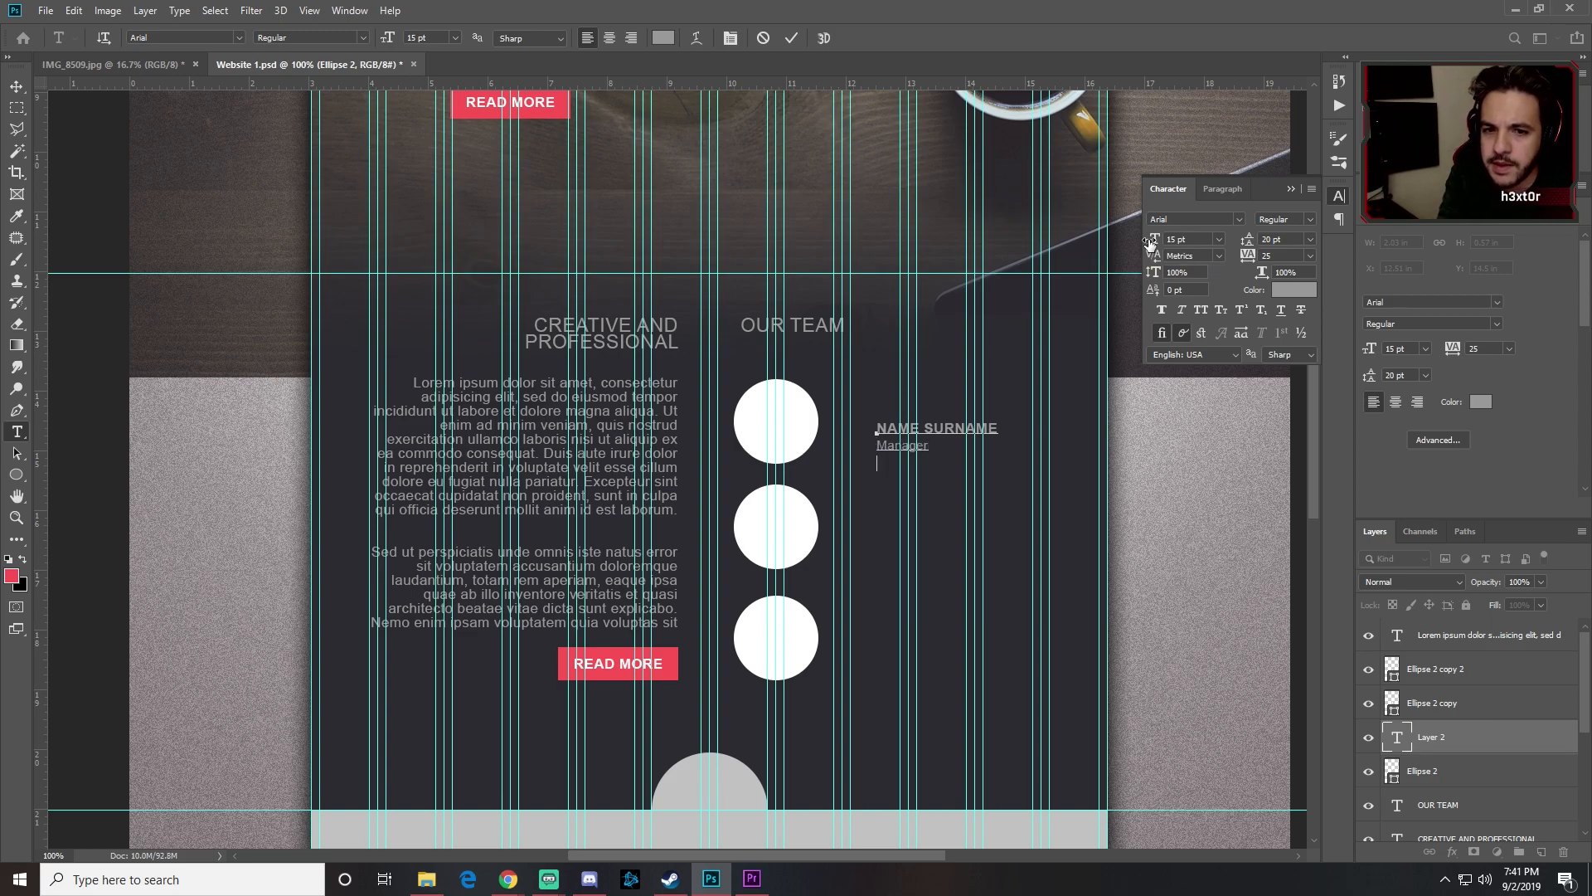
{"action": "key", "text": "Return"}
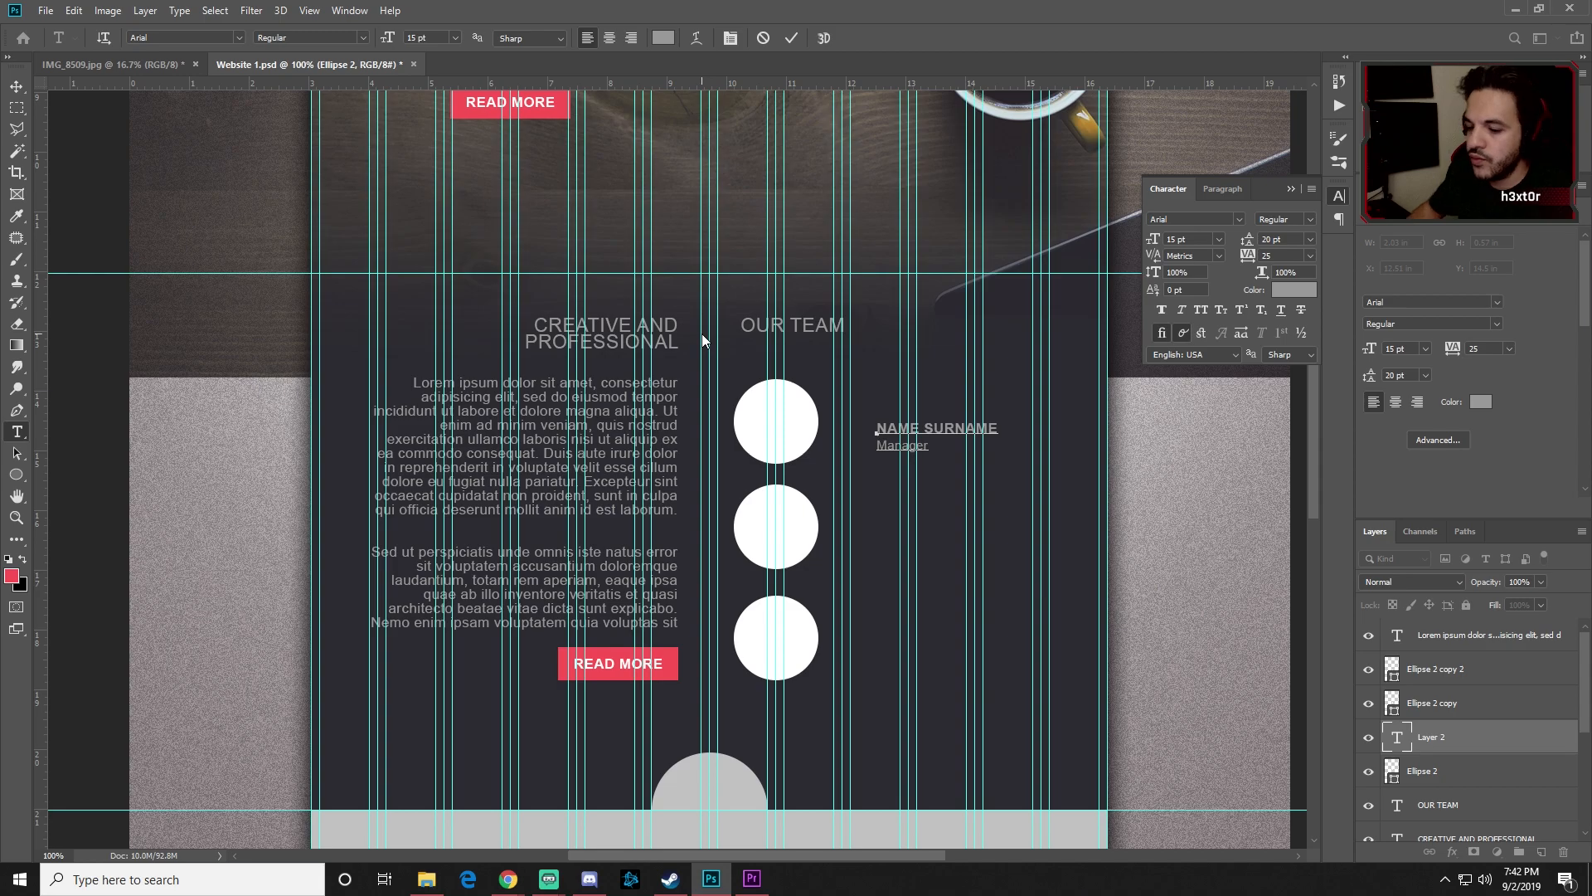
Step: Move the NAME SURNAME / Manager label beside the first circle
{"action": "left_click", "coordinate": [17, 87]}
{"action": "left_click_drag", "start_coordinate": [893, 435], "coordinate": [869, 632]}
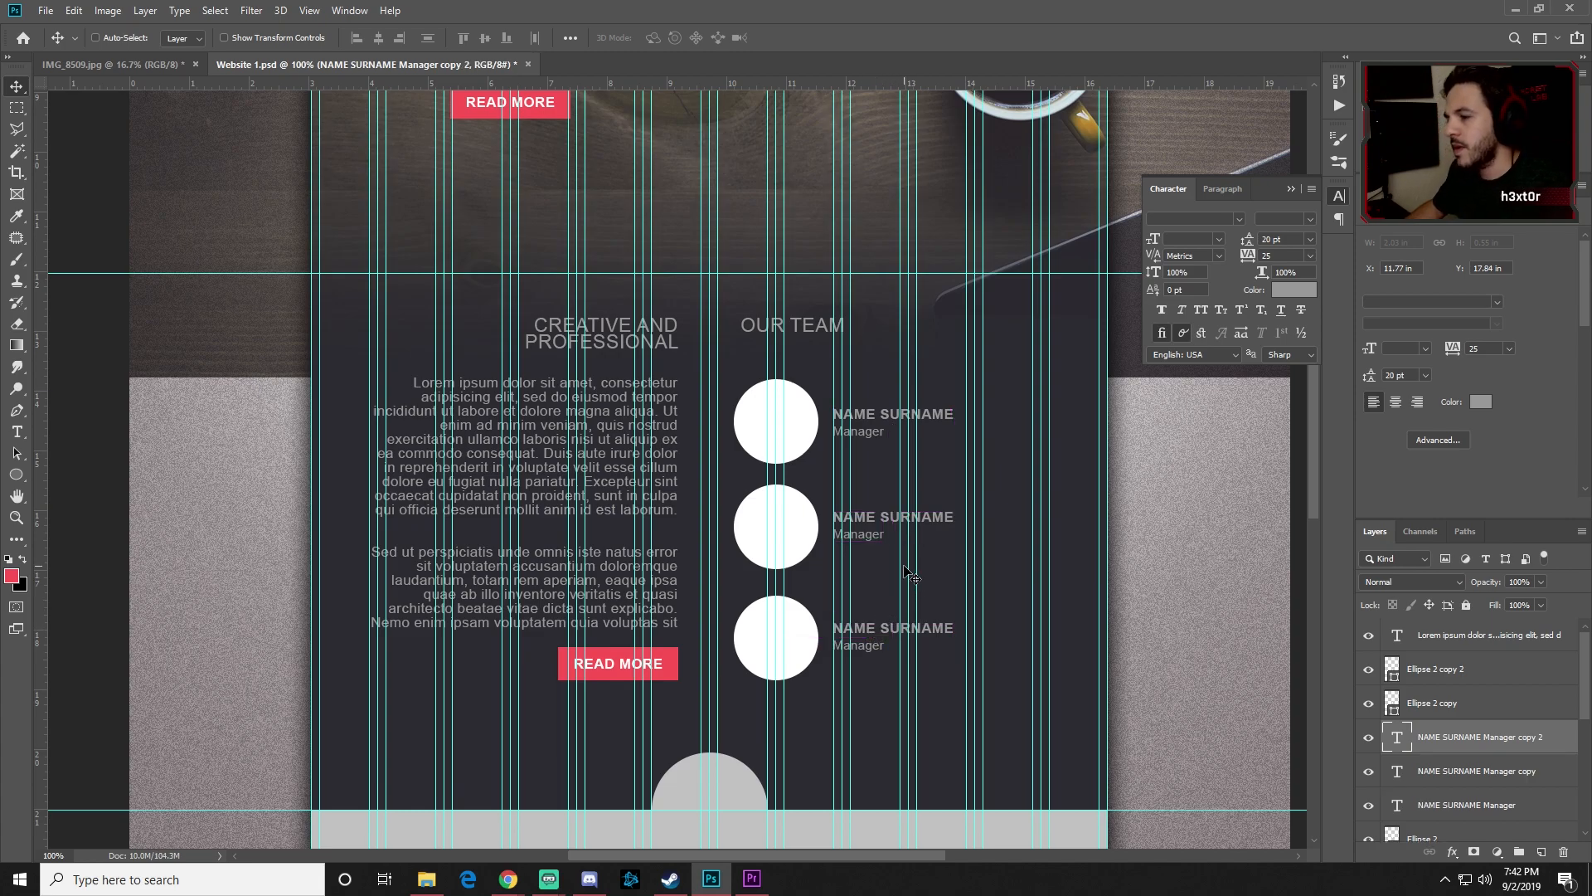
{"action": "key", "text": "t"}
{"action": "left_click", "coordinate": [863, 432]}
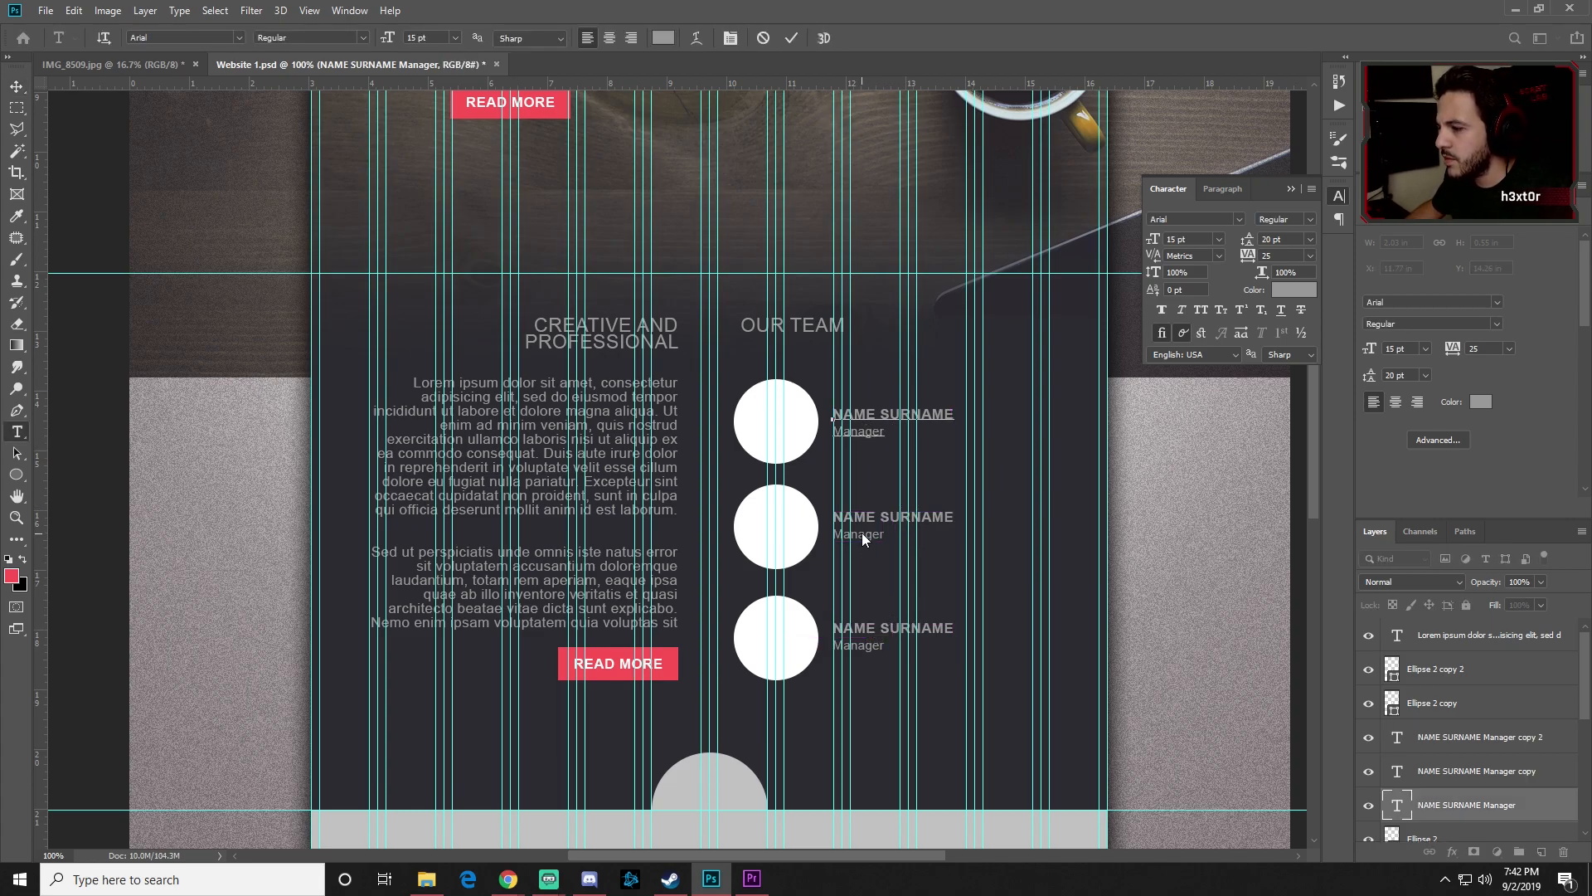
{"action": "left_click", "coordinate": [16, 86]}
Step: Change the second and third labels' roles to Graphic Designer and Web Designer
{"action": "key", "text": "t"}
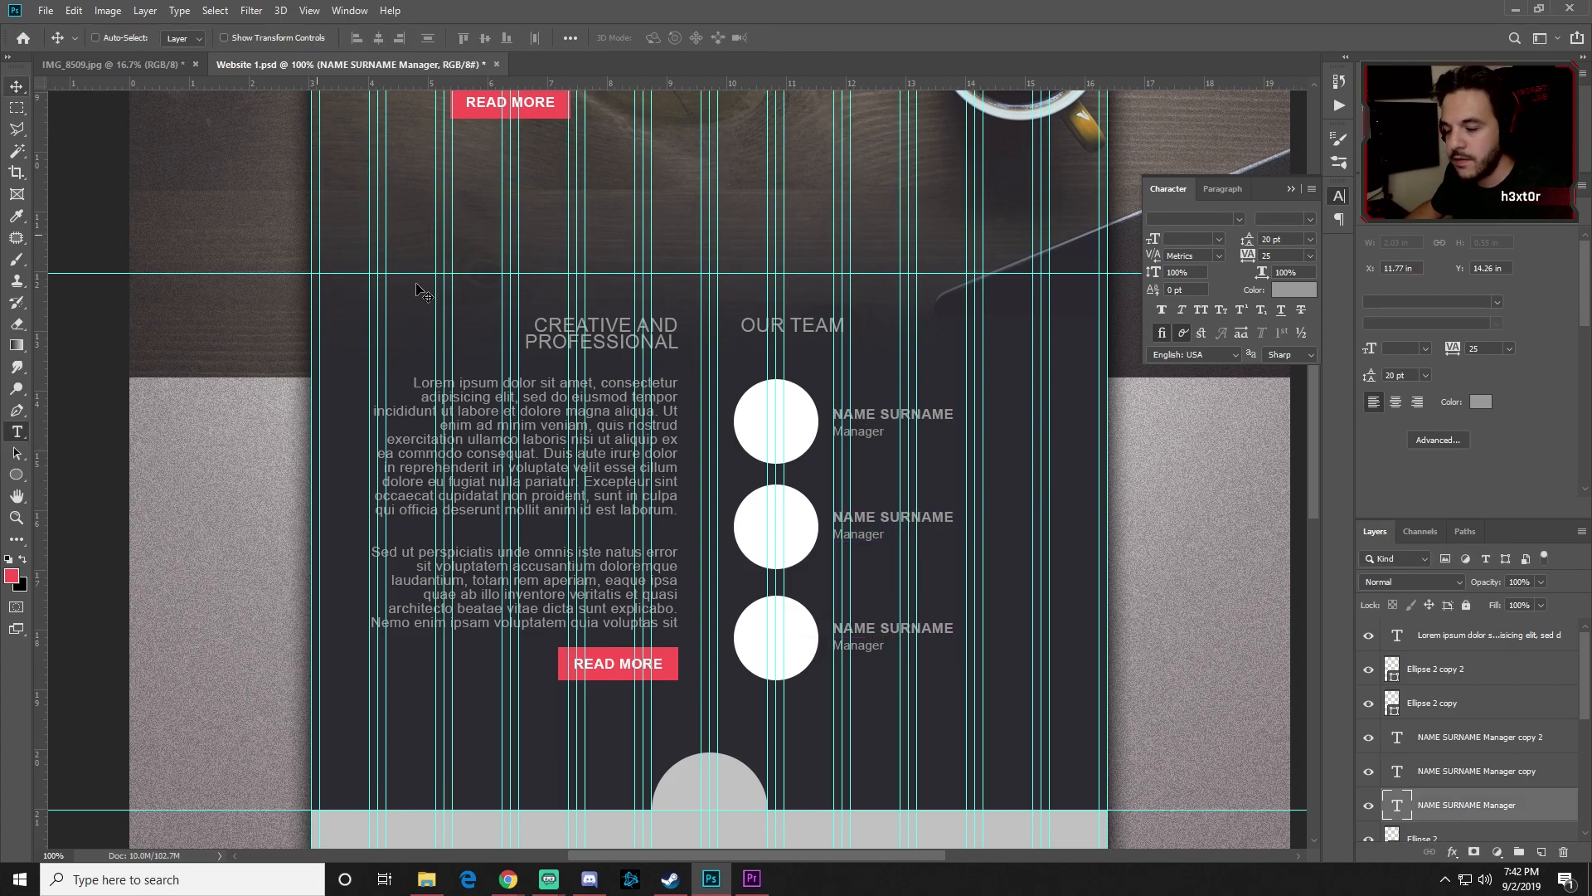
{"action": "left_click", "coordinate": [866, 536]}
{"action": "double_click", "coordinate": [863, 535]}
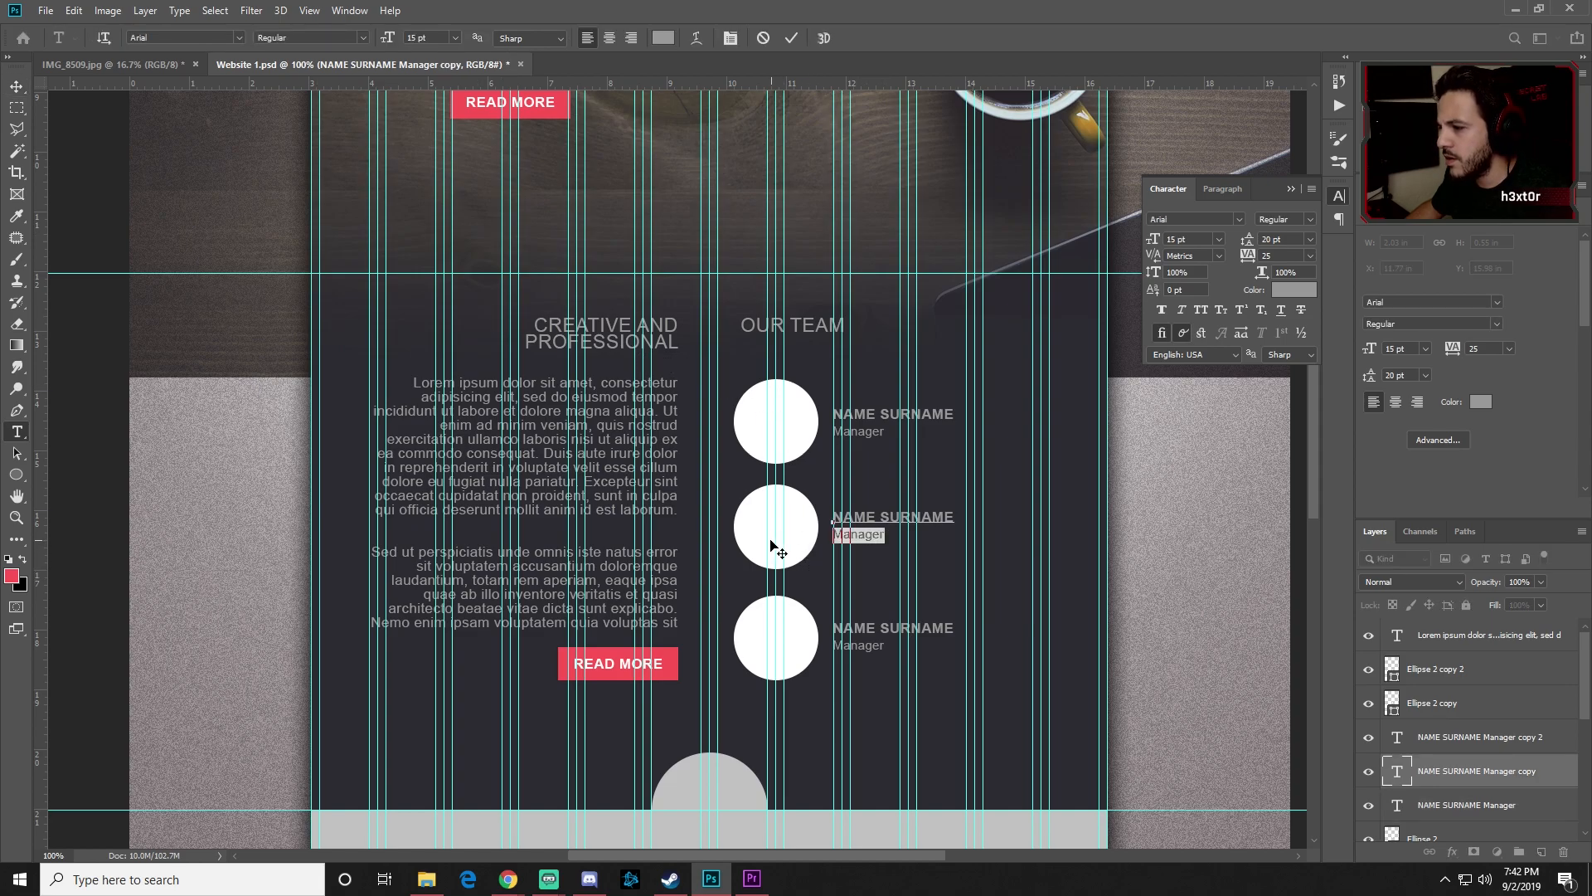
{"action": "type", "text": "Graphic Desig"}
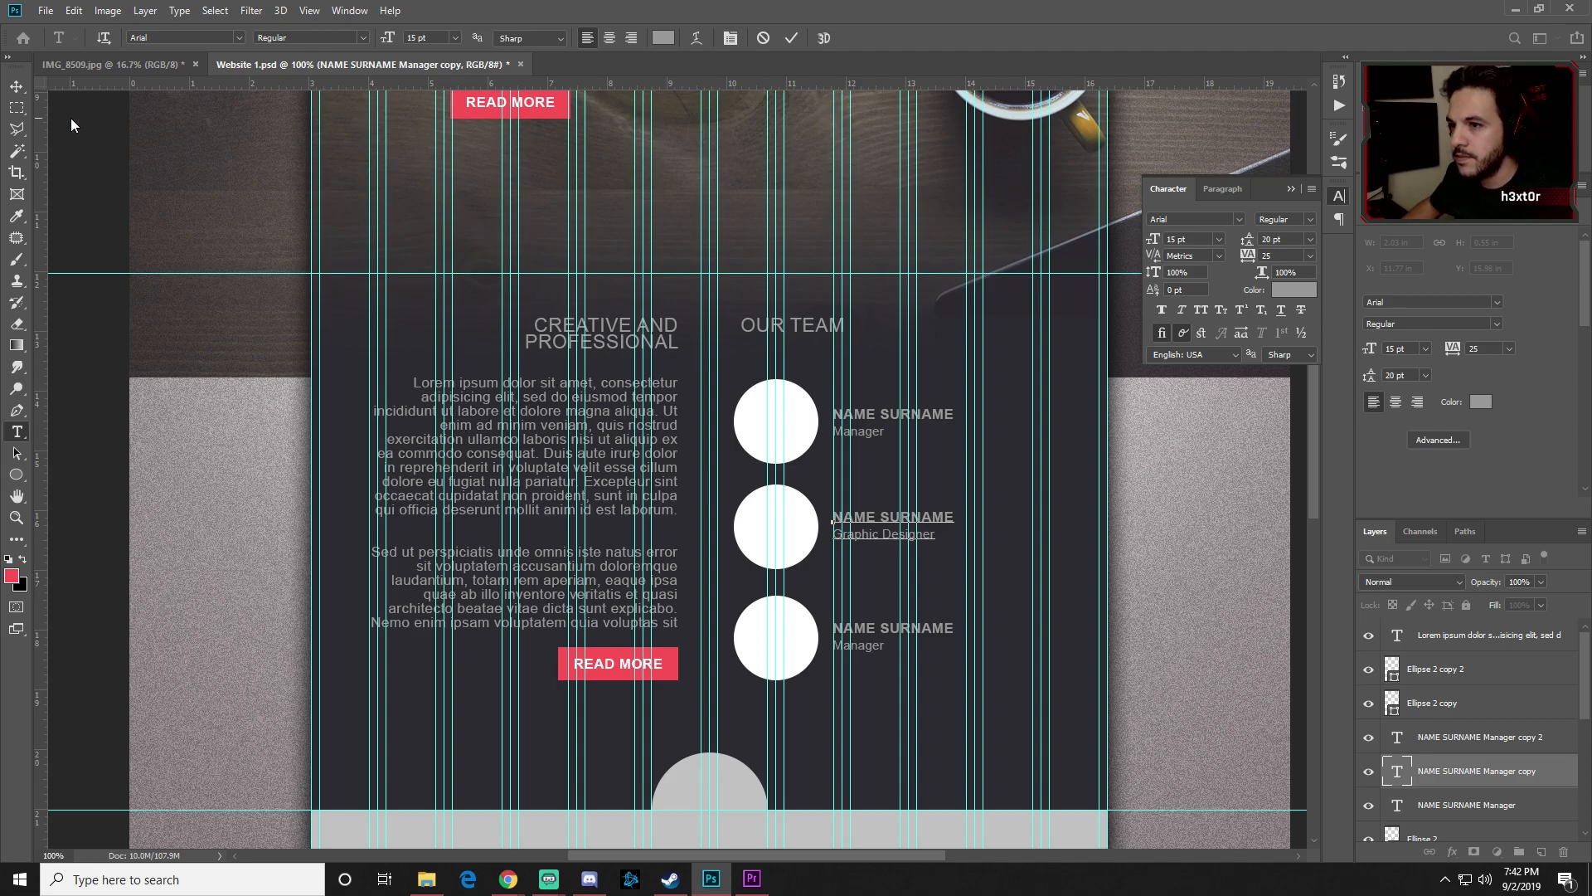
{"action": "left_click", "coordinate": [17, 85]}
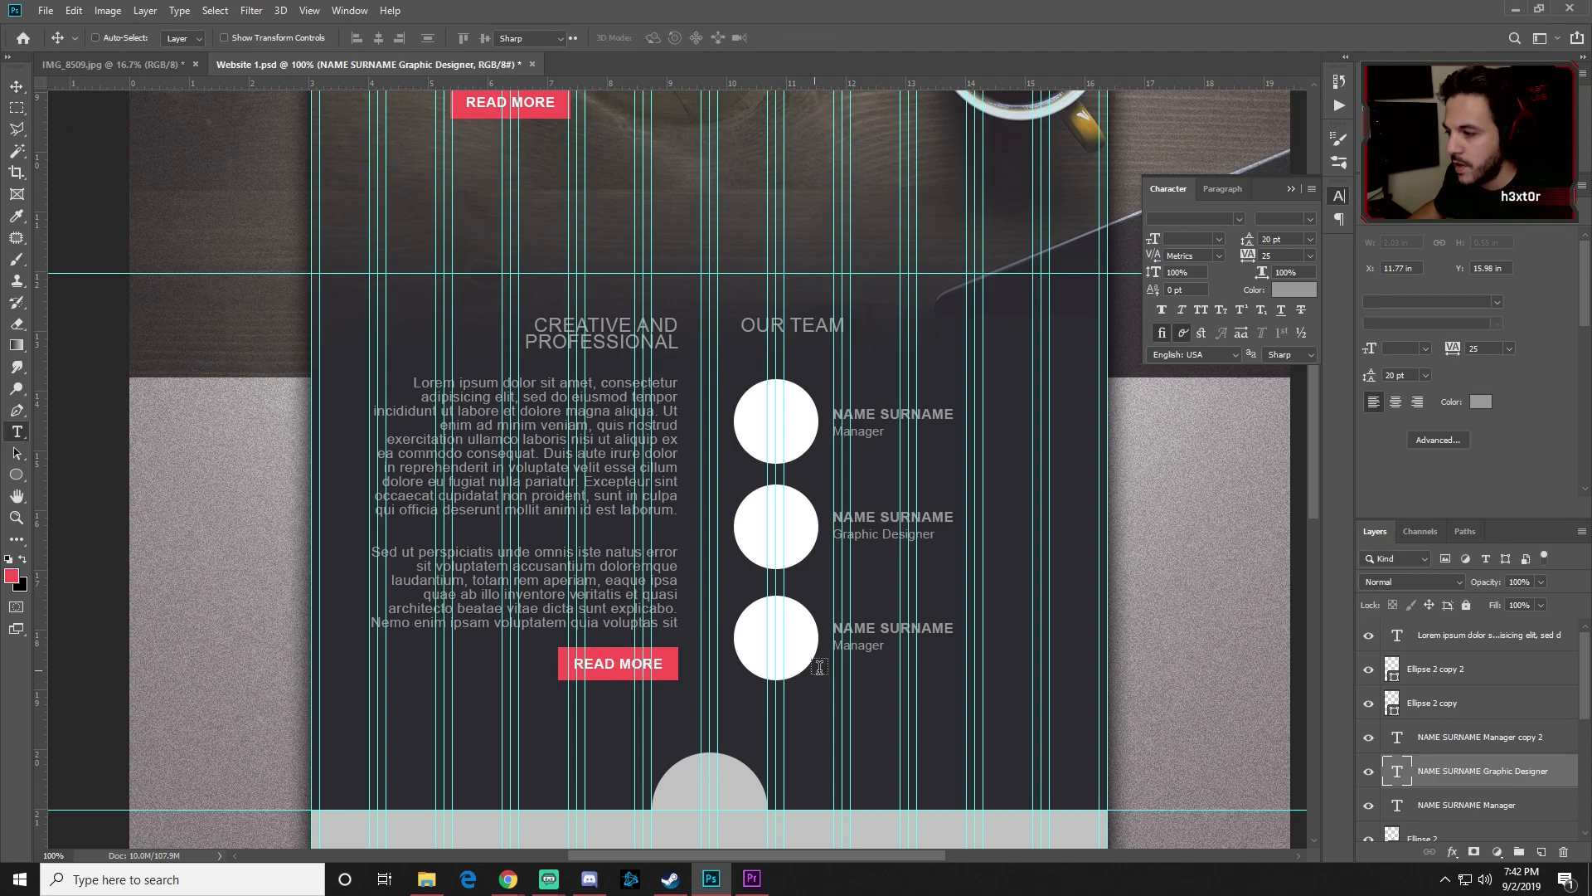
{"action": "left_click", "coordinate": [838, 650]}
{"action": "double_click", "coordinate": [838, 651]}
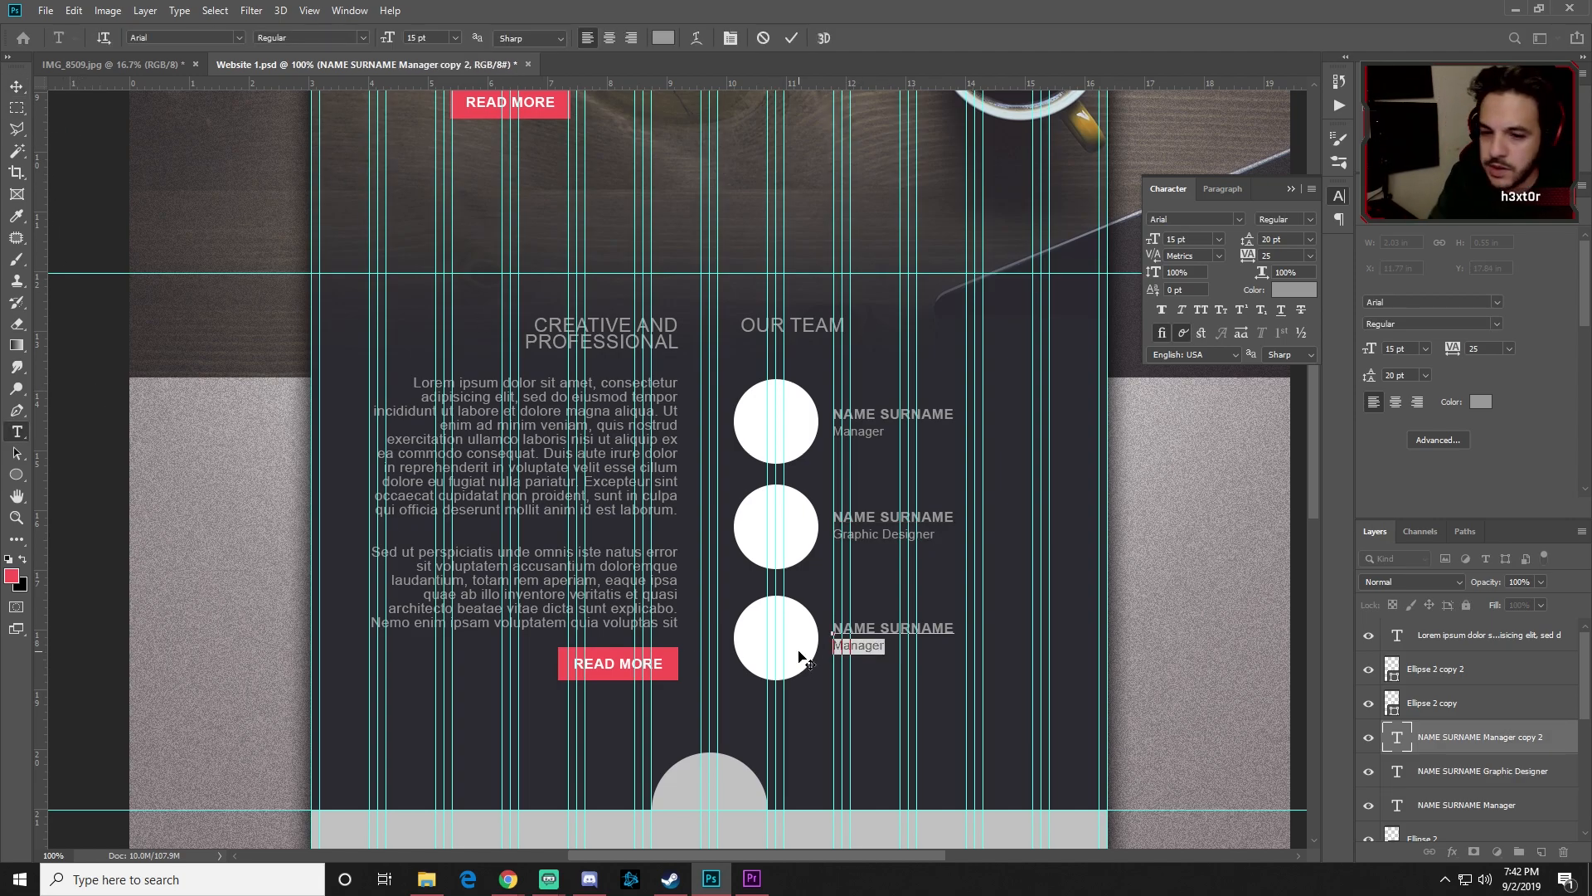
{"action": "type", "text": "Web Designer"}
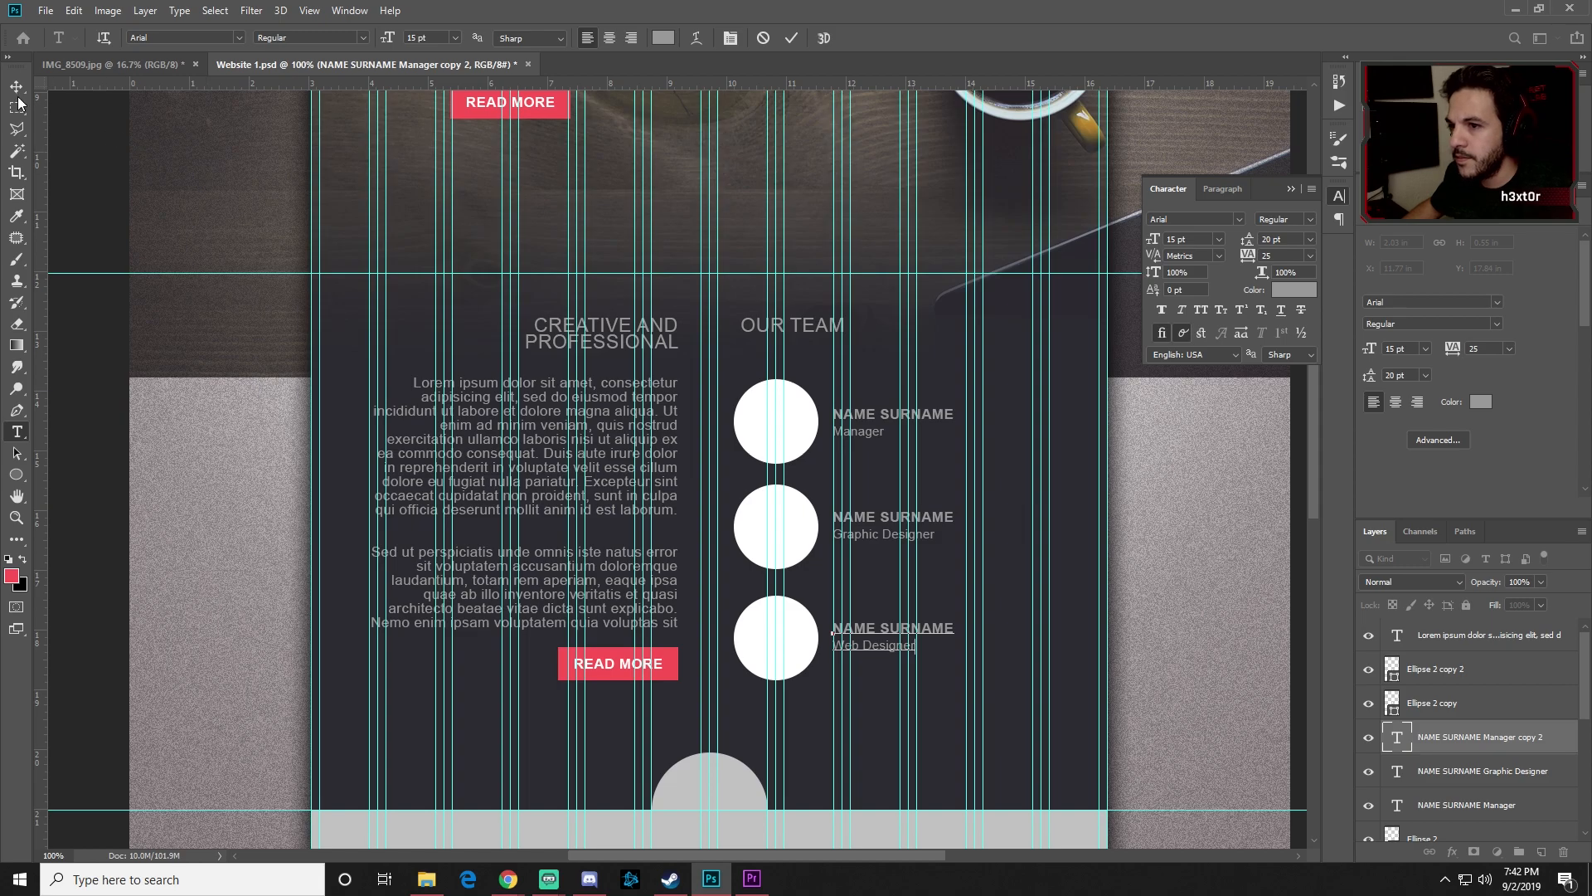
{"action": "left_click", "coordinate": [17, 87]}
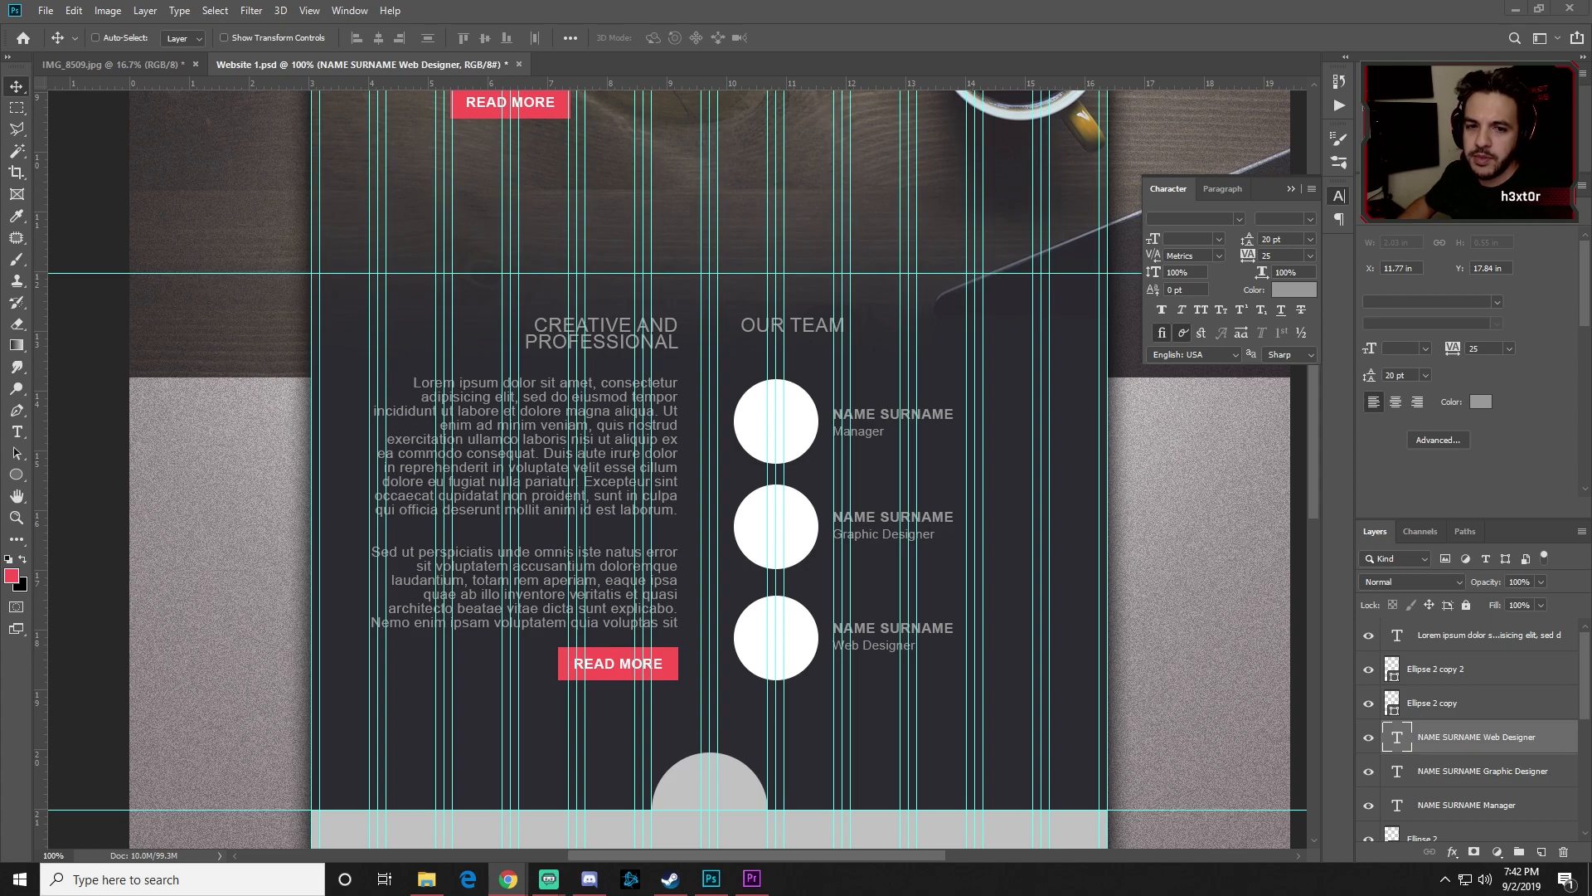
Step: Place the man-1209494 photo embedded, then delete the oversized photo layer
{"action": "left_click", "coordinate": [46, 10]}
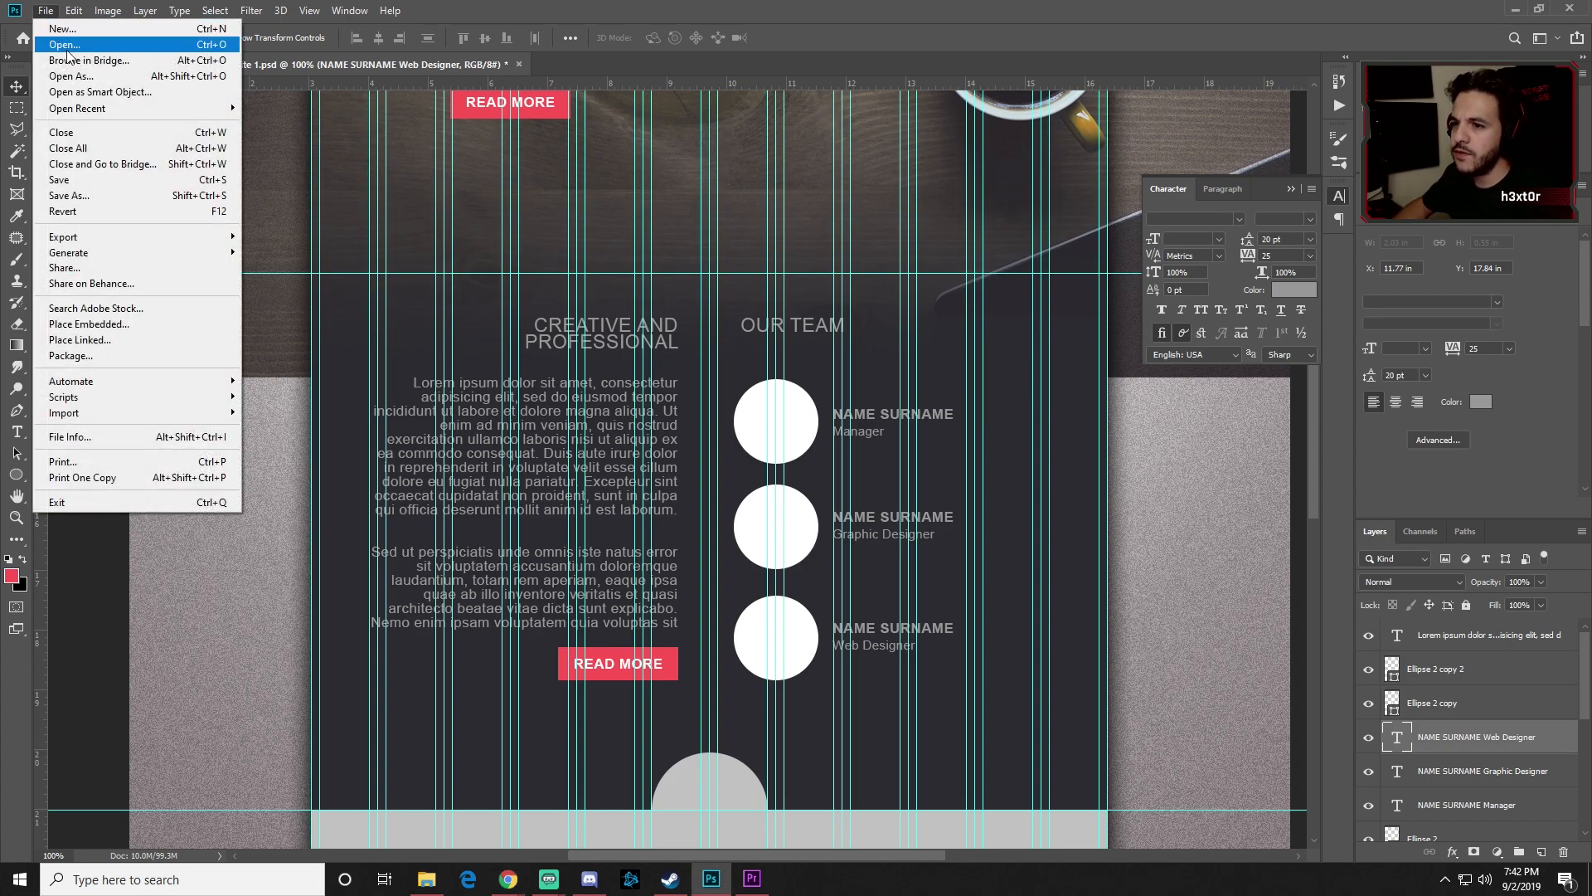
{"action": "left_click", "coordinate": [123, 325]}
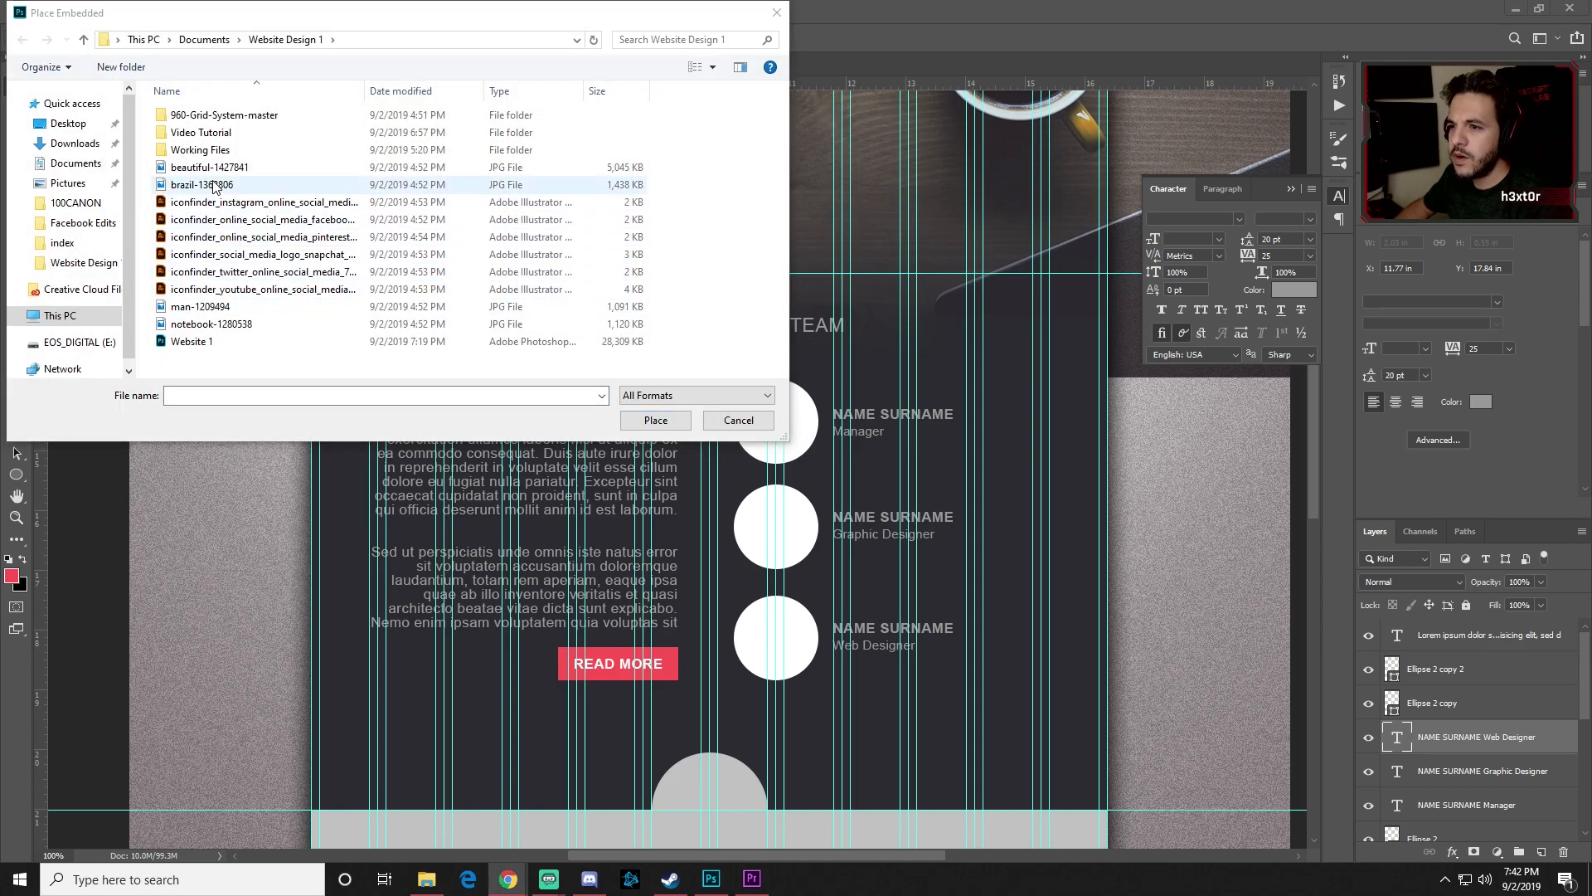
{"action": "left_click", "coordinate": [214, 308]}
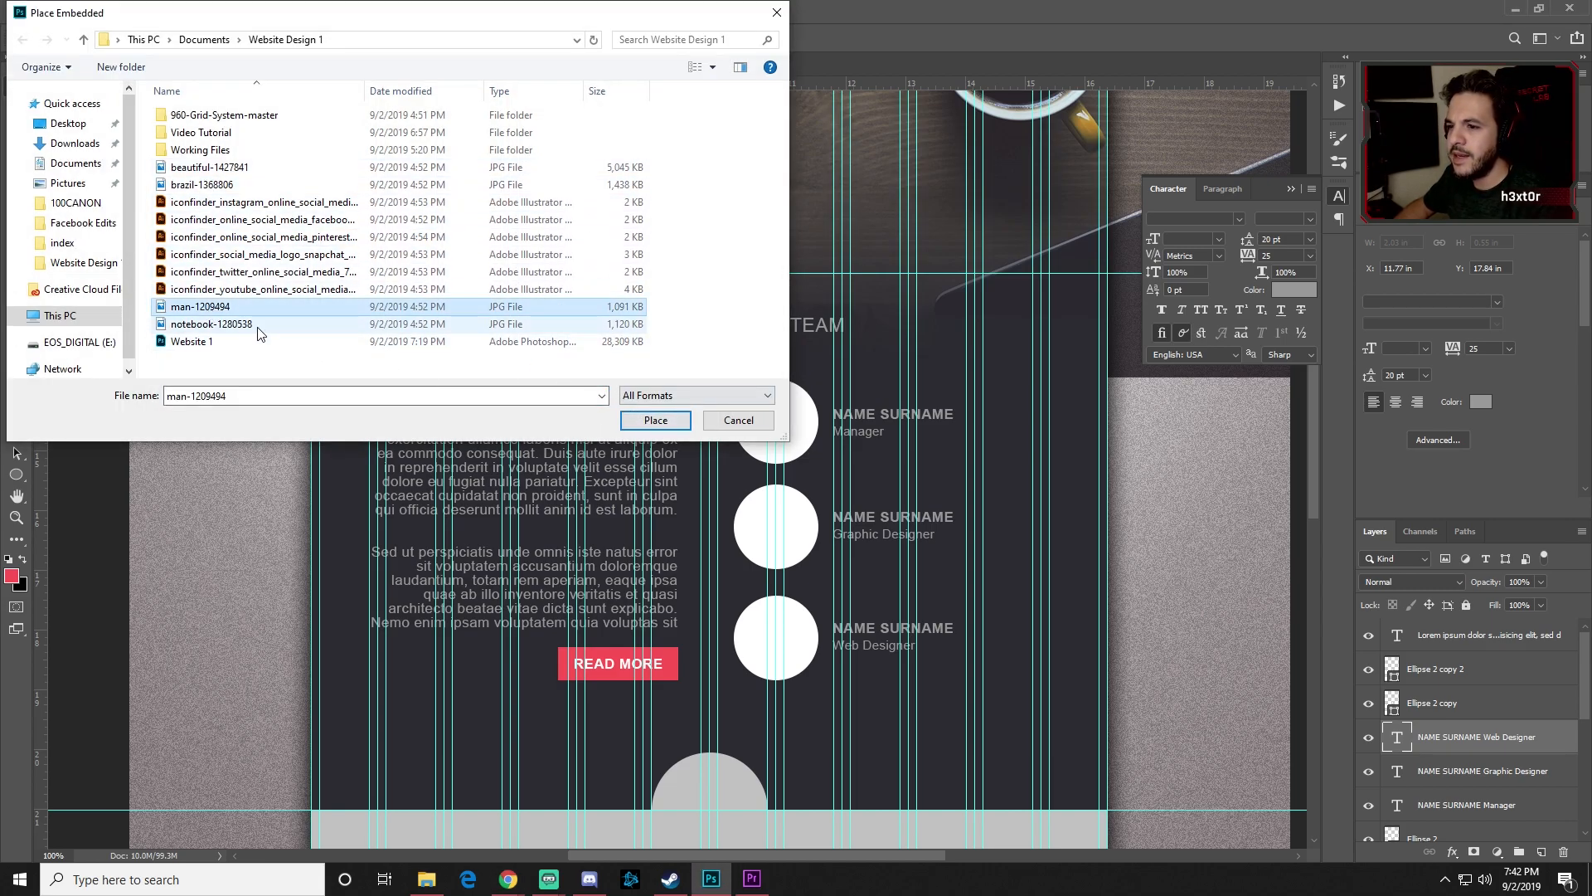
{"action": "left_click", "coordinate": [657, 420]}
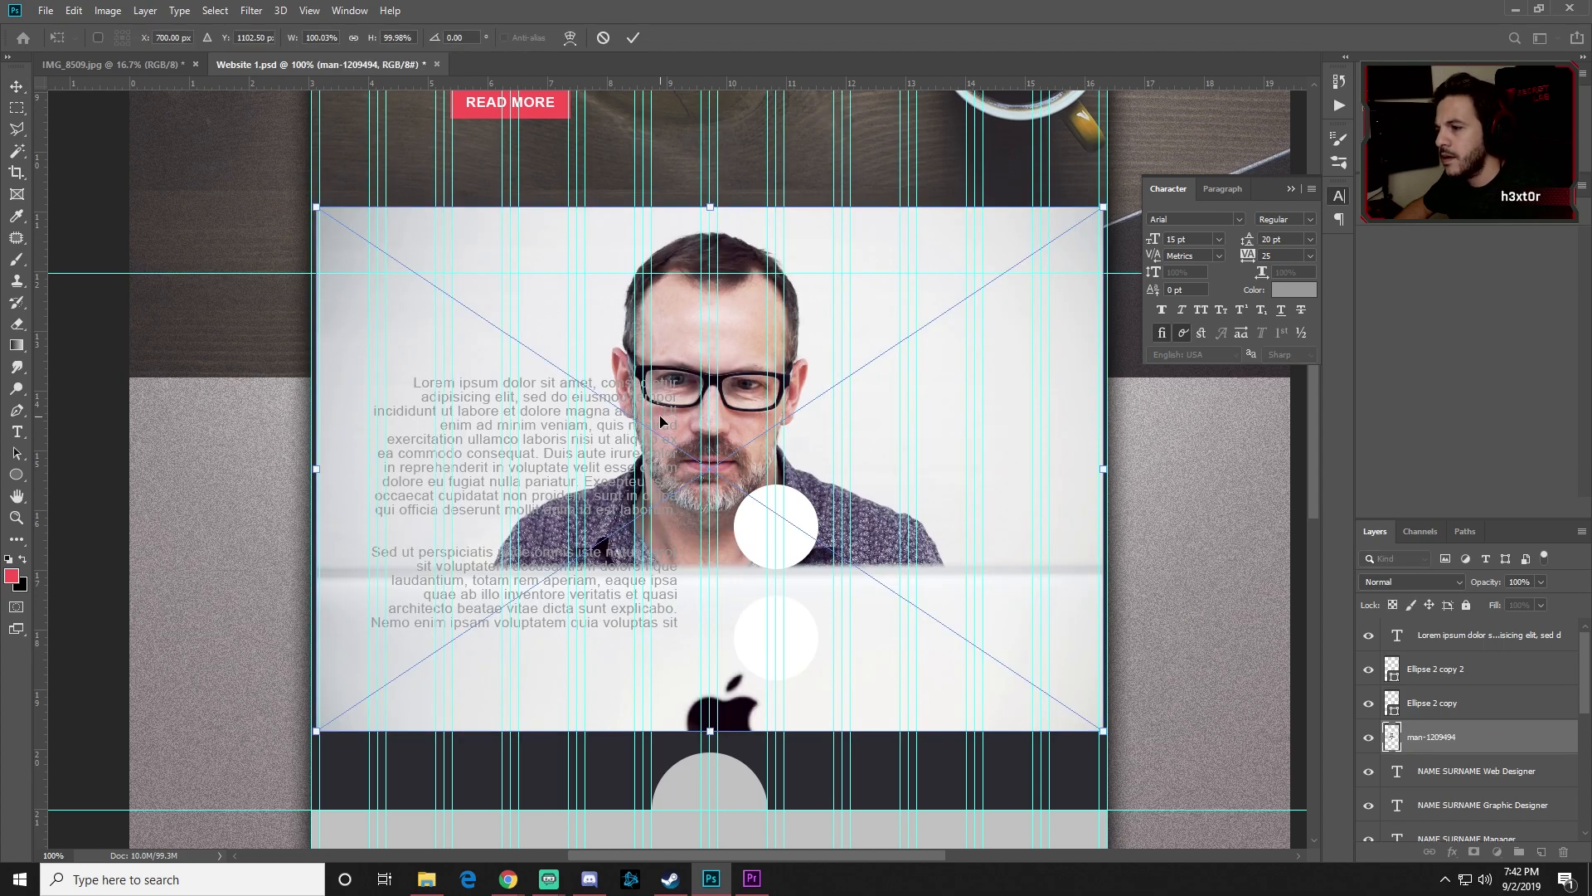
{"action": "key", "text": "Return"}
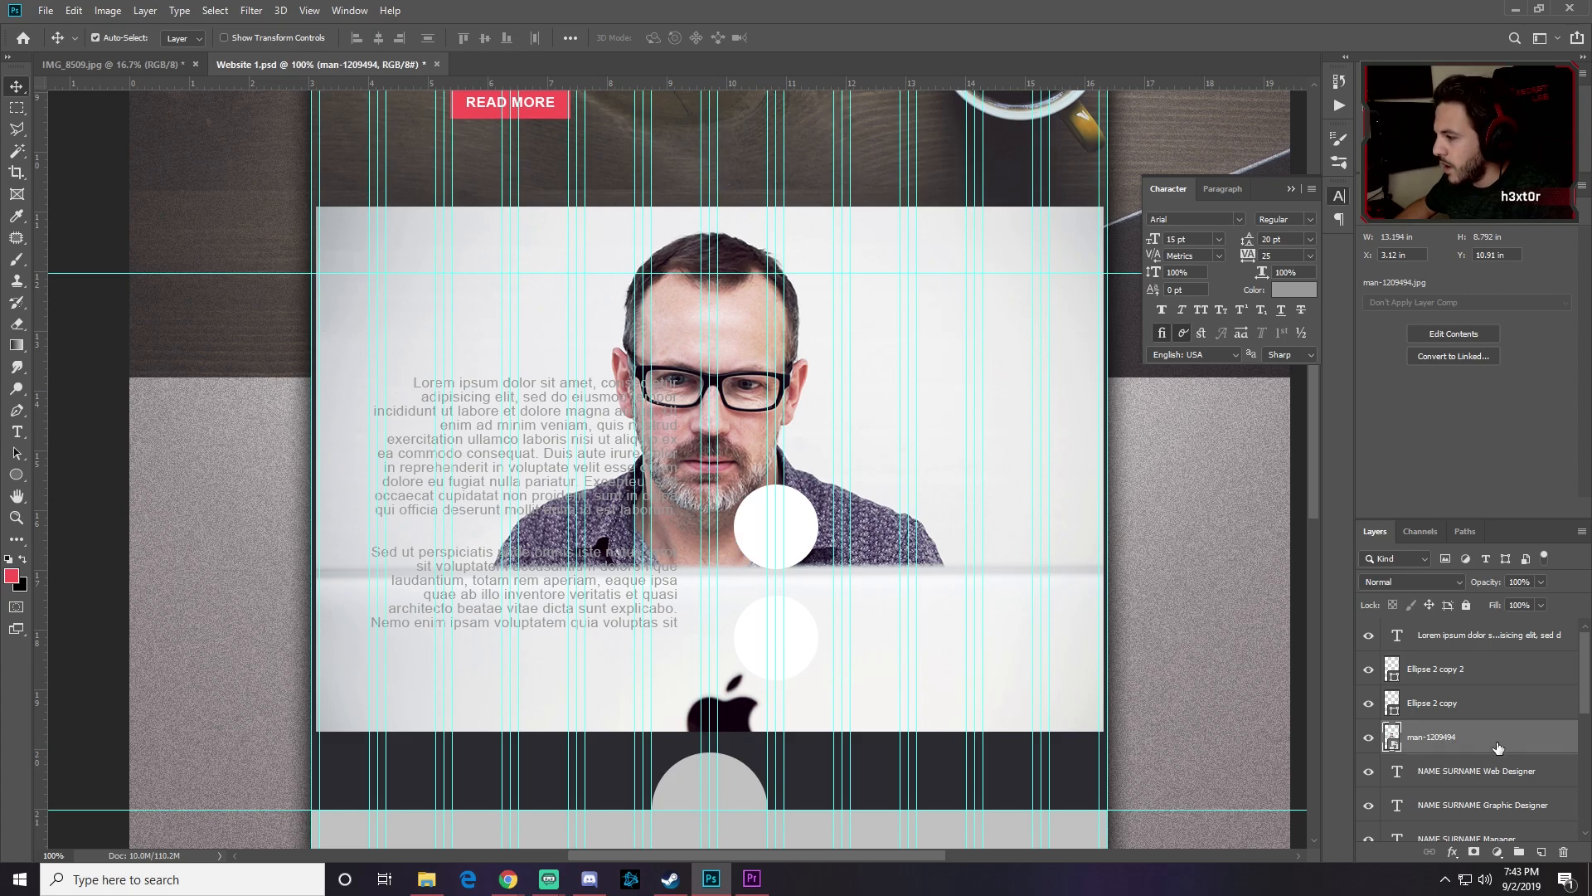
{"action": "key", "text": "Delete"}
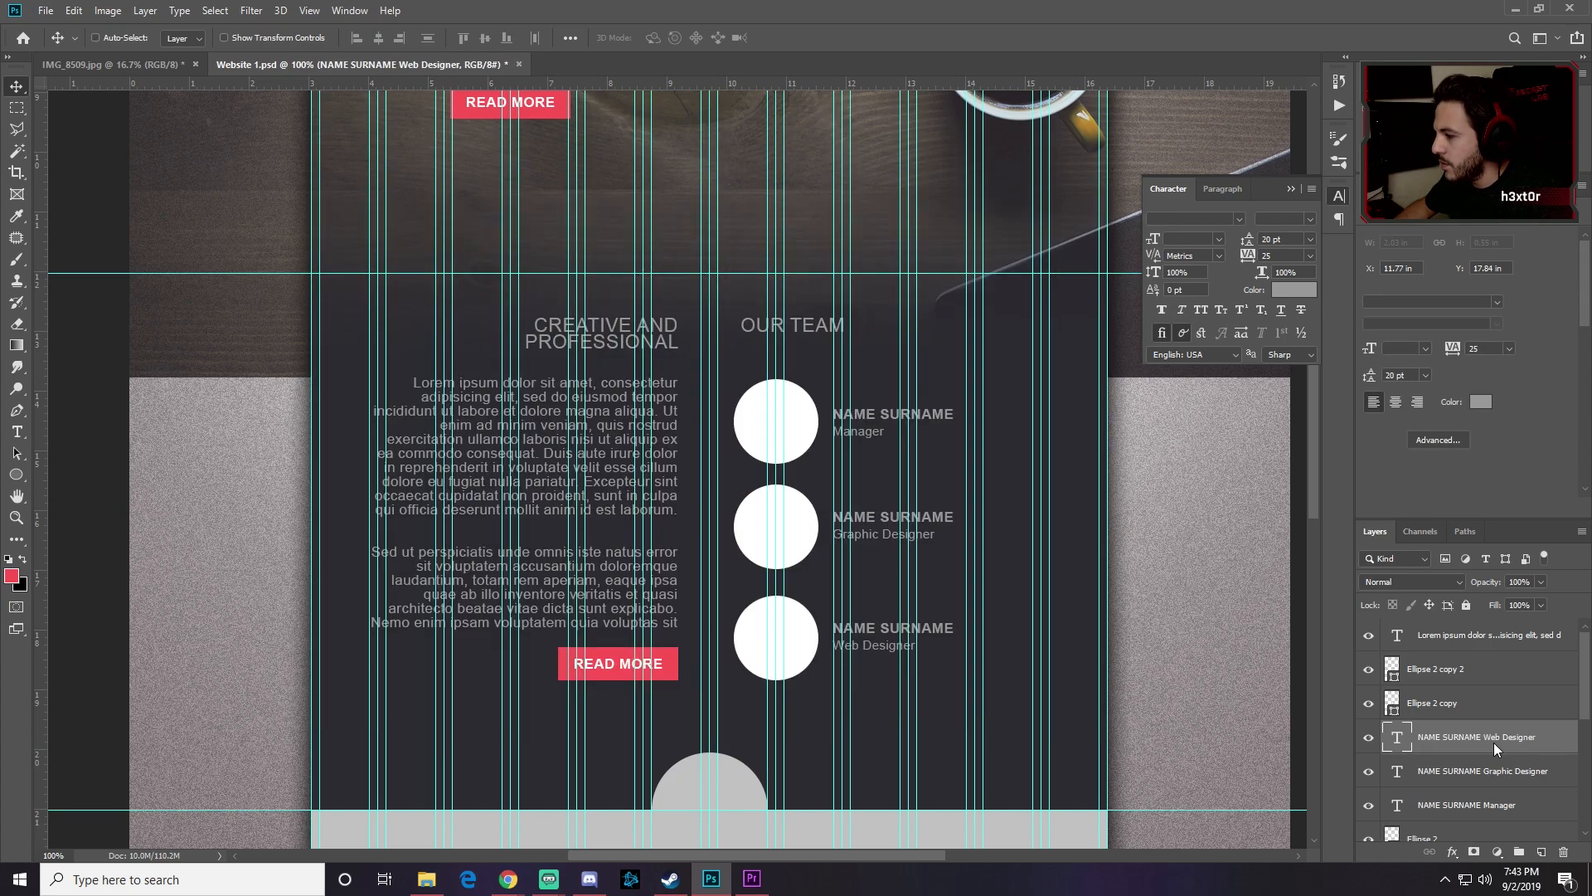
Step: Move Ellipse 2 up beside the other circle layers and select the top circle's layer
{"action": "scroll", "coordinate": [1453, 737], "scroll_direction": "down", "scroll_amount": 1}
{"action": "scroll", "coordinate": [1453, 736], "scroll_direction": "up", "scroll_amount": 1}
{"action": "left_click_drag", "start_coordinate": [1434, 805], "coordinate": [1453, 688]}
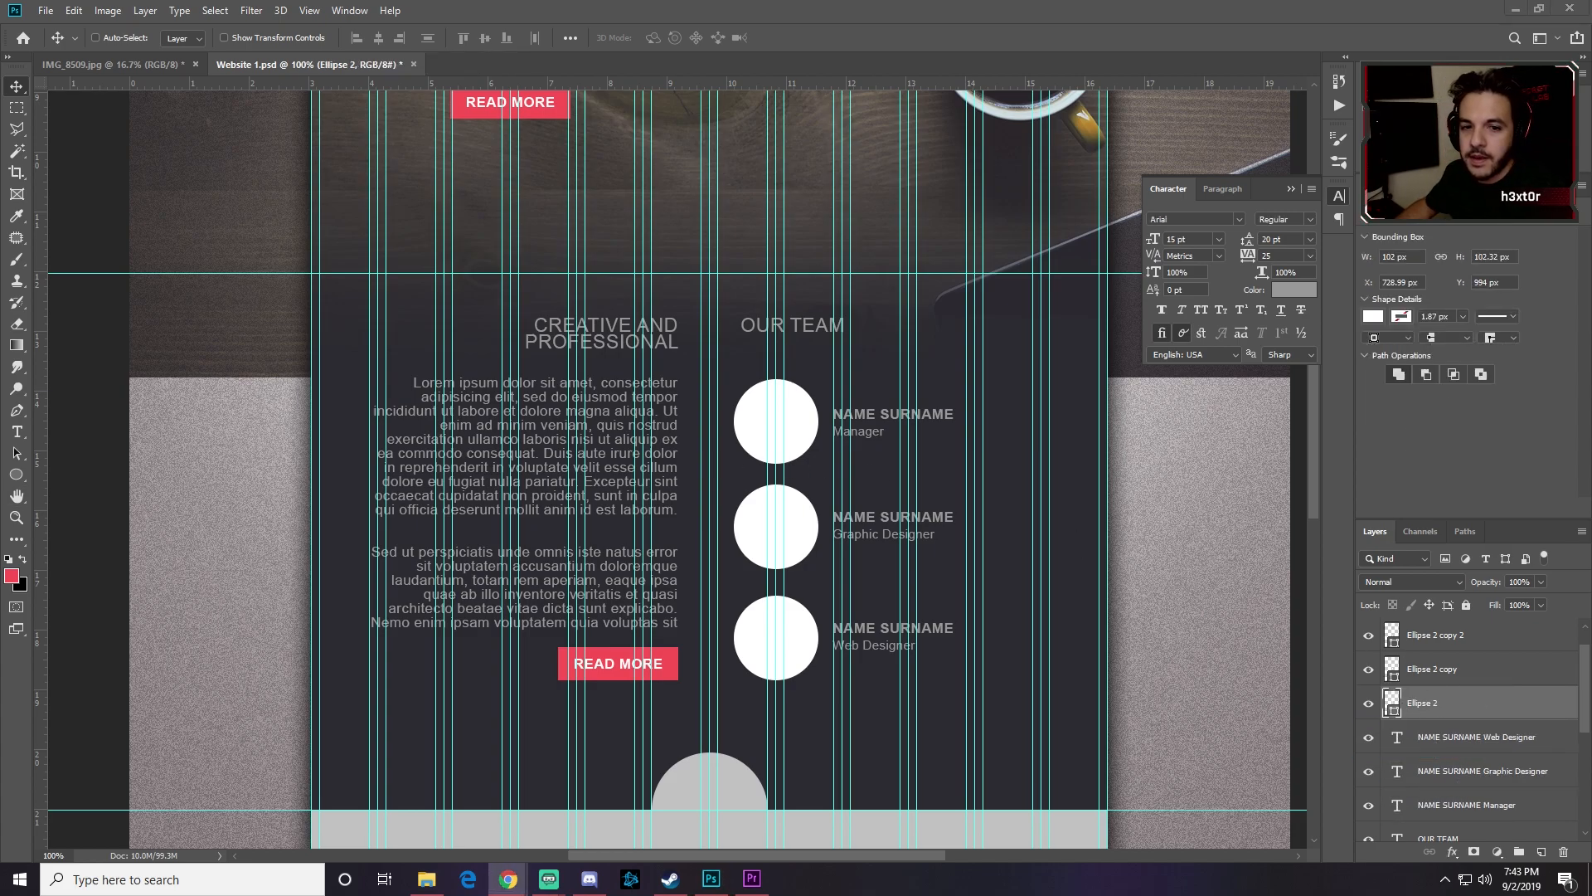
{"action": "left_click", "coordinate": [1435, 638]}
{"action": "left_click", "coordinate": [1371, 637]}
{"action": "left_click", "coordinate": [1372, 637]}
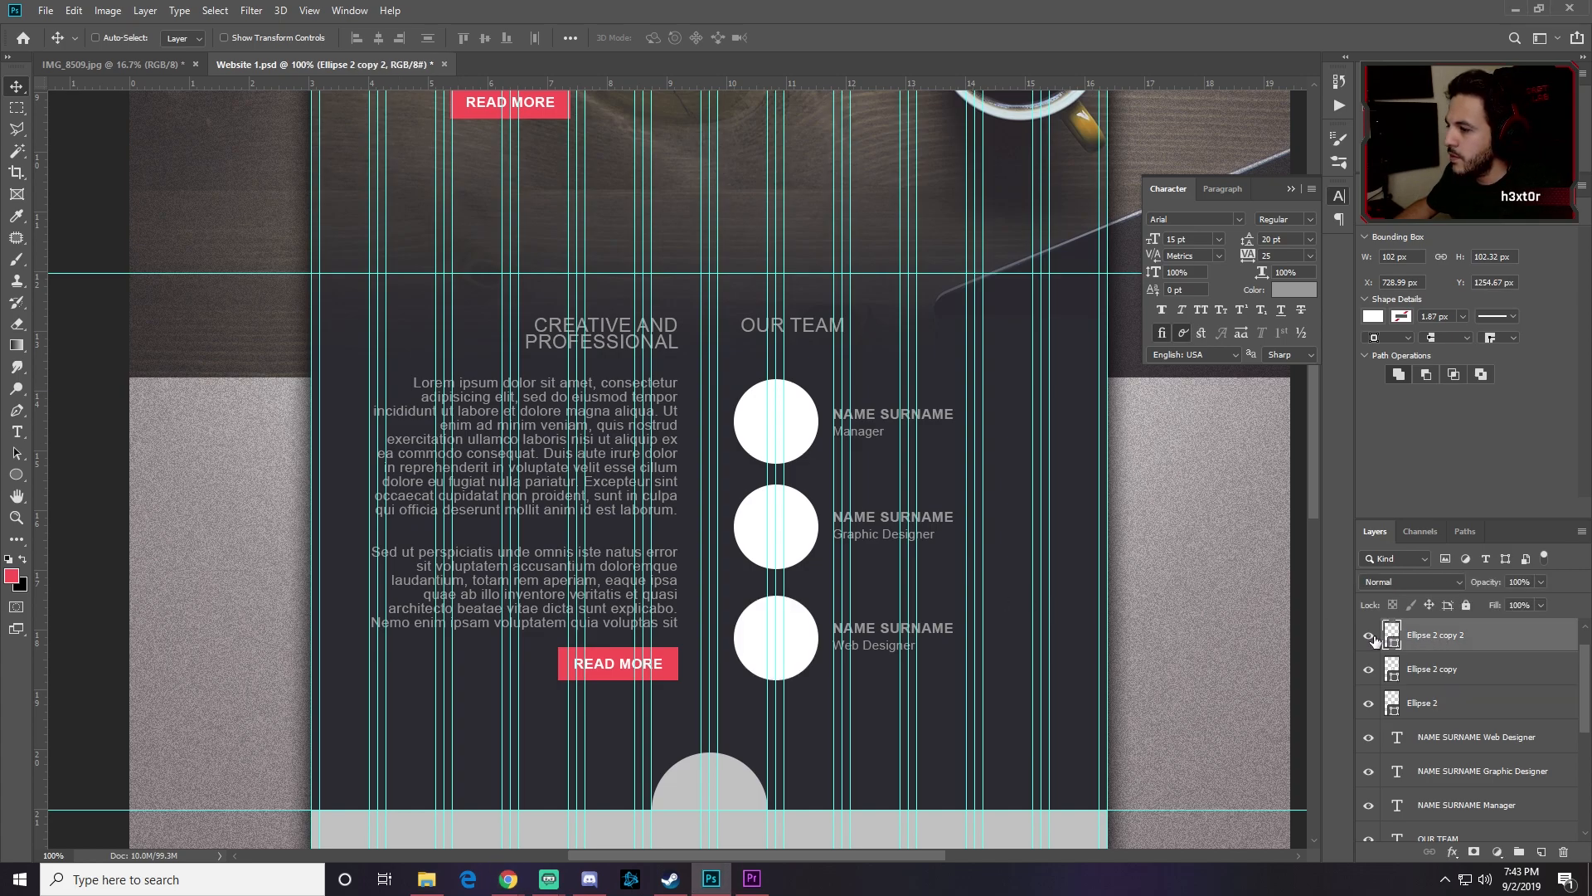
{"action": "left_click", "coordinate": [1369, 706]}
{"action": "left_click", "coordinate": [1369, 706]}
{"action": "left_click", "coordinate": [1450, 707]}
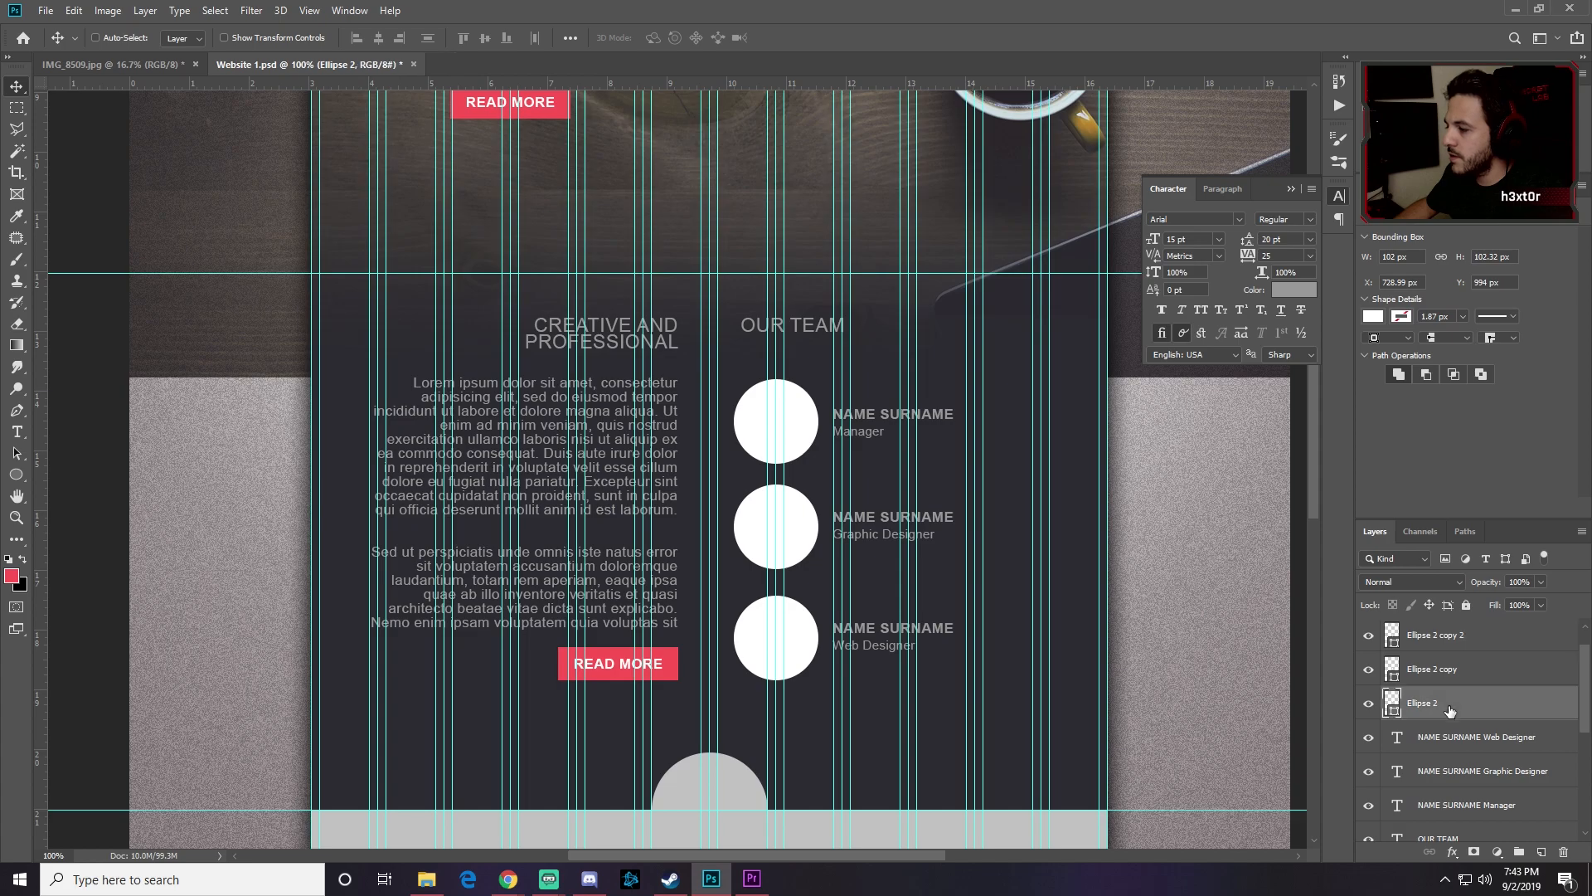
{"action": "key", "text": "alt+Tab"}
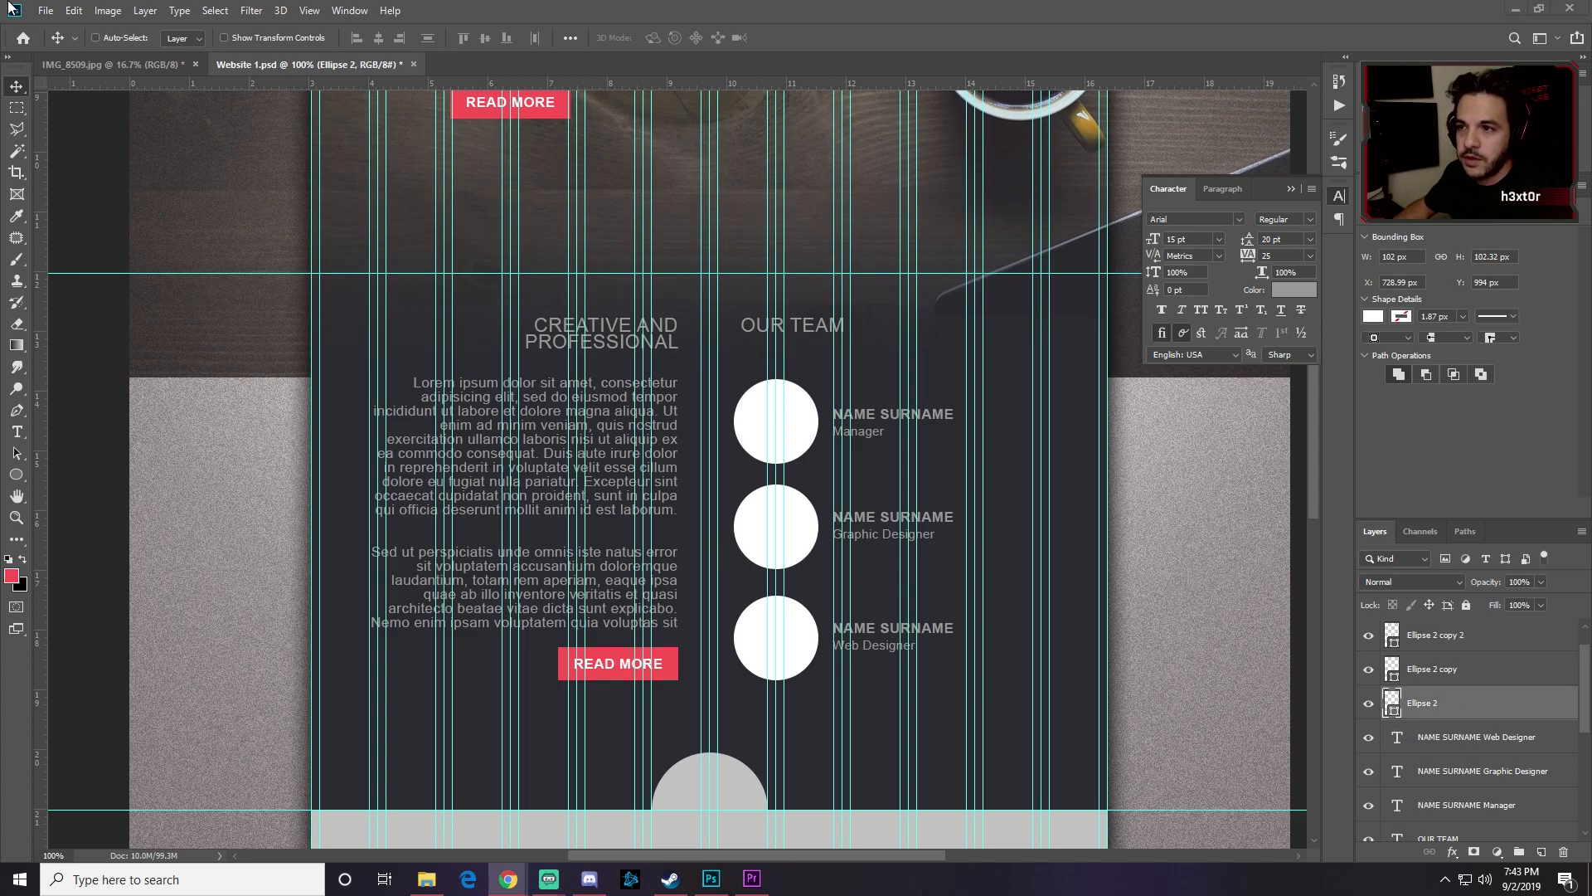
{"action": "left_click", "coordinate": [46, 11]}
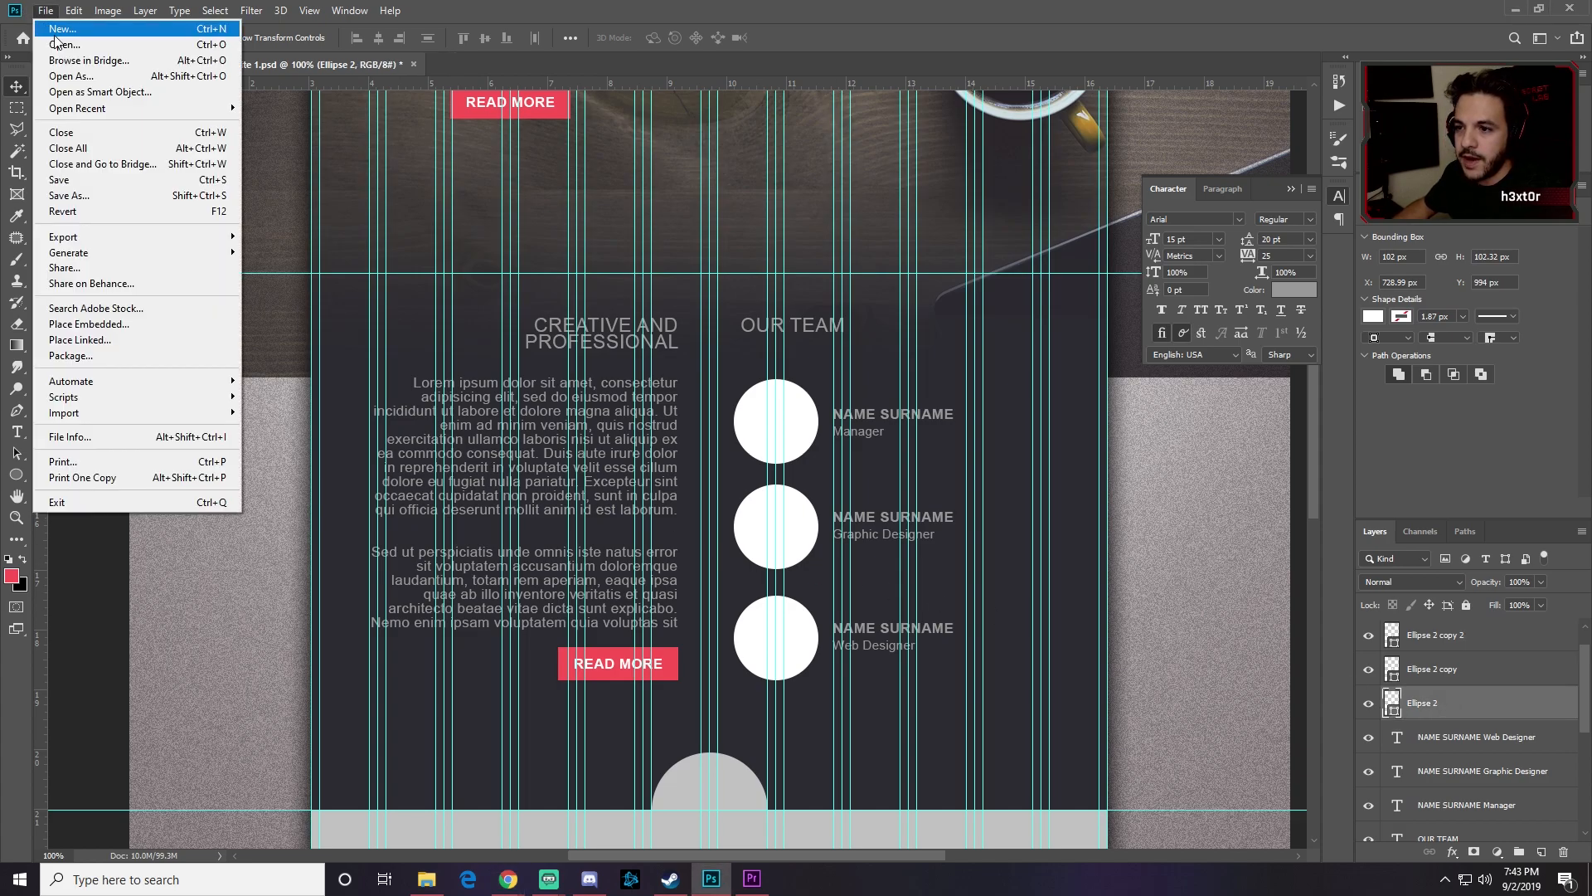
Step: Place man-1209494 as an embedded image and clip it into the top circle
{"action": "left_click", "coordinate": [88, 329]}
{"action": "left_click", "coordinate": [207, 303]}
{"action": "left_click", "coordinate": [645, 415]}
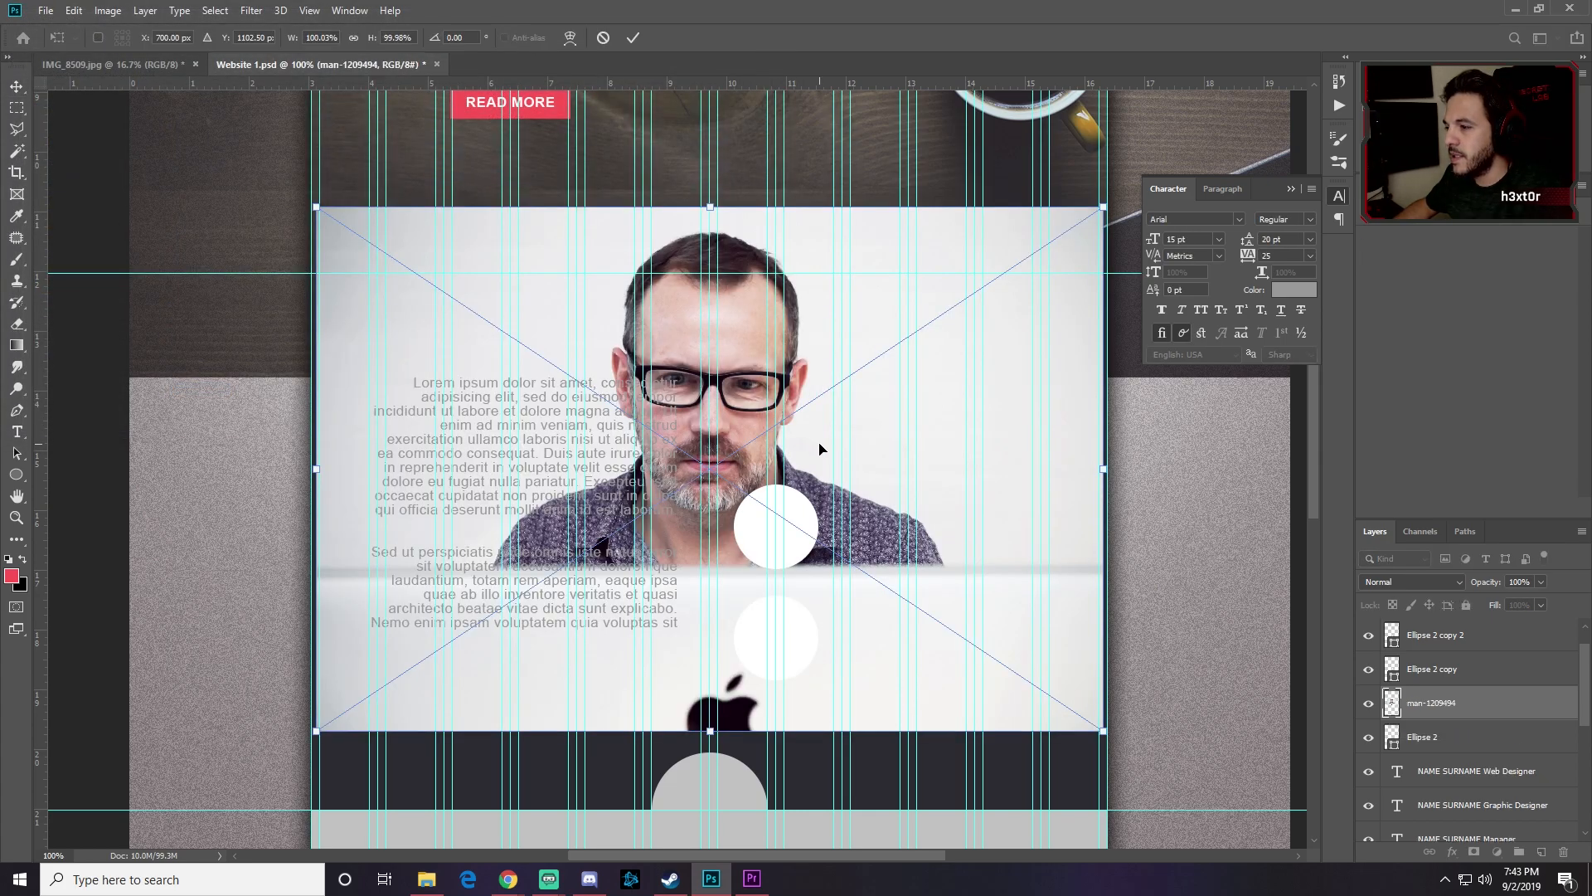
{"action": "key", "text": "Return"}
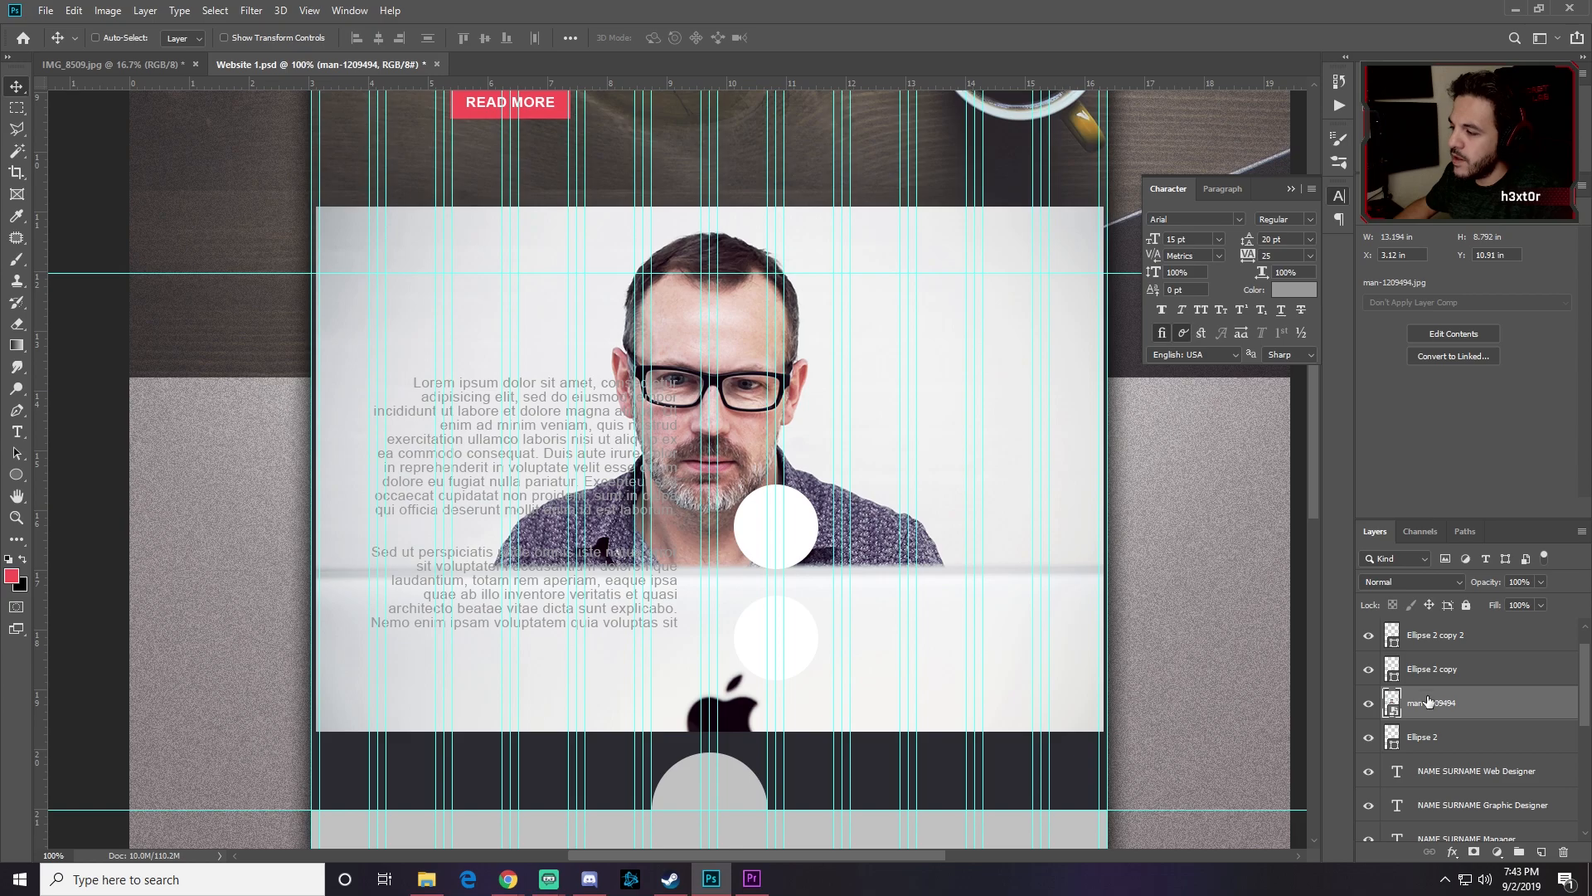
{"action": "right_click", "coordinate": [1428, 701]}
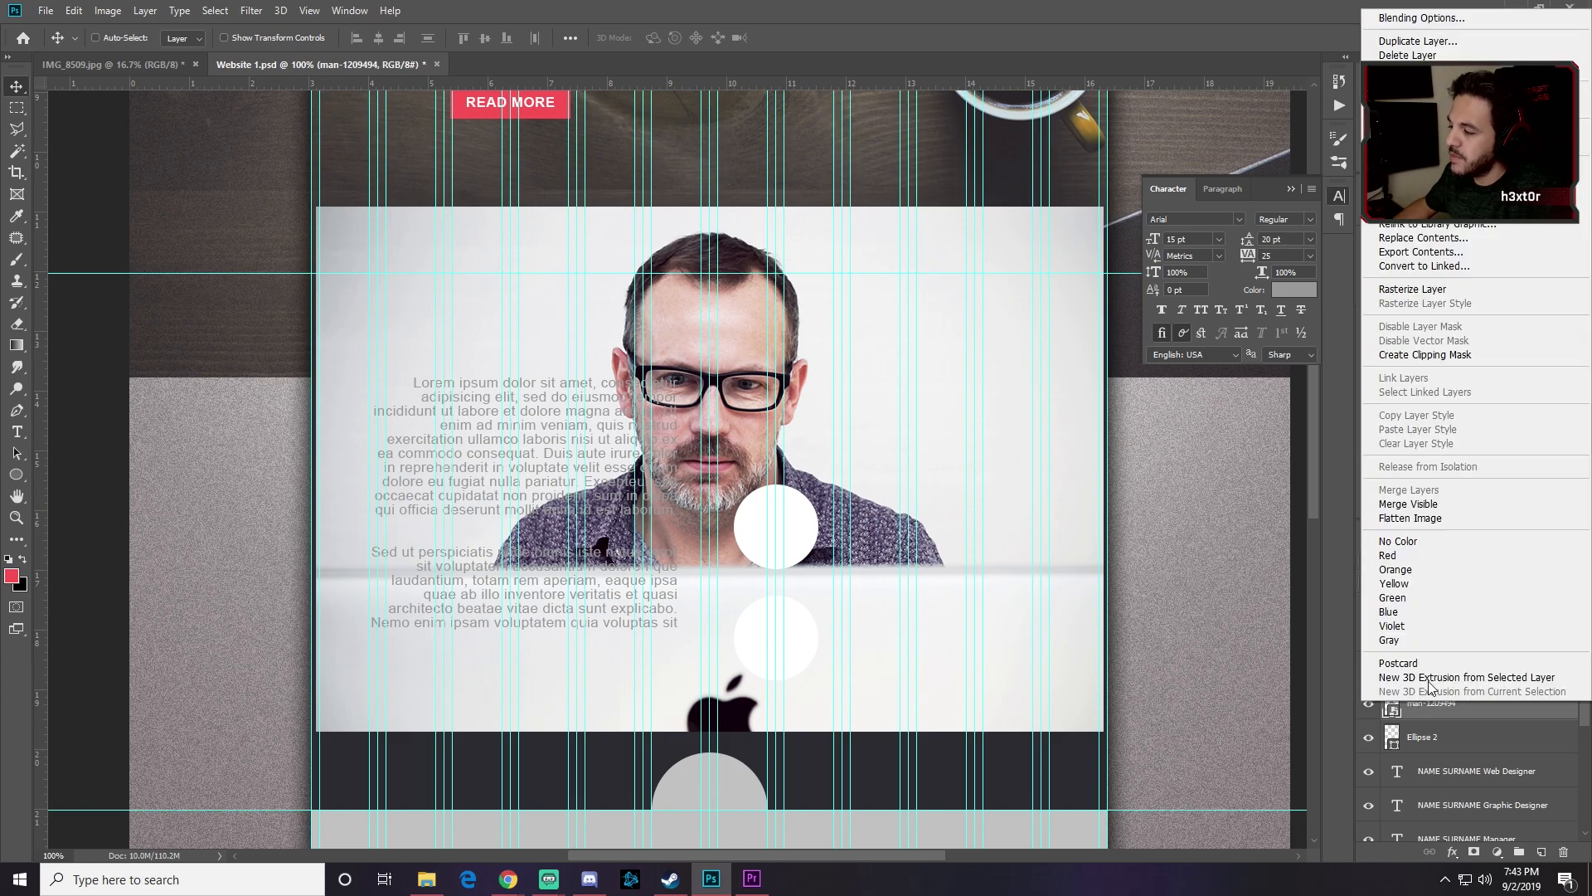
{"action": "left_click", "coordinate": [1464, 356]}
Step: Scale the man photo to about 22% and centre his face in the circle
{"action": "left_click_drag", "start_coordinate": [783, 416], "coordinate": [836, 419]}
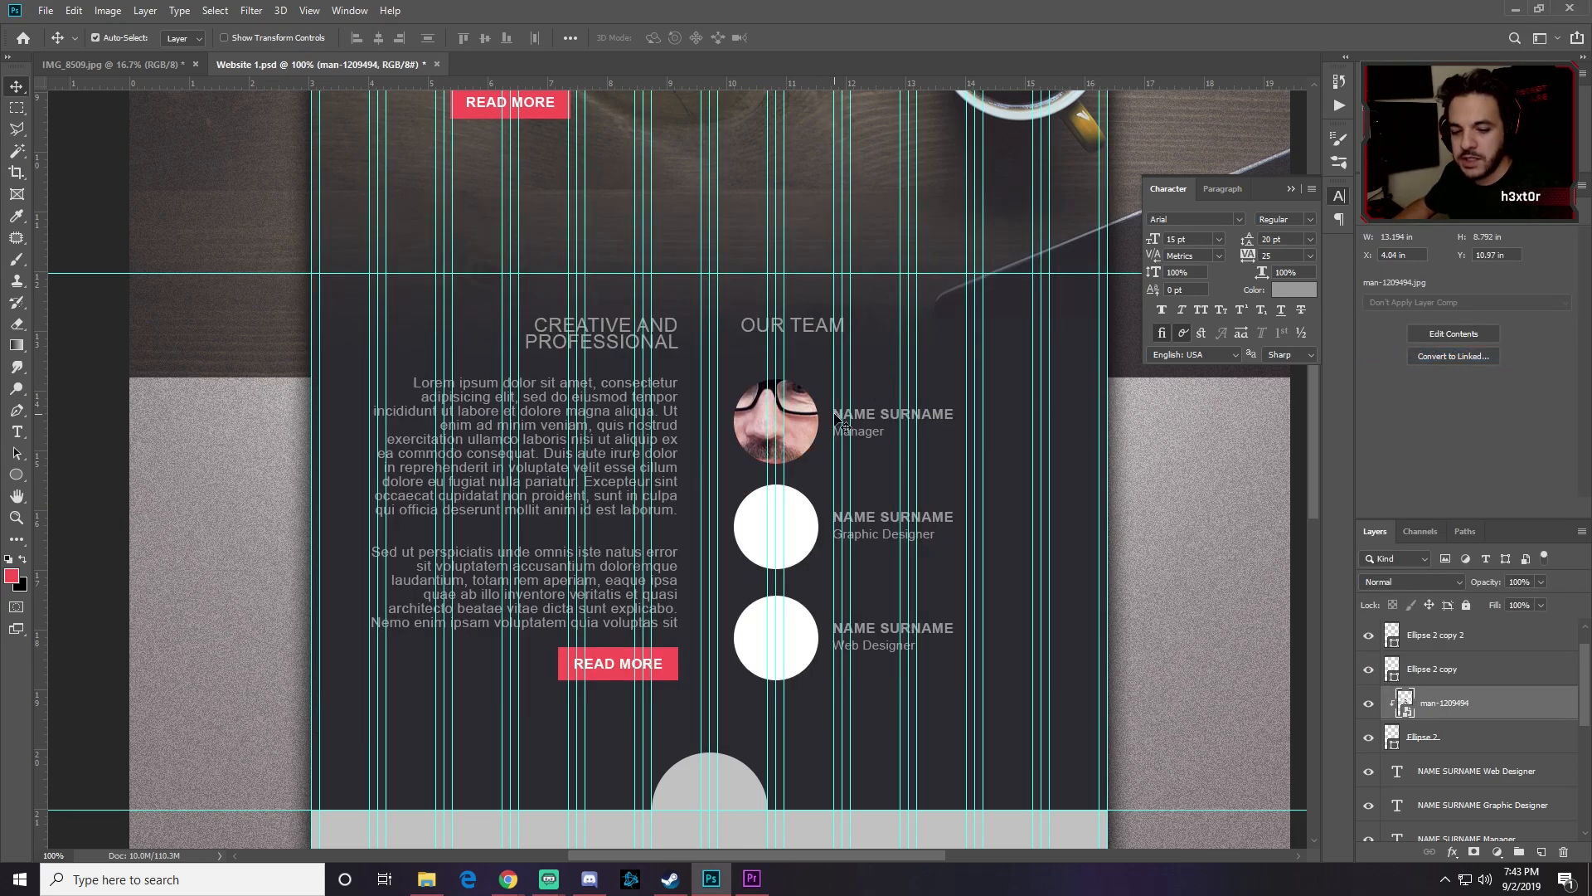
{"action": "key", "text": "ctrl+t"}
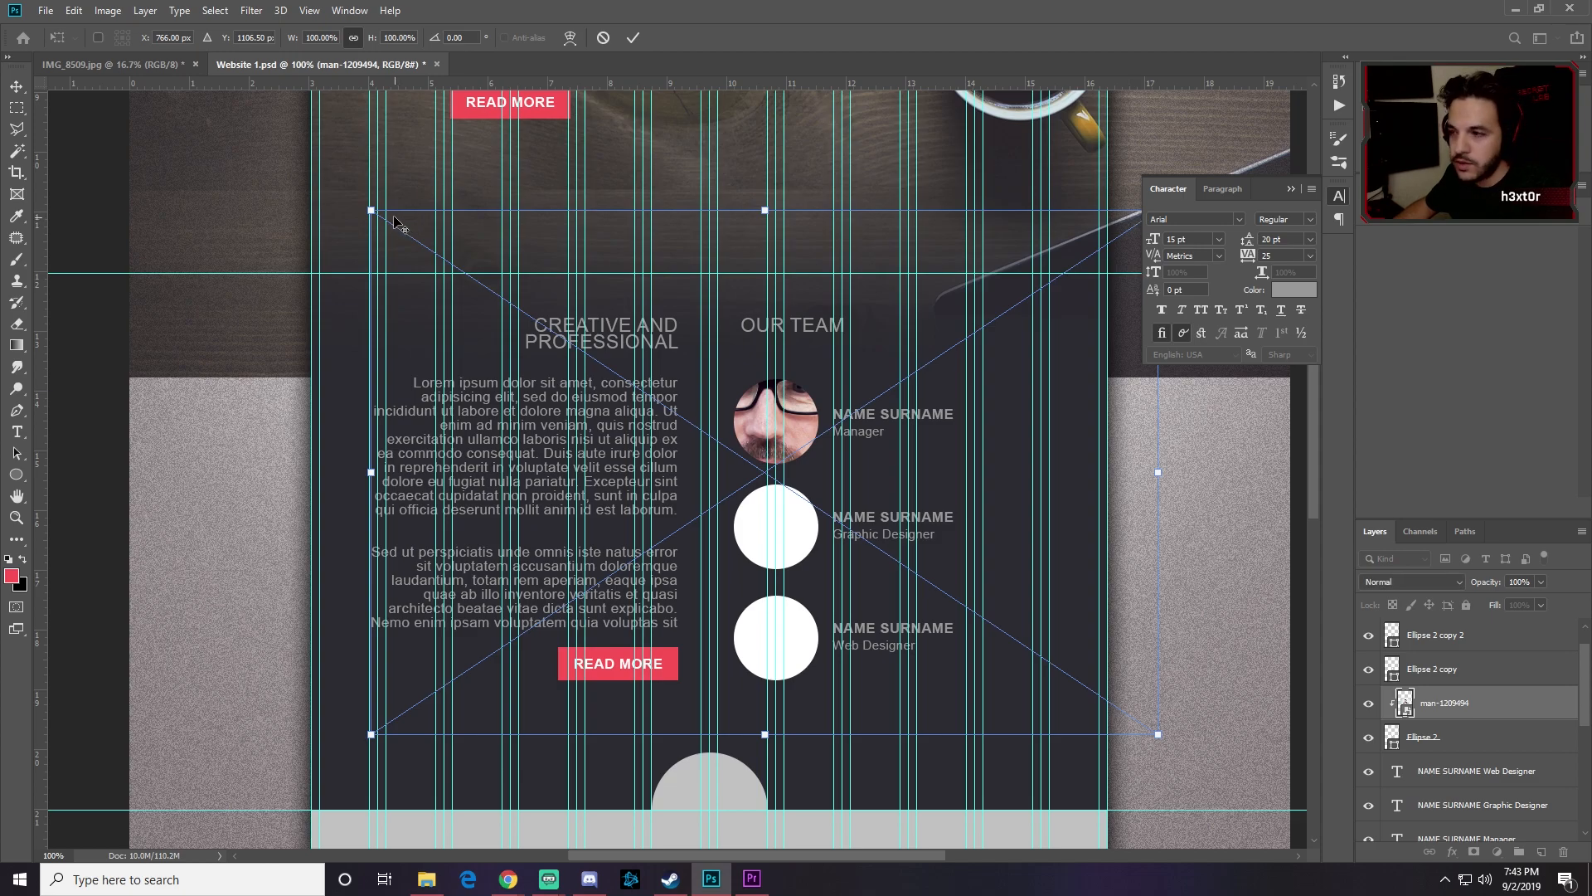
{"action": "left_click_drag", "start_coordinate": [372, 211], "coordinate": [710, 410]}
{"action": "left_click_drag", "start_coordinate": [917, 349], "coordinate": [860, 381]}
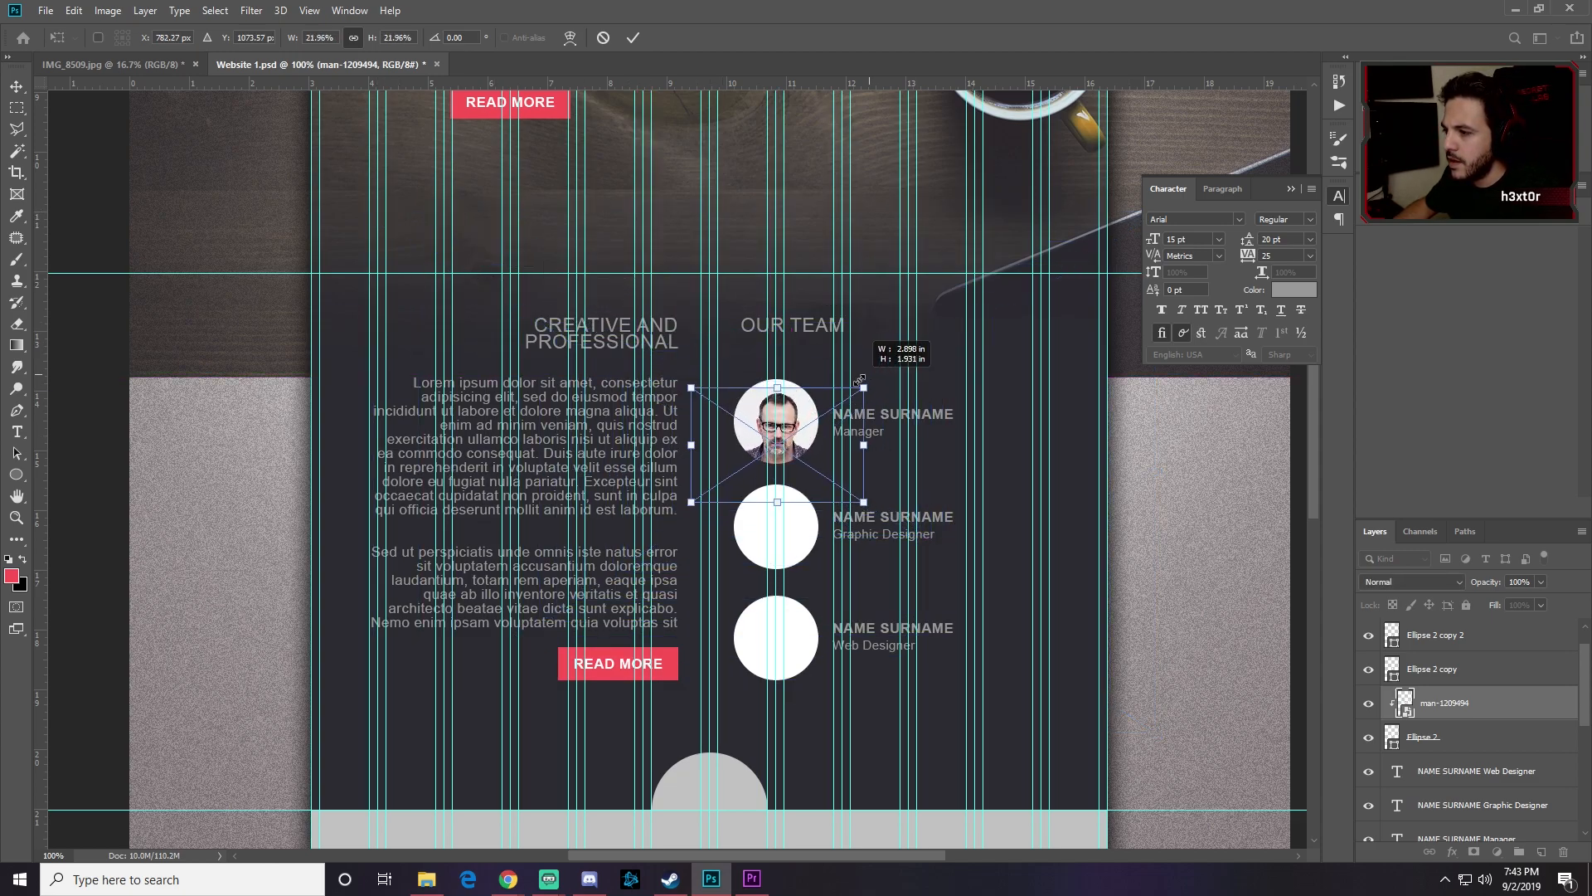
{"action": "left_click_drag", "start_coordinate": [832, 445], "coordinate": [830, 432]}
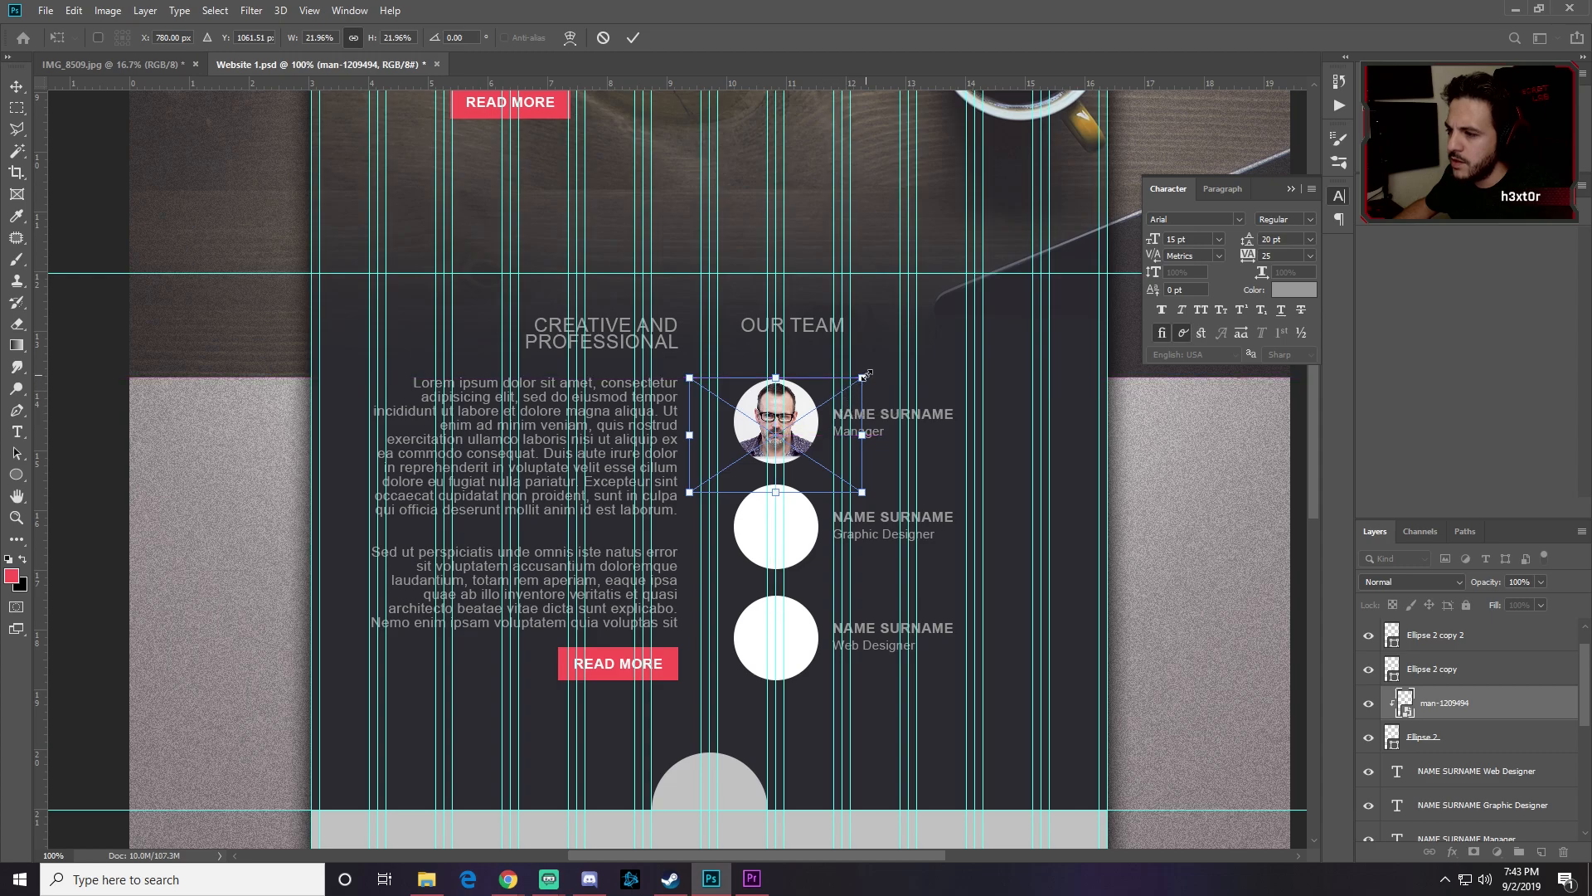
{"action": "key", "text": "alt+space"}
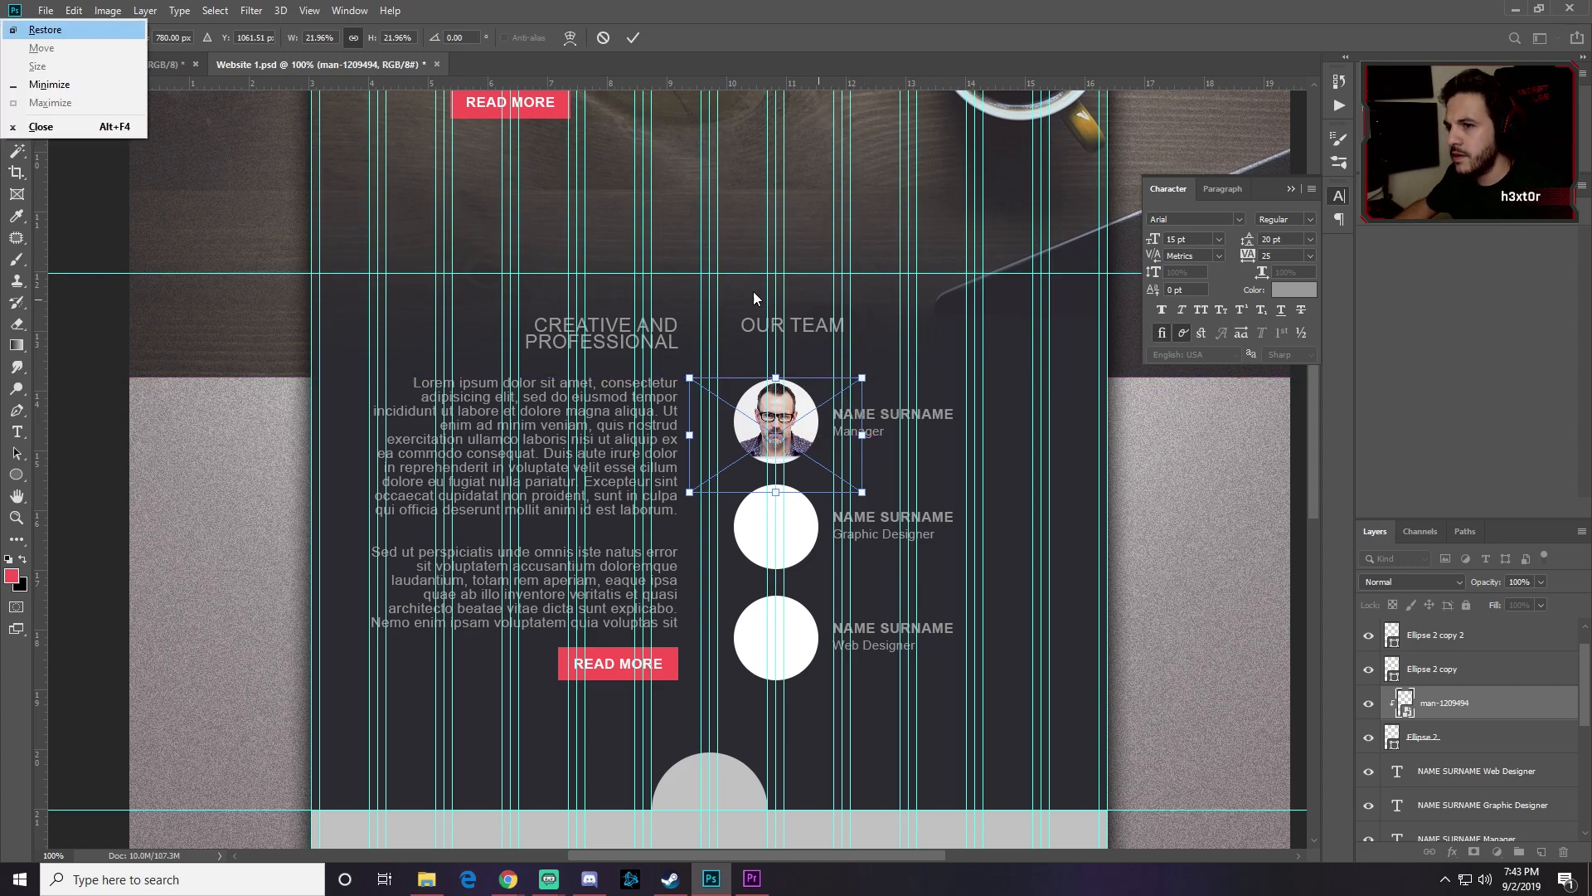
{"action": "left_click", "coordinate": [528, 279]}
{"action": "left_click", "coordinate": [633, 37]}
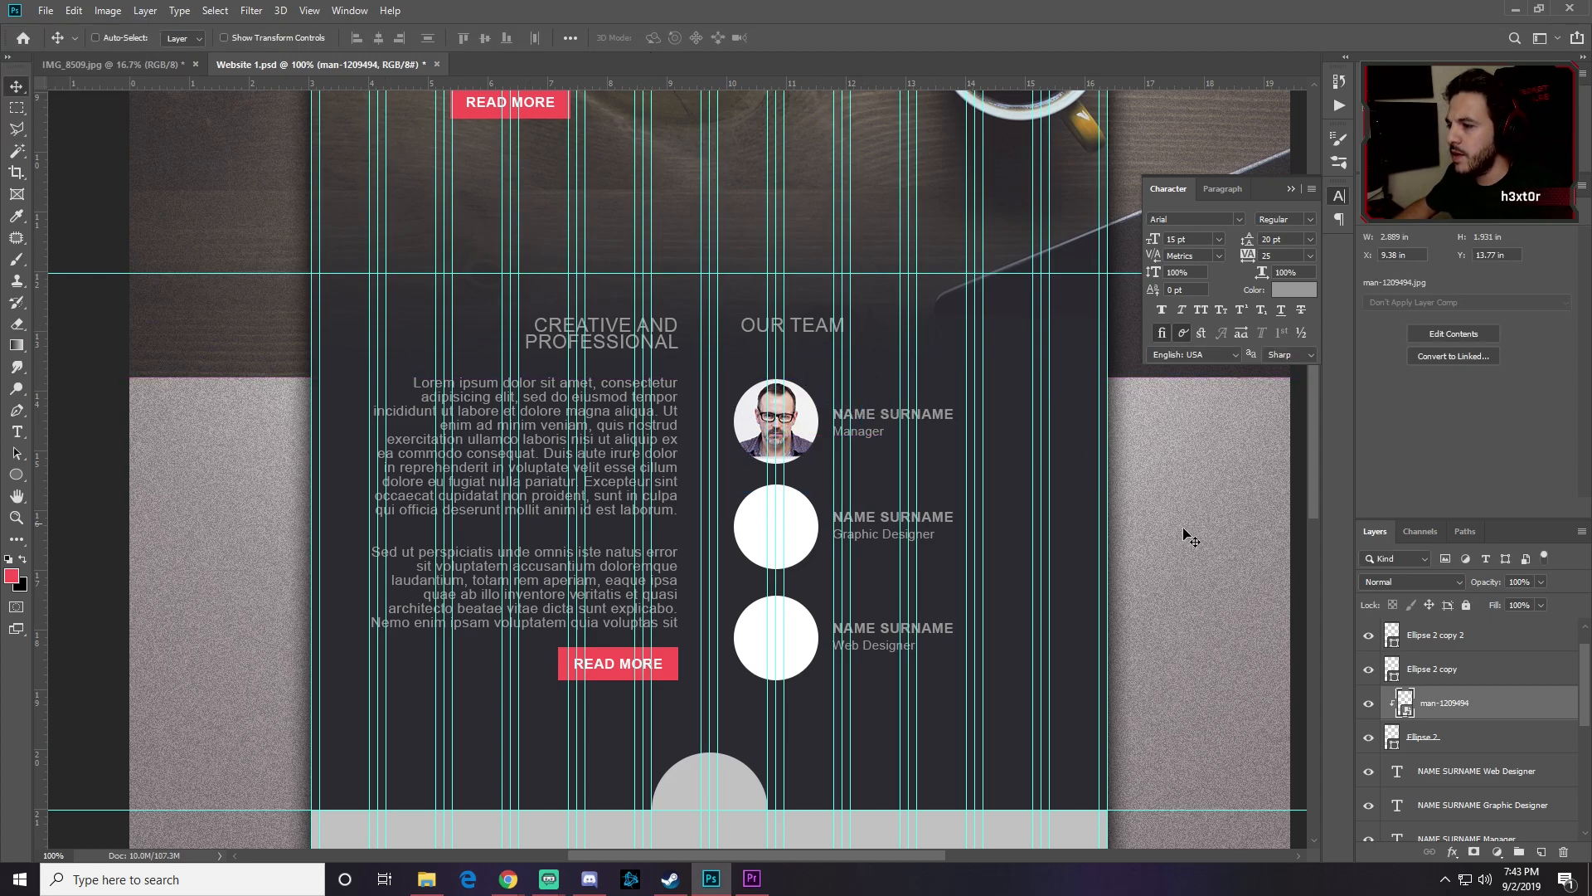
{"action": "left_click", "coordinate": [1428, 670]}
{"action": "key", "text": "ctrl+comma"}
{"action": "key", "text": "ctrl+comma"}
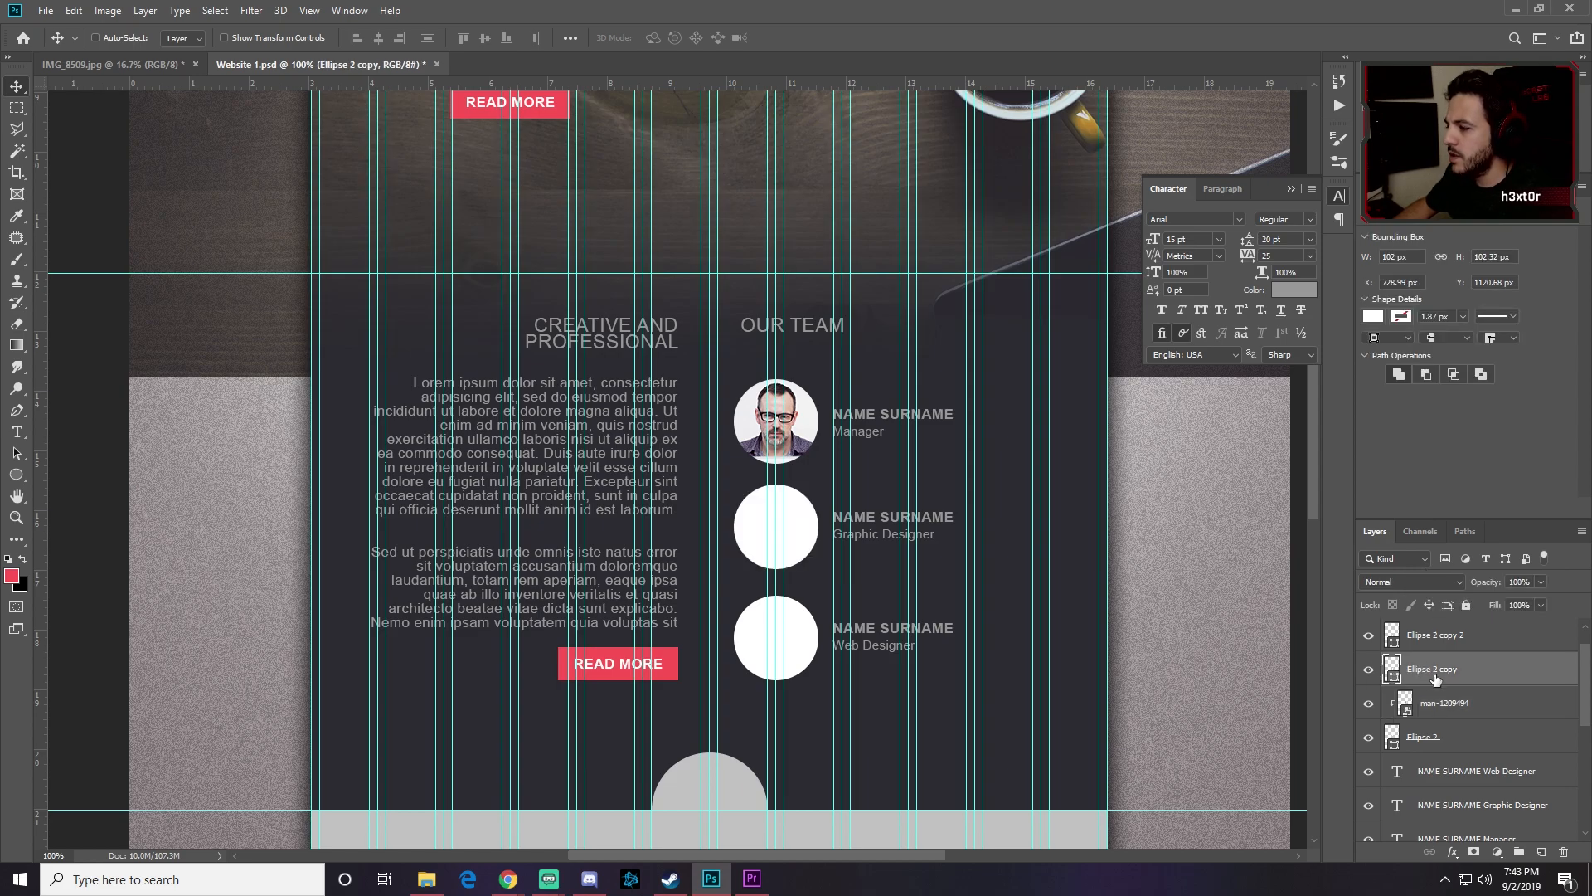
Step: Place beautiful-1427841 as an embedded image and clip it into the middle circle
{"action": "left_click", "coordinate": [45, 10]}
{"action": "left_click", "coordinate": [87, 324]}
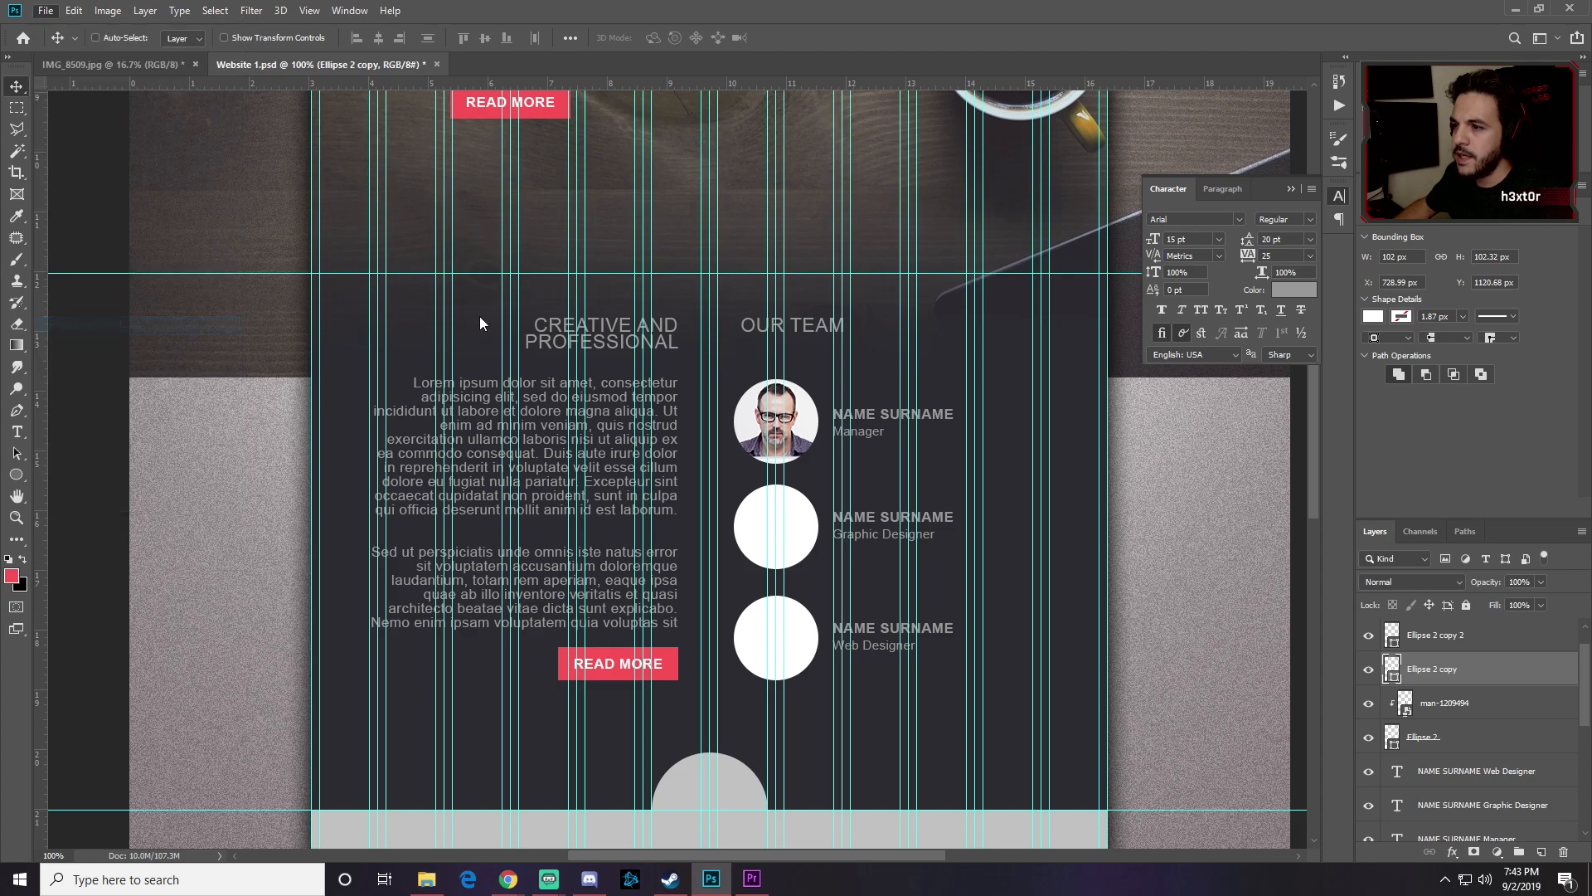
{"action": "left_click", "coordinate": [222, 170]}
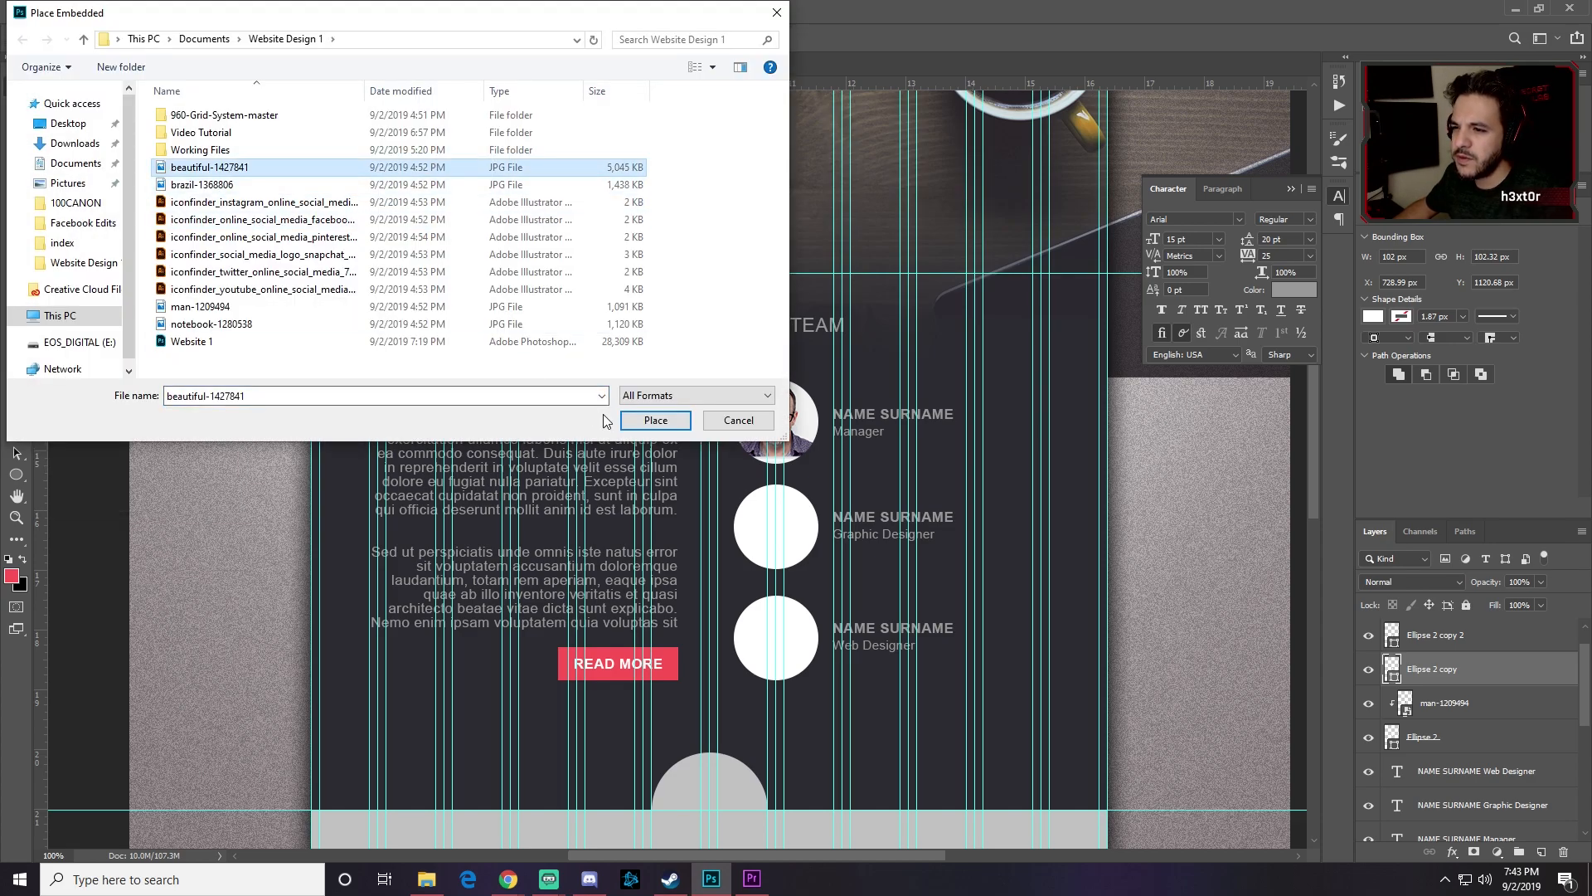
{"action": "left_click", "coordinate": [645, 419]}
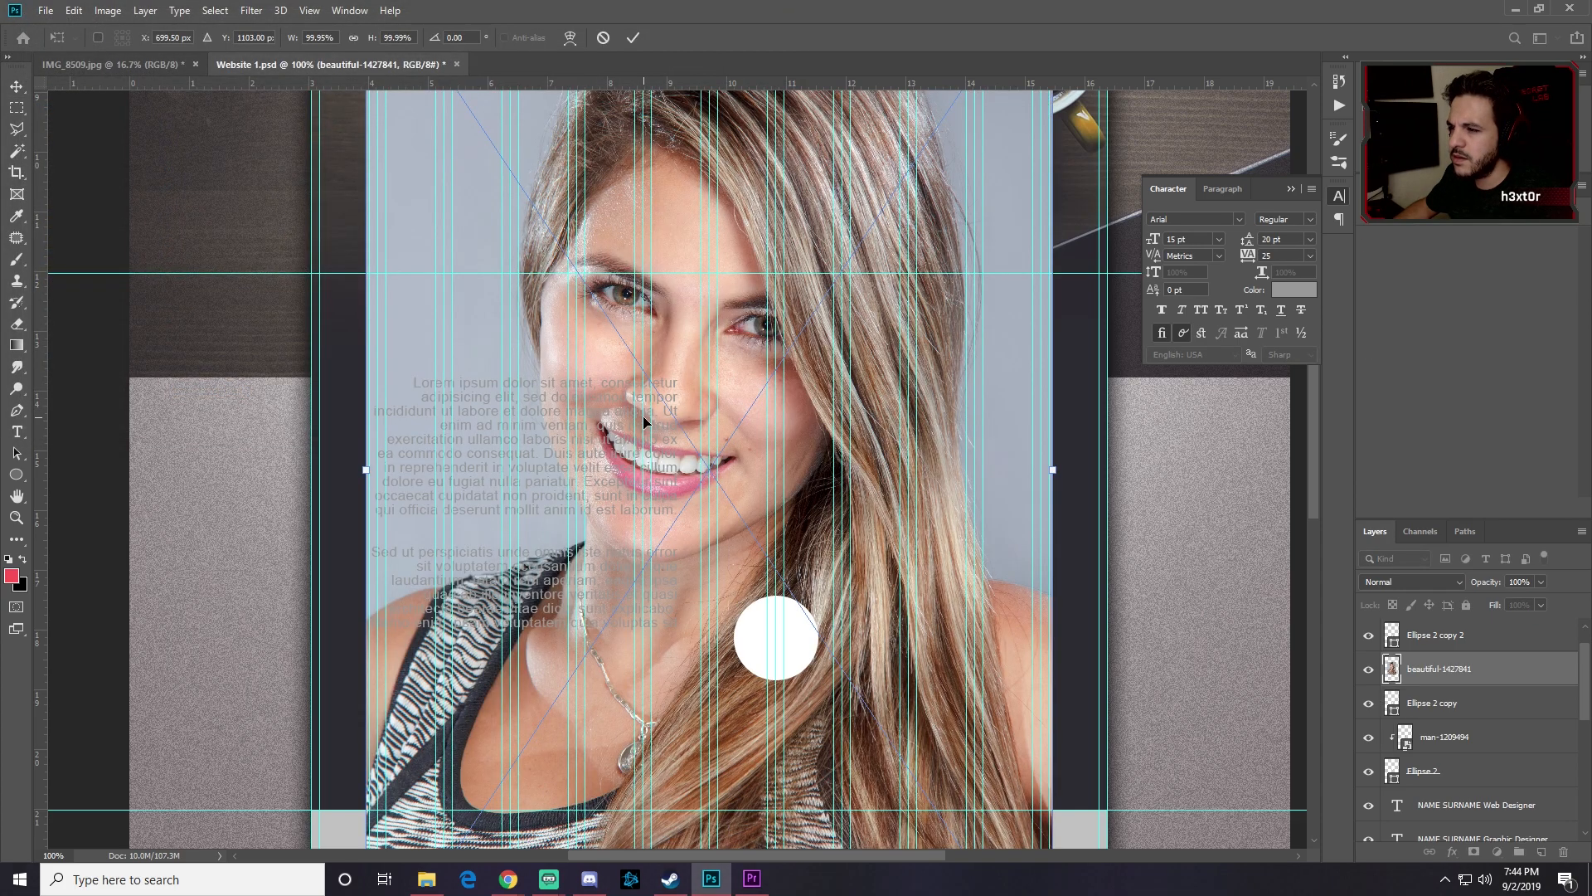
{"action": "key", "text": "Return"}
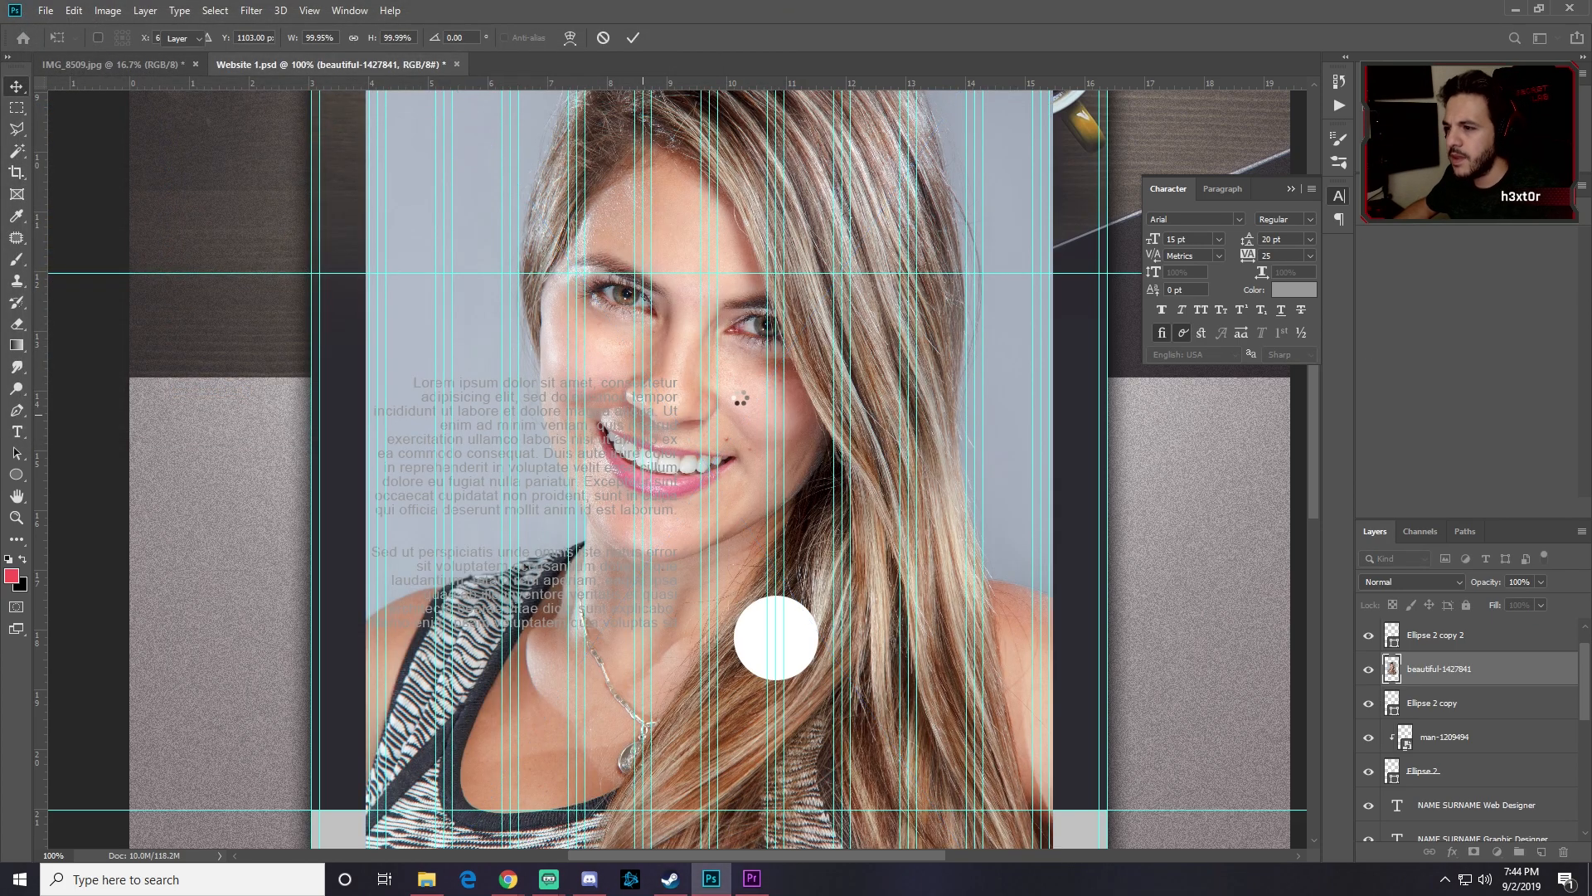
{"action": "right_click", "coordinate": [1437, 670]}
{"action": "left_click", "coordinate": [1295, 520]}
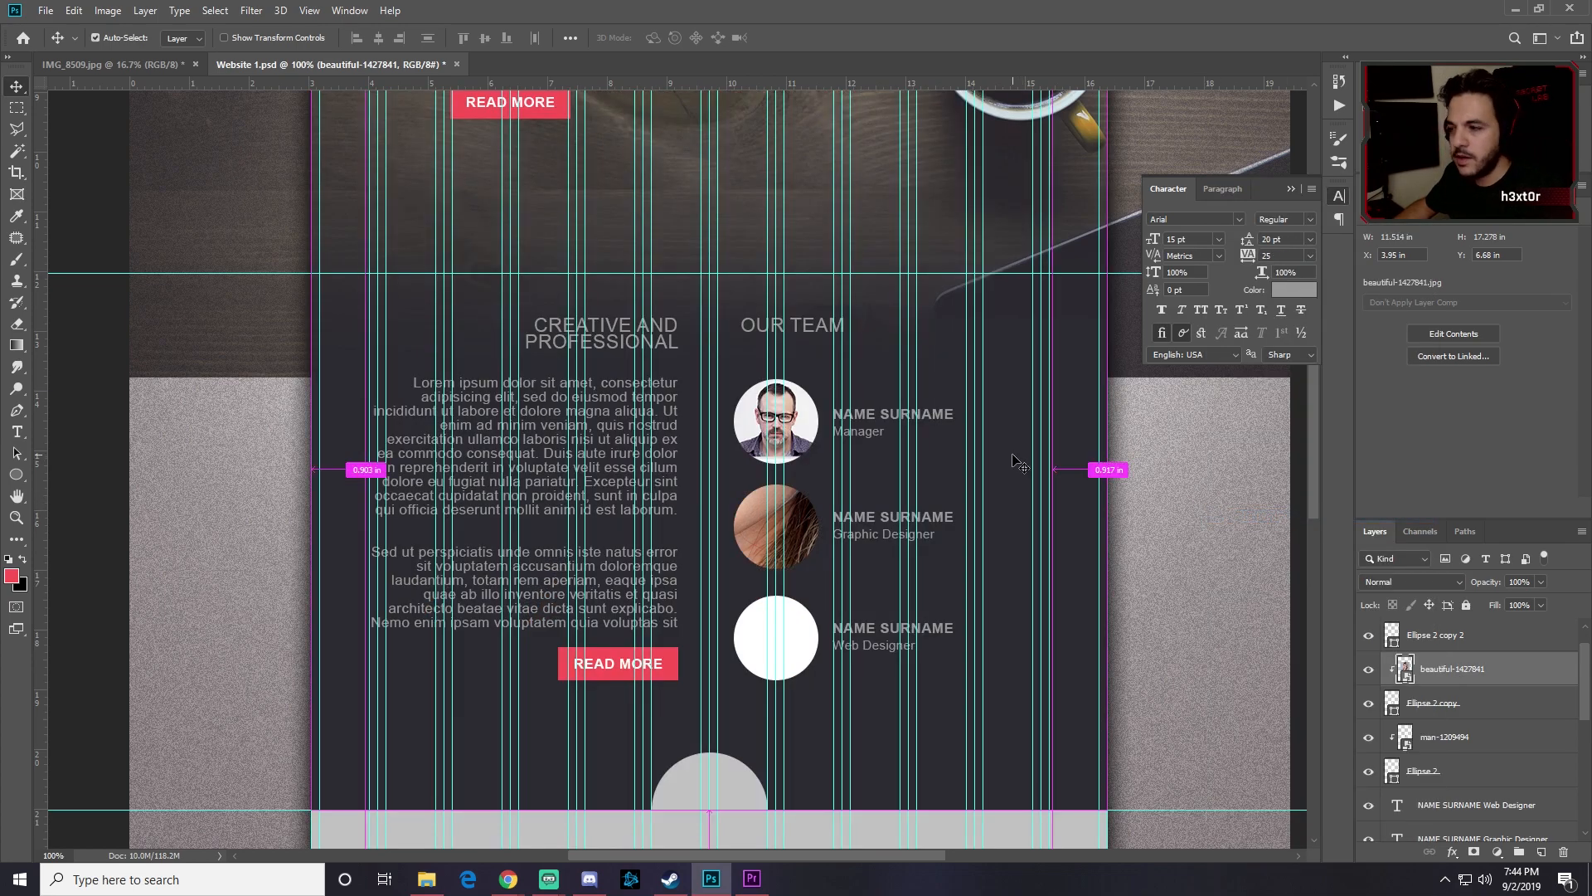
Step: Scale the woman's portrait to about 13% and position her face within the circle
{"action": "key", "text": "ctrl+t"}
{"action": "left_click_drag", "start_coordinate": [799, 435], "coordinate": [825, 347]}
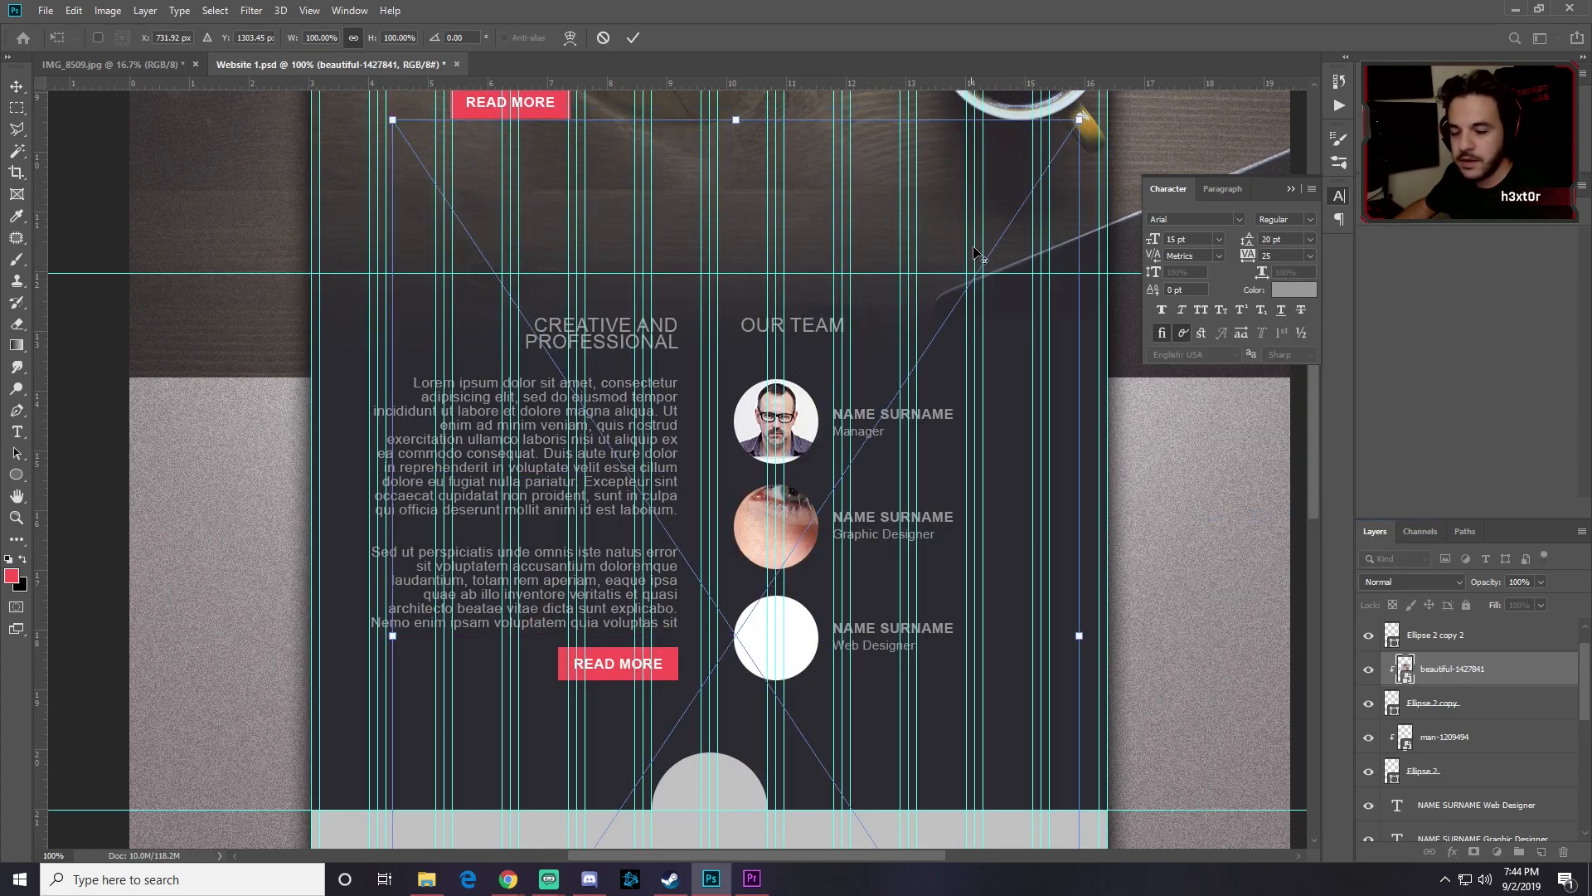
{"action": "left_click_drag", "start_coordinate": [1079, 120], "coordinate": [721, 495]}
{"action": "left_click_drag", "start_coordinate": [752, 592], "coordinate": [793, 522]}
{"action": "left_click_drag", "start_coordinate": [835, 472], "coordinate": [828, 483]}
{"action": "left_click_drag", "start_coordinate": [812, 538], "coordinate": [807, 527]}
{"action": "left_click_drag", "start_coordinate": [827, 469], "coordinate": [821, 479]}
{"action": "left_click_drag", "start_coordinate": [808, 518], "coordinate": [810, 515]}
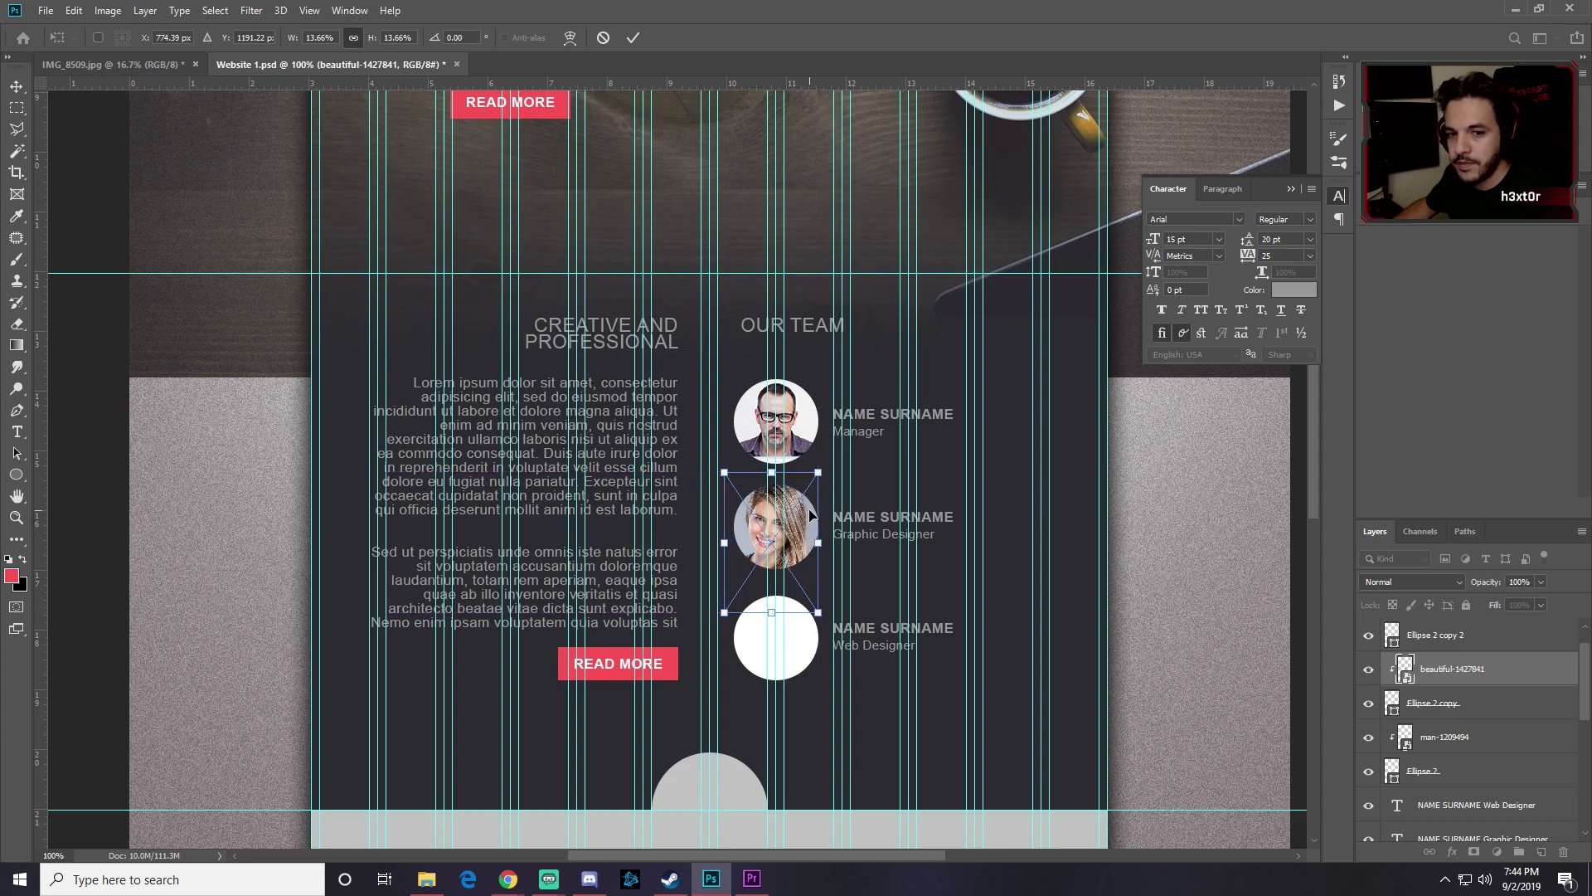
{"action": "key", "text": "Return"}
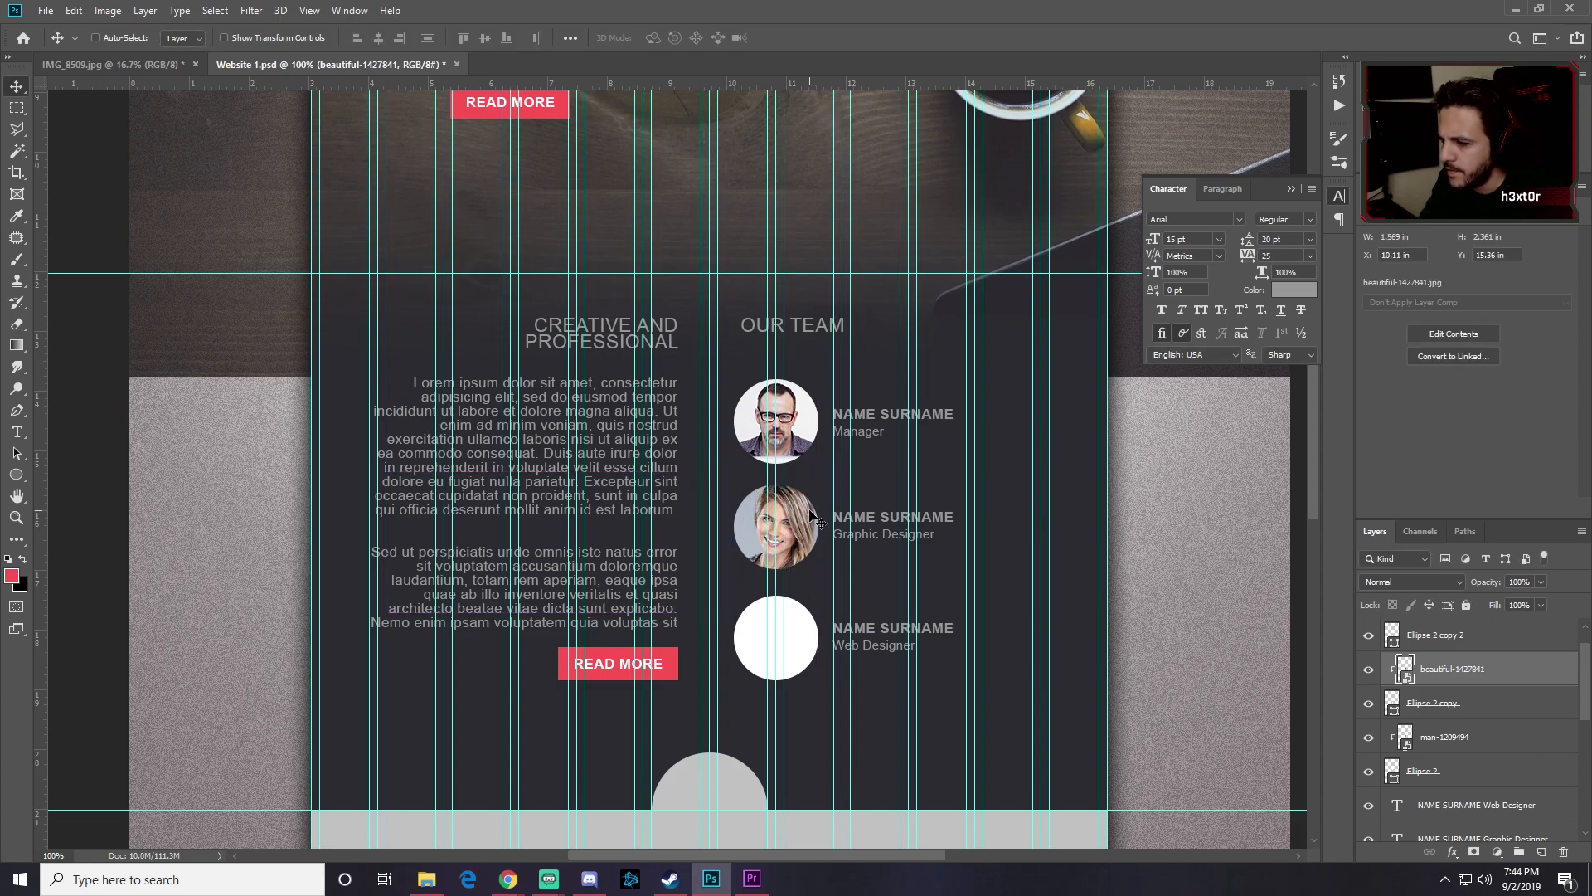
{"action": "key", "text": "Left"}
{"action": "key", "text": "Left"}
{"action": "key", "text": "Left"}
{"action": "key", "text": "Left"}
{"action": "key", "text": "Left"}
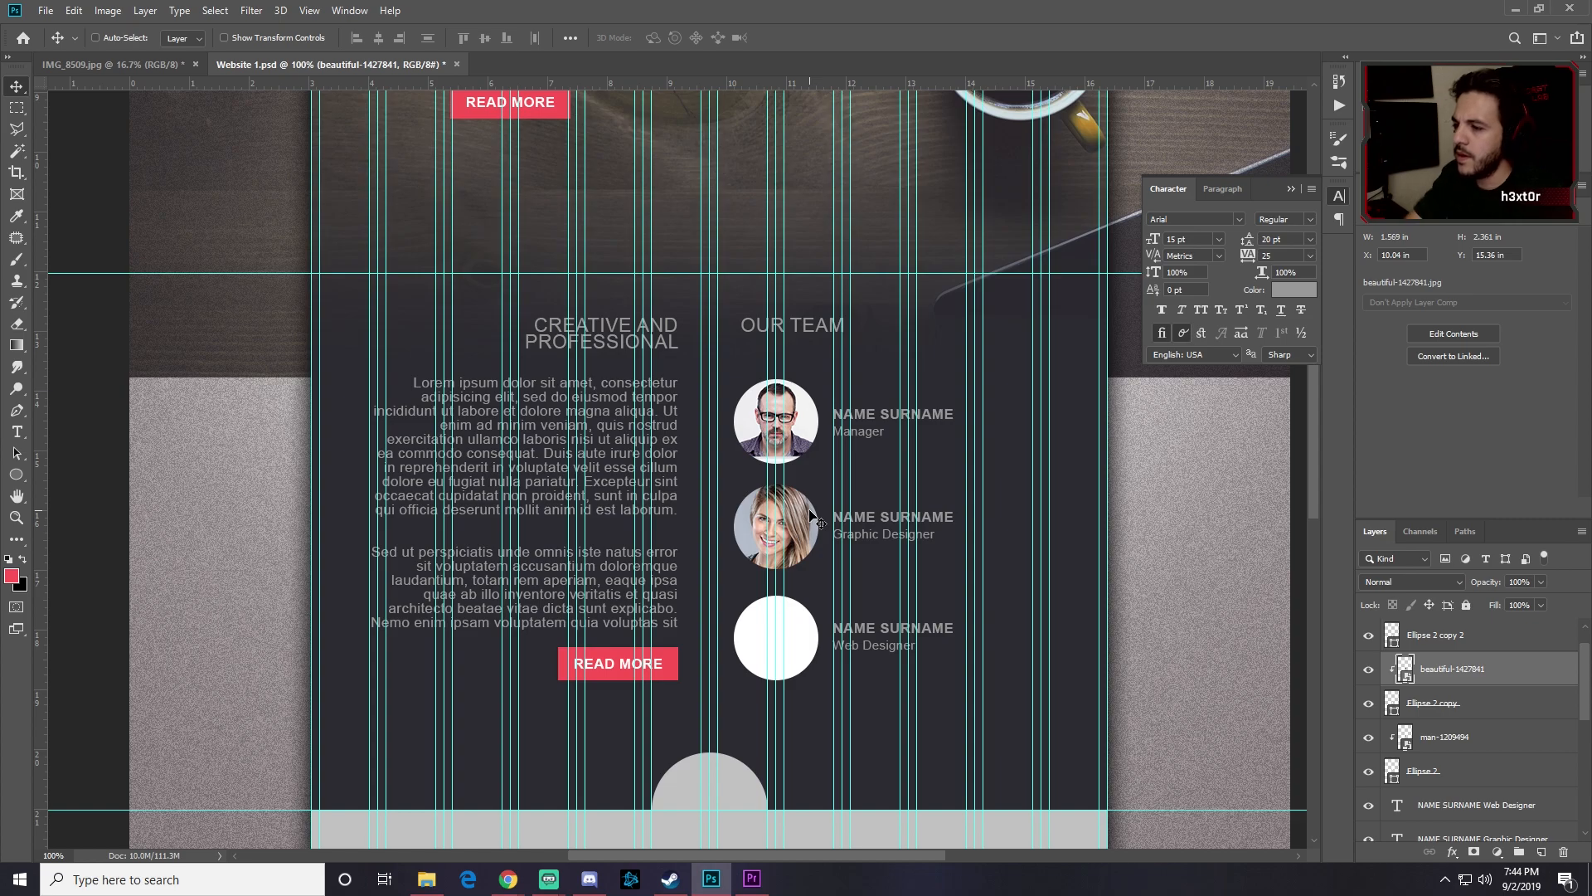
{"action": "left_click", "coordinate": [1447, 639]}
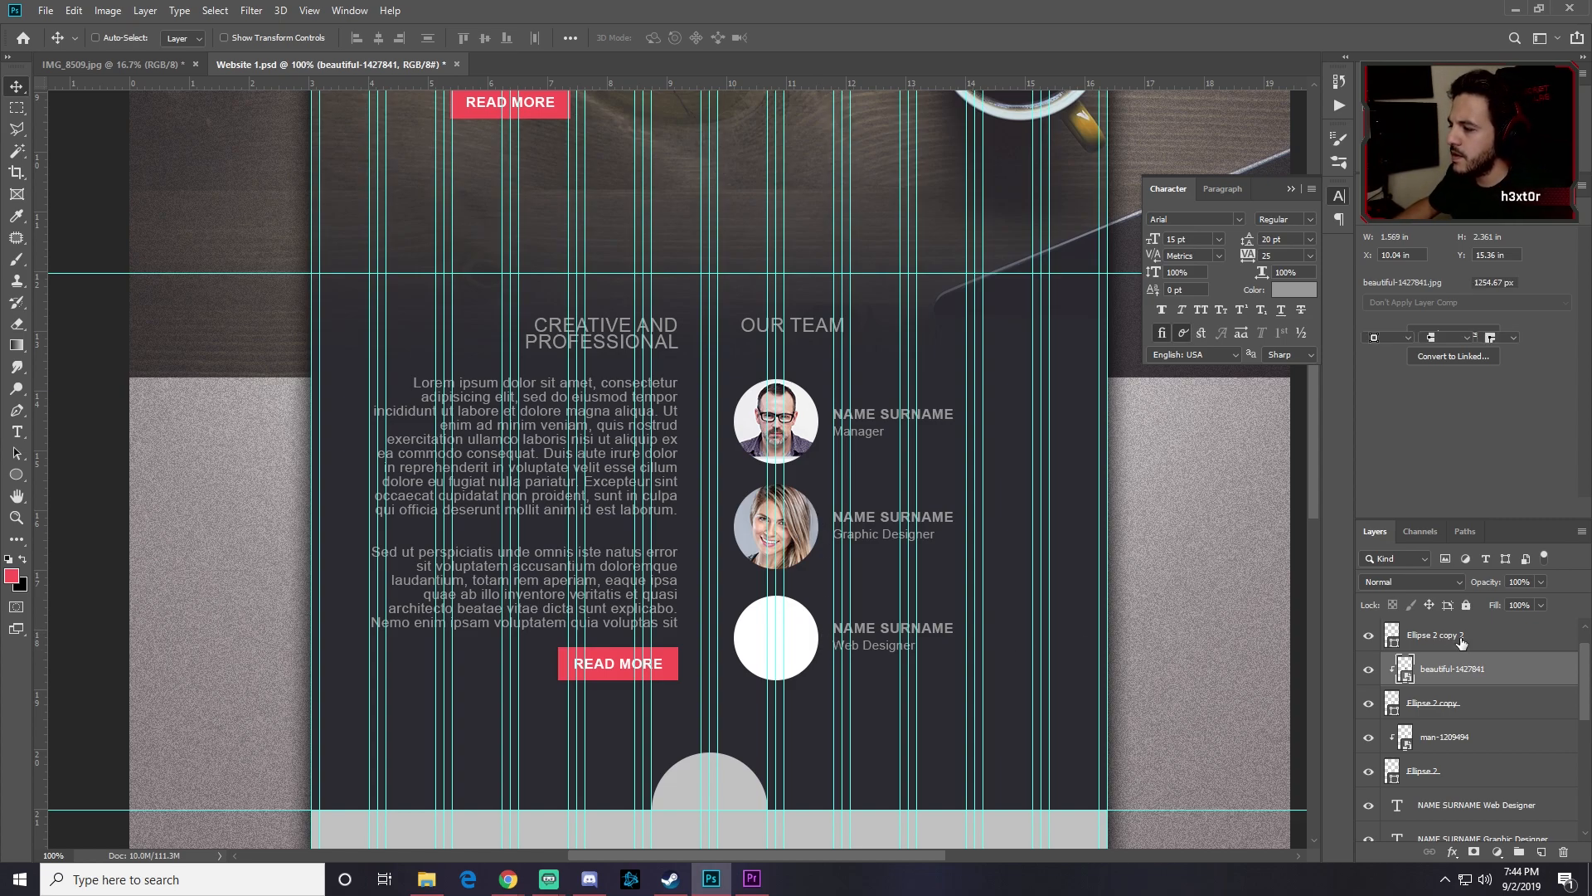
Step: Place the brazil-1368806 photo as an embedded image and clip it into the bottom team circle
{"action": "left_click", "coordinate": [45, 10]}
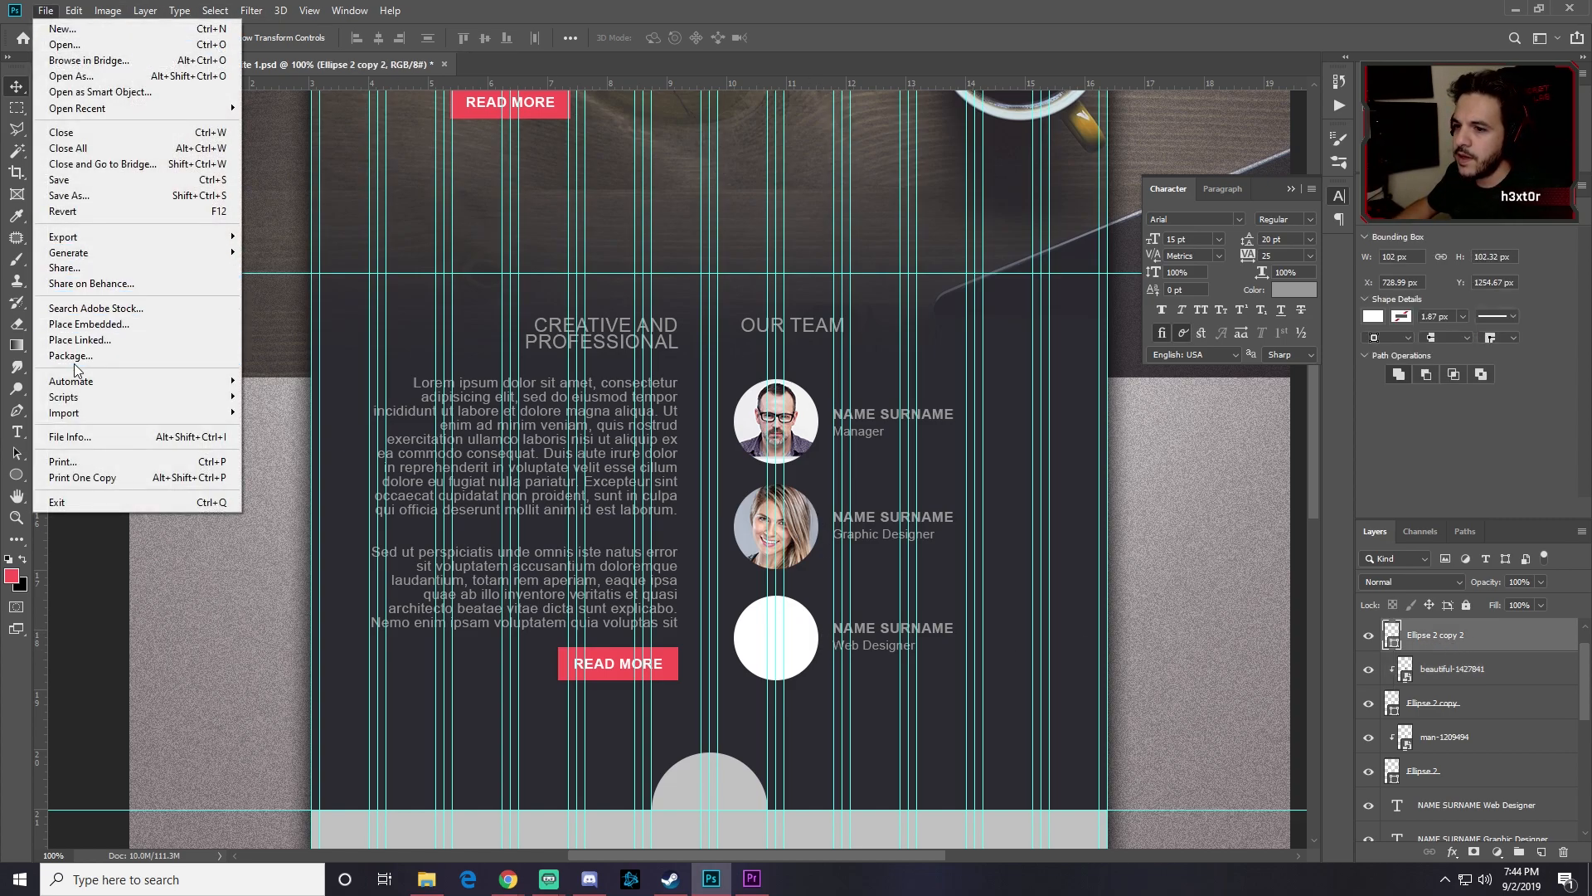
{"action": "left_click", "coordinate": [88, 323]}
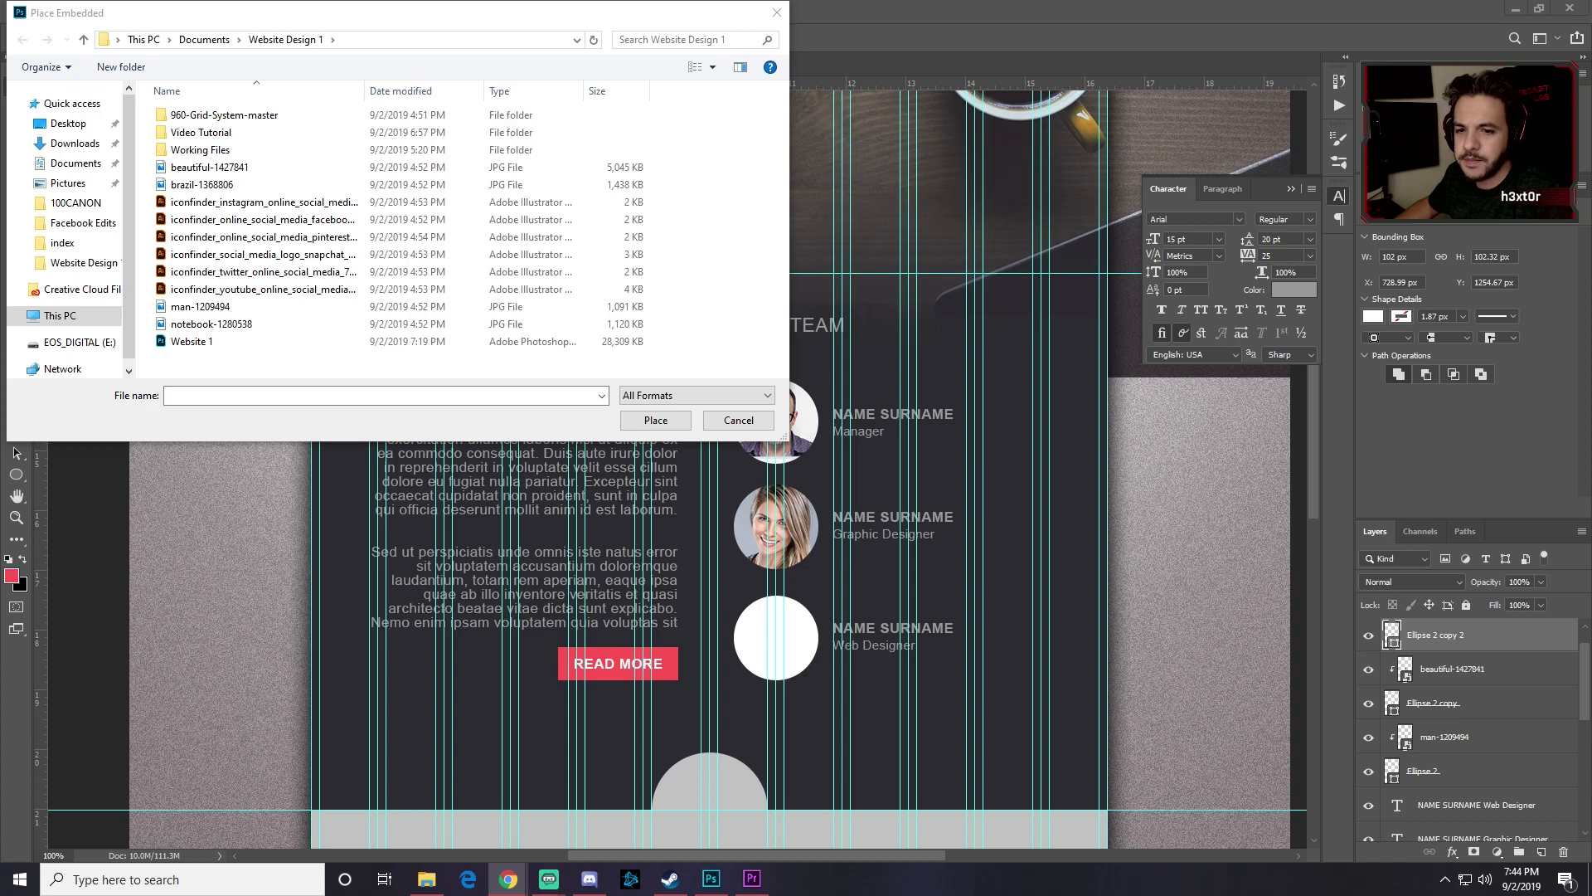
{"action": "left_click", "coordinate": [198, 188]}
{"action": "double_click", "coordinate": [195, 185]}
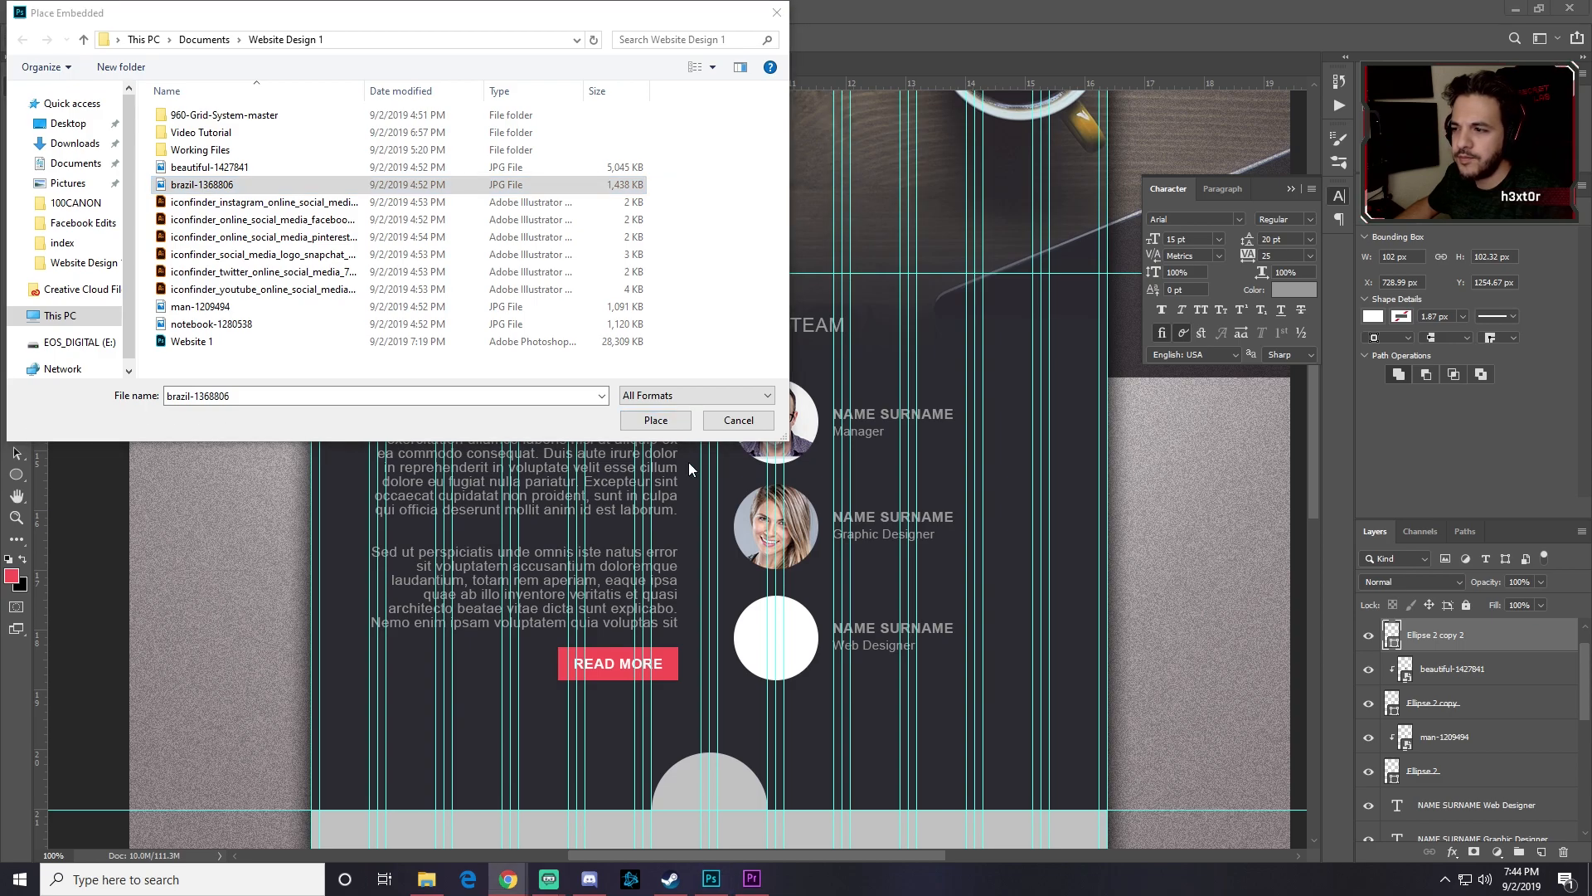
{"action": "key", "text": "Return"}
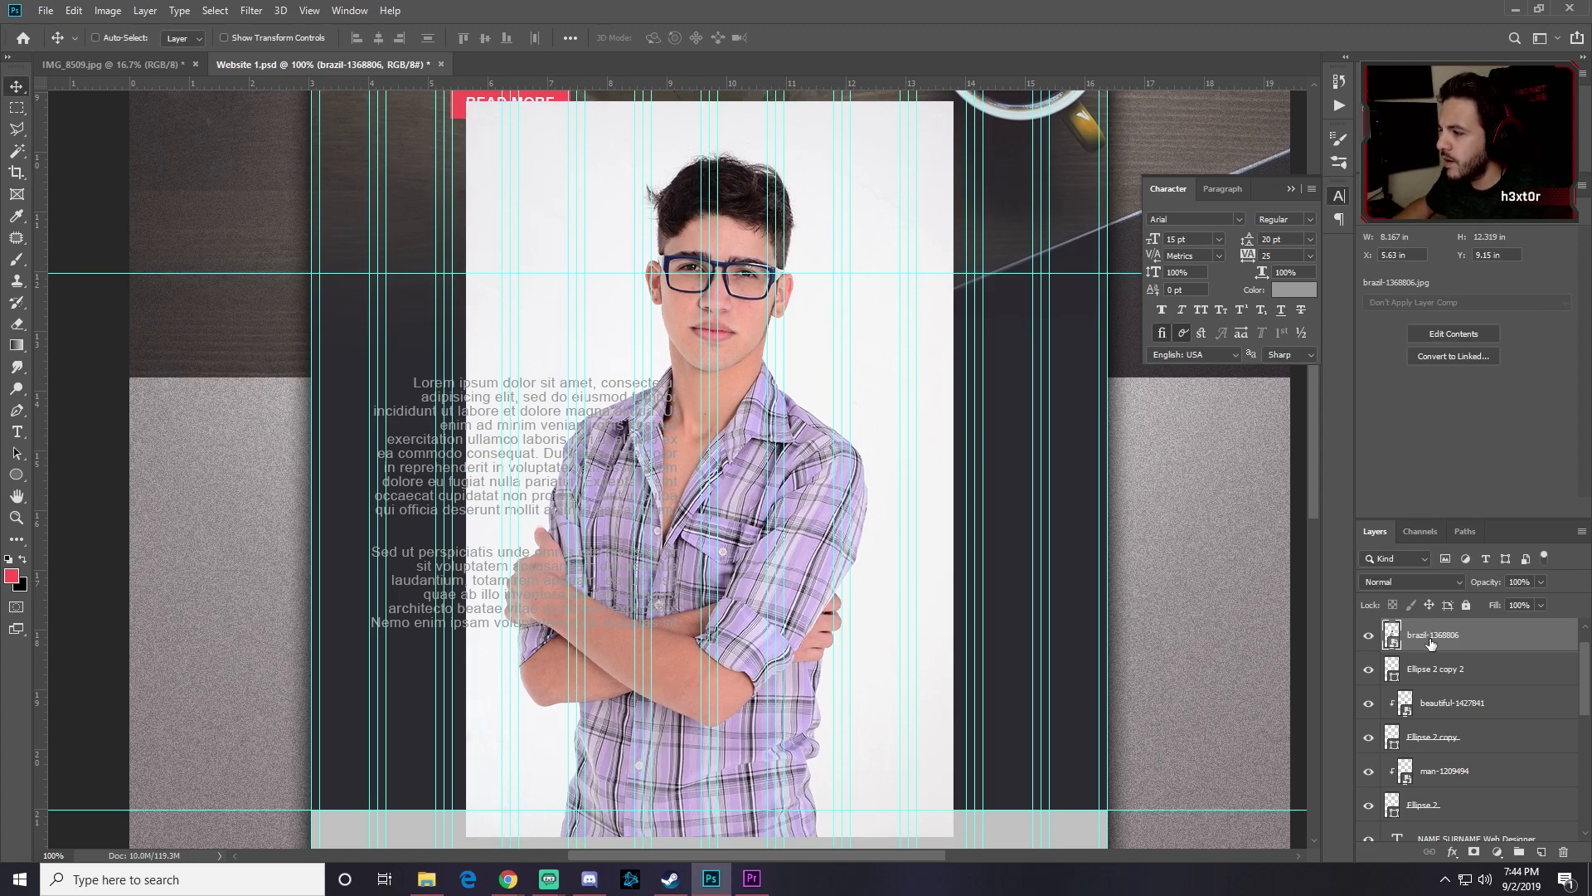
{"action": "right_click", "coordinate": [1429, 640]}
{"action": "left_click", "coordinate": [1255, 515]}
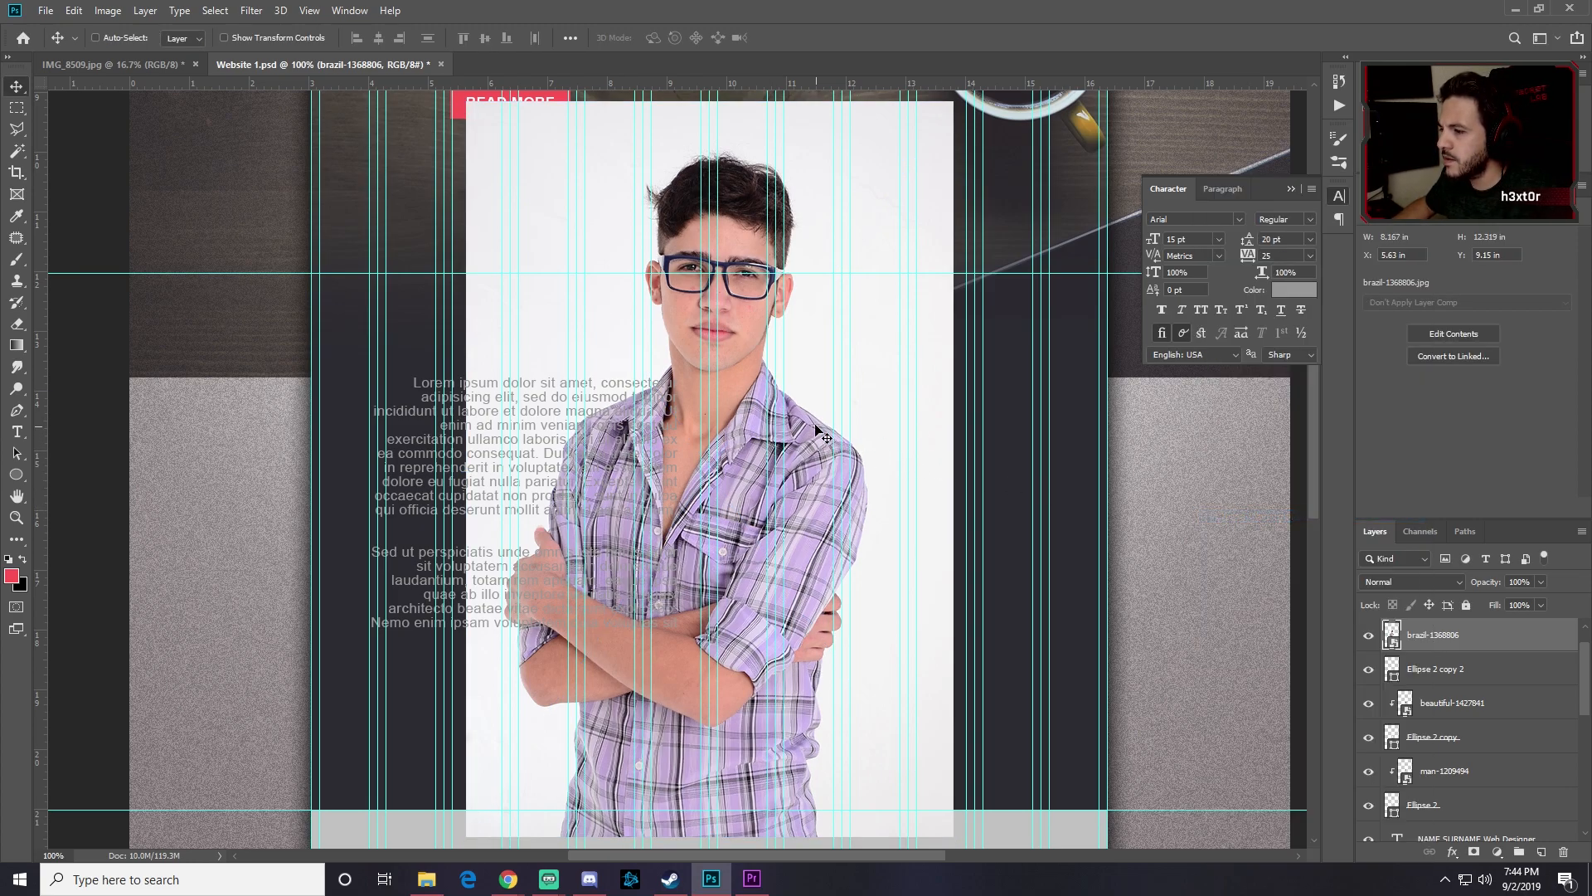
{"action": "left_click_drag", "start_coordinate": [811, 522], "coordinate": [847, 706]}
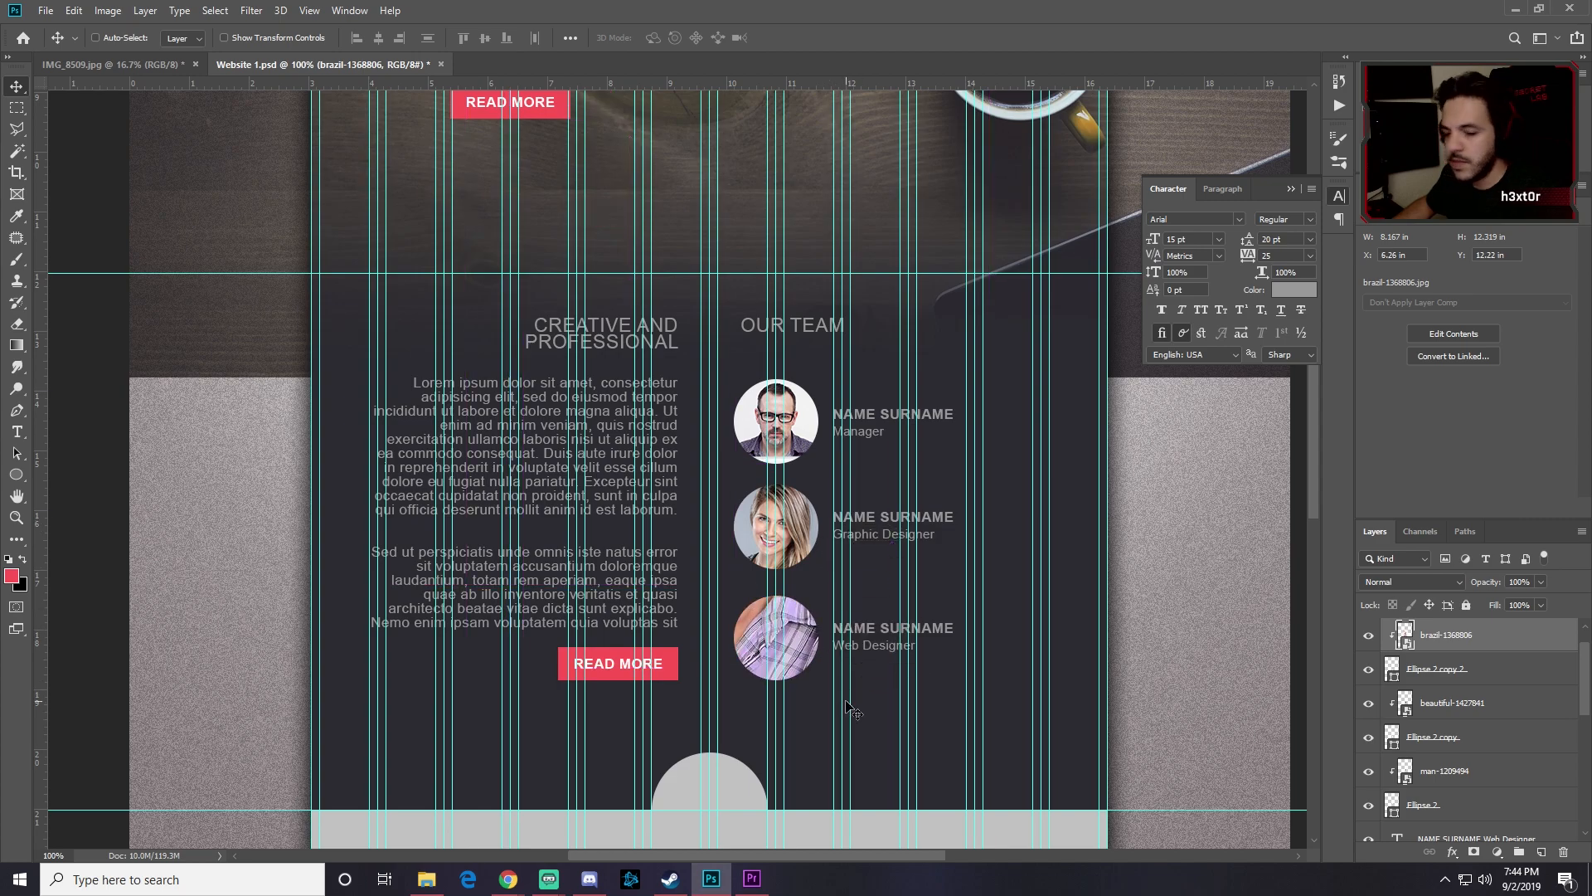
Step: Scale the brazil photo down to about a third and centre it in the third circle
{"action": "key", "text": "ctrl+t"}
{"action": "left_click_drag", "start_coordinate": [991, 287], "coordinate": [771, 508]}
{"action": "left_click_drag", "start_coordinate": [799, 605], "coordinate": [828, 639]}
{"action": "left_click_drag", "start_coordinate": [852, 571], "coordinate": [847, 575]}
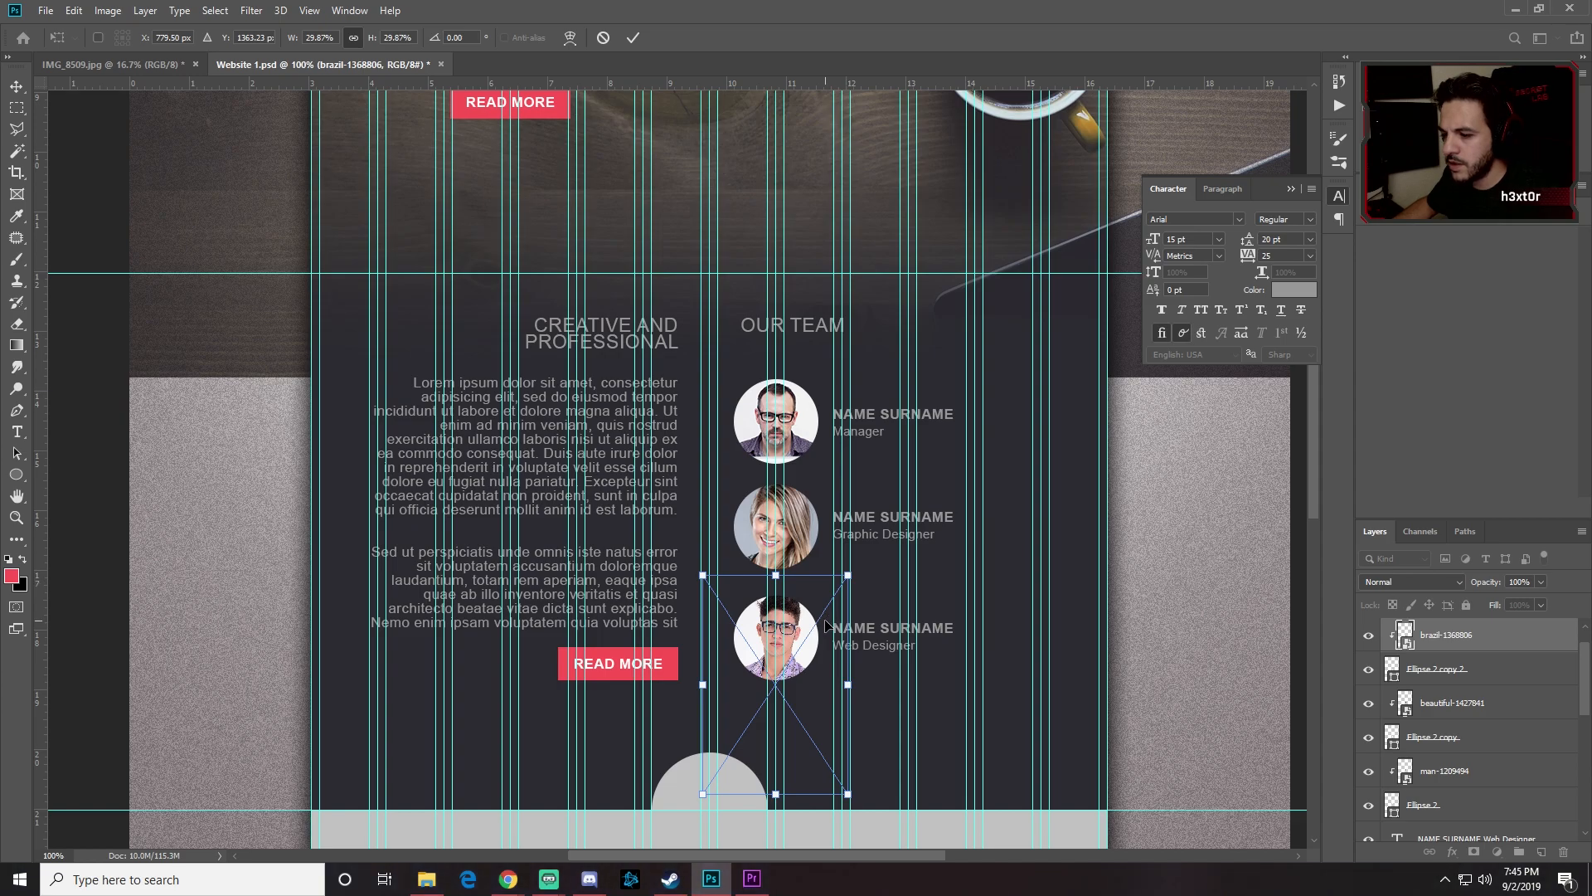
{"action": "key", "text": "Return"}
{"action": "key", "text": "Left"}
{"action": "key", "text": "Down"}
{"action": "key", "text": "Right"}
{"action": "key", "text": "Left"}
{"action": "key", "text": "Down"}
{"action": "key", "text": "Up"}
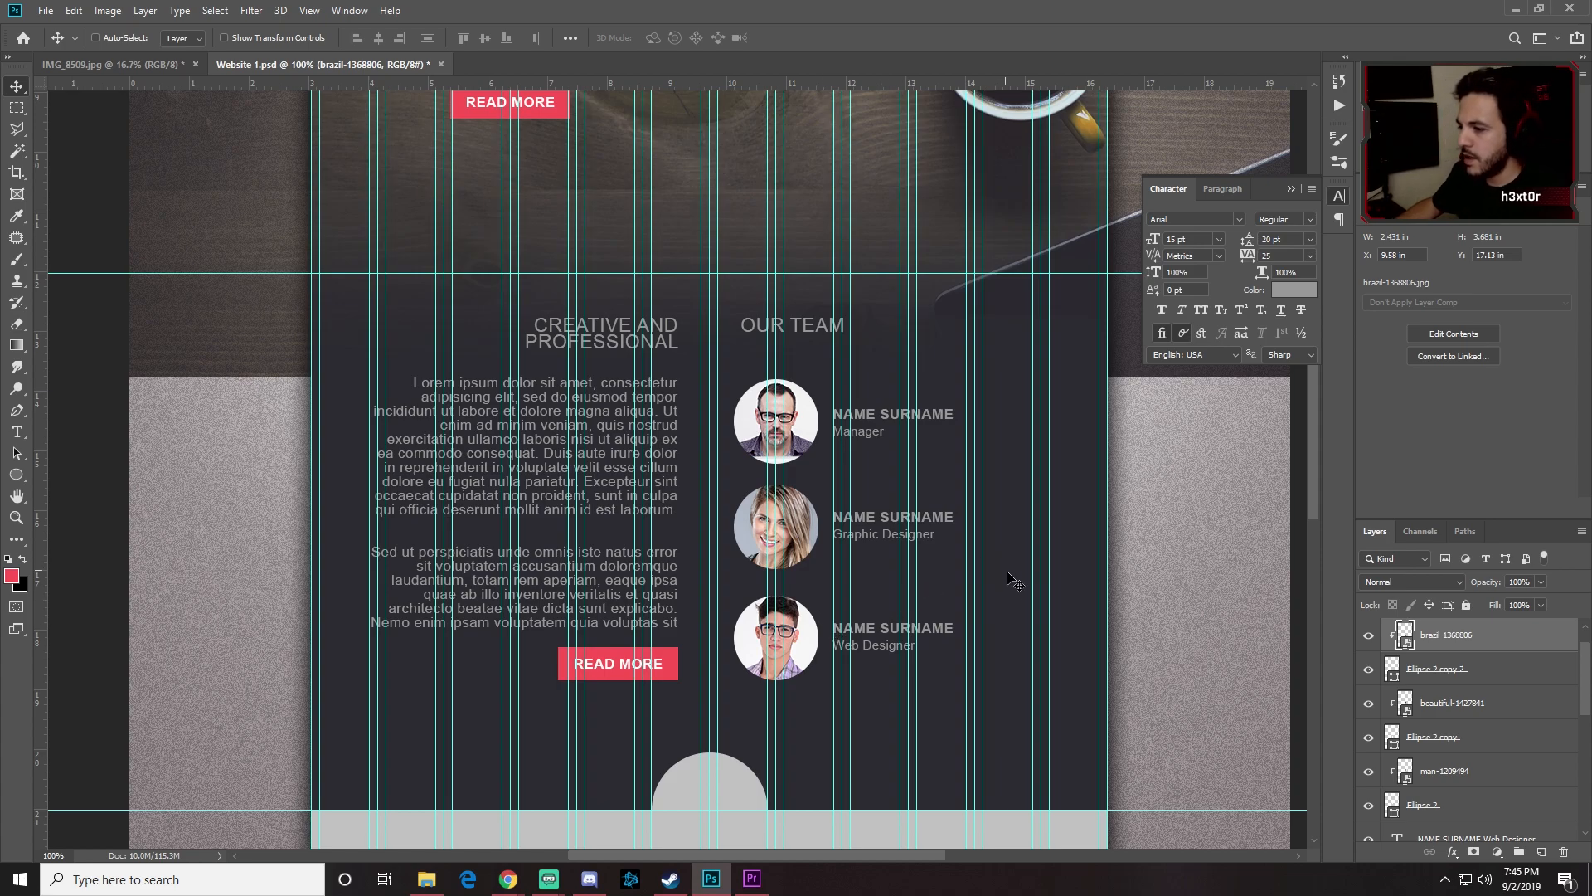
{"action": "scroll", "coordinate": [1435, 665], "scroll_direction": "up", "scroll_amount": 1}
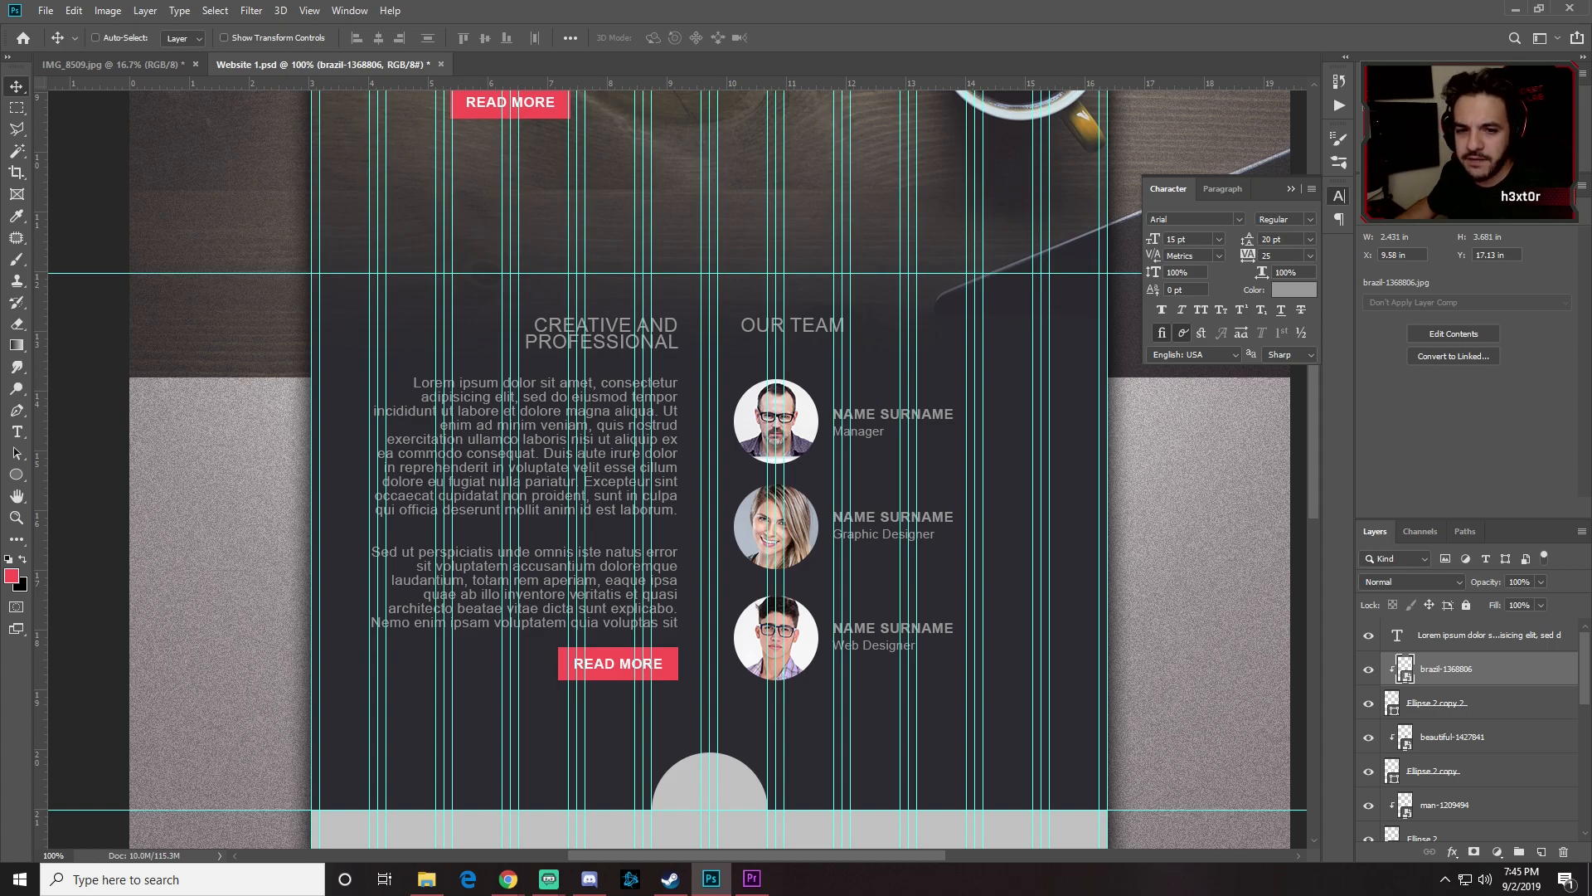
Step: Pick the Lorem ipsum layer and scroll the Layers panel down toward the Button copy group
{"action": "key", "text": "alt+Tab"}
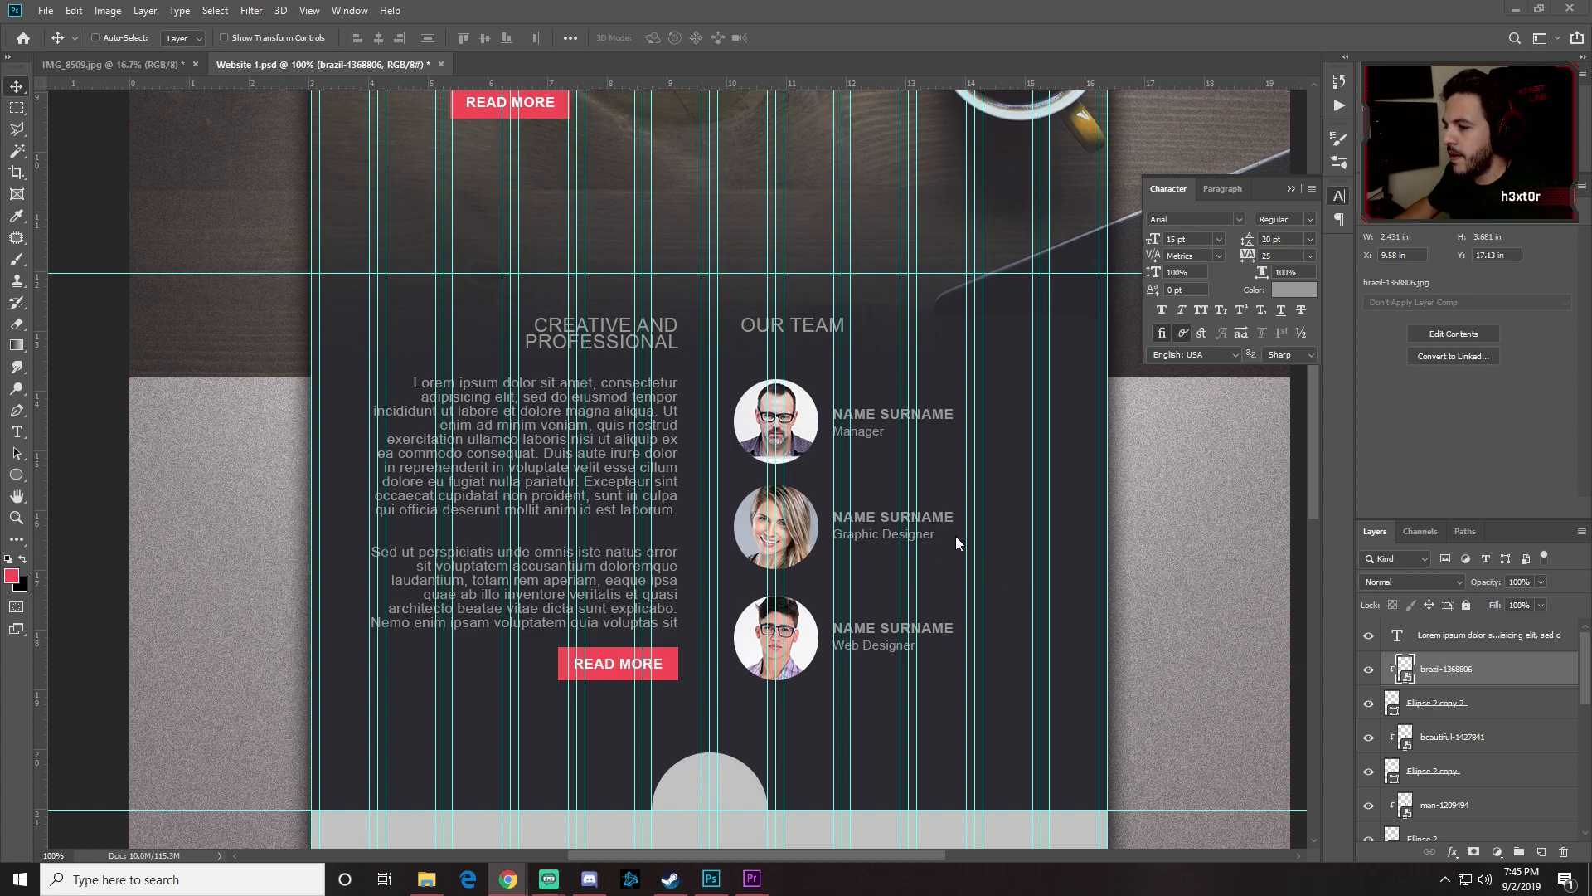
{"action": "left_click", "coordinate": [1540, 644]}
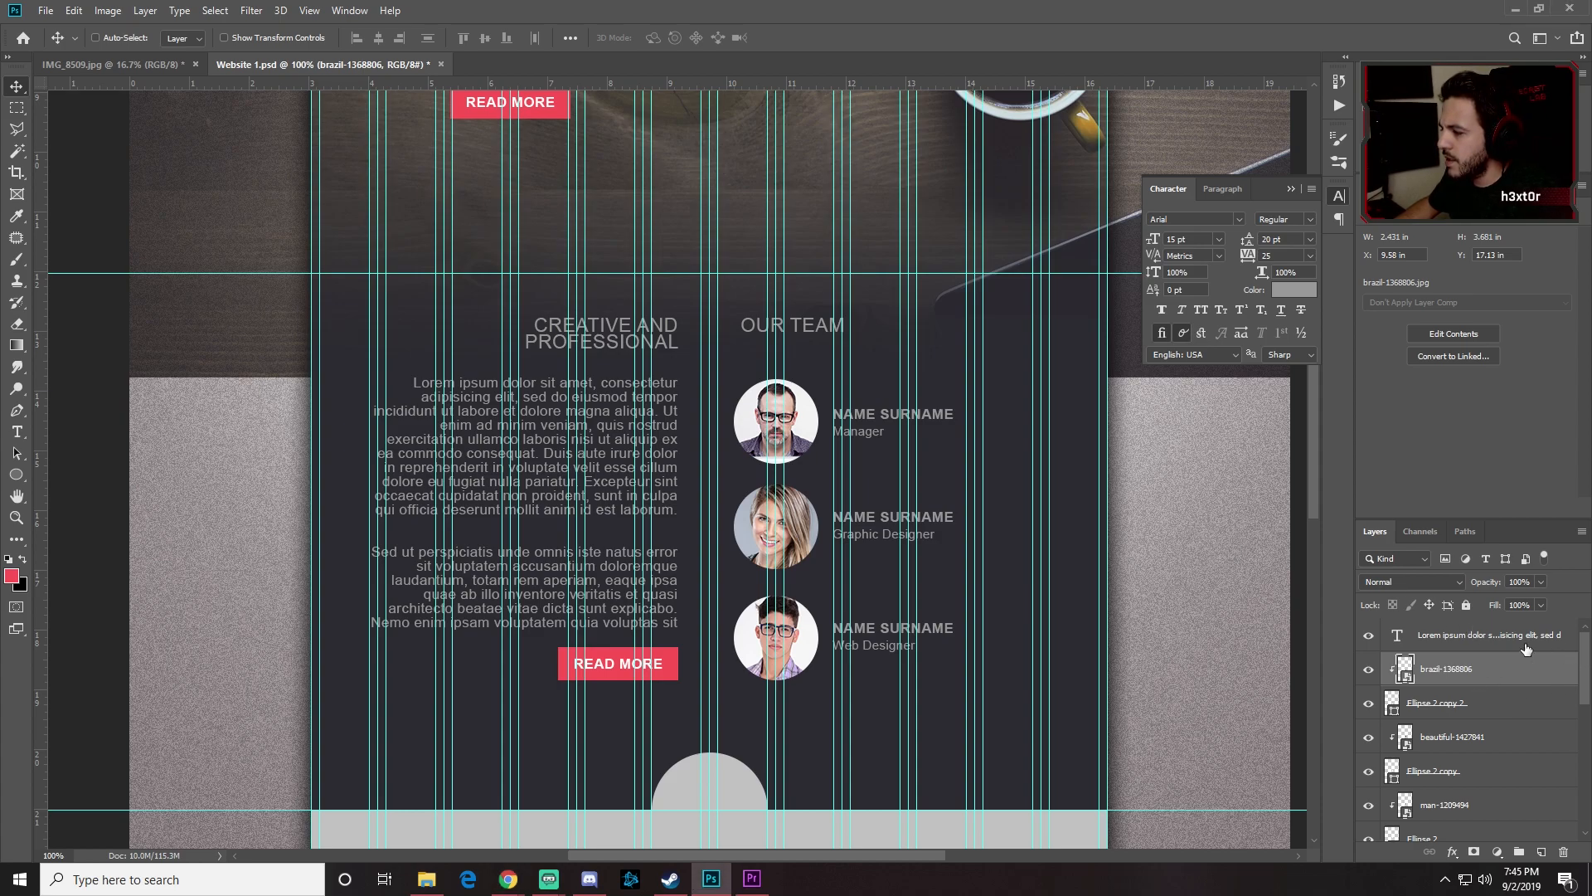
{"action": "scroll", "coordinate": [1475, 672], "scroll_direction": "down", "scroll_amount": 5}
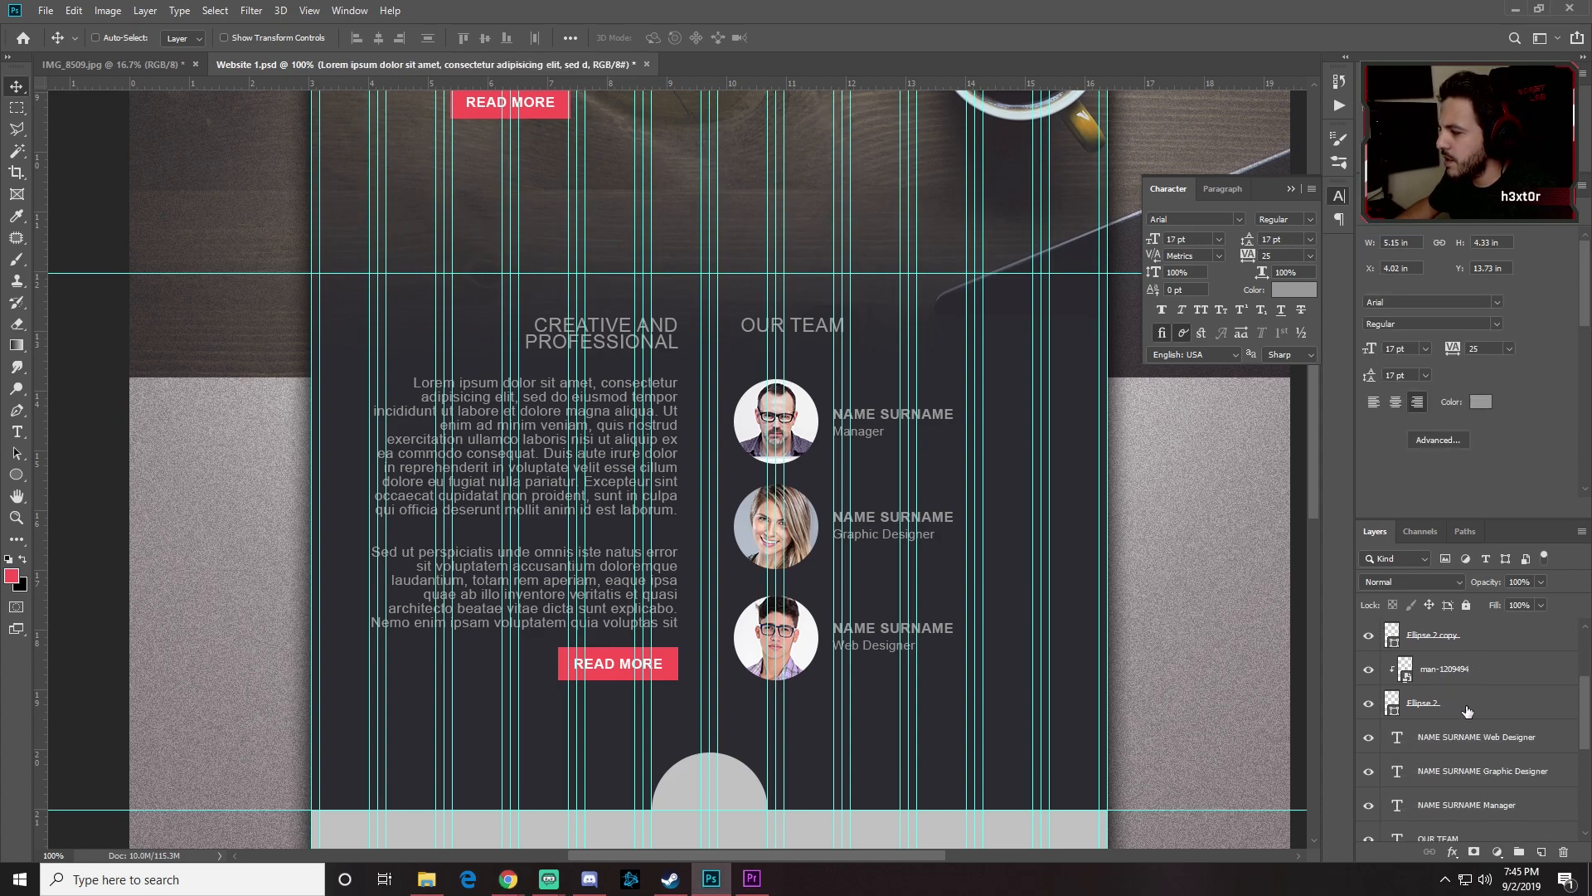
{"action": "scroll", "coordinate": [1470, 711], "scroll_direction": "down", "scroll_amount": 2}
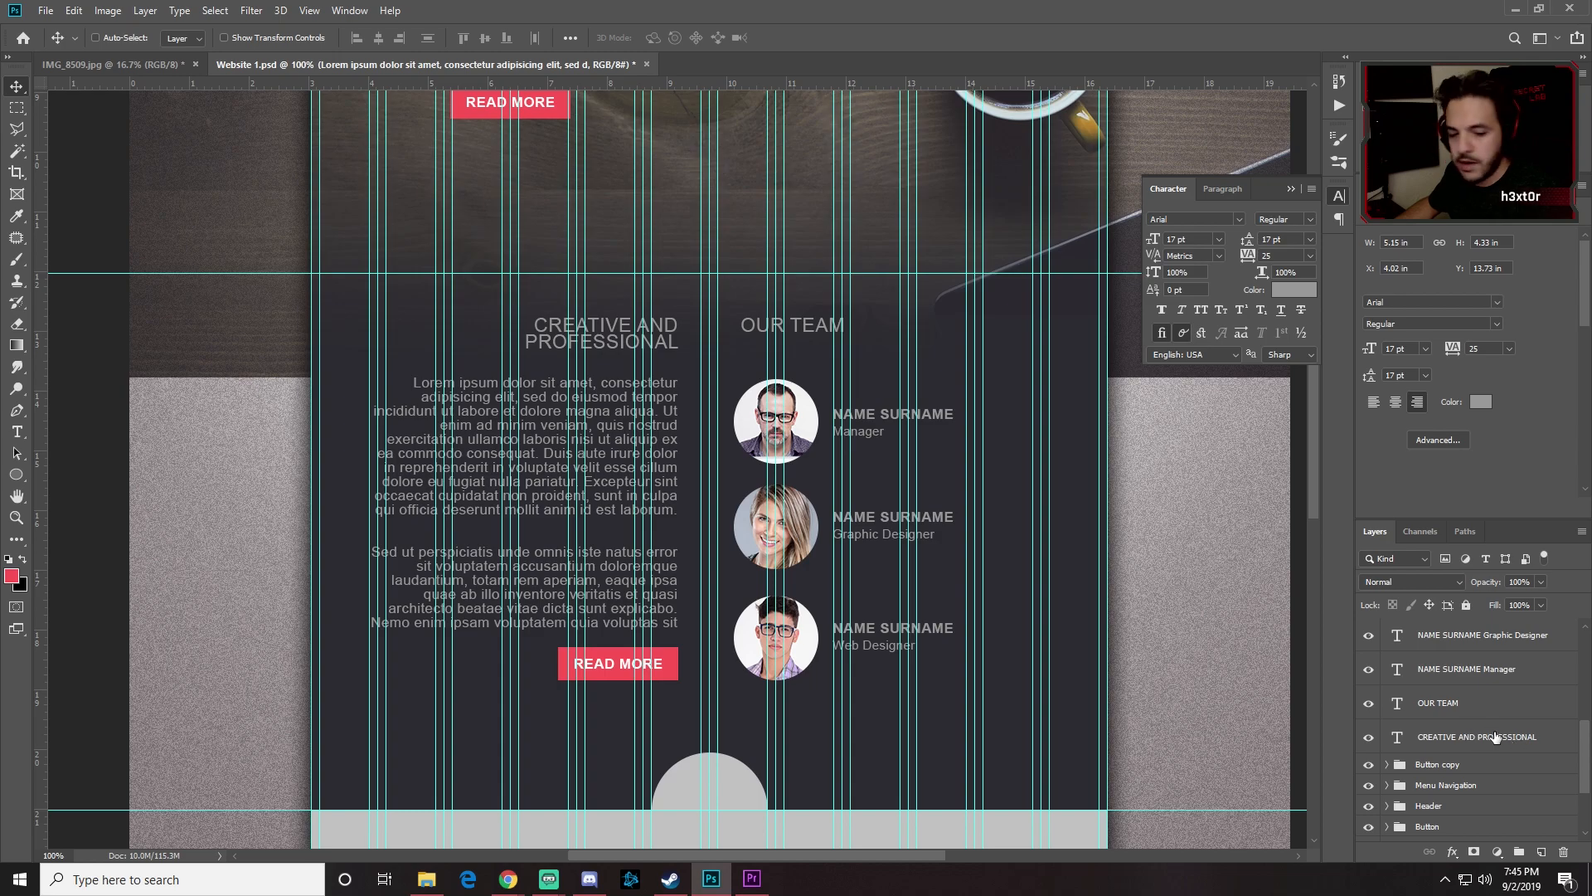
Step: Group the layers from Lorem ipsum to Button copy as 'DIV', then hide guides and zoom out
{"action": "left_click", "coordinate": [1472, 767], "text": "shift"}
{"action": "scroll", "coordinate": [1487, 756], "scroll_direction": "up", "scroll_amount": 5}
{"action": "scroll", "coordinate": [1489, 757], "scroll_direction": "down", "scroll_amount": 6}
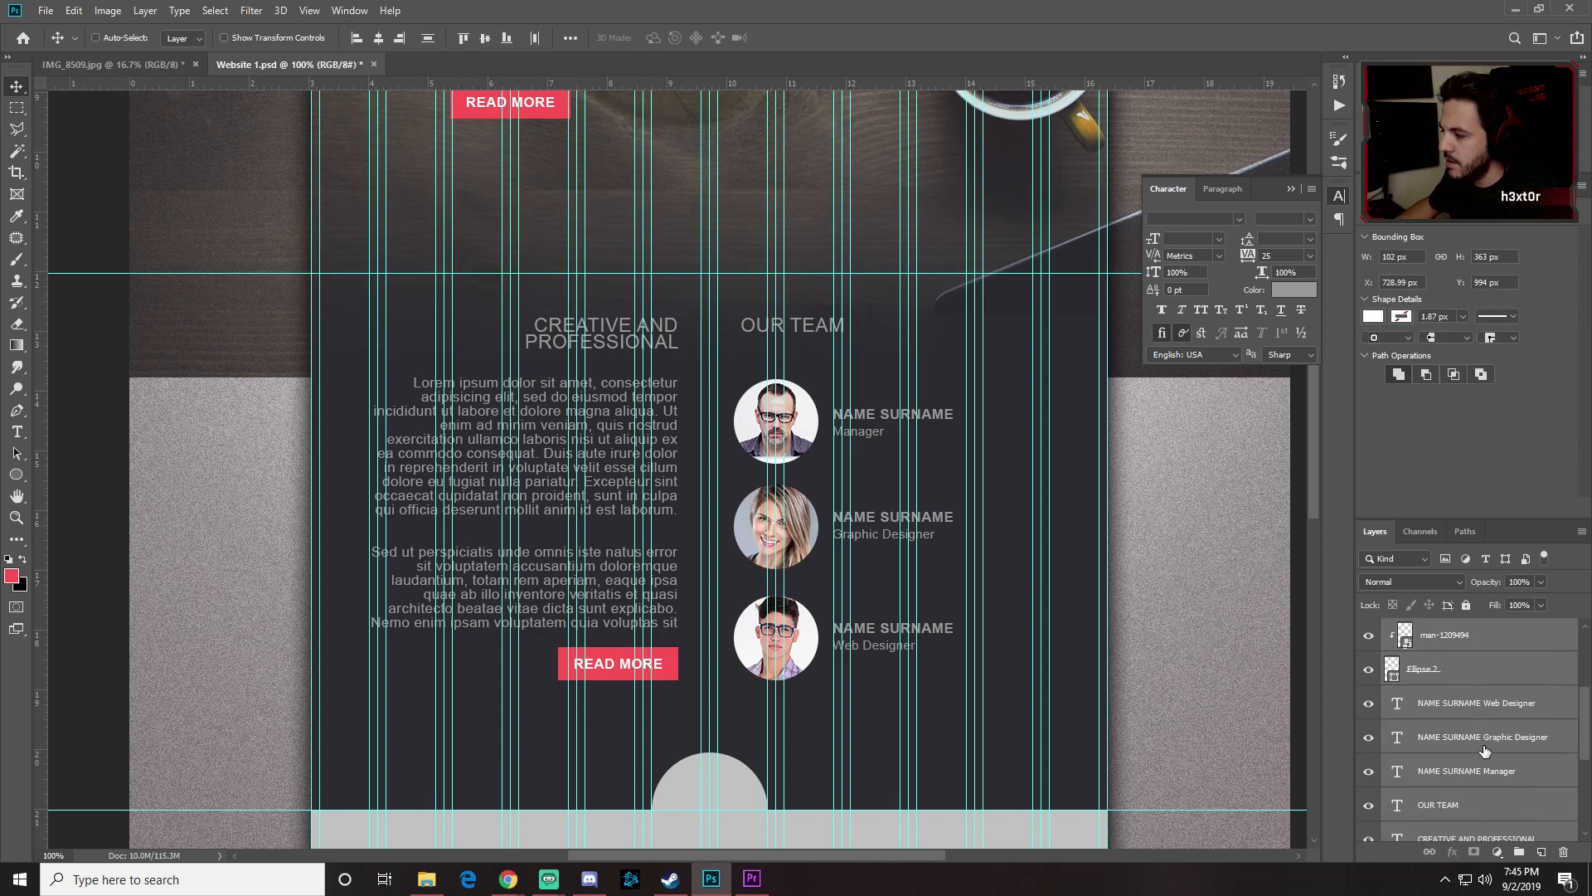
{"action": "key", "text": "ctrl+g"}
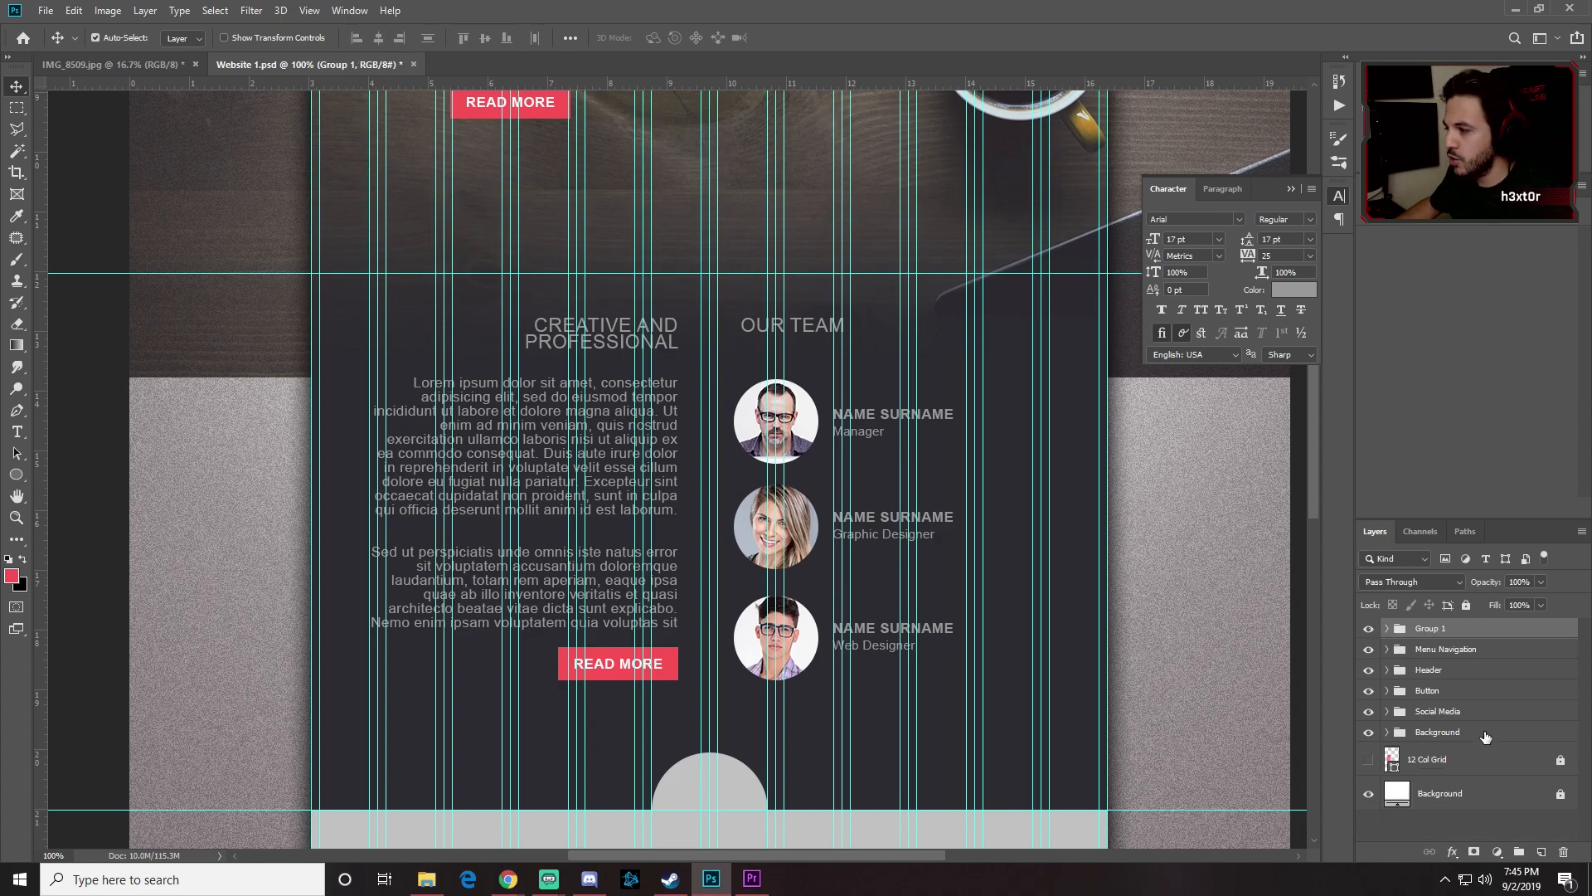
{"action": "double_click", "coordinate": [1444, 628]}
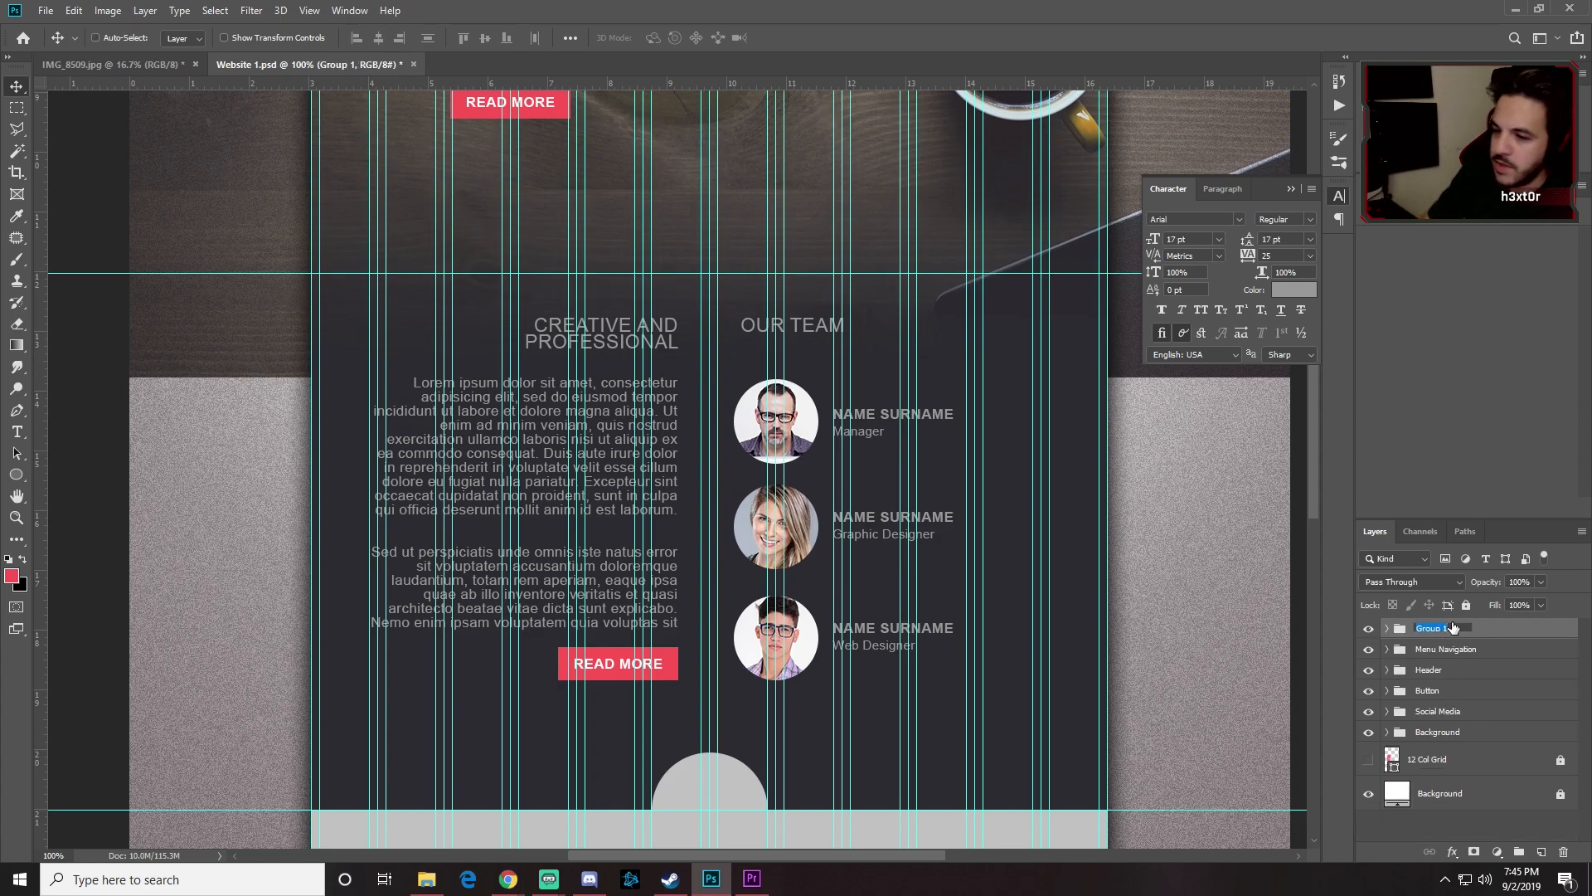
{"action": "type", "text": "D"}
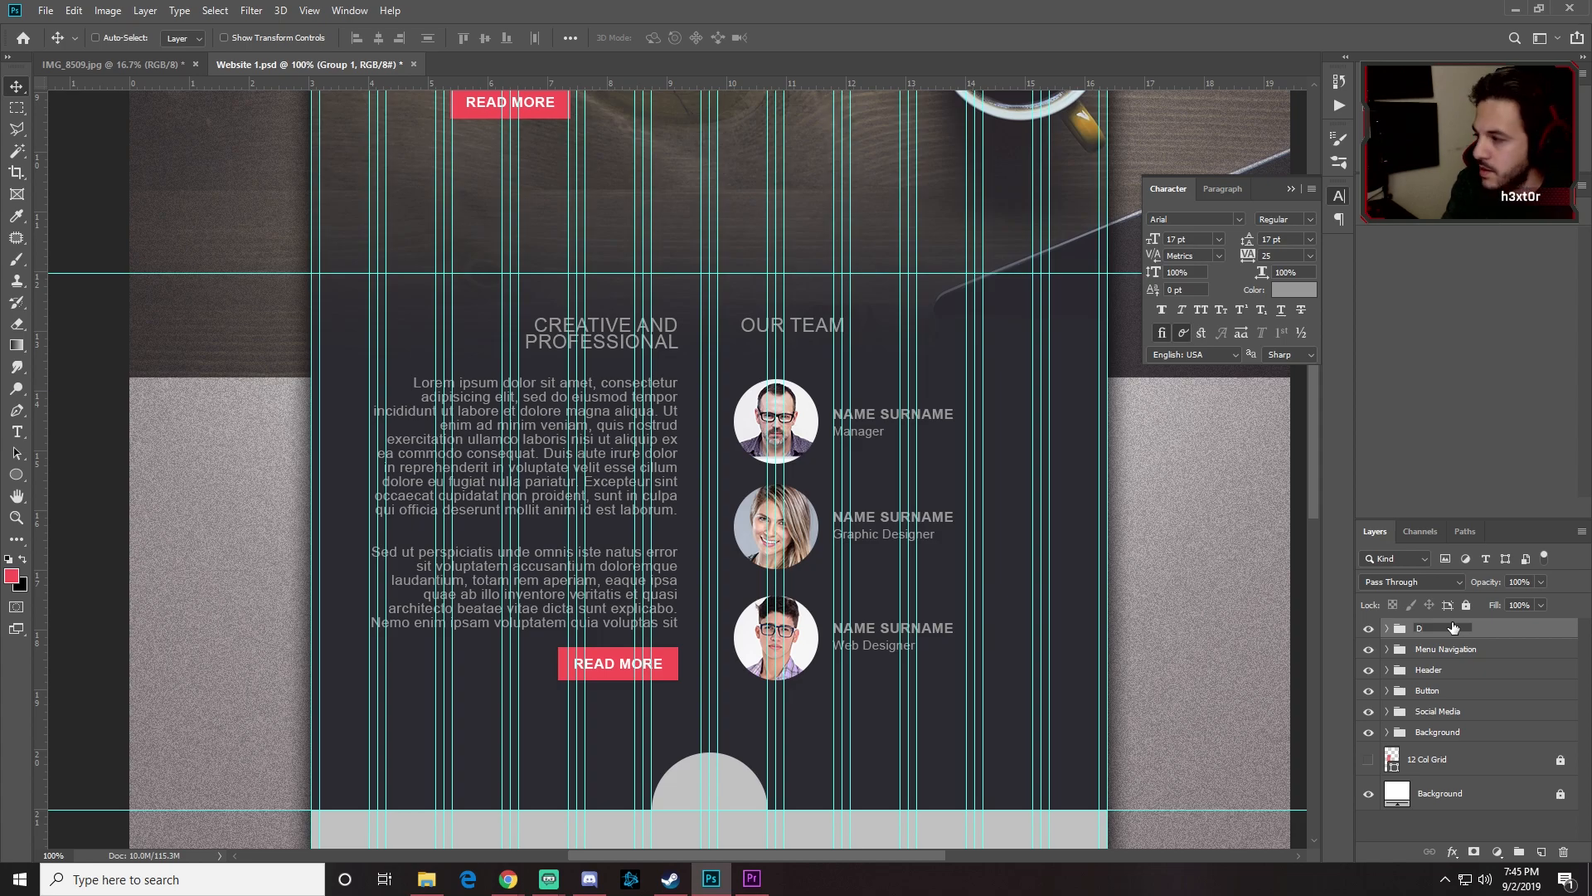
{"action": "type", "text": "IV"}
{"action": "key", "text": "Return"}
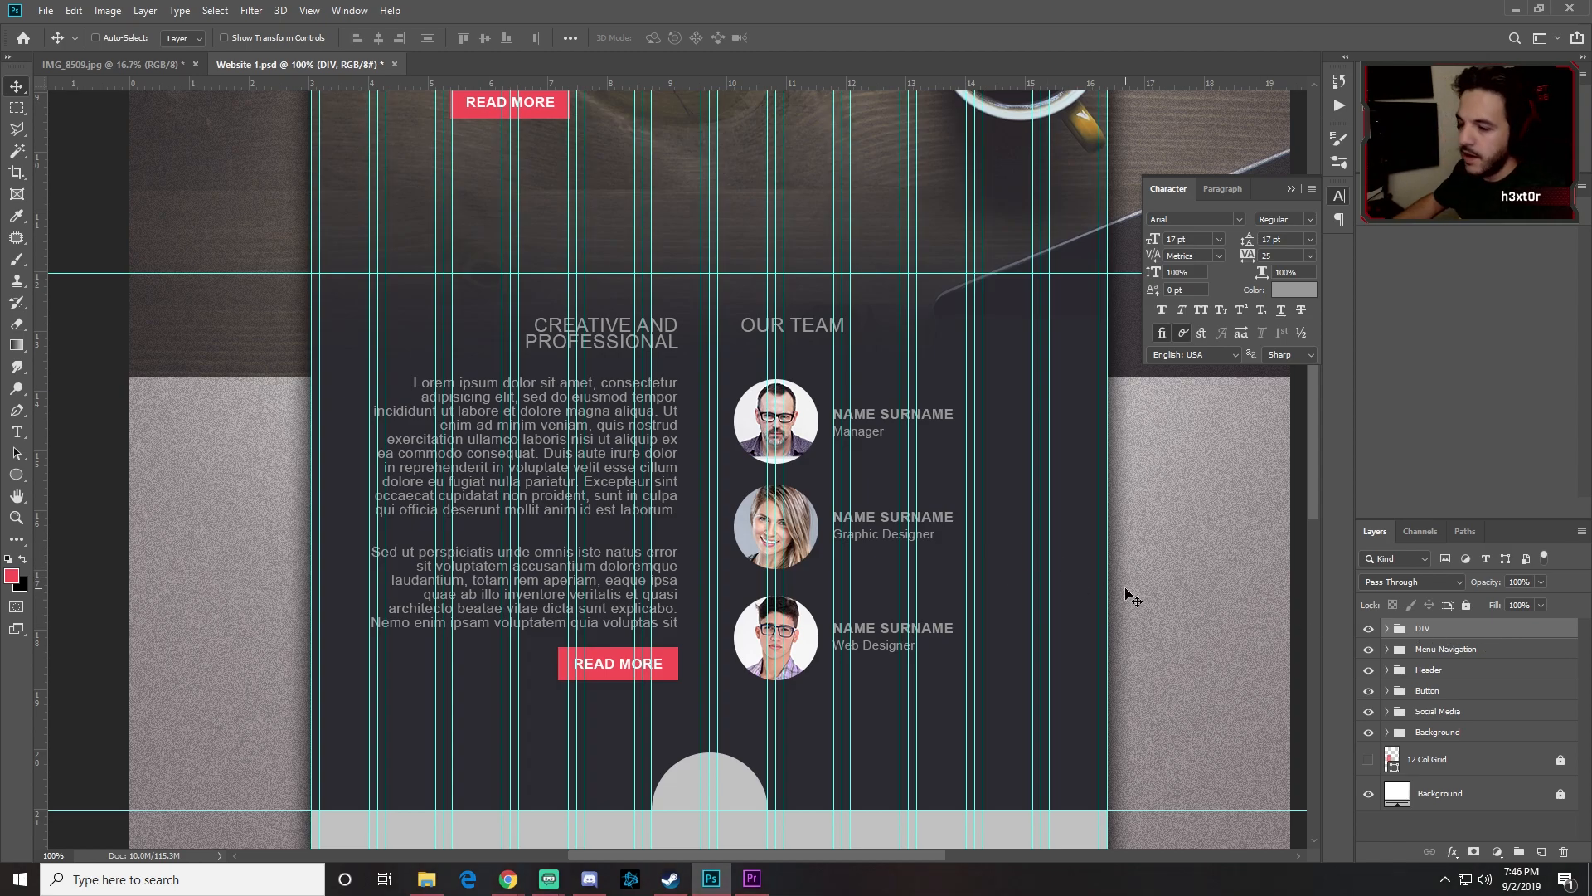
{"action": "key", "text": "ctrl+minus"}
{"action": "key", "text": "ctrl+semicolon"}
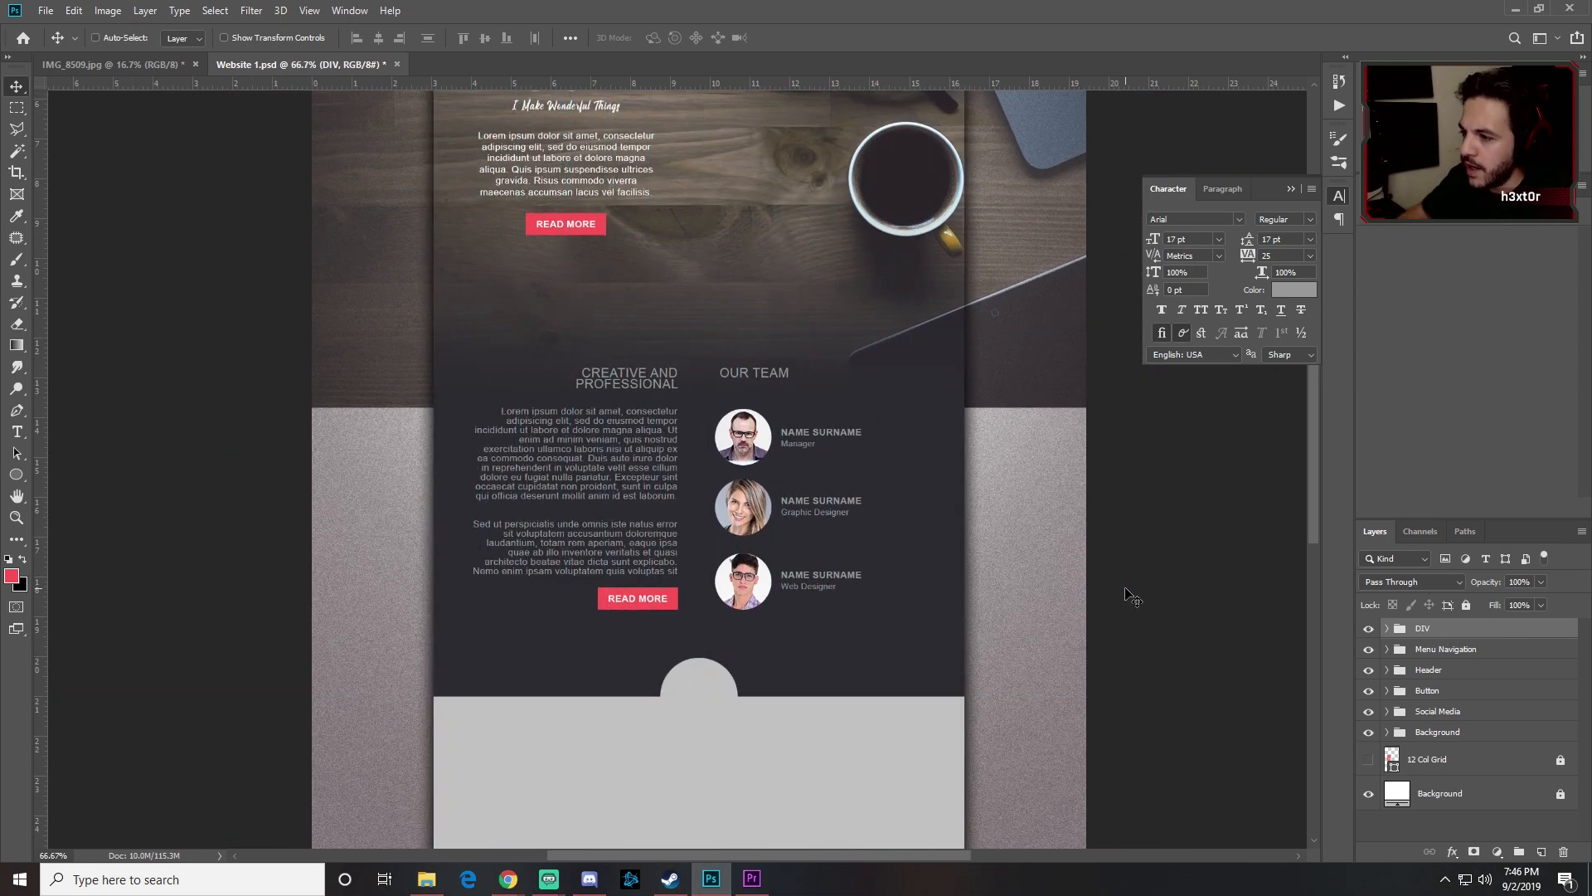
{"action": "scroll", "coordinate": [1130, 597], "scroll_direction": "up", "scroll_amount": 2}
{"action": "scroll", "coordinate": [1131, 597], "scroll_direction": "up", "scroll_amount": 1}
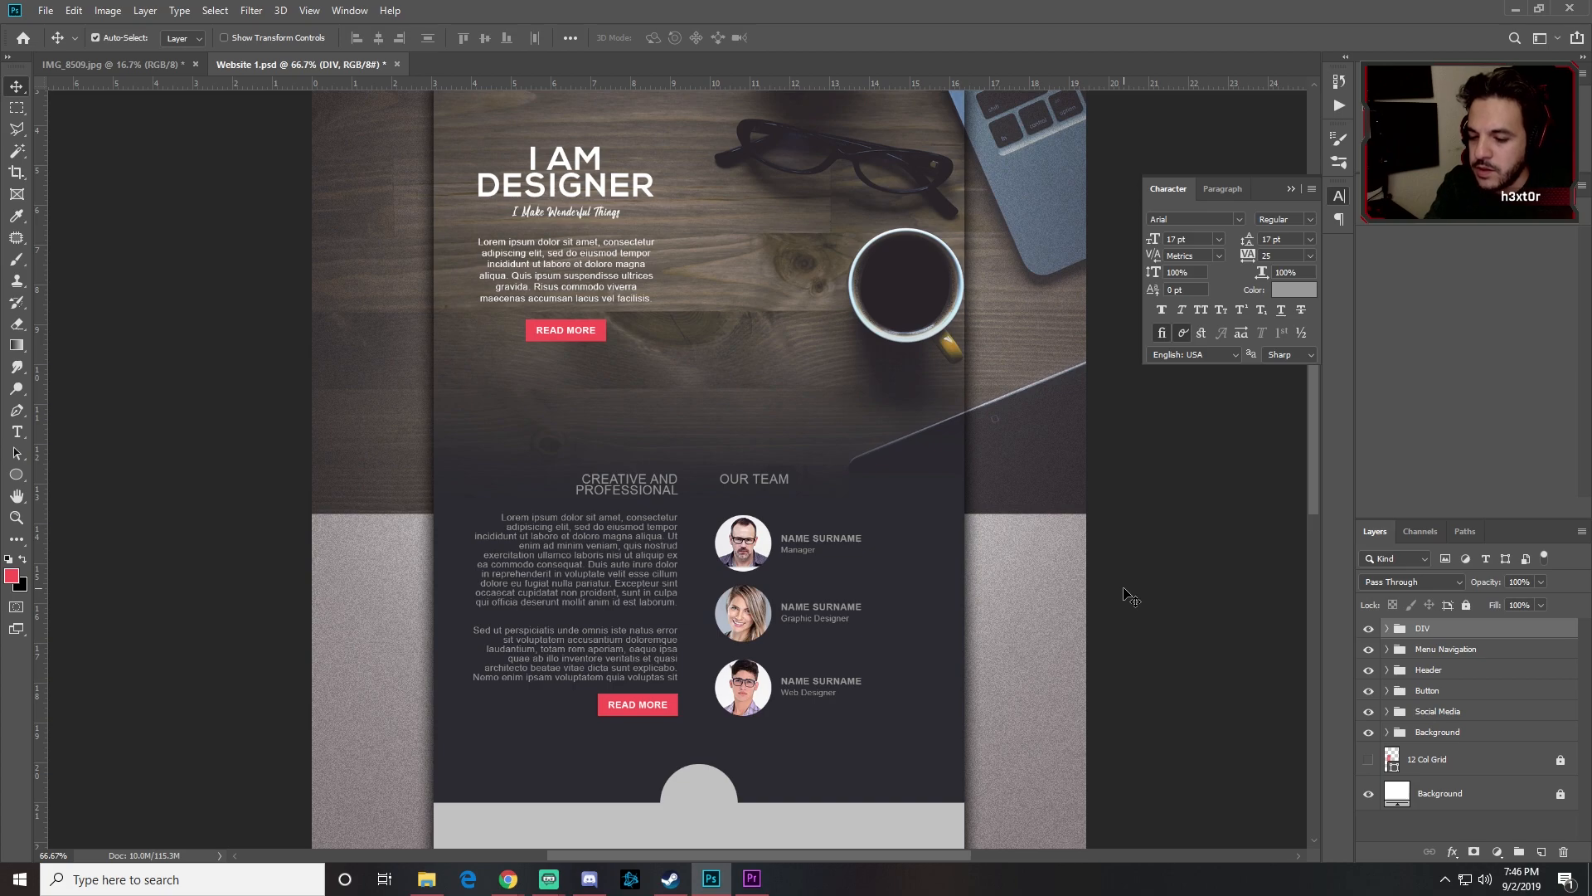
{"action": "key", "text": "ctrl+minus"}
{"action": "key", "text": "ctrl+plus"}
{"action": "key", "text": "ctrl+minus"}
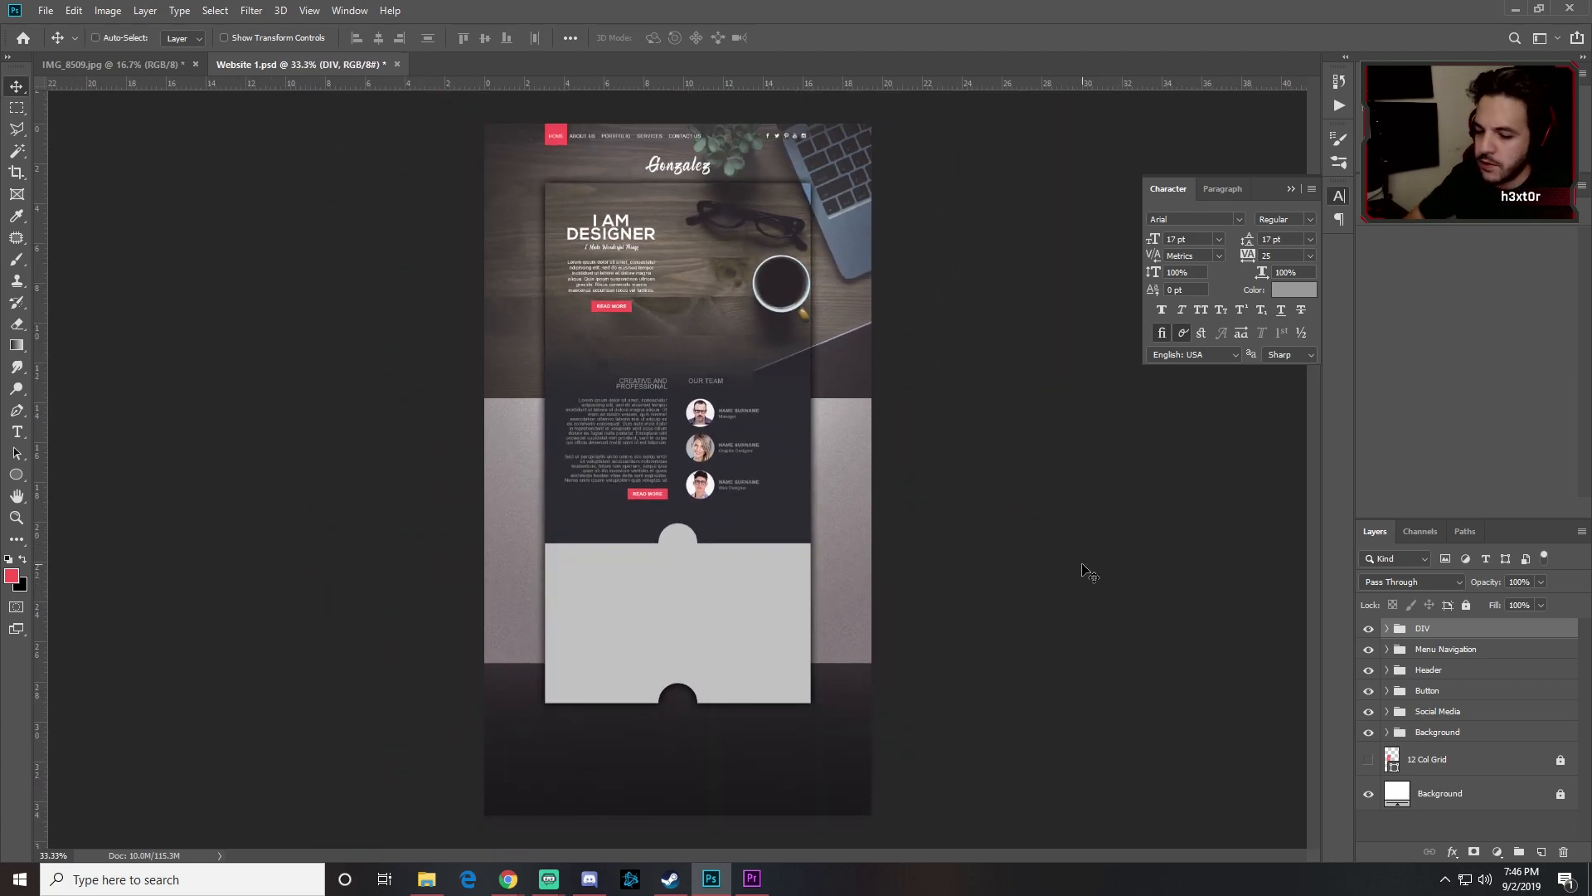
{"action": "key", "text": "ctrl+plus"}
{"action": "key", "text": "ctrl+minus"}
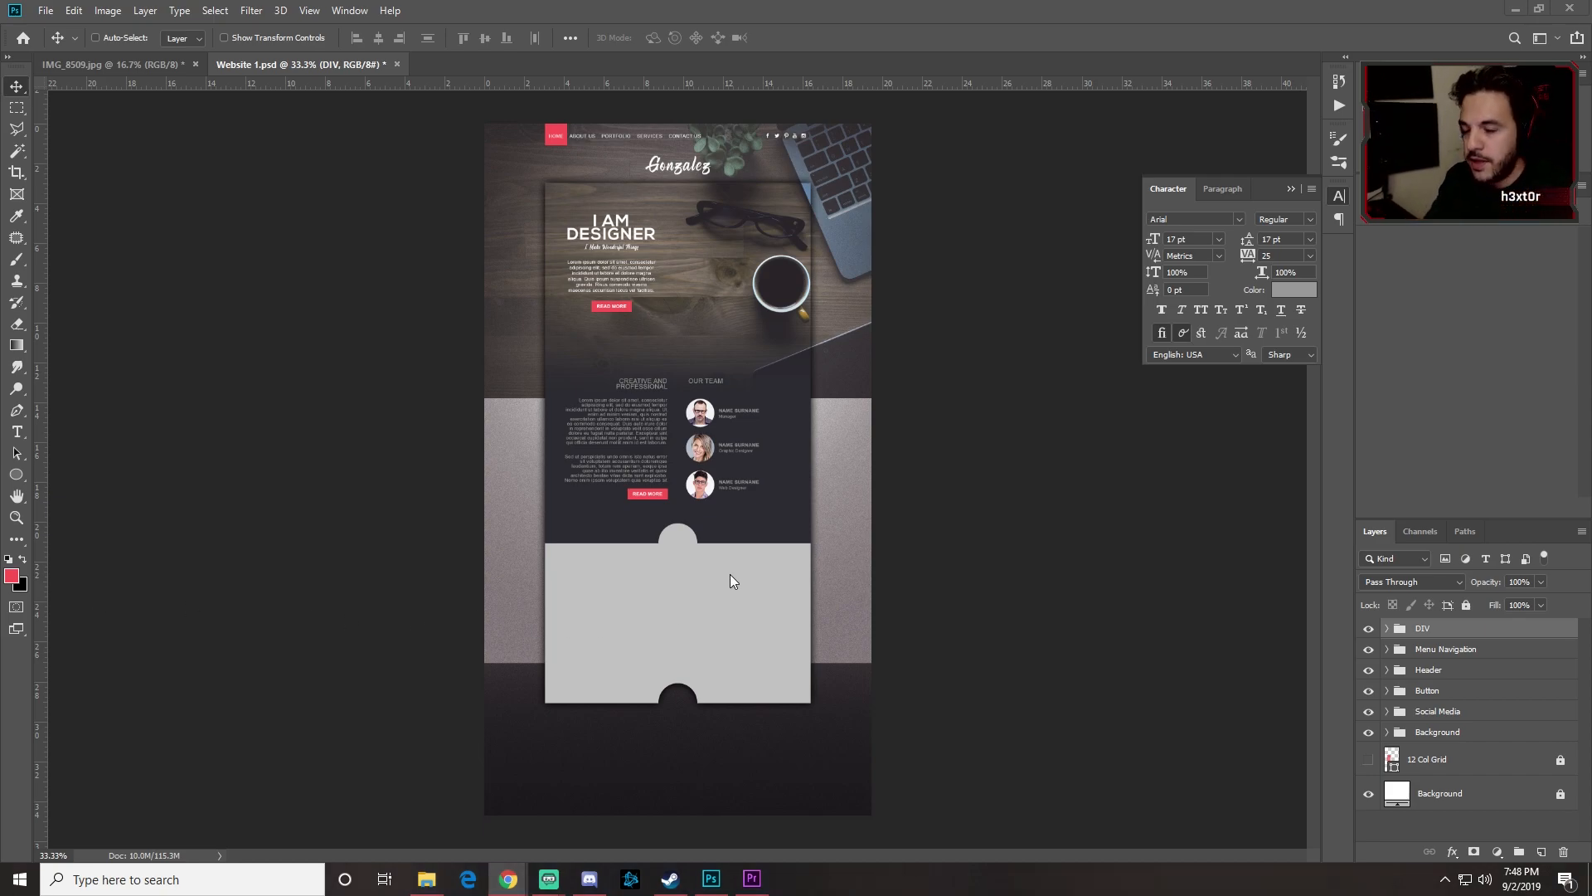
{"action": "left_click", "coordinate": [878, 7]}
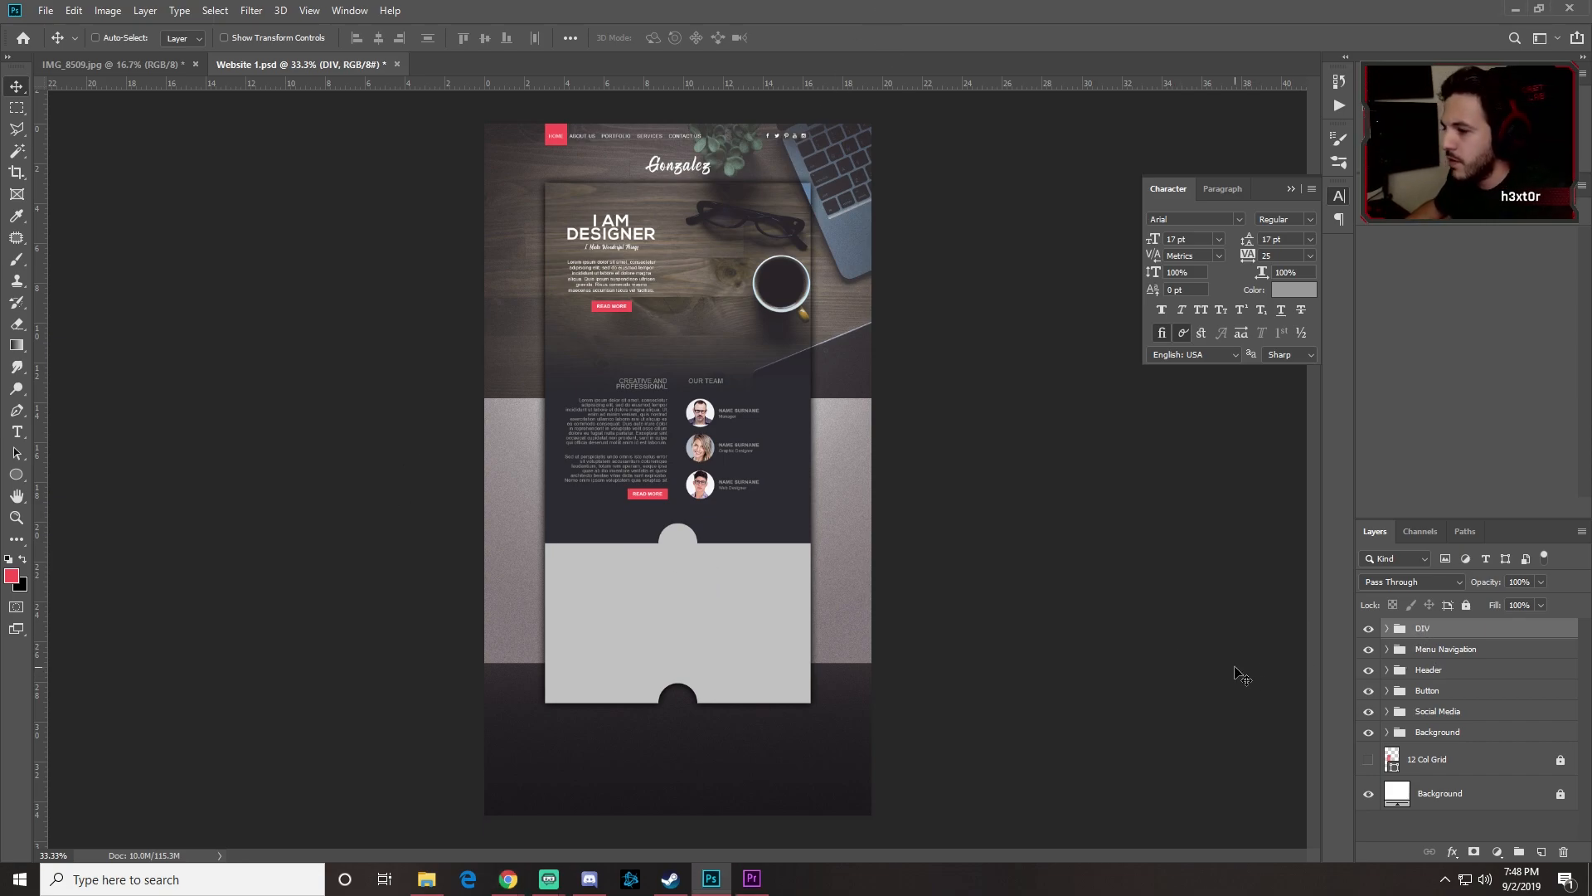
{"action": "key", "text": "ctrl+1"}
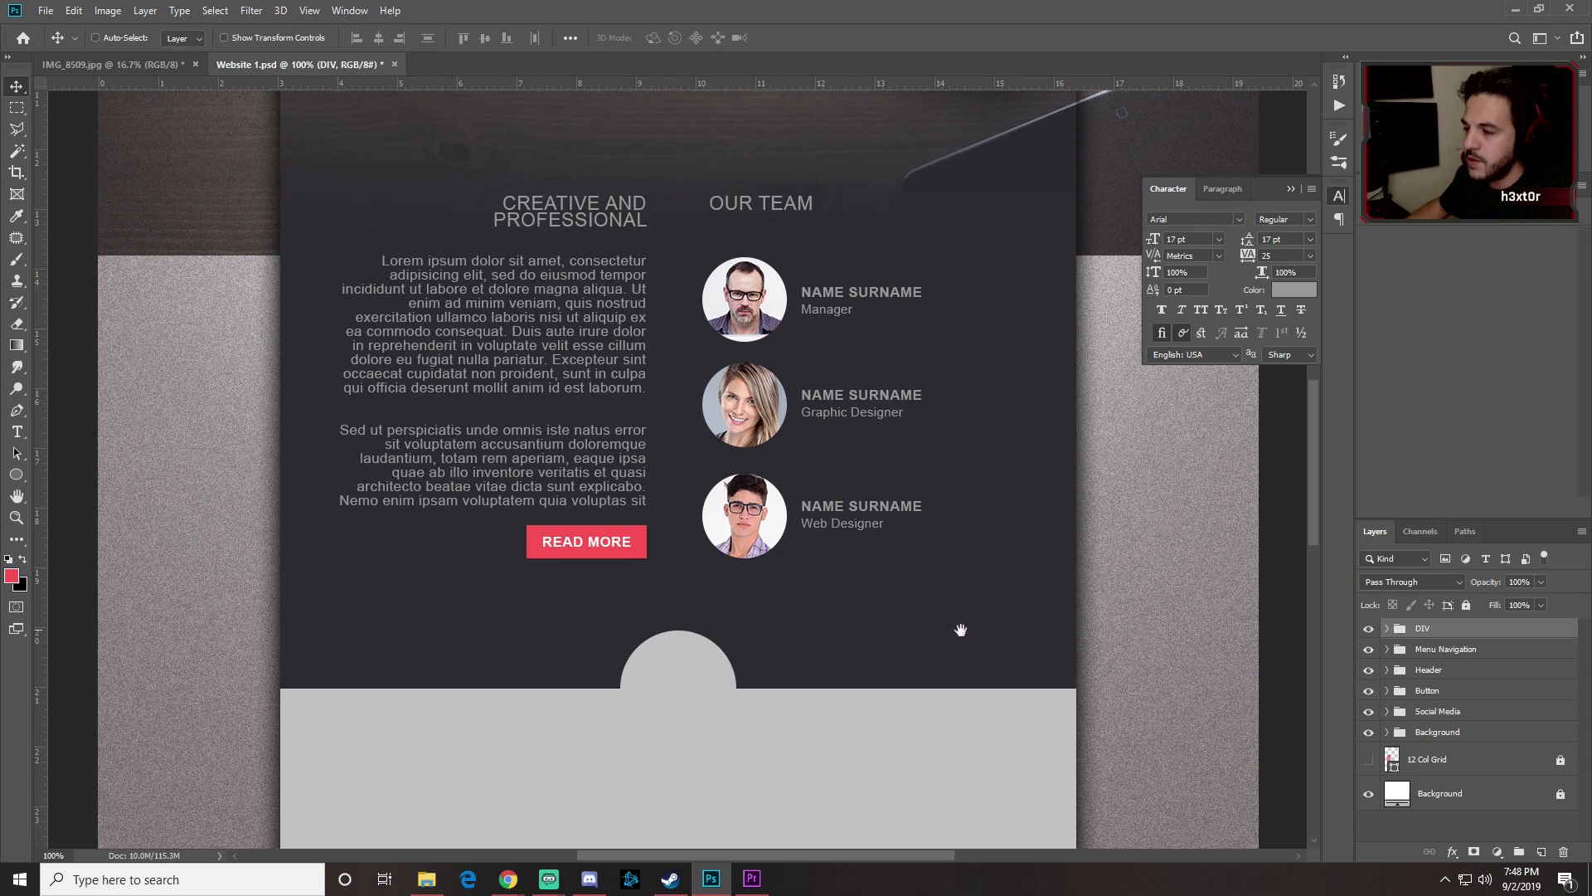
Step: Add a dark SELECTED WORK heading at the top of the grey section
{"action": "left_click_drag", "start_coordinate": [857, 667], "coordinate": [782, 198]}
{"action": "left_click_drag", "start_coordinate": [657, 312], "coordinate": [678, 437]}
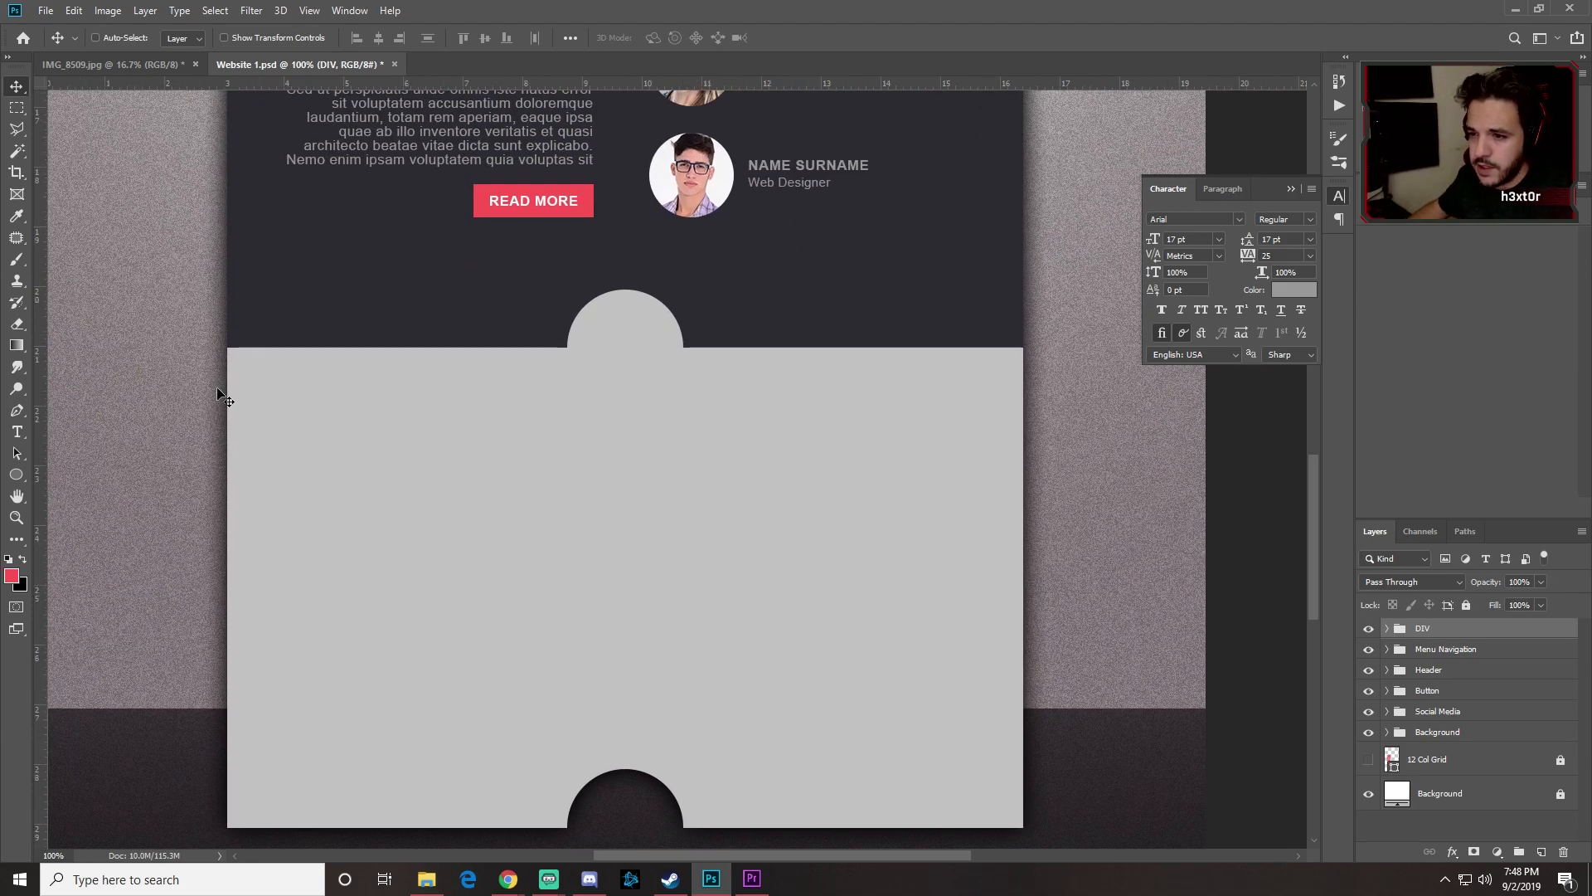
{"action": "left_click", "coordinate": [17, 432]}
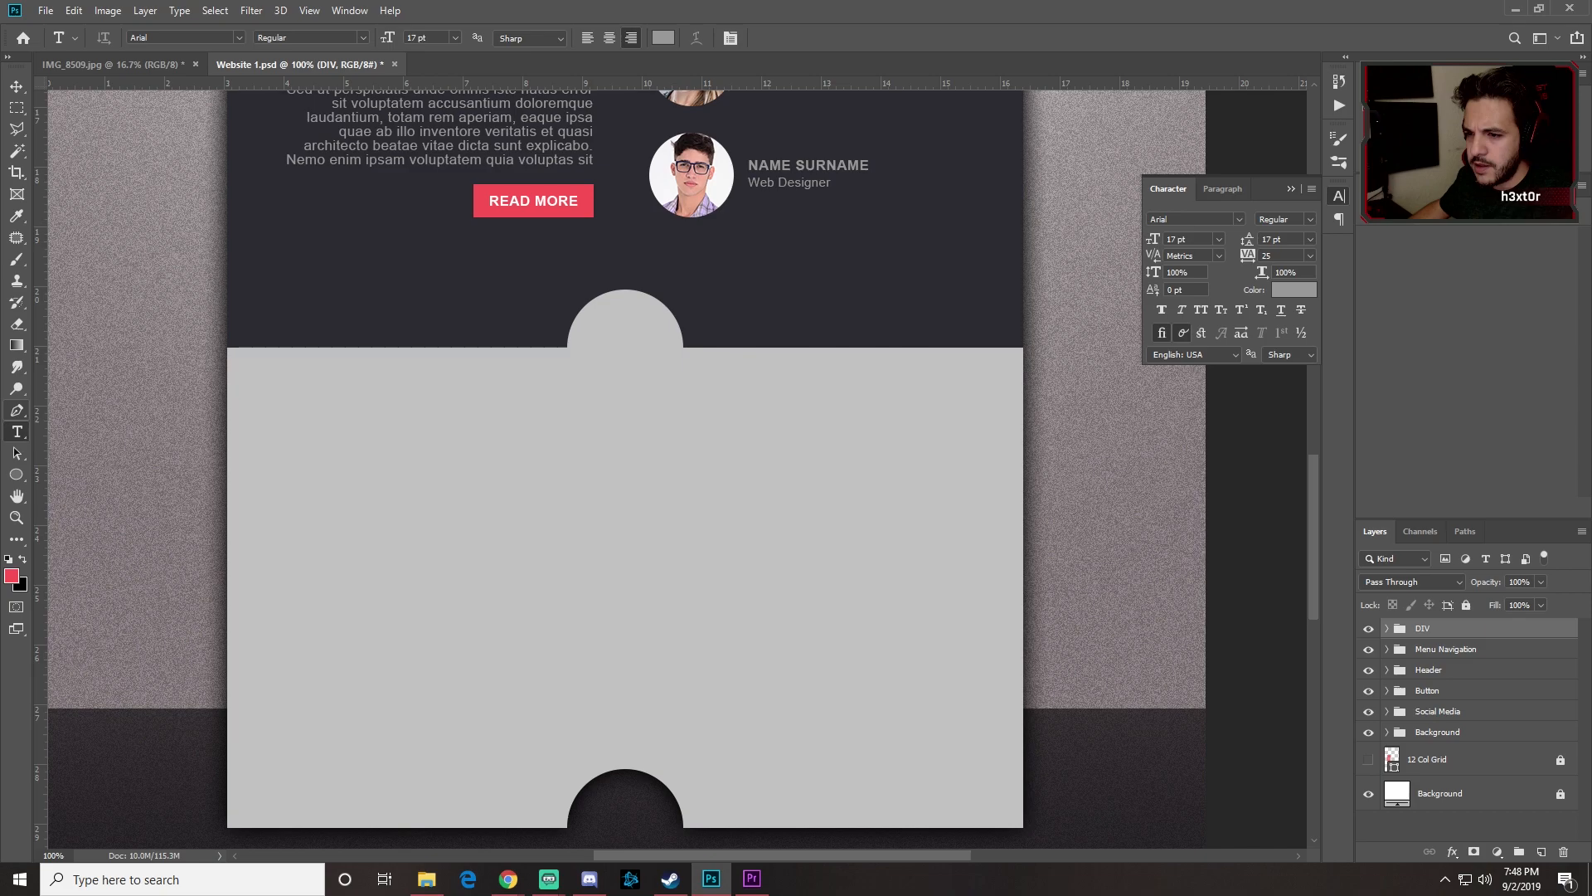
{"action": "left_click", "coordinate": [612, 442]}
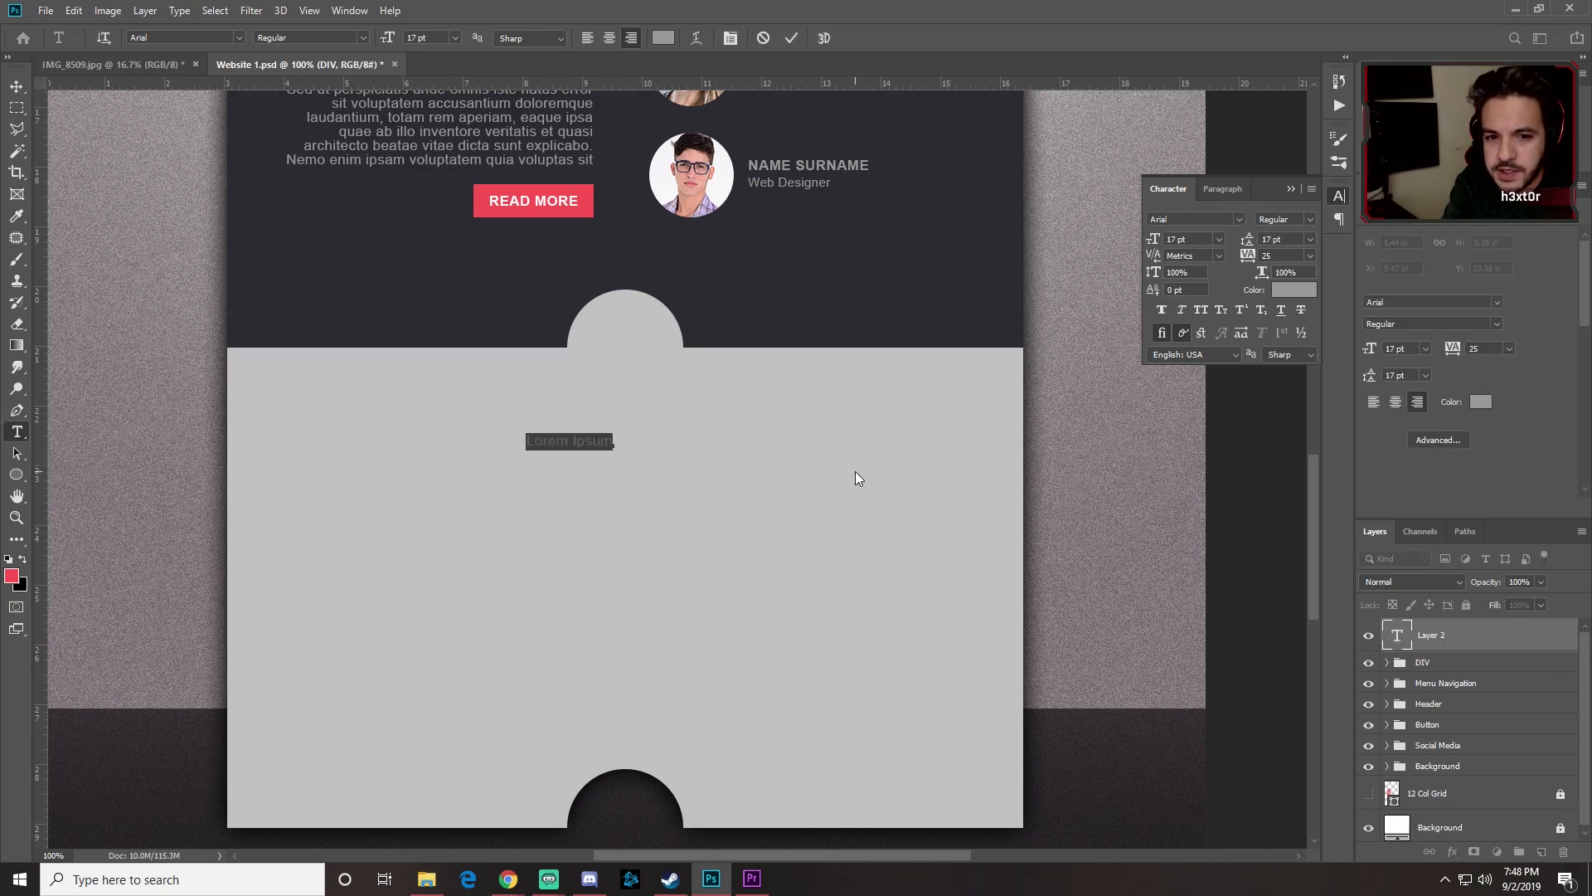
{"action": "type", "text": "SELECTED WORK"}
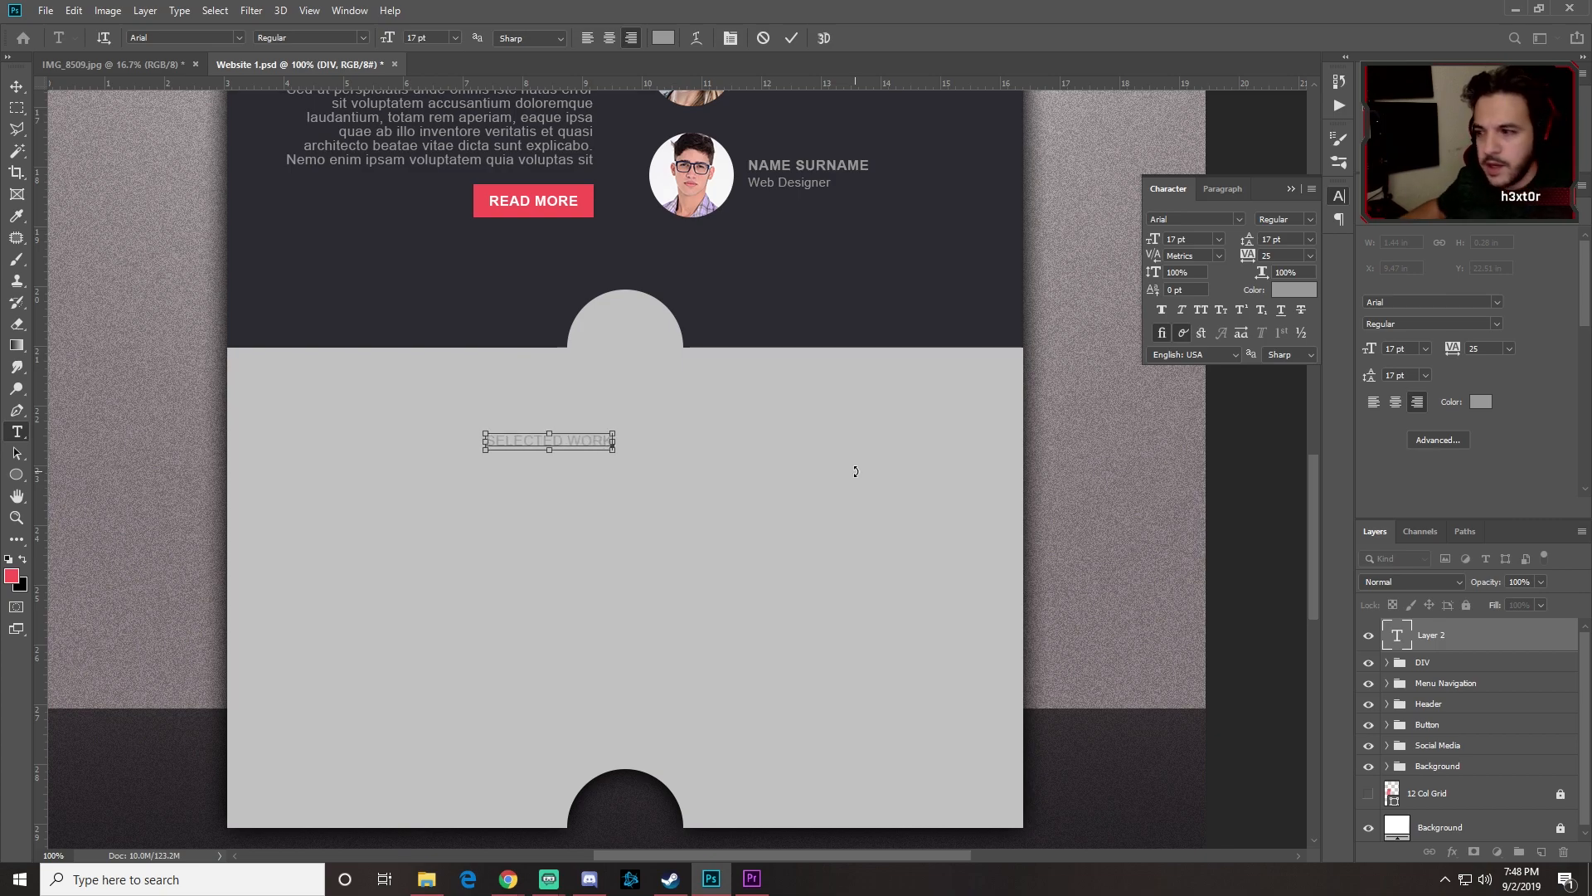
{"action": "key", "text": "ctrl+a"}
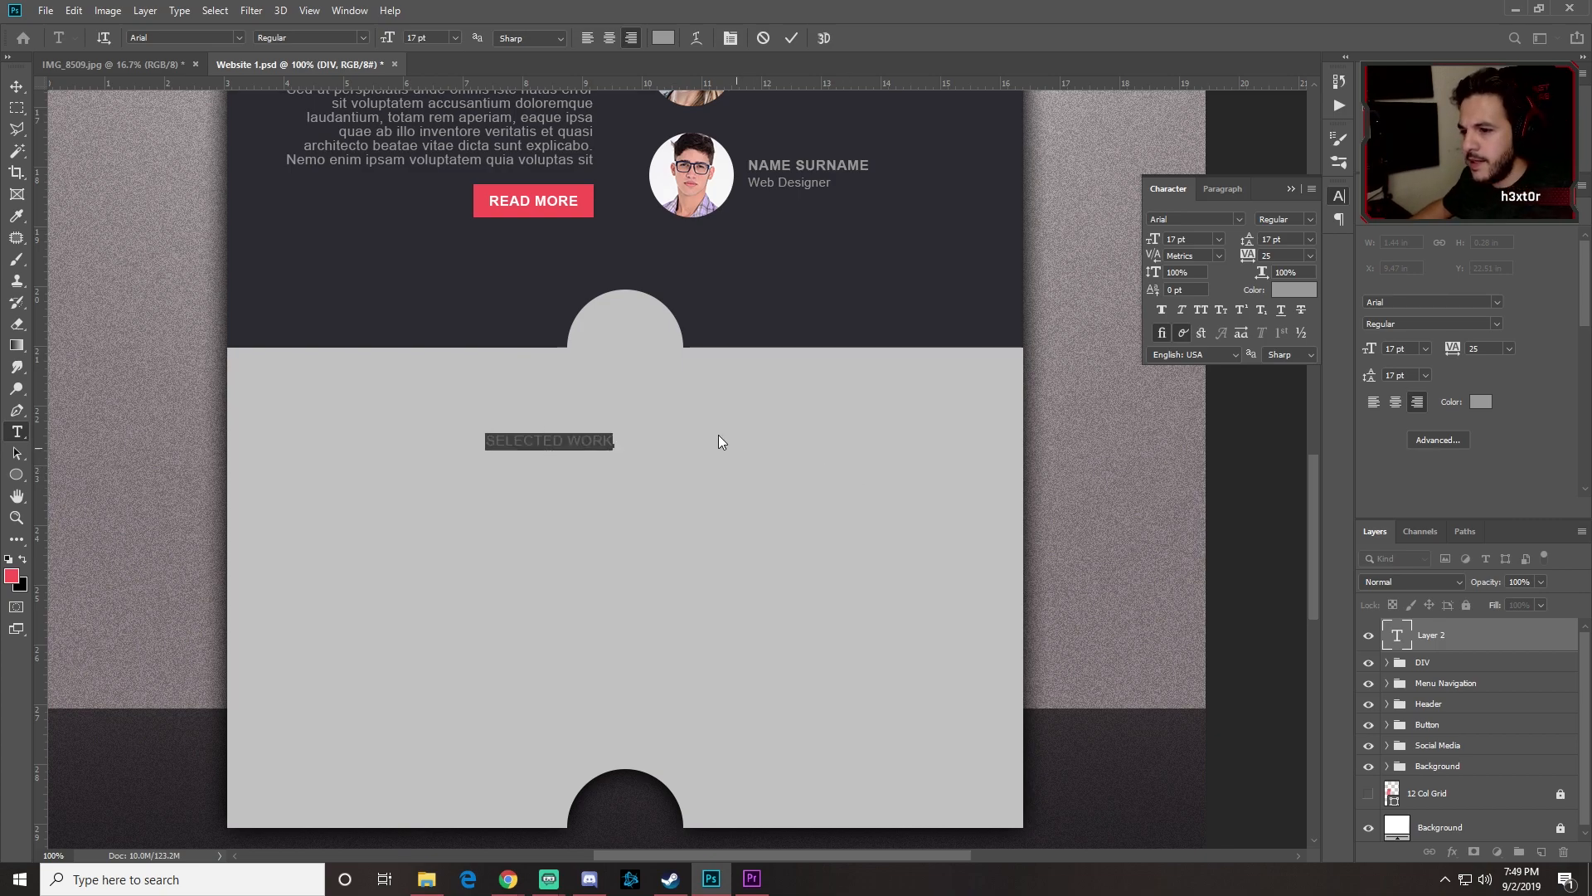
{"action": "left_click", "coordinate": [12, 576]}
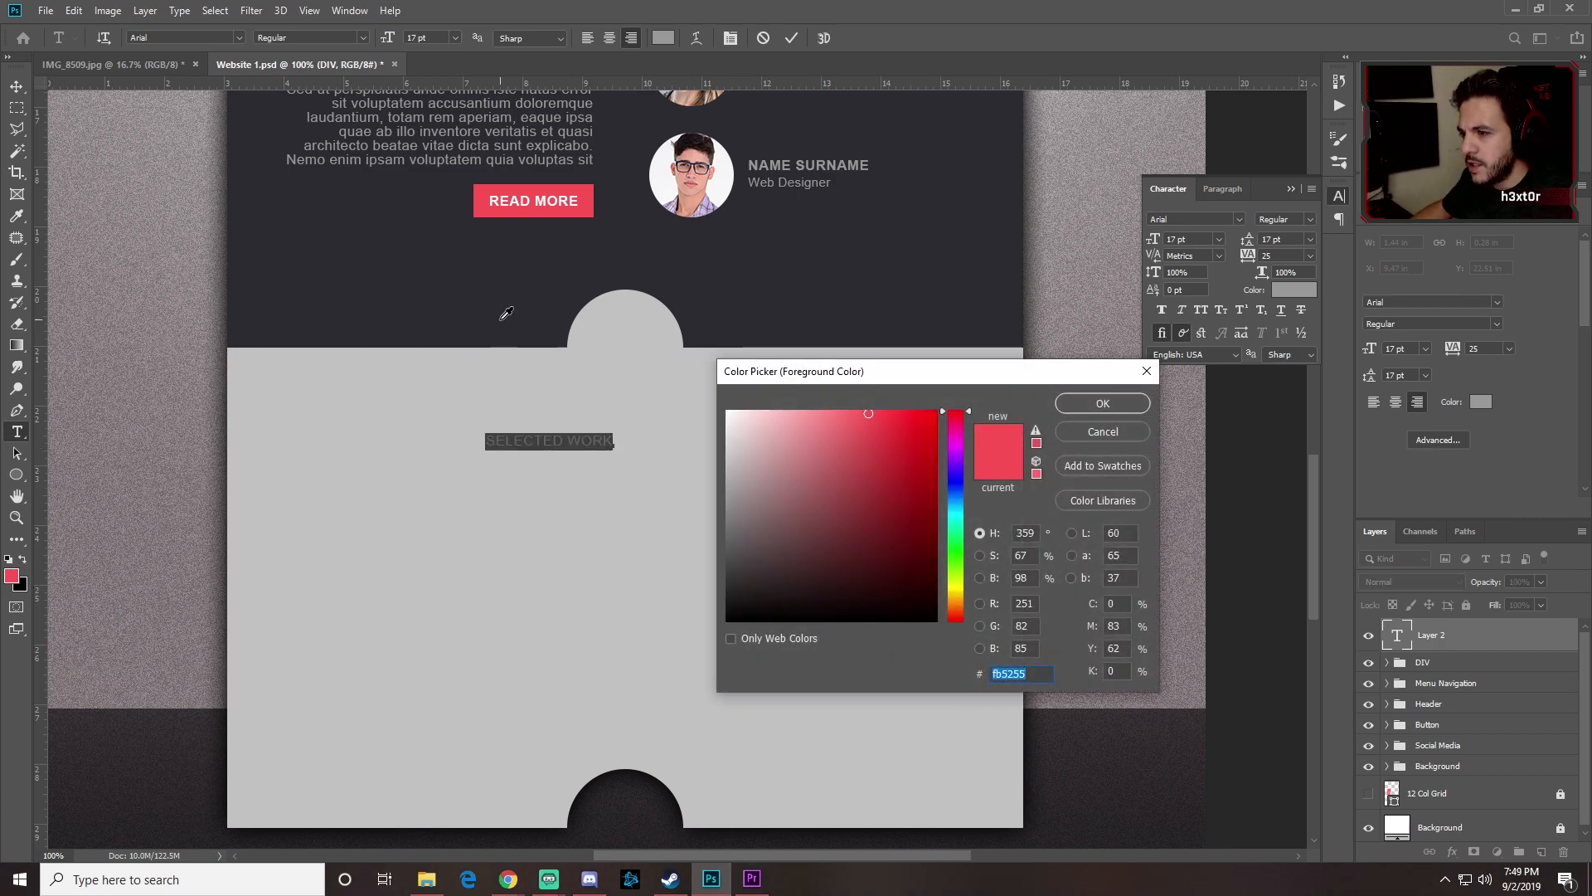
{"action": "left_click", "coordinate": [501, 318]}
{"action": "left_click", "coordinate": [1093, 398]}
{"action": "left_click", "coordinate": [16, 86]}
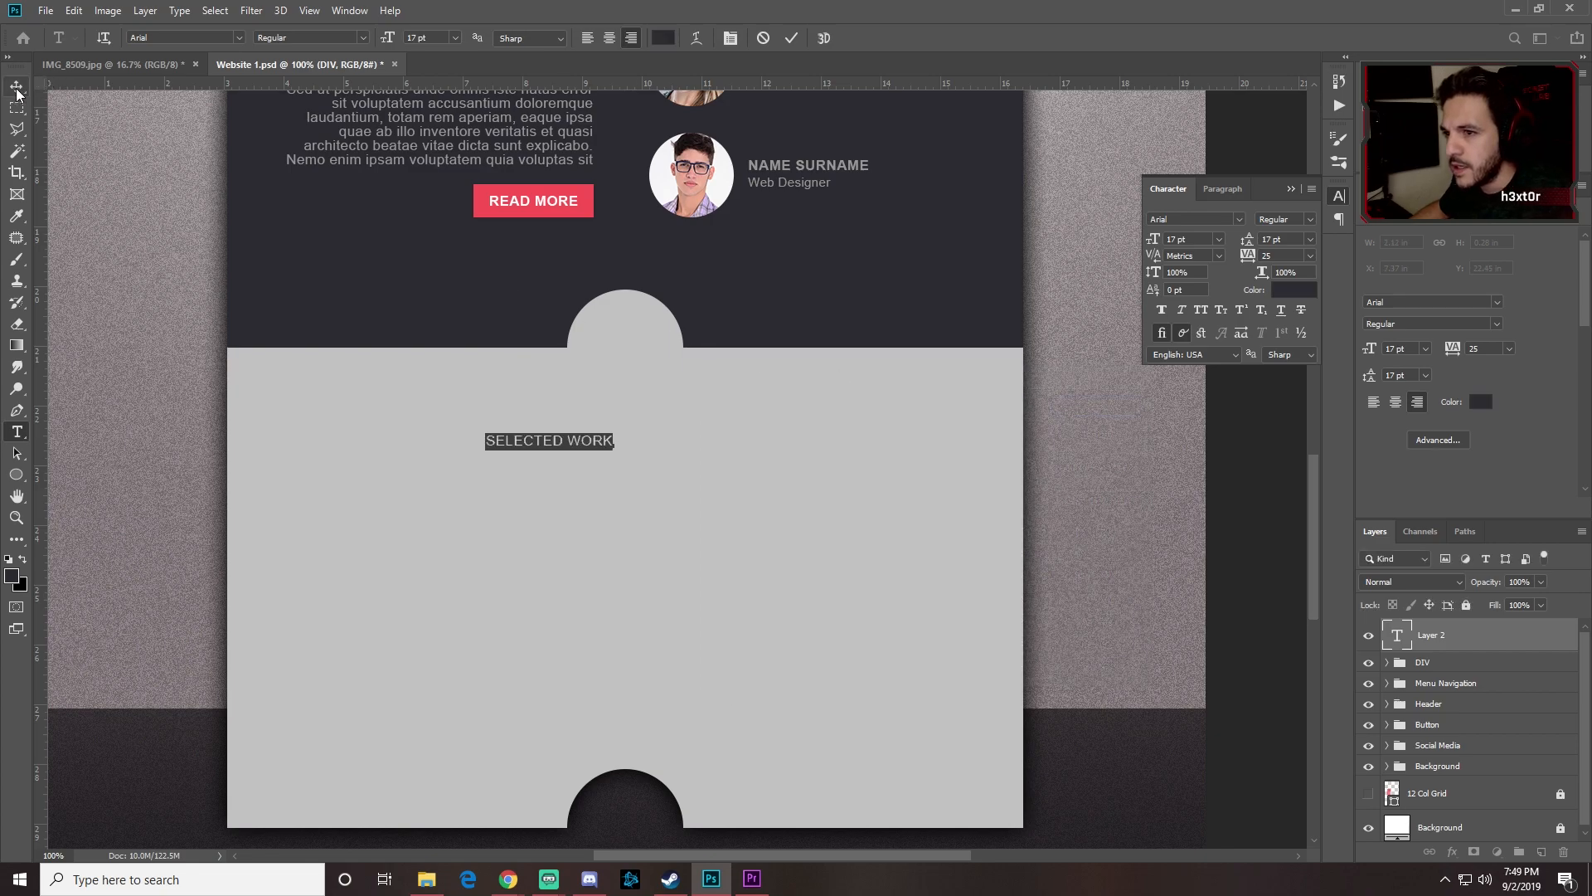
{"action": "left_click_drag", "start_coordinate": [564, 389], "coordinate": [643, 375]}
Step: Show the guides again, give the heading the Black weight and centre it
{"action": "key", "text": "ctrl+semicolon"}
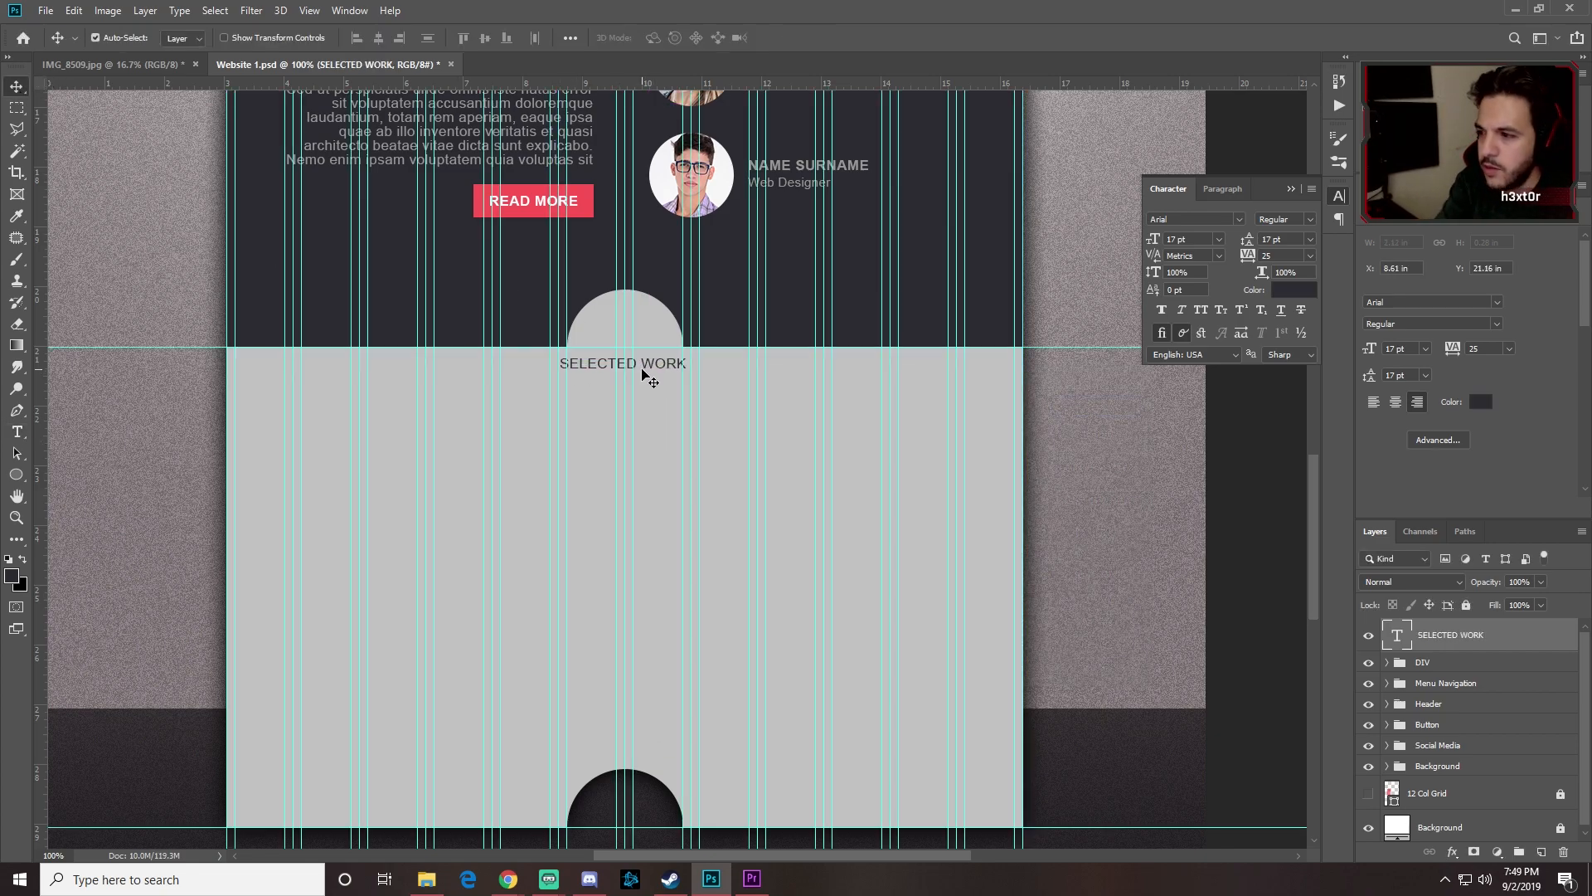
{"action": "key", "text": "t"}
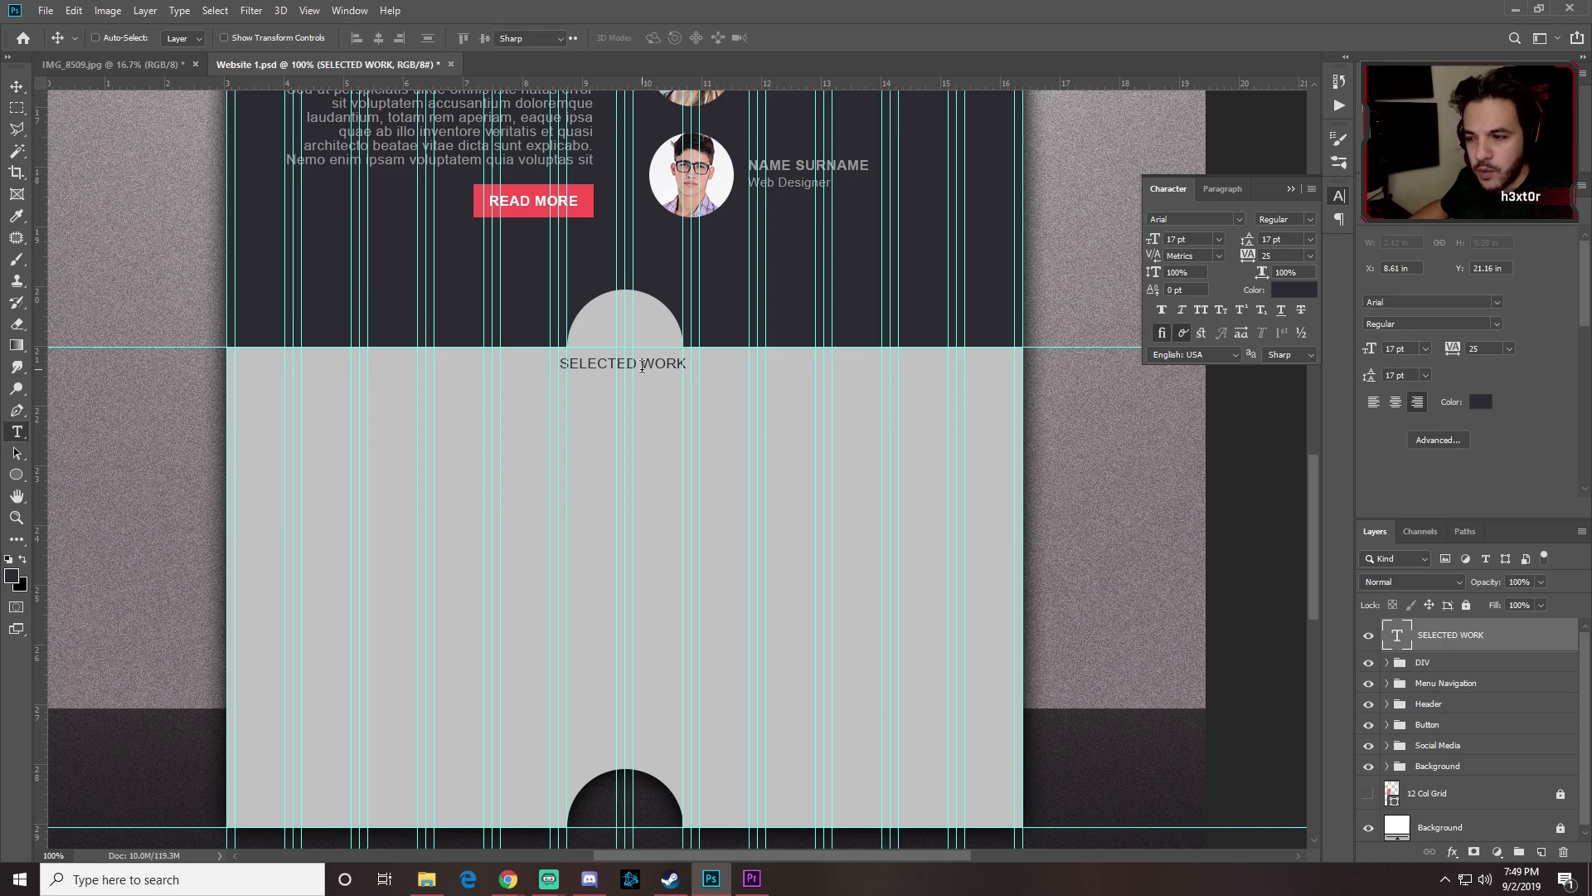
{"action": "left_click", "coordinate": [643, 365]}
{"action": "key", "text": "ctrl+a"}
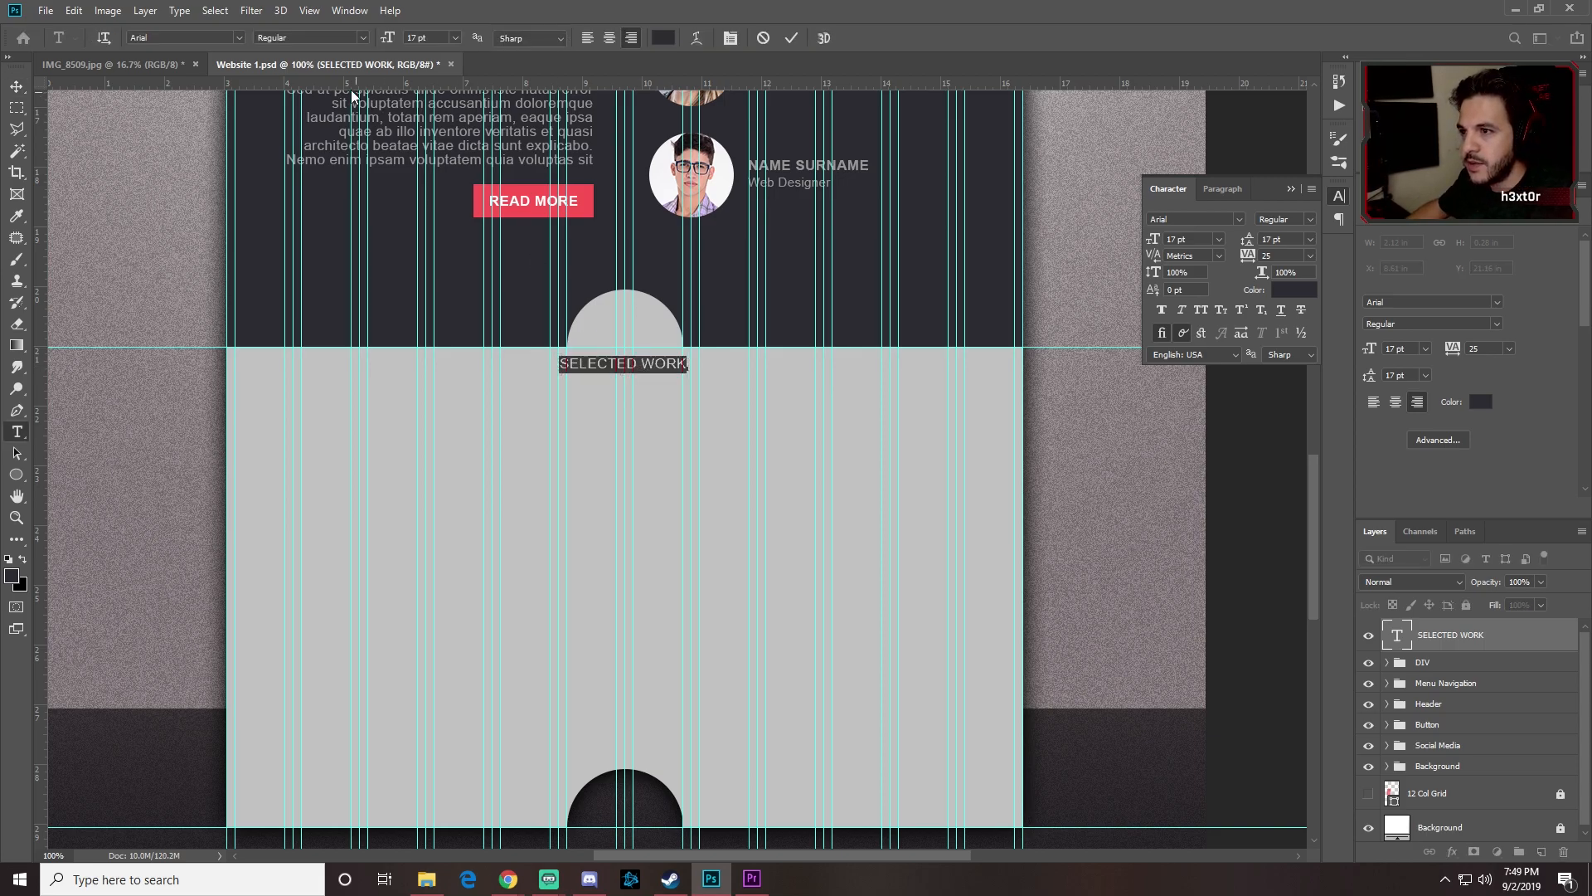
{"action": "left_click", "coordinate": [366, 37]}
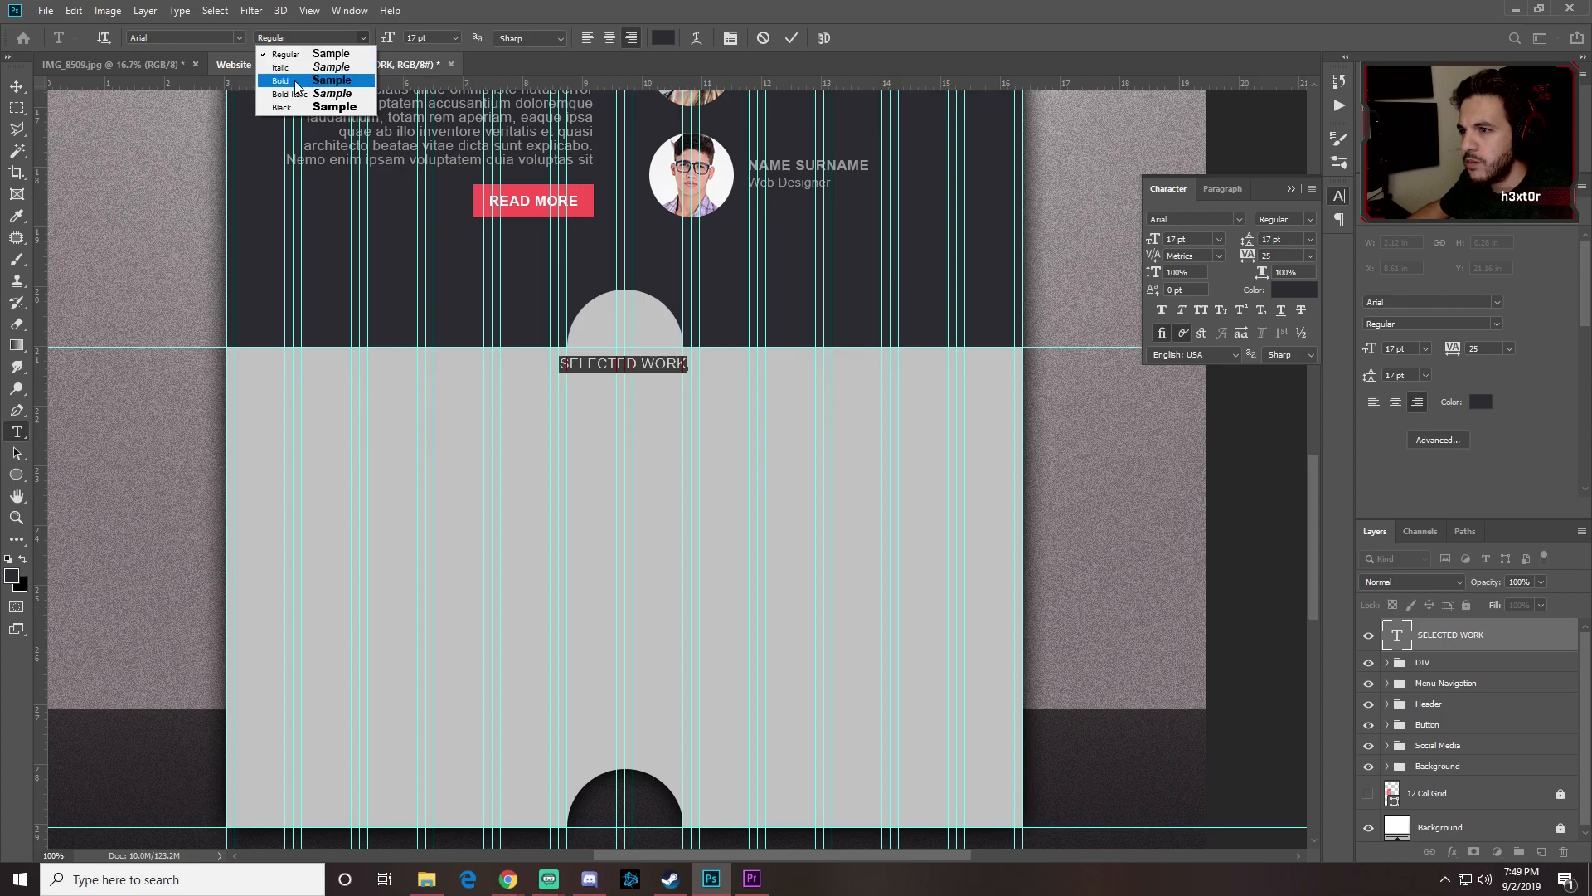
{"action": "left_click", "coordinate": [286, 108]}
{"action": "left_click", "coordinate": [17, 86]}
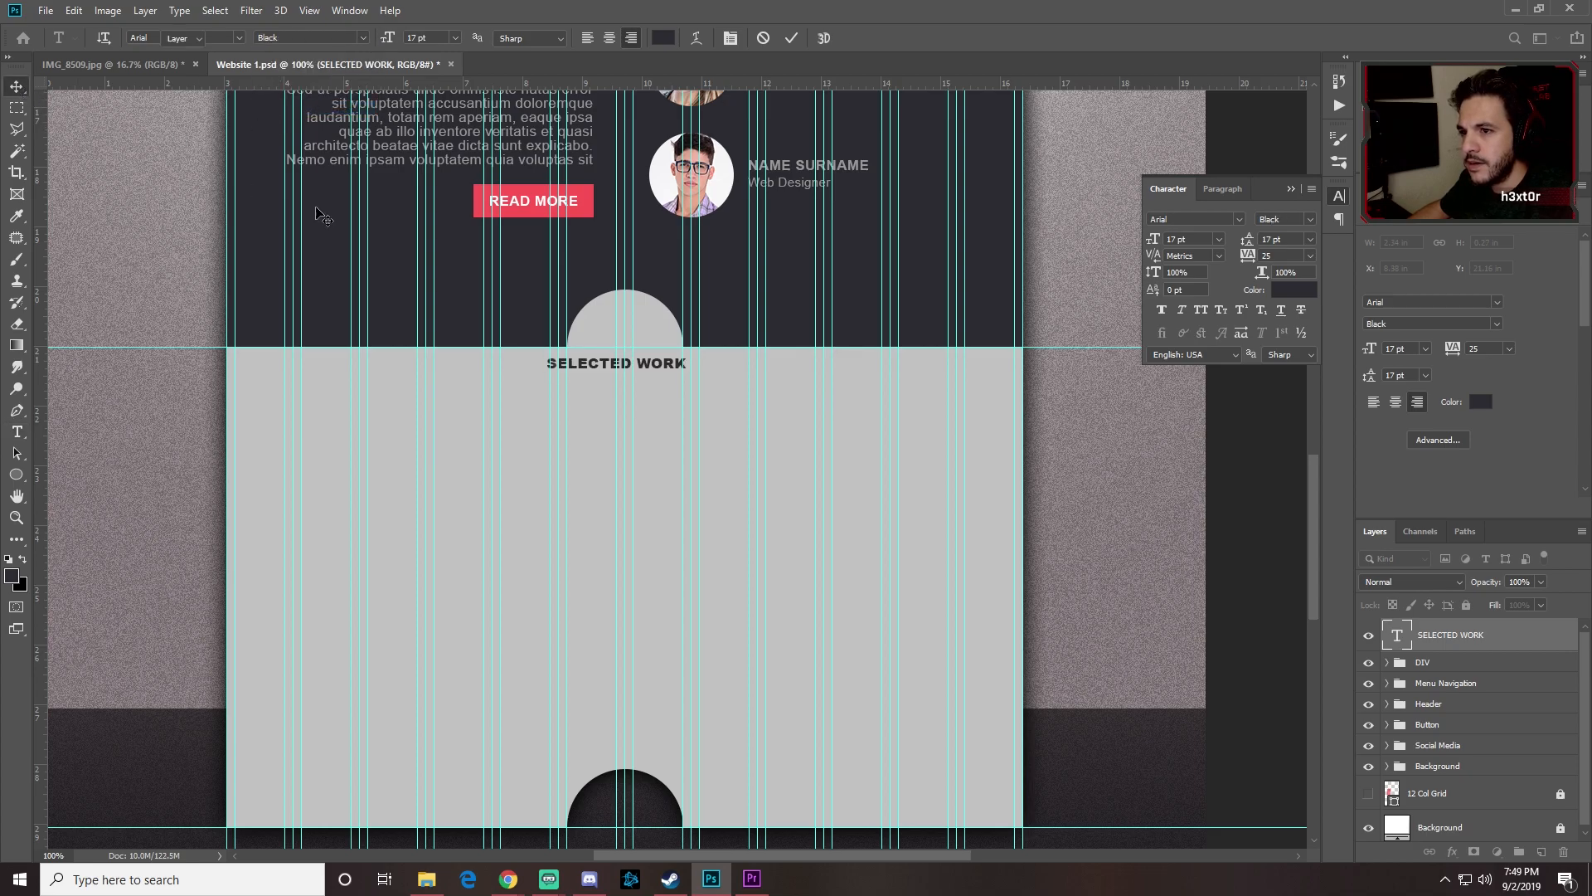
{"action": "left_click_drag", "start_coordinate": [650, 365], "coordinate": [654, 371]}
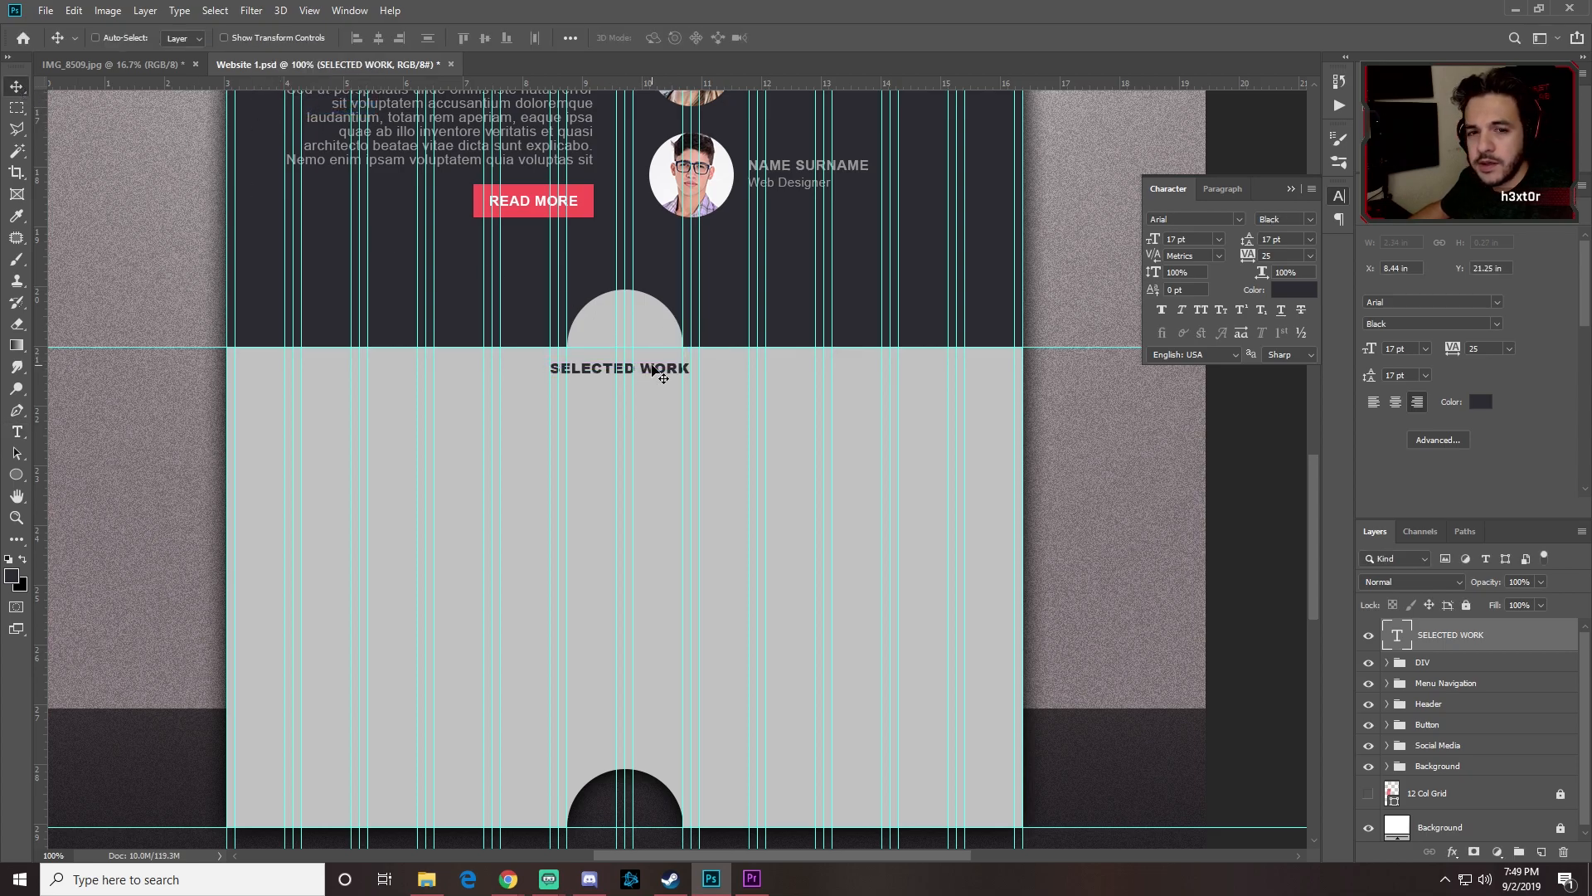
Step: Scale the SELECTED WORK heading up to about 107% (roughly 18.16 pt)
{"action": "key", "text": "ctrl+t"}
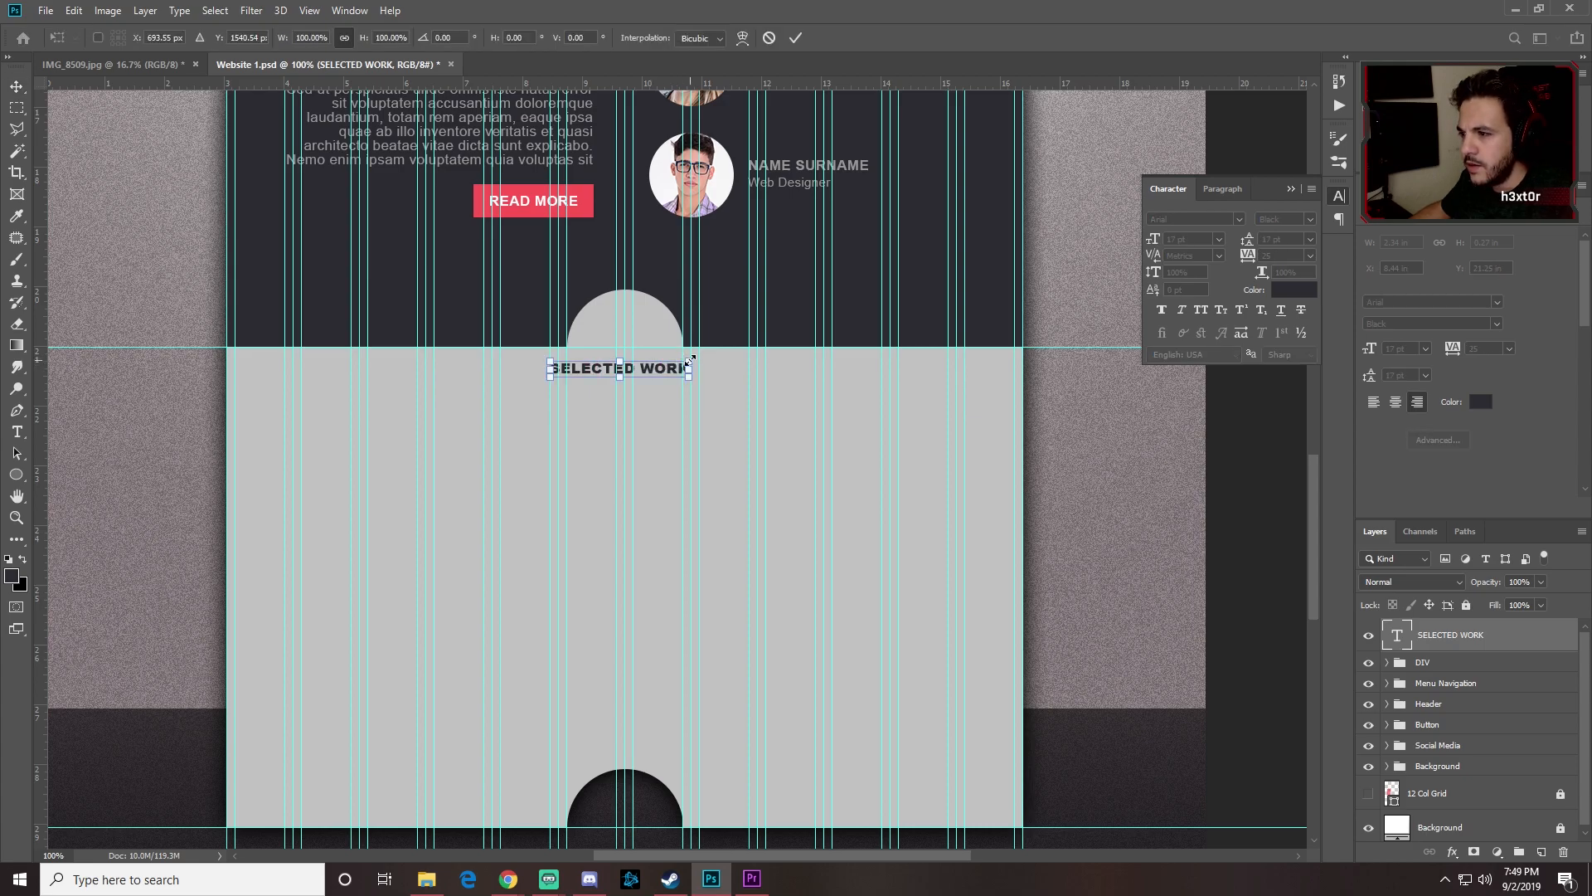
{"action": "left_click_drag", "start_coordinate": [693, 357], "coordinate": [700, 354]}
{"action": "key", "text": "Return"}
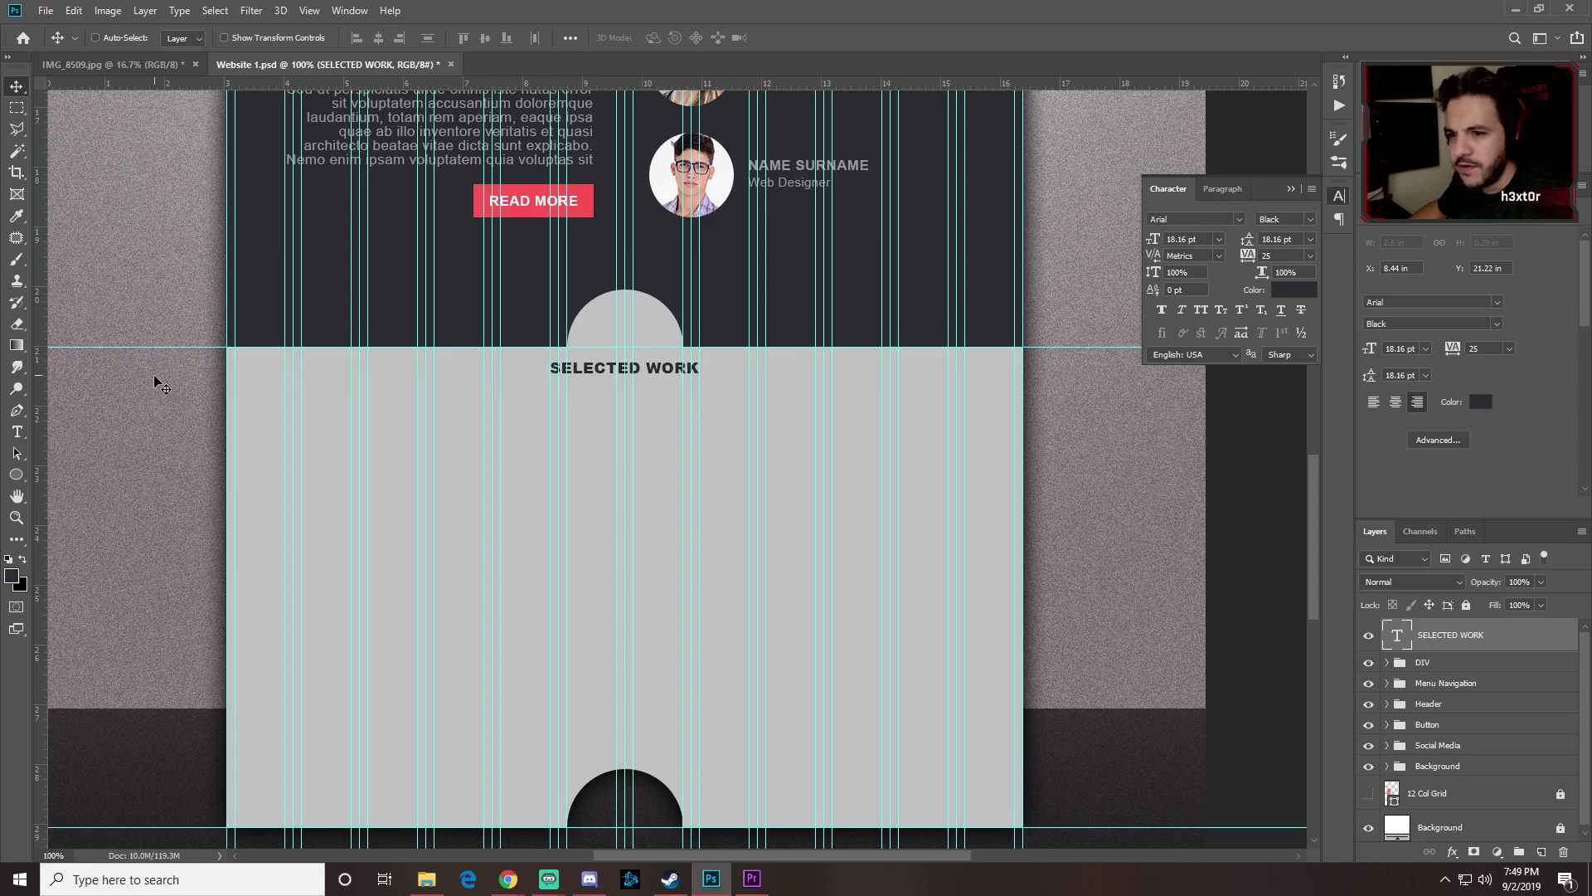
Step: Set up the Rounded Rectangle tool with a 5 px corner radius and a fixed-size option
{"action": "left_click", "coordinate": [15, 475]}
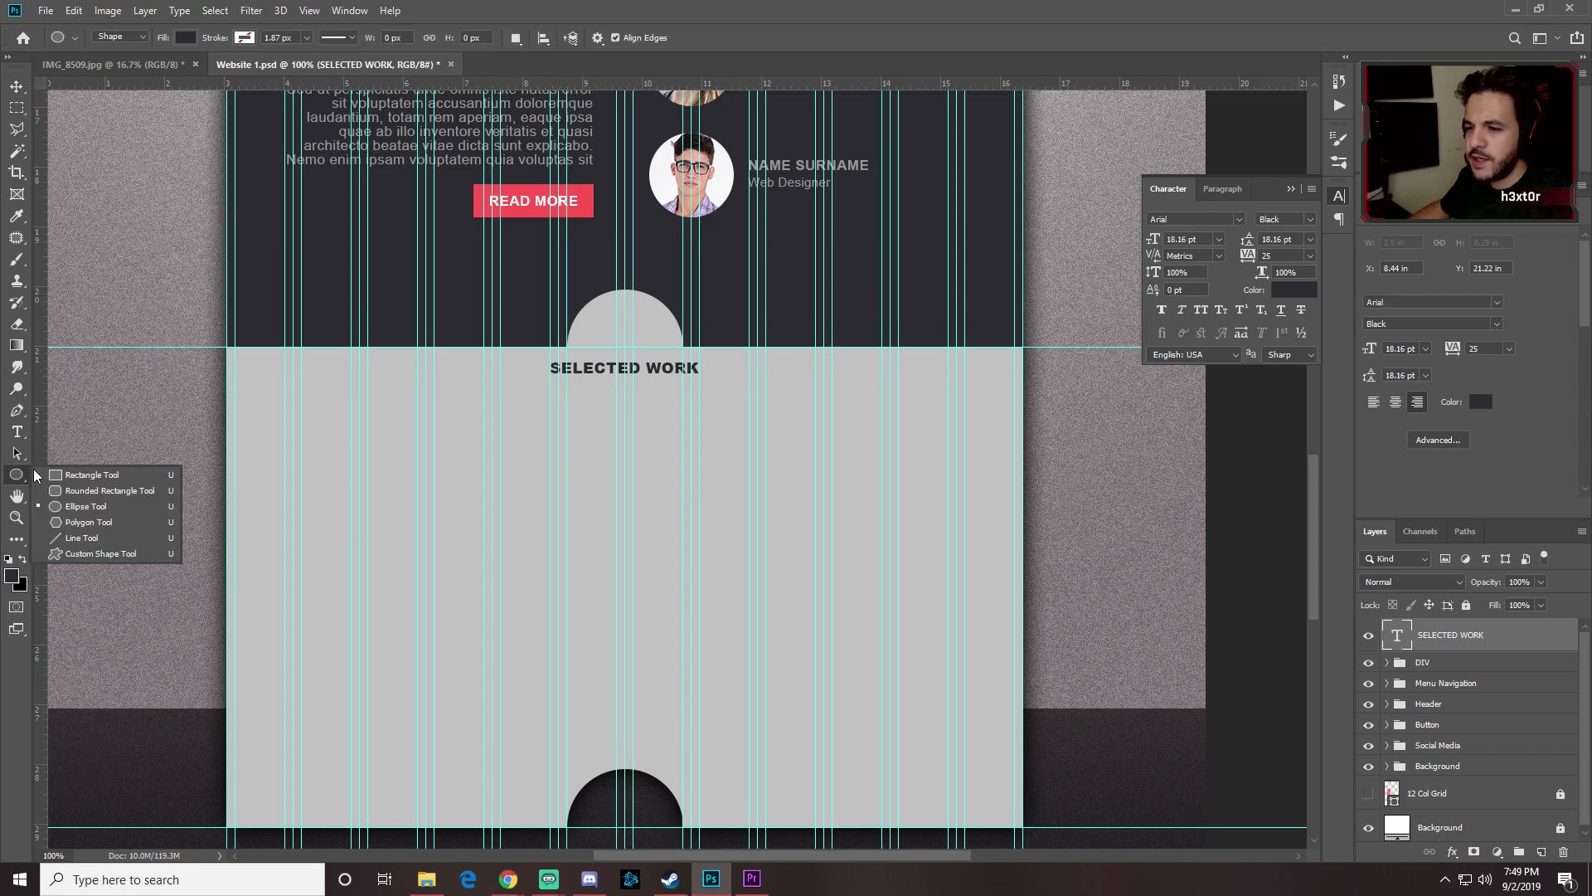
{"action": "left_click", "coordinate": [91, 491]}
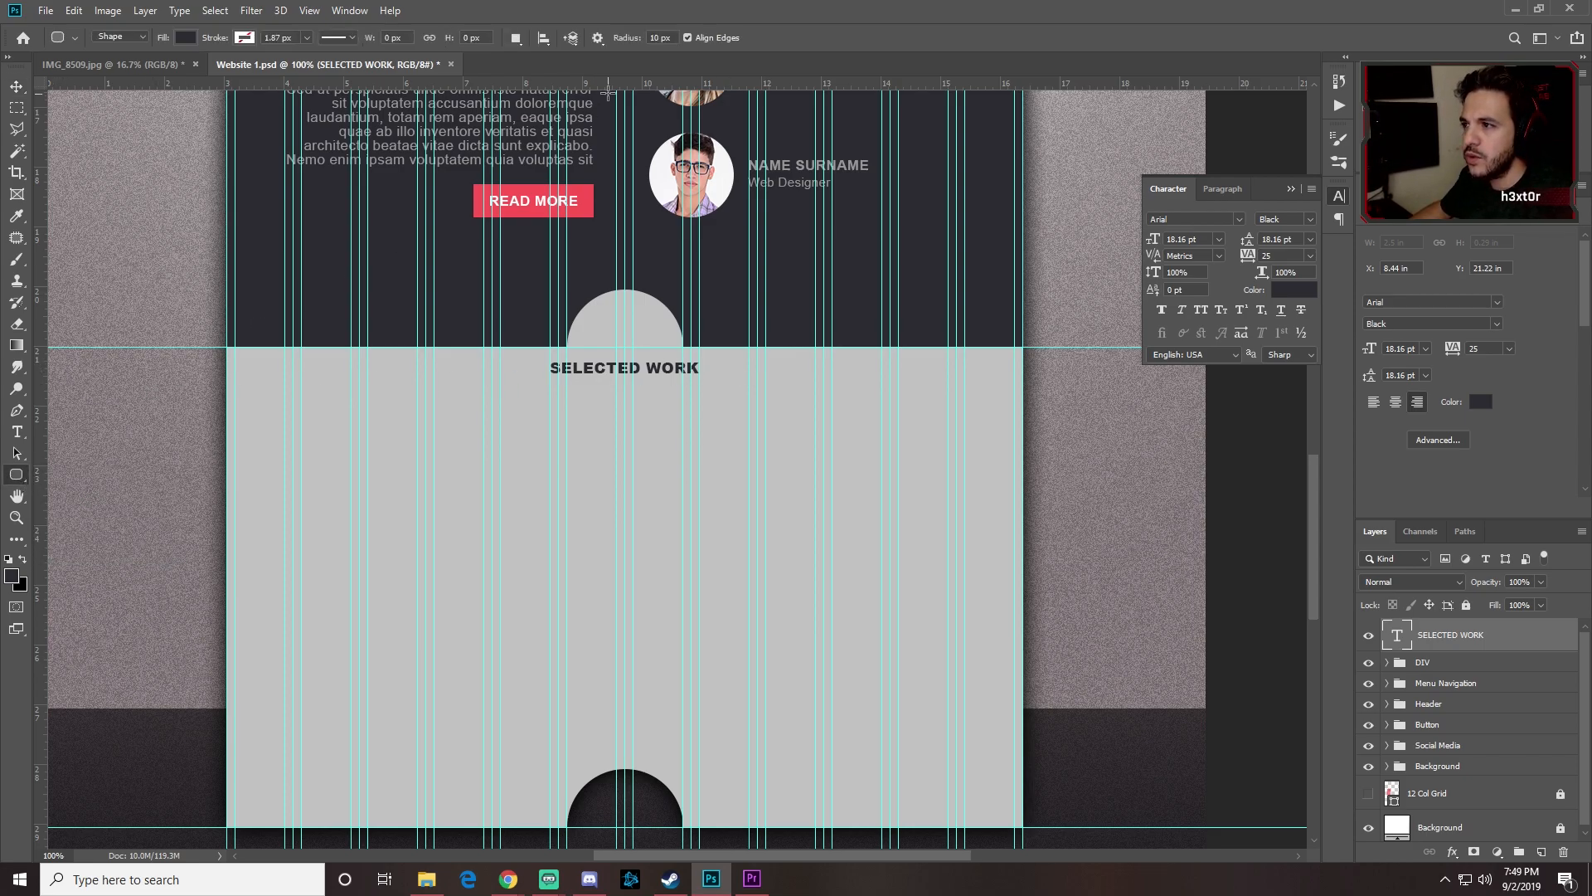
{"action": "left_click", "coordinate": [655, 37]}
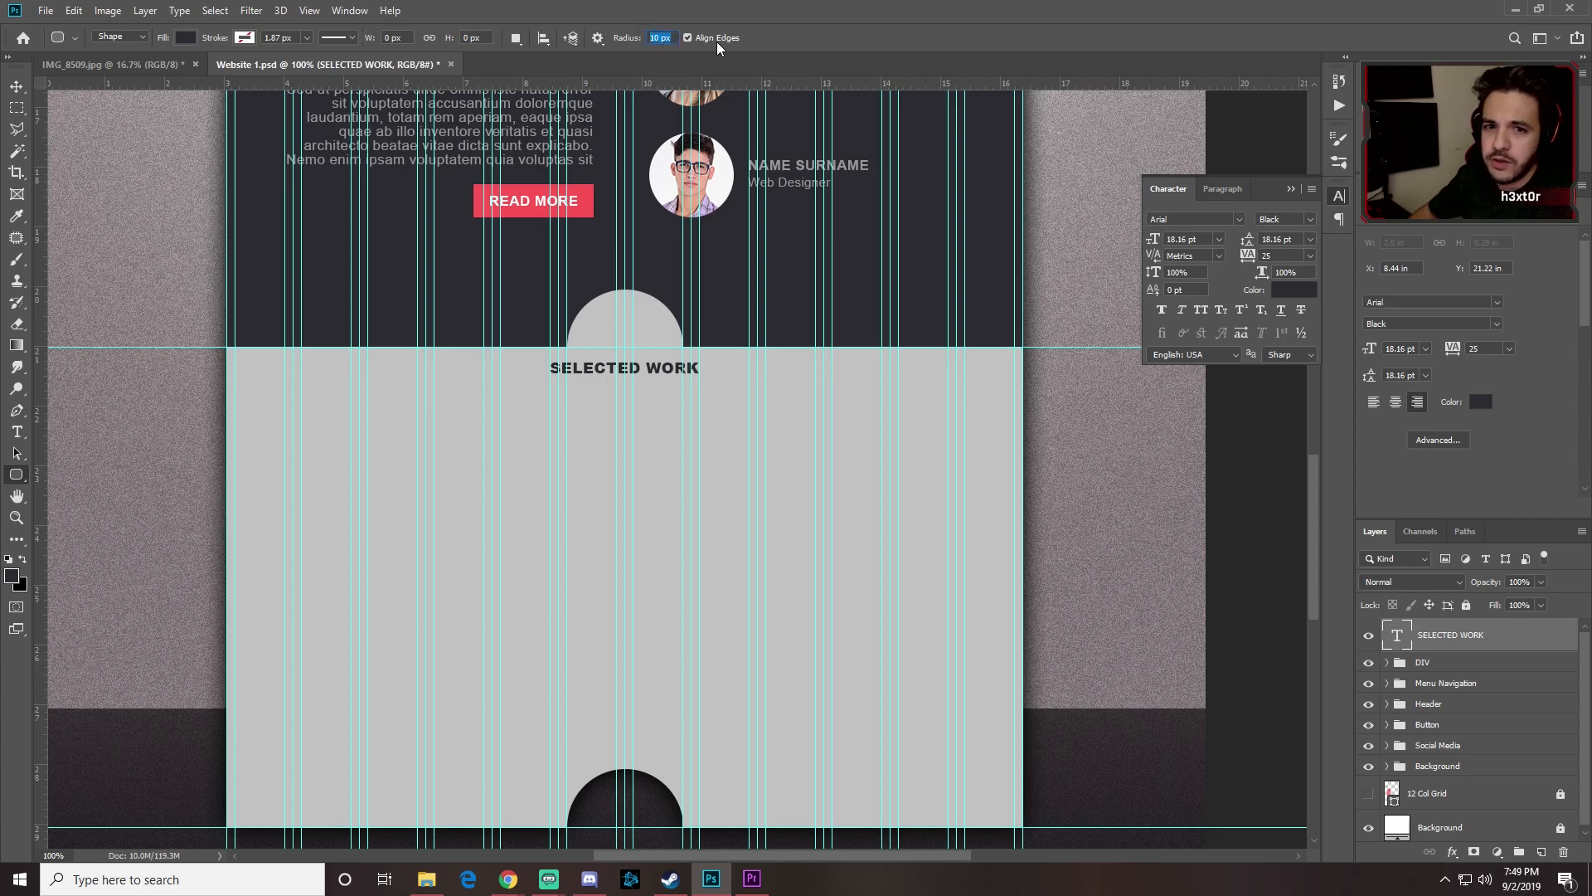
{"action": "type", "text": "5"}
{"action": "key", "text": "Return"}
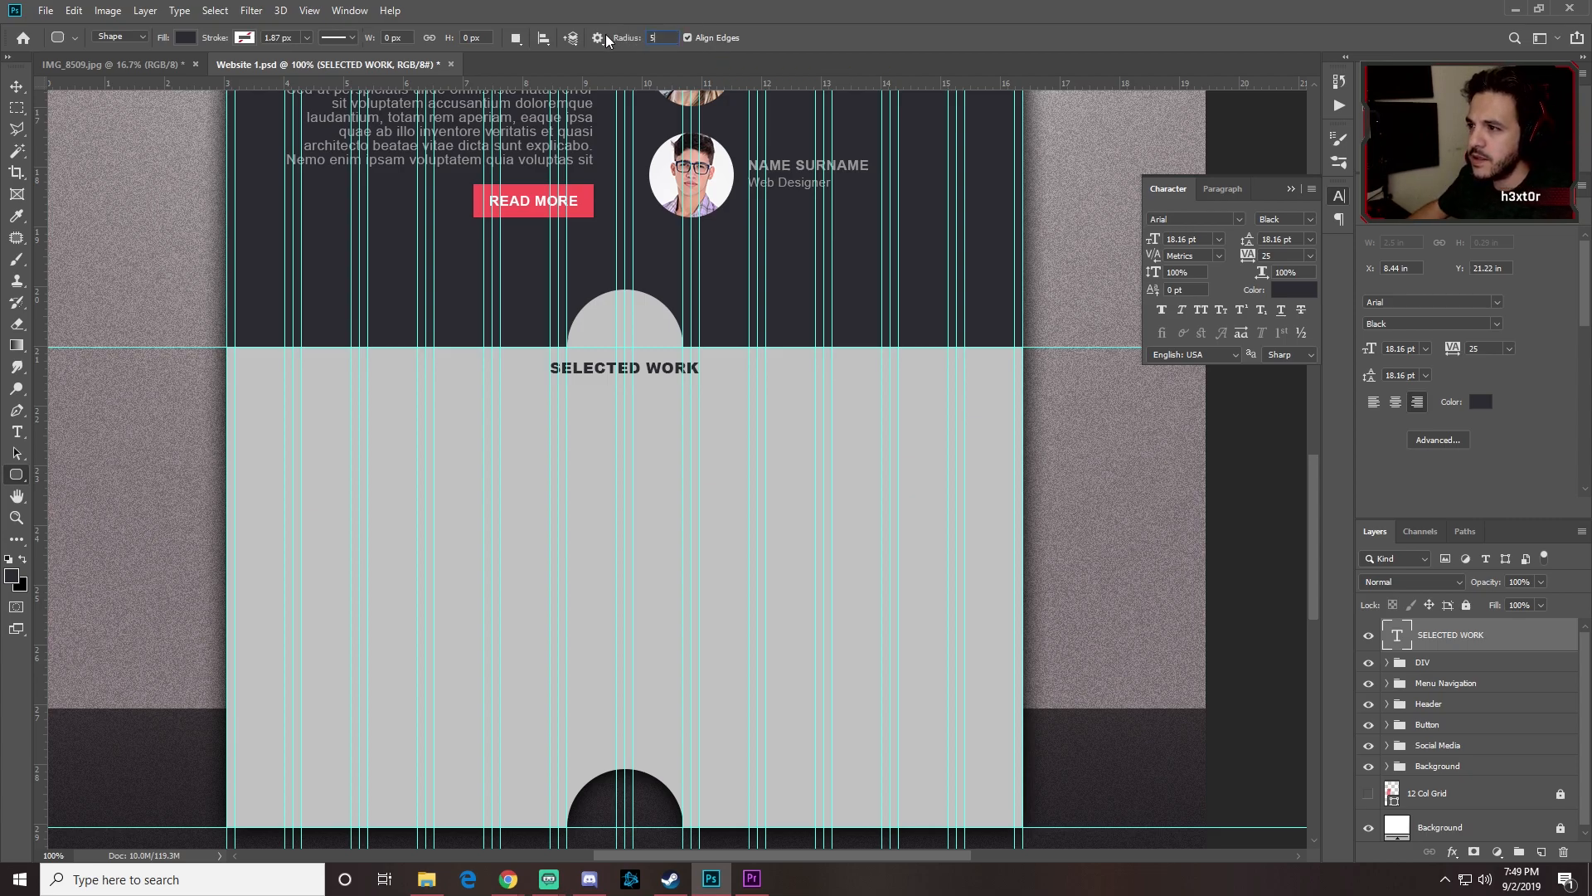
{"action": "left_click", "coordinate": [598, 39]}
{"action": "left_click", "coordinate": [528, 150]}
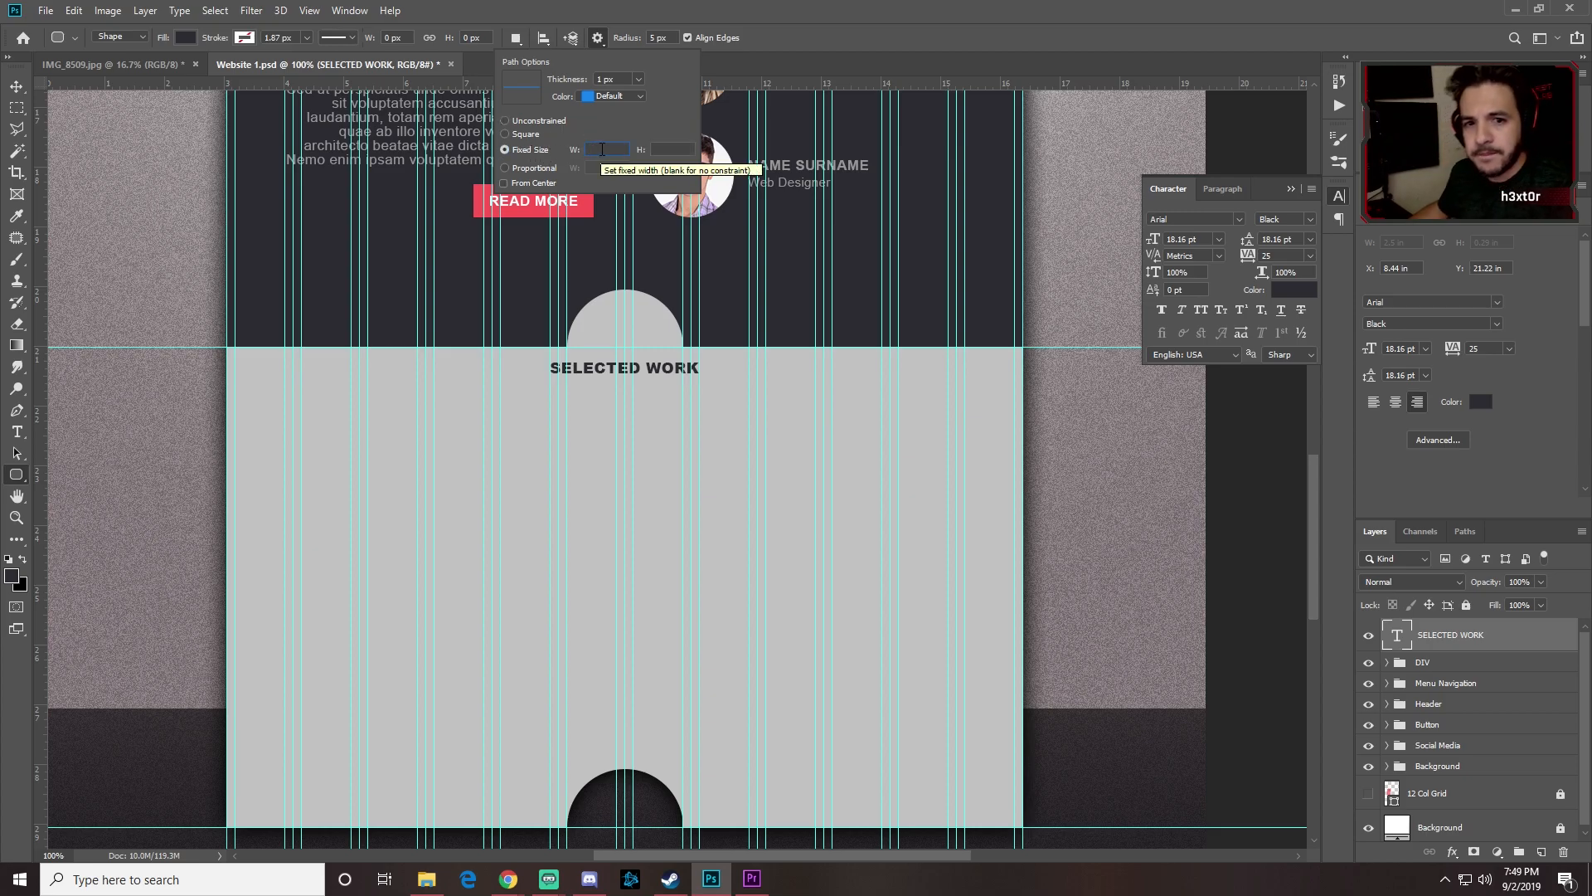
{"action": "type", "text": "110"}
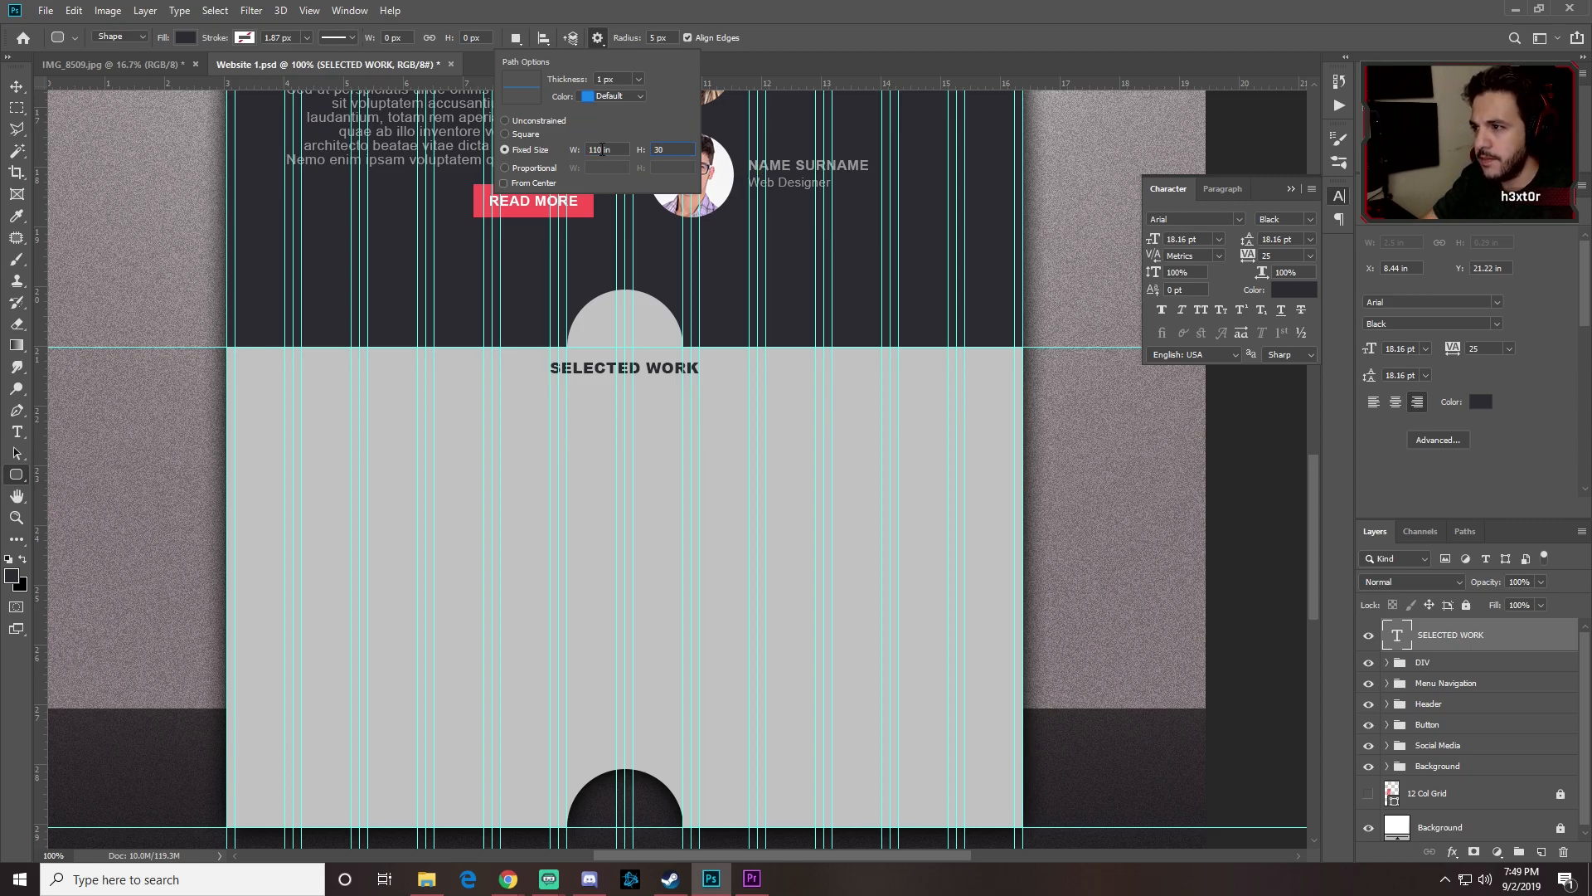
{"action": "key", "text": "Return"}
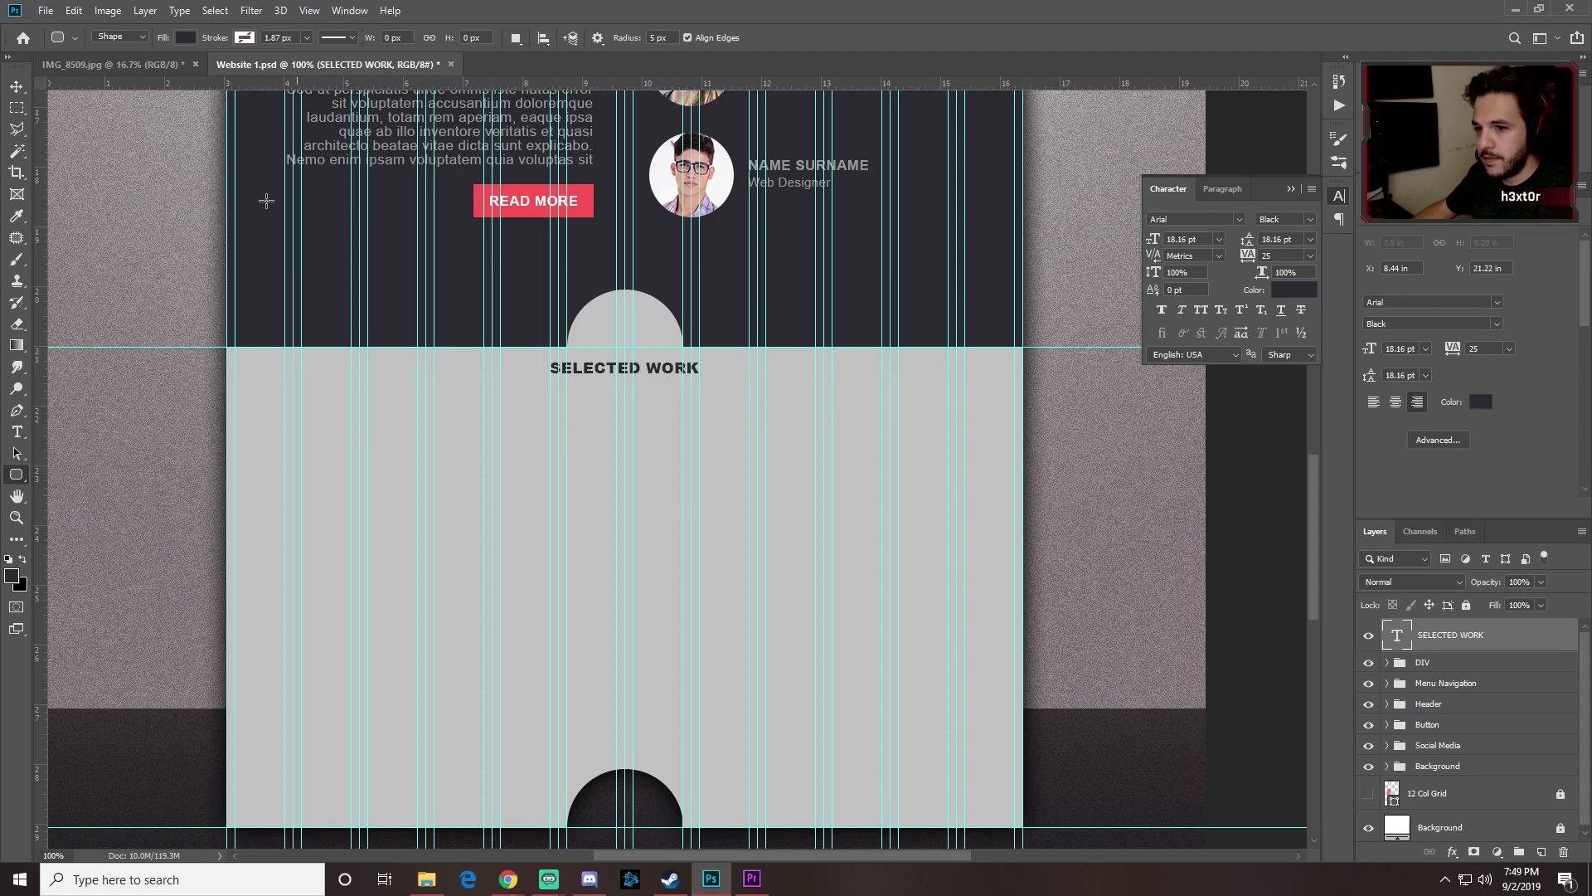
Step: Create a 110 × 30 px rounded rectangle, keeping the path thickness at 1 px
{"action": "key", "text": "alt+Tab"}
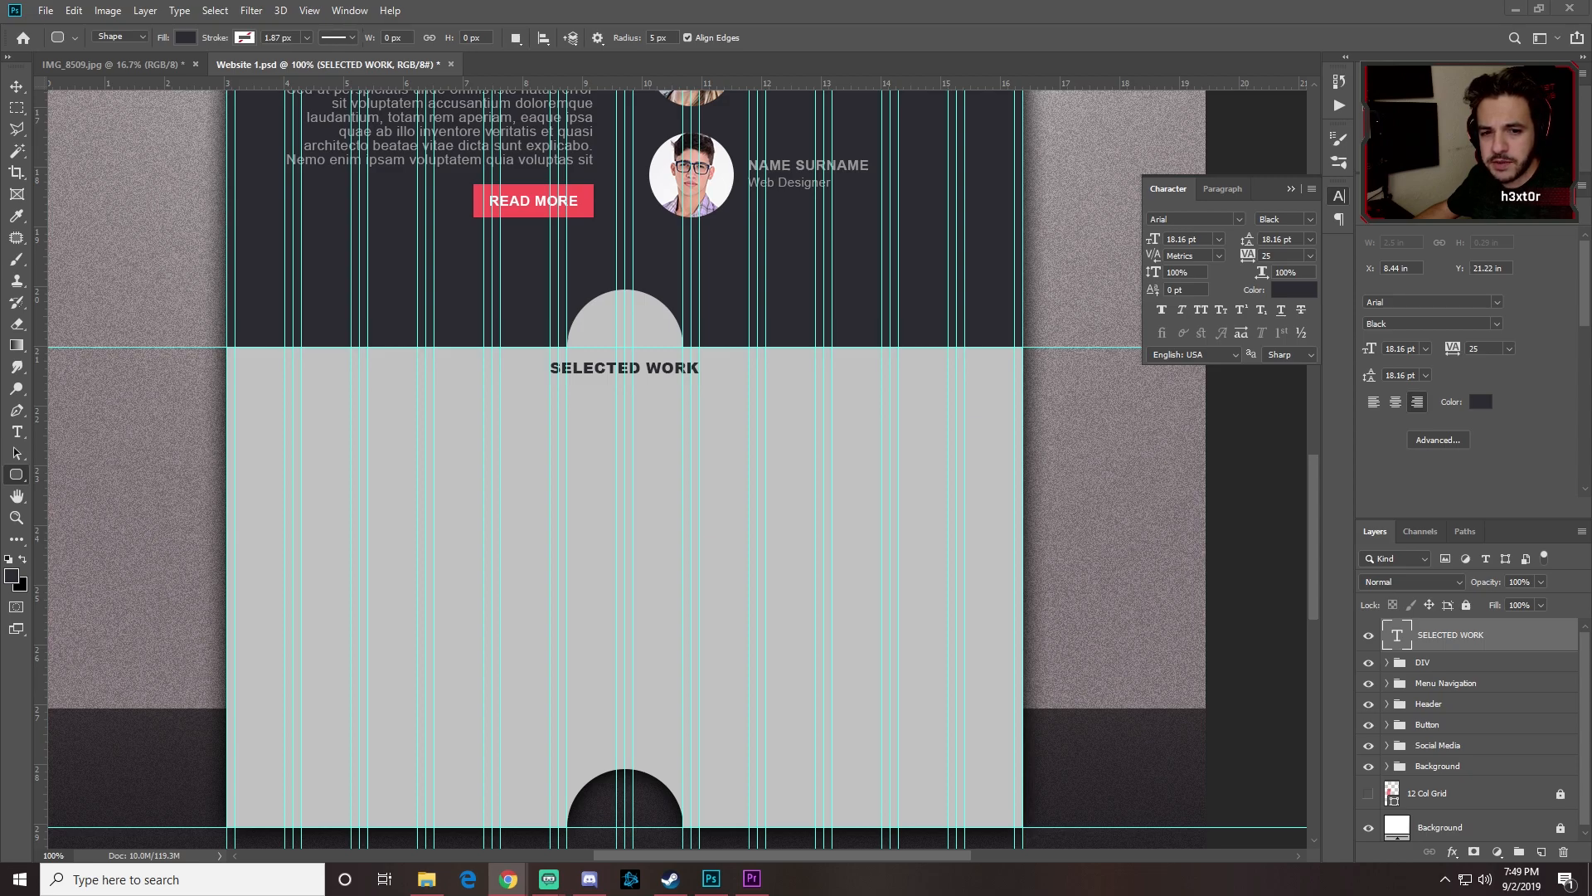
{"action": "left_click", "coordinate": [603, 434]}
{"action": "left_click", "coordinate": [560, 430]}
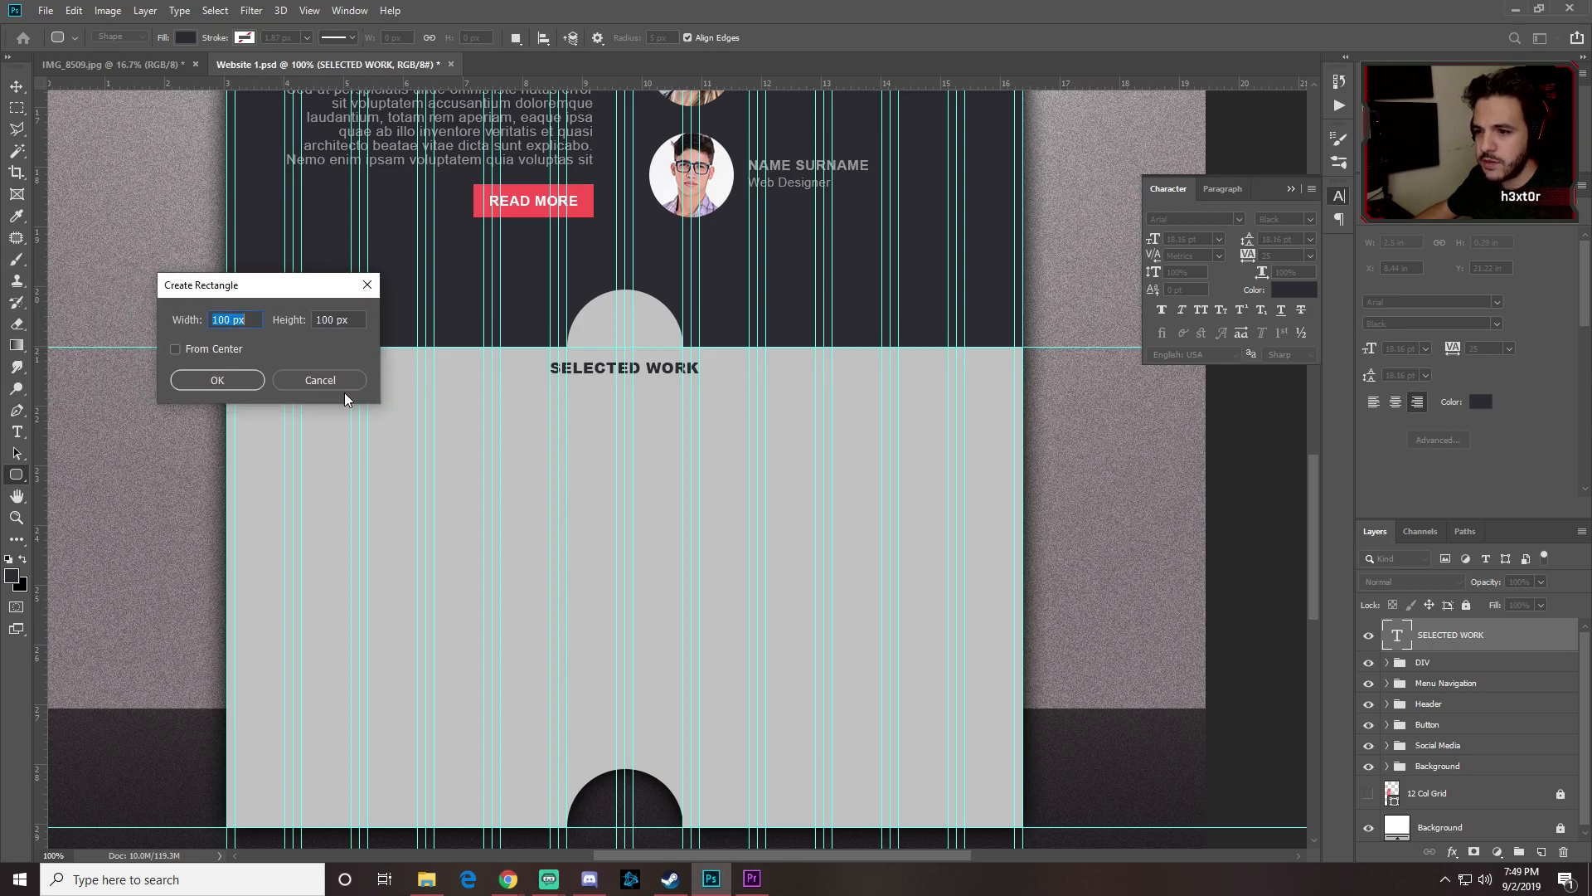
{"action": "left_click", "coordinate": [306, 378]}
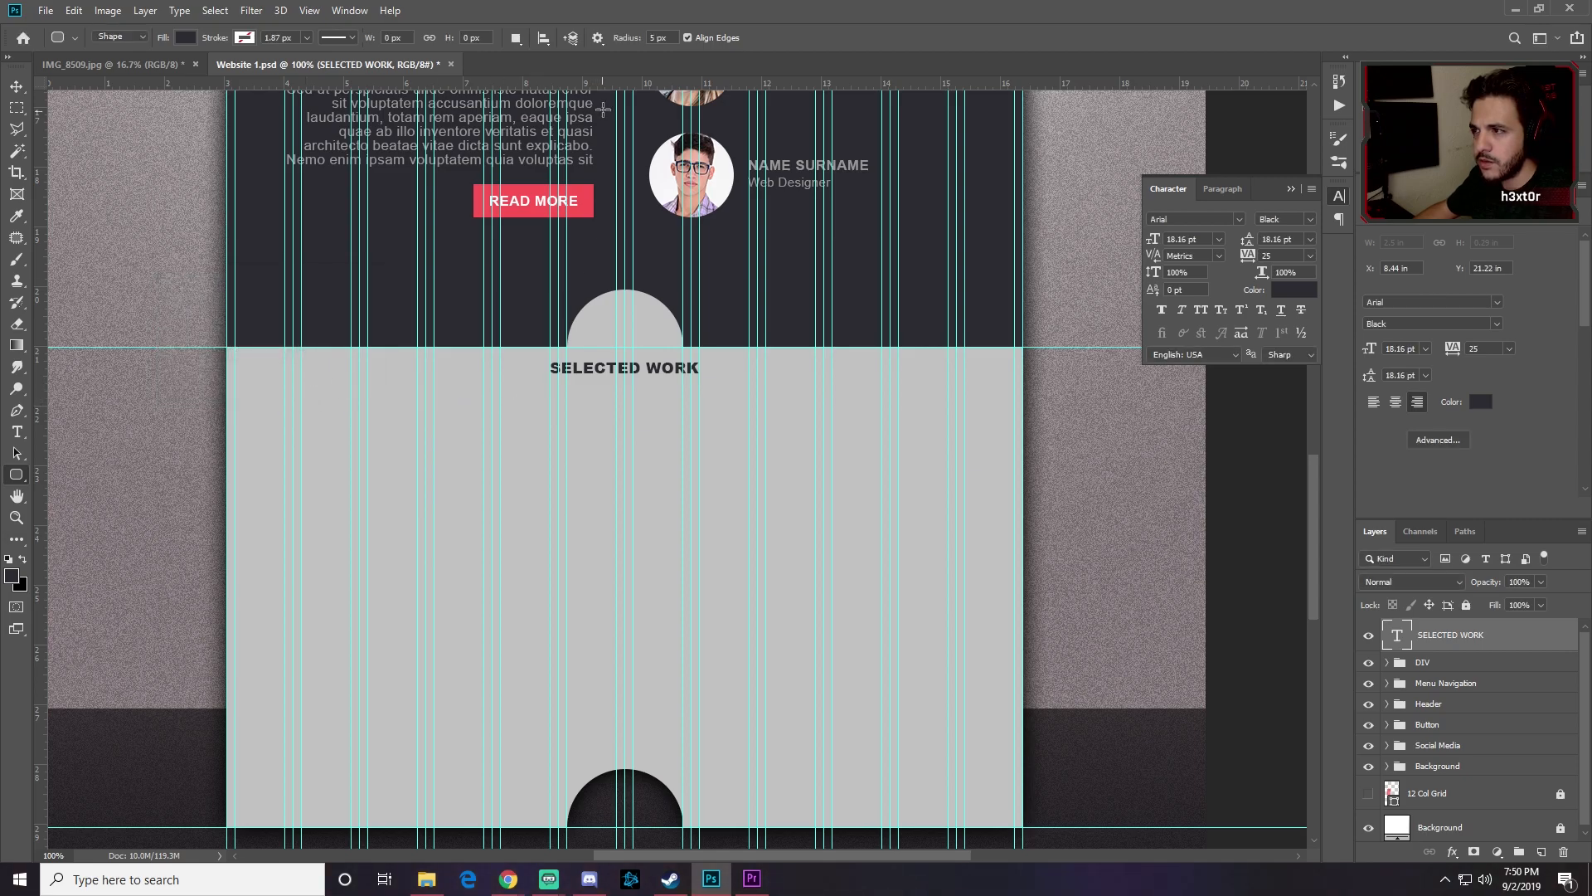
{"action": "left_click", "coordinate": [598, 38]}
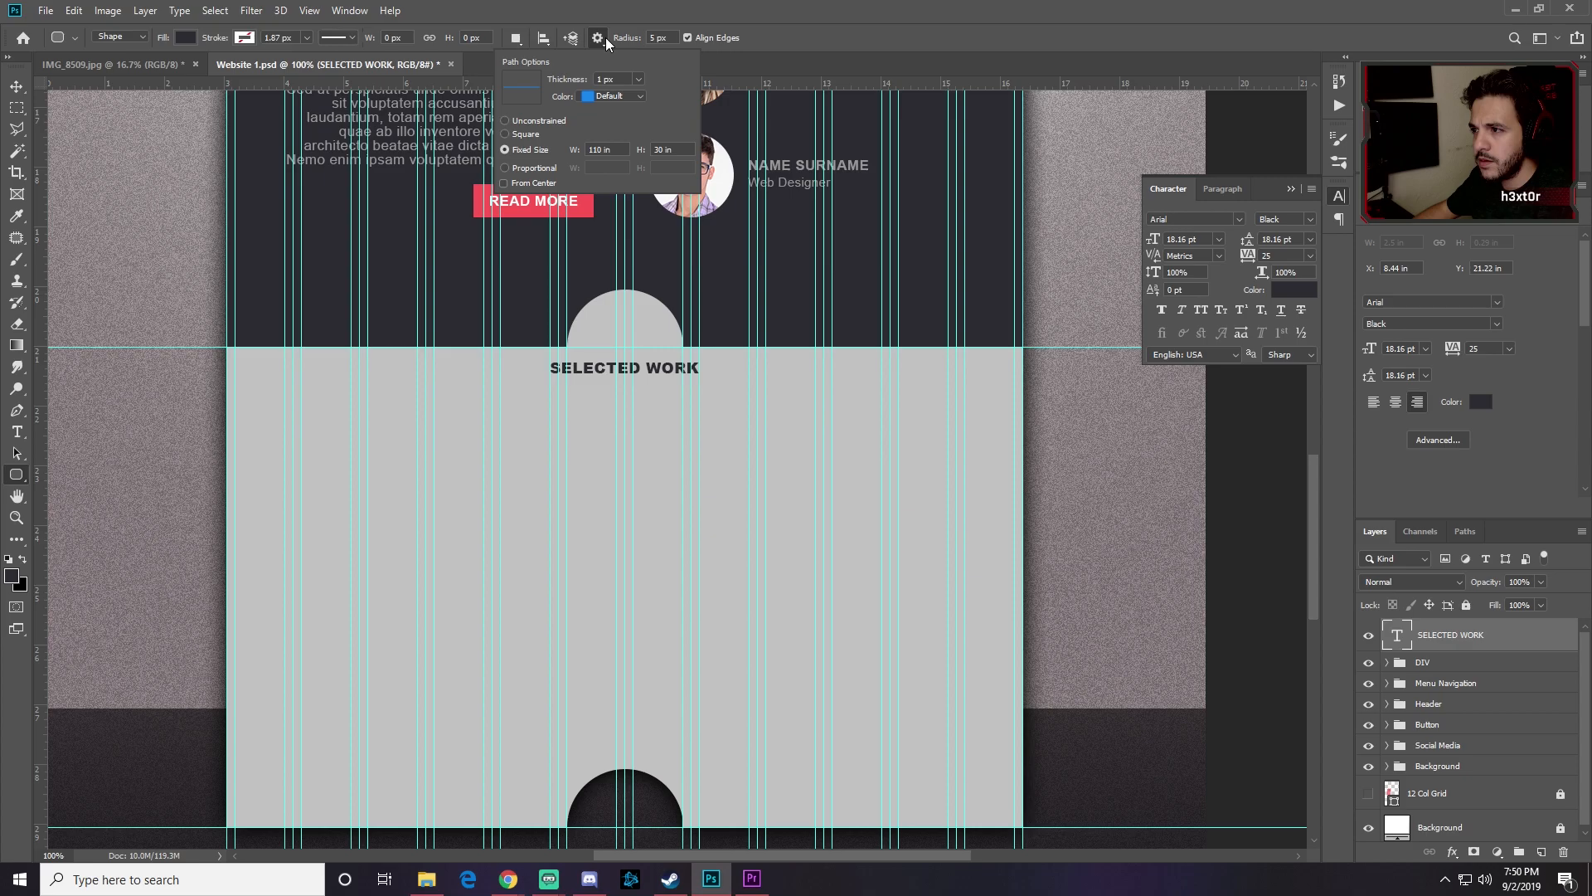
{"action": "left_click", "coordinate": [639, 79]}
{"action": "left_click", "coordinate": [639, 80]}
{"action": "left_click", "coordinate": [489, 444]}
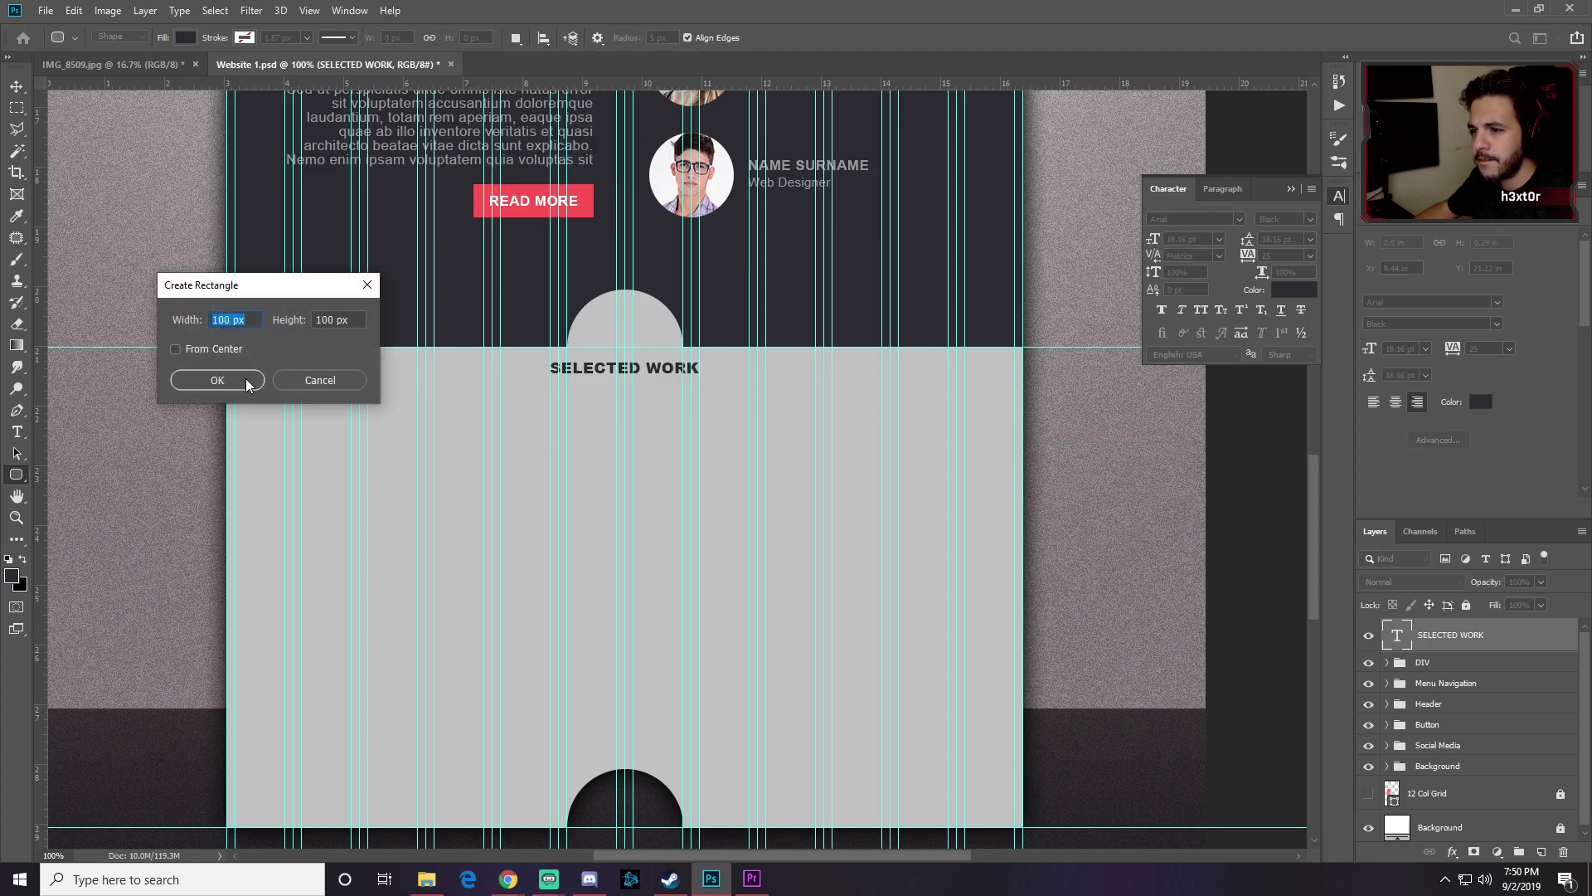
{"action": "type", "text": "110"}
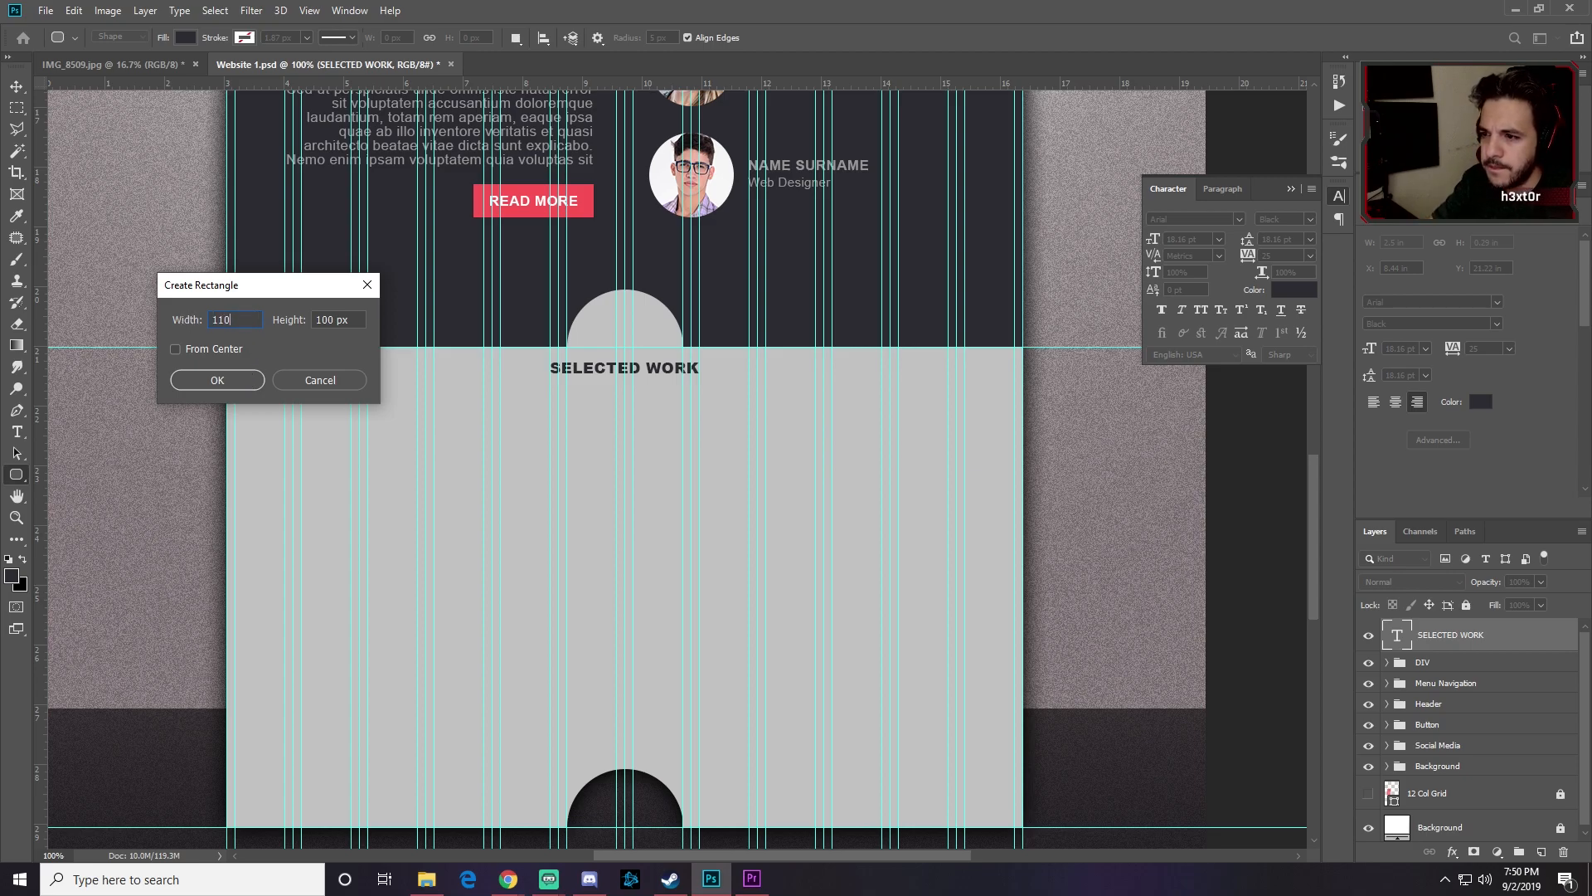
{"action": "key", "text": "Tab"}
{"action": "type", "text": "30"}
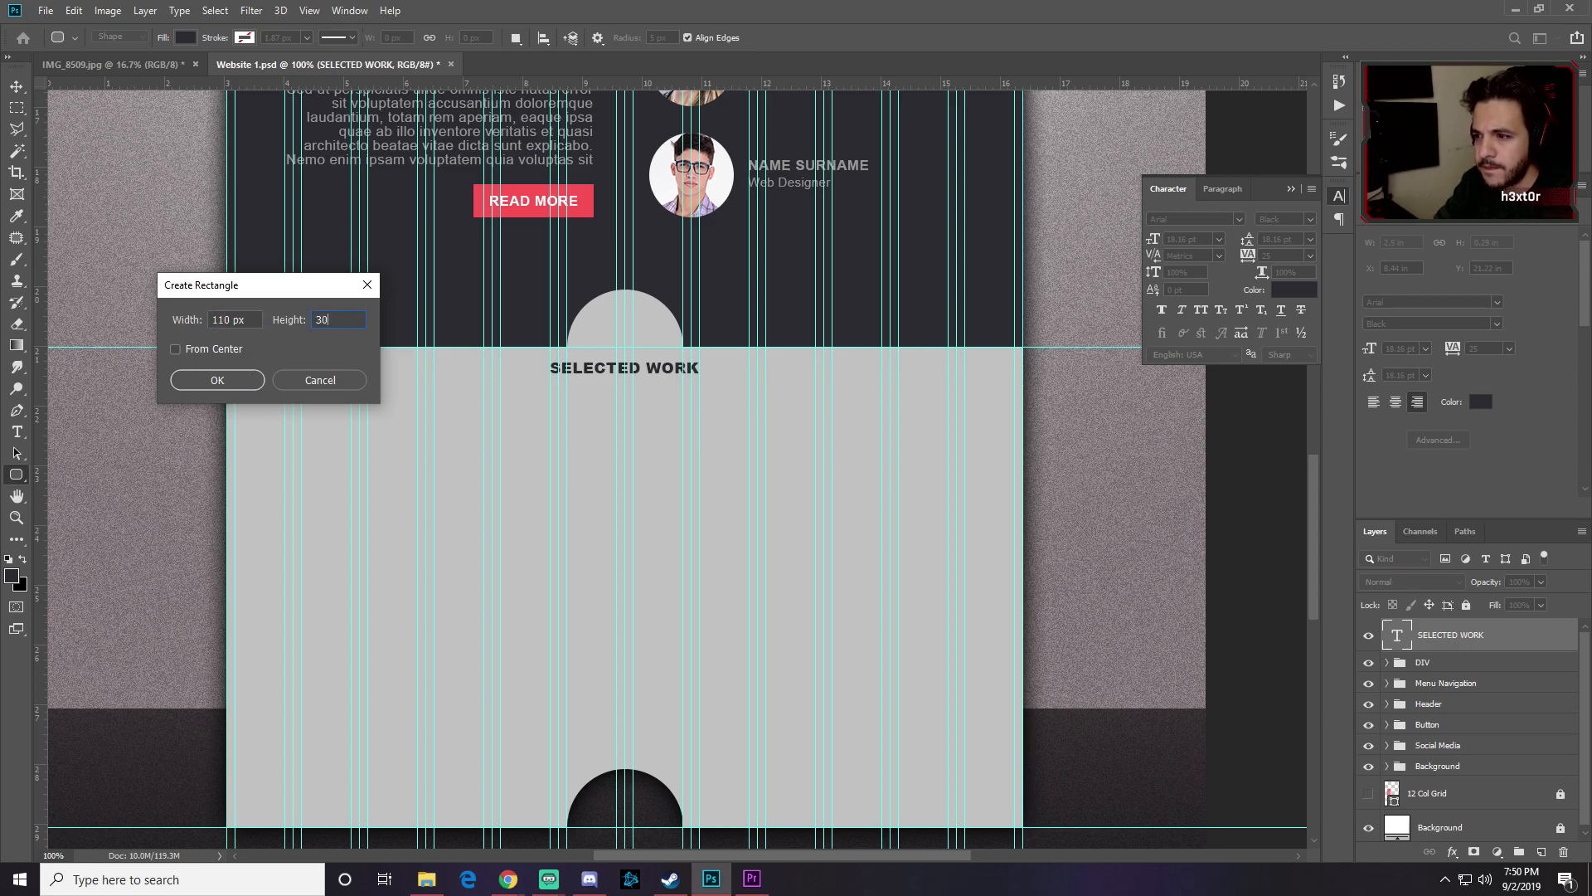
{"action": "key", "text": "Return"}
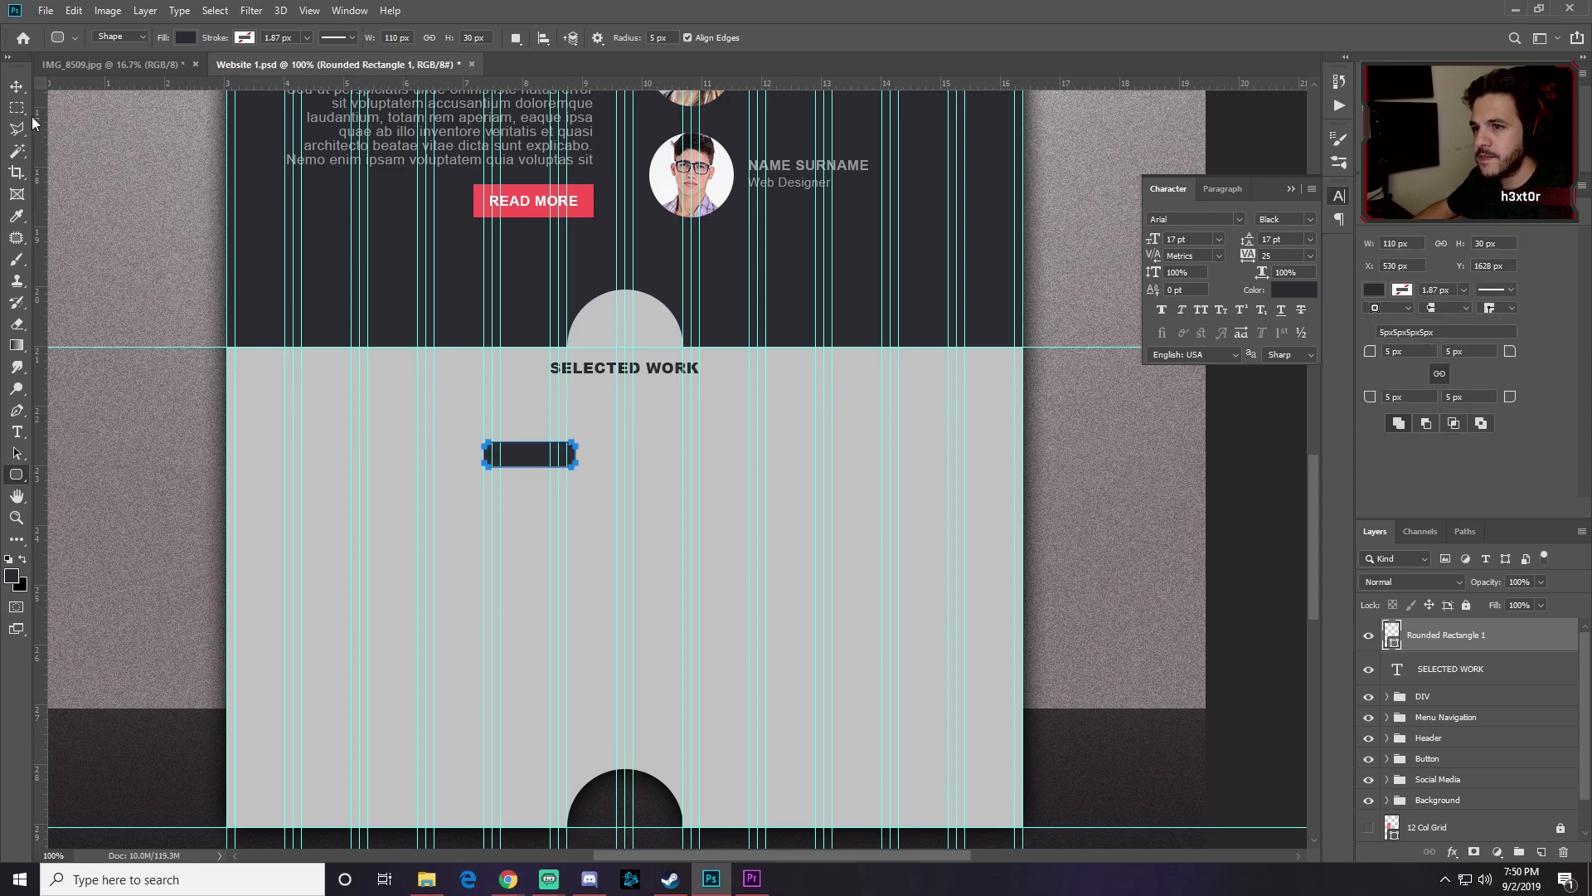
Step: Position the rounded rectangle just beneath the SELECTED WORK heading
{"action": "key", "text": "v"}
{"action": "left_click_drag", "start_coordinate": [533, 453], "coordinate": [535, 403]}
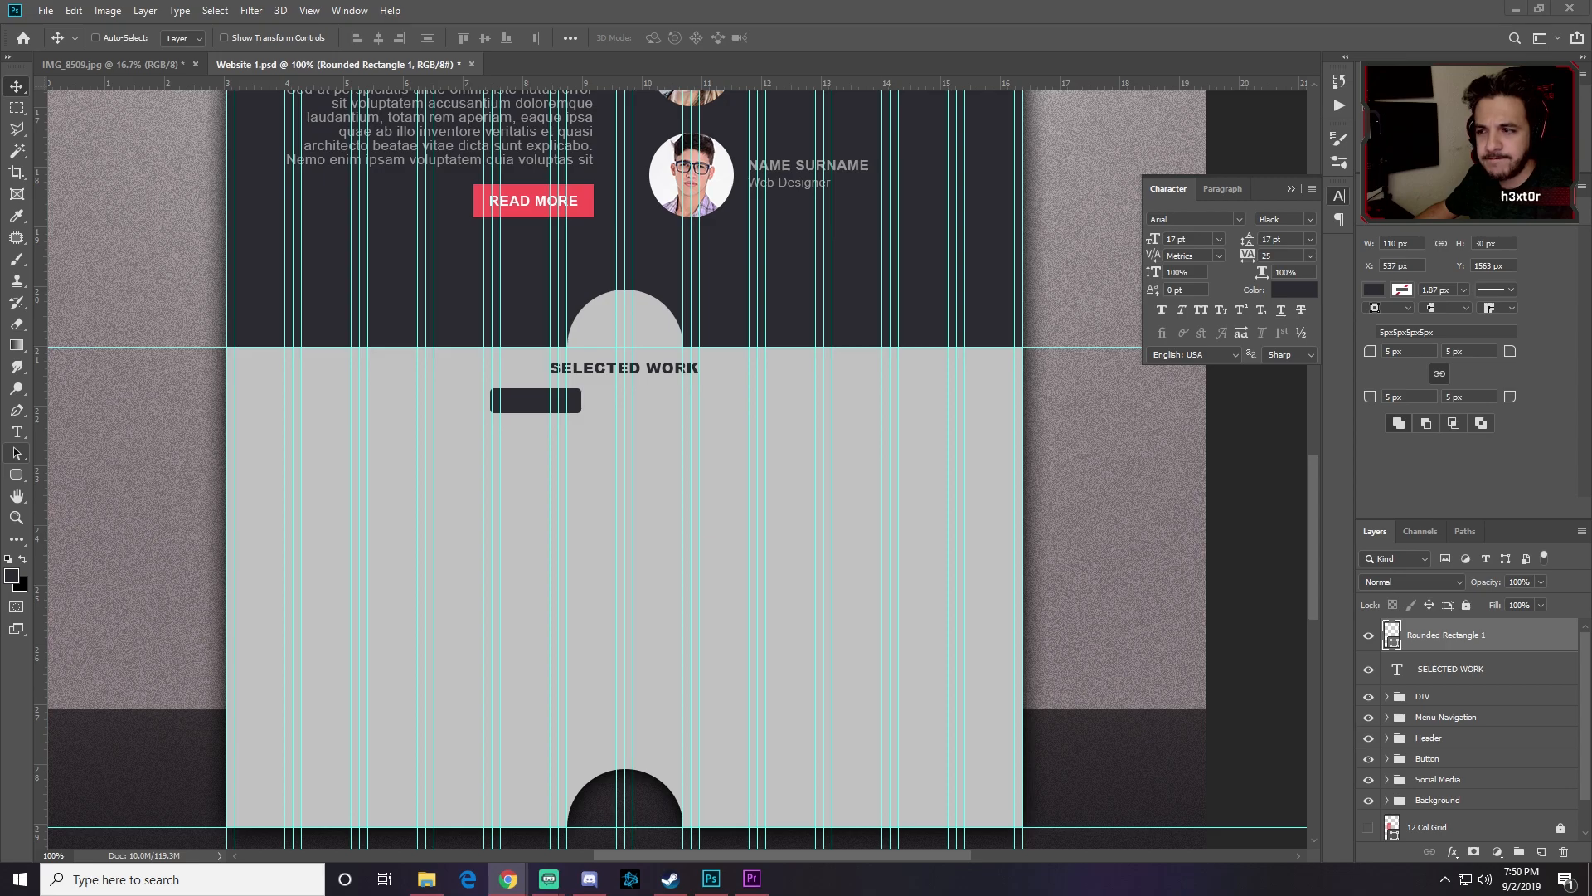
{"action": "left_click", "coordinate": [526, 409]}
{"action": "left_click_drag", "start_coordinate": [520, 402], "coordinate": [752, 412]}
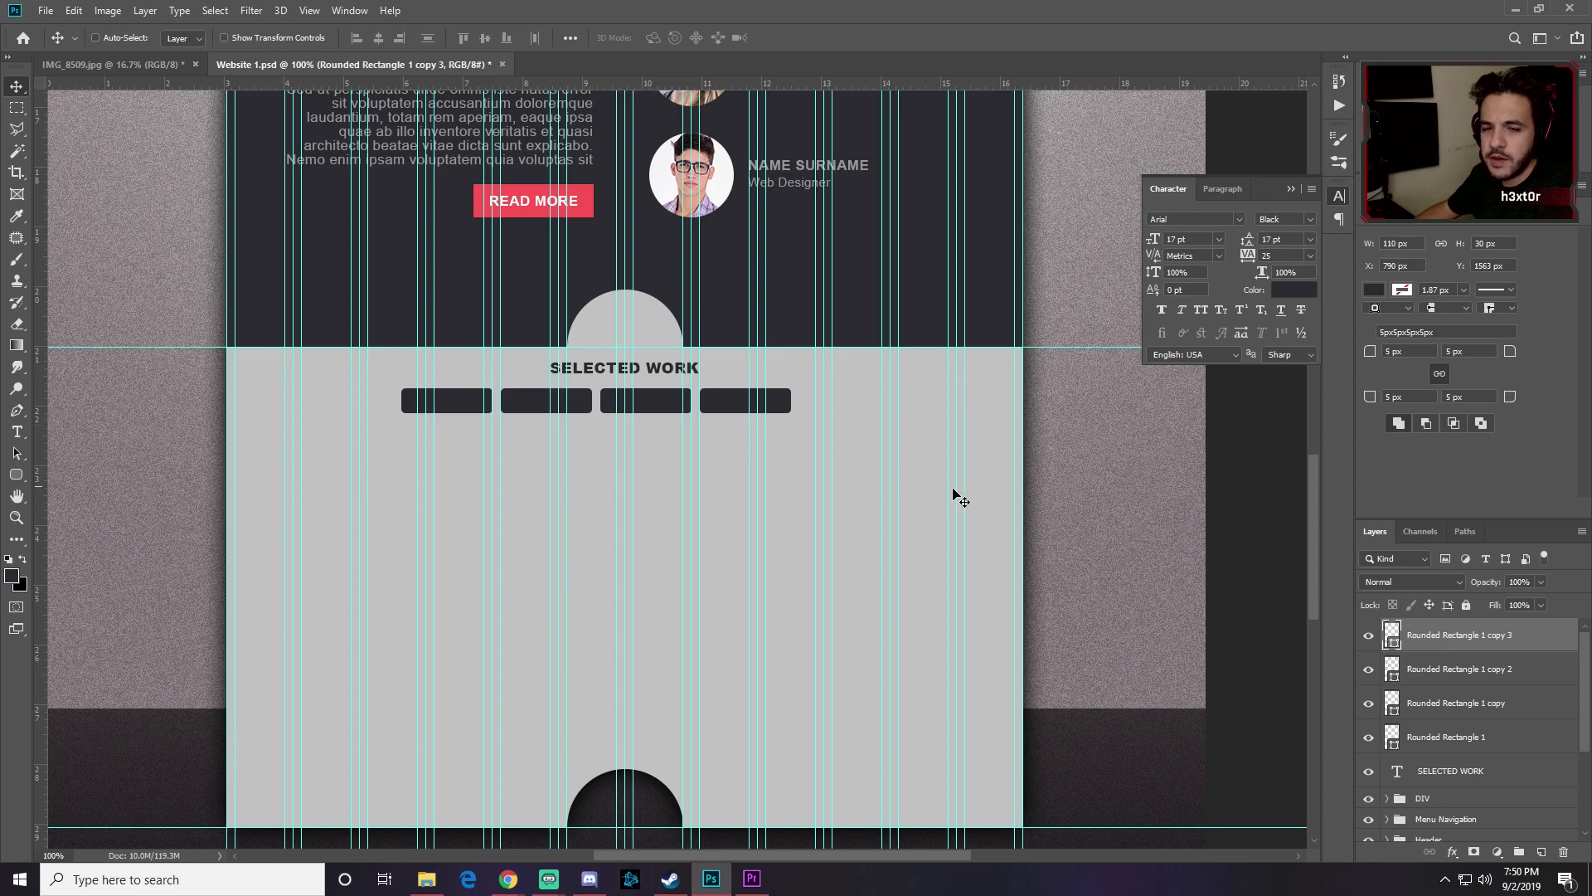
{"action": "left_click", "coordinate": [17, 431]}
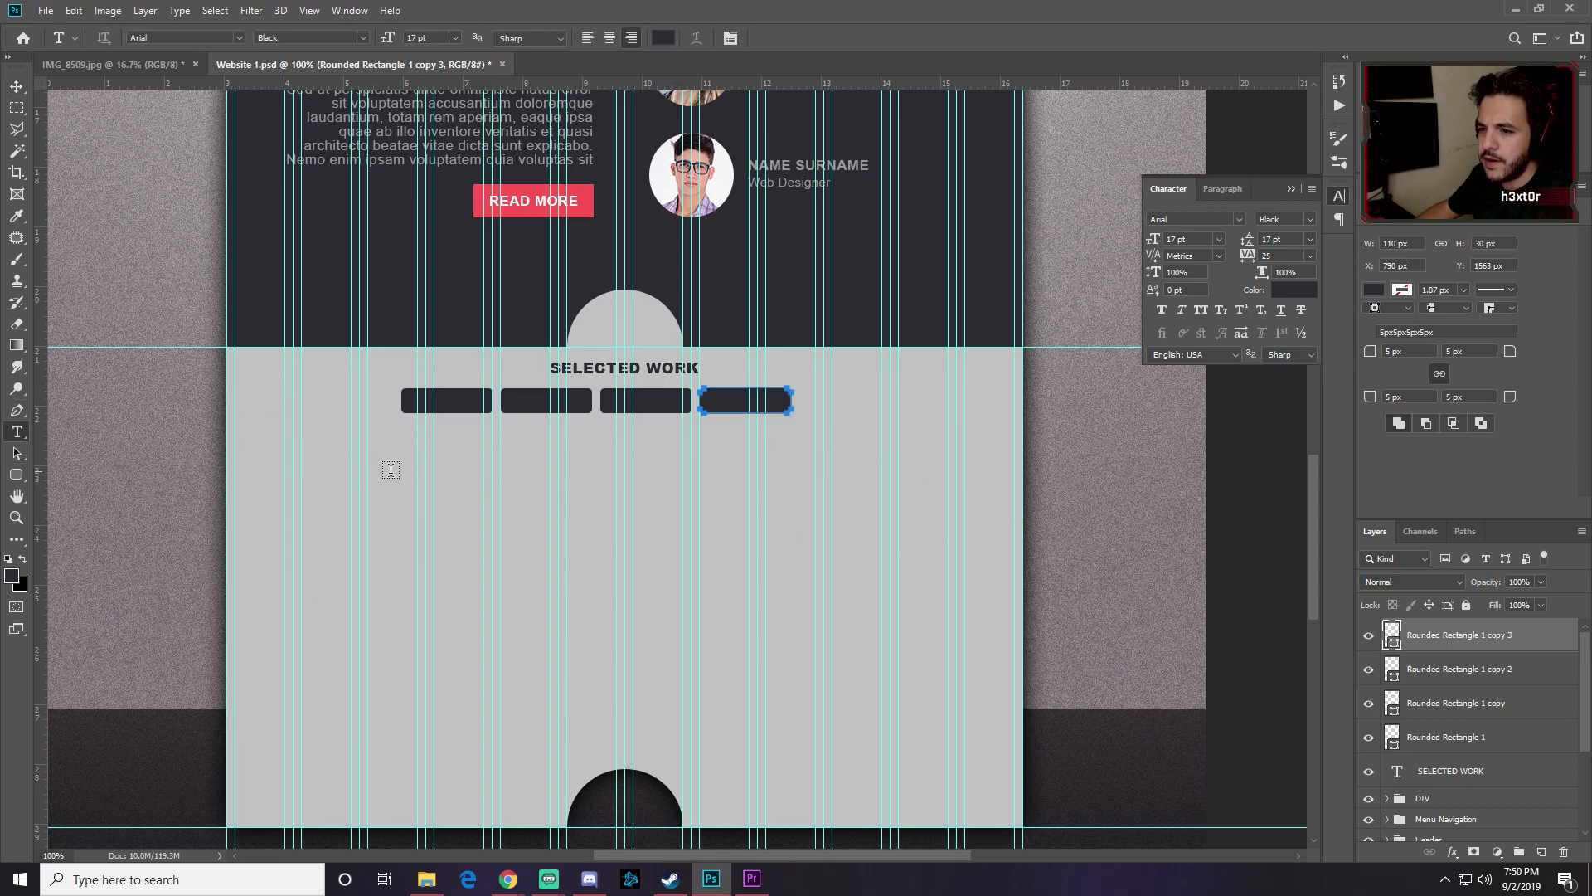
Step: Type an ALL label in red and move it onto the first dark button
{"action": "left_click", "coordinate": [519, 501]}
{"action": "type", "text": "ALL"}
{"action": "key", "text": "ctrl+a"}
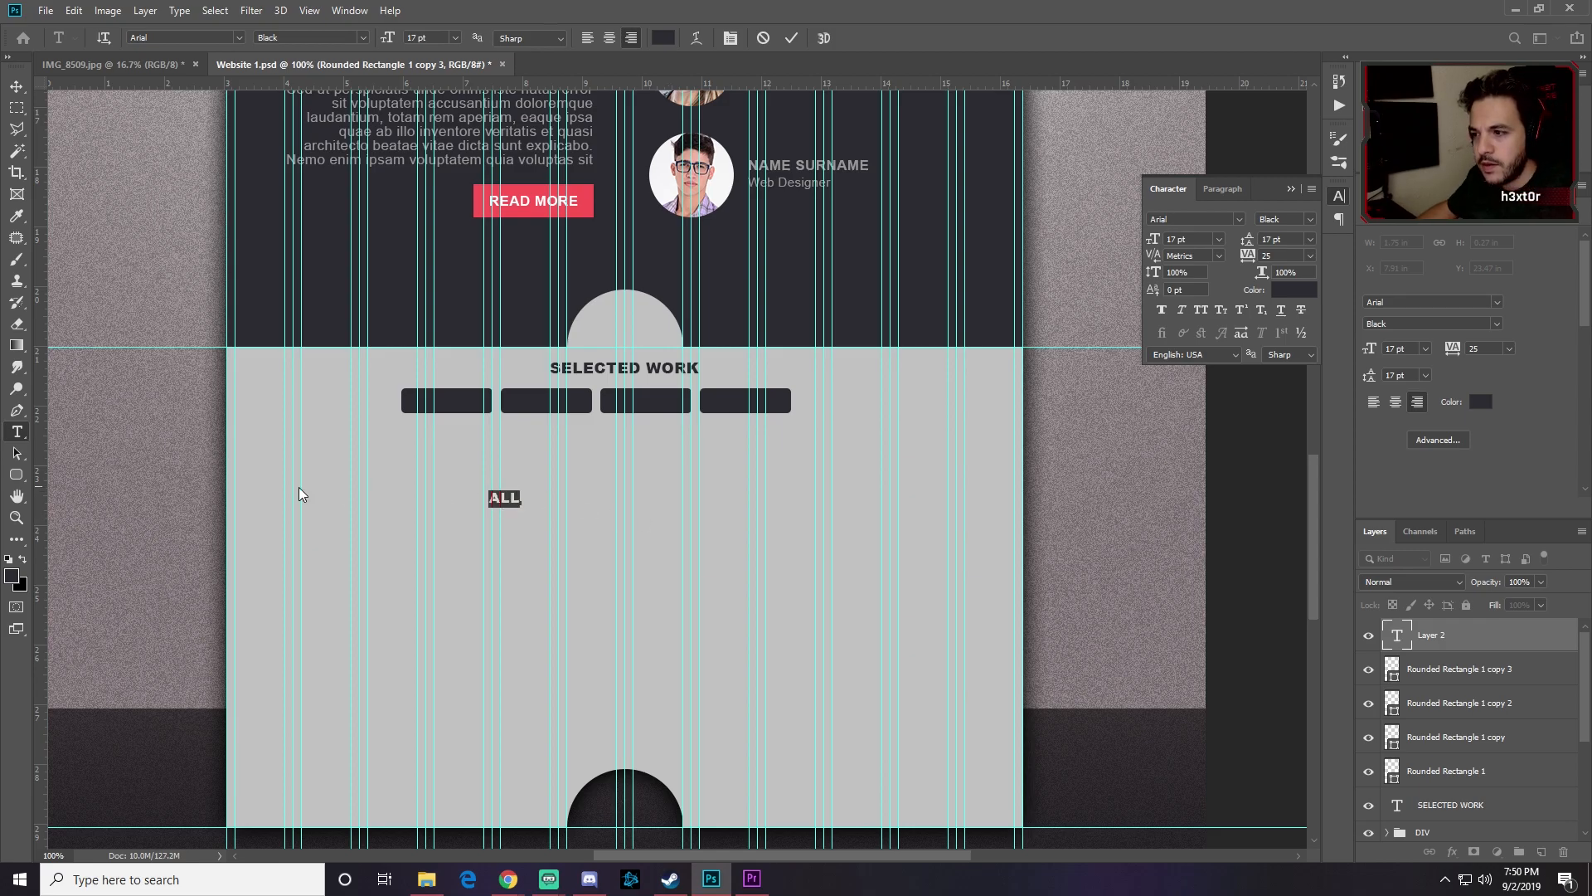
{"action": "left_click", "coordinate": [12, 576]}
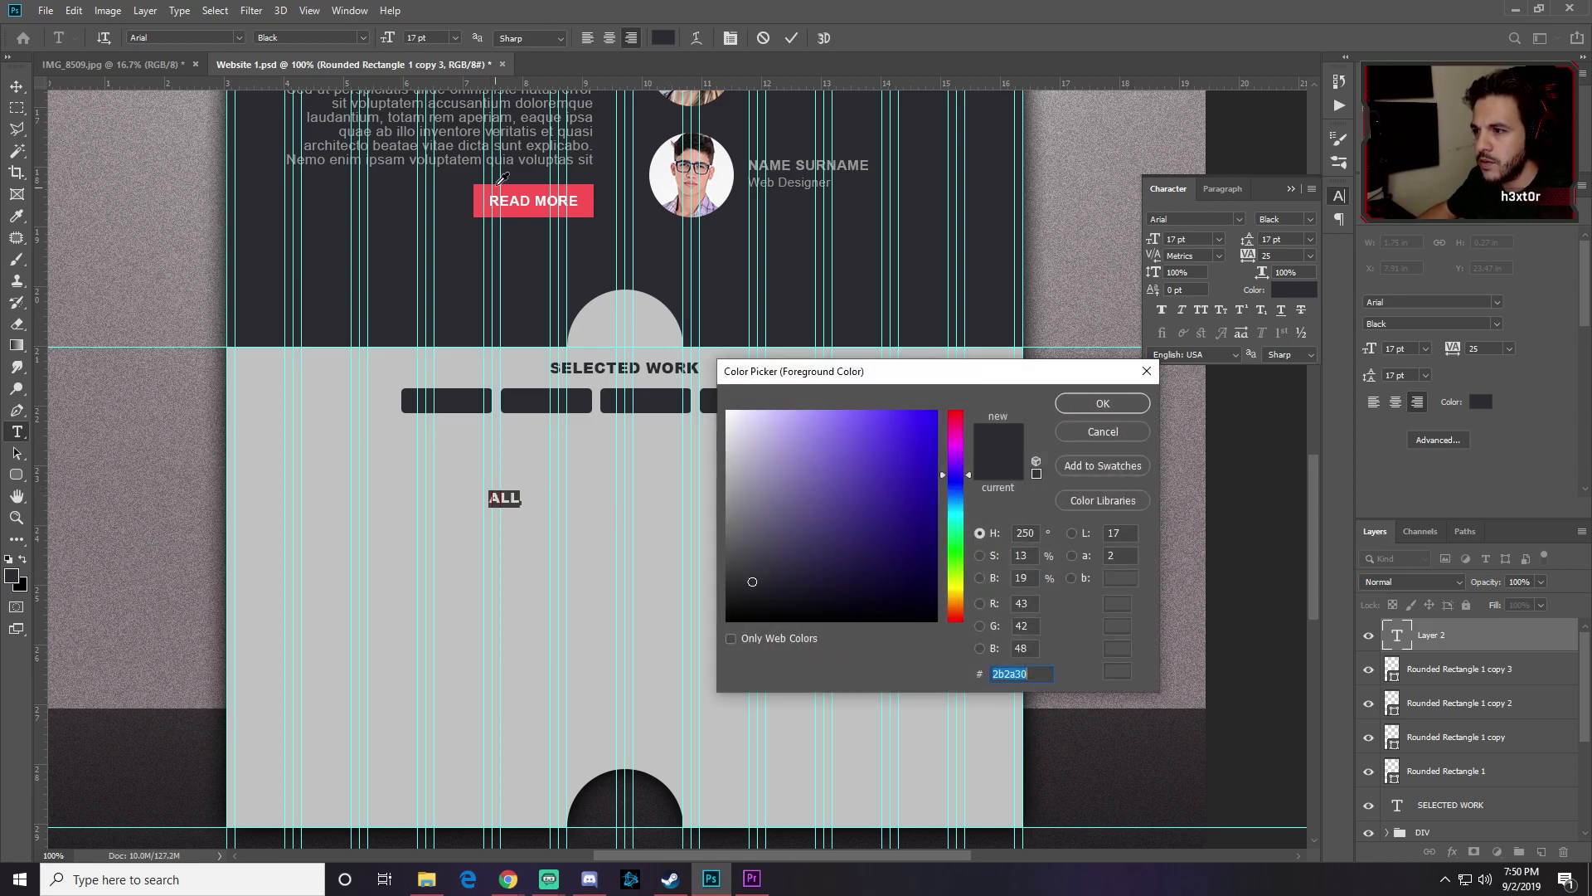
{"action": "left_click", "coordinate": [481, 187]}
{"action": "left_click", "coordinate": [1102, 404]}
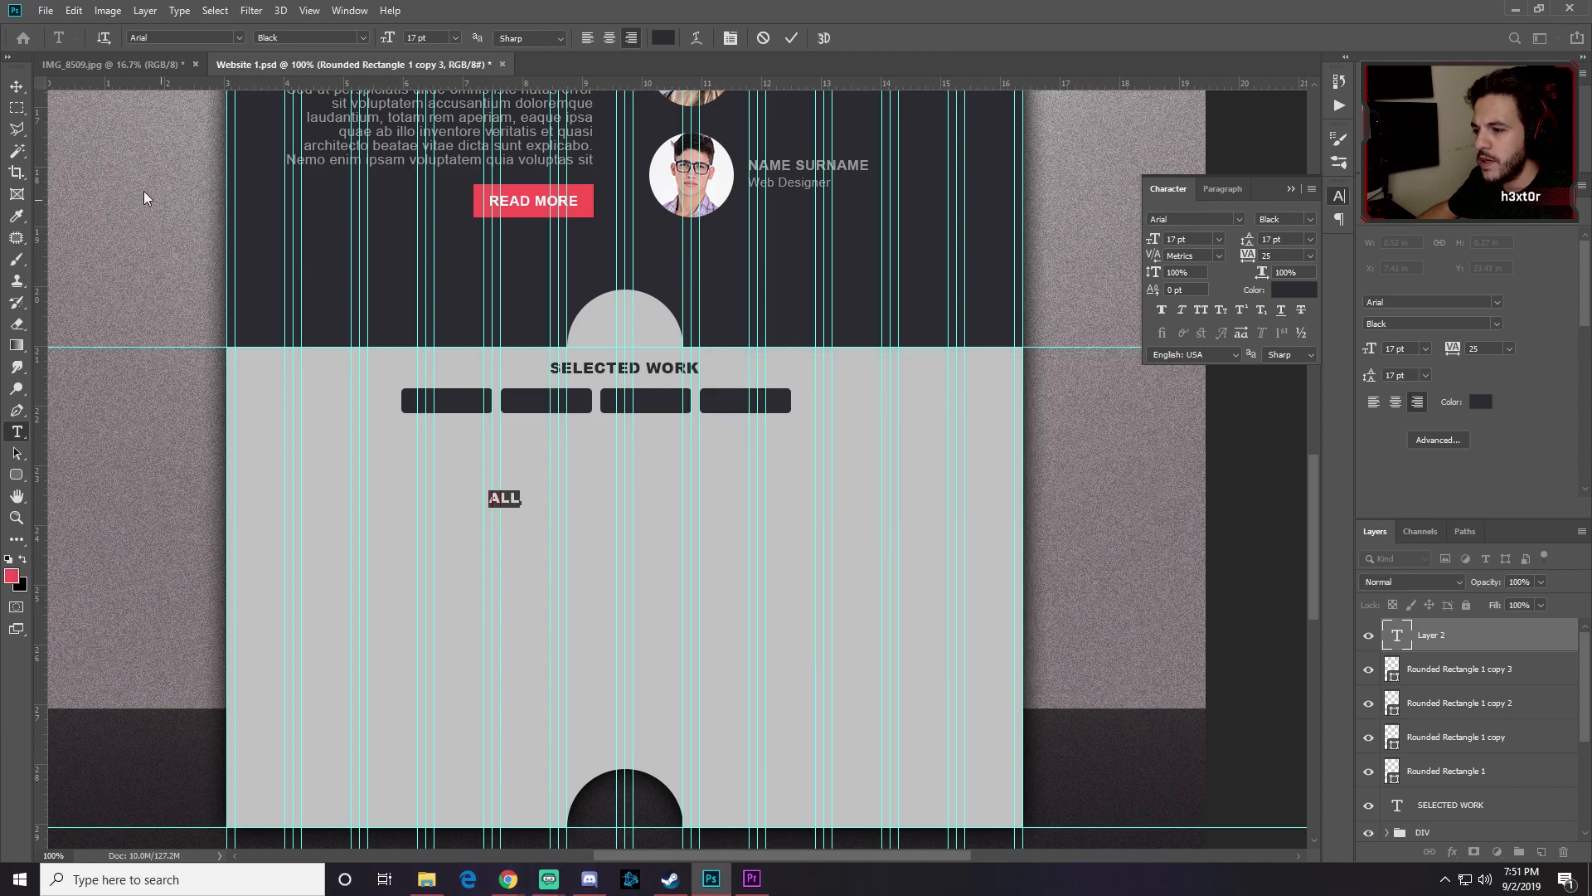
{"action": "left_click", "coordinate": [17, 86]}
{"action": "left_click_drag", "start_coordinate": [516, 499], "coordinate": [453, 402]}
Step: Recolour the ALL label light grey and nudge it within the first button
{"action": "double_click", "coordinate": [464, 410]}
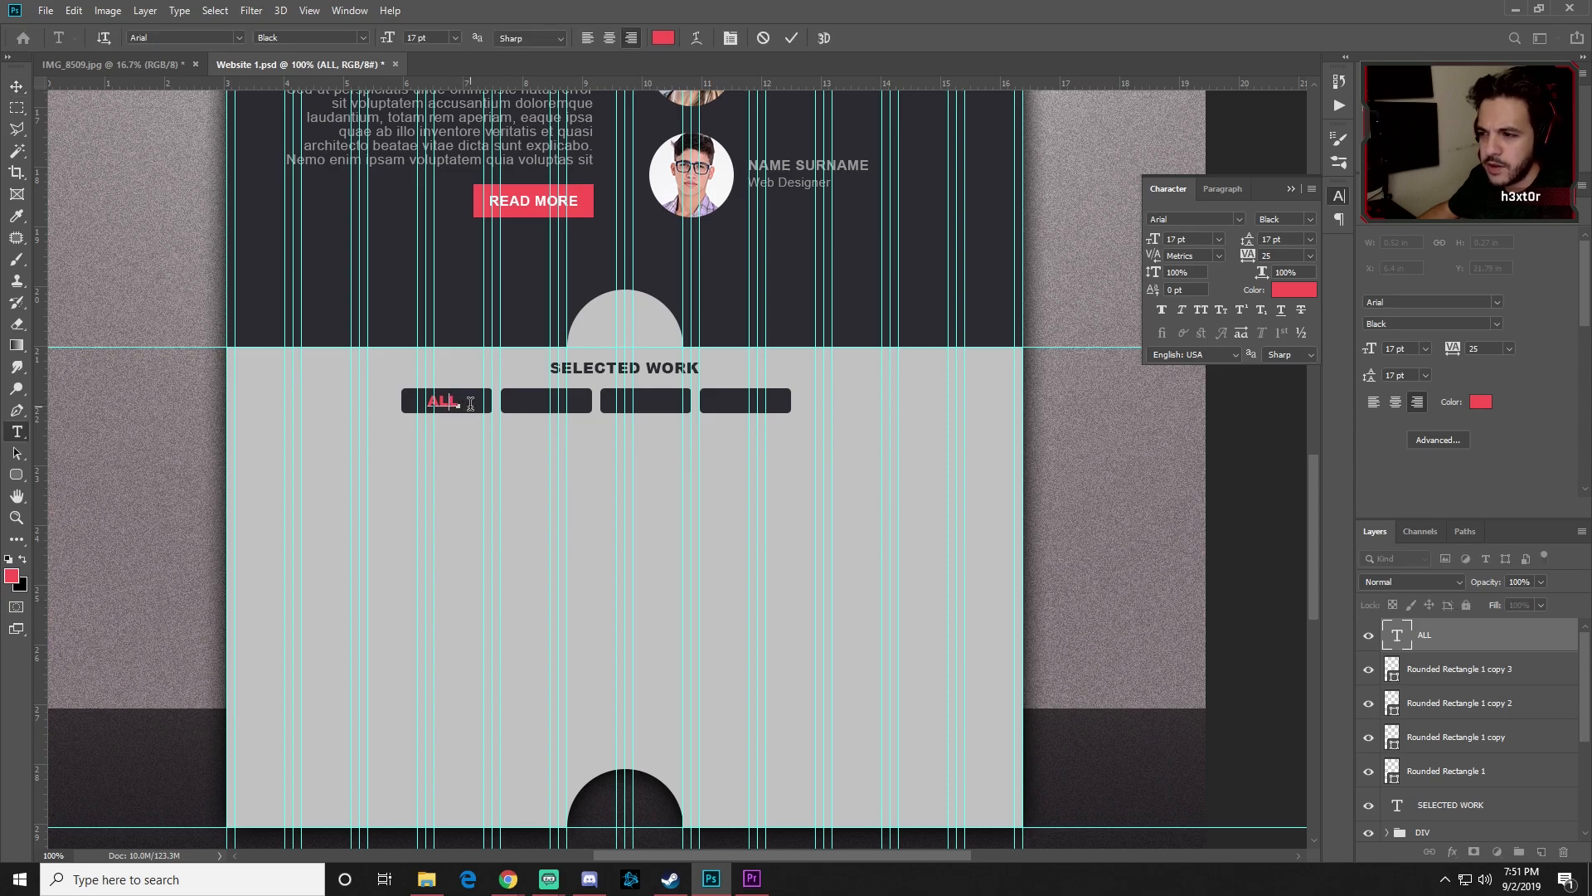
{"action": "left_click", "coordinate": [12, 576]}
{"action": "left_click", "coordinate": [308, 415]}
{"action": "left_click", "coordinate": [1099, 406]}
{"action": "key", "text": "Escape"}
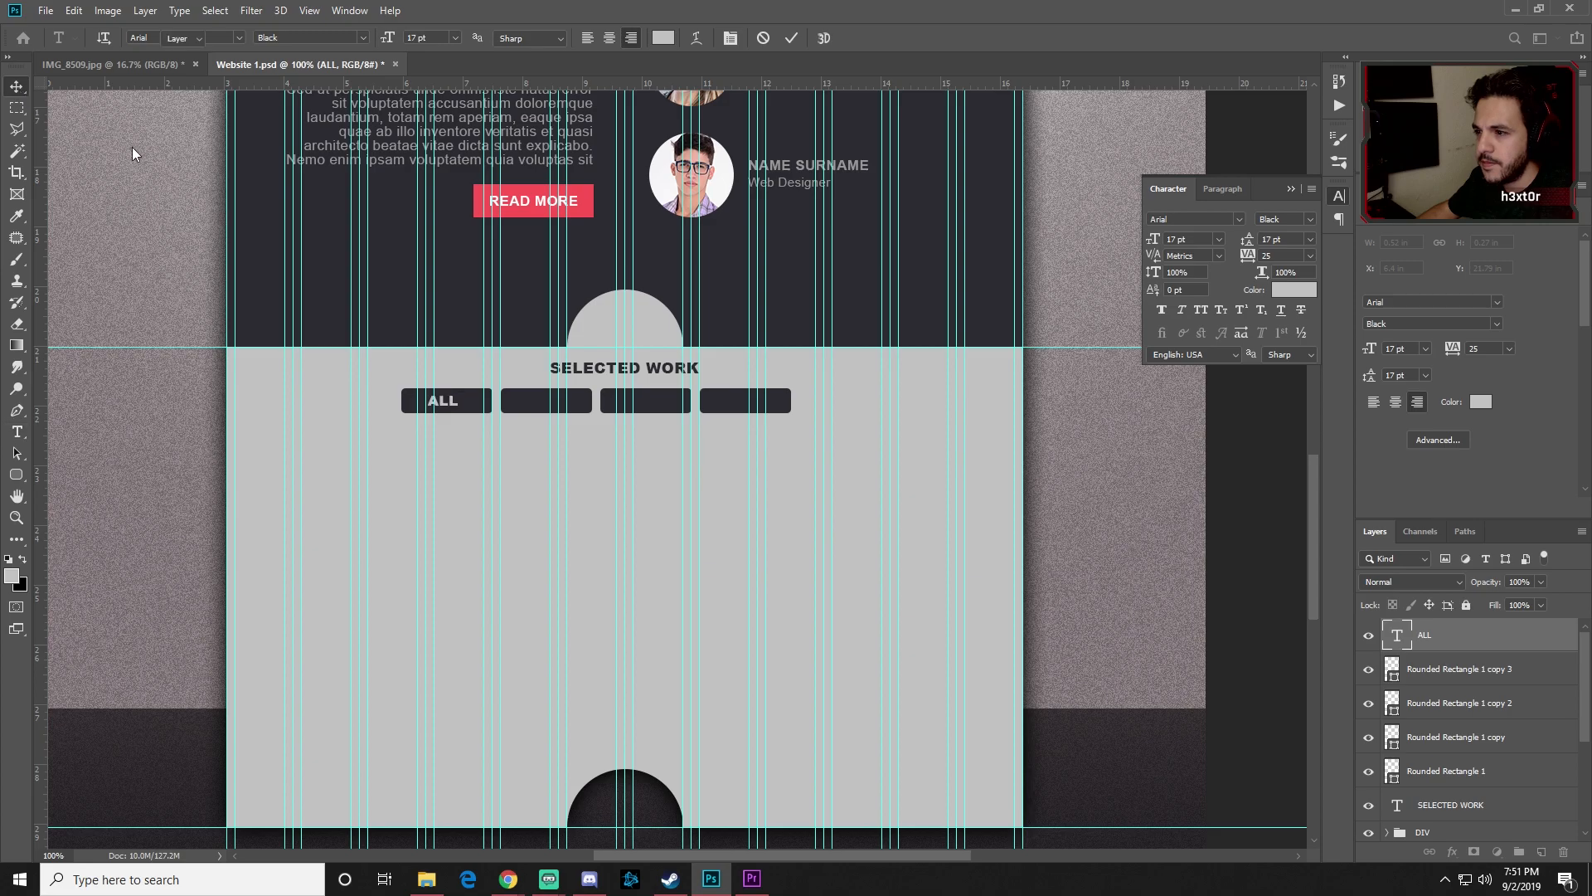
{"action": "key", "text": "v"}
{"action": "left_click_drag", "start_coordinate": [449, 402], "coordinate": [453, 403]}
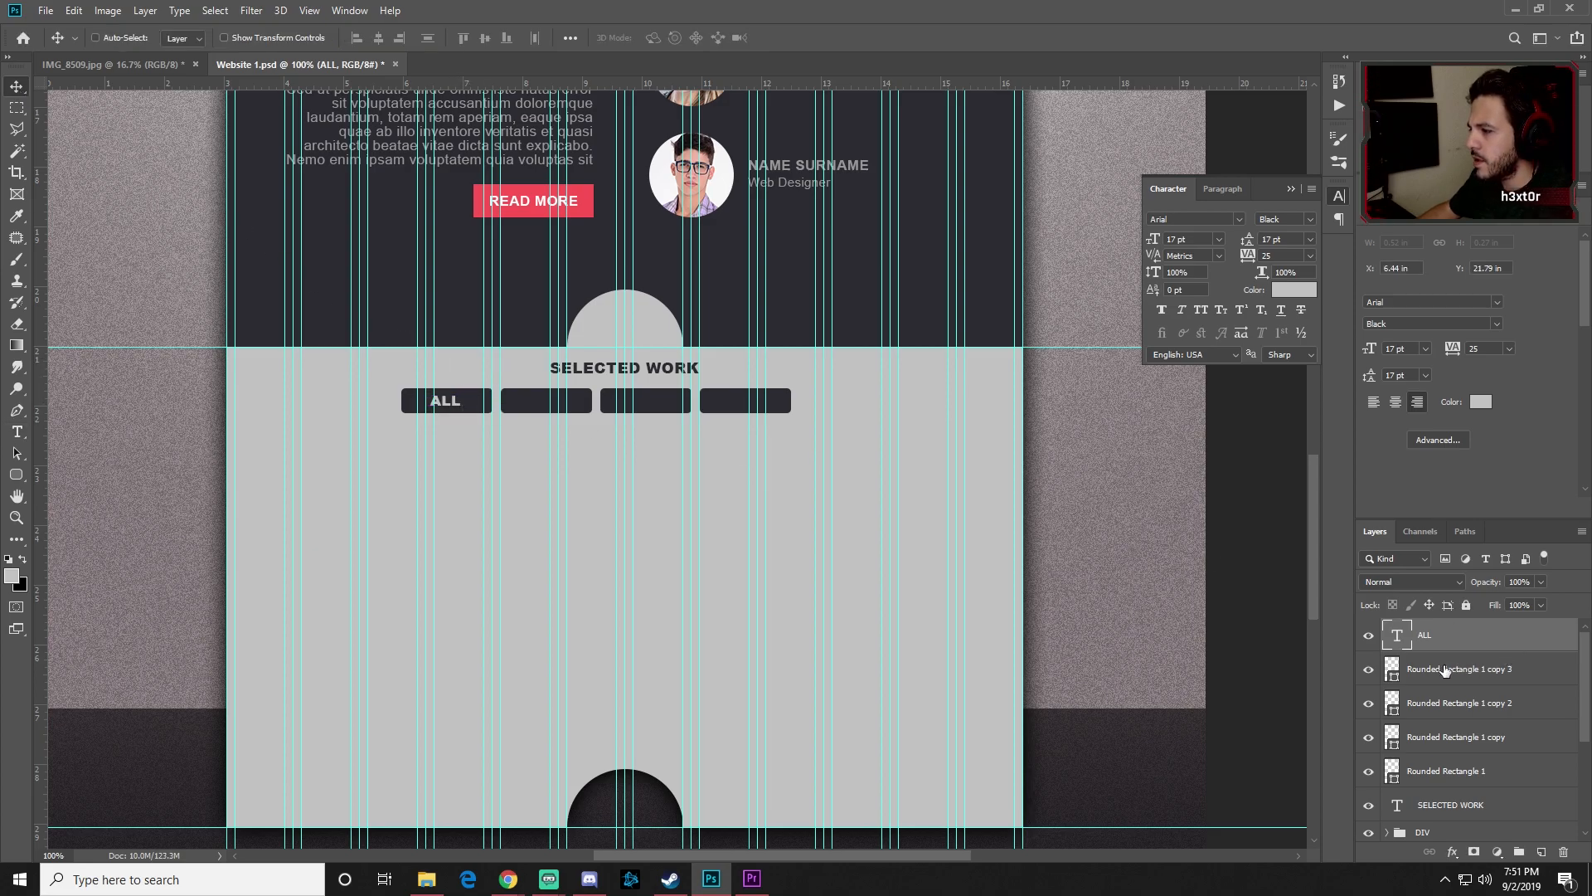
Step: Move the ALL layer above Rounded Rectangle 1 and centre it on that button
{"action": "left_click", "coordinate": [1368, 668]}
{"action": "left_click", "coordinate": [1368, 668]}
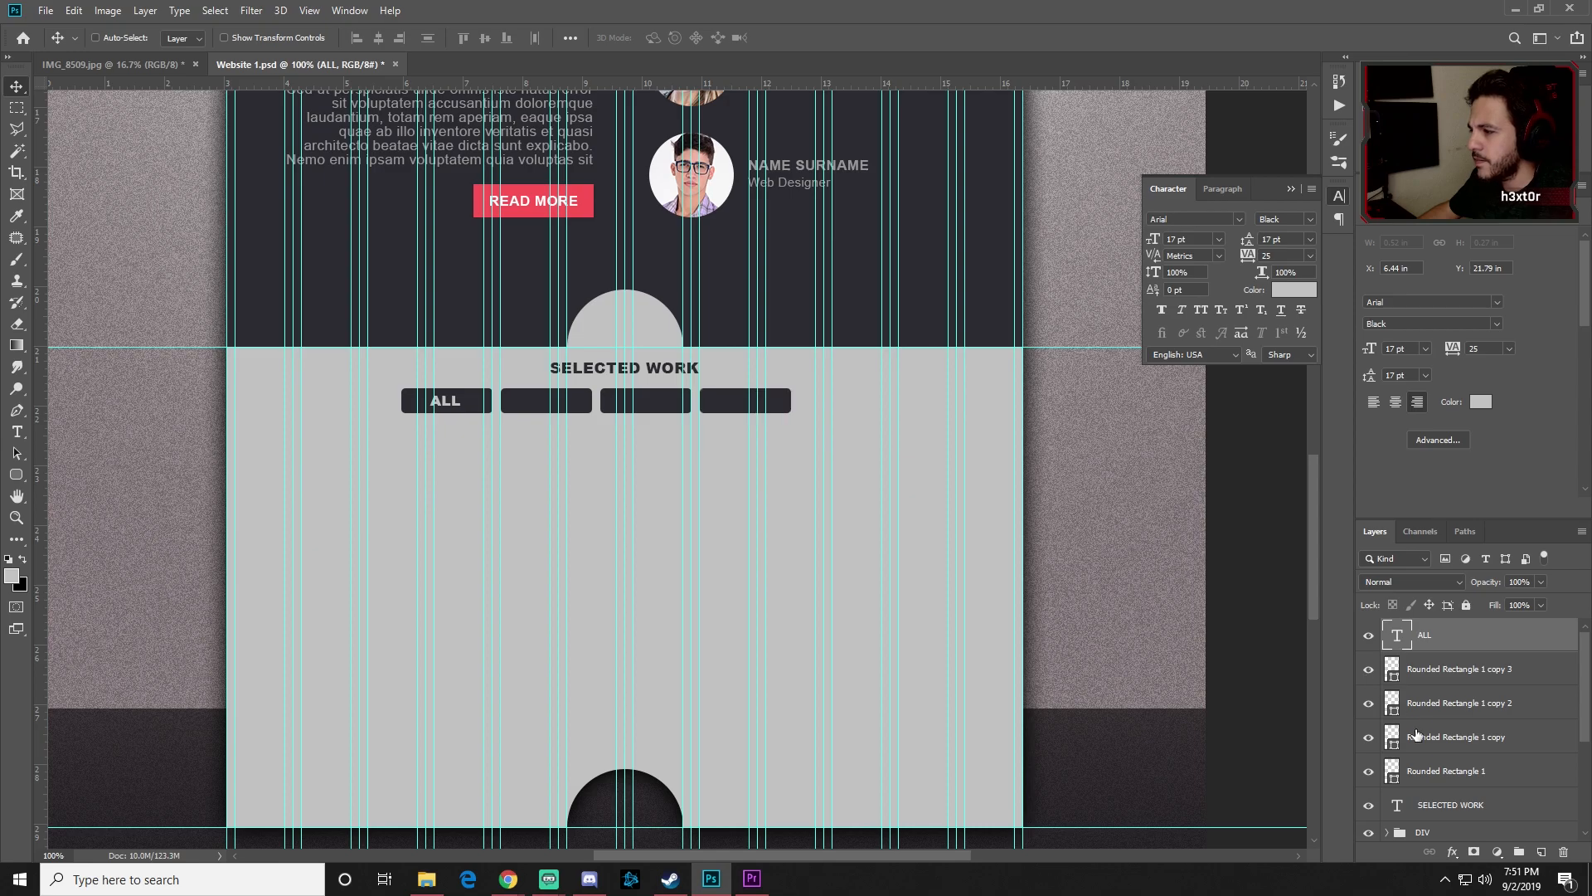
{"action": "left_click", "coordinate": [1443, 771]}
{"action": "left_click_drag", "start_coordinate": [1444, 650], "coordinate": [1443, 748]}
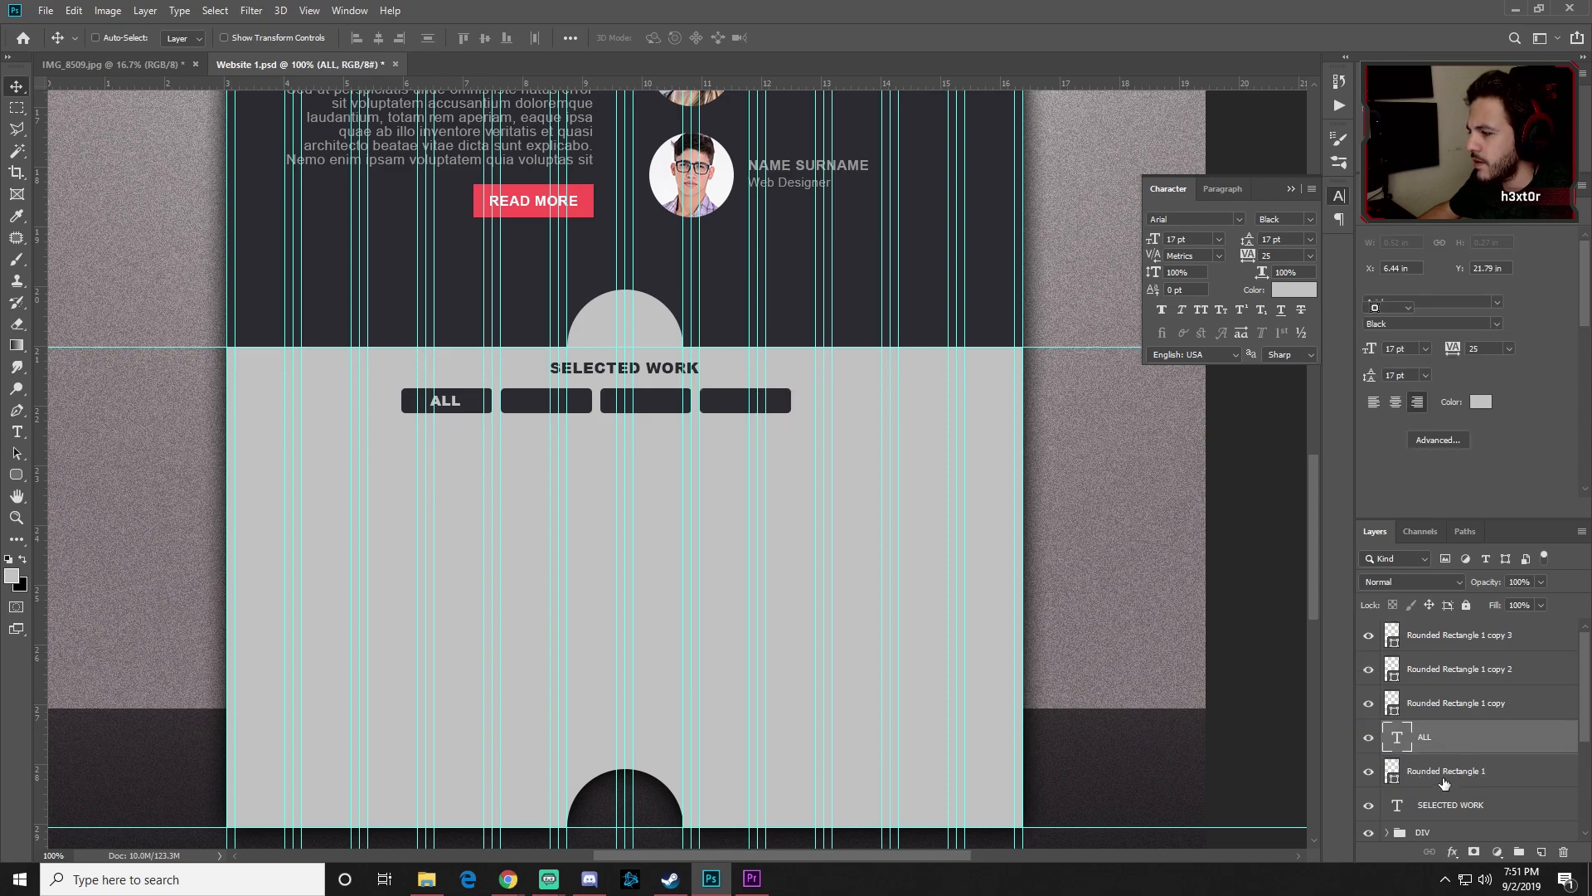
{"action": "left_click", "coordinate": [1443, 737], "text": "ctrl"}
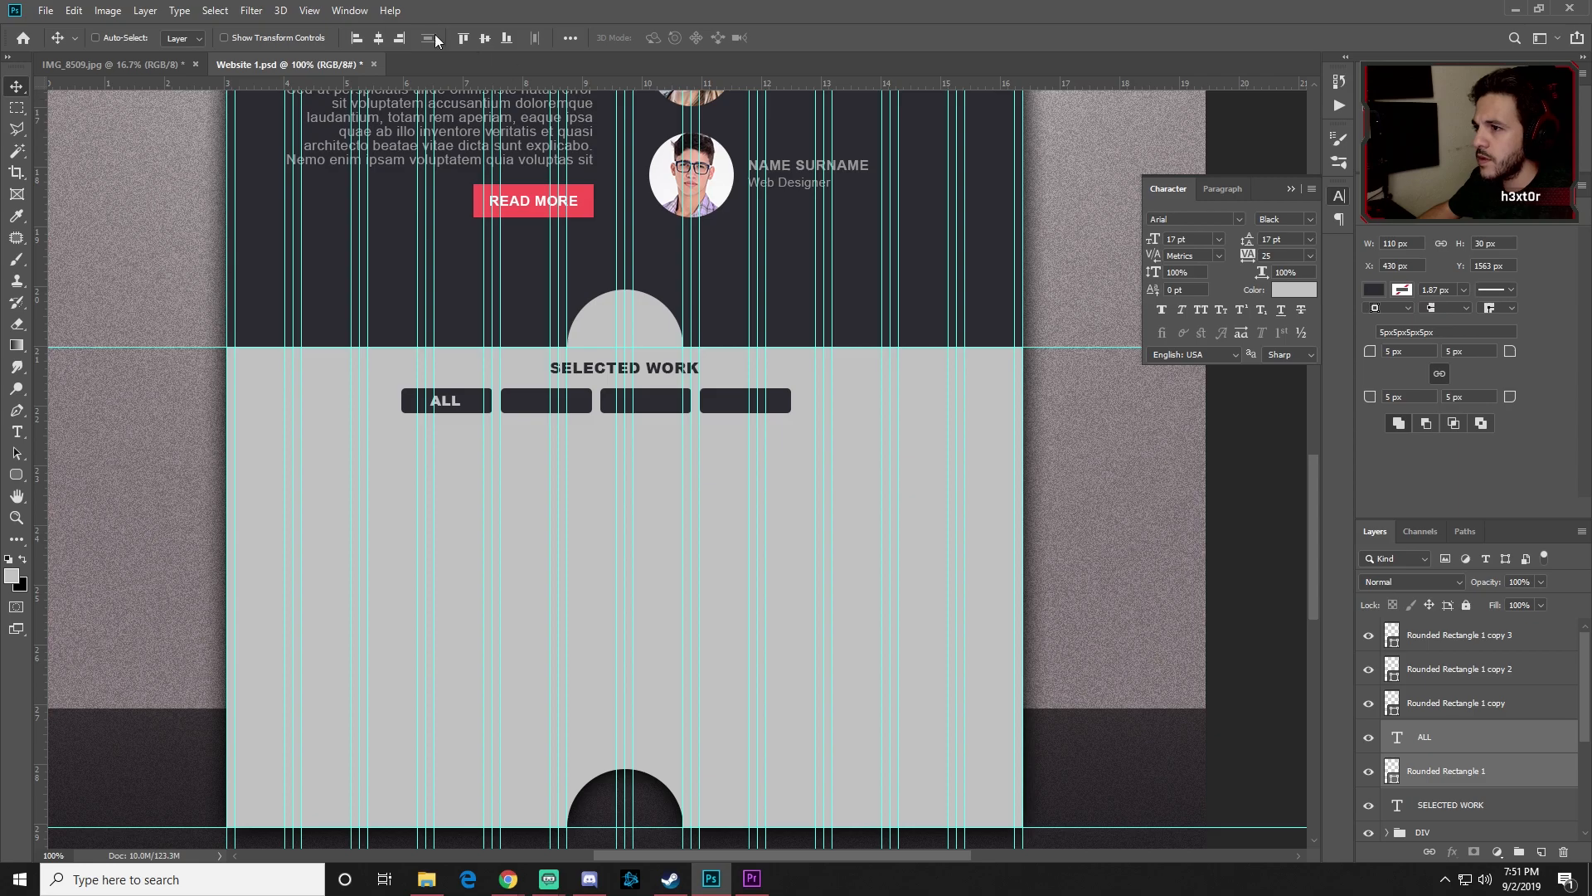
{"action": "left_click", "coordinate": [380, 39]}
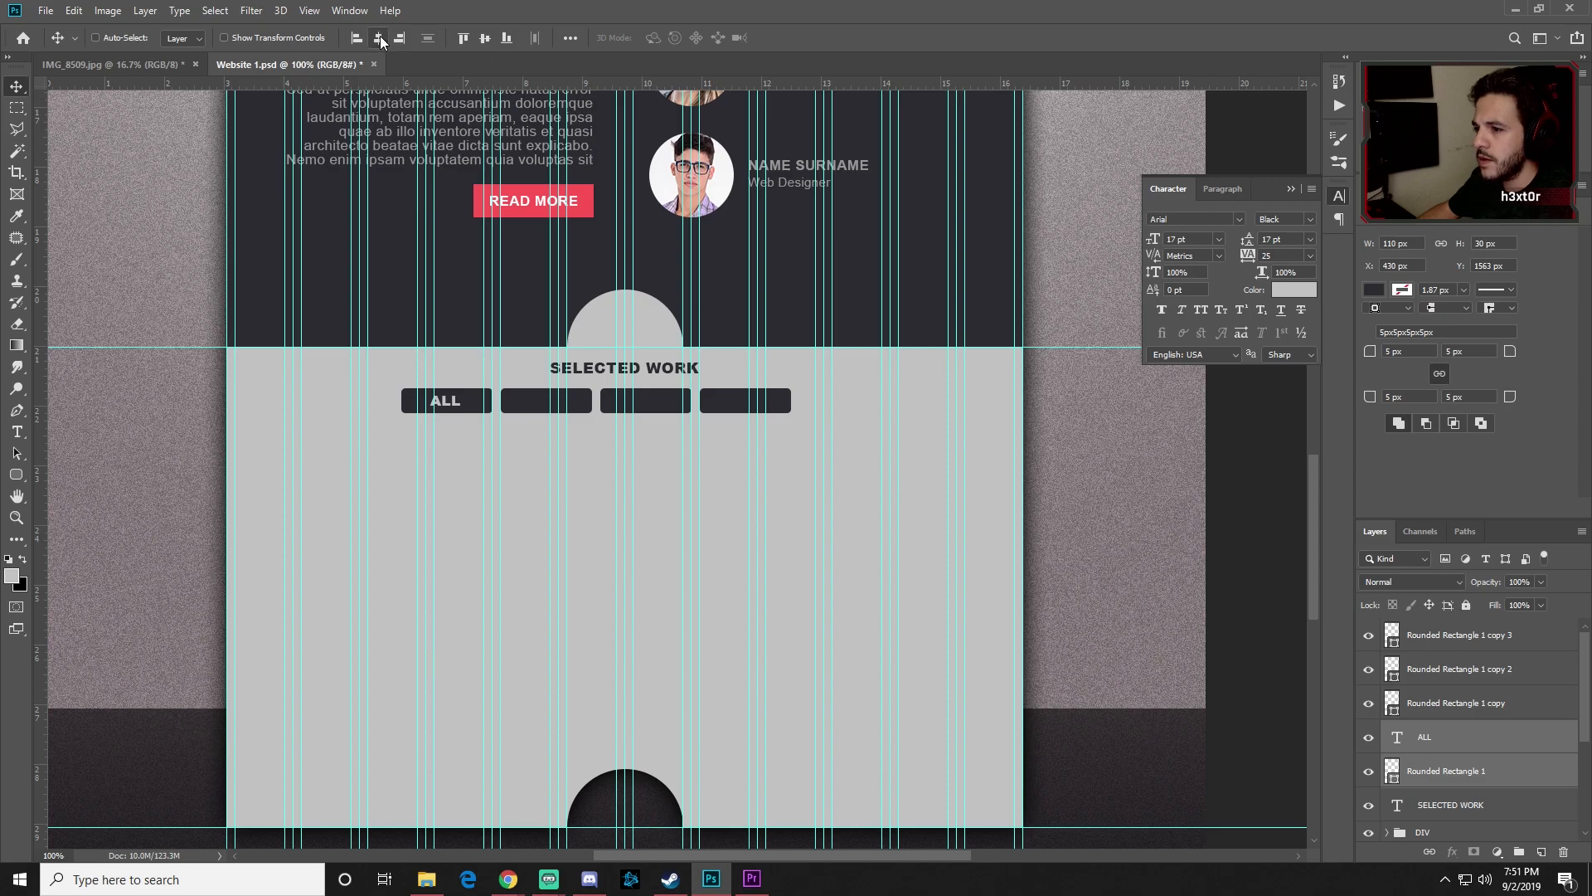
{"action": "left_click", "coordinate": [483, 39]}
{"action": "left_click", "coordinate": [1465, 738]}
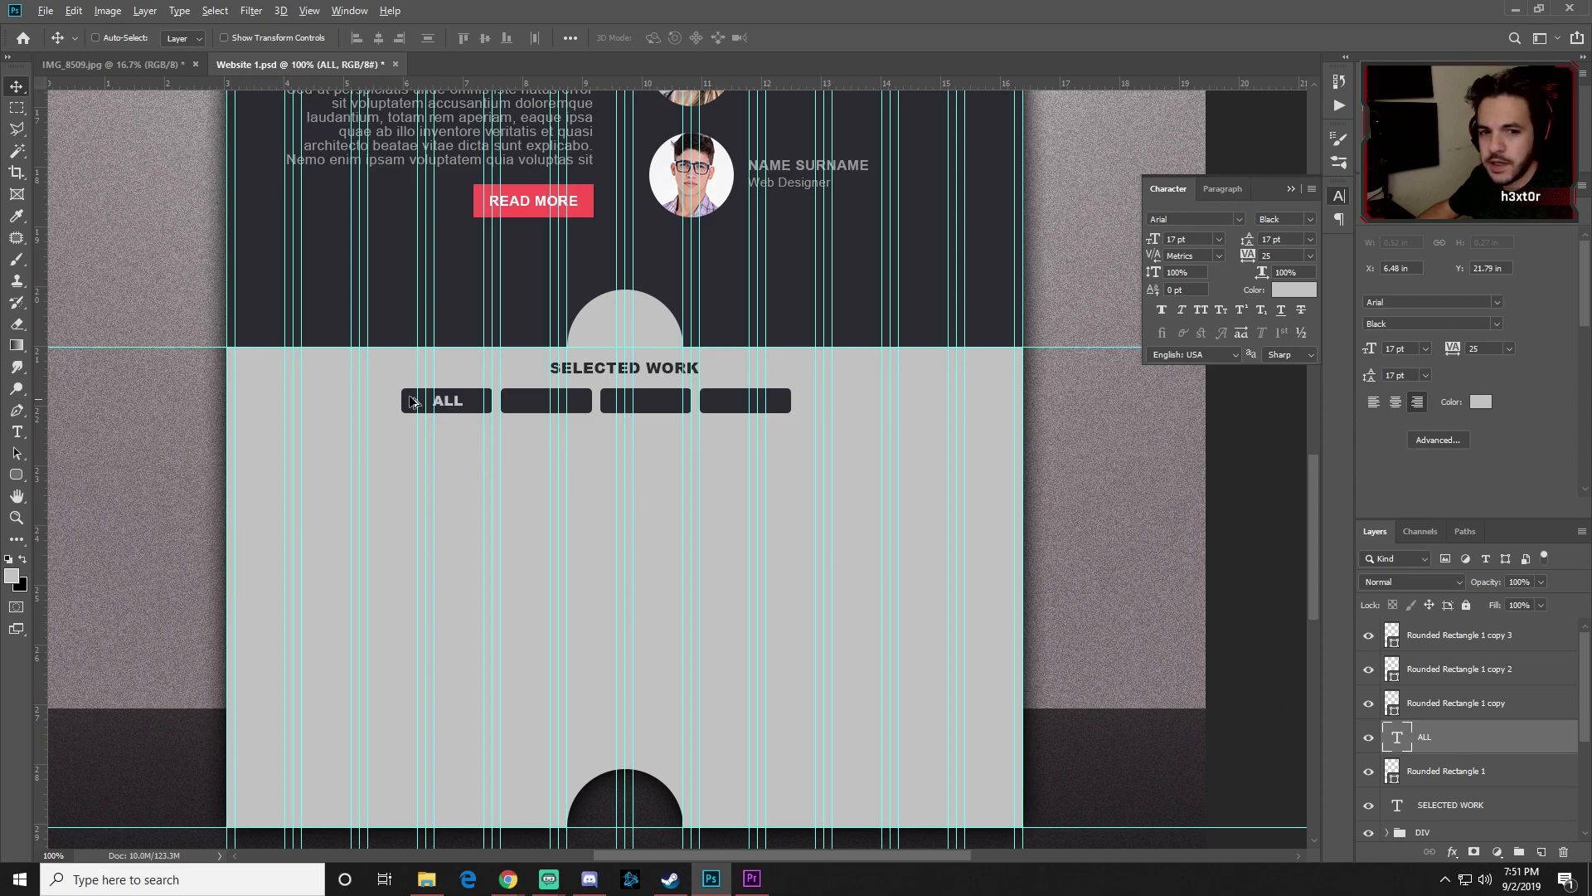
Step: Duplicate the ALL label onto the second button and change its text to WEB DESIGN
{"action": "left_click_drag", "start_coordinate": [450, 411], "coordinate": [551, 413]}
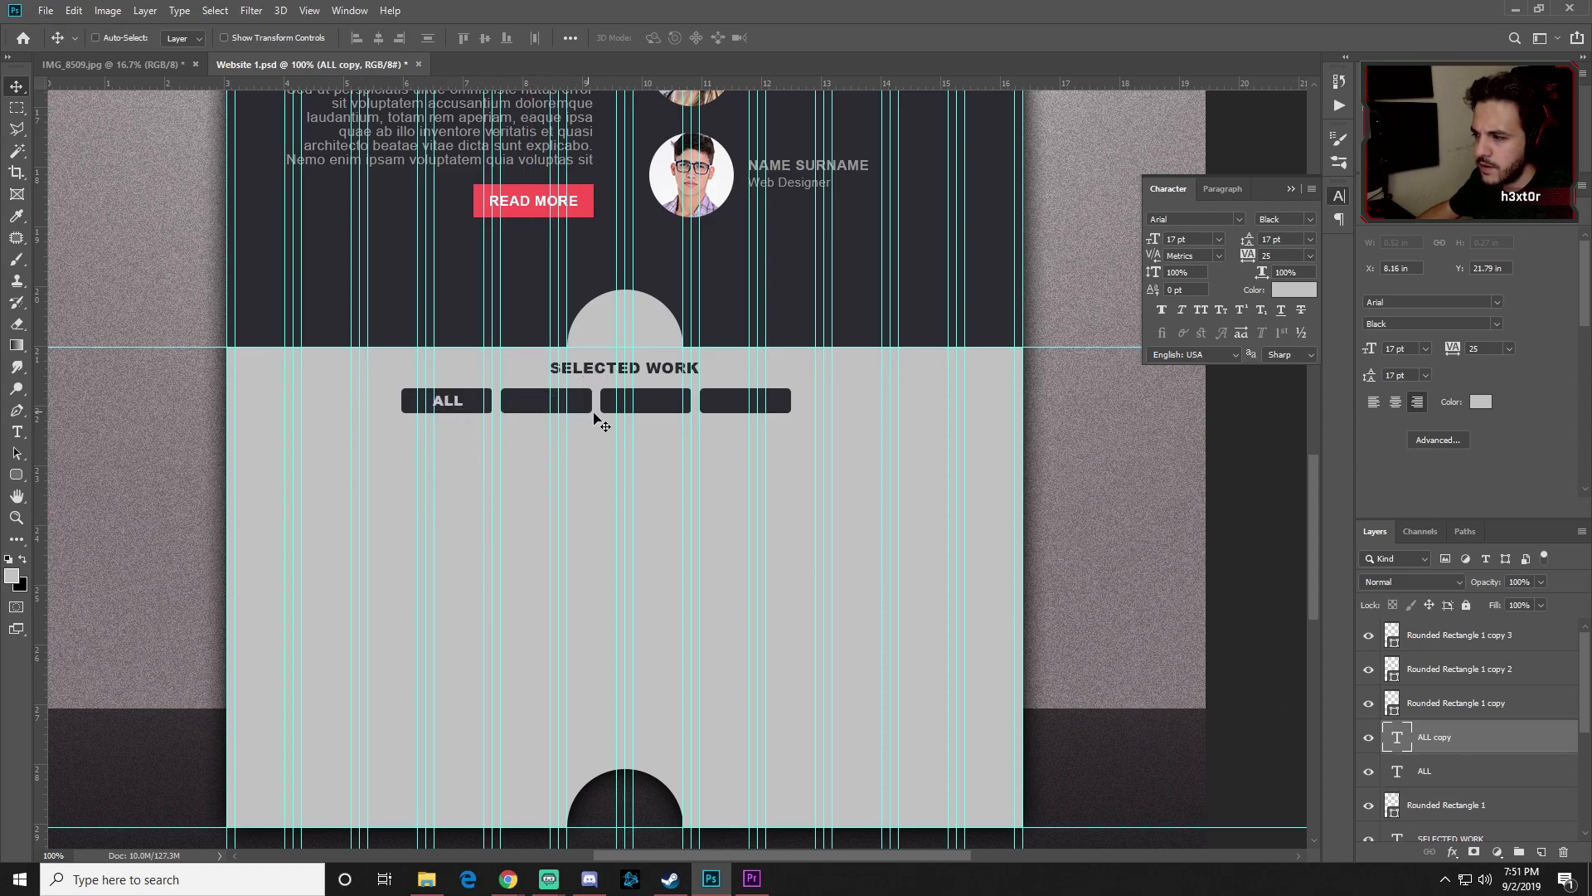
{"action": "left_click_drag", "start_coordinate": [1407, 727], "coordinate": [1414, 703]}
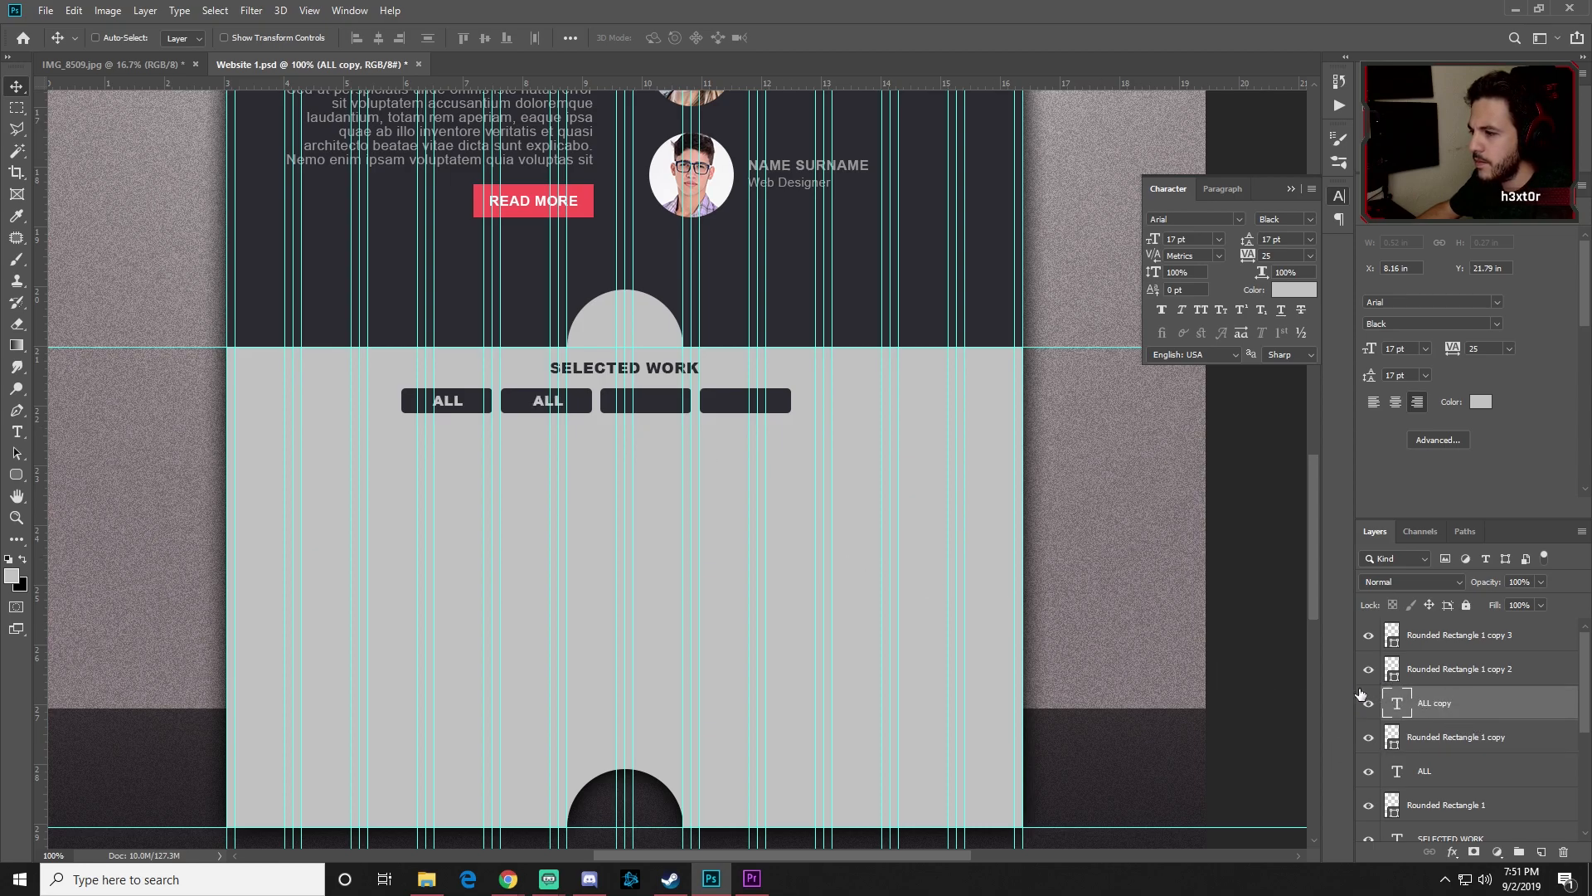
{"action": "key", "text": "t"}
{"action": "left_click", "coordinate": [561, 401]}
{"action": "key", "text": "ctrl+a"}
{"action": "type", "text": "WEB DESIGN"}
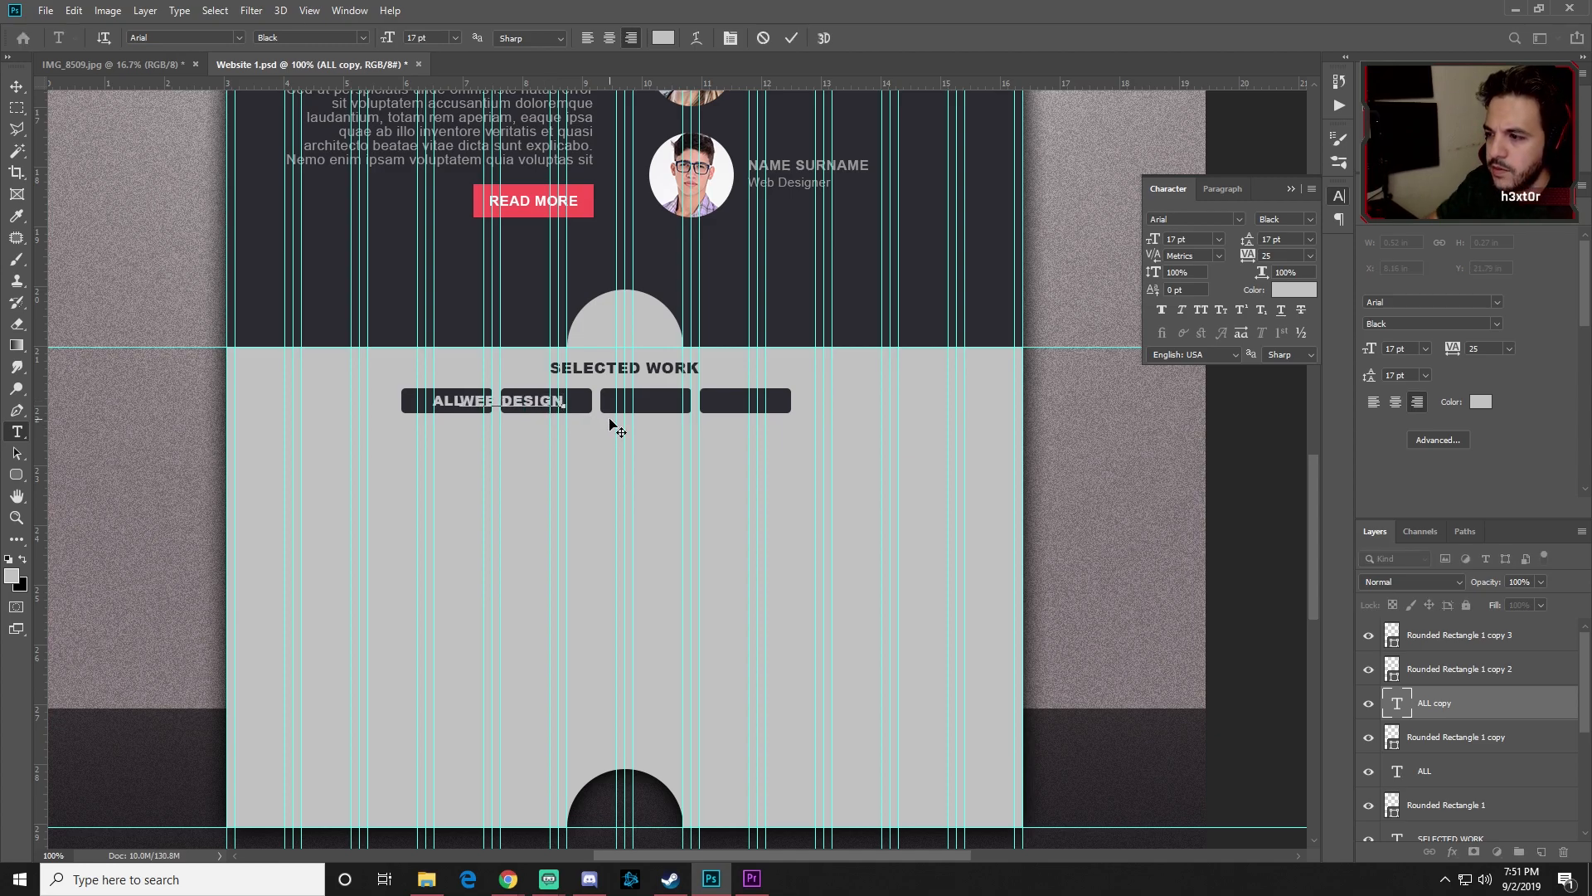
Step: Make WEB DESIGN Bold 10 pt and centre it on the second button
{"action": "key", "text": "ctrl+a"}
{"action": "left_click", "coordinate": [362, 37]}
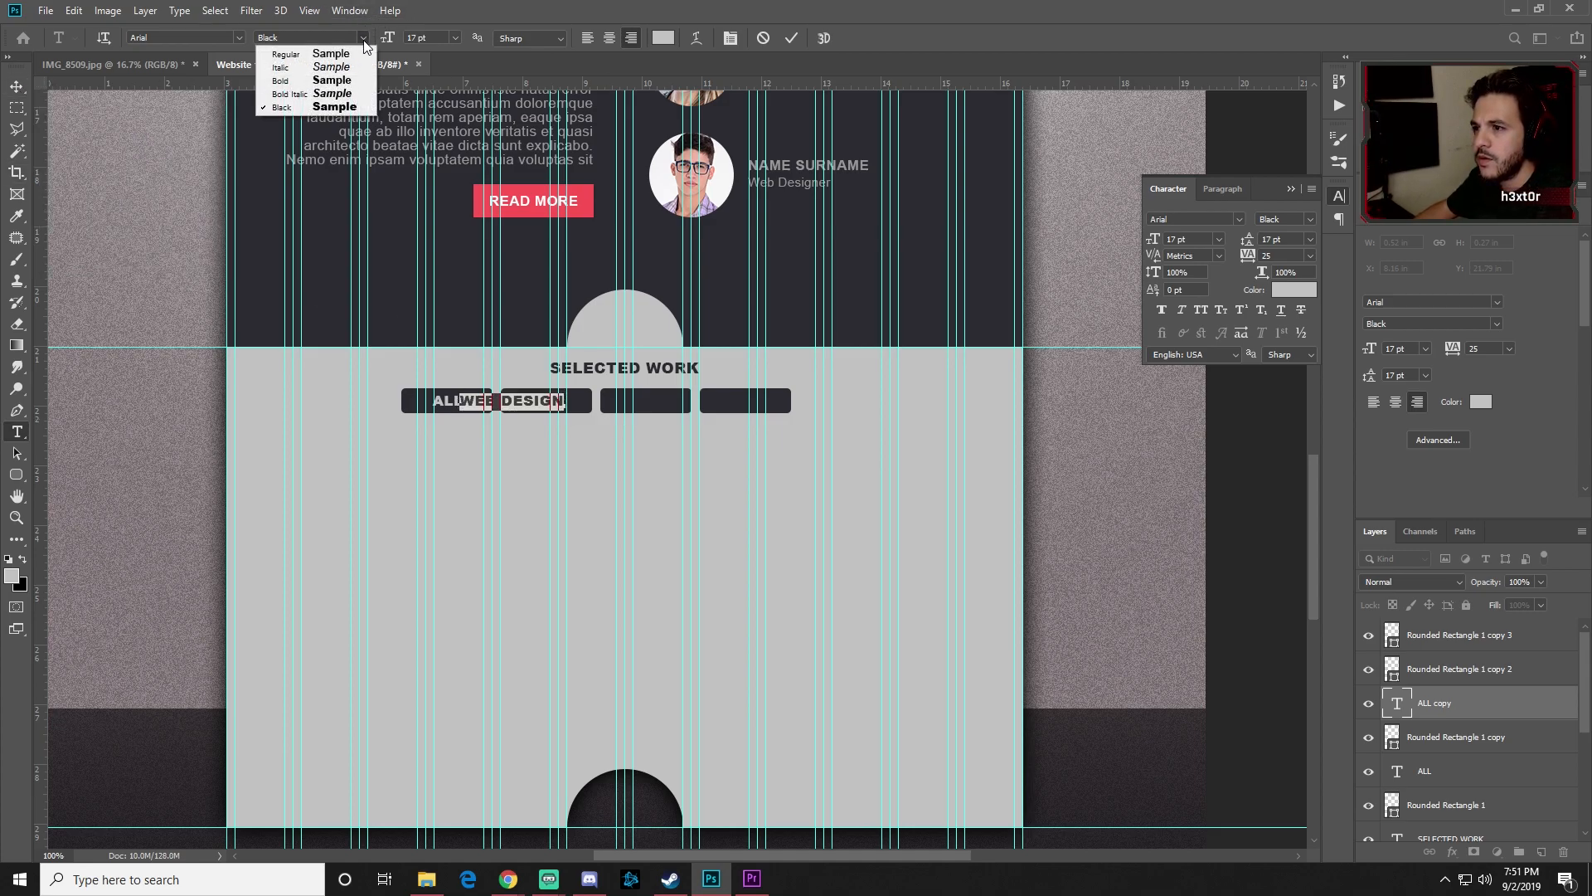
{"action": "left_click", "coordinate": [287, 81]}
{"action": "left_click", "coordinate": [455, 38]}
{"action": "left_click", "coordinate": [432, 111]}
{"action": "left_click", "coordinate": [17, 86]}
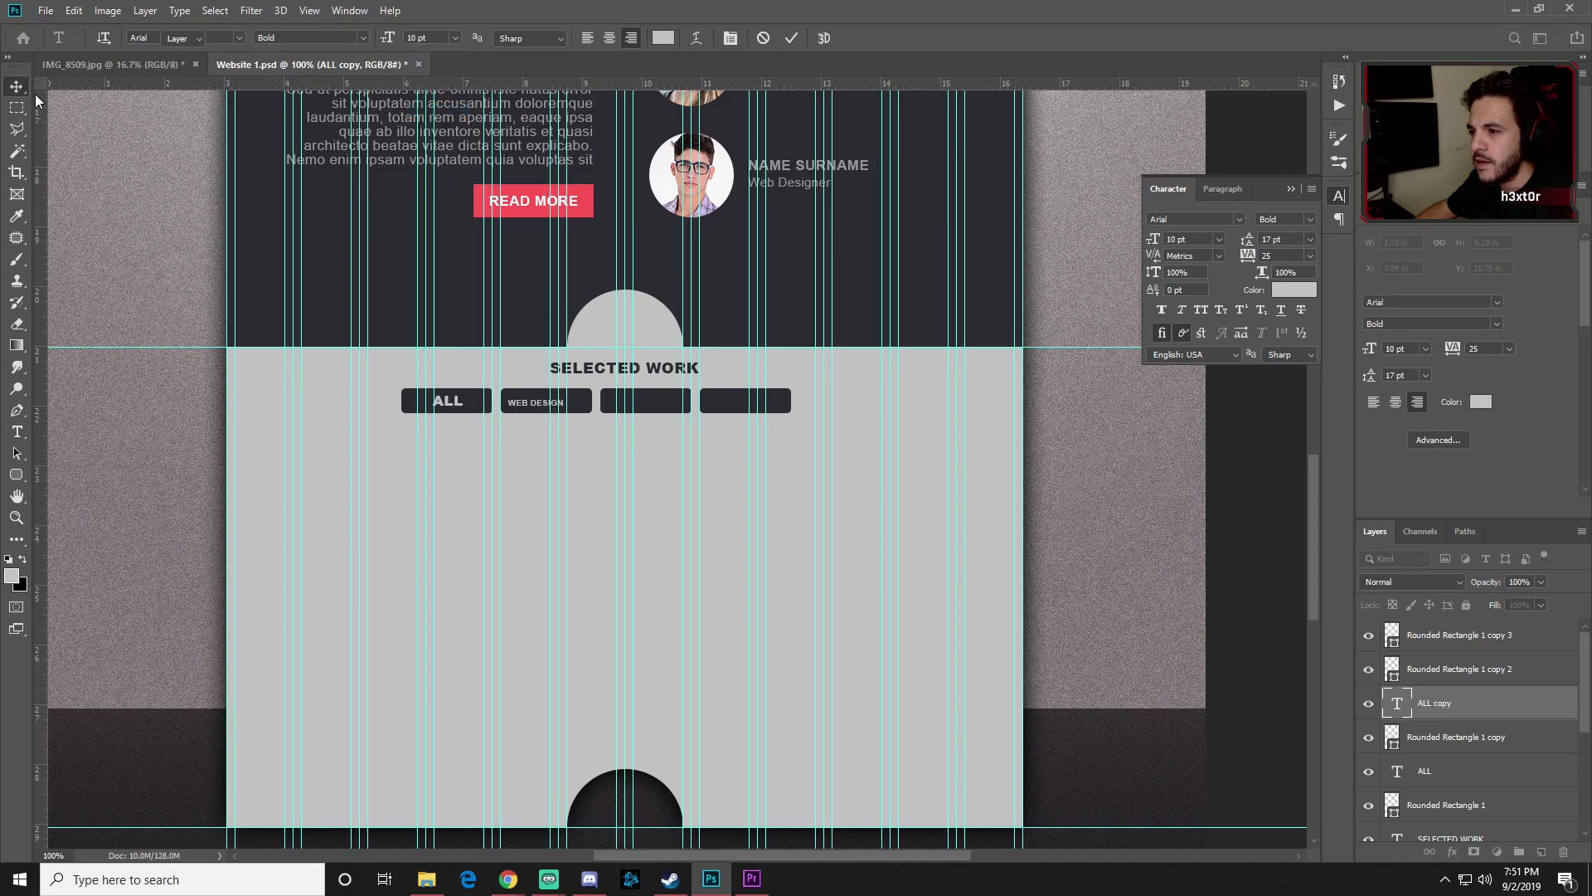
{"action": "left_click_drag", "start_coordinate": [528, 404], "coordinate": [534, 405]}
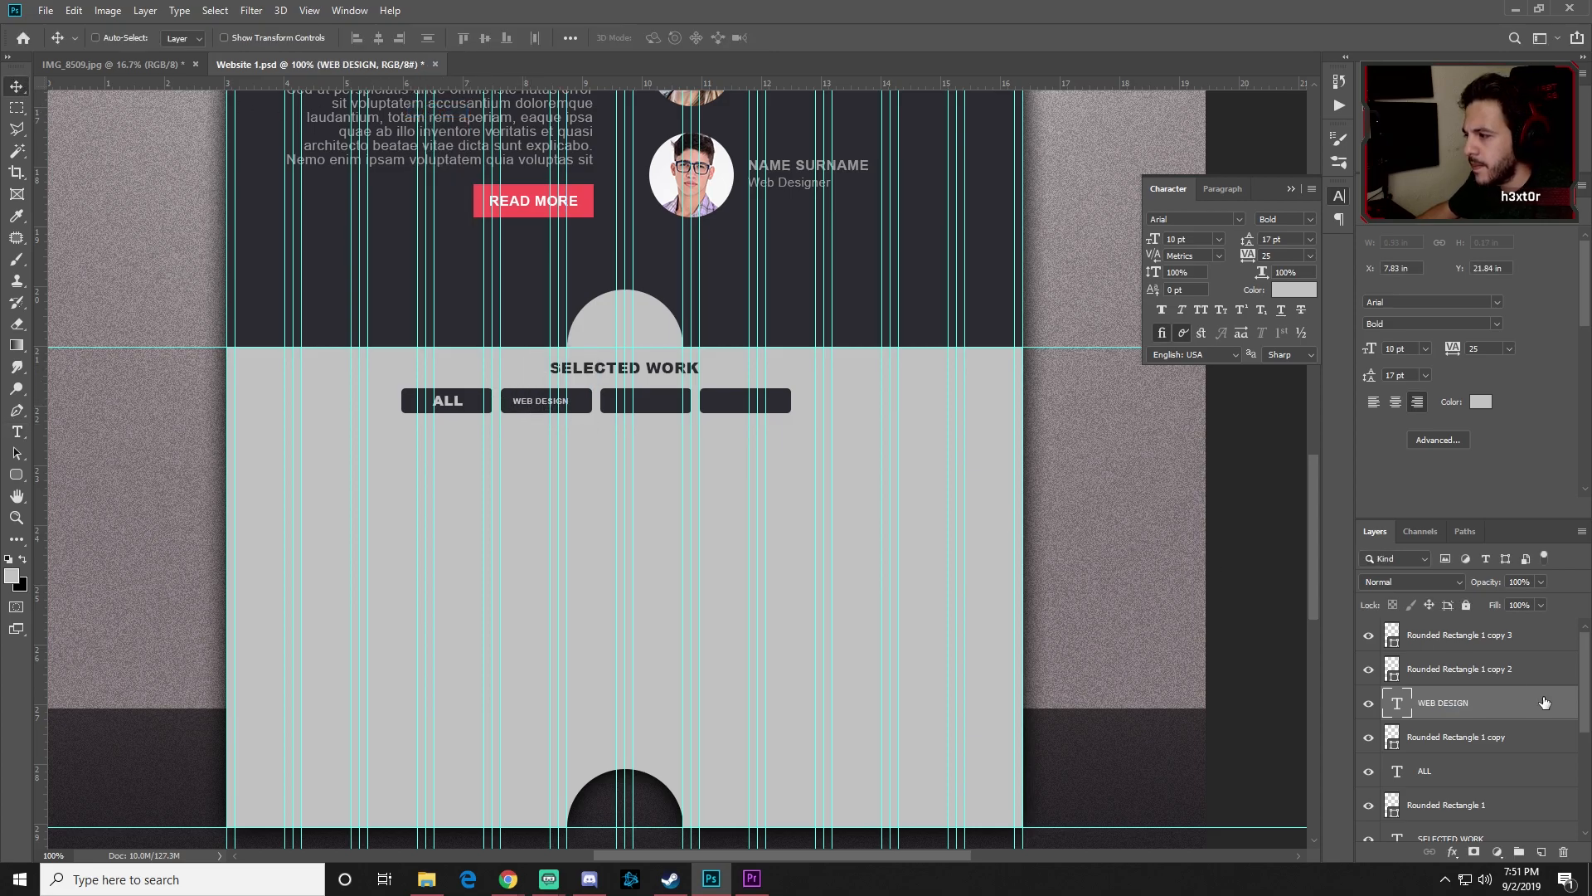
{"action": "left_click", "coordinate": [1460, 736], "text": "ctrl"}
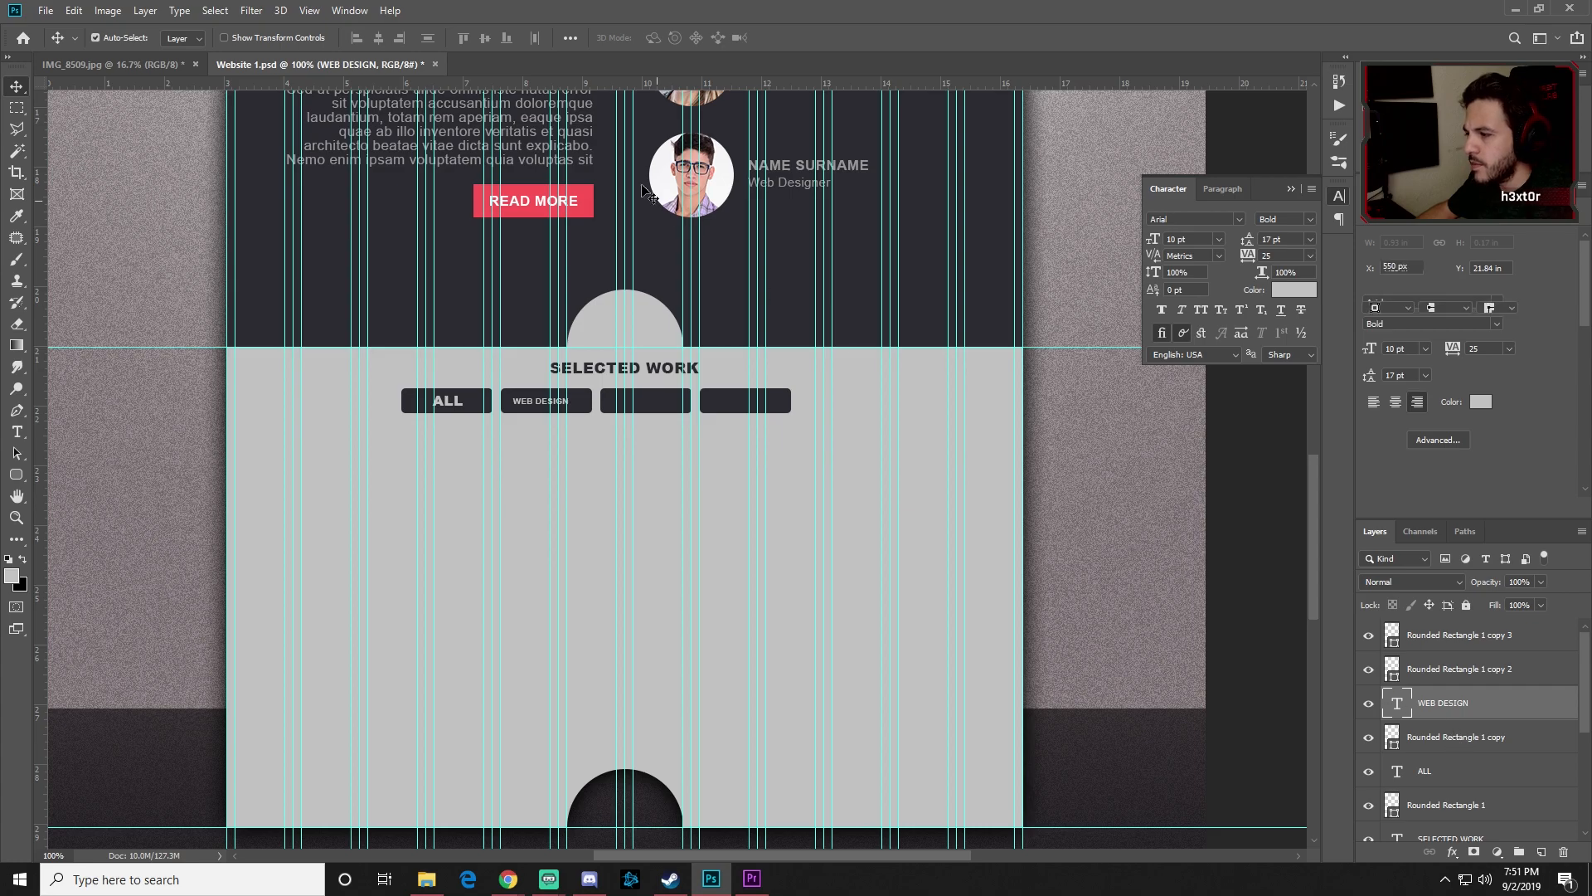
{"action": "left_click", "coordinate": [383, 41]}
{"action": "left_click", "coordinate": [483, 40]}
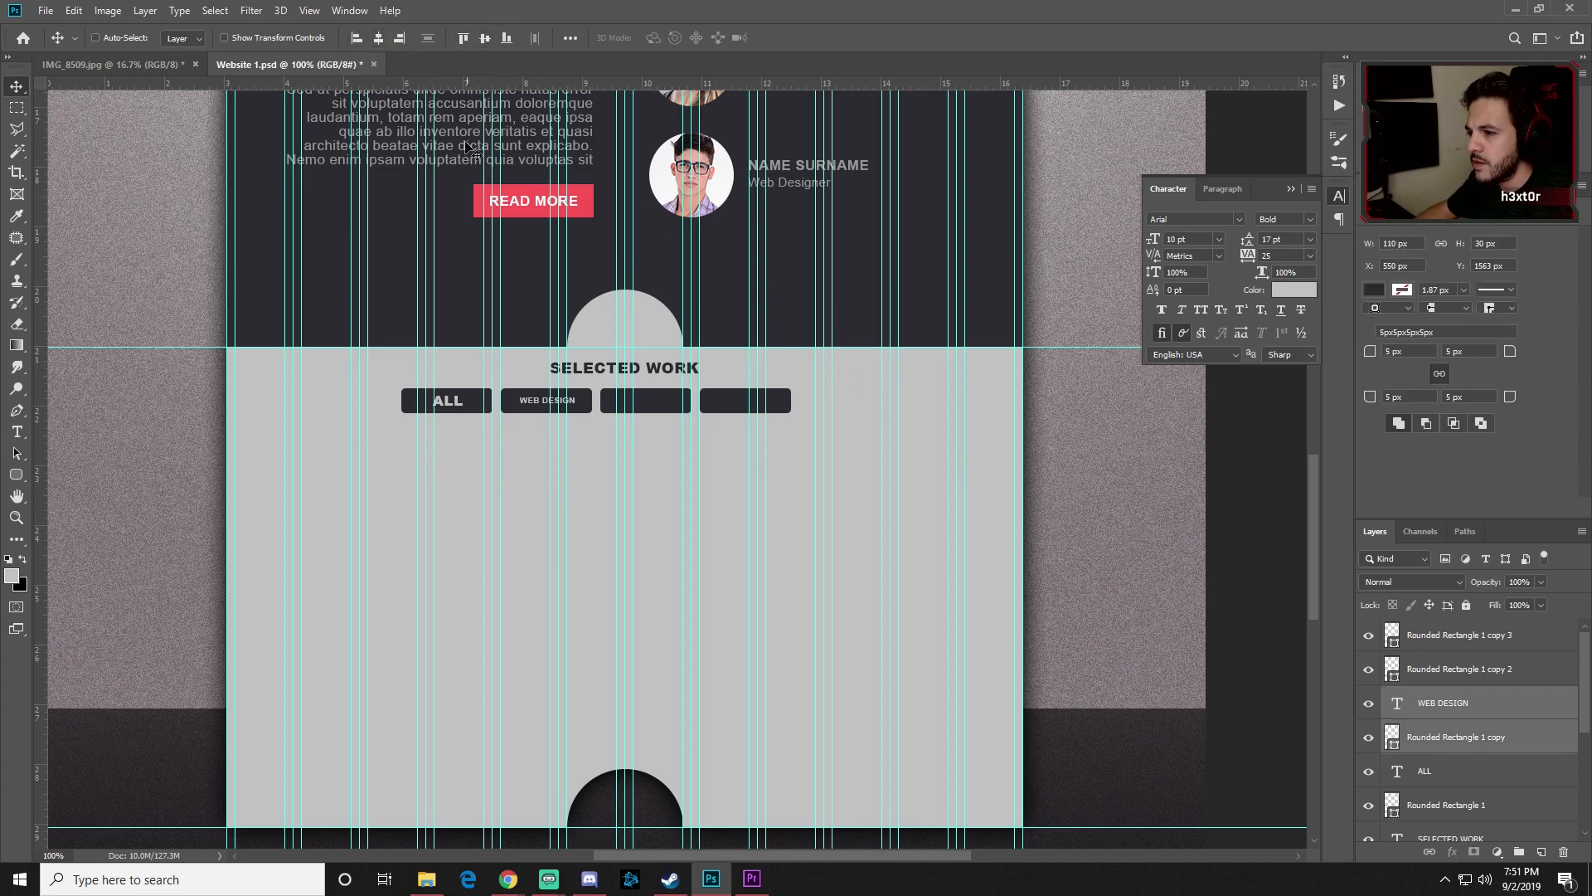
Step: Make the ALL label Bold 10 pt and re-align it on the first button
{"action": "key", "text": "t"}
{"action": "left_click", "coordinate": [449, 400]}
{"action": "double_click", "coordinate": [448, 400]}
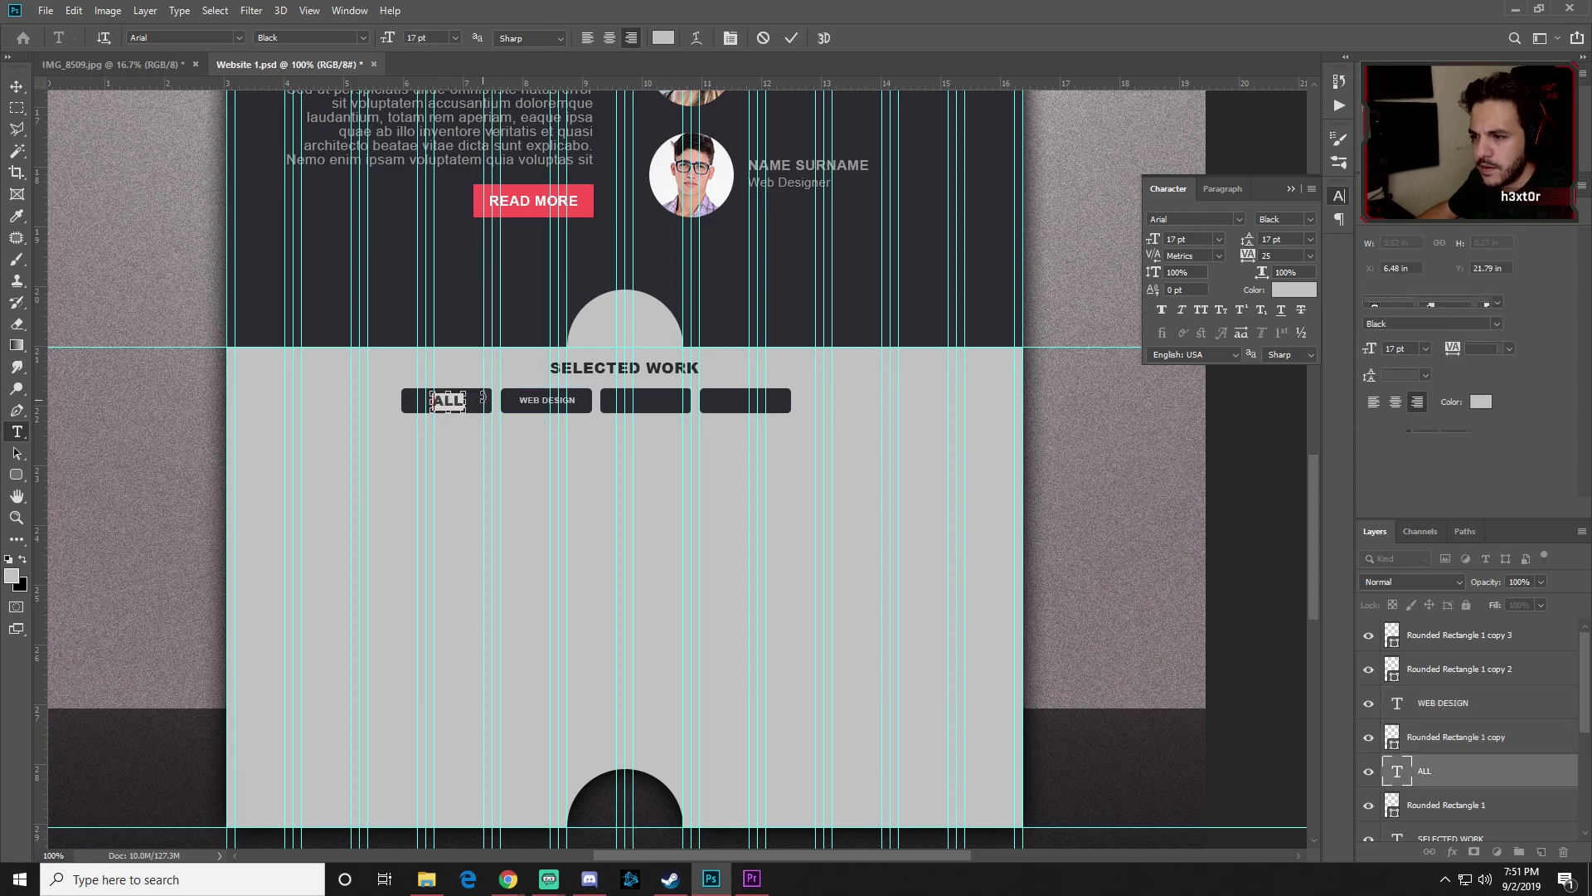
{"action": "left_click", "coordinate": [340, 38]}
{"action": "left_click", "coordinate": [308, 82]}
{"action": "left_click", "coordinate": [454, 38]}
{"action": "left_click", "coordinate": [425, 109]}
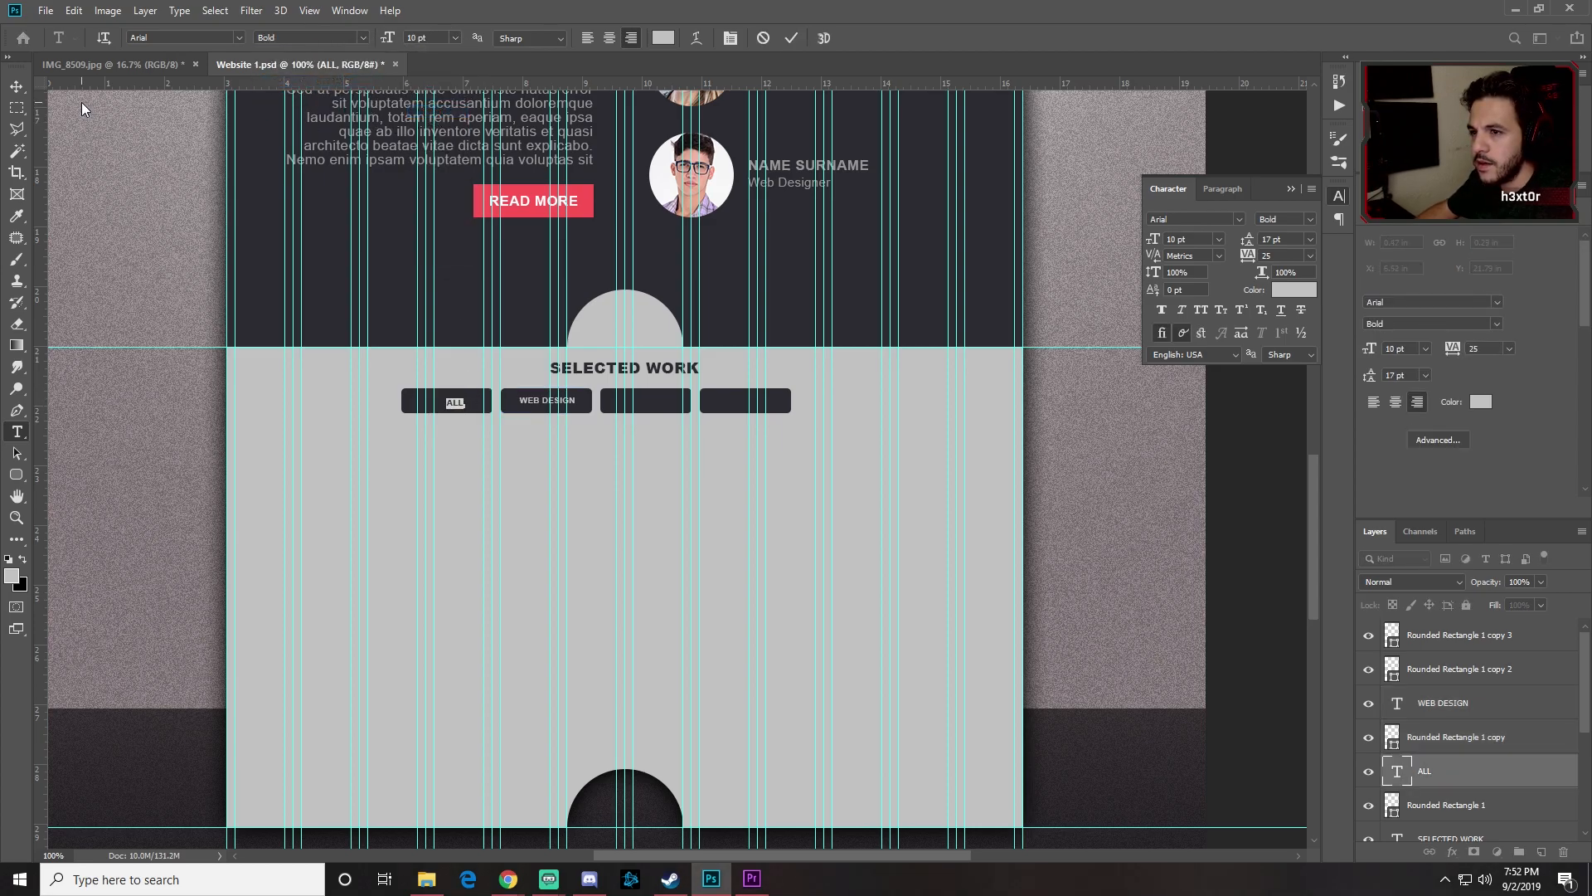
{"action": "left_click", "coordinate": [16, 86]}
{"action": "left_click", "coordinate": [1418, 803], "text": "ctrl"}
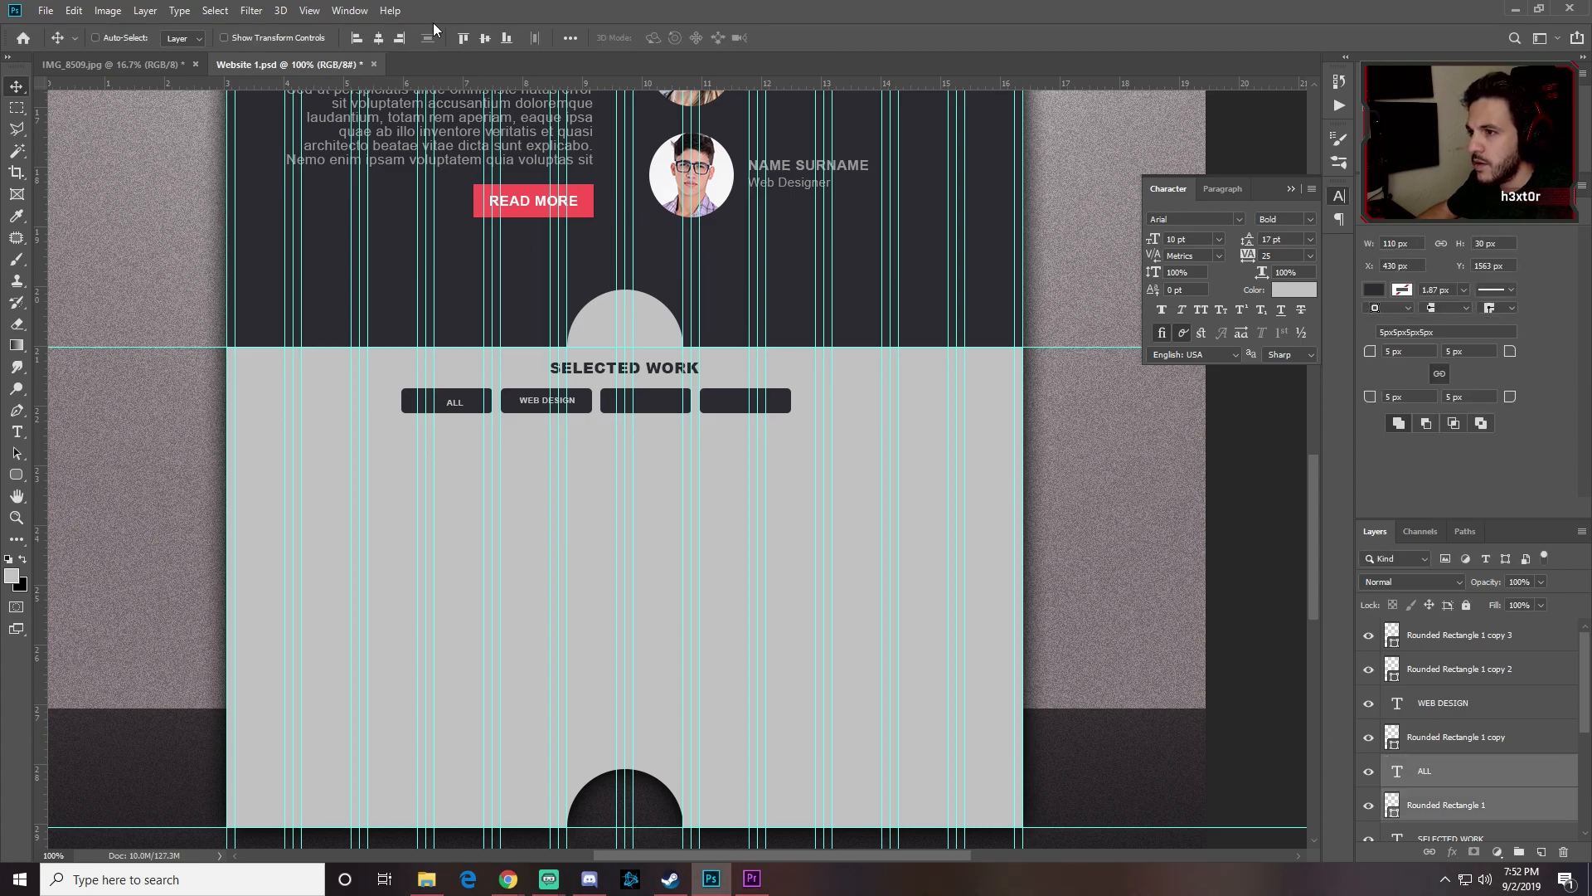
{"action": "left_click", "coordinate": [474, 40]}
{"action": "left_click", "coordinate": [484, 38]}
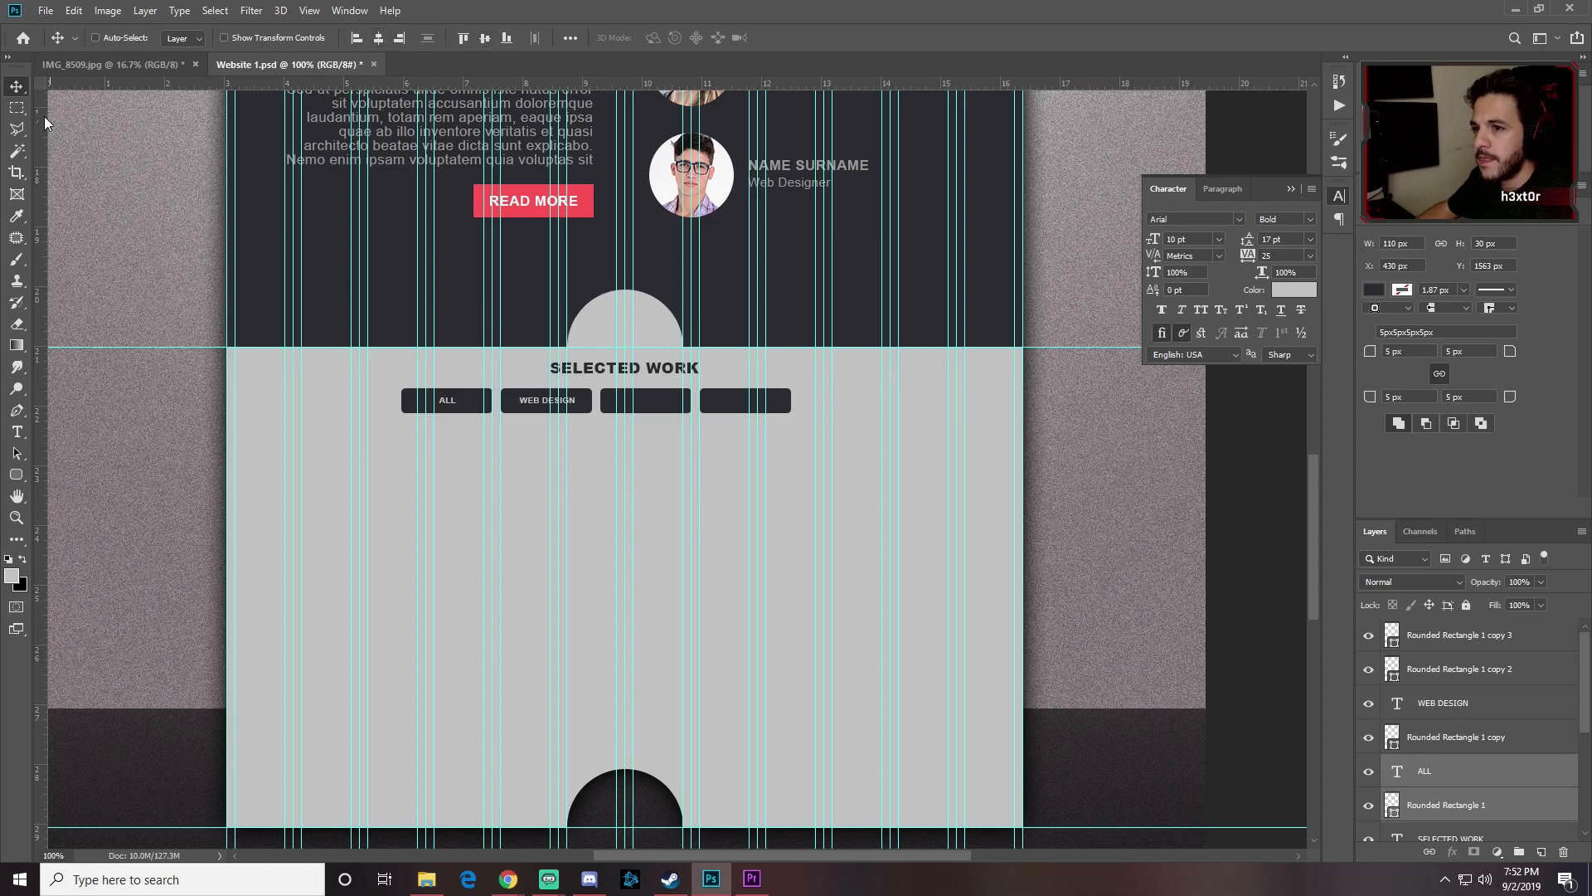
Step: Copy the WEB DESIGN label onto the third button, retype it as LOGO DESIGN, and centre it
{"action": "left_click", "coordinate": [1447, 704]}
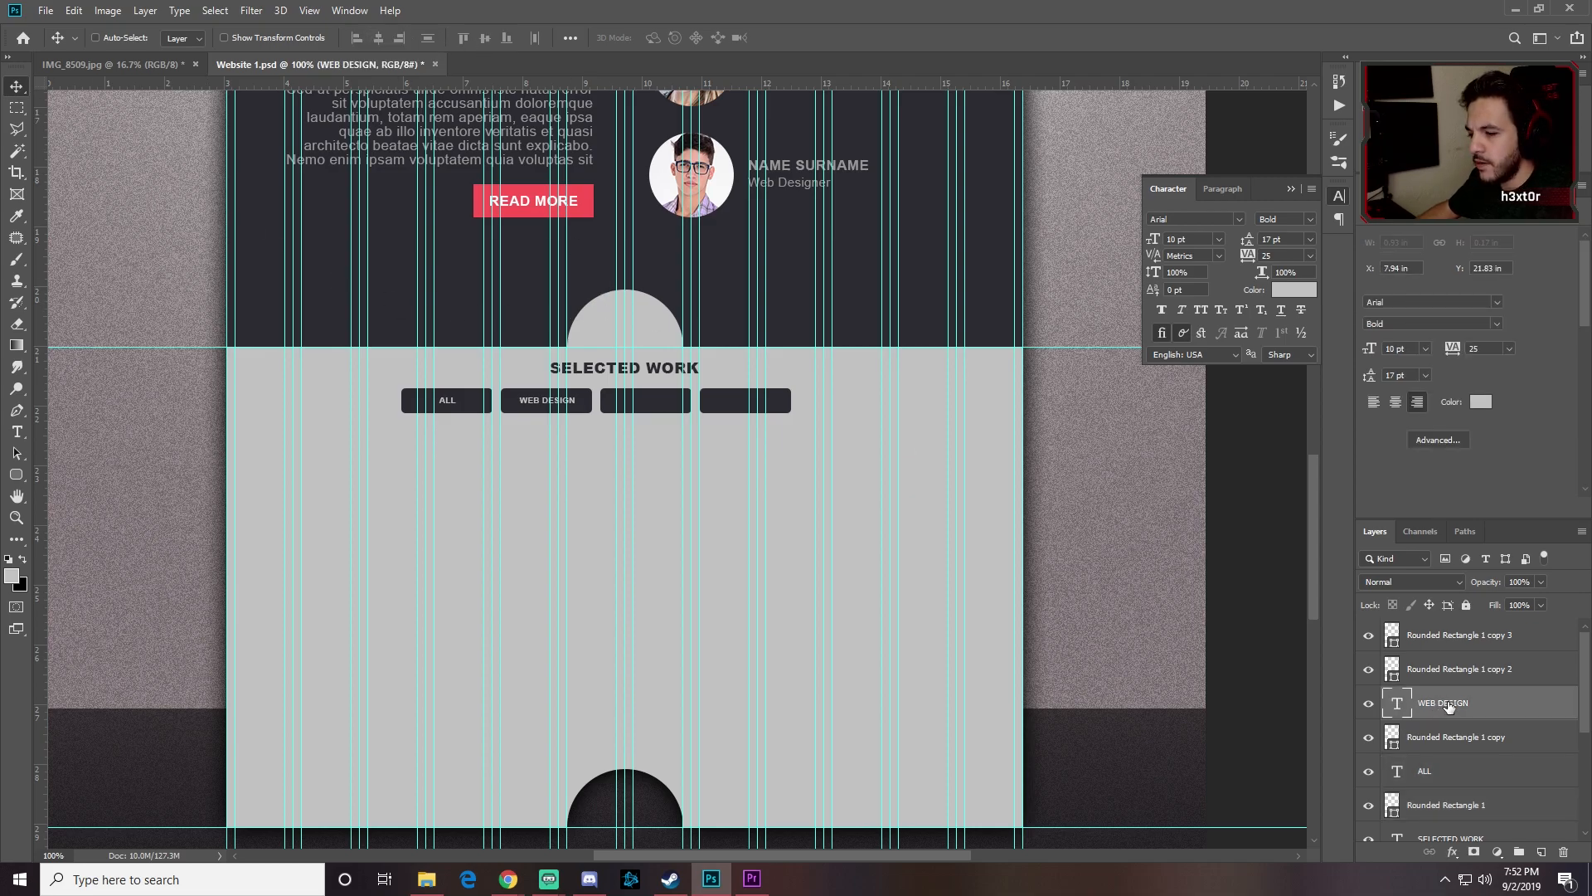
{"action": "left_click_drag", "start_coordinate": [1450, 704], "coordinate": [1447, 653]}
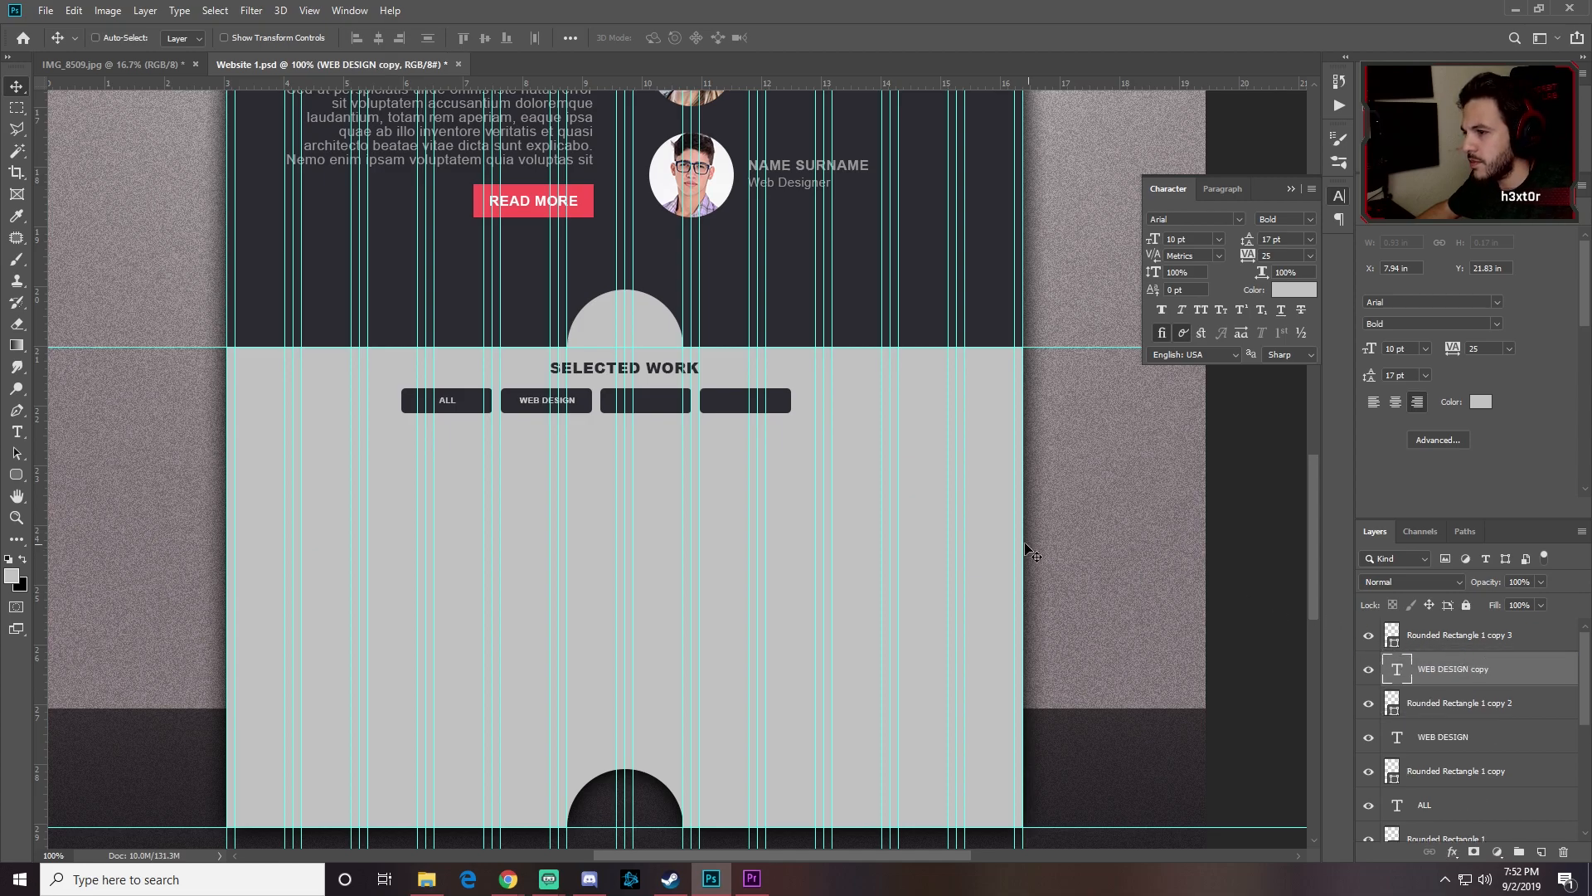
{"action": "left_click_drag", "start_coordinate": [557, 402], "coordinate": [637, 408]}
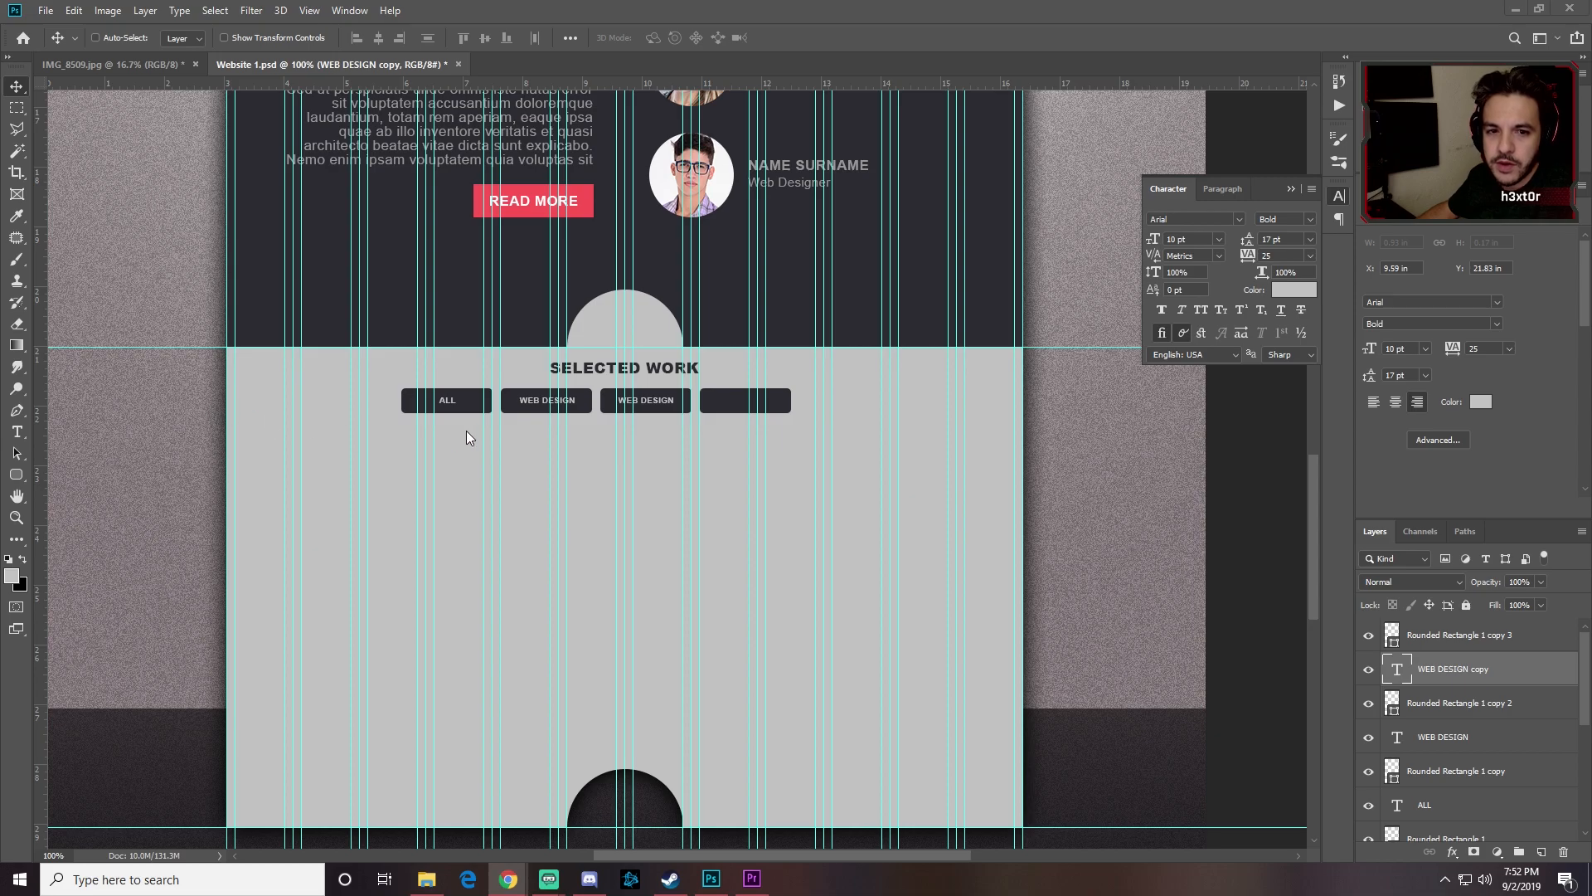
{"action": "key", "text": "t"}
{"action": "left_click", "coordinate": [652, 399]}
{"action": "key", "text": "ctrl+s"}
{"action": "triple_click", "coordinate": [651, 396]}
{"action": "type", "text": "Log"}
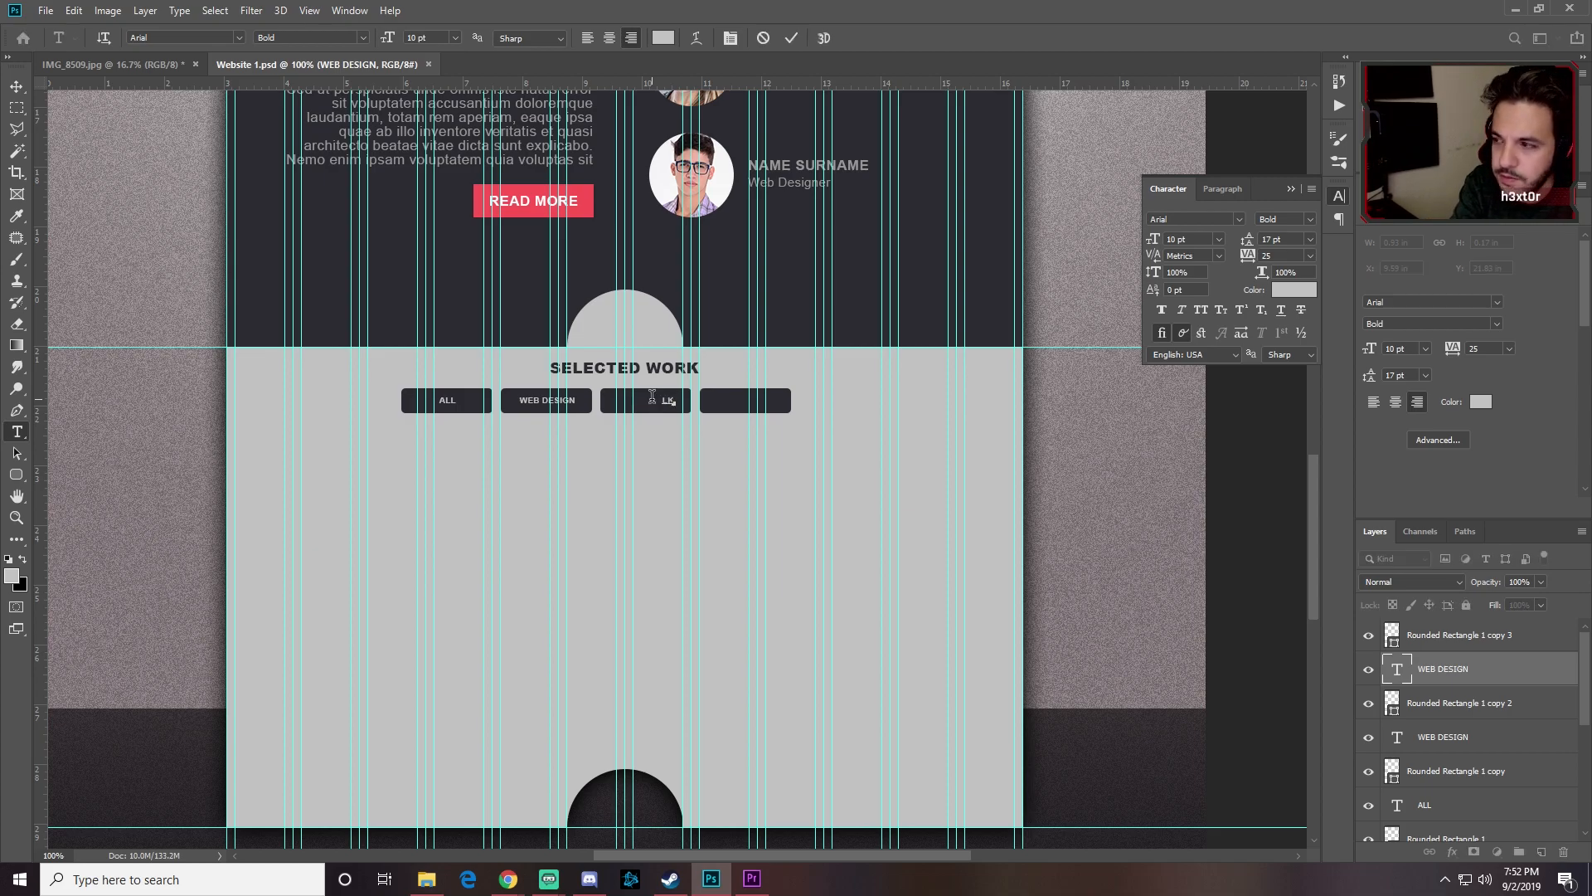
{"action": "type", "text": "LOGO D"}
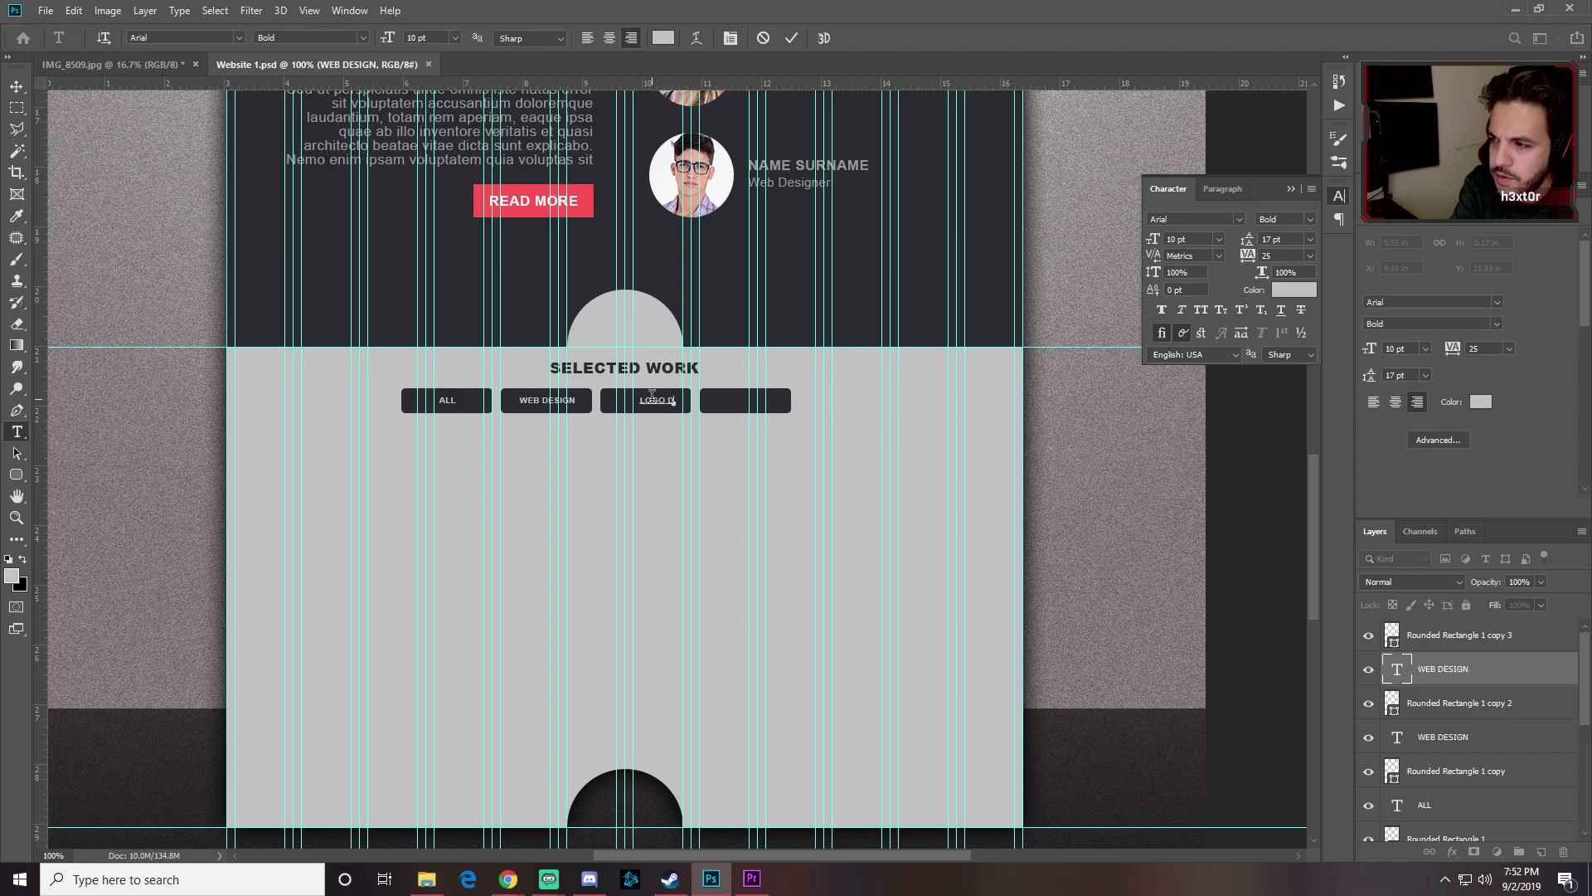
{"action": "type", "text": "ESIGN"}
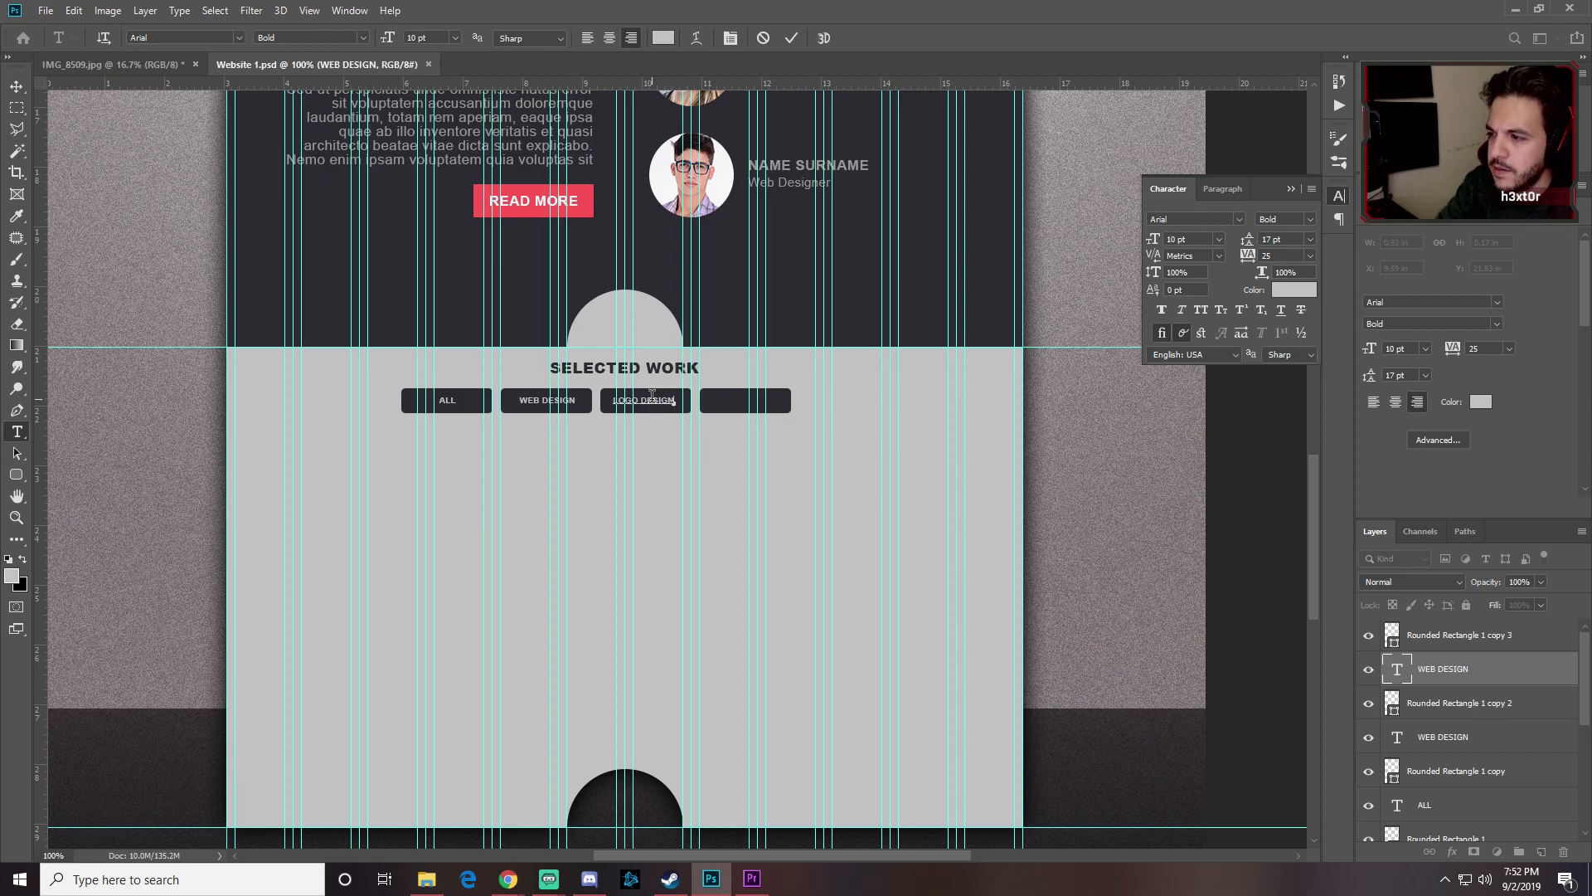
{"action": "left_click", "coordinate": [17, 87]}
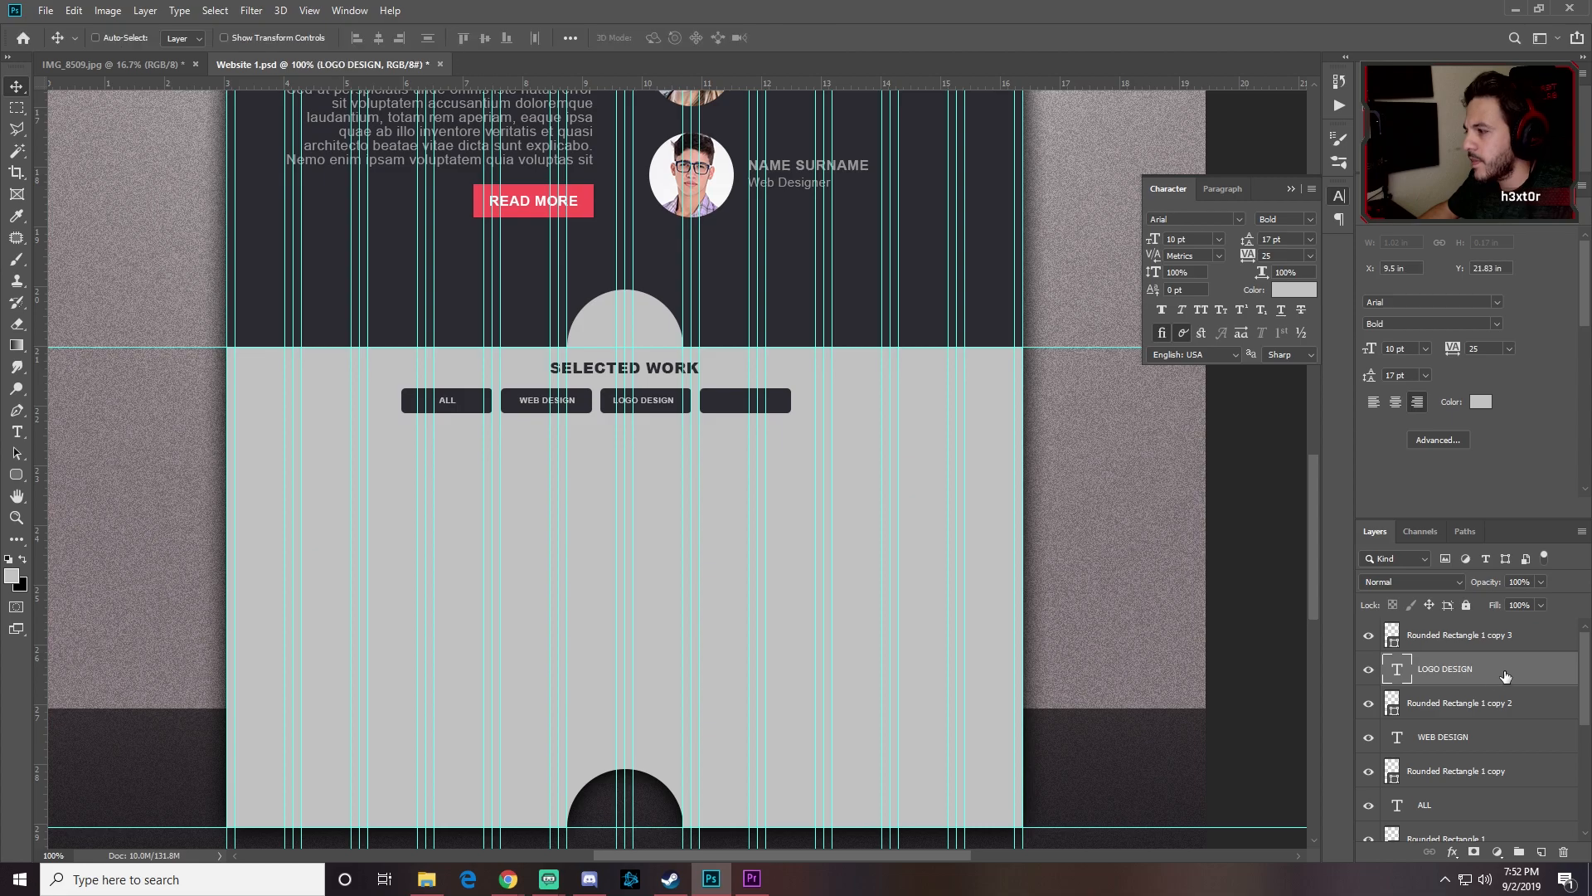
{"action": "left_click", "coordinate": [1459, 702], "text": "ctrl"}
{"action": "left_click", "coordinate": [378, 38]}
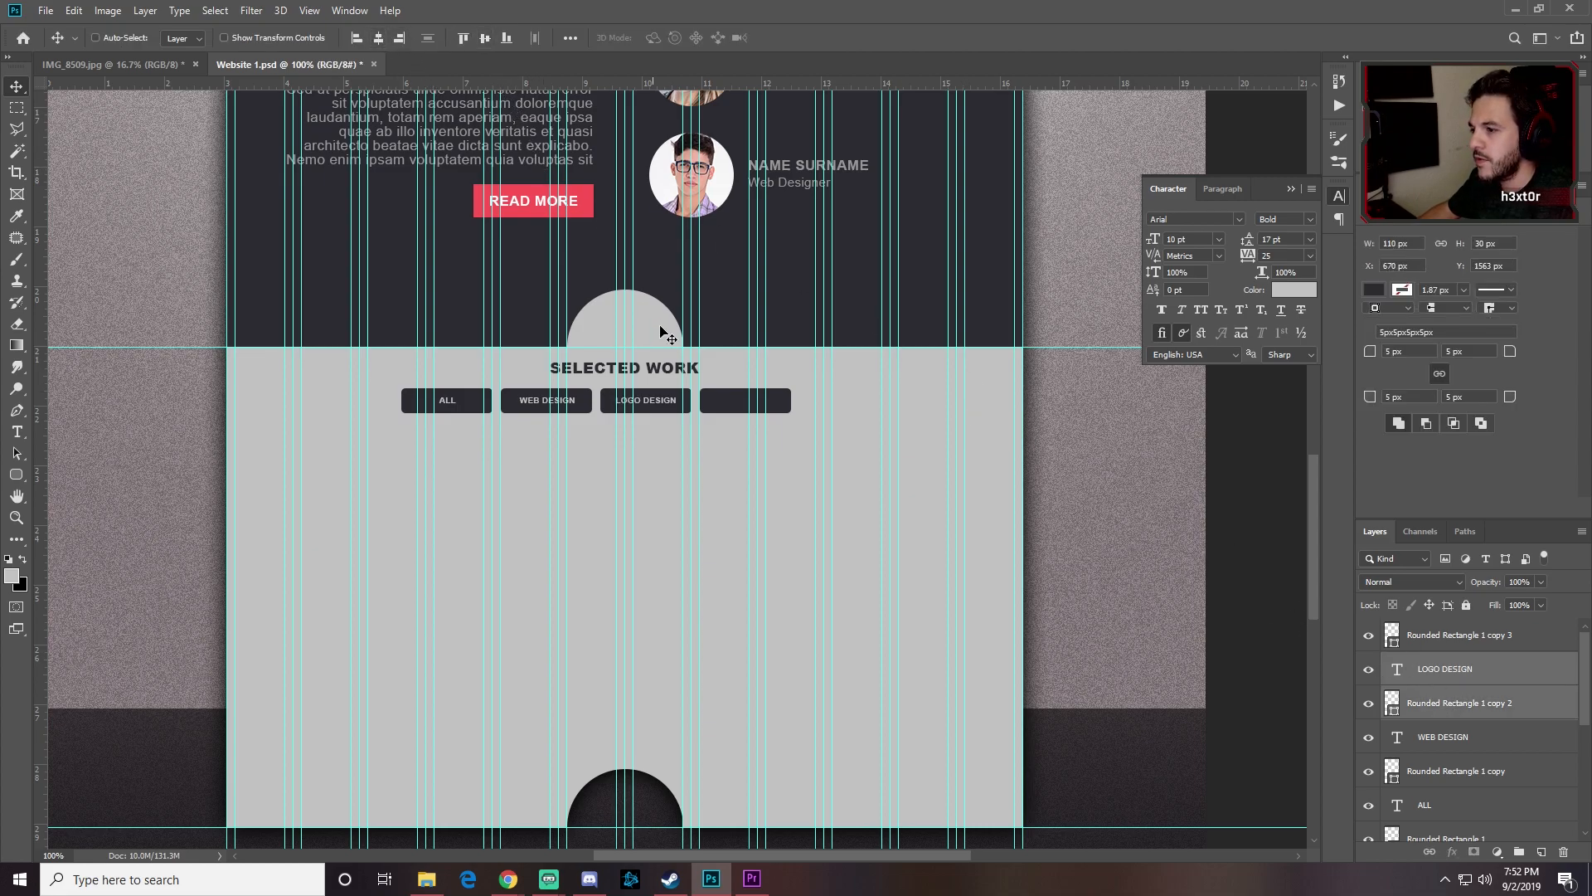
Step: Duplicate the label into the fourth button, rename it BRANDING, and centre it there
{"action": "left_click", "coordinate": [1462, 678]}
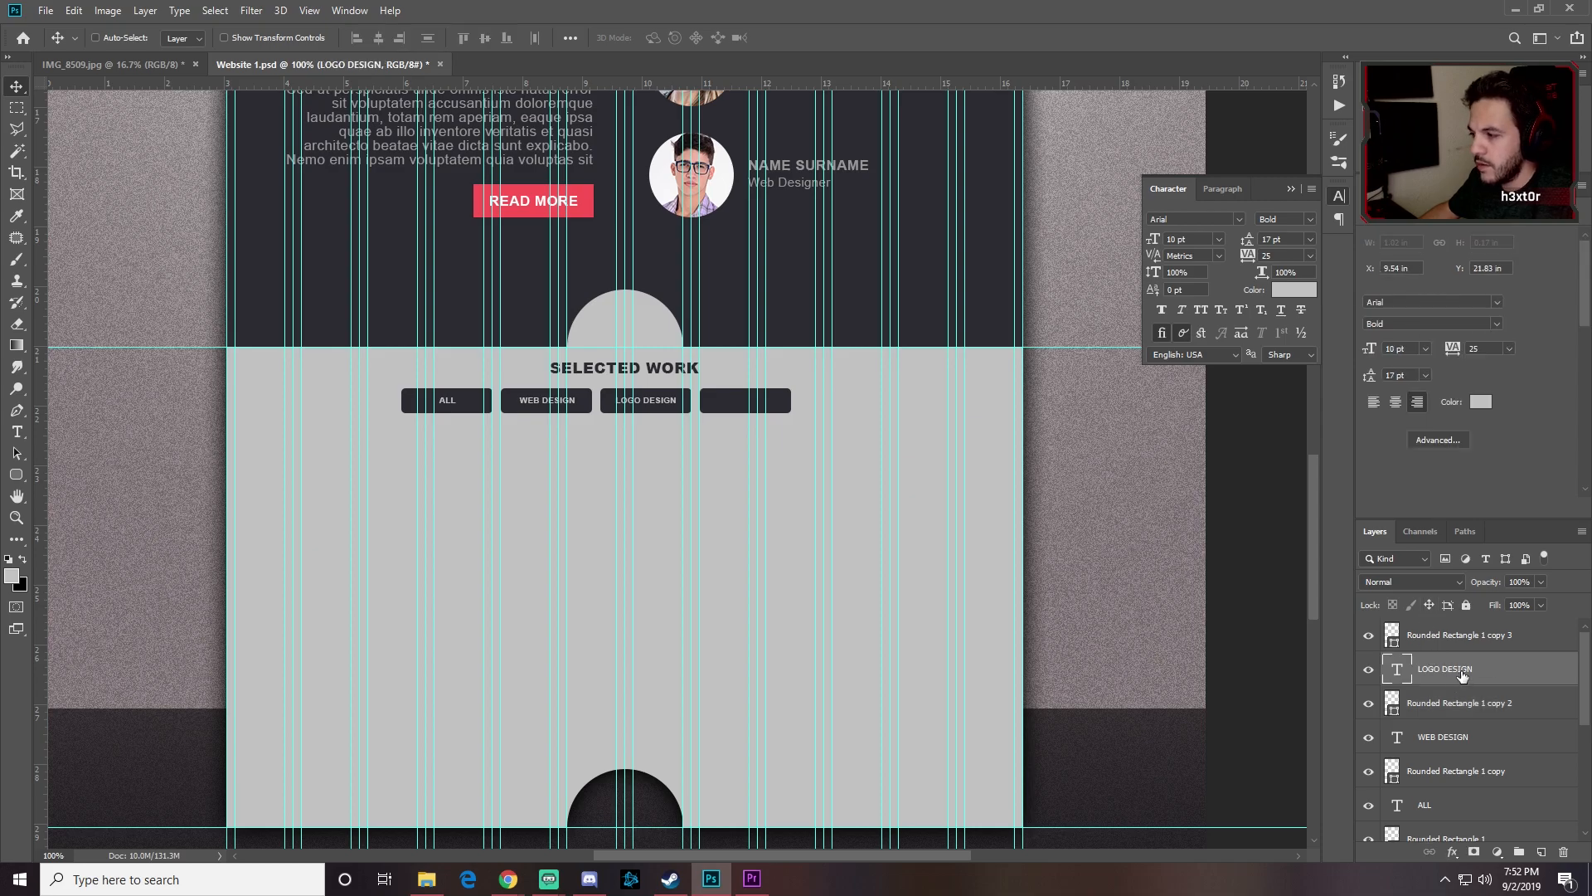
{"action": "key", "text": "ctrl+j"}
{"action": "left_click_drag", "start_coordinate": [1465, 673], "coordinate": [1461, 639]}
{"action": "left_click_drag", "start_coordinate": [653, 401], "coordinate": [713, 401]}
{"action": "key", "text": "t"}
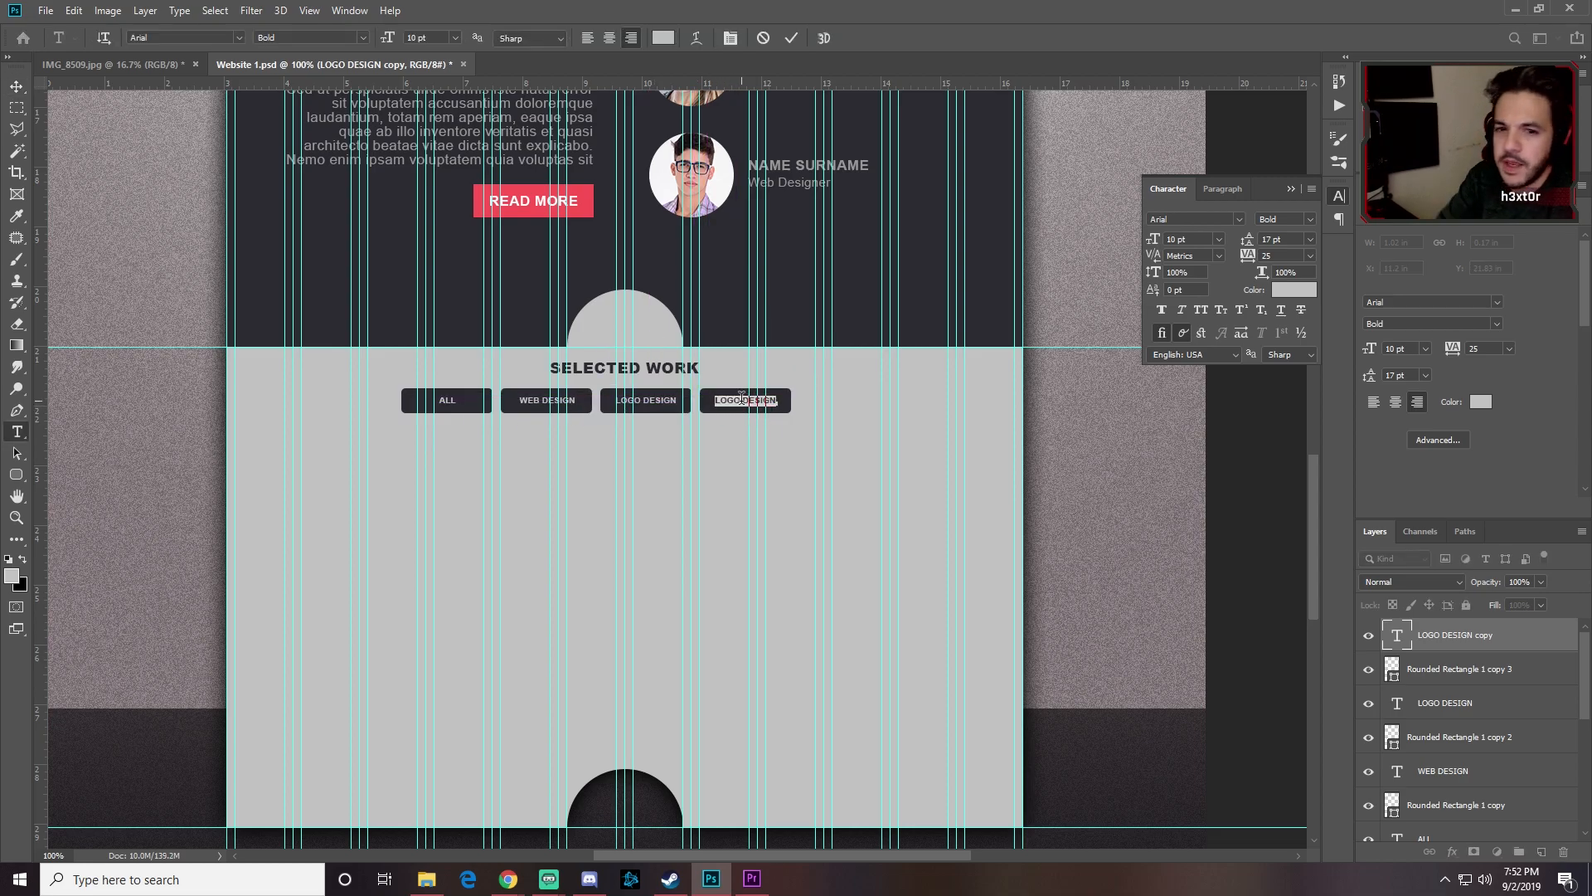
{"action": "type", "text": "BRANDING"}
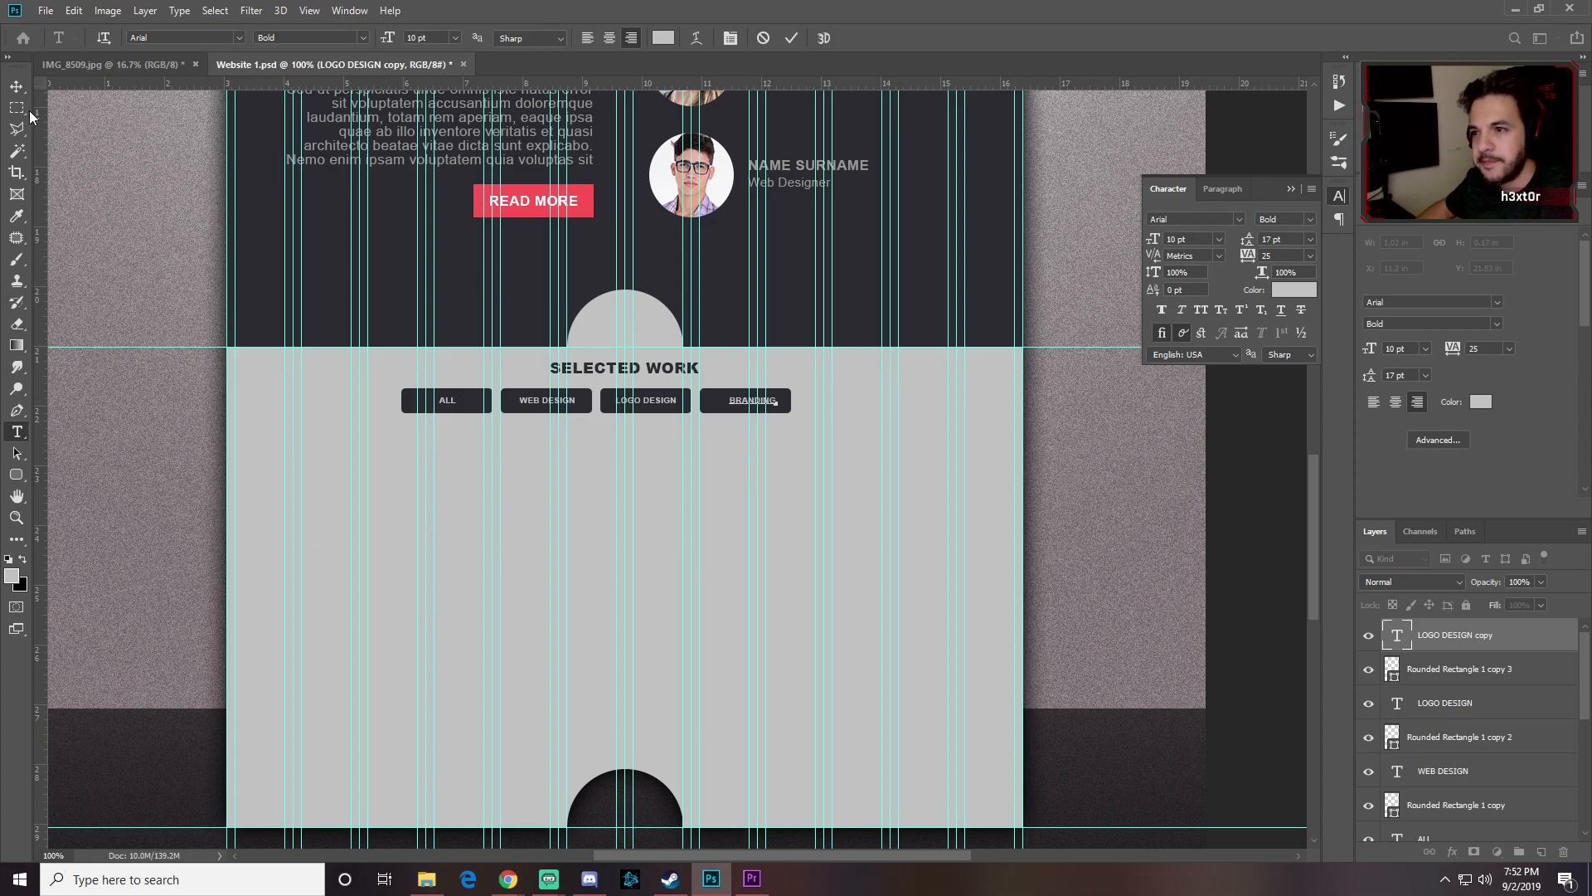
{"action": "left_click", "coordinate": [17, 86]}
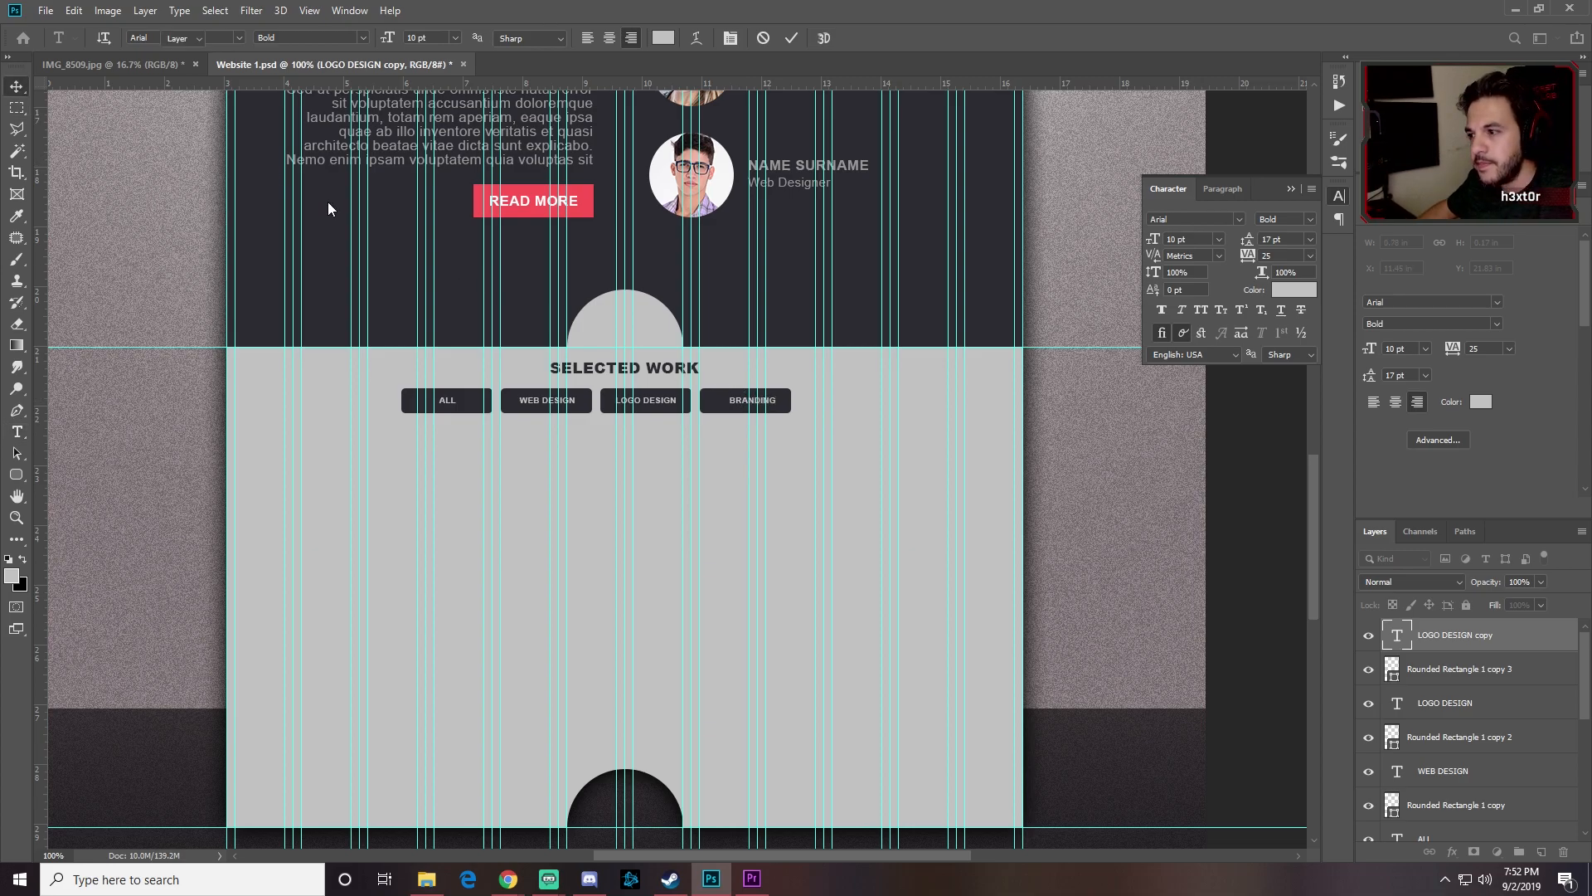
{"action": "left_click_drag", "start_coordinate": [737, 406], "coordinate": [725, 407]}
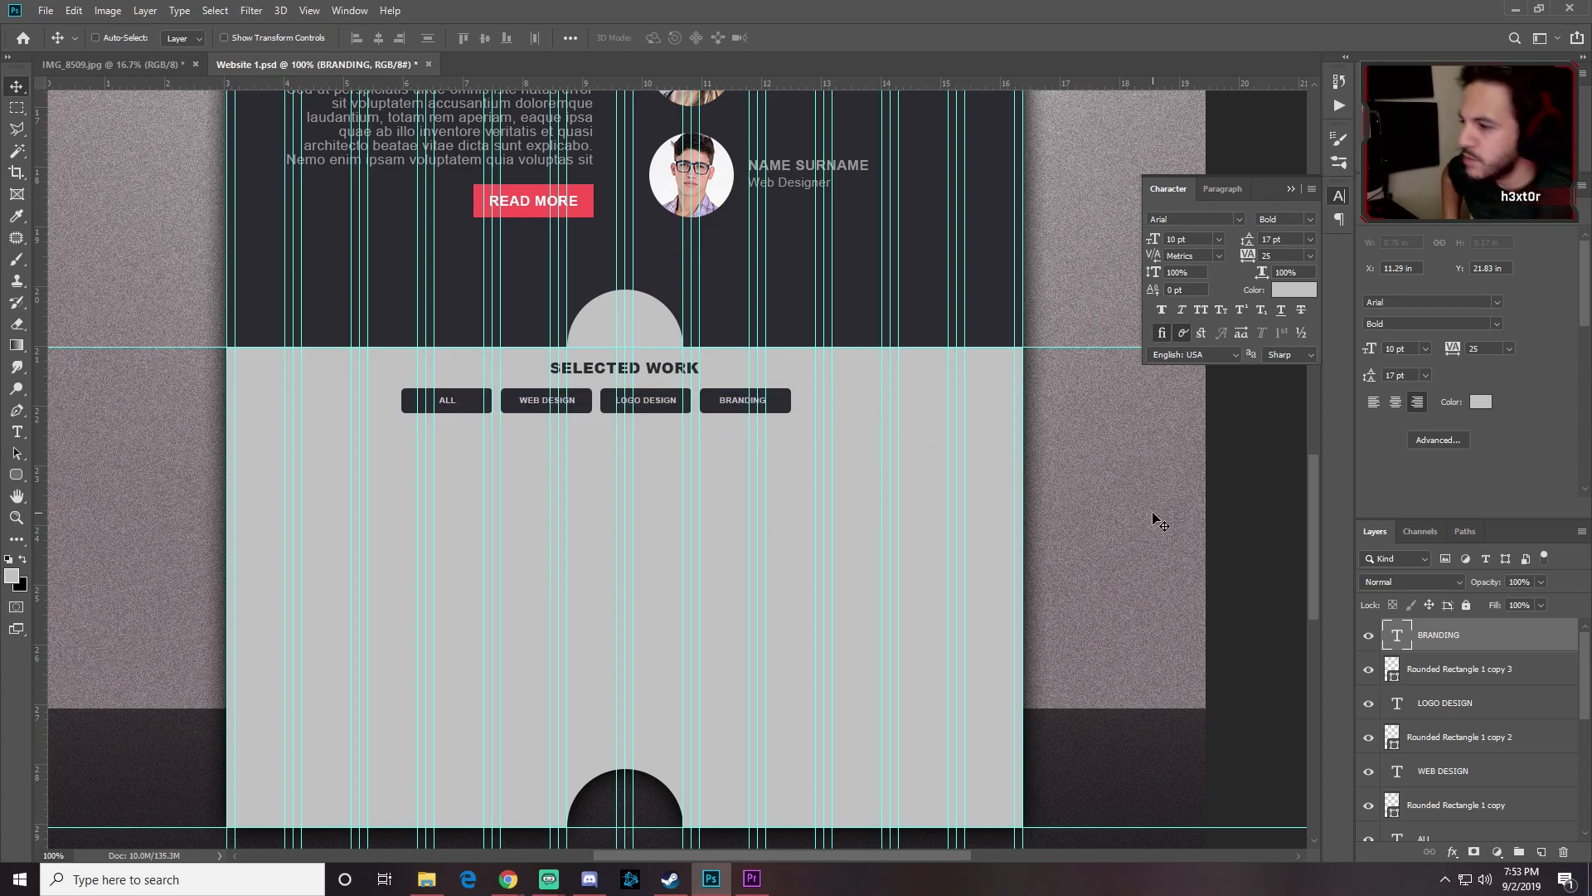
Step: Select all four button rectangles and labels and shift the row 30 px right
{"action": "scroll", "coordinate": [1464, 759], "scroll_direction": "down", "scroll_amount": 2}
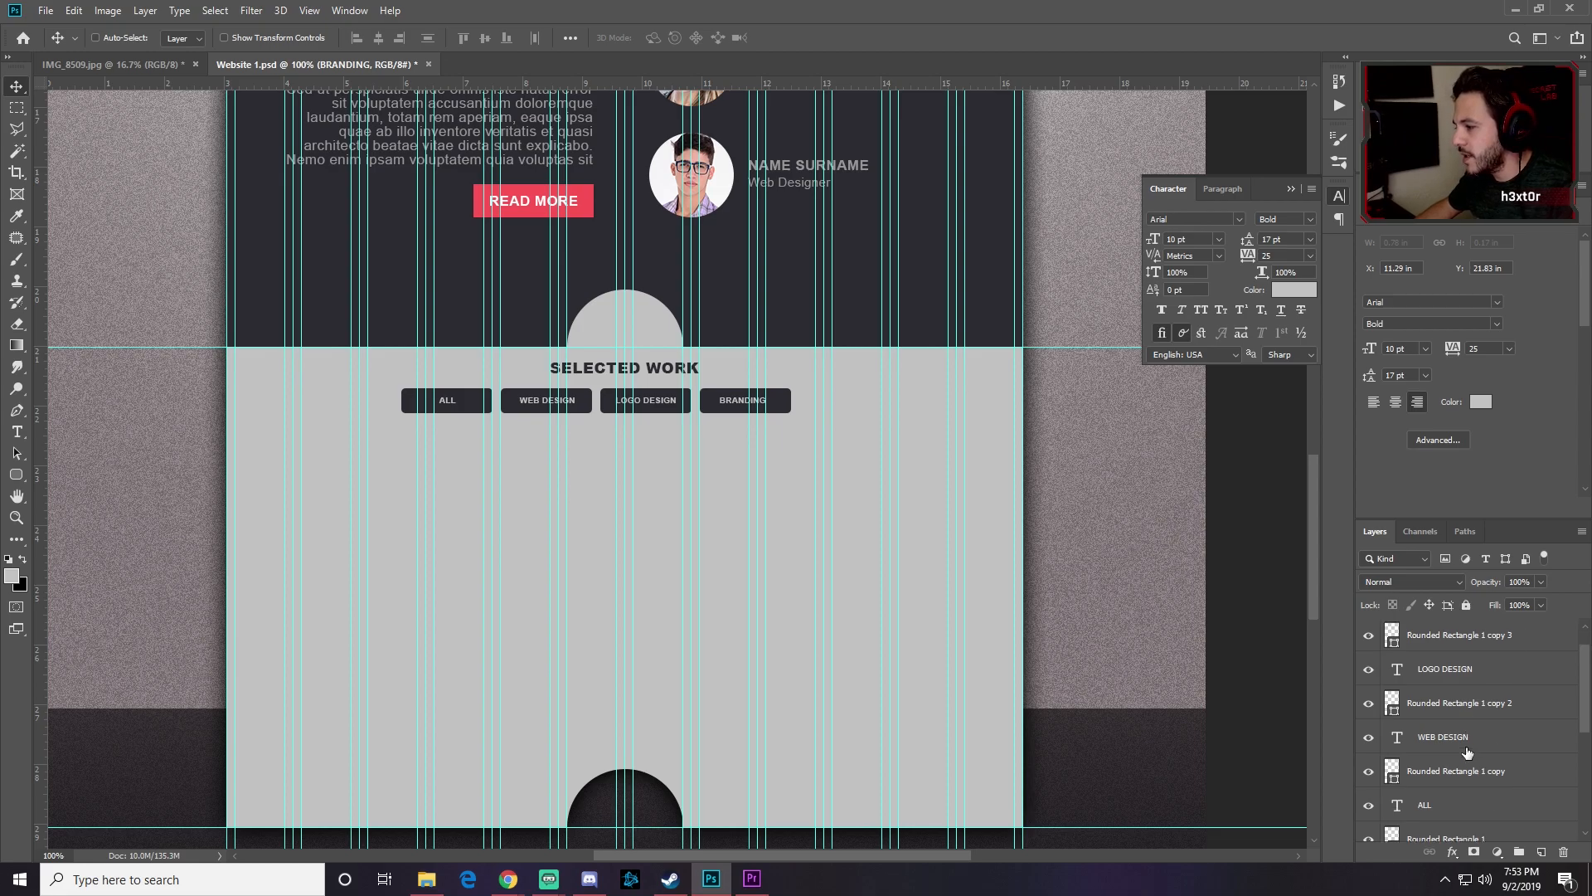
{"action": "left_click", "coordinate": [1448, 805], "text": "shift"}
{"action": "left_click_drag", "start_coordinate": [645, 408], "coordinate": [671, 414]}
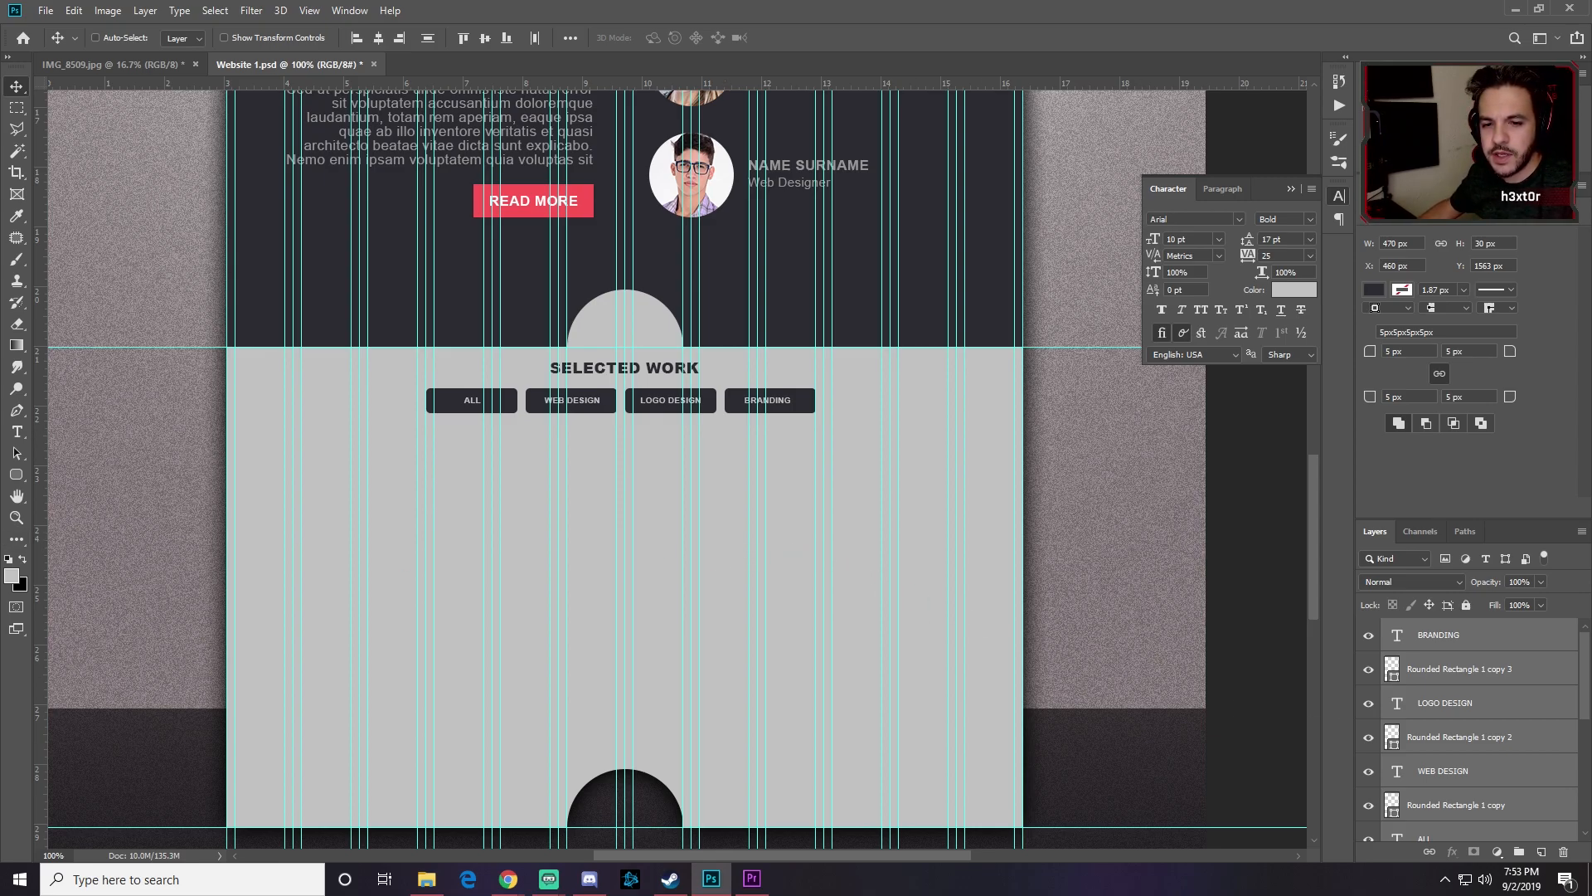
{"action": "key", "text": "alt+Tab"}
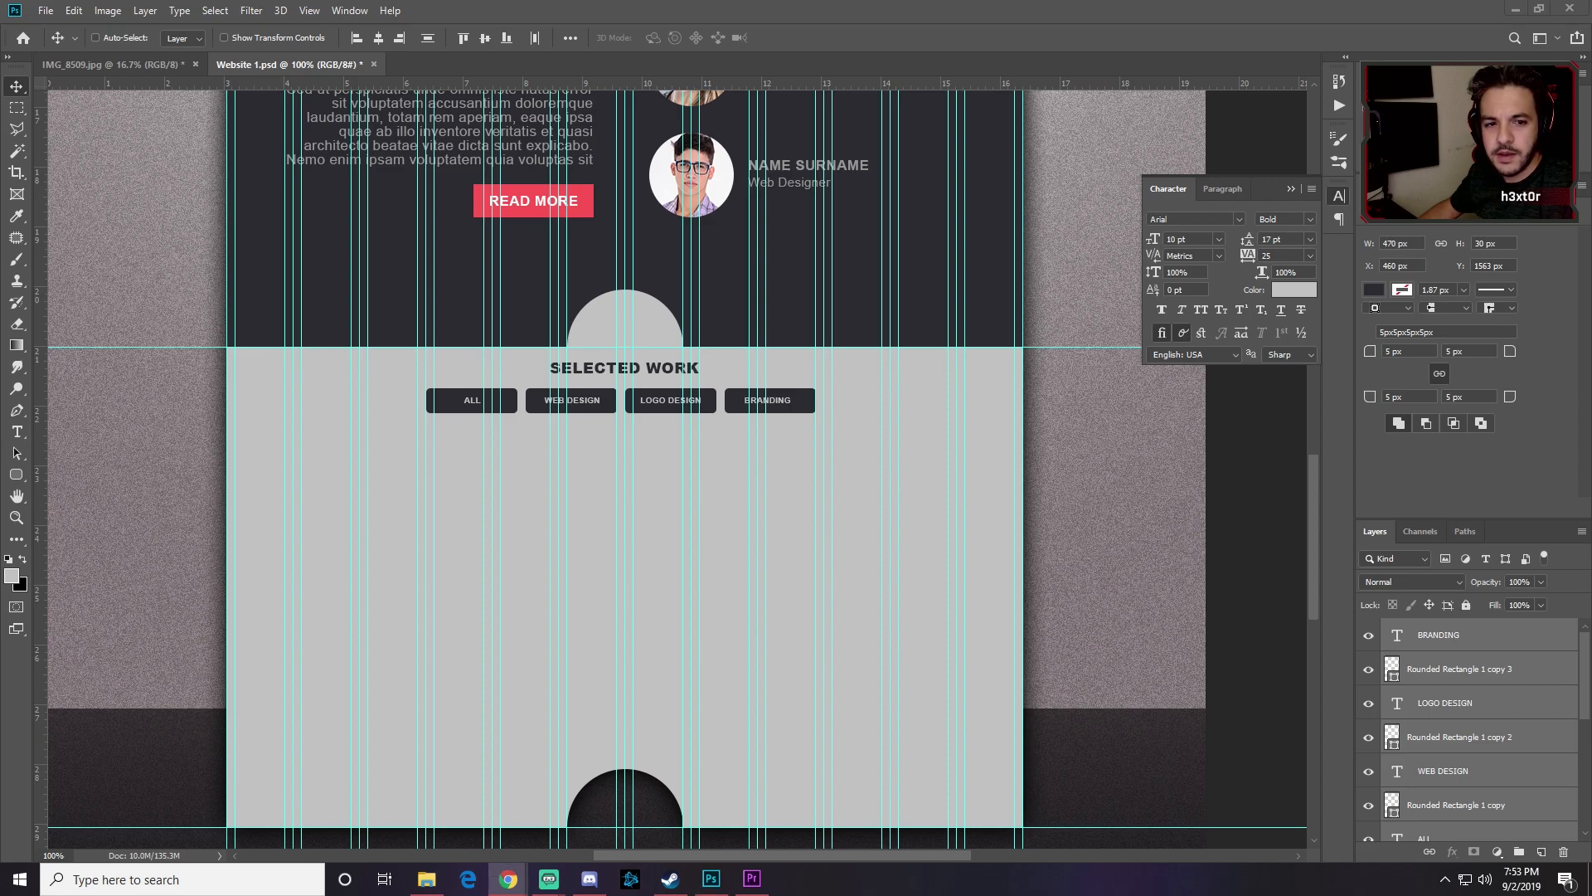
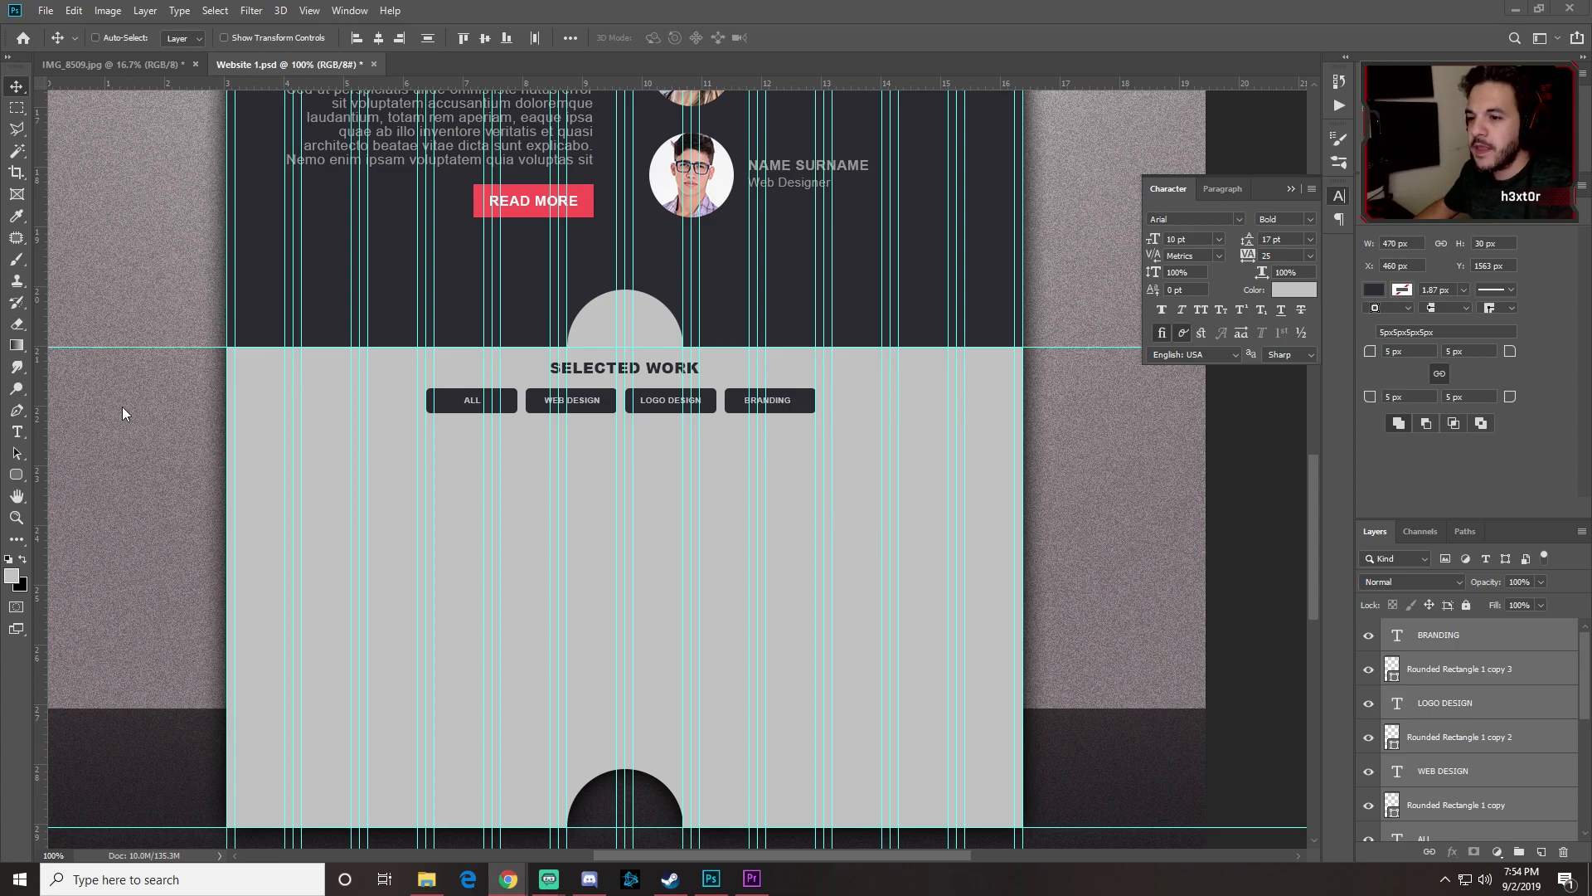
Step: Draw an Unconstrained dark rectangle below the SELECTED WORK buttons and make it taller
{"action": "right_click", "coordinate": [17, 477]}
{"action": "left_click", "coordinate": [74, 475]}
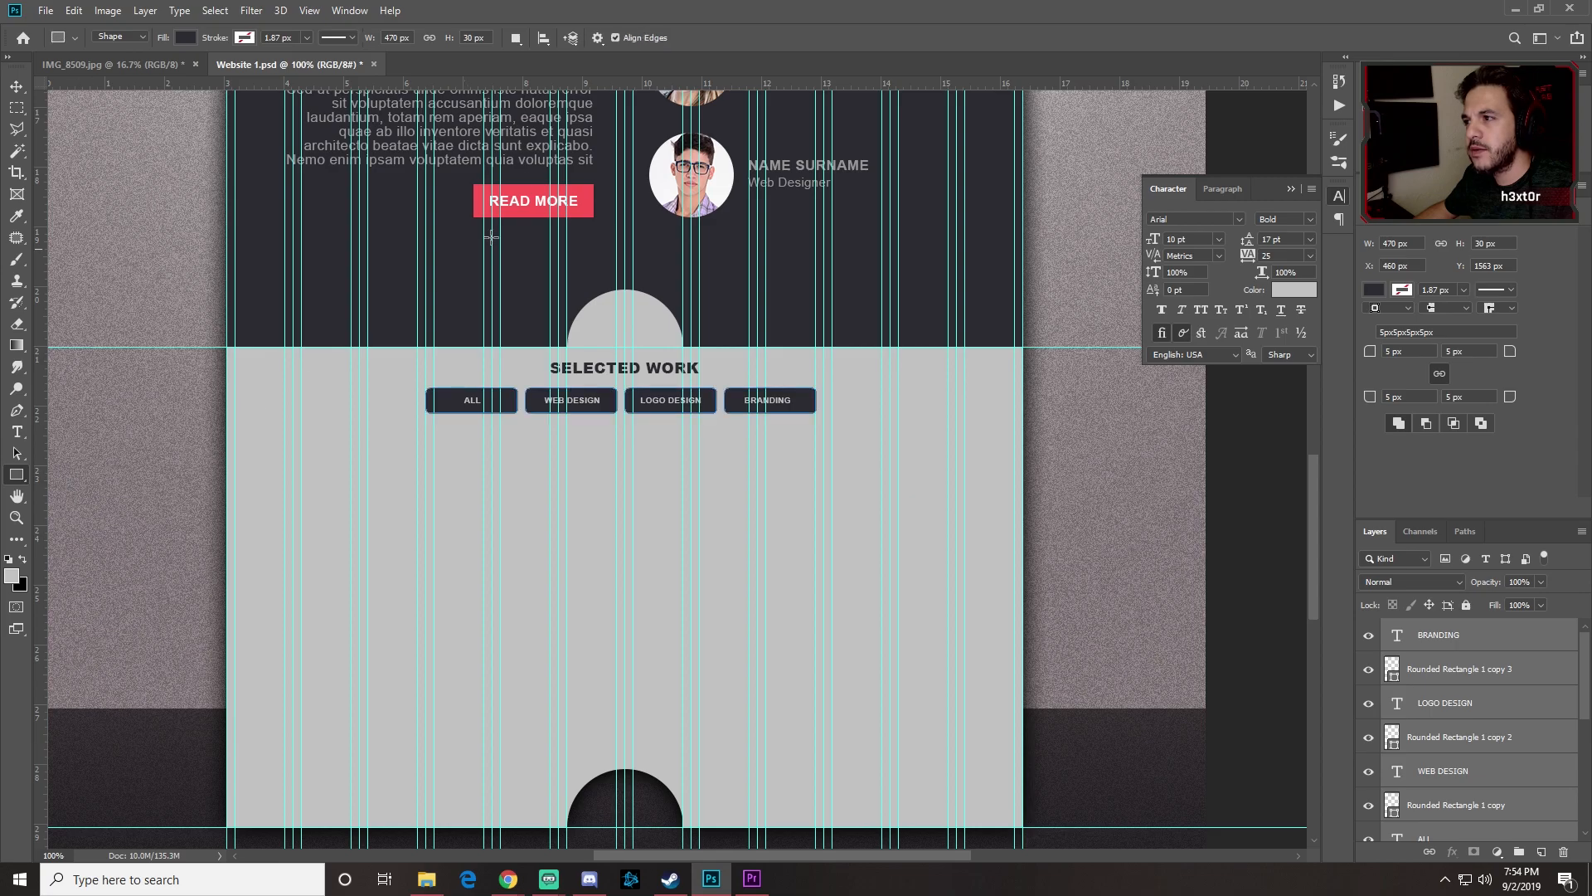
{"action": "left_click", "coordinate": [596, 37]}
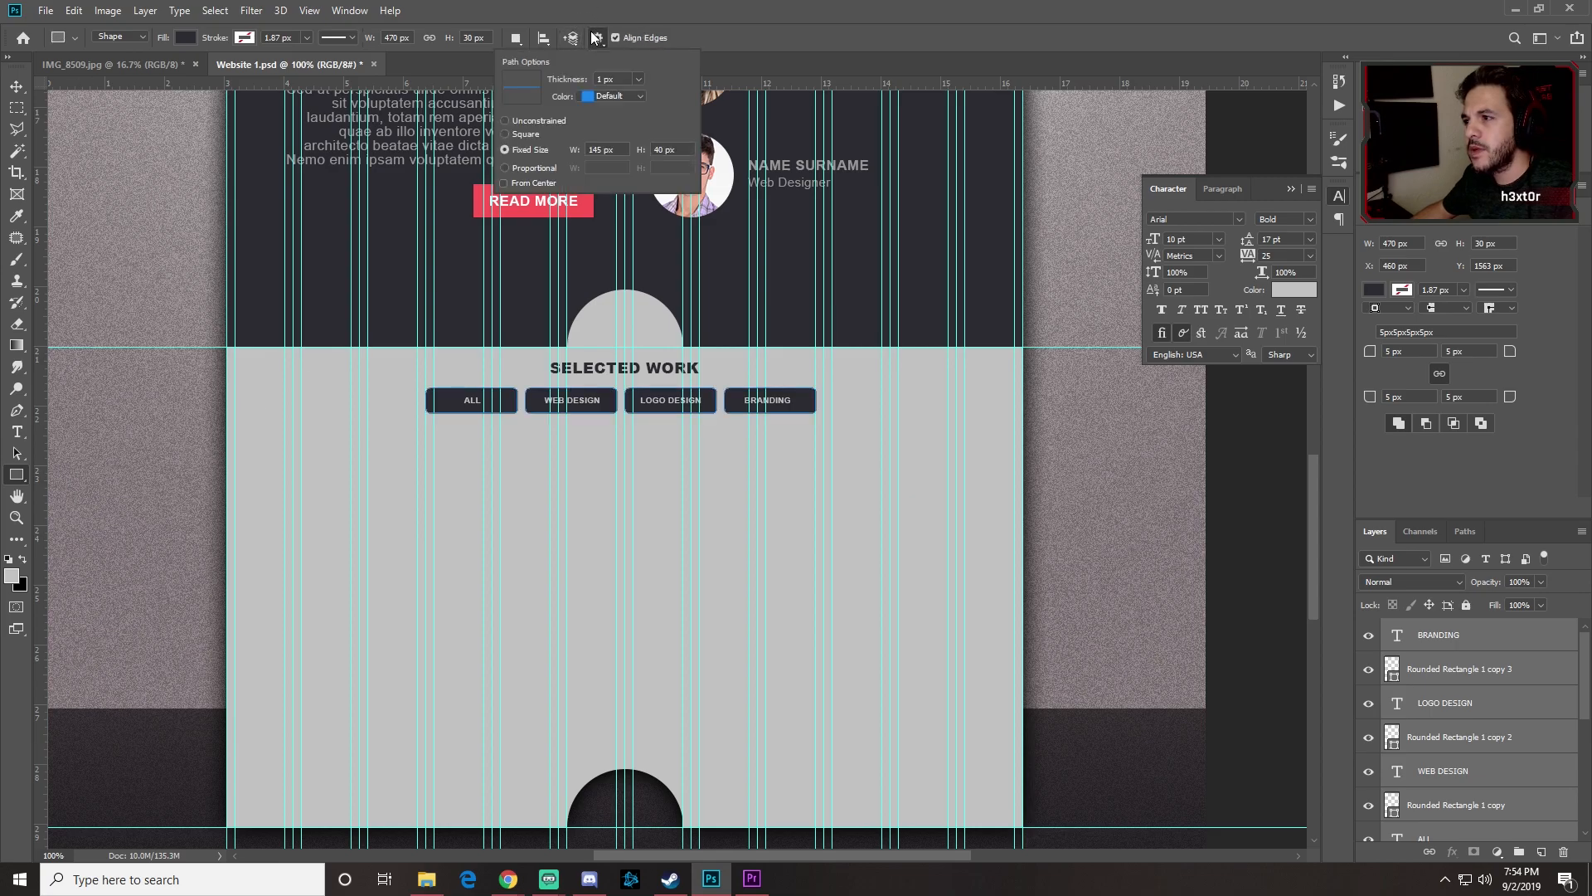
{"action": "left_click", "coordinate": [515, 121]}
{"action": "left_click", "coordinate": [707, 47]}
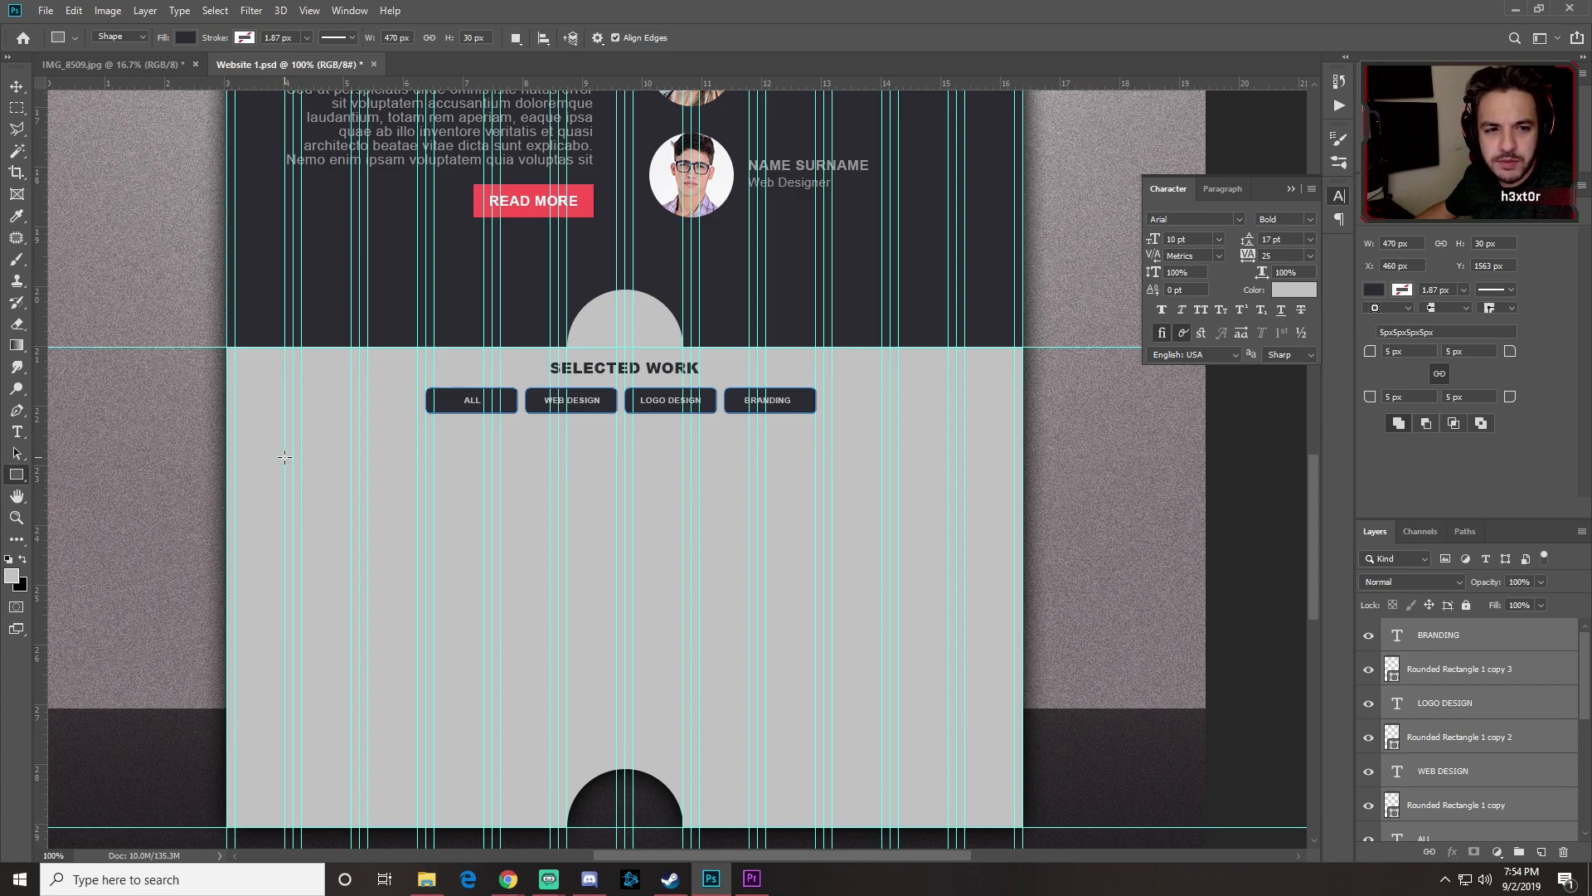
{"action": "left_click_drag", "start_coordinate": [285, 438], "coordinate": [627, 541]}
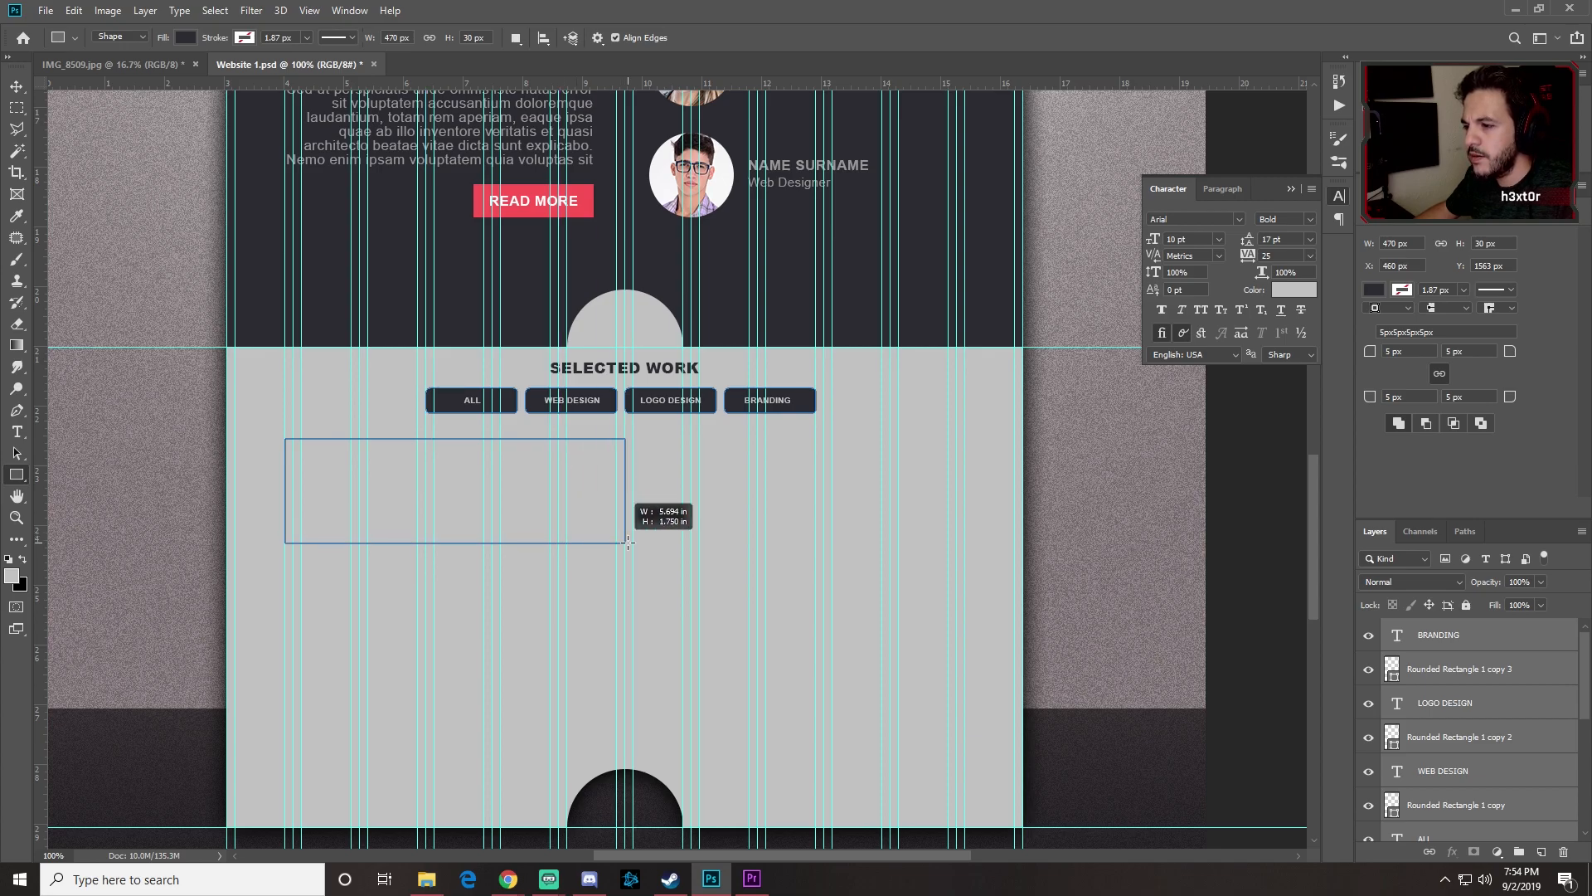
{"action": "left_click_drag", "start_coordinate": [628, 542], "coordinate": [626, 568]}
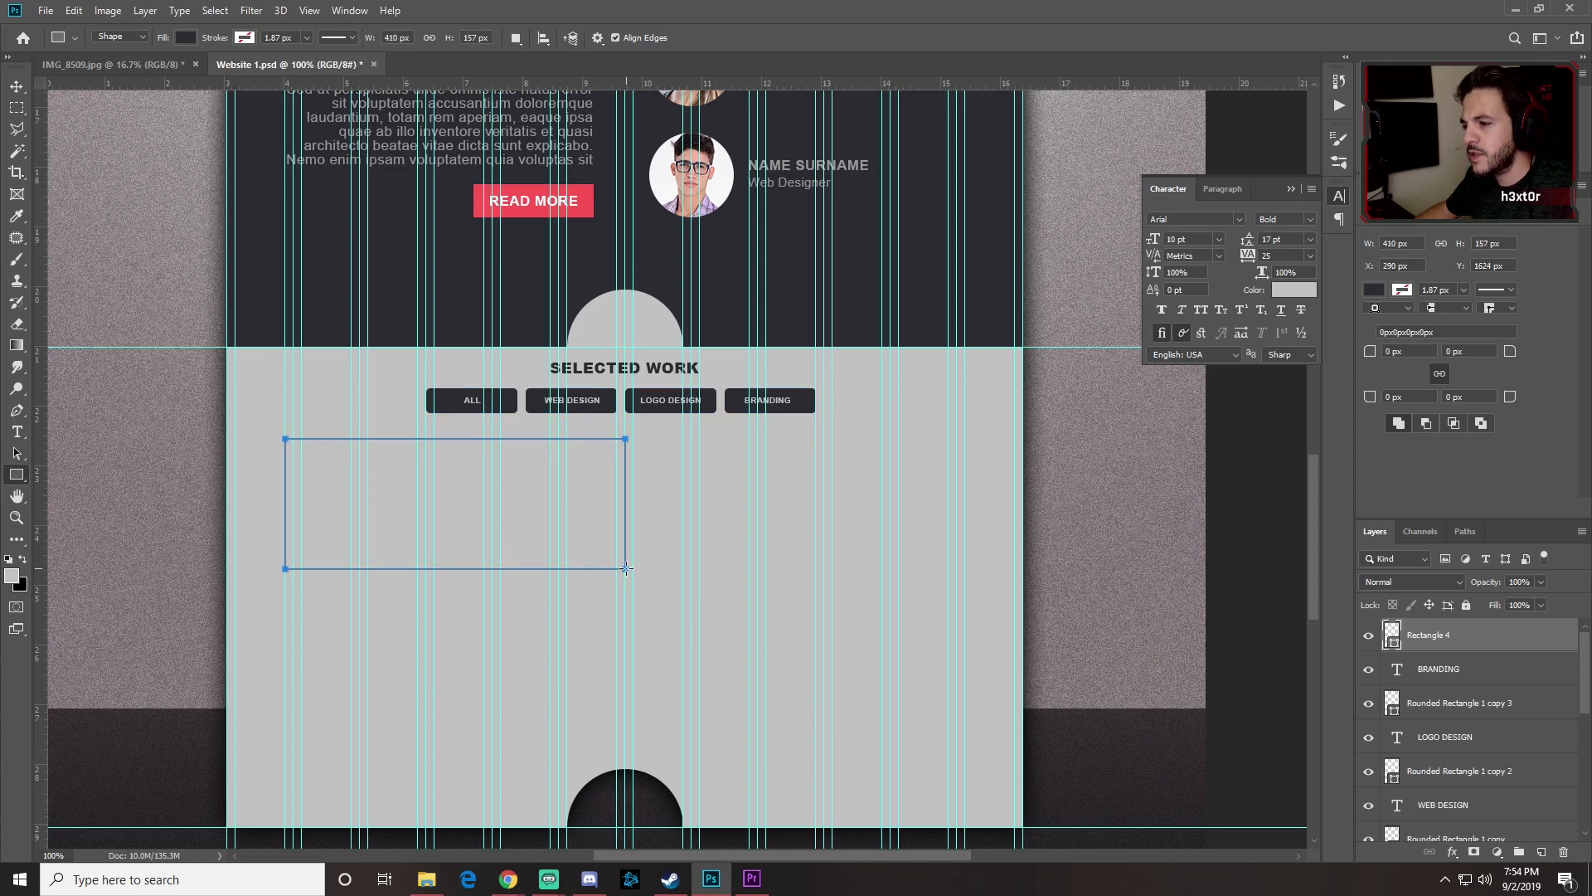
Step: Alt-drag a copy to the right, then copy both down to form a 2×2 grid
{"action": "left_click", "coordinate": [24, 91]}
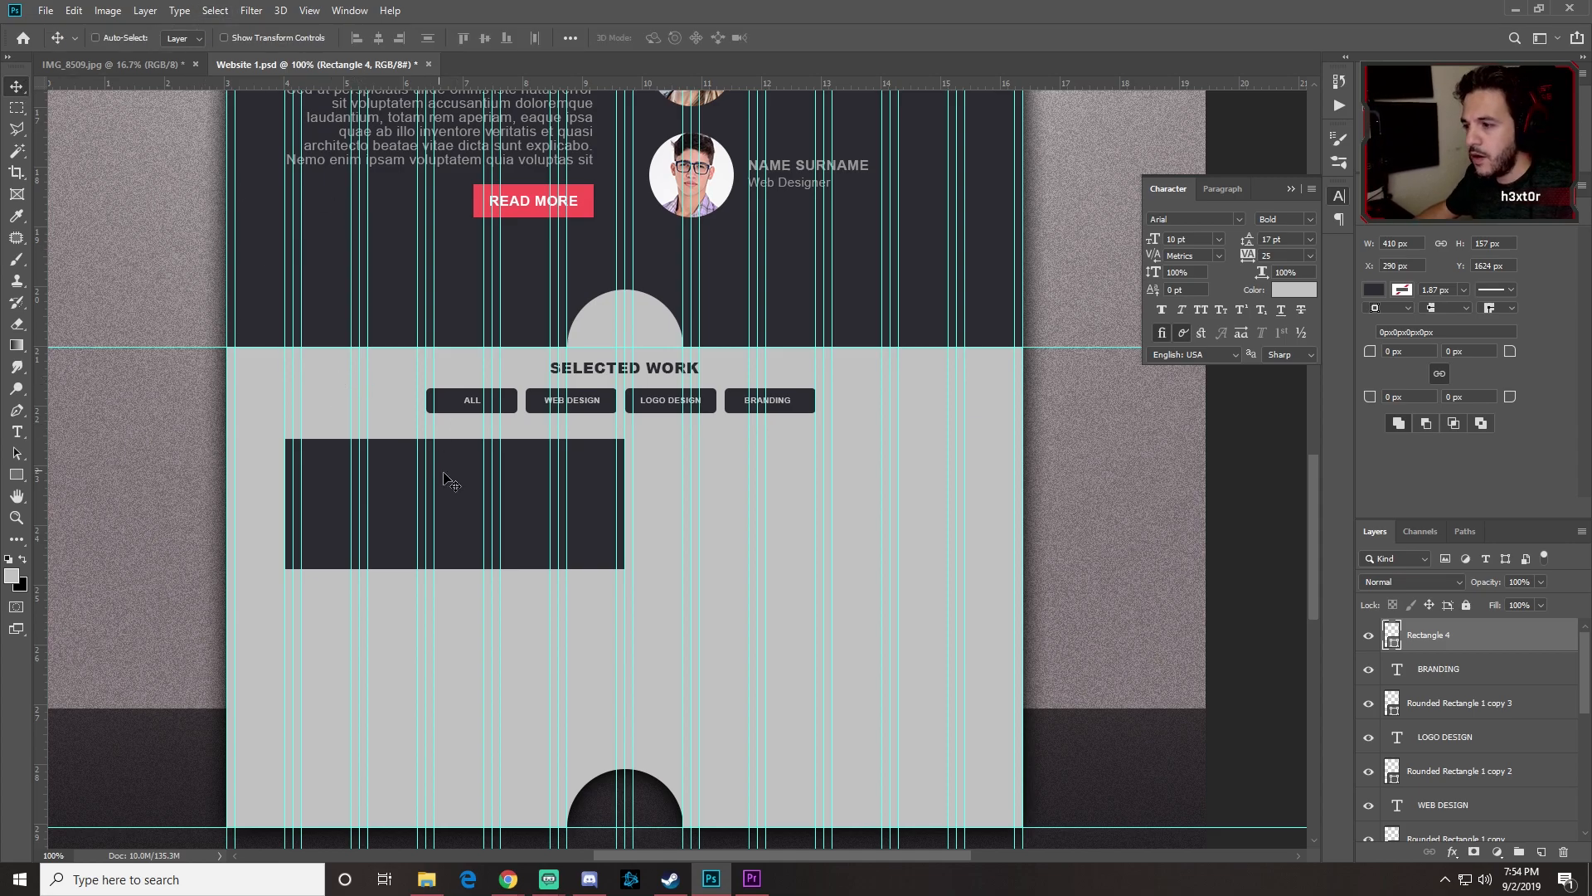
{"action": "left_click_drag", "start_coordinate": [438, 508], "coordinate": [796, 496]}
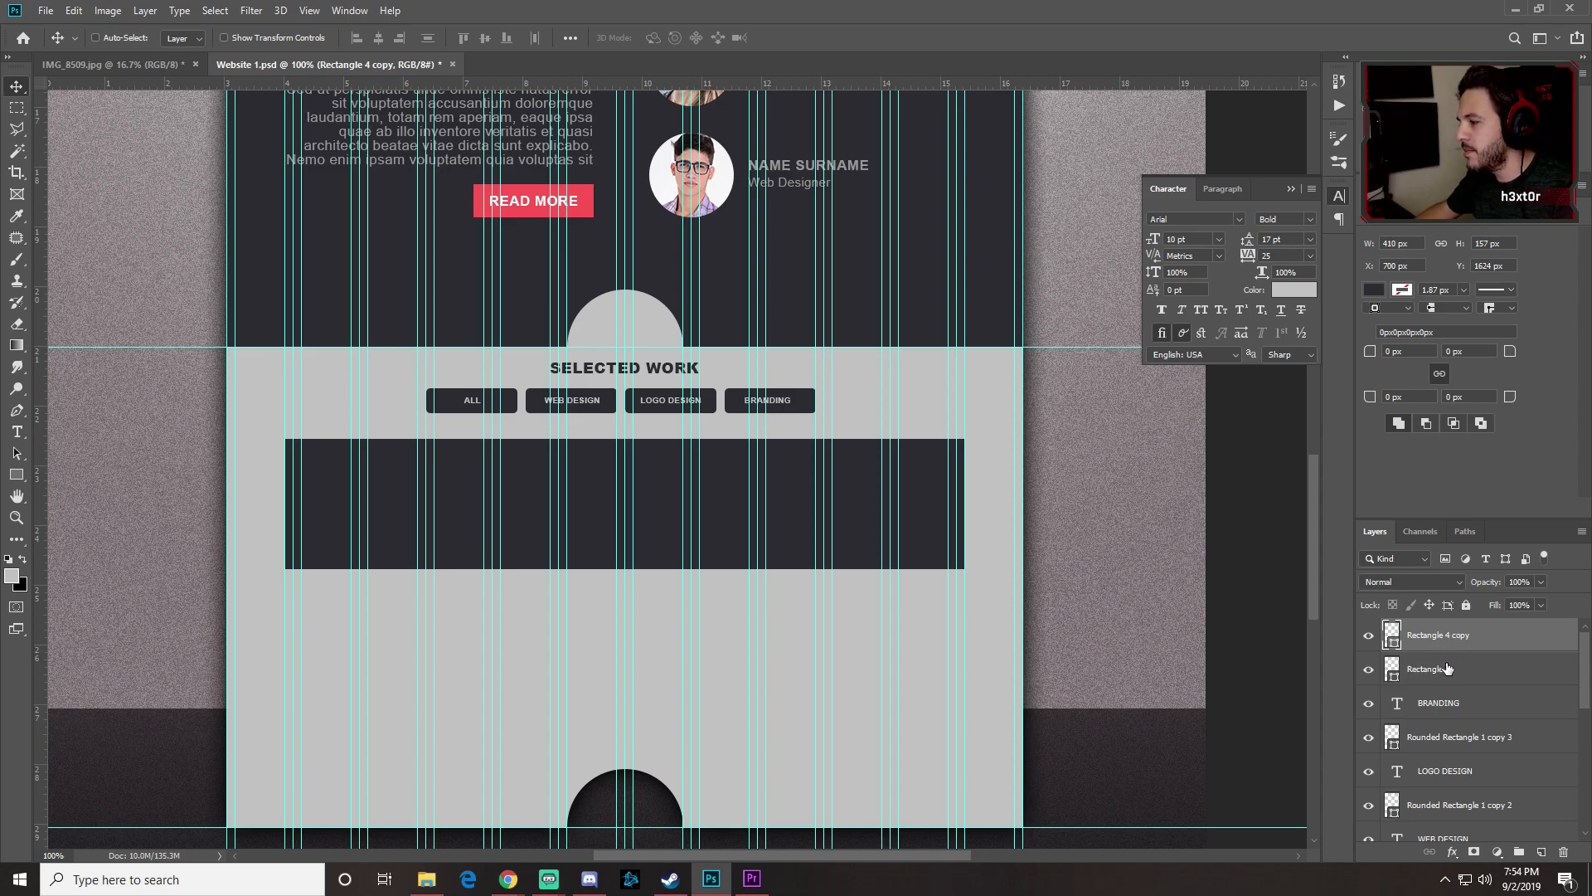
{"action": "left_click", "coordinate": [1447, 668], "text": "shift"}
{"action": "left_click_drag", "start_coordinate": [662, 497], "coordinate": [715, 618]}
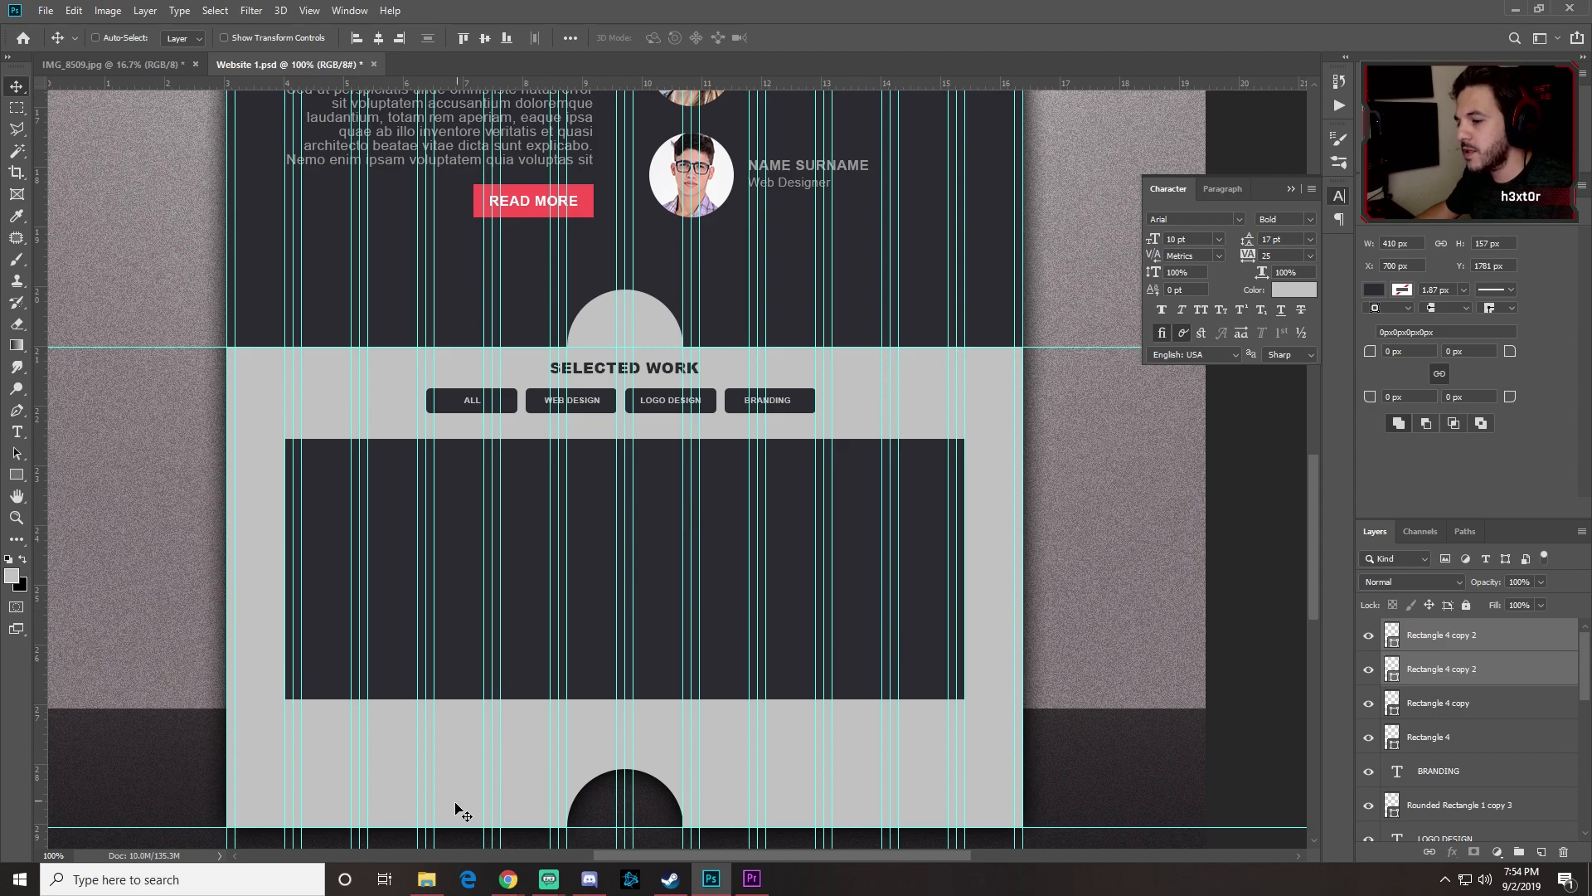
Step: Place the notebook-1280538 photo as an embedded image in the mockup
{"action": "left_click", "coordinate": [45, 10]}
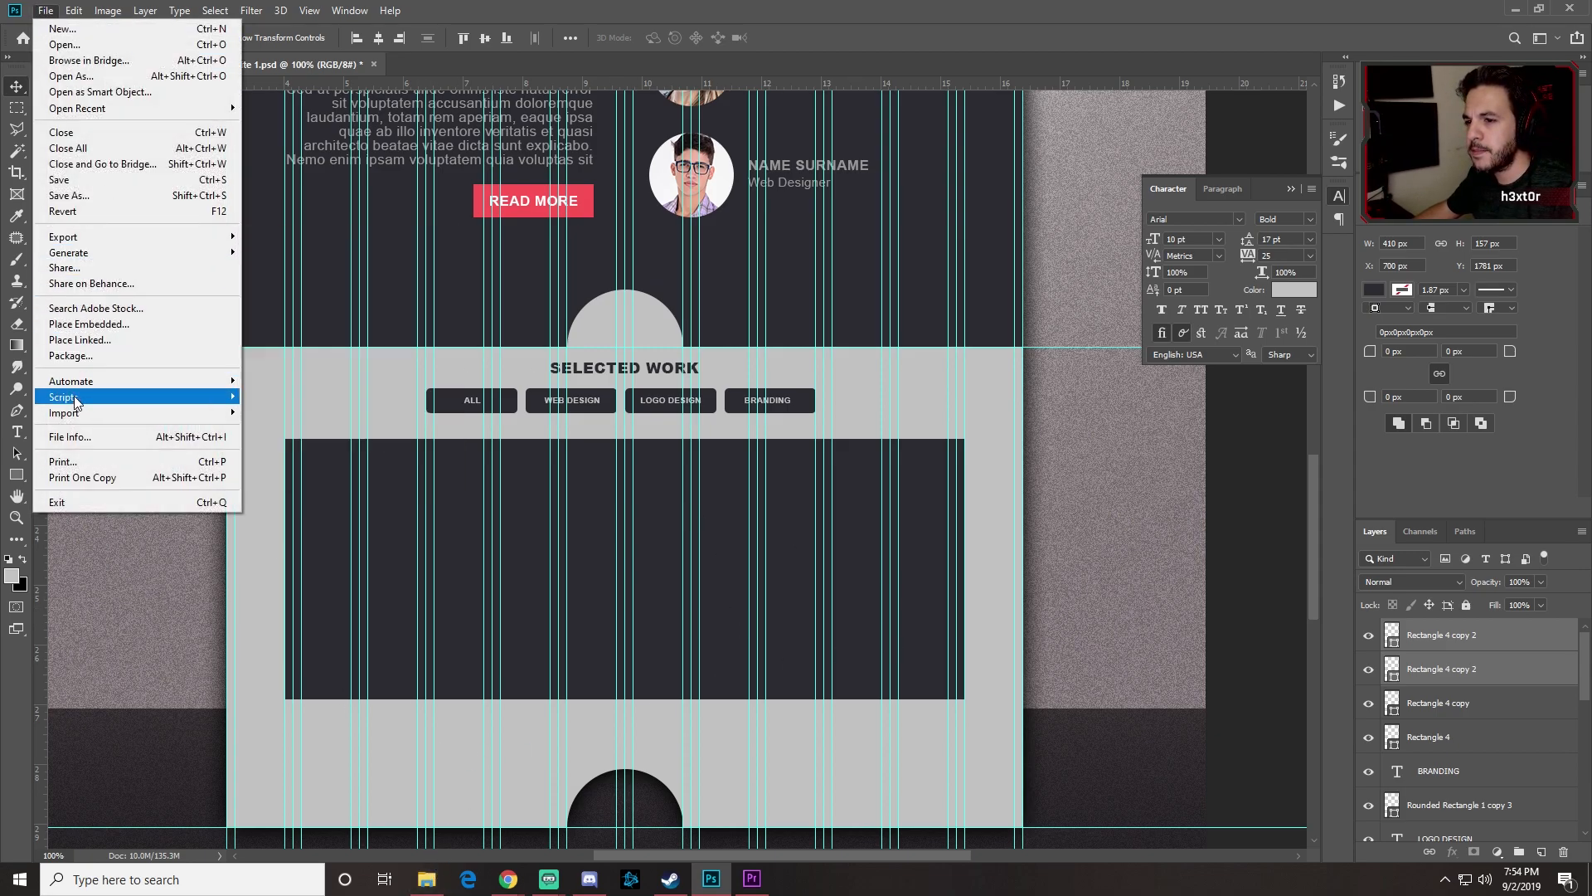
{"action": "left_click", "coordinate": [489, 321]}
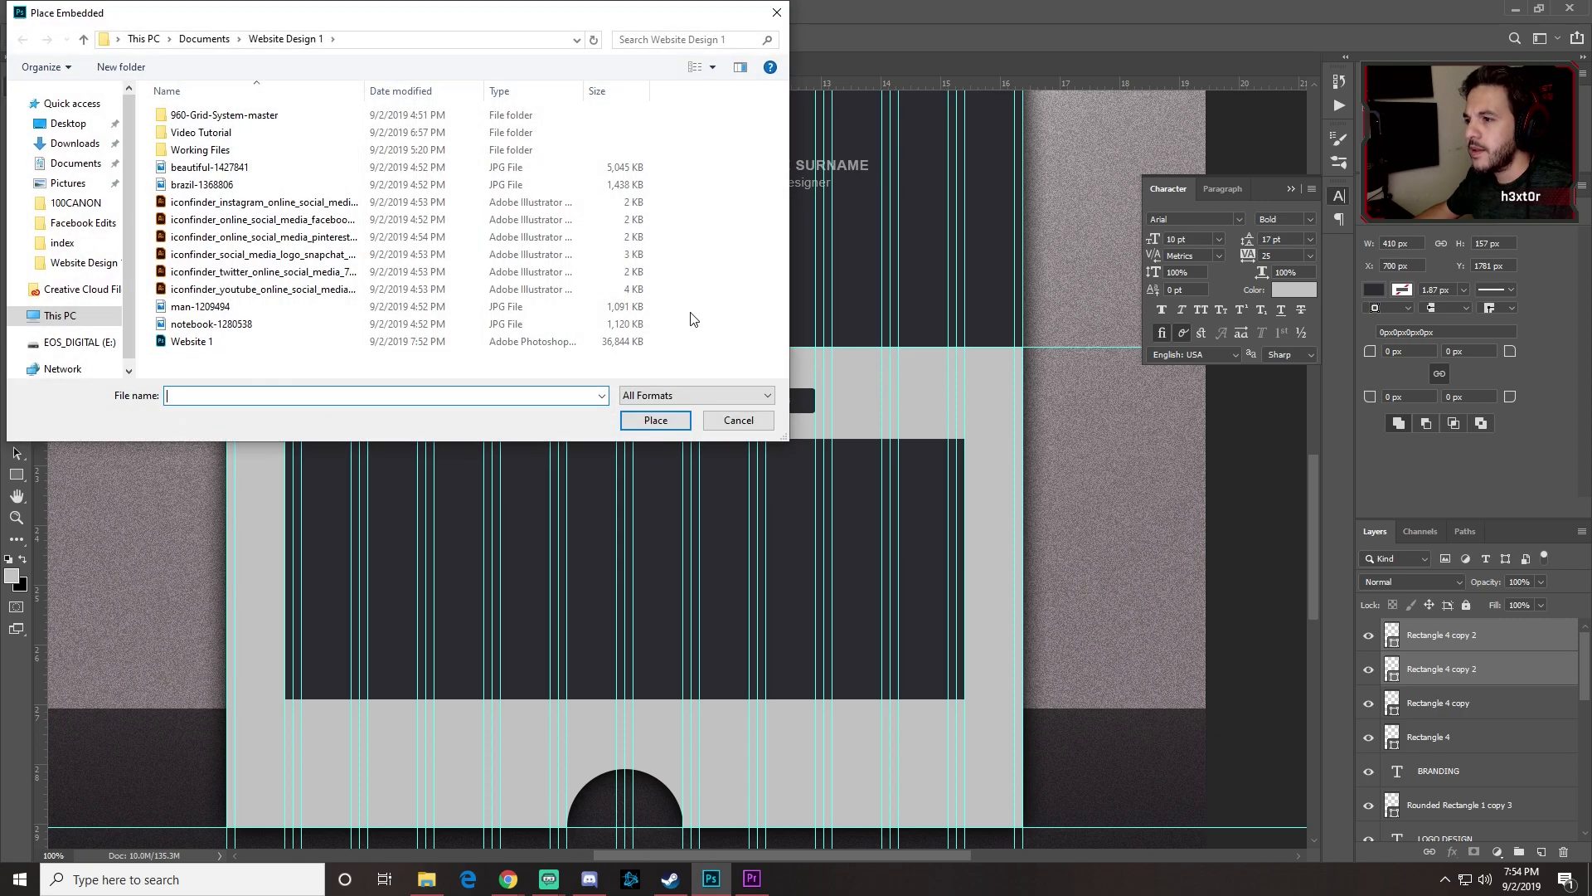
{"action": "left_click", "coordinate": [186, 324]}
{"action": "left_click", "coordinate": [655, 420]}
{"action": "left_click_drag", "start_coordinate": [617, 402], "coordinate": [553, 452]}
{"action": "key", "text": "Return"}
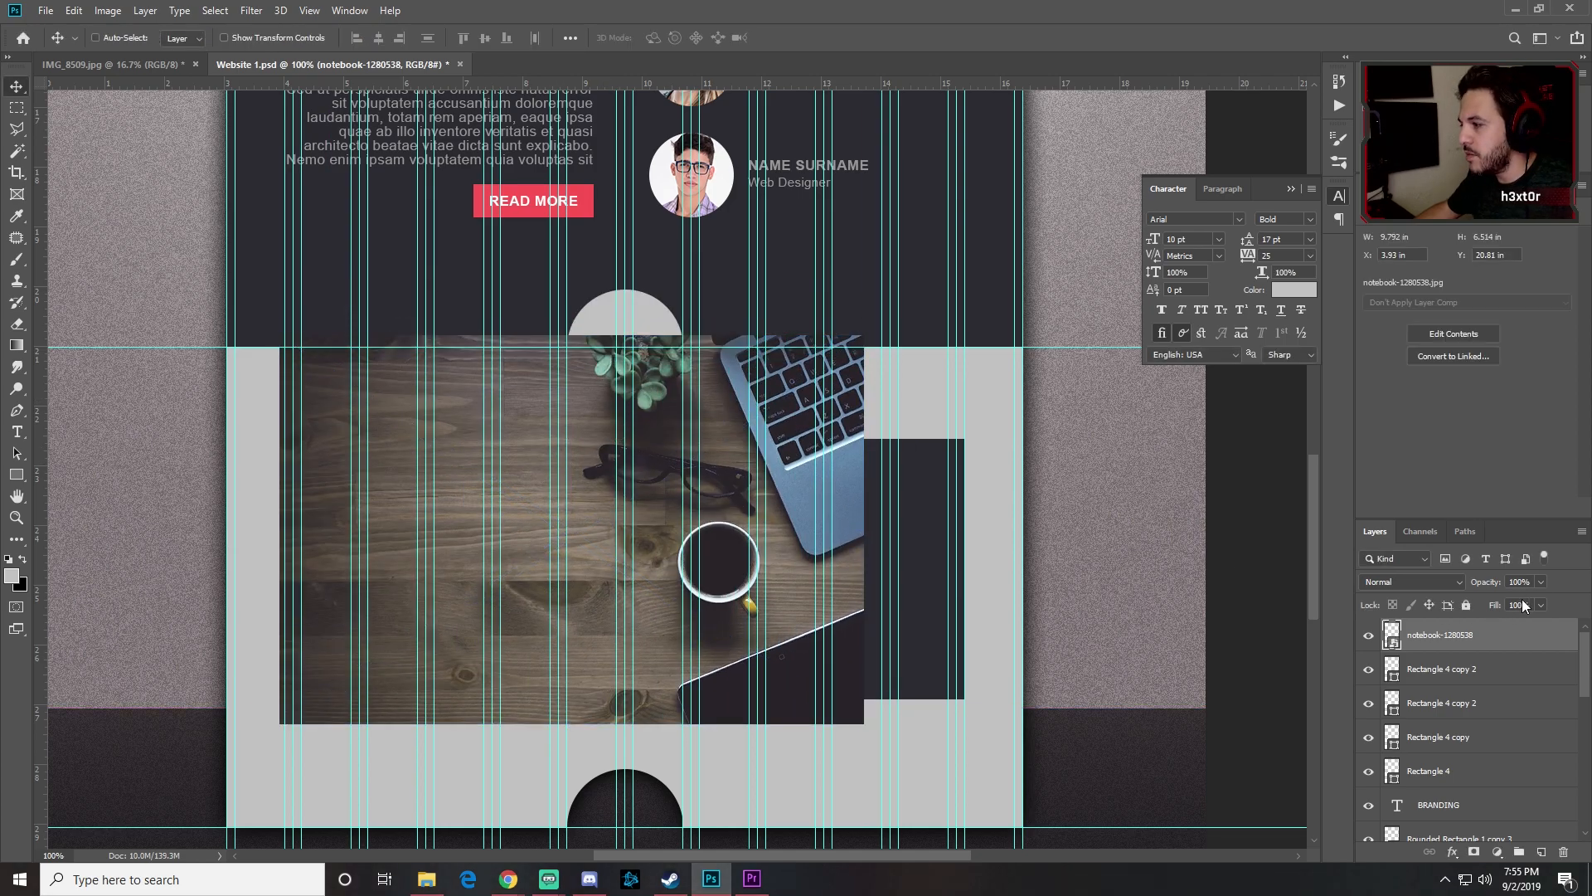
Step: Move the notebook layer above Rectangle 4 and clip it to that rectangle
{"action": "left_click_drag", "start_coordinate": [1440, 644], "coordinate": [1439, 743]}
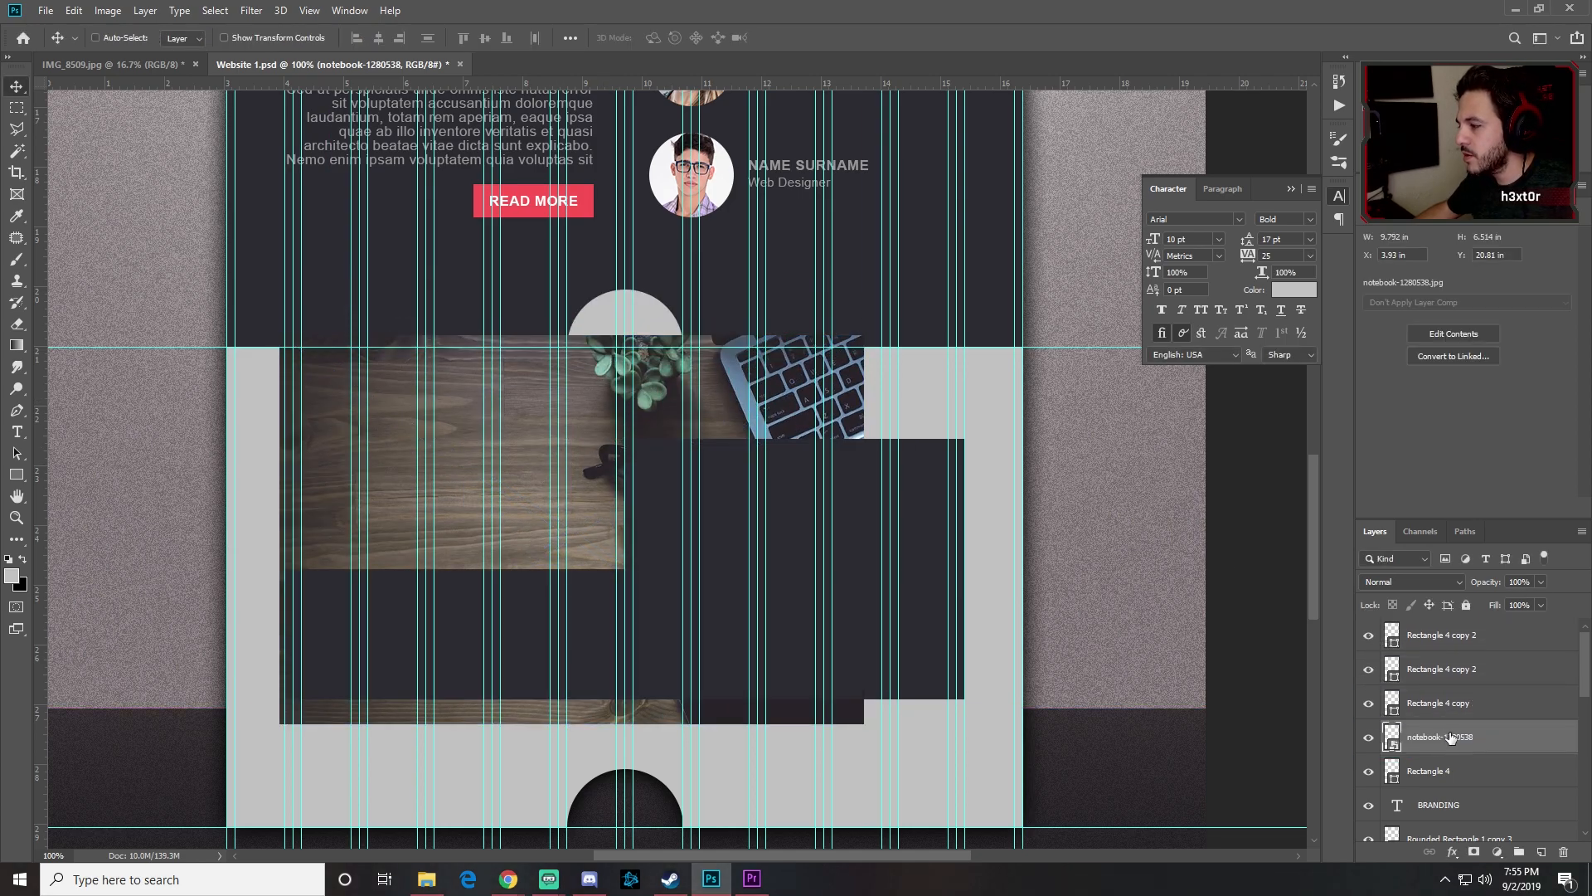
{"action": "right_click", "coordinate": [1439, 736]}
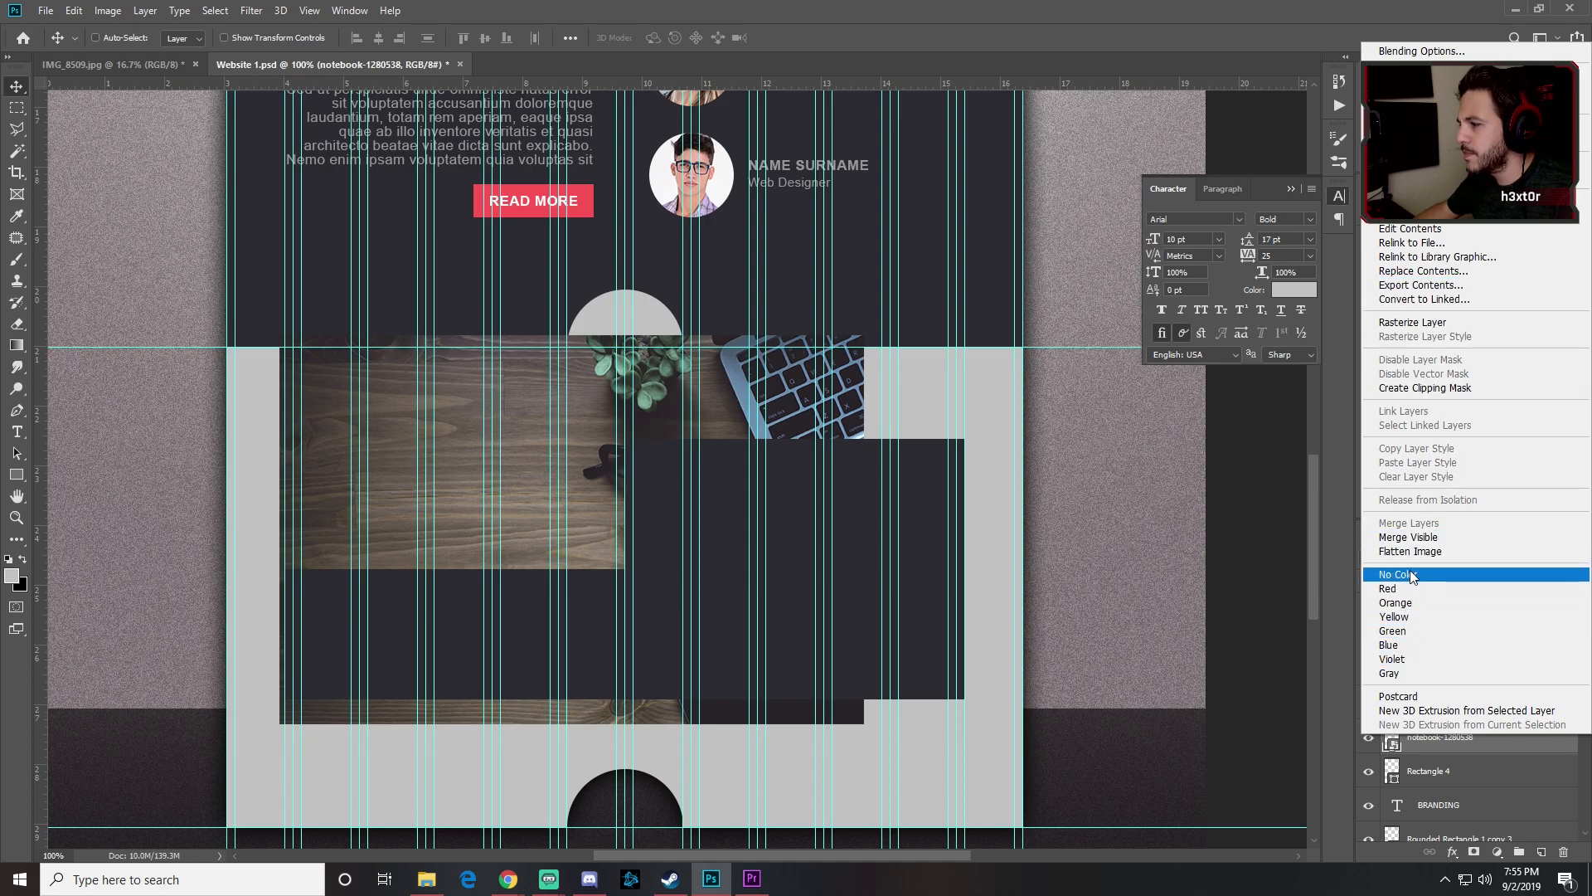
{"action": "left_click", "coordinate": [1414, 388]}
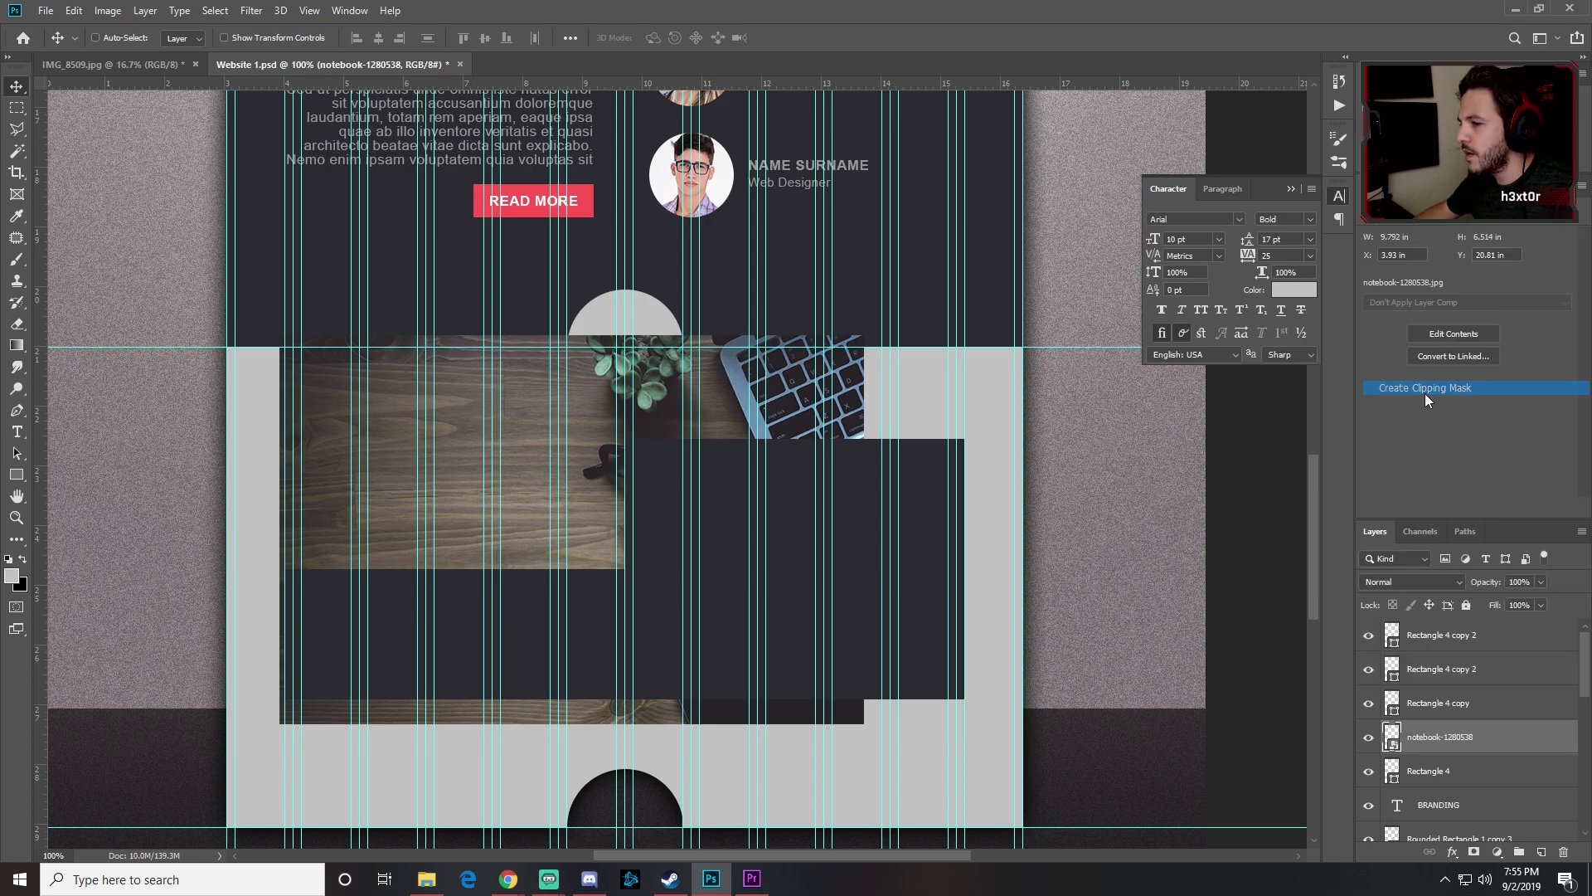
{"action": "left_click_drag", "start_coordinate": [627, 537], "coordinate": [411, 545]}
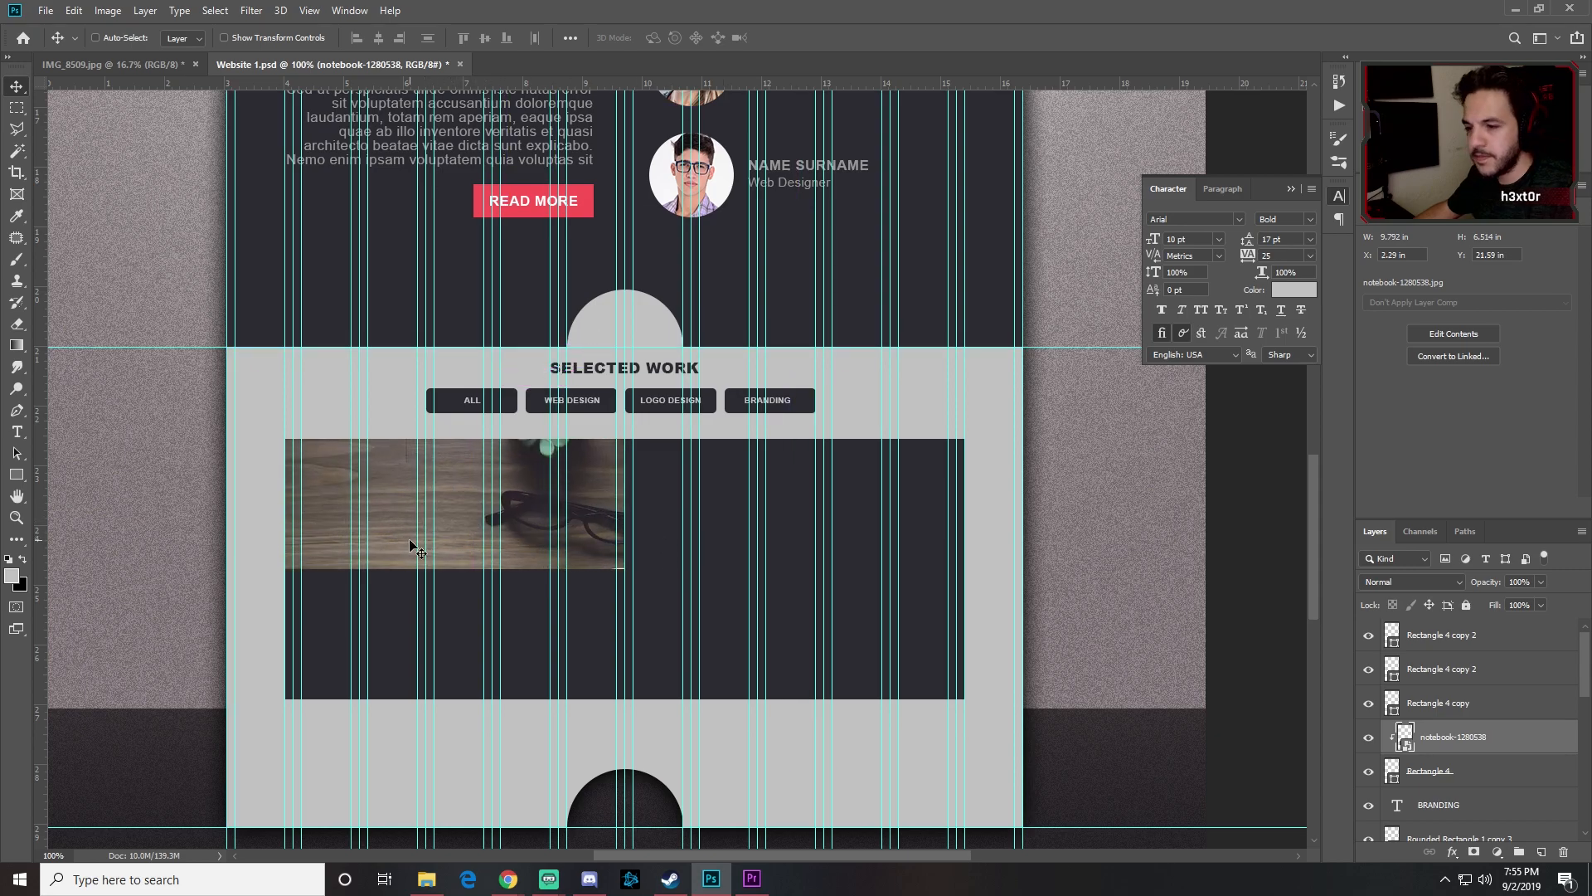
Step: Scale the notebook photo to about 60% and fit it in the top-left cell
{"action": "key", "text": "ctrl+t"}
{"action": "left_click_drag", "start_coordinate": [768, 383], "coordinate": [648, 458]}
{"action": "left_click_drag", "start_coordinate": [546, 526], "coordinate": [528, 493]}
{"action": "key", "text": "Return"}
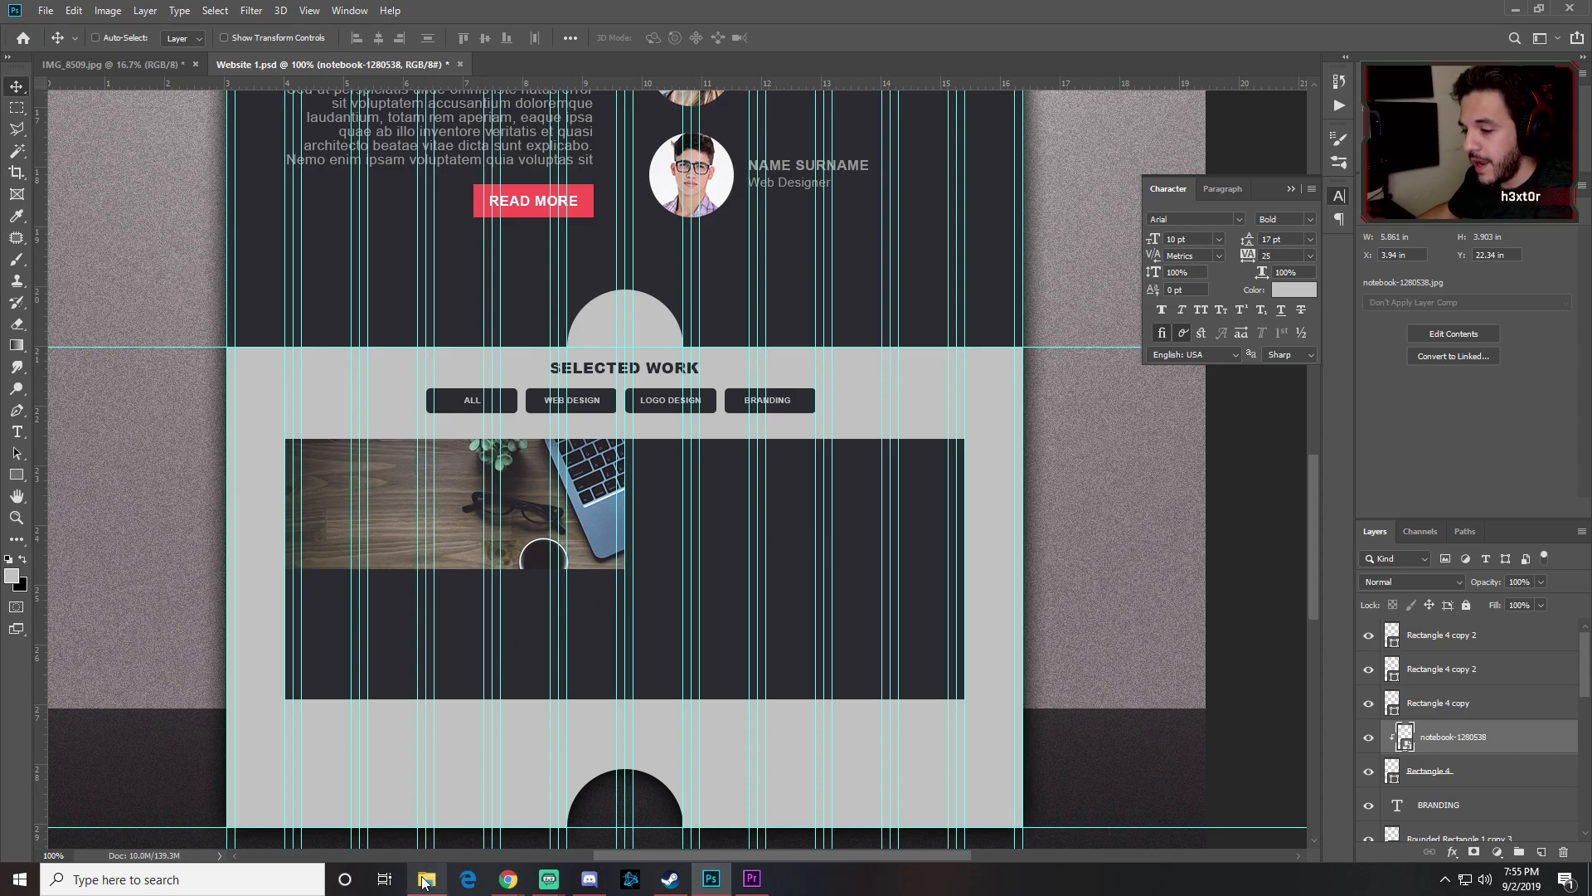
{"action": "mouse_move", "coordinate": [424, 881]}
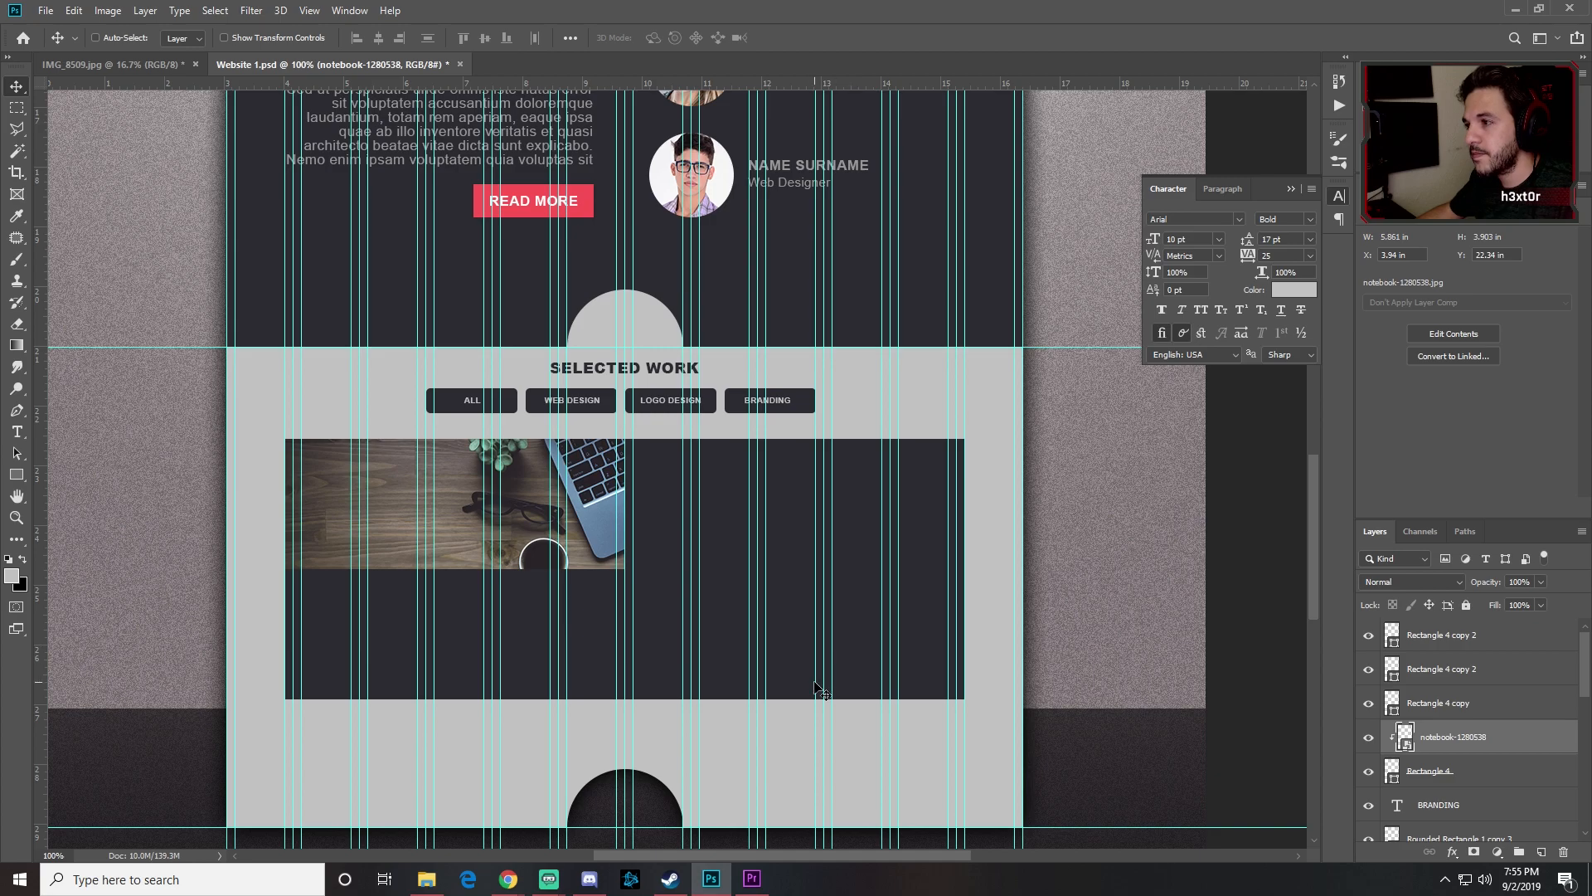
{"action": "scroll", "coordinate": [817, 690], "scroll_direction": "up", "scroll_amount": 2}
{"action": "scroll", "coordinate": [811, 688], "scroll_direction": "down", "scroll_amount": 3}
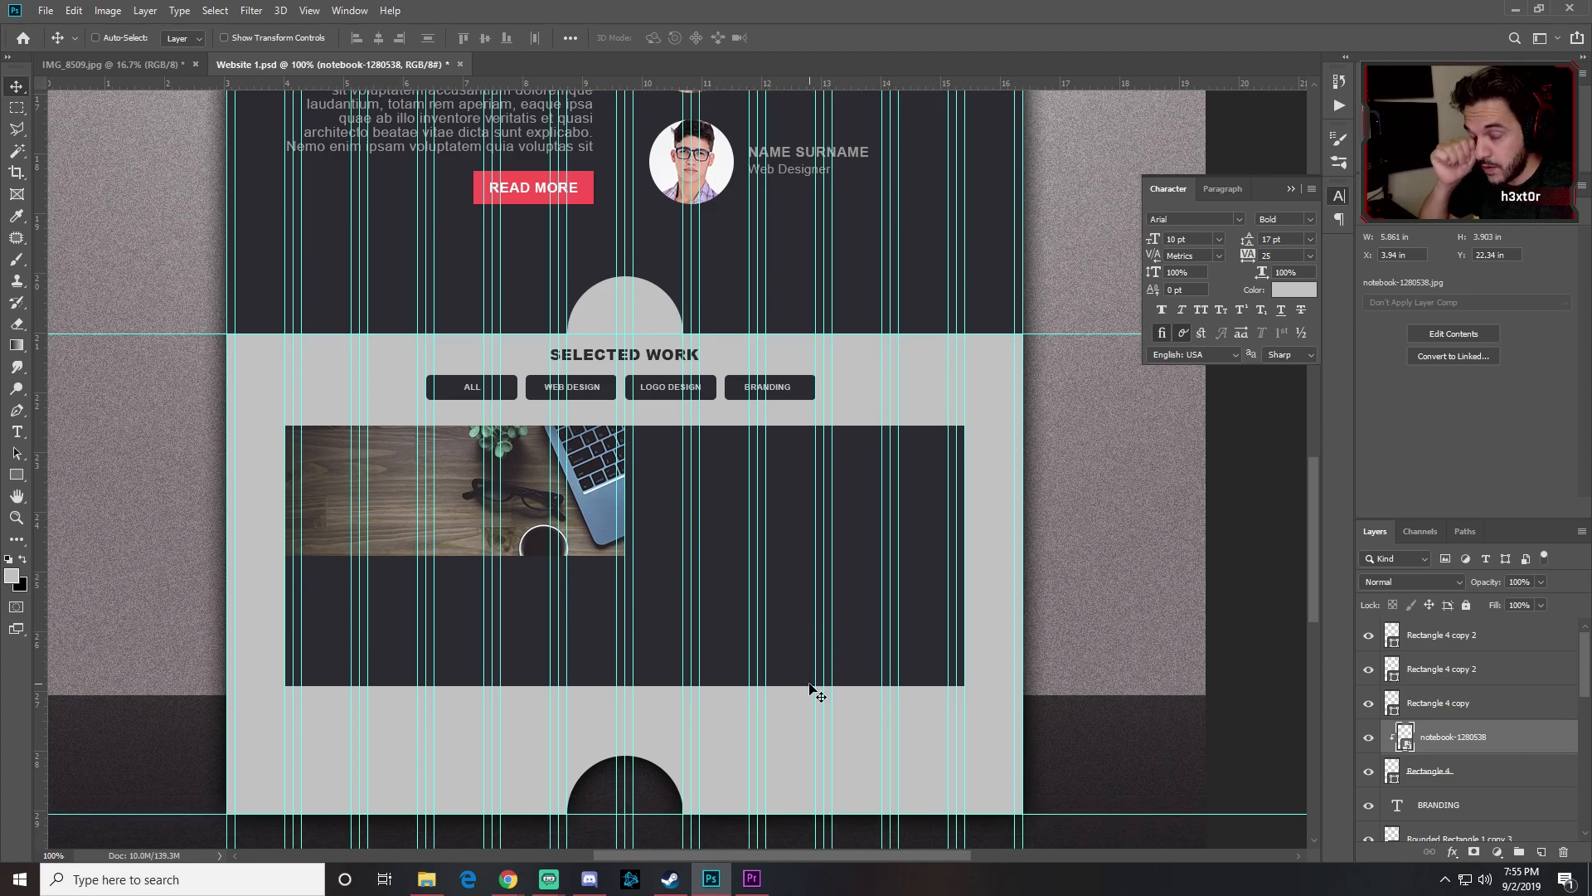
Step: Place the Day 2, IMG_8509_fb and hue-play-2 images from File Explorer
{"action": "left_click", "coordinate": [426, 879]}
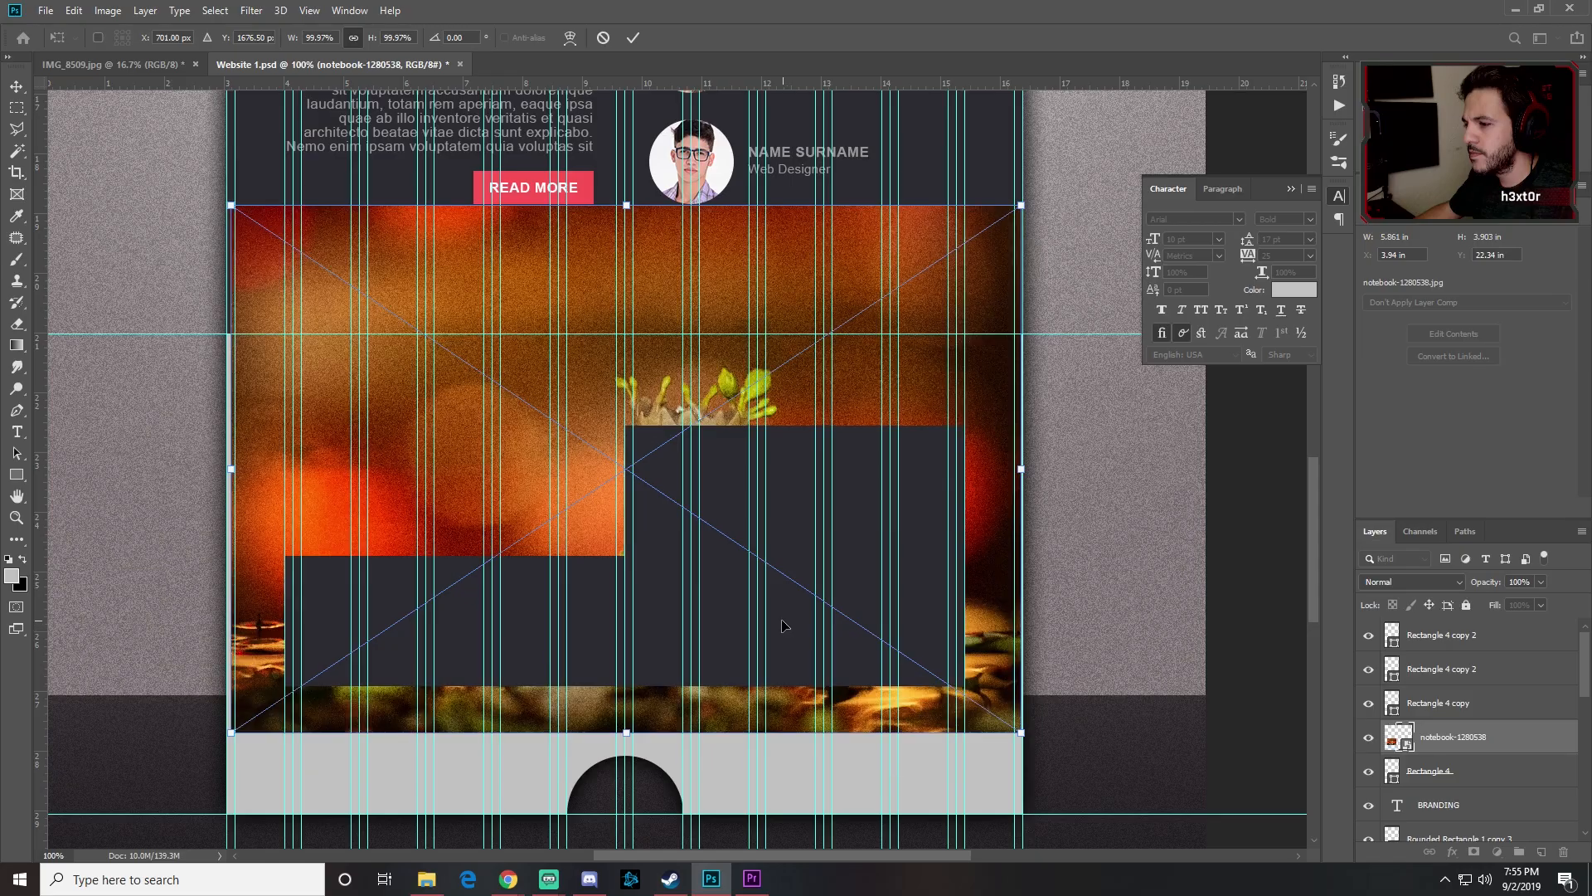
{"action": "key", "text": "Return"}
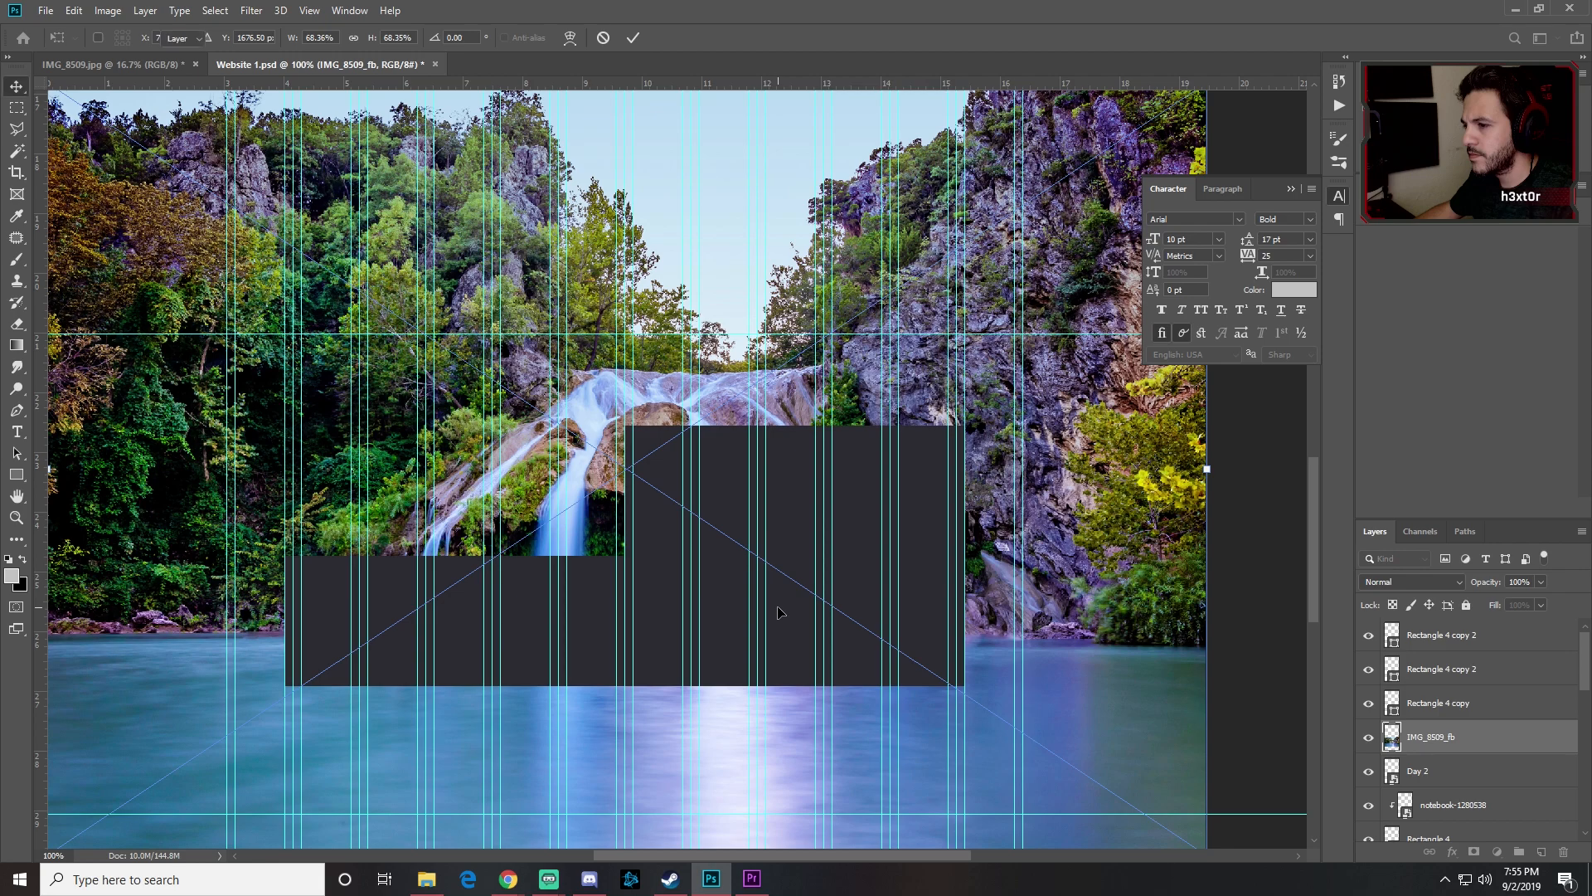
{"action": "key", "text": "Return"}
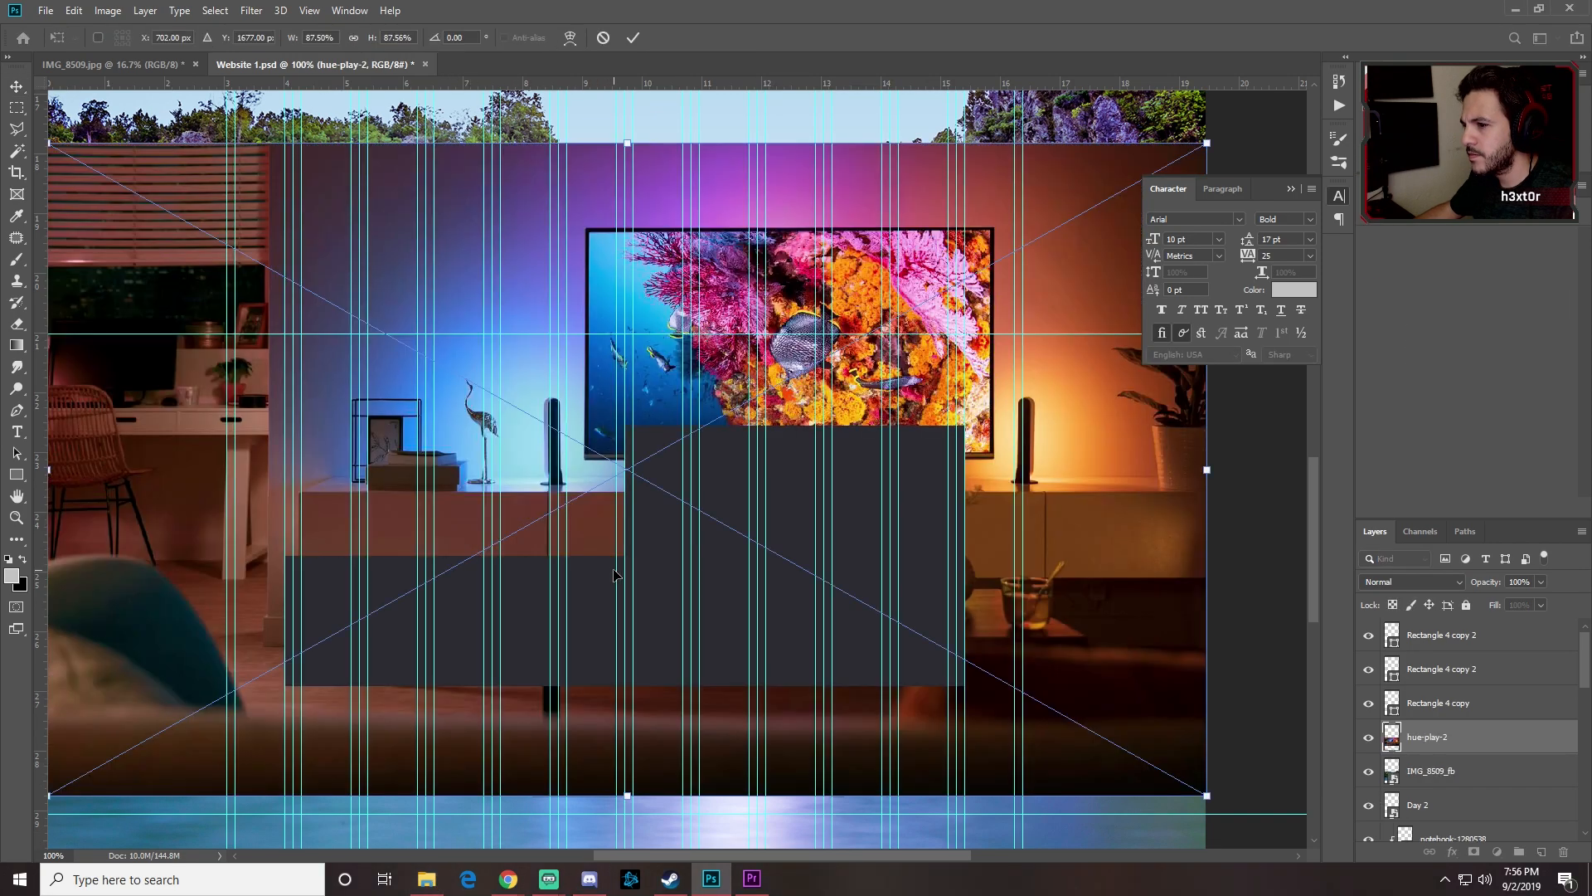
{"action": "key", "text": "Return"}
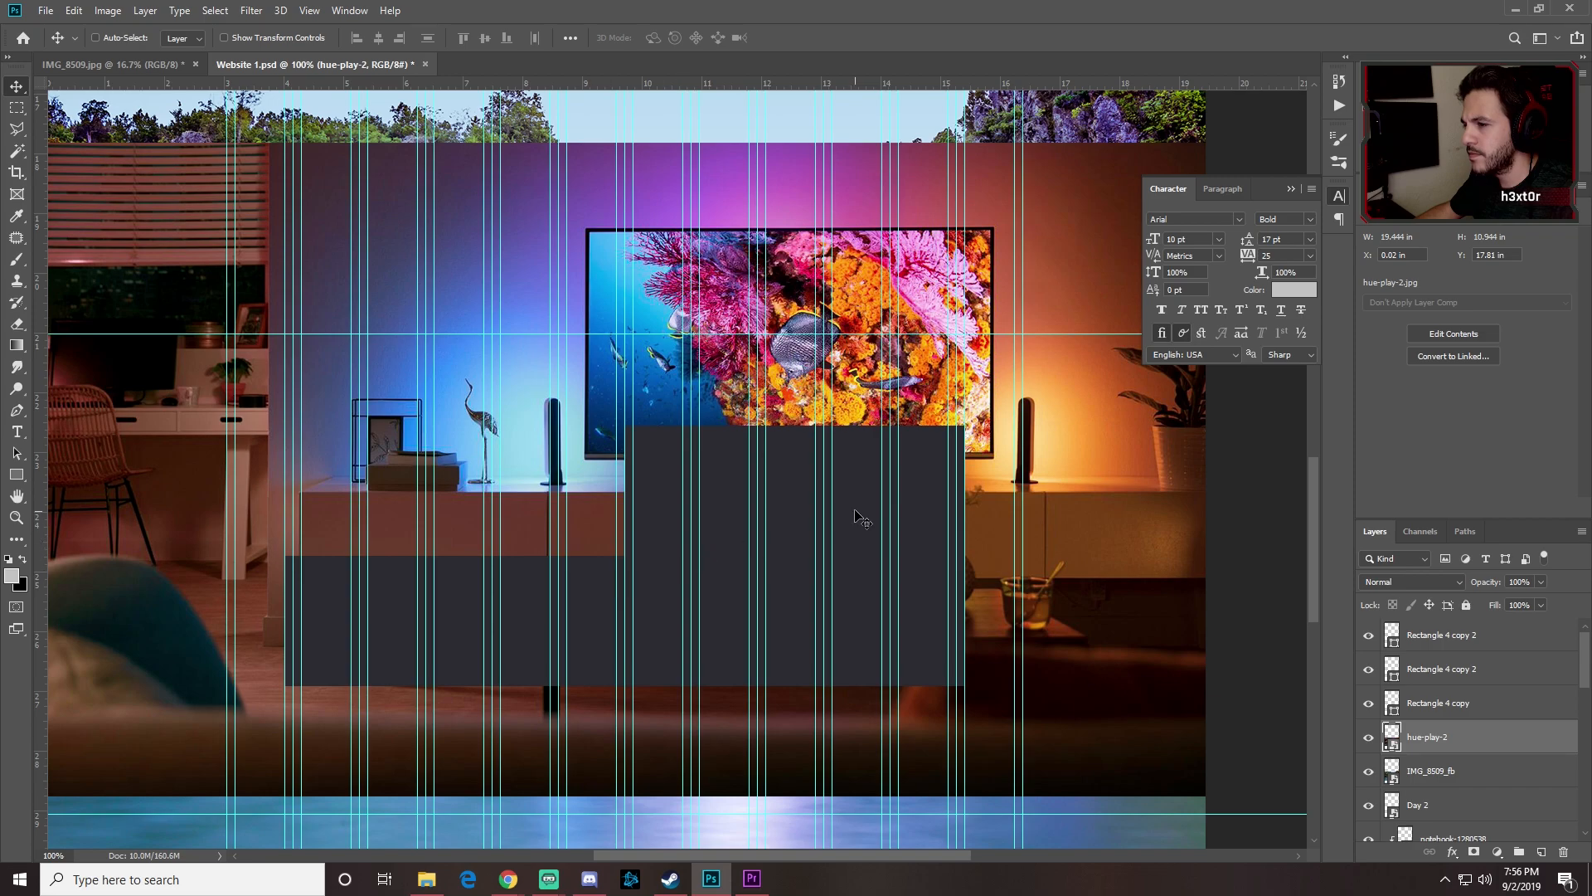
Step: Move hue-play-2 to the top of the stack and IMG_8509_fb above a rectangle copy
{"action": "left_click_drag", "start_coordinate": [1438, 730], "coordinate": [1466, 623]}
{"action": "left_click_drag", "start_coordinate": [1436, 764], "coordinate": [1441, 688]}
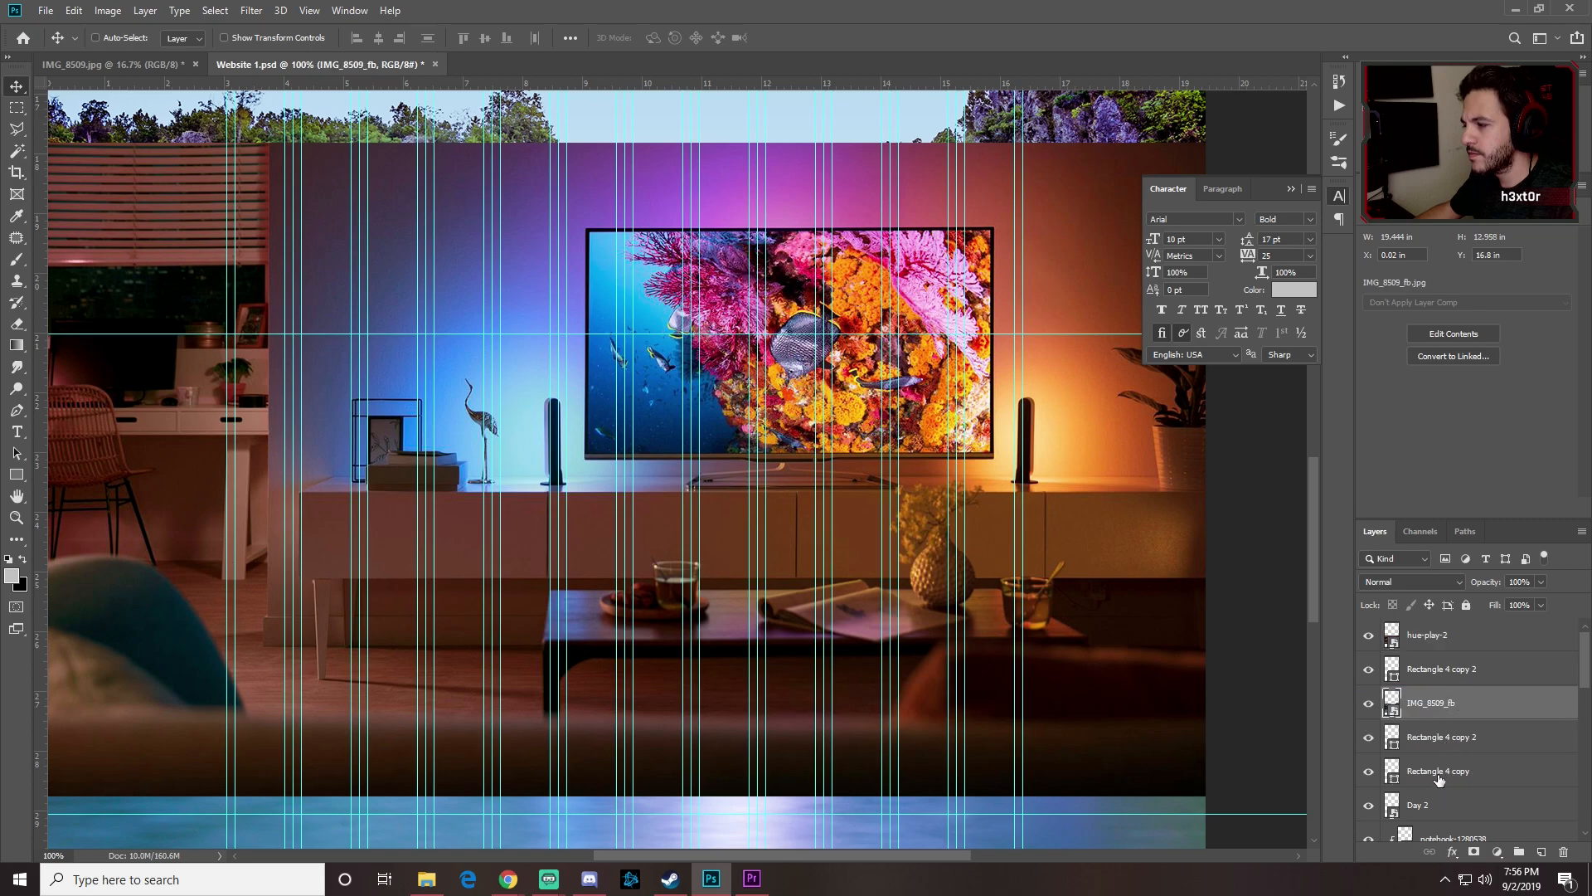
{"action": "scroll", "coordinate": [1439, 781], "scroll_direction": "down", "scroll_amount": 1}
{"action": "scroll", "coordinate": [1437, 786], "scroll_direction": "up", "scroll_amount": 1}
{"action": "scroll", "coordinate": [1437, 783], "scroll_direction": "down", "scroll_amount": 5}
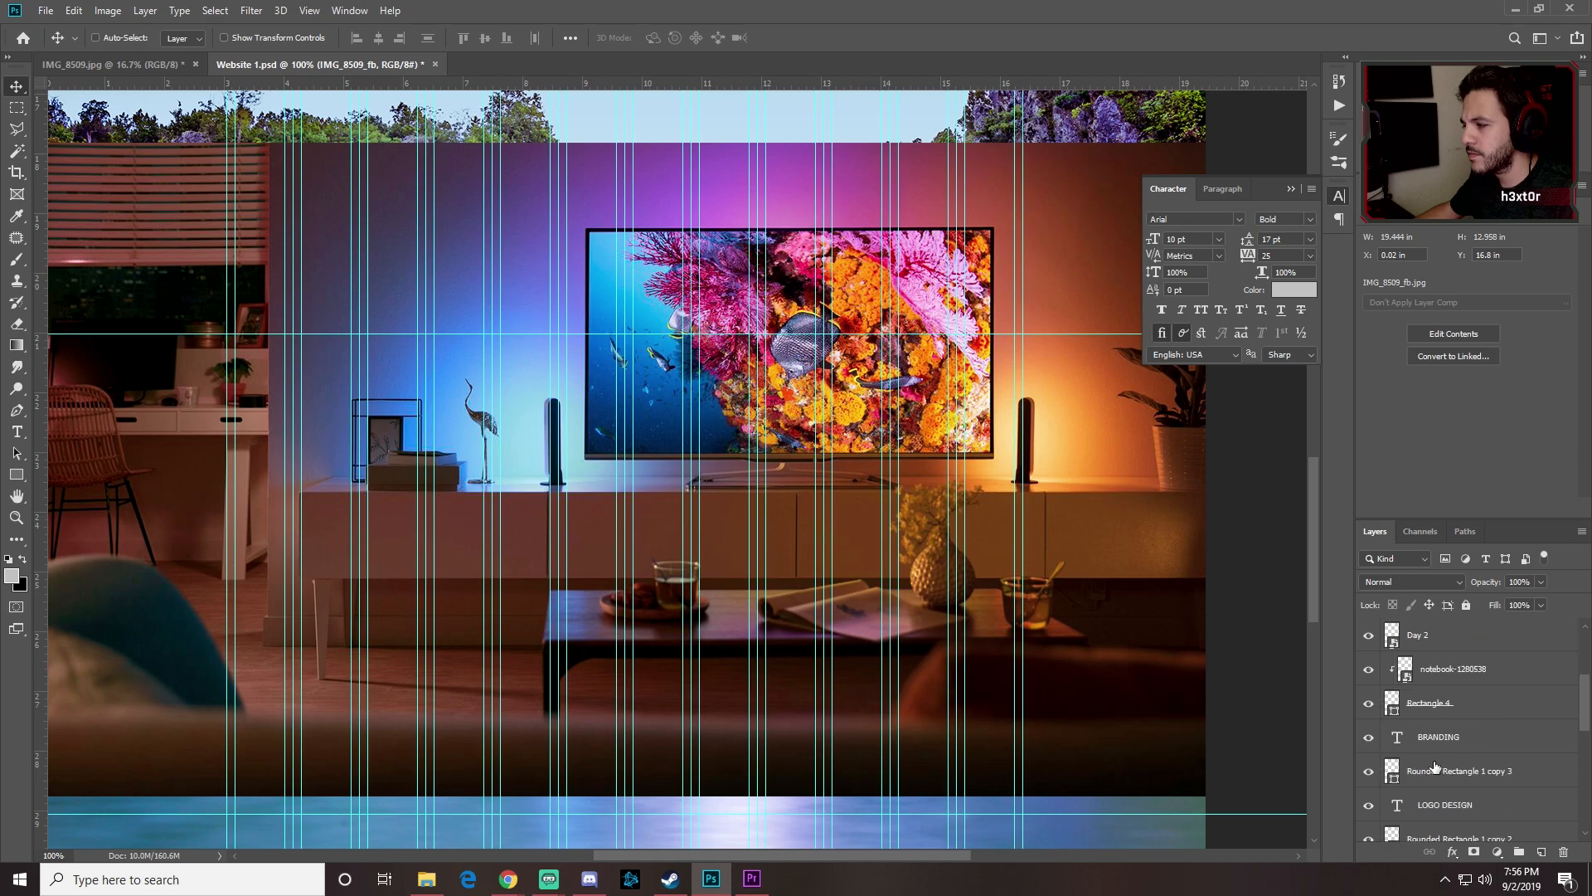
{"action": "scroll", "coordinate": [1435, 766], "scroll_direction": "up", "scroll_amount": 5}
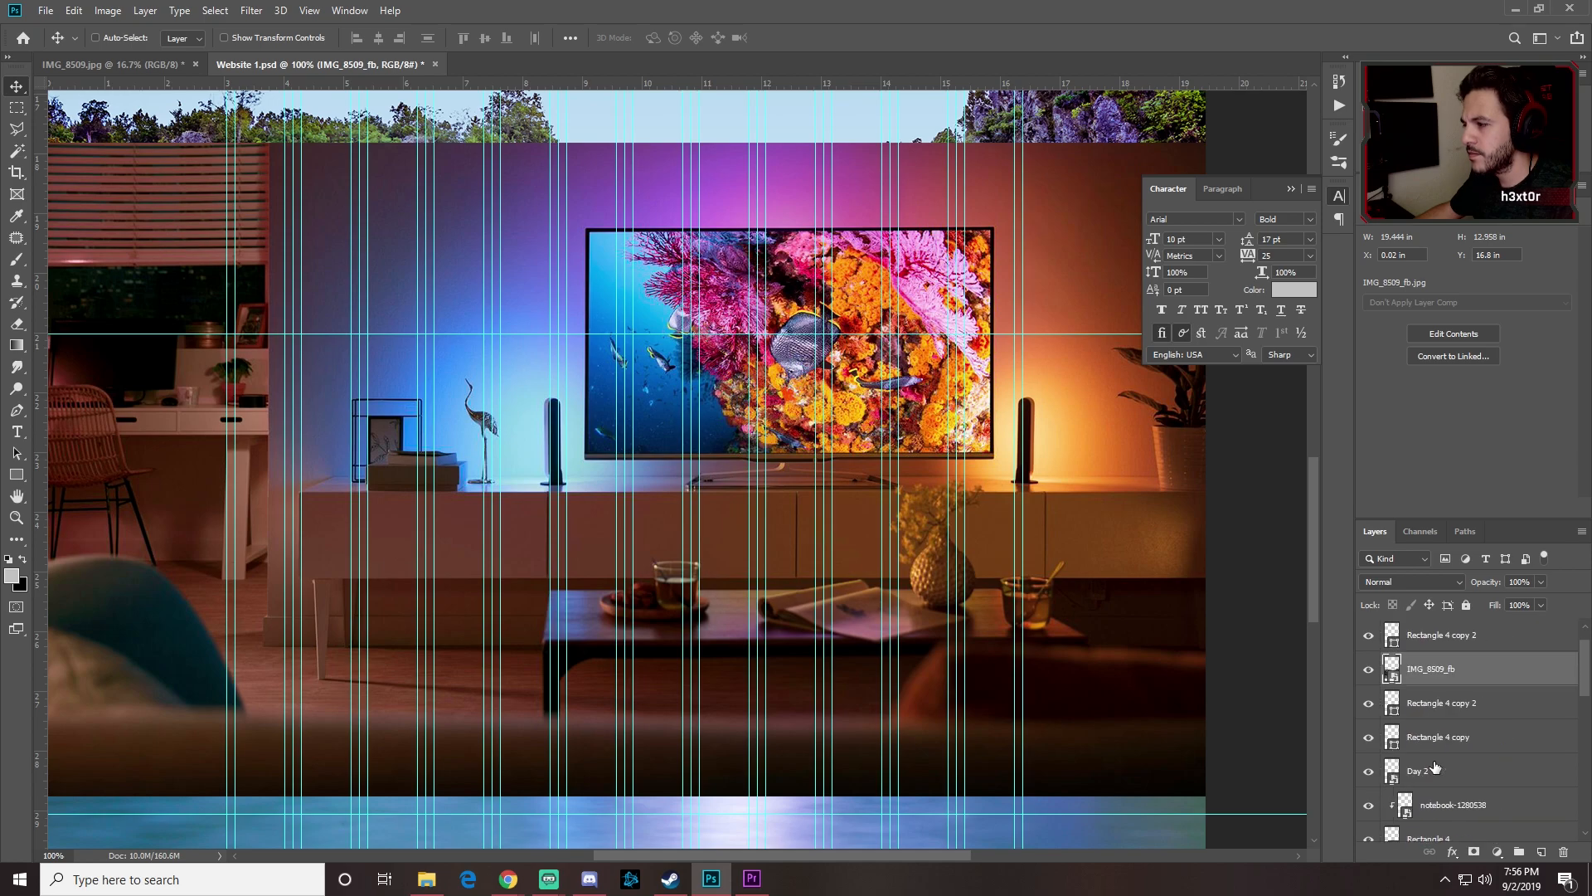
Step: Clip hue-play-2 and IMG_8509_fb to the grid rectangles beneath them
{"action": "left_click", "coordinate": [1436, 637]}
{"action": "right_click", "coordinate": [1439, 638]}
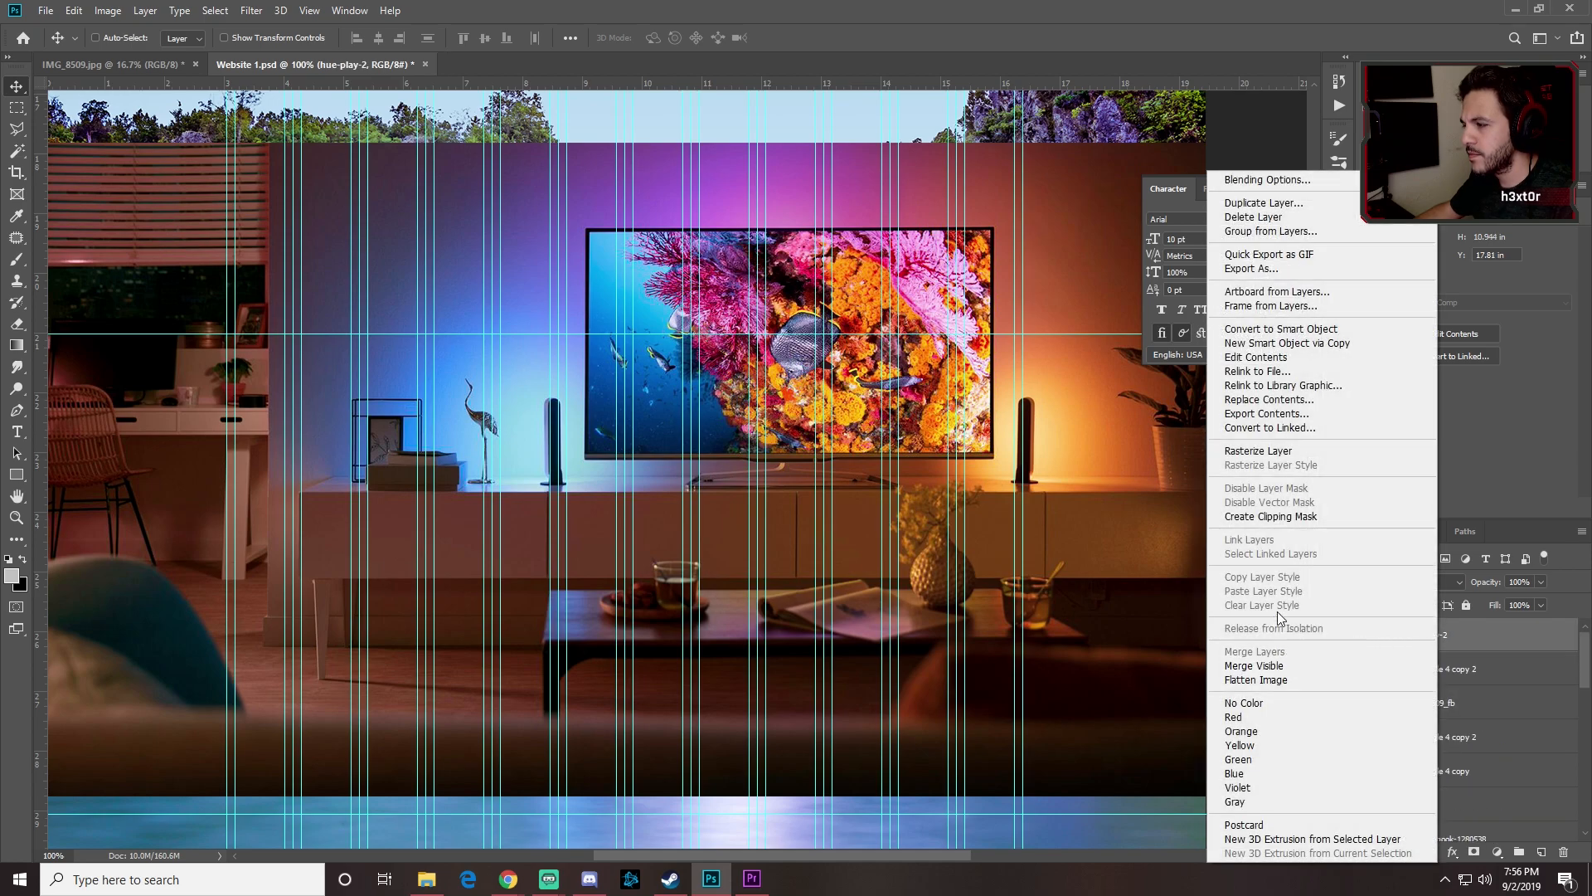
{"action": "left_click", "coordinate": [1287, 517]}
{"action": "right_click", "coordinate": [1502, 668]}
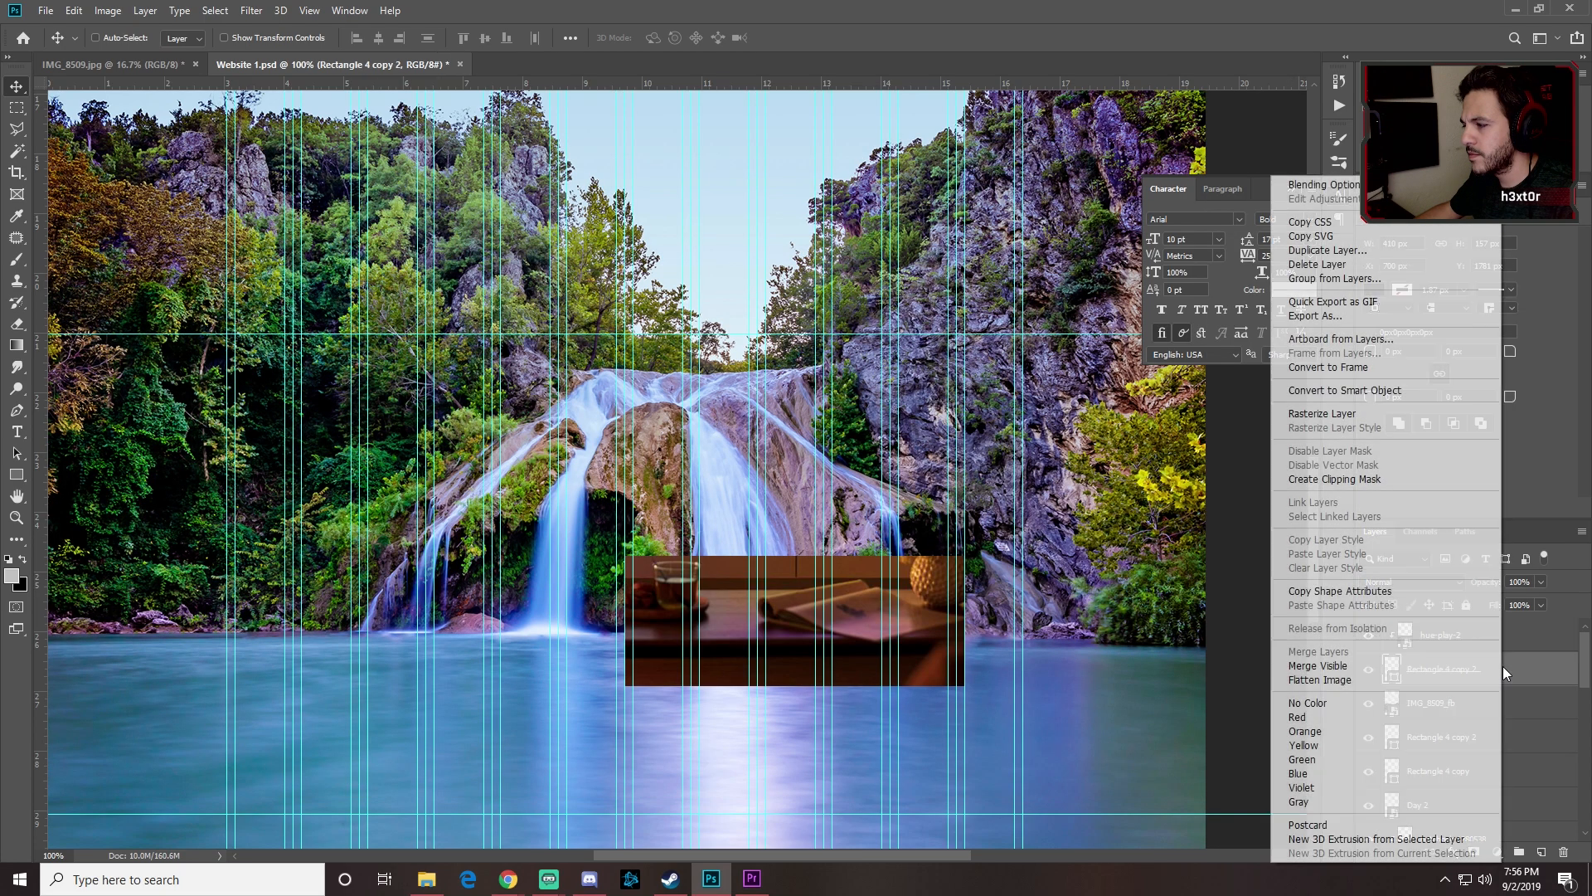
{"action": "key", "text": "Escape"}
{"action": "left_click", "coordinate": [1467, 704]}
{"action": "right_click", "coordinate": [1468, 704]}
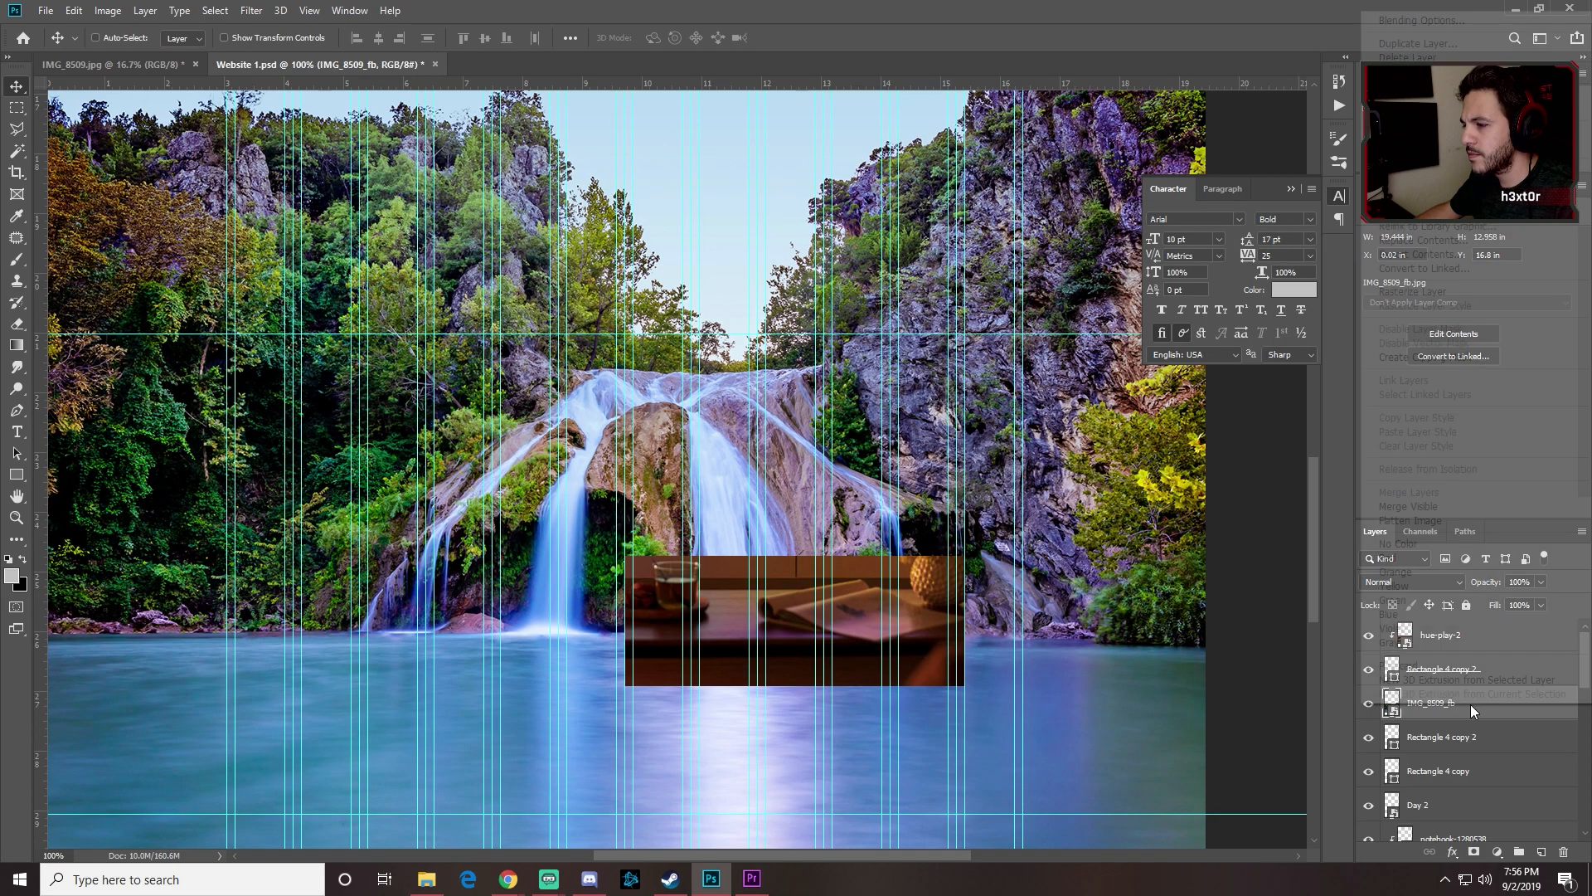
{"action": "left_click", "coordinate": [1439, 356]}
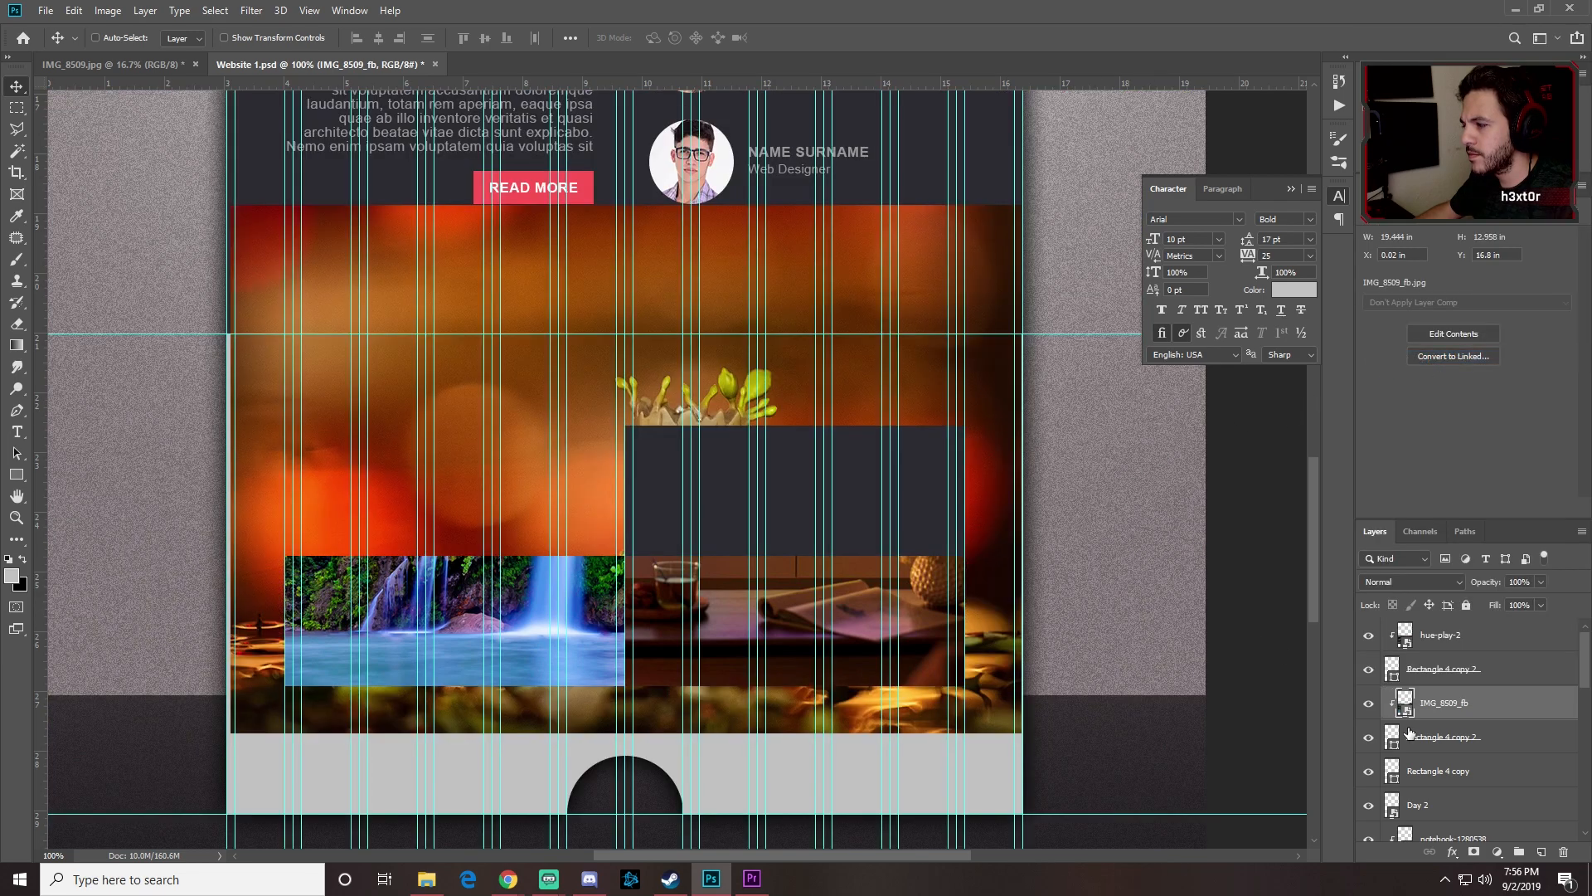
Step: Move the Day 2 layer above Rectangle 4 copy and clip it into the top-right cell
{"action": "scroll", "coordinate": [1487, 748], "scroll_direction": "down", "scroll_amount": 10}
{"action": "scroll", "coordinate": [1487, 748], "scroll_direction": "up", "scroll_amount": 6}
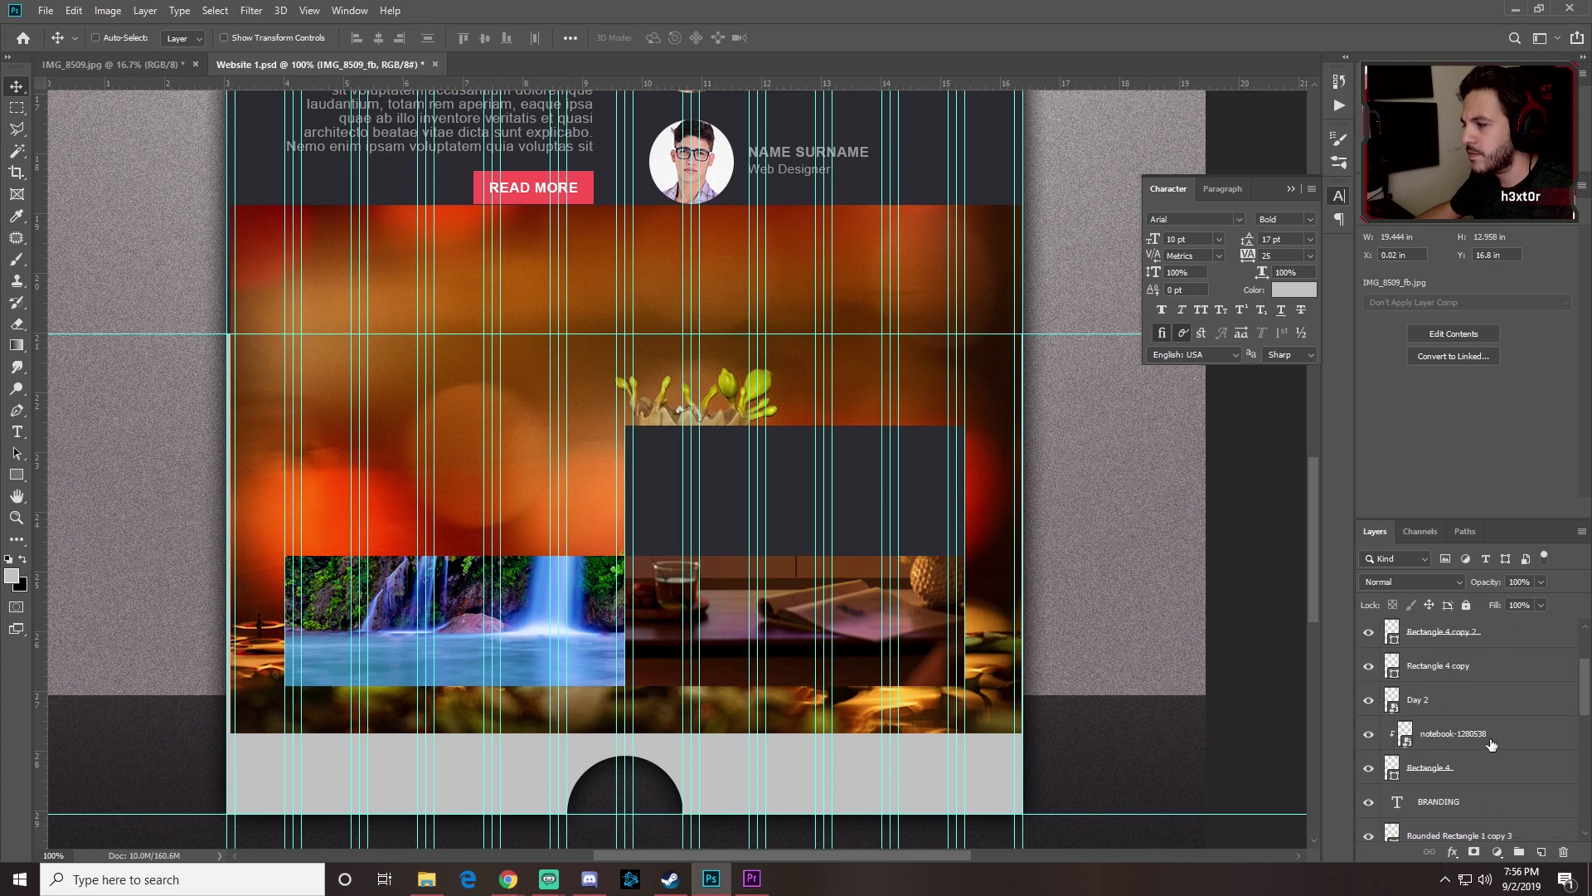
{"action": "scroll", "coordinate": [1491, 744], "scroll_direction": "up", "scroll_amount": 3}
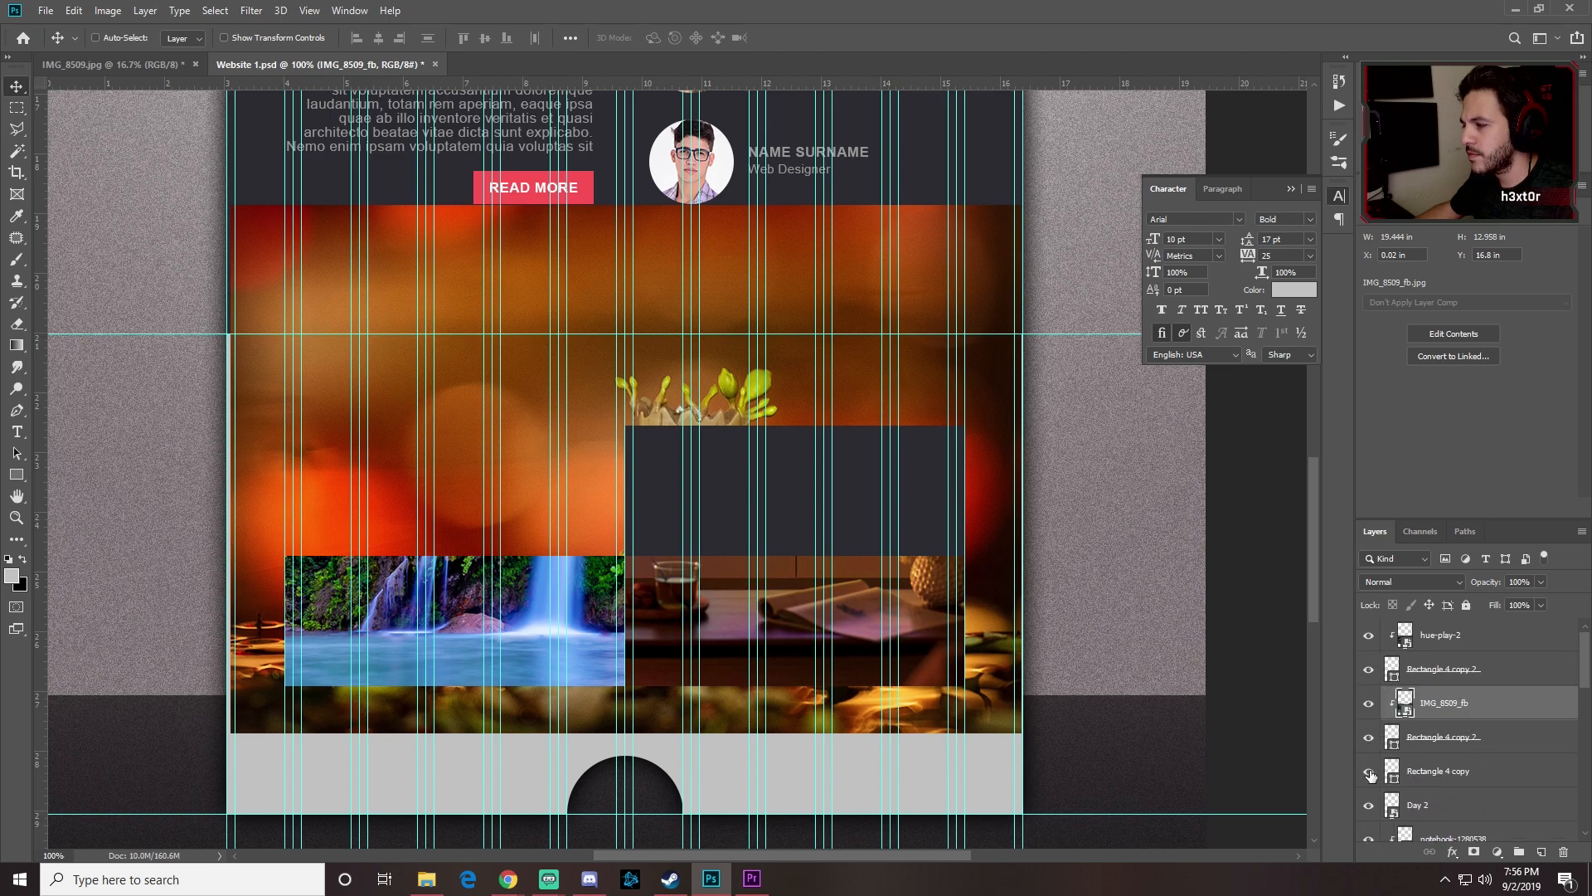
{"action": "left_click", "coordinate": [1369, 805]}
{"action": "left_click", "coordinate": [1370, 805]}
{"action": "left_click_drag", "start_coordinate": [1443, 806], "coordinate": [1437, 771]}
{"action": "right_click", "coordinate": [1437, 771]}
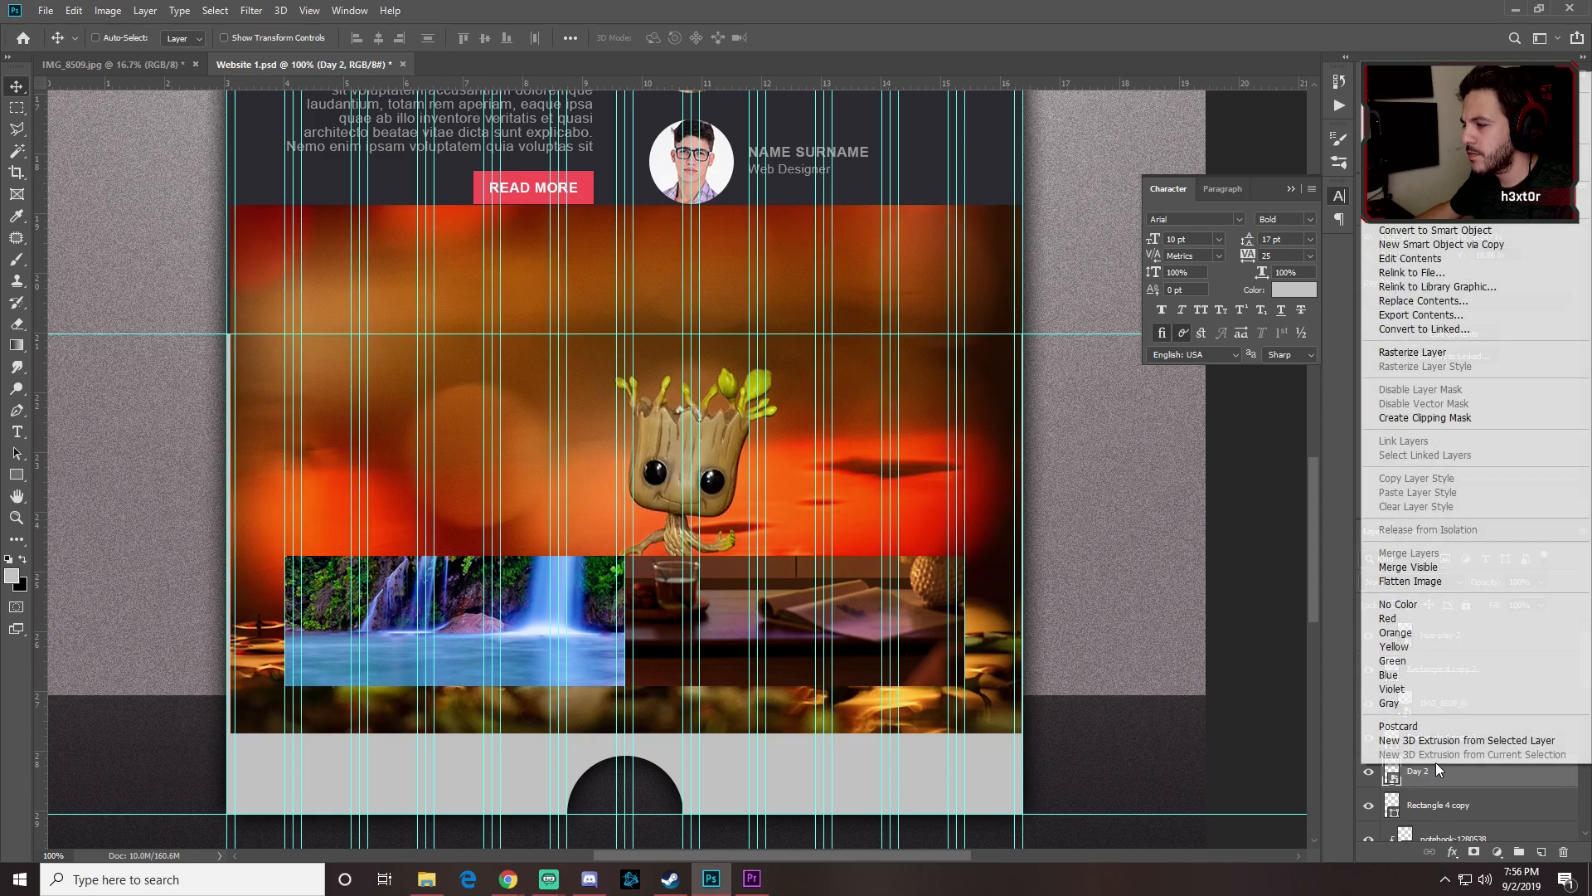
{"action": "left_click", "coordinate": [1440, 423]}
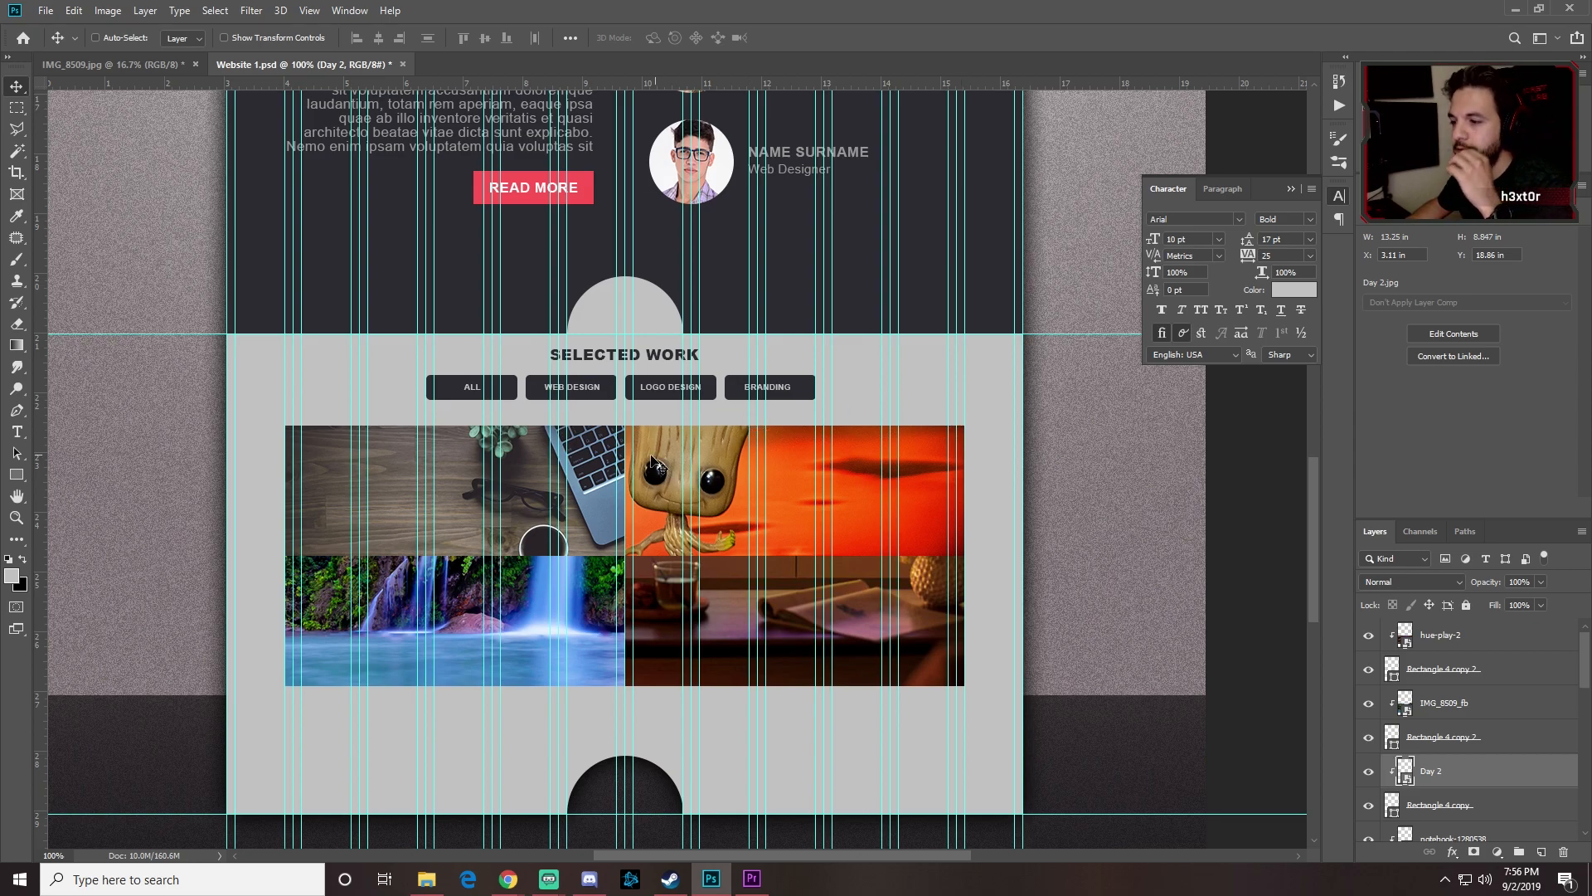
Step: Scale the IMG_8509_fb waterfall photo to about 23% and fit it in the lower-left cell
{"action": "left_click", "coordinate": [1468, 706]}
{"action": "key", "text": "ctrl+t"}
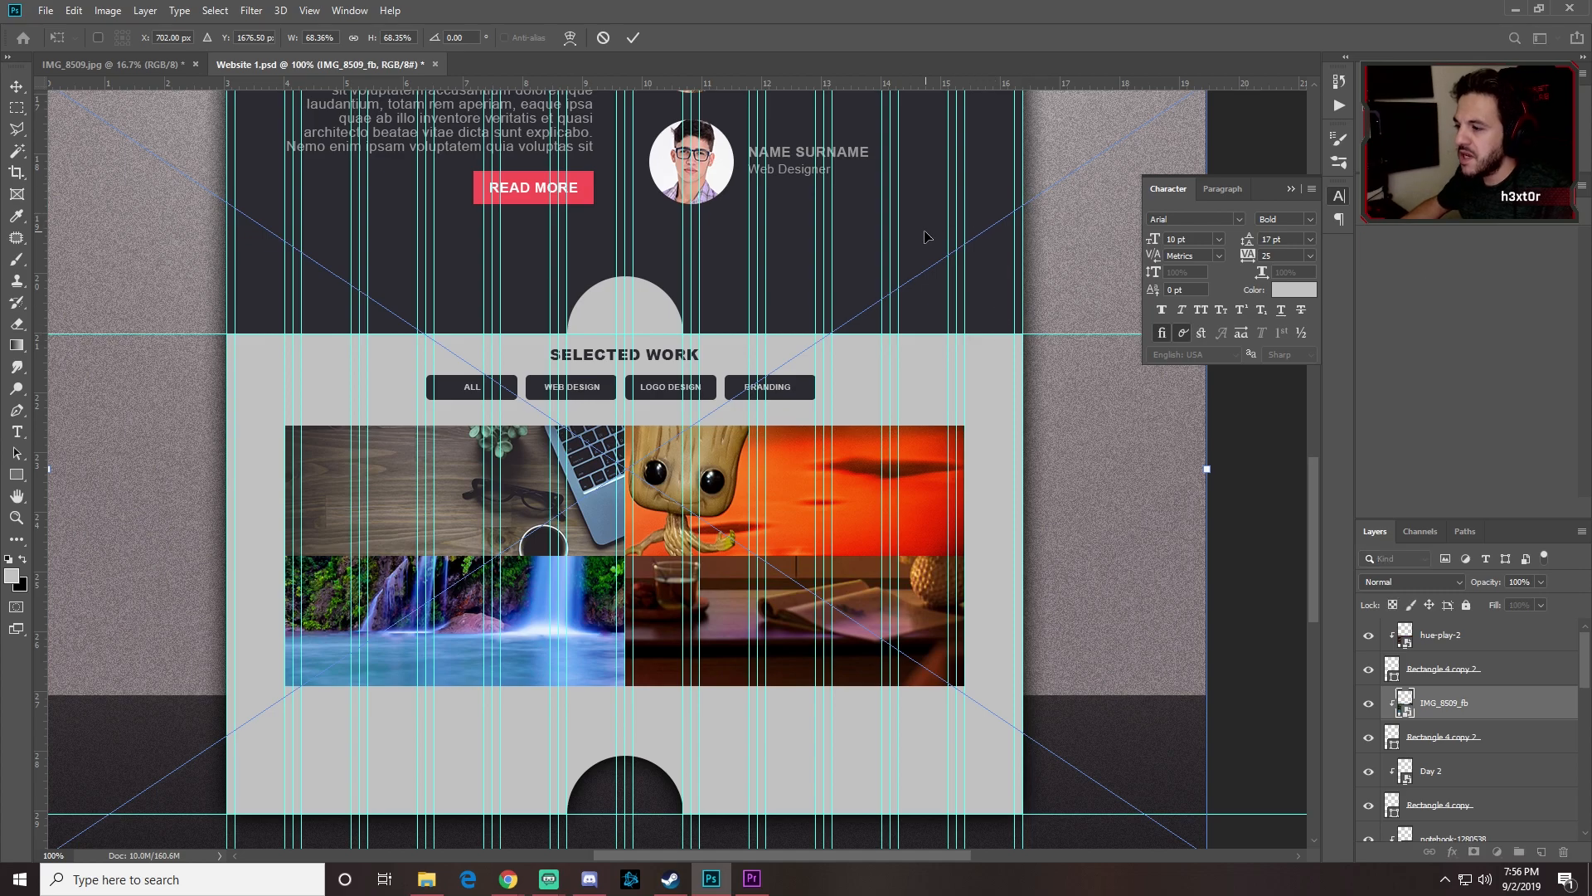
{"action": "scroll", "coordinate": [927, 234], "scroll_direction": "up", "scroll_amount": 4}
{"action": "left_click_drag", "start_coordinate": [1186, 415], "coordinate": [902, 603]}
{"action": "scroll", "coordinate": [736, 418], "scroll_direction": "down", "scroll_amount": 4}
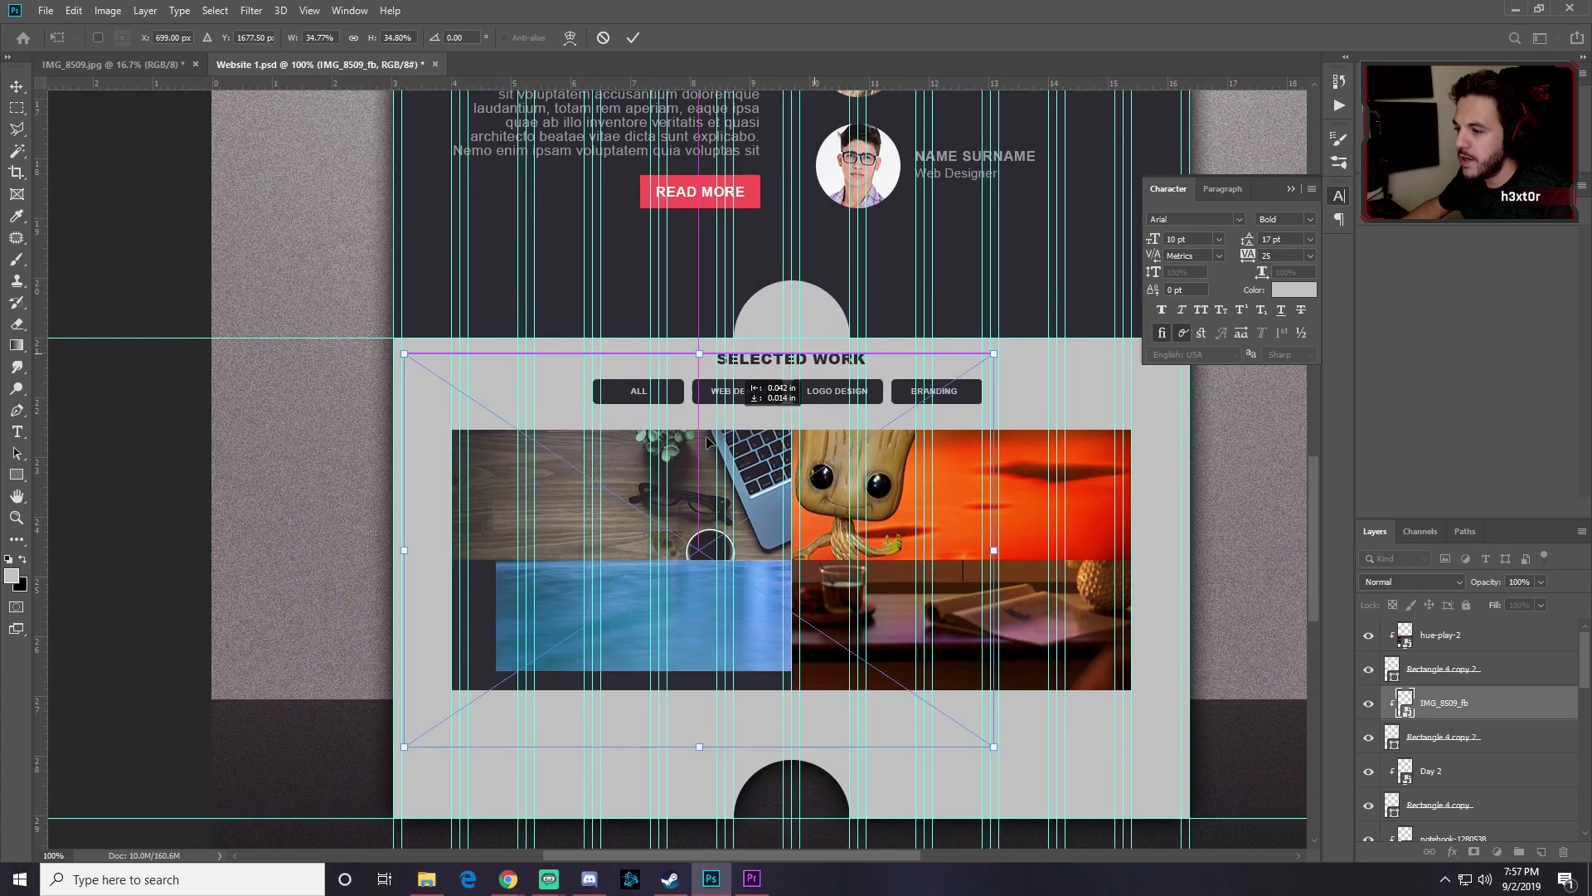
{"action": "left_click_drag", "start_coordinate": [737, 419], "coordinate": [585, 579]}
{"action": "left_click_drag", "start_coordinate": [936, 432], "coordinate": [832, 505]}
{"action": "left_click_drag", "start_coordinate": [682, 576], "coordinate": [679, 563]}
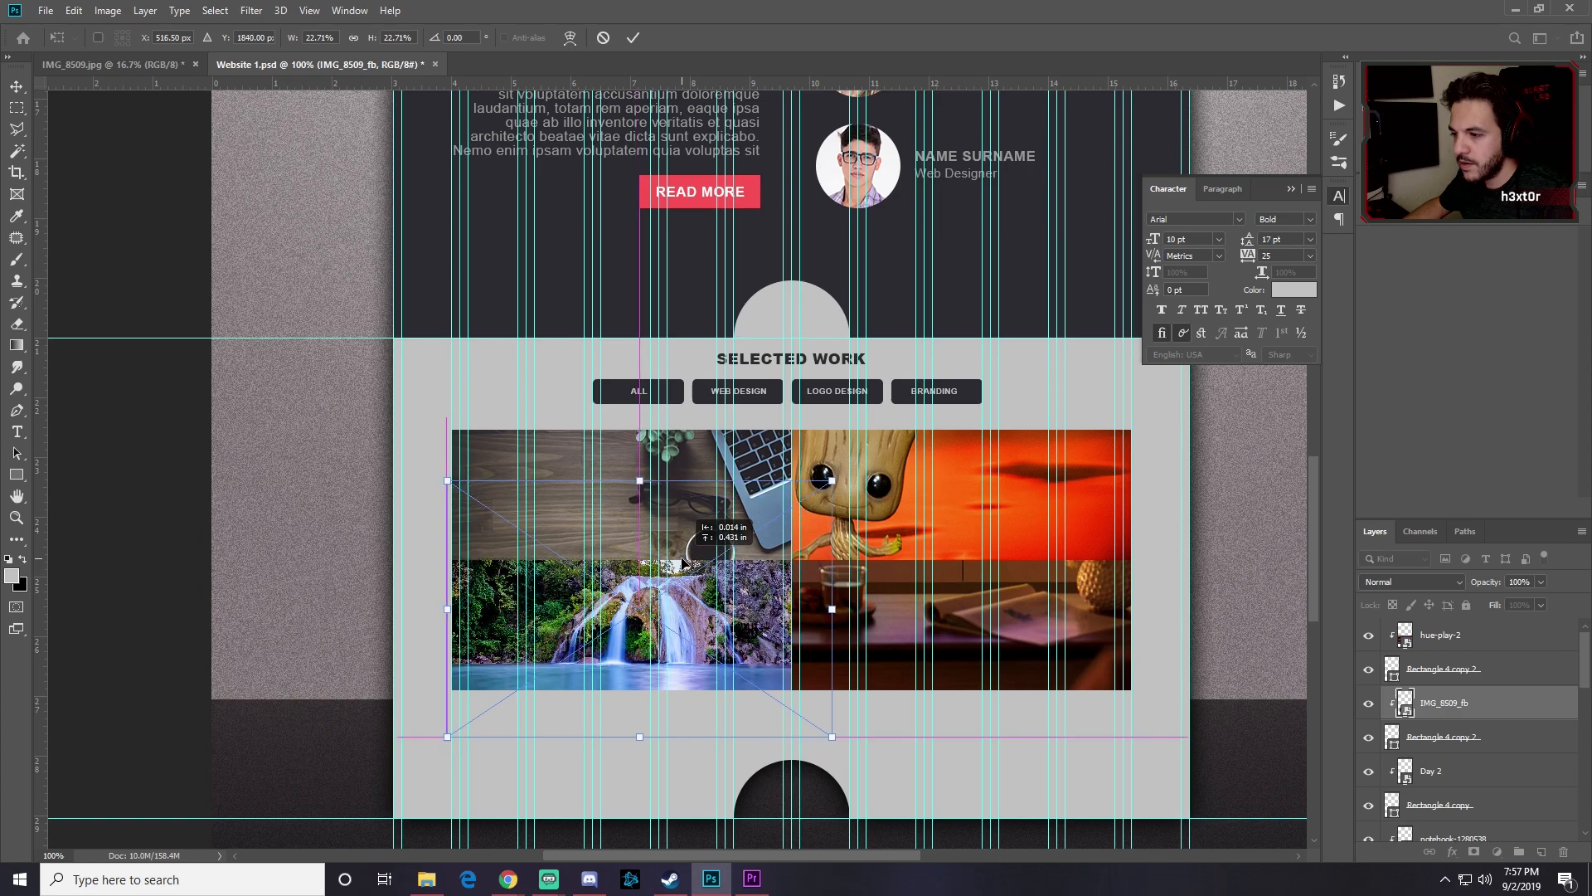
{"action": "key", "text": "Return"}
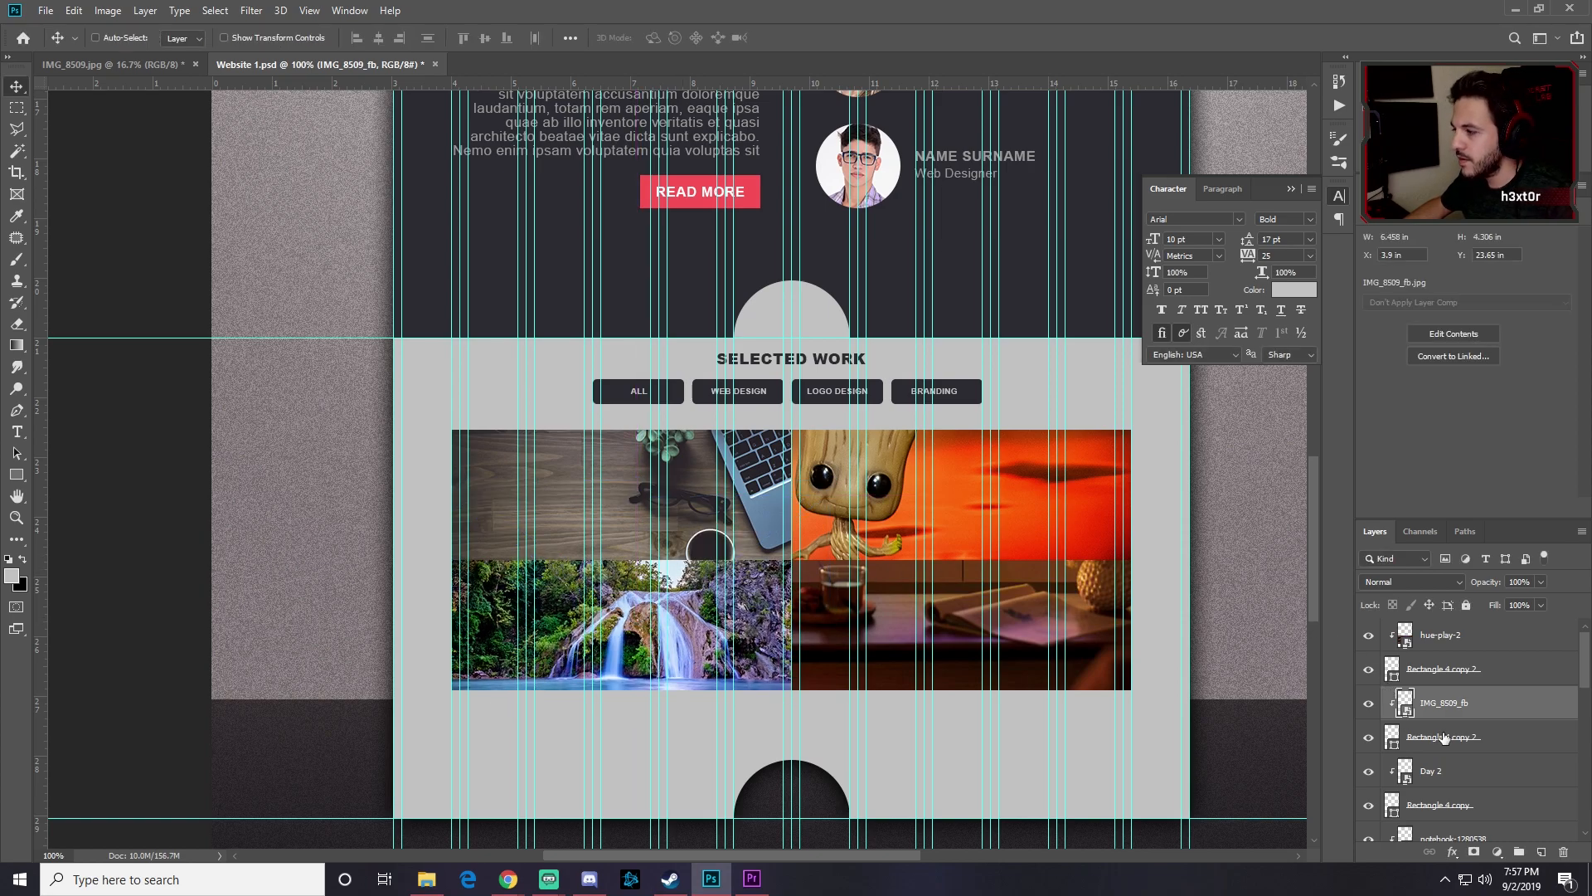
Step: Scale the Day 2 Groot photo to about 43% and fit it in the top-right cell
{"action": "left_click", "coordinate": [1454, 769]}
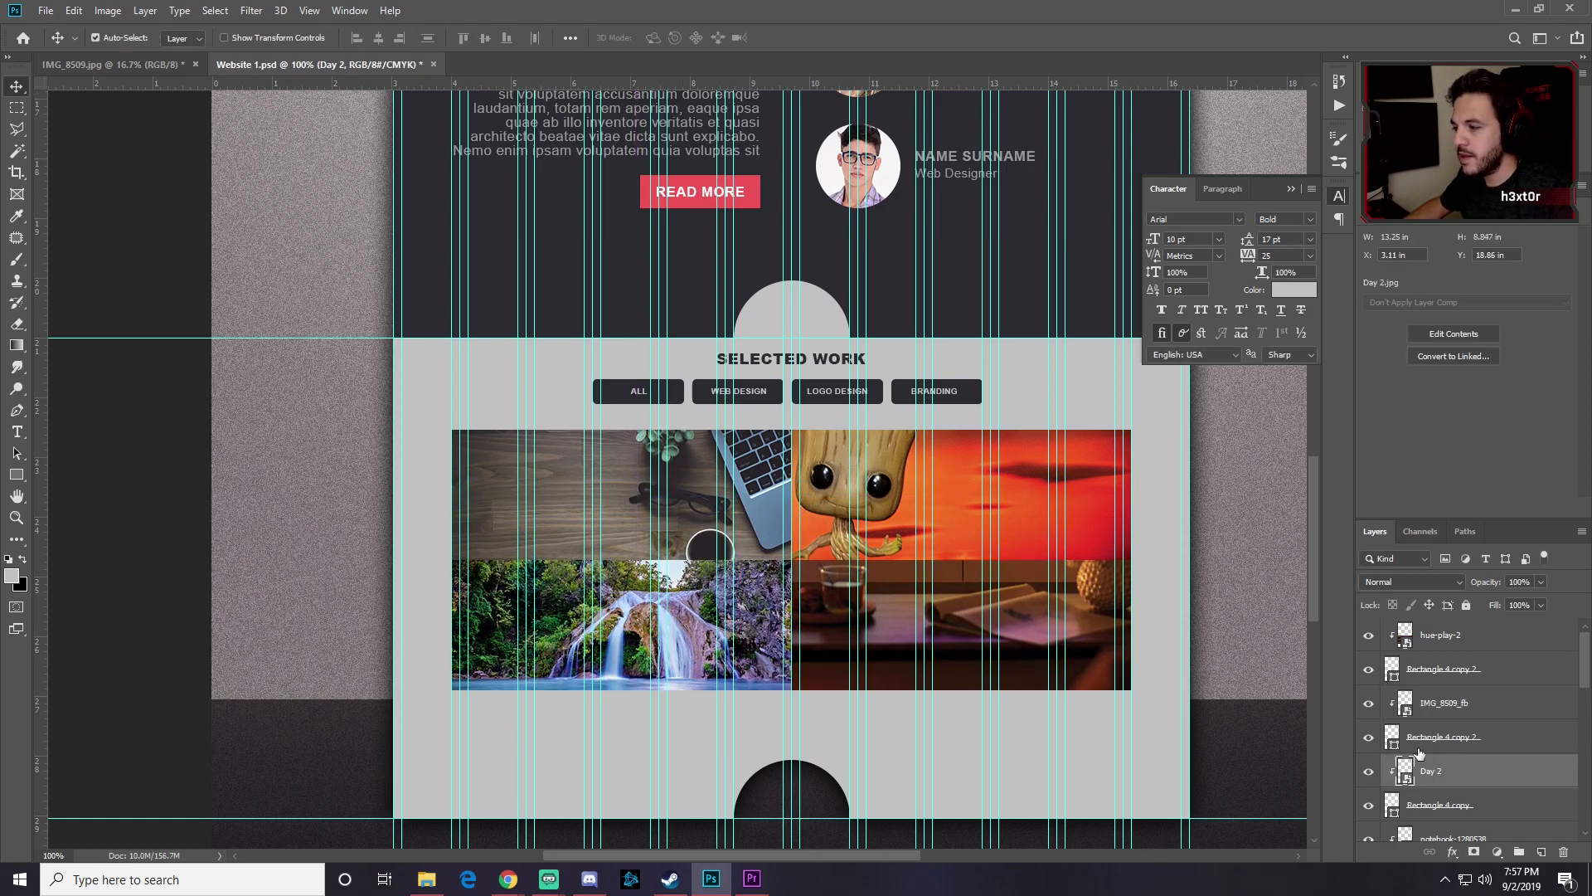
{"action": "key", "text": "ctrl+t"}
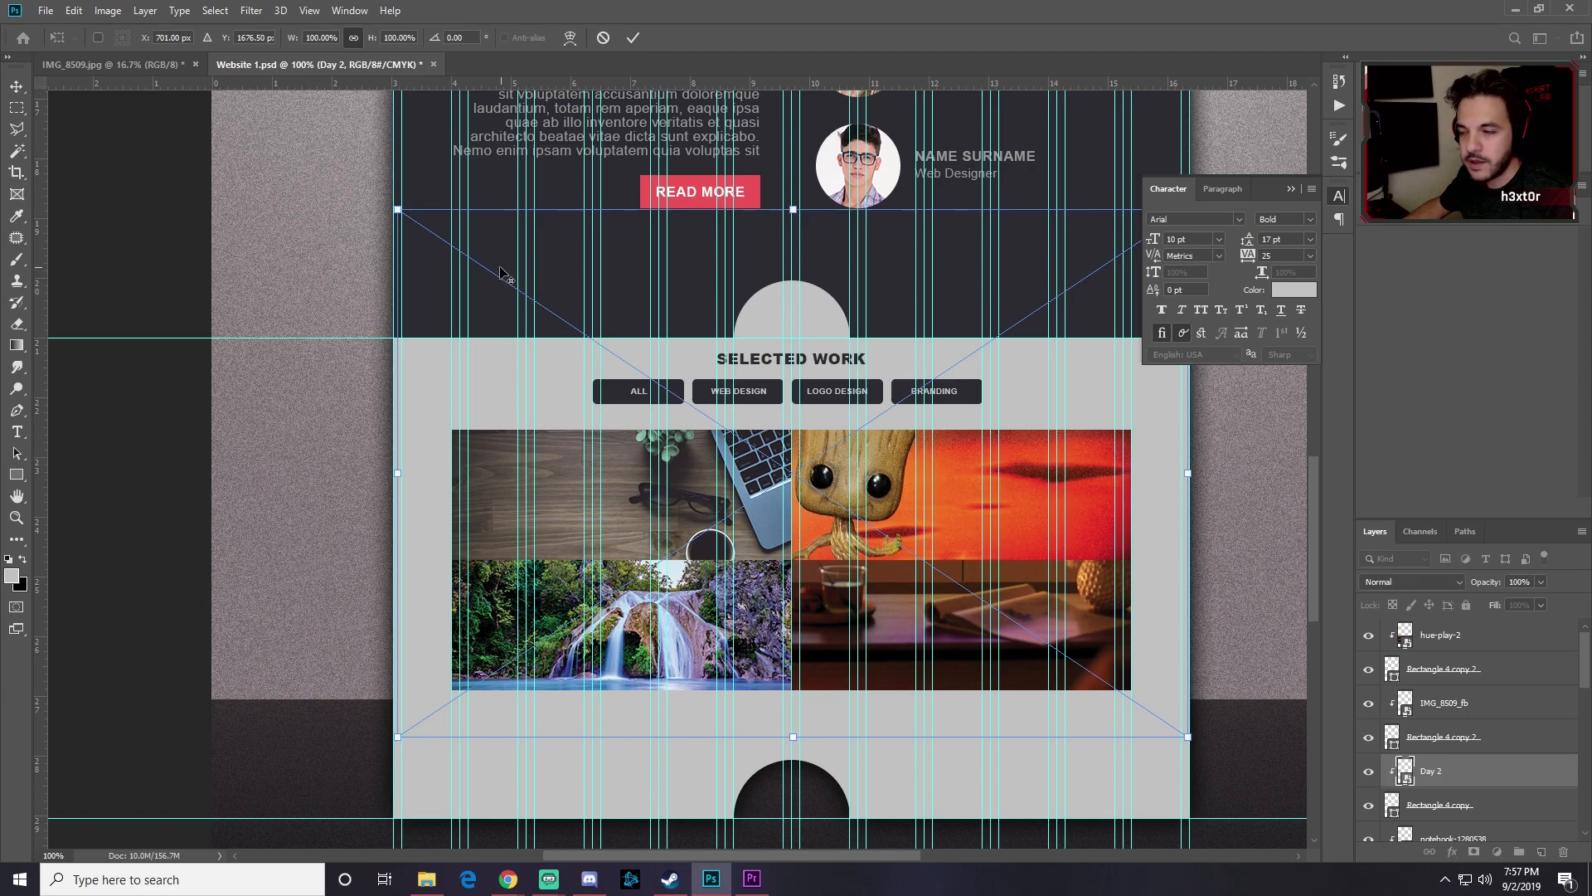
{"action": "left_click_drag", "start_coordinate": [409, 219], "coordinate": [614, 361]}
{"action": "left_click_drag", "start_coordinate": [743, 493], "coordinate": [816, 455]}
{"action": "left_click_drag", "start_coordinate": [685, 313], "coordinate": [794, 386]}
{"action": "left_click_drag", "start_coordinate": [815, 450], "coordinate": [806, 411]}
{"action": "left_click_drag", "start_coordinate": [784, 336], "coordinate": [793, 344]}
{"action": "left_click_drag", "start_coordinate": [863, 447], "coordinate": [862, 461]}
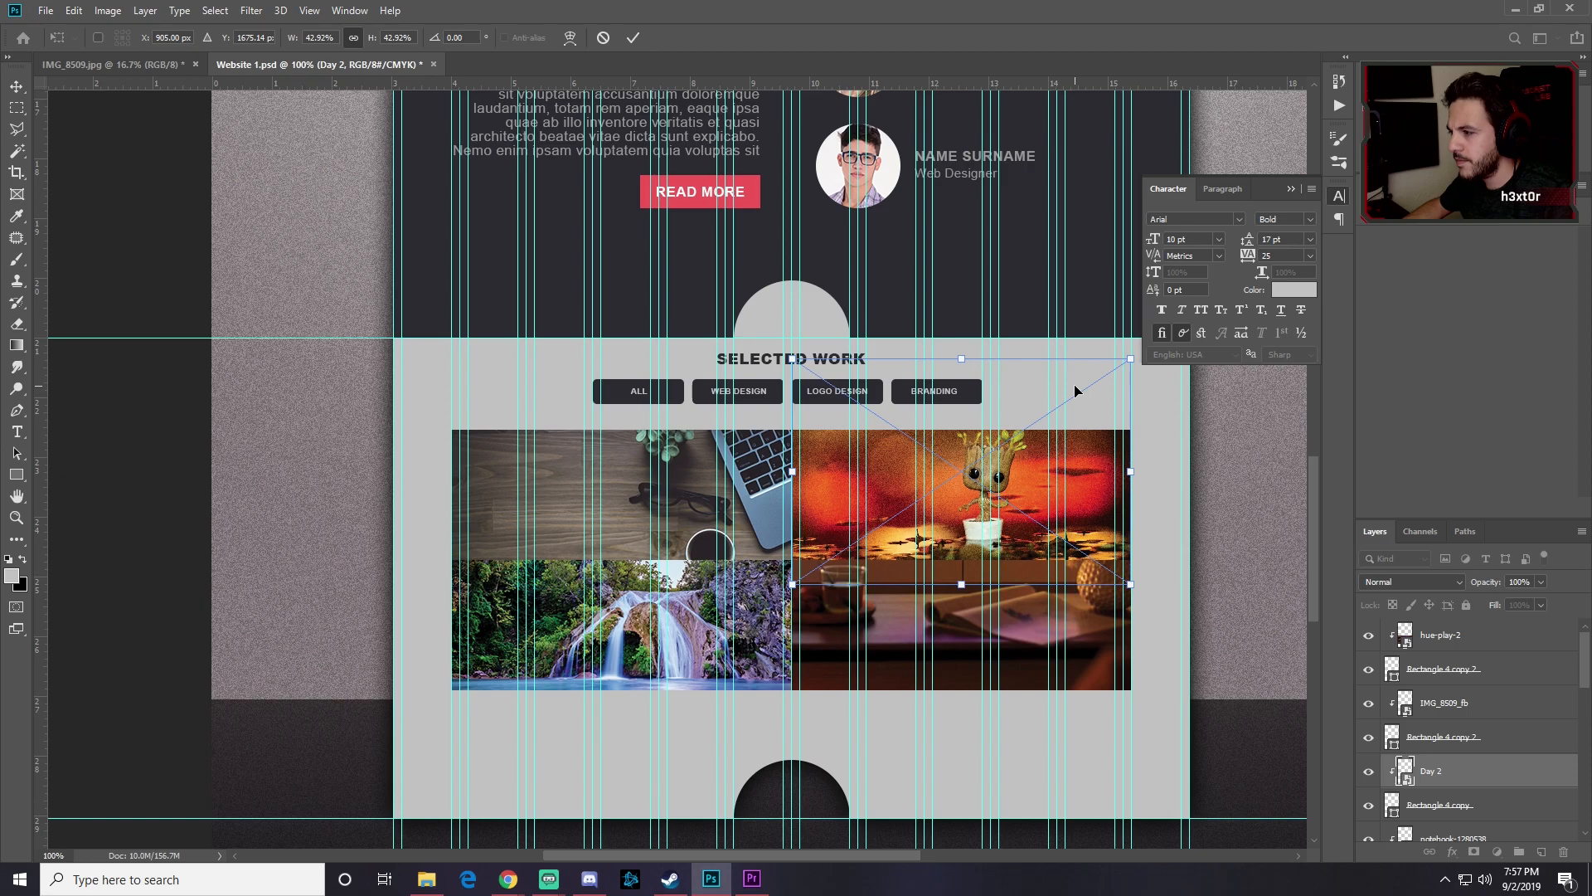
{"action": "left_click_drag", "start_coordinate": [1132, 363], "coordinate": [1138, 364]}
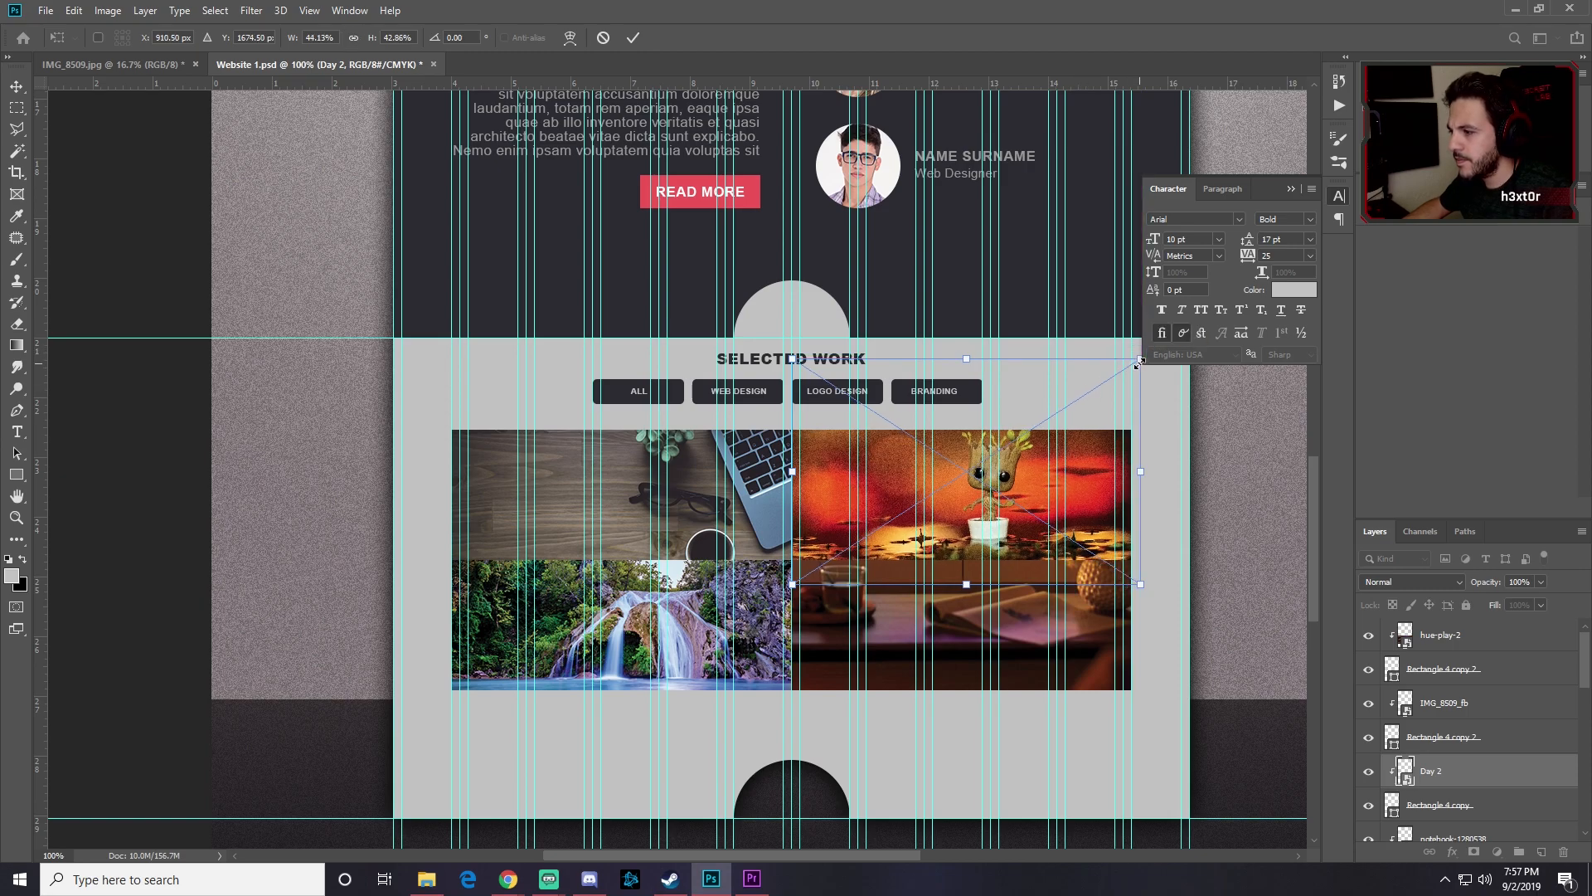
{"action": "key", "text": "Return"}
{"action": "left_click_drag", "start_coordinate": [1083, 481], "coordinate": [1083, 486]}
Step: Toggle the waterfall and Groot layers' visibility to check each cell's photo
{"action": "left_click", "coordinate": [1513, 738]}
{"action": "left_click", "coordinate": [1369, 737]}
{"action": "left_click", "coordinate": [1369, 737]}
{"action": "left_click", "coordinate": [1369, 703]}
{"action": "left_click", "coordinate": [1369, 704]}
{"action": "left_click", "coordinate": [1369, 670]}
{"action": "left_click", "coordinate": [1370, 670]}
Step: Shrink the hue-play-2 TV-room photo and fit it in the lower-right cell
{"action": "left_click", "coordinate": [1461, 644]}
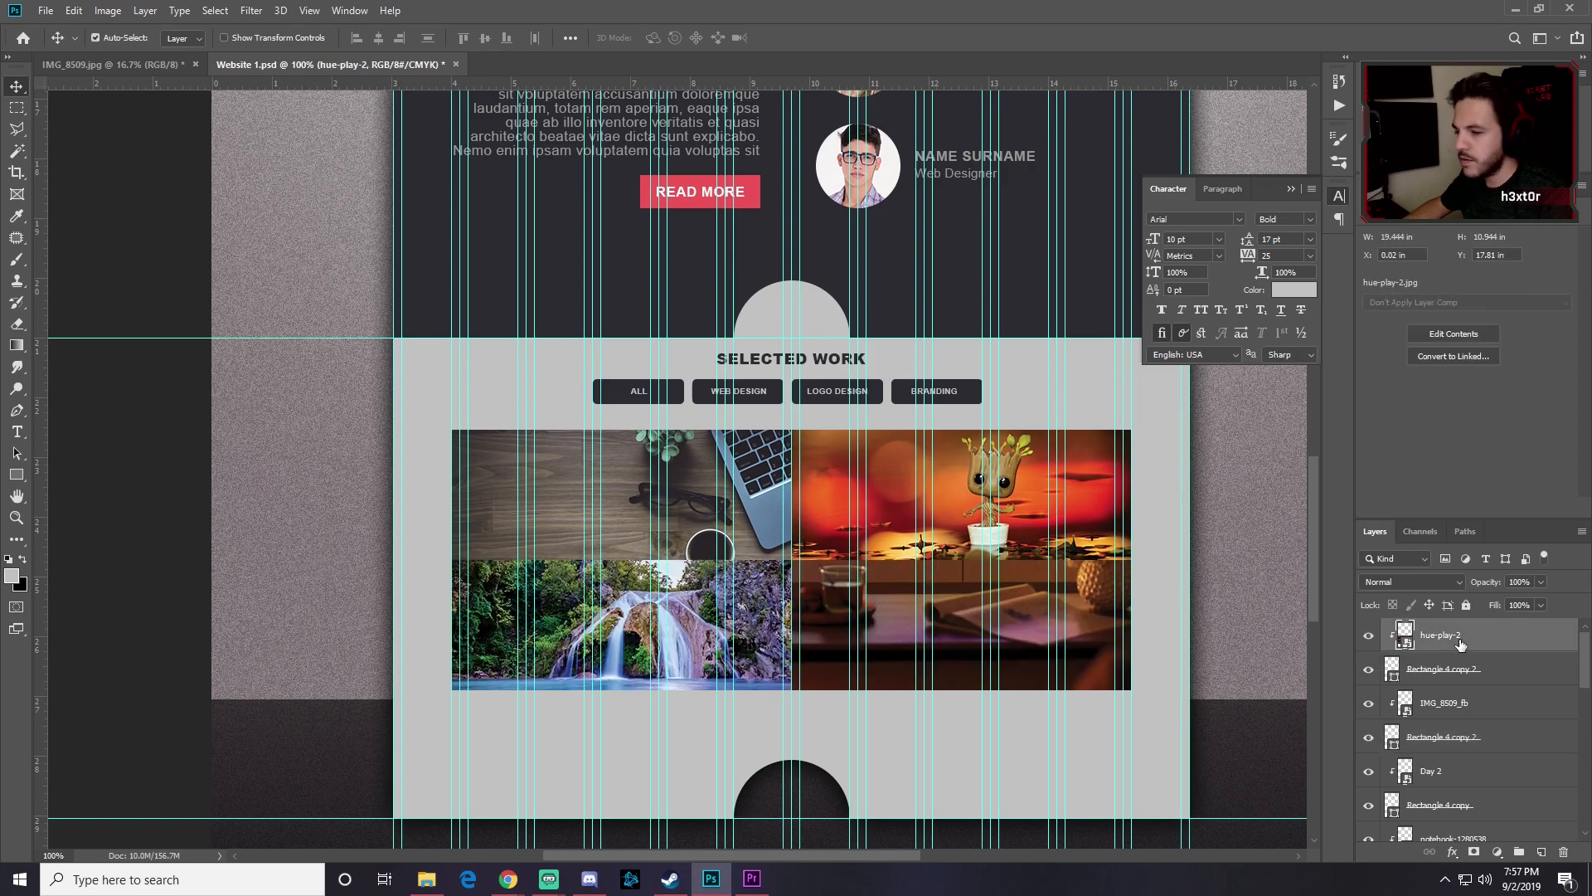
{"action": "key", "text": "ctrl+t"}
{"action": "left_click_drag", "start_coordinate": [221, 151], "coordinate": [946, 527]}
{"action": "left_click_drag", "start_coordinate": [1103, 597], "coordinate": [868, 581]}
{"action": "key", "text": "Return"}
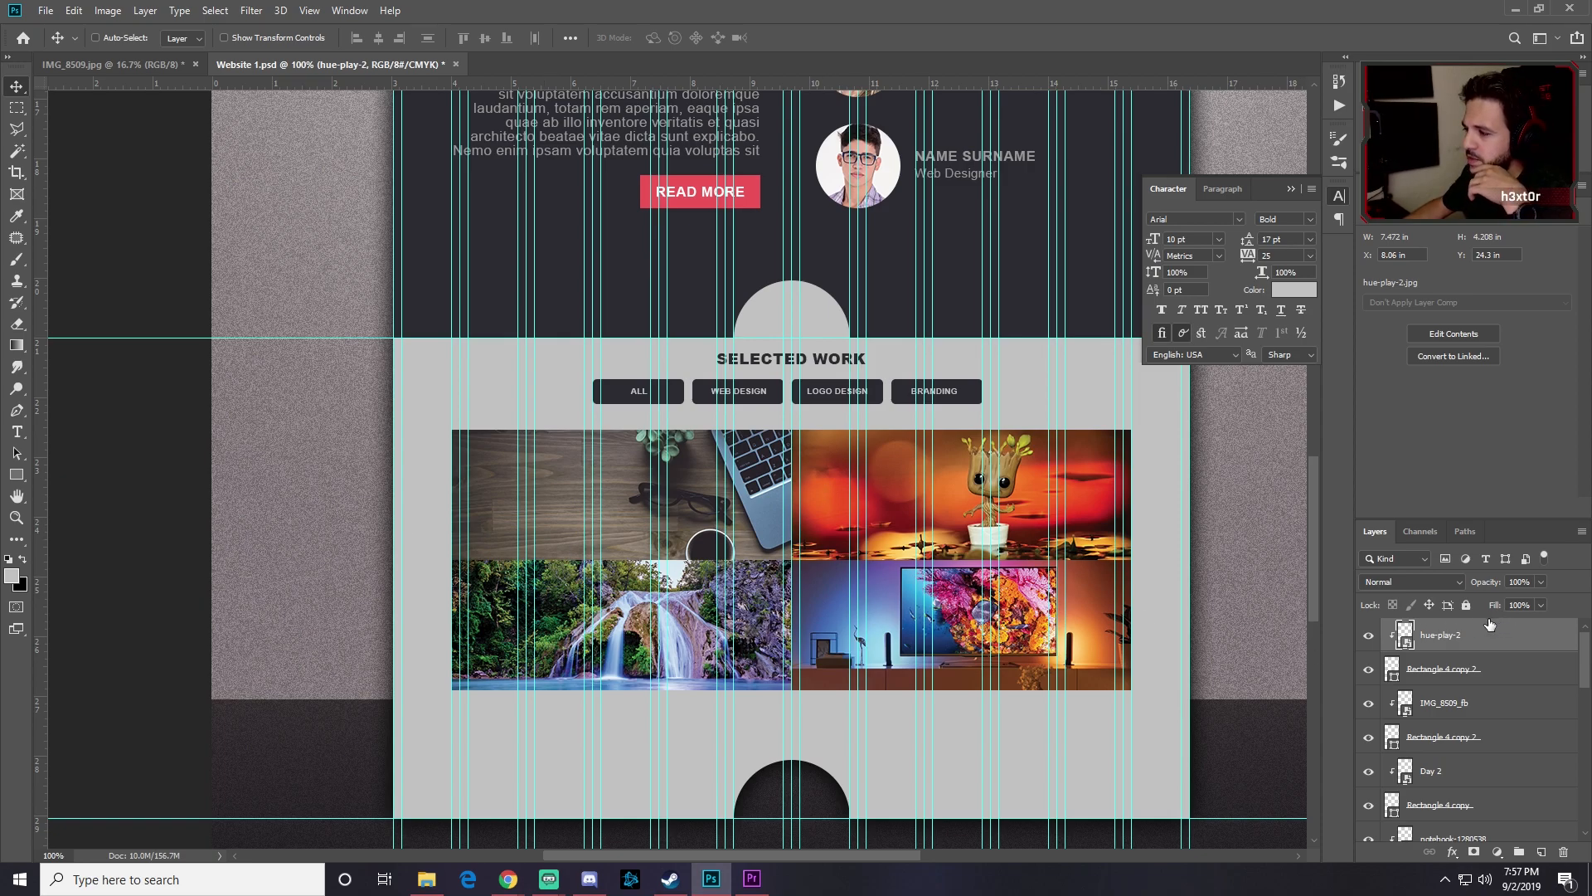
Step: Add a Hue/Saturation adjustment layer with Saturation at -100
{"action": "left_click", "coordinate": [1497, 854]}
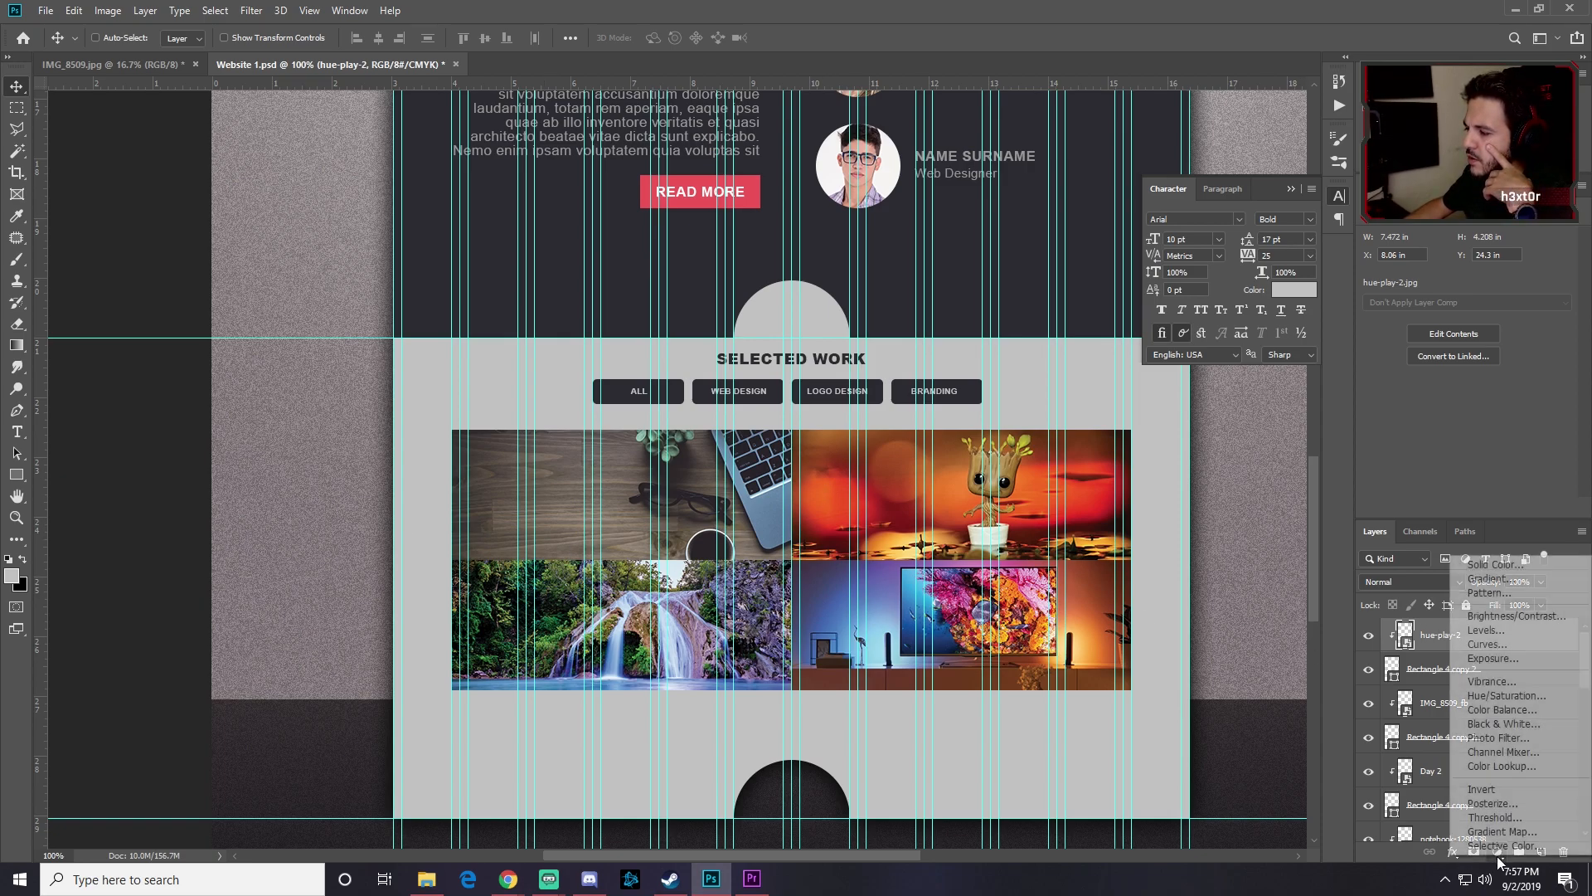
{"action": "left_click", "coordinate": [1509, 696]}
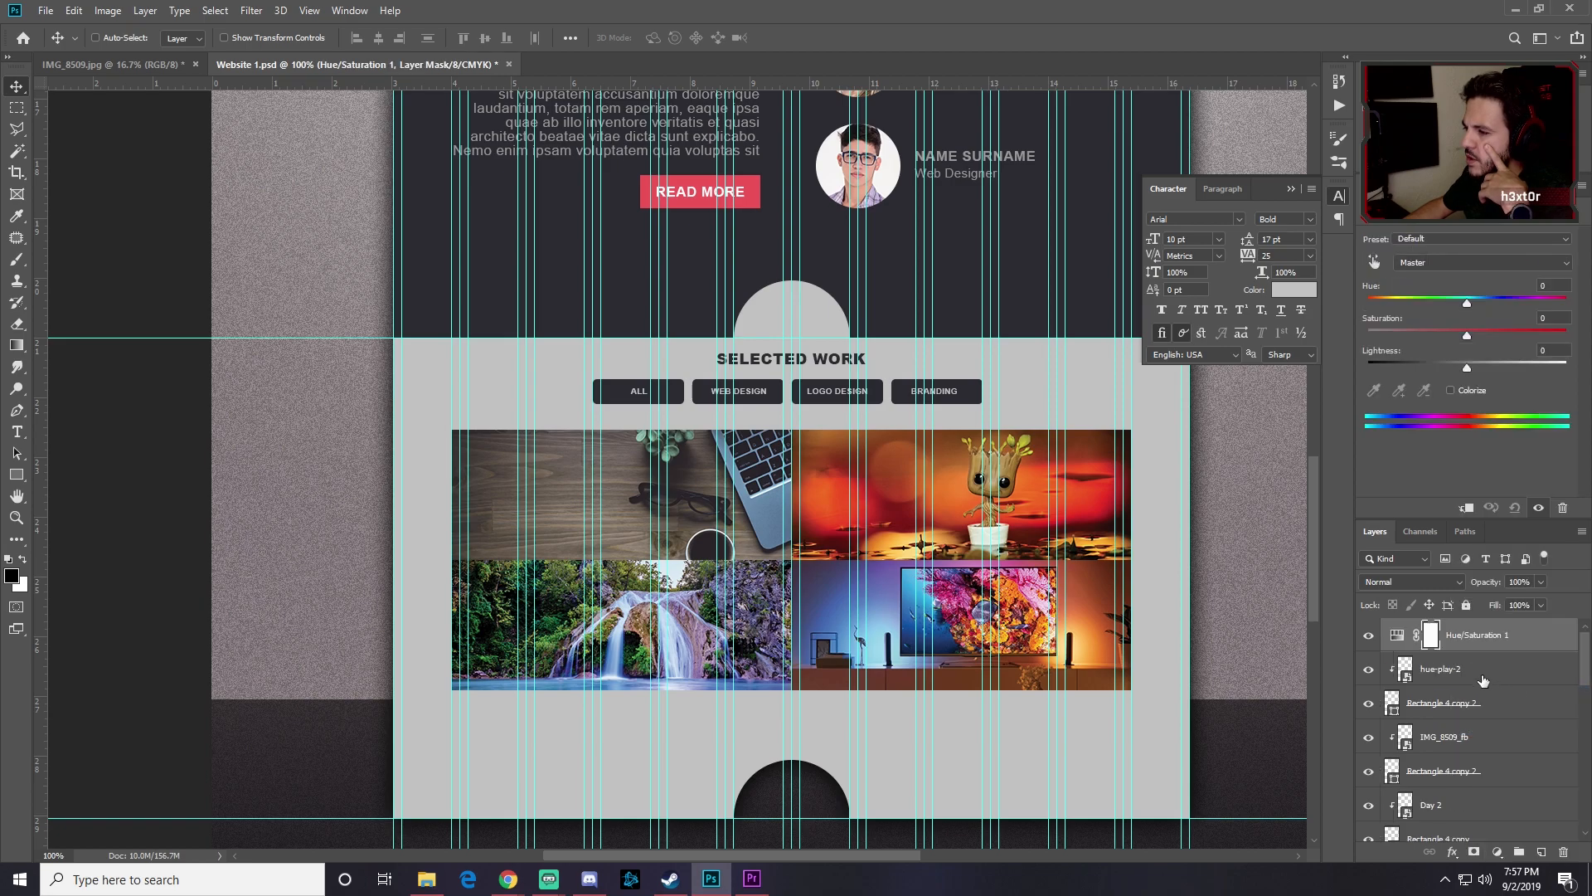
{"action": "left_click_drag", "start_coordinate": [1464, 331], "coordinate": [1297, 340]}
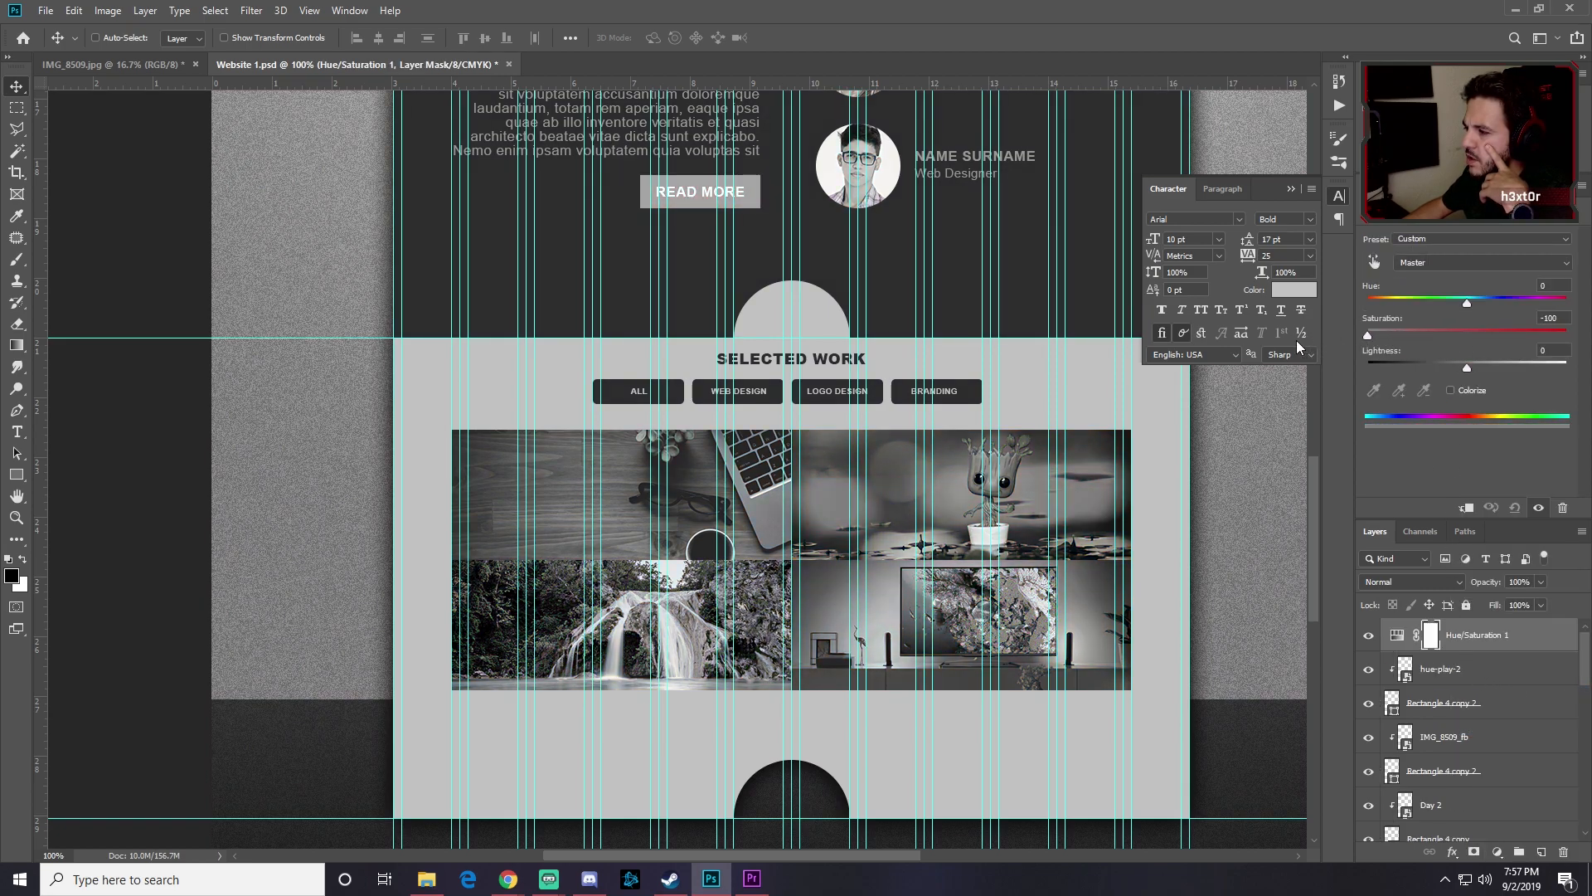
Step: Group the four grid photos and rectangles into a group named 4 Images
{"action": "left_click", "coordinate": [1467, 676]}
{"action": "scroll", "coordinate": [1467, 675], "scroll_direction": "down", "scroll_amount": 3}
{"action": "scroll", "coordinate": [1458, 692], "scroll_direction": "down", "scroll_amount": 1}
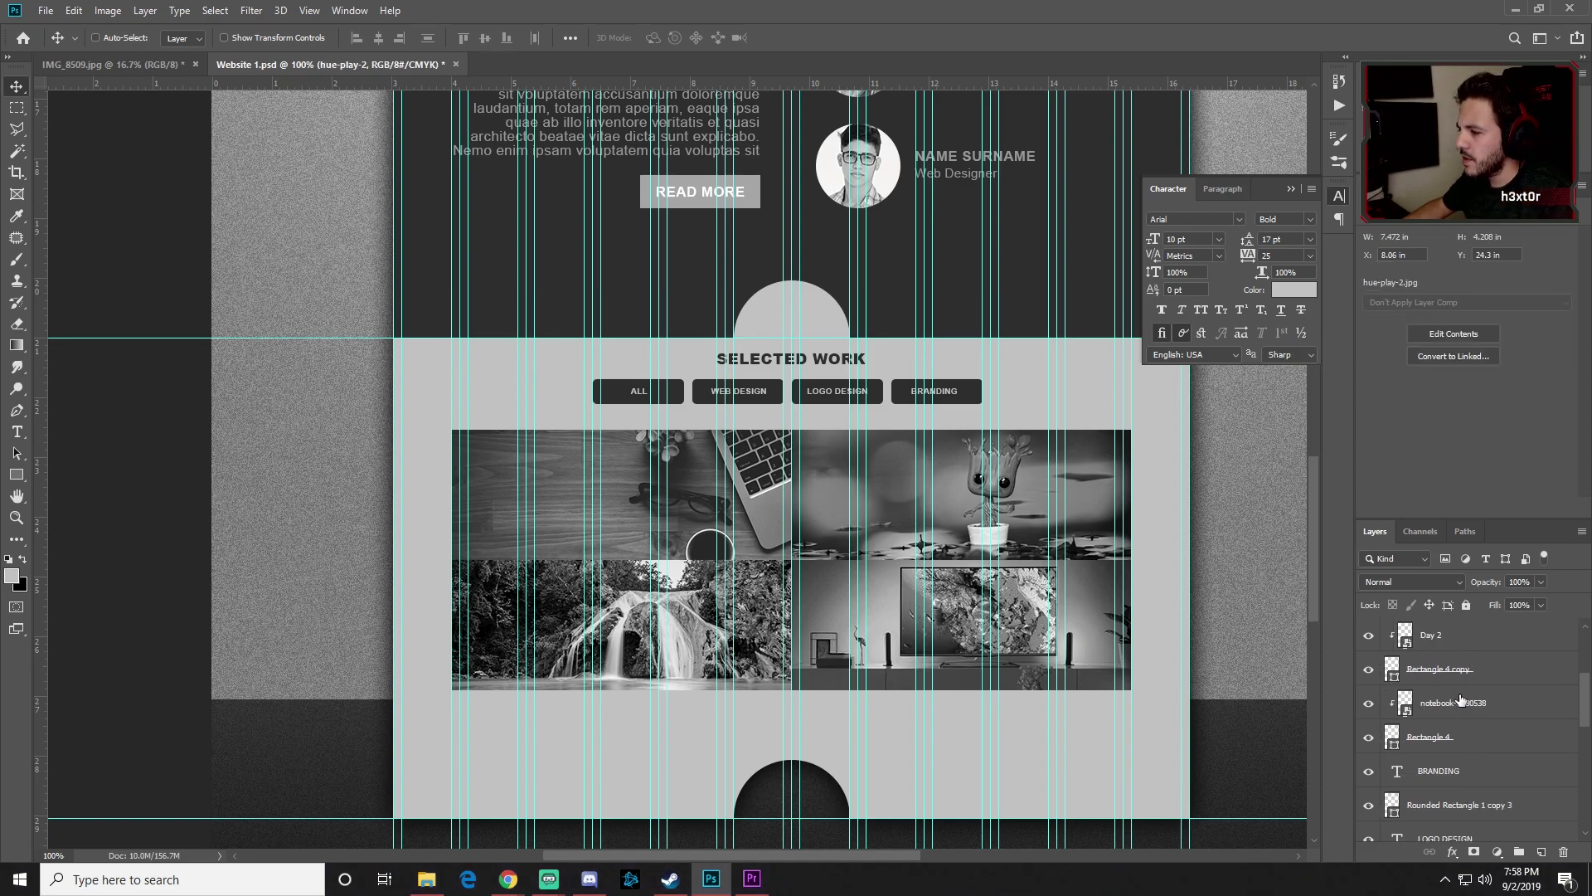
{"action": "left_click", "coordinate": [1369, 737]}
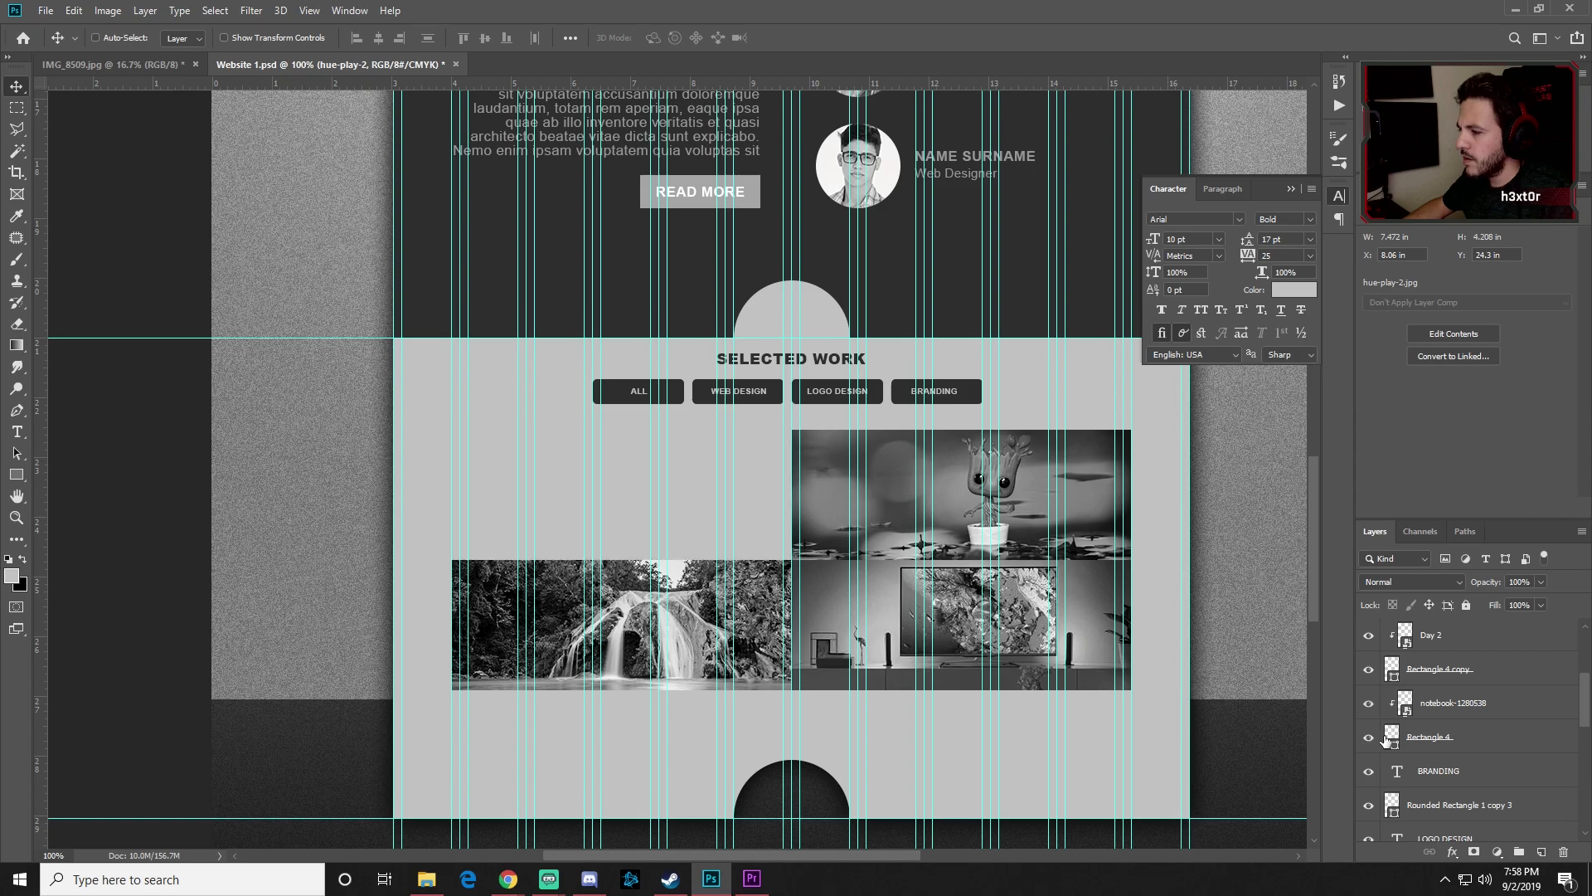
{"action": "left_click", "coordinate": [1370, 737]}
{"action": "left_click", "coordinate": [1487, 740], "text": "shift"}
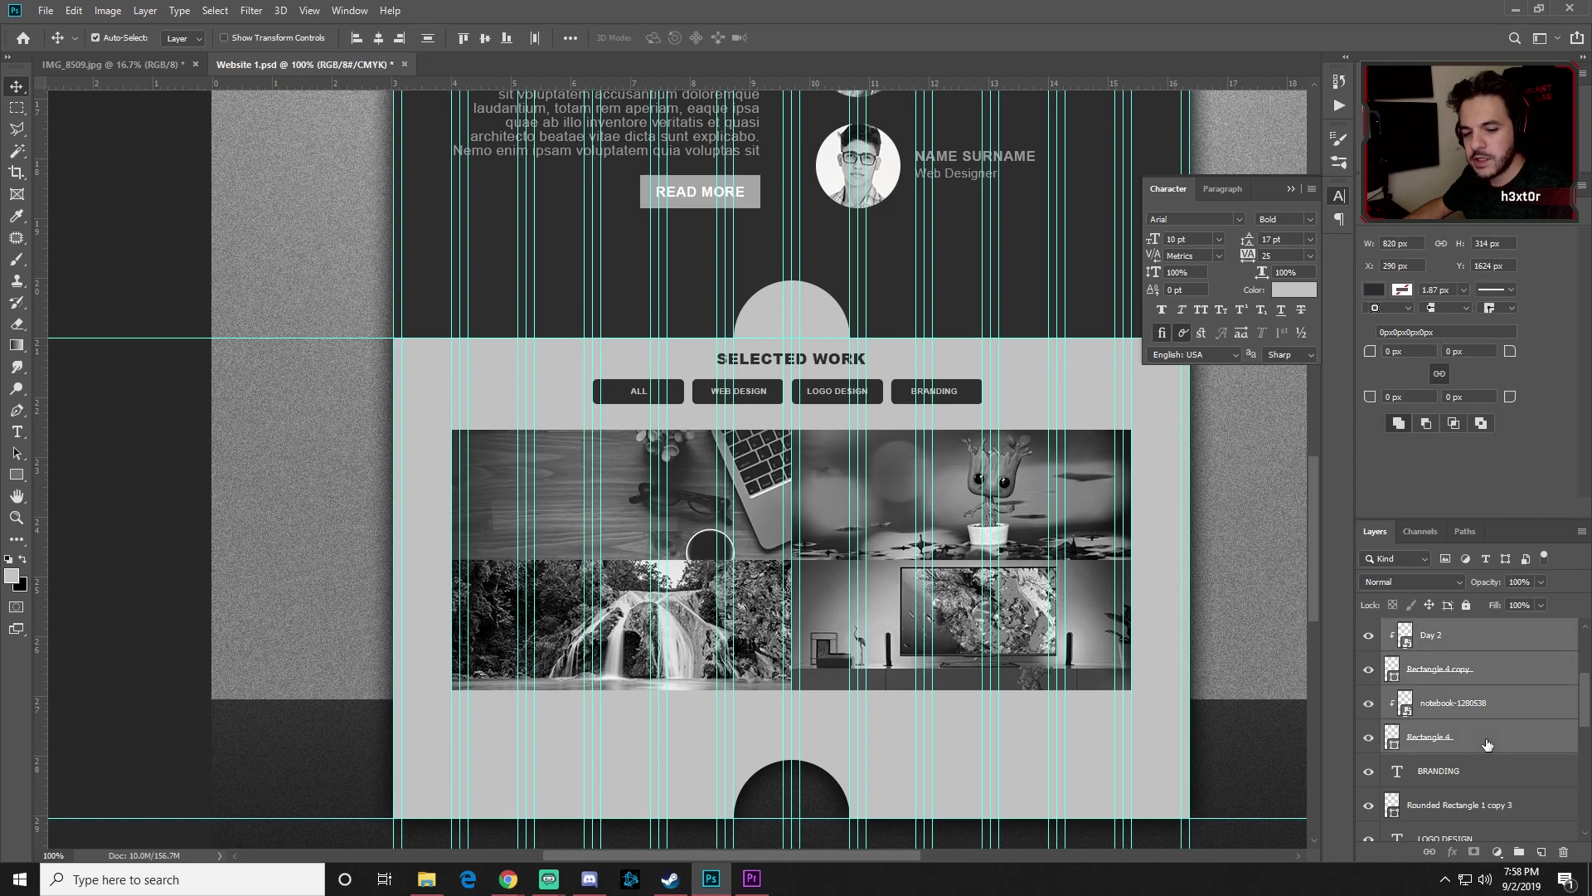
{"action": "key", "text": "ctrl+g"}
{"action": "scroll", "coordinate": [1453, 665], "scroll_direction": "up", "scroll_amount": 1}
{"action": "double_click", "coordinate": [1436, 664]}
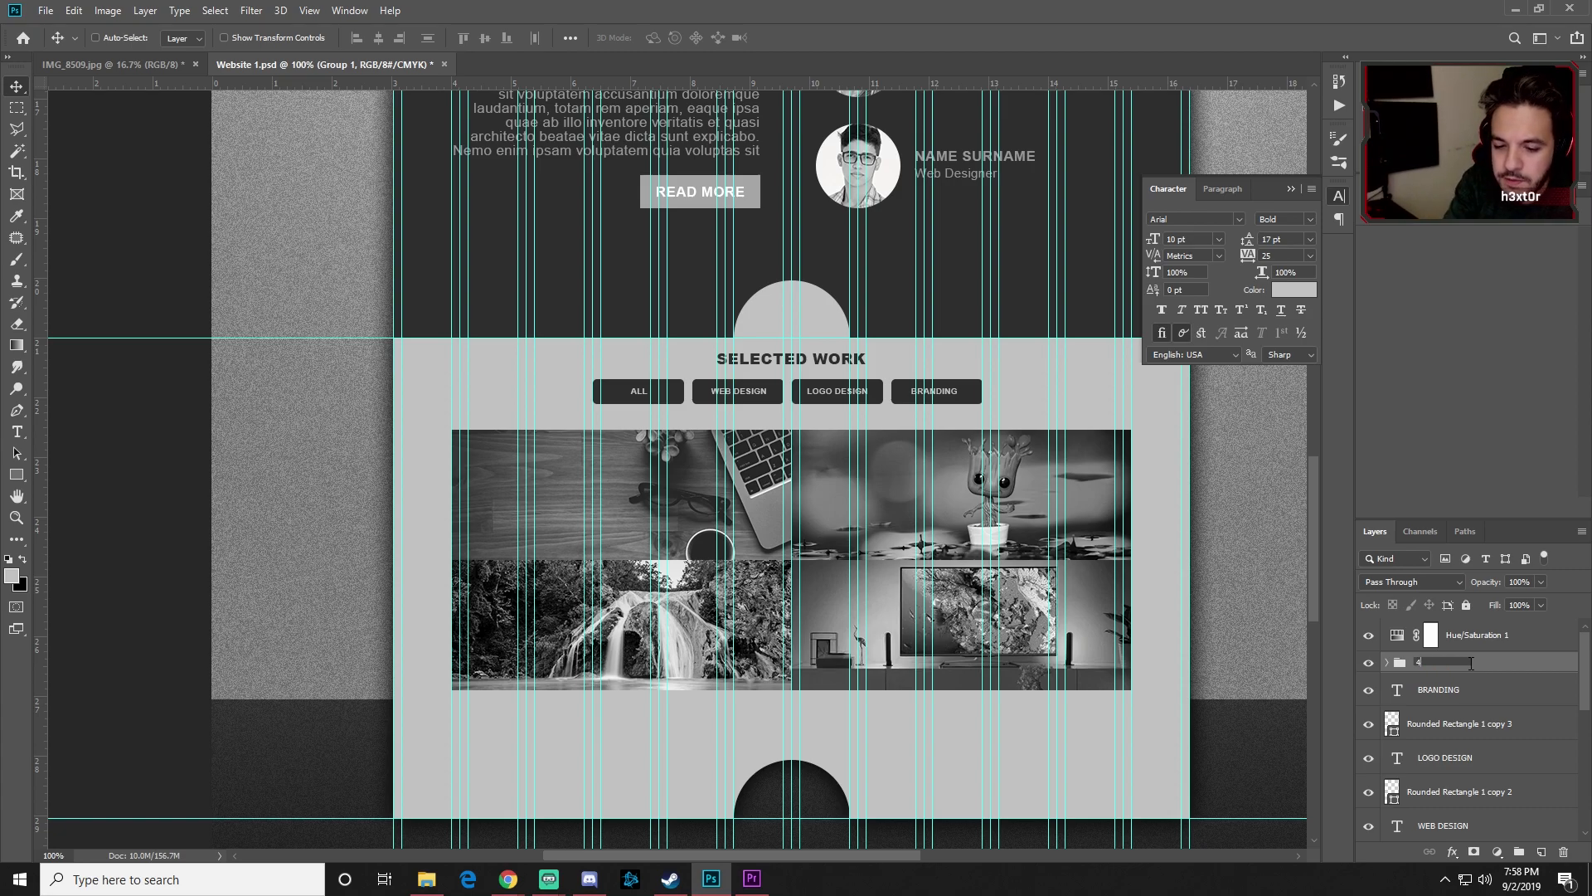
{"action": "key", "text": "Return"}
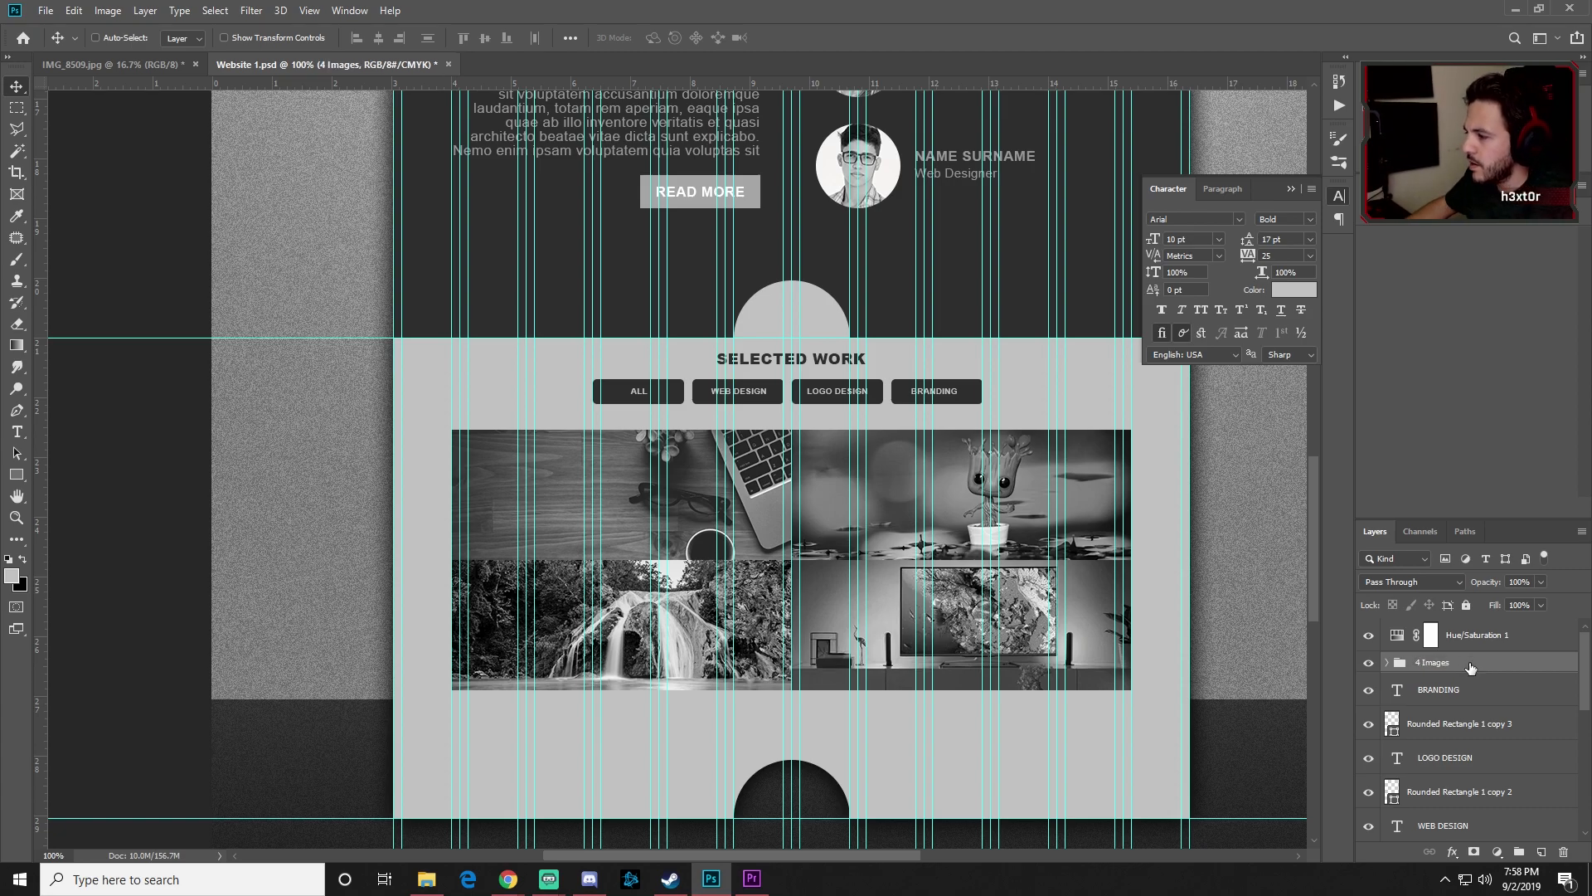
Step: Clip the Hue/Saturation layer to the 4 Images group, keeping it directly above
{"action": "left_click", "coordinate": [1467, 635]}
{"action": "right_click", "coordinate": [1466, 635]}
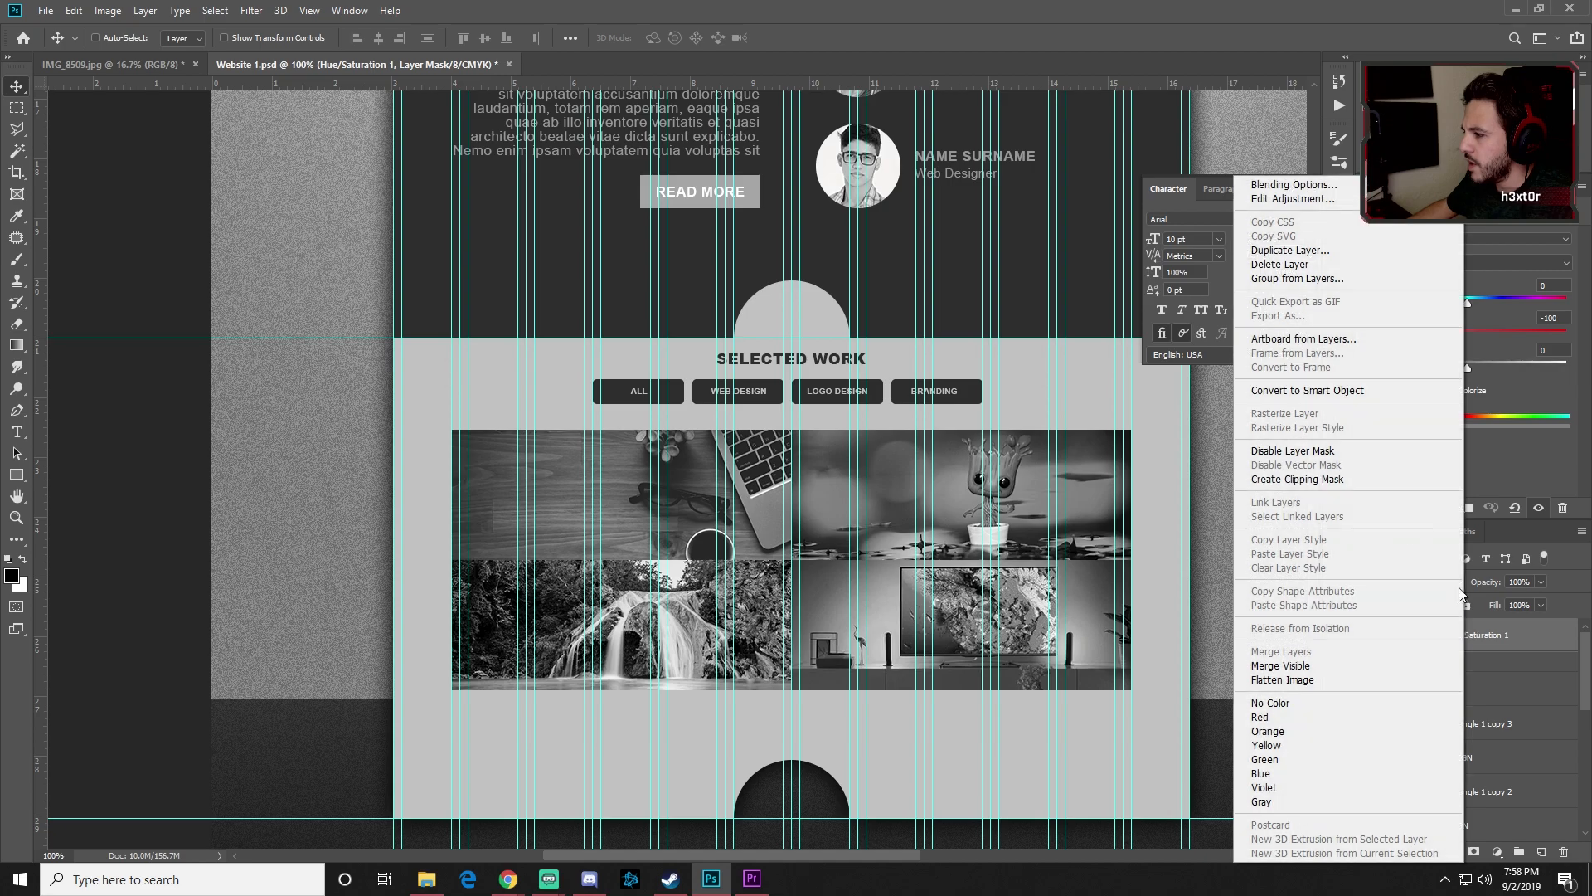
{"action": "left_click", "coordinate": [1307, 480]}
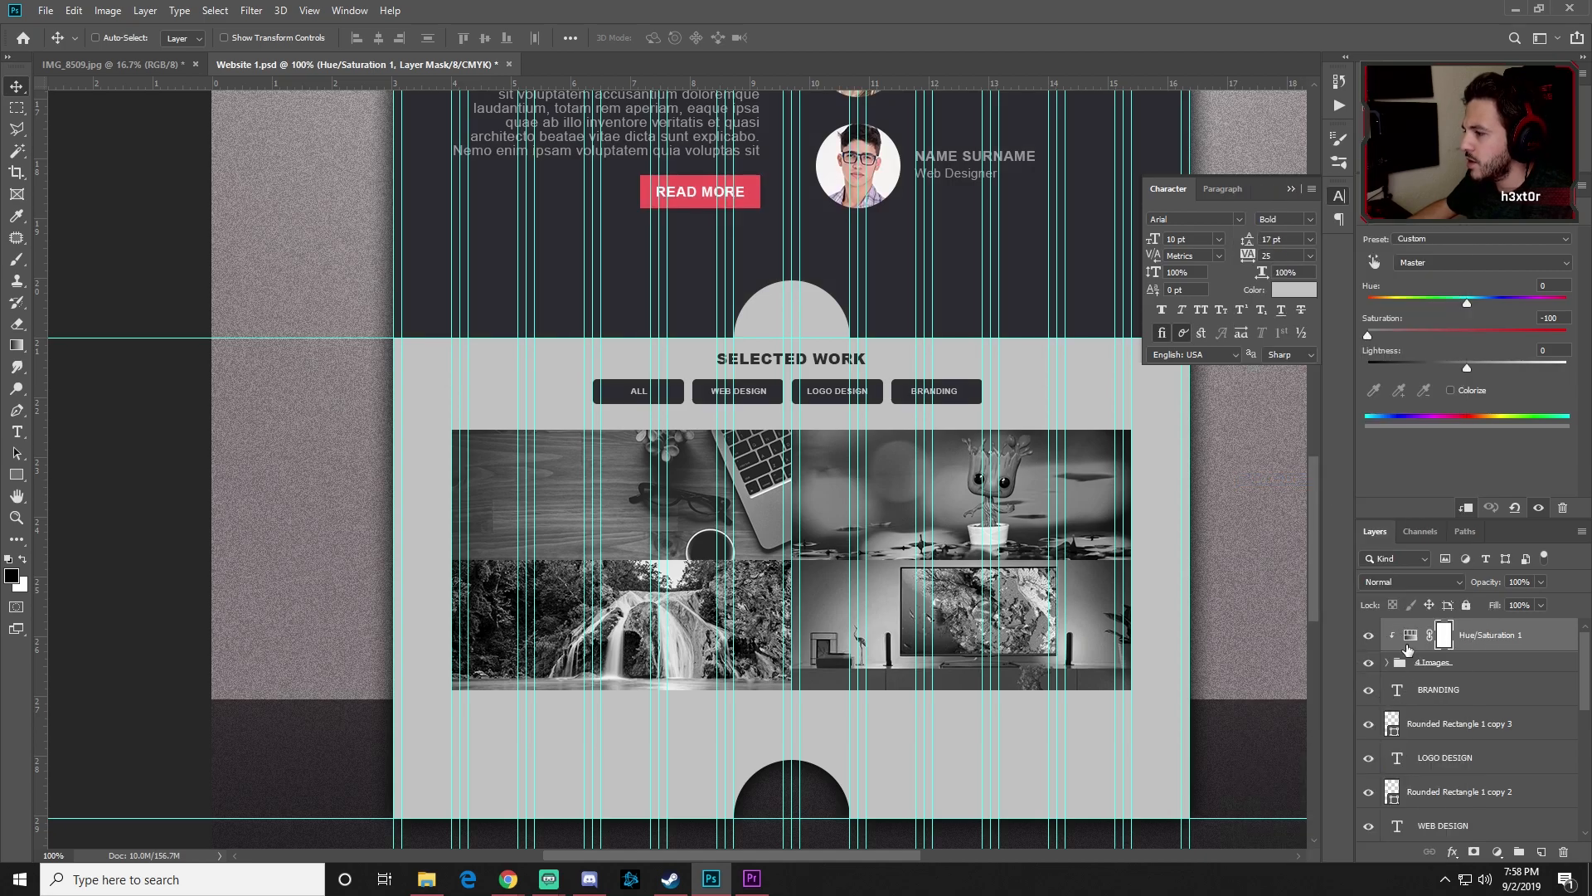
{"action": "left_click_drag", "start_coordinate": [1477, 635], "coordinate": [1464, 653]}
{"action": "left_click_drag", "start_coordinate": [1471, 636], "coordinate": [1471, 662]}
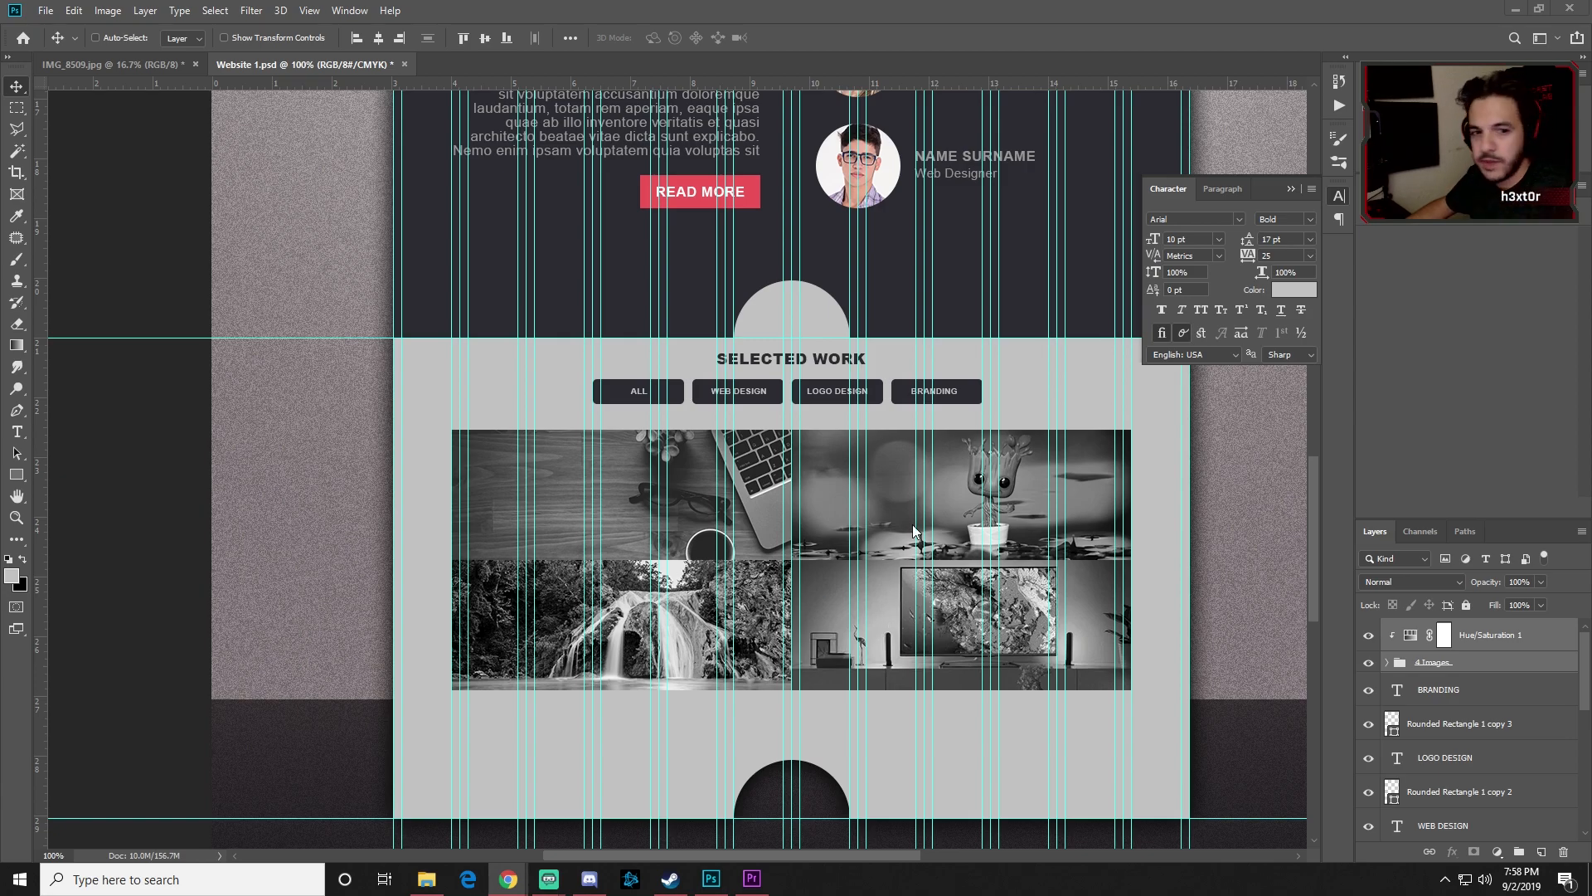
Step: Zoom out to 33.3% to view the whole page mockup
{"action": "key", "text": "ctrl"}
{"action": "key", "text": "ctrl+minus"}
{"action": "key", "text": "ctrl+minus"}
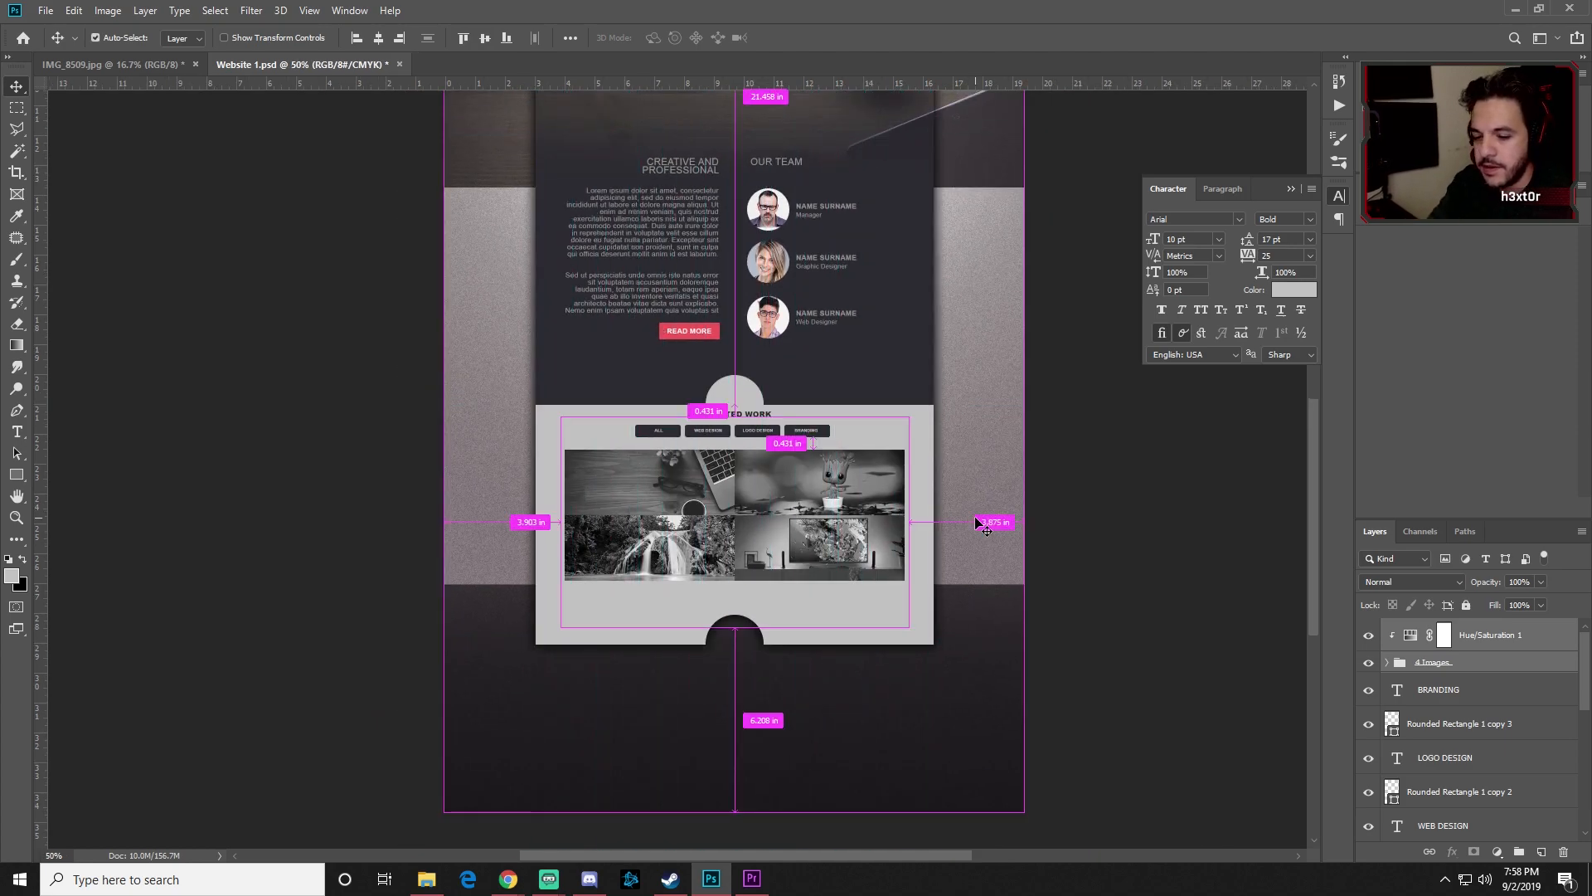
{"action": "key", "text": "ctrl+minus"}
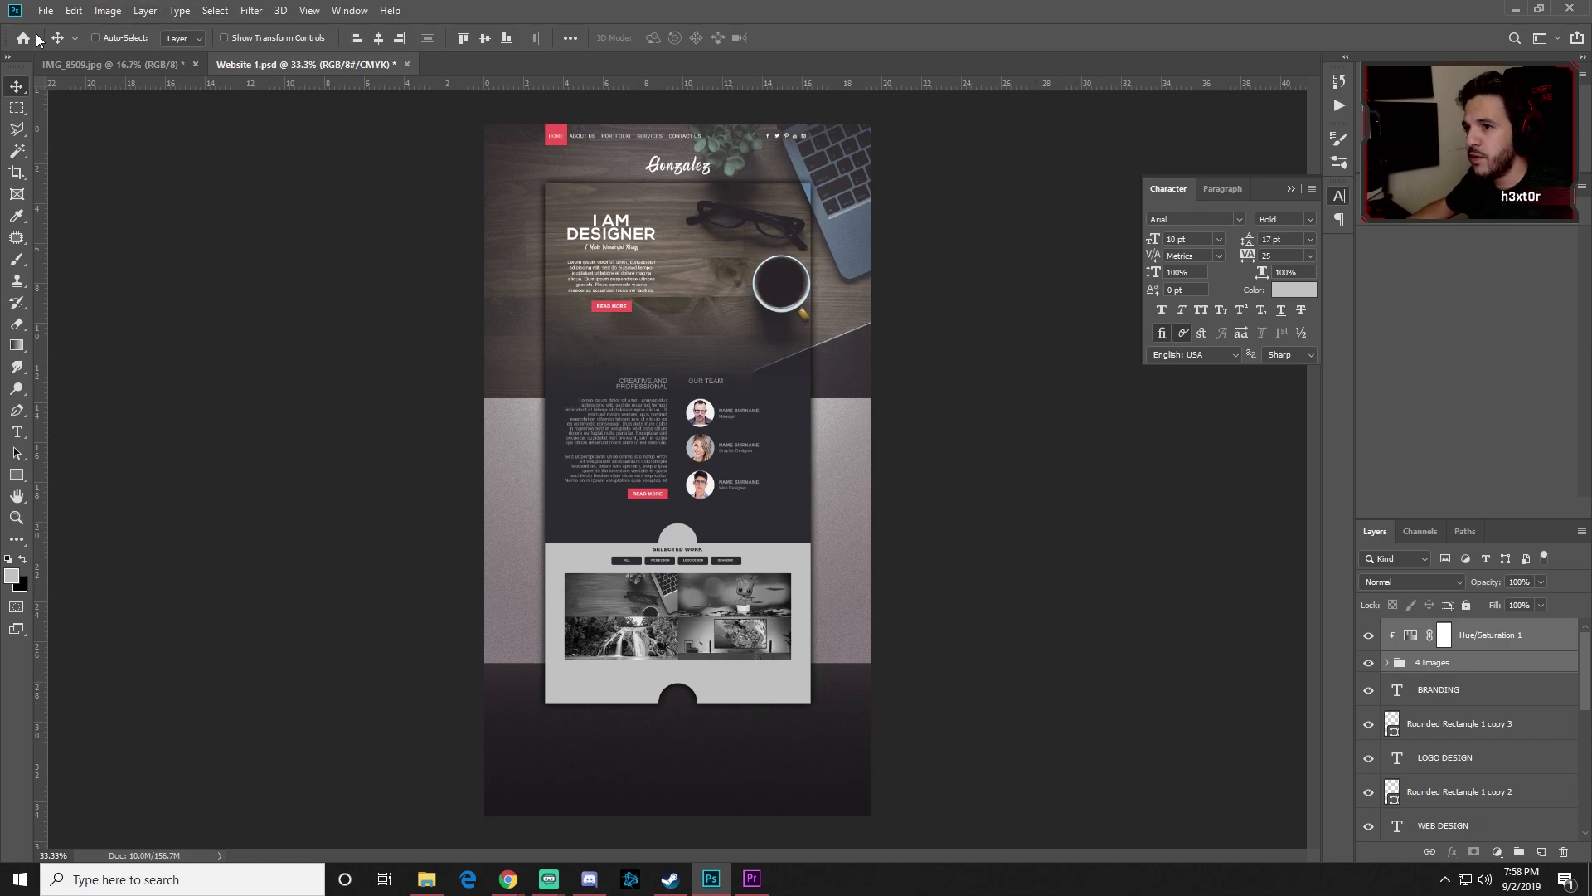
Step: Save Website 1.psd
{"action": "left_click", "coordinate": [46, 10]}
{"action": "key", "text": "Escape"}
{"action": "key", "text": "ctrl+s"}
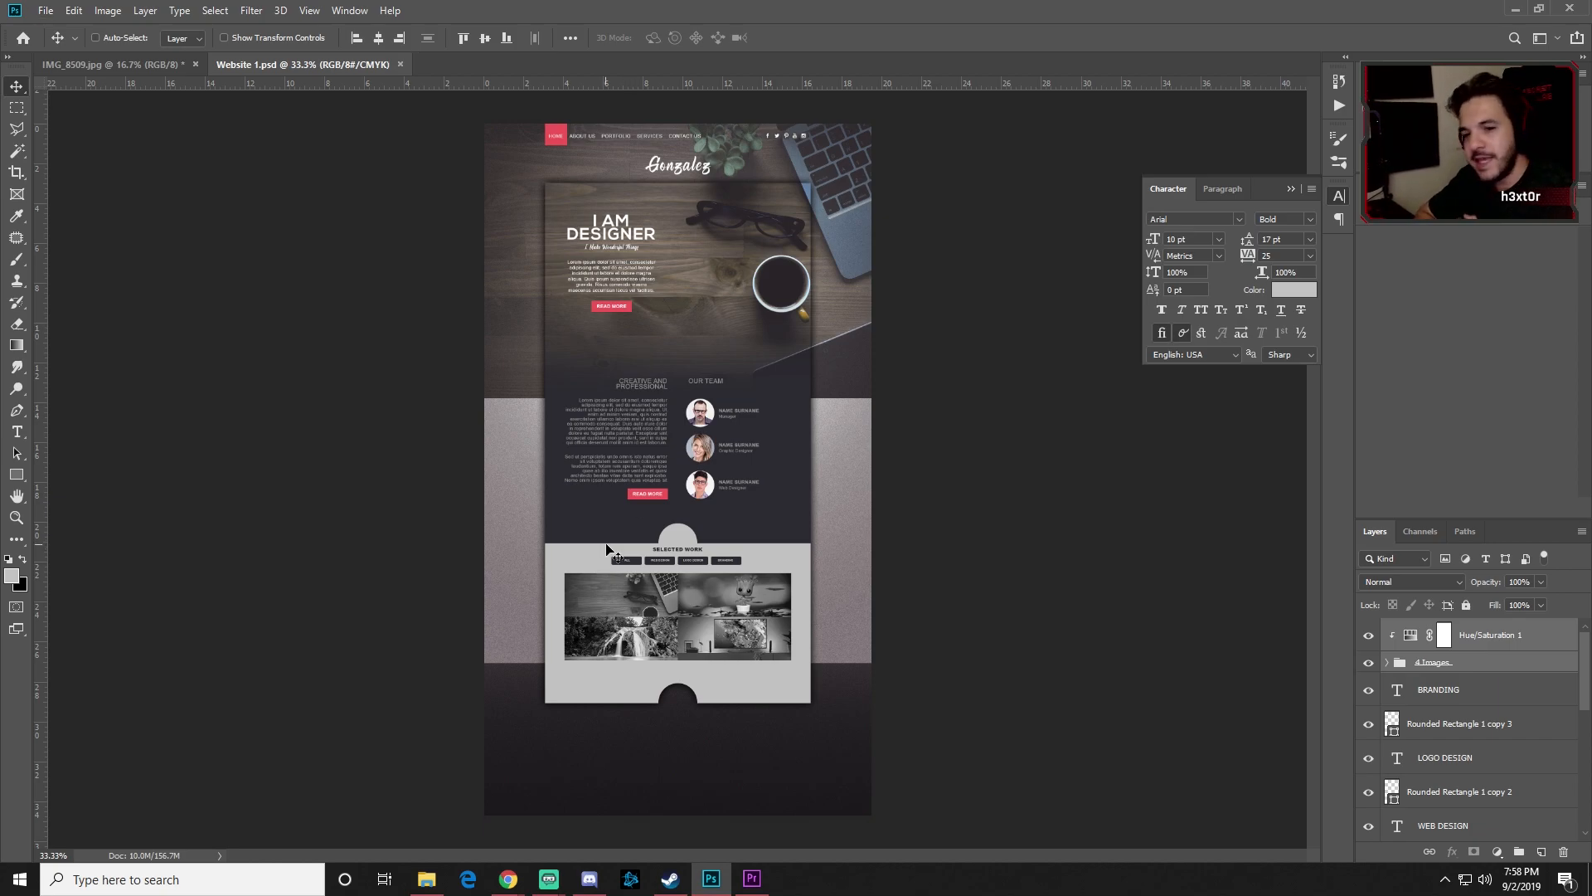